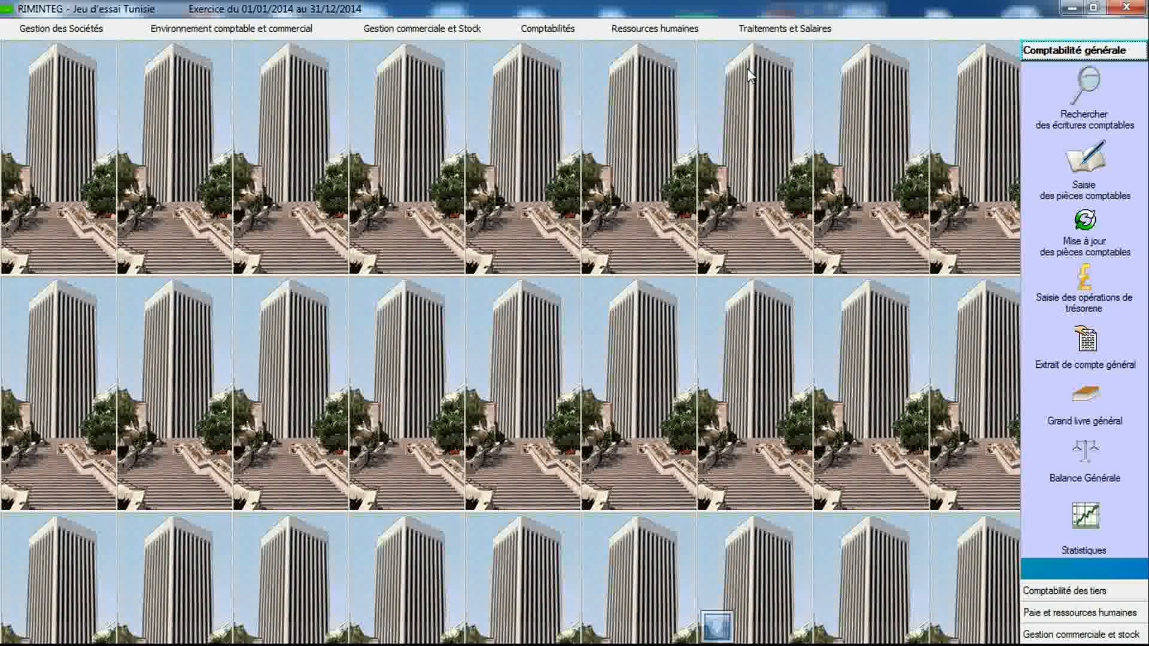
- Open the payroll parameters and set the first day of the week to Lundi
{"action": "left_click", "coordinate": [762, 31]}
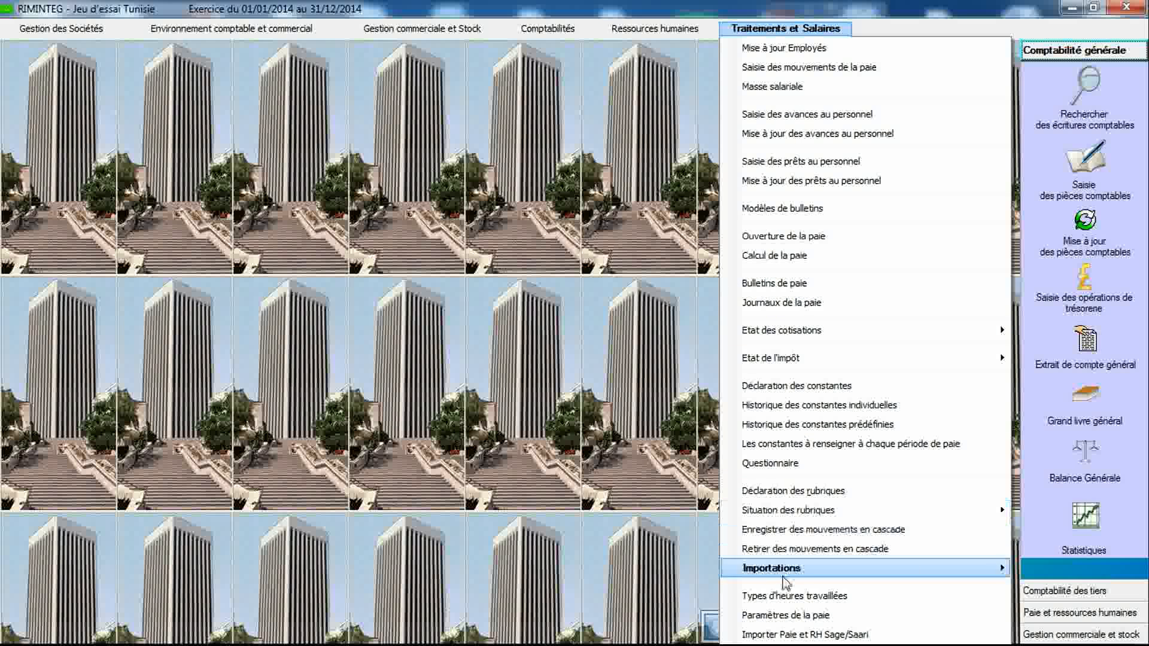
{"action": "left_click", "coordinate": [784, 615]}
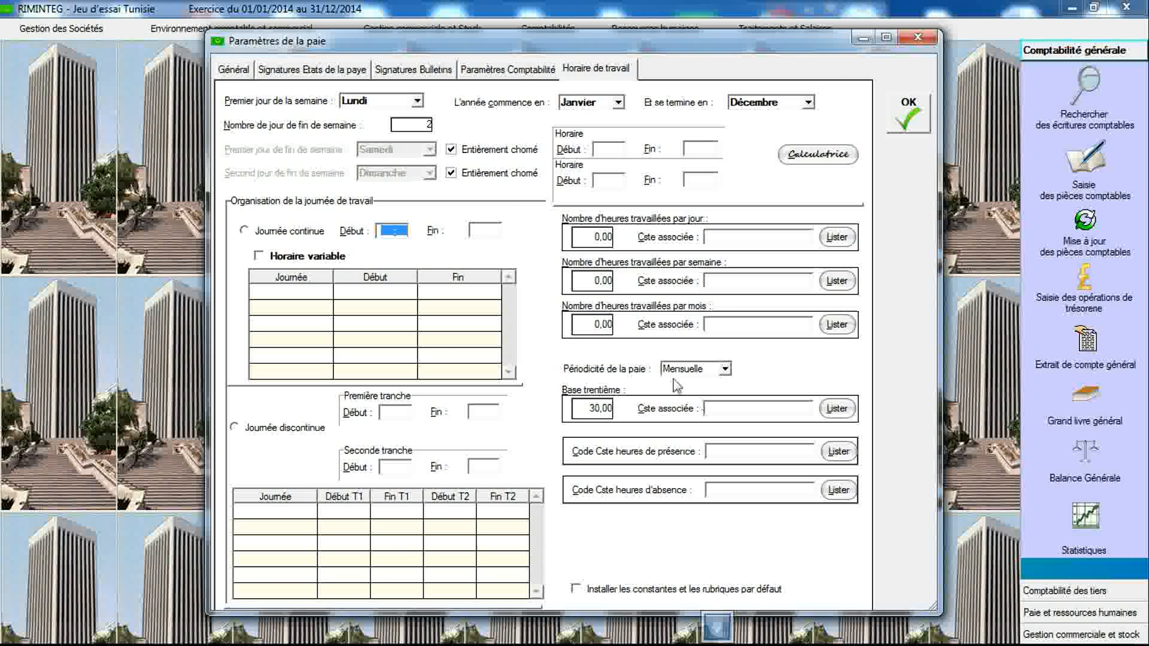
{"action": "left_click", "coordinate": [417, 105]}
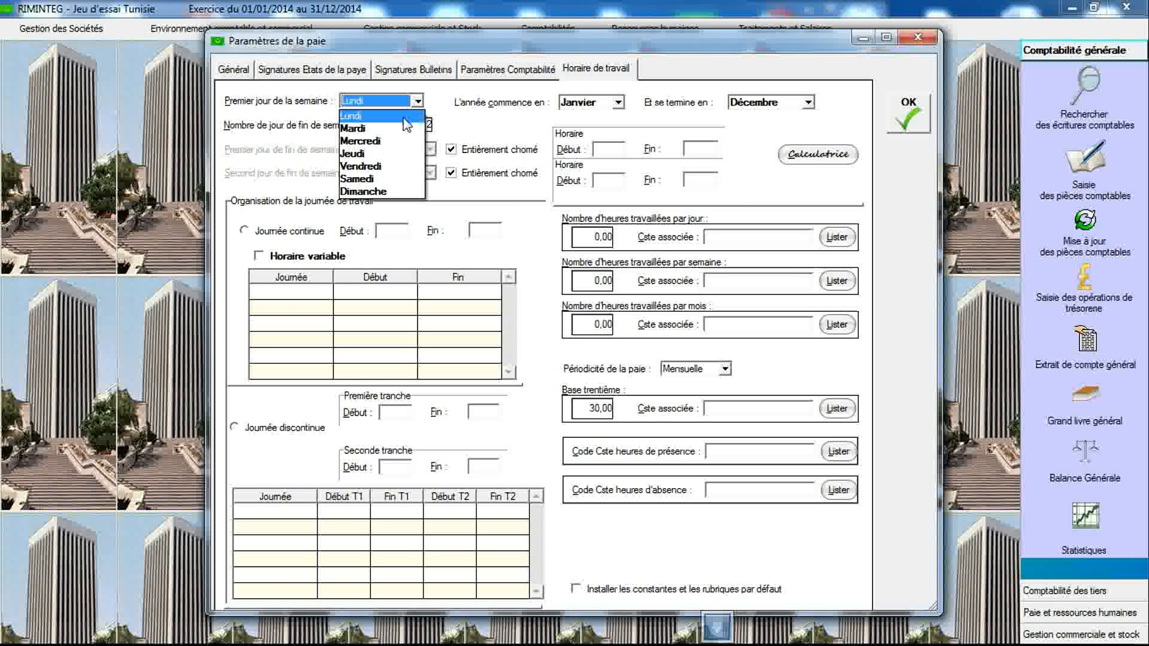
{"action": "left_click", "coordinate": [407, 114]}
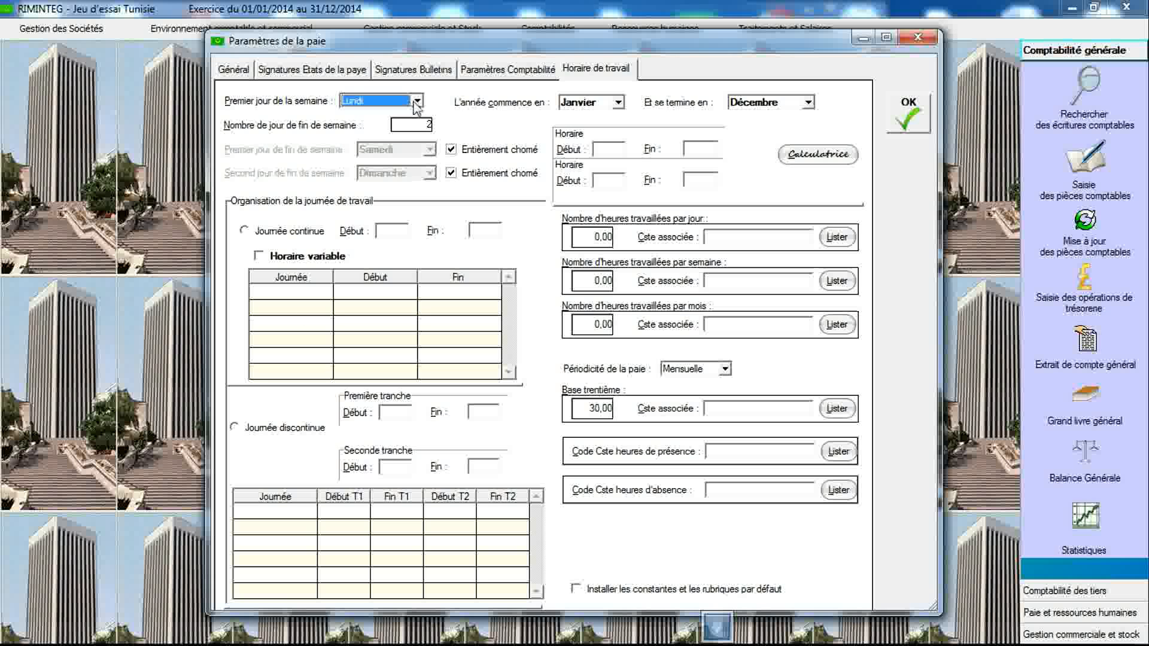
- Choose a split working day with a first shift 08:00–13:00 and a second shift 15:00–18:00
{"action": "left_click", "coordinate": [239, 430]}
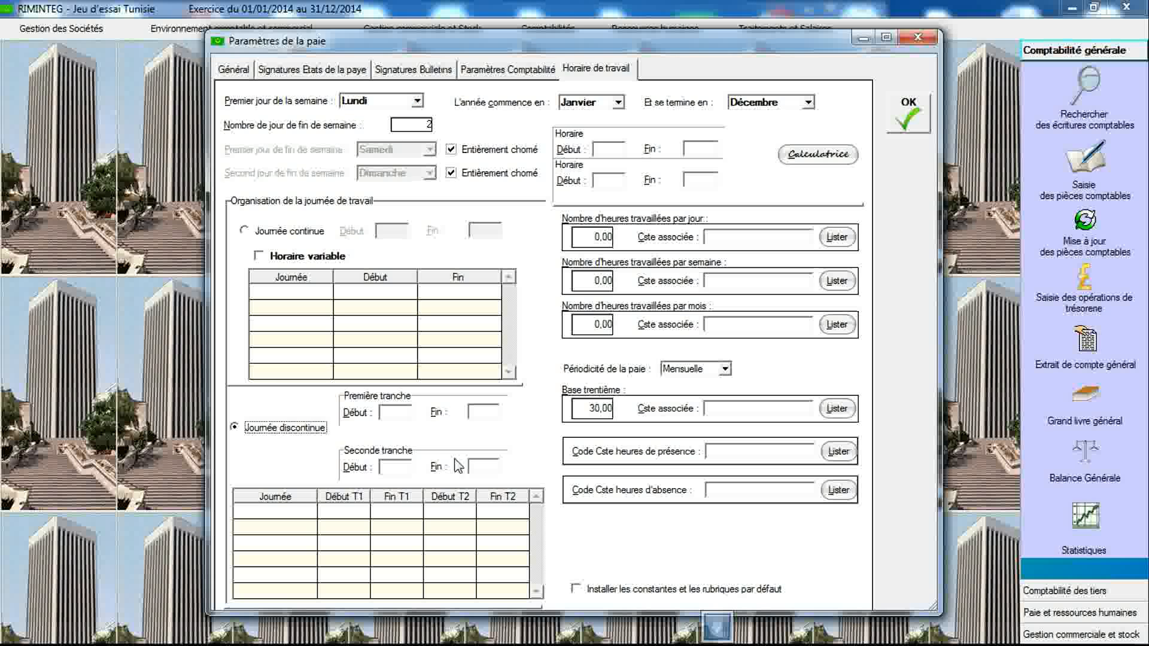
{"action": "left_click", "coordinate": [396, 412]}
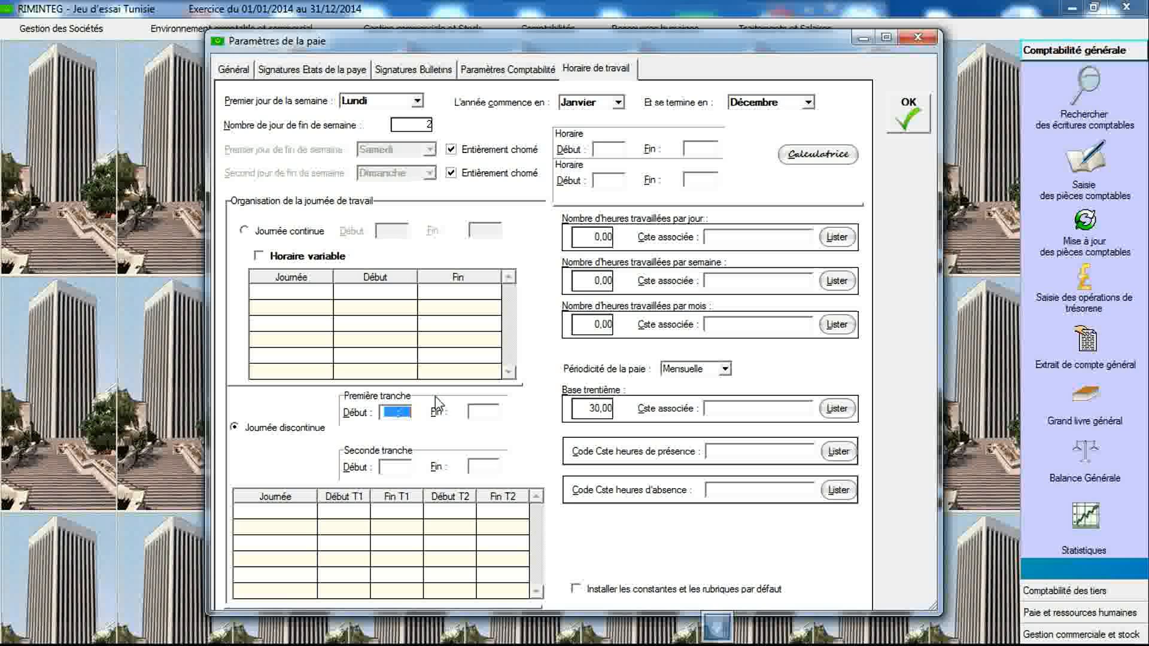
{"action": "type", "text": "08:00"}
{"action": "key", "text": "Tab"}
{"action": "type", "text": "13:00"}
{"action": "key", "text": "Tab"}
{"action": "type", "text": "1500"}
{"action": "key", "text": "Tab"}
{"action": "type", "text": "18:00"}
{"action": "key", "text": "Tab"}
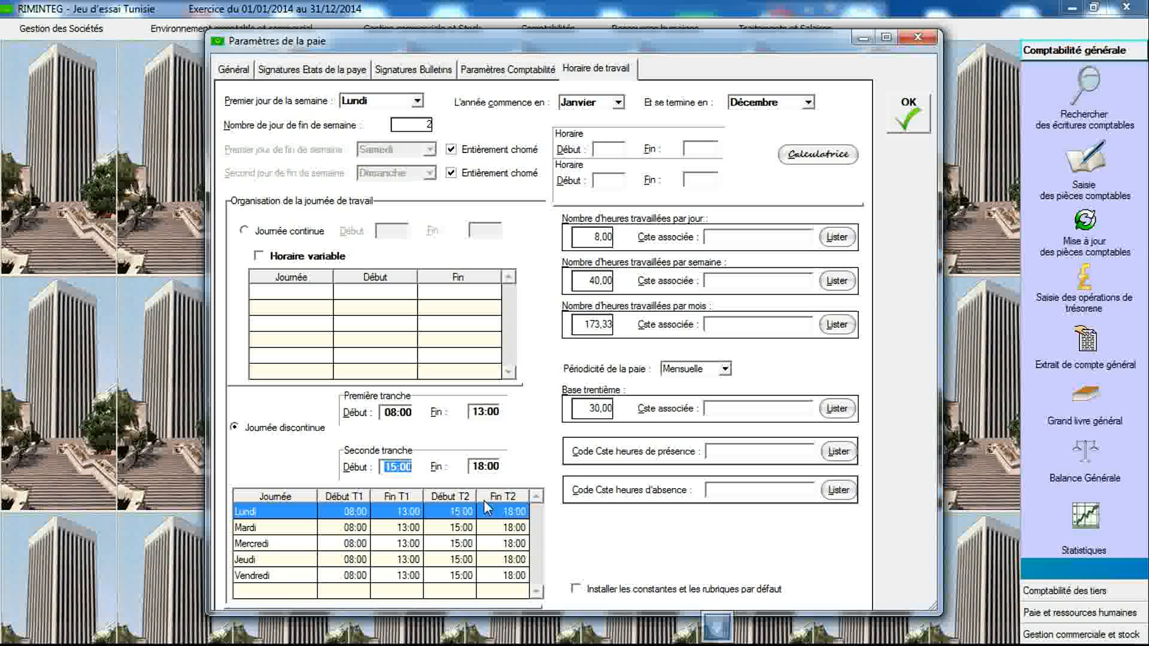
- Link daily, weekly and monthly hours and the thirtieth base to constants NB_H_JOUR, NB_H_SEM, NB_H_MOIS and BASE_TRENT
{"action": "left_click", "coordinate": [724, 240]}
{"action": "type", "text": "NB_H_JOUR"}
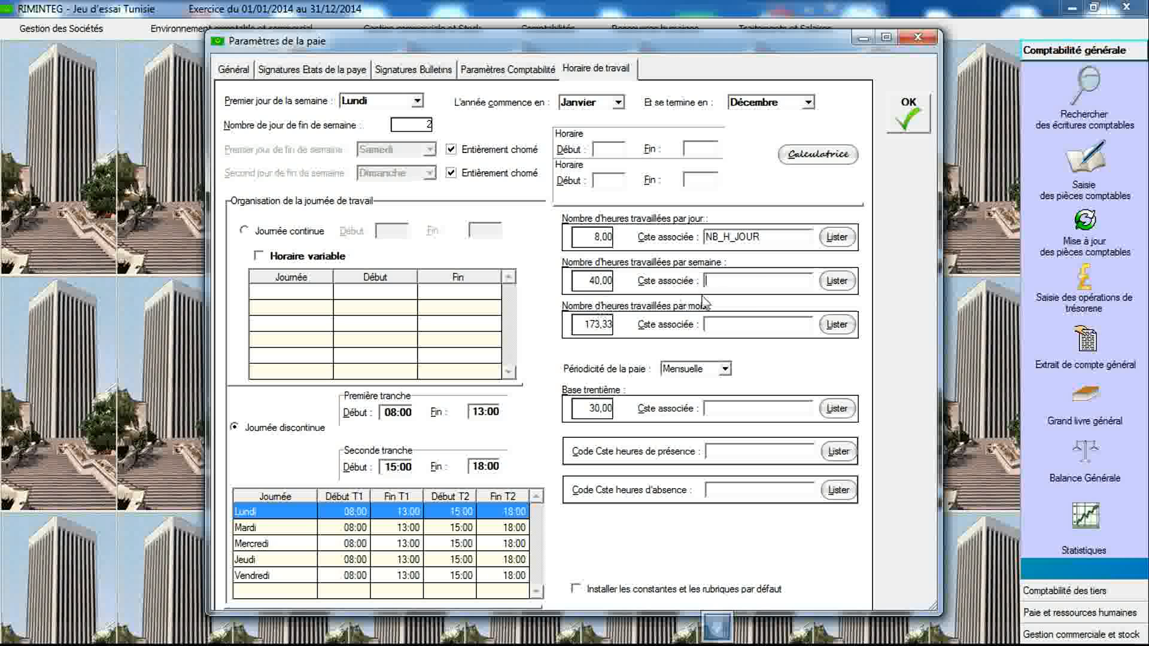
{"action": "left_click", "coordinate": [722, 325]}
{"action": "left_click", "coordinate": [724, 369]}
{"action": "left_click", "coordinate": [725, 369]}
{"action": "left_click", "coordinate": [733, 414]}
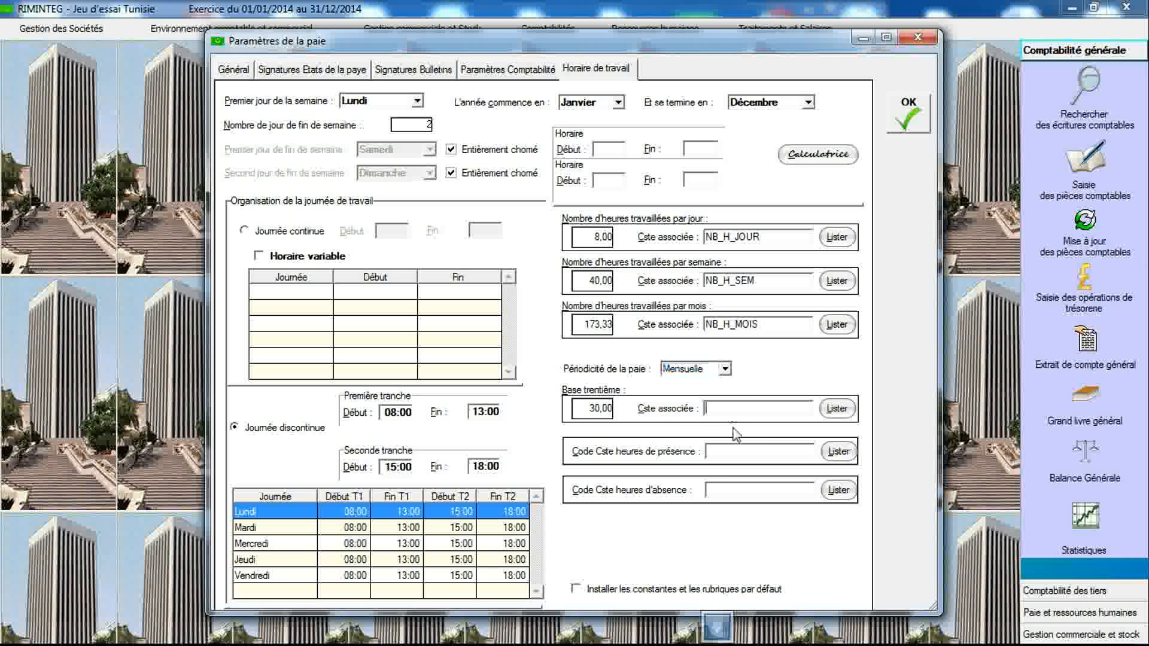
- Set the presence and absence hour constant codes to NB_H_PRESENCE and NB_H_ABSENCE
{"action": "left_click", "coordinate": [736, 452]}
{"action": "left_click", "coordinate": [719, 490]}
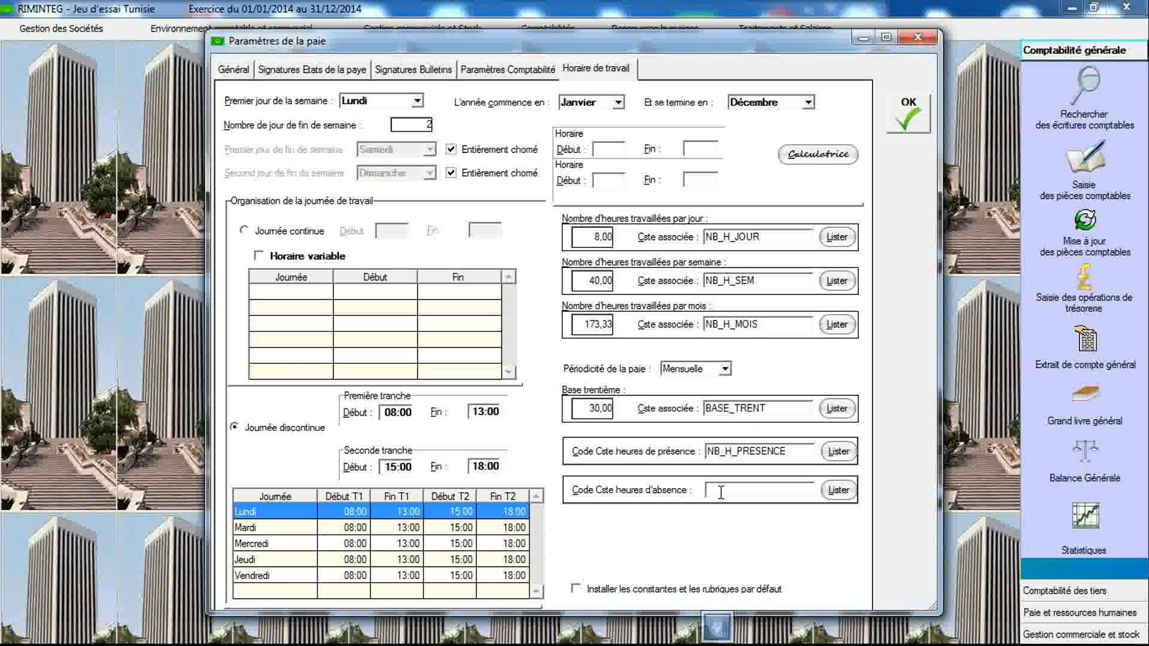
{"action": "left_click", "coordinate": [722, 452]}
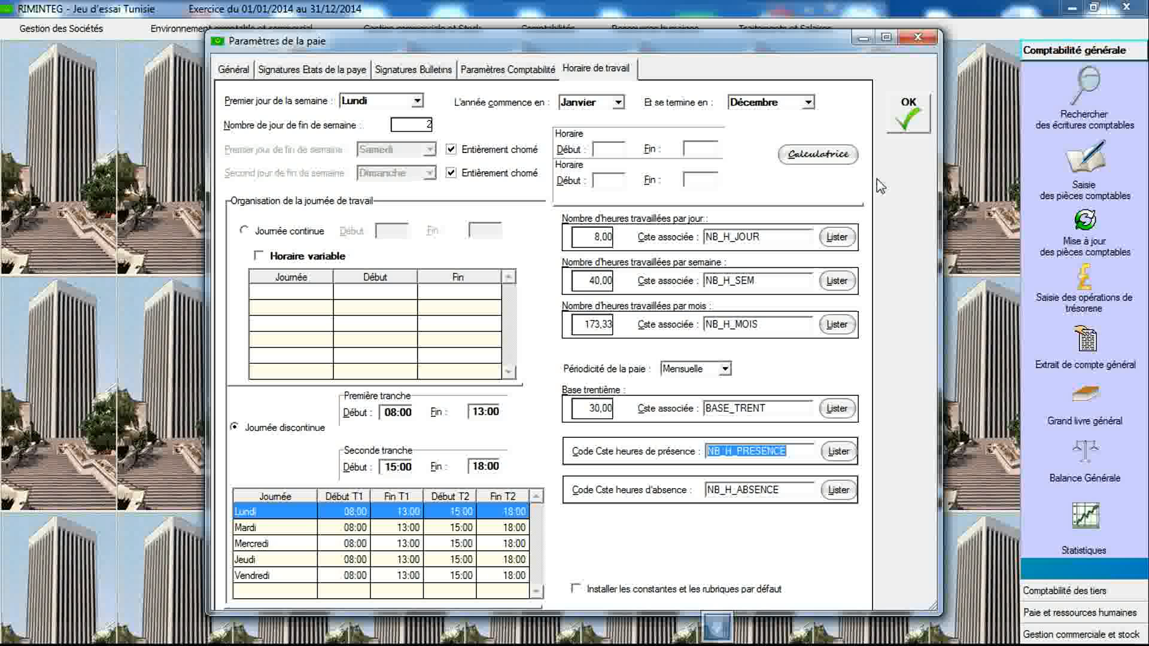
- Save the payroll parameters, confirm the saving, and close the window
{"action": "left_click", "coordinate": [903, 117]}
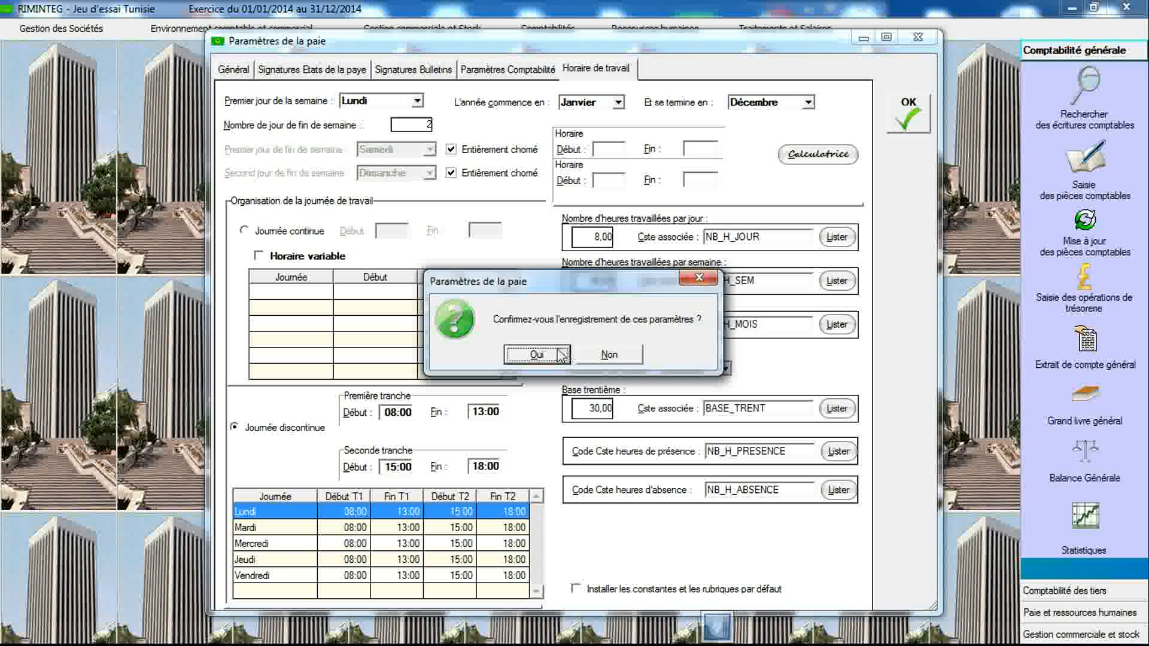
{"action": "left_click", "coordinate": [555, 356]}
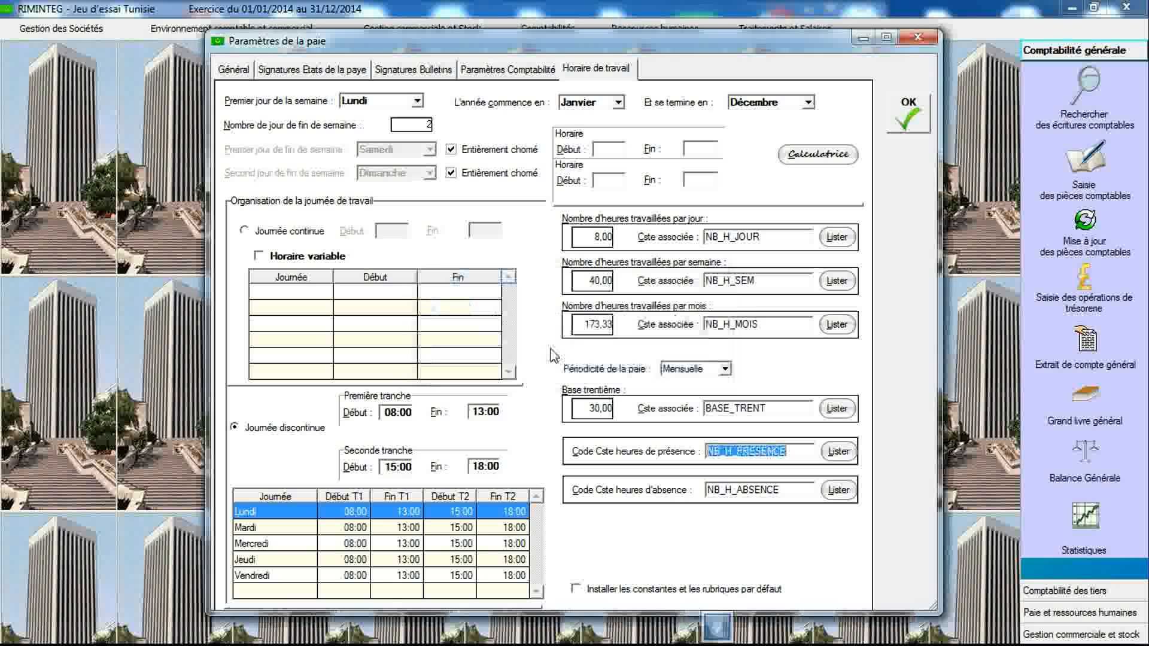
{"action": "left_click", "coordinate": [912, 44]}
- Open the constants declaration and create a Prédéfinie constant REM_BRUT labelled Salaire brut
{"action": "left_click", "coordinate": [794, 30]}
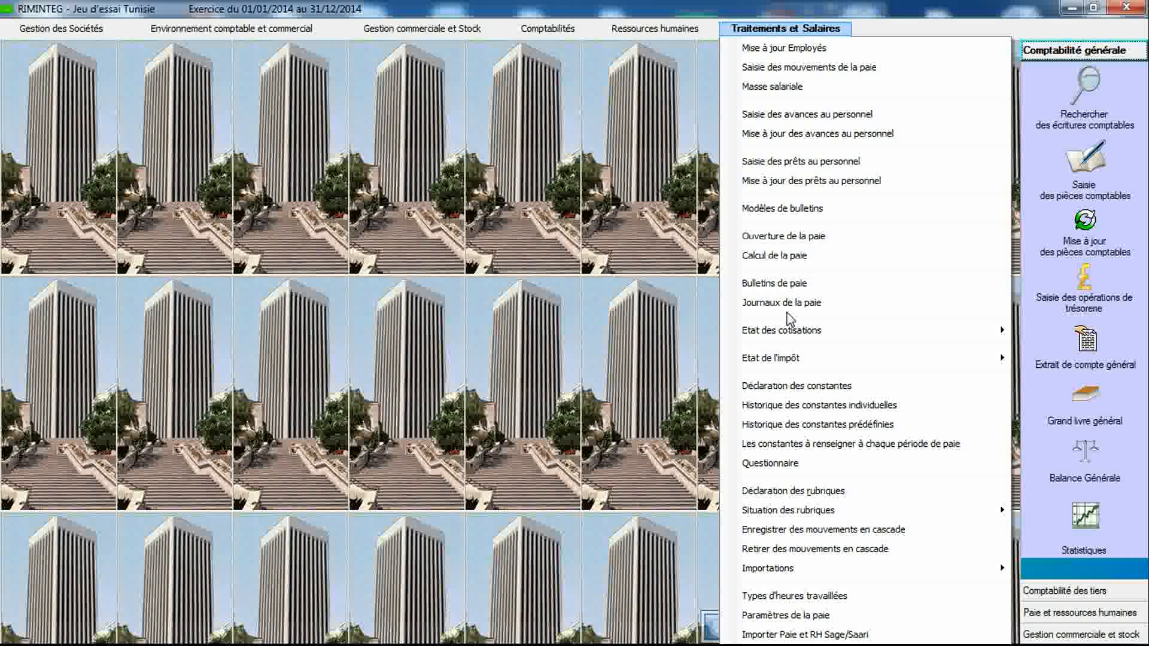
{"action": "left_click", "coordinate": [791, 386]}
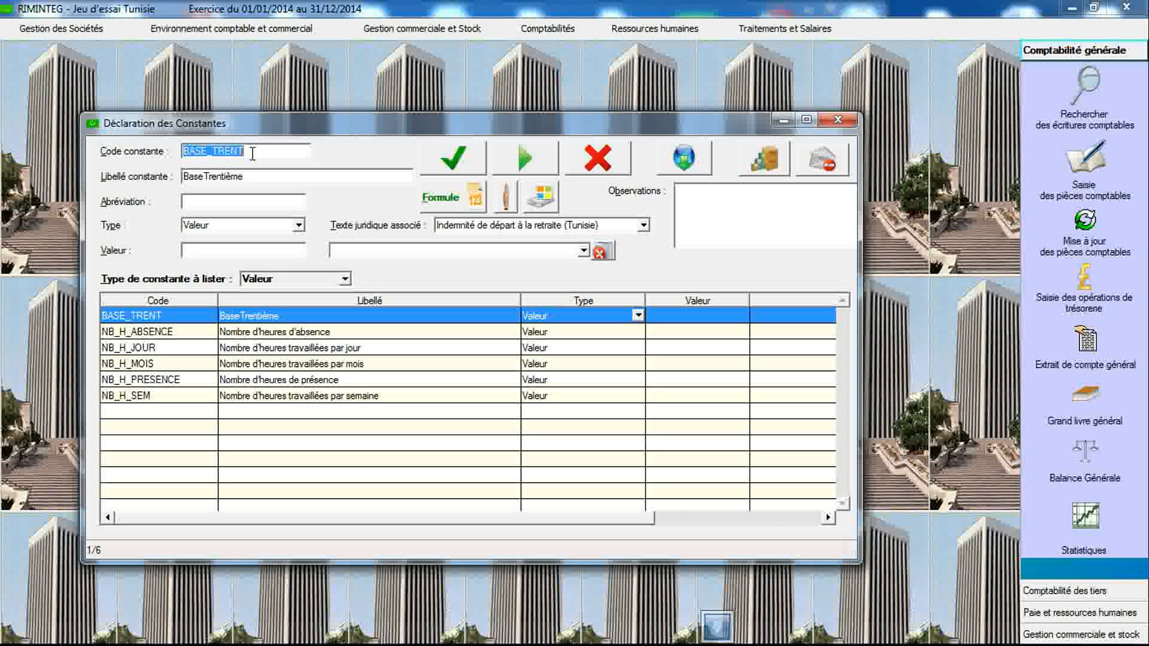
{"action": "type", "text": "REM_BRUT"}
{"action": "key", "text": "Tab"}
{"action": "type", "text": "Salaire"}
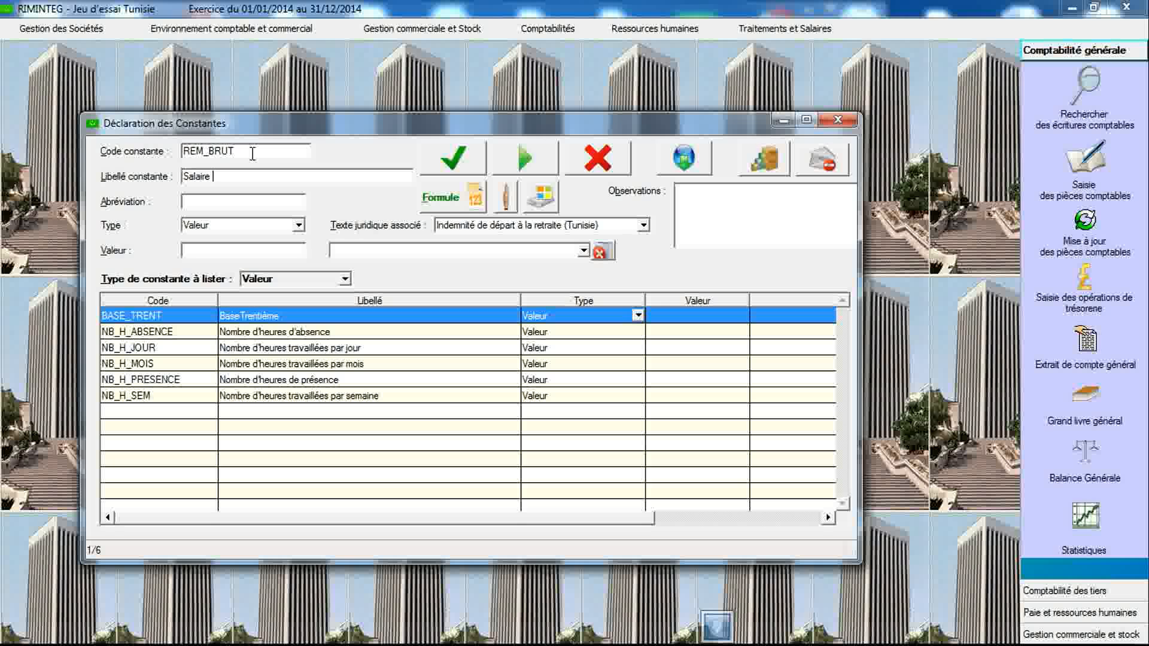
{"action": "type", "text": " brut"}
{"action": "left_click", "coordinate": [259, 226]}
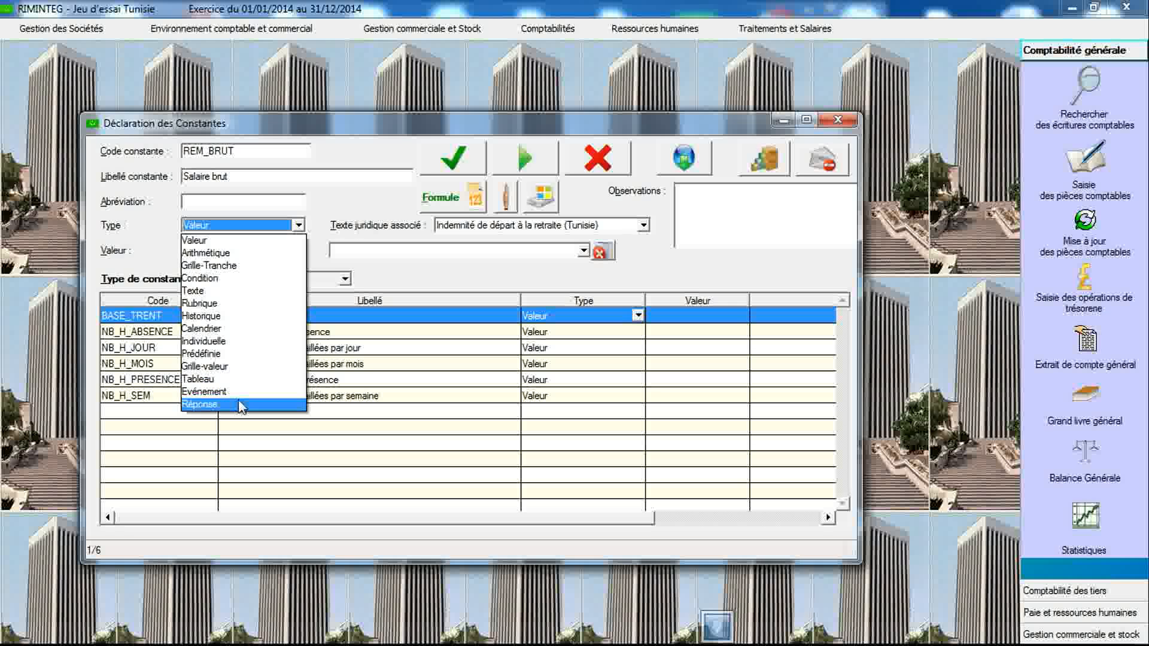
{"action": "left_click", "coordinate": [241, 359]}
{"action": "left_click", "coordinate": [442, 171]}
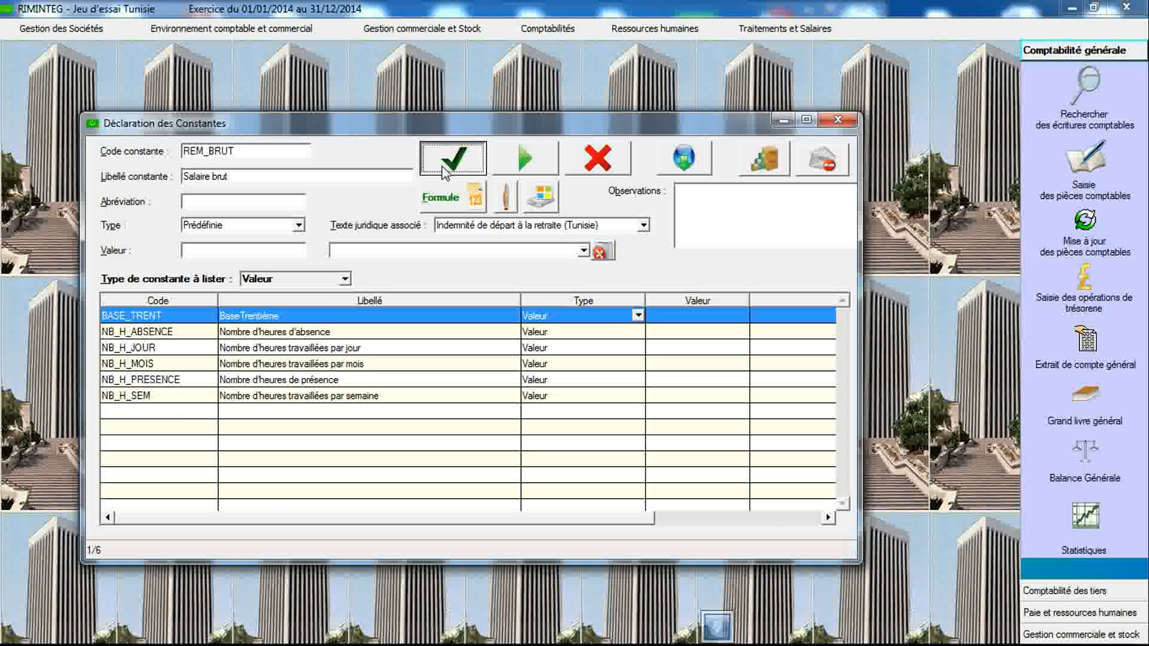
- Create a Prédéfinie constant BRUT_CONGE labelled Brut des congés
{"action": "left_click", "coordinate": [257, 153]}
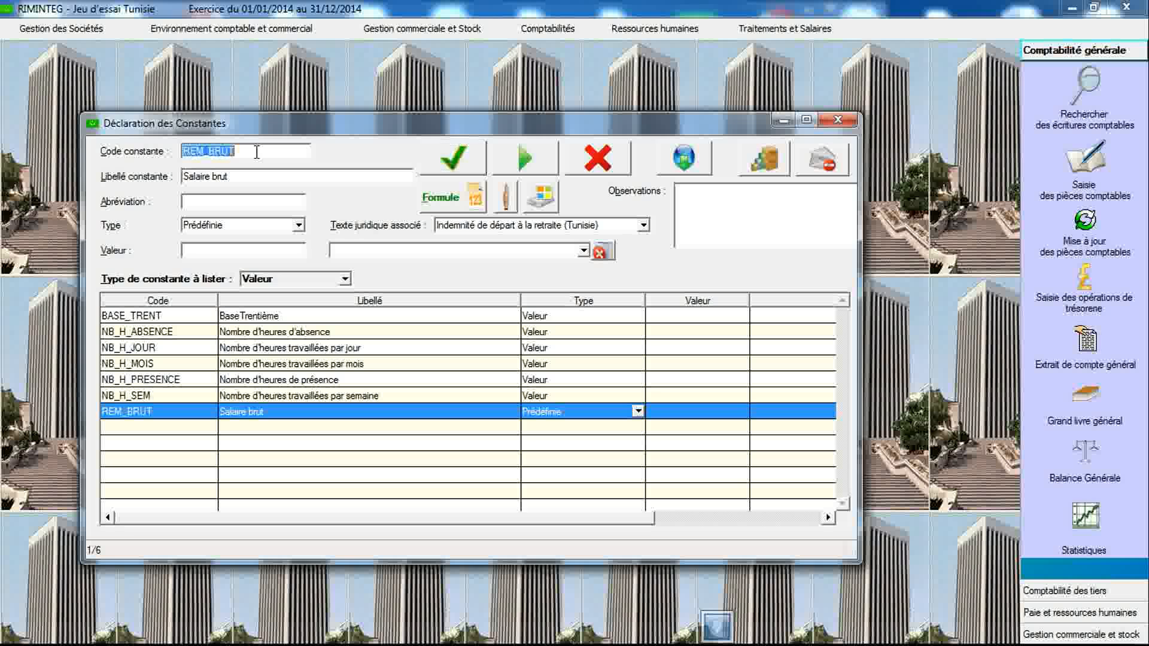
{"action": "type", "text": "BRUT_CONG"}
{"action": "type", "text": "E"}
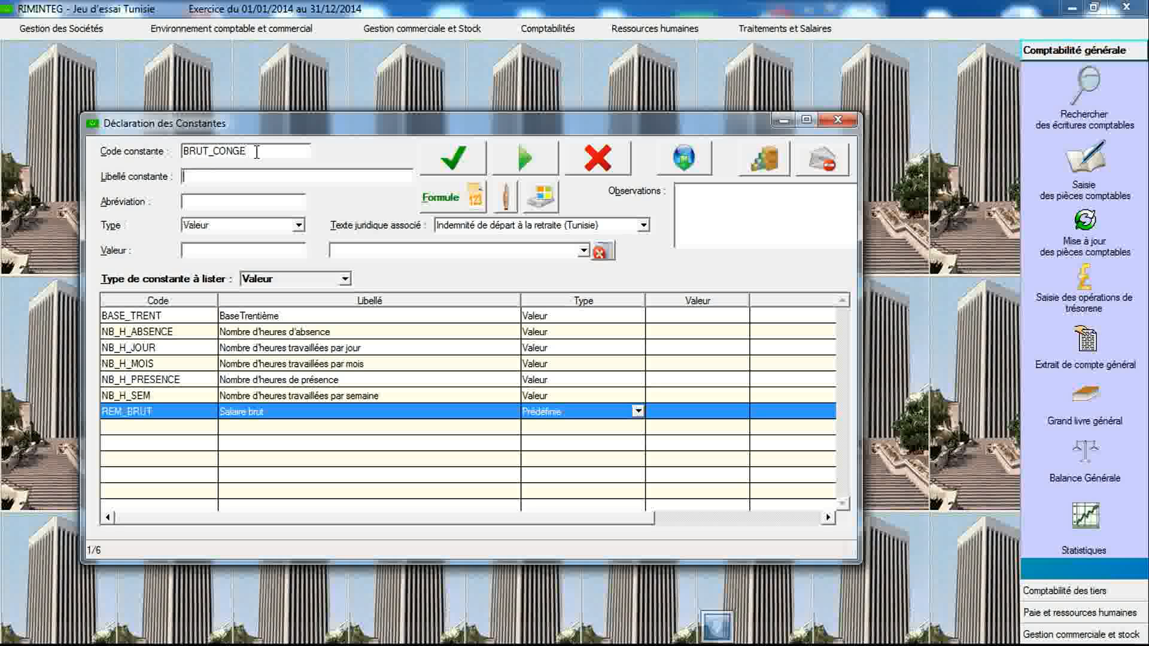
{"action": "type", "text": "Brut des congés"}
{"action": "left_click", "coordinate": [300, 227]}
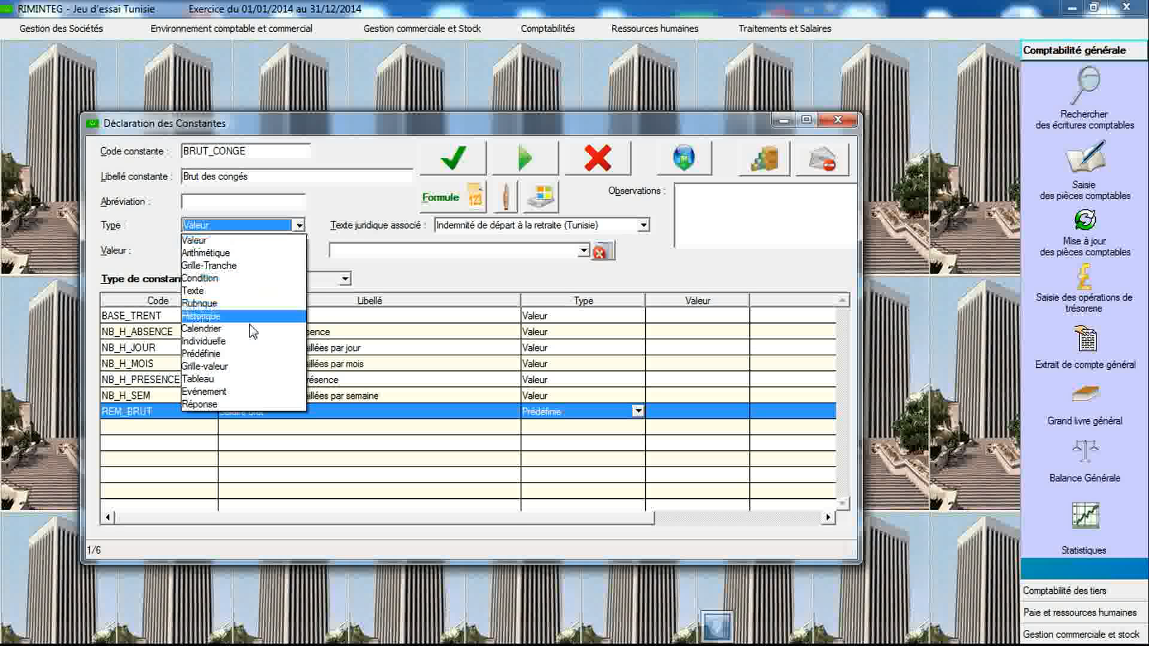
{"action": "left_click", "coordinate": [246, 358]}
{"action": "left_click", "coordinate": [453, 158]}
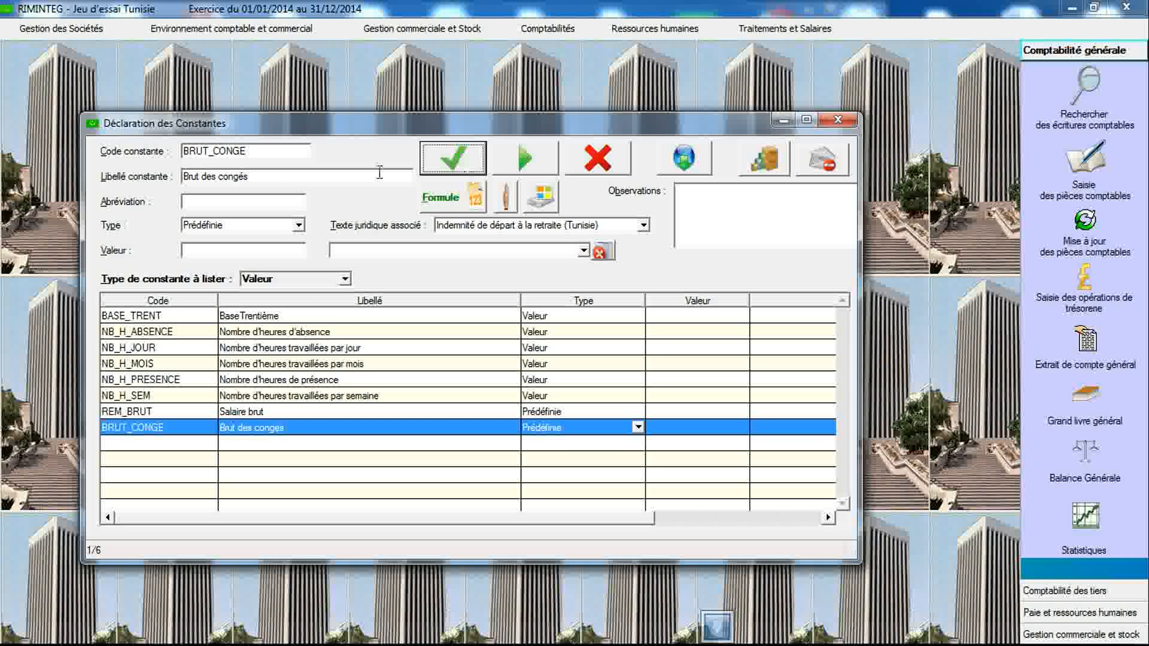
- Create a Prédéfinie constant COUT_EMP labelled Coût de l'employé
{"action": "double_click", "coordinate": [273, 158]}
{"action": "type", "text": "CO"}
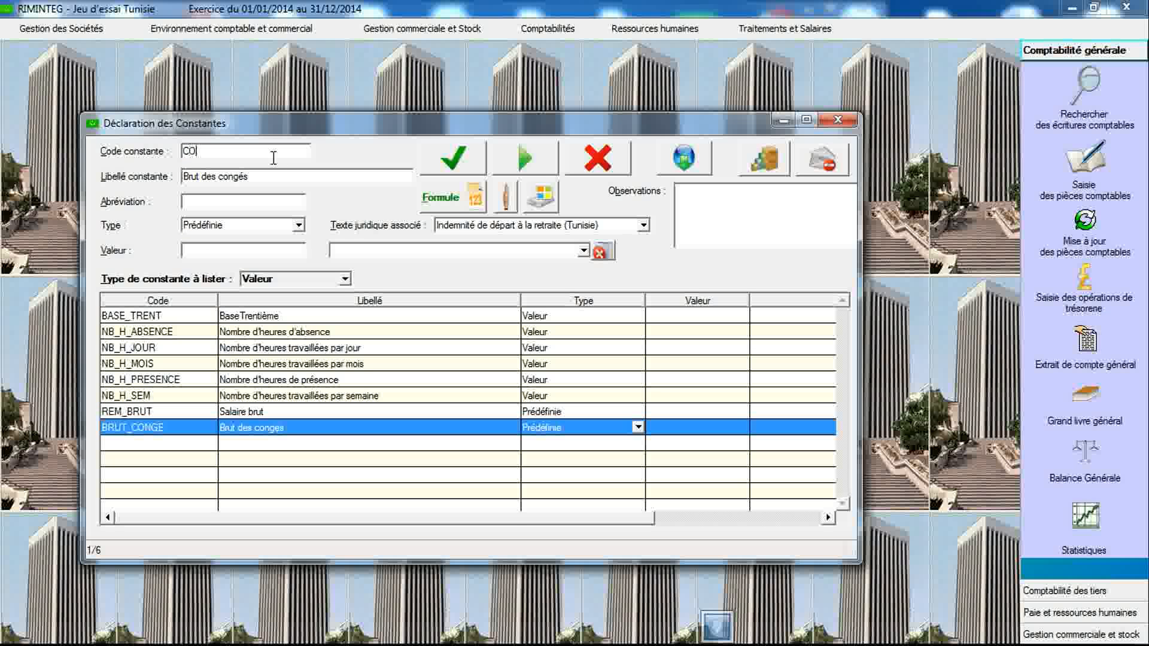
{"action": "type", "text": "UT_EMP"}
{"action": "type", "text": "Co"}
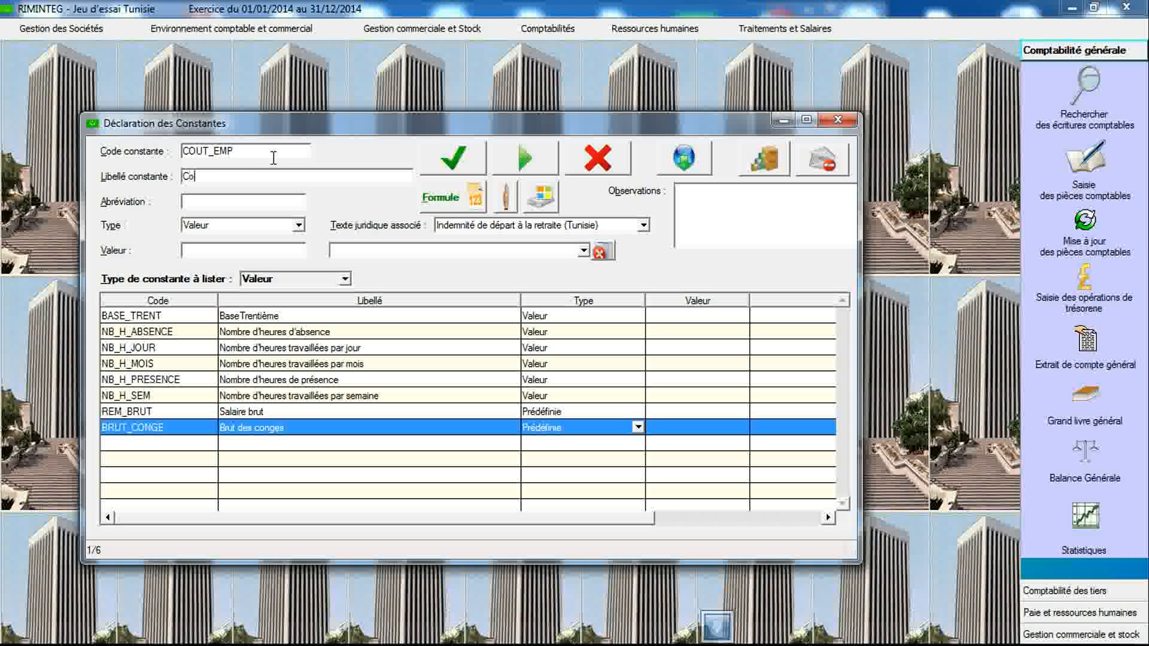
{"action": "type", "text": "ût de l'employé"}
{"action": "left_click", "coordinate": [298, 225]}
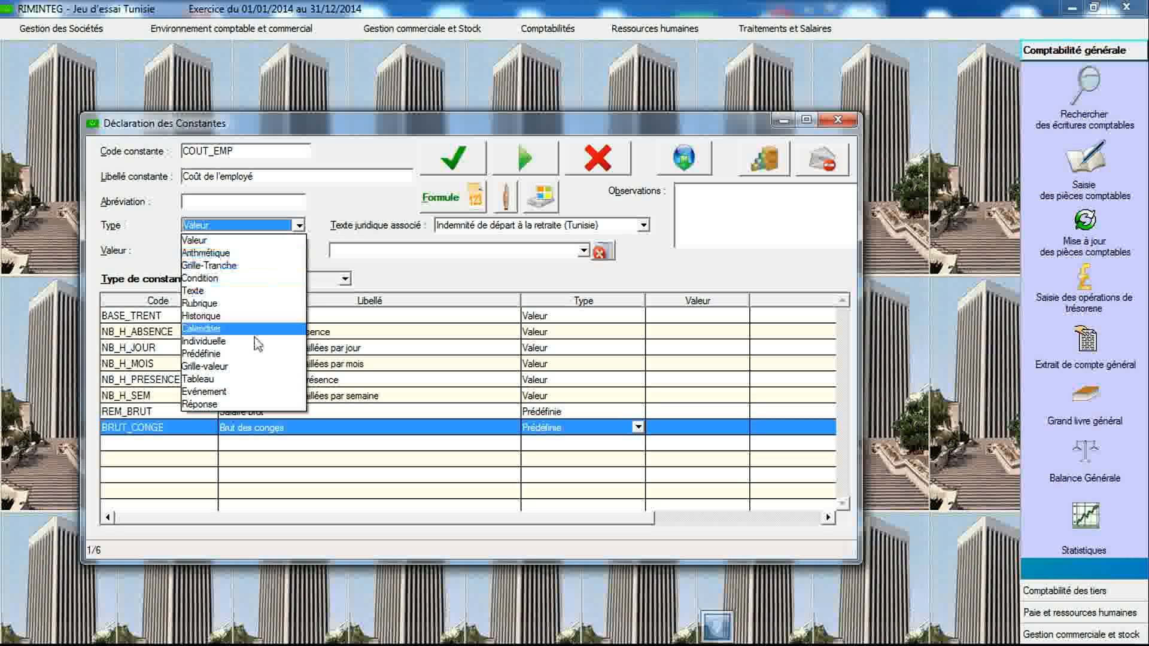
{"action": "left_click", "coordinate": [250, 354]}
{"action": "left_click", "coordinate": [453, 157]}
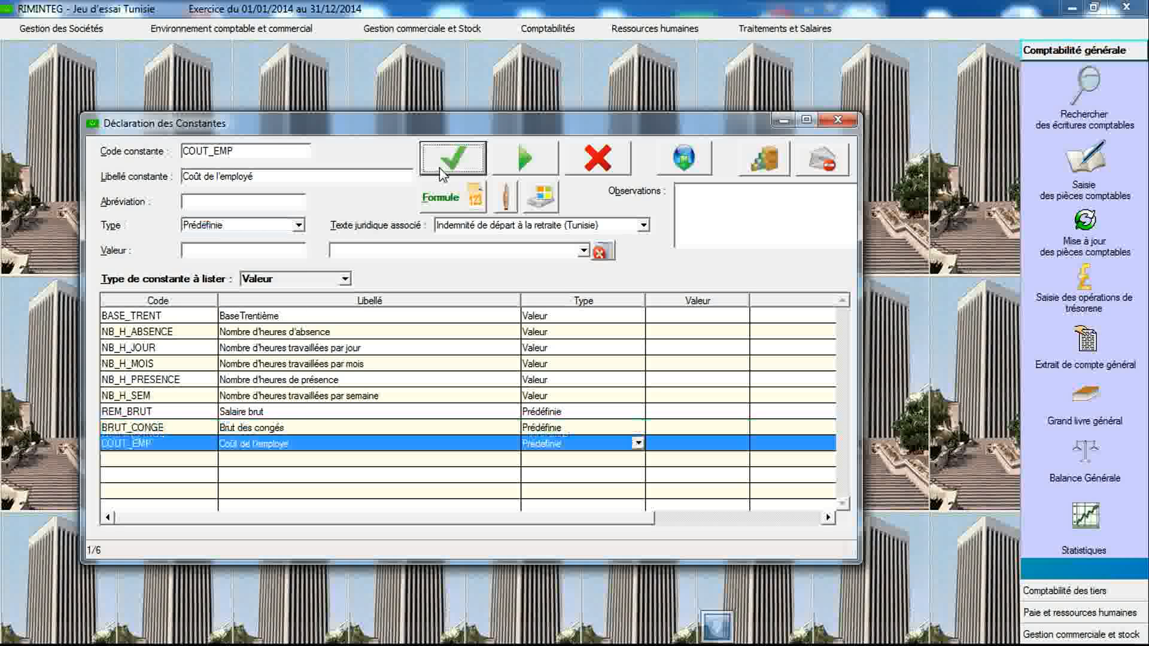
- Create a Prédéfinie constant ASS_CNSS labelled Assiette de la CNSS
{"action": "left_click", "coordinate": [275, 149]}
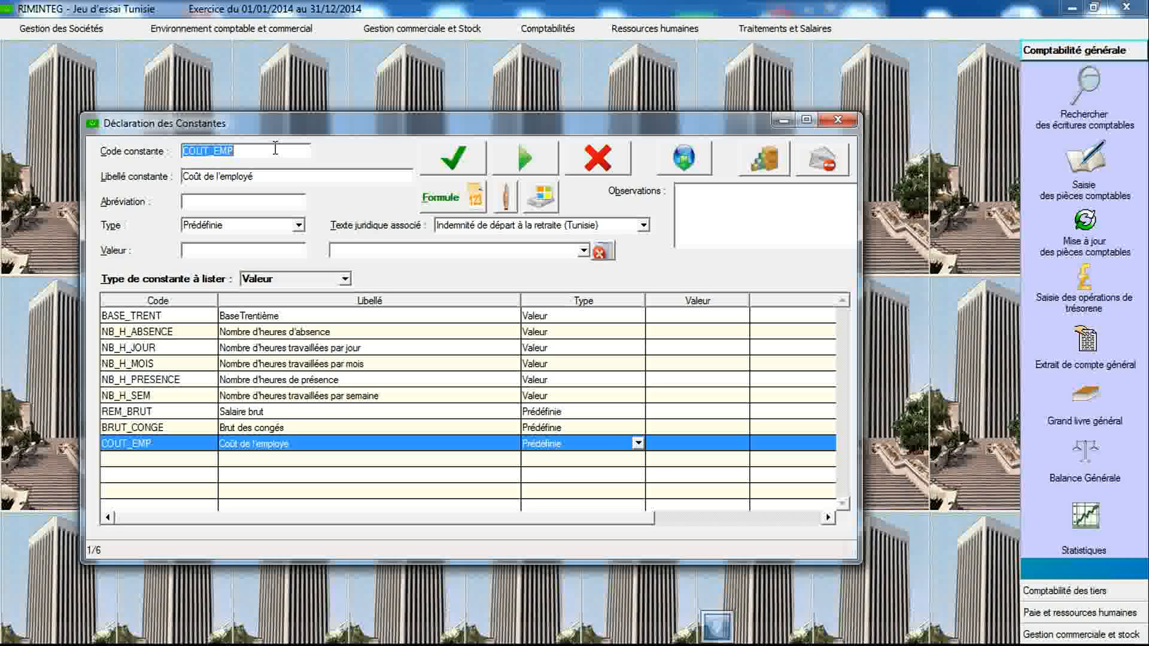
{"action": "type", "text": "ASS_CNSS"}
{"action": "key", "text": "Tab"}
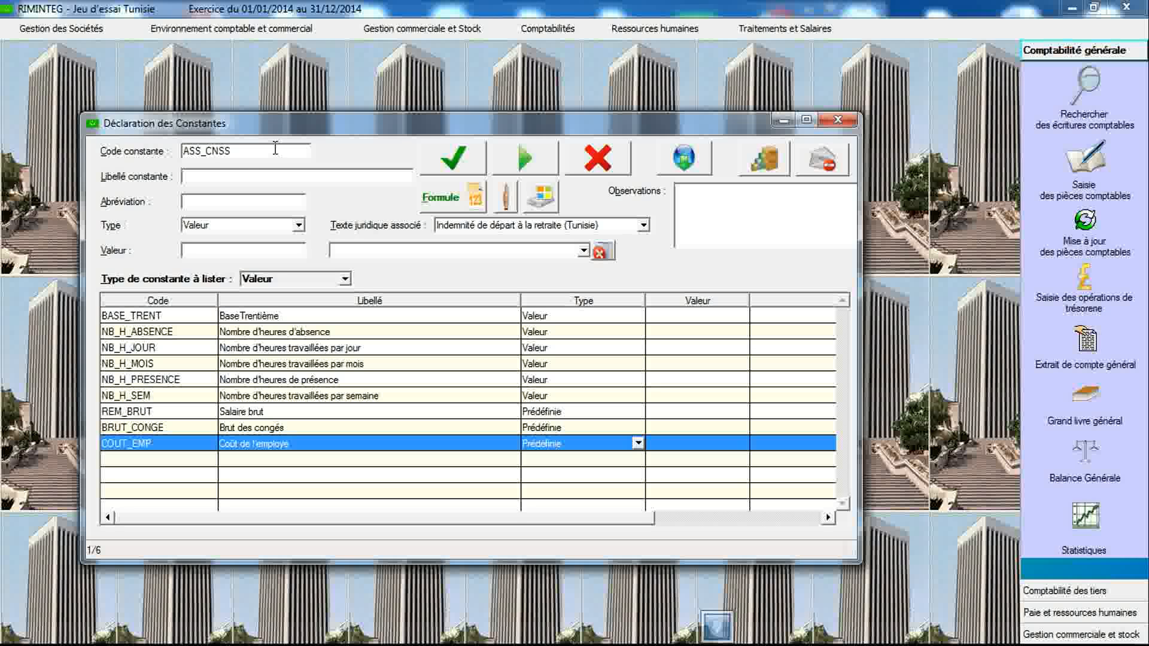
{"action": "type", "text": "Assiette de la CNSS"}
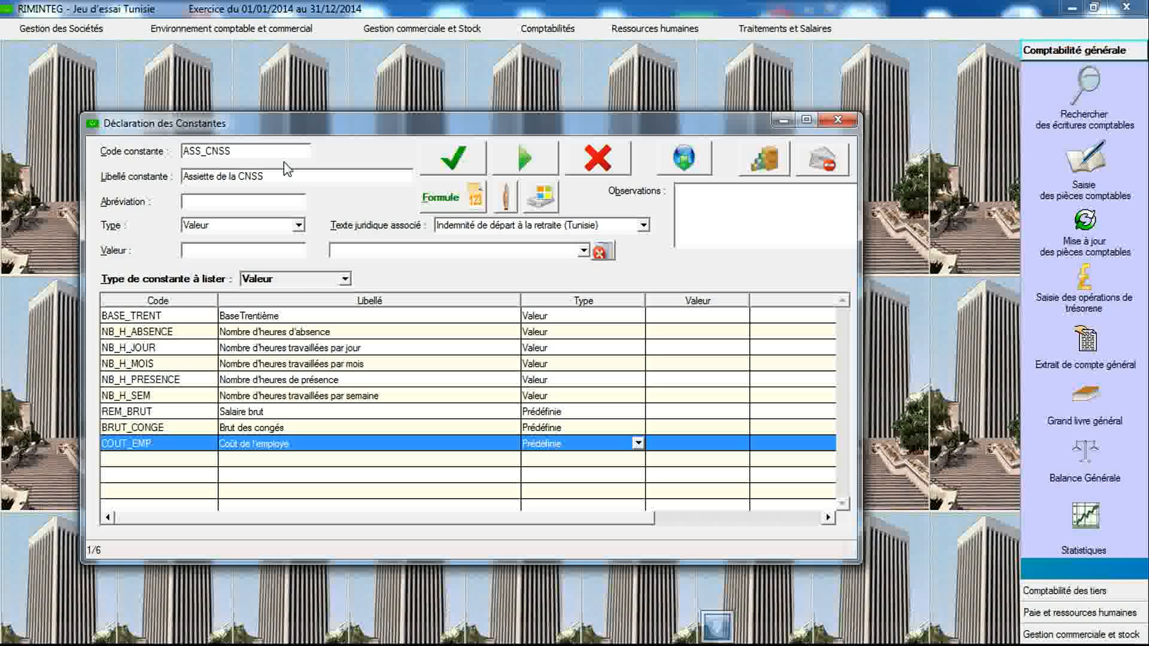
{"action": "left_click", "coordinate": [298, 225]}
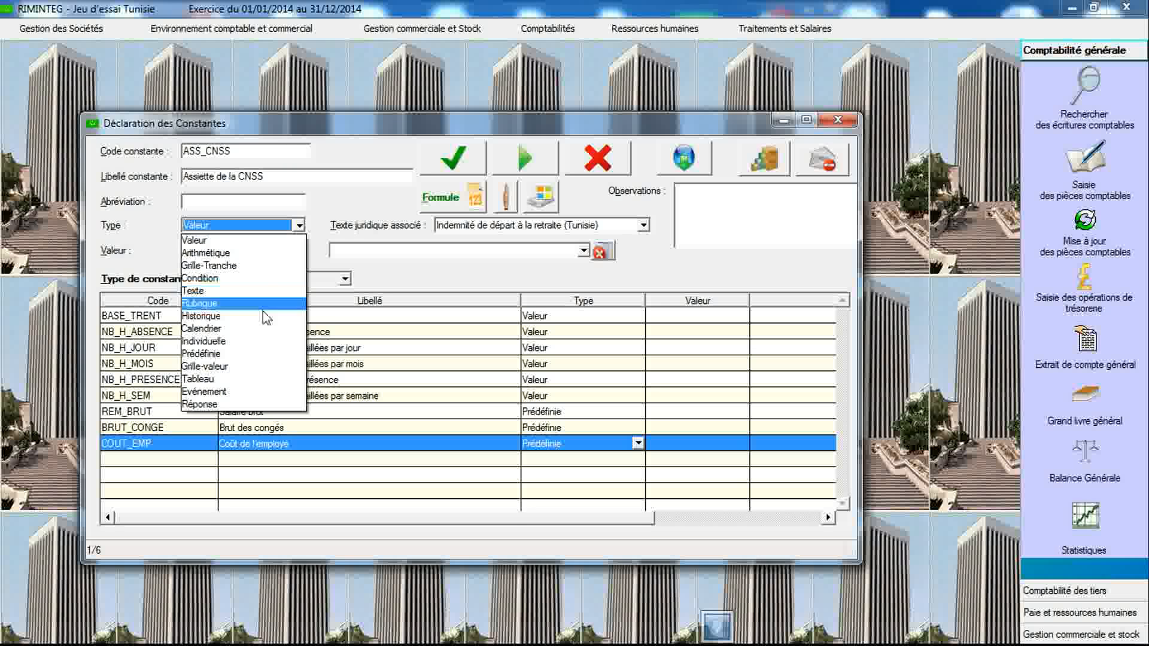
{"action": "left_click", "coordinate": [258, 353]}
{"action": "left_click", "coordinate": [441, 174]}
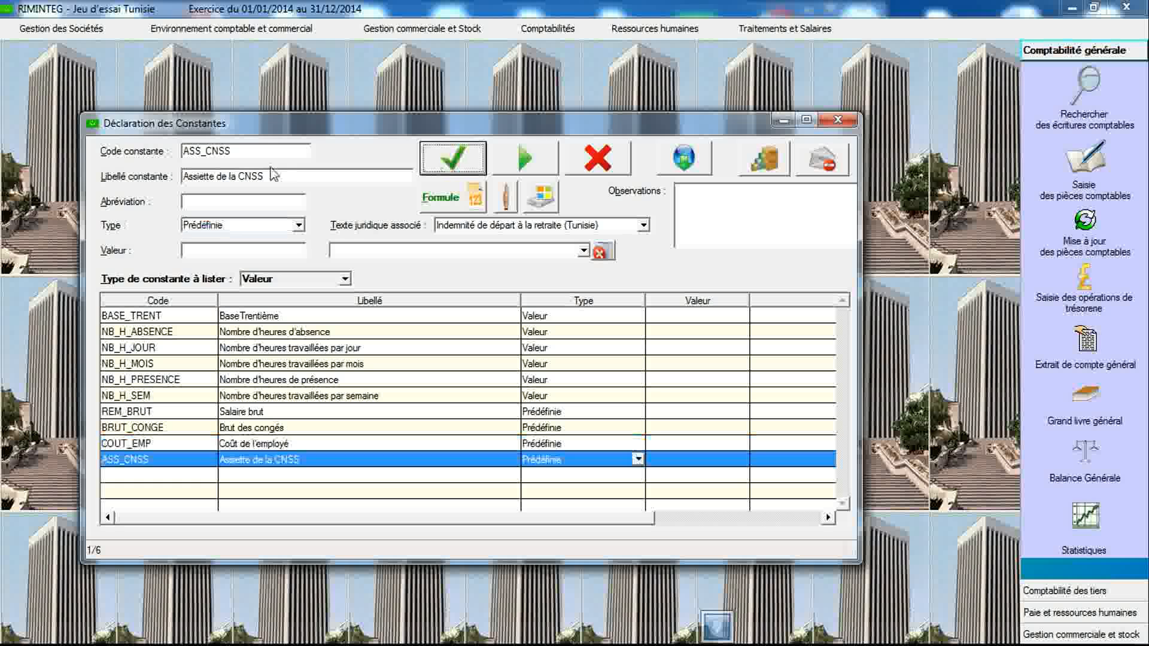
- Create a Prédéfinie constant ASS_IRPP labelled Assiette de l'IRPP
{"action": "double_click", "coordinate": [260, 153]}
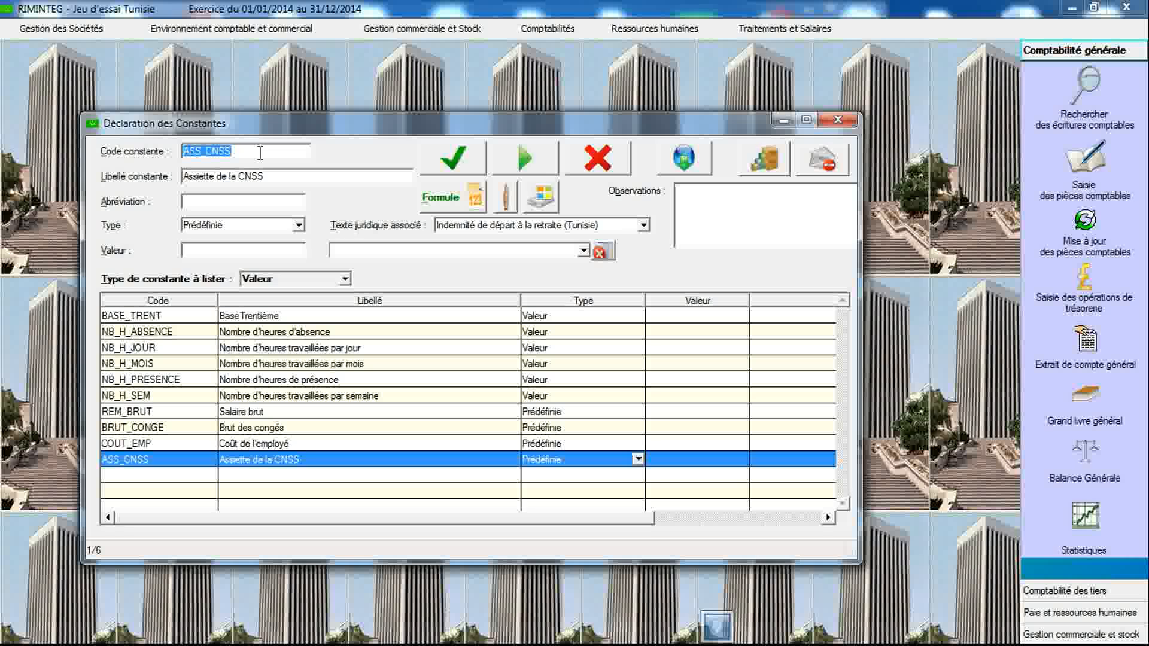
{"action": "type", "text": "ASS_IRPP"}
{"action": "key", "text": "Tab"}
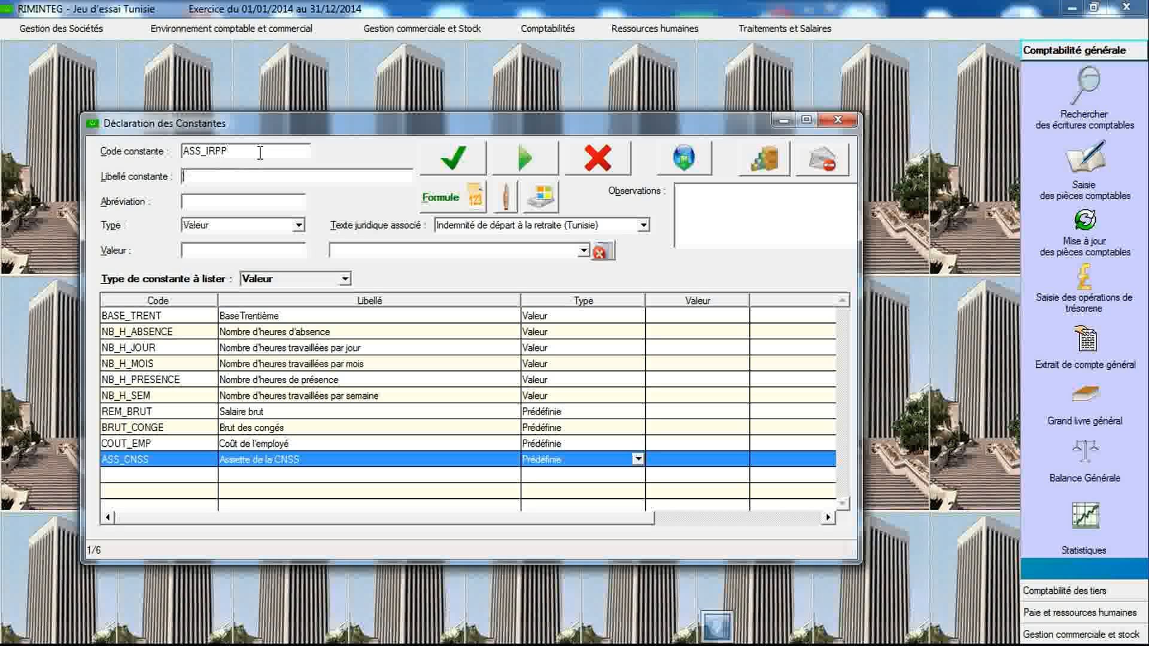
{"action": "type", "text": "Assiette de l'IRPP"}
{"action": "left_click", "coordinate": [297, 225]}
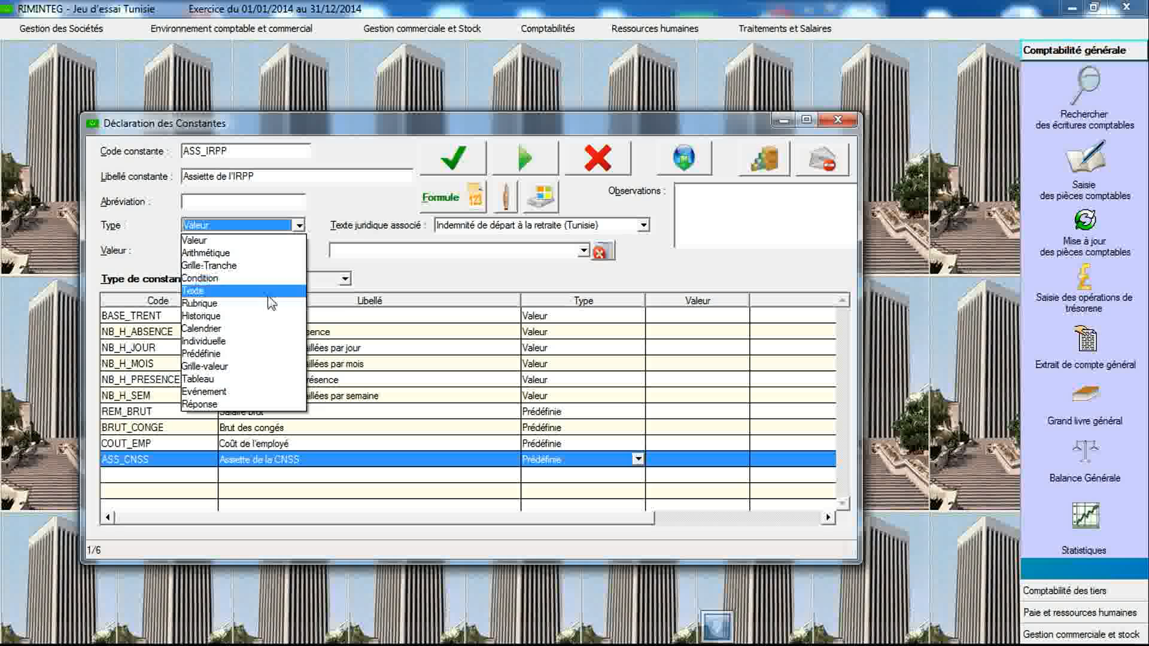
{"action": "left_click", "coordinate": [254, 354]}
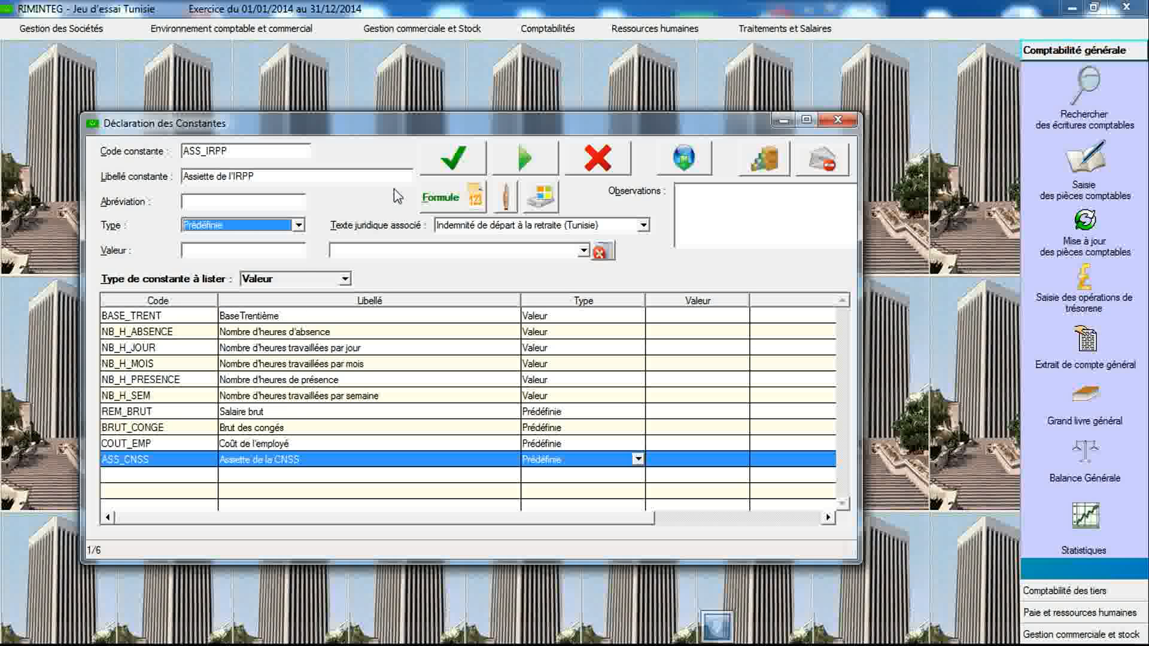
{"action": "left_click", "coordinate": [448, 171]}
- Create an Individuelle constant REM_BASE labelled Salaire de base
{"action": "left_click", "coordinate": [267, 150]}
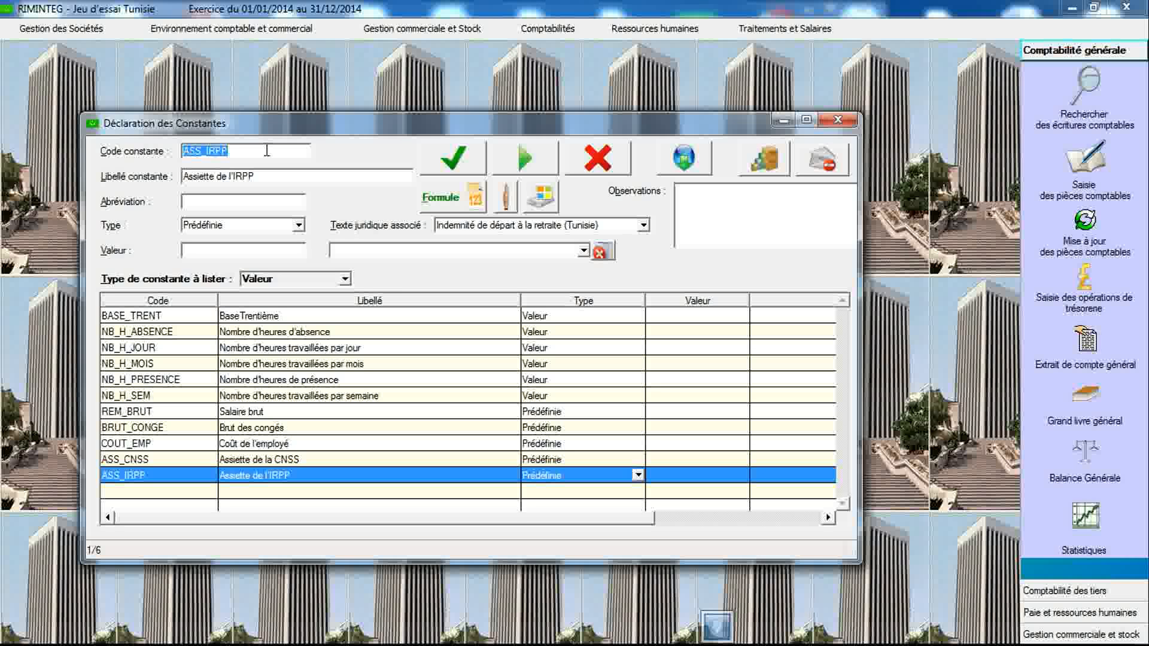
{"action": "type", "text": "REM_BASE"}
{"action": "key", "text": "Tab"}
{"action": "type", "text": "Salaire"}
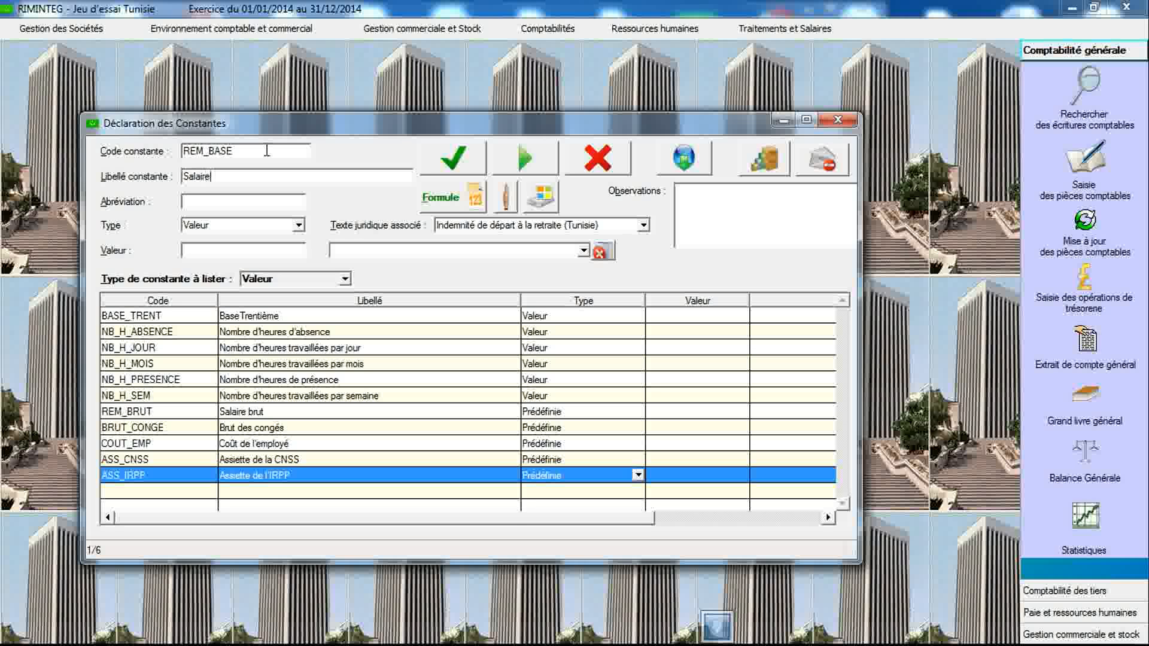
{"action": "type", "text": " de base"}
{"action": "left_click", "coordinate": [298, 225]}
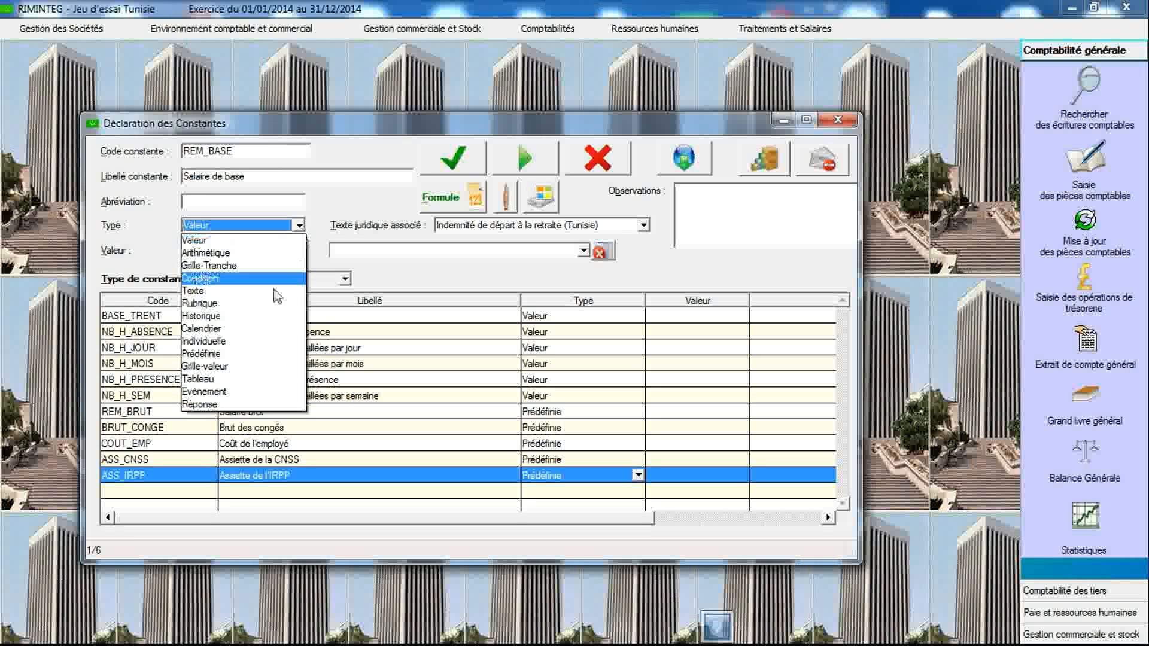
{"action": "left_click", "coordinate": [261, 341]}
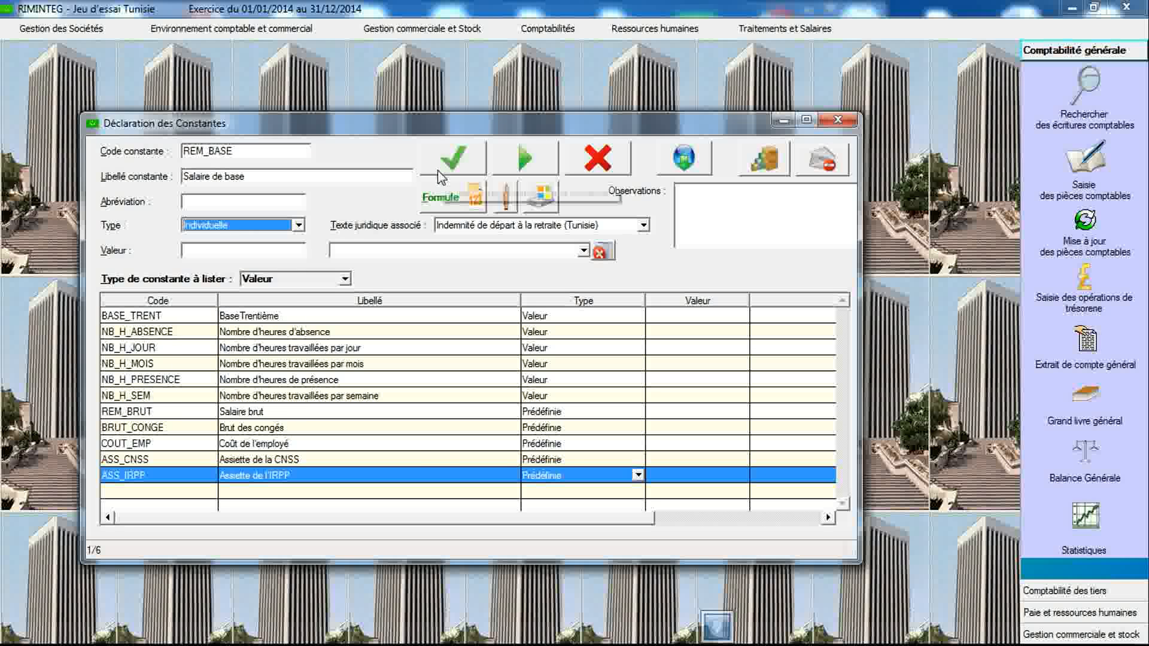
{"action": "left_click", "coordinate": [443, 163]}
- Create a Prédéfinie constant REM_NET labelled Salaire net
{"action": "double_click", "coordinate": [274, 154]}
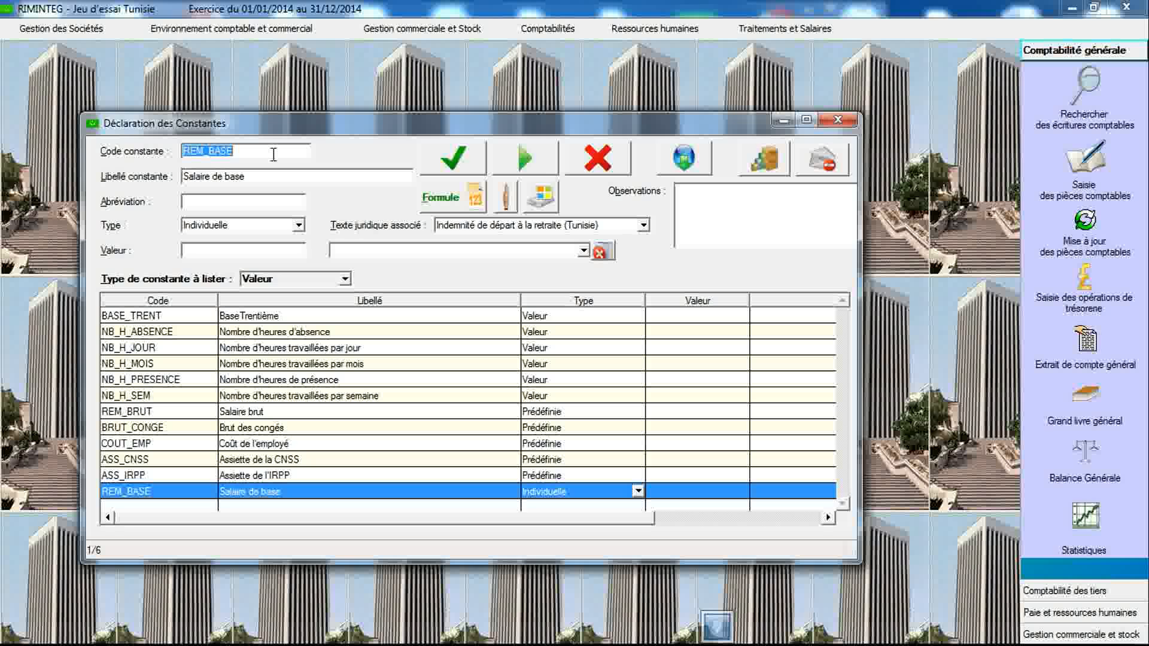
{"action": "type", "text": "REM_"}
{"action": "type", "text": "NET"}
{"action": "type", "text": "Sala"}
{"action": "type", "text": "ire"}
{"action": "type", "text": " net"}
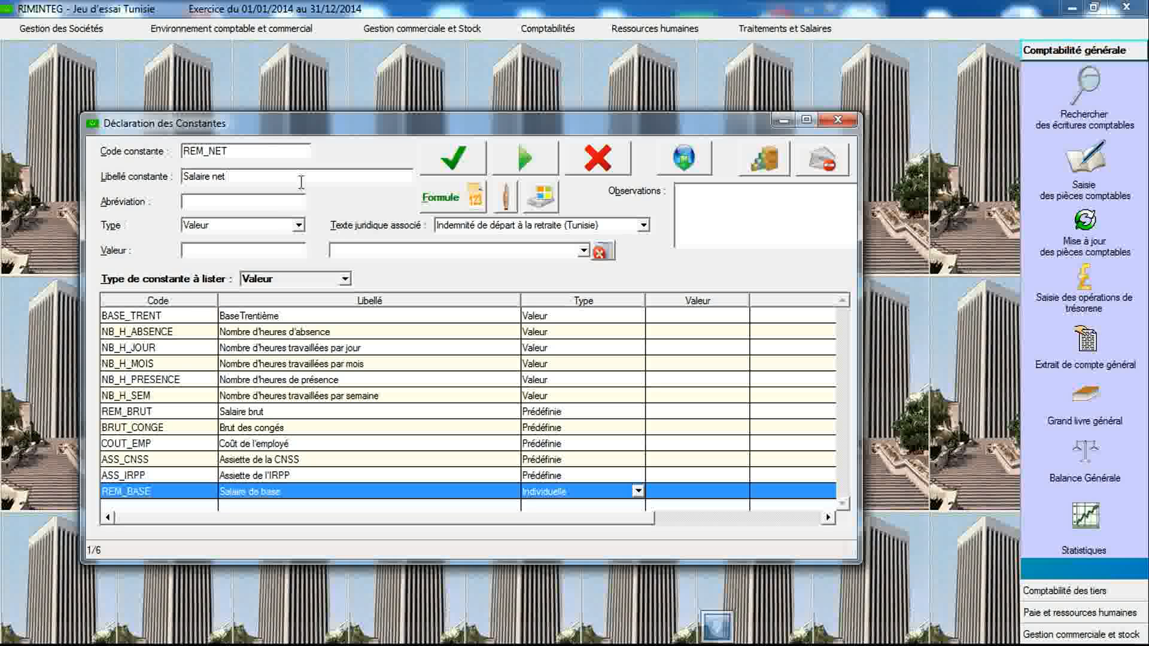
{"action": "left_click", "coordinate": [287, 228]}
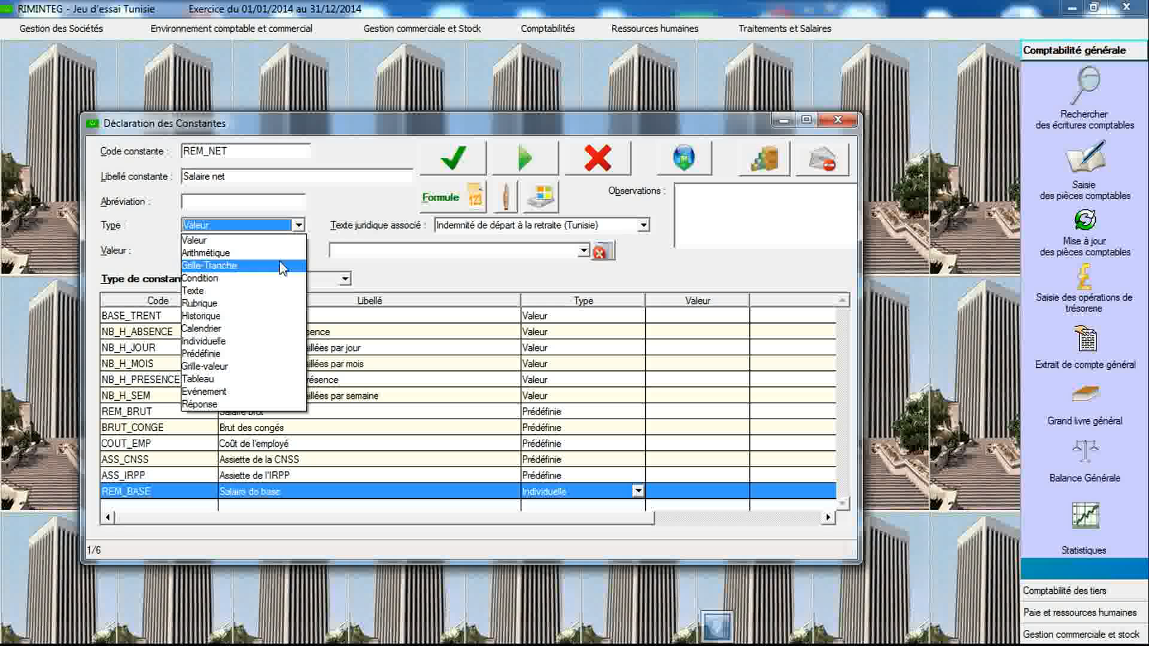
{"action": "left_click", "coordinate": [267, 355]}
{"action": "left_click", "coordinate": [453, 158]}
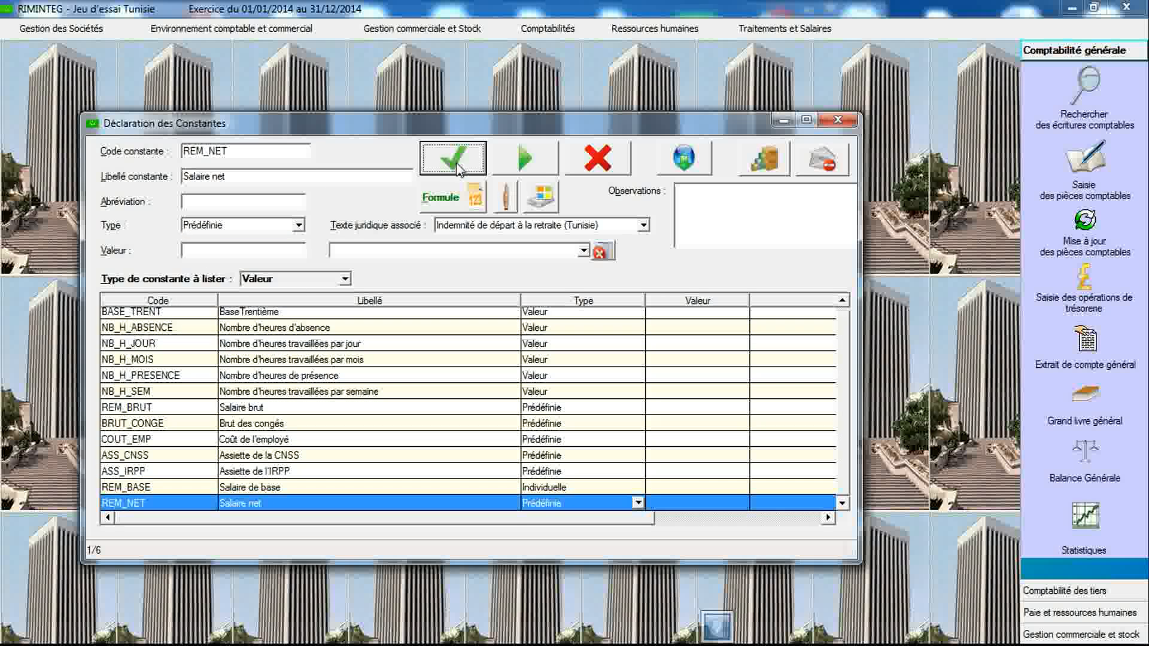
- Create a Prédéfinie constant REM_PAIE labelled Net à payer
{"action": "left_click", "coordinate": [280, 153]}
{"action": "left_click", "coordinate": [280, 153]}
{"action": "key", "text": "BackSpace"}
{"action": "key", "text": "BackSpace"}
{"action": "key", "text": "BackSpace"}
{"action": "type", "text": "PAIE"}
{"action": "type", "text": "Net "}
{"action": "type", "text": "à payer"}
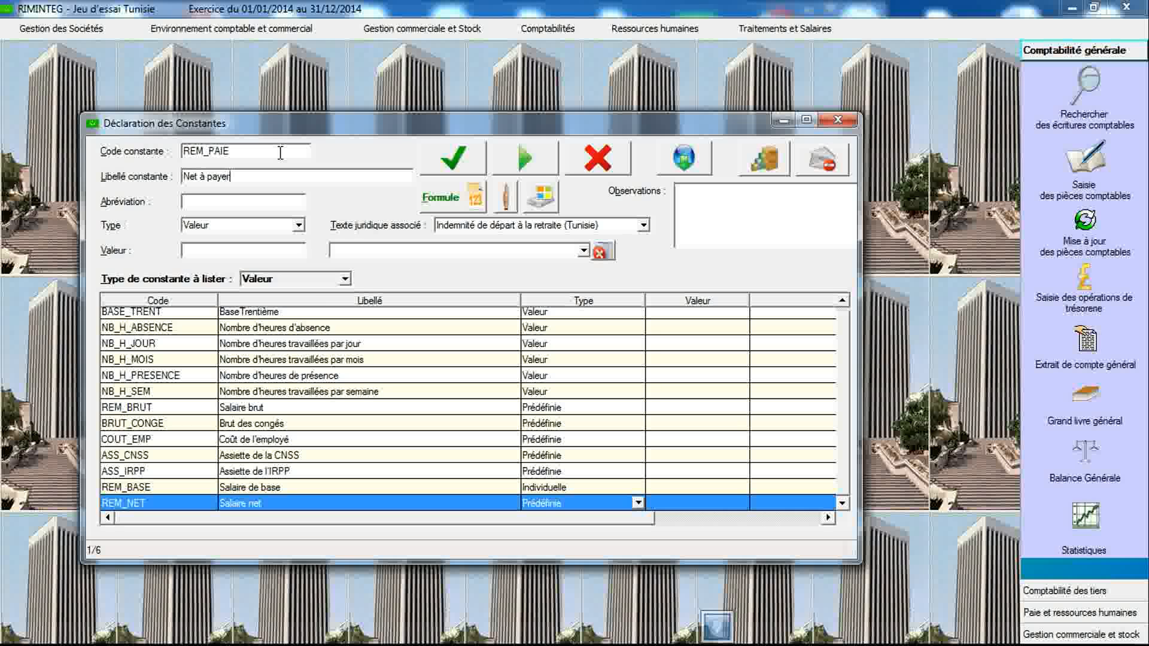
{"action": "left_click", "coordinate": [298, 225]}
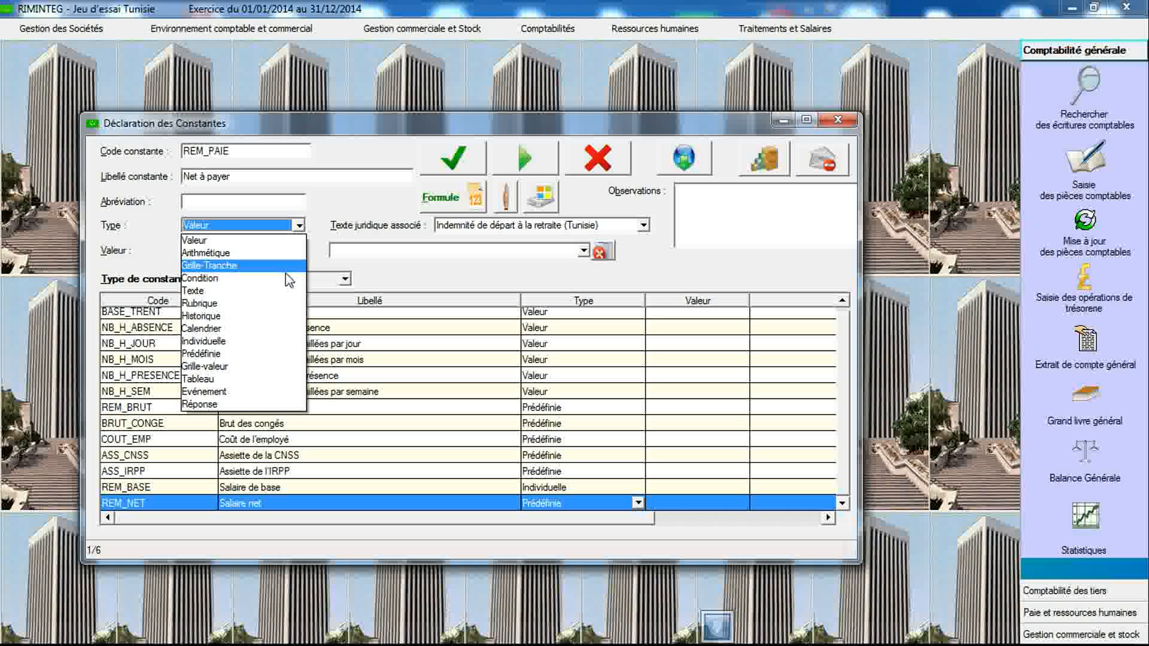
{"action": "left_click", "coordinate": [263, 353]}
{"action": "left_click", "coordinate": [453, 159]}
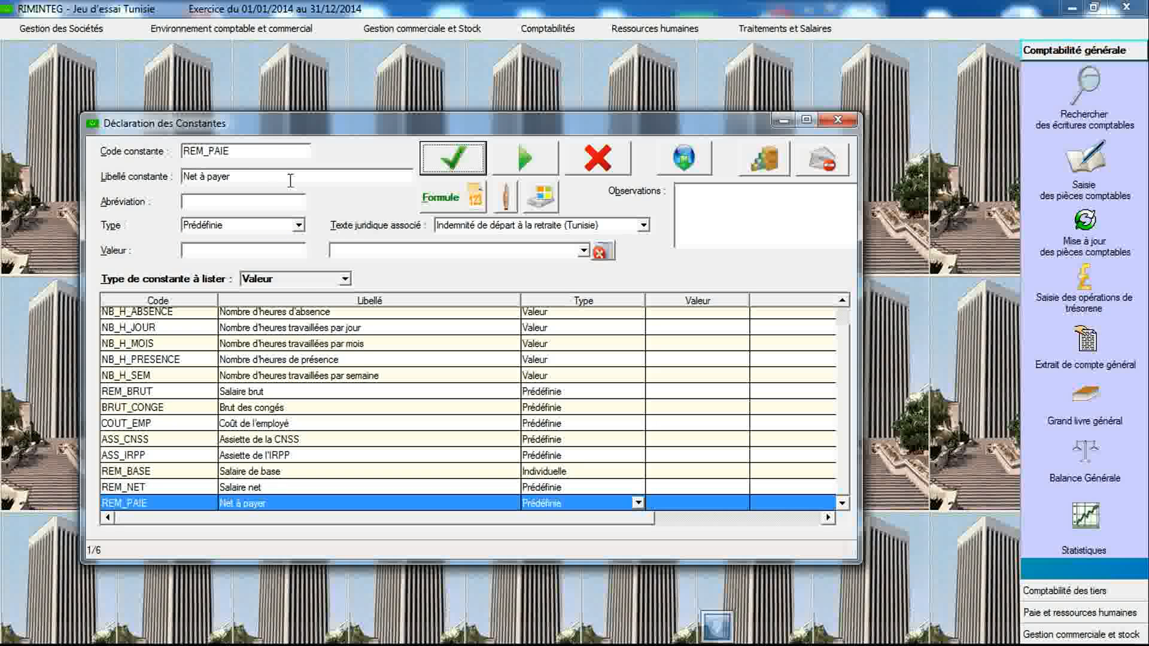
- Create a Valeur constant NB_H_AN labelled Nombre d'heures de travail par an
{"action": "left_click", "coordinate": [250, 155]}
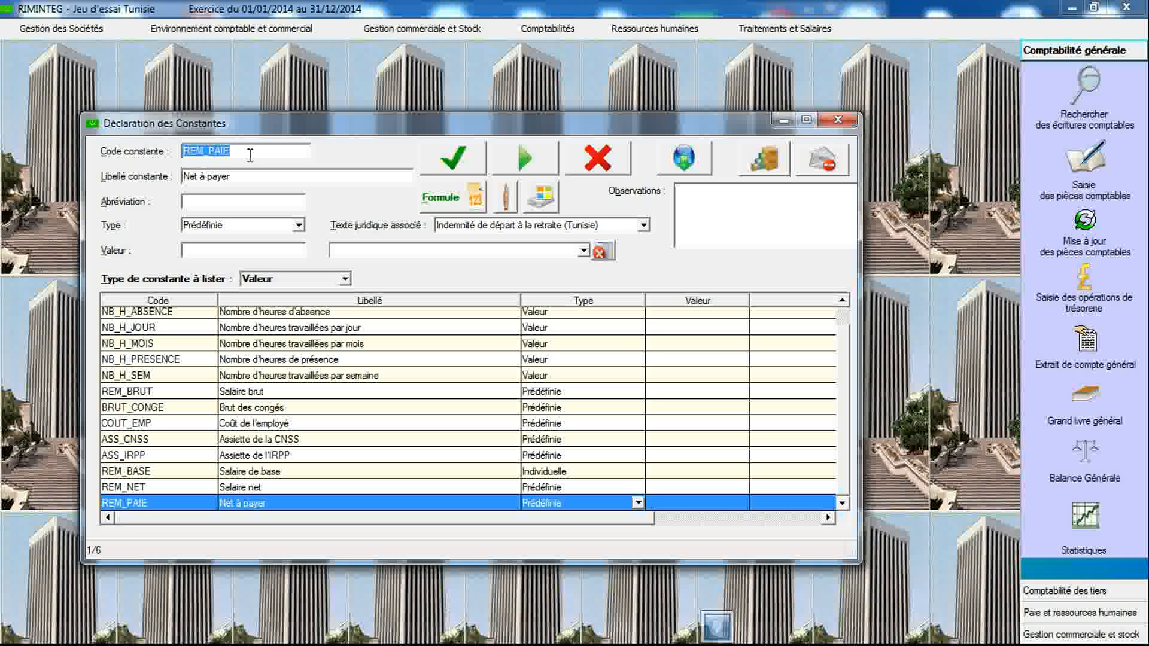
{"action": "type", "text": "NB_H_AN"}
{"action": "key", "text": "Tab"}
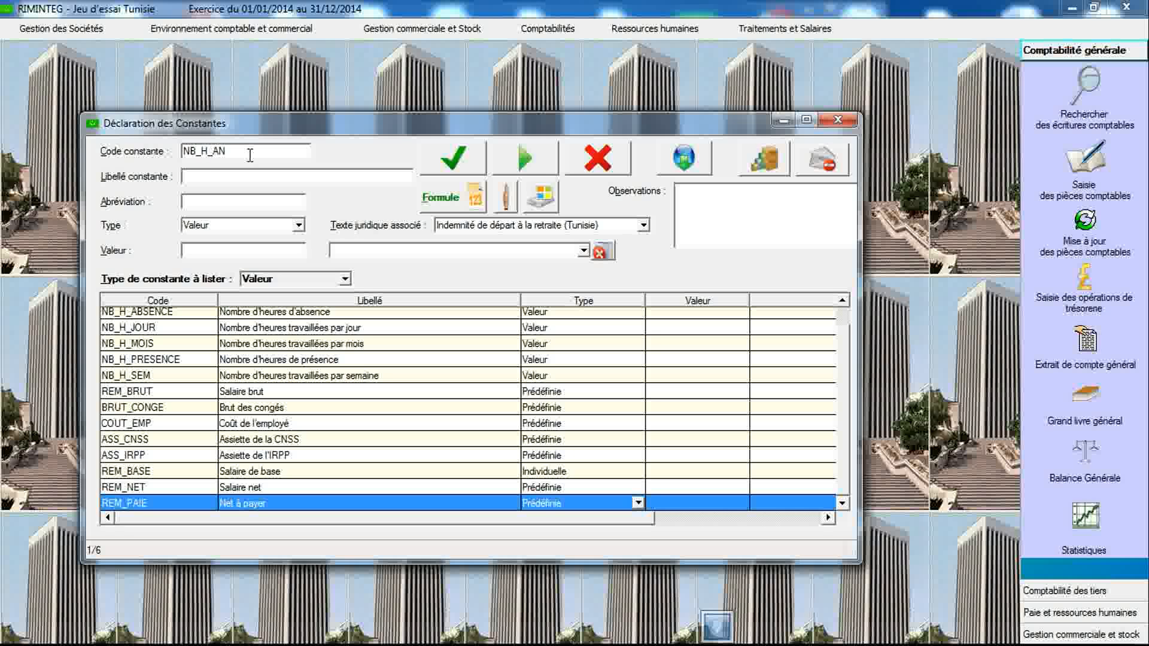
{"action": "type", "text": "Nombre d'heures de travail"}
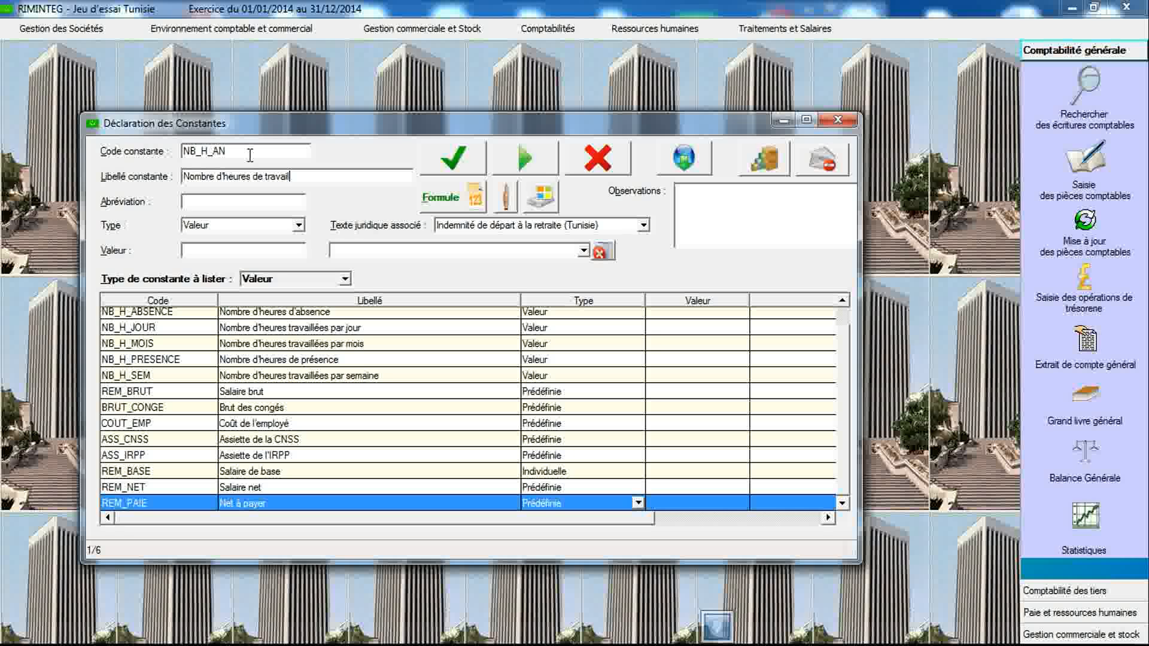
{"action": "type", "text": " par an"}
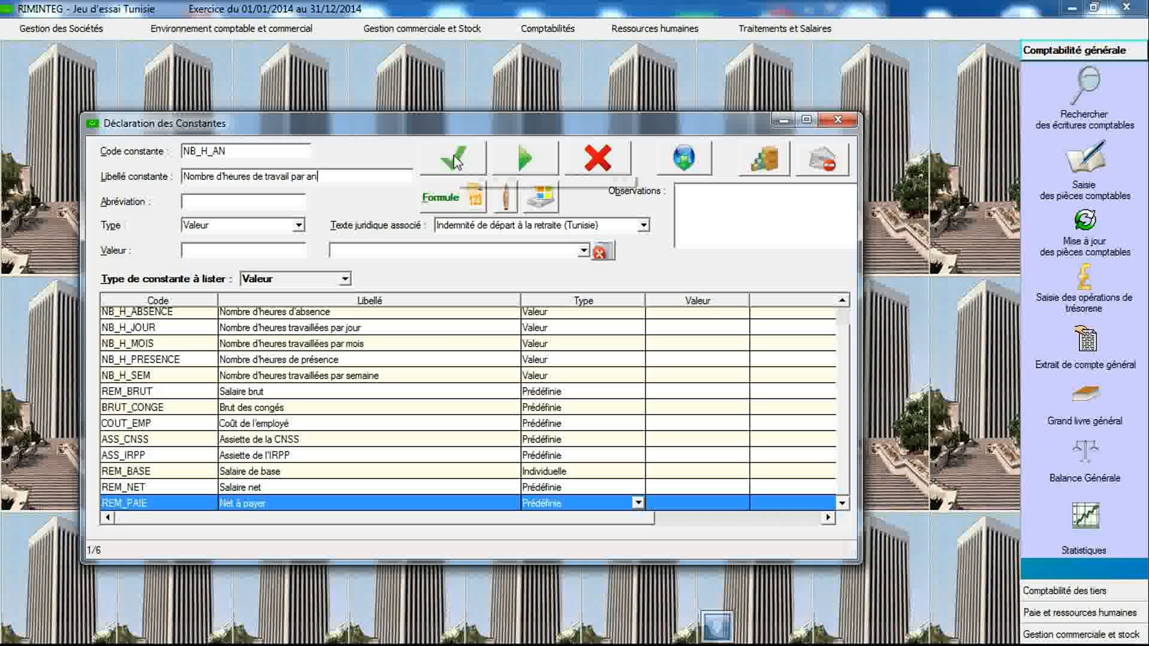
{"action": "left_click", "coordinate": [453, 158]}
- Create a Valeur constant NB_PRESENCE_AN labelled Nombre d'heures de présence par an
{"action": "left_click", "coordinate": [279, 150]}
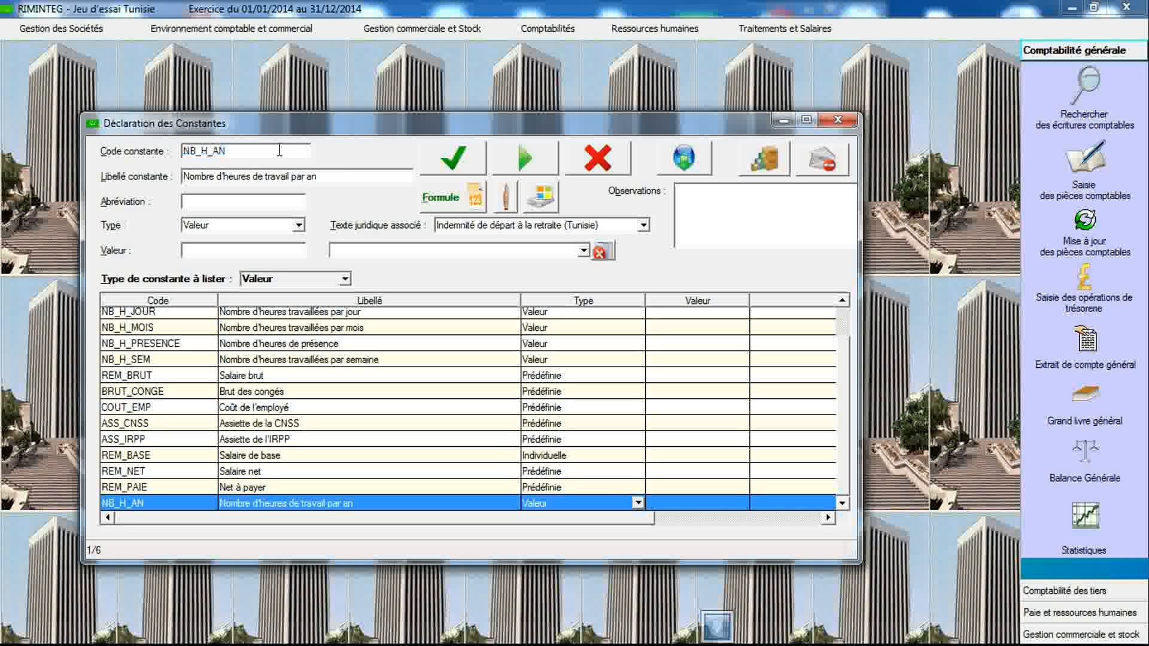
{"action": "key", "text": "BackSpace"}
{"action": "key", "text": "BackSpace"}
{"action": "key", "text": "BackSpace"}
{"action": "key", "text": "BackSpace"}
{"action": "type", "text": "PRESENCE_AN"}
{"action": "key", "text": "Tab"}
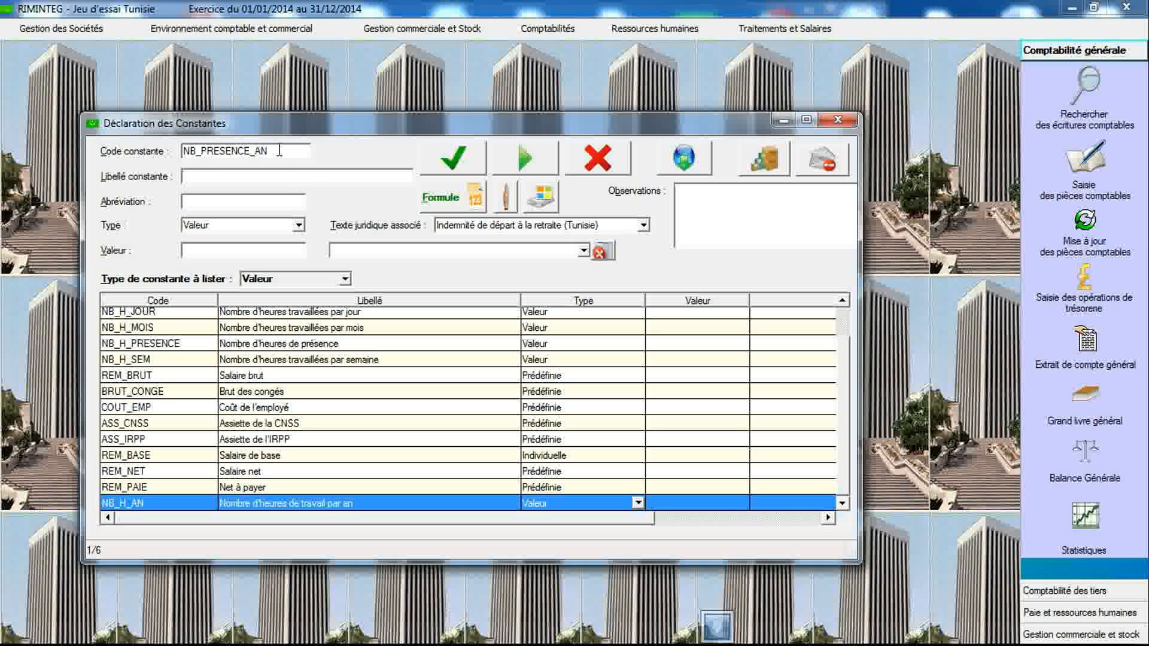
{"action": "type", "text": "Nombre d'heures de p"}
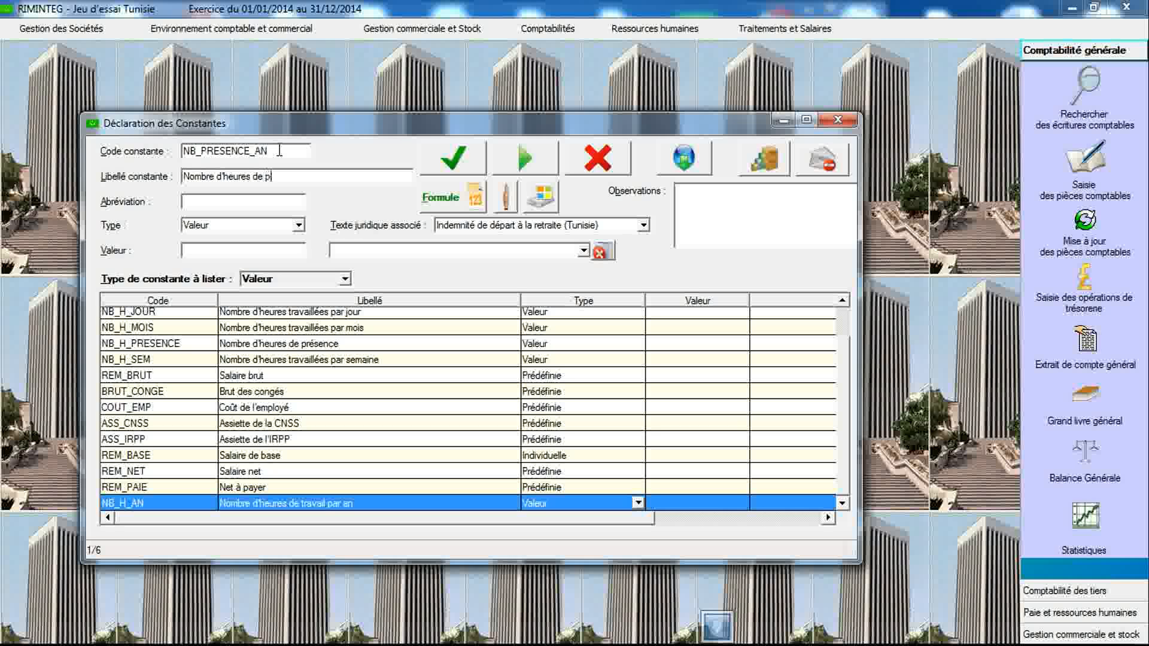
{"action": "type", "text": "résence par an"}
{"action": "left_click", "coordinate": [298, 225]}
{"action": "left_click", "coordinate": [298, 225]}
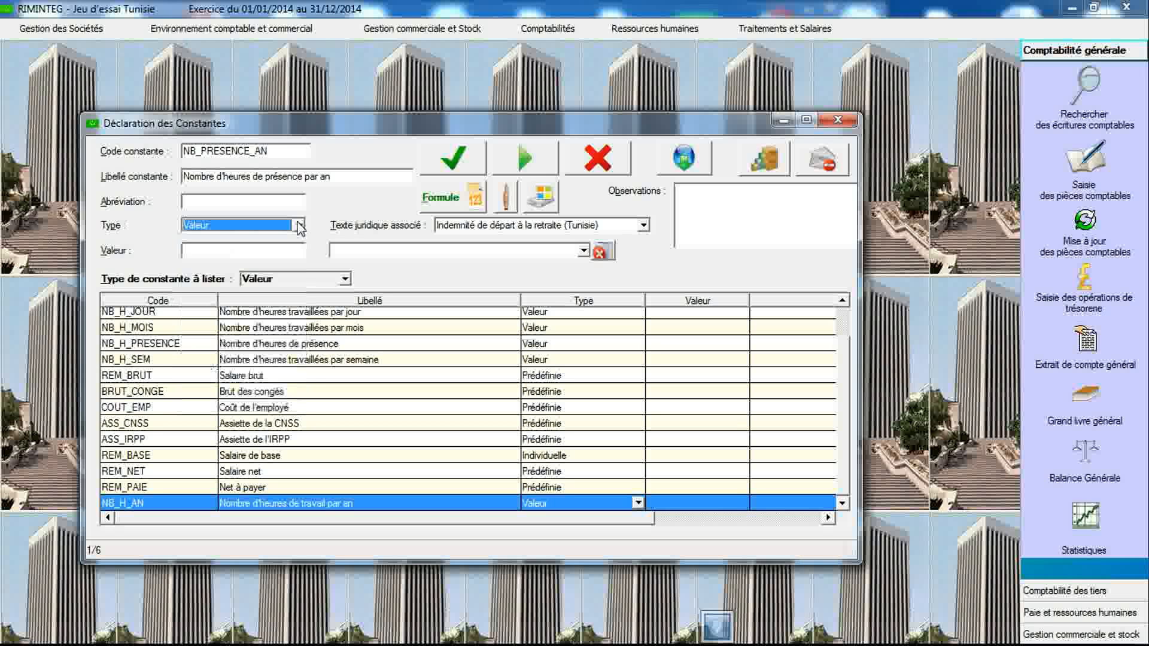
{"action": "left_click", "coordinate": [455, 160]}
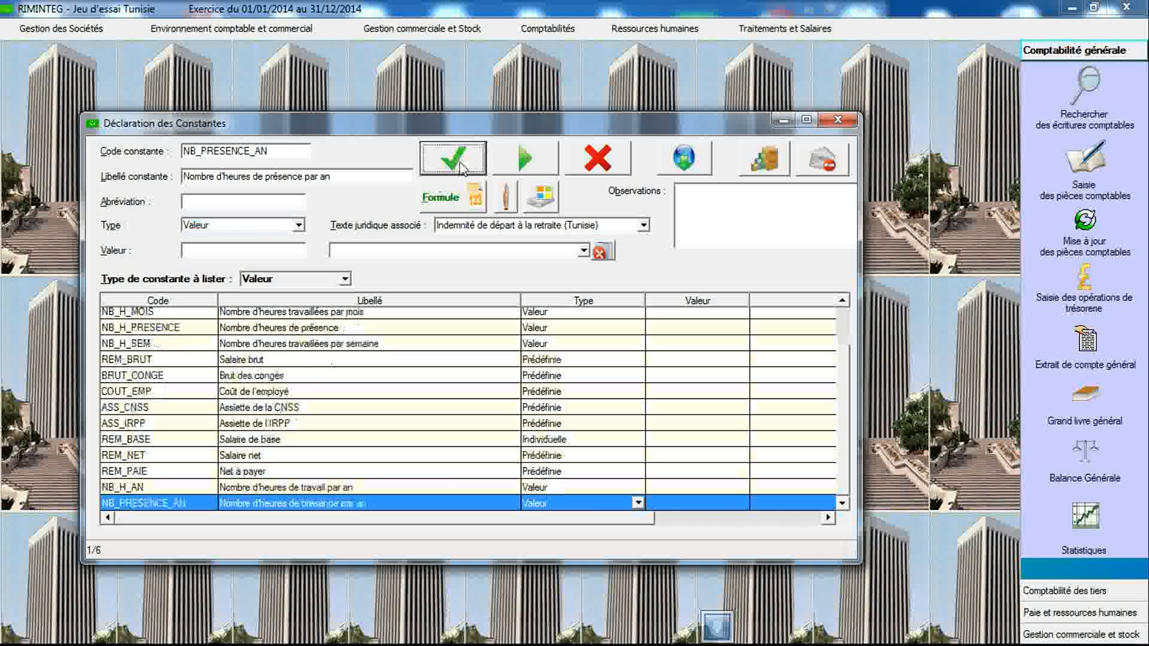
- Create a Valeur constant NB_ABSENCE_AN labelled Nombre d'heures d'absence par an
{"action": "double_click", "coordinate": [293, 153]}
{"action": "type", "text": "NB_"}
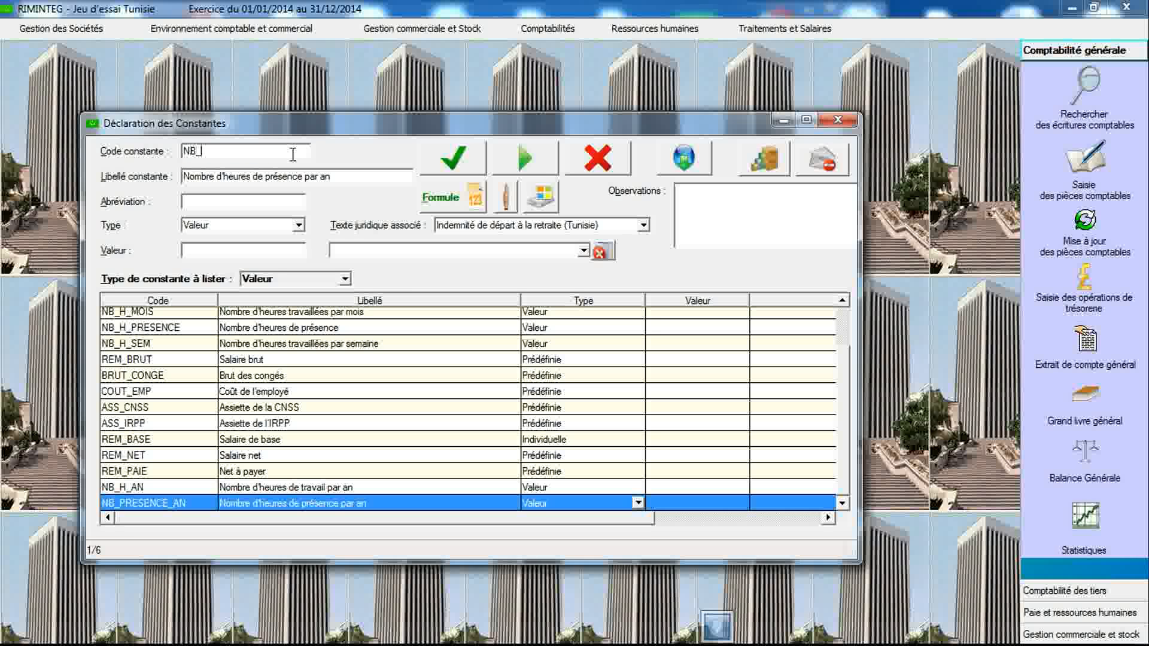
{"action": "type", "text": "ABSENCE_AN"}
{"action": "key", "text": "Tab"}
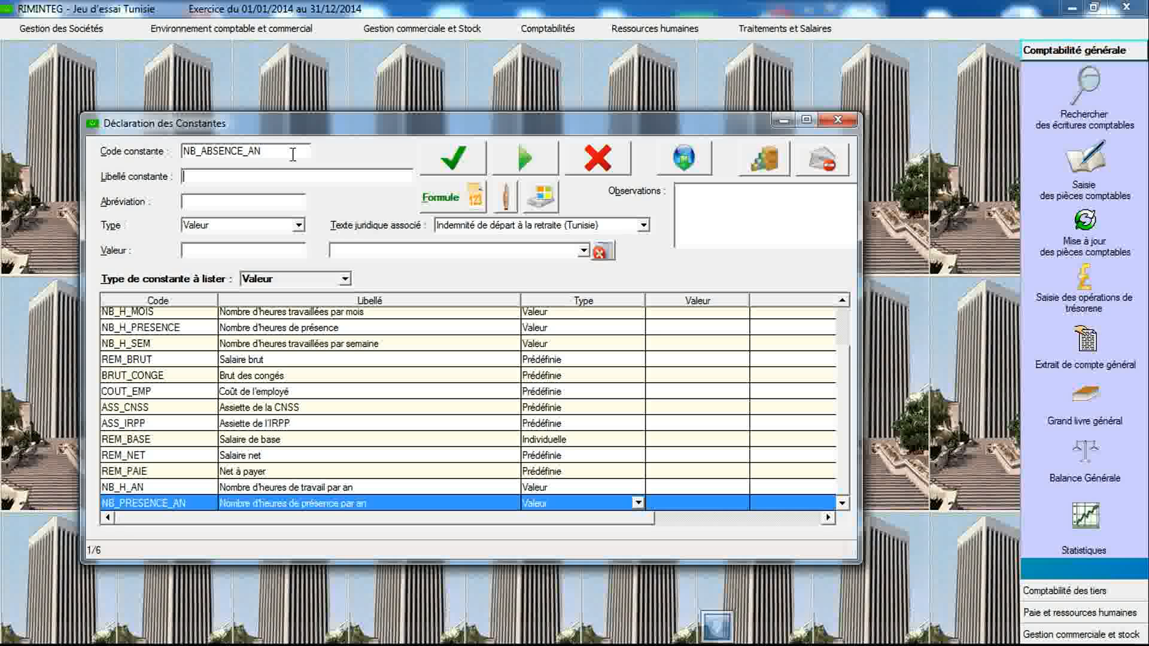
{"action": "type", "text": "Nombre d'heures d'absence par an"}
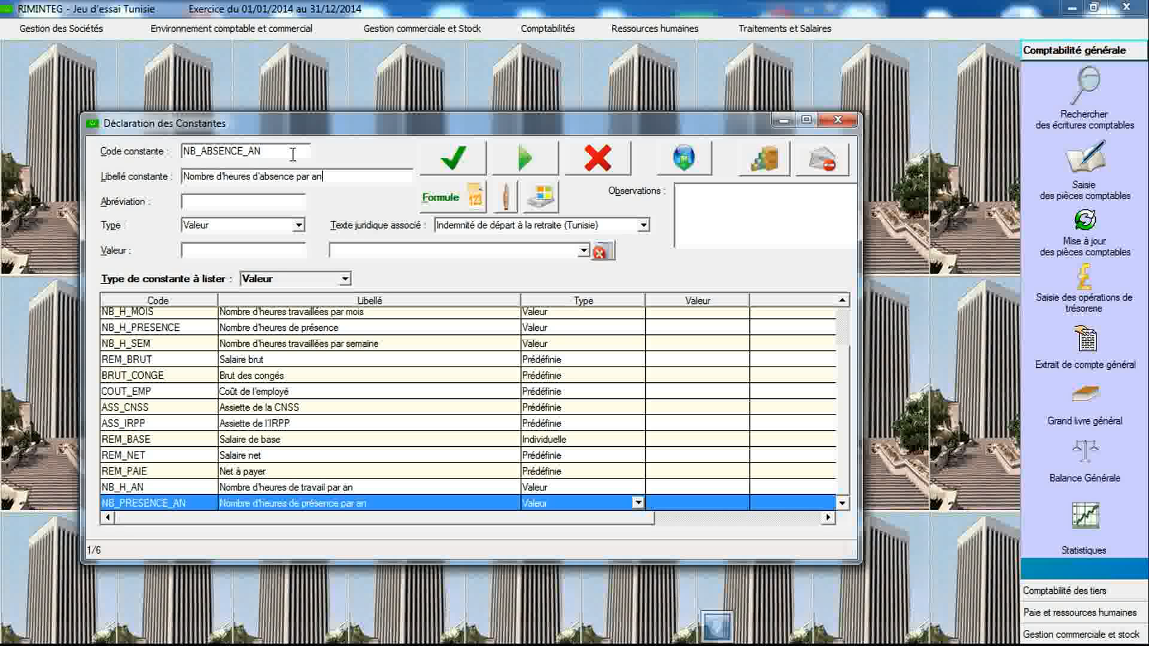
{"action": "left_click", "coordinate": [453, 158]}
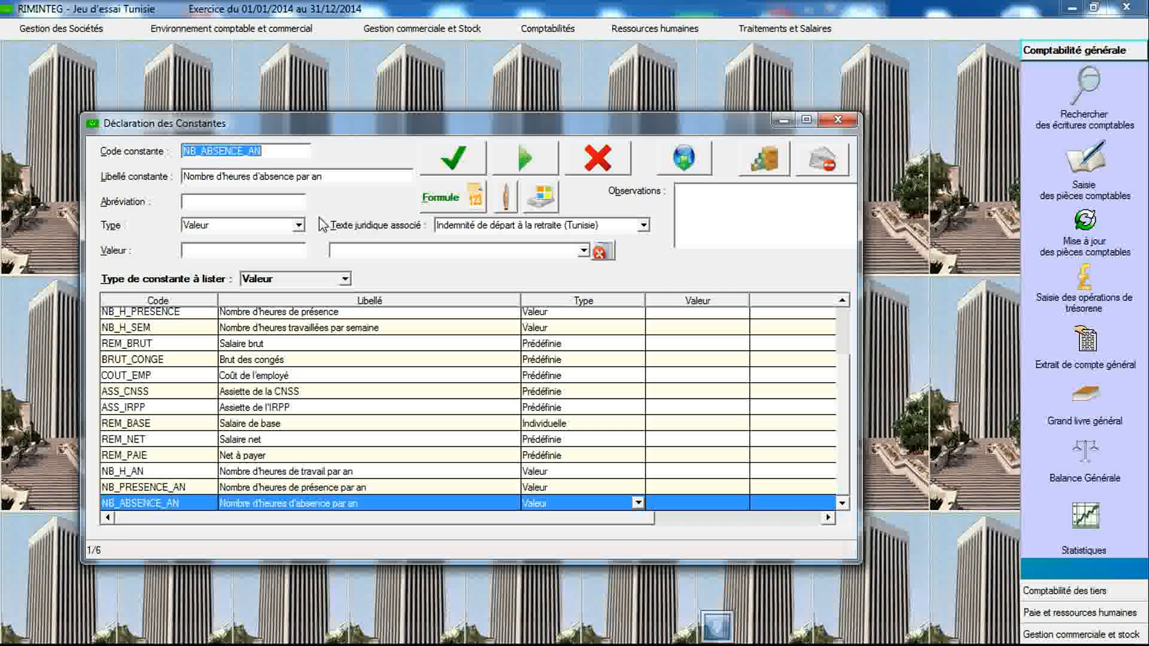
- Open the constants-to-rubrics association, transfer all seven predefined constants to the Brut rubric type as Gain, and save
{"action": "left_click", "coordinate": [500, 204]}
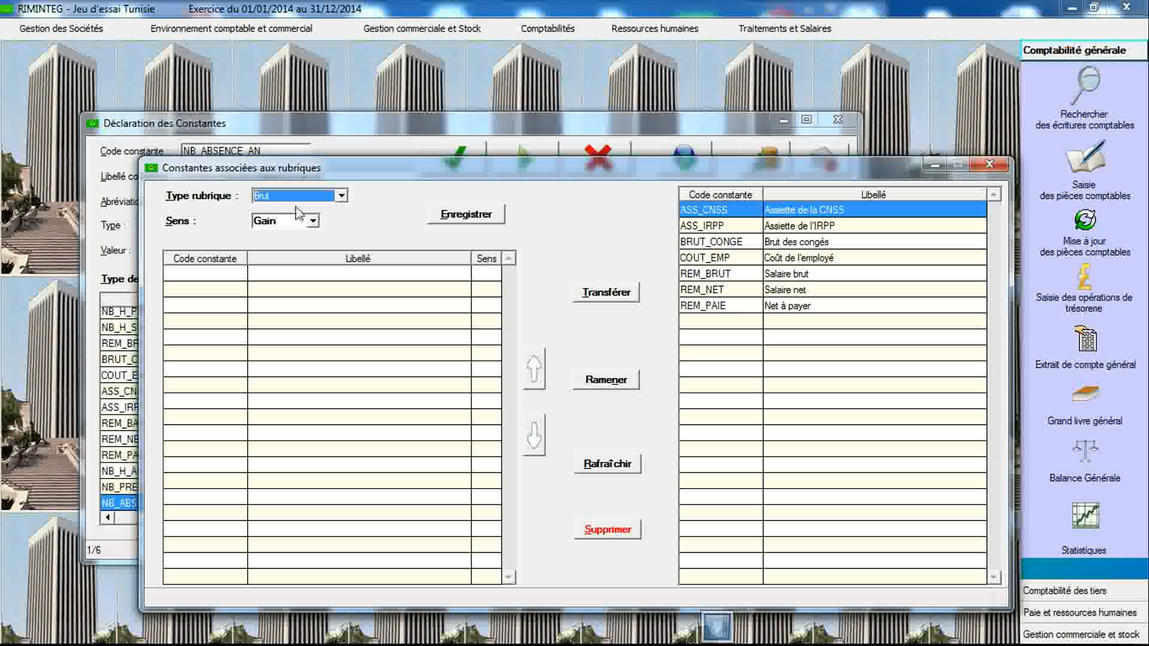
{"action": "left_click", "coordinate": [737, 215]}
{"action": "left_click_drag", "start_coordinate": [737, 220], "coordinate": [736, 310]}
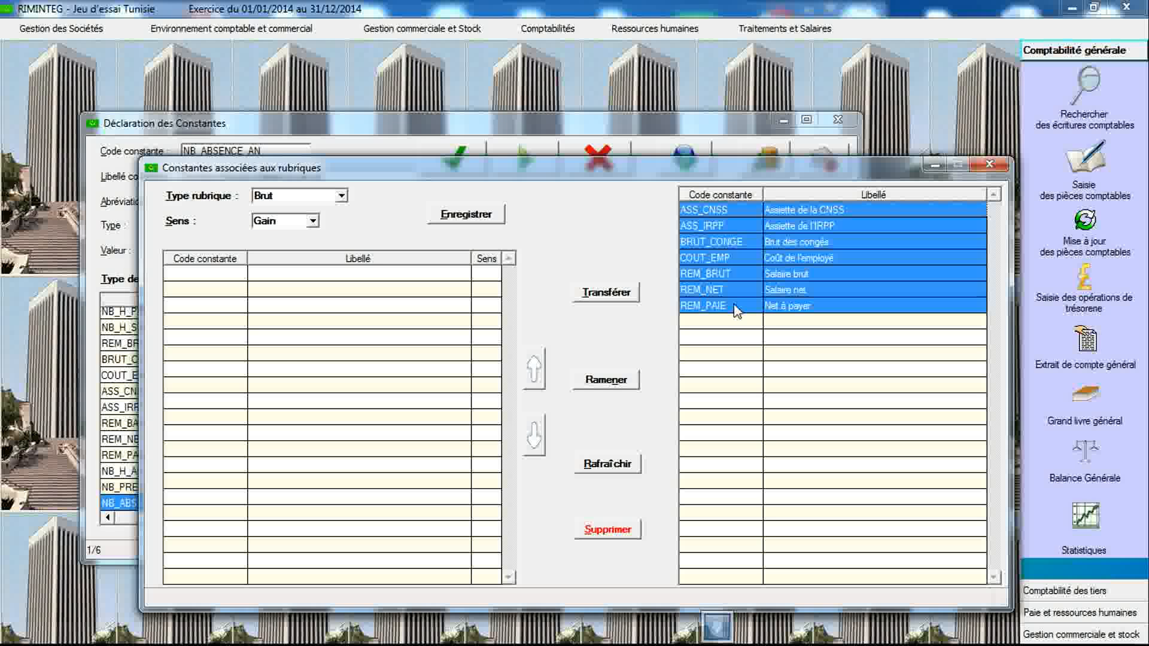
{"action": "left_click", "coordinate": [607, 292]}
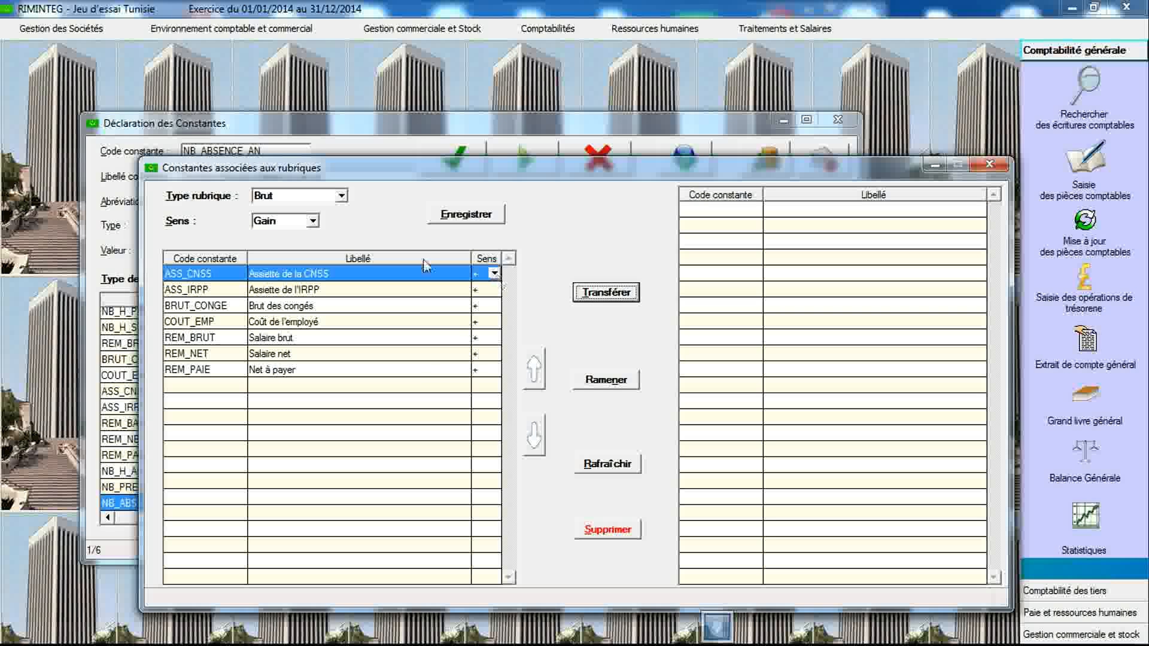
{"action": "left_click", "coordinate": [450, 217]}
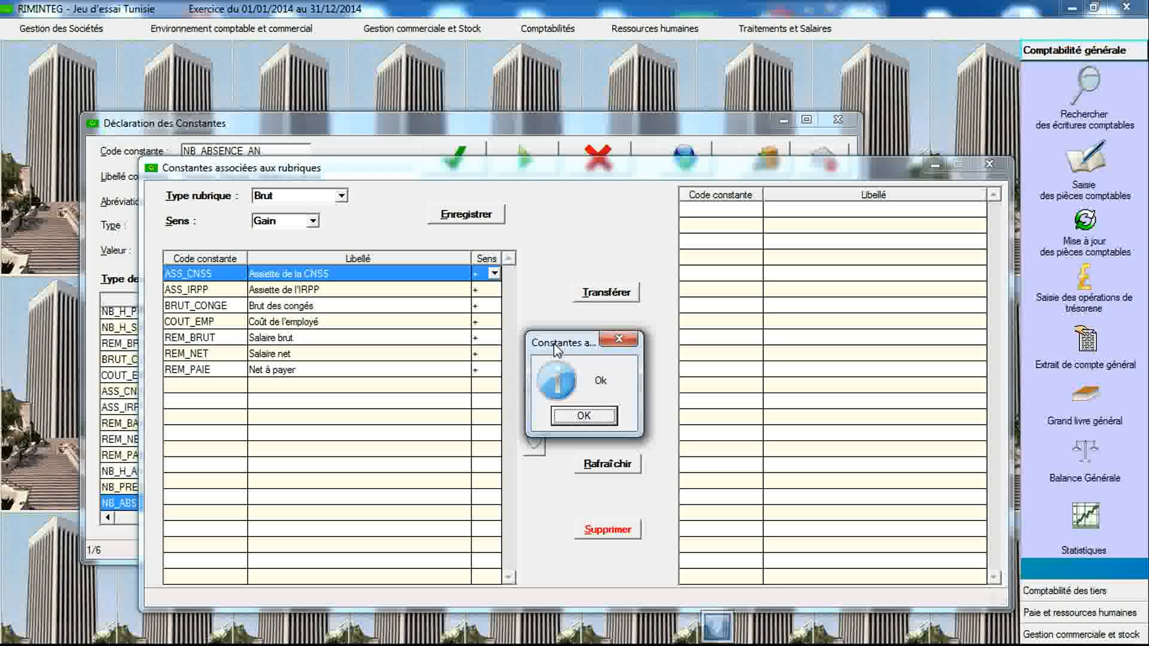
{"action": "left_click", "coordinate": [579, 418]}
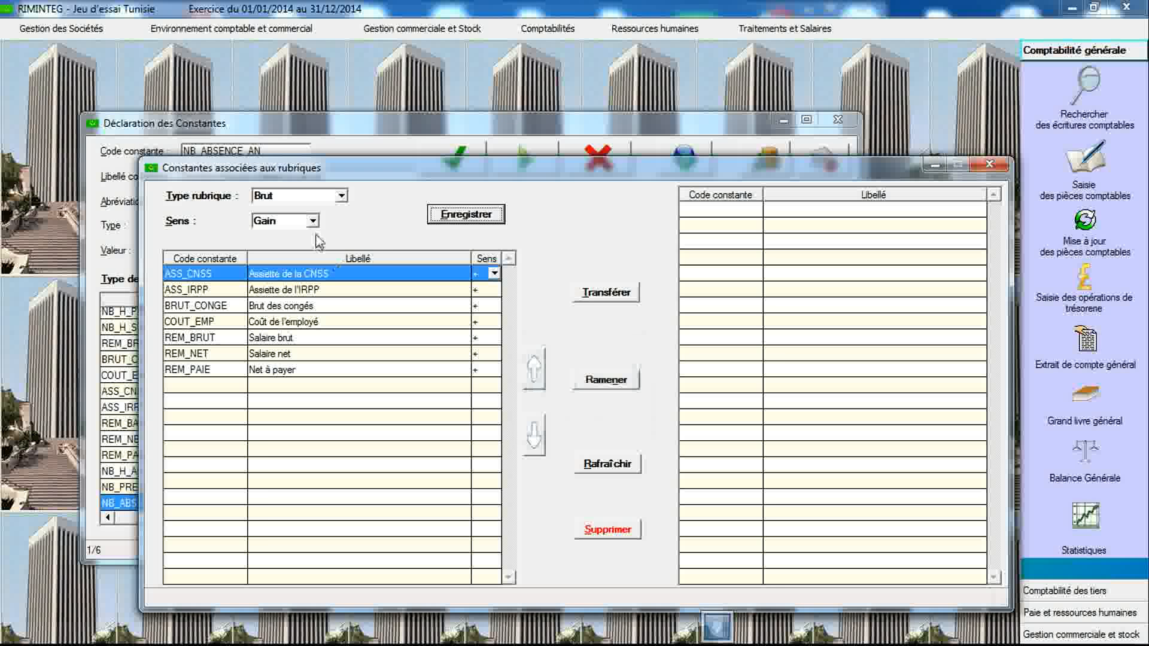
- Associate ASS_IRPP, REM_NET and REM_PAIE with the Cotisation rubric type as Retenue, and save
{"action": "left_click", "coordinate": [342, 199]}
{"action": "left_click", "coordinate": [275, 215]}
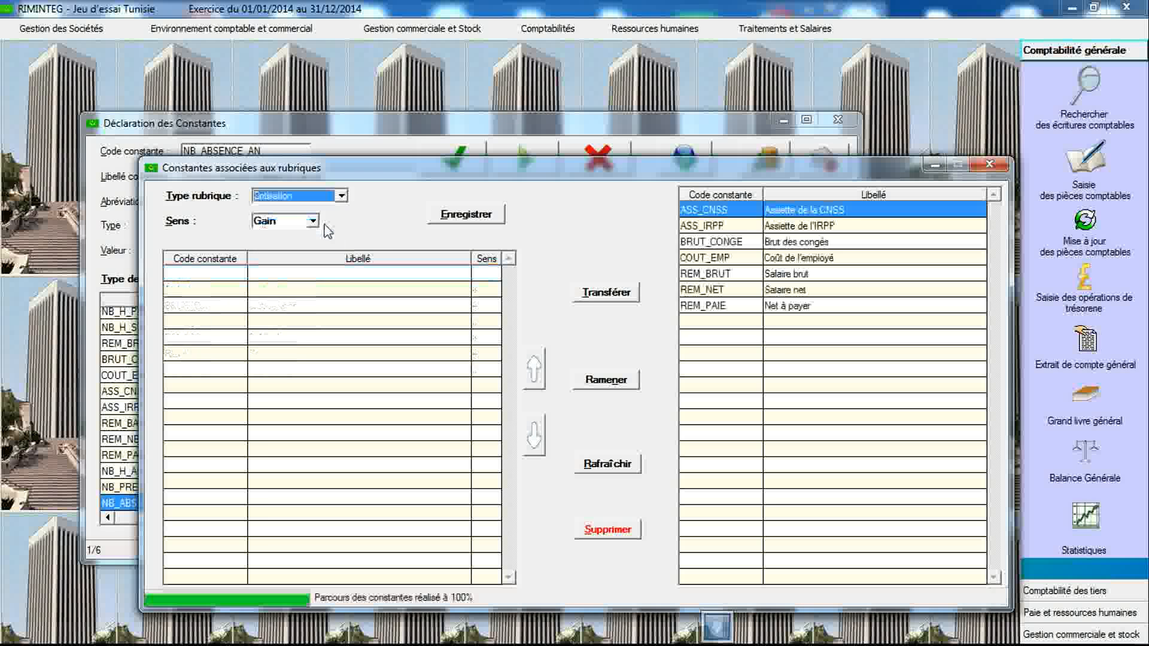
{"action": "left_click", "coordinate": [313, 222]}
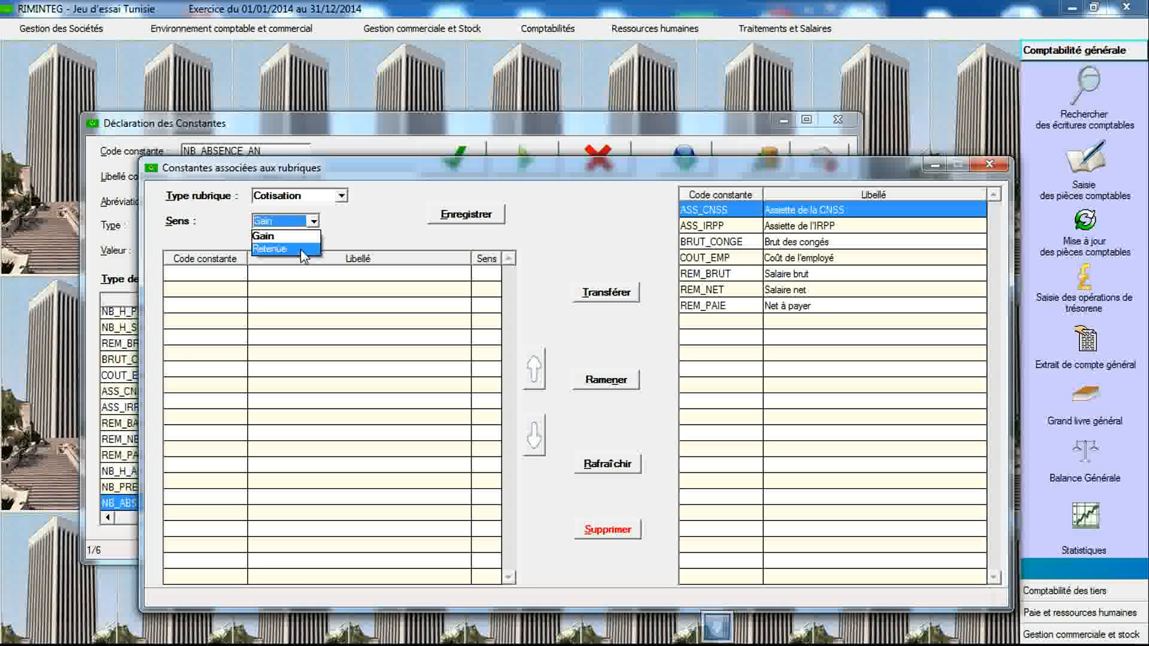
{"action": "left_click", "coordinate": [299, 249]}
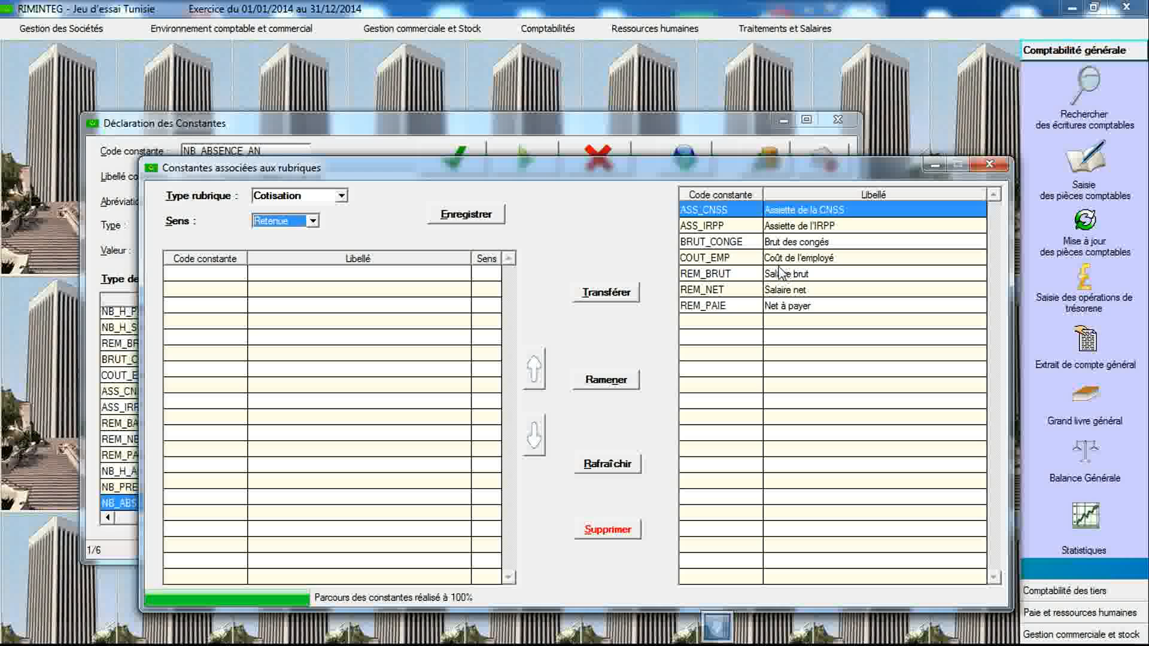
{"action": "left_click", "coordinate": [744, 232]}
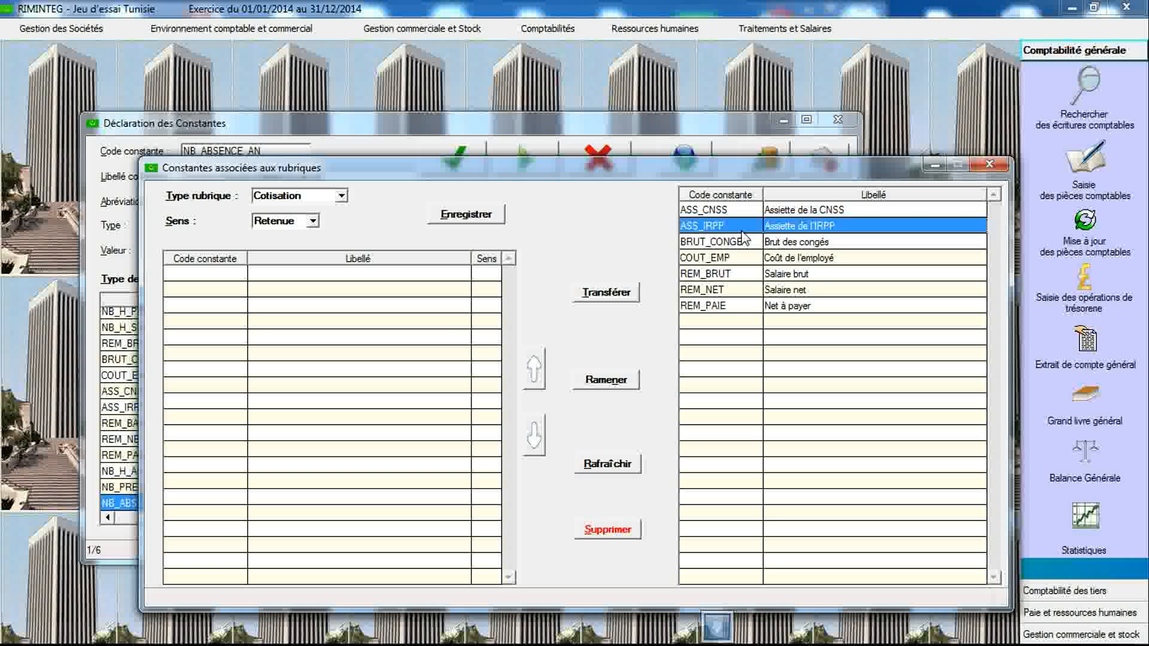
{"action": "double_click", "coordinate": [743, 233]}
{"action": "left_click", "coordinate": [745, 276]}
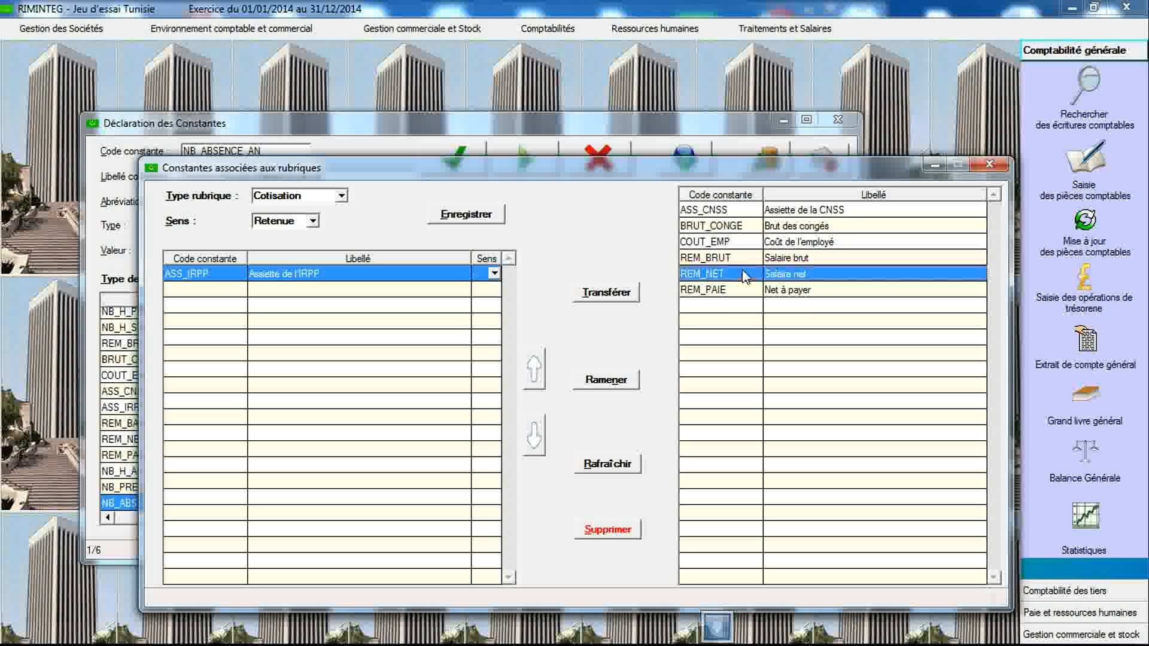
{"action": "left_click", "coordinate": [745, 291], "text": "shift"}
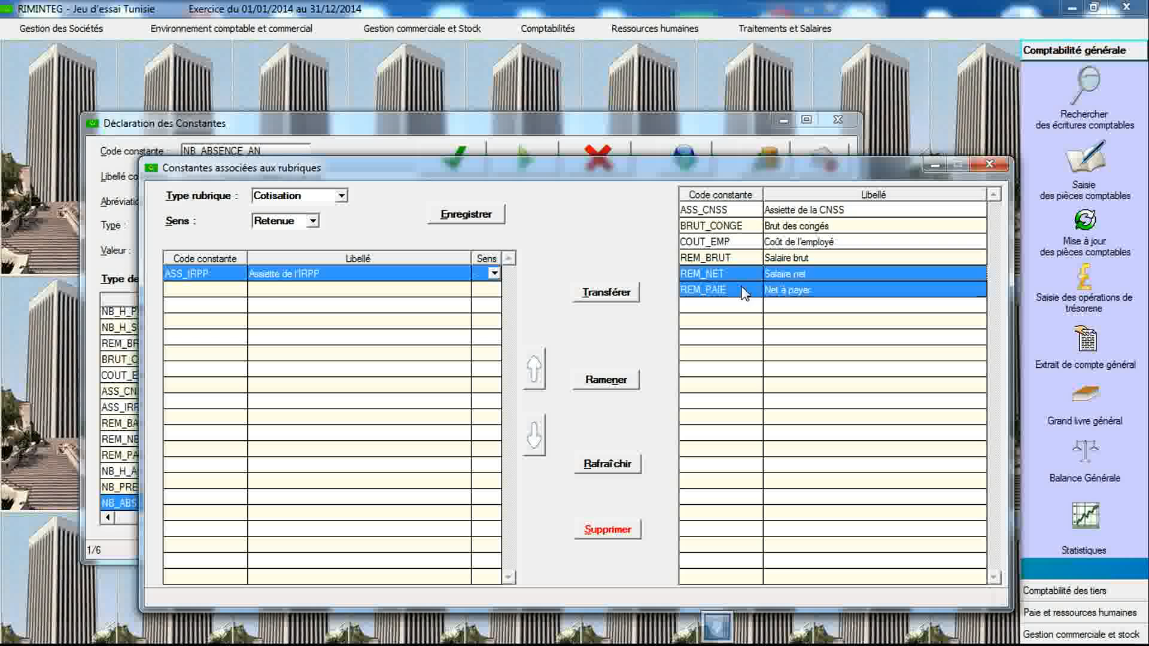
{"action": "left_click", "coordinate": [624, 295]}
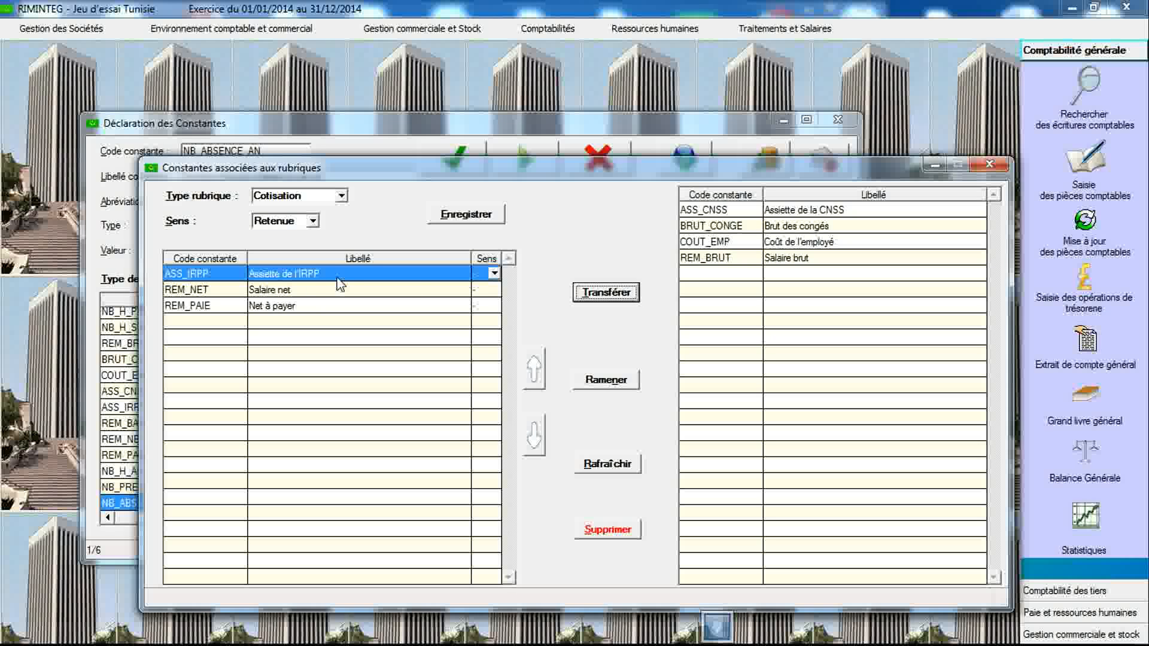
{"action": "left_click", "coordinate": [468, 217]}
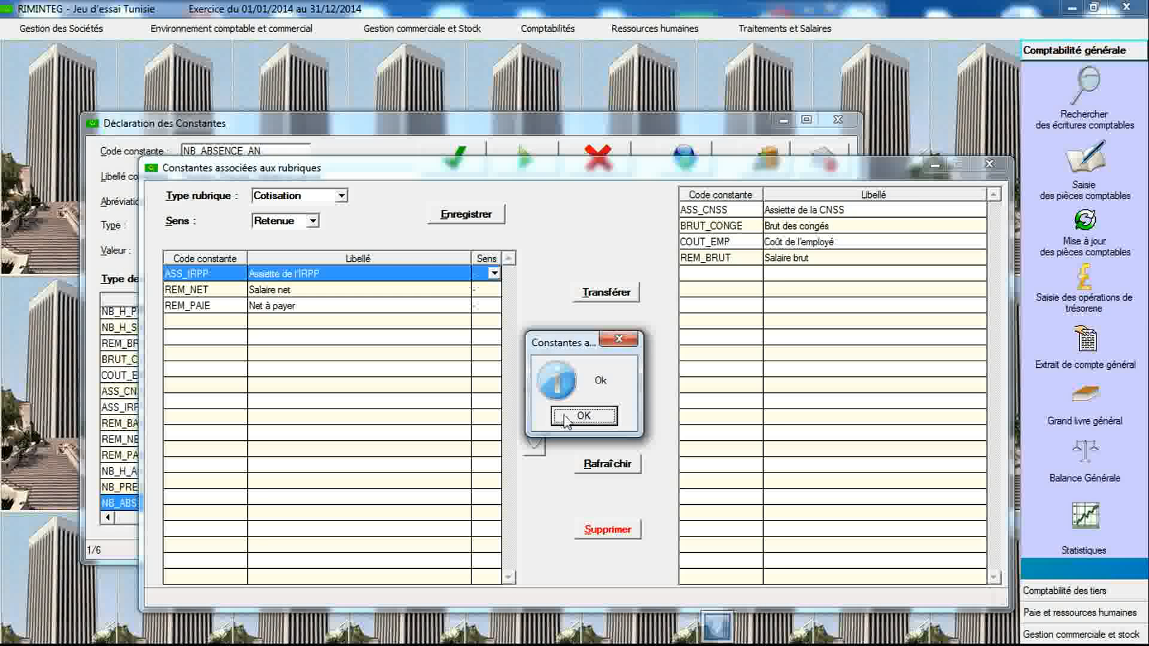
{"action": "left_click", "coordinate": [588, 413]}
- Associate REM_NET and REM_PAIE with the Impôt rubric type as Retenue, and save
{"action": "left_click", "coordinate": [340, 196]}
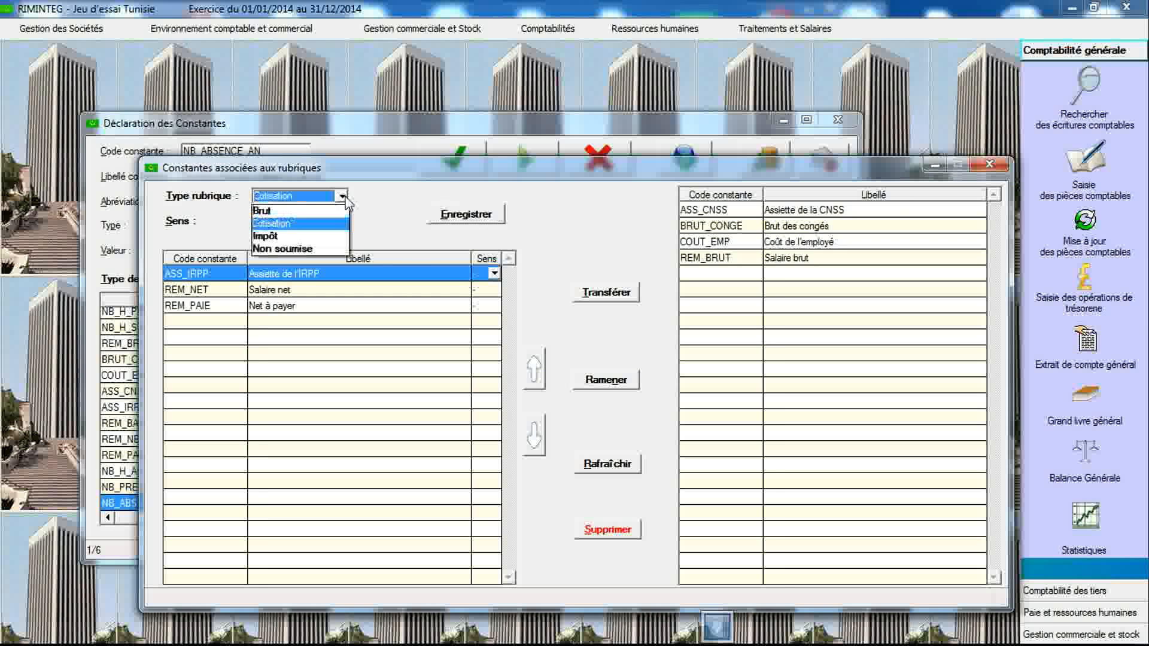
{"action": "left_click", "coordinate": [328, 238]}
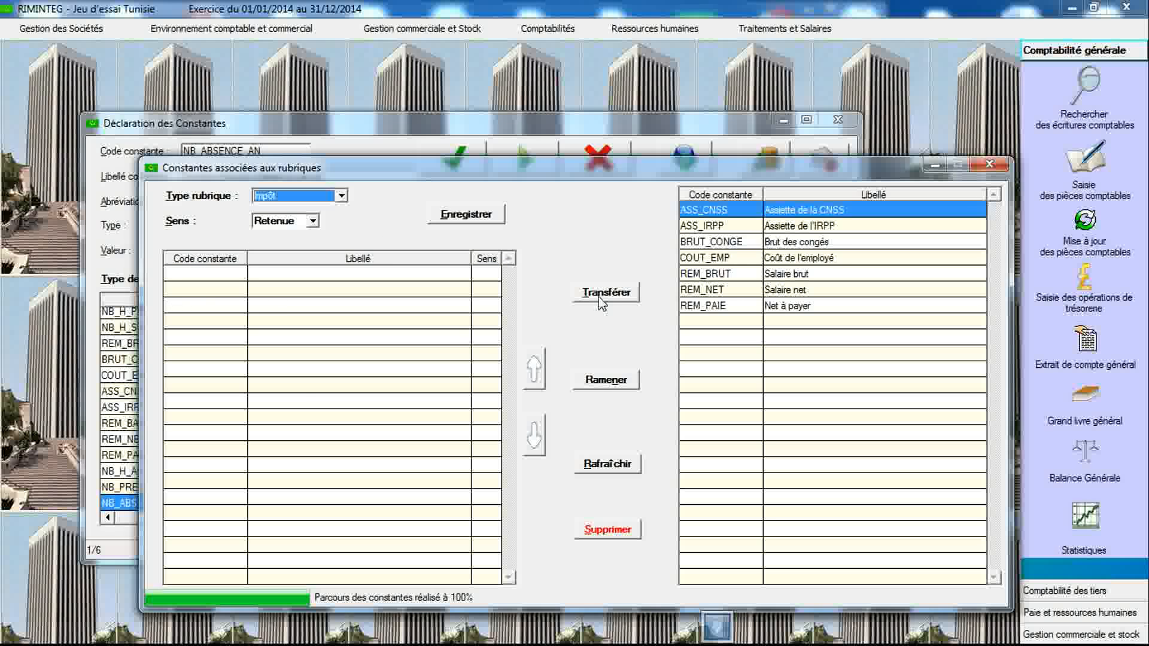
{"action": "left_click_drag", "start_coordinate": [731, 294], "coordinate": [731, 310]}
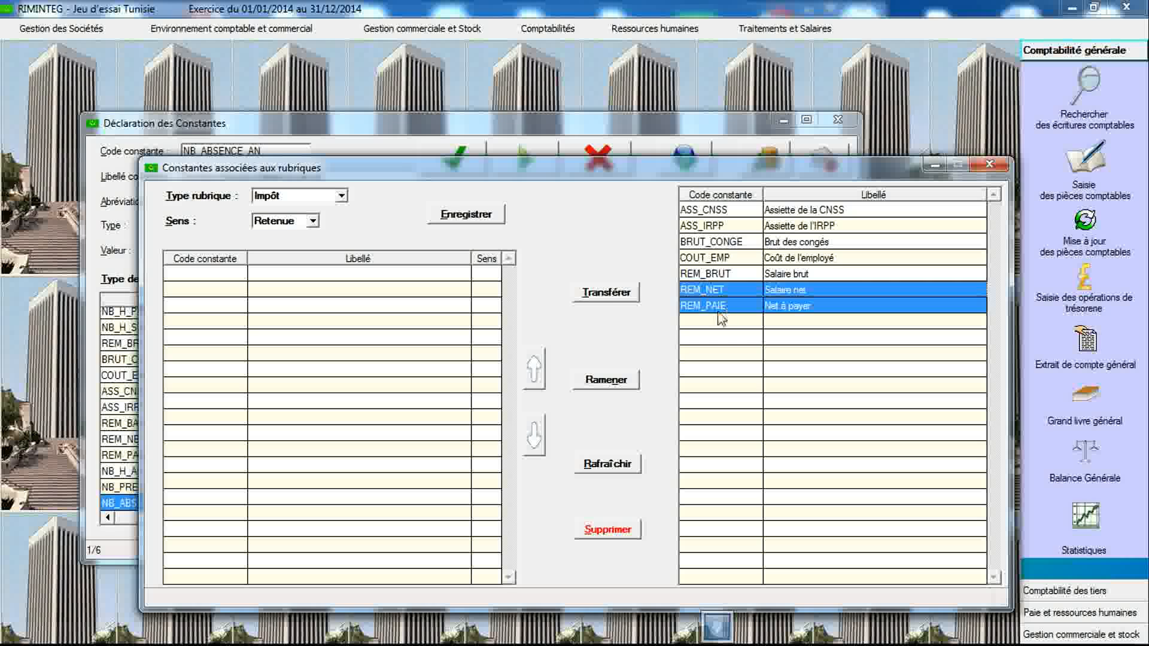
{"action": "left_click", "coordinate": [609, 294]}
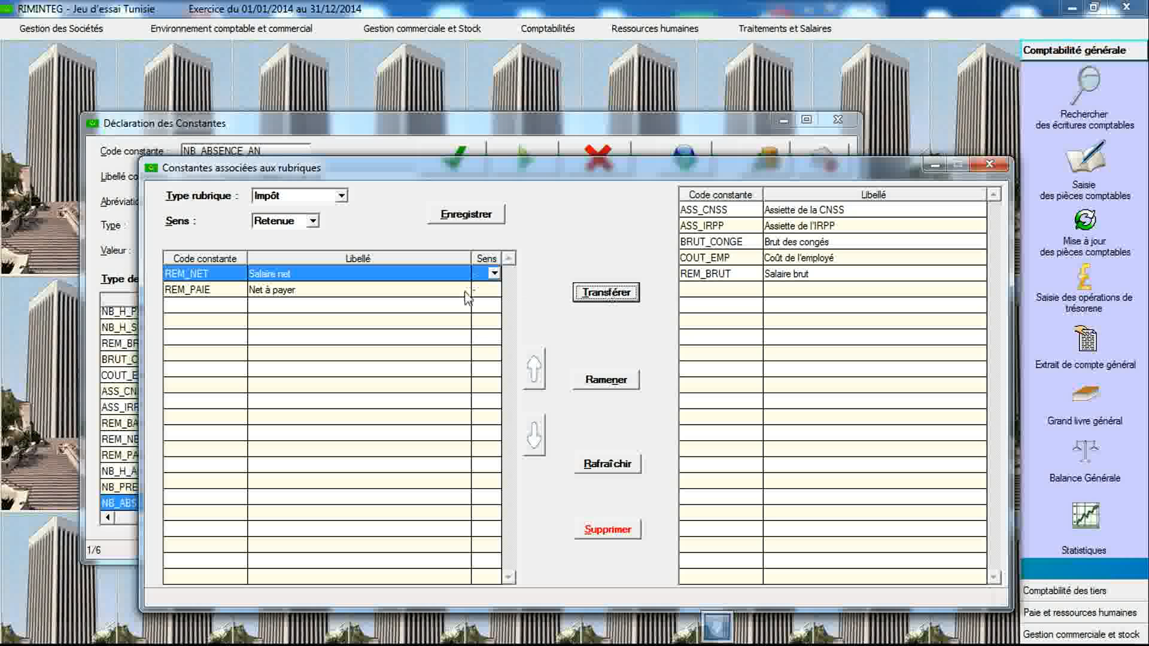
{"action": "left_click", "coordinate": [461, 217]}
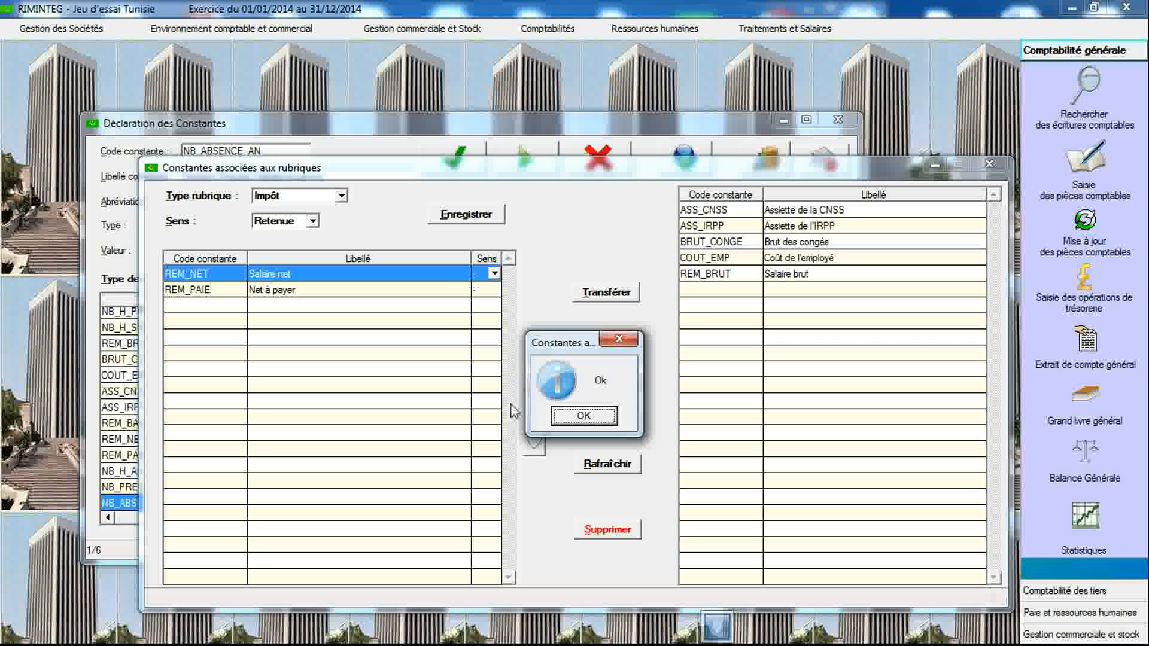
{"action": "left_click", "coordinate": [574, 417]}
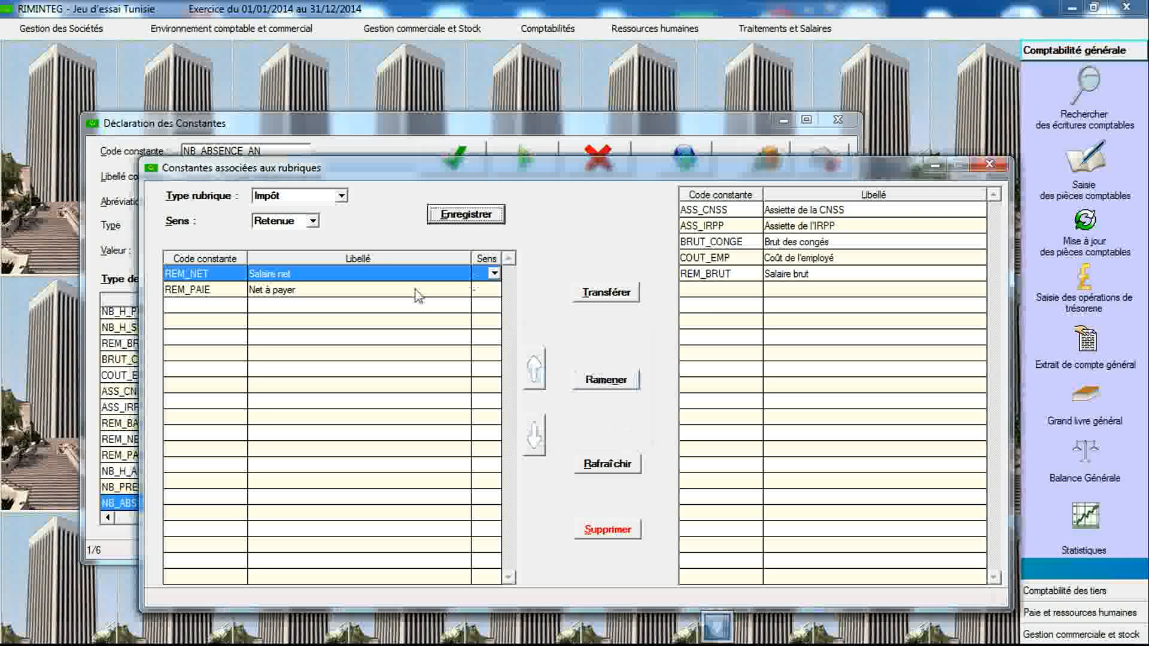
- Associate REM_PAIE with the Non soumise rubric type and save
{"action": "left_click", "coordinate": [344, 201]}
{"action": "left_click", "coordinate": [326, 253]}
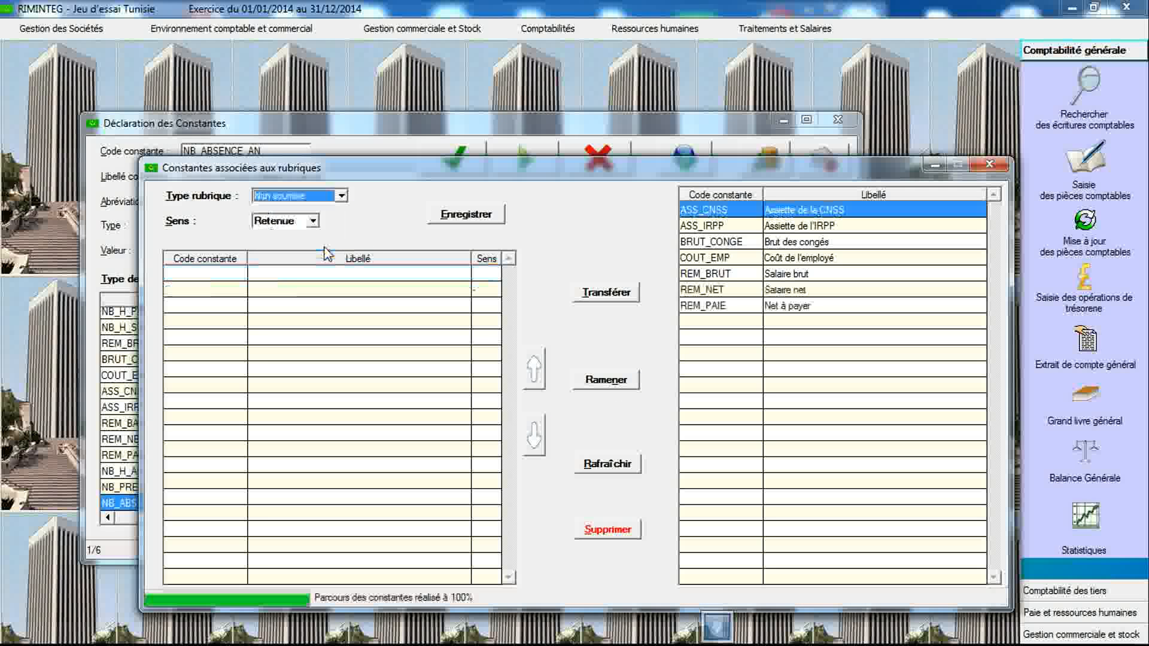
{"action": "double_click", "coordinate": [715, 305]}
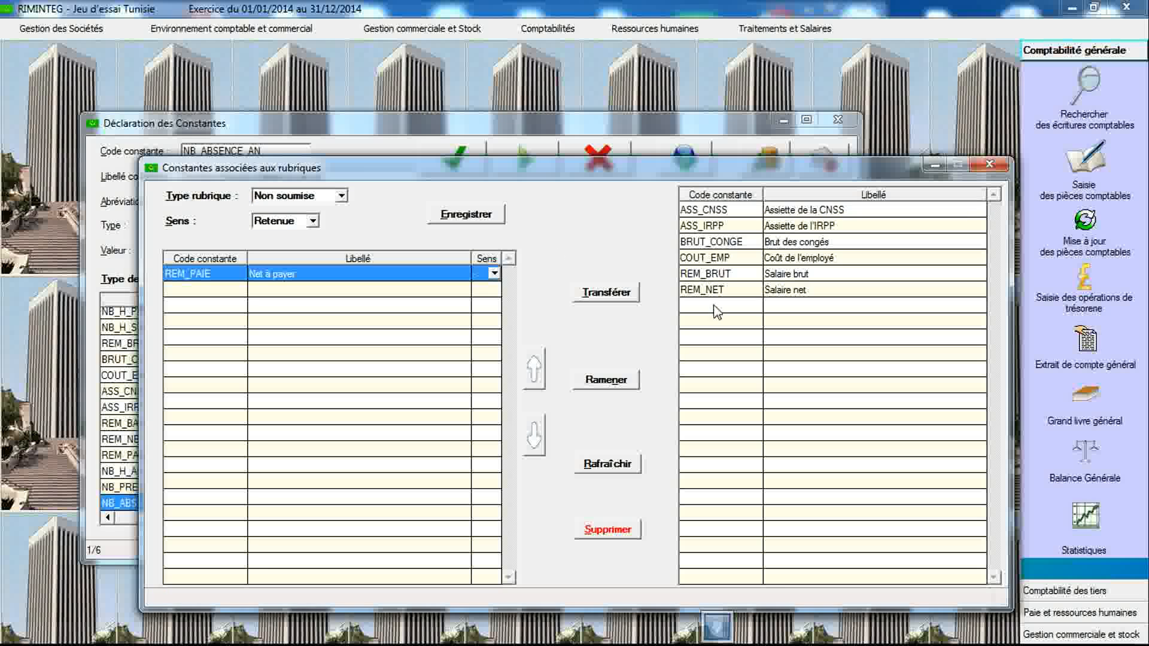
{"action": "left_click", "coordinate": [462, 218]}
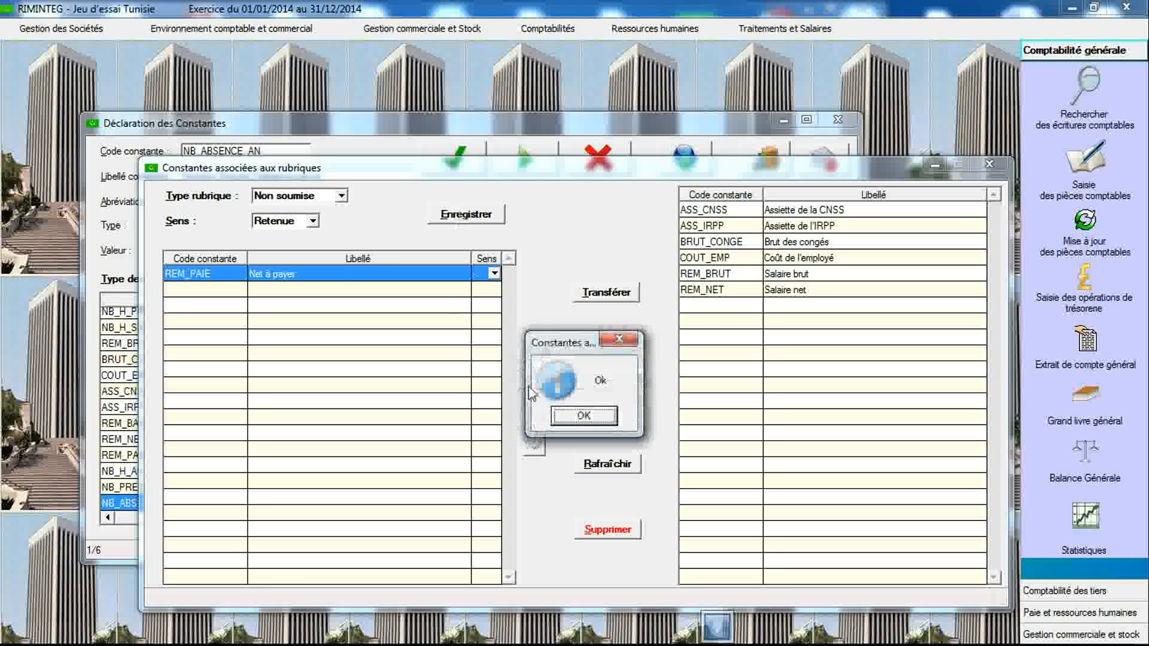
{"action": "left_click", "coordinate": [570, 419]}
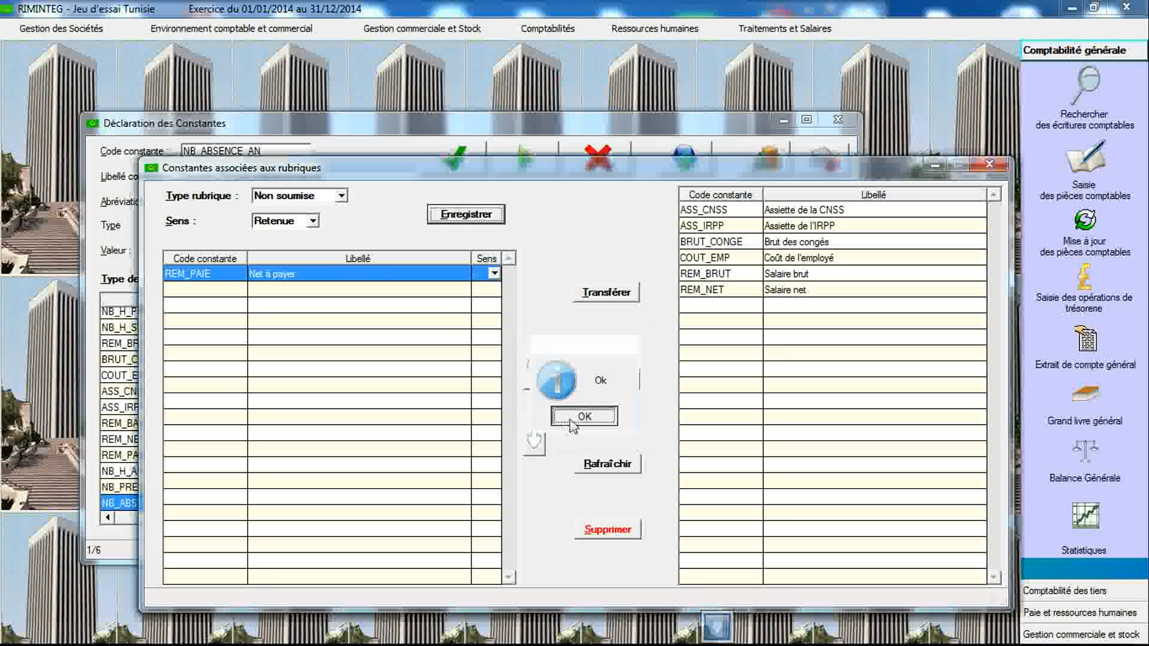
- Set REM_PAIE's direction for the Non soumise rubric type to Gain and save
{"action": "left_click", "coordinate": [313, 221]}
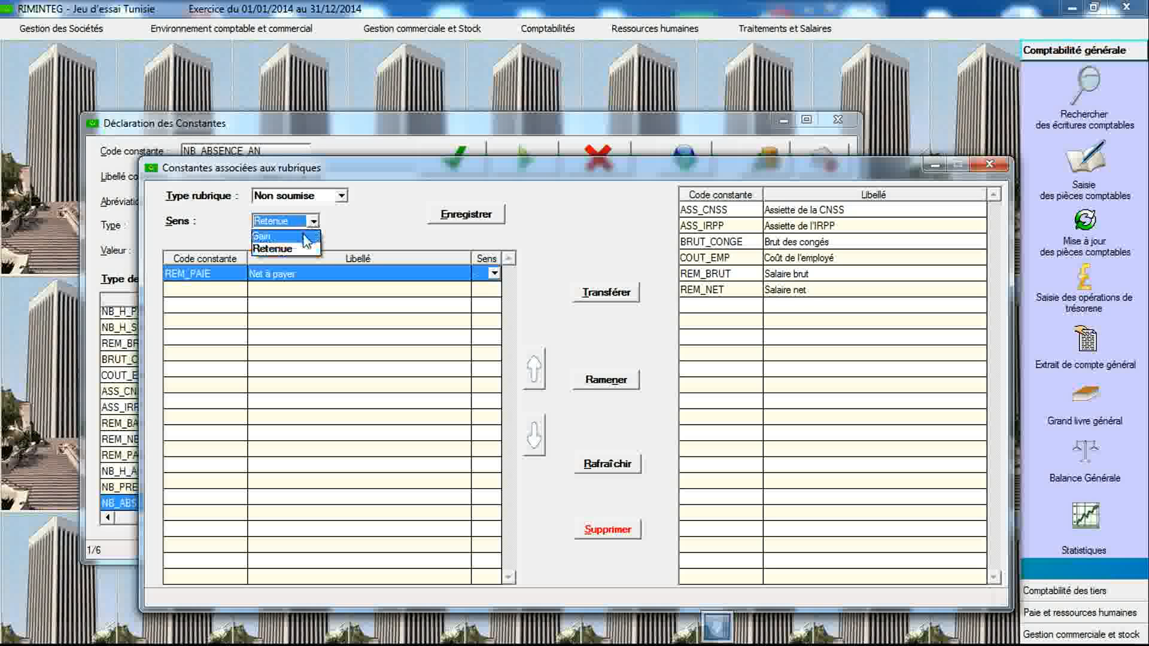
{"action": "left_click", "coordinate": [307, 236]}
{"action": "double_click", "coordinate": [736, 305]}
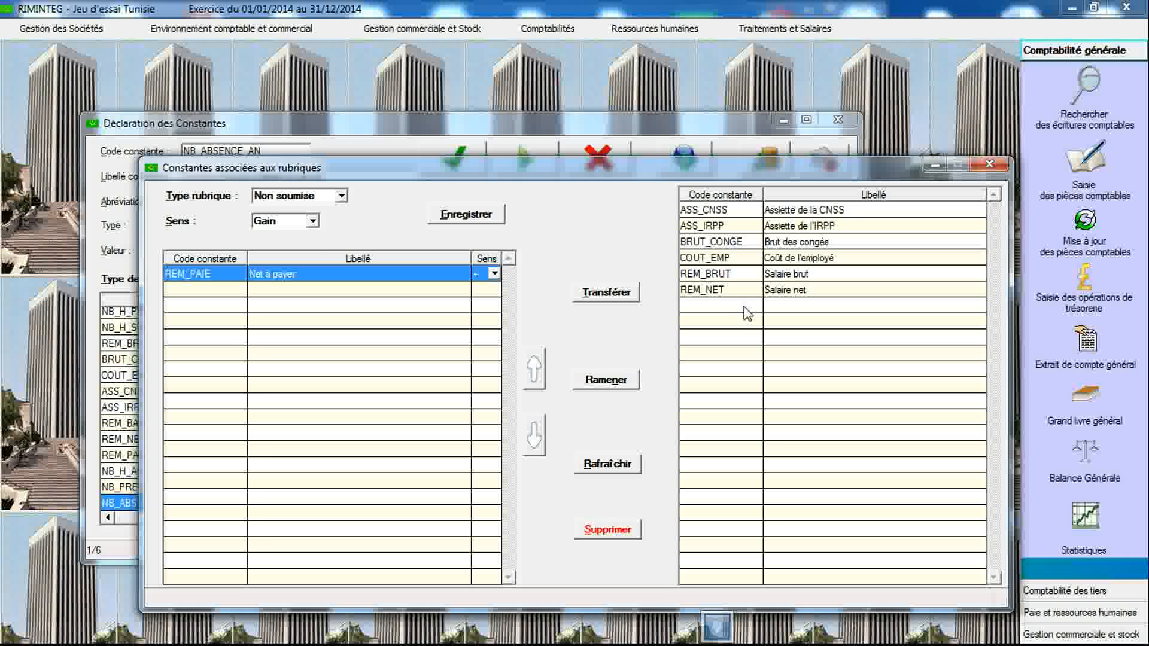
{"action": "left_click", "coordinate": [489, 219]}
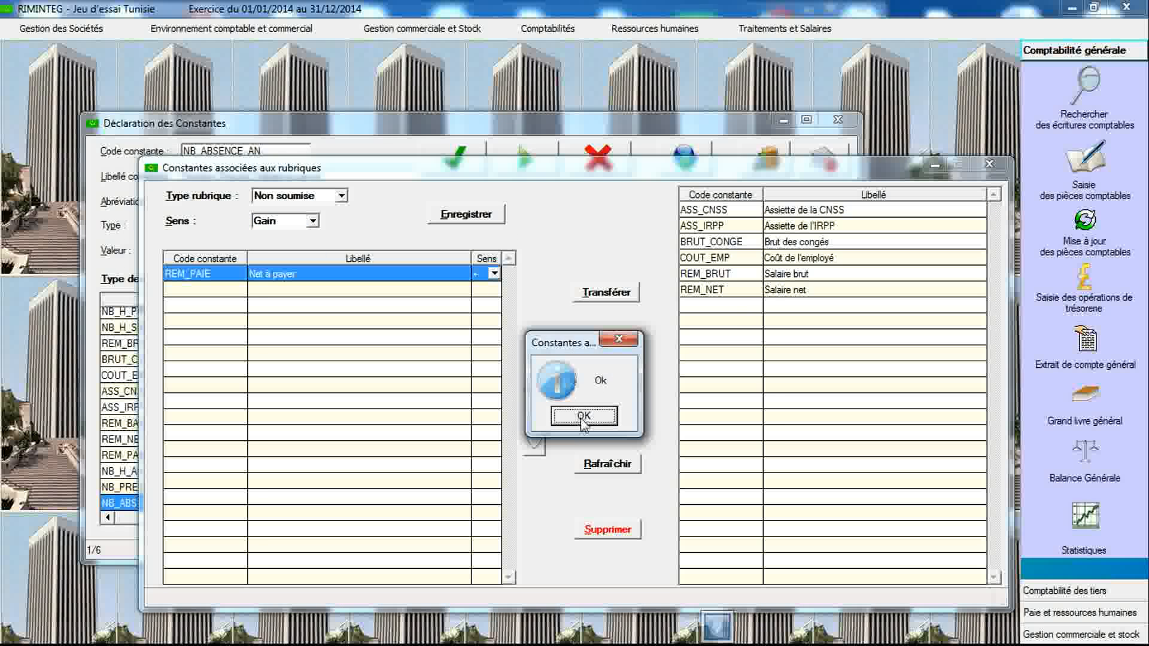
{"action": "left_click", "coordinate": [584, 416]}
- Close the constants windows and open the payroll rubric declaration form
{"action": "left_click", "coordinate": [989, 165]}
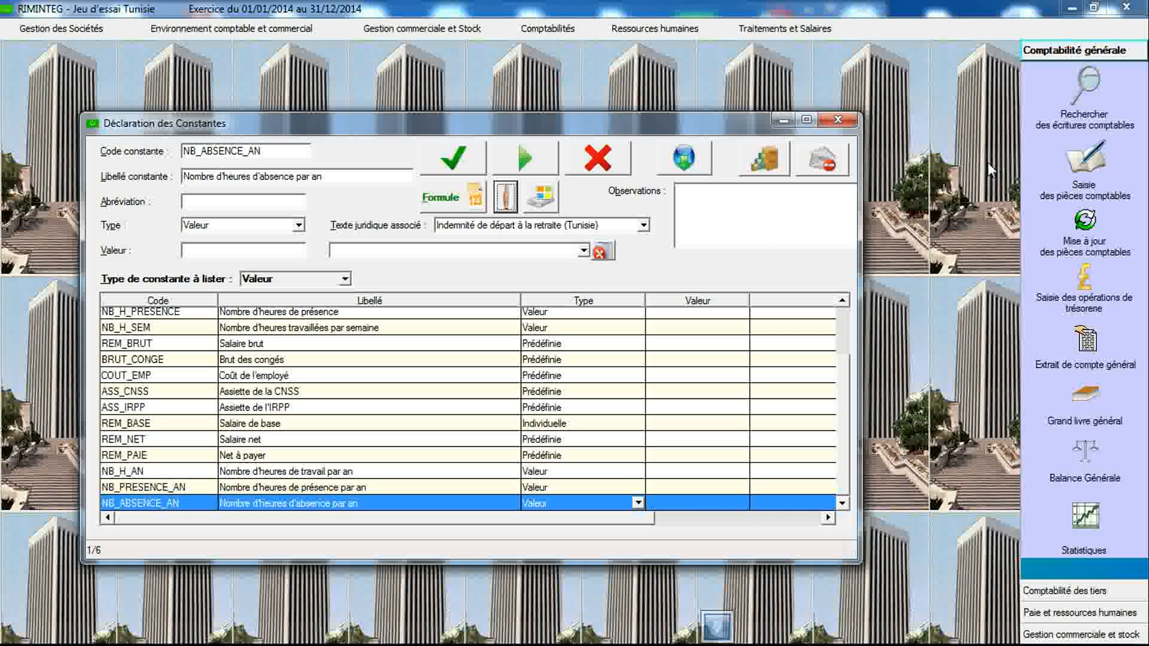
{"action": "left_click", "coordinate": [838, 120]}
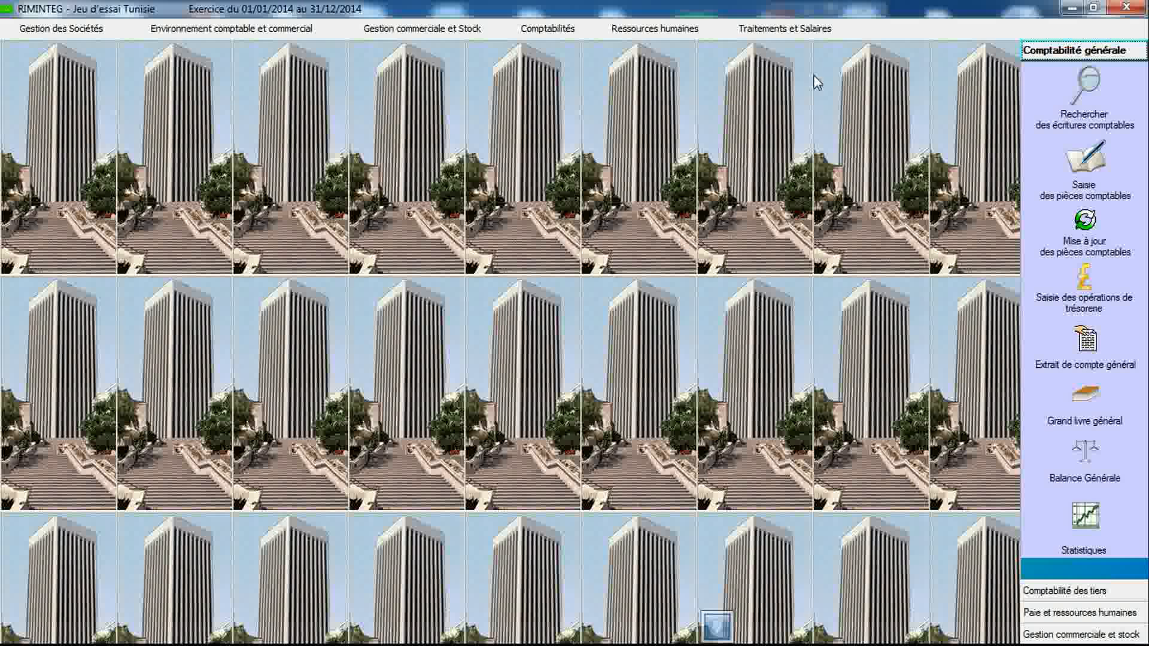
{"action": "left_click", "coordinate": [789, 33]}
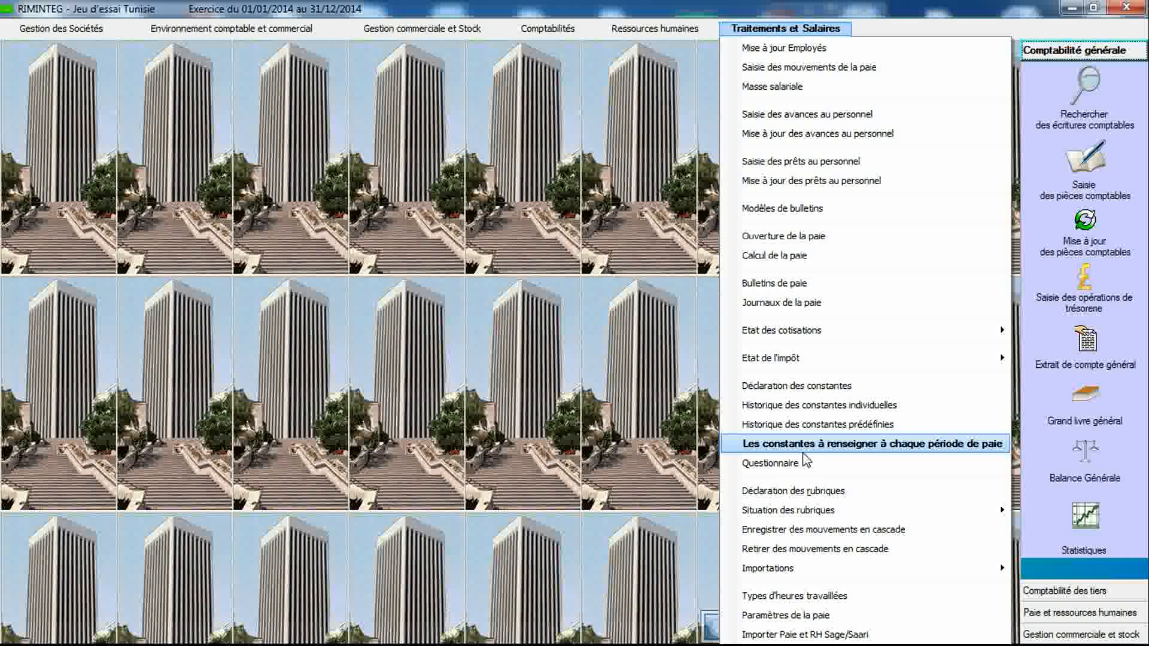
{"action": "left_click", "coordinate": [806, 492]}
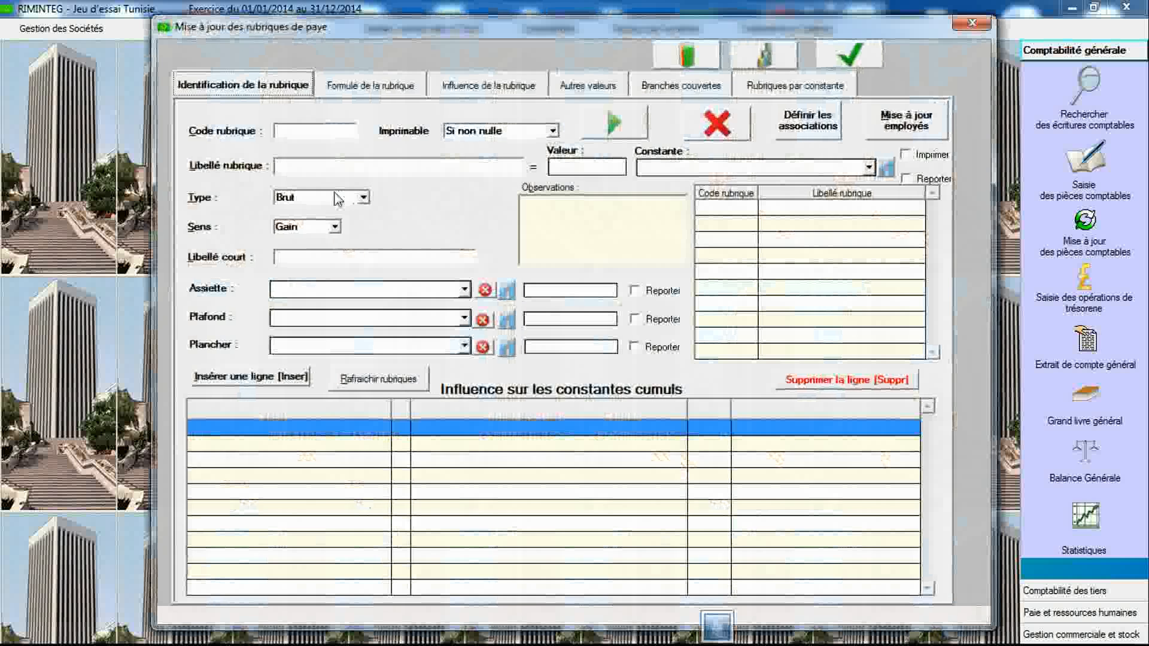
- Start rubric 100 labelled Trentième and delete all its rows of influence on cumulative constants
{"action": "left_click", "coordinate": [322, 131]}
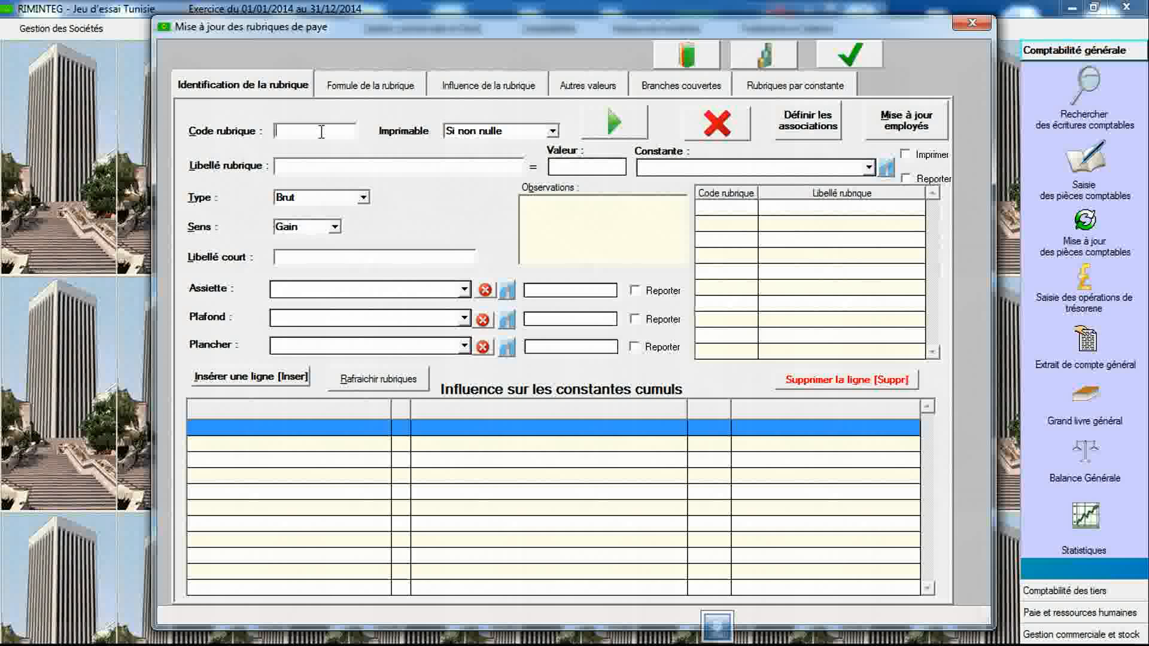
{"action": "type", "text": "100"}
{"action": "key", "text": "Tab"}
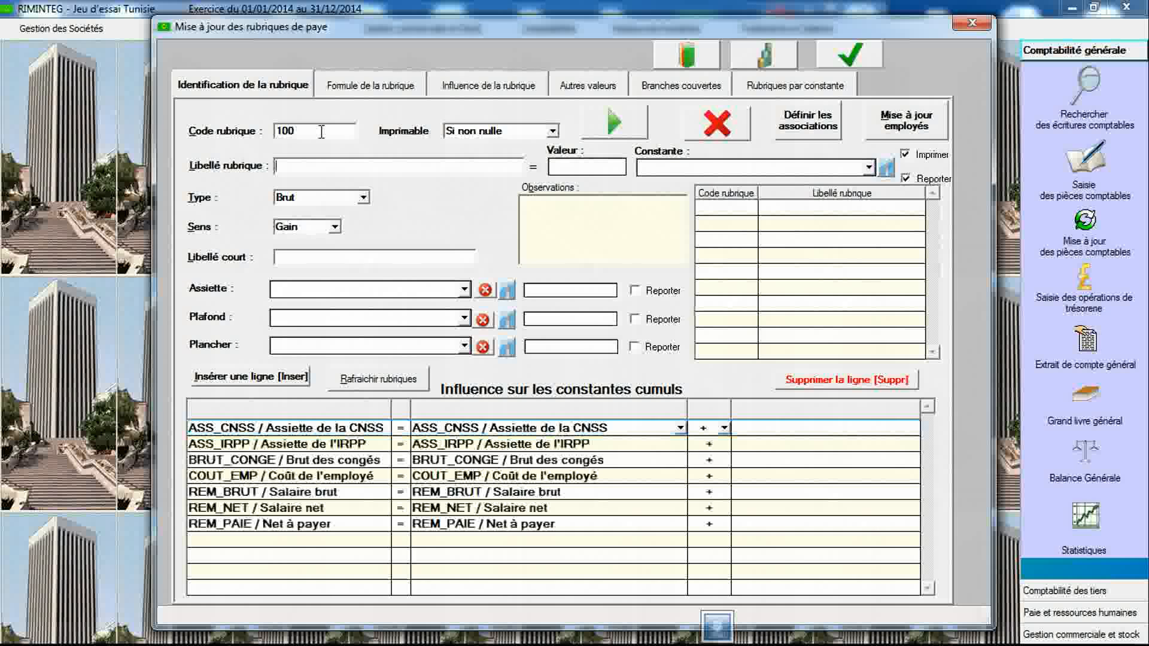
{"action": "type", "text": "Trentième"}
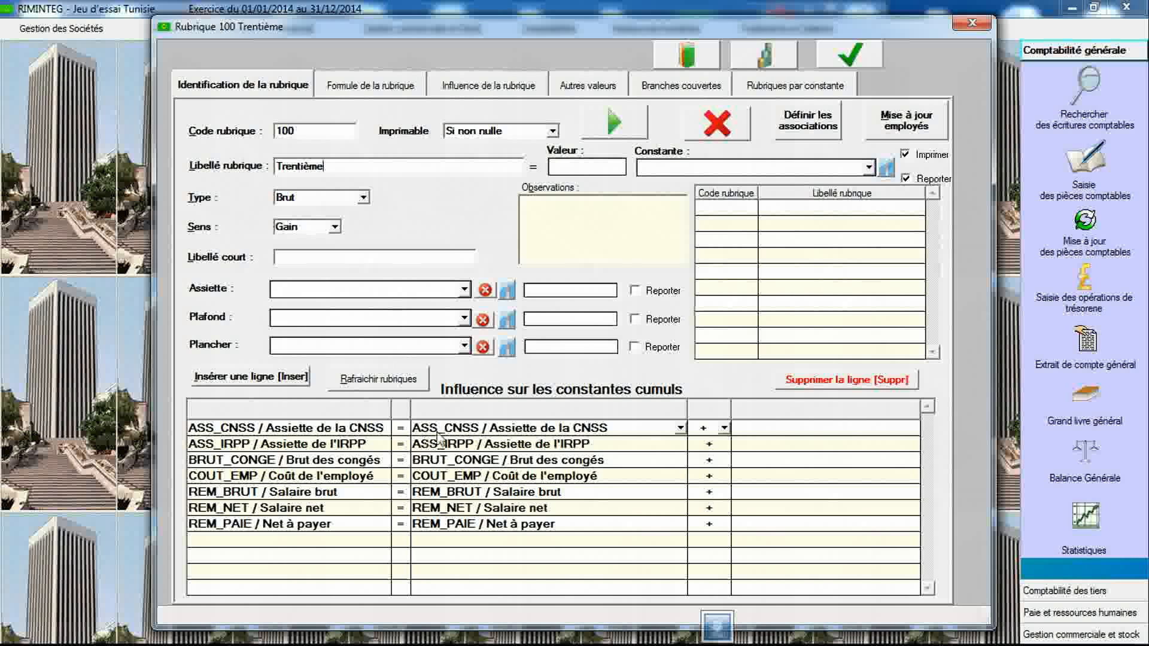
{"action": "left_click_drag", "start_coordinate": [444, 432], "coordinate": [446, 521]}
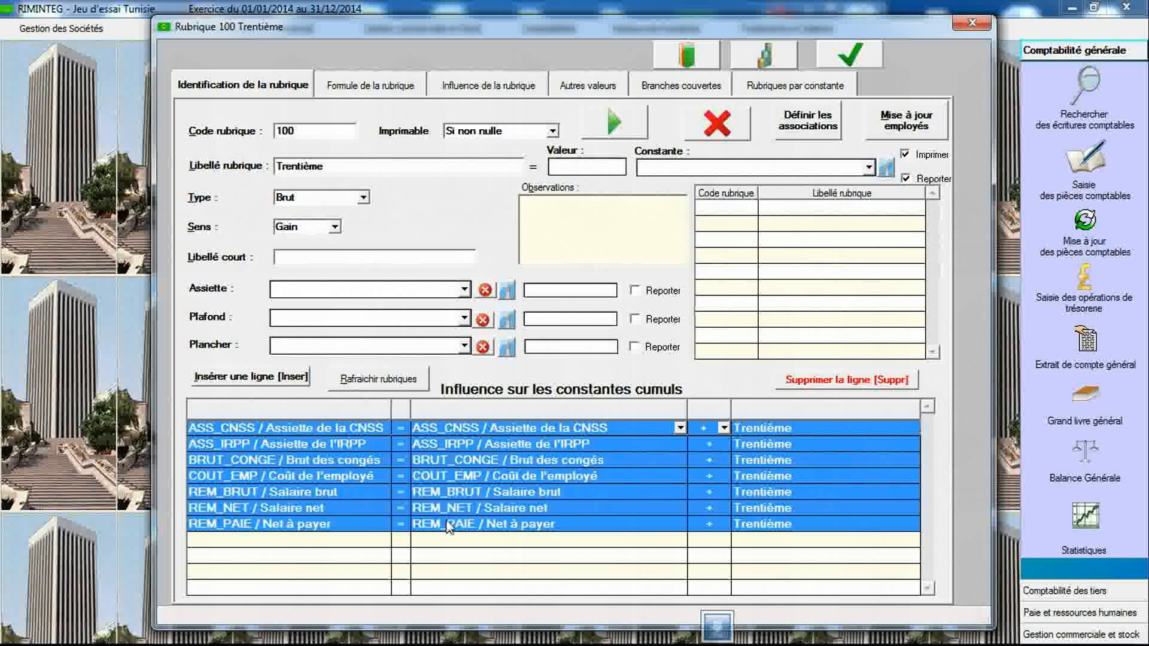
{"action": "left_click", "coordinate": [818, 382]}
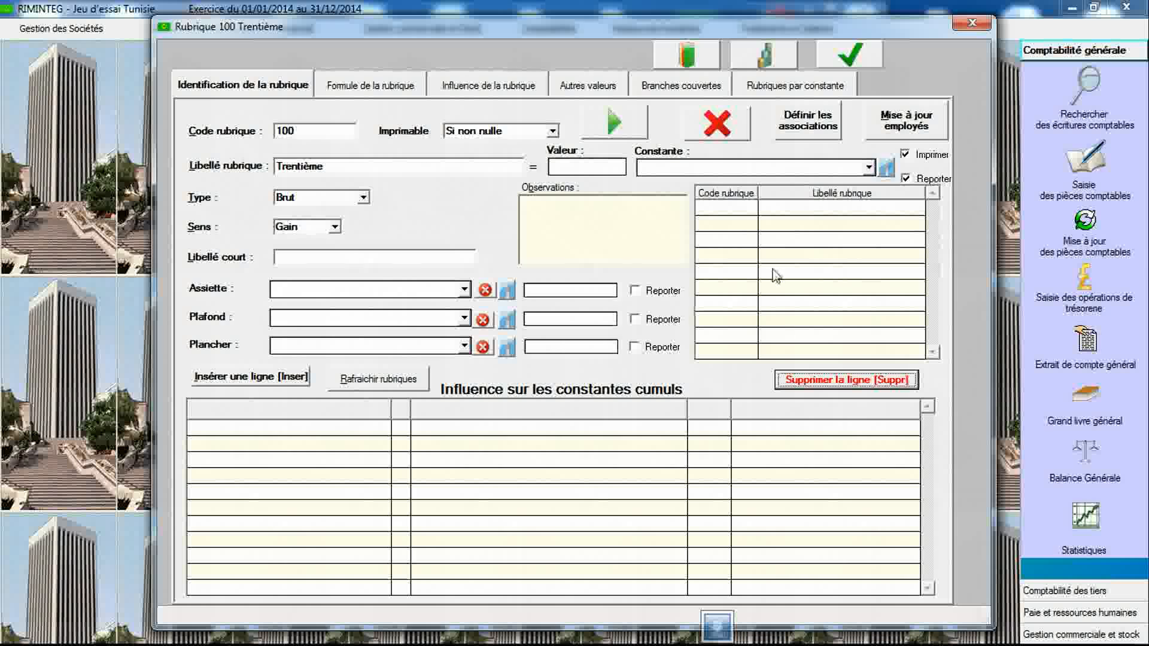
- Link rubric 100 to the BASE_TRENT constant and save the rubric
{"action": "left_click", "coordinate": [869, 169]}
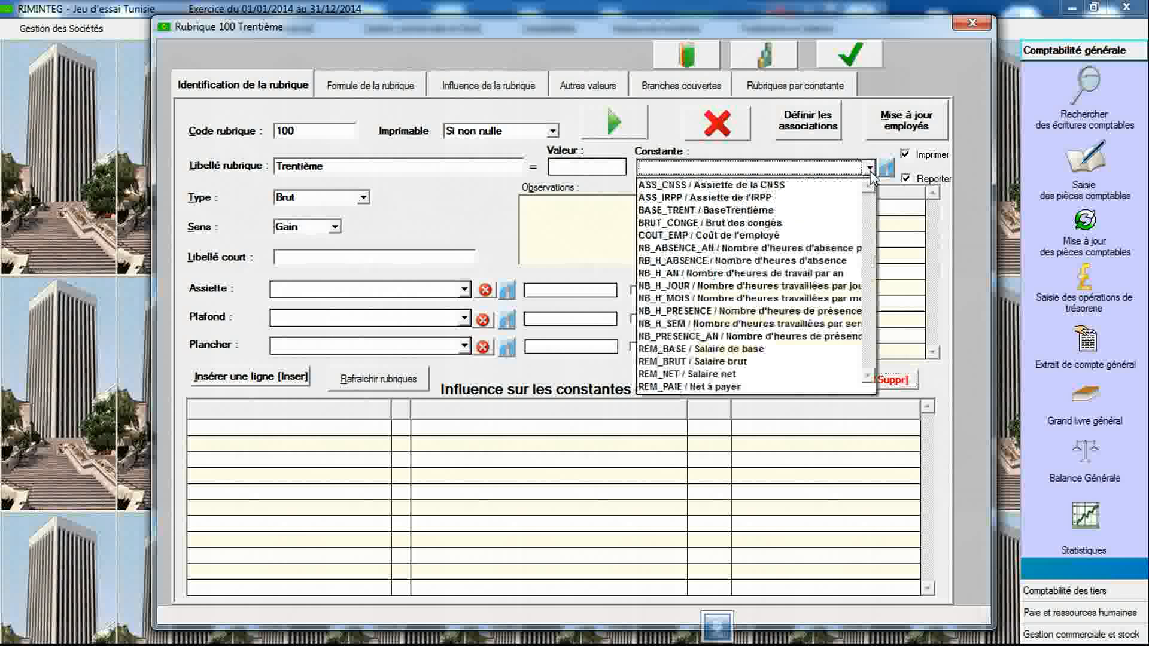
{"action": "left_click", "coordinate": [820, 210]}
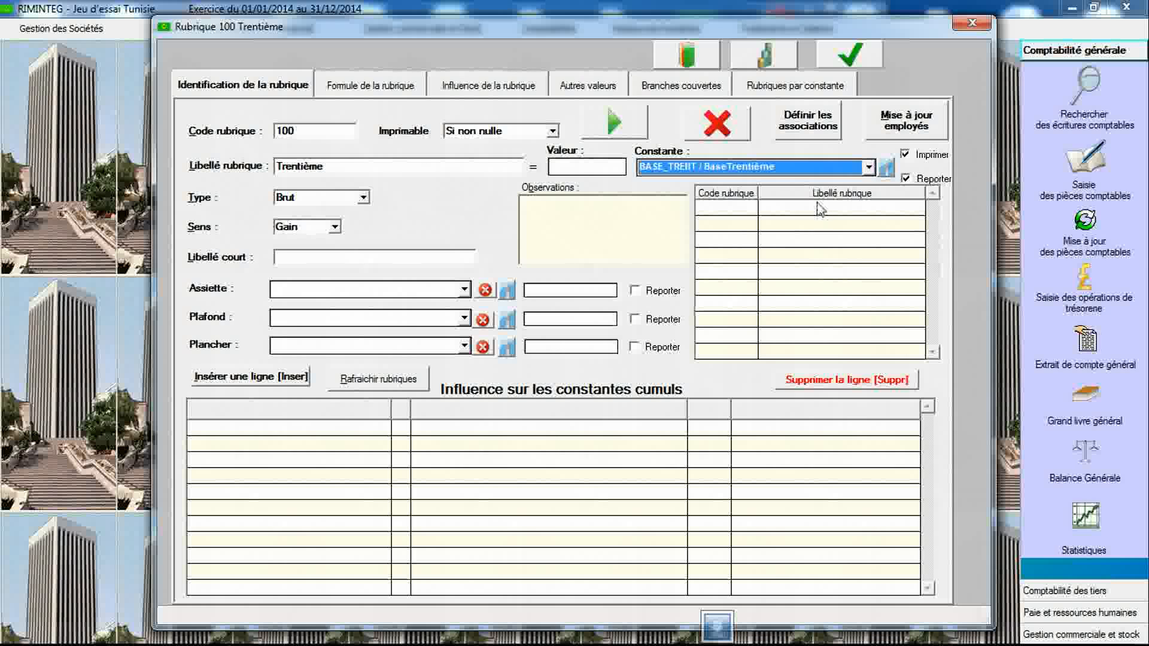
{"action": "left_click", "coordinate": [850, 54]}
{"action": "left_click", "coordinate": [581, 354]}
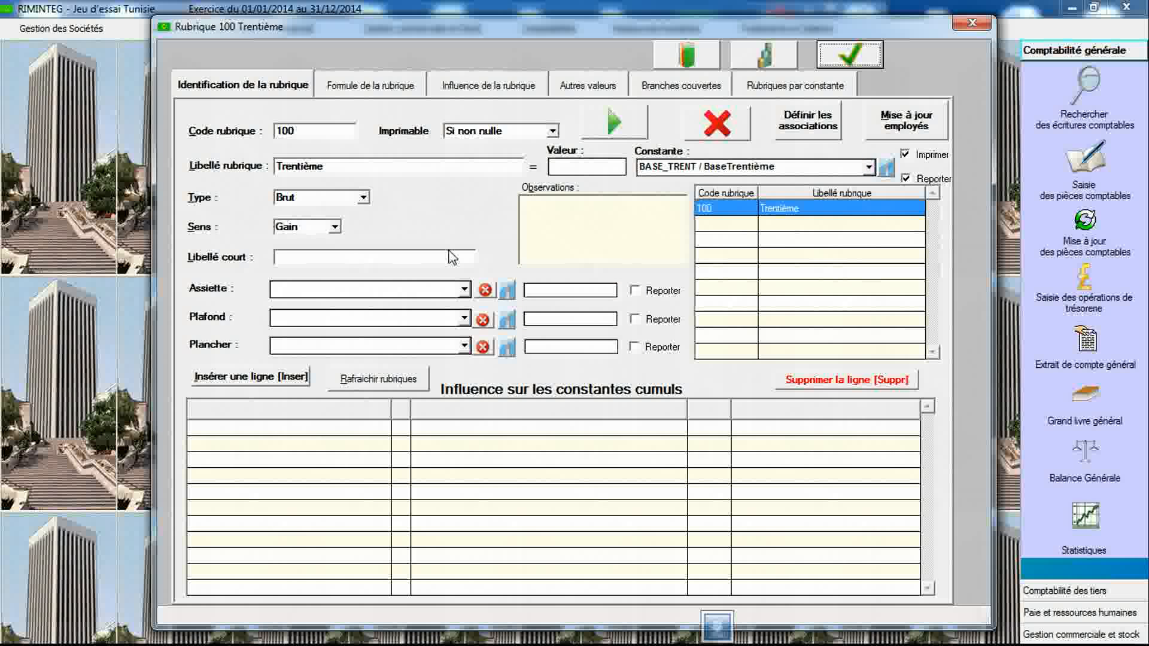
- Start a new rubric with code 101 labelled Salaire de base
{"action": "left_click", "coordinate": [319, 133]}
{"action": "type", "text": "101"}
{"action": "key", "text": "Tab"}
{"action": "type", "text": "Sala"}
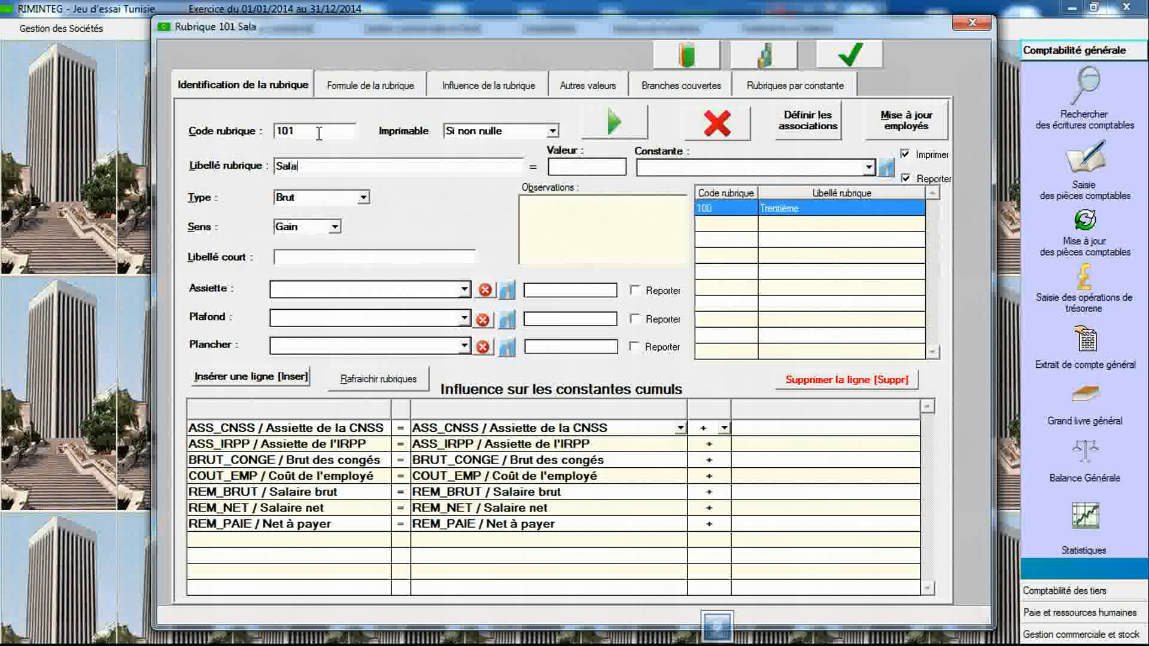
{"action": "type", "text": "ire de base"}
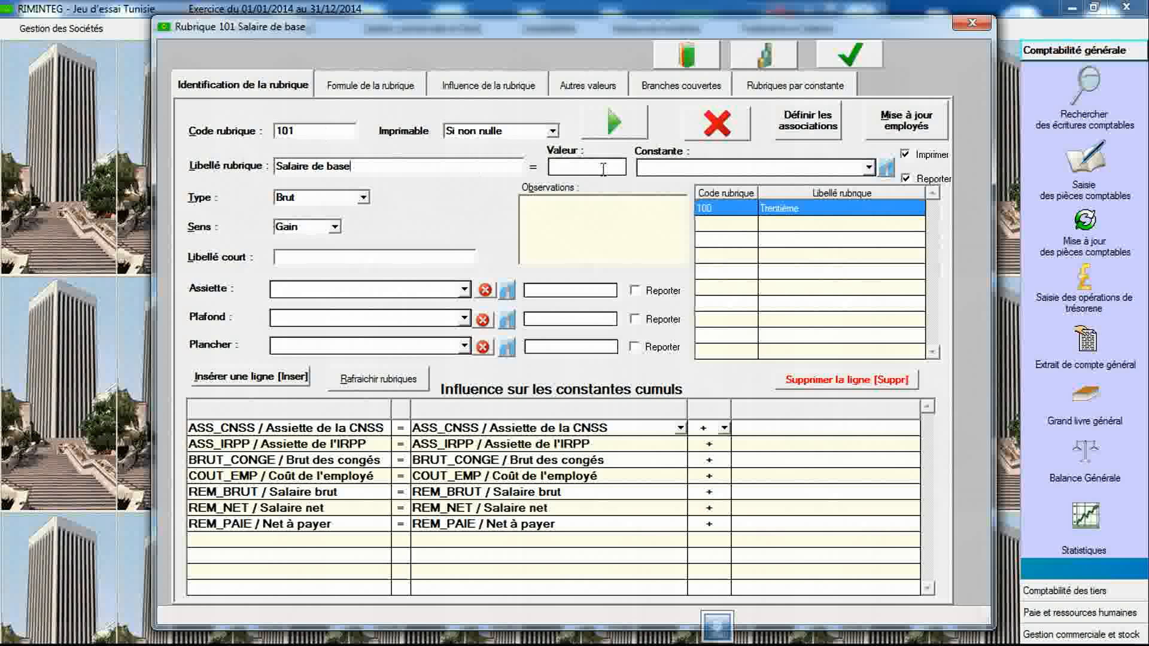
- Link rubric 101 to the REM_BASE / Salaire de base constant and save the rubric
{"action": "left_click", "coordinate": [688, 169]}
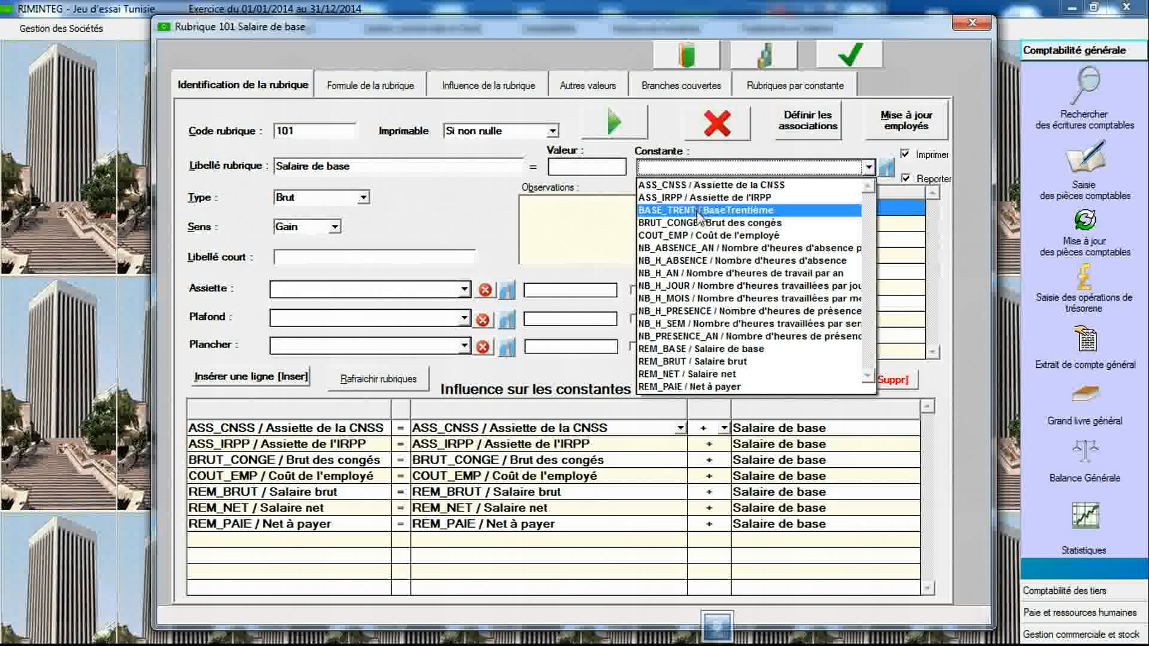
{"action": "left_click", "coordinate": [701, 351]}
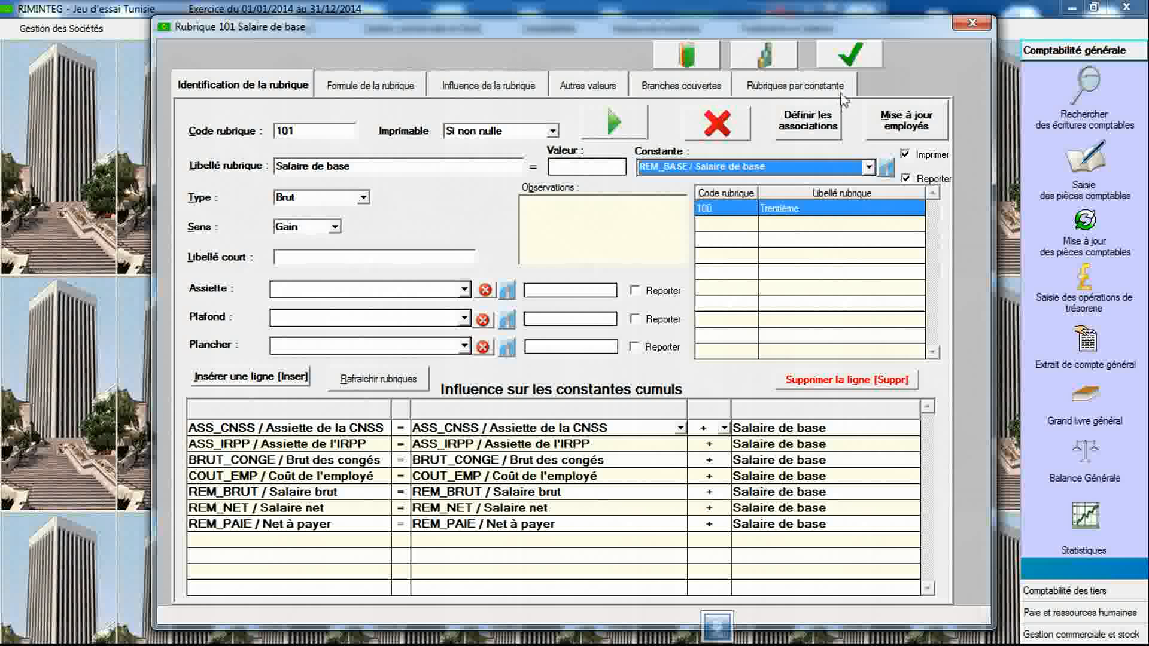
{"action": "left_click", "coordinate": [849, 55]}
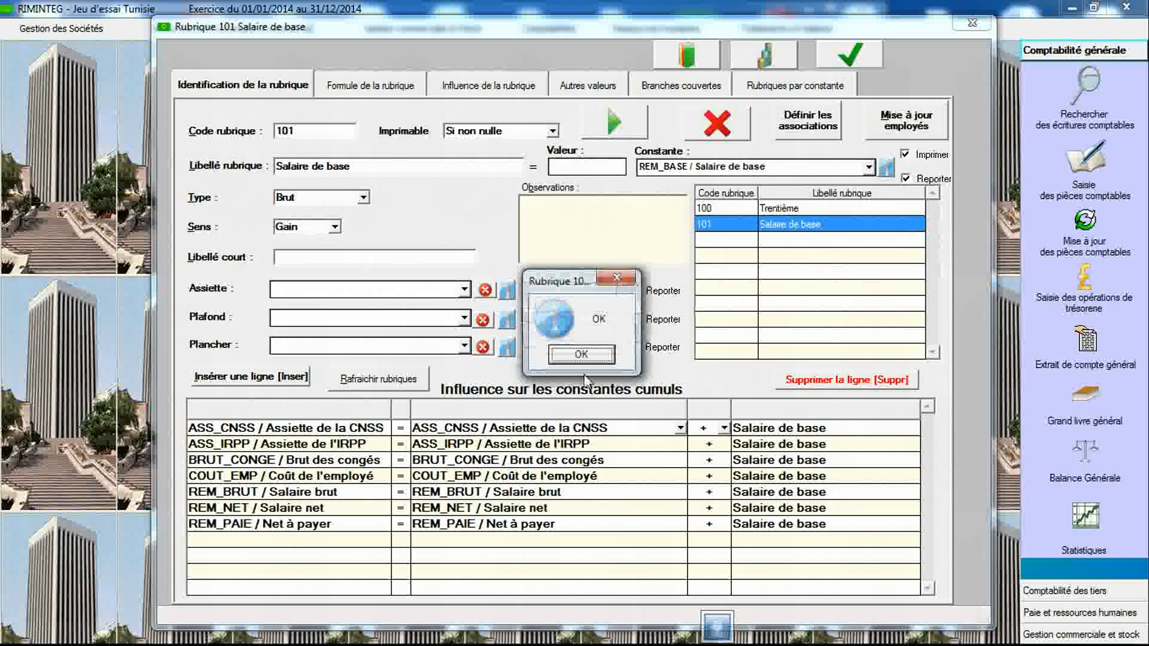
{"action": "left_click", "coordinate": [584, 357]}
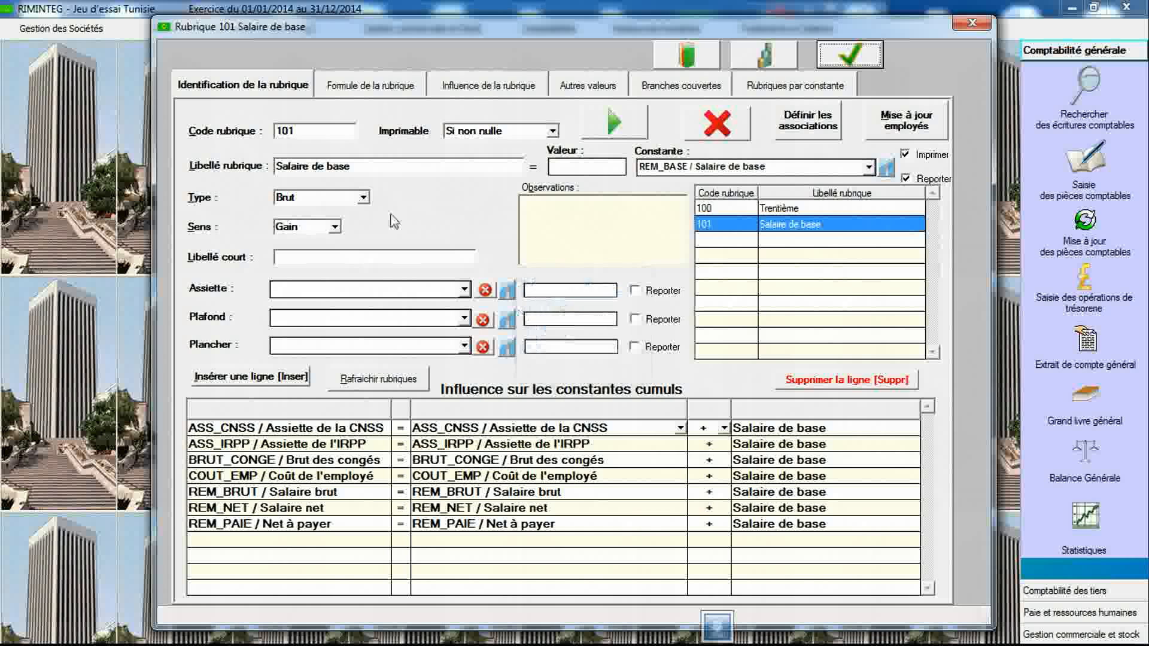
- Open the constants declaration window and read the legal text observations associated with BASE_TRENT
{"action": "left_click", "coordinate": [332, 134]}
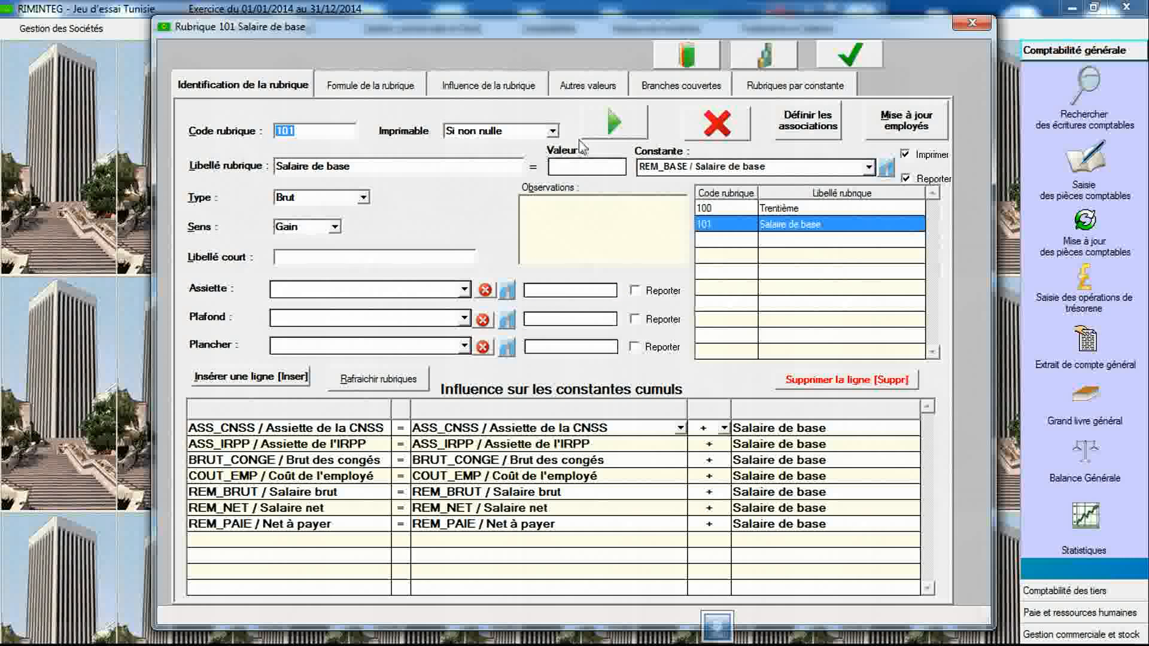
{"action": "left_click", "coordinate": [763, 62]}
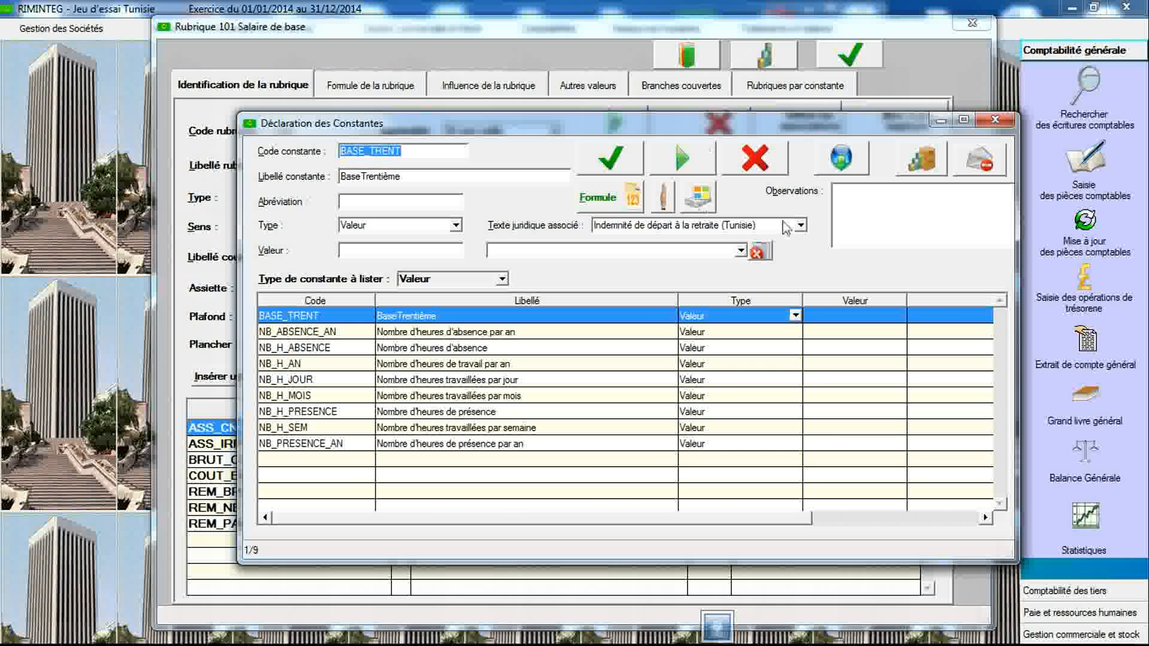
{"action": "left_click", "coordinate": [800, 225]}
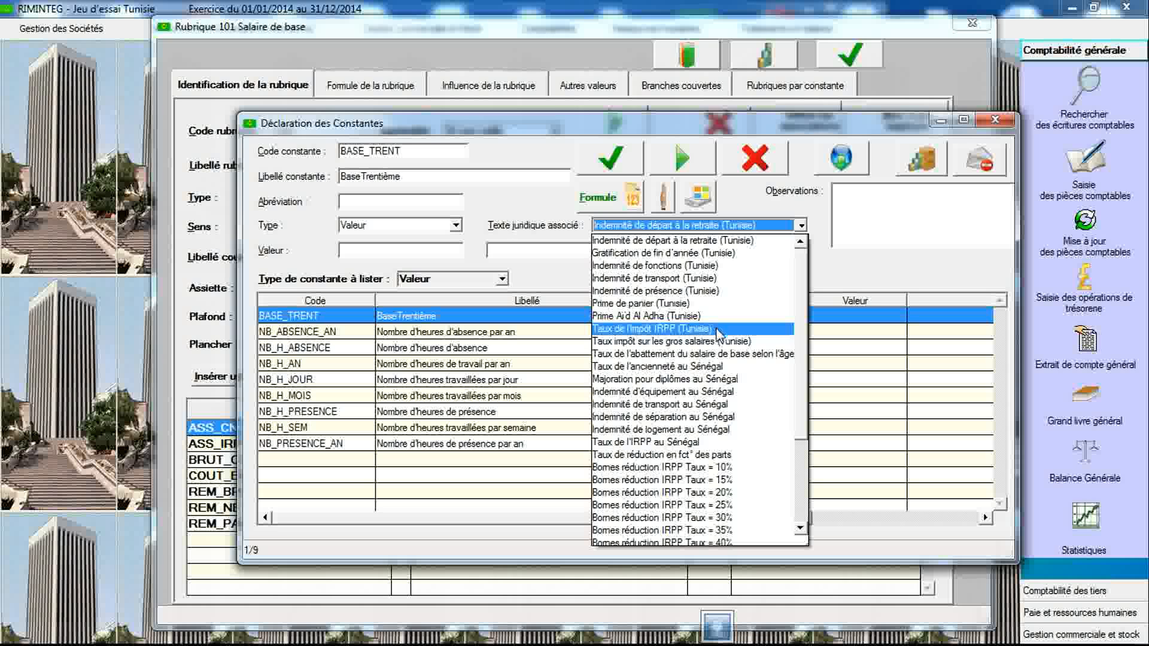
{"action": "left_click", "coordinate": [716, 241]}
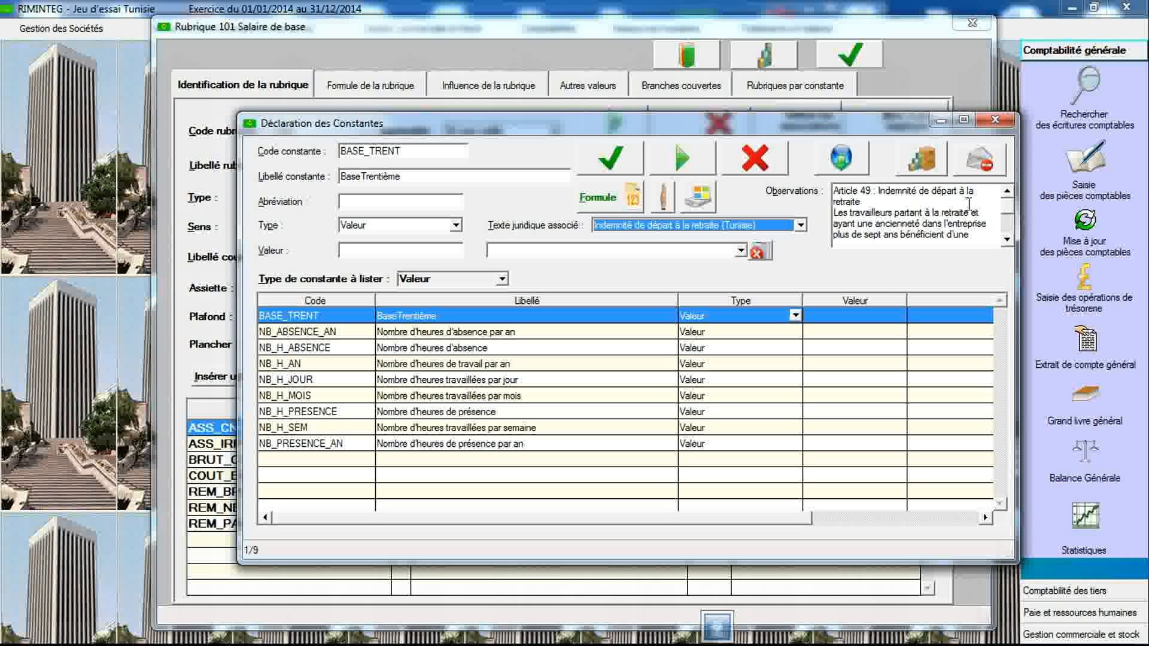
{"action": "left_click", "coordinate": [1007, 239]}
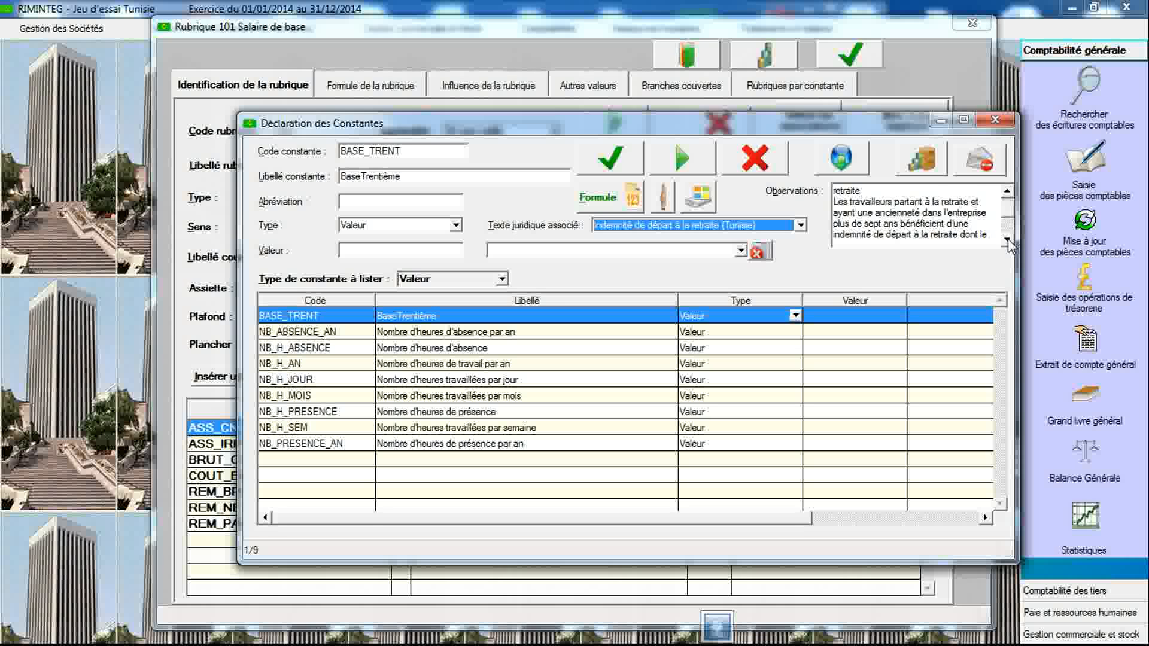
{"action": "left_click", "coordinate": [1008, 239]}
{"action": "left_click", "coordinate": [1007, 239]}
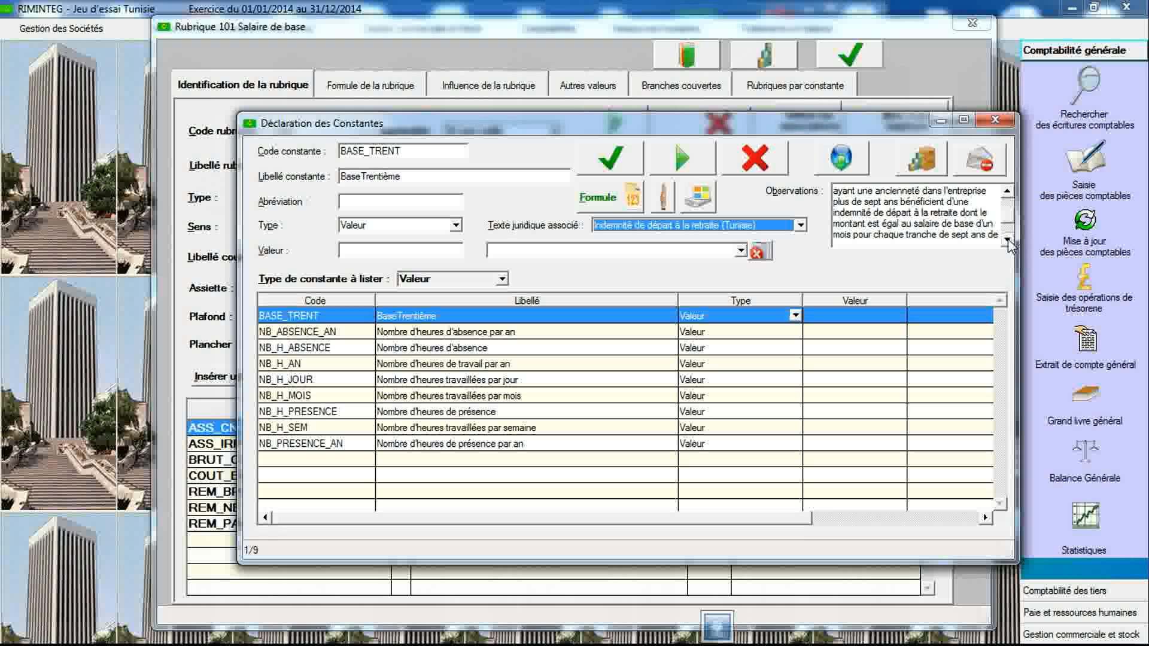
{"action": "left_click", "coordinate": [1007, 239]}
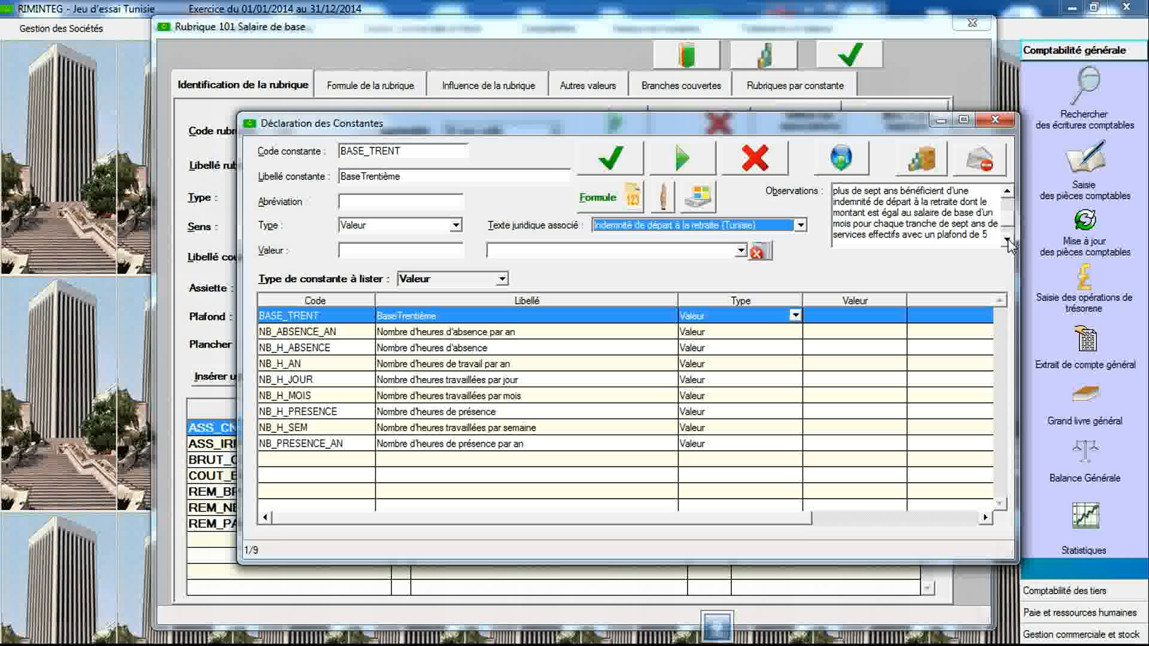
{"action": "left_click", "coordinate": [1007, 239]}
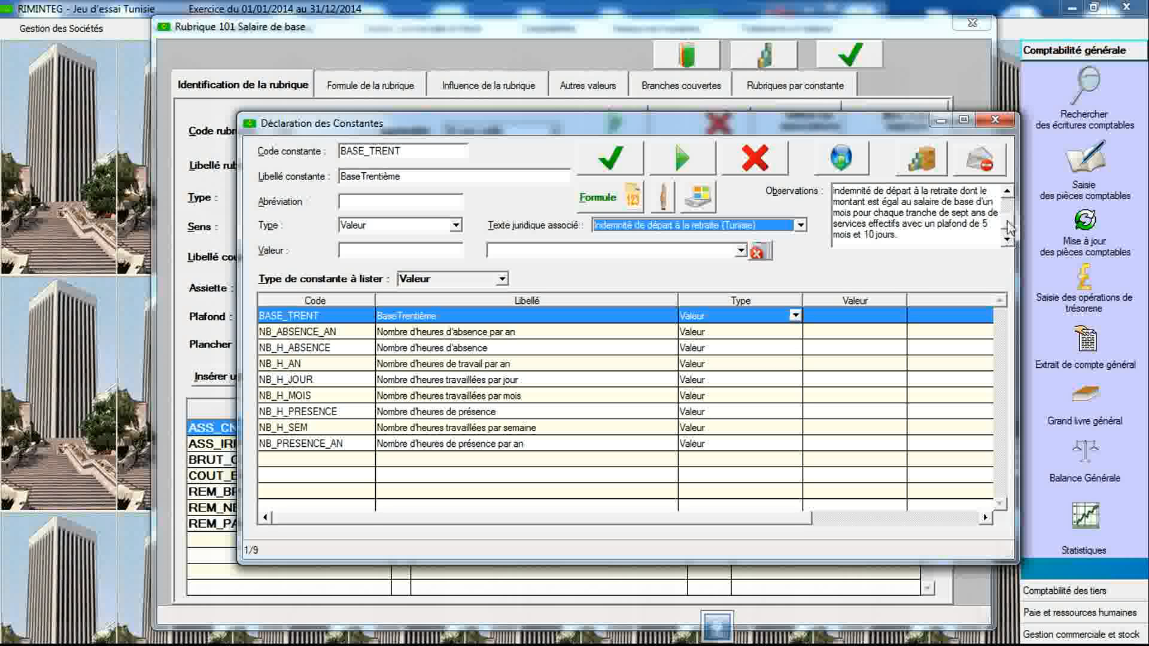
{"action": "left_click", "coordinate": [1007, 195]}
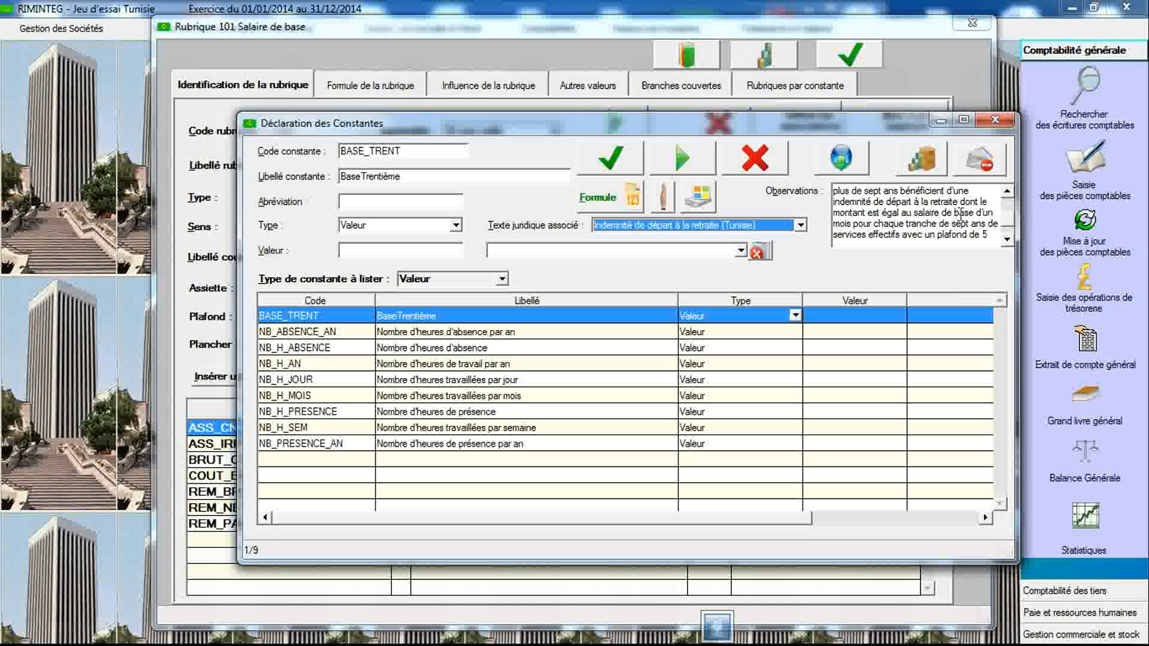
{"action": "left_click", "coordinate": [1007, 240]}
{"action": "left_click", "coordinate": [1007, 240]}
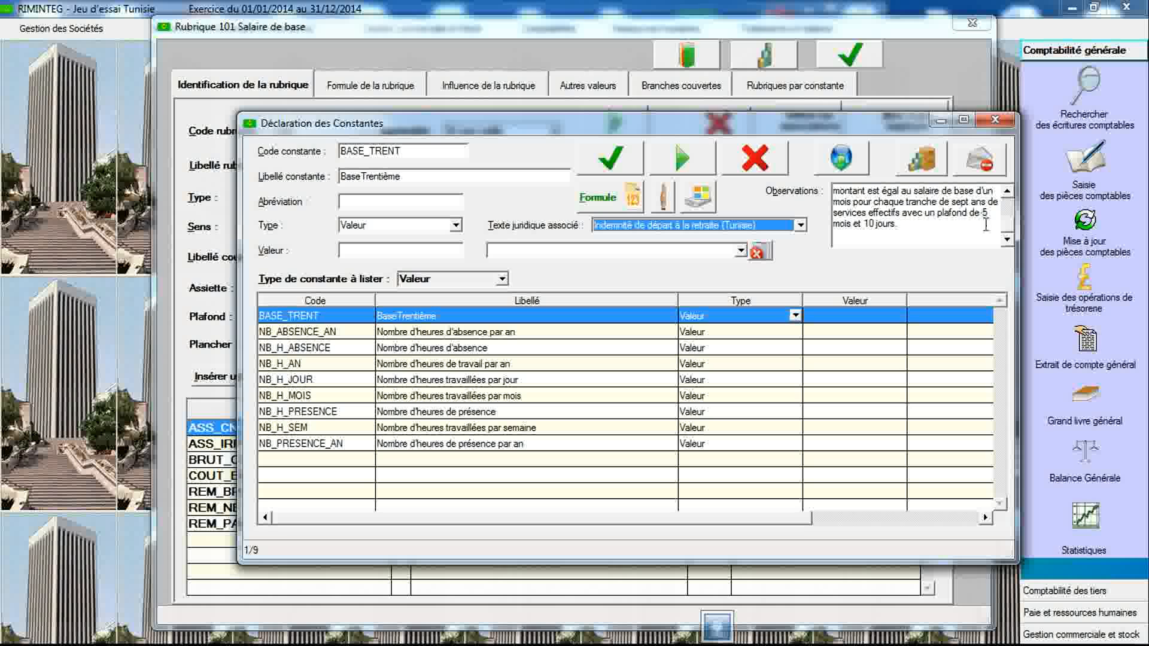
{"action": "left_click", "coordinate": [1007, 191]}
{"action": "left_click", "coordinate": [1007, 191]}
{"action": "left_click", "coordinate": [1007, 197]}
{"action": "left_click", "coordinate": [1008, 196]}
{"action": "left_click", "coordinate": [1008, 196]}
{"action": "left_click", "coordinate": [1008, 196]}
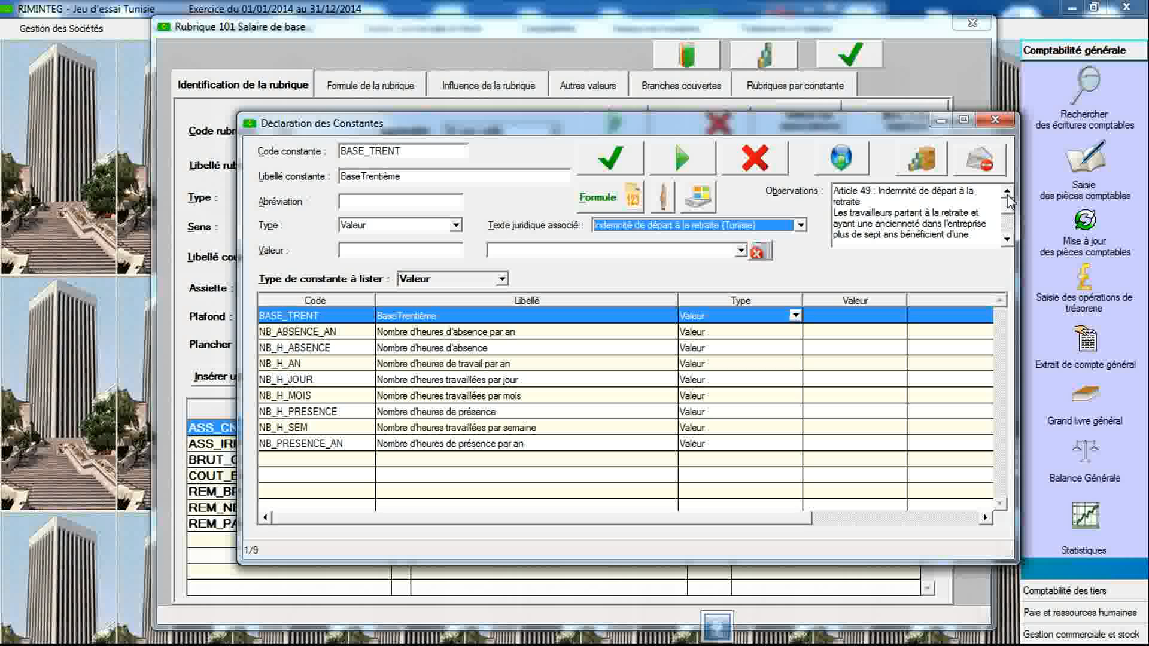
- Declare a new constant ANC_AN labelled Ancienneté en années and save it
{"action": "left_click", "coordinate": [443, 151]}
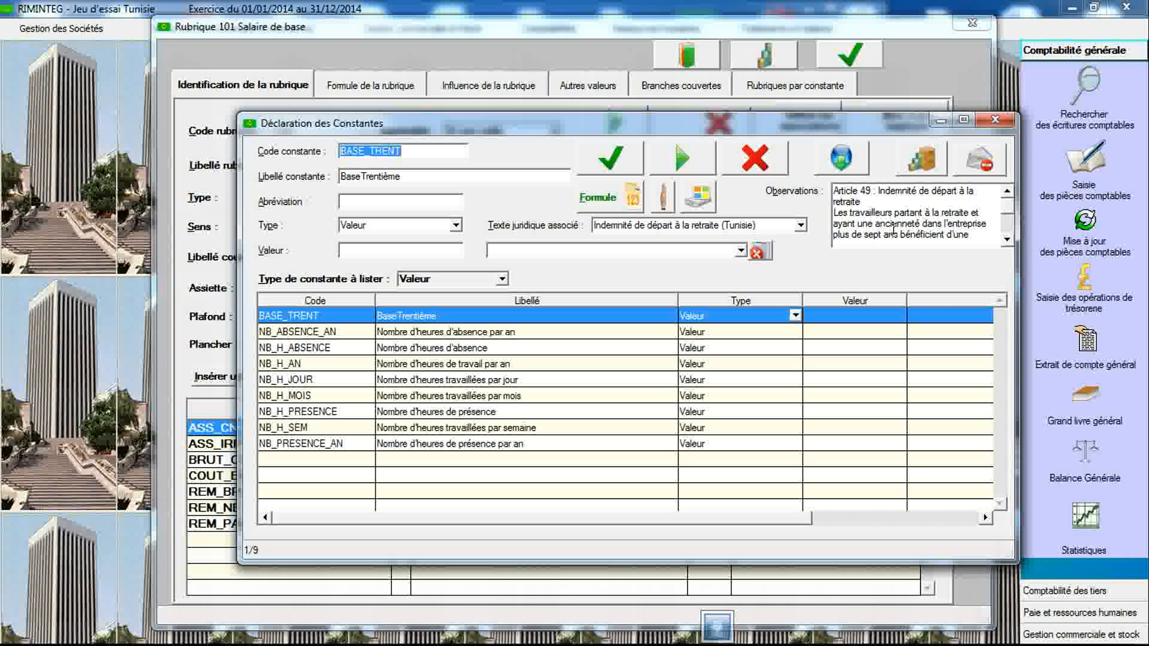
{"action": "type", "text": "ANC_"}
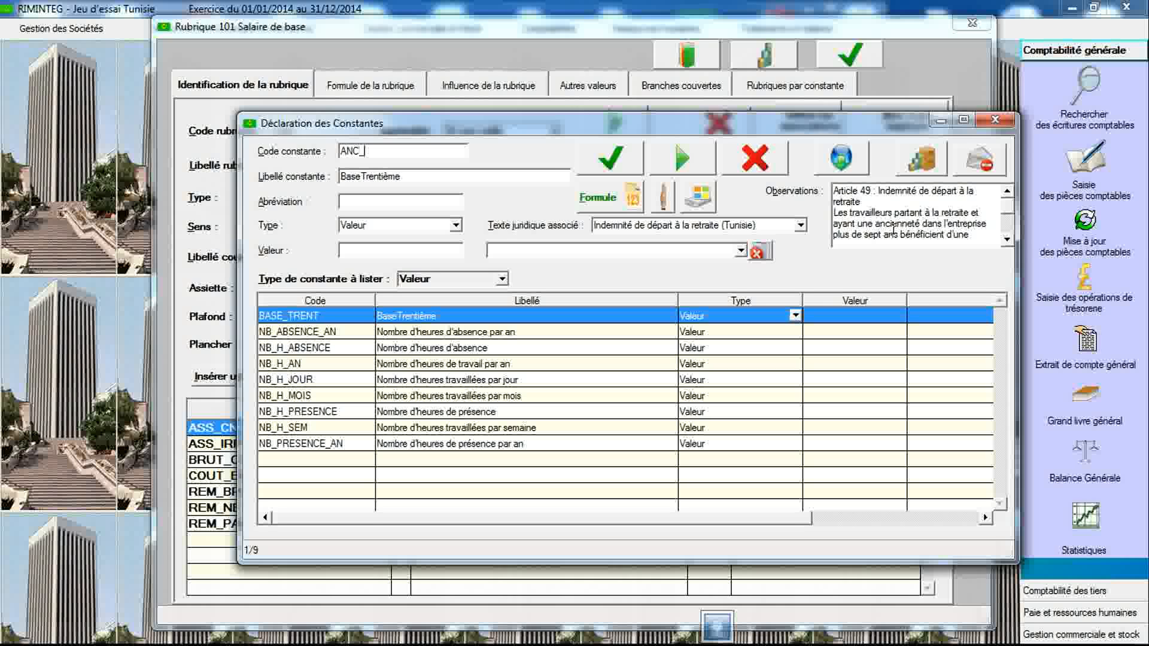
{"action": "type", "text": "AN"}
{"action": "key", "text": "Tab"}
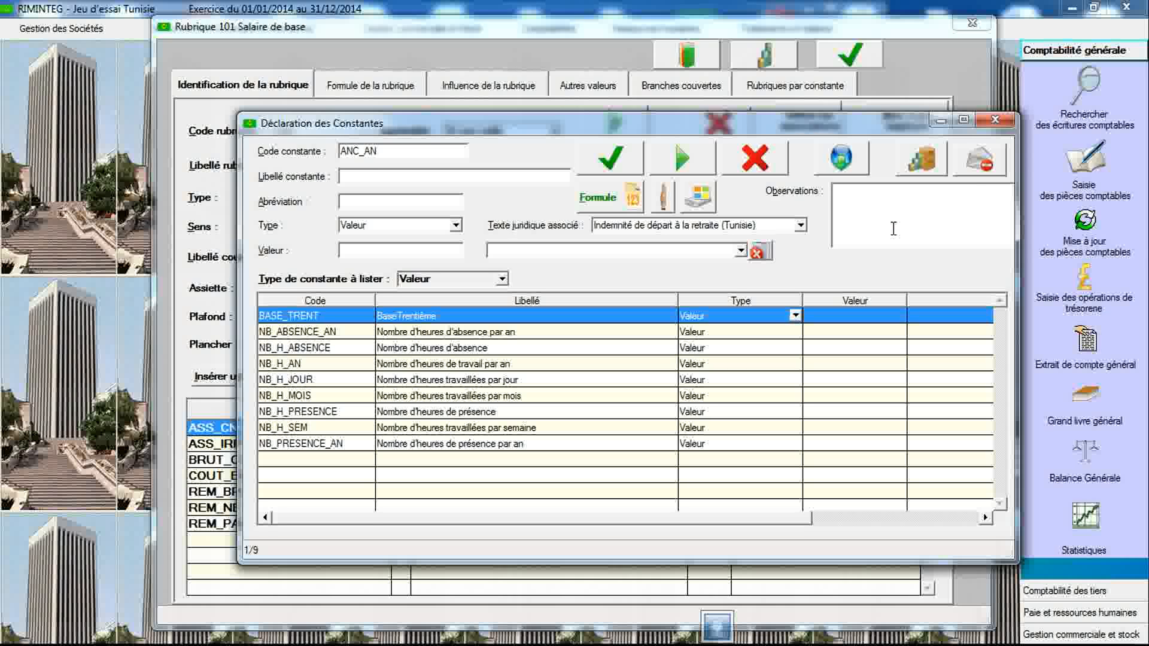
{"action": "type", "text": "Ancienneté en années"}
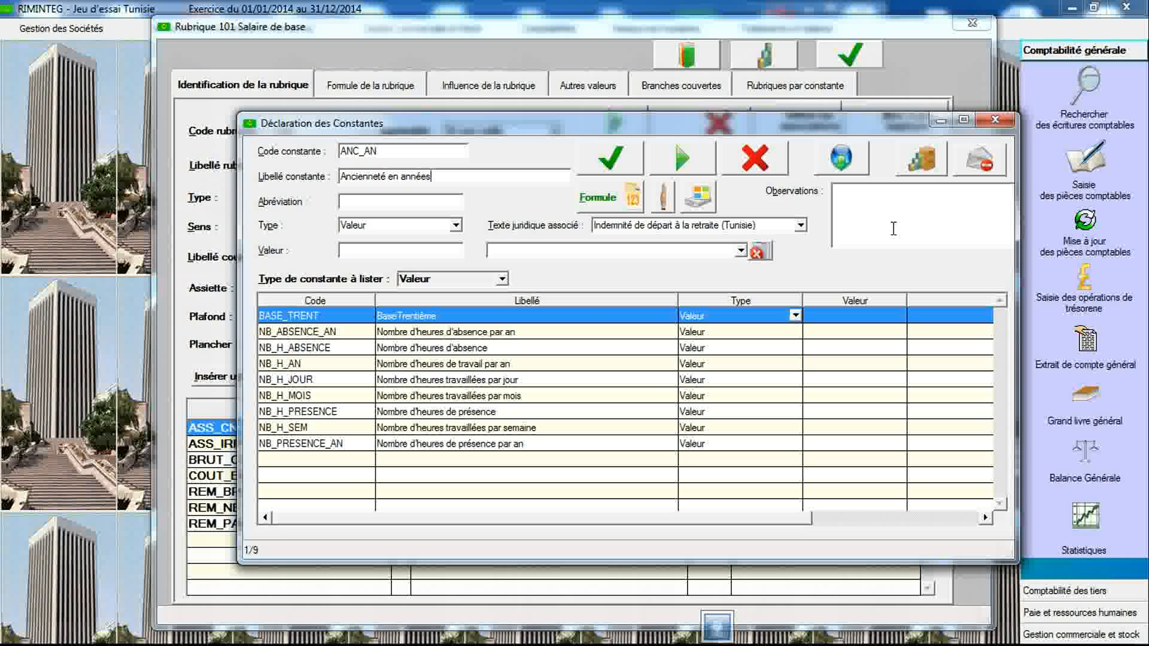
{"action": "left_click", "coordinate": [607, 161]}
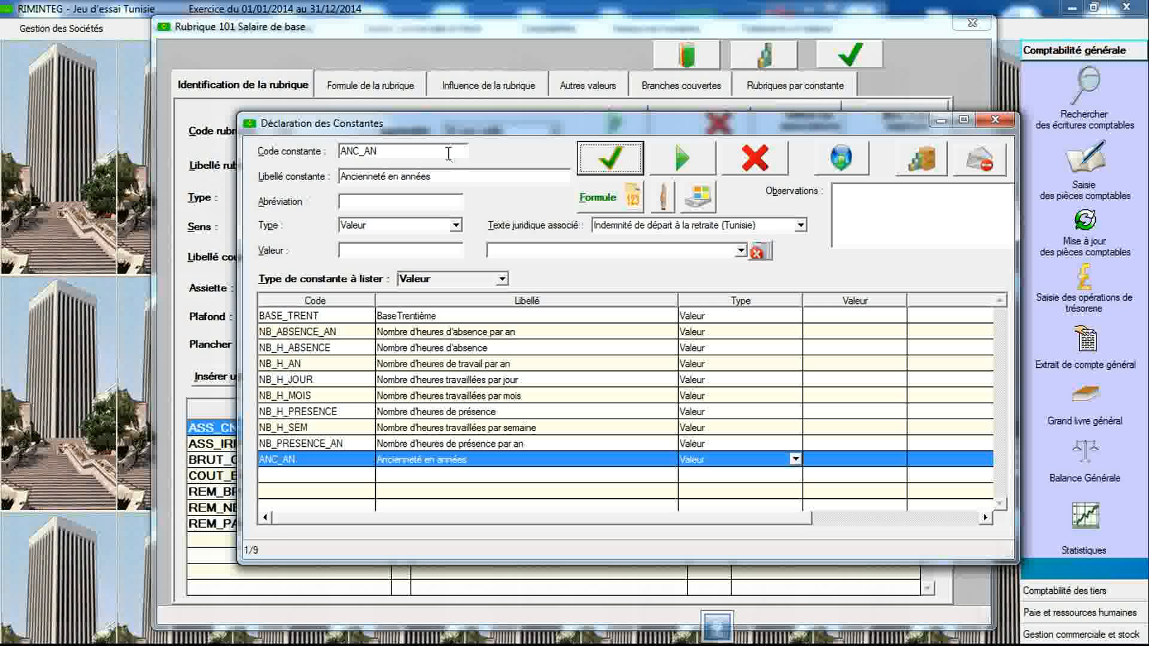
- Review the Indemnité de départ à la retraite (Tunisie) legal text observations for ANC_AN
{"action": "left_click", "coordinate": [605, 227]}
{"action": "left_click", "coordinate": [608, 241]}
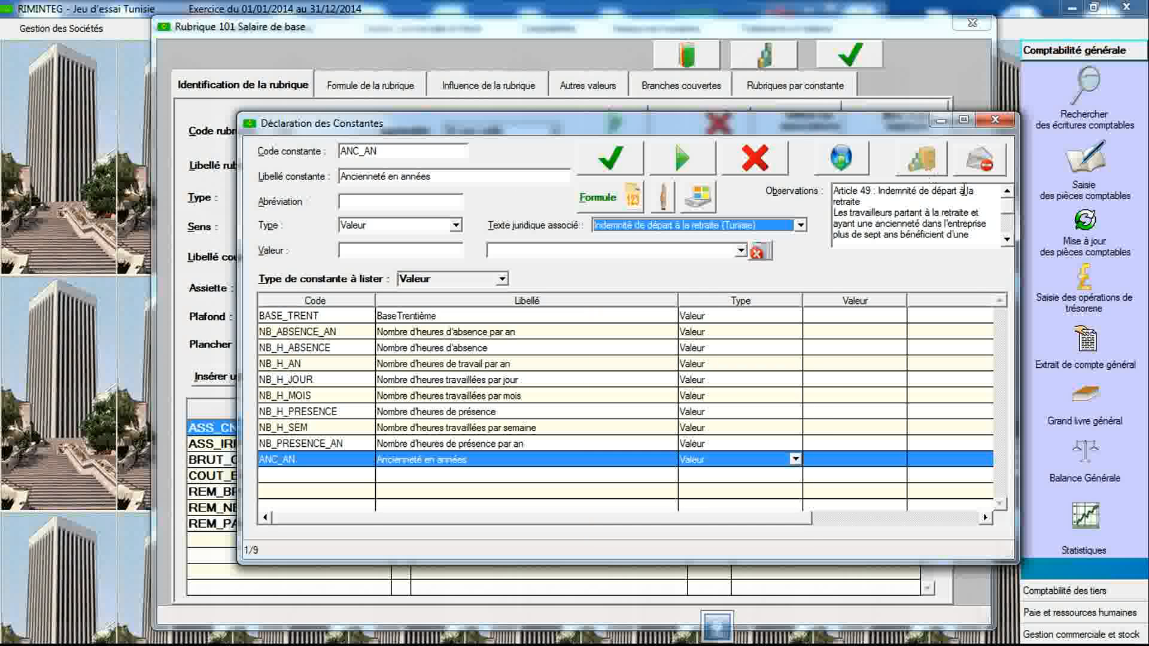
{"action": "left_click", "coordinate": [1007, 240]}
{"action": "left_click", "coordinate": [1007, 241]}
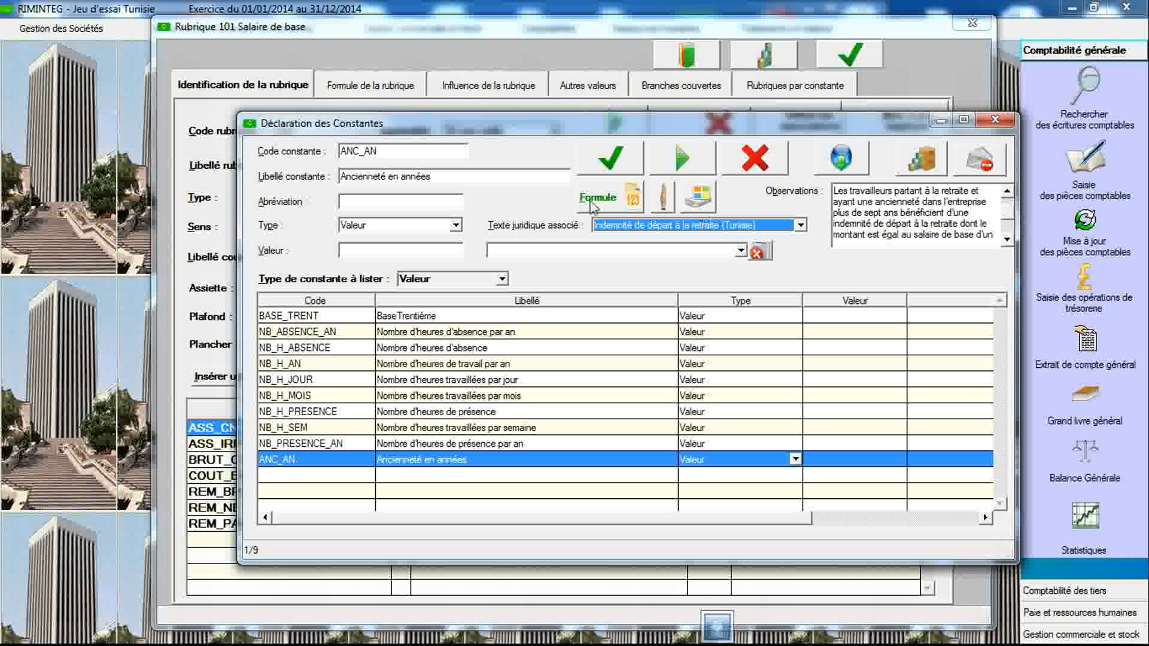
- Declare a new constant IND_BRUT_RET labelled Indemnité brute de retraite with type Arithmétique and save it
{"action": "left_click", "coordinate": [432, 151]}
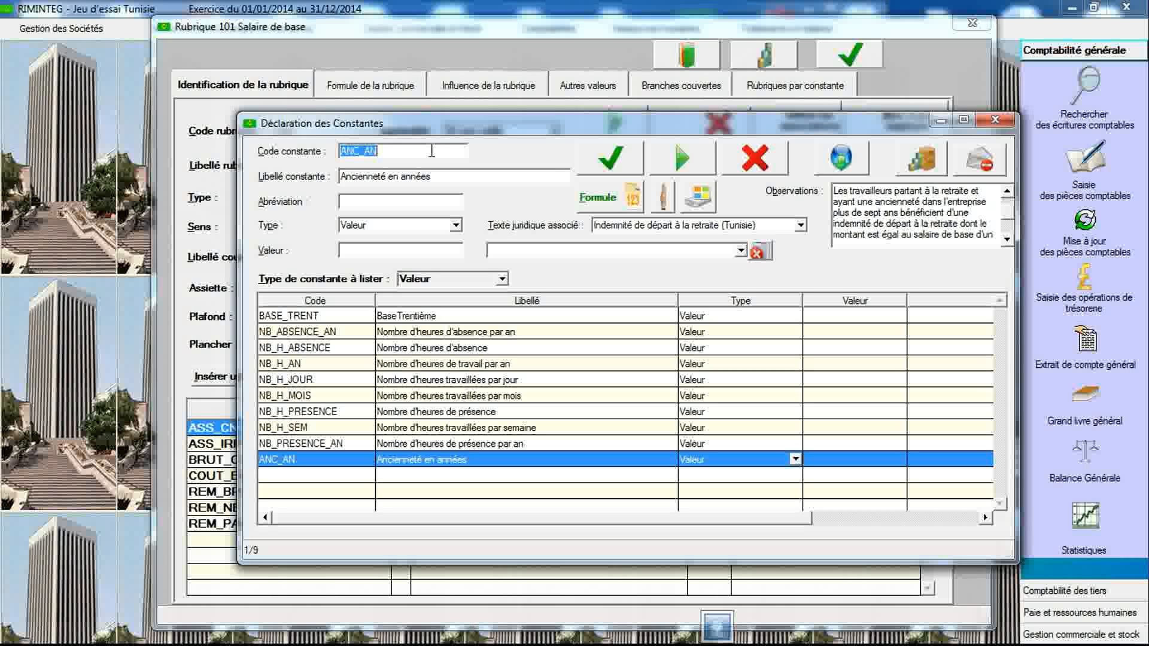
{"action": "key", "text": "BackSpace"}
{"action": "type", "text": "IND_BRUT_RET"}
{"action": "key", "text": "Tab"}
{"action": "type", "text": "Indemnité brute de retraite"}
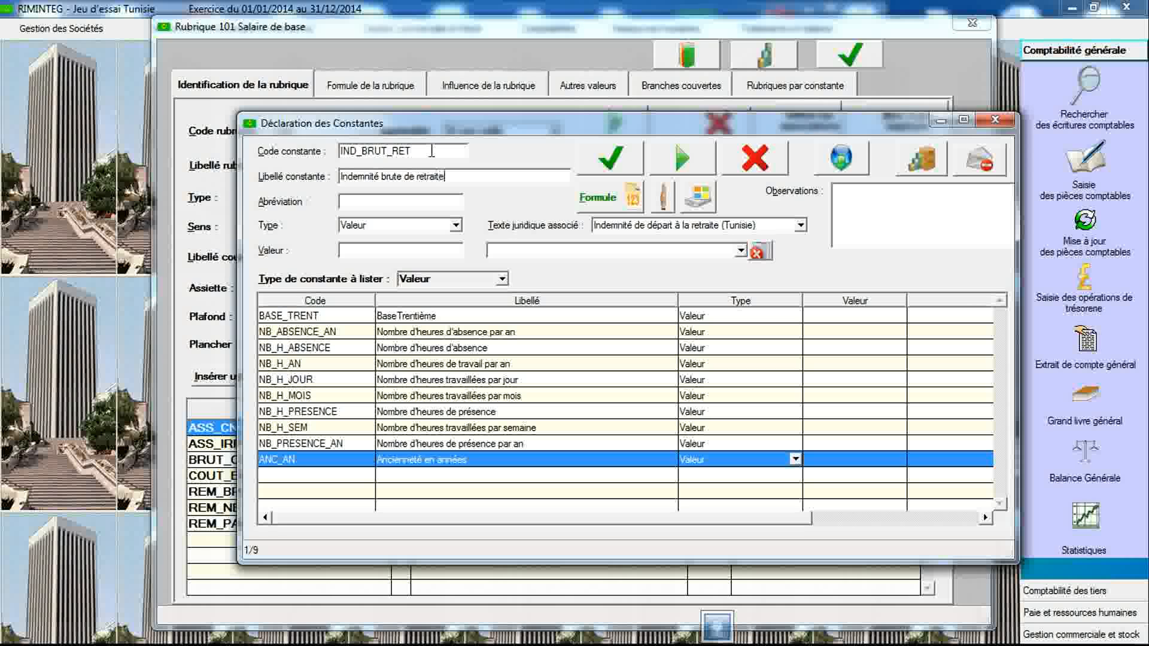
{"action": "left_click", "coordinate": [456, 225]}
{"action": "left_click", "coordinate": [362, 252]}
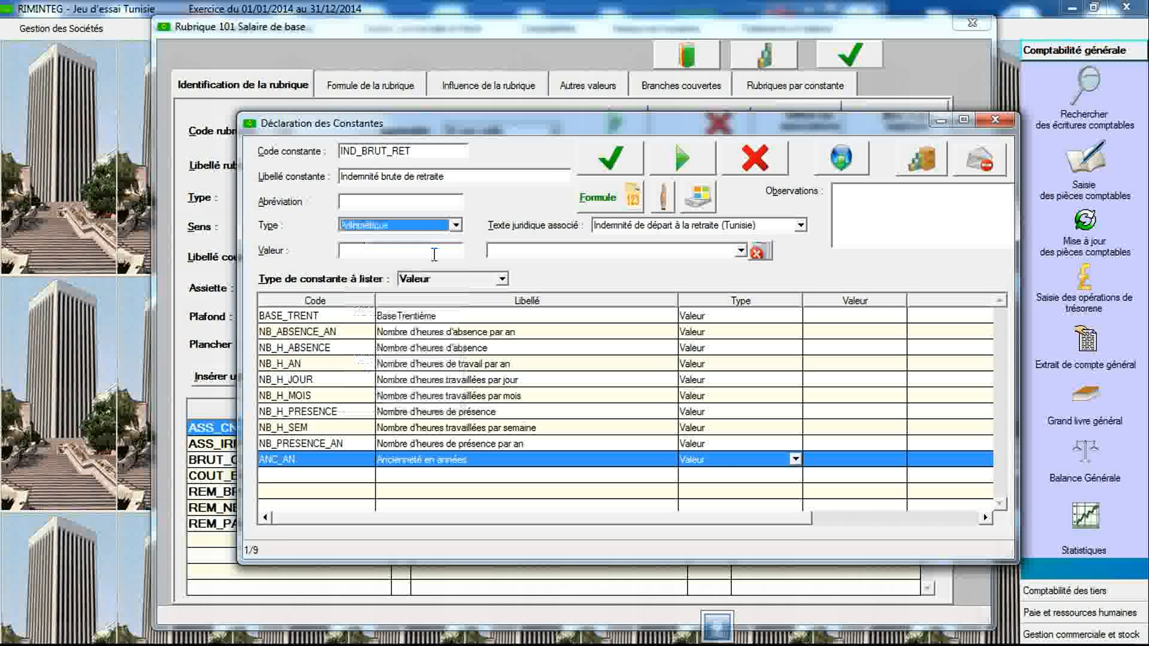
{"action": "left_click", "coordinate": [612, 159]}
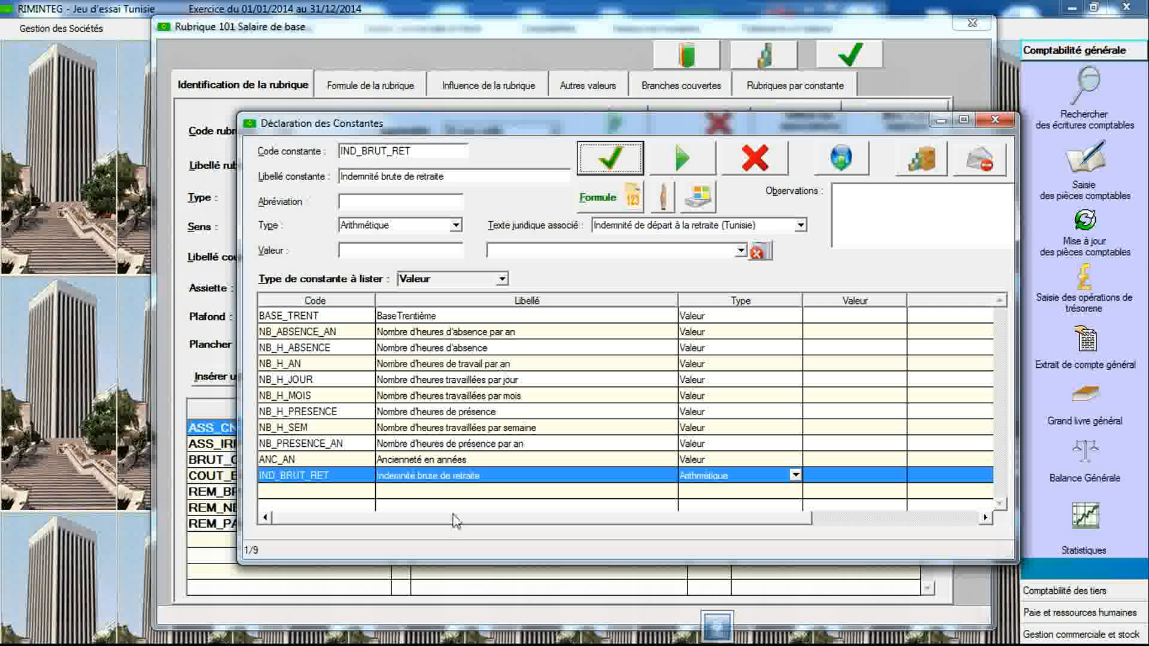
- Open the arithmetic formula of IND_BRUT_RET and multiply REM_BASE by ANC_AN
{"action": "double_click", "coordinate": [494, 479]}
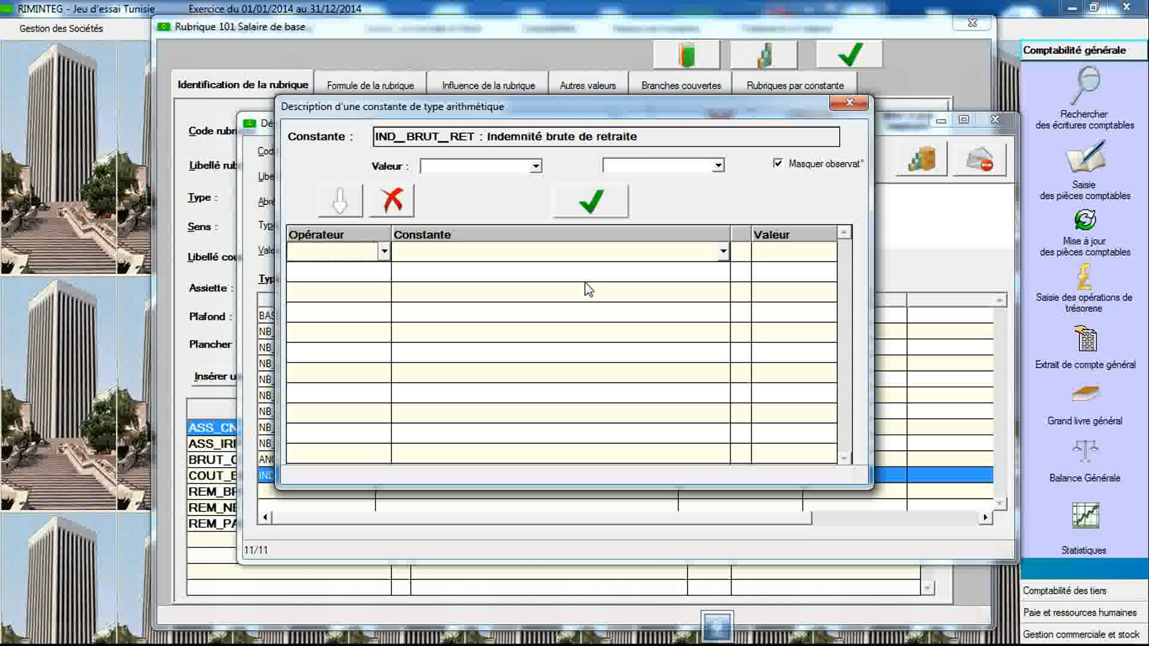
{"action": "left_click", "coordinate": [722, 252]}
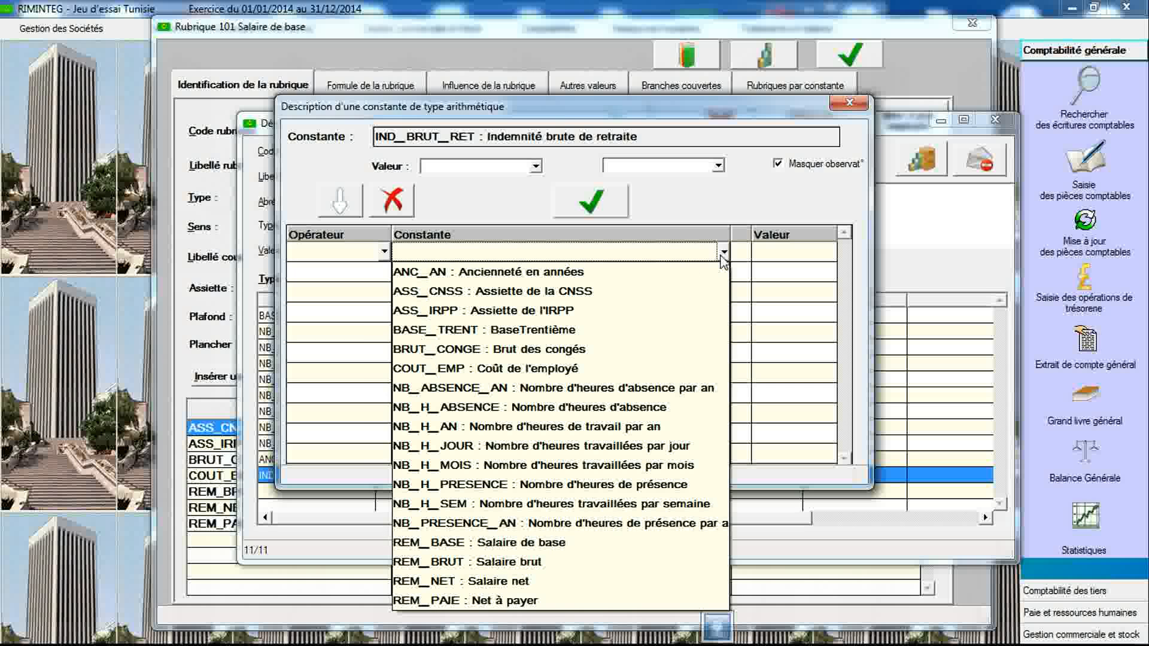
{"action": "left_click", "coordinate": [723, 252]}
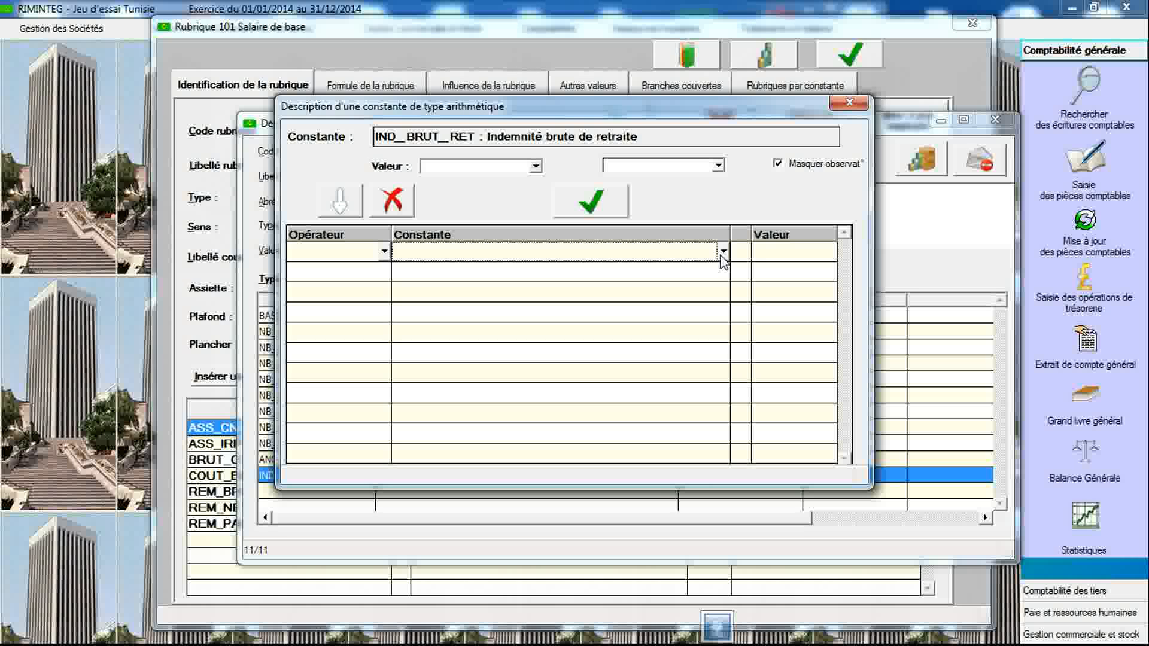
{"action": "left_click", "coordinate": [723, 252]}
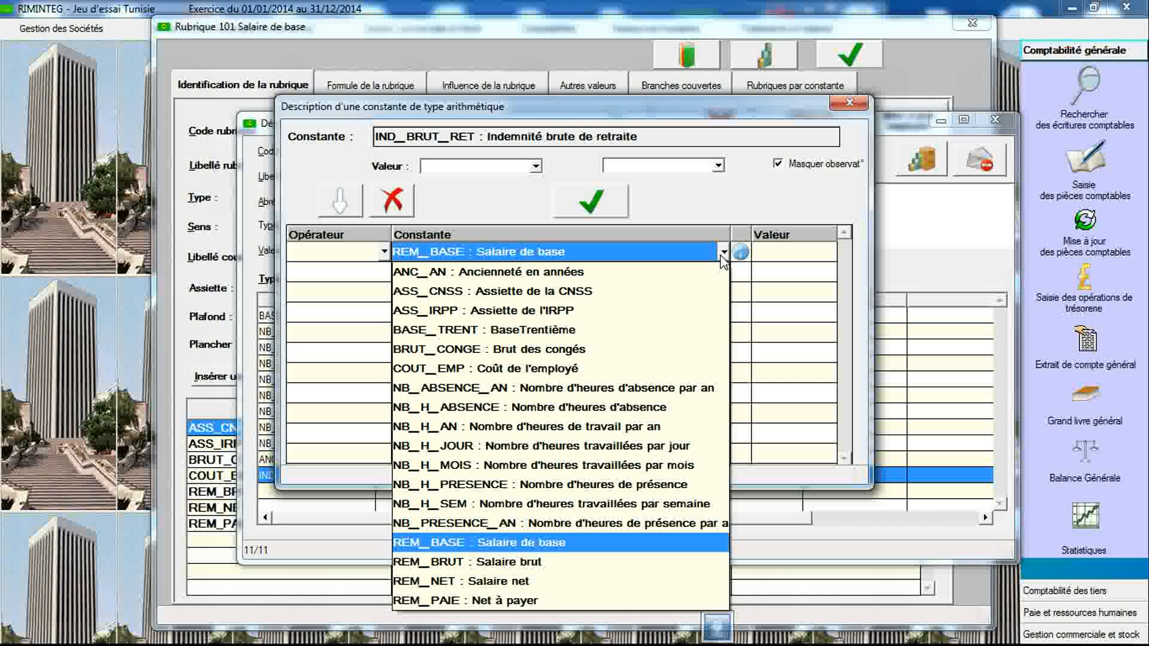
{"action": "left_click", "coordinate": [645, 542]}
{"action": "left_click", "coordinate": [359, 272]}
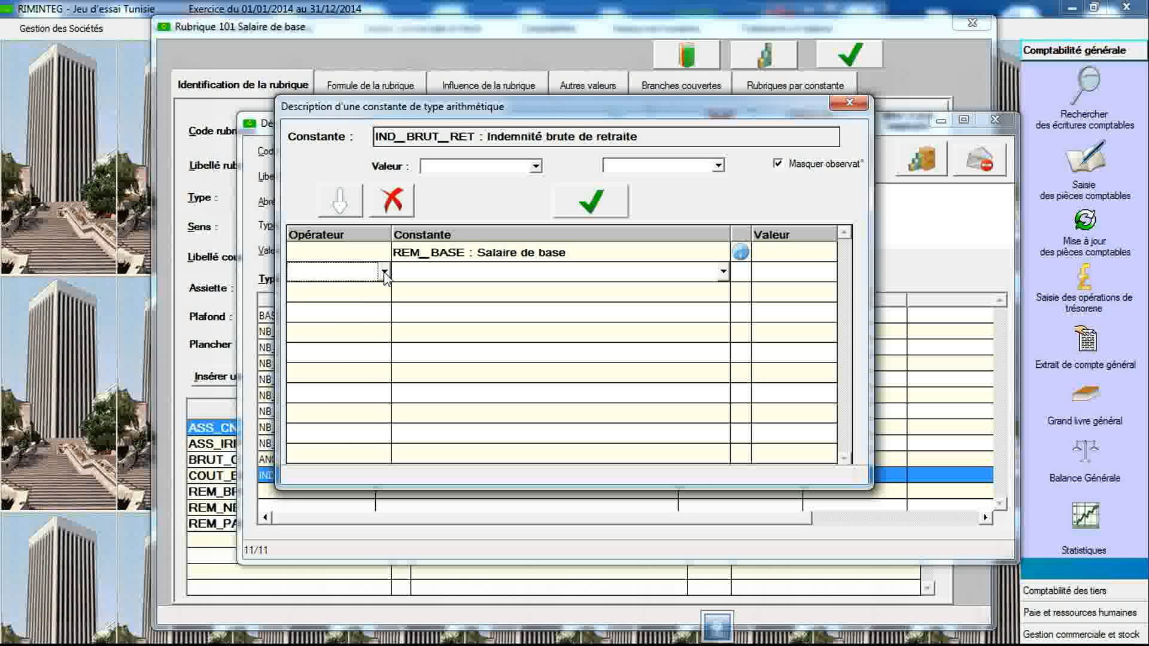
{"action": "left_click", "coordinate": [385, 273]}
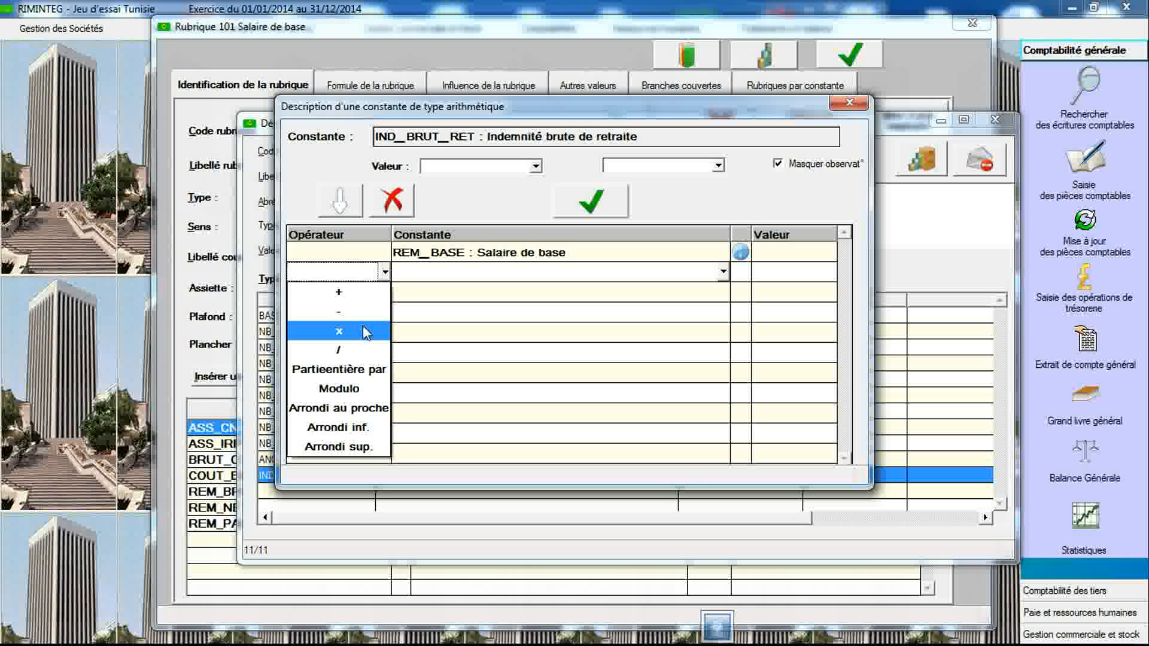
{"action": "left_click", "coordinate": [363, 329]}
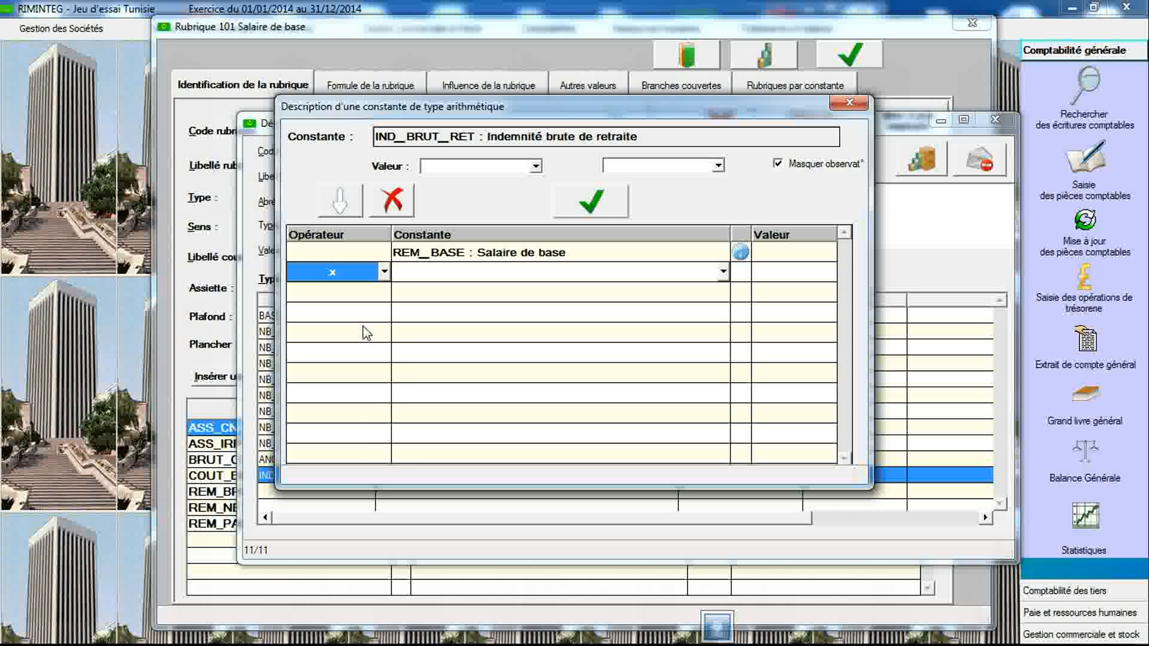
{"action": "left_click", "coordinate": [479, 278]}
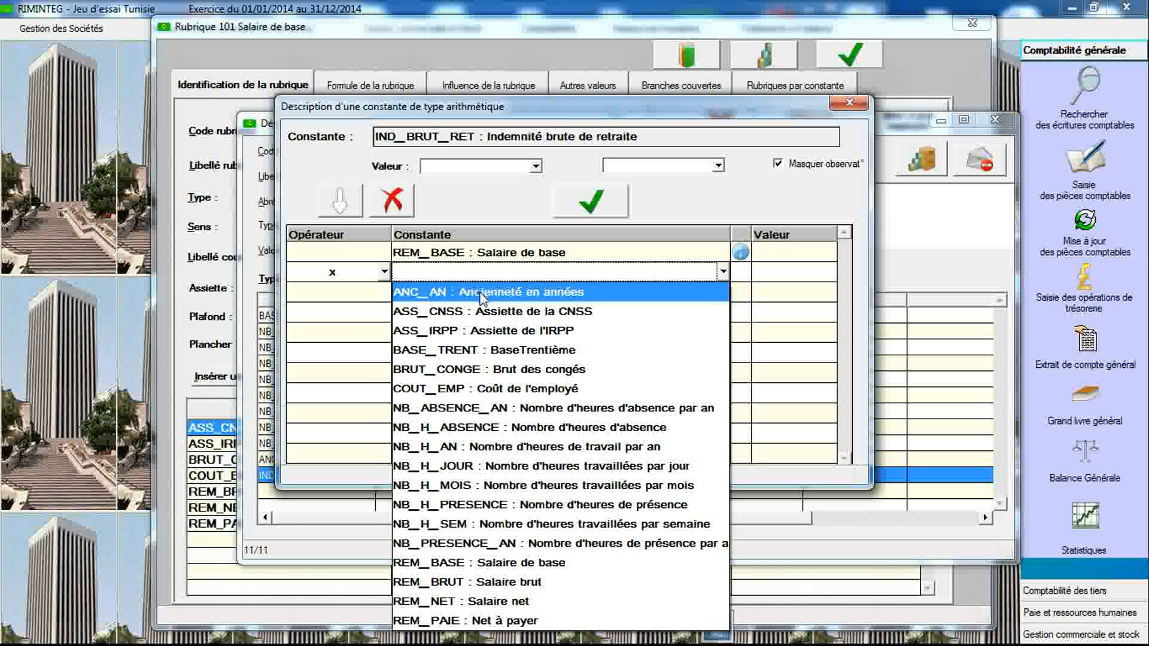
{"action": "left_click", "coordinate": [480, 294]}
- Divide the formula by 7, save the IND_BRUT_RET formula and close the formula window
{"action": "left_click", "coordinate": [377, 293]}
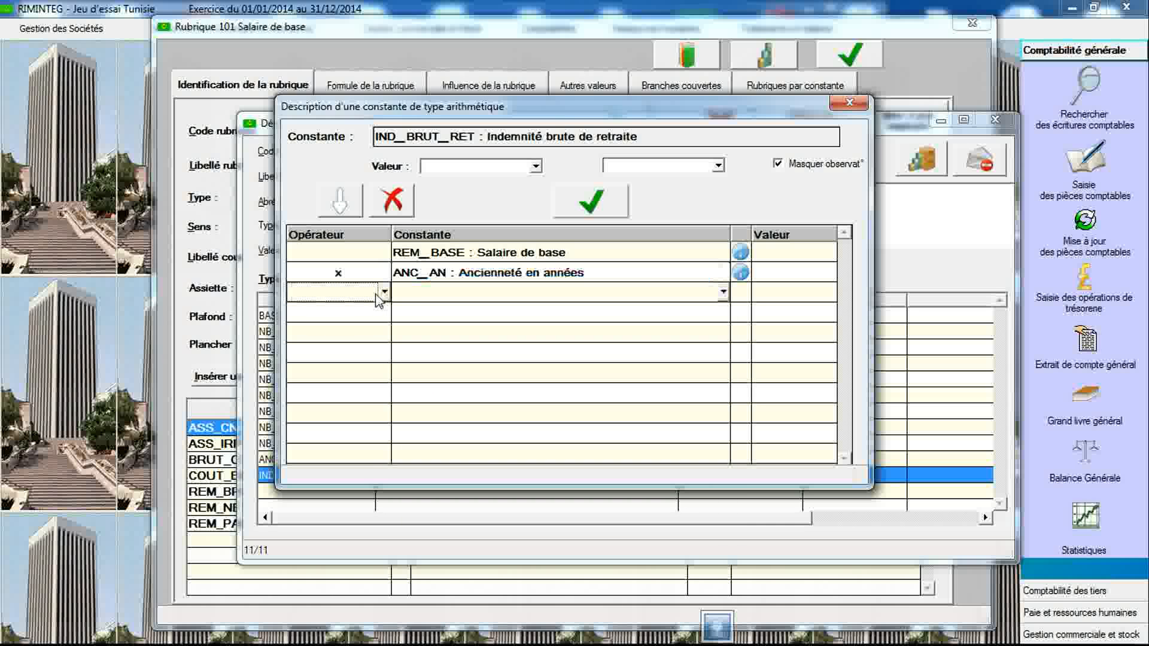
{"action": "left_click", "coordinate": [378, 293]}
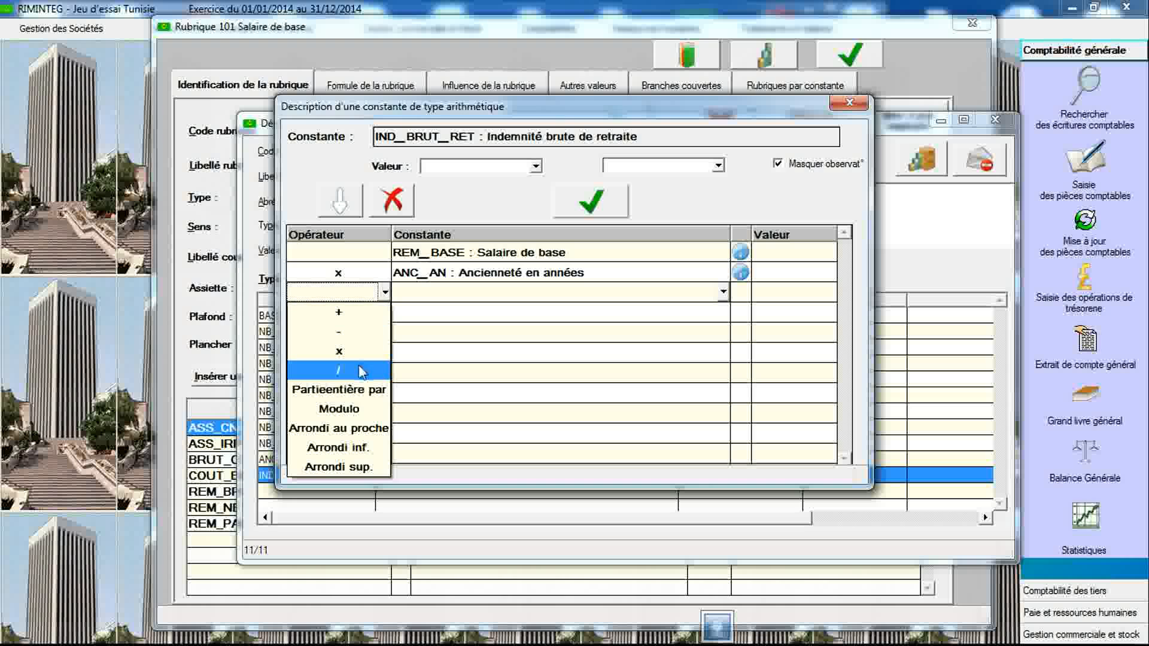
{"action": "left_click", "coordinate": [361, 371]}
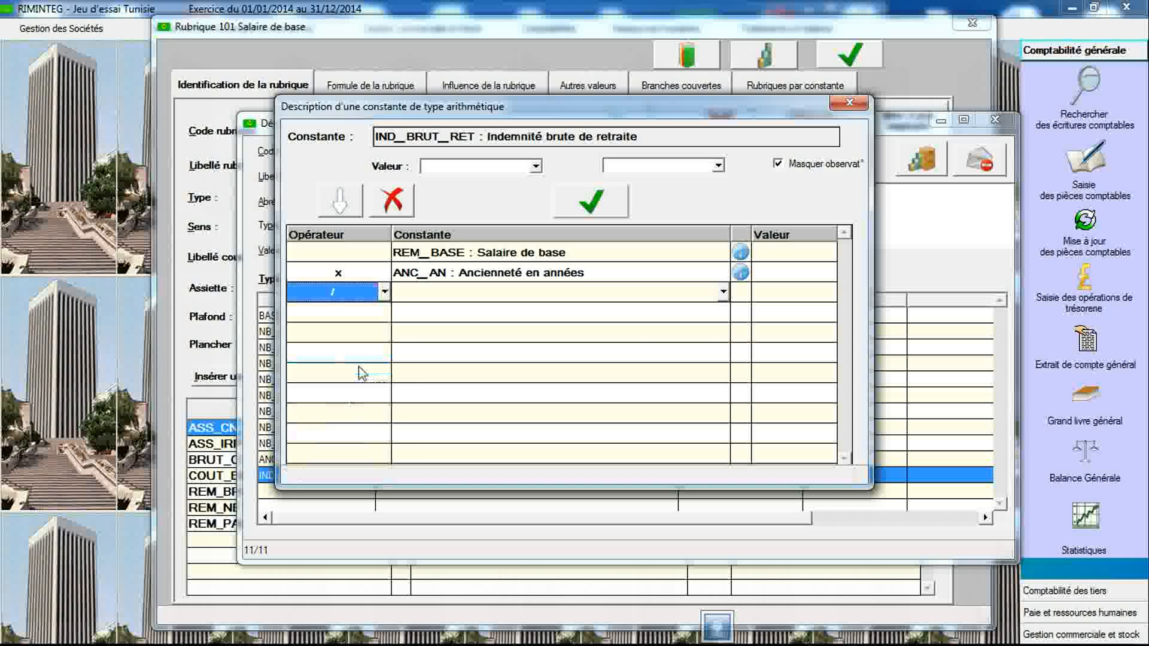
{"action": "left_click", "coordinate": [780, 294]}
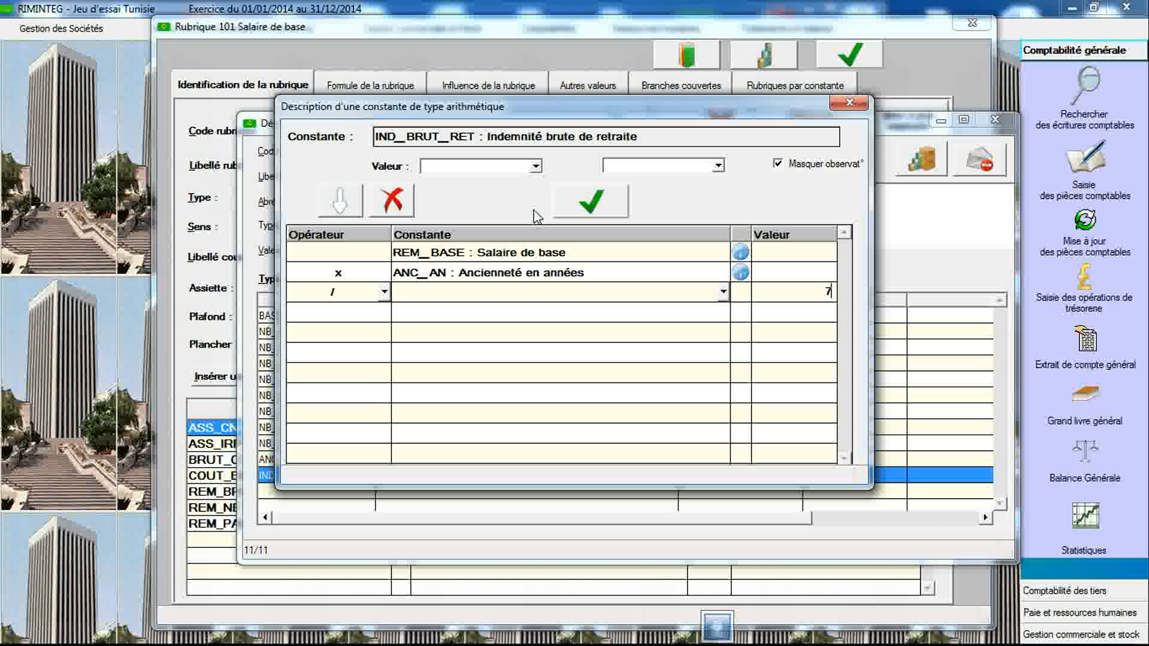
{"action": "left_click", "coordinate": [591, 203]}
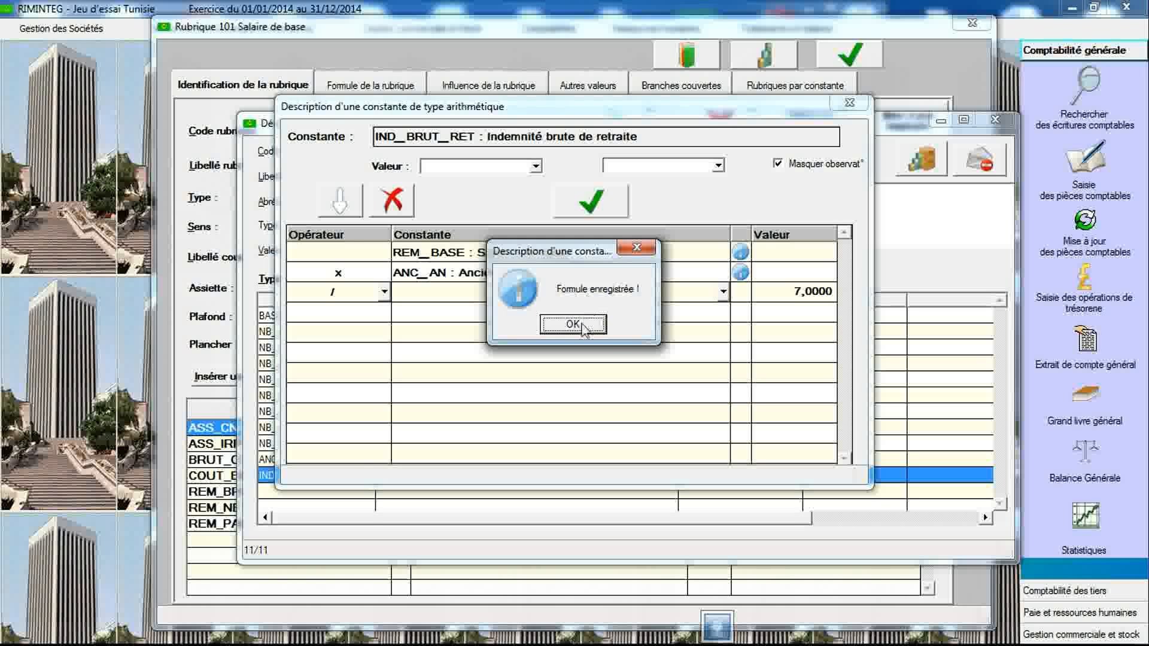
{"action": "left_click", "coordinate": [583, 327]}
{"action": "left_click", "coordinate": [847, 103]}
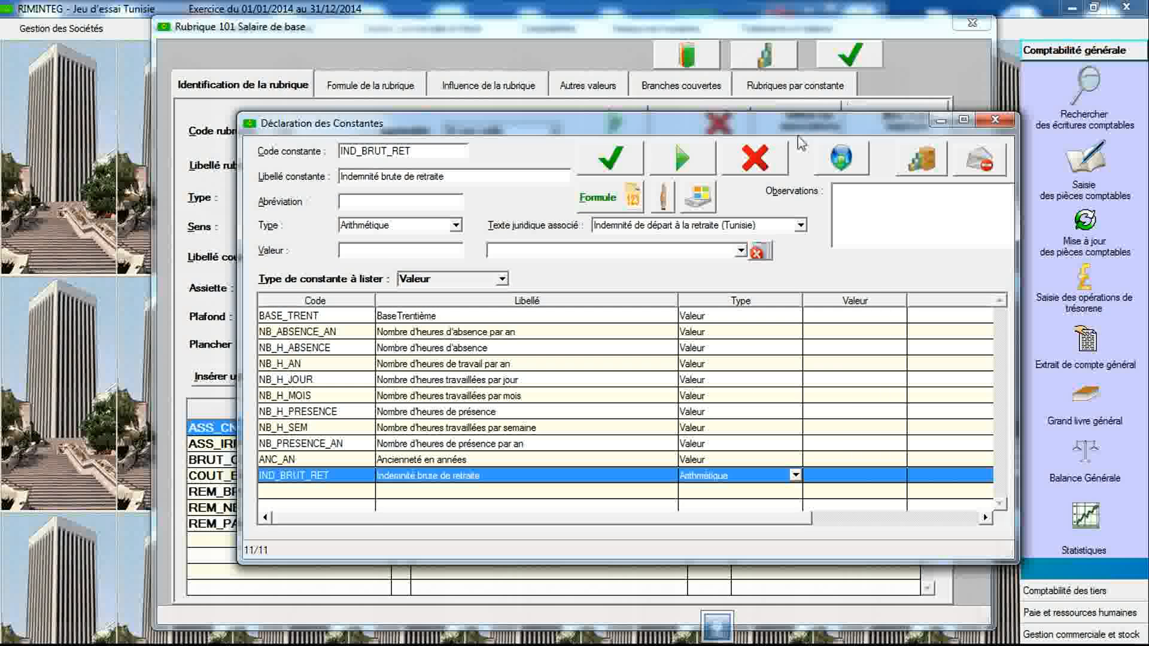
- Reselect the Indemnité de départ à la retraite (Tunisie) legal text and read its observations for IND_BRUT_RET
{"action": "left_click", "coordinate": [639, 232]}
{"action": "left_click", "coordinate": [640, 247]}
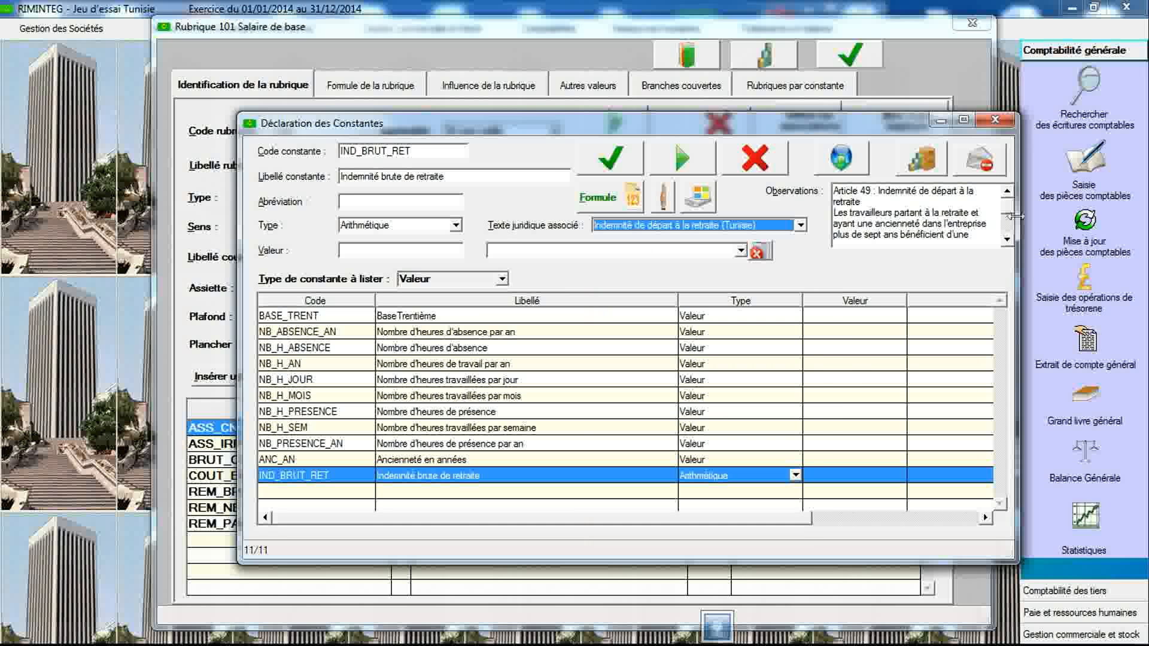
{"action": "left_click", "coordinate": [1007, 239]}
{"action": "left_click", "coordinate": [1006, 240]}
{"action": "left_click", "coordinate": [1006, 239]}
{"action": "left_click", "coordinate": [1007, 239]}
{"action": "left_click", "coordinate": [1007, 239]}
{"action": "left_click", "coordinate": [1007, 240]}
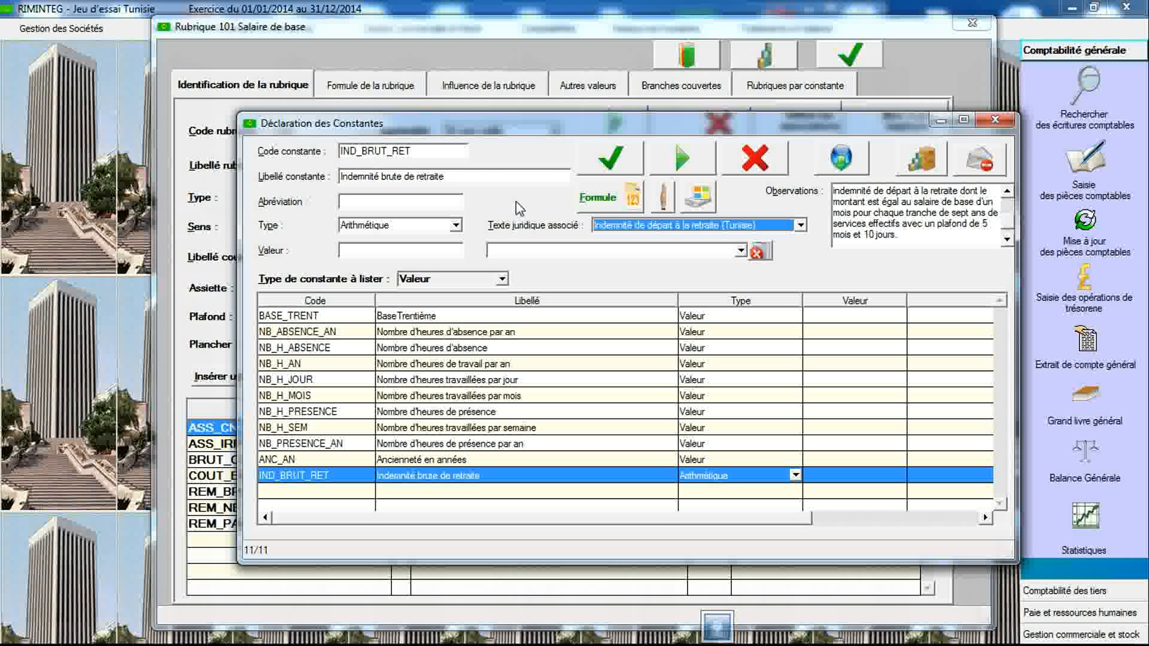
- Declare a new constant IND_PLAF_RET labelled Plafond de l'indemnité de retraite with type Arithmétique
{"action": "left_click", "coordinate": [458, 154]}
{"action": "key", "text": "BackSpace"}
{"action": "type", "text": "IND_PLAF"}
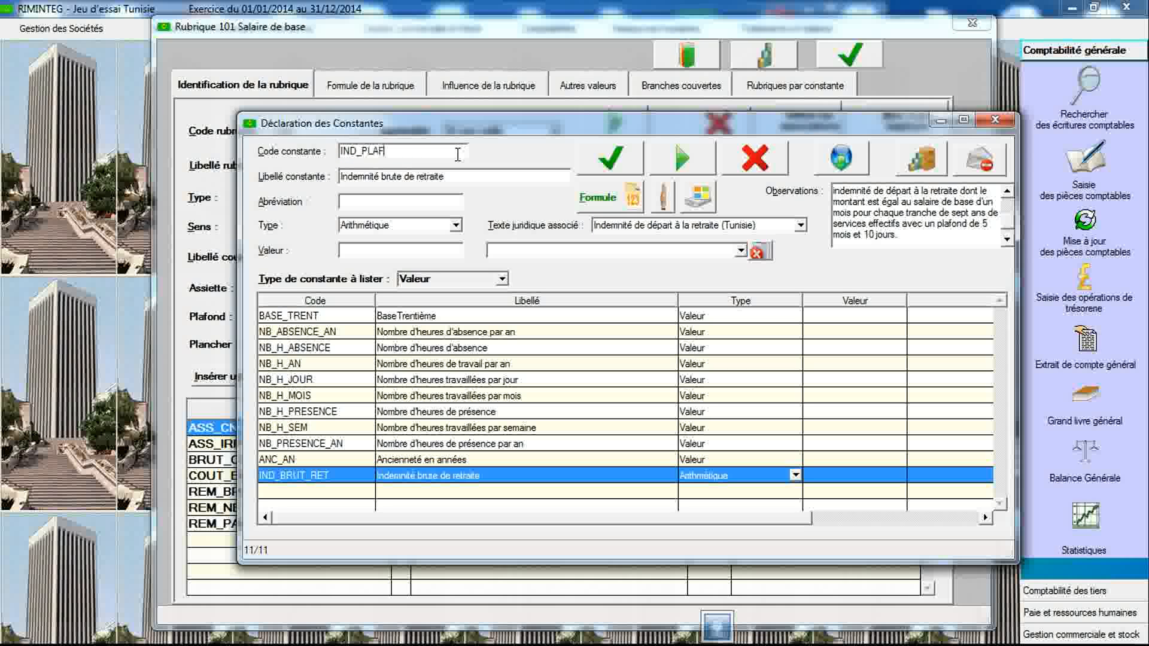
{"action": "type", "text": "_RET"}
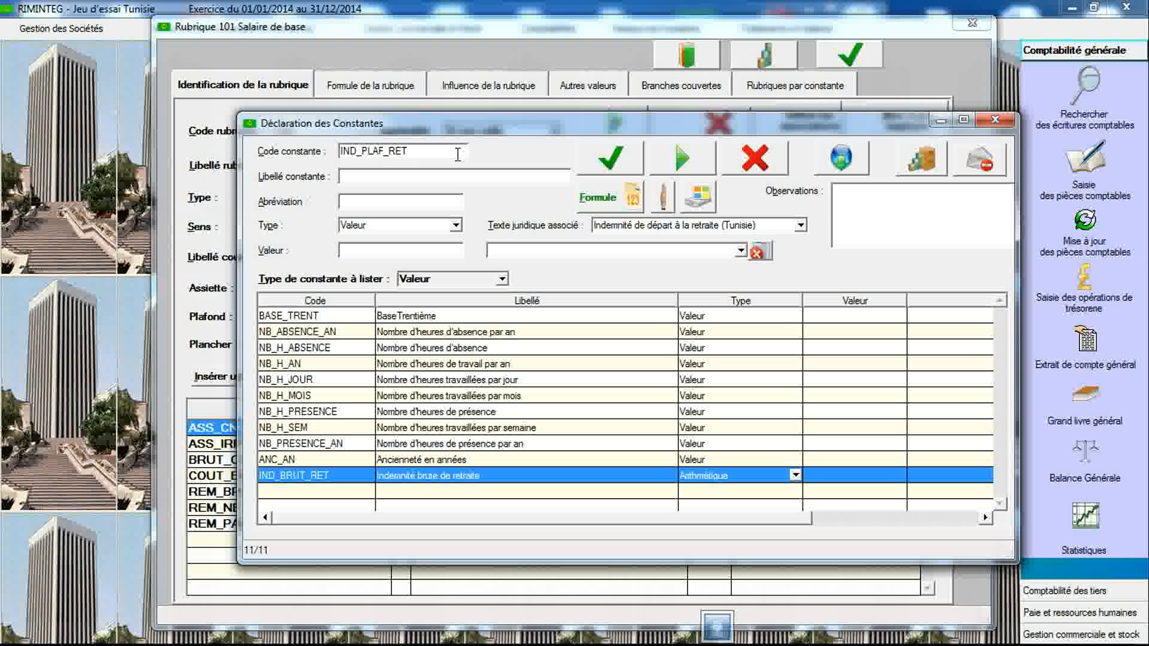
{"action": "type", "text": "Plafond de l'indemnité de retraite"}
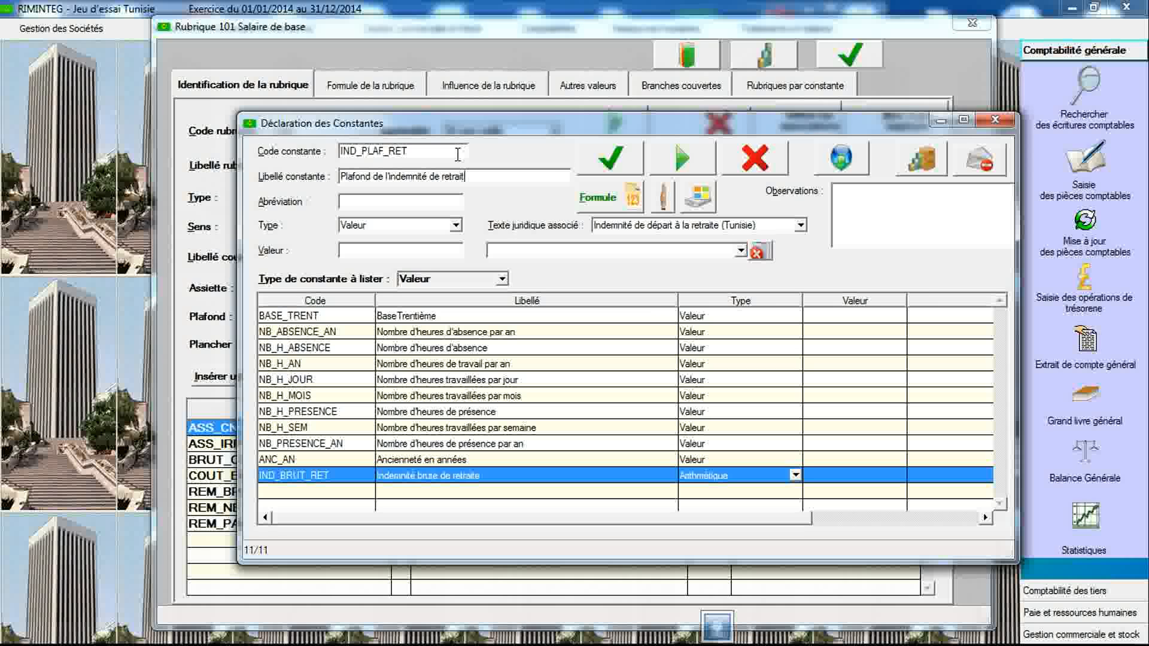
{"action": "left_click", "coordinate": [456, 226]}
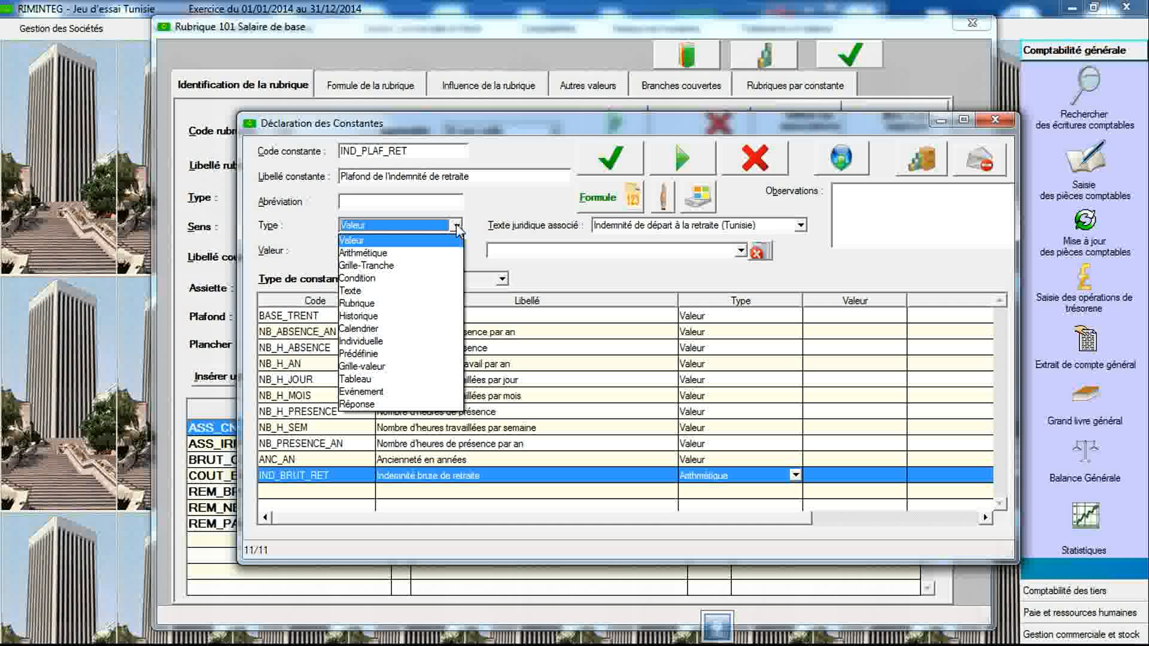
{"action": "left_click", "coordinate": [437, 255]}
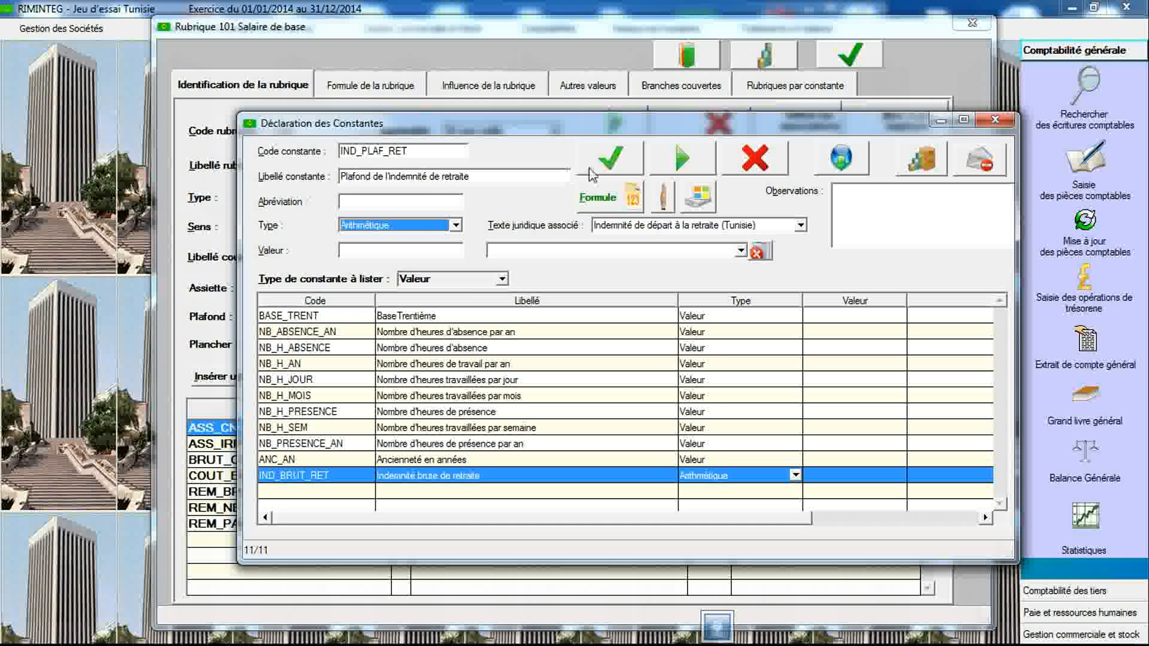
- Define IND_PLAF_RET's formula as REM_BASE multiplied by 5,33, save it and close the formula window
{"action": "left_click", "coordinate": [613, 159]}
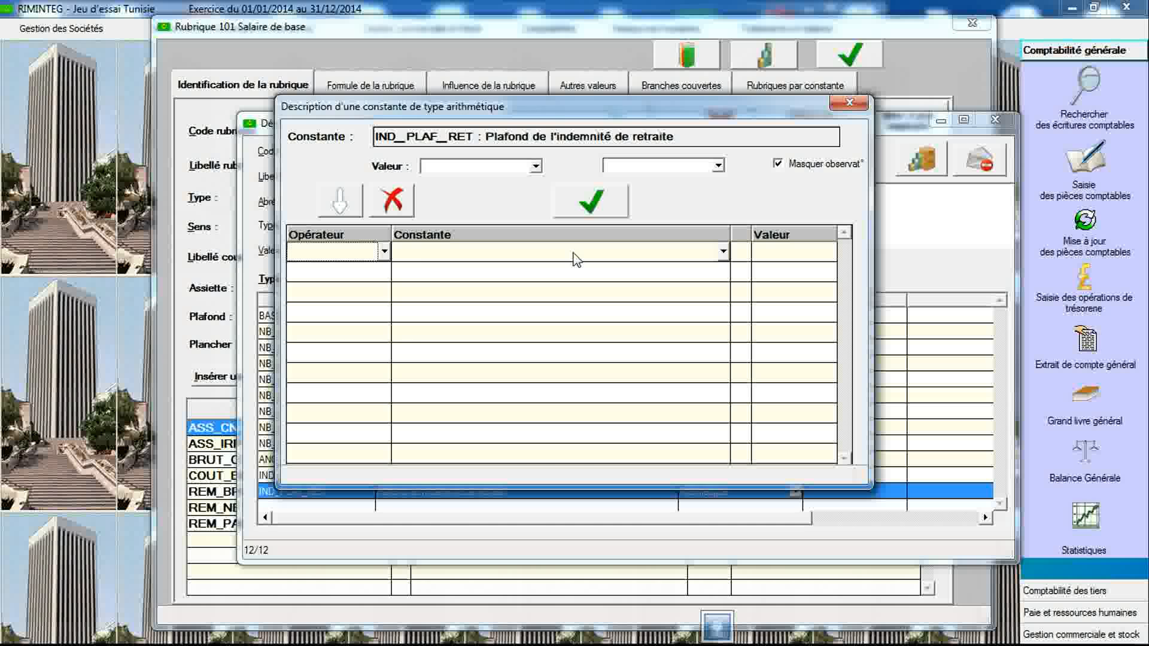
{"action": "left_click", "coordinate": [576, 259]}
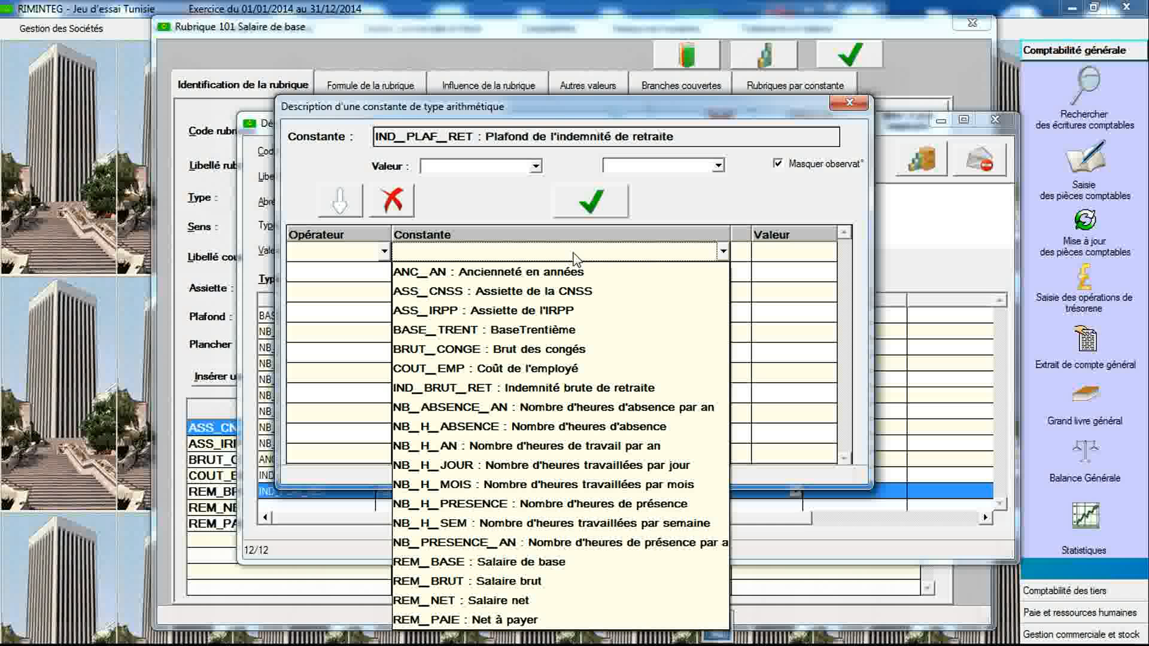
{"action": "key", "text": "r"}
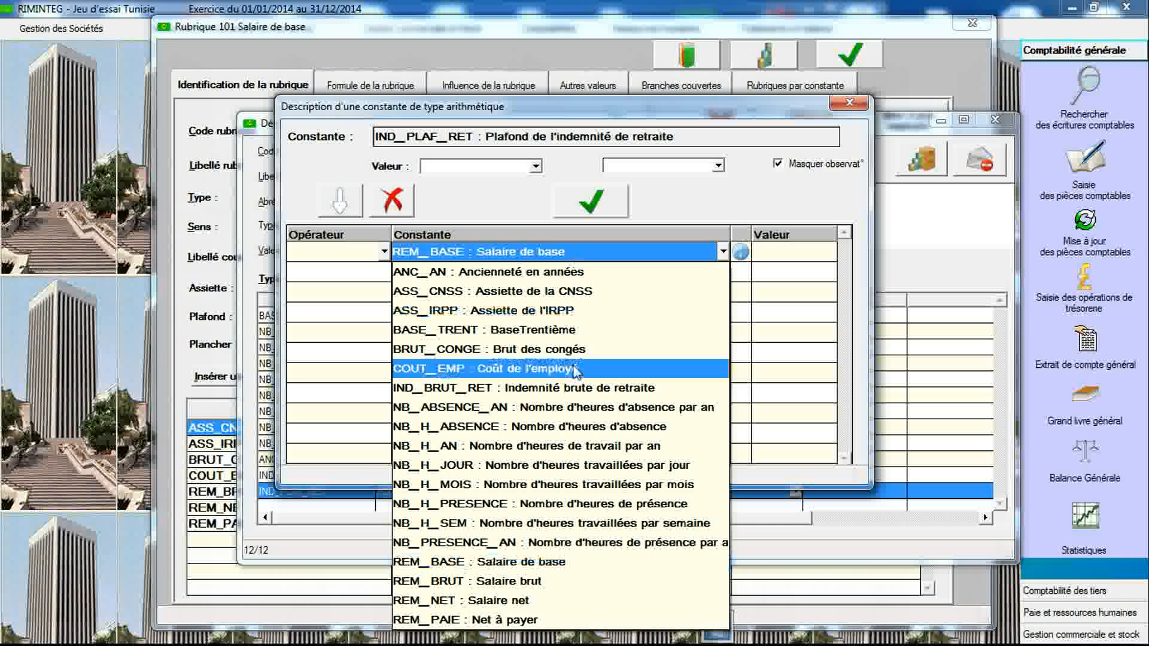
{"action": "left_click", "coordinate": [563, 561]}
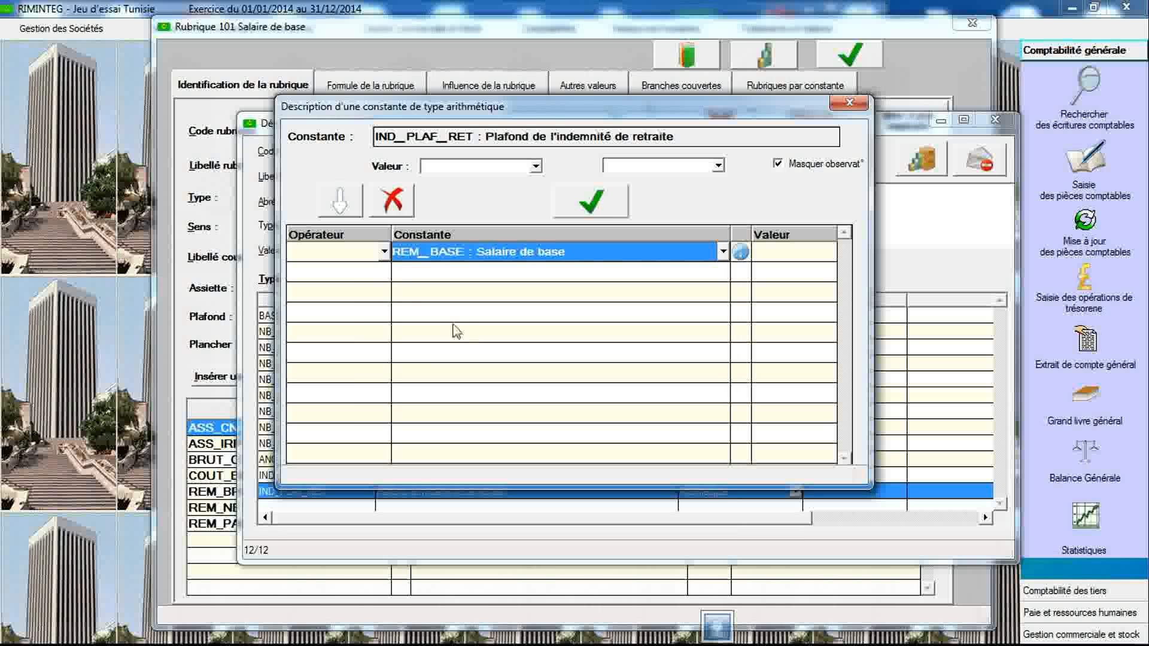
{"action": "left_click", "coordinate": [386, 275]}
{"action": "left_click", "coordinate": [384, 273]}
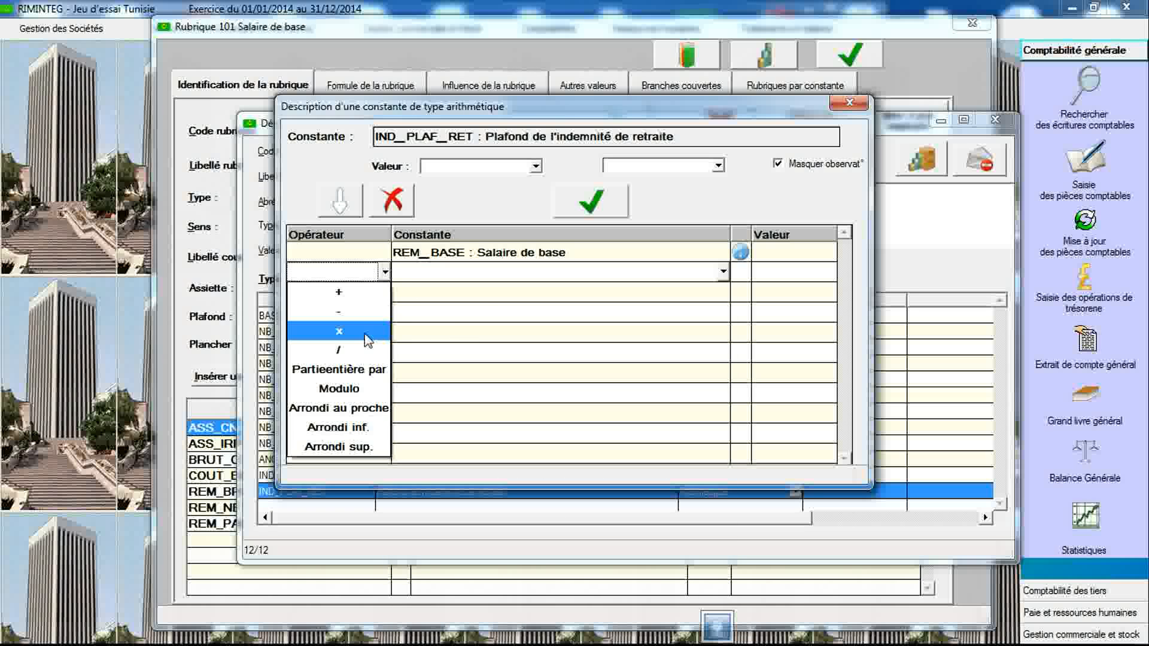
{"action": "left_click", "coordinate": [368, 340]}
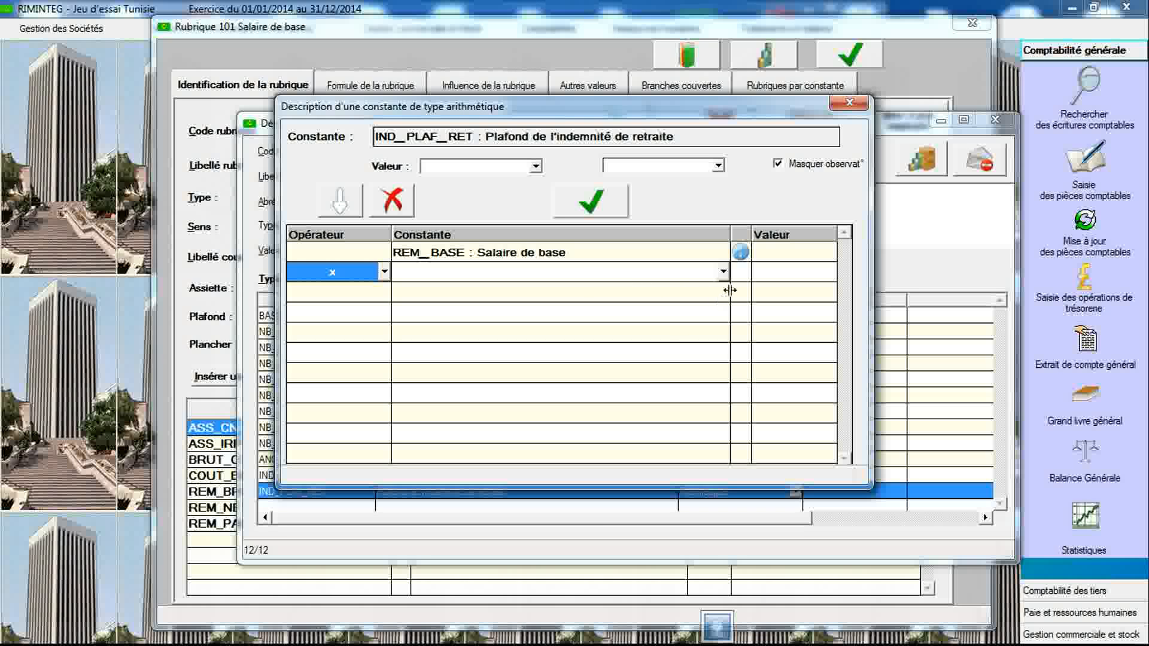
{"action": "left_click", "coordinate": [764, 275]}
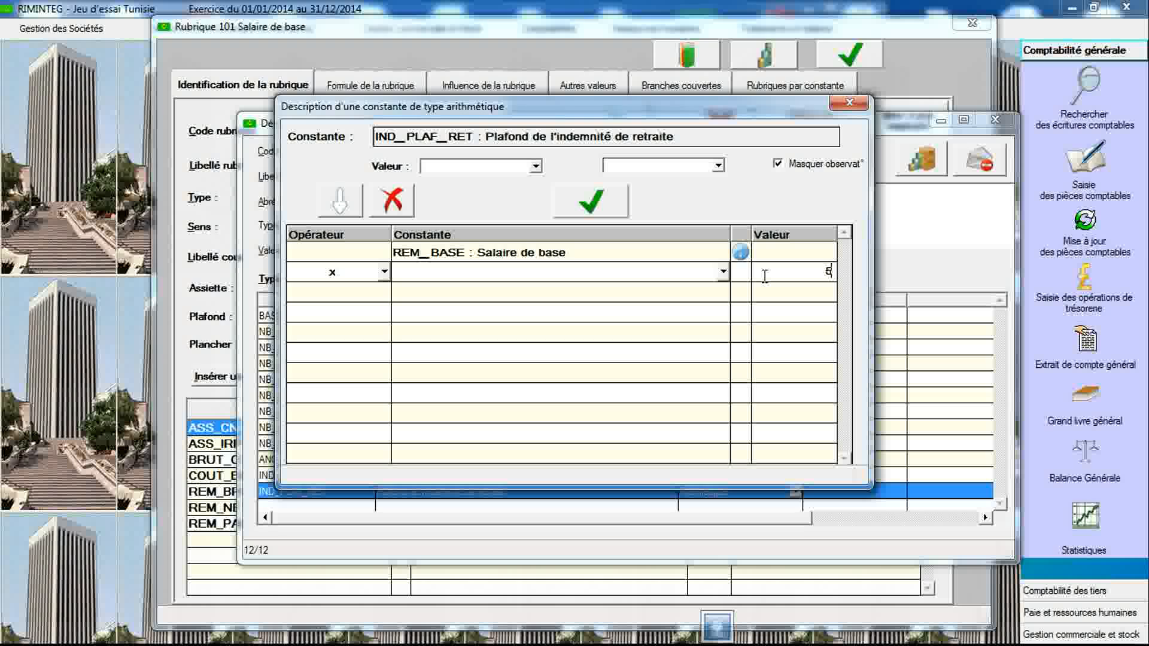
{"action": "type", "text": "5,33"}
{"action": "left_click", "coordinate": [597, 205]}
{"action": "left_click", "coordinate": [574, 323]}
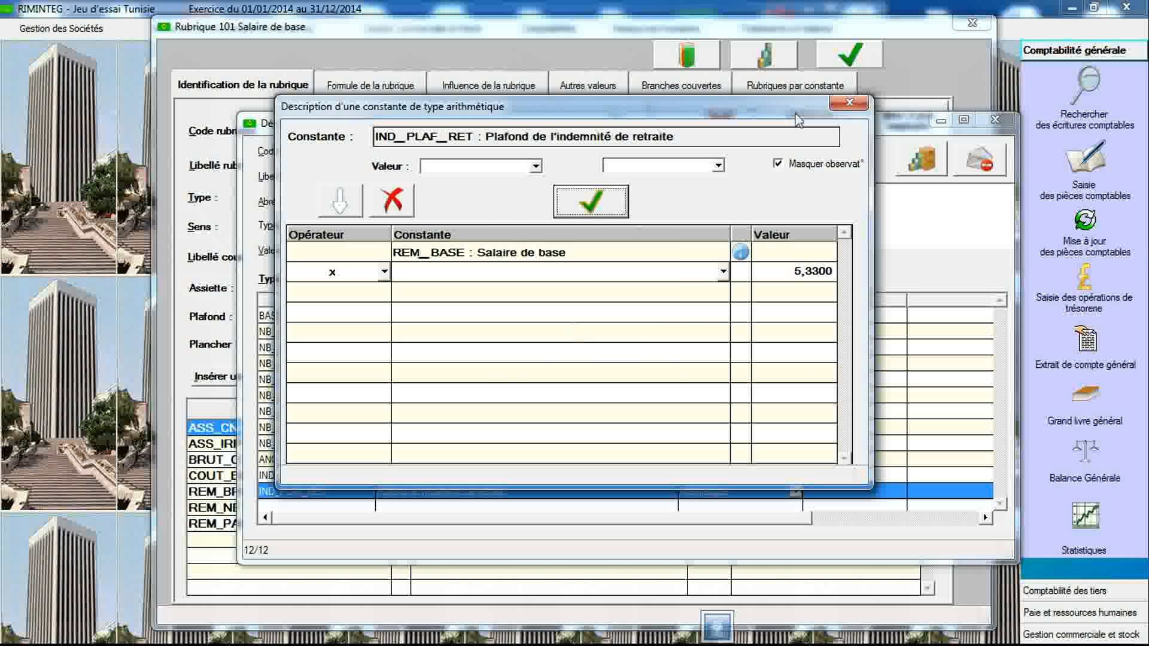
{"action": "left_click", "coordinate": [846, 105]}
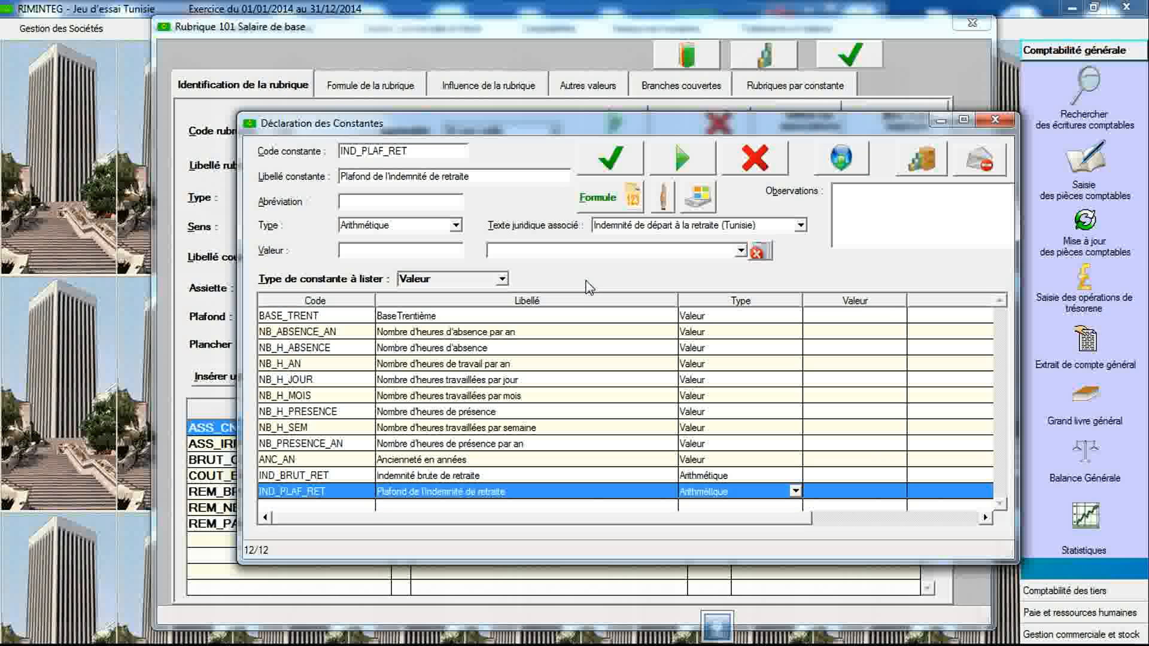
- Review the Indemnité de départ à la retraite (Tunisie) legal text observations for IND_PLAF_RET
{"action": "left_click", "coordinate": [654, 226]}
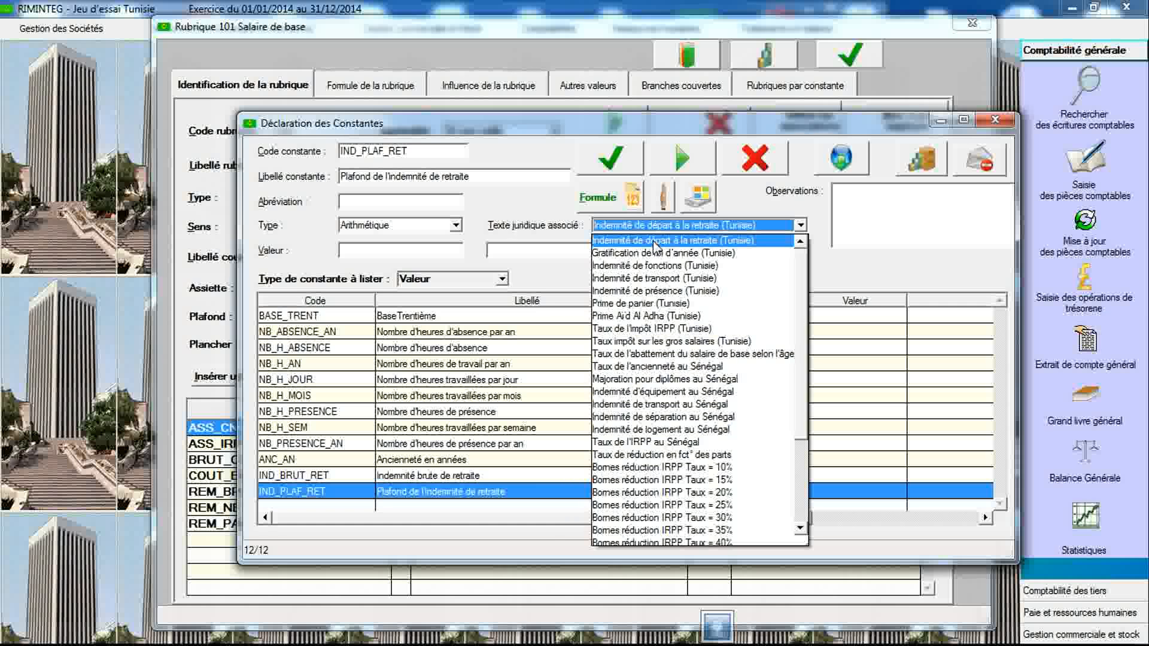
{"action": "left_click", "coordinate": [655, 242]}
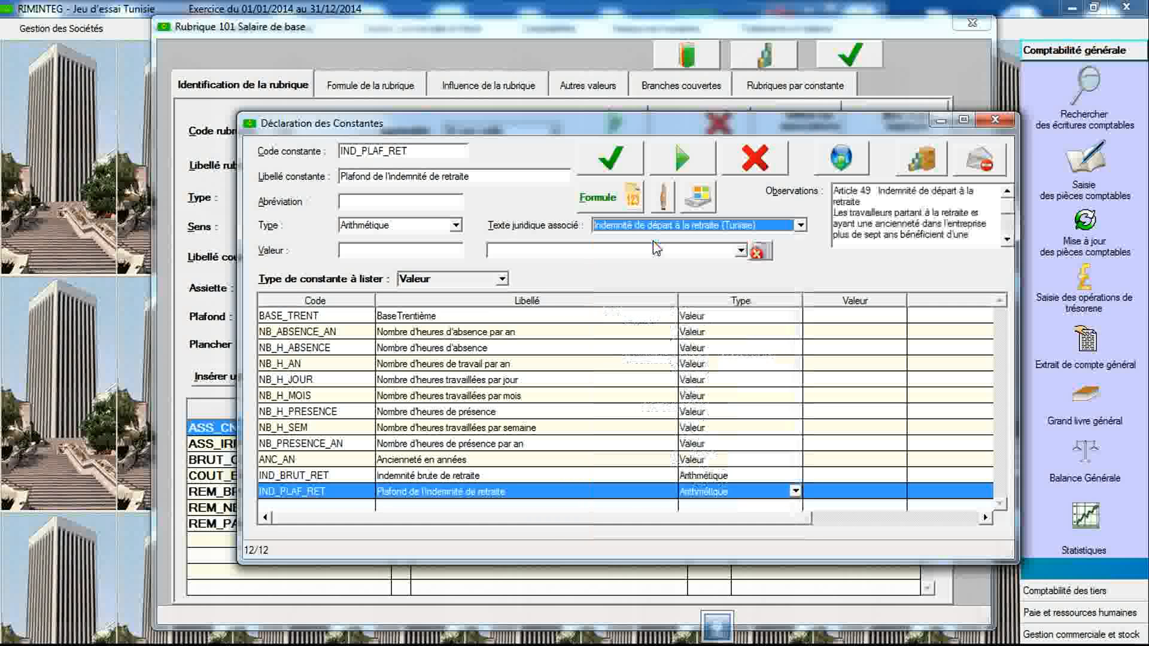
{"action": "left_click", "coordinate": [1008, 240]}
{"action": "left_click", "coordinate": [1008, 240]}
{"action": "left_click", "coordinate": [1007, 240]}
{"action": "left_click", "coordinate": [1007, 240]}
{"action": "left_click", "coordinate": [1007, 240]}
{"action": "left_click", "coordinate": [1007, 240]}
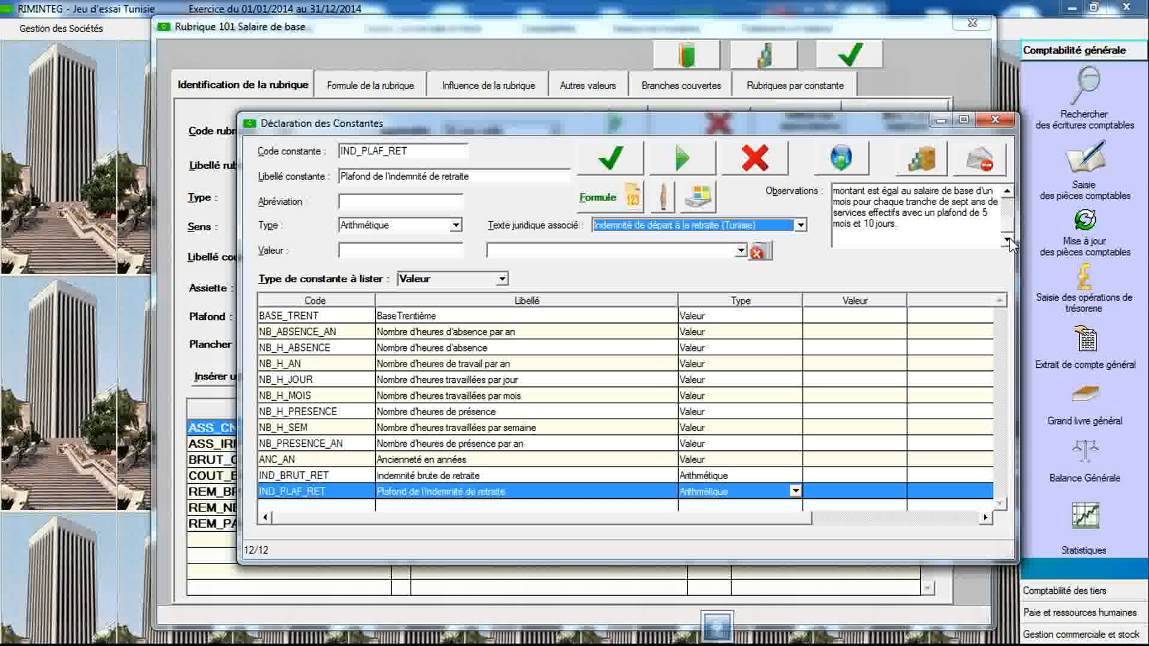
{"action": "left_click", "coordinate": [1007, 193]}
{"action": "left_click", "coordinate": [1007, 193]}
{"action": "left_click", "coordinate": [1007, 193]}
{"action": "left_click", "coordinate": [1007, 192]}
{"action": "left_click", "coordinate": [1008, 193]}
{"action": "left_click", "coordinate": [1007, 192]}
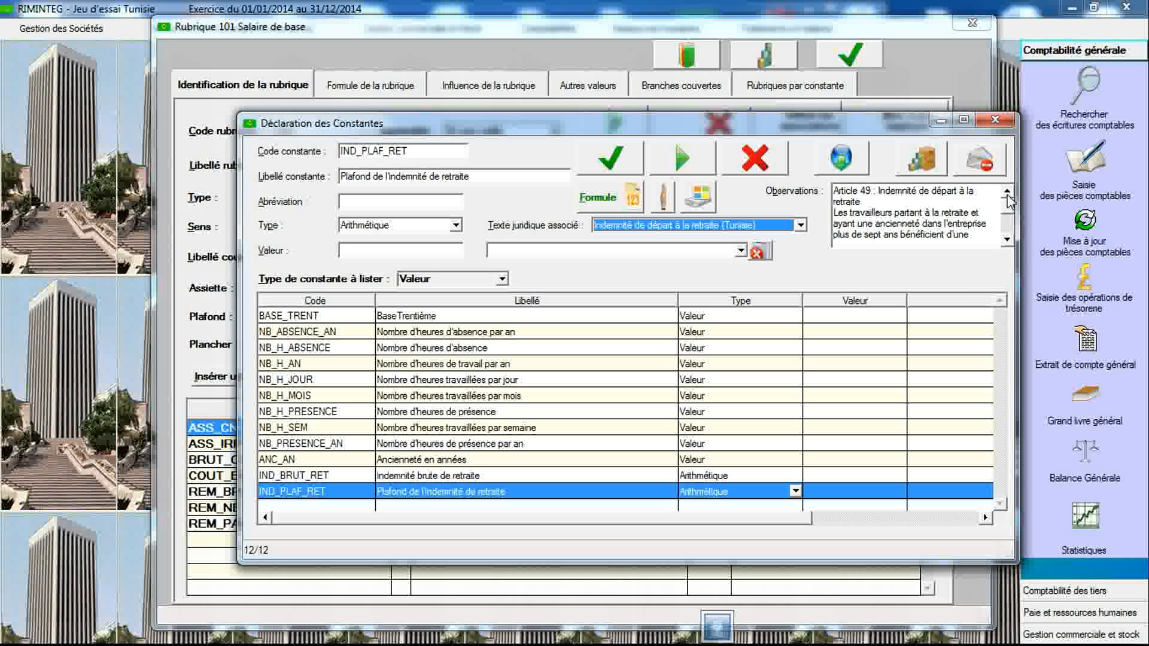
{"action": "left_click", "coordinate": [1008, 242]}
{"action": "left_click", "coordinate": [1008, 241]}
{"action": "left_click", "coordinate": [1008, 241]}
{"action": "left_click", "coordinate": [1007, 241]}
{"action": "left_click", "coordinate": [1008, 241]}
{"action": "left_click", "coordinate": [1007, 241]}
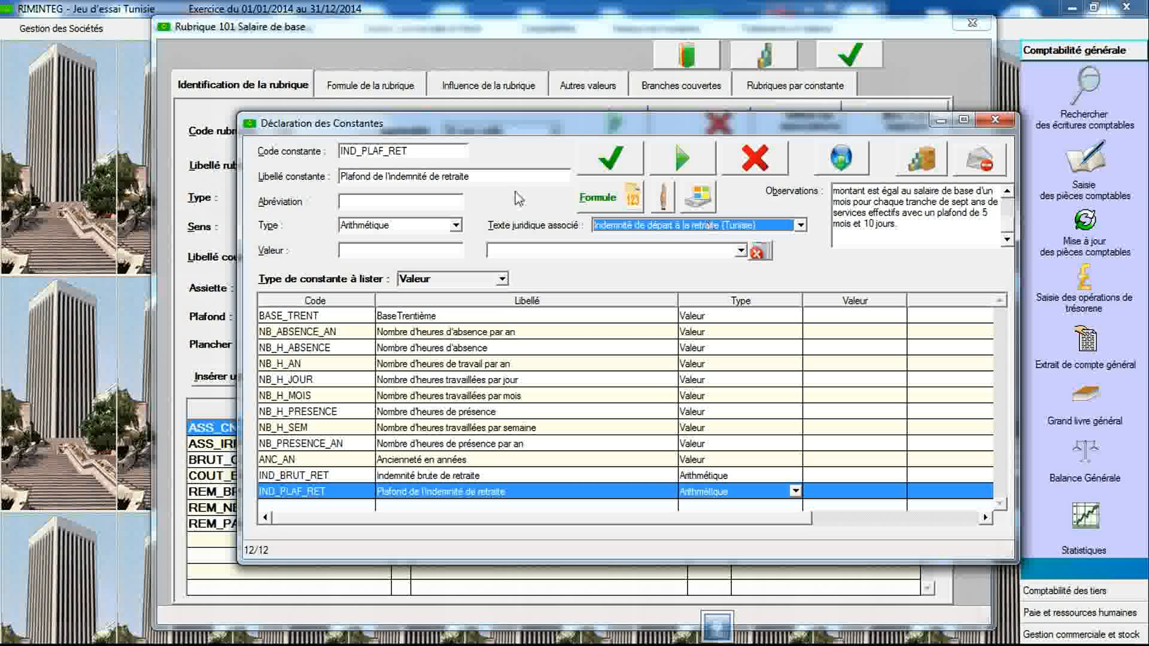
- Declare a new constant IND_RET labelled Indemnité de retraite, type Condition, linked to the Indemnité de départ à la retraite (Tunisie) legal text, and save it
{"action": "double_click", "coordinate": [413, 151]}
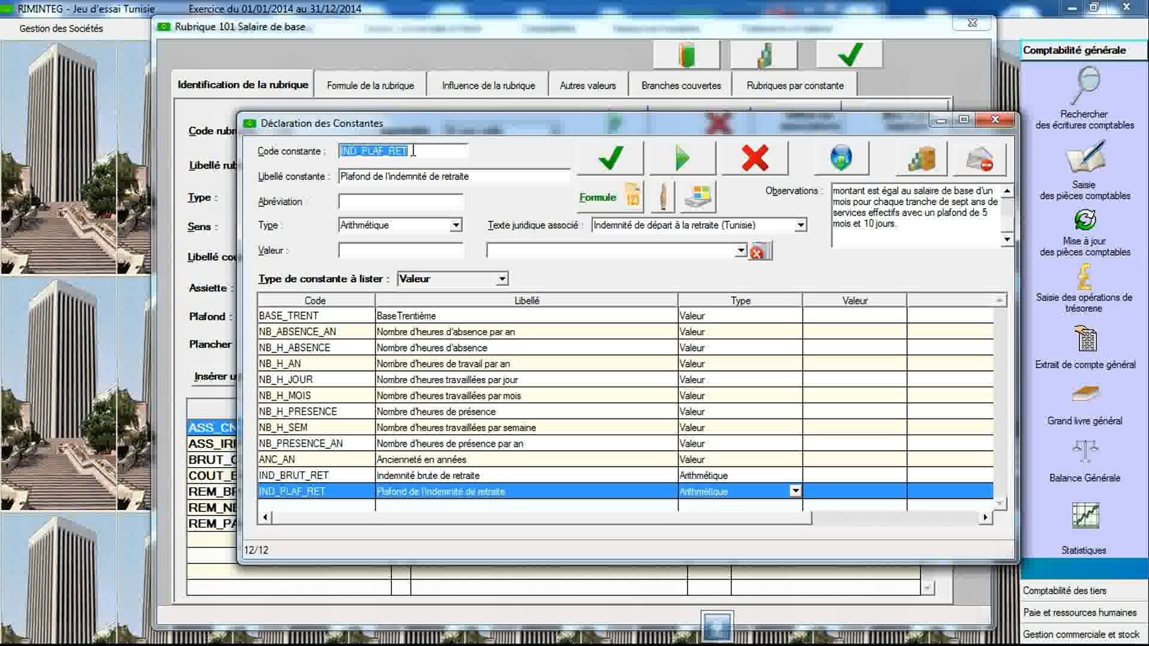
{"action": "key", "text": "Delete"}
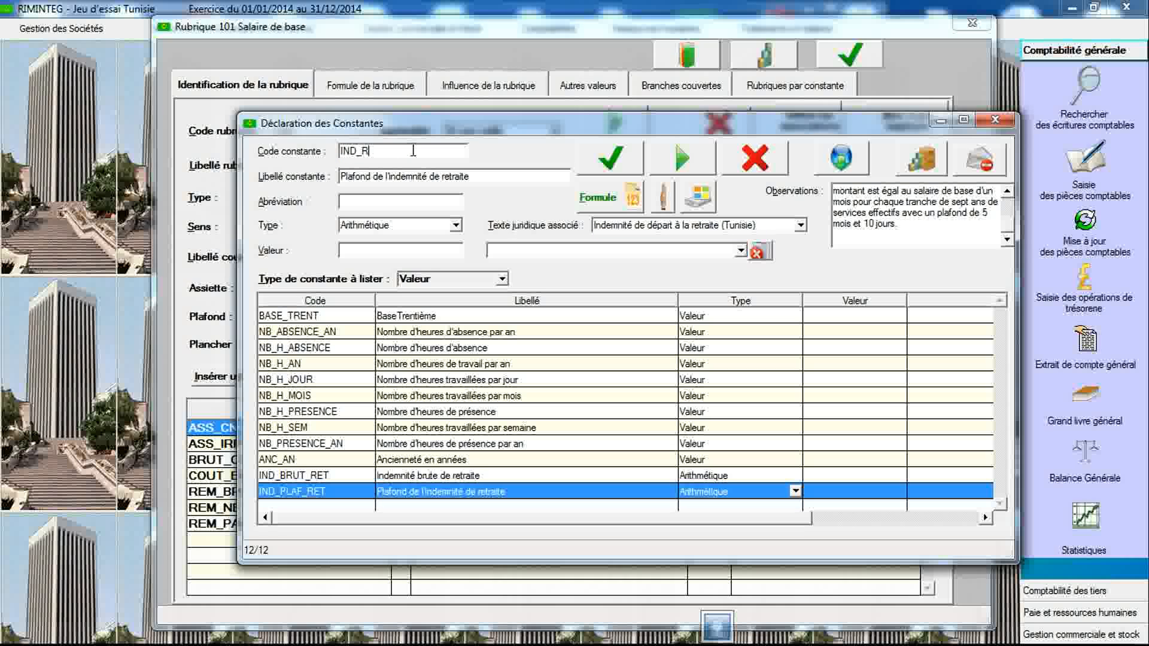
{"action": "type", "text": "IND_RET"}
{"action": "key", "text": "Tab"}
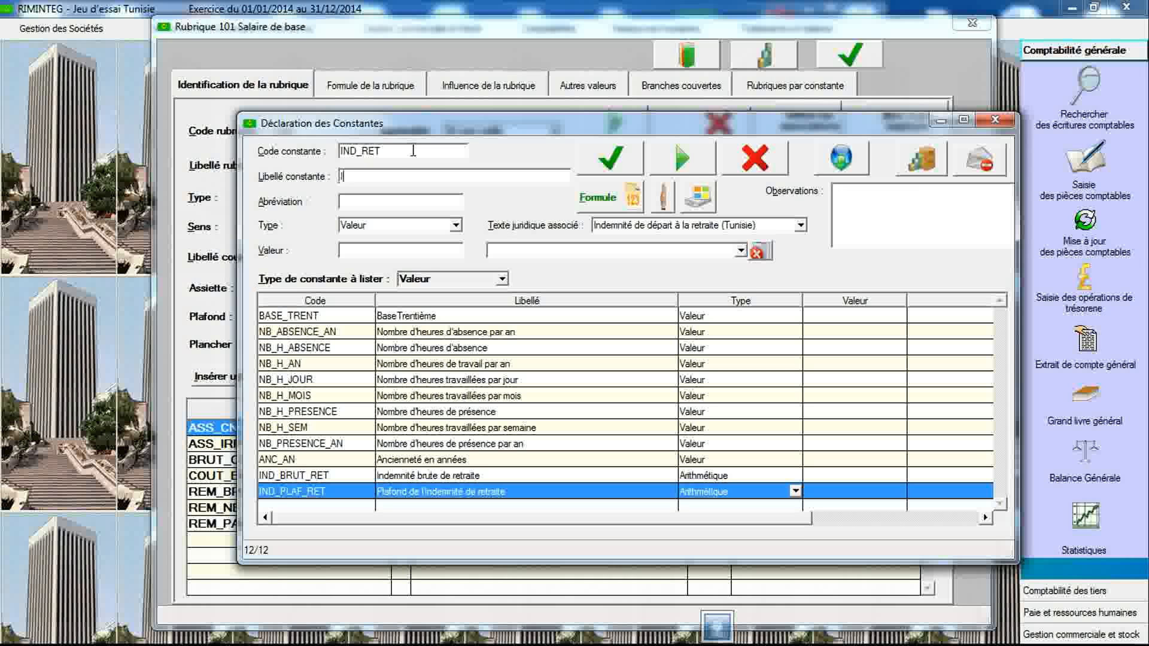
{"action": "type", "text": "Indemnité de re"}
{"action": "left_click", "coordinate": [456, 225]}
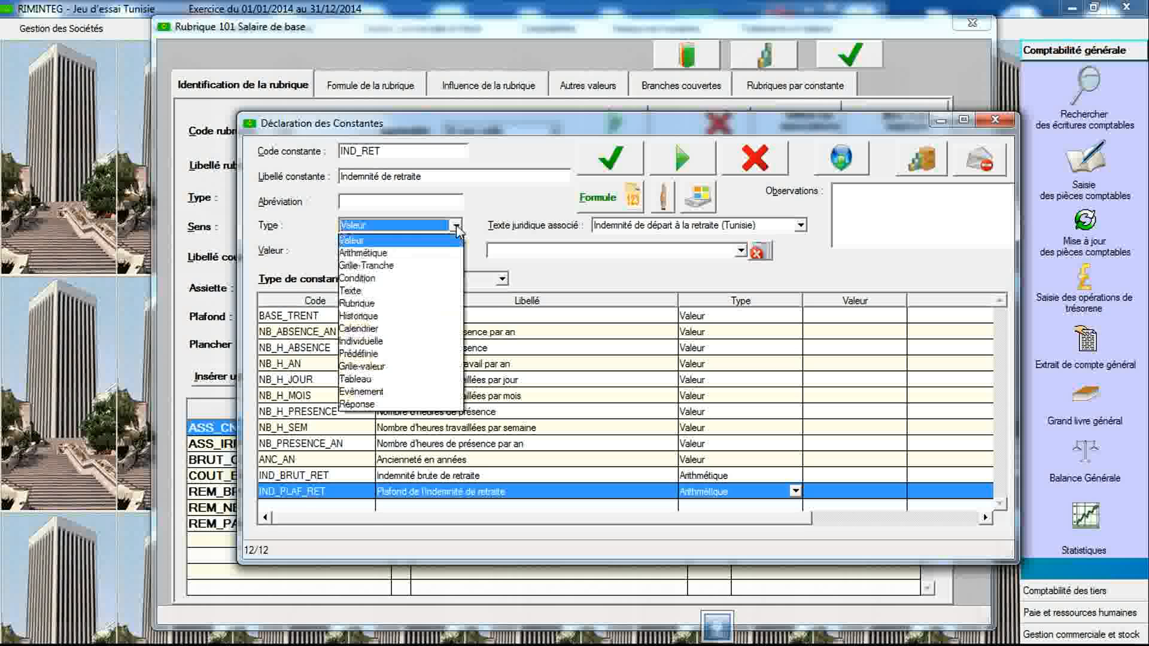
{"action": "left_click", "coordinate": [422, 278]}
{"action": "left_click", "coordinate": [682, 225]}
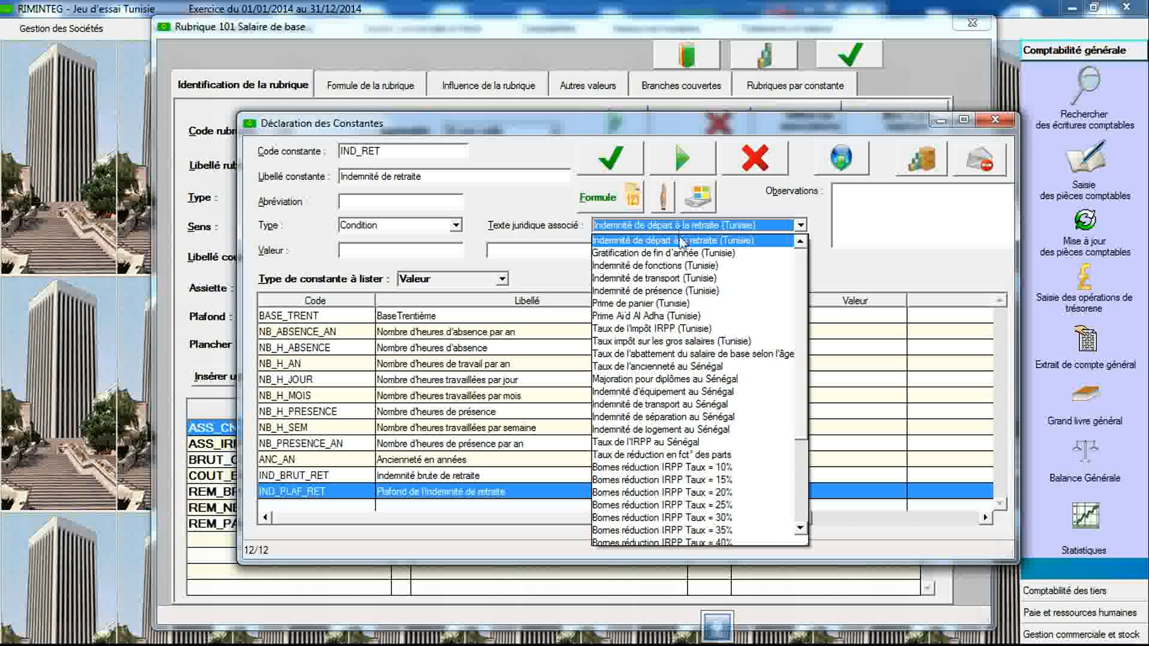
{"action": "left_click", "coordinate": [680, 241]}
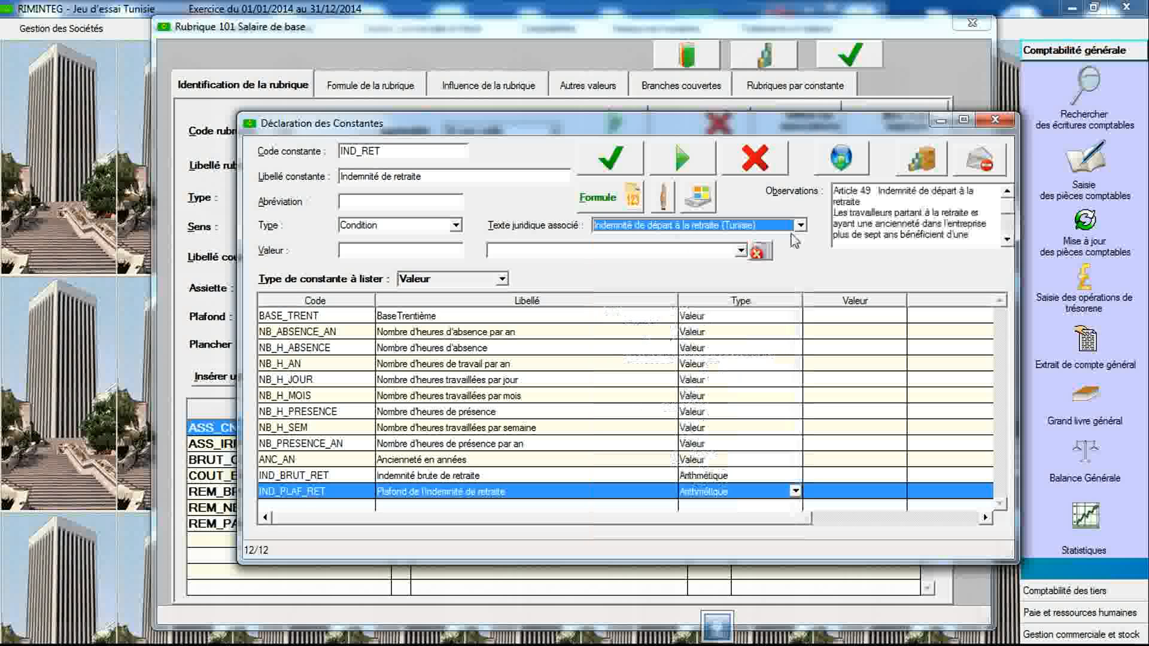
{"action": "left_click", "coordinate": [613, 169]}
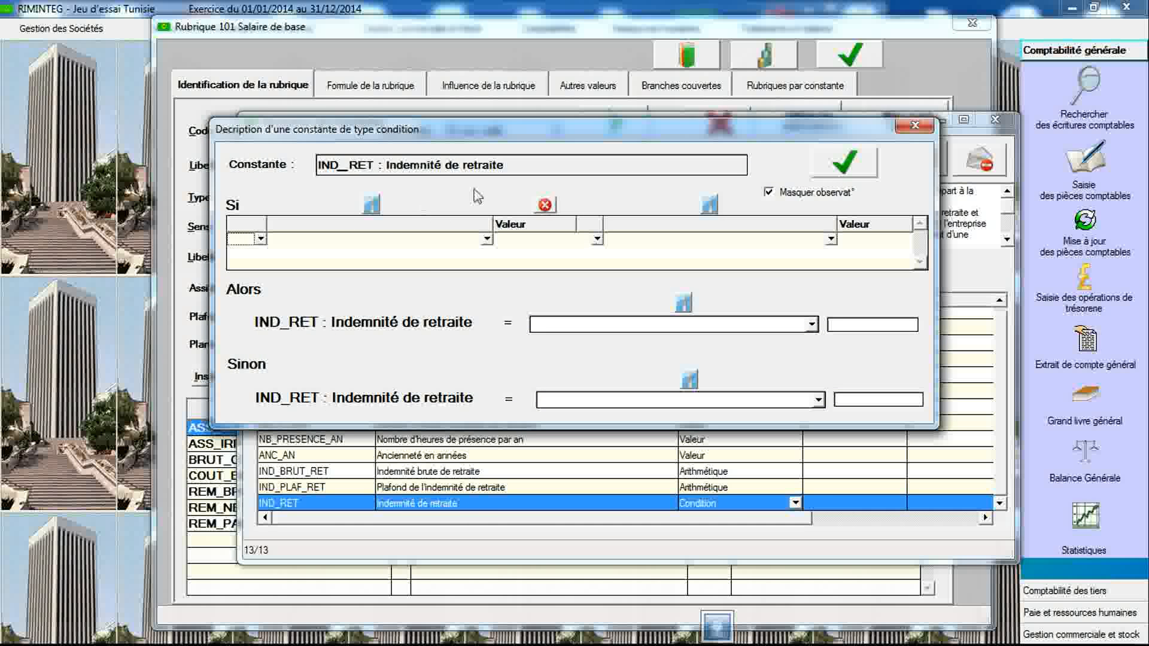
- Define IND_RET's condition as IND_BRUT_RET less than IND_PLAF_RET
{"action": "left_click", "coordinate": [487, 239]}
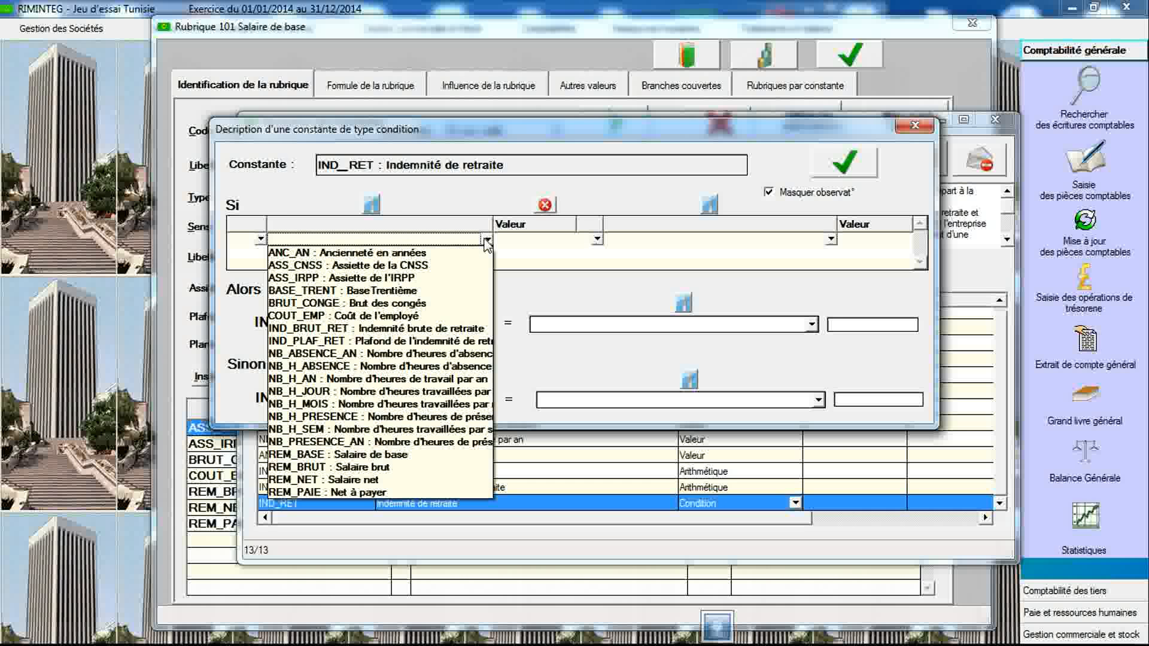
{"action": "left_click", "coordinate": [446, 332]}
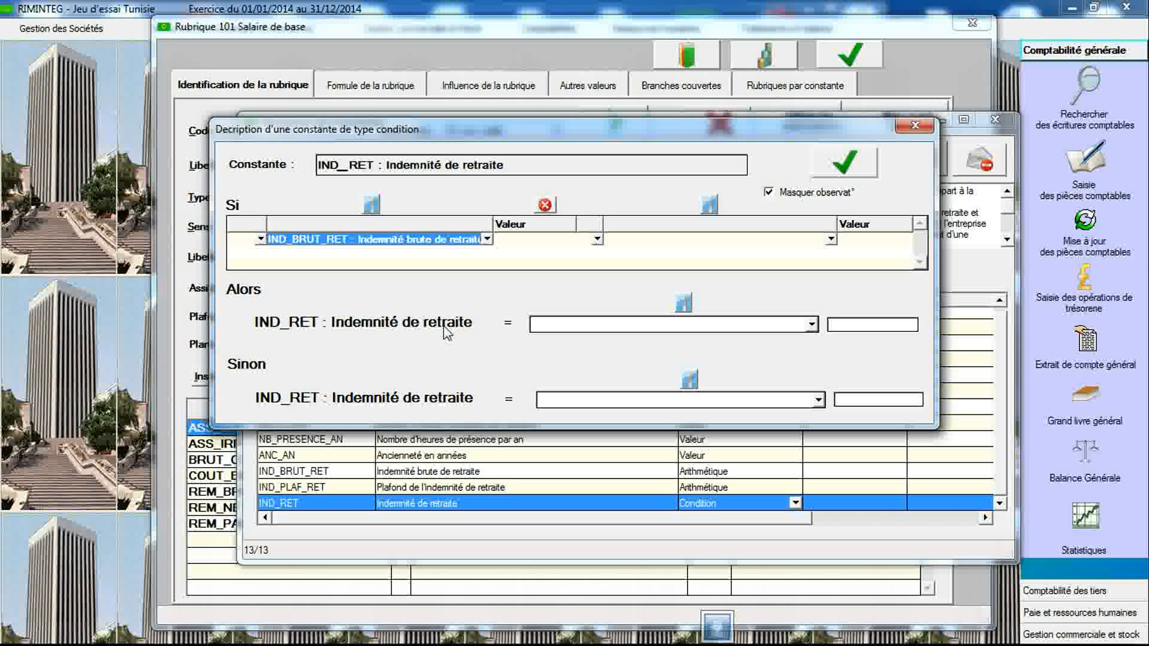
{"action": "left_click", "coordinate": [597, 240]}
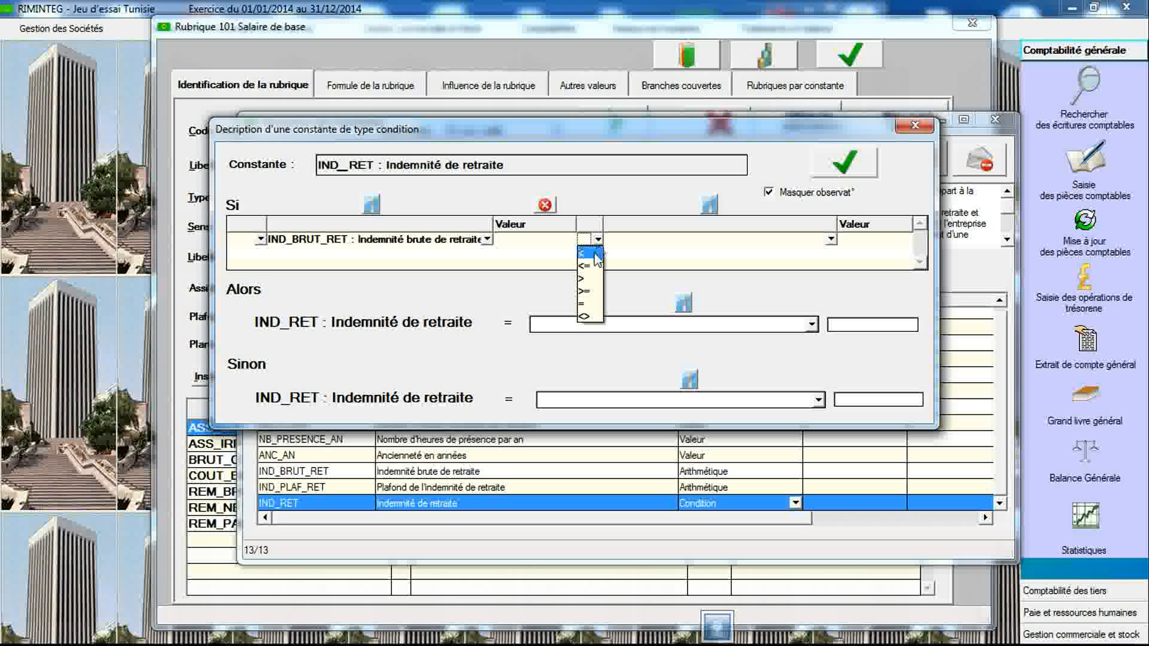
{"action": "left_click", "coordinate": [594, 253]}
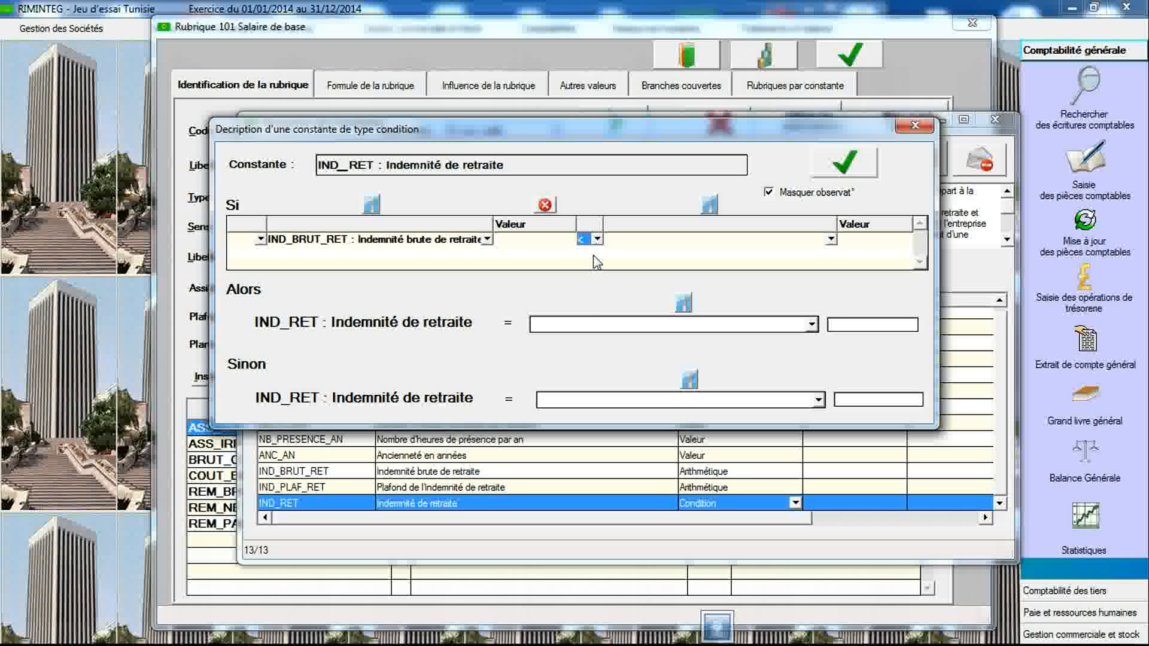
{"action": "left_click", "coordinate": [831, 240]}
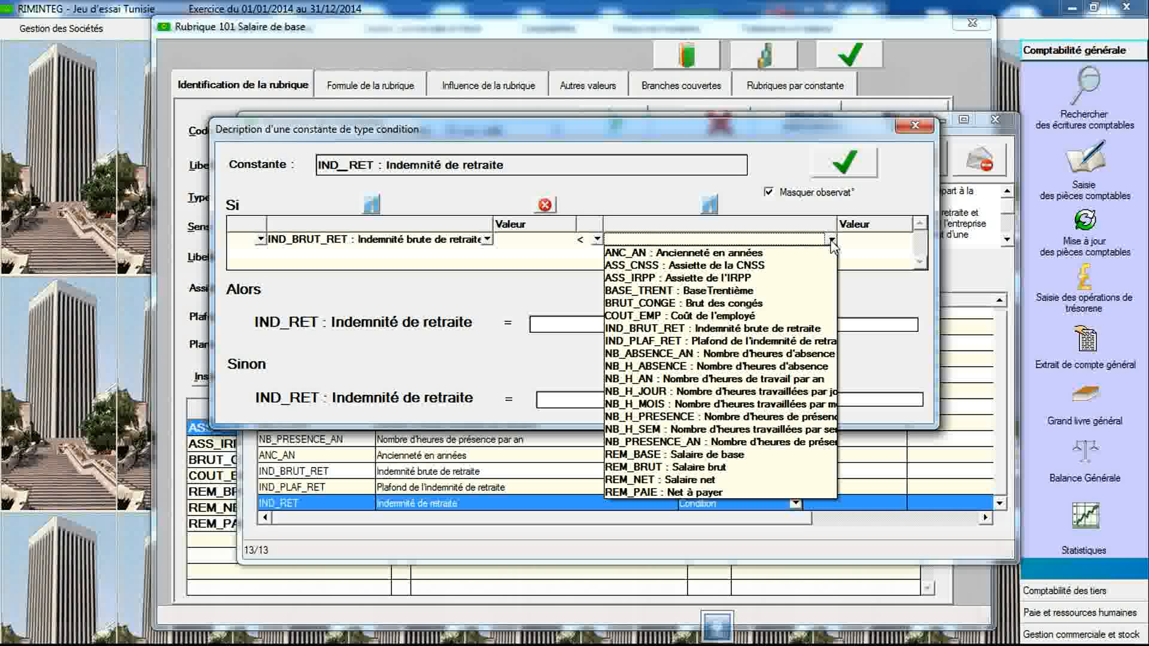
{"action": "left_click", "coordinate": [794, 338]}
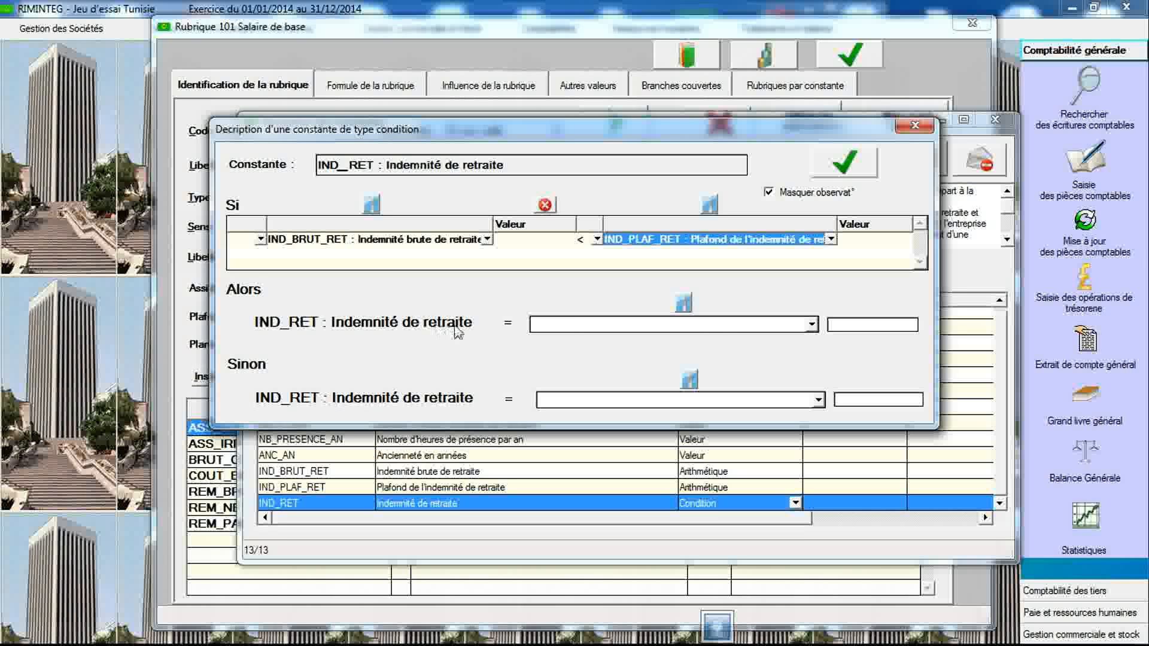
- Set IND_RET to IND_BRUT_RET when true and IND_PLAF_RET otherwise, validate, and close the condition and constants windows
{"action": "left_click", "coordinate": [810, 325]}
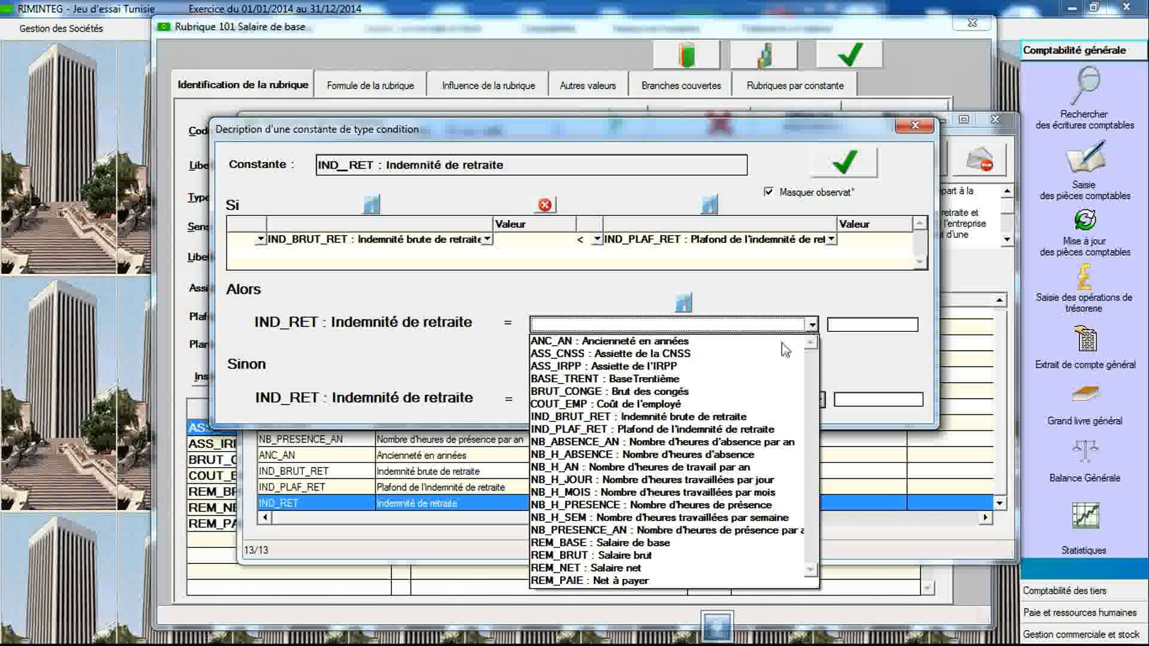
{"action": "left_click", "coordinate": [717, 417]}
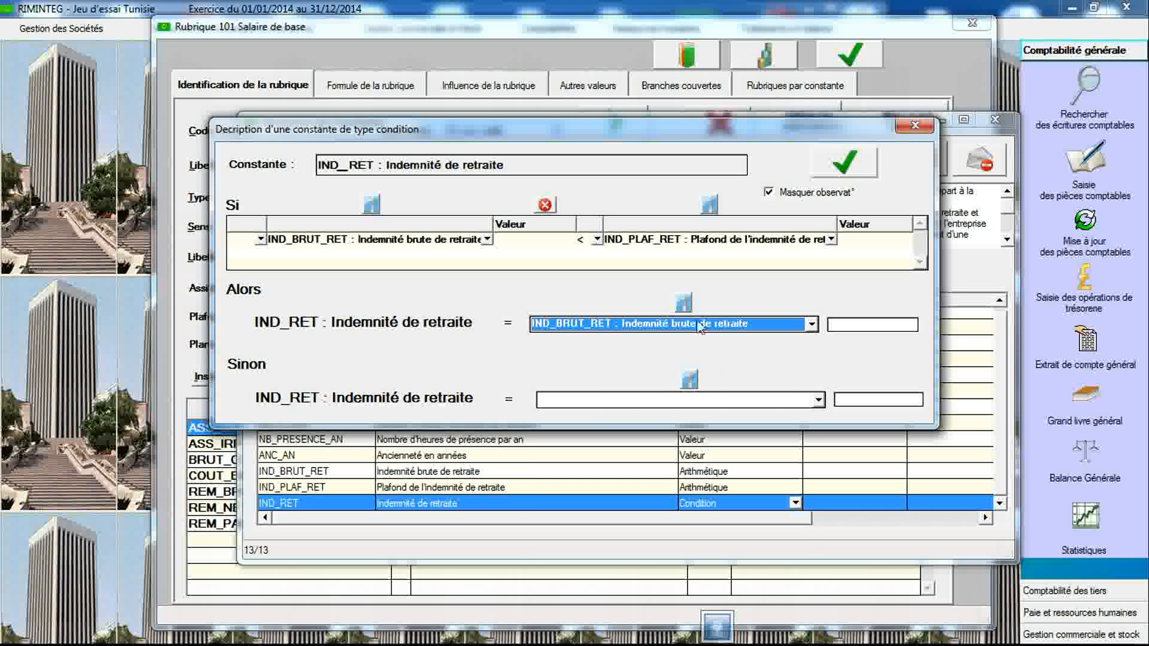
{"action": "left_click", "coordinate": [818, 400]}
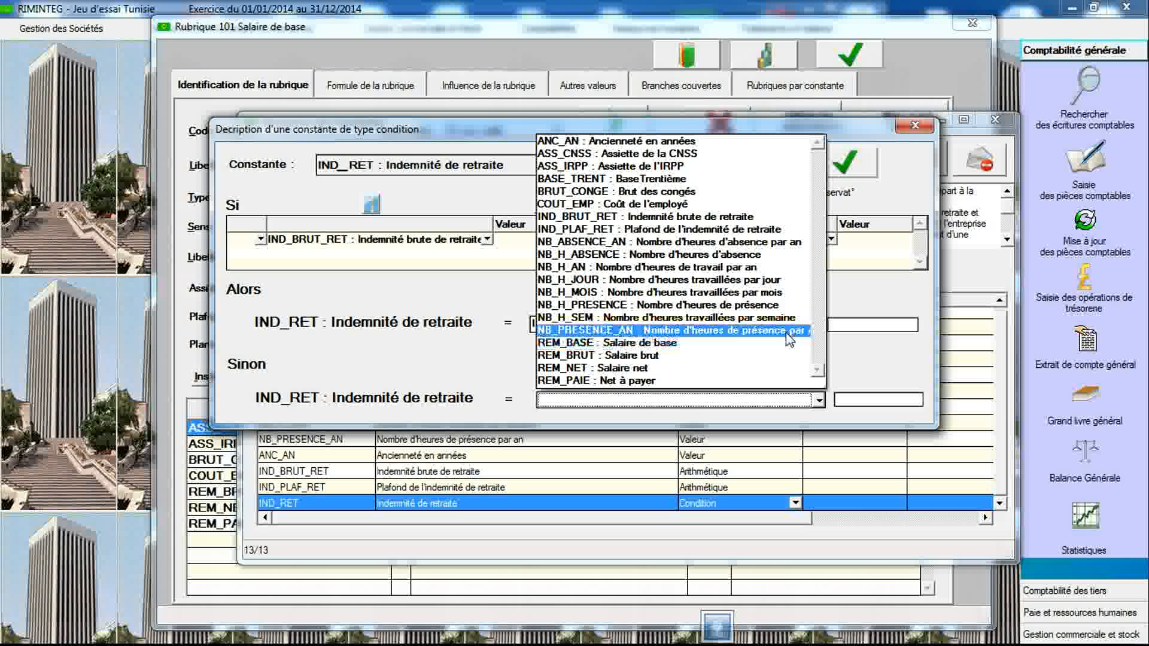
{"action": "left_click", "coordinate": [748, 230]}
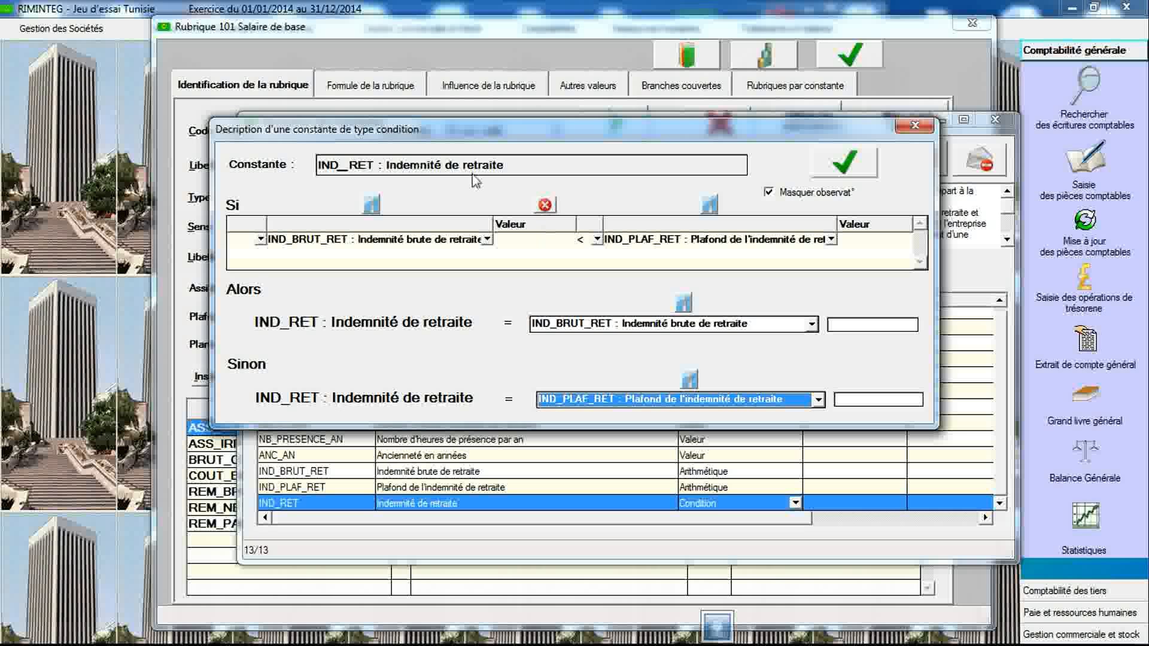
{"action": "left_click", "coordinate": [829, 174]}
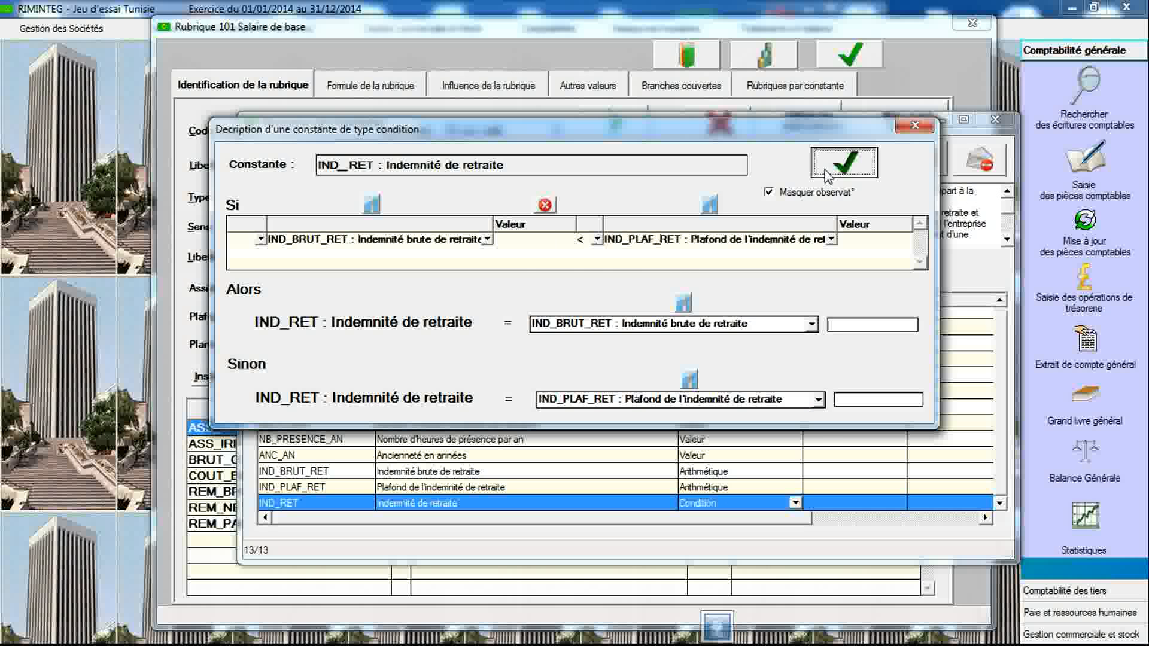
{"action": "left_click", "coordinate": [590, 305]}
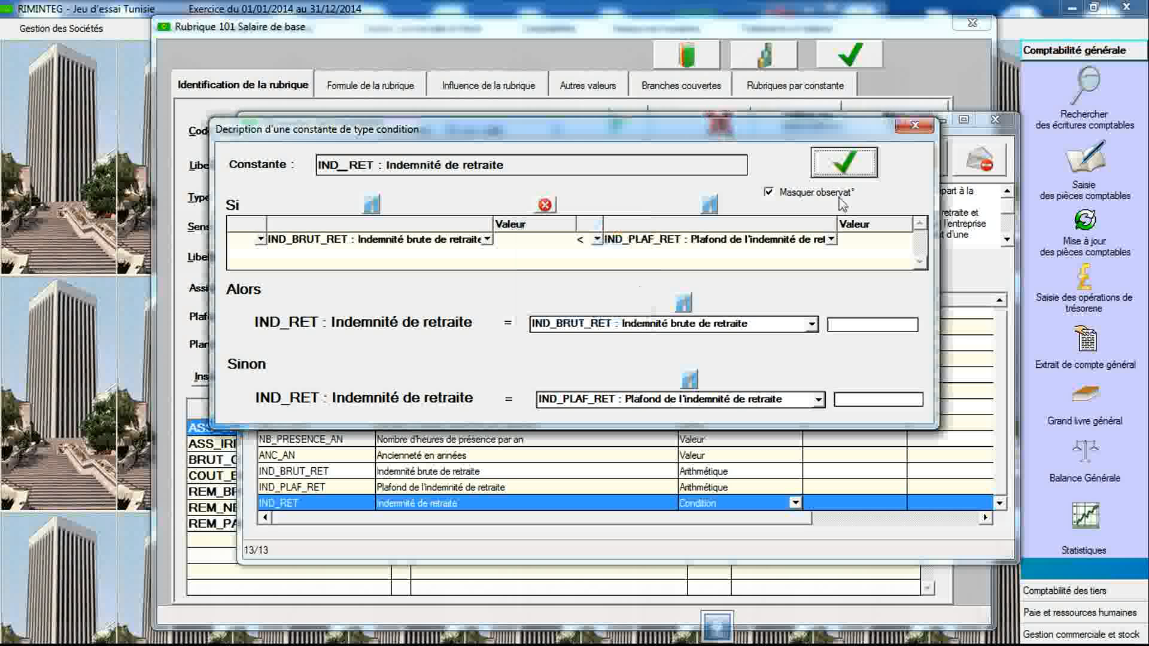
{"action": "left_click", "coordinate": [912, 127]}
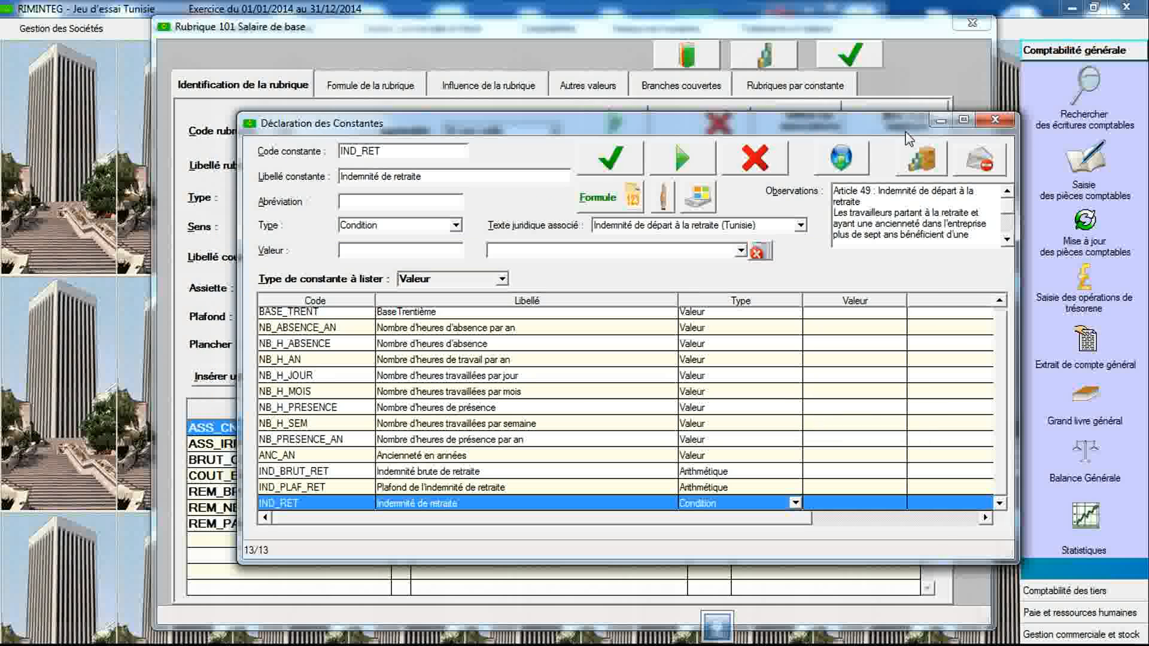
{"action": "left_click", "coordinate": [995, 123]}
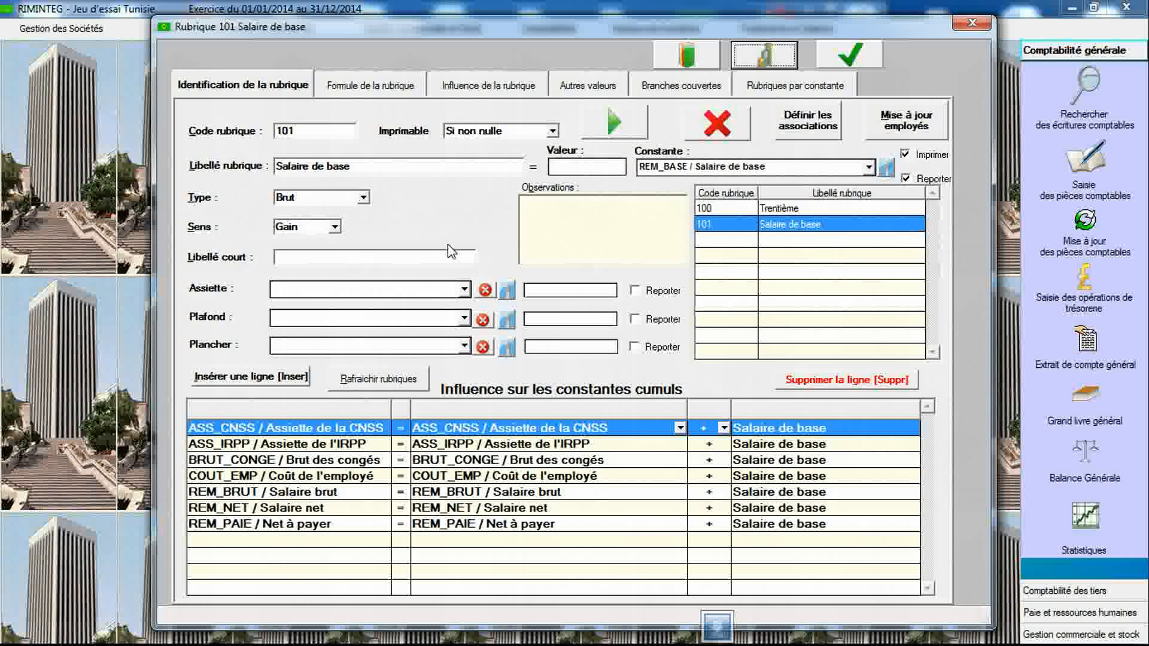
- Create rubric 102 labelled Indemnité de retraite, linked to the IND_RET constant, and save it
{"action": "left_click", "coordinate": [309, 124]}
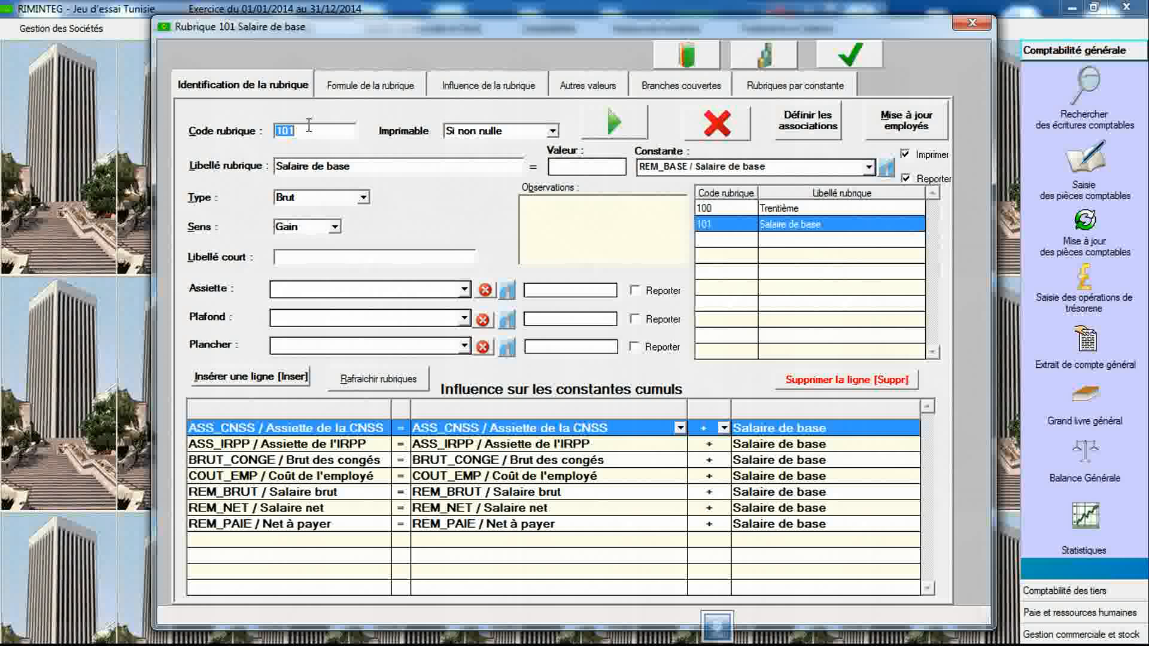
{"action": "type", "text": "102"}
{"action": "key", "text": "Tab"}
{"action": "type", "text": "Indemnité de re"}
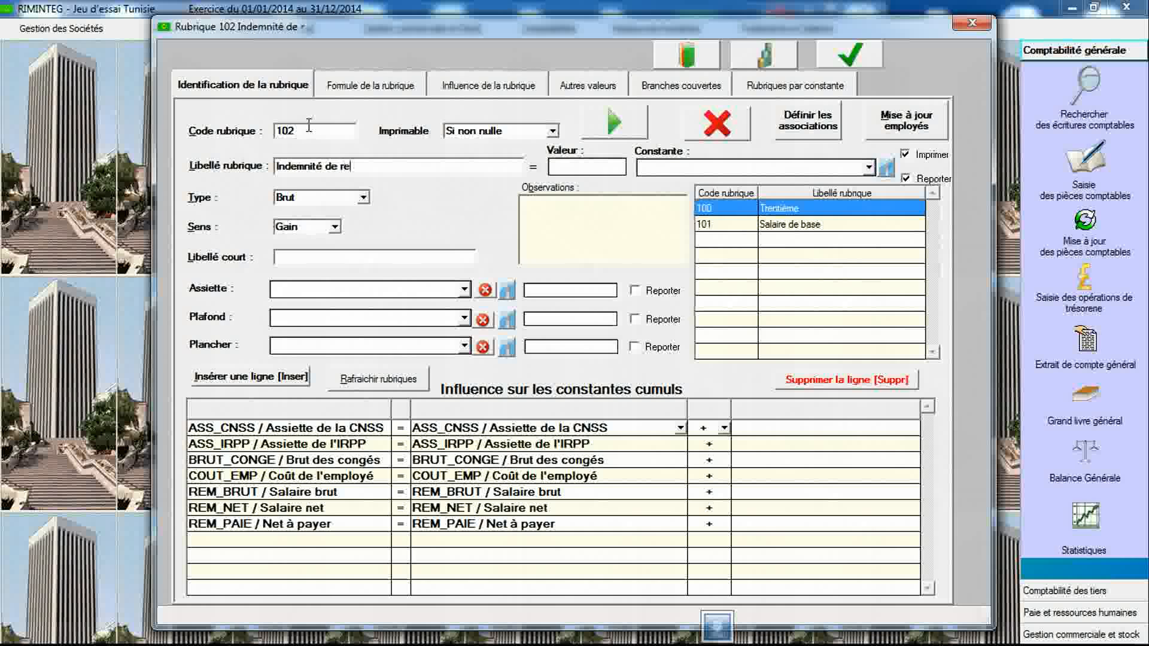
{"action": "type", "text": "traite"}
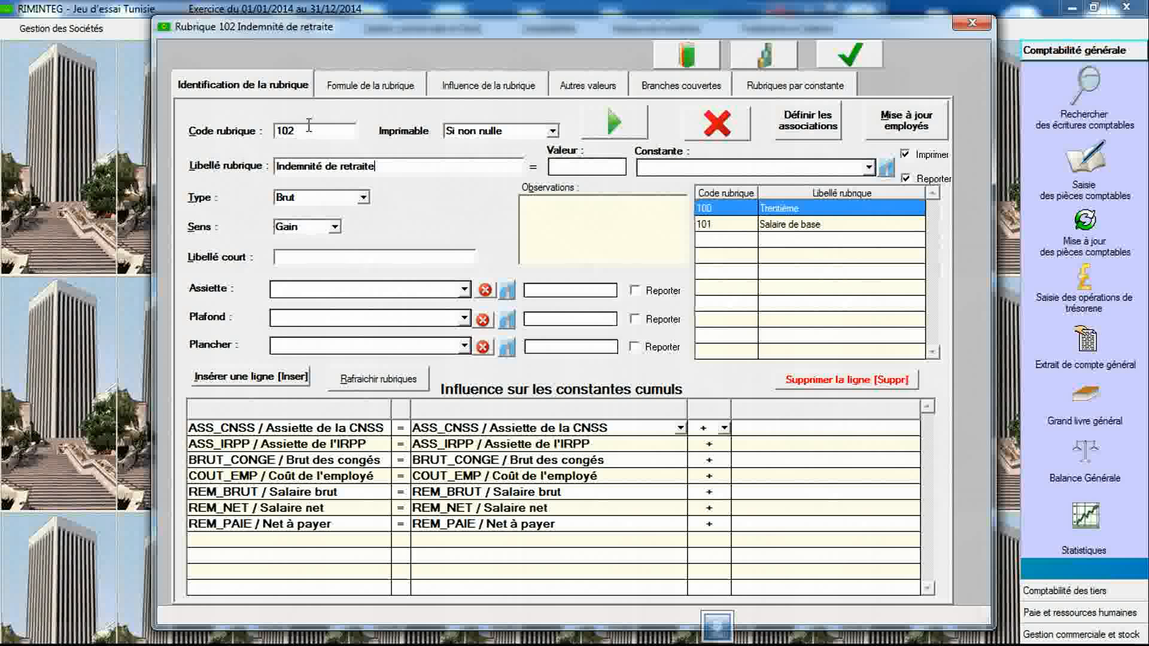
{"action": "left_click", "coordinate": [868, 168]}
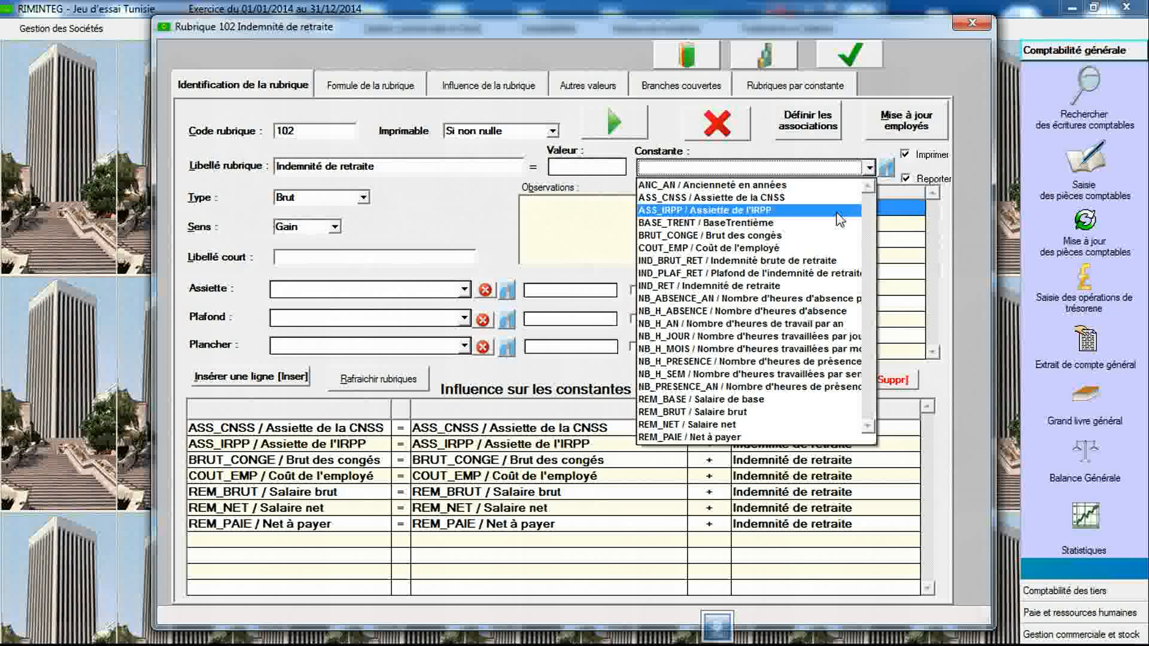
{"action": "left_click", "coordinate": [800, 287]}
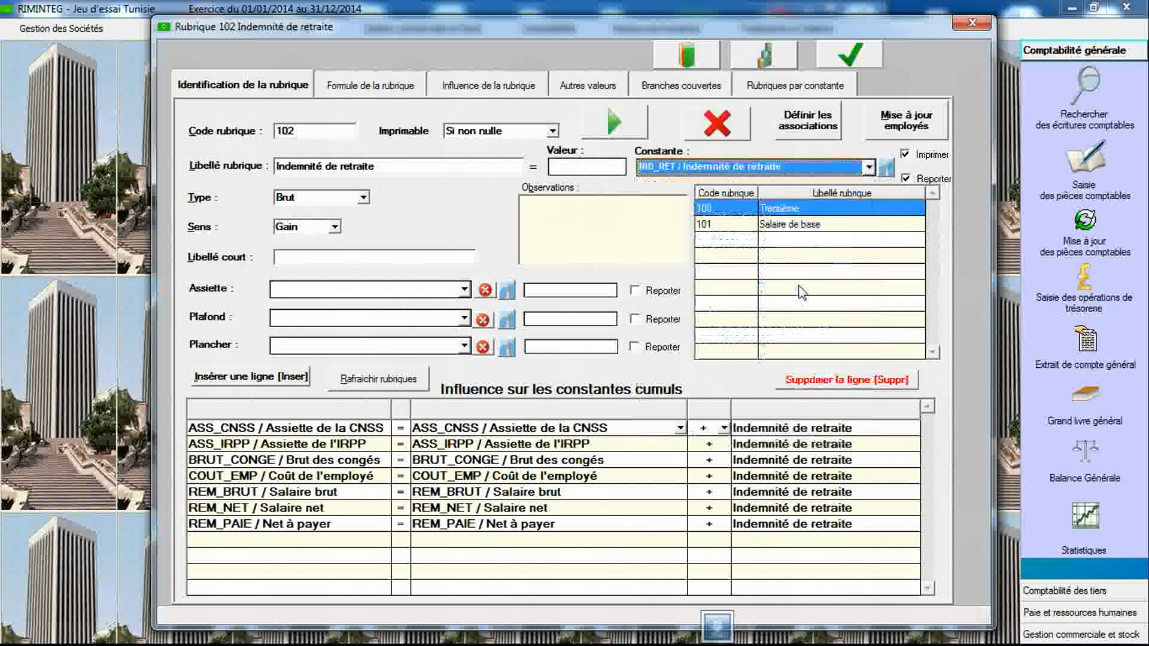
{"action": "left_click", "coordinate": [841, 62]}
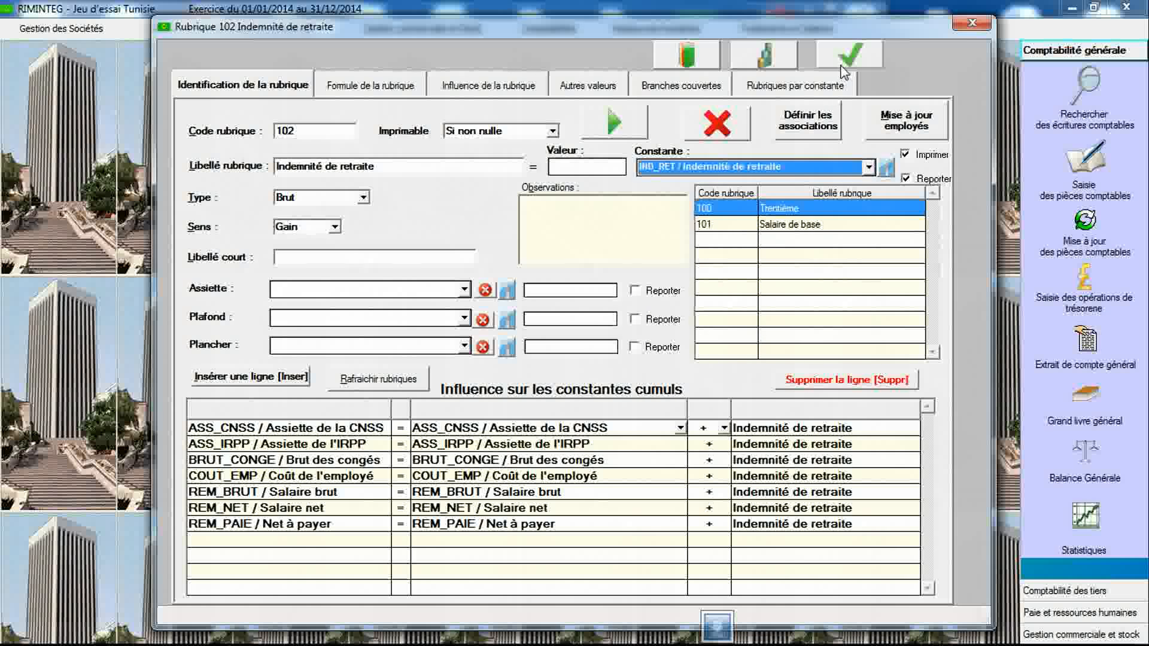
{"action": "left_click", "coordinate": [581, 354]}
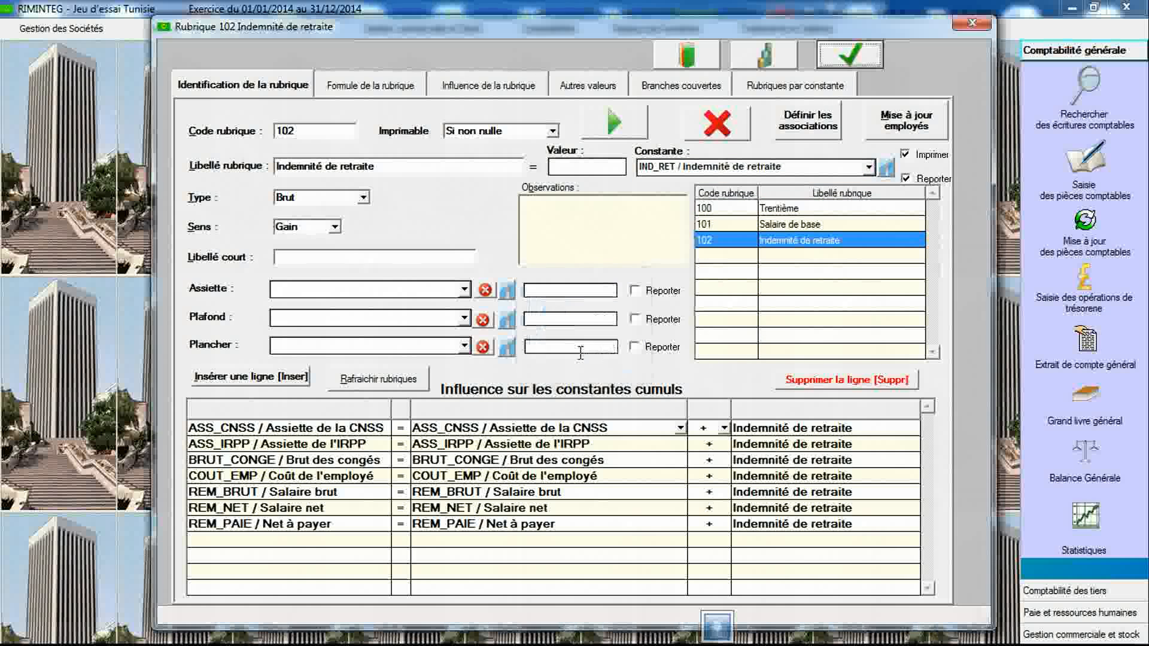
- Open the constants declaration and read the observations of the Gratification de fin d'année (Tunisie) legal text
{"action": "left_click", "coordinate": [764, 55]}
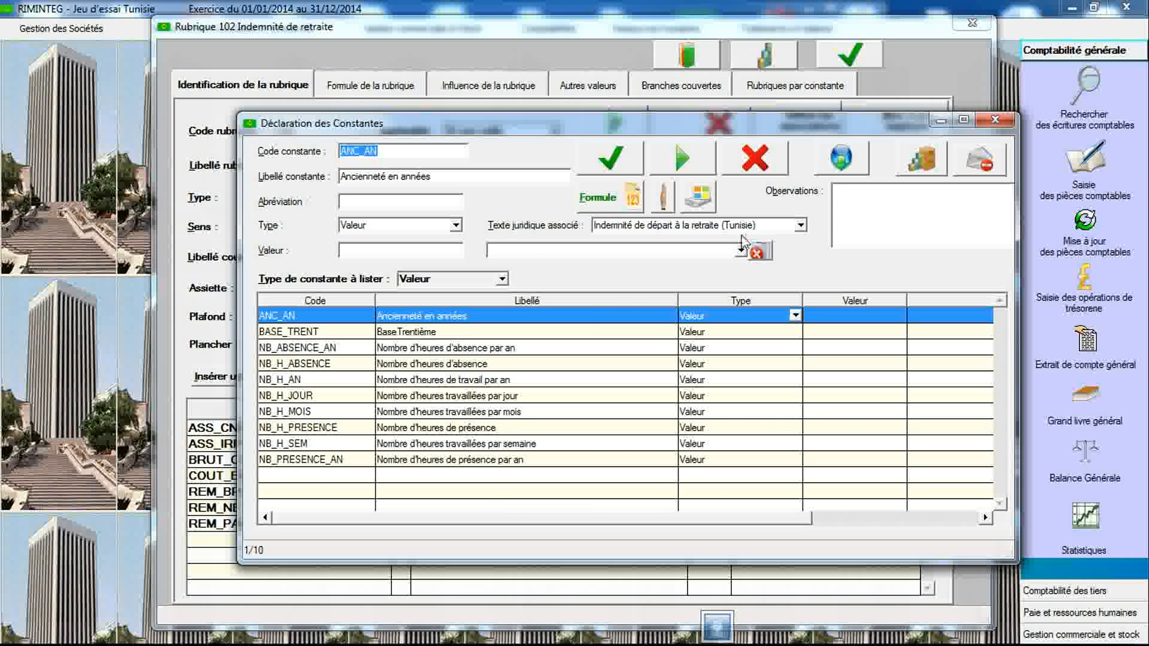
{"action": "left_click", "coordinate": [800, 226]}
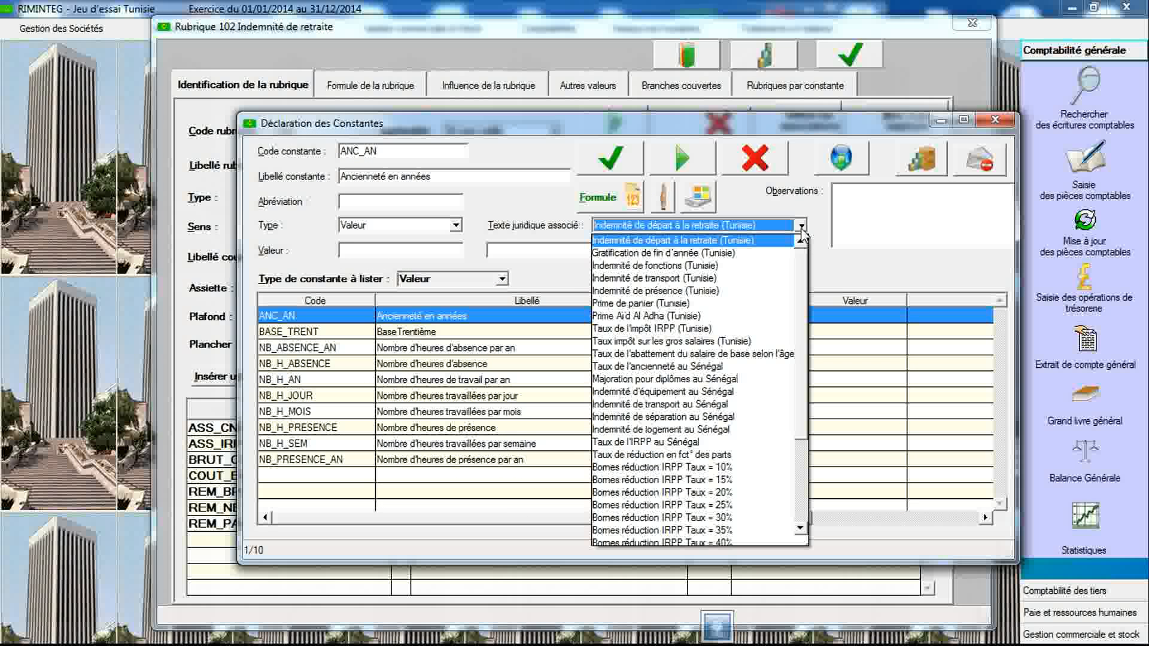
{"action": "left_click", "coordinate": [784, 261]}
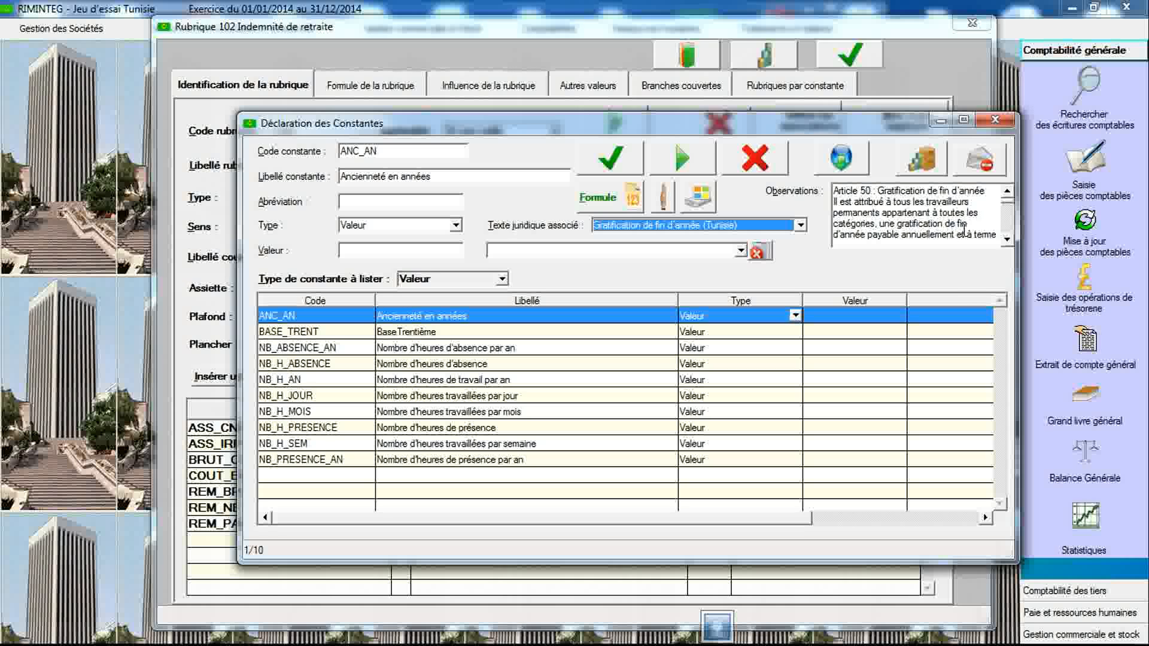
{"action": "left_click", "coordinate": [1007, 240]}
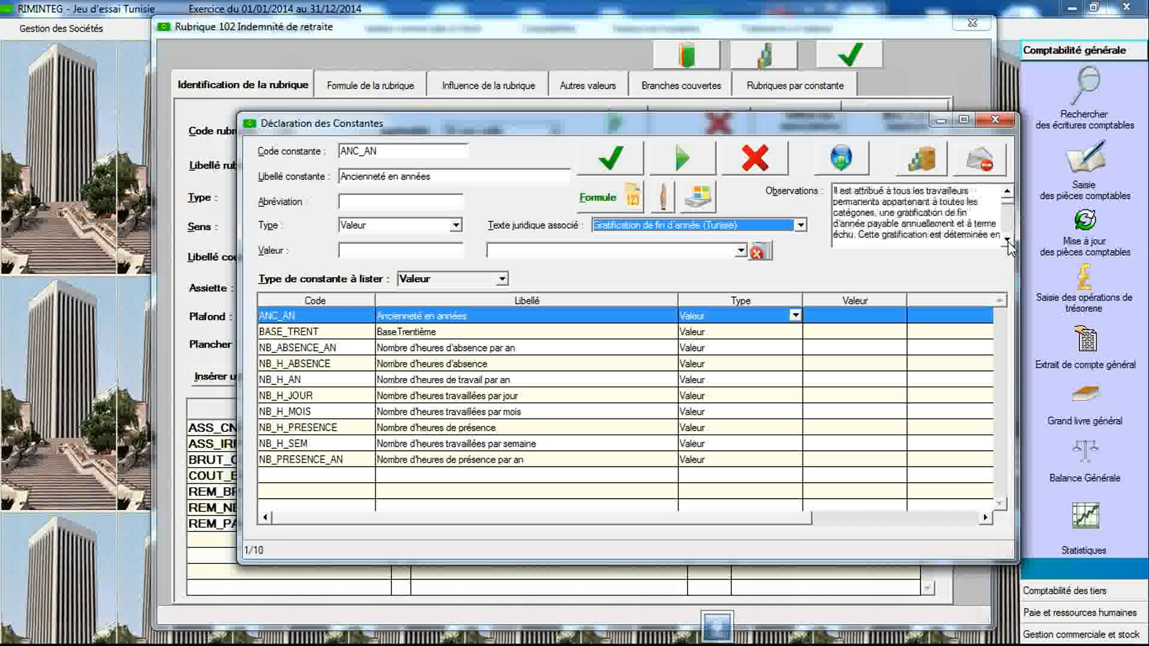
{"action": "left_click", "coordinate": [1007, 240]}
{"action": "left_click", "coordinate": [1006, 240]}
{"action": "left_click", "coordinate": [1007, 240]}
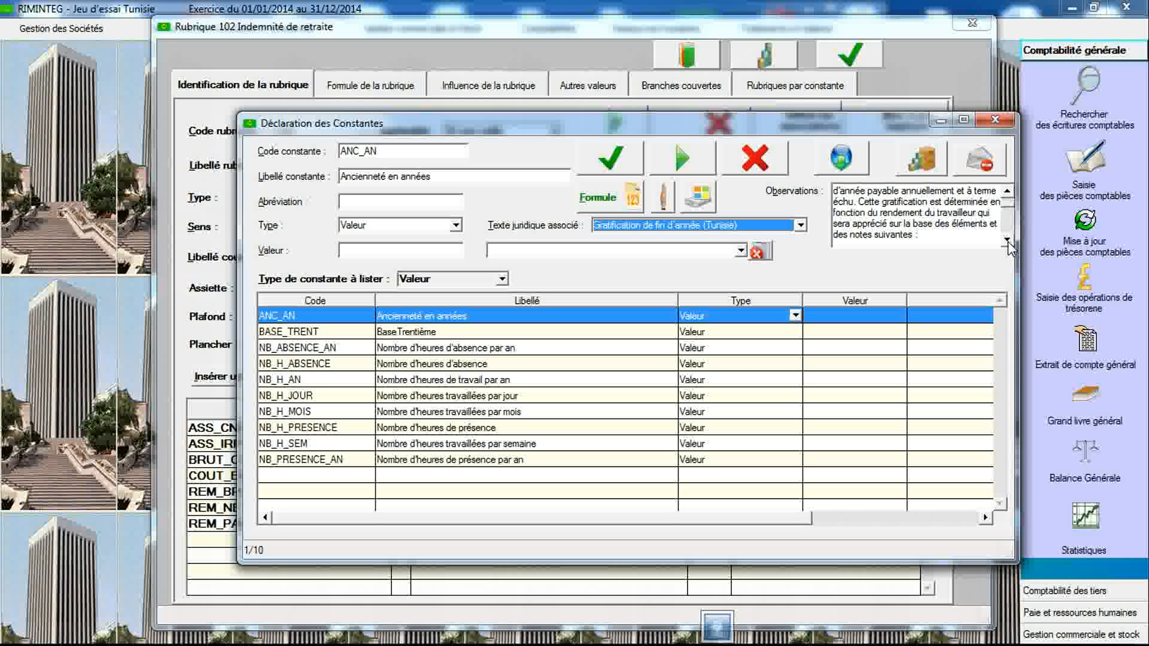
{"action": "left_click", "coordinate": [1007, 240]}
{"action": "left_click", "coordinate": [1007, 240]}
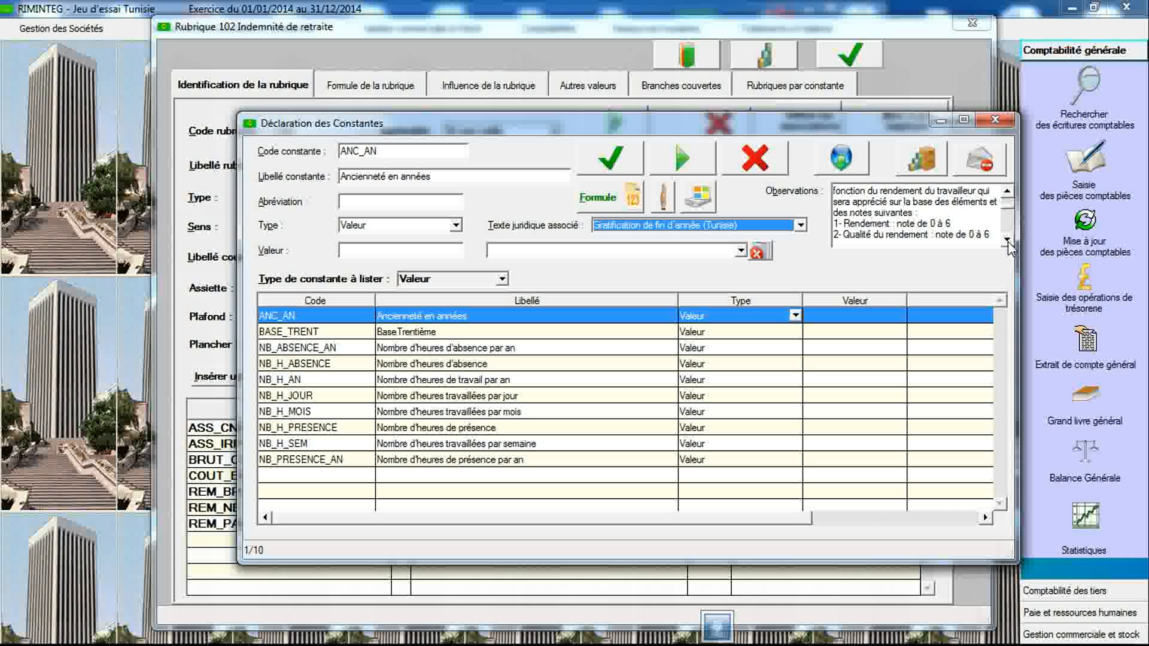
{"action": "left_click", "coordinate": [1007, 240]}
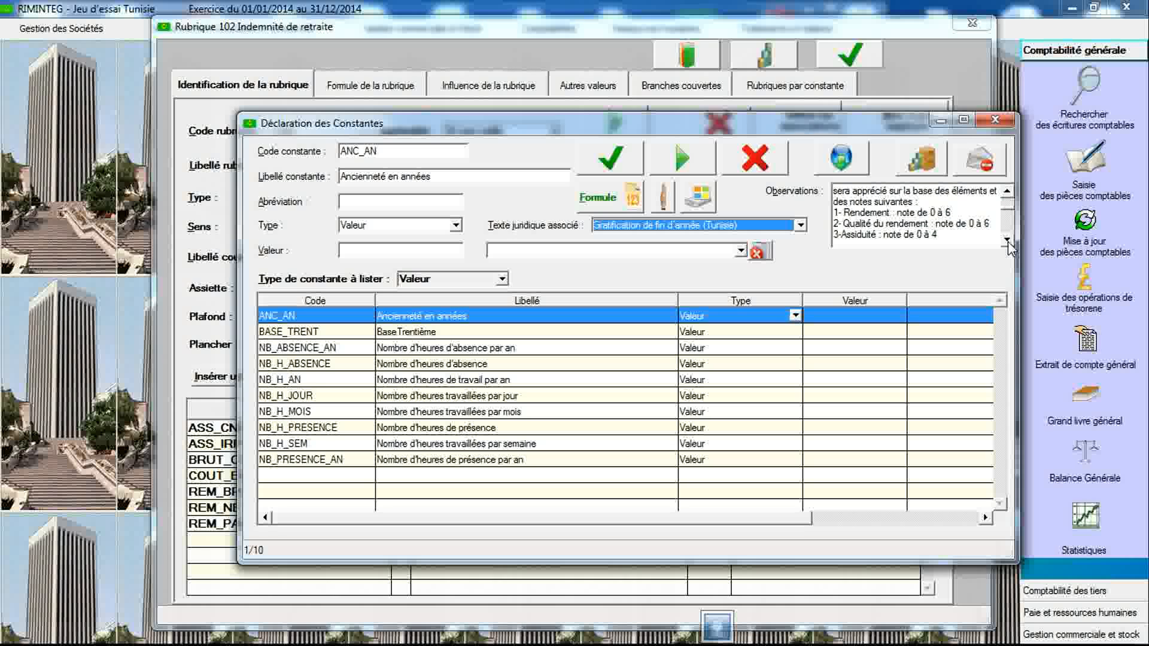
- Scroll through the remaining observations of the Gratification de fin d'année (Tunisie) legal text down to its end
{"action": "left_click", "coordinate": [1007, 240]}
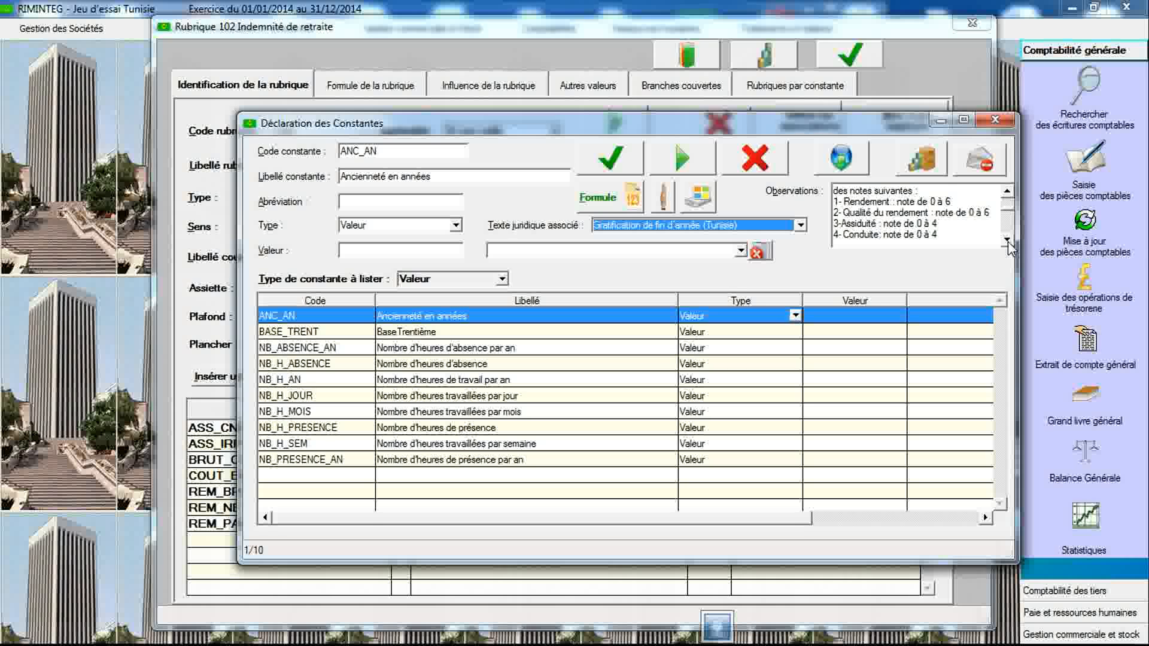
{"action": "left_click", "coordinate": [1007, 240]}
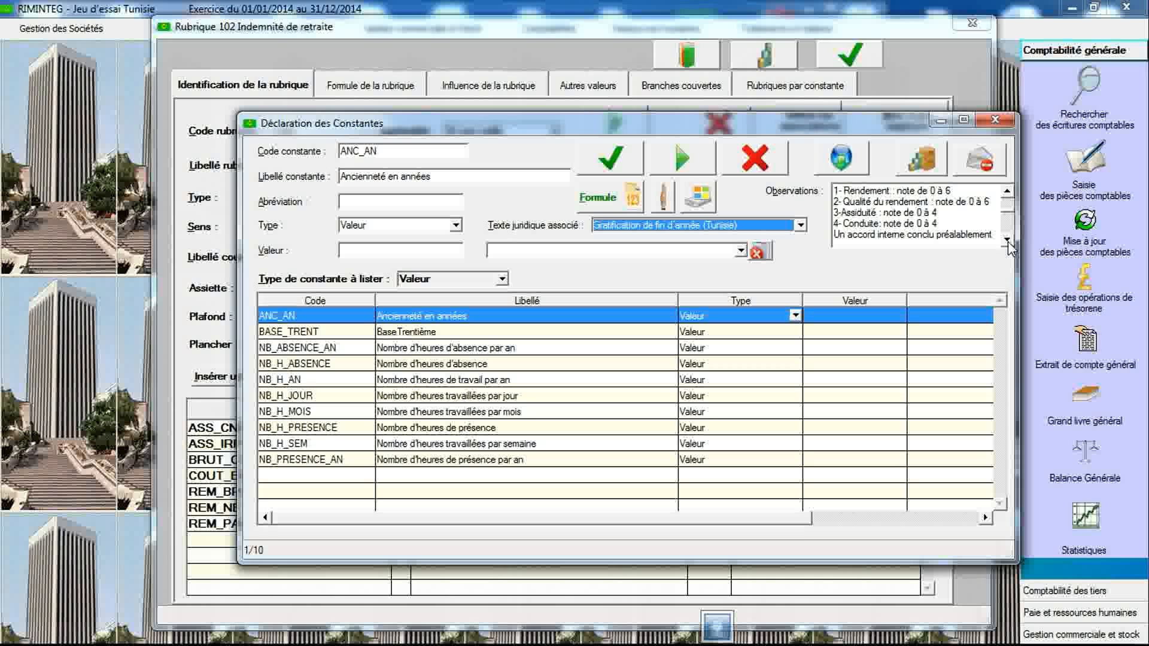
{"action": "left_click", "coordinate": [1007, 242]}
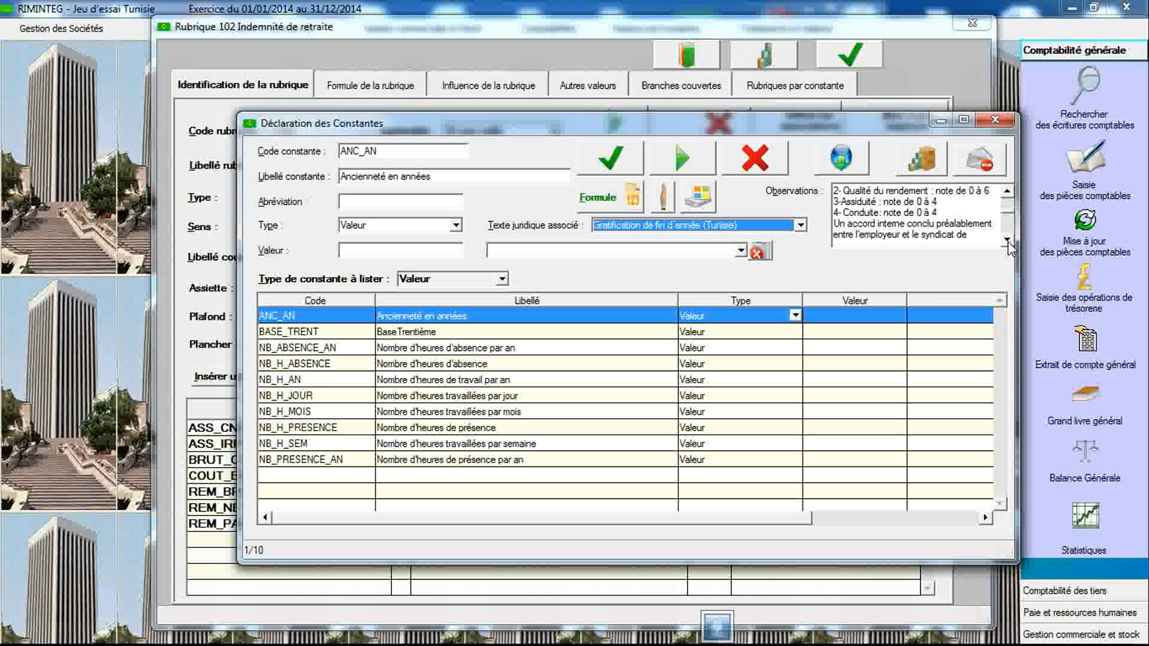
{"action": "left_click", "coordinate": [1007, 242]}
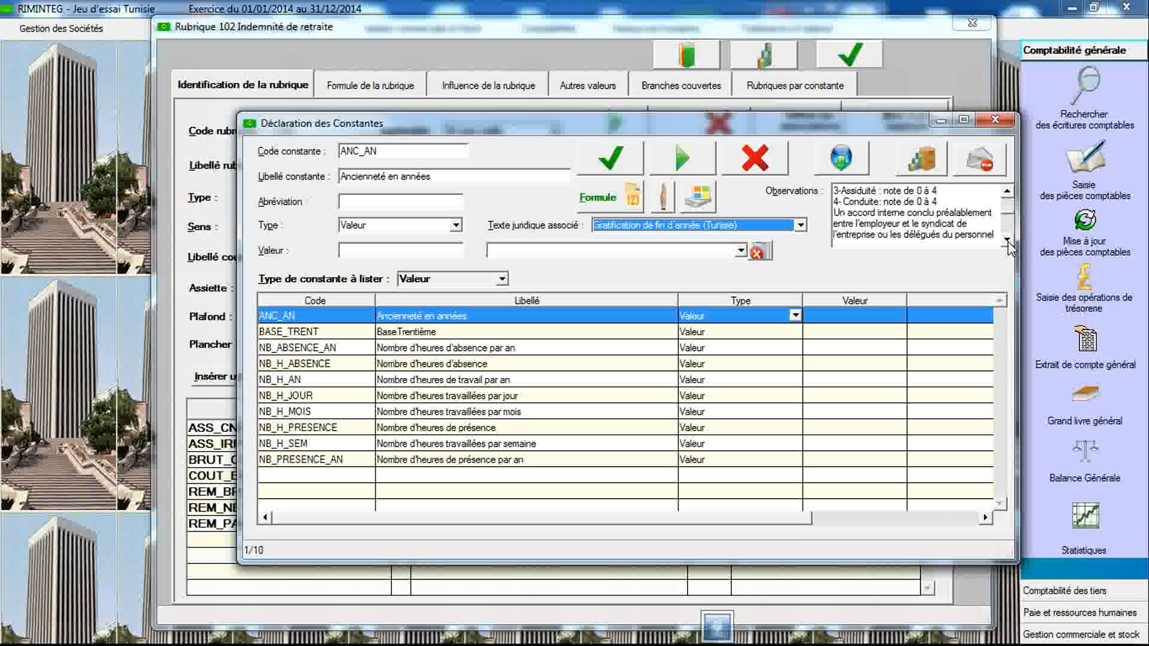
{"action": "left_click", "coordinate": [1008, 242]}
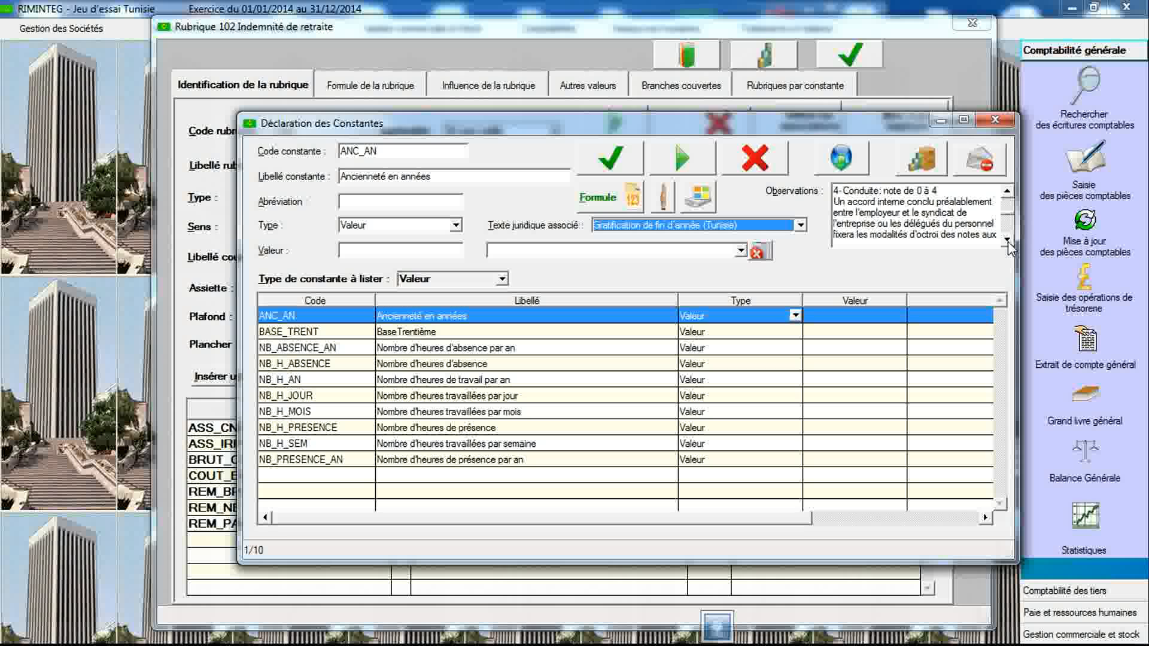
{"action": "left_click", "coordinate": [1008, 242]}
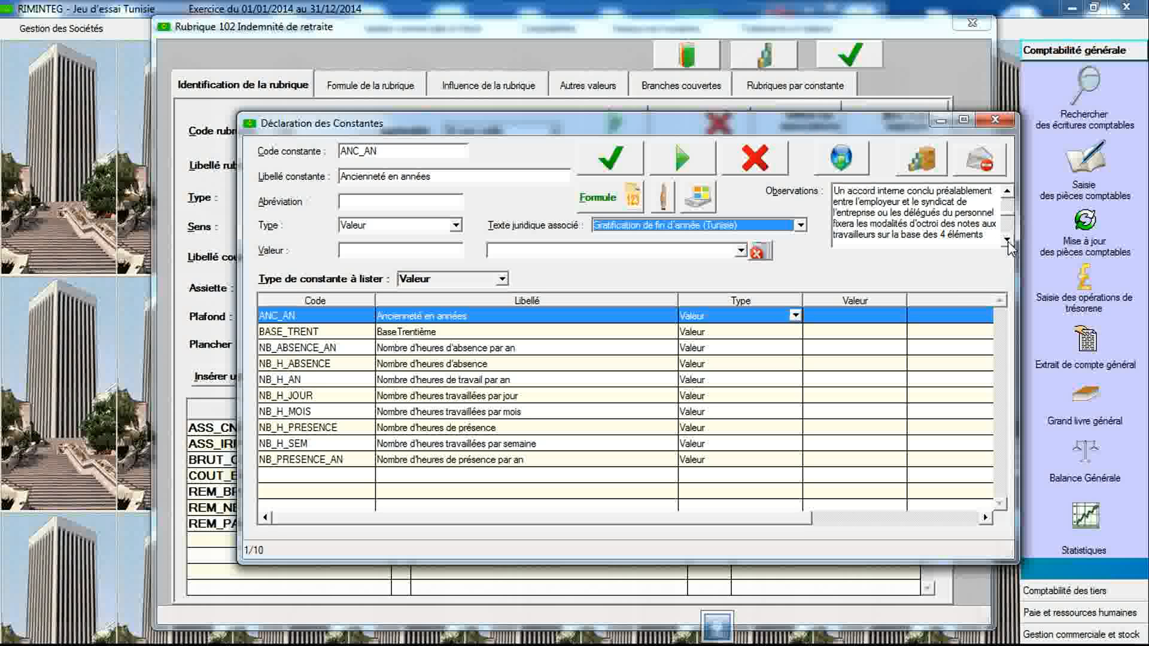
{"action": "left_click", "coordinate": [1007, 241]}
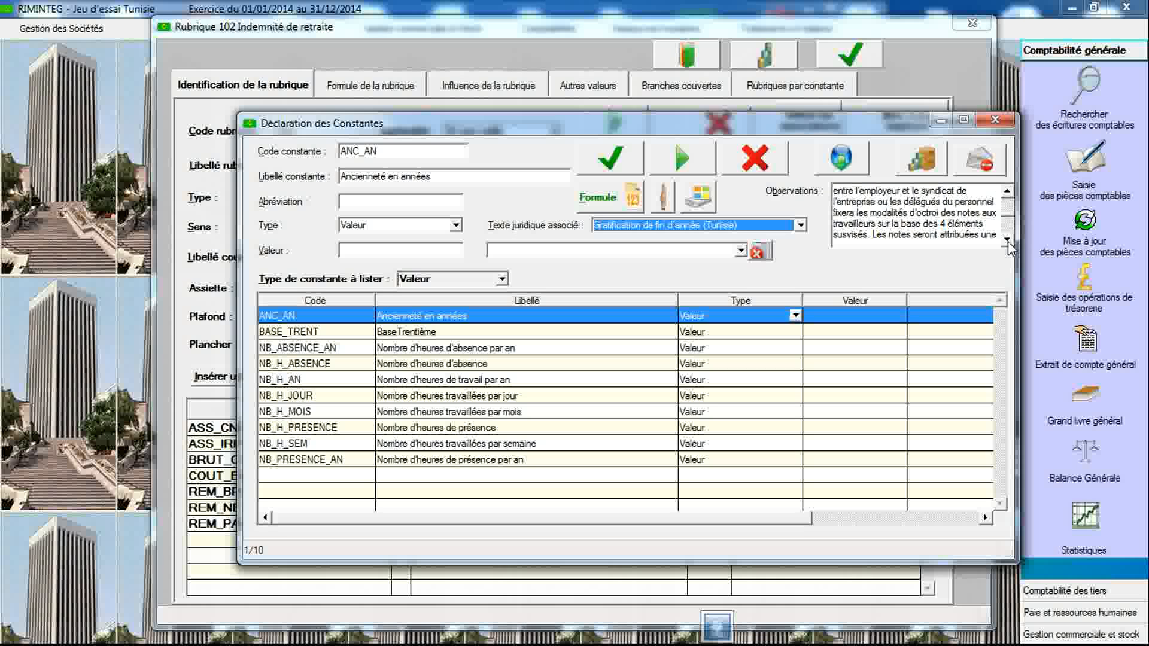
{"action": "left_click", "coordinate": [1008, 242]}
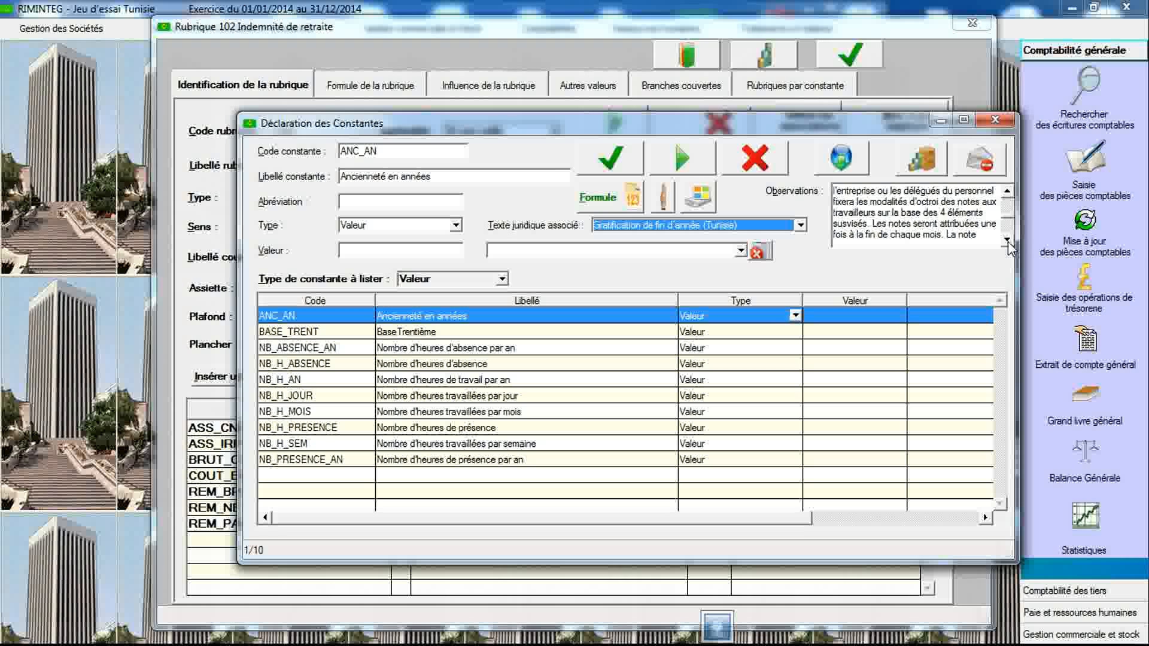
{"action": "left_click", "coordinate": [1008, 242]}
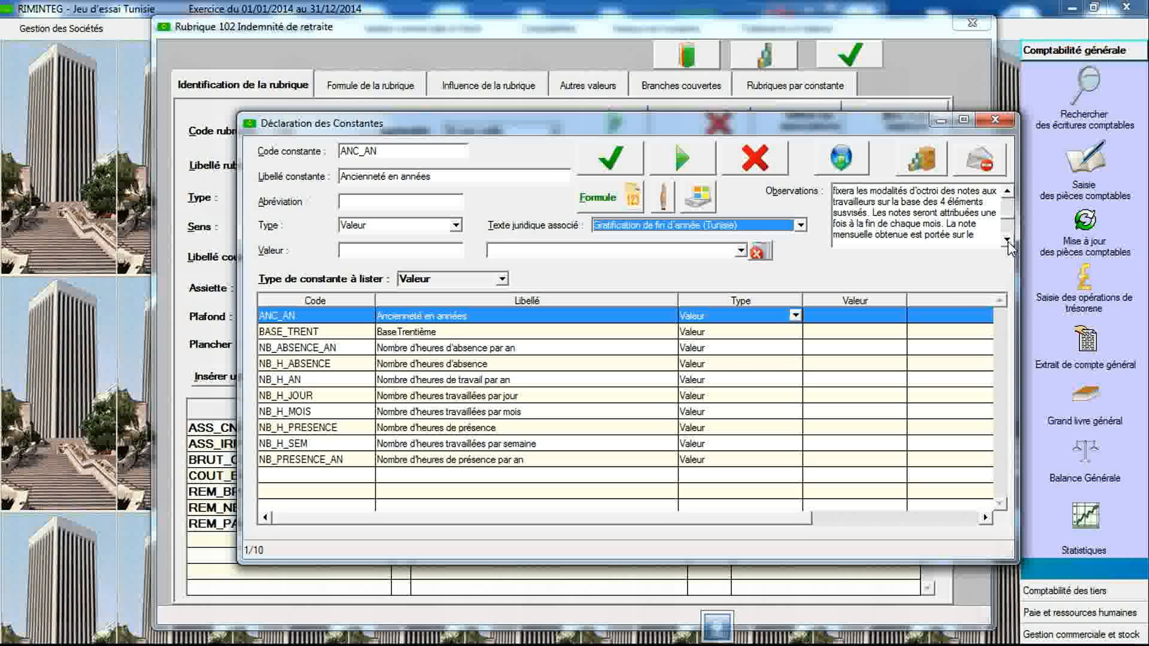
{"action": "left_click", "coordinate": [1008, 241]}
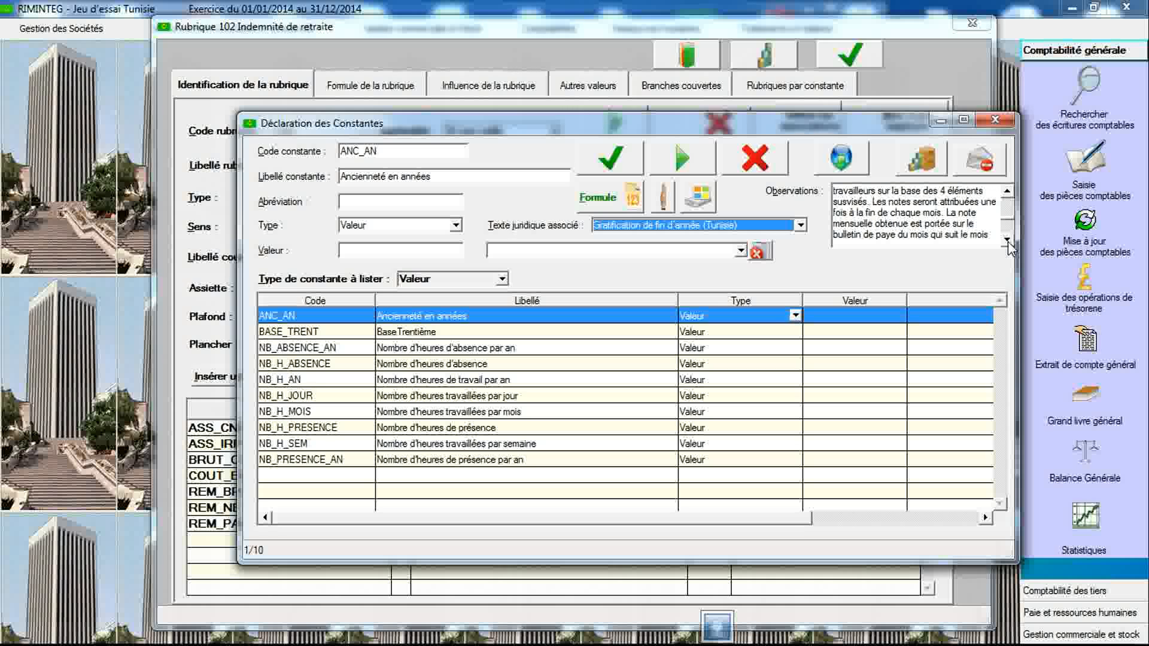
{"action": "left_click", "coordinate": [1007, 242]}
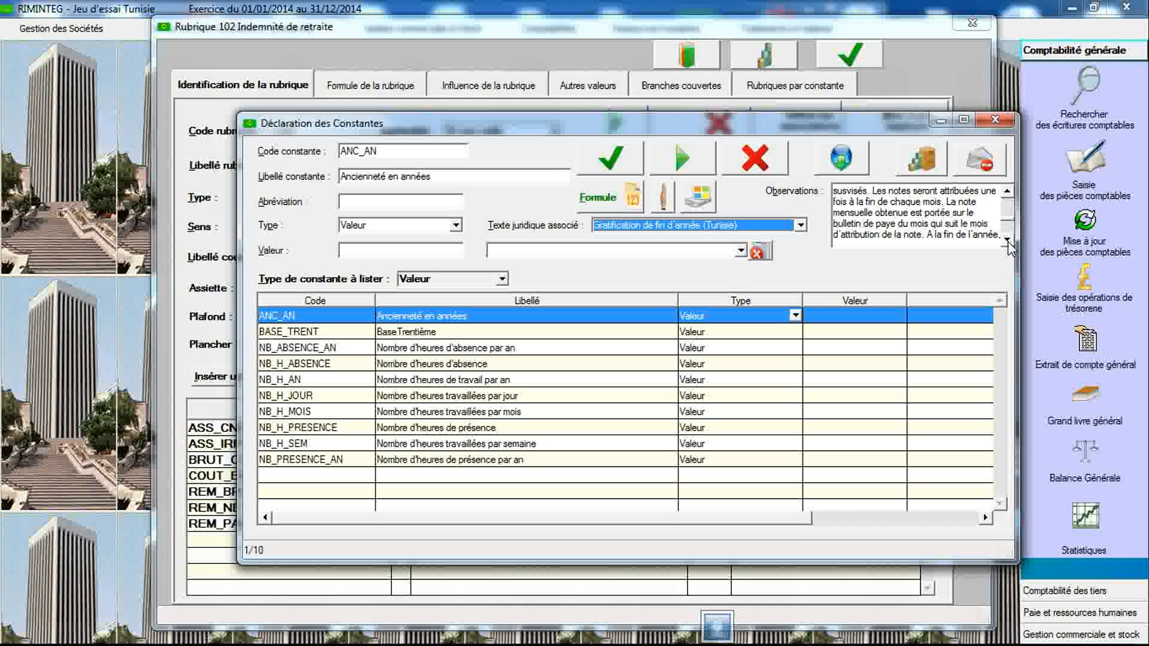
{"action": "left_click", "coordinate": [1008, 242]}
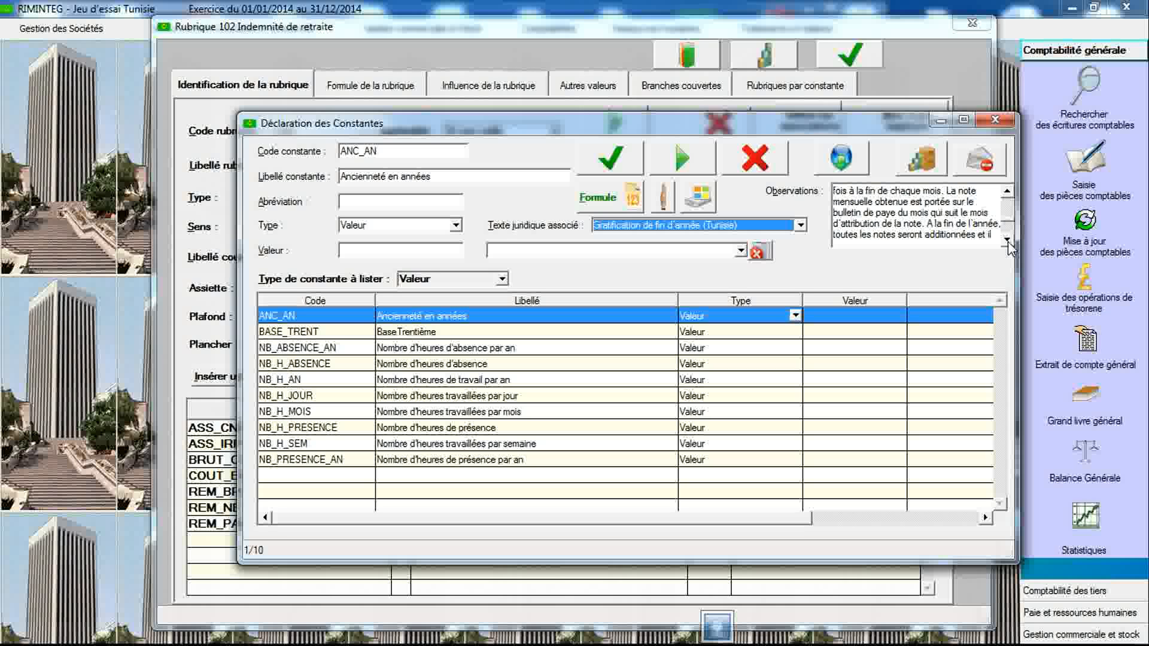
{"action": "left_click", "coordinate": [1007, 242]}
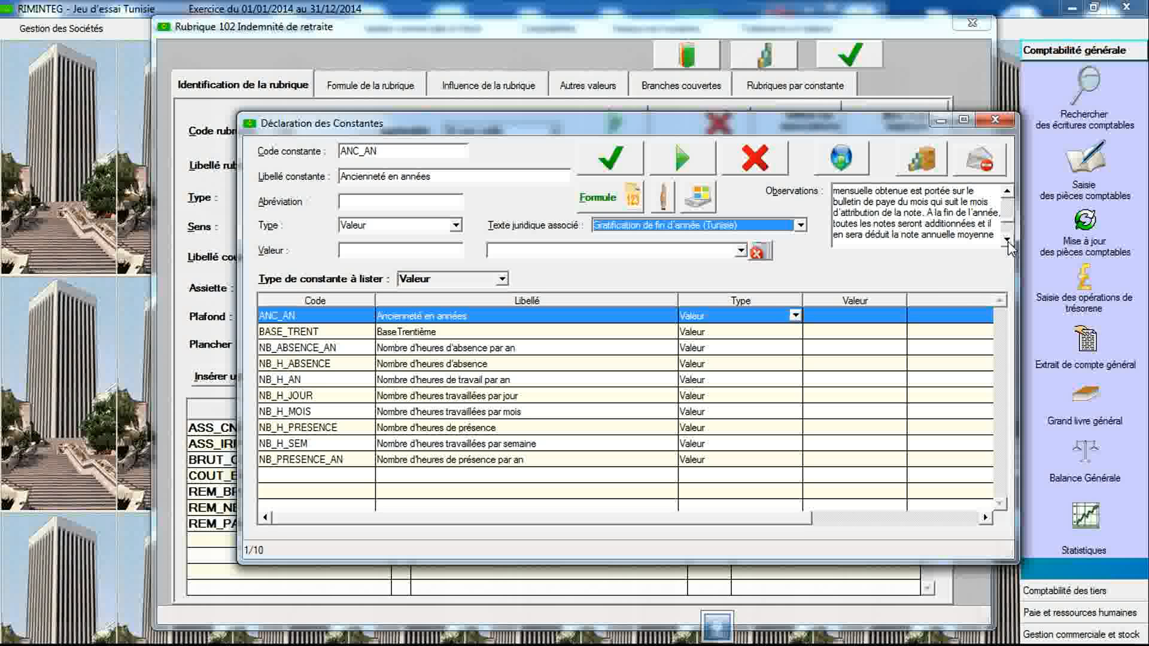
{"action": "left_click", "coordinate": [1008, 241]}
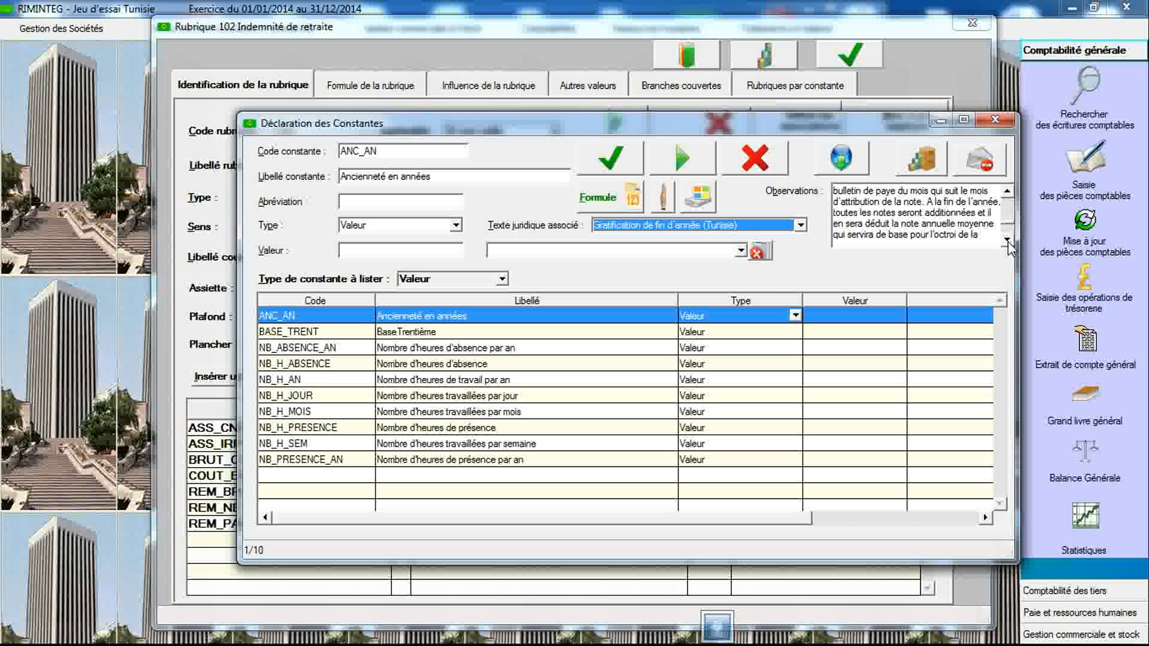
{"action": "left_click", "coordinate": [1008, 242]}
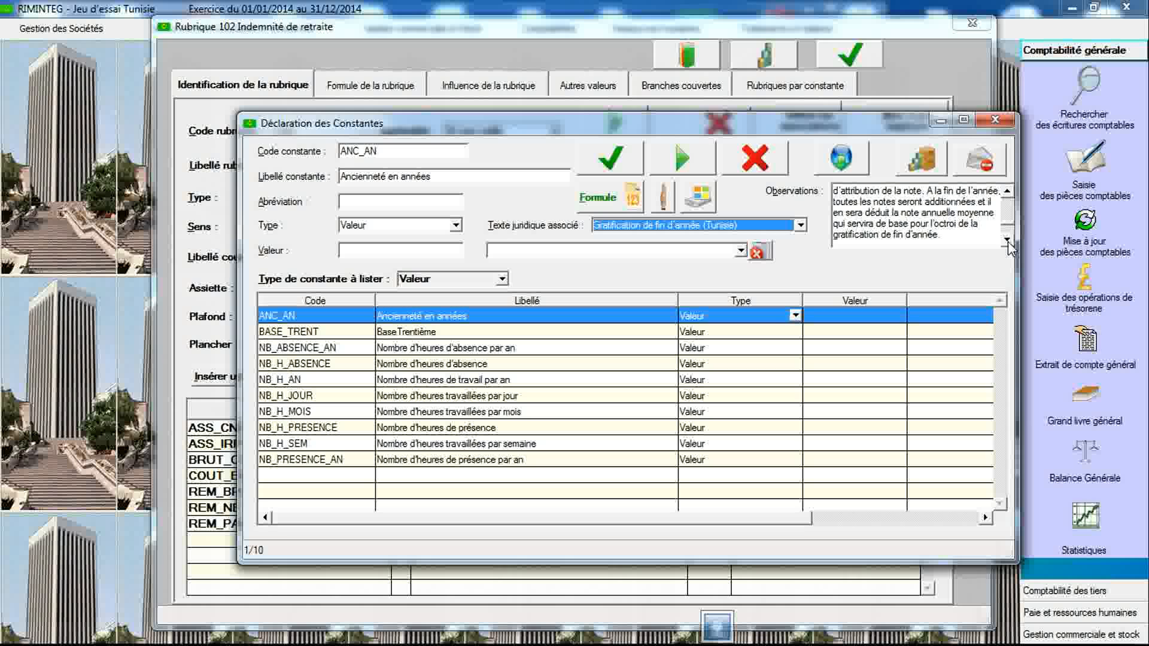
{"action": "left_click", "coordinate": [1008, 242]}
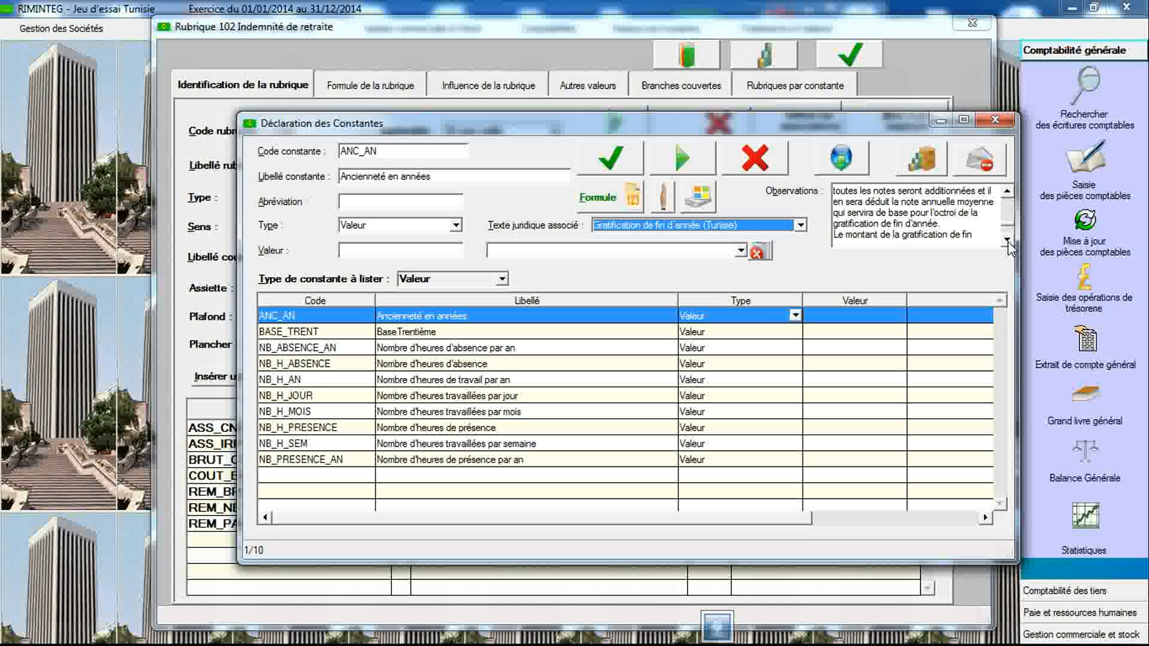
{"action": "left_click", "coordinate": [1007, 241]}
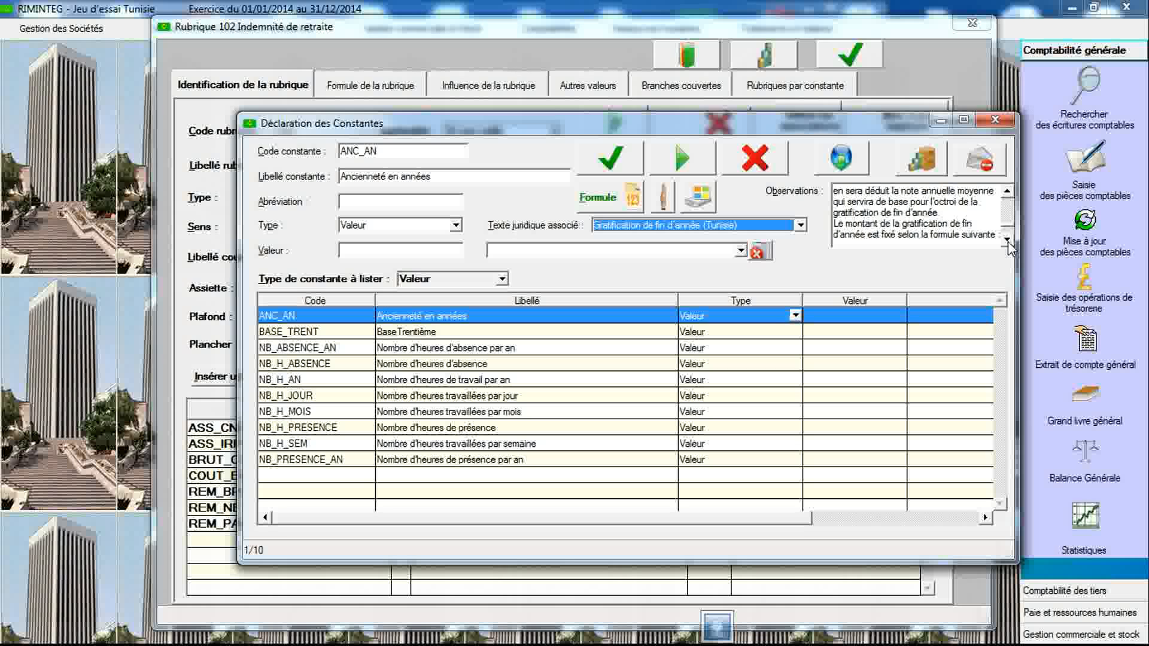
{"action": "left_click", "coordinate": [1007, 241]}
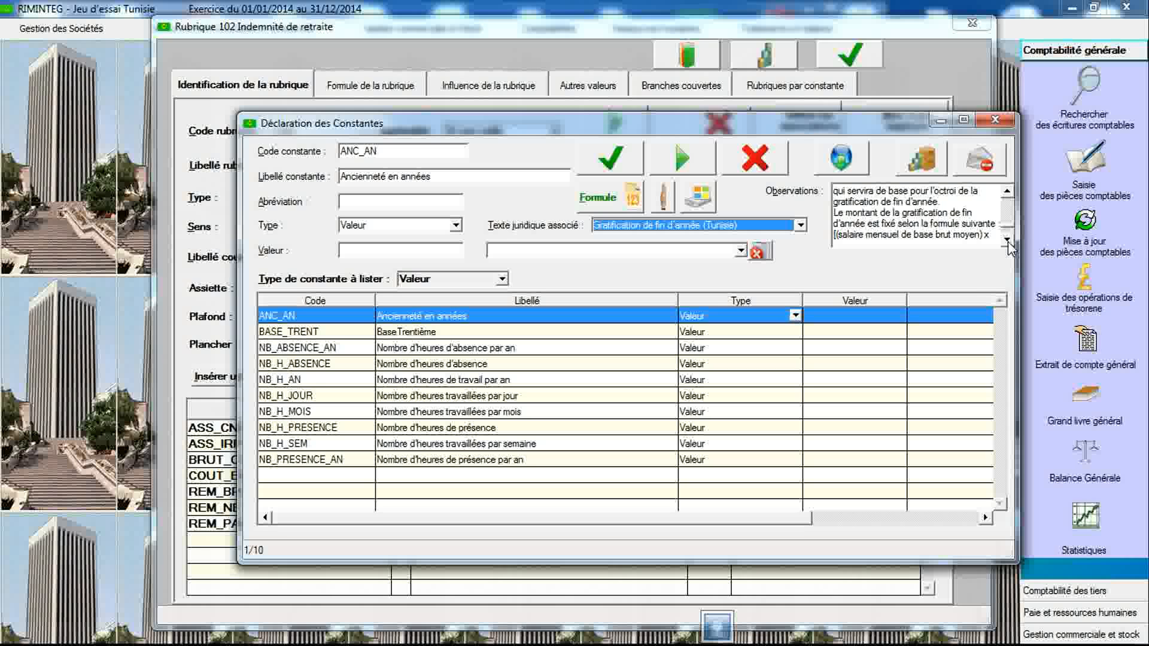
{"action": "left_click", "coordinate": [1007, 241]}
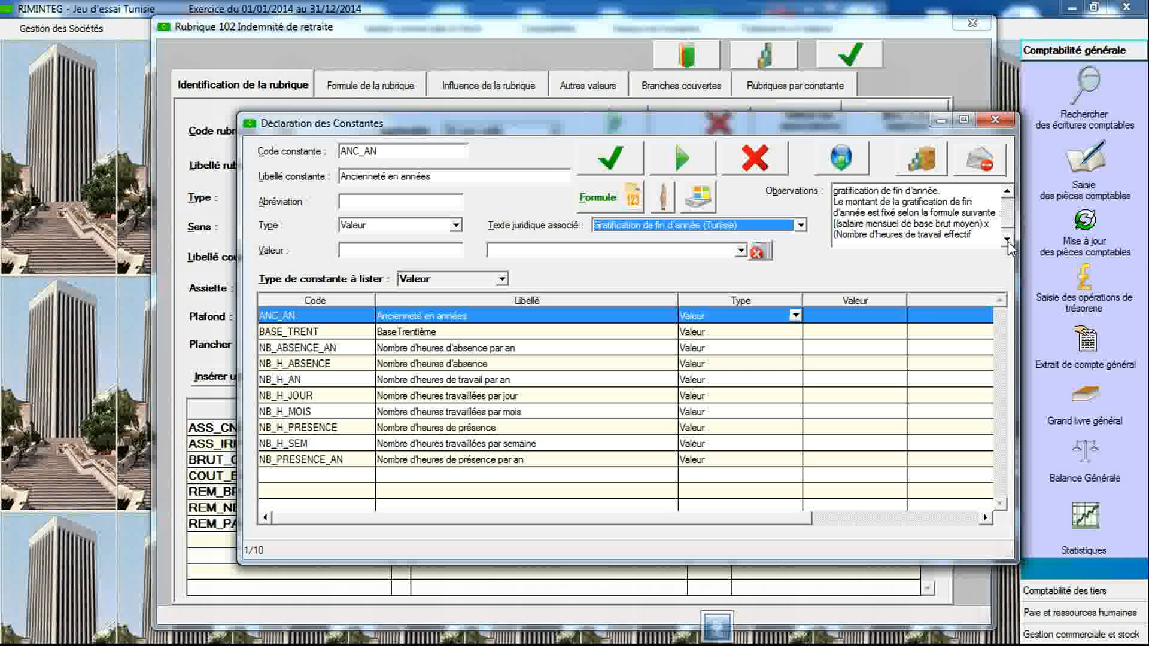
{"action": "left_click", "coordinate": [1007, 241]}
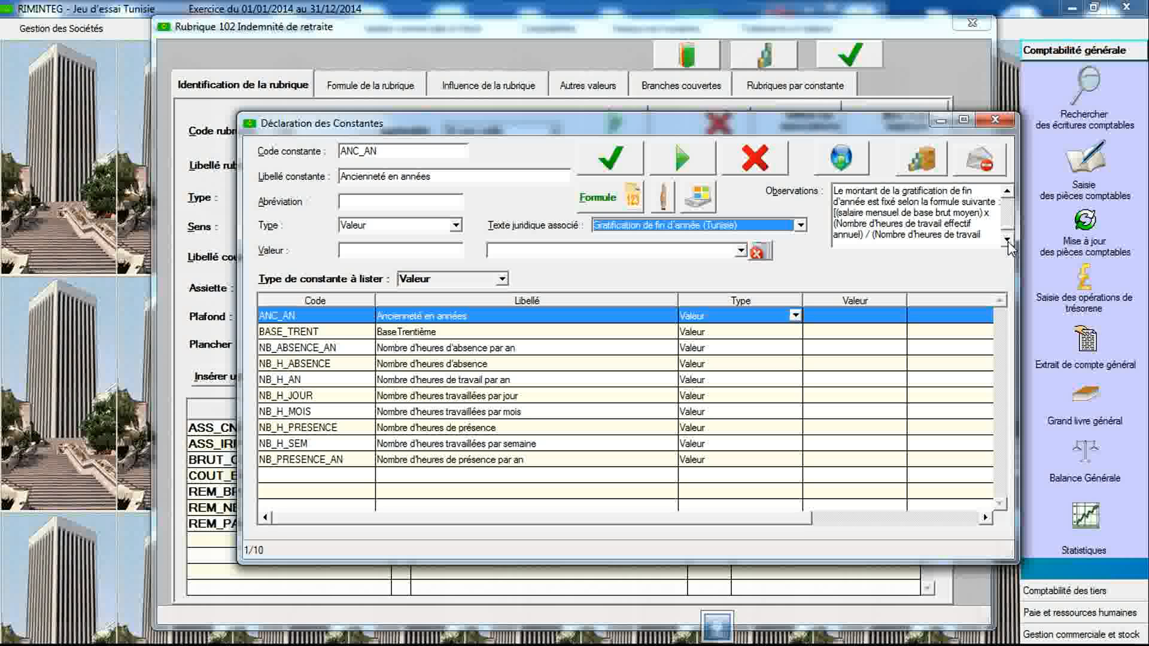
{"action": "left_click", "coordinate": [1008, 242]}
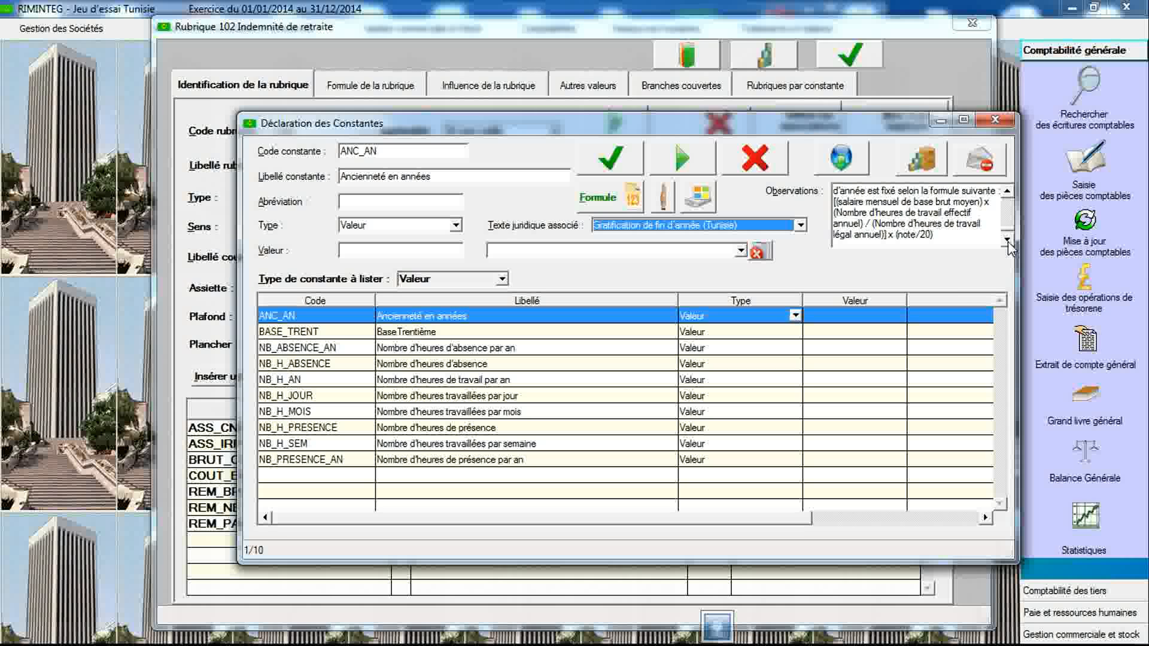
{"action": "left_click", "coordinate": [1008, 242]}
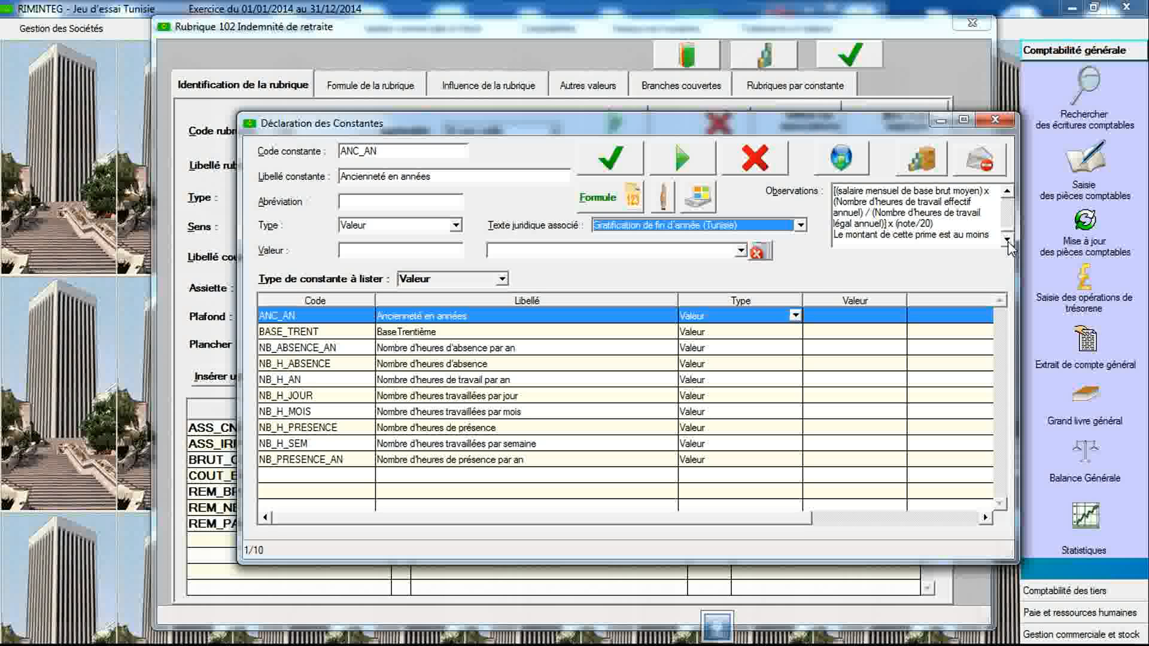
{"action": "left_click", "coordinate": [1007, 241]}
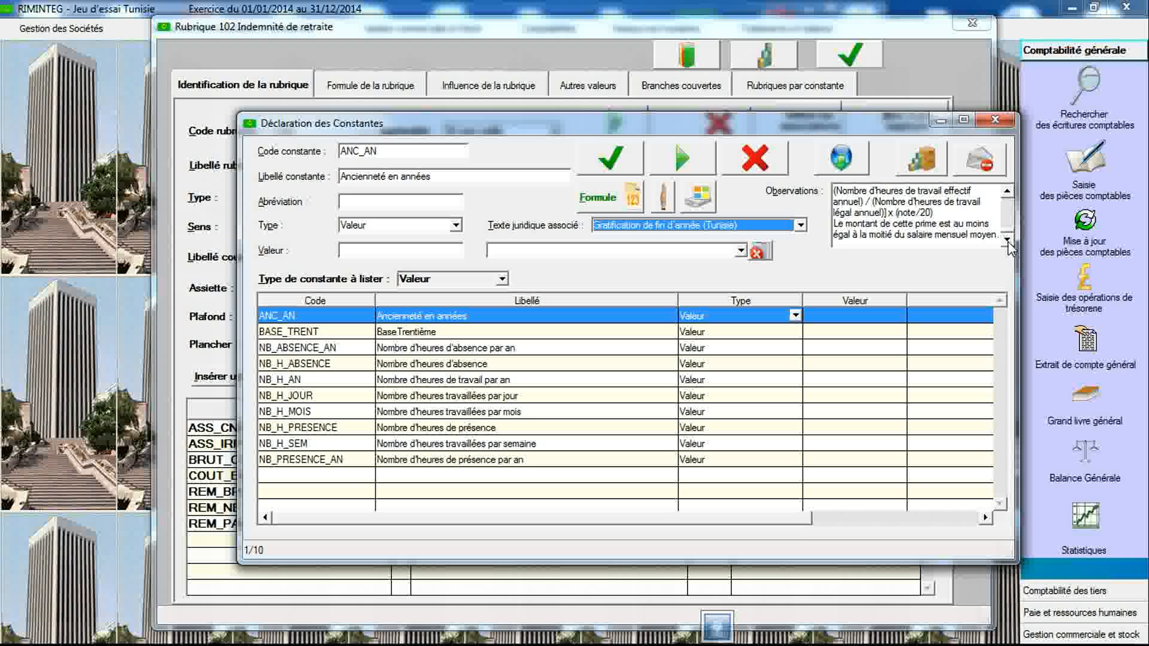
- Go back to the start of the observations and scroll down again to the list of scoring criteria
{"action": "left_click", "coordinate": [1007, 194]}
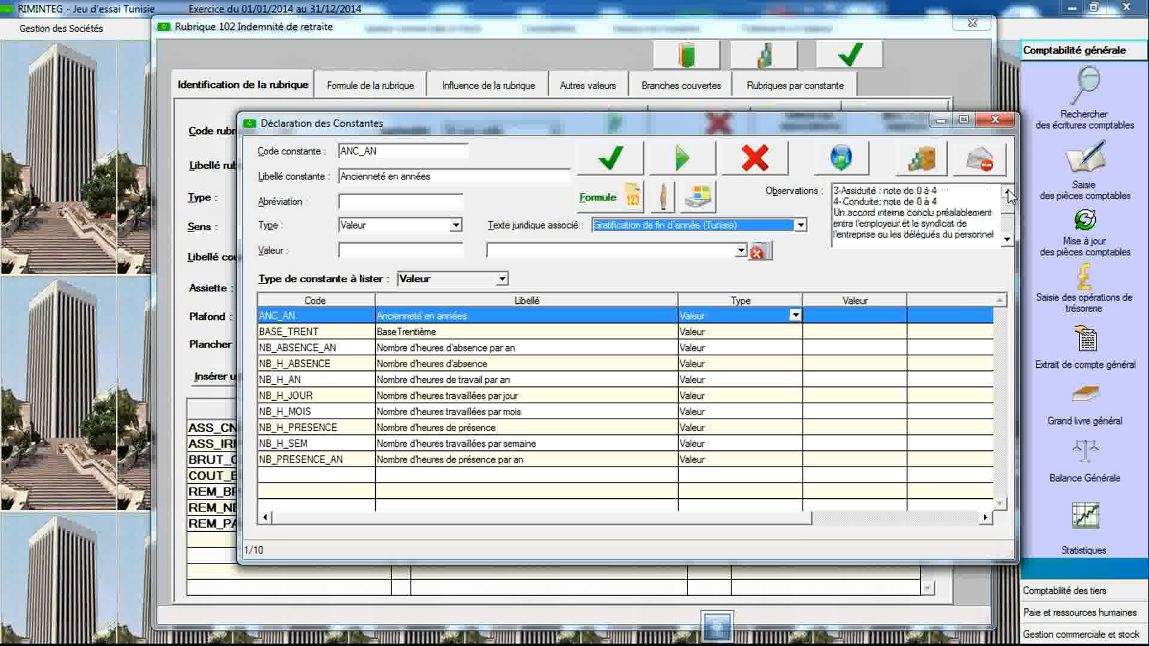
{"action": "left_click", "coordinate": [1008, 194]}
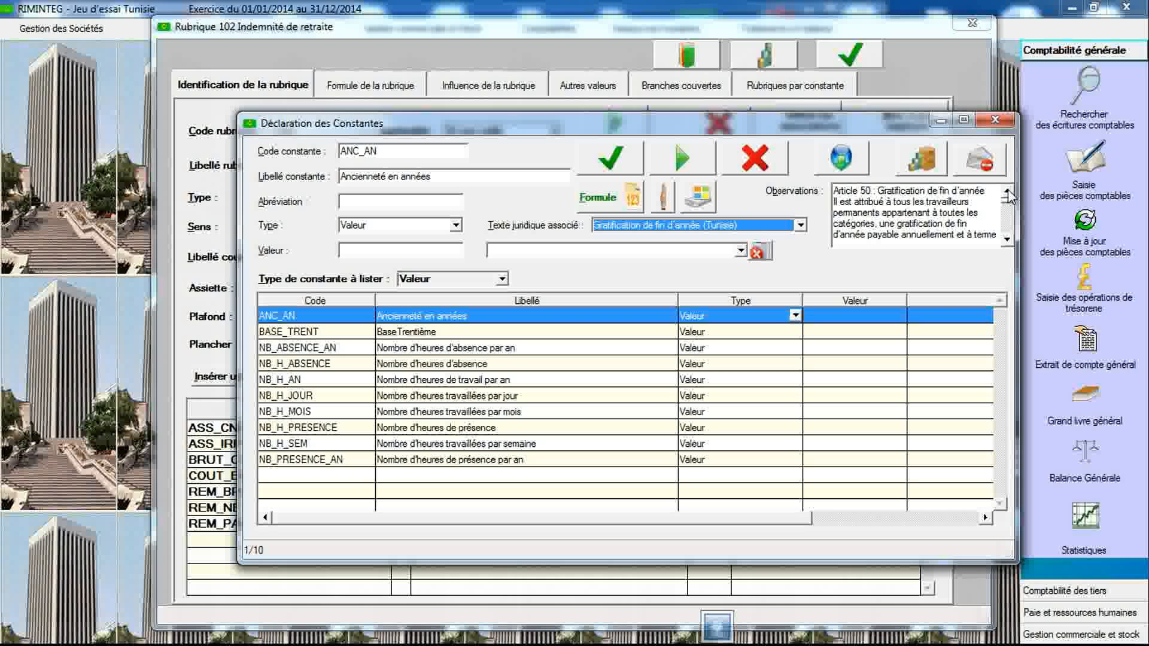
{"action": "left_click", "coordinate": [1007, 239]}
{"action": "left_click", "coordinate": [1007, 240]}
{"action": "left_click", "coordinate": [1008, 240]}
{"action": "left_click", "coordinate": [1007, 240]}
{"action": "left_click", "coordinate": [1007, 240]}
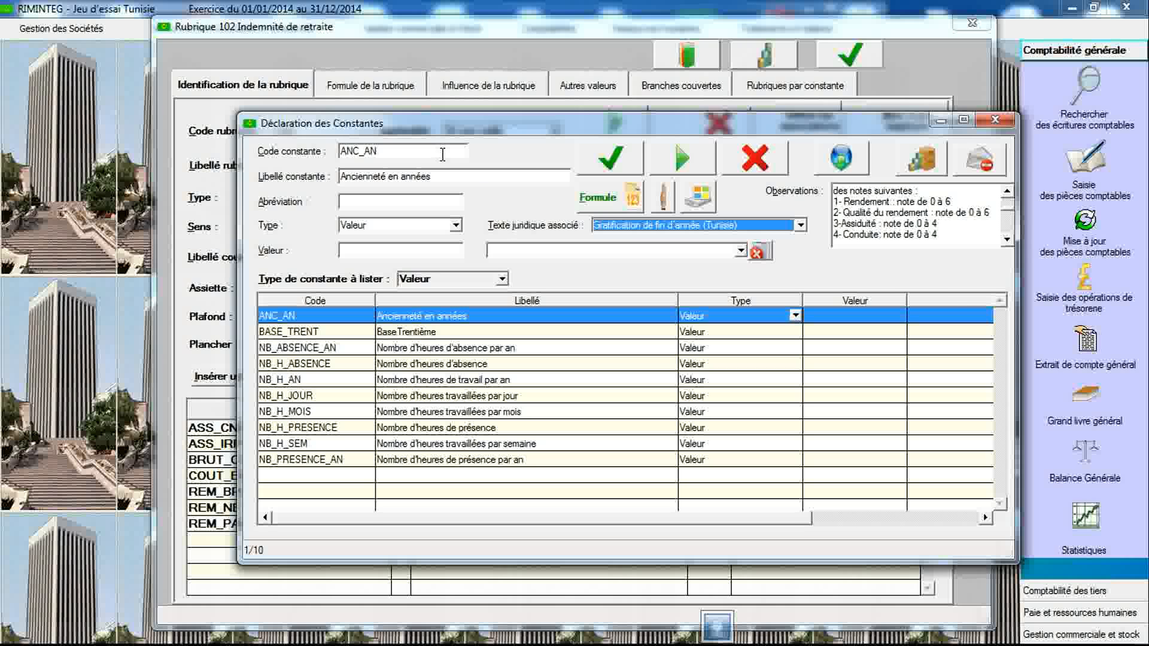
- Create constant NOTE_RDT labelled Note rendement and save it
{"action": "left_click", "coordinate": [443, 154]}
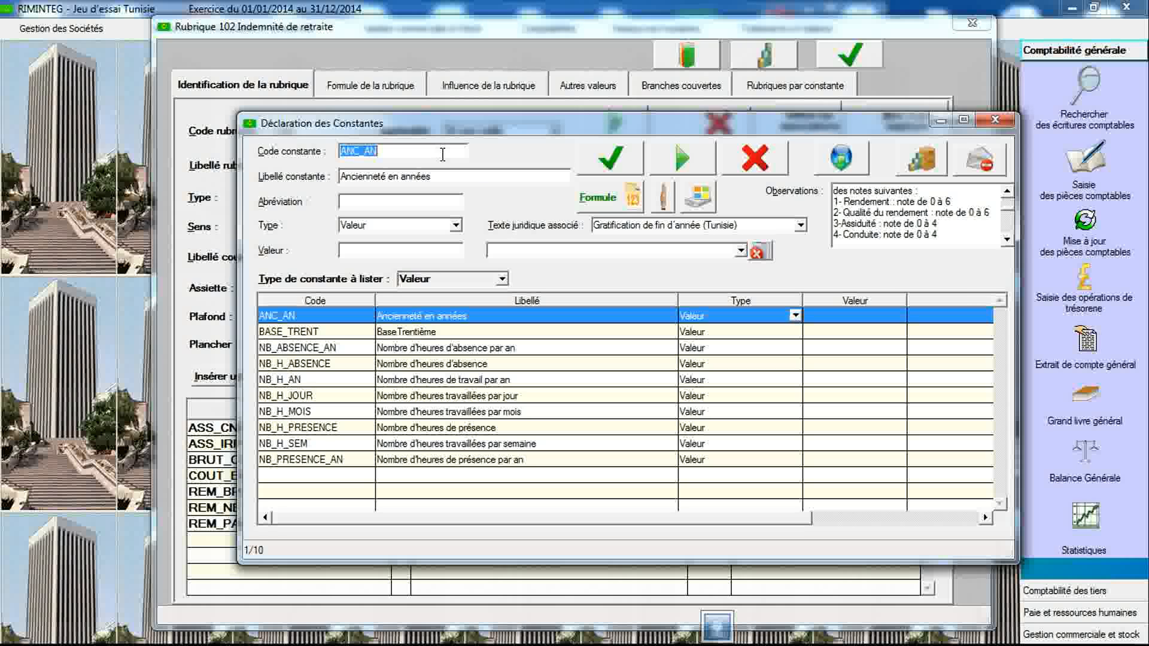
{"action": "type", "text": "NOTE_RDT"}
{"action": "key", "text": "Tab"}
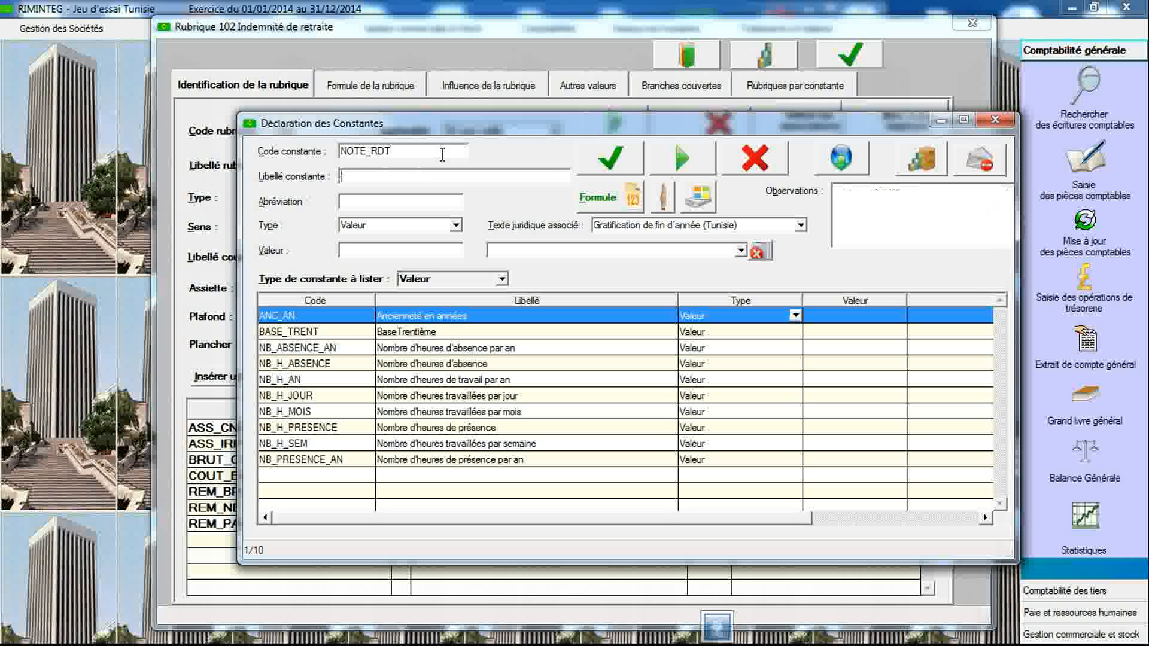
{"action": "type", "text": "Note rendement"}
{"action": "left_click", "coordinate": [608, 161]}
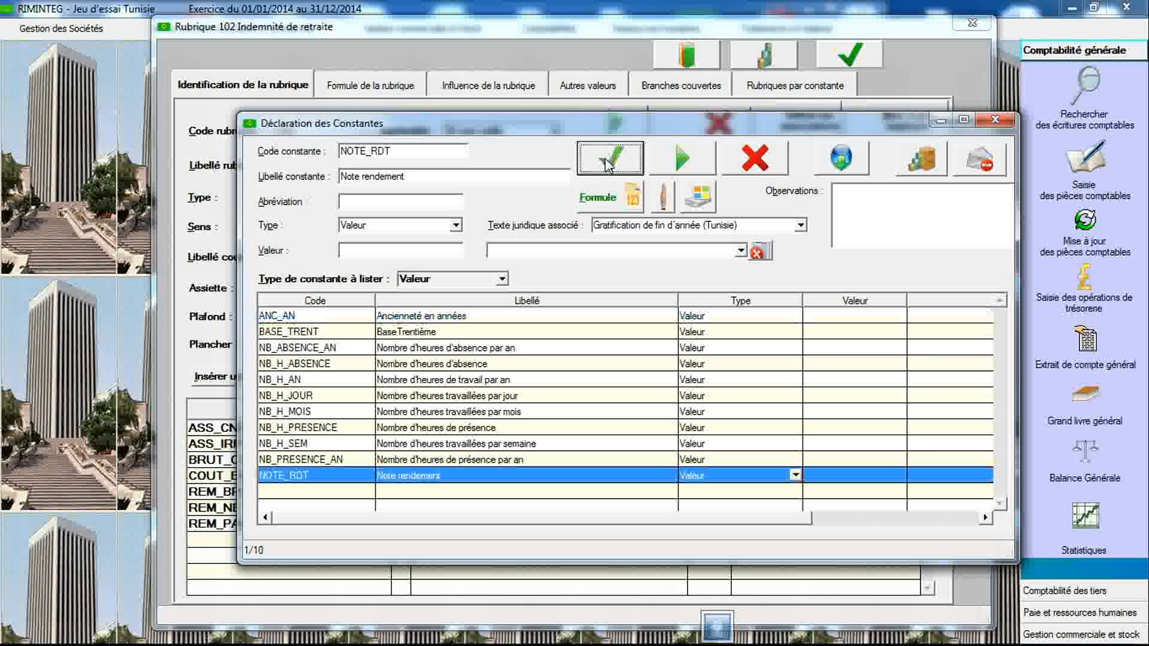
- Create constant NOTE_QLT_RDT labelled Note qualité du rendement, linked to the Gratification de fin d'année (Tunisie) text, and save it
{"action": "double_click", "coordinate": [437, 147]}
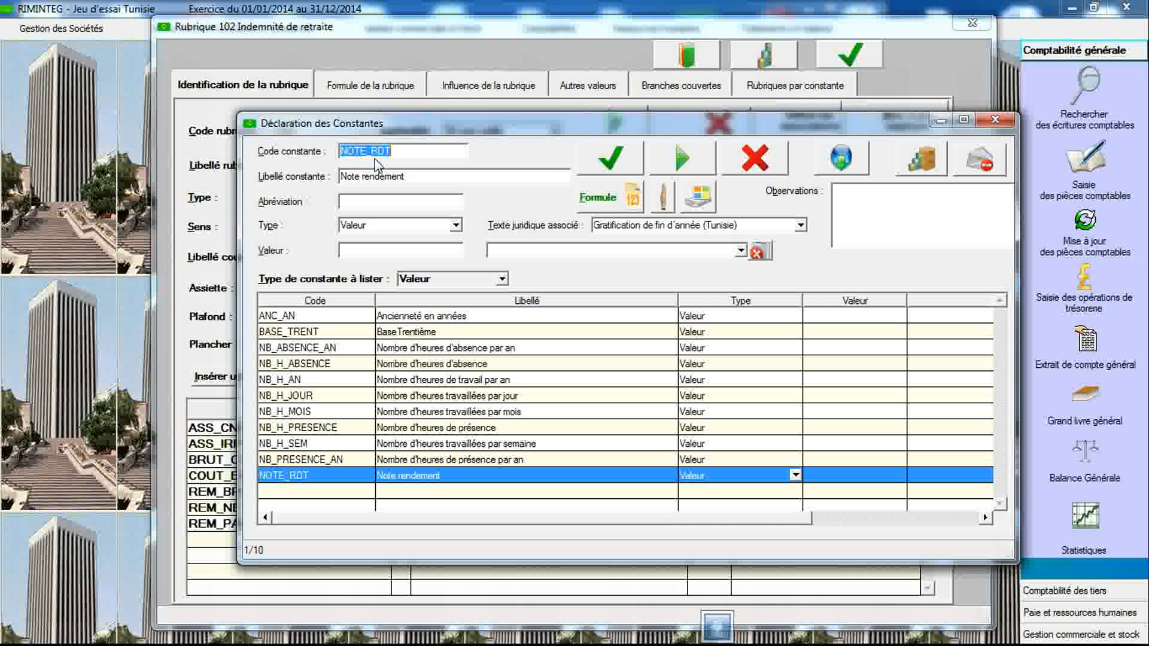
{"action": "left_click", "coordinate": [750, 229]}
{"action": "left_click", "coordinate": [746, 256]}
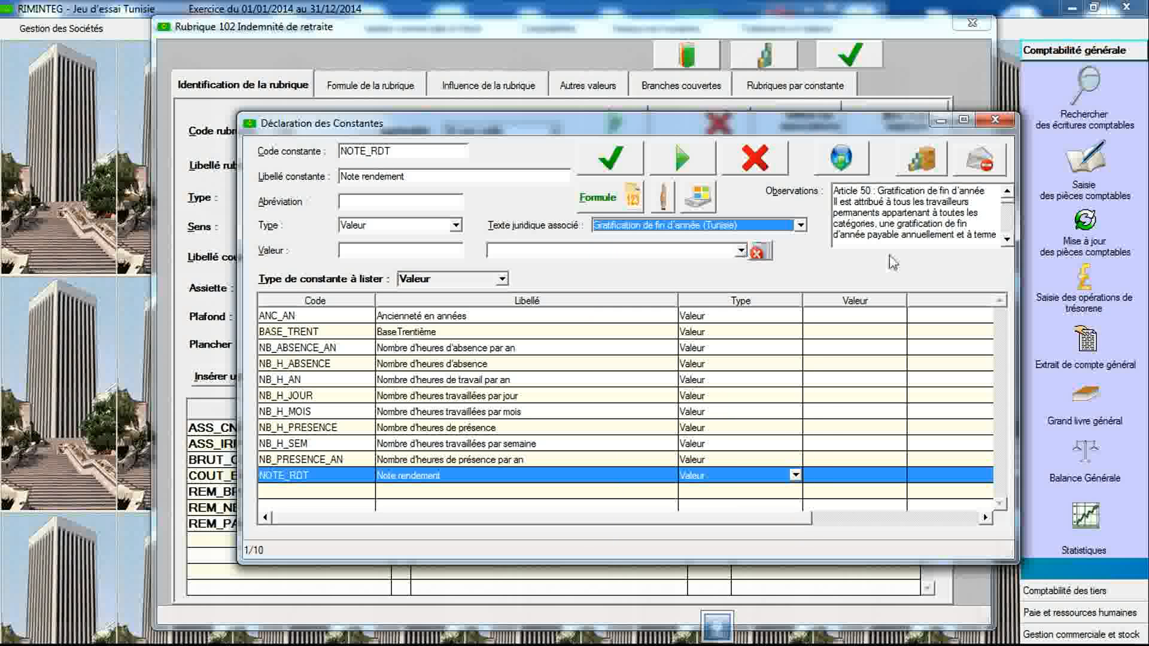
{"action": "scroll", "coordinate": [1010, 244], "scroll_direction": "down", "scroll_amount": 3}
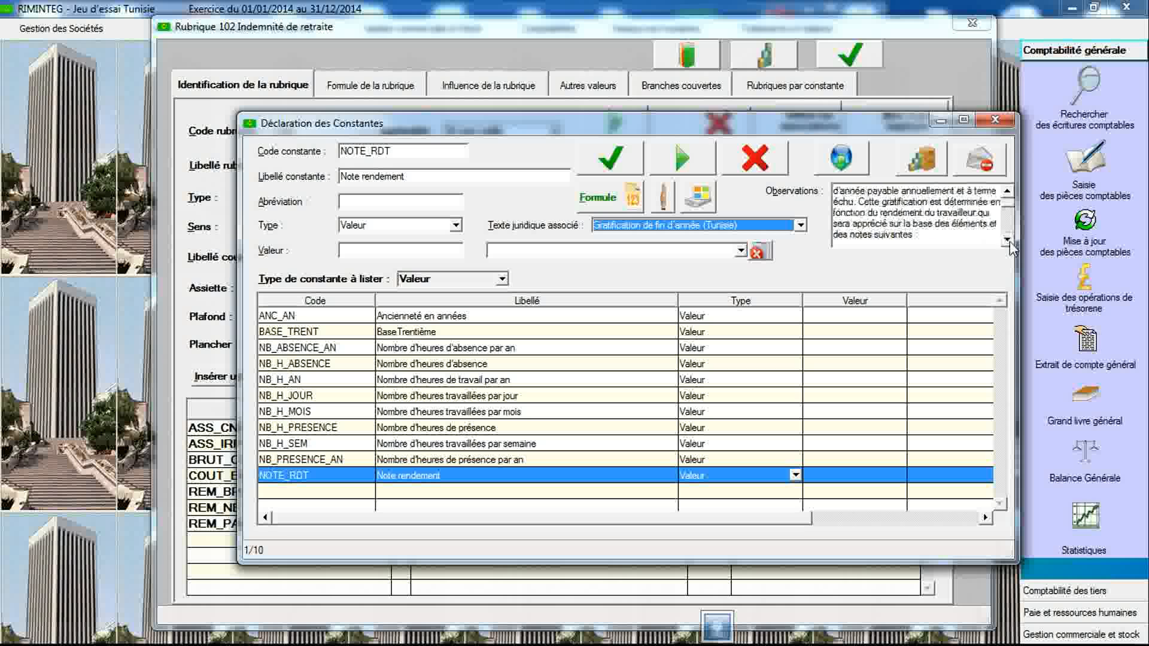
{"action": "left_click", "coordinate": [1007, 240]}
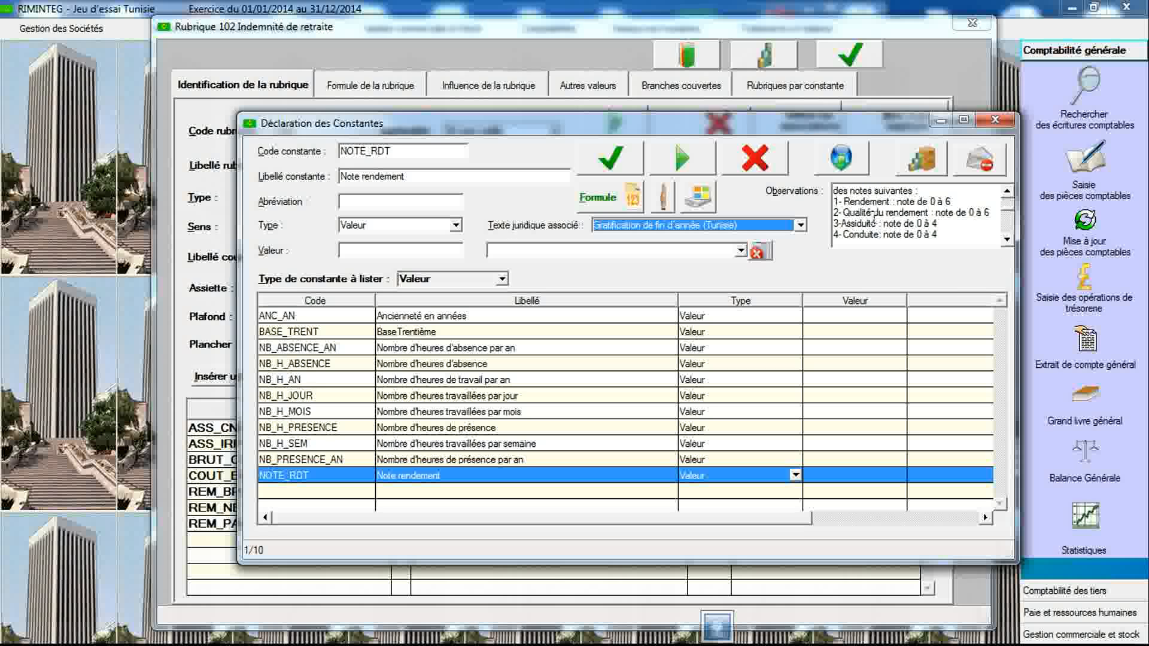
{"action": "left_click", "coordinate": [368, 152]}
{"action": "left_click", "coordinate": [368, 153]}
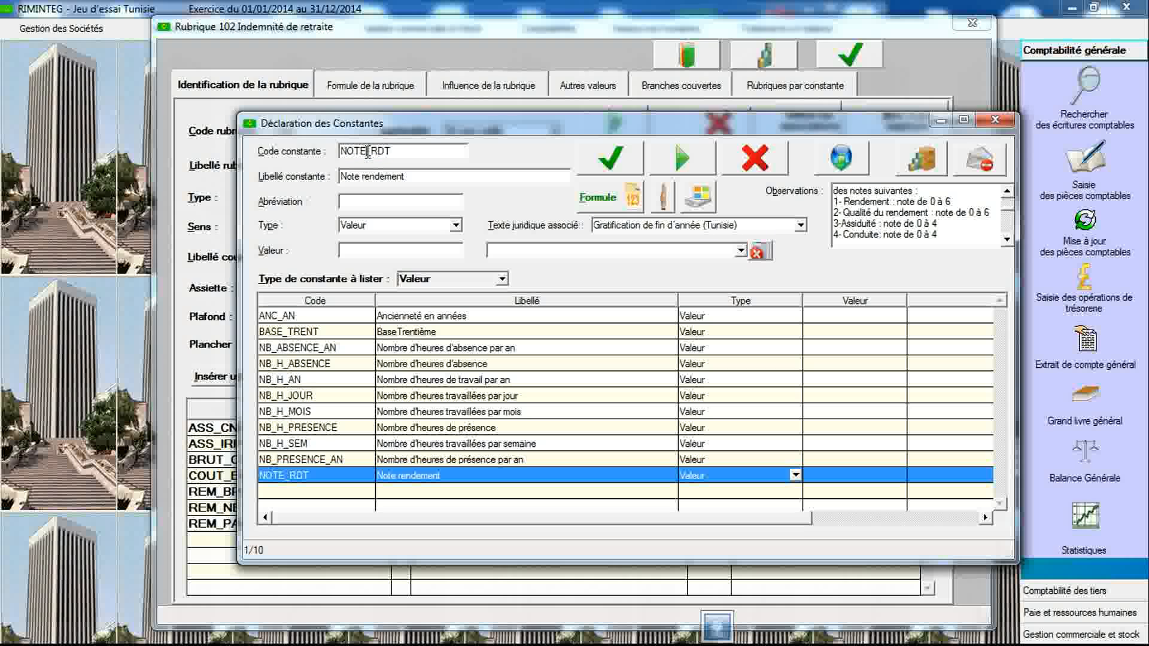
{"action": "type", "text": "_QLT"}
{"action": "left_click", "coordinate": [370, 178]}
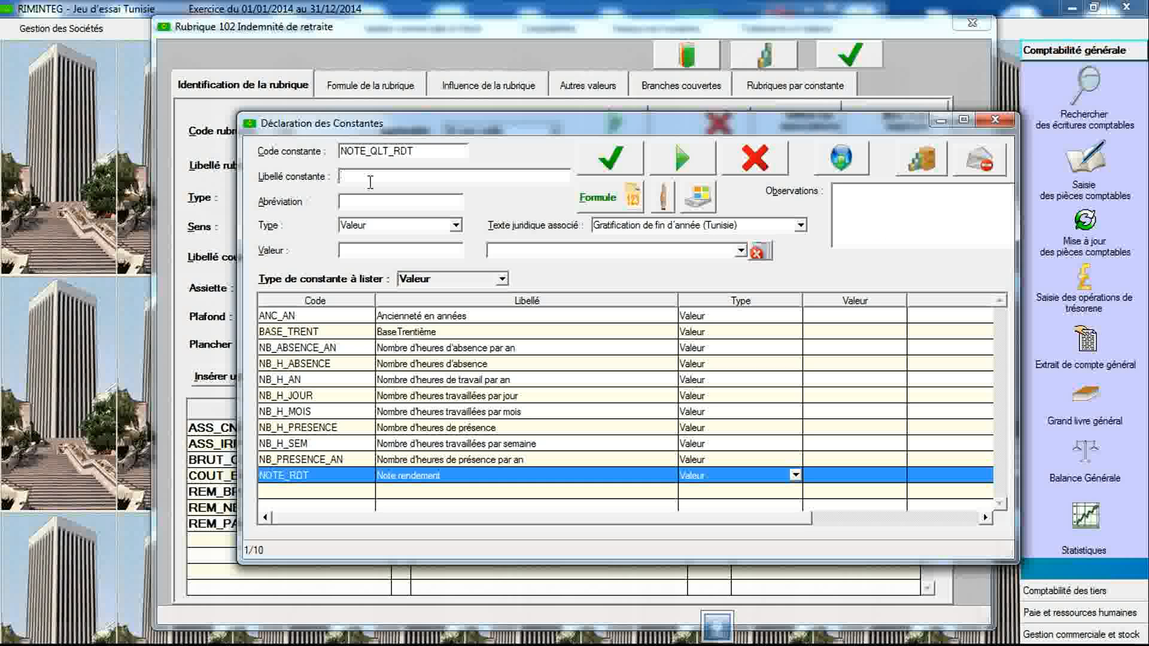
{"action": "type", "text": "Note qualité du rendement"}
{"action": "left_click", "coordinate": [610, 158]}
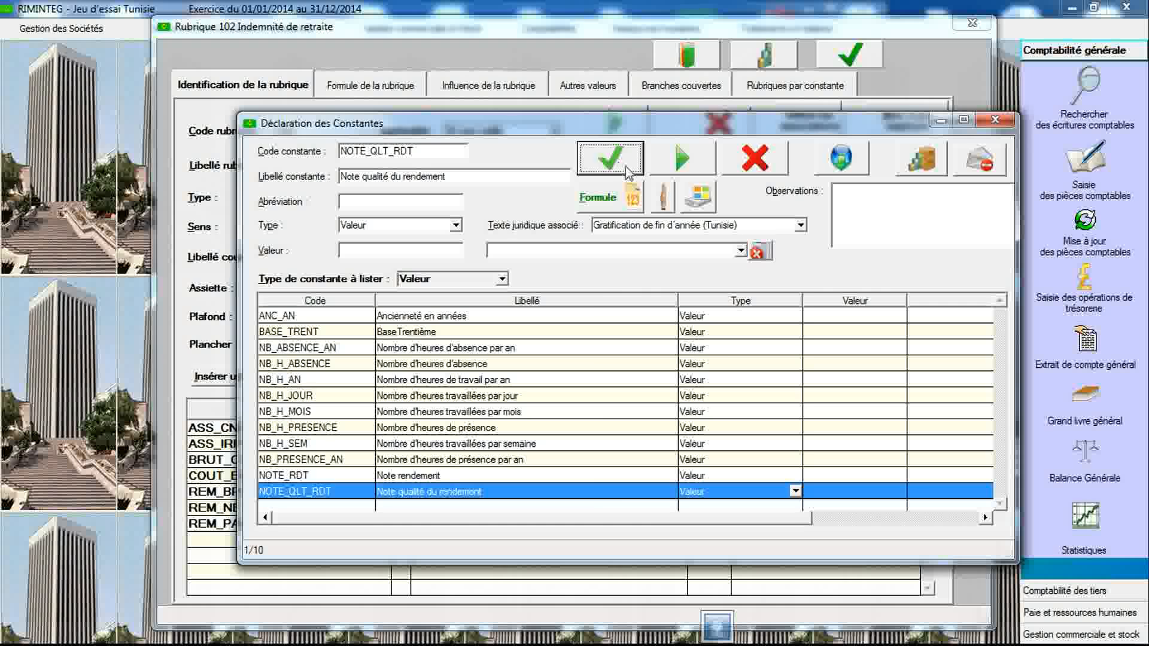
- Create constant NOTE_ASSID labelled Note asiduité and save it
{"action": "left_click", "coordinate": [710, 229]}
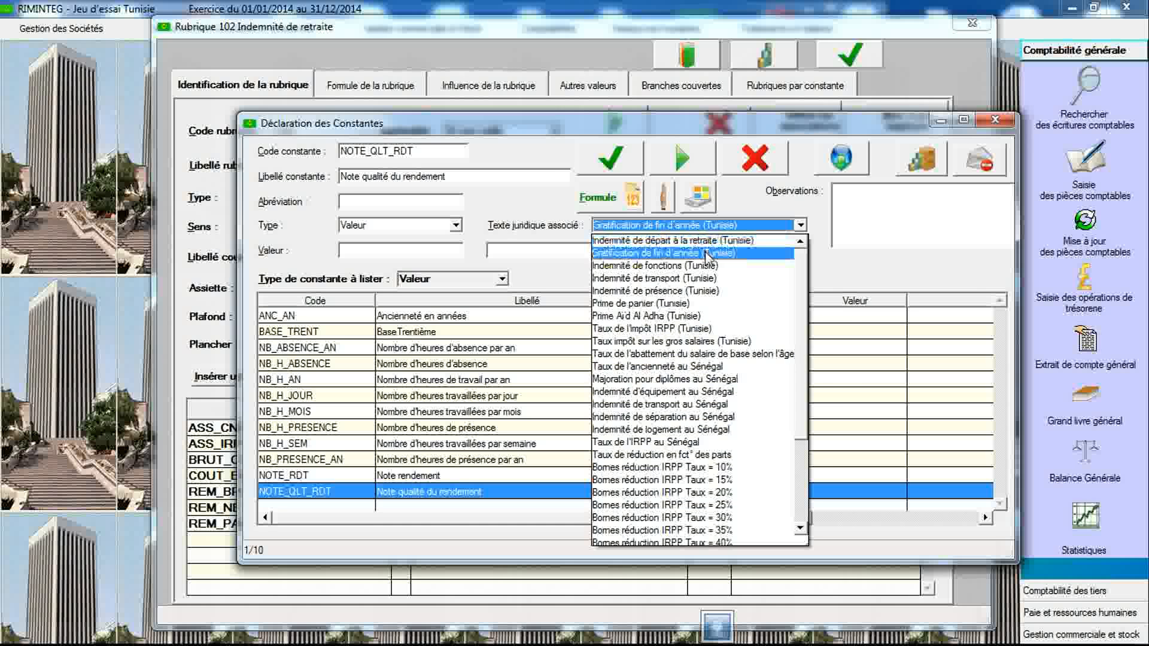
{"action": "left_click", "coordinate": [711, 234]}
{"action": "left_click", "coordinate": [1007, 238]}
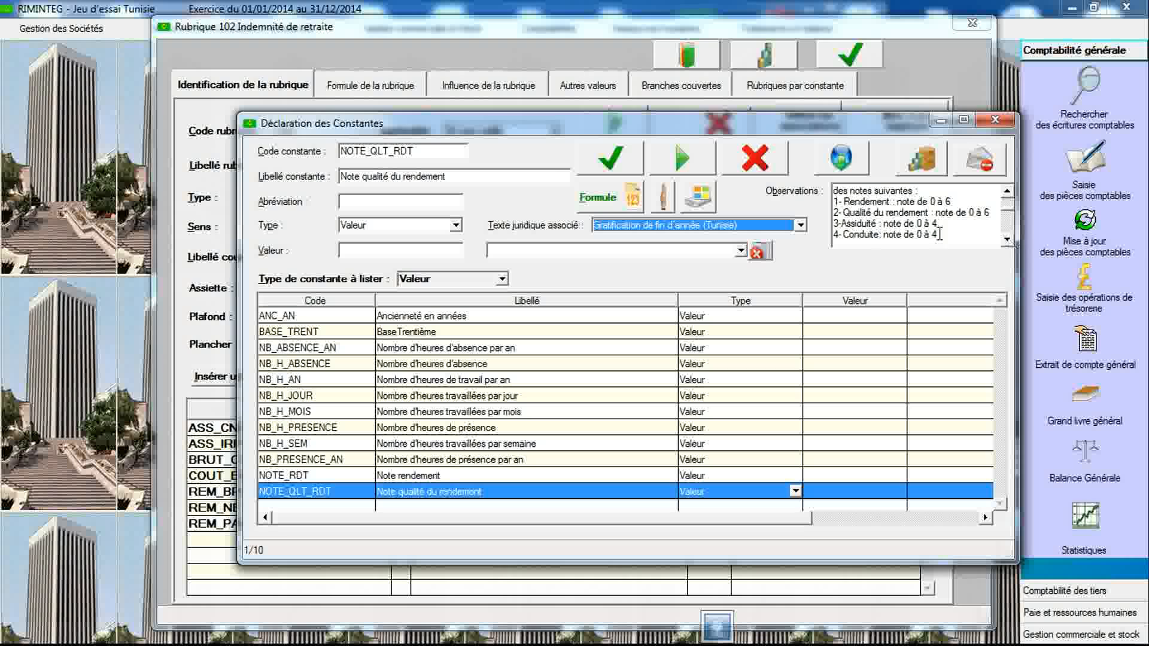
{"action": "left_click", "coordinate": [418, 151]}
{"action": "type", "text": "NO"}
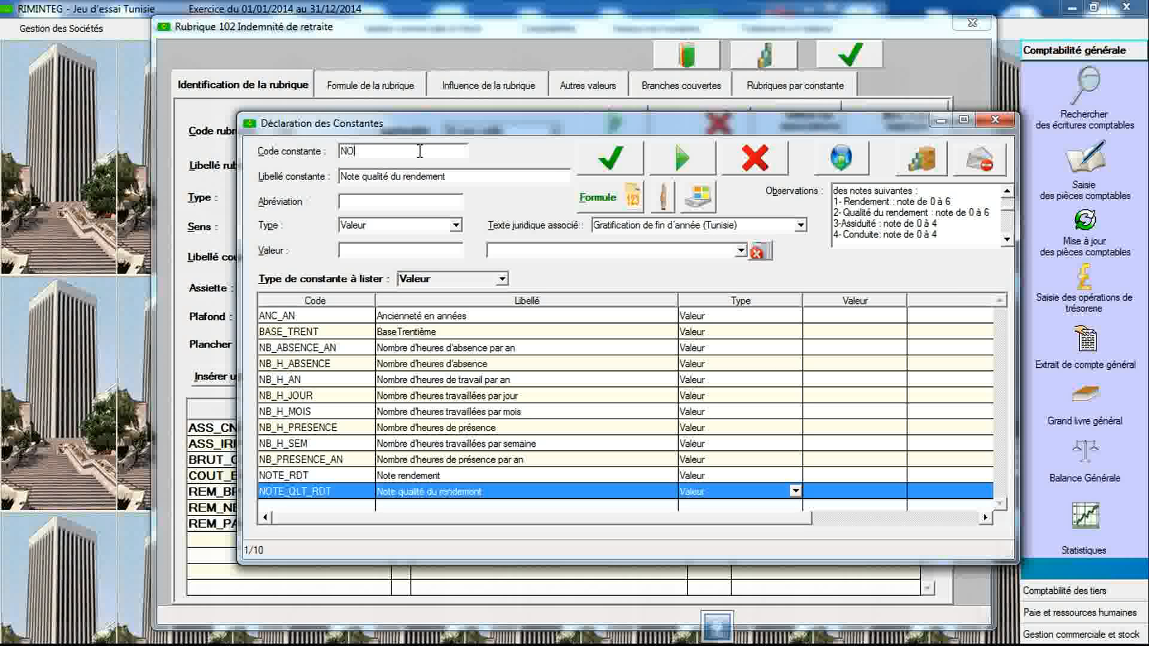
{"action": "type", "text": "TE_ASSID"}
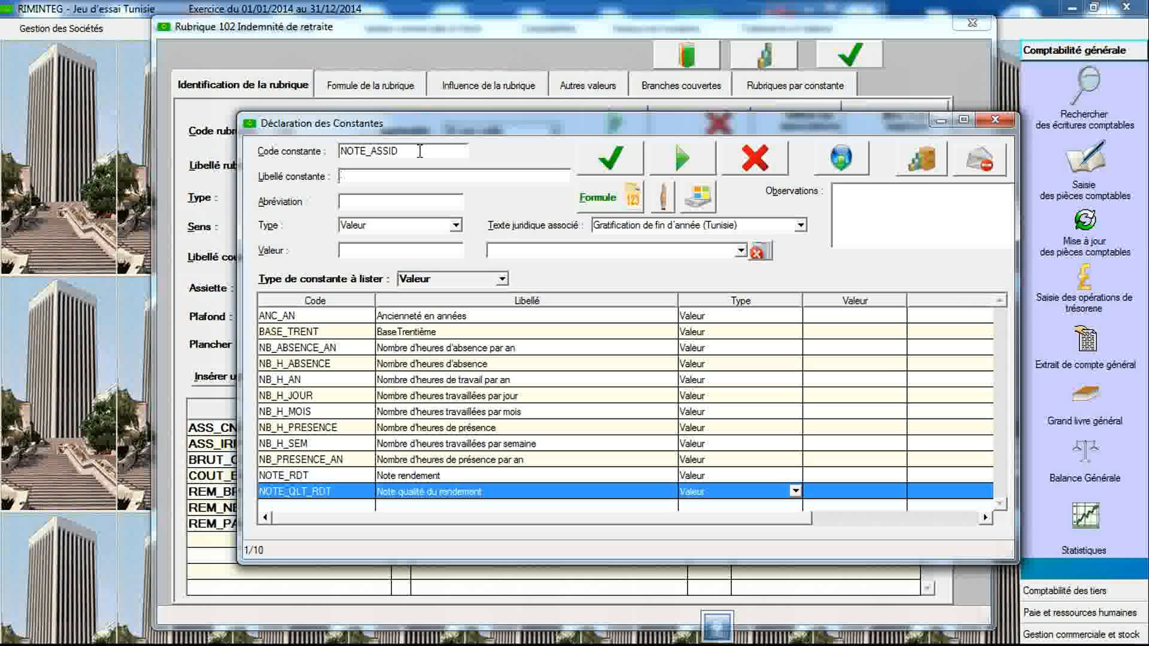
{"action": "type", "text": "Note asid"}
{"action": "left_click", "coordinate": [610, 157]}
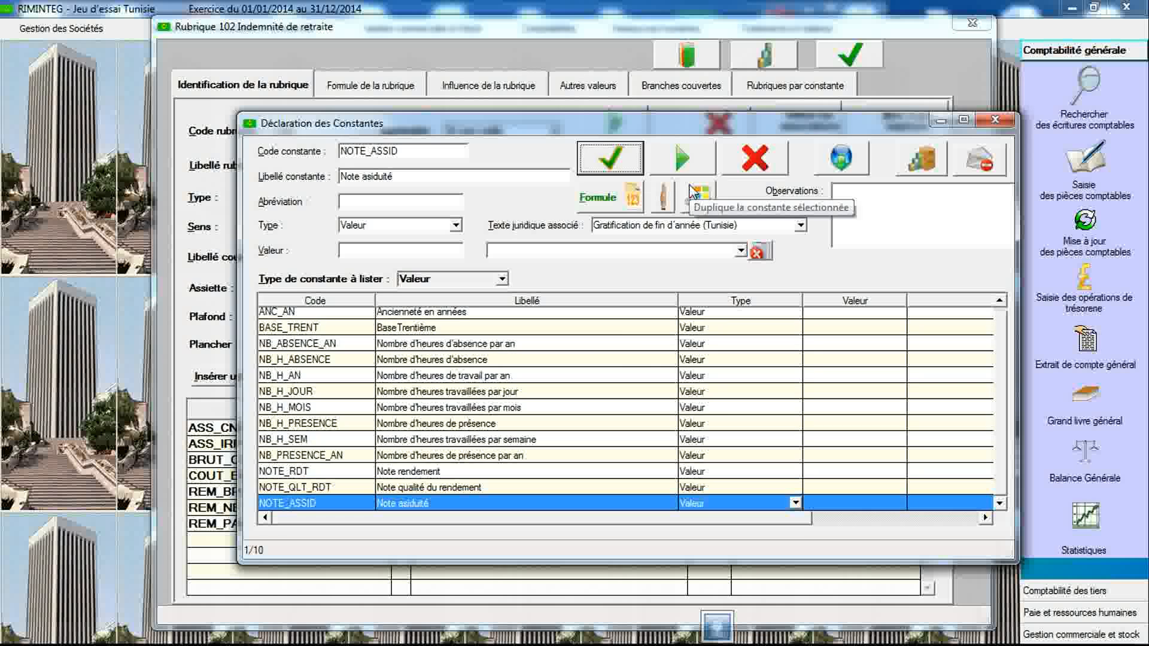
- Review the legal text's scoring criteria, then create constant NOTE_COND labelled Note conduite and save it
{"action": "left_click", "coordinate": [694, 226]}
{"action": "left_click", "coordinate": [695, 263]}
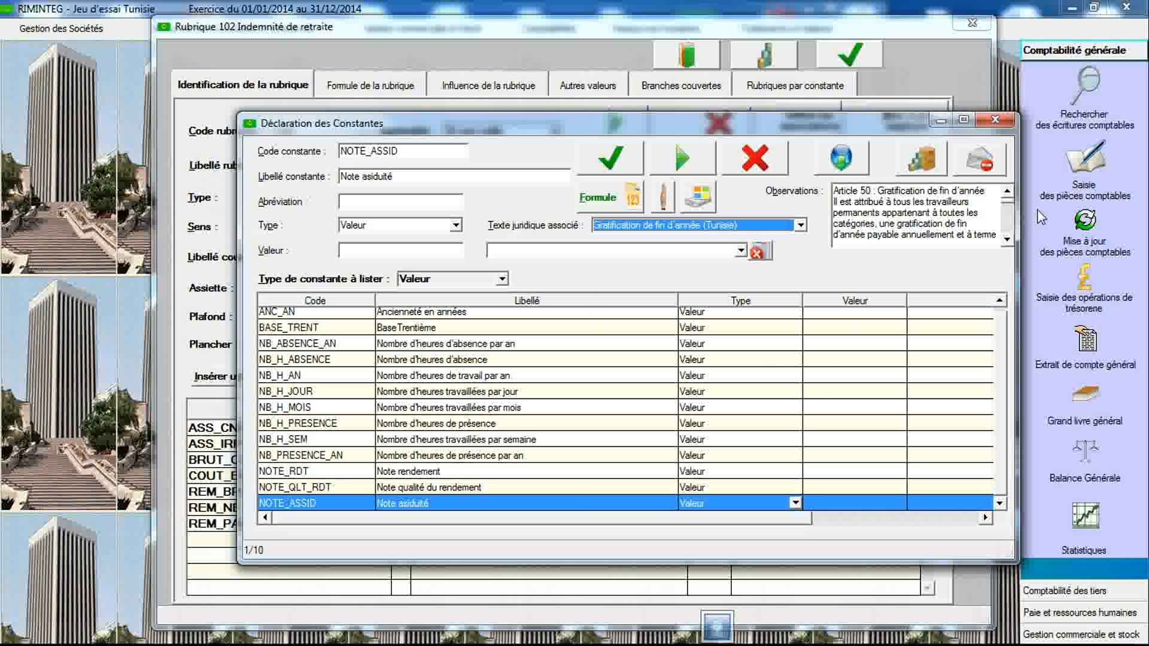
{"action": "left_click", "coordinate": [1007, 241]}
{"action": "left_click", "coordinate": [1006, 241]}
{"action": "left_click", "coordinate": [1007, 242]}
{"action": "left_click", "coordinate": [1006, 241]}
{"action": "left_click", "coordinate": [1007, 241]}
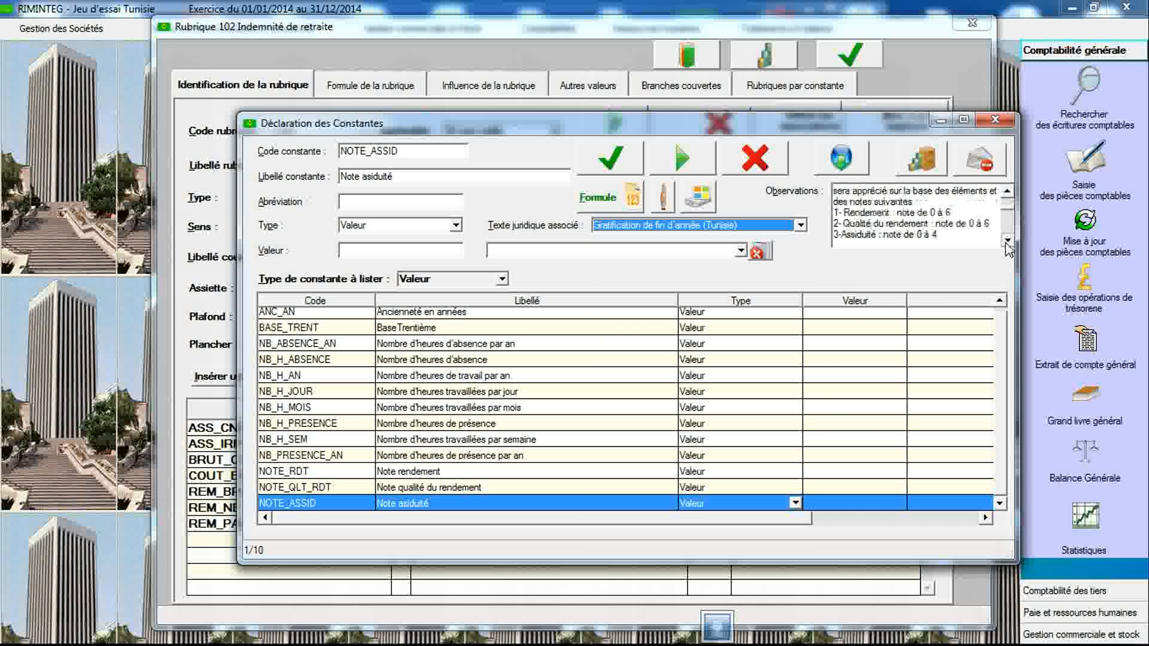
{"action": "left_click", "coordinate": [1007, 241]}
{"action": "left_click", "coordinate": [1006, 241]}
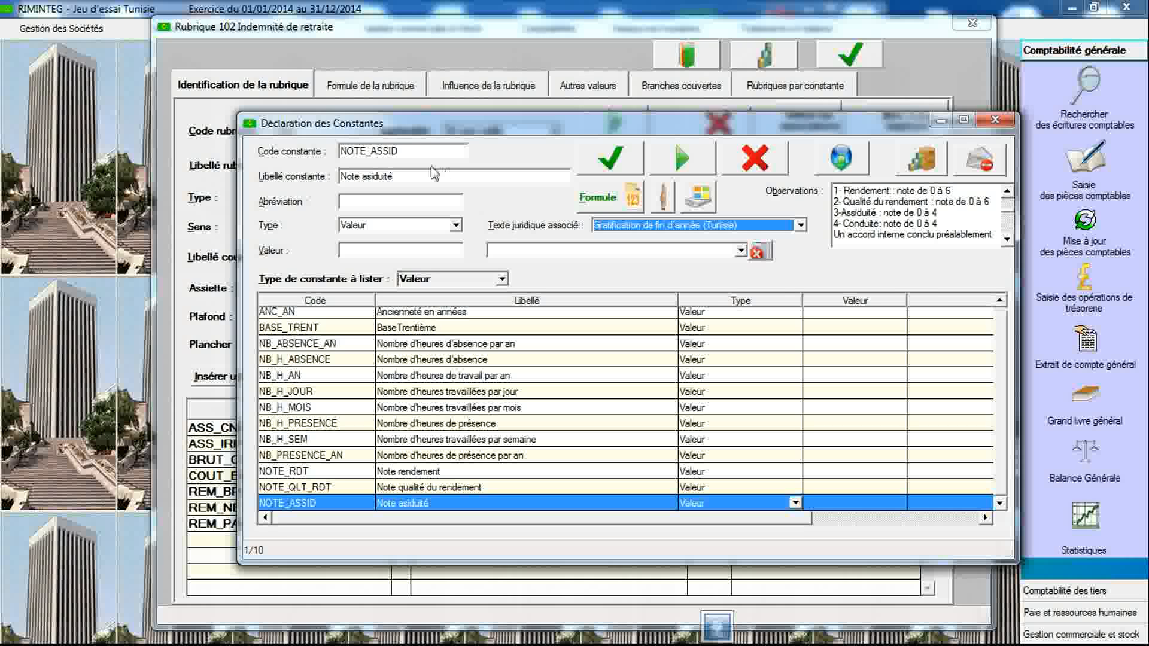
{"action": "left_click", "coordinate": [420, 151]}
{"action": "left_click", "coordinate": [420, 151]}
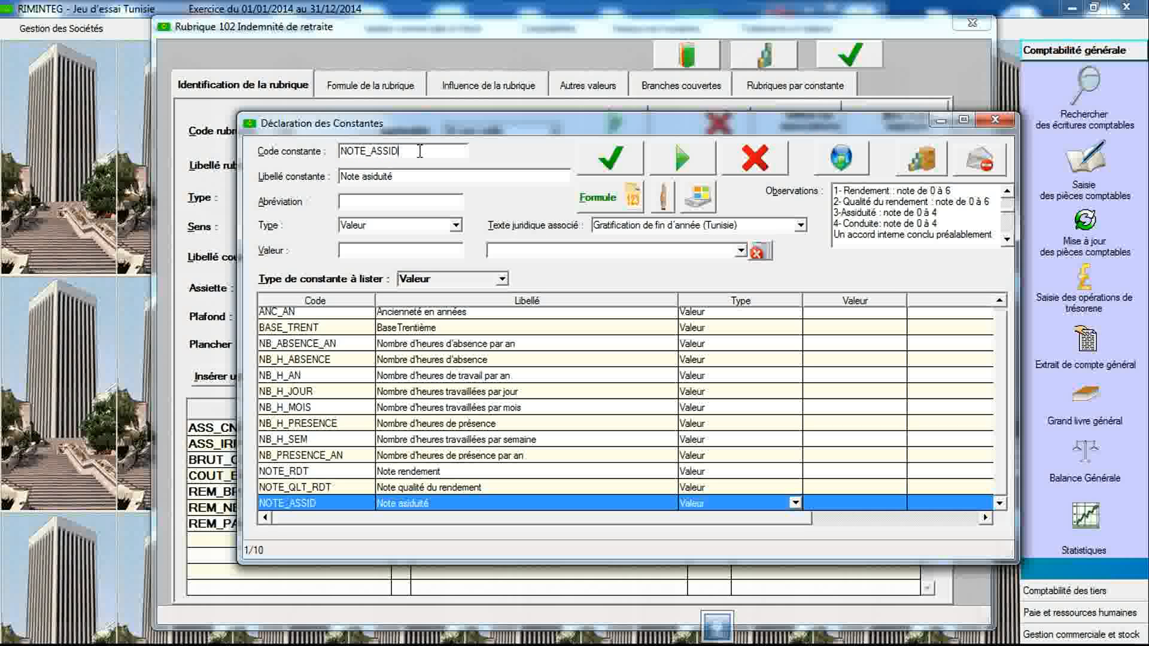
{"action": "key", "text": "BackSpace"}
{"action": "key", "text": "BackSpace"}
{"action": "key", "text": "BackSpace"}
{"action": "key", "text": "BackSpace"}
{"action": "type", "text": "CON"}
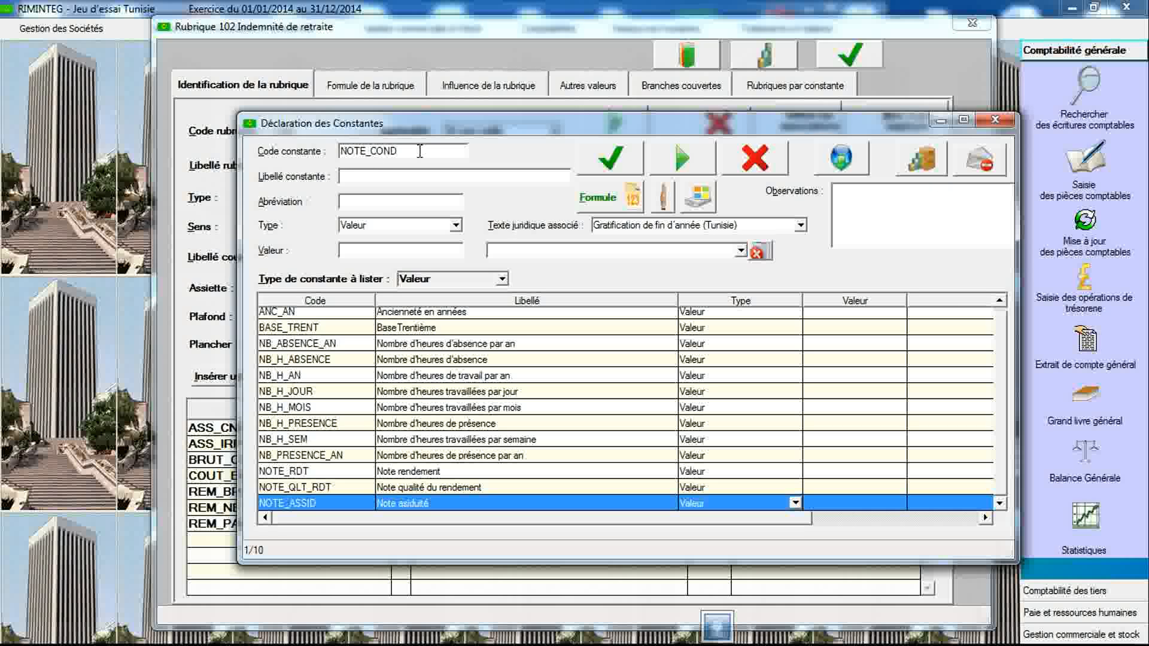
{"action": "type", "text": "Note conduite"}
{"action": "left_click", "coordinate": [603, 165]}
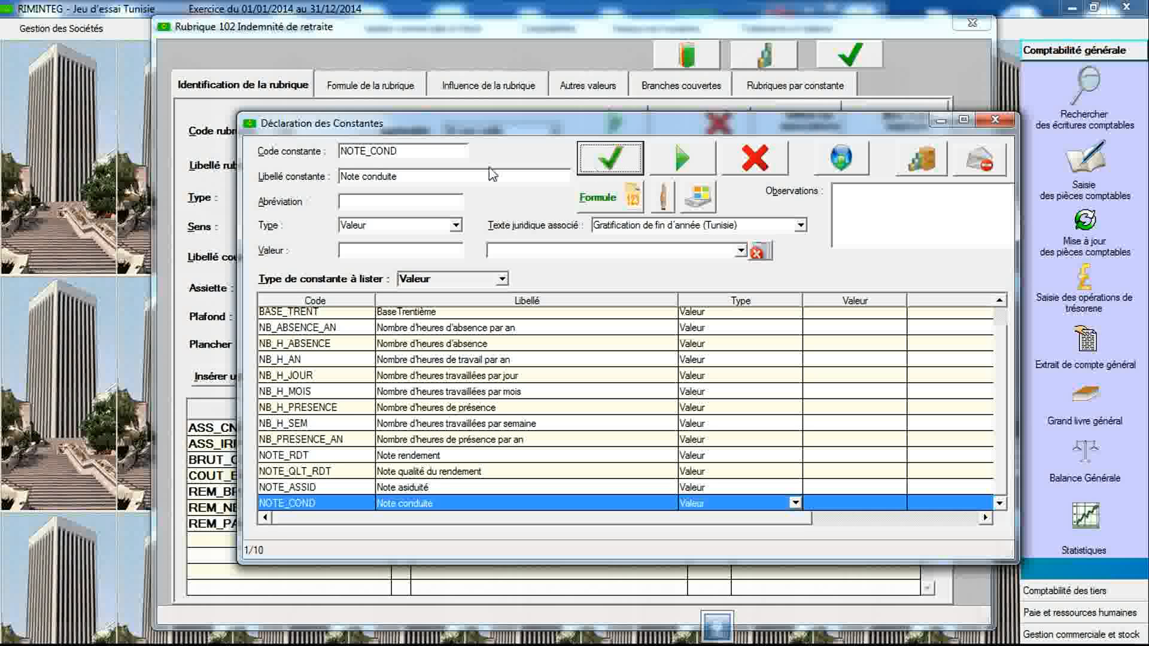
- Create constant NOTE_GLO labelled Note globale with type Arithmétique and save it
{"action": "left_click", "coordinate": [450, 152]}
{"action": "left_click", "coordinate": [449, 153]}
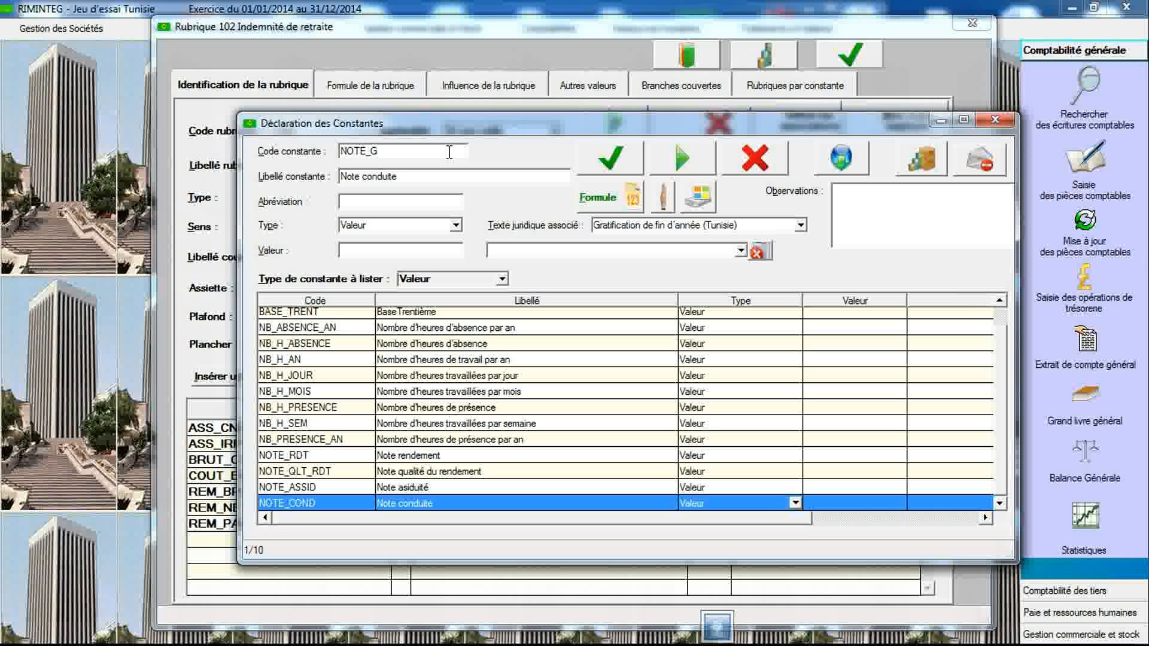
{"action": "type", "text": "_"}
{"action": "key", "text": "BackSpace"}
{"action": "key", "text": "BackSpace"}
{"action": "key", "text": "Tab"}
{"action": "type", "text": "Note globale"}
{"action": "left_click", "coordinate": [456, 226]}
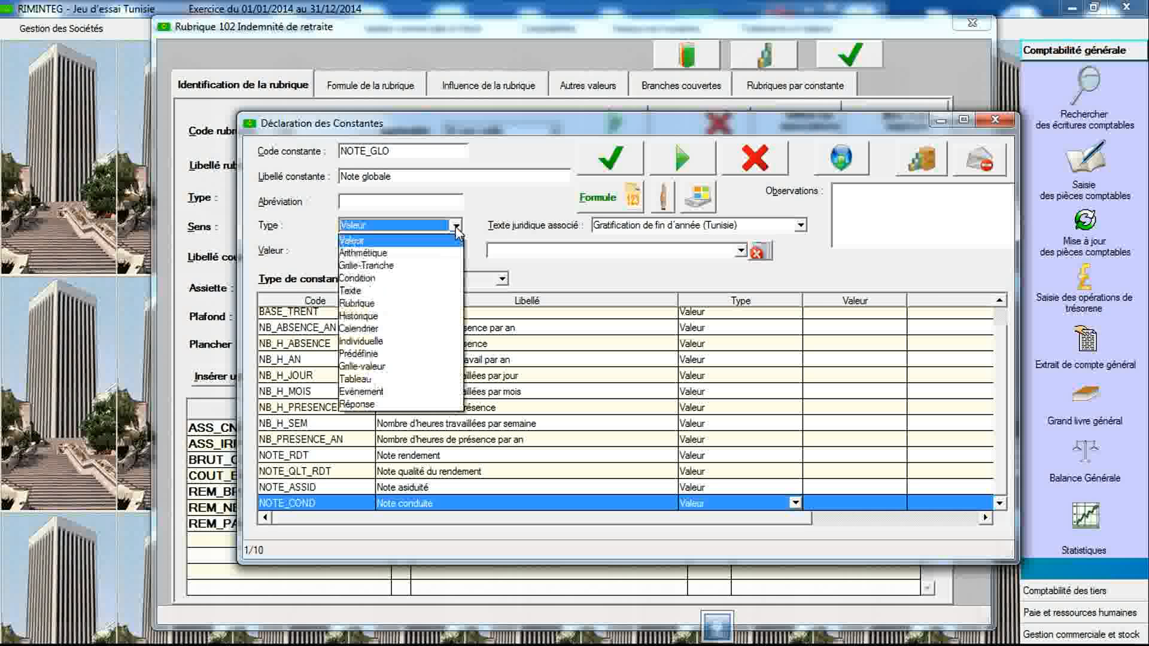
{"action": "left_click", "coordinate": [446, 251]}
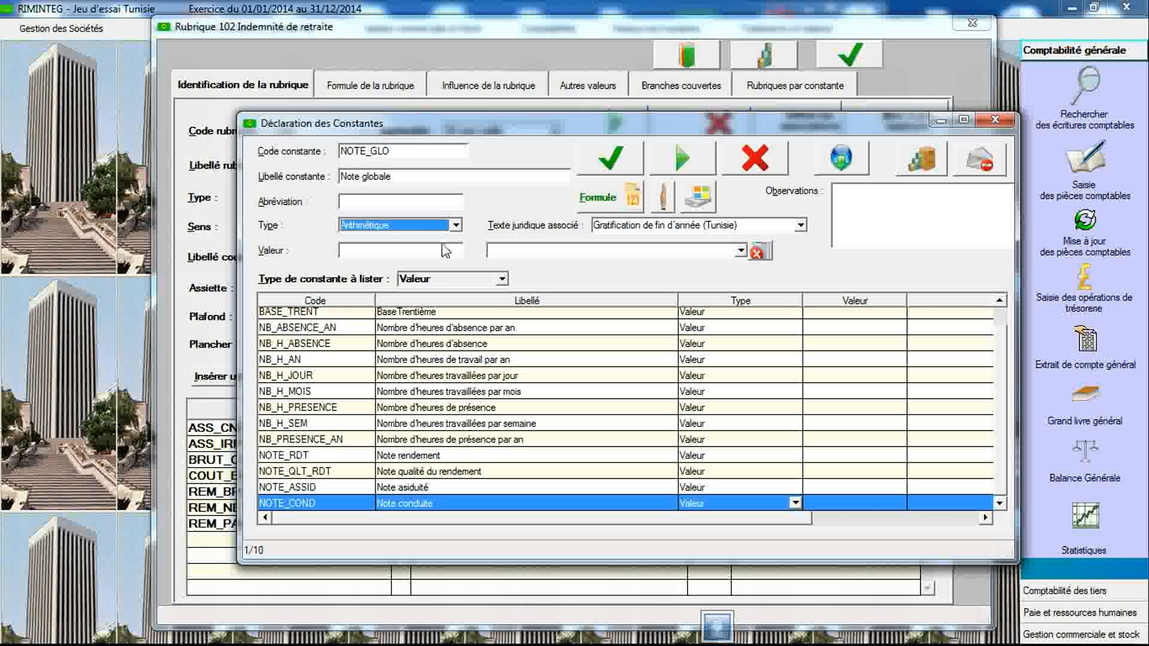
{"action": "left_click", "coordinate": [608, 163]}
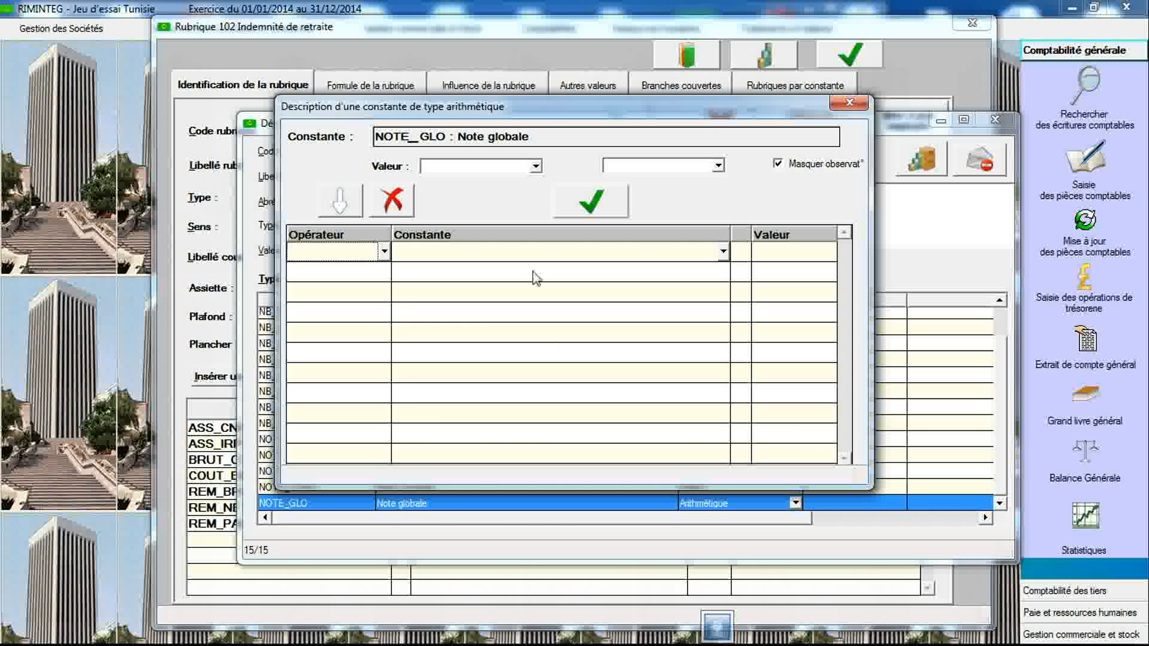
- Start the Note globale arithmetic formula with NOTE_RDT as its first constant
{"action": "left_click", "coordinate": [529, 254]}
{"action": "key", "text": "n"}
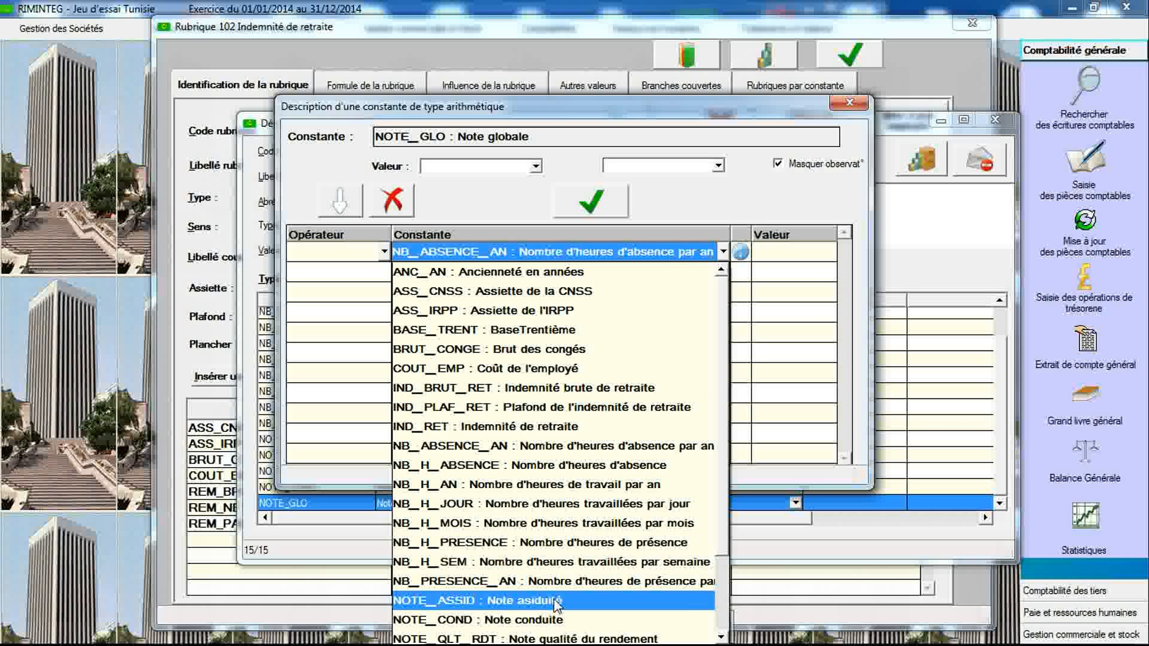
{"action": "left_click", "coordinate": [721, 637]}
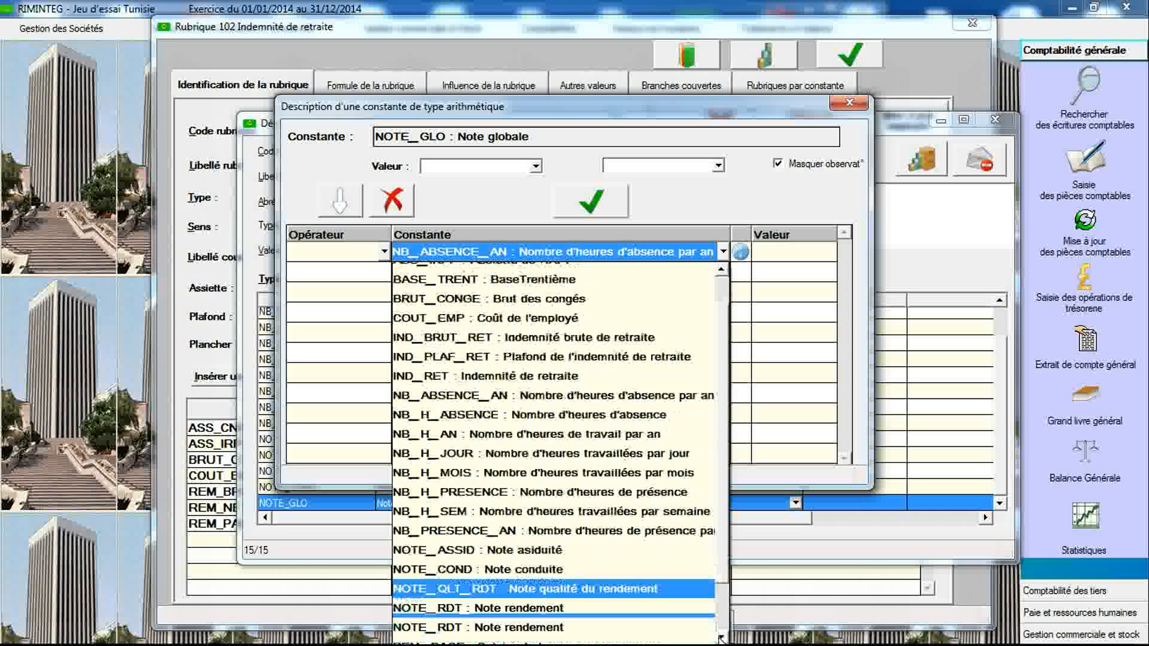
{"action": "left_click", "coordinate": [721, 637]}
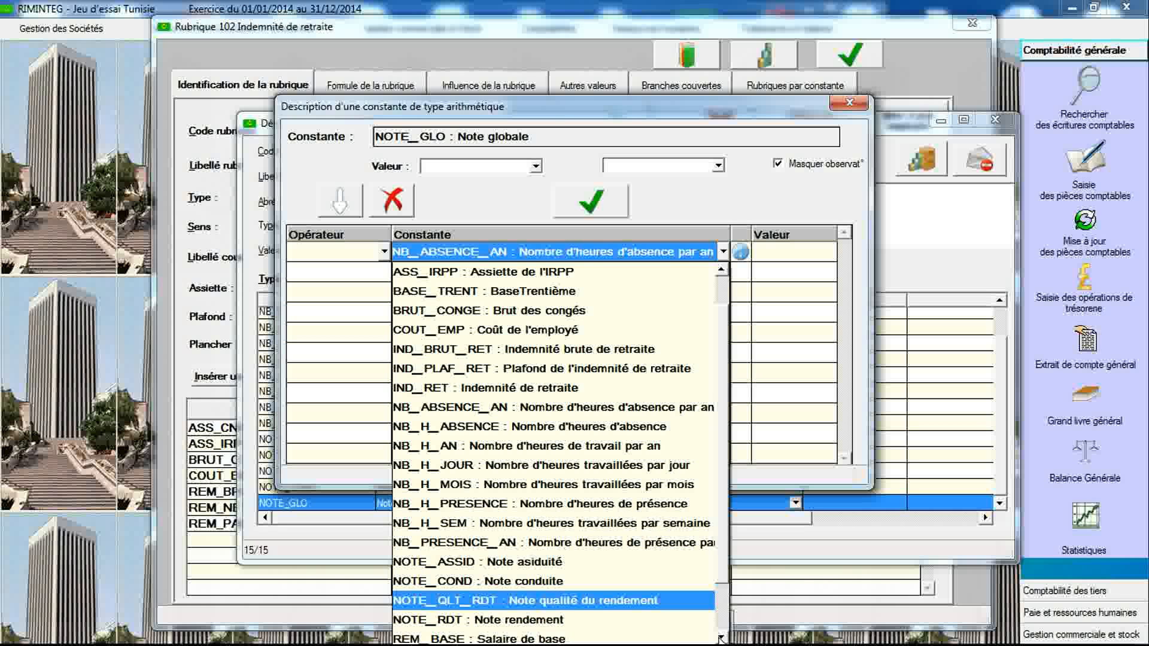
{"action": "left_click", "coordinate": [675, 623]}
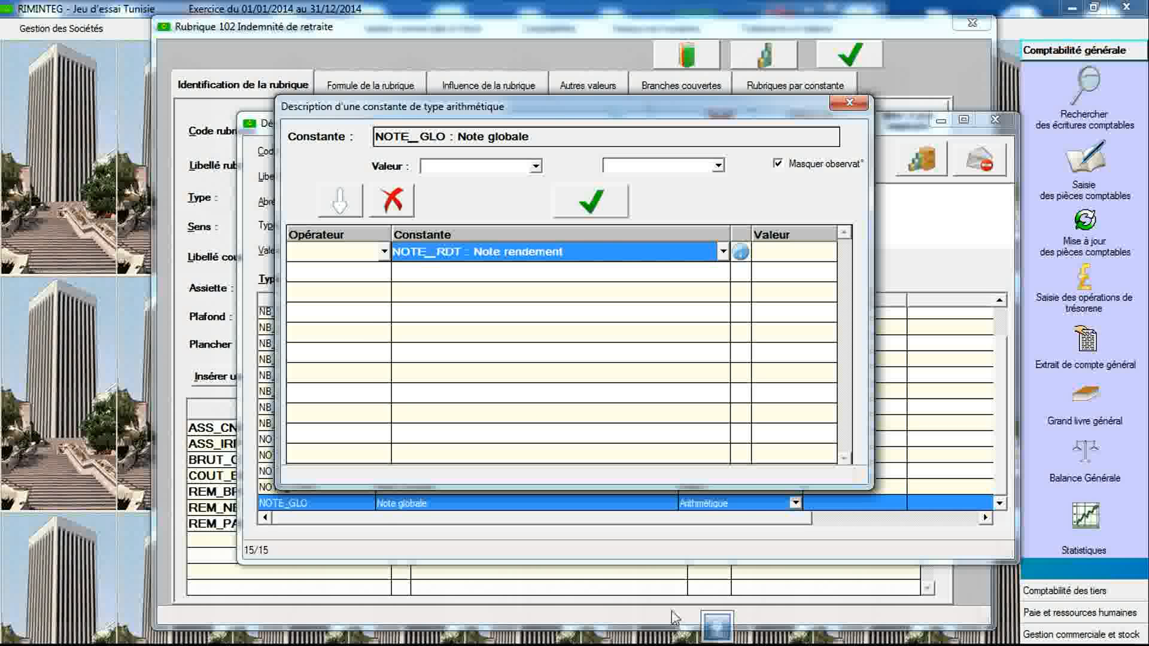
- Add NOTE_QLT_RDT and NOTE_ASSID to the Note globale formula, each with the + operator
{"action": "left_click", "coordinate": [384, 273]}
{"action": "left_click", "coordinate": [338, 292]}
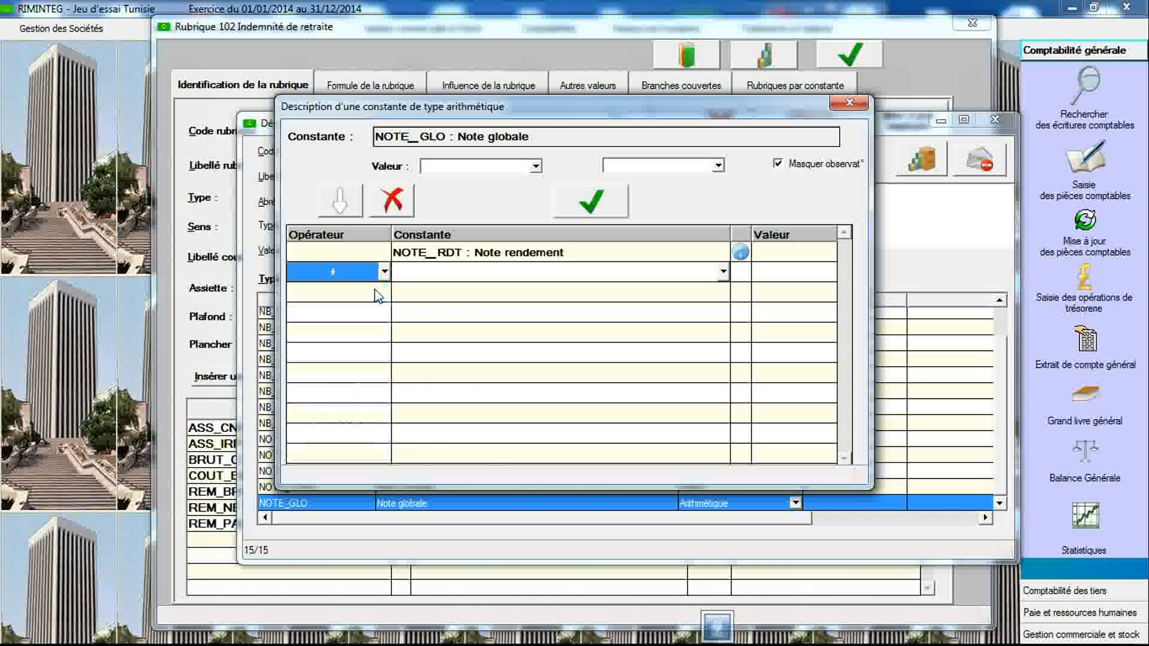
{"action": "left_click", "coordinate": [424, 272]}
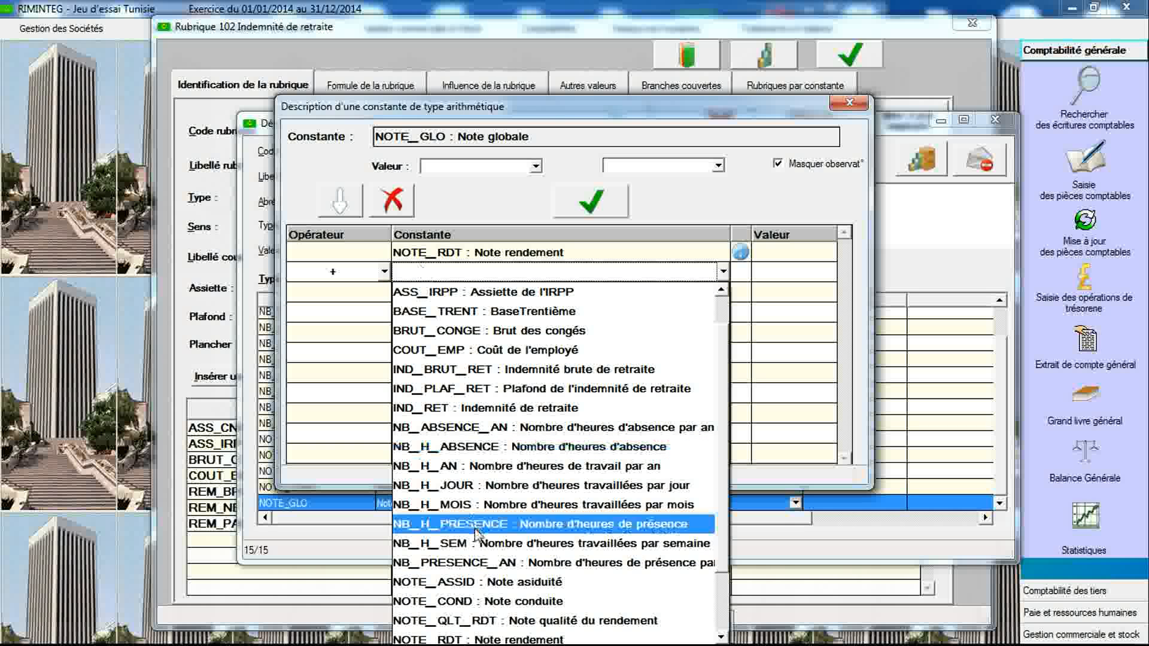
{"action": "left_click", "coordinate": [485, 620]}
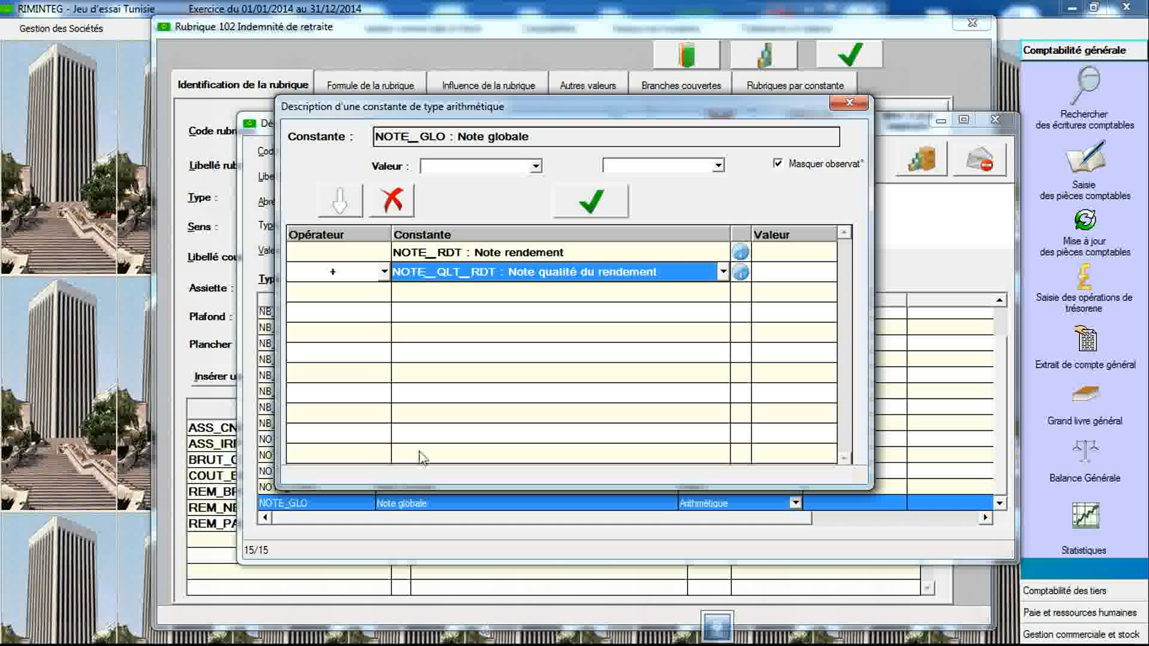
{"action": "left_click", "coordinate": [377, 291]}
{"action": "left_click", "coordinate": [385, 292]}
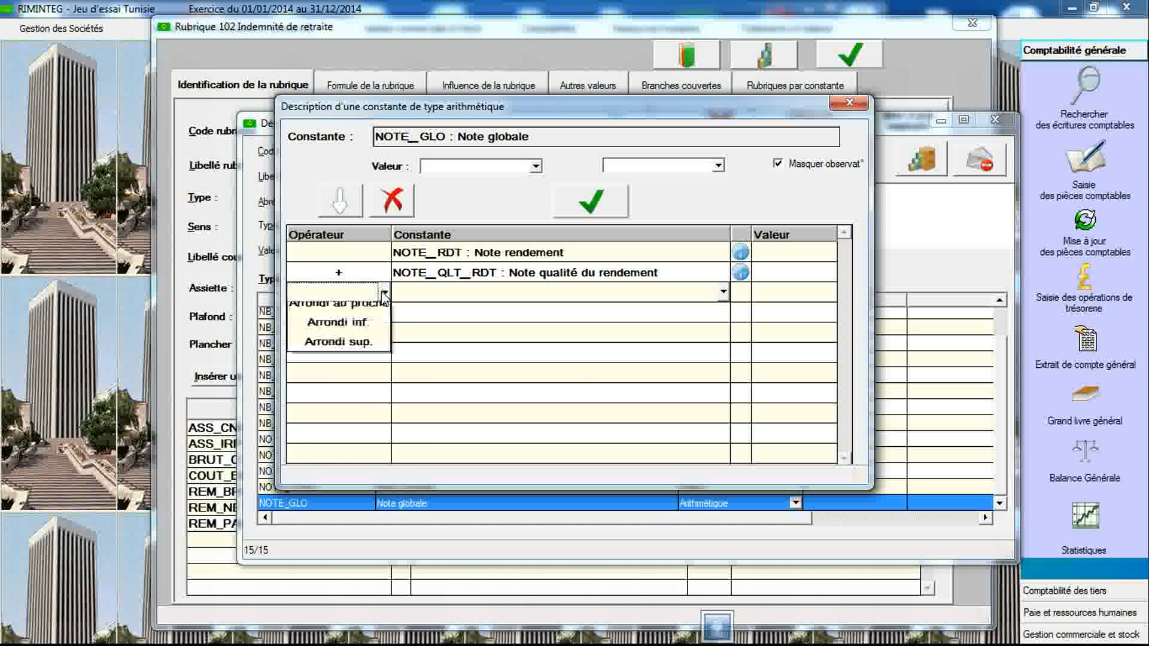
{"action": "left_click", "coordinate": [380, 313]}
{"action": "left_click", "coordinate": [422, 294]}
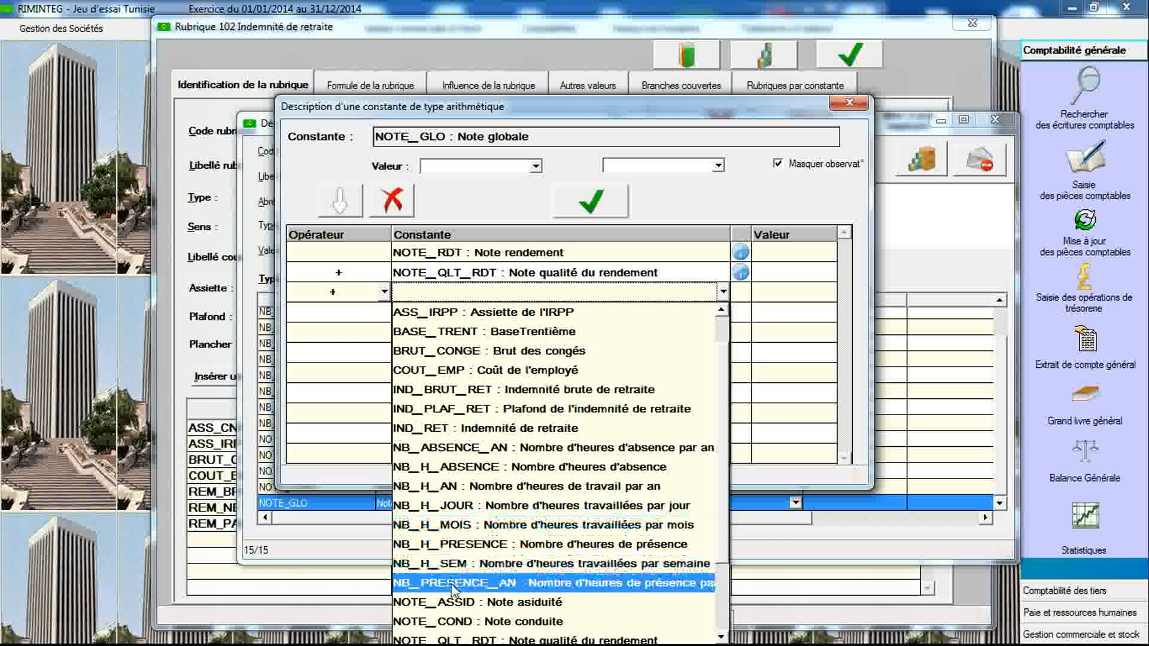
{"action": "left_click", "coordinate": [455, 603]}
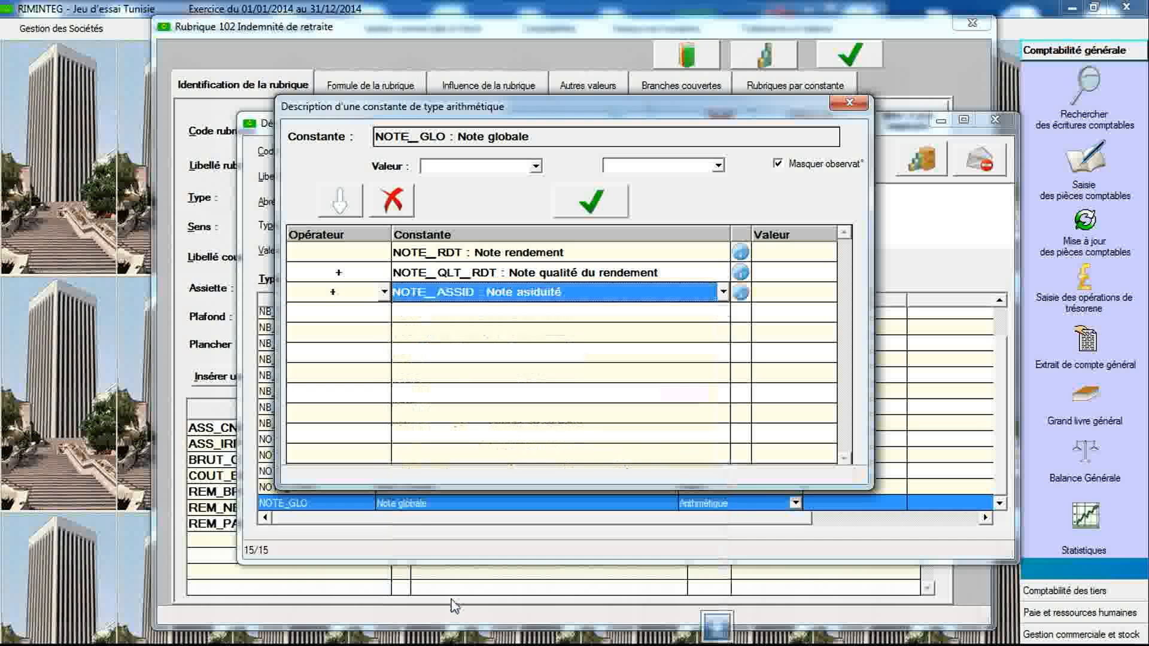
- Add NOTE_COND with the + operator to the Note globale formula, save the formula and close the formula editor
{"action": "left_click", "coordinate": [377, 316]}
{"action": "left_click", "coordinate": [377, 316]}
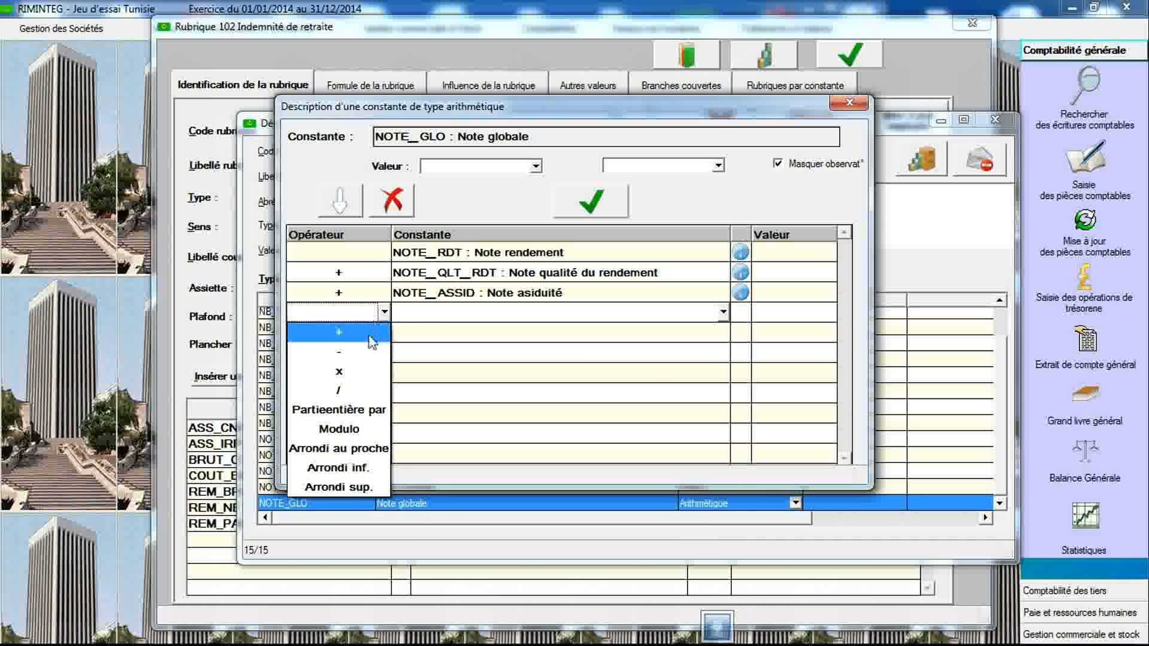
{"action": "left_click", "coordinate": [379, 326]}
{"action": "left_click", "coordinate": [427, 318]}
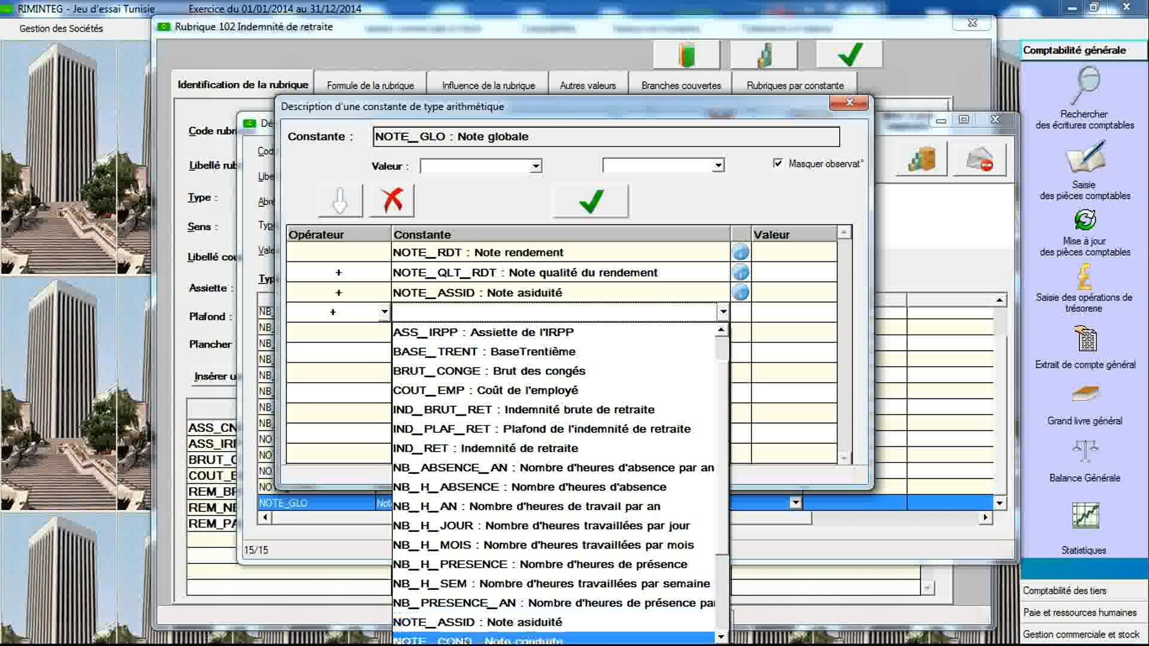
{"action": "left_click", "coordinate": [472, 617]}
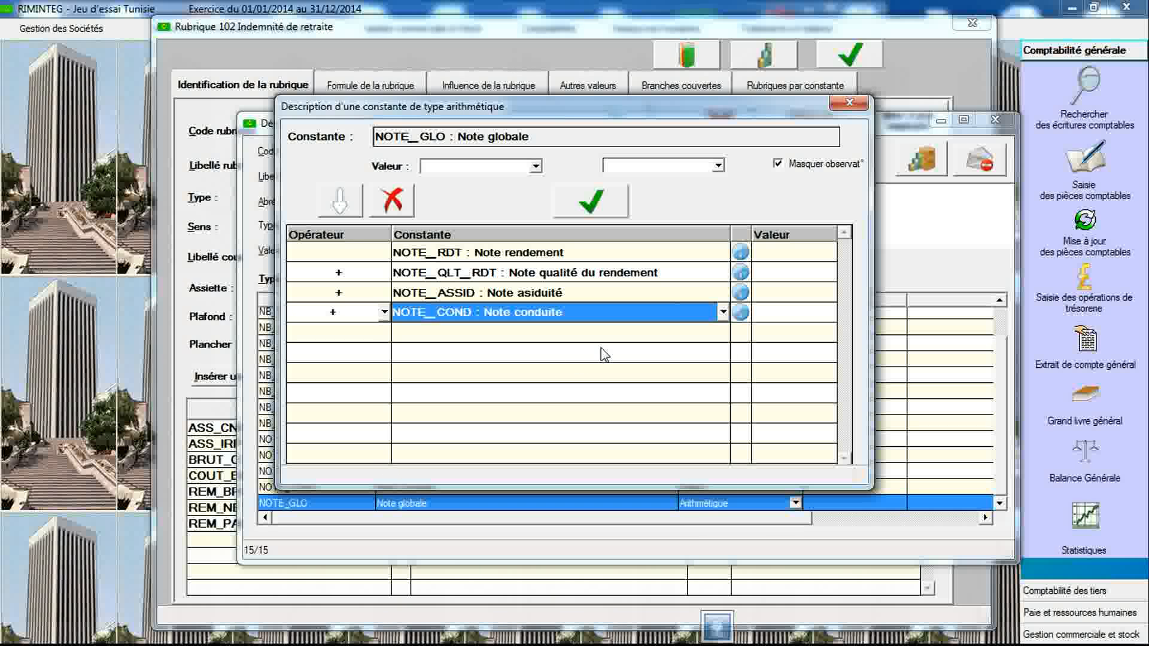
{"action": "left_click", "coordinate": [603, 205]}
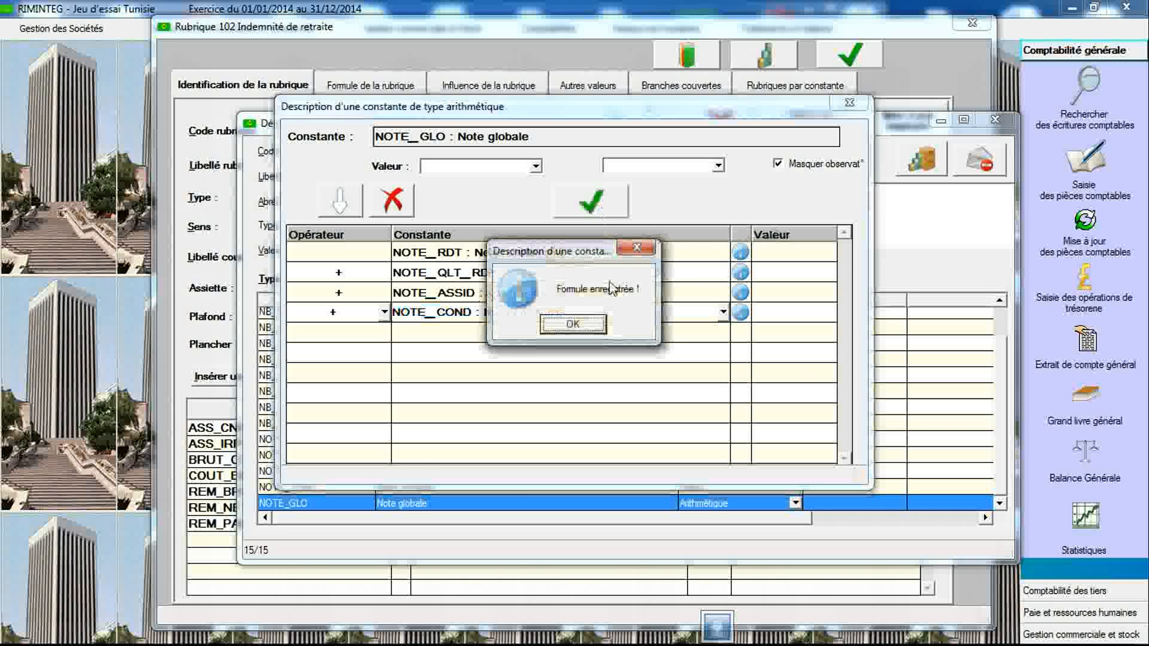
{"action": "left_click", "coordinate": [572, 324]}
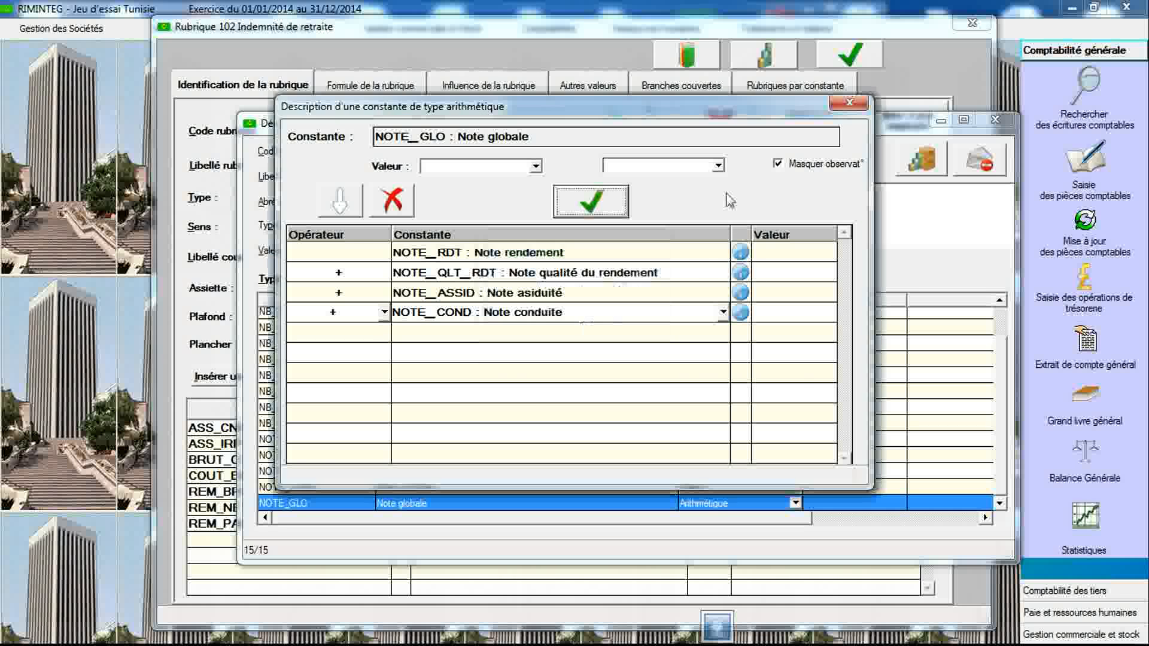
{"action": "left_click", "coordinate": [848, 106]}
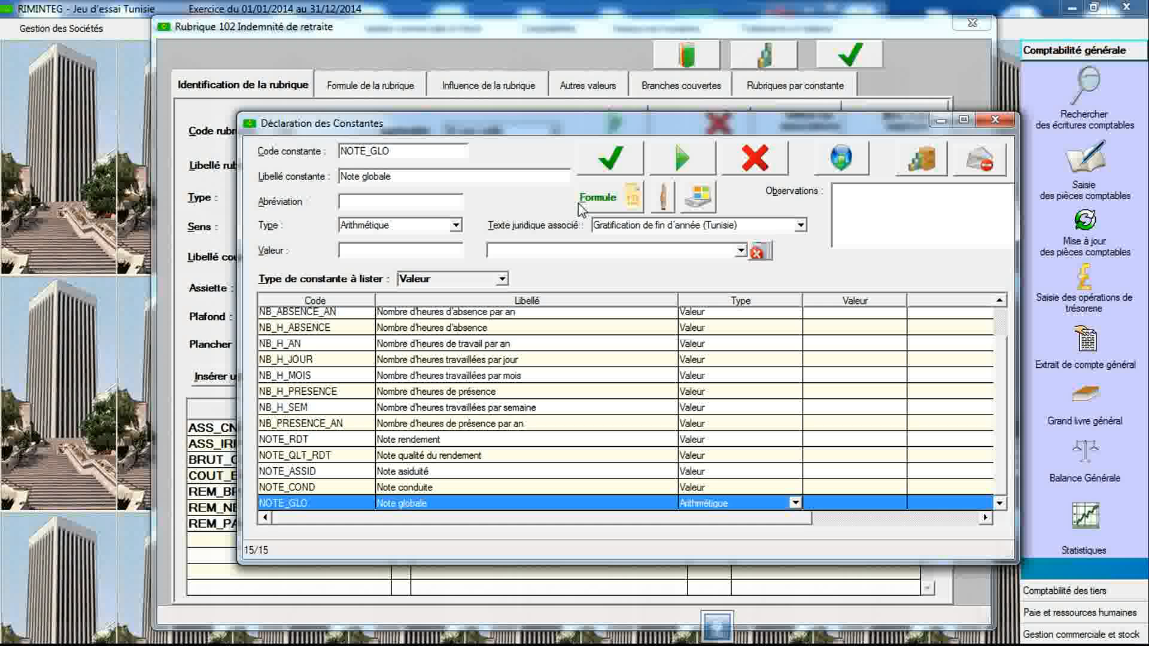
- Read the Gratification de fin d'année legal text's observations on the scoring rules, then close the constants declaration
{"action": "left_click", "coordinate": [667, 229]}
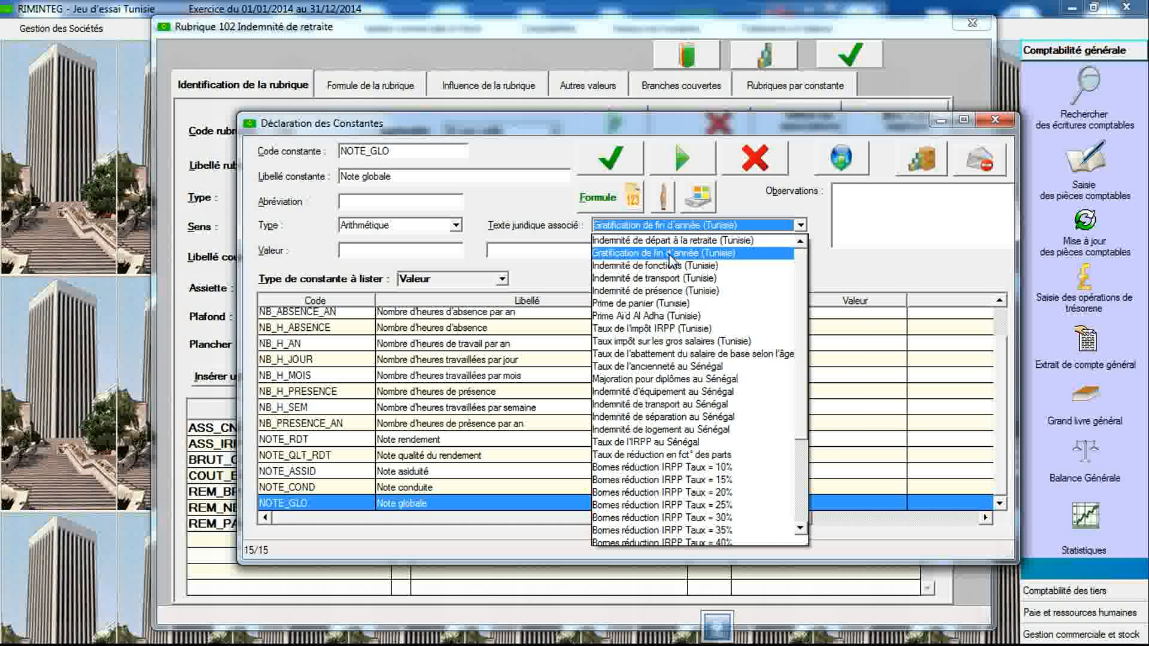
{"action": "left_click", "coordinate": [670, 232]}
{"action": "left_click", "coordinate": [1007, 240]}
{"action": "left_click", "coordinate": [1007, 241]}
{"action": "left_click", "coordinate": [1008, 240]}
{"action": "left_click", "coordinate": [1007, 240]}
{"action": "left_click", "coordinate": [1007, 240]}
{"action": "left_click", "coordinate": [1007, 241]}
{"action": "left_click", "coordinate": [1008, 241]}
{"action": "left_click", "coordinate": [1007, 241]}
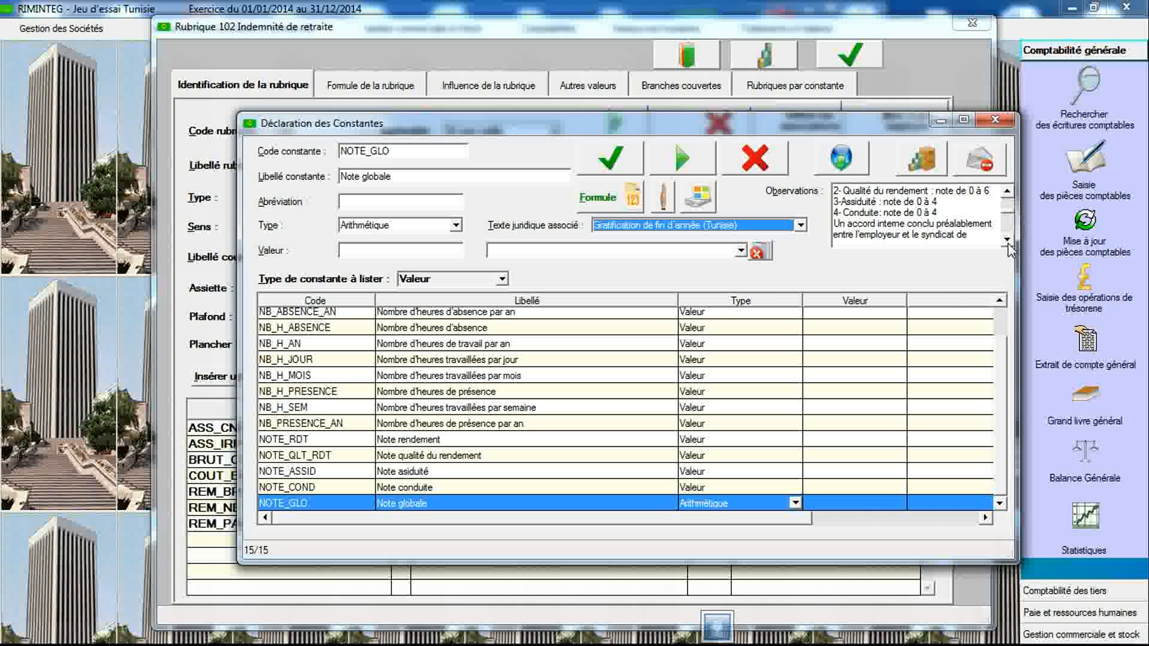
{"action": "left_click", "coordinate": [1007, 240]}
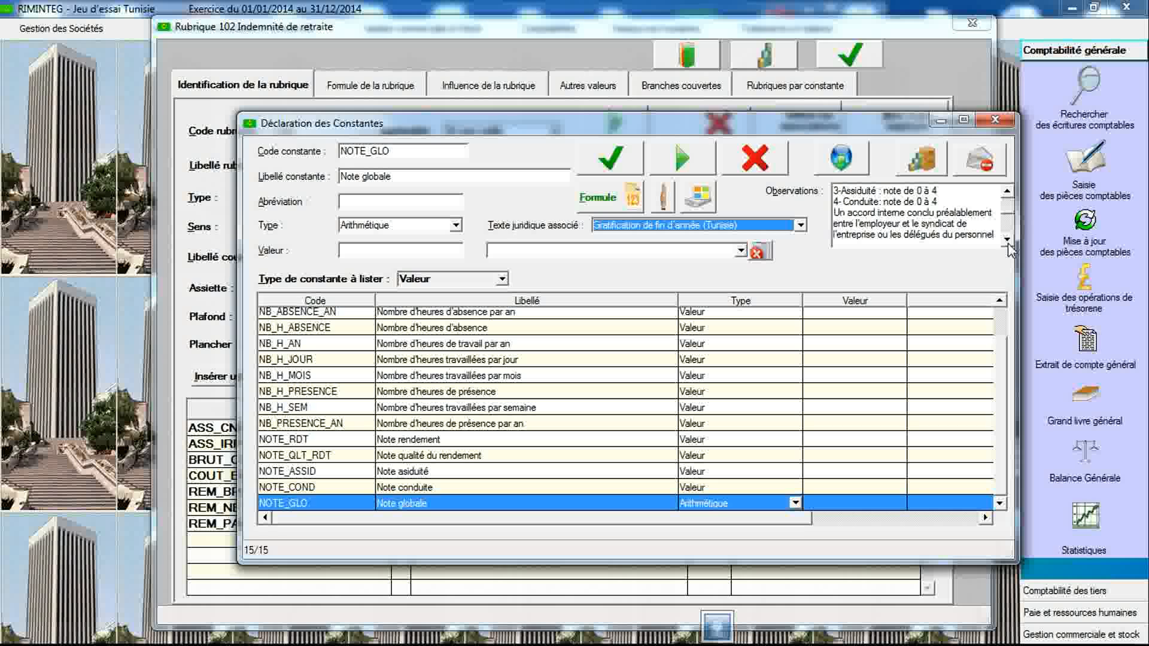
{"action": "left_click", "coordinate": [1008, 240]}
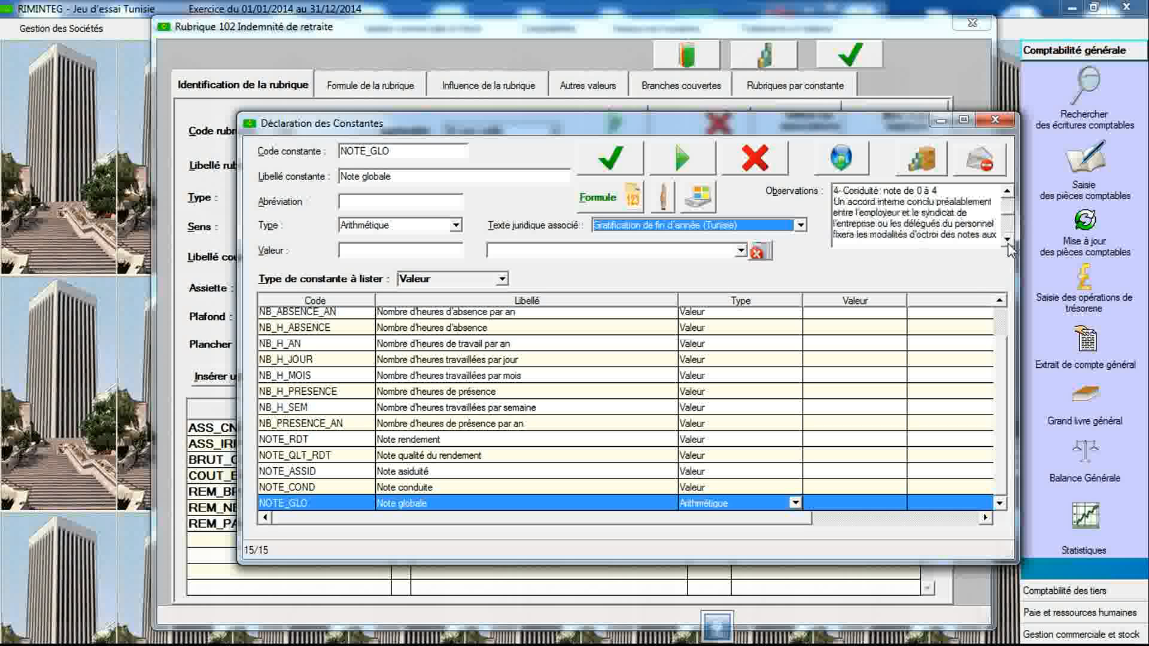
{"action": "left_click", "coordinate": [1008, 240]}
{"action": "left_click", "coordinate": [1007, 241]}
{"action": "left_click", "coordinate": [1007, 241]}
{"action": "left_click", "coordinate": [1008, 241]}
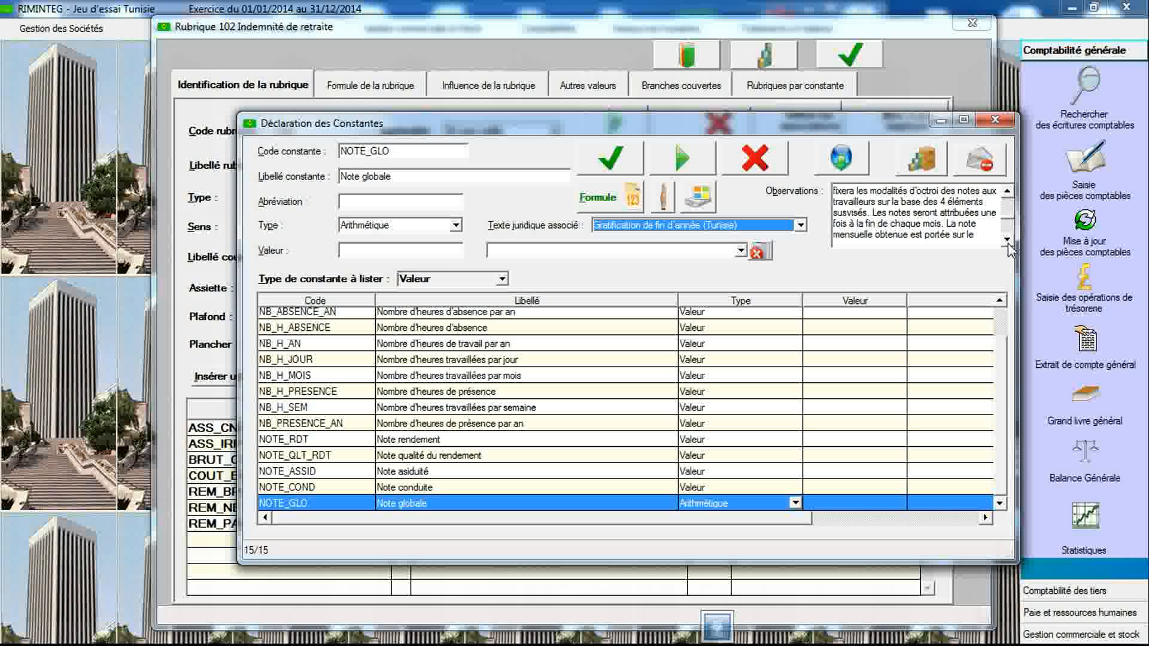
{"action": "left_click", "coordinate": [1007, 240]}
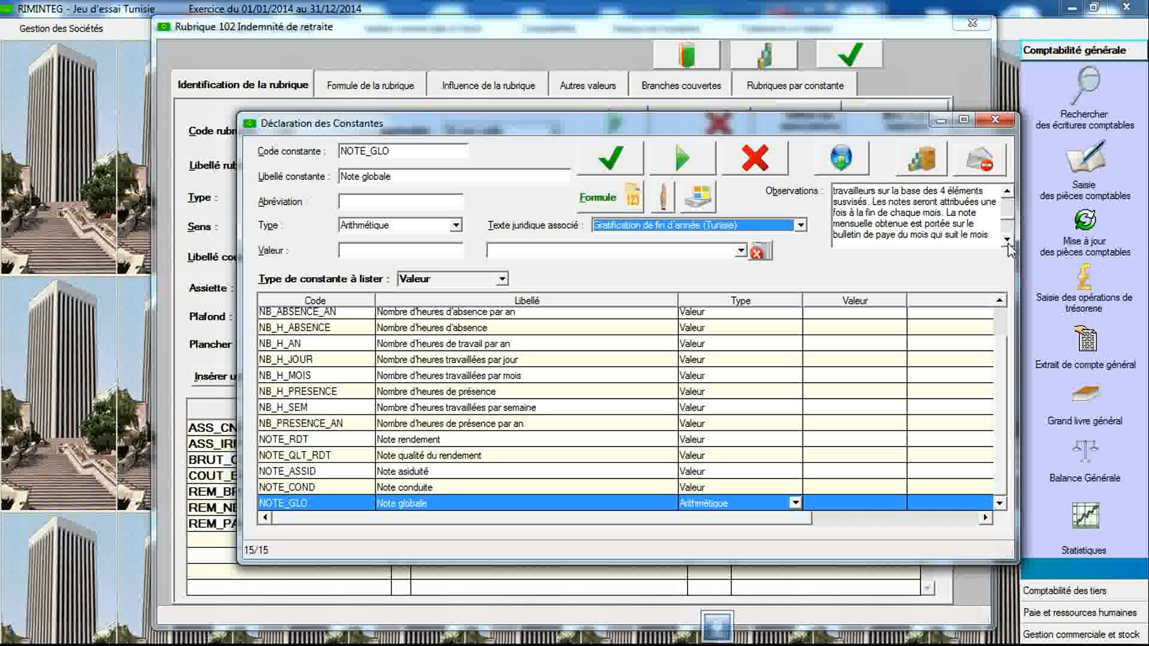
{"action": "left_click", "coordinate": [1008, 240]}
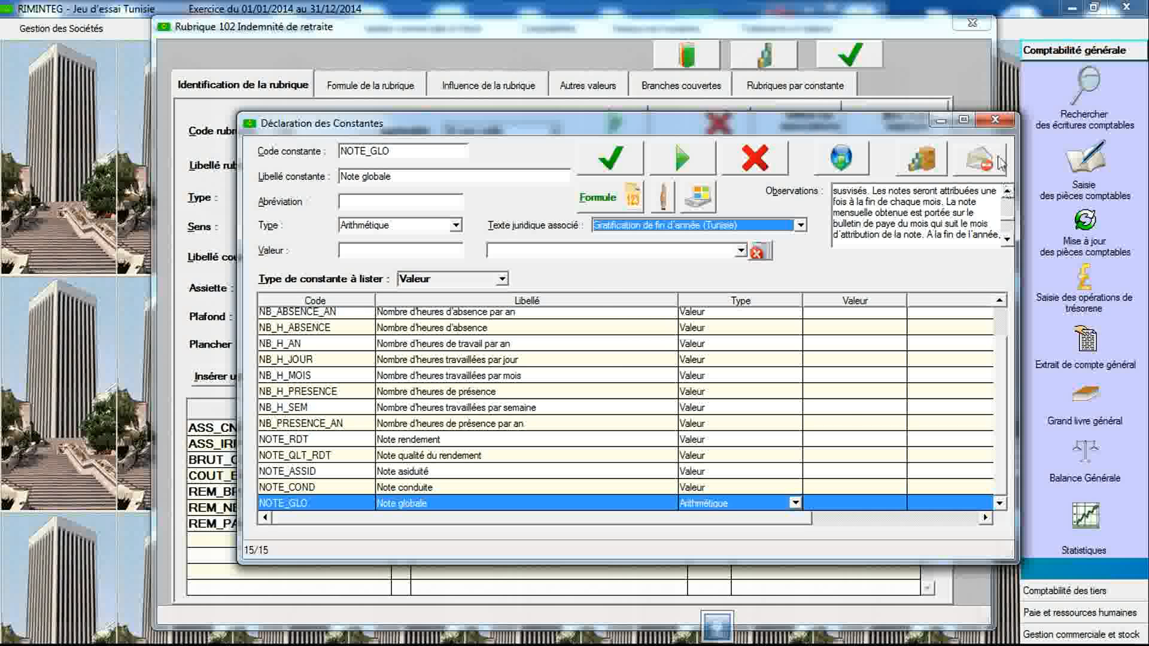
{"action": "left_click", "coordinate": [994, 119]}
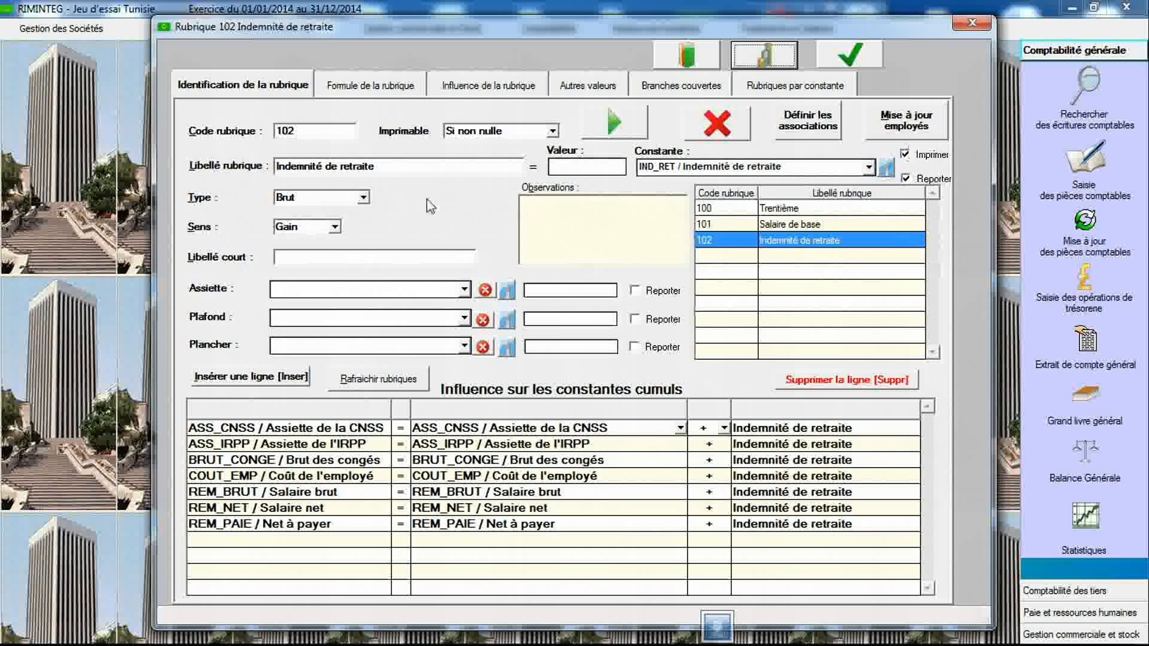
- Create rubric 103 labelled Note mensuelle and remove all its influence lines on cumulative constants
{"action": "double_click", "coordinate": [332, 132]}
{"action": "type", "text": "103"}
{"action": "key", "text": "Tab"}
{"action": "type", "text": "Note me"}
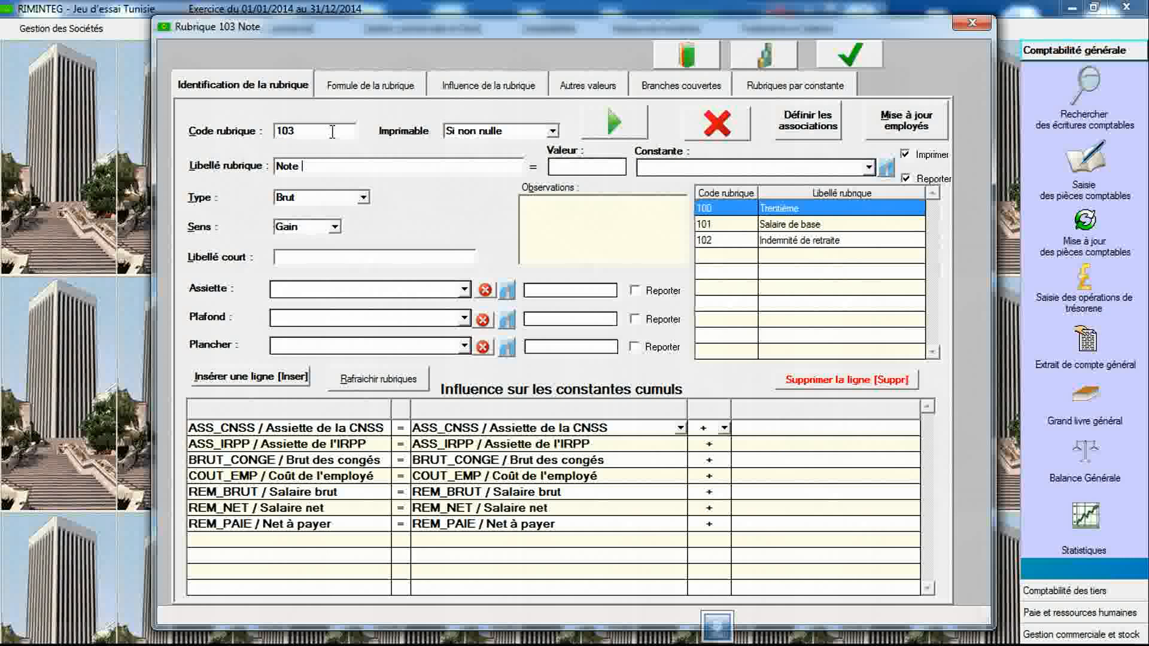
{"action": "type", "text": "nsu"}
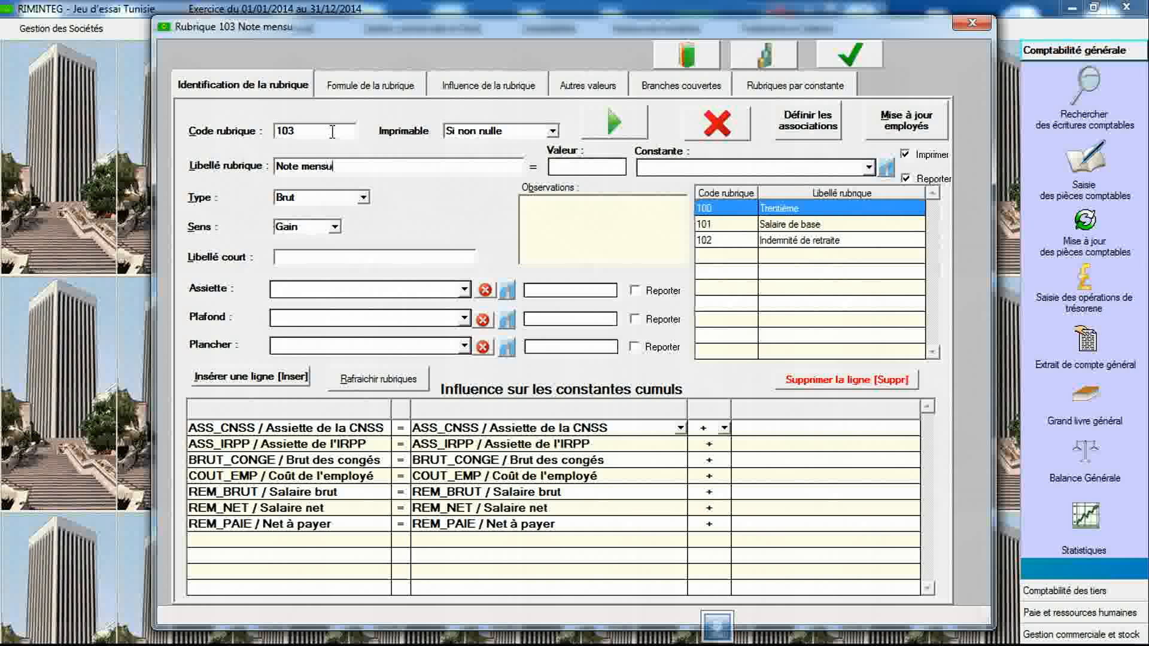
{"action": "type", "text": "elle"}
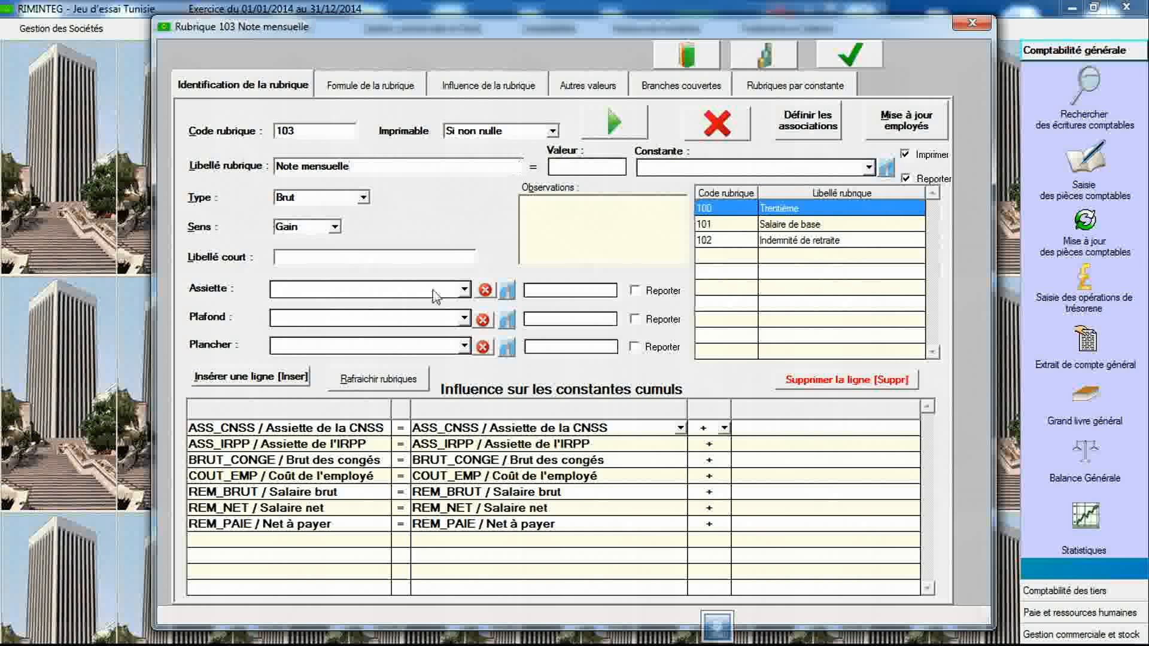
{"action": "left_click_drag", "start_coordinate": [483, 429], "coordinate": [486, 530]}
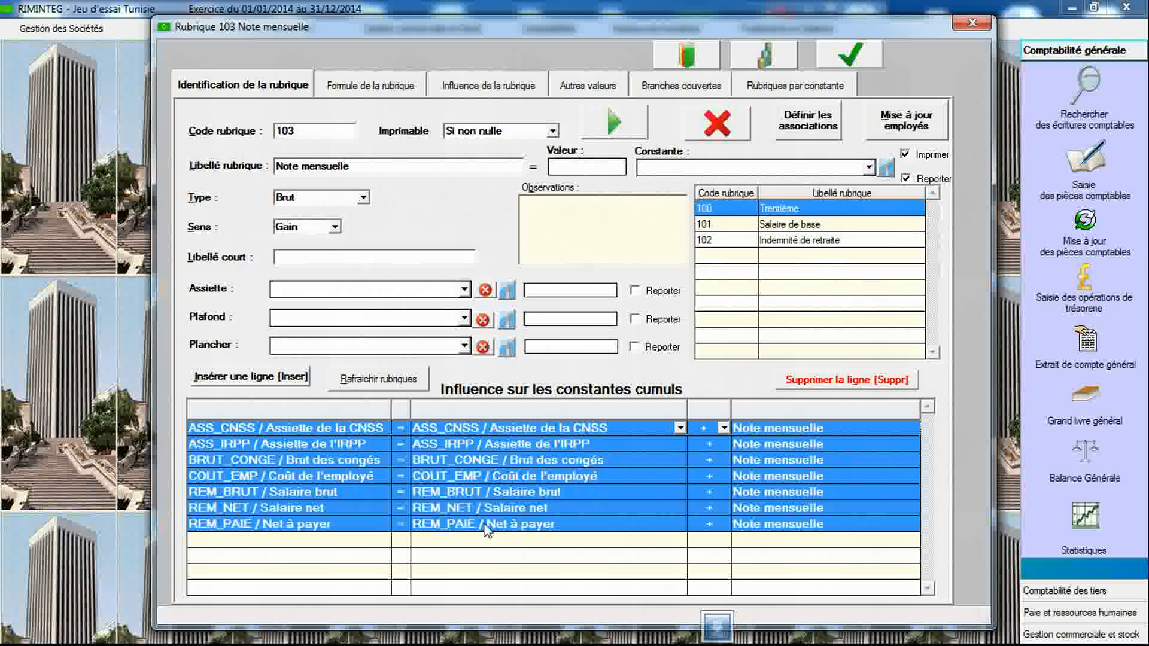
{"action": "left_click", "coordinate": [790, 380]}
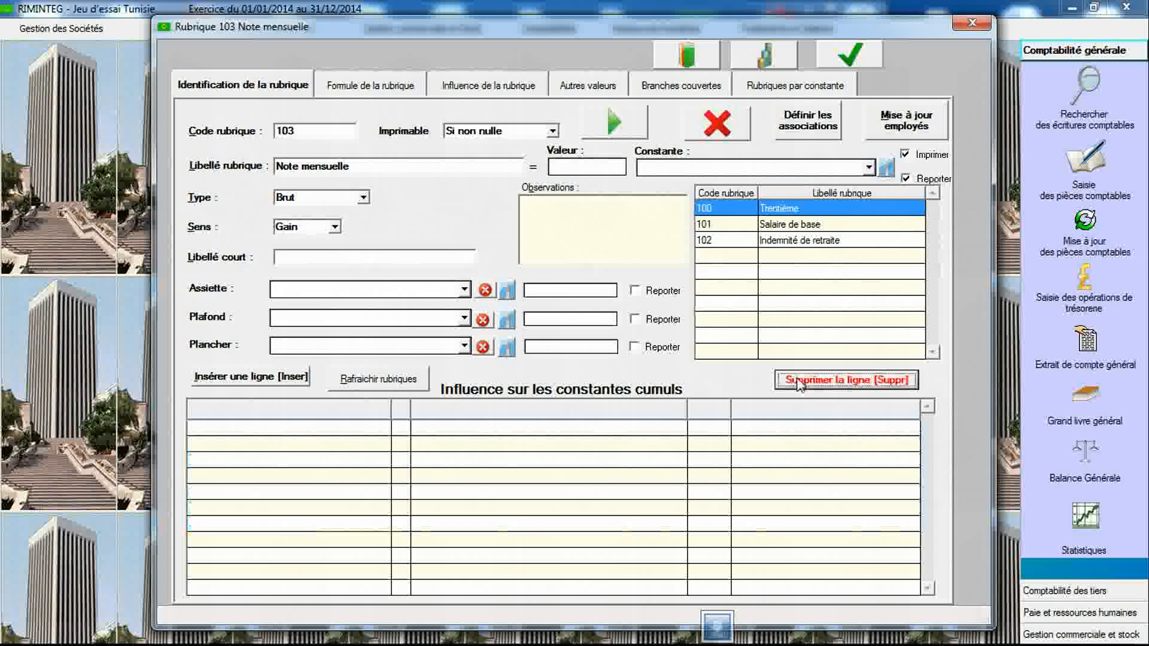
- Link rubric 103 to the constant NOTE_GLO and save the rubric
{"action": "left_click", "coordinate": [868, 168]}
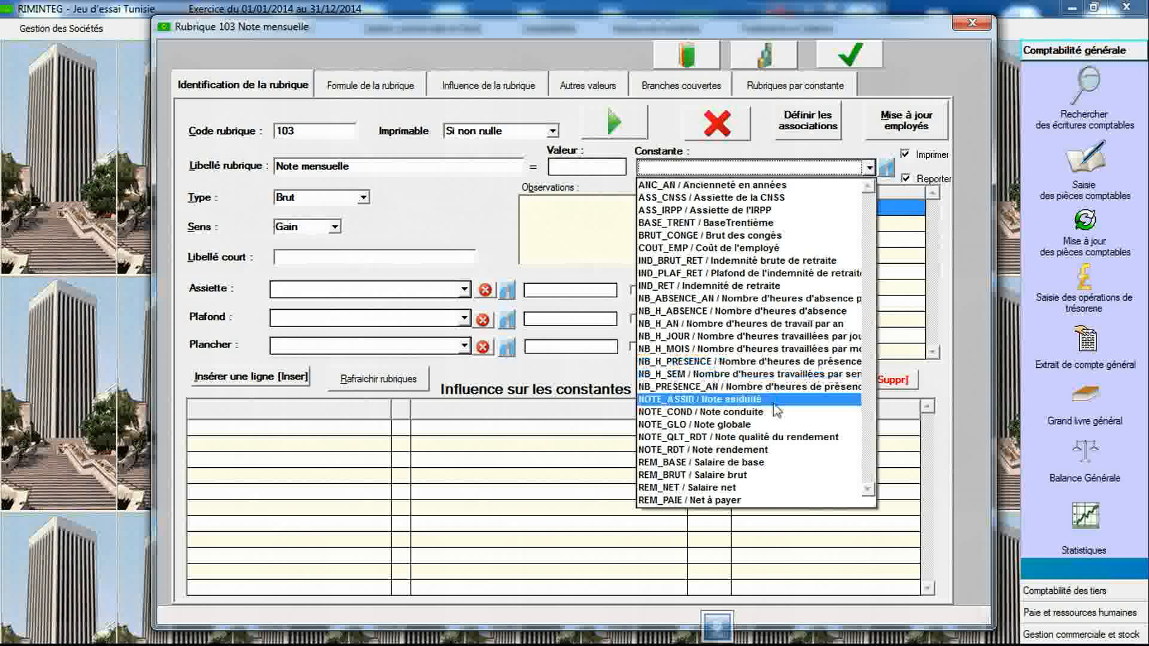
{"action": "left_click", "coordinate": [771, 426]}
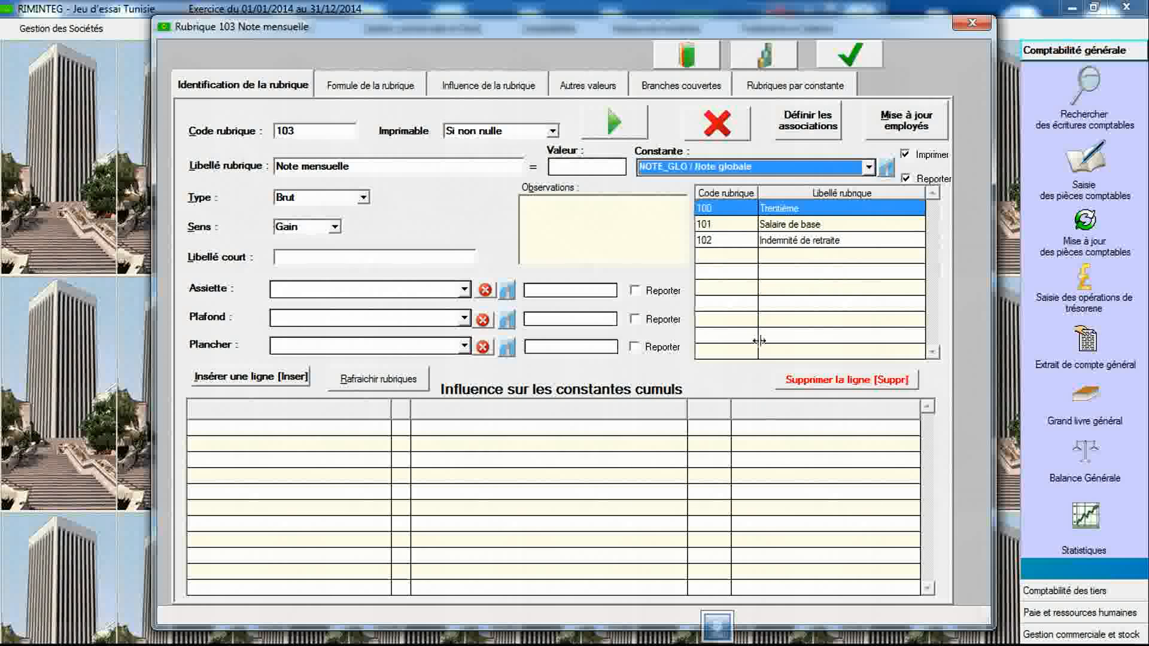
{"action": "left_click", "coordinate": [845, 65]}
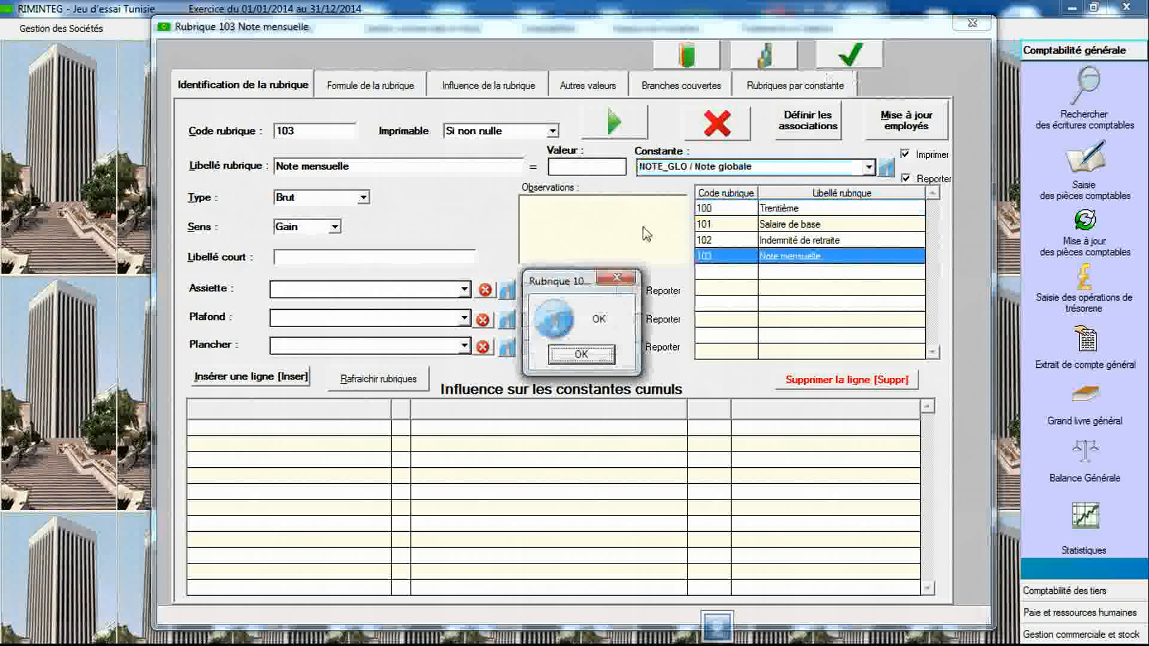
{"action": "left_click", "coordinate": [575, 354]}
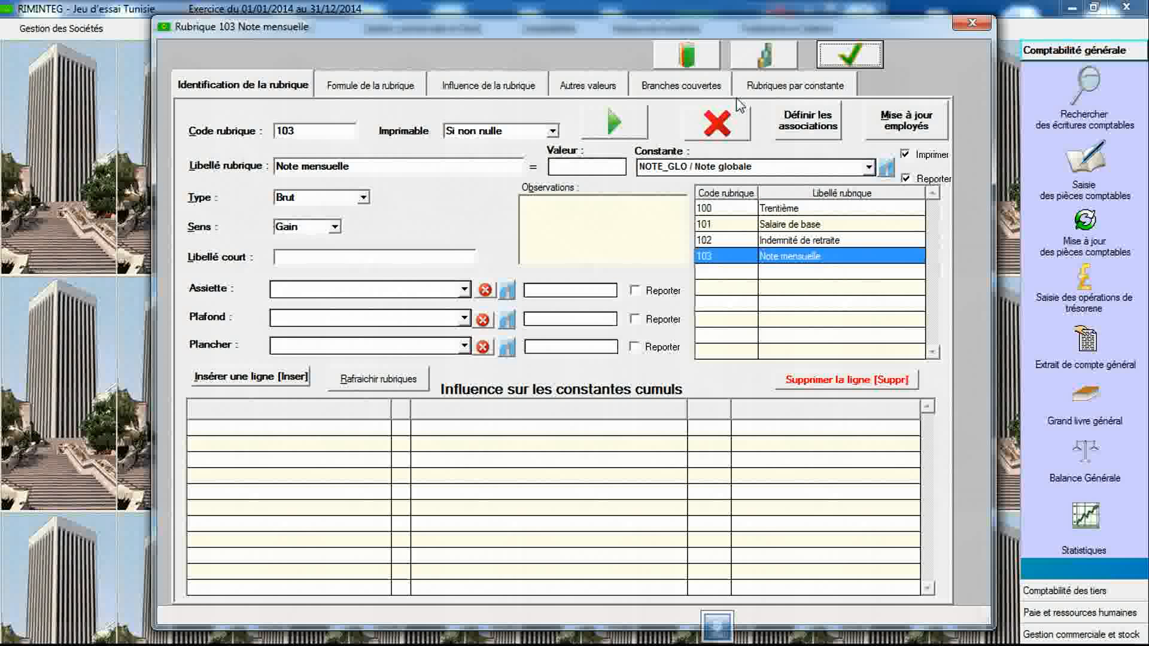
- Open the constants declaration, select the Gratification de fin d'année legal text and read its observations
{"action": "left_click", "coordinate": [759, 60]}
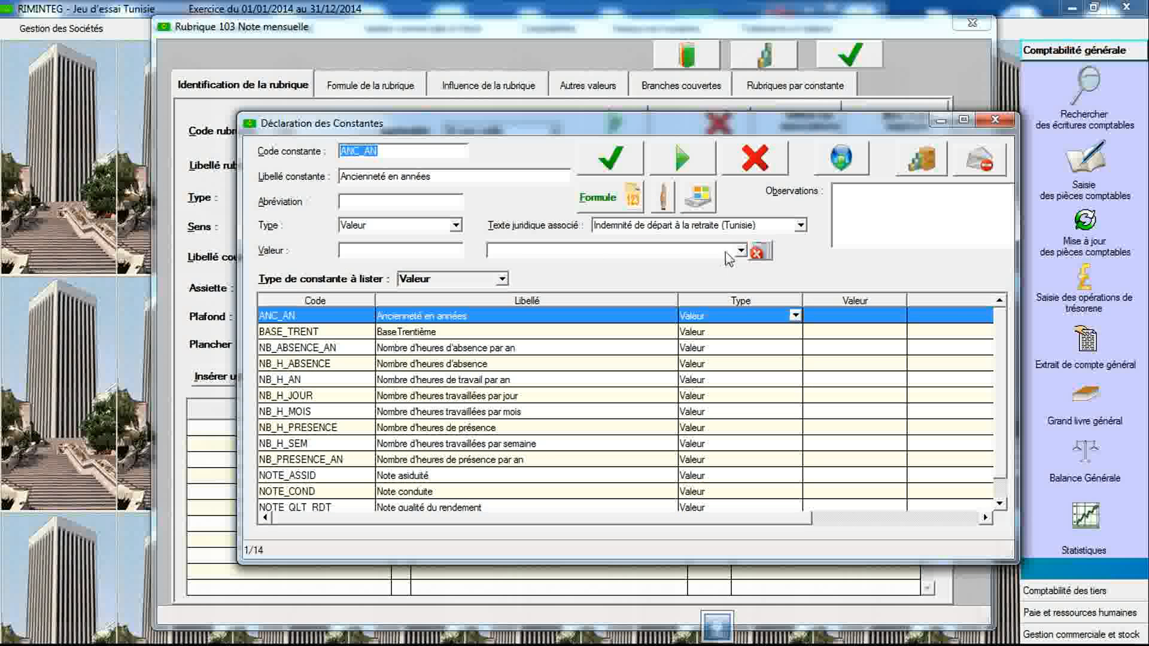
{"action": "left_click", "coordinate": [735, 232]}
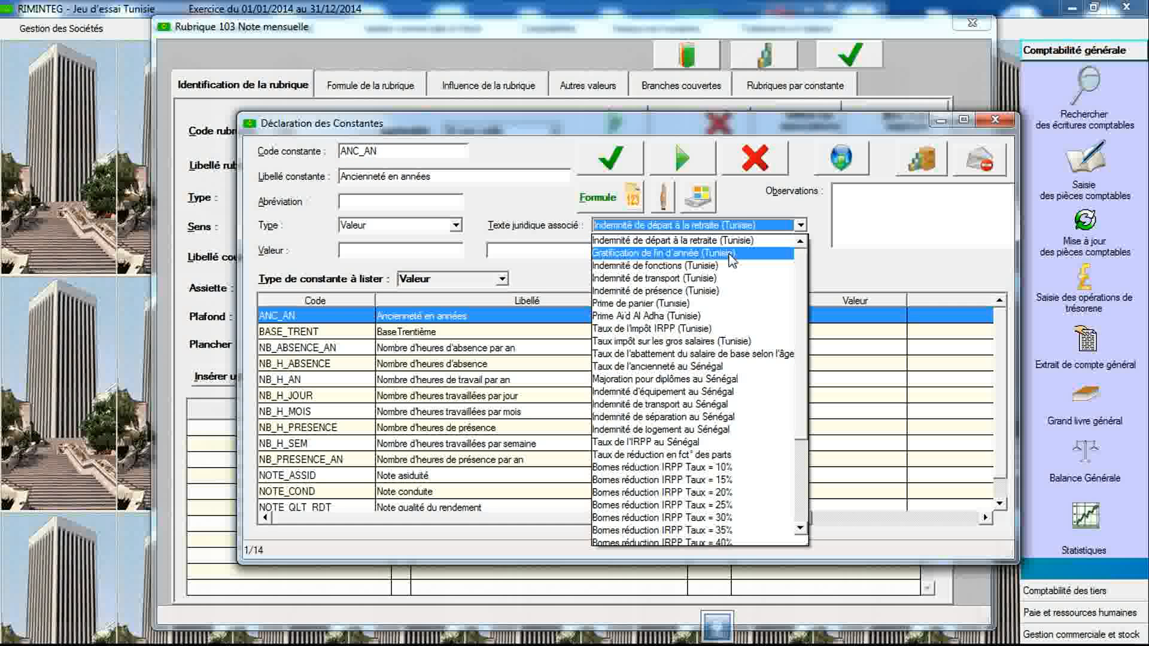
{"action": "left_click", "coordinate": [733, 238]}
{"action": "left_click", "coordinate": [1008, 239]}
{"action": "left_click", "coordinate": [1010, 240]}
{"action": "left_click", "coordinate": [1010, 240]}
{"action": "left_click", "coordinate": [1010, 240]}
{"action": "left_click", "coordinate": [1011, 240]}
{"action": "left_click", "coordinate": [1010, 240]}
{"action": "left_click", "coordinate": [1010, 240]}
{"action": "left_click", "coordinate": [1011, 240]}
{"action": "left_click", "coordinate": [1010, 240]}
{"action": "left_click", "coordinate": [1008, 239]}
{"action": "left_click", "coordinate": [1007, 240]}
{"action": "left_click", "coordinate": [1007, 239]}
{"action": "left_click", "coordinate": [1007, 240]}
{"action": "left_click", "coordinate": [1007, 239]}
{"action": "left_click", "coordinate": [1008, 240]}
{"action": "left_click", "coordinate": [1008, 240]}
{"action": "left_click", "coordinate": [1008, 240]}
{"action": "left_click", "coordinate": [1007, 239]}
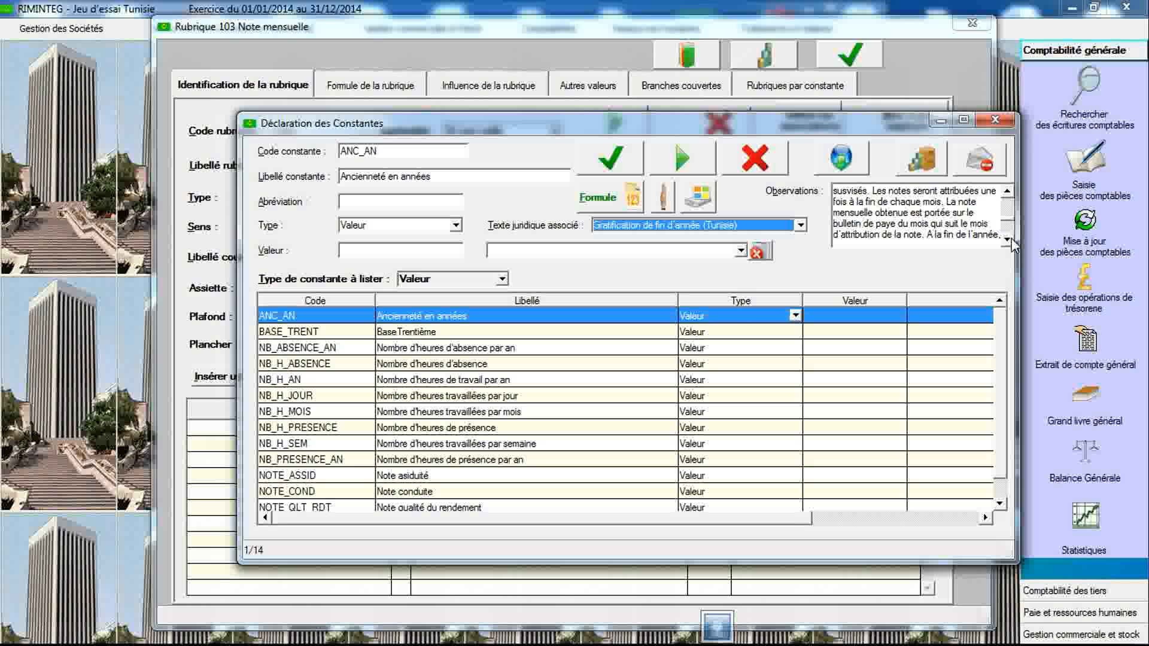
{"action": "left_click", "coordinate": [1010, 240]}
{"action": "left_click", "coordinate": [1010, 240]}
{"action": "left_click", "coordinate": [1010, 240]}
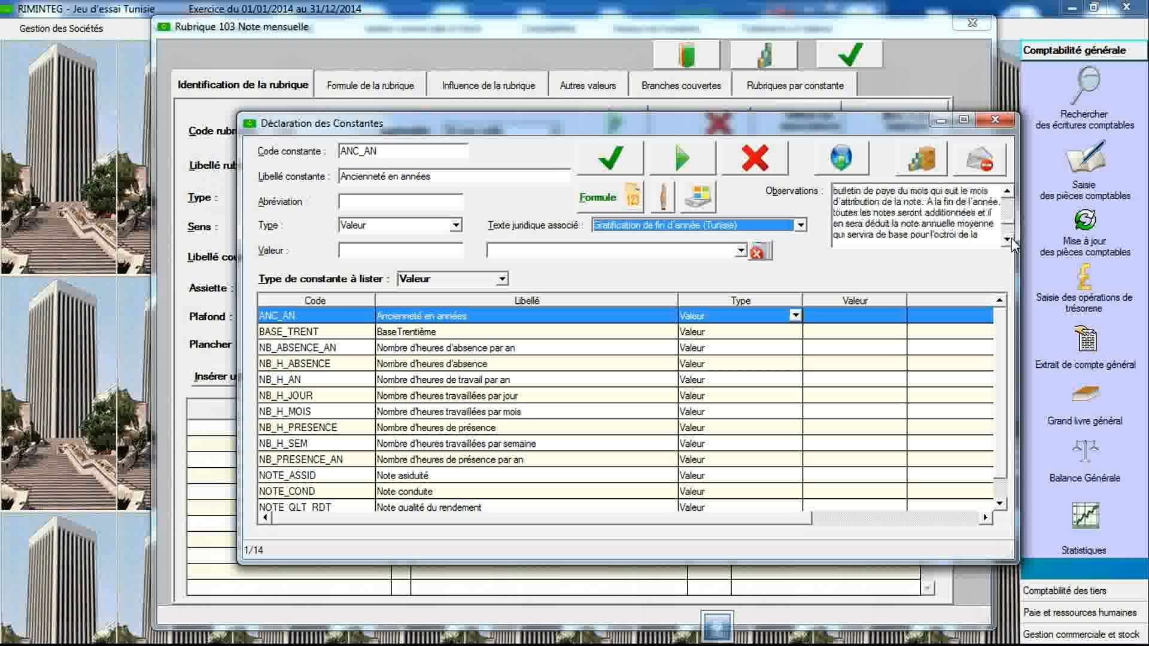
{"action": "left_click", "coordinate": [1007, 239]}
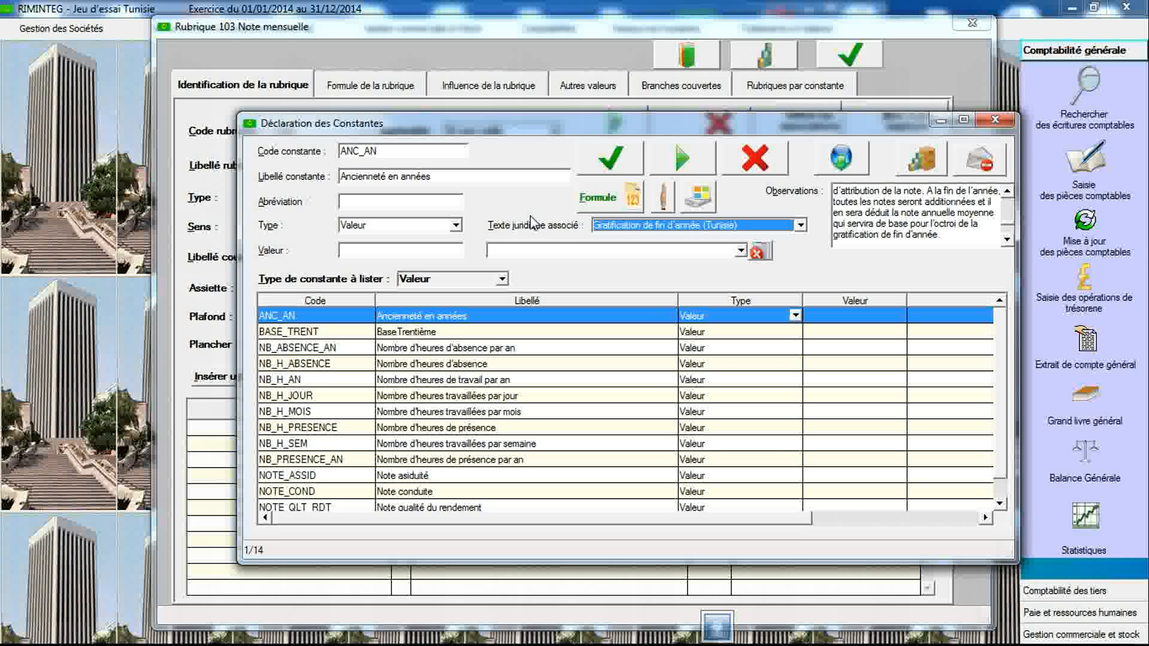
- Start a new constant coded NOTE_GLO_REF labelled Note globale mensuelle de référence
{"action": "left_click", "coordinate": [451, 154]}
{"action": "type", "text": "NOTE_"}
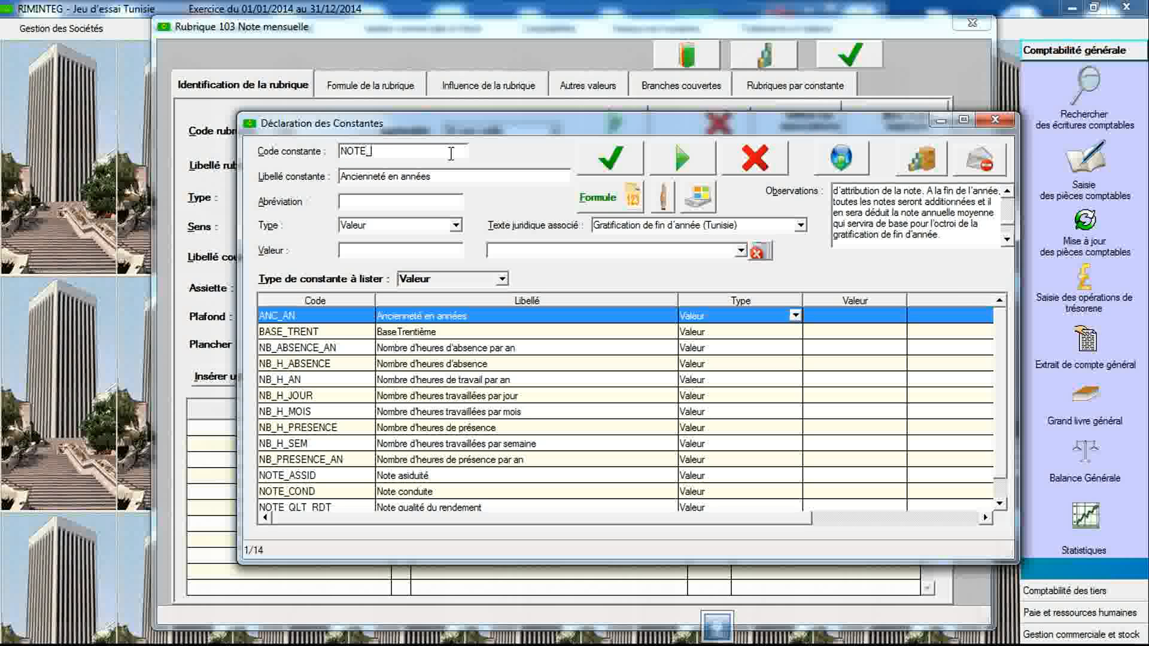
{"action": "type", "text": "GLO_R"}
{"action": "type", "text": "EF"}
{"action": "left_click", "coordinate": [452, 176]}
{"action": "type", "text": "Note"}
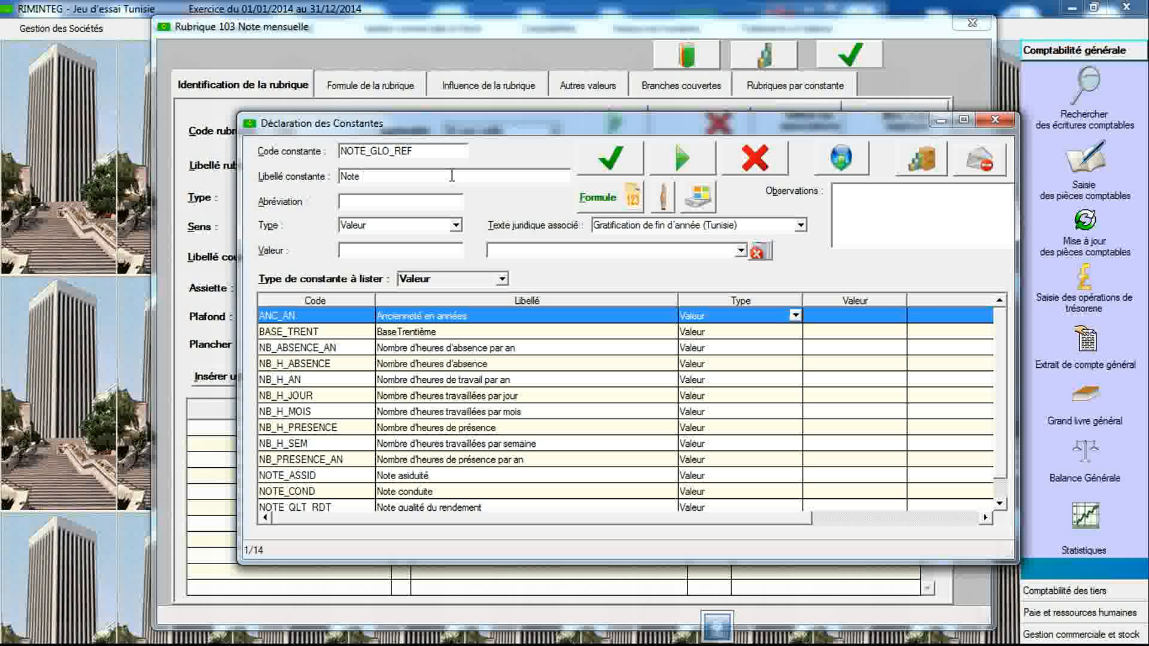
{"action": "type", "text": " globale mensuelle de référence"}
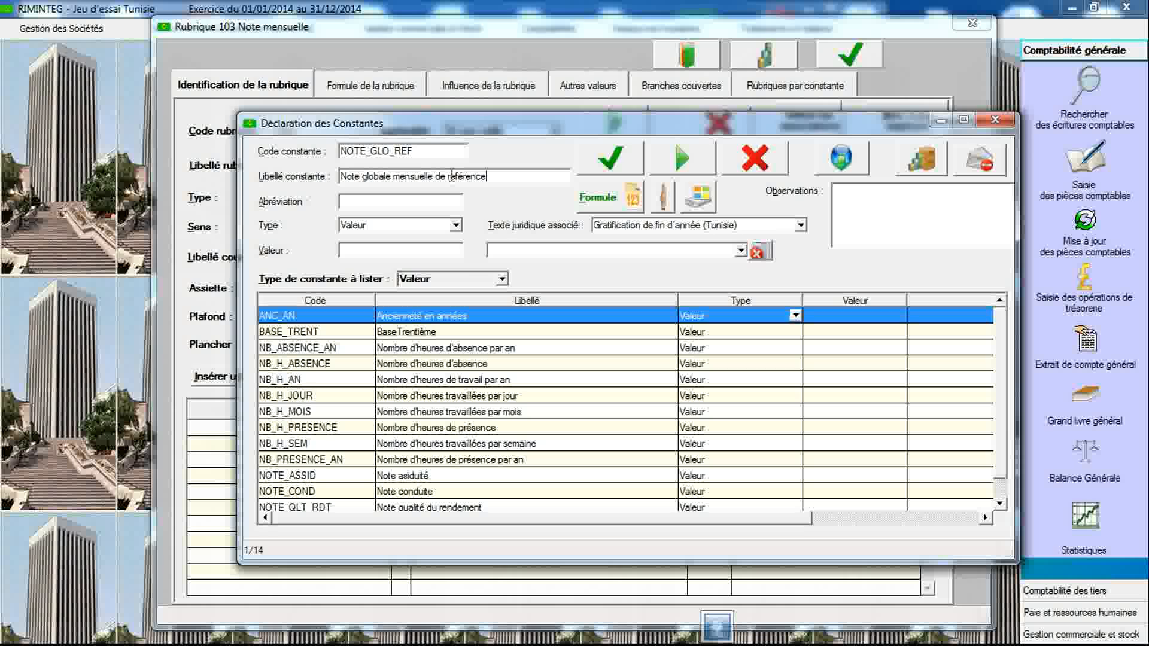
- Set the constant's type to Prédéfinie with value NOTE_GLO
{"action": "left_click", "coordinate": [456, 226]}
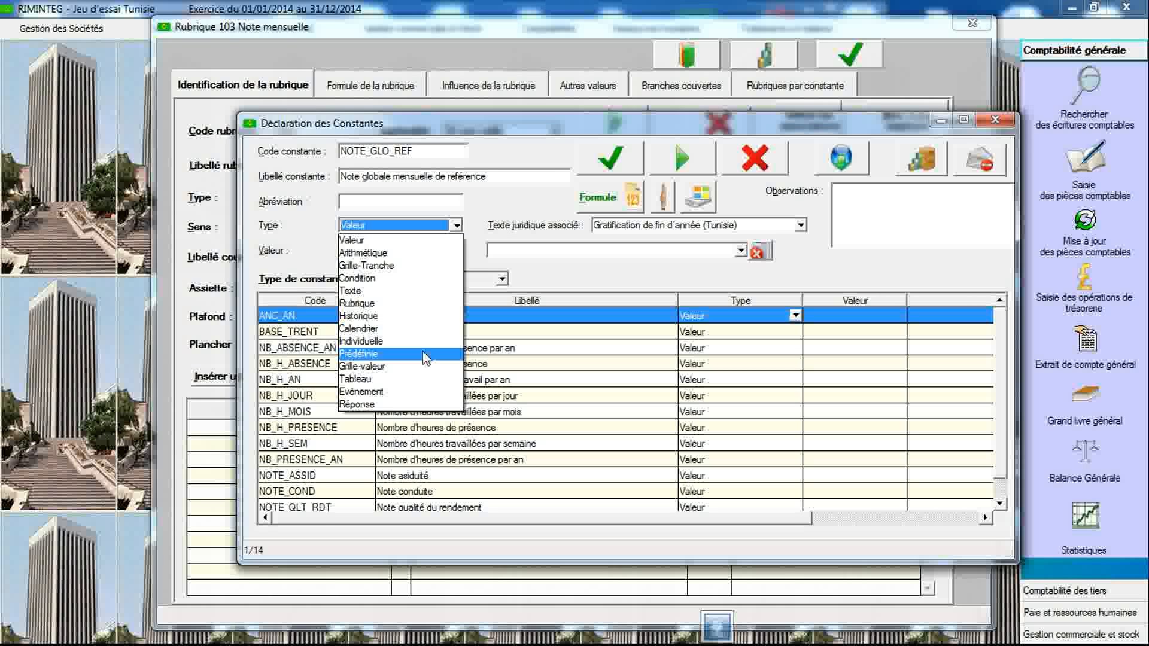
{"action": "left_click", "coordinate": [426, 356]}
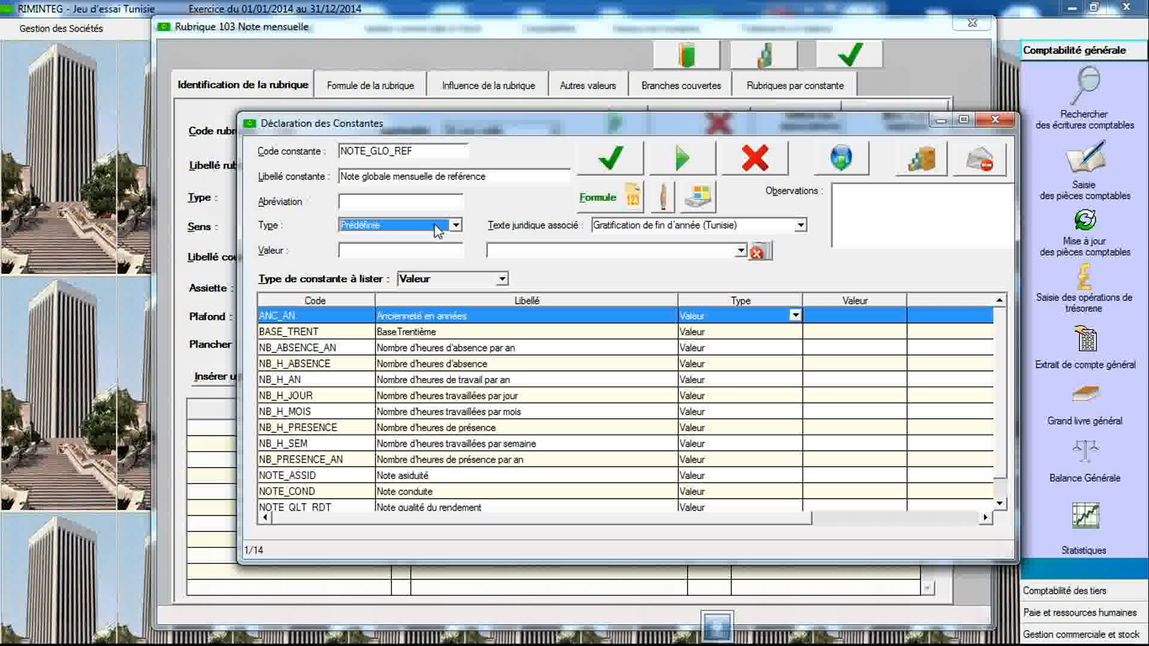
{"action": "left_click", "coordinate": [741, 250]}
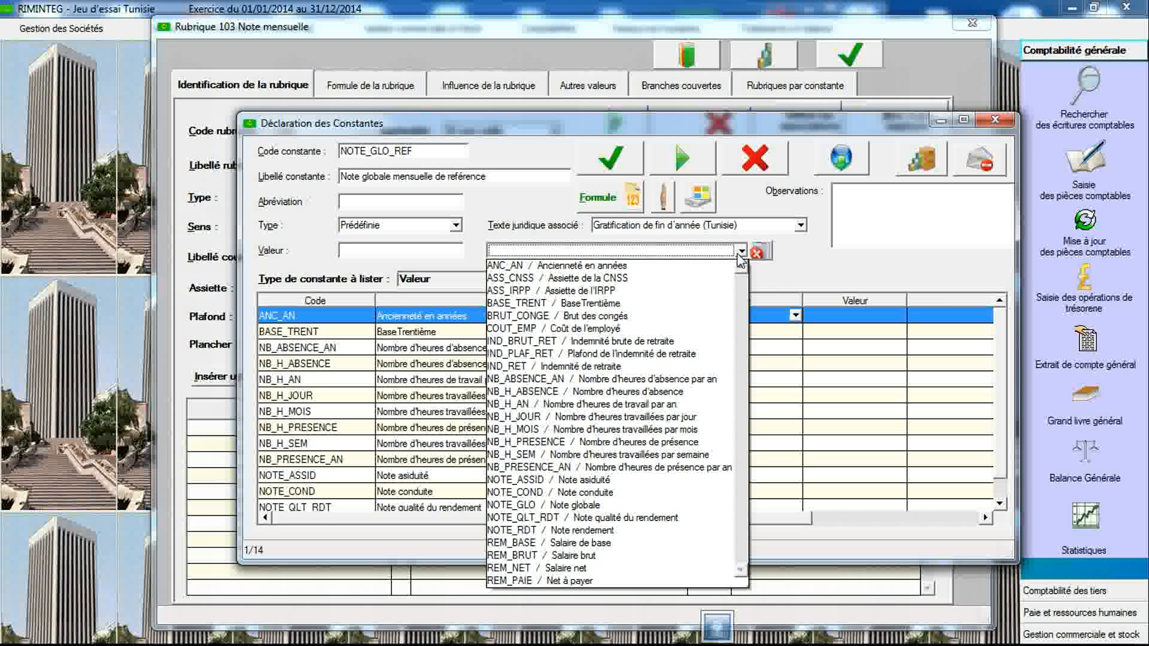
{"action": "left_click", "coordinate": [642, 507]}
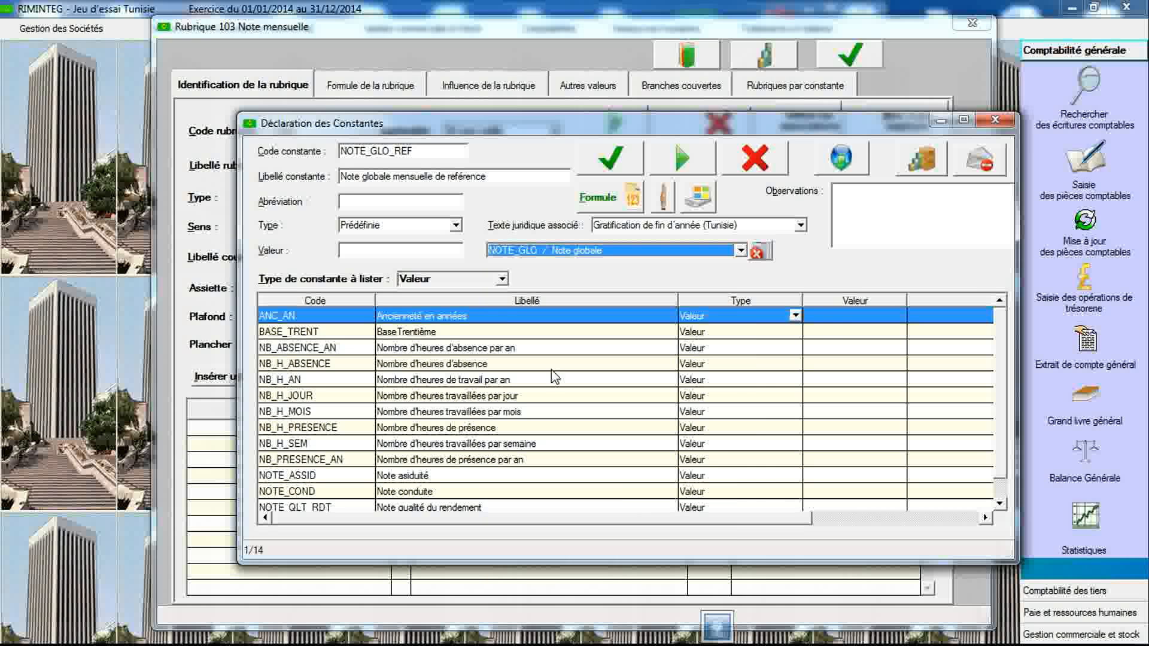
- Save the NOTE_GLO_REF constant and start a new constant coded NOTE_GLO_AN labelled Note globale annuelle
{"action": "left_click", "coordinate": [610, 161]}
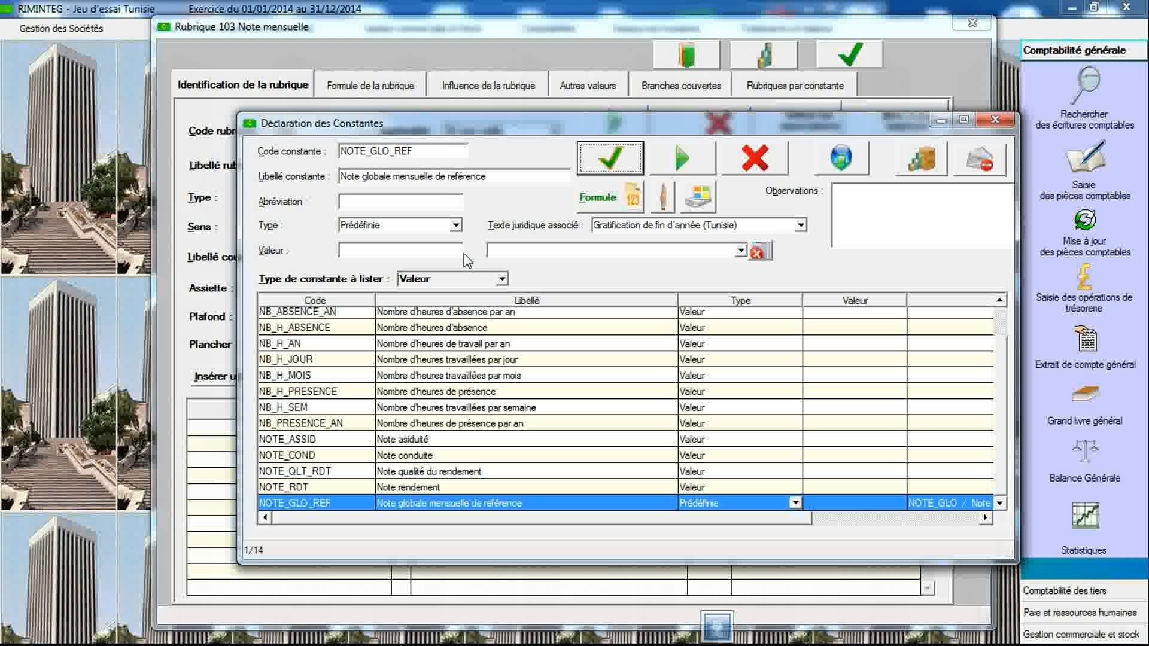
{"action": "double_click", "coordinate": [446, 154]}
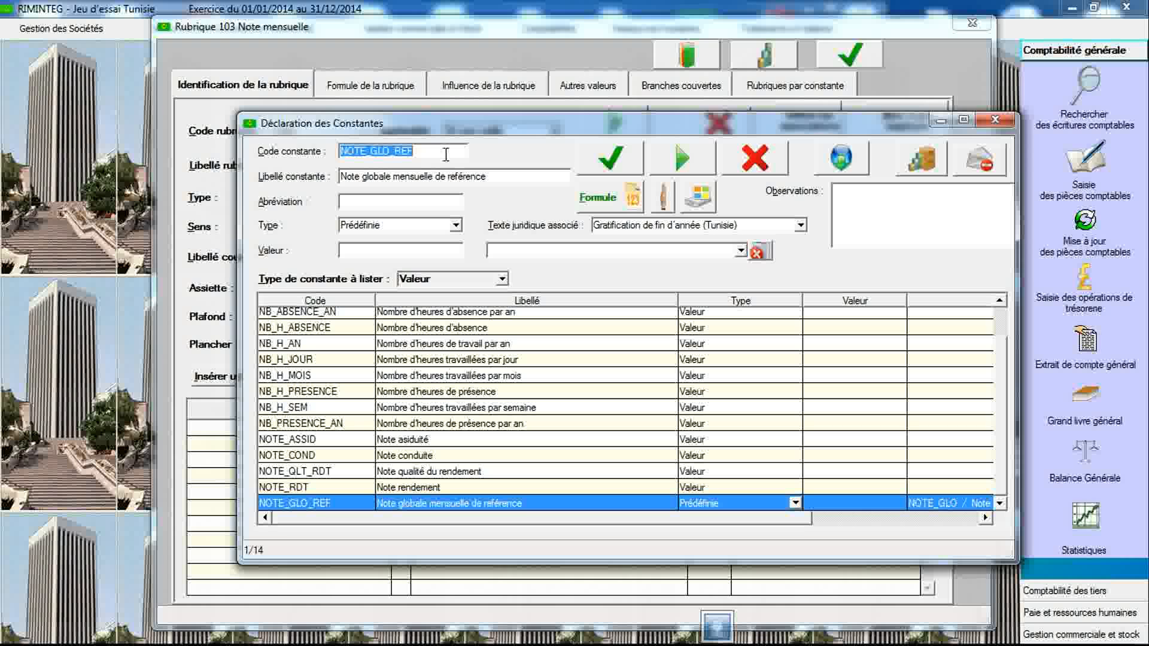
{"action": "left_click", "coordinate": [446, 154]}
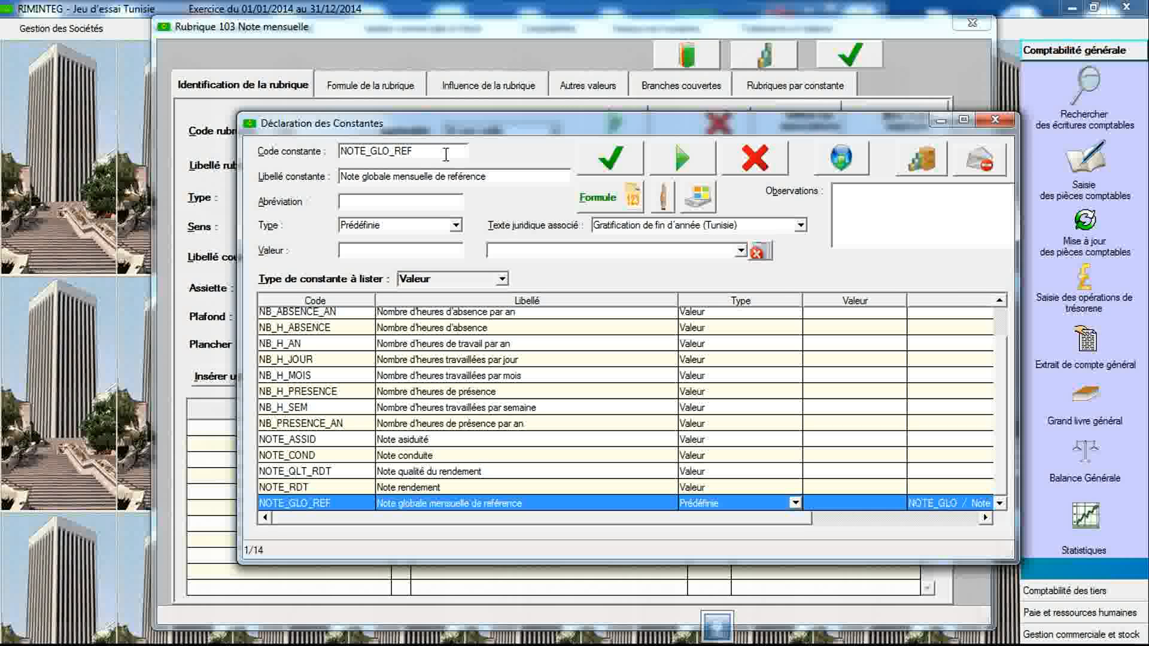
{"action": "key", "text": "BackSpace"}
{"action": "key", "text": "BackSpace"}
{"action": "key", "text": "Tab"}
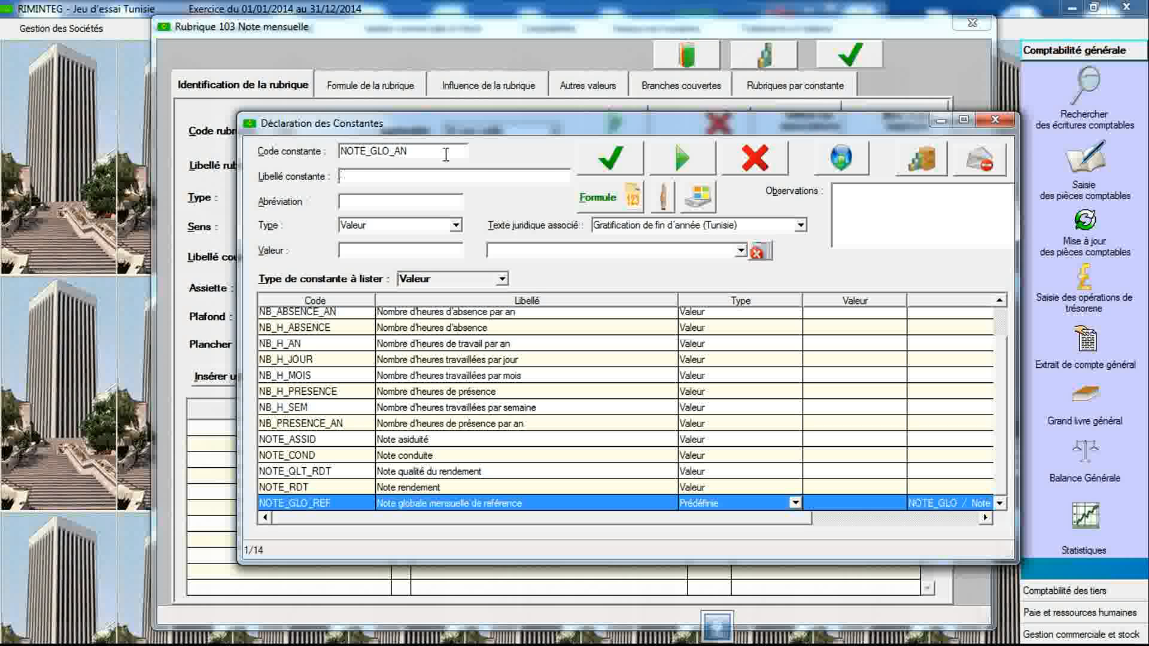
{"action": "type", "text": "Note globale annuelle"}
- Set the NOTE_GLO_AN constant's type to Historique and save it
{"action": "left_click", "coordinate": [457, 227]}
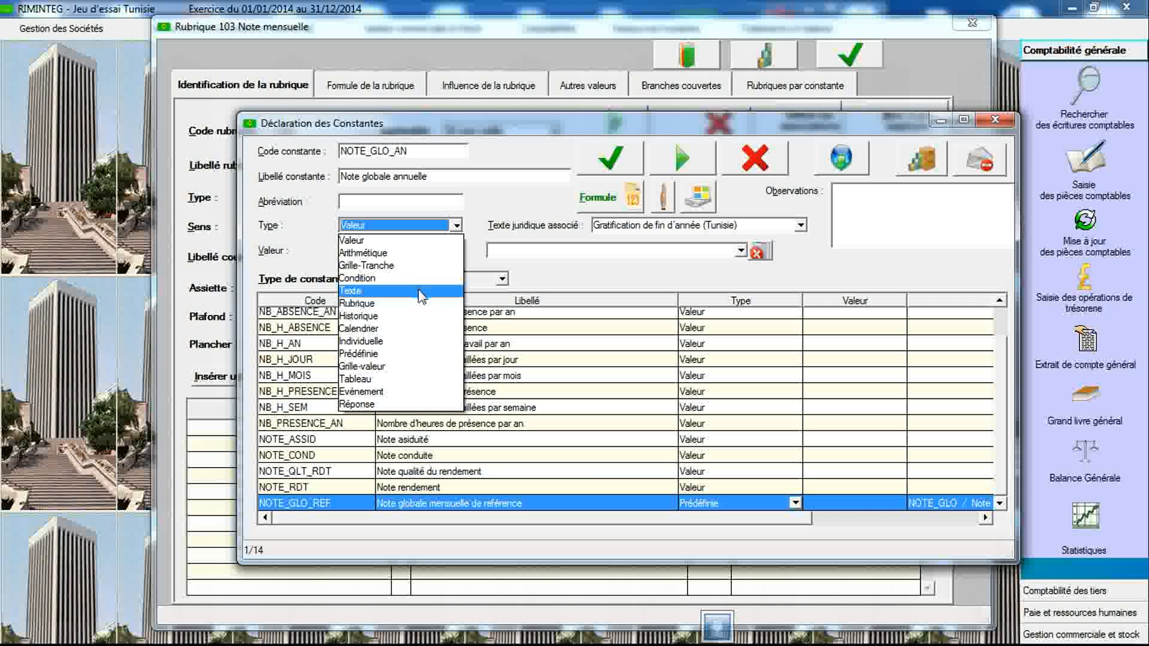
{"action": "left_click", "coordinate": [411, 316]}
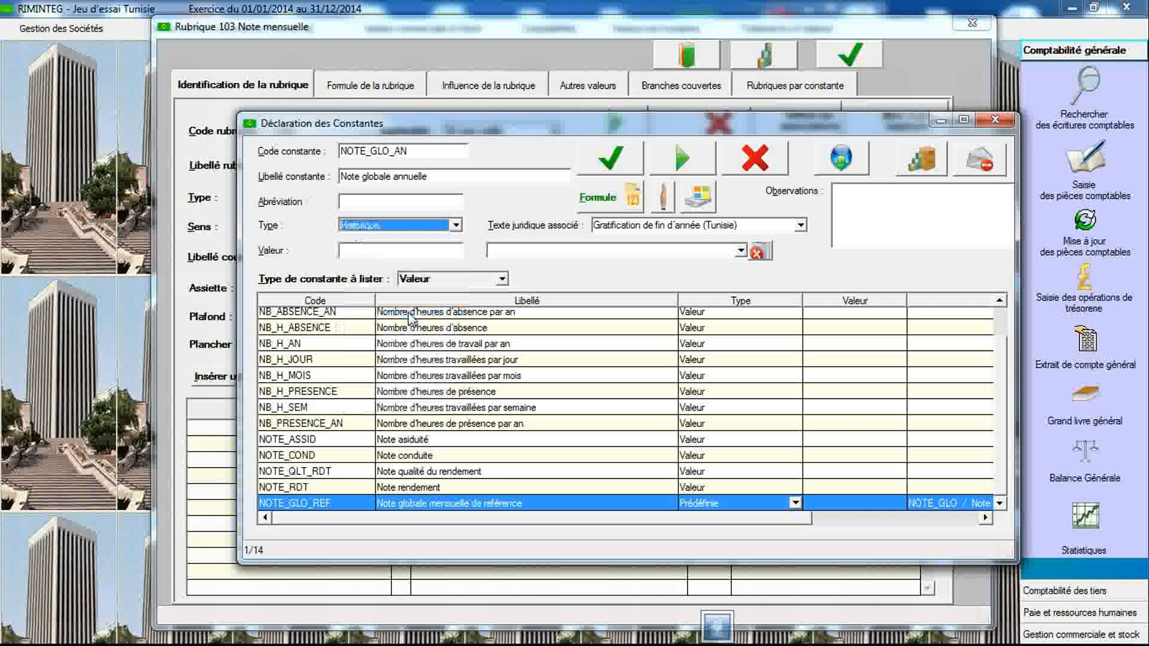
{"action": "left_click", "coordinate": [607, 170]}
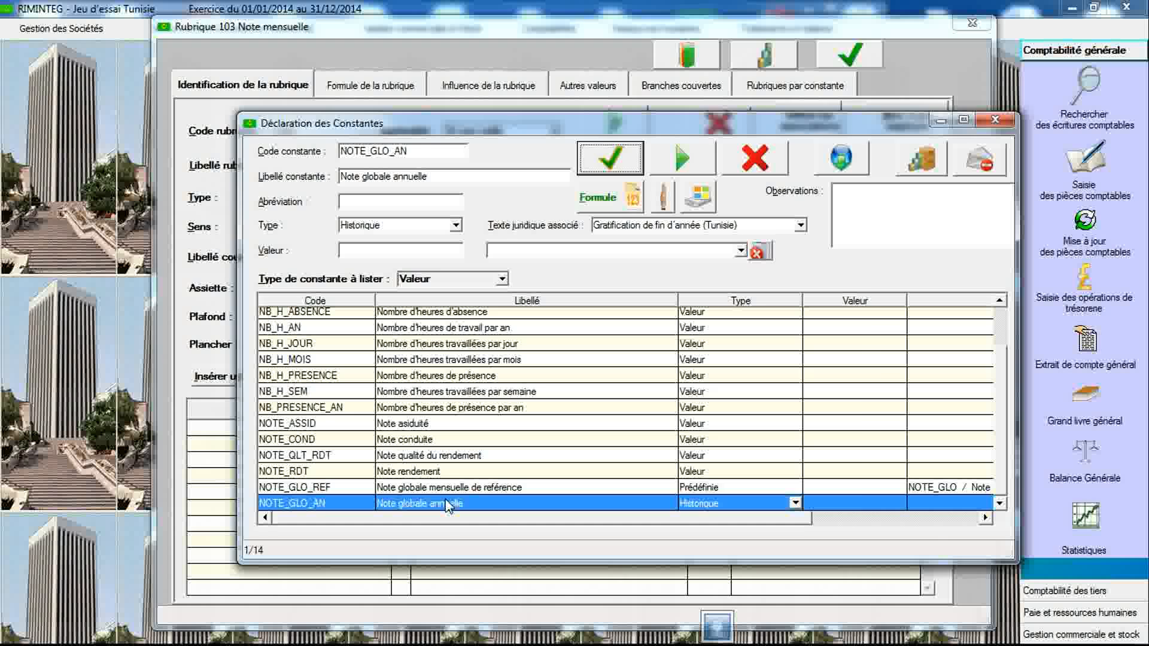
- Open the cumulative settings of NOTE_GLO_AN and choose NOTE_GLO_REF as the constant to accumulate
{"action": "double_click", "coordinate": [446, 503]}
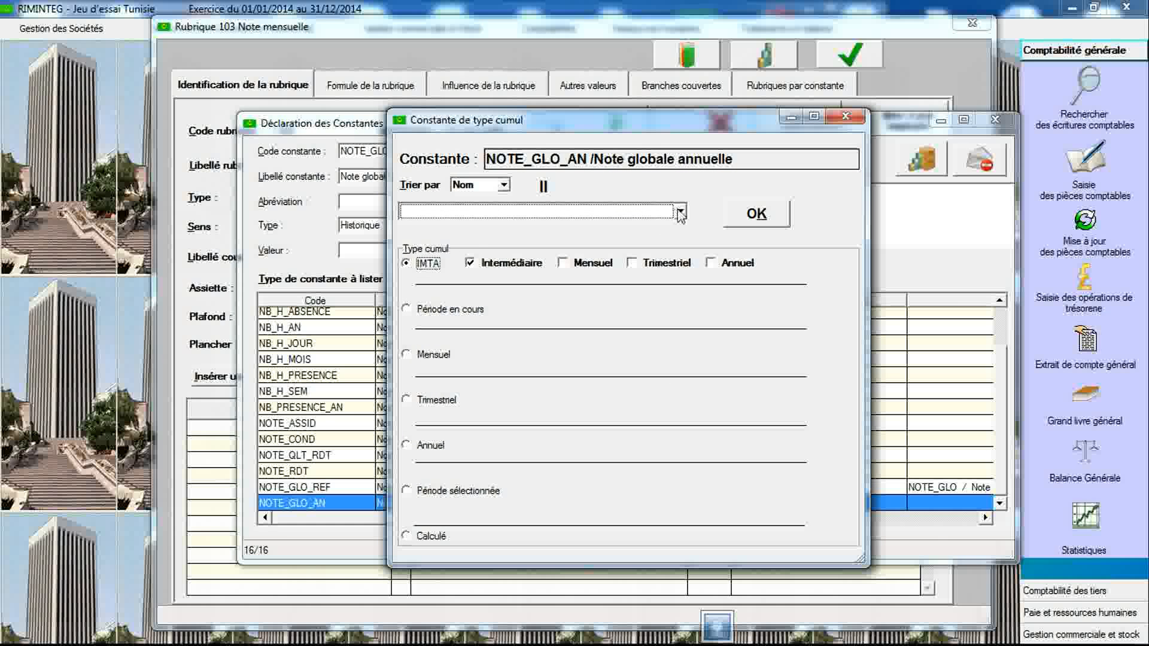
{"action": "left_click", "coordinate": [681, 212]}
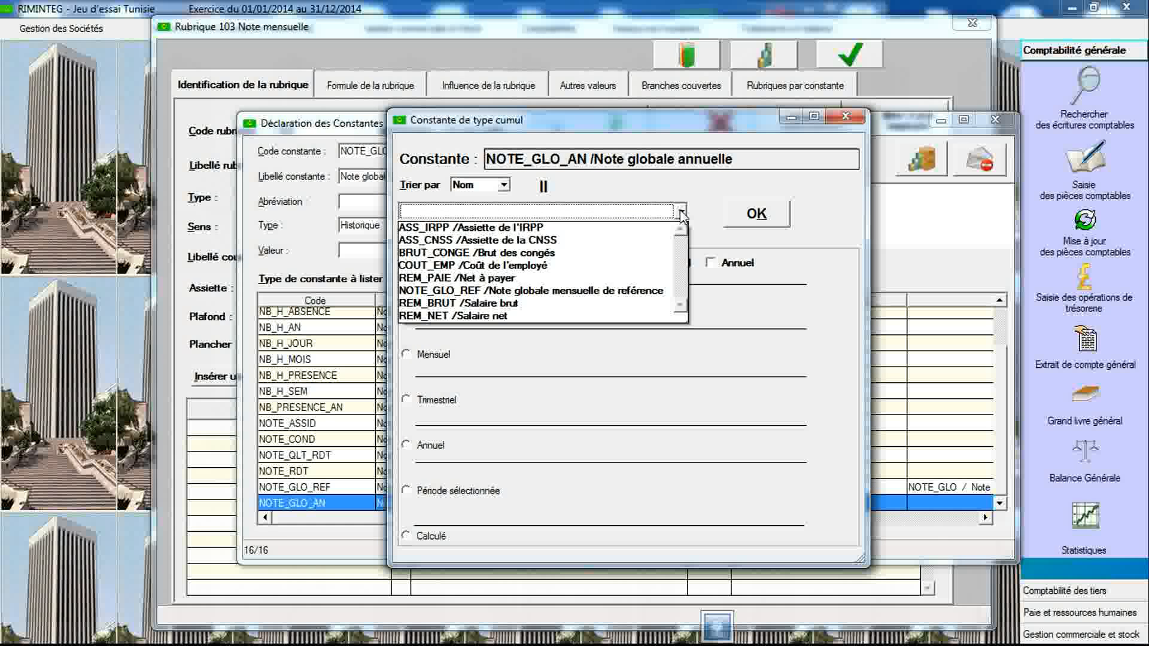
{"action": "left_click", "coordinate": [608, 291]}
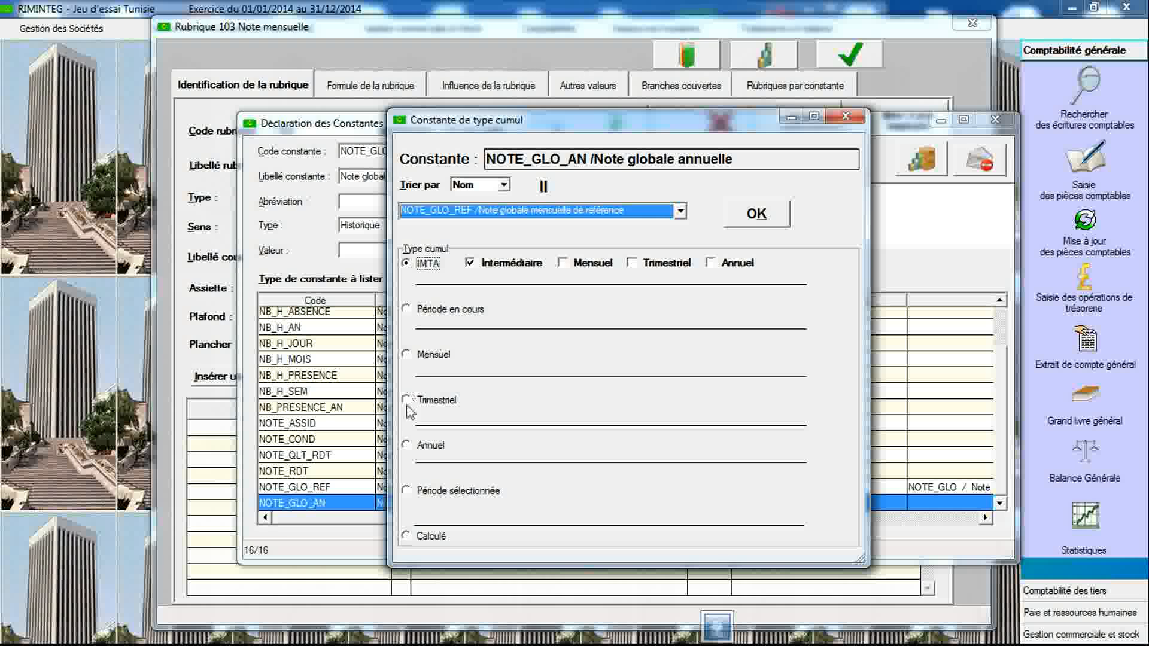
- Set the cumulation type to Annuel with year En cours, confirm, and close the cumulative settings
{"action": "left_click", "coordinate": [406, 446]}
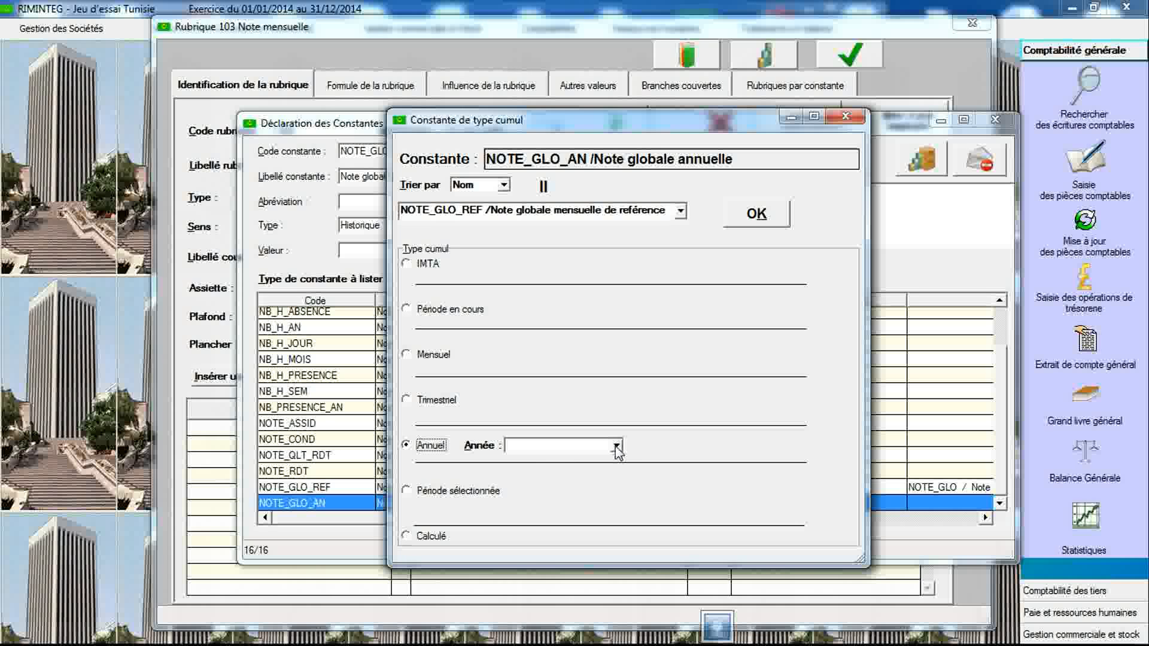
{"action": "left_click", "coordinate": [617, 446]}
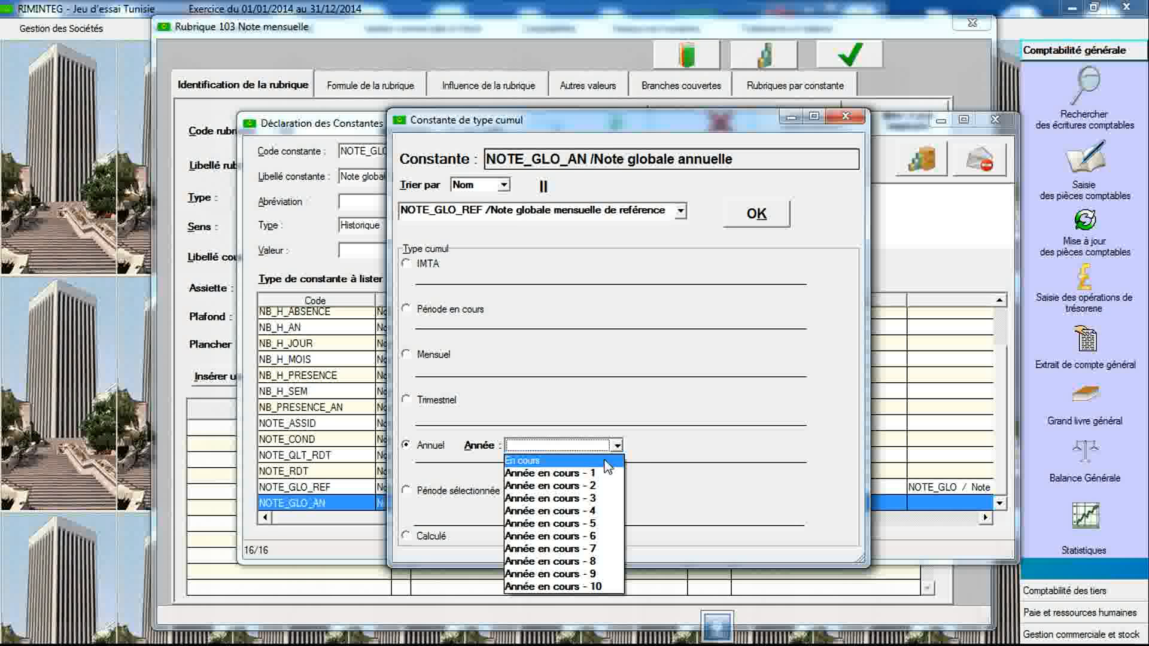
{"action": "left_click", "coordinate": [607, 463]}
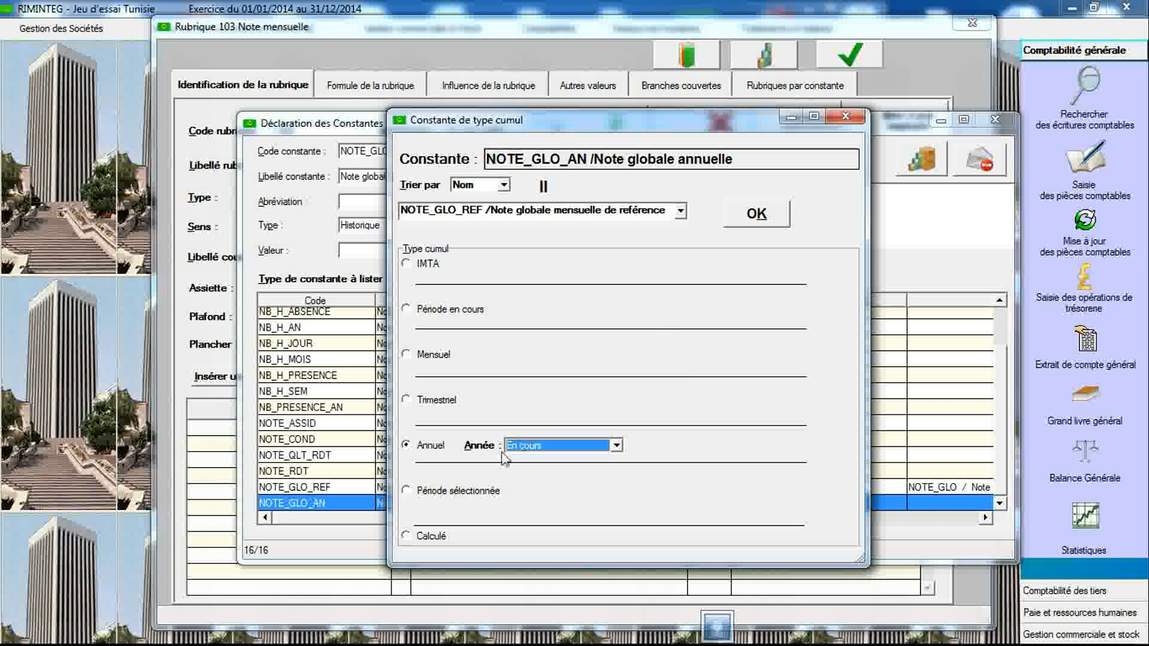
{"action": "left_click", "coordinate": [408, 492]}
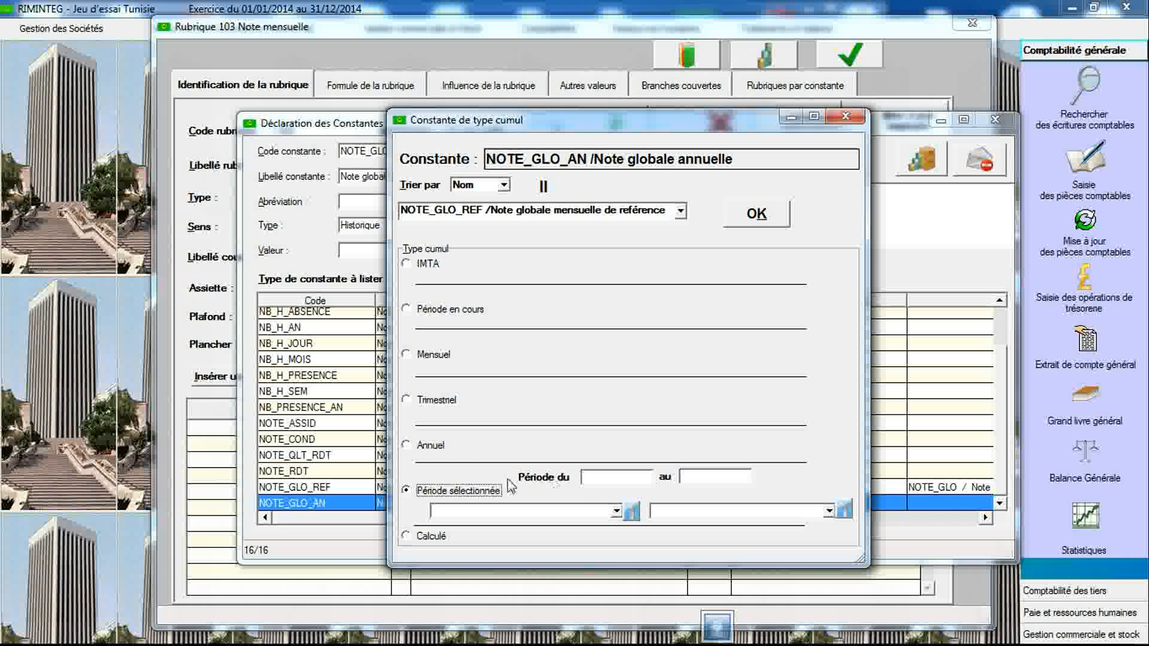
{"action": "left_click", "coordinate": [407, 445]}
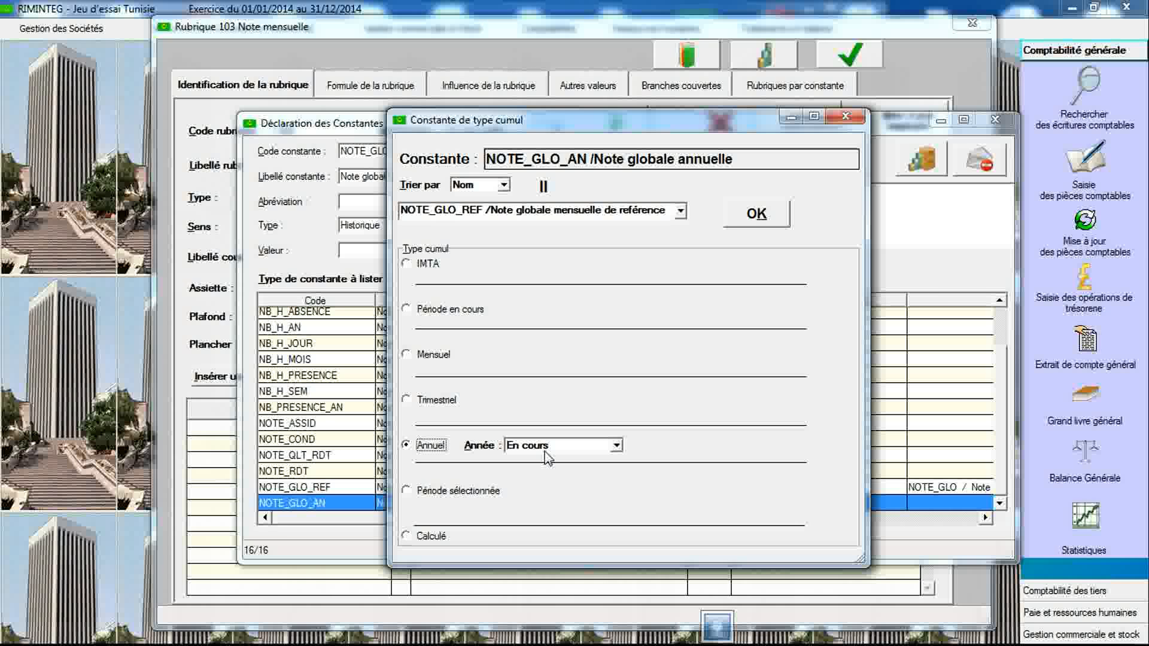
{"action": "left_click", "coordinate": [756, 215]}
{"action": "left_click", "coordinate": [626, 365]}
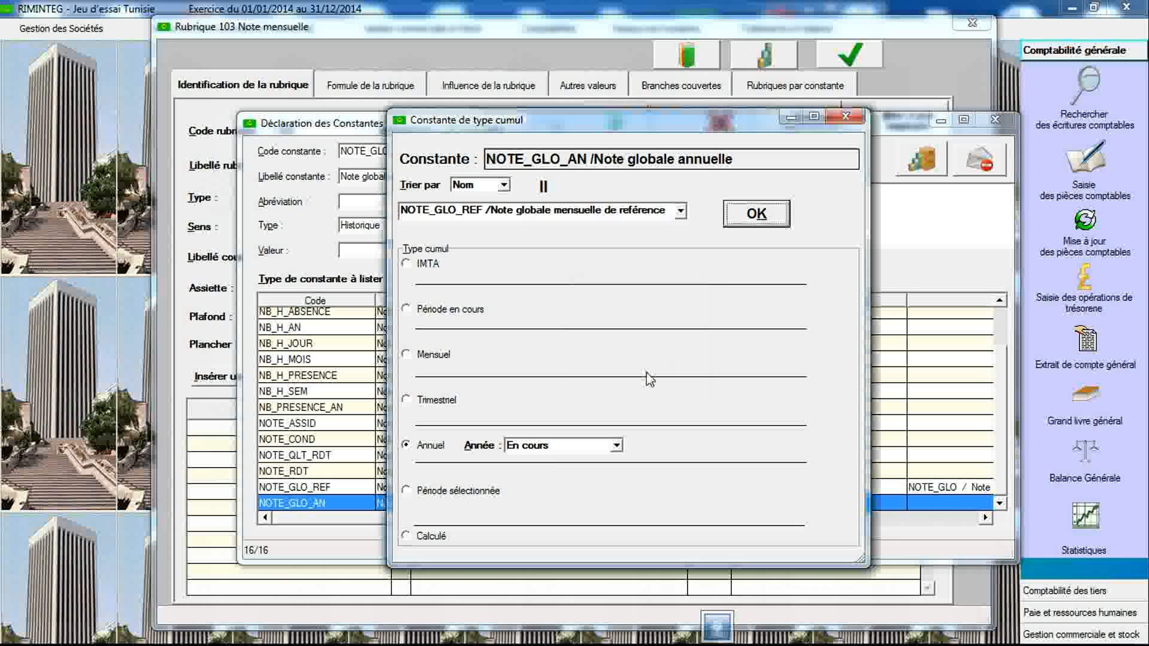
{"action": "left_click", "coordinate": [846, 118]}
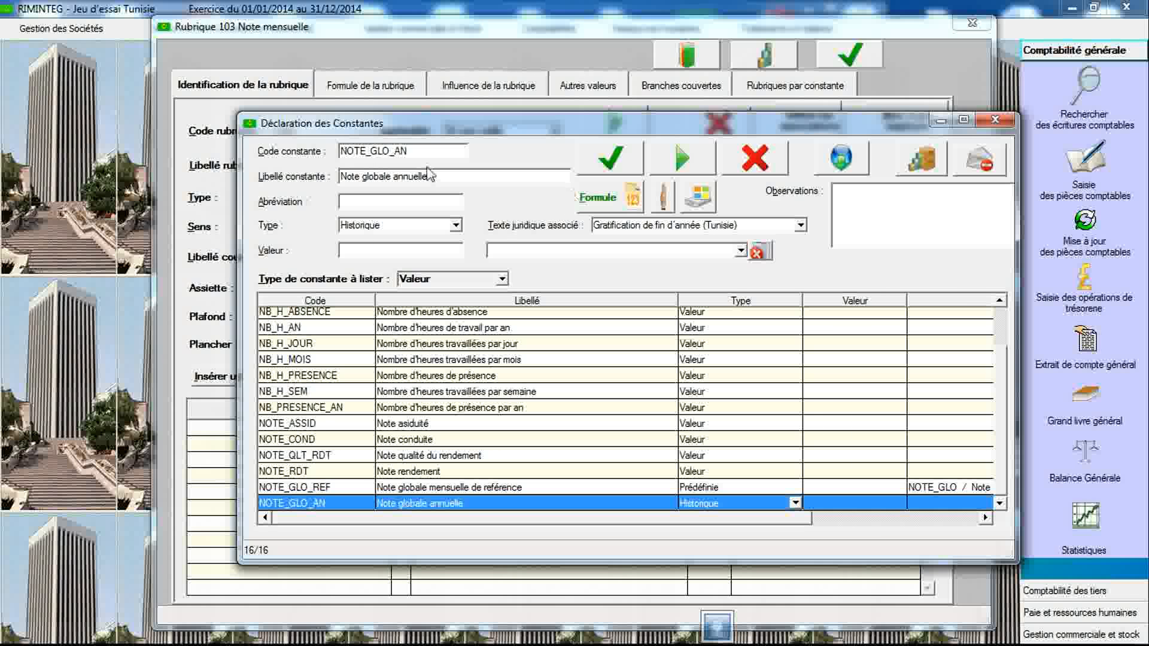
- Start a new constant coded NOTE_MOY labelled Note moyenne, linked to the Gratification de fin d'année (Tunisie) legal text
{"action": "double_click", "coordinate": [412, 153]}
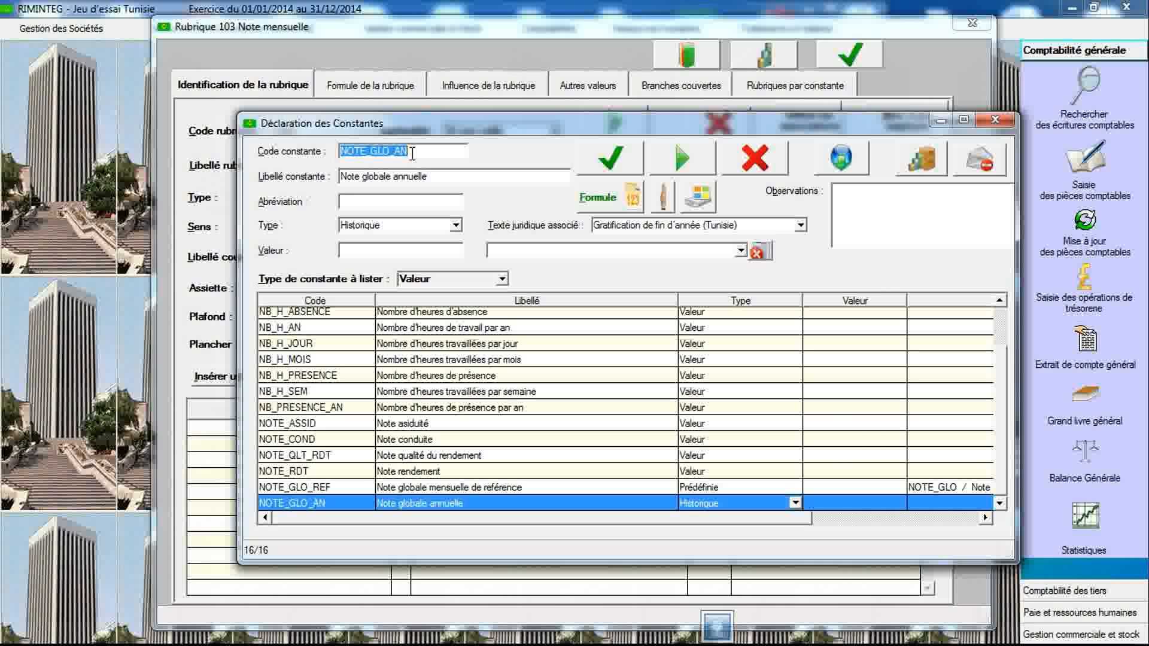
{"action": "left_click", "coordinate": [413, 154]}
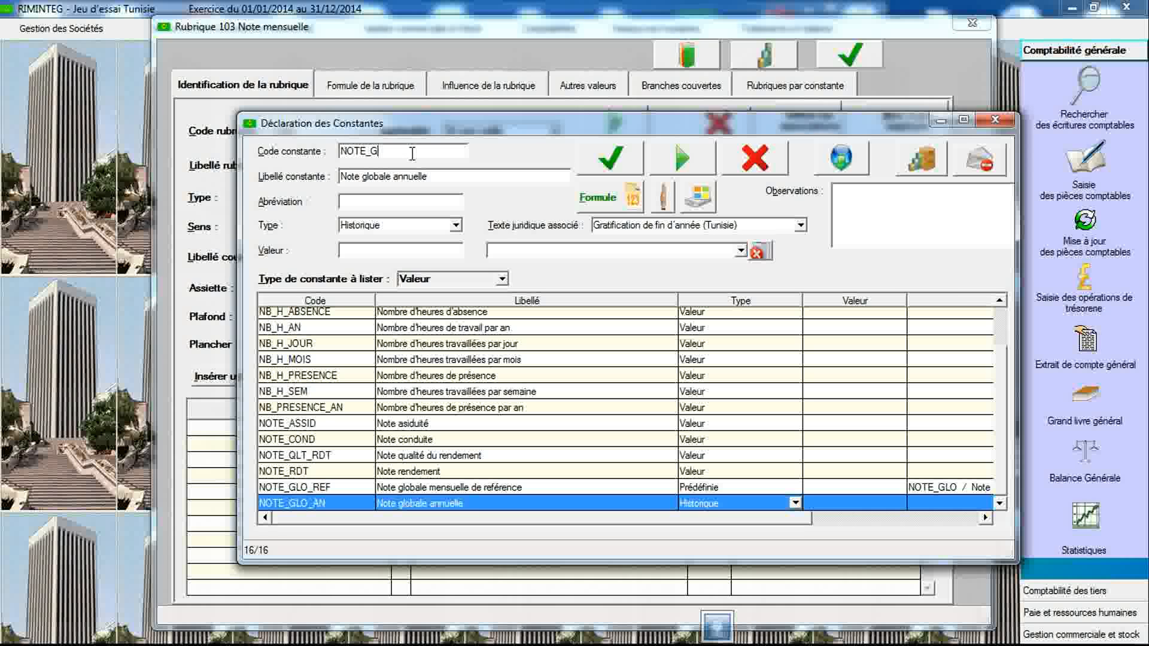
{"action": "type", "text": "MOY"}
{"action": "key", "text": "Tab"}
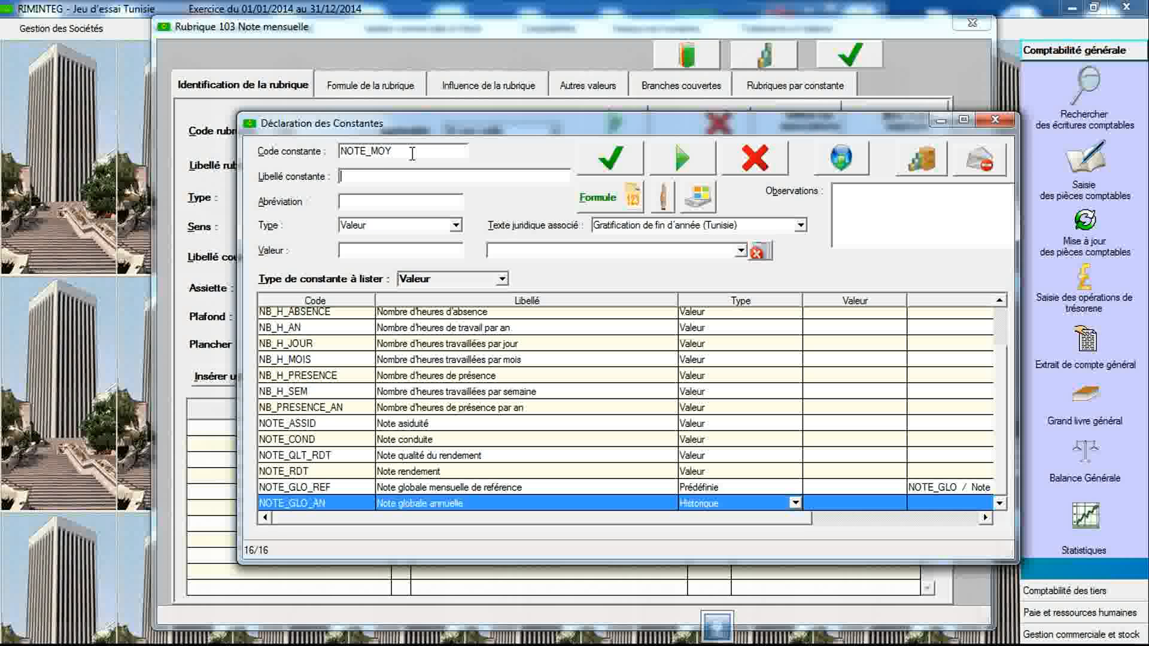
{"action": "type", "text": "Note moyenne"}
{"action": "left_click", "coordinate": [696, 228]}
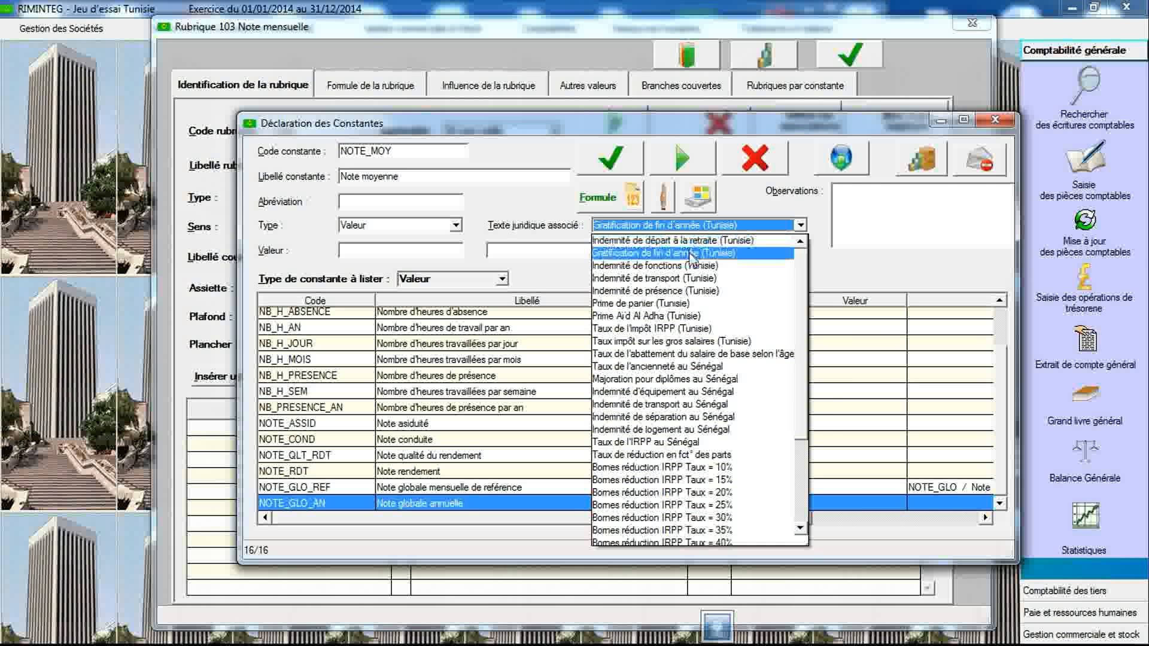
{"action": "left_click", "coordinate": [693, 253]}
- Scroll through and read the legal text's observations on the bonus formula
{"action": "left_click", "coordinate": [1007, 240]}
{"action": "left_click", "coordinate": [1011, 240]}
{"action": "left_click", "coordinate": [1012, 240]}
{"action": "left_click", "coordinate": [1011, 240]}
{"action": "left_click", "coordinate": [1011, 240]}
{"action": "left_click", "coordinate": [1011, 239]}
{"action": "left_click", "coordinate": [1011, 240]}
{"action": "left_click", "coordinate": [1011, 240]}
{"action": "left_click", "coordinate": [1011, 240]}
{"action": "left_click", "coordinate": [1011, 240]}
{"action": "left_click", "coordinate": [1011, 240]}
{"action": "left_click", "coordinate": [1011, 240]}
{"action": "left_click", "coordinate": [1011, 240]}
{"action": "left_click", "coordinate": [1011, 240]}
{"action": "left_click", "coordinate": [1011, 240]}
{"action": "left_click", "coordinate": [1011, 240]}
{"action": "left_click", "coordinate": [1012, 240]}
{"action": "left_click", "coordinate": [1011, 240]}
{"action": "left_click", "coordinate": [1011, 240]}
{"action": "left_click", "coordinate": [1011, 240]}
{"action": "left_click", "coordinate": [1011, 240]}
{"action": "left_click", "coordinate": [1011, 240]}
{"action": "left_click", "coordinate": [1011, 240]}
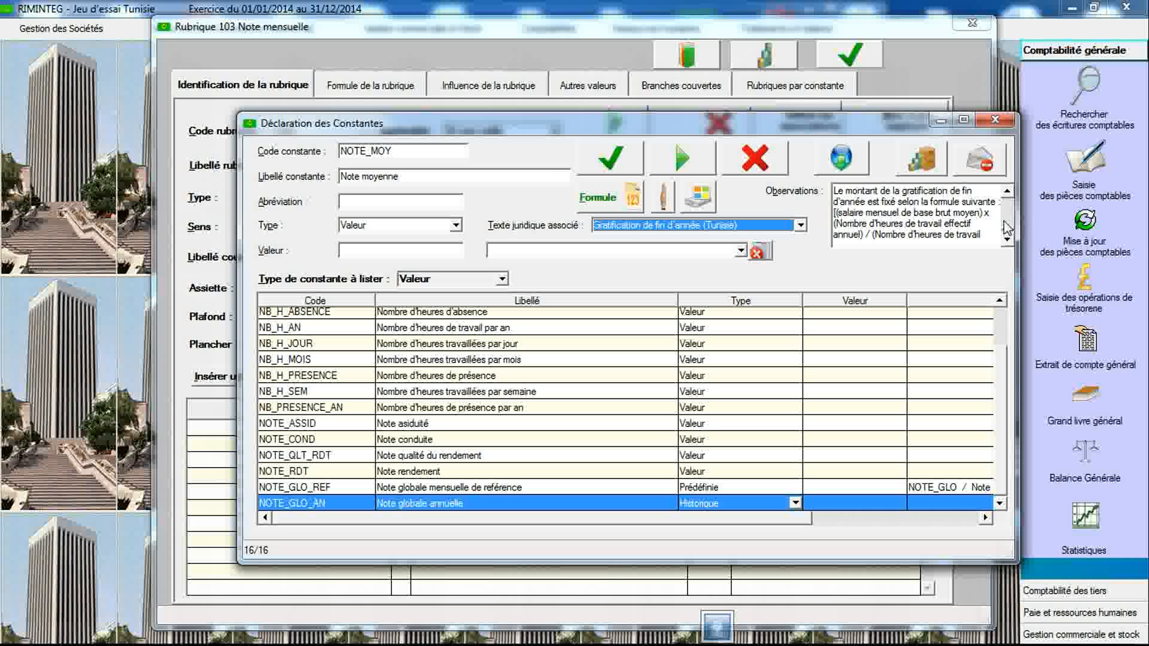
{"action": "left_click", "coordinate": [1007, 239]}
{"action": "left_click", "coordinate": [1008, 239]}
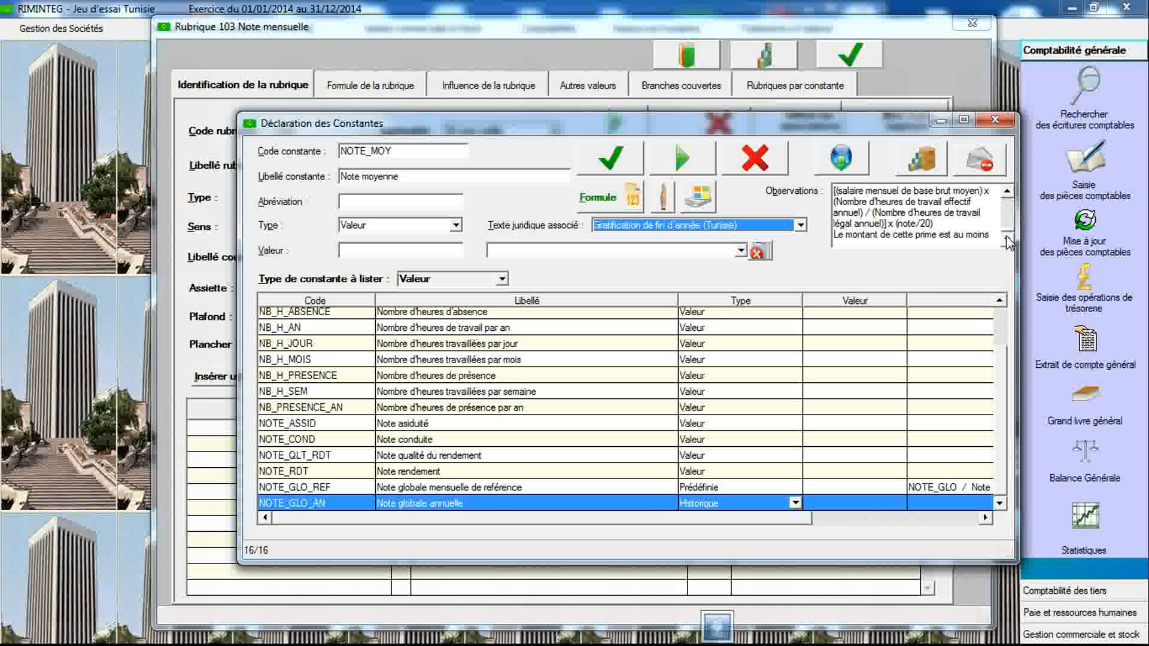
{"action": "left_click", "coordinate": [1007, 193]}
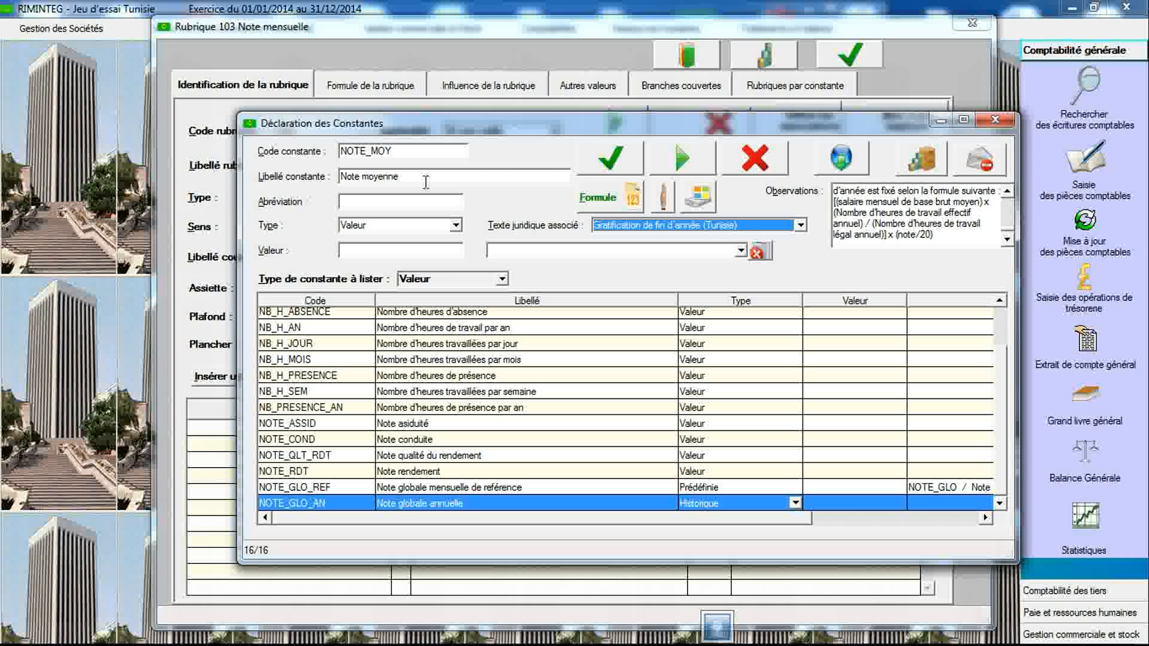
- Set the NOTE_MOY constant's type to Arithmétique and save it
{"action": "left_click", "coordinate": [456, 225]}
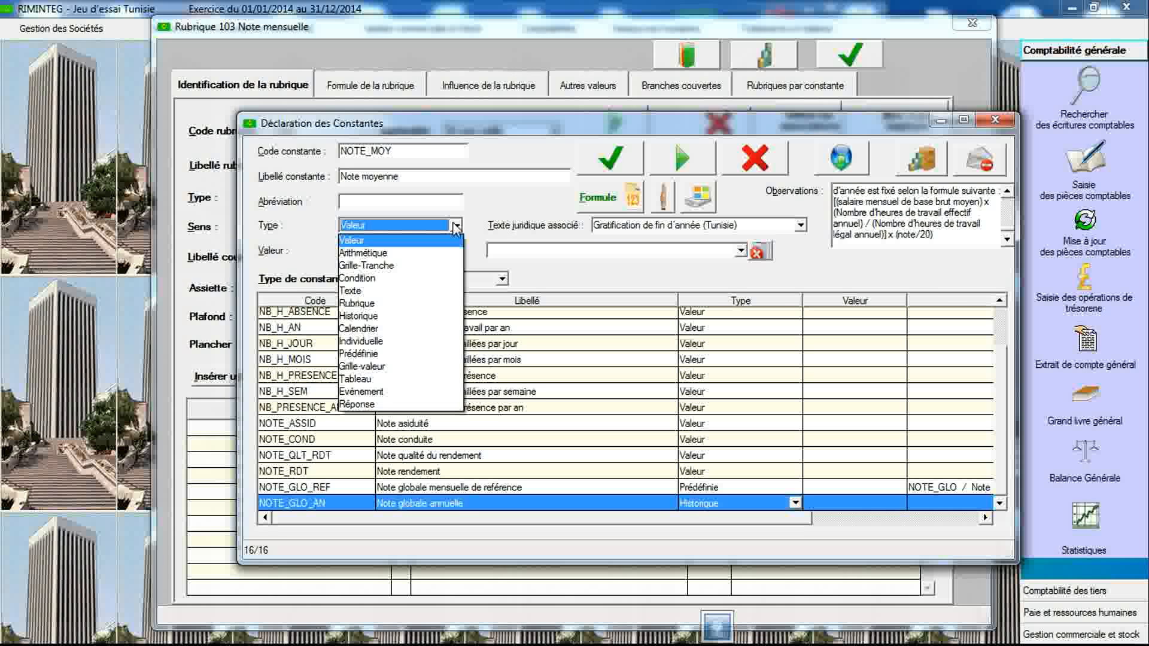
{"action": "left_click", "coordinate": [434, 257]}
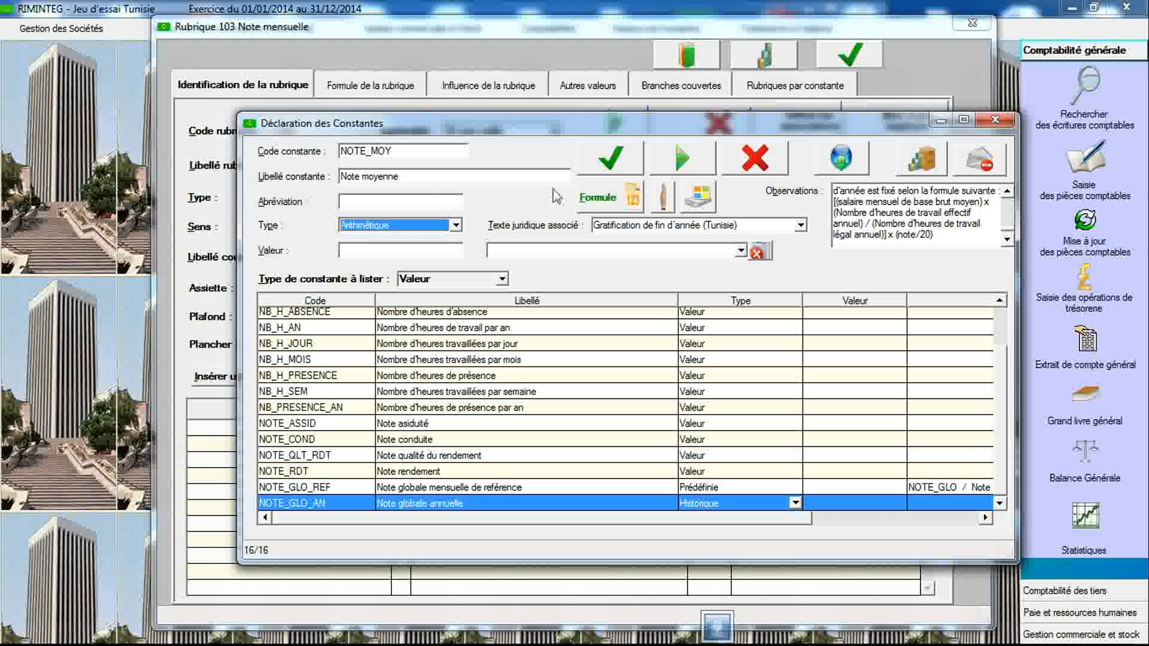
{"action": "left_click", "coordinate": [610, 165]}
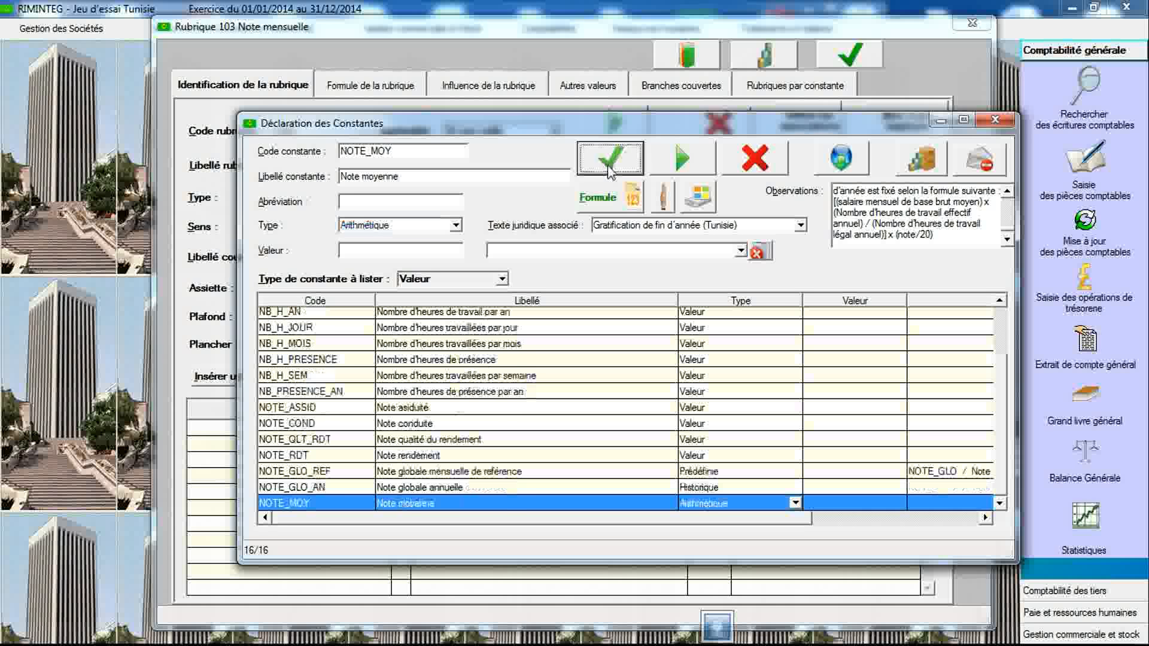
- Define NOTE_MOY as NOTE_GLO_AN divided by 12, validate the formula and close the arithmetic description
{"action": "double_click", "coordinate": [507, 507]}
{"action": "left_click", "coordinate": [723, 252]}
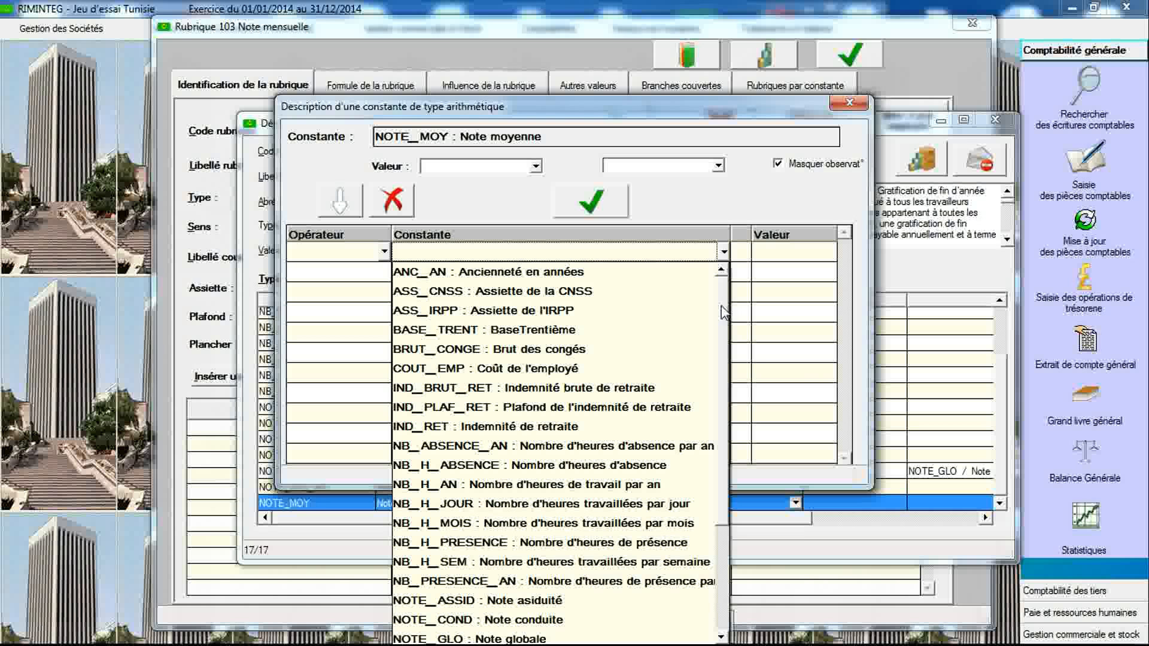
{"action": "left_click_drag", "start_coordinate": [724, 312], "coordinate": [730, 426]}
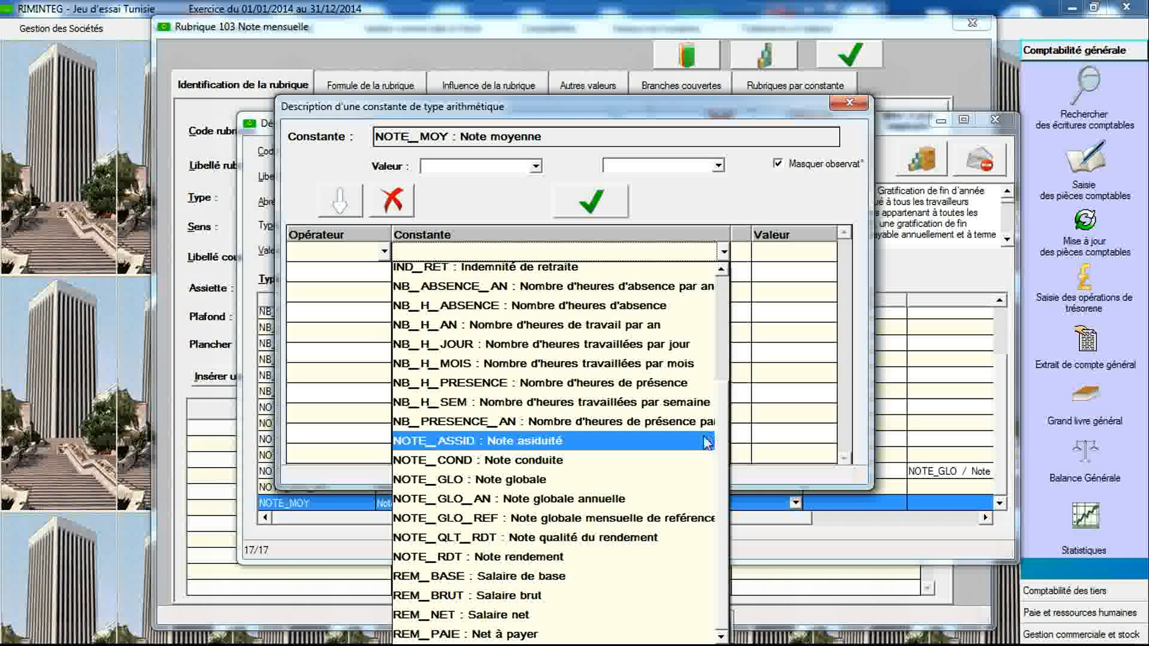
{"action": "left_click", "coordinate": [665, 499]}
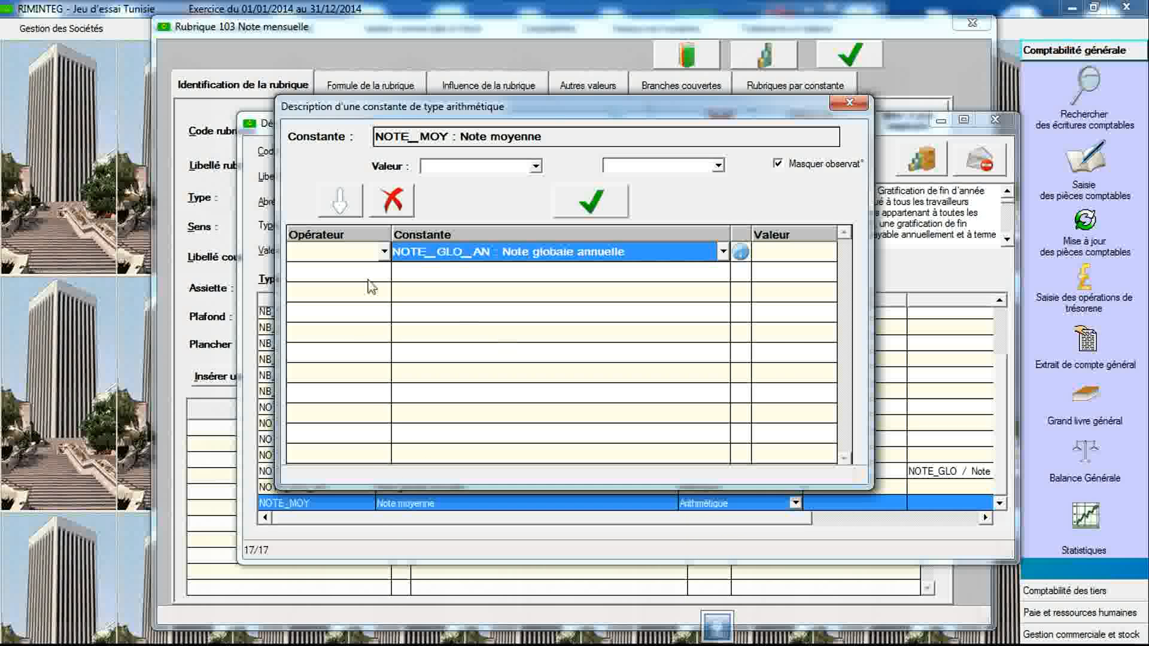
{"action": "left_click", "coordinate": [385, 272]}
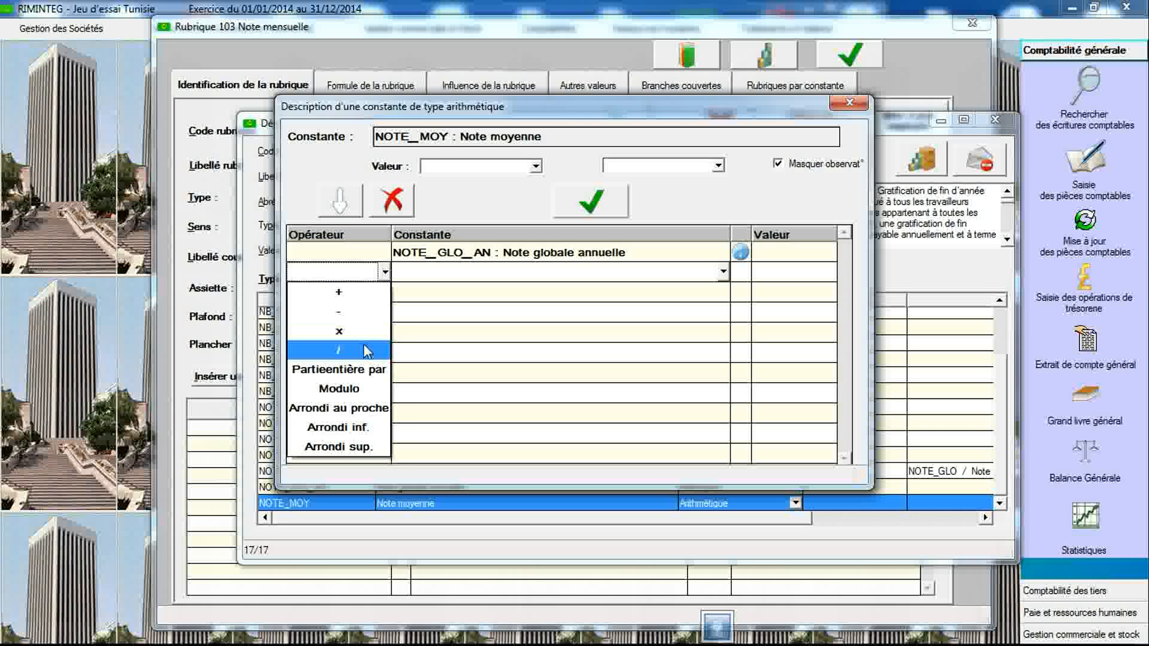
{"action": "left_click", "coordinate": [364, 357]}
{"action": "left_click", "coordinate": [771, 277]}
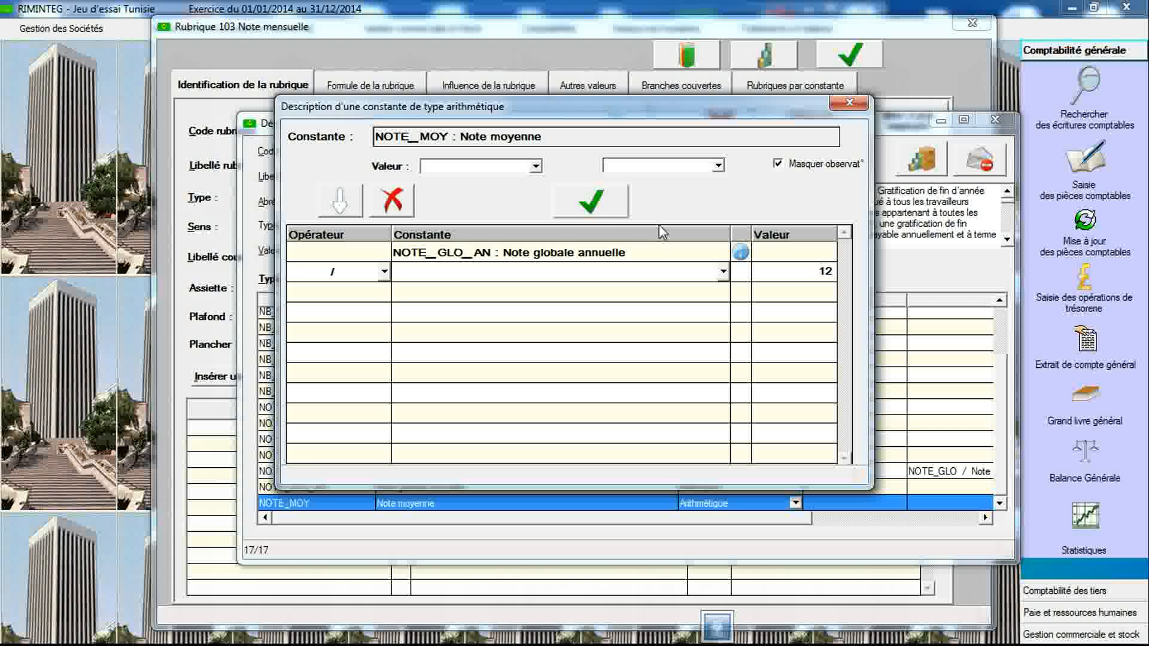
{"action": "left_click", "coordinate": [592, 202]}
{"action": "left_click", "coordinate": [574, 324]}
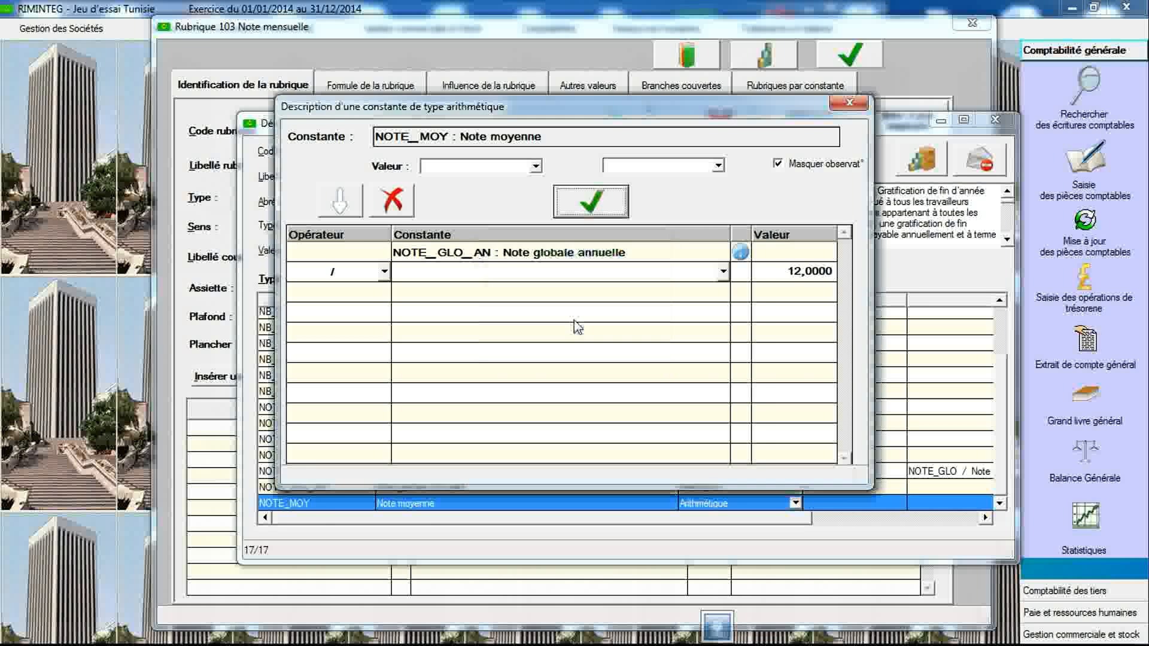
{"action": "left_click", "coordinate": [845, 107]}
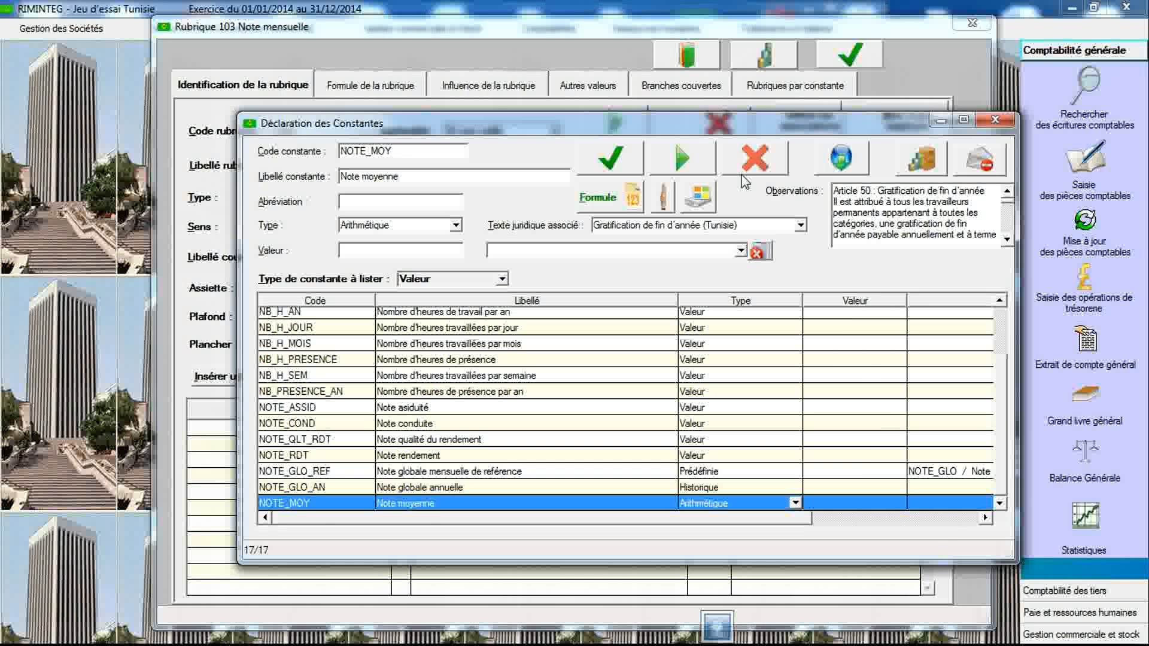
- Scroll through the legal text's observations describing the year-end bonus formula
{"action": "left_click", "coordinate": [1008, 239]}
{"action": "left_click", "coordinate": [1008, 240]}
{"action": "left_click", "coordinate": [1008, 240]}
{"action": "left_click", "coordinate": [1008, 240]}
{"action": "left_click", "coordinate": [1007, 240]}
{"action": "left_click", "coordinate": [1007, 240]}
{"action": "left_click", "coordinate": [1008, 240]}
{"action": "left_click", "coordinate": [1007, 240]}
{"action": "left_click", "coordinate": [1007, 240]}
{"action": "left_click", "coordinate": [1007, 239]}
{"action": "left_click", "coordinate": [1007, 240]}
{"action": "left_click", "coordinate": [1007, 240]}
{"action": "left_click", "coordinate": [1007, 240]}
{"action": "left_click", "coordinate": [1007, 240]}
{"action": "left_click", "coordinate": [1008, 240]}
{"action": "left_click", "coordinate": [1007, 240]}
{"action": "left_click", "coordinate": [1008, 240]}
{"action": "left_click", "coordinate": [1008, 240]}
{"action": "left_click", "coordinate": [1007, 240]}
{"action": "left_click", "coordinate": [1008, 240]}
{"action": "left_click", "coordinate": [1008, 240]}
{"action": "left_click", "coordinate": [1008, 240]}
{"action": "left_click", "coordinate": [1008, 240]}
{"action": "left_click", "coordinate": [1007, 240]}
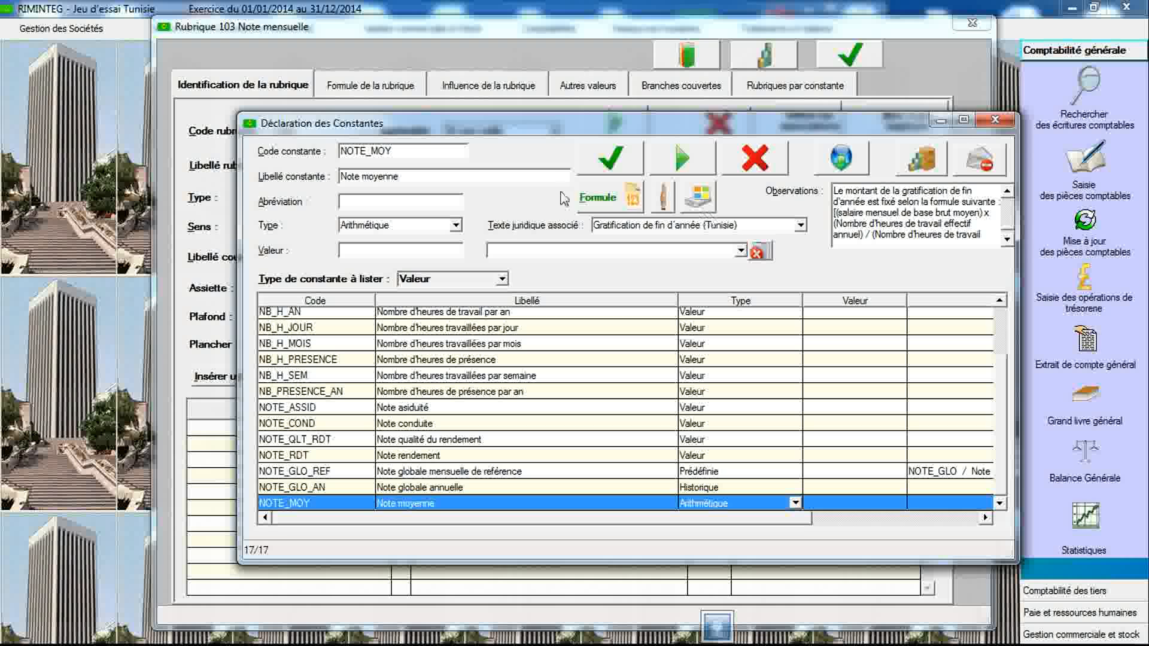
- Create a new constant coded REM_BRUT_AN labelled Salaire brut annuel and save it
{"action": "double_click", "coordinate": [437, 150]}
{"action": "type", "text": "REM_BASE"}
{"action": "type", "text": "AN"}
{"action": "key", "text": "Tab"}
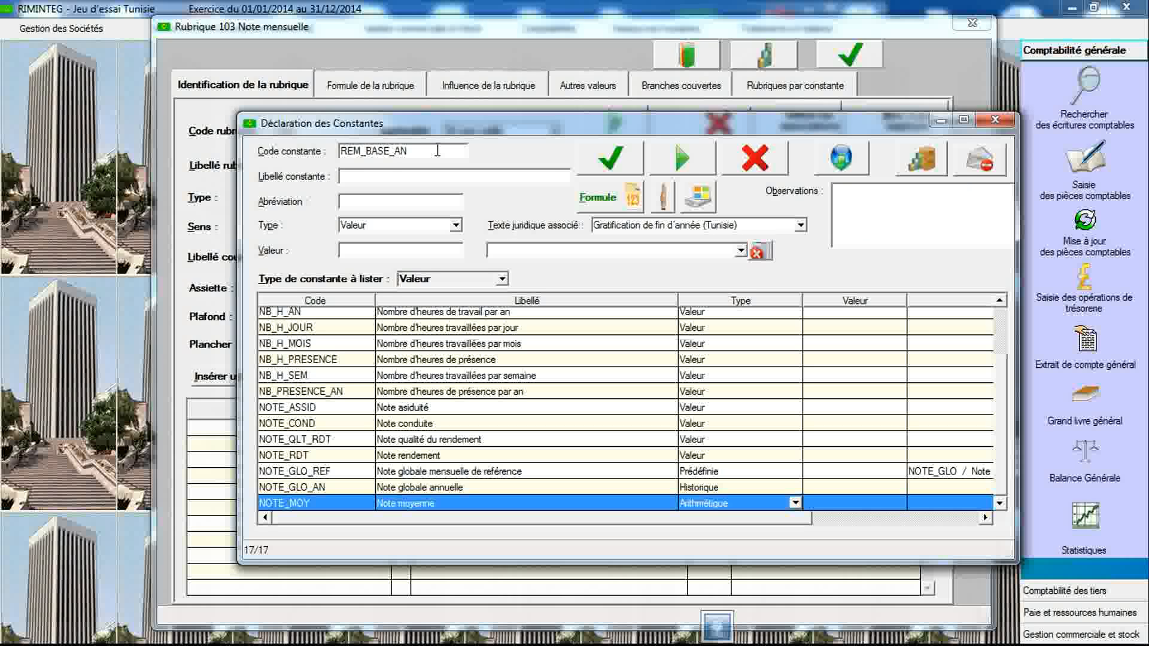
{"action": "type", "text": "Salaire"}
{"action": "double_click", "coordinate": [372, 153]}
{"action": "left_click_drag", "start_coordinate": [373, 154], "coordinate": [389, 155]}
{"action": "type", "text": "RUT"}
{"action": "key", "text": "BackSpace"}
{"action": "key", "text": "BackSpace"}
{"action": "key", "text": "BackSpace"}
{"action": "key", "text": "BackSpace"}
{"action": "key", "text": "BackSpace"}
{"action": "key", "text": "BackSpace"}
{"action": "key", "text": "BackSpace"}
{"action": "key", "text": "BackSpace"}
{"action": "key", "text": "BackSpace"}
{"action": "key", "text": "BackSpace"}
{"action": "key", "text": "BackSpace"}
{"action": "type", "text": "Salaire brut"}
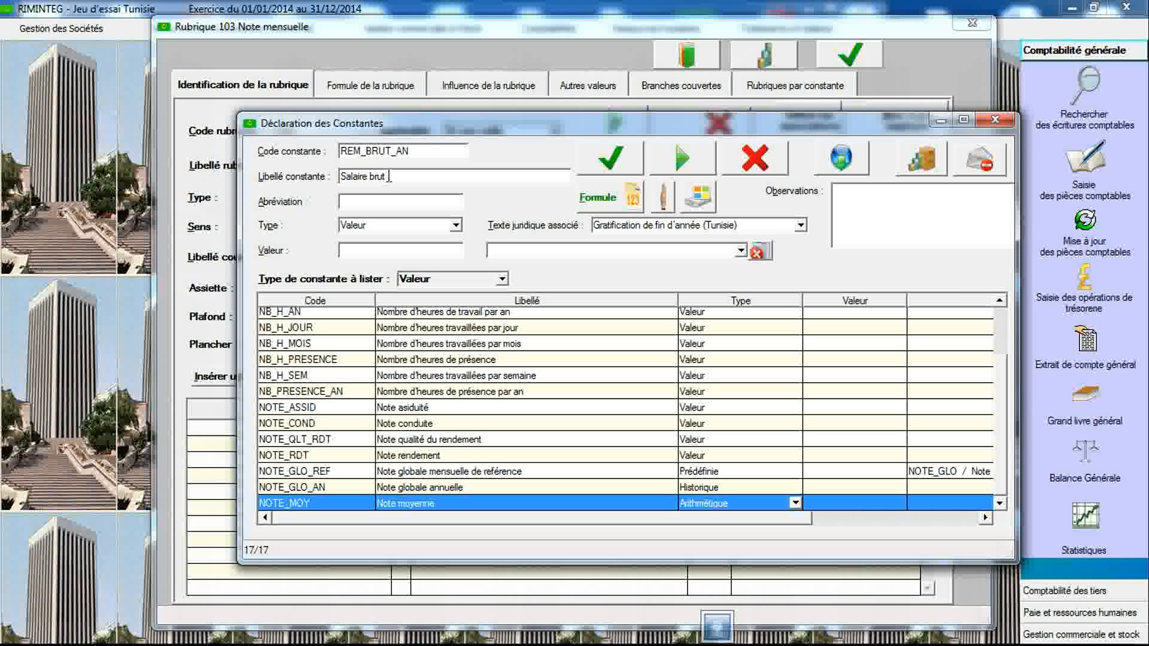
{"action": "type", "text": " annuel"}
{"action": "left_click", "coordinate": [608, 174]}
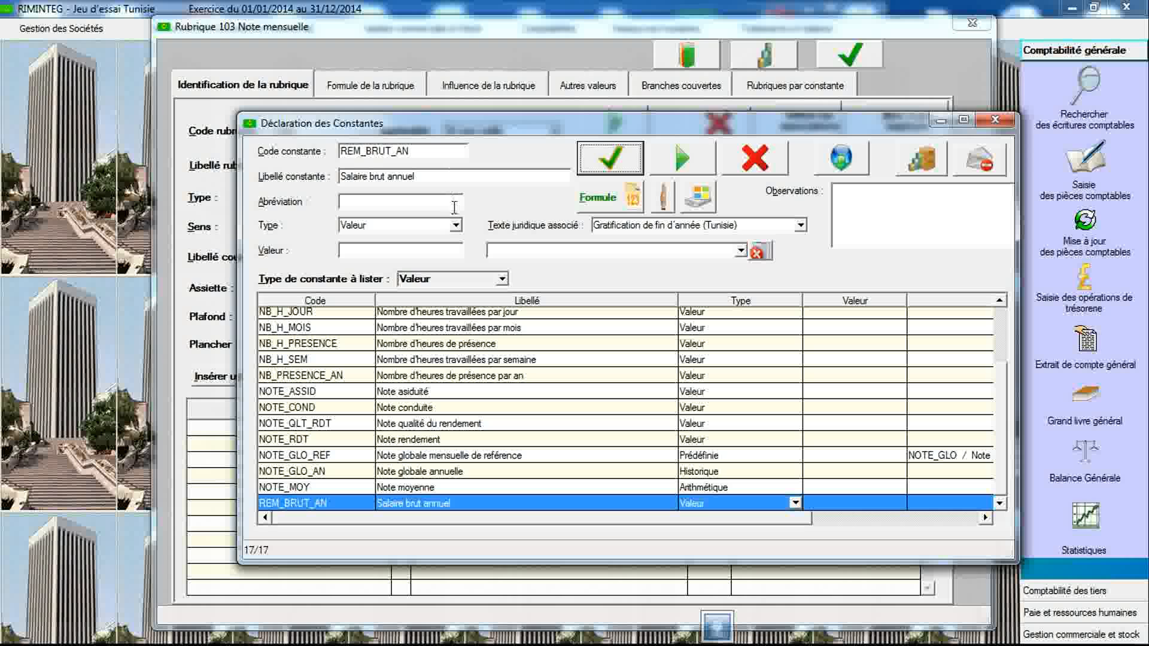
- Make REM_BRUT_AN a Historique constant cumulating REM_BRUT / Salaire brut annually for the En cours year
{"action": "left_click", "coordinate": [456, 226]}
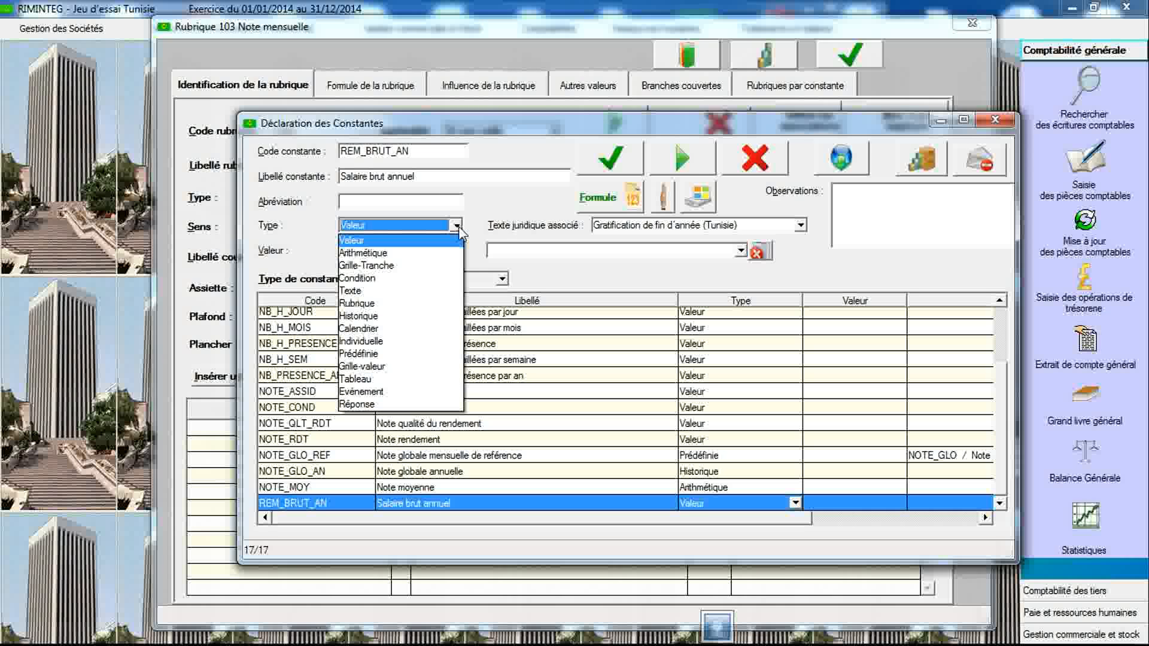
{"action": "left_click", "coordinate": [400, 323]}
{"action": "double_click", "coordinate": [514, 504]}
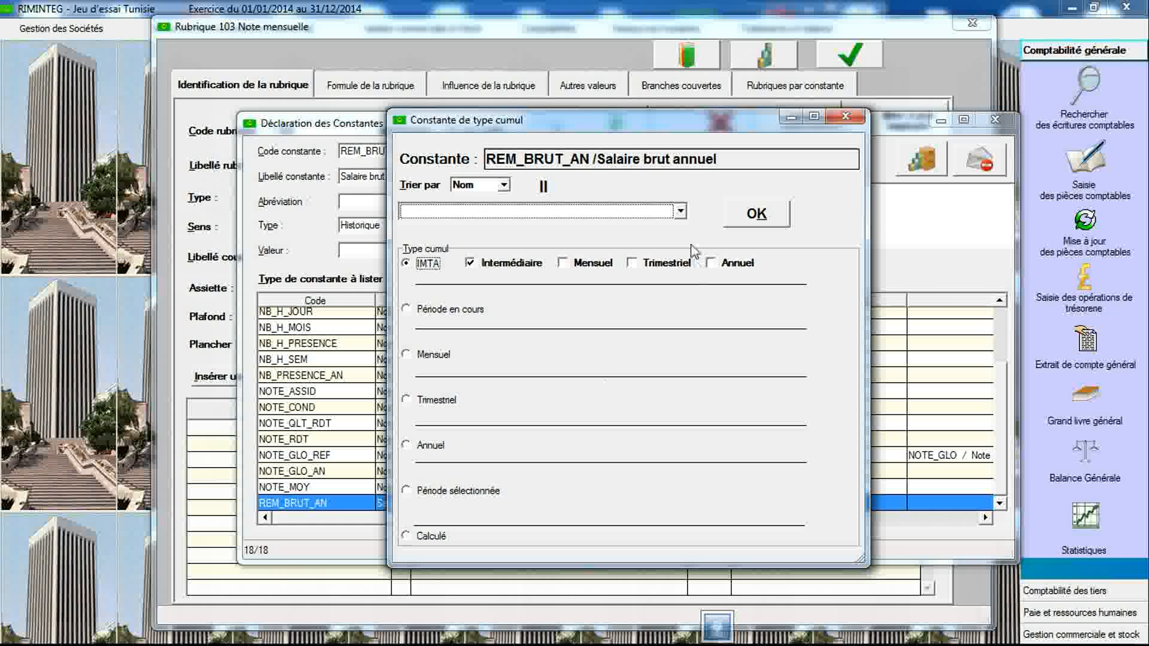
{"action": "left_click", "coordinate": [680, 211]}
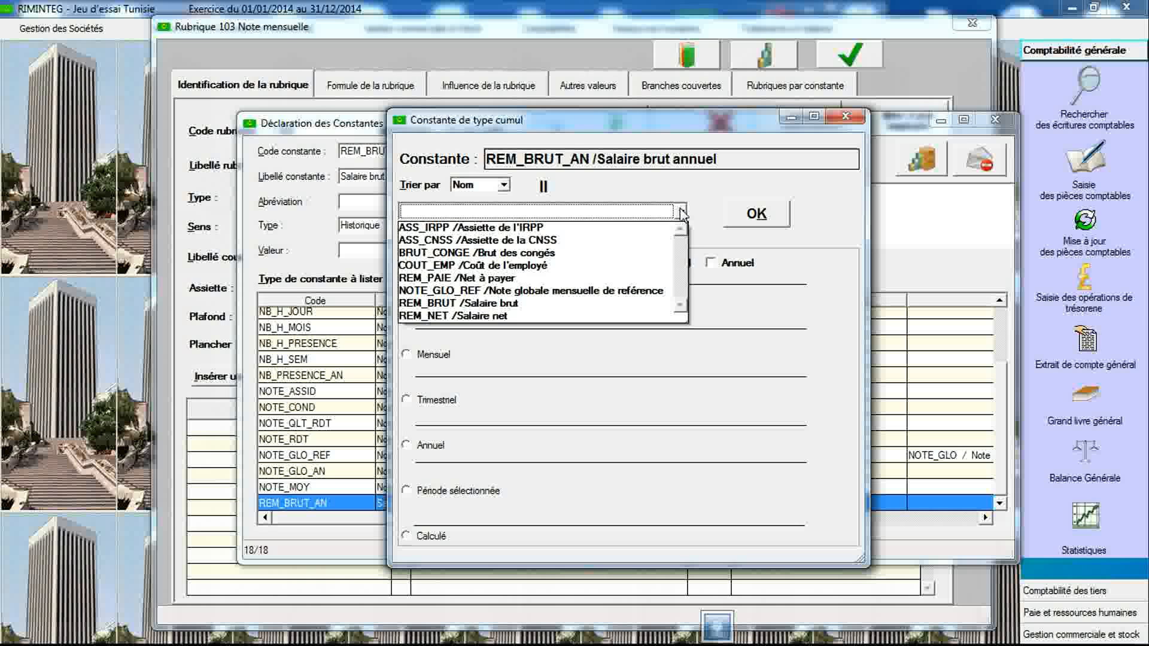
{"action": "left_click", "coordinate": [599, 305]}
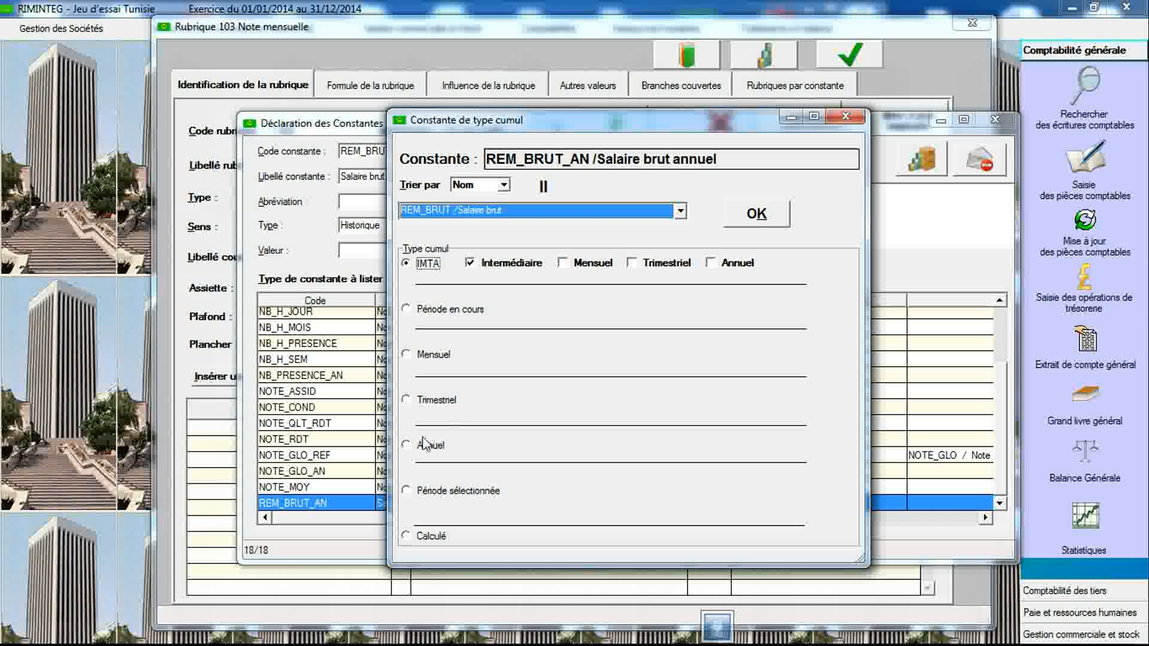
{"action": "left_click", "coordinate": [407, 445]}
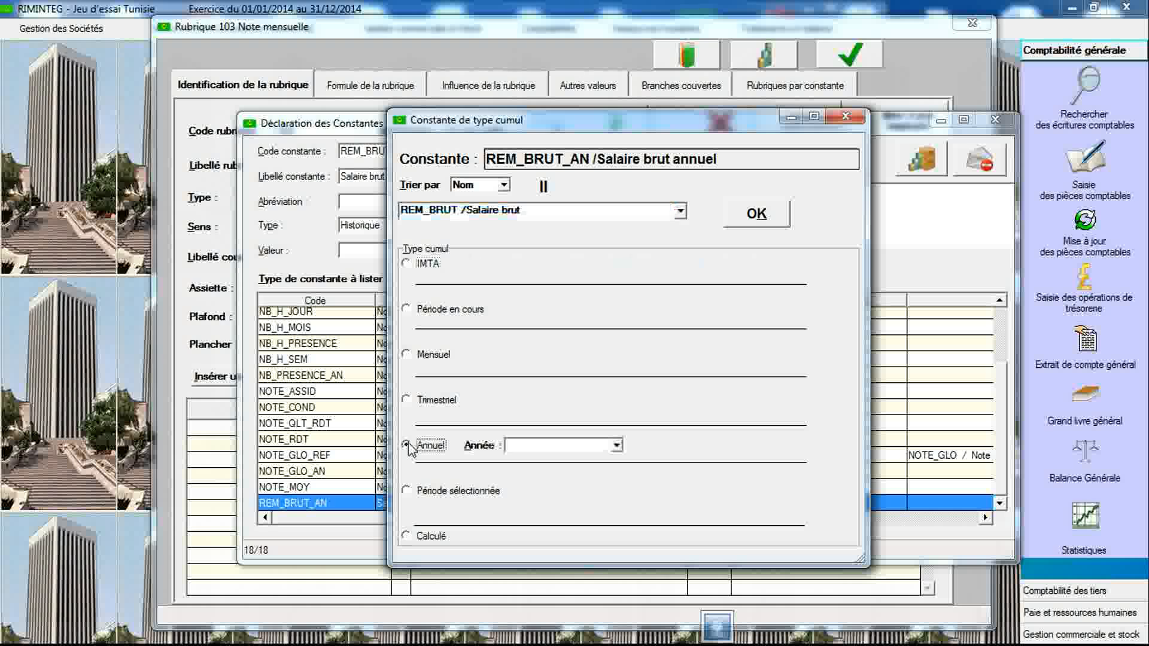
{"action": "left_click", "coordinate": [551, 446]}
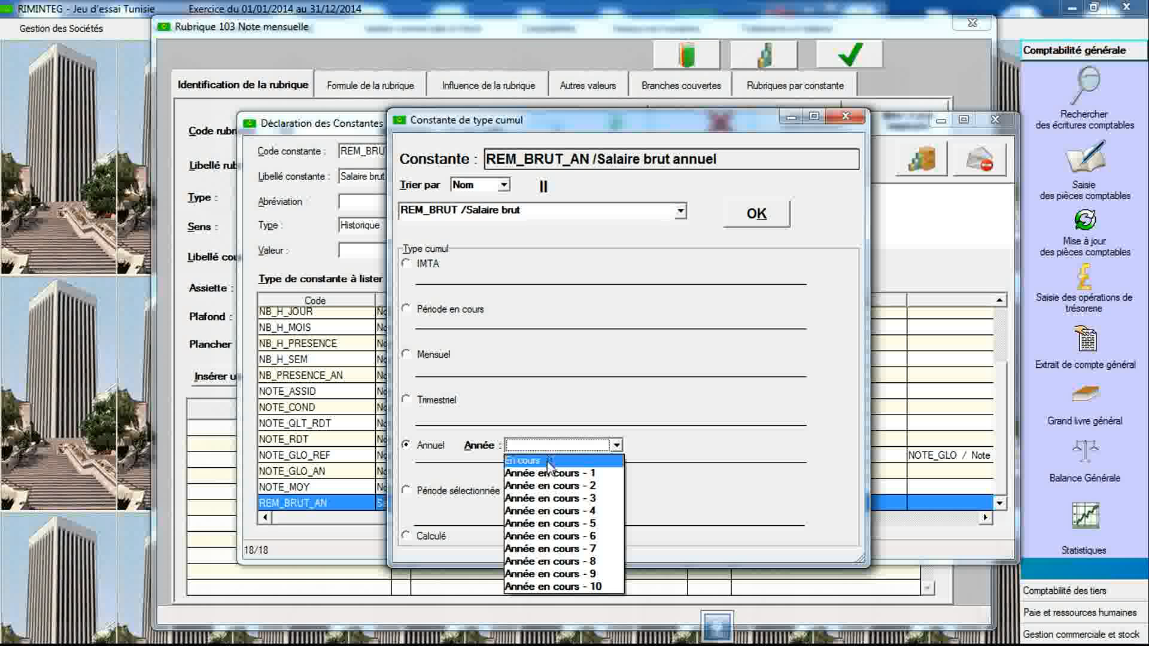
{"action": "left_click", "coordinate": [548, 462]}
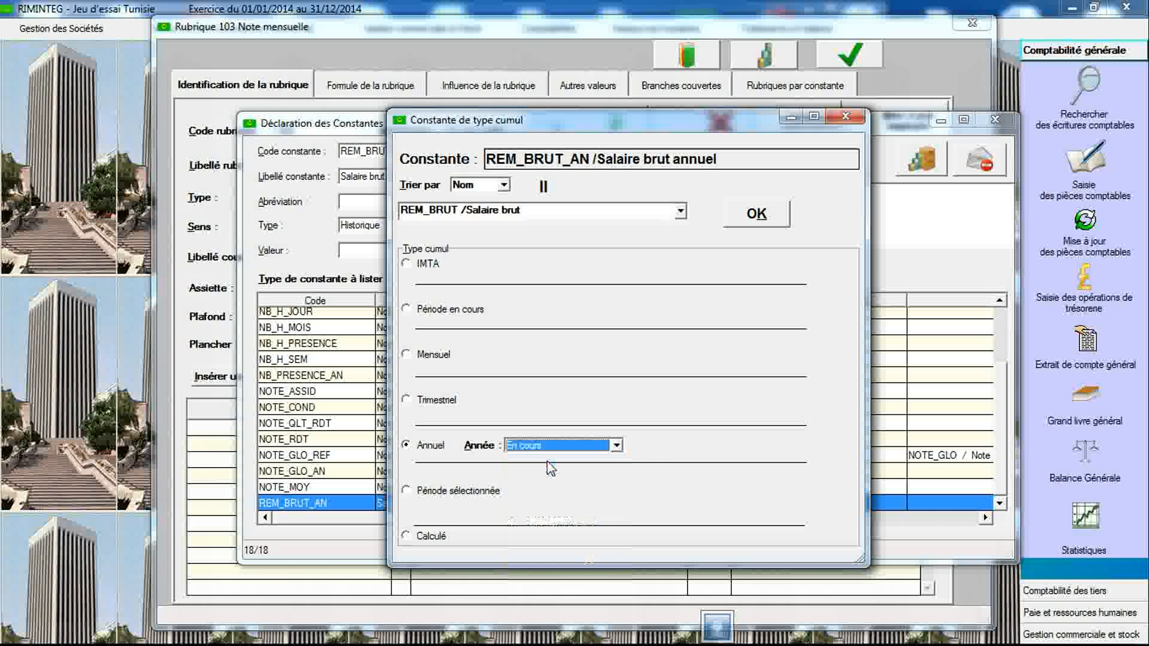
{"action": "left_click", "coordinate": [750, 230]}
{"action": "left_click", "coordinate": [629, 372]}
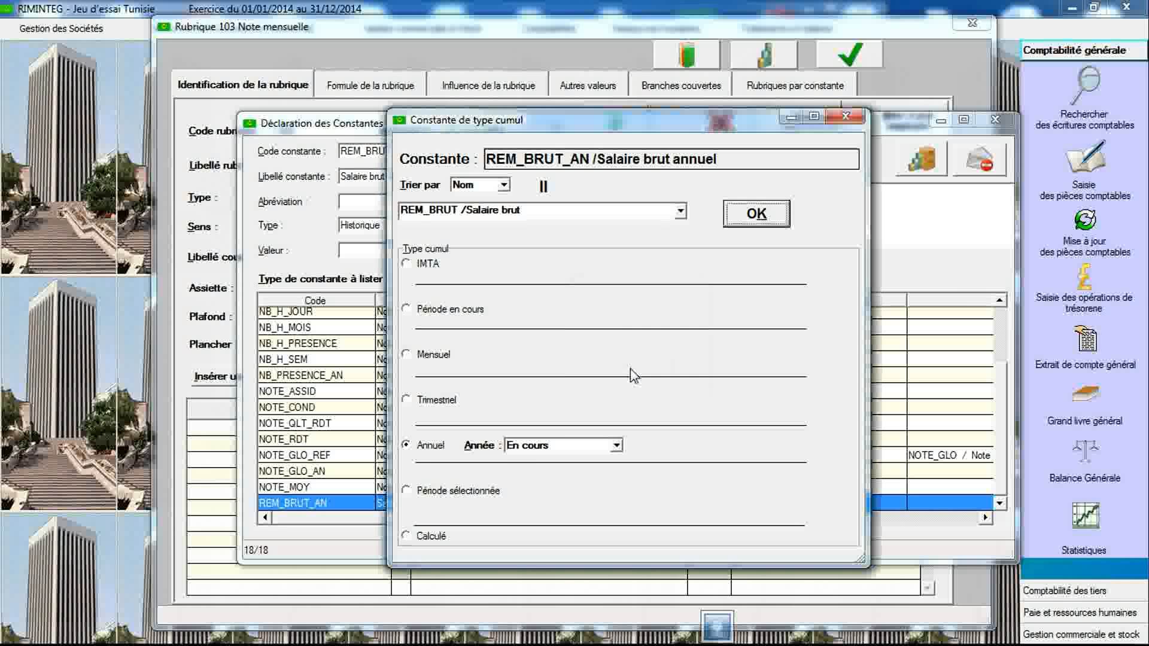
{"action": "left_click", "coordinate": [844, 117]}
- Create a constant coded REM_BRUT_MOY labelled Salaire brut moyen, set its type to Arithmétique and save it
{"action": "left_click", "coordinate": [437, 154]}
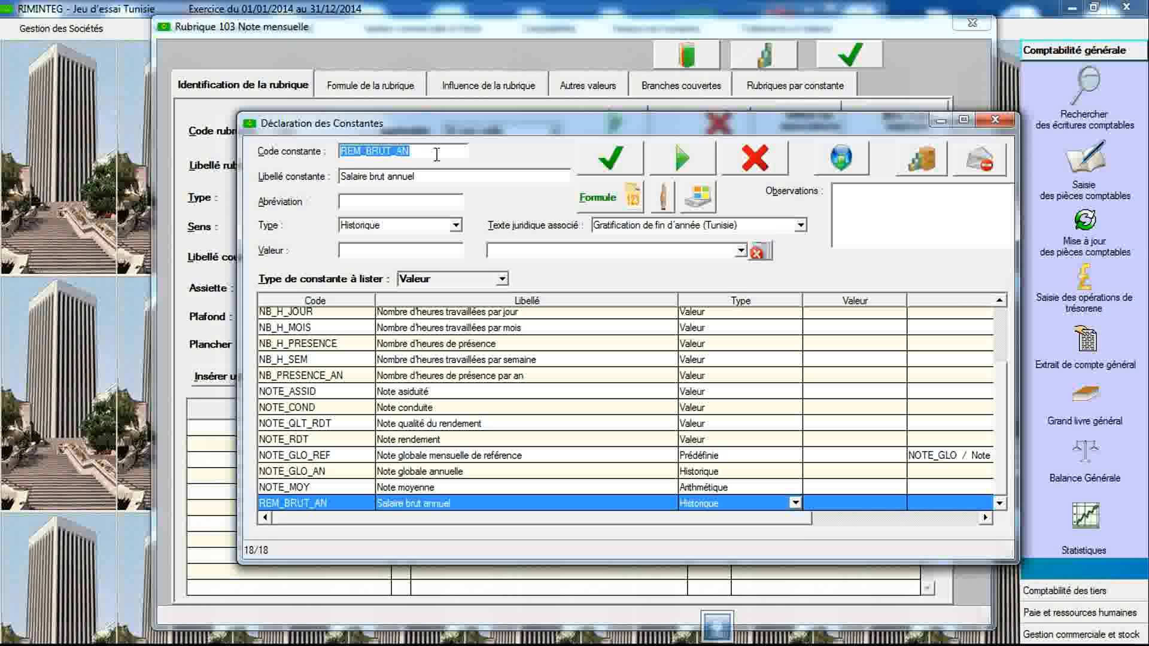
{"action": "left_click", "coordinate": [436, 155]}
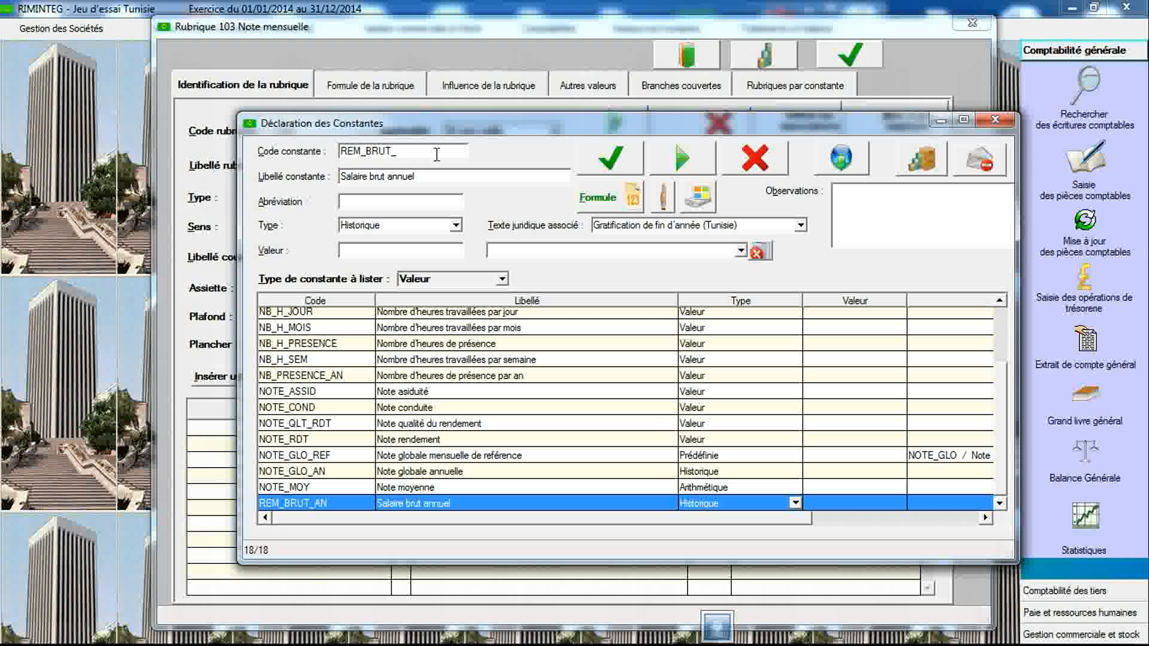
{"action": "type", "text": "MOY"}
{"action": "key", "text": "Tab"}
{"action": "type", "text": "Salai"}
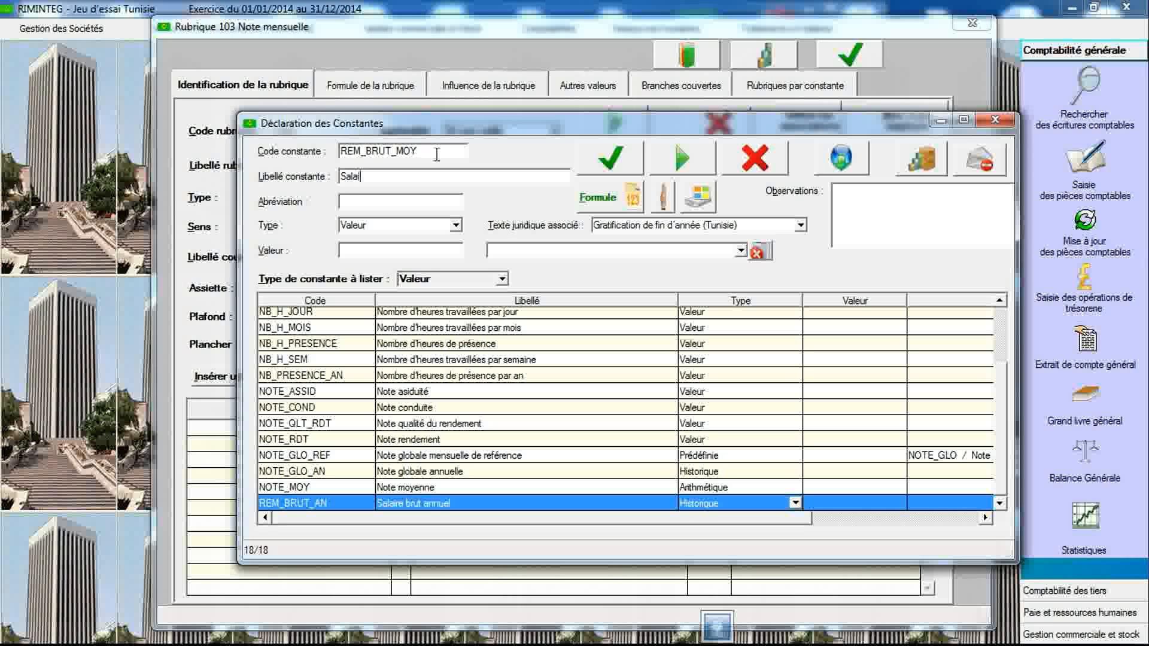
{"action": "type", "text": "re brut moyen"}
{"action": "left_click", "coordinate": [454, 226]}
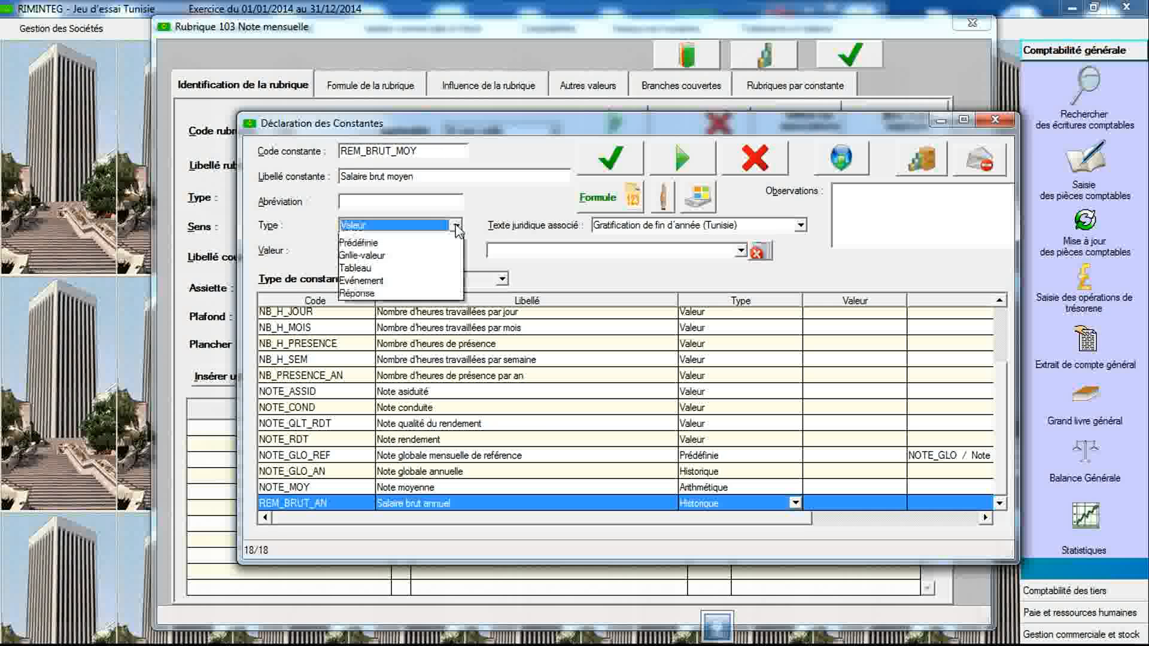
{"action": "left_click", "coordinate": [434, 254]}
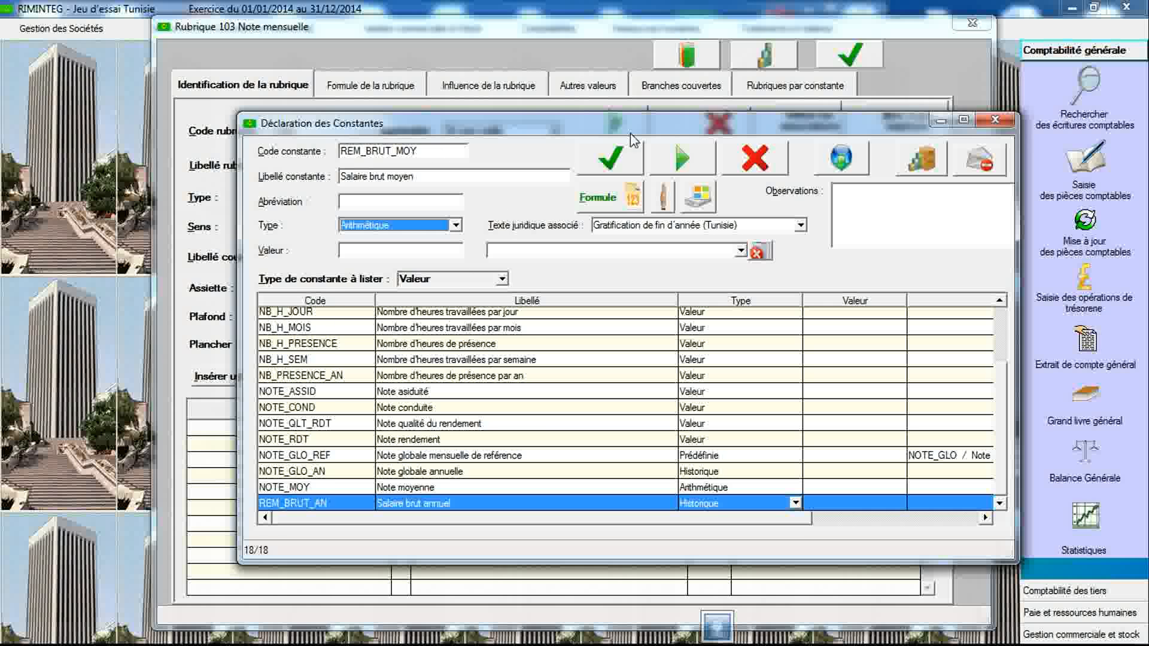
{"action": "left_click", "coordinate": [607, 154]}
- Define REM_BRUT_MOY as REM_BRUT_AN divided by 12, validate the formula and close the arithmetic description
{"action": "double_click", "coordinate": [427, 503]}
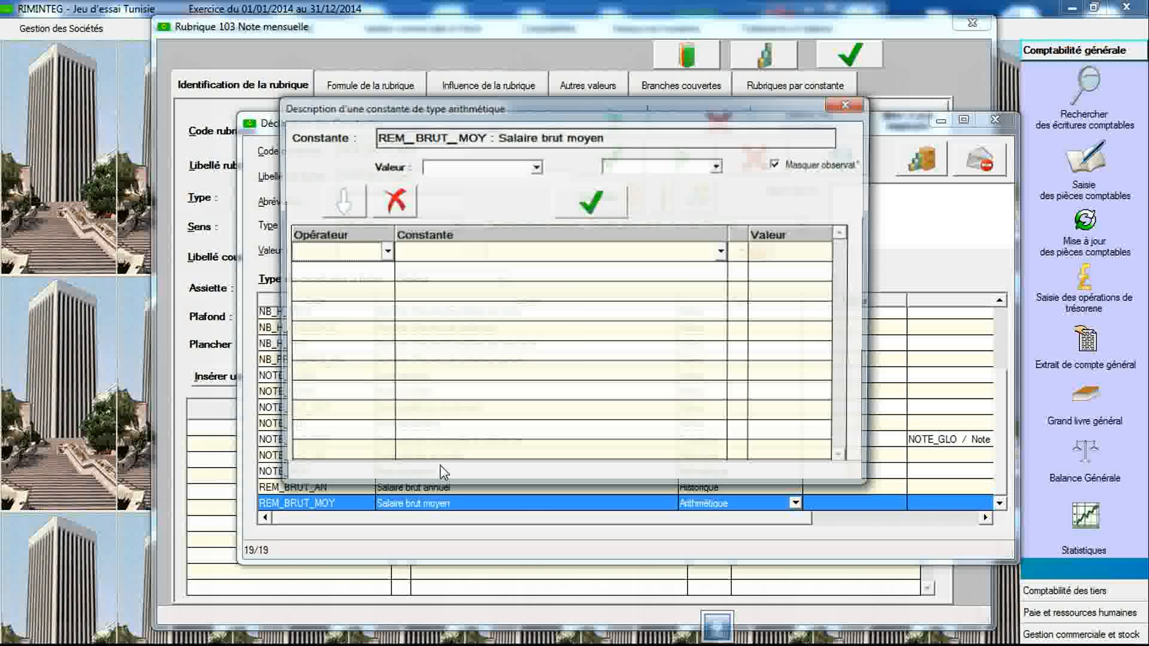
{"action": "left_click", "coordinate": [551, 255]}
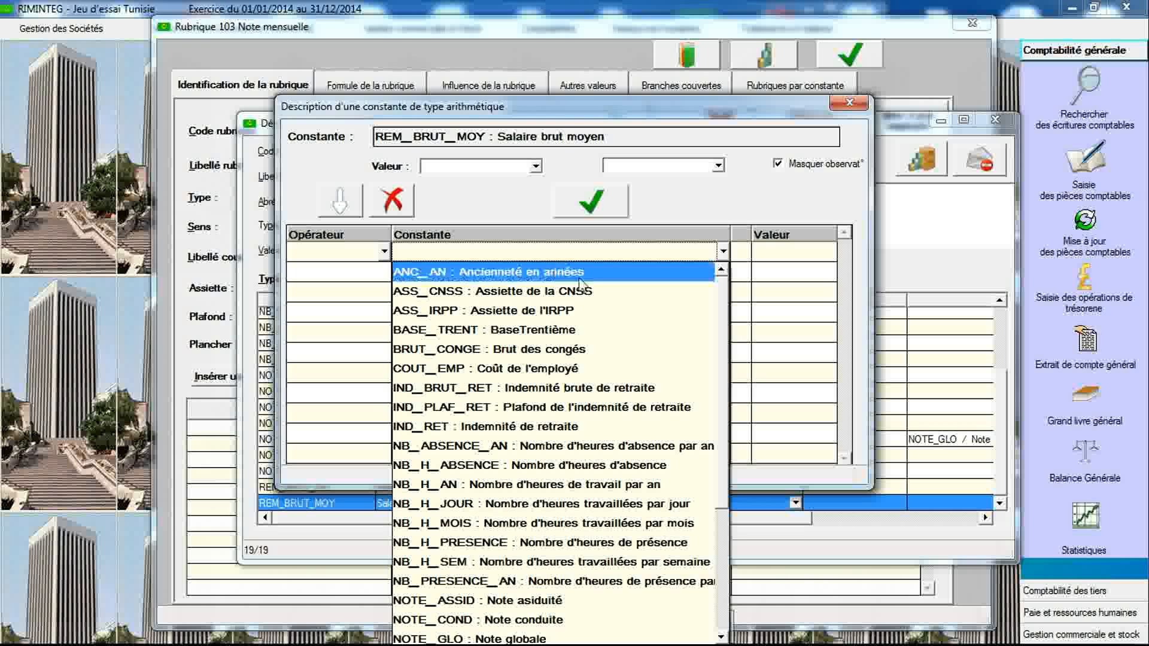
{"action": "left_click_drag", "start_coordinate": [723, 353], "coordinate": [719, 476]}
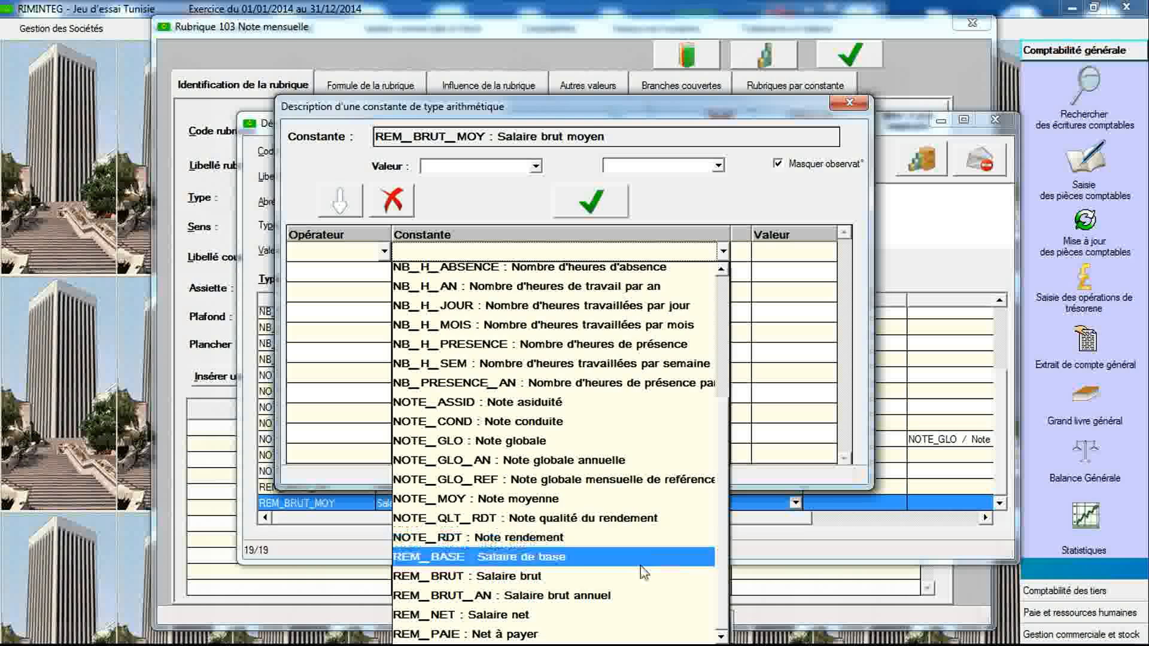
{"action": "left_click", "coordinate": [631, 588]}
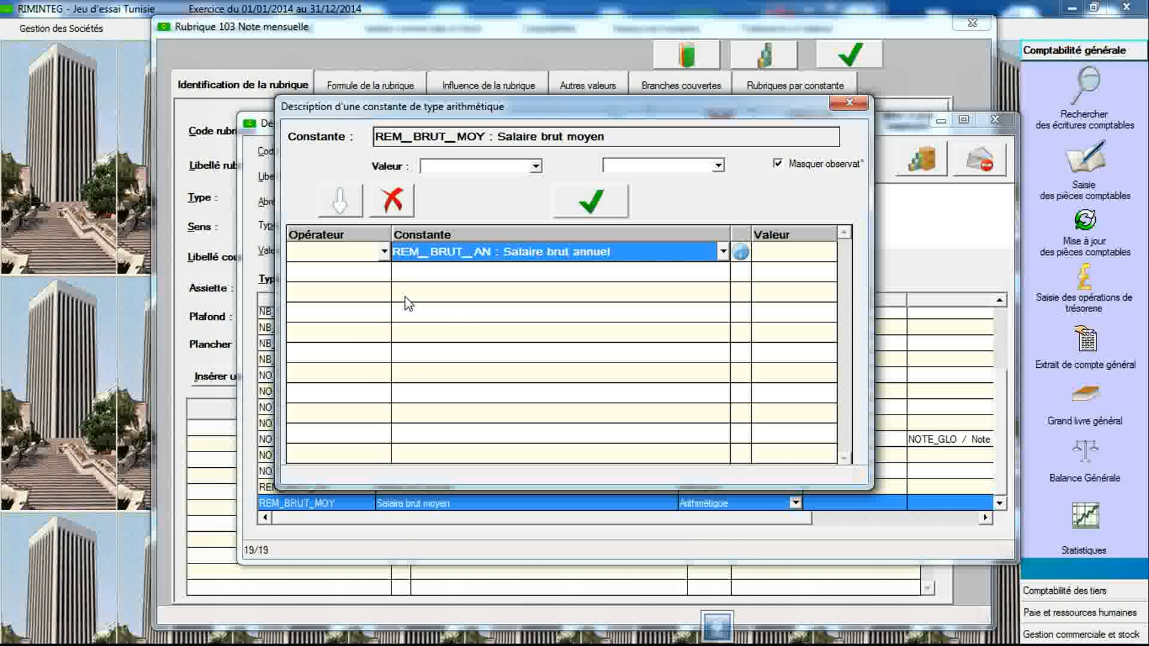
{"action": "left_click", "coordinate": [384, 273]}
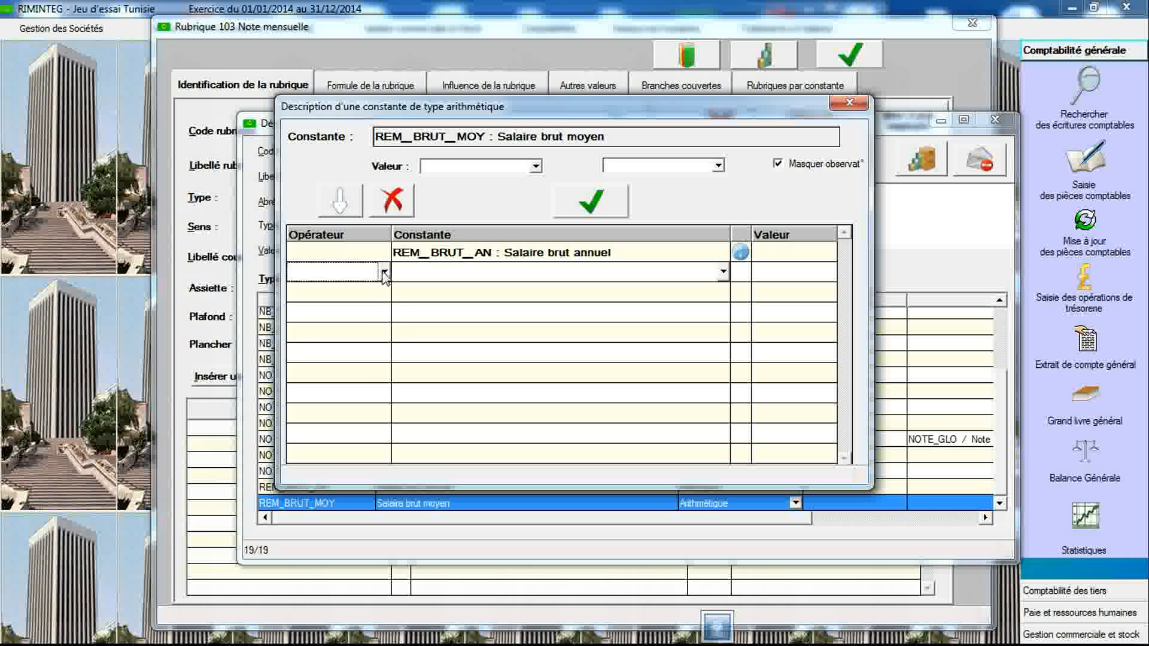
{"action": "left_click", "coordinate": [385, 273]}
{"action": "left_click", "coordinate": [366, 351]}
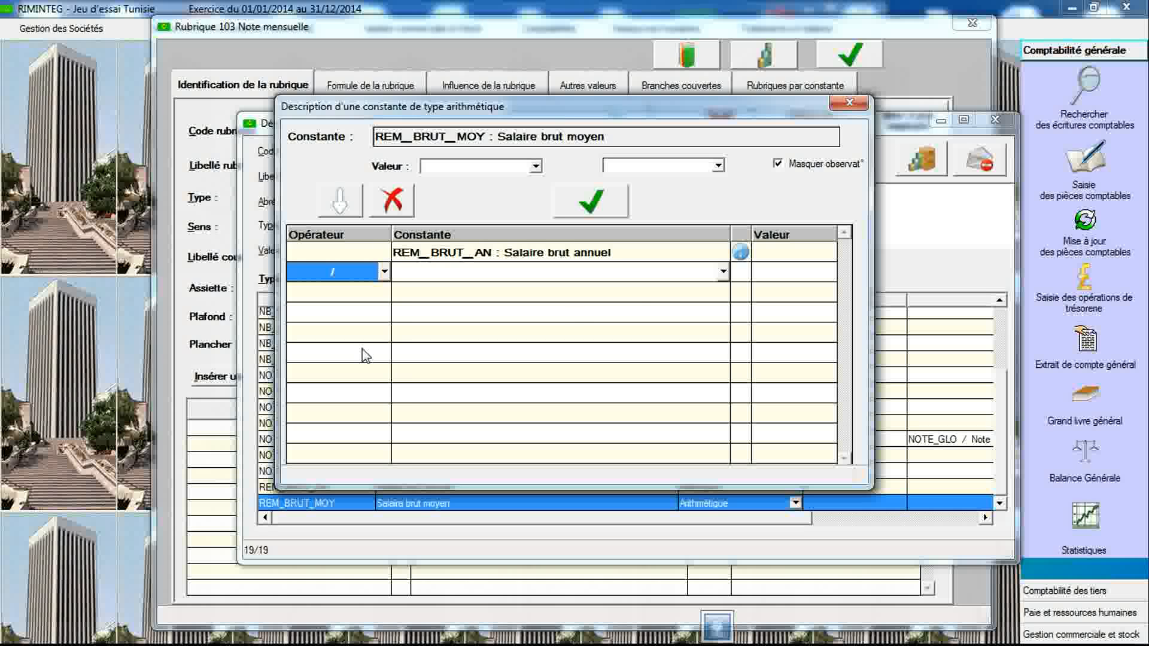
{"action": "left_click", "coordinate": [789, 274]}
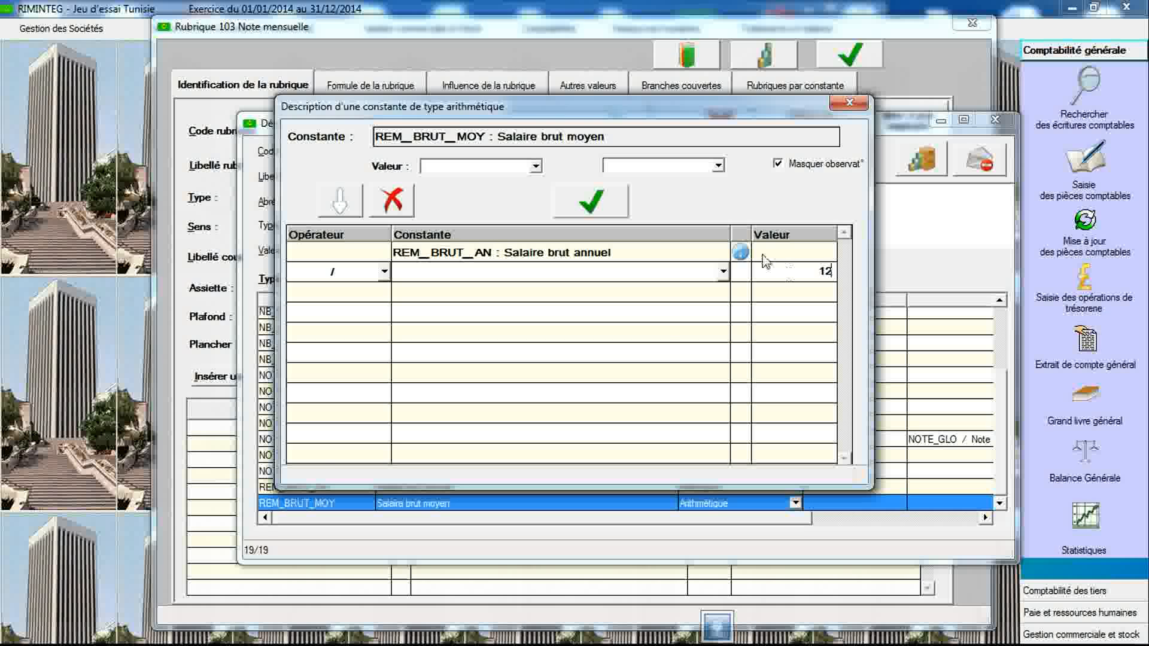
{"action": "left_click", "coordinate": [592, 202]}
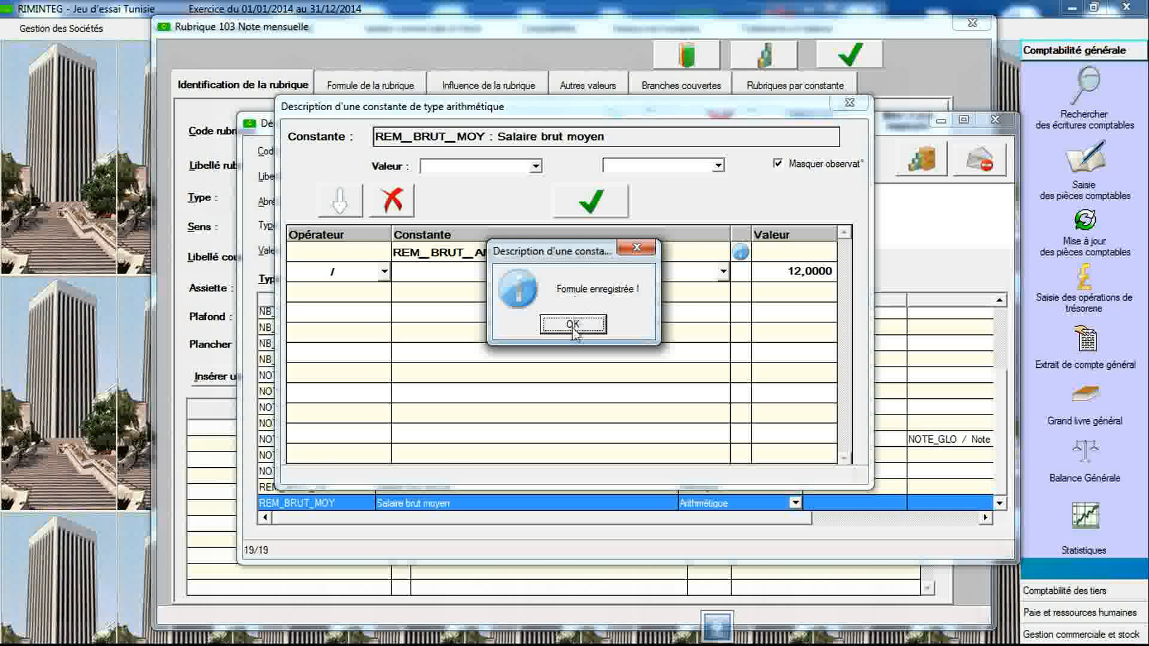
{"action": "left_click", "coordinate": [574, 325]}
{"action": "left_click", "coordinate": [845, 106]}
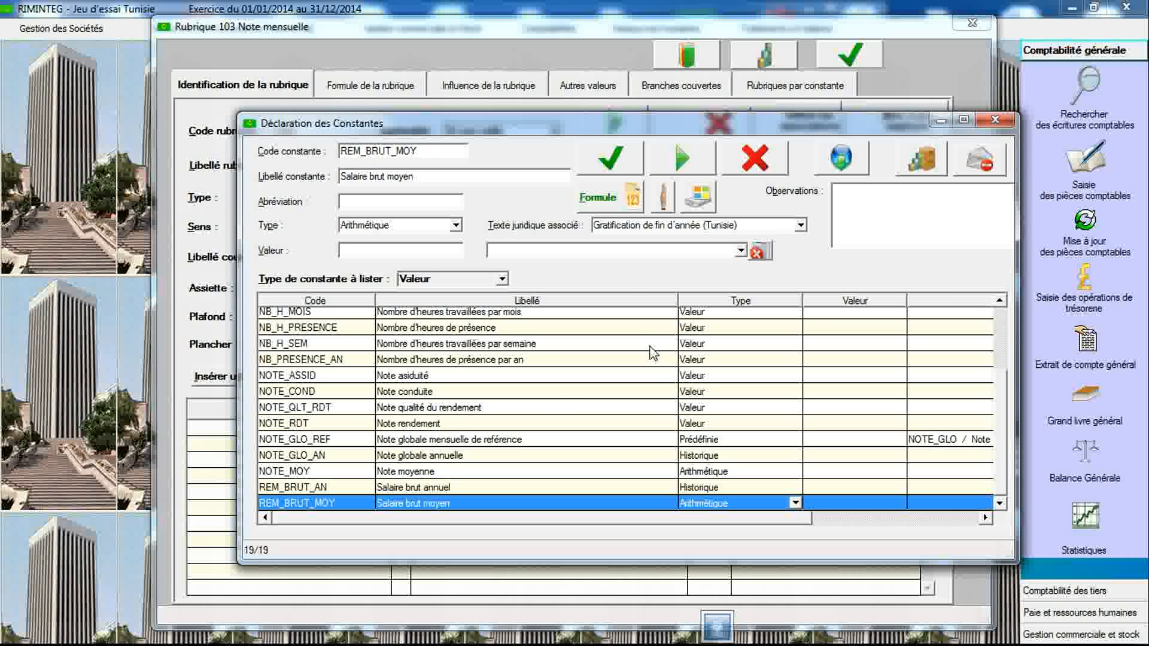
- Reselect the Gratification de fin d'année (Tunisie) legal text and scroll through its observations
{"action": "left_click", "coordinate": [658, 232]}
{"action": "left_click", "coordinate": [658, 260]}
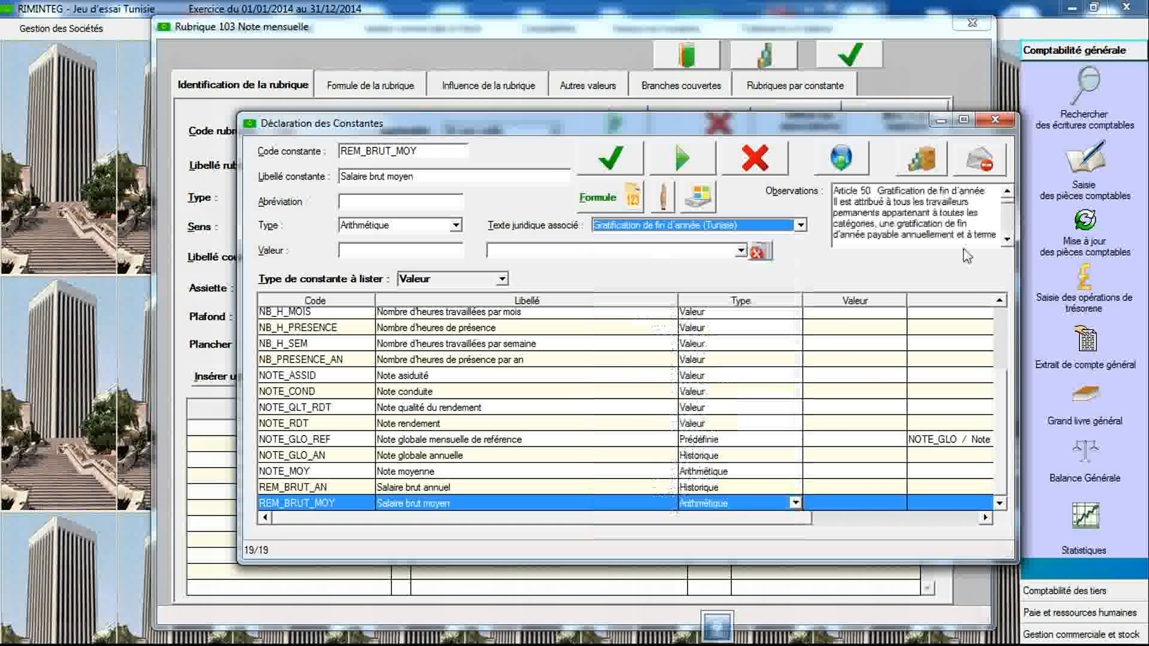
{"action": "left_click_drag", "start_coordinate": [1008, 209], "coordinate": [1009, 237]}
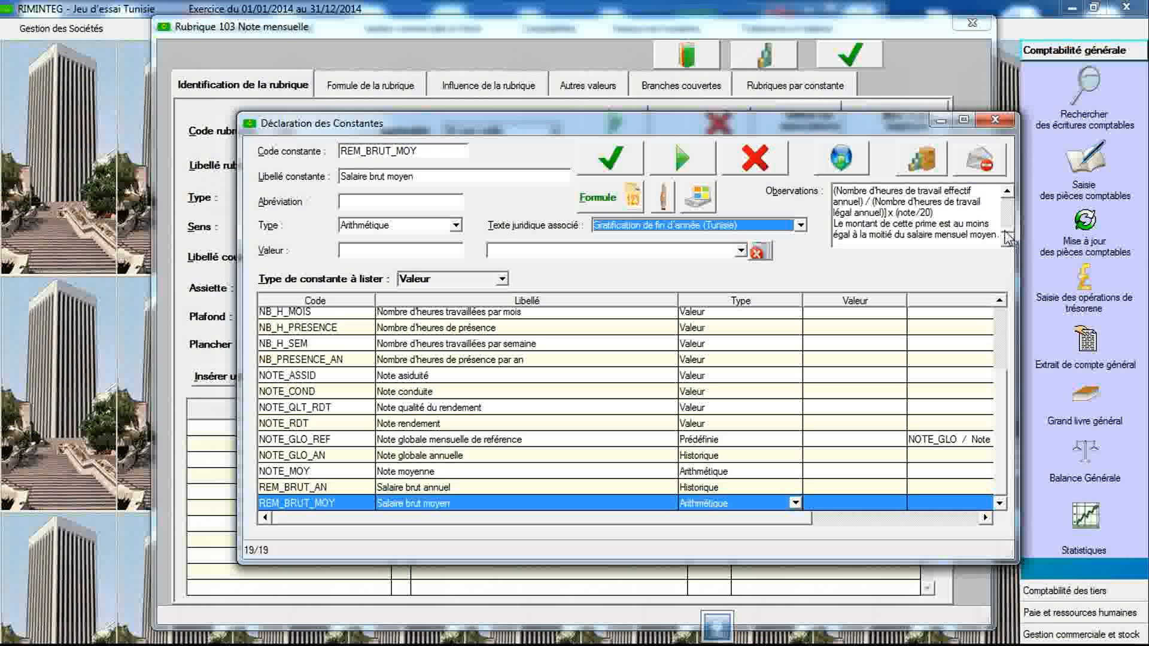
{"action": "left_click", "coordinate": [1005, 197]}
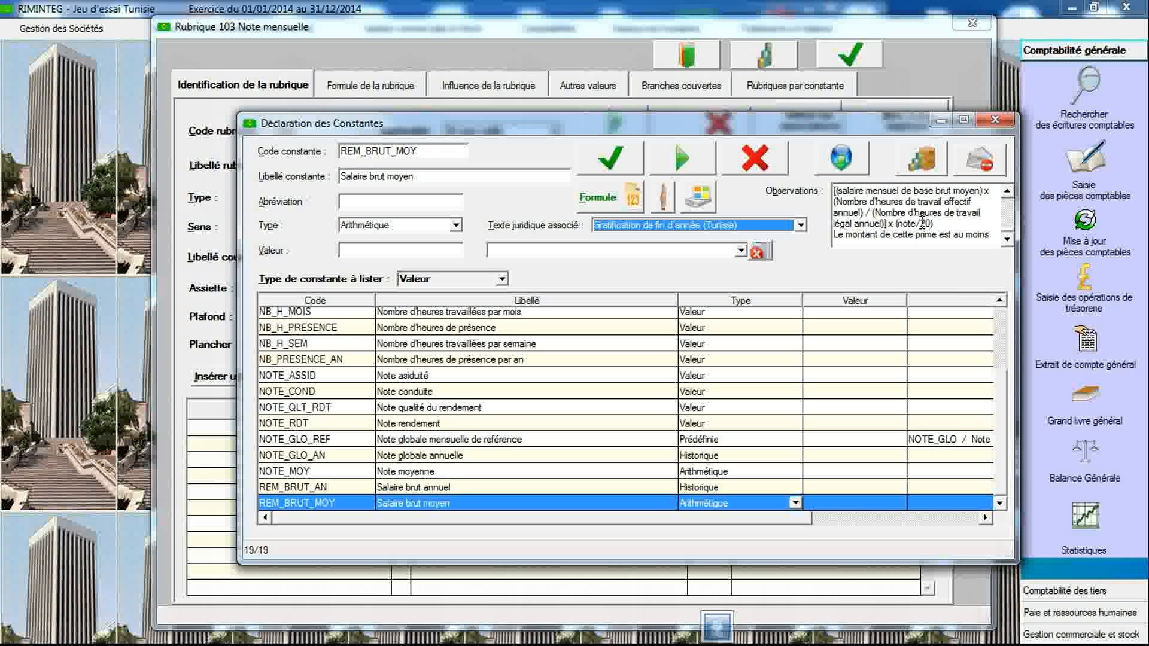
{"action": "left_click", "coordinate": [1008, 239]}
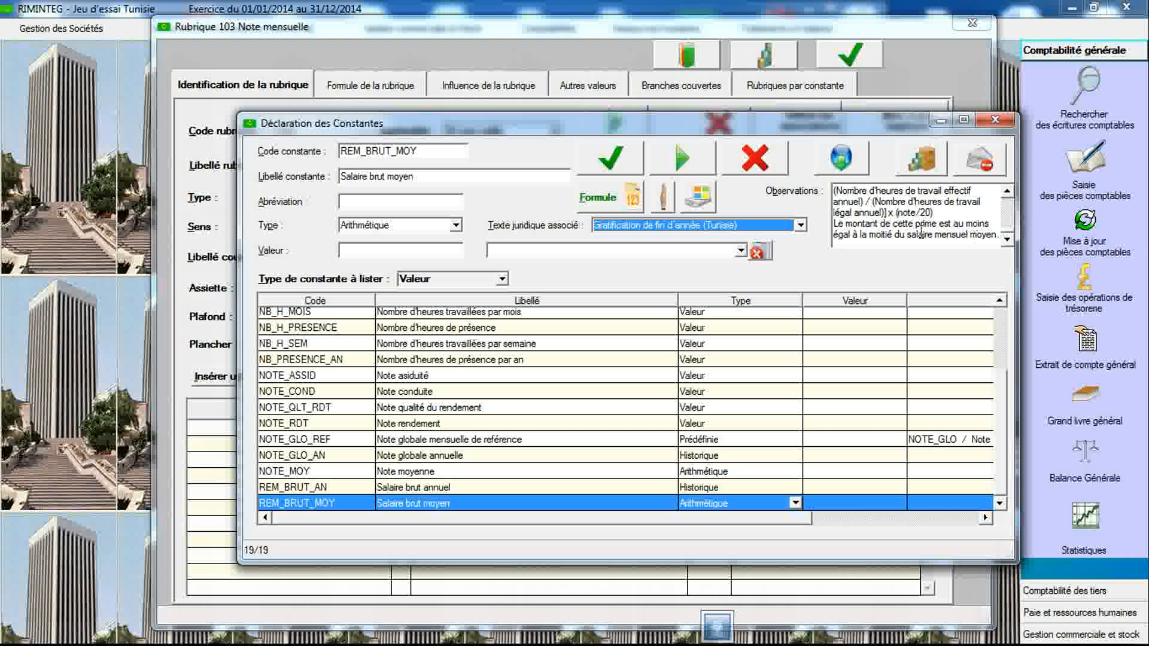
- Create a constant coded GRATIF_MIN labelled Gratification minimale, set its type to Arithmétique and save it
{"action": "left_click", "coordinate": [431, 149]}
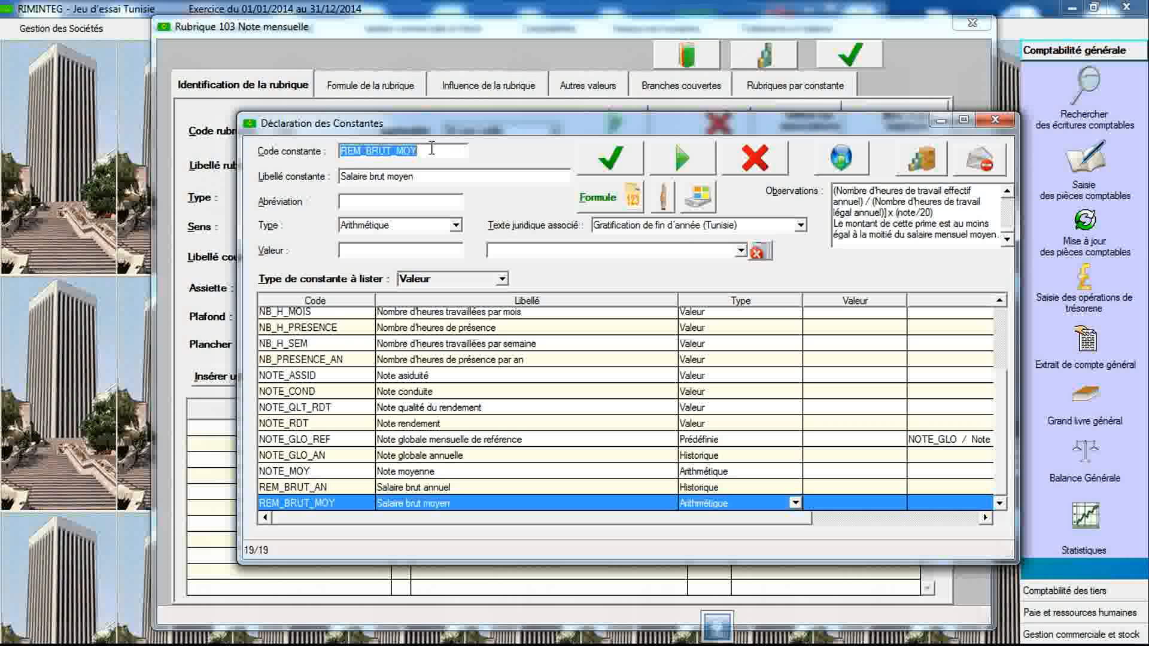
{"action": "type", "text": "GRATIF"}
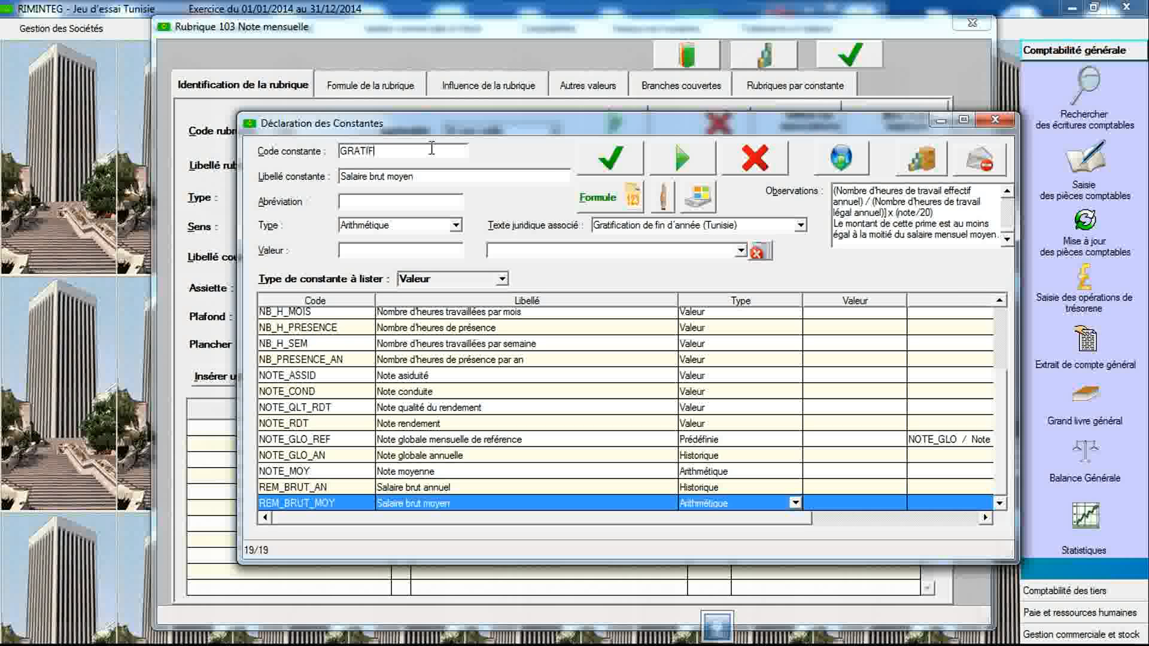
{"action": "type", "text": "_MIN"}
{"action": "key", "text": "Tab"}
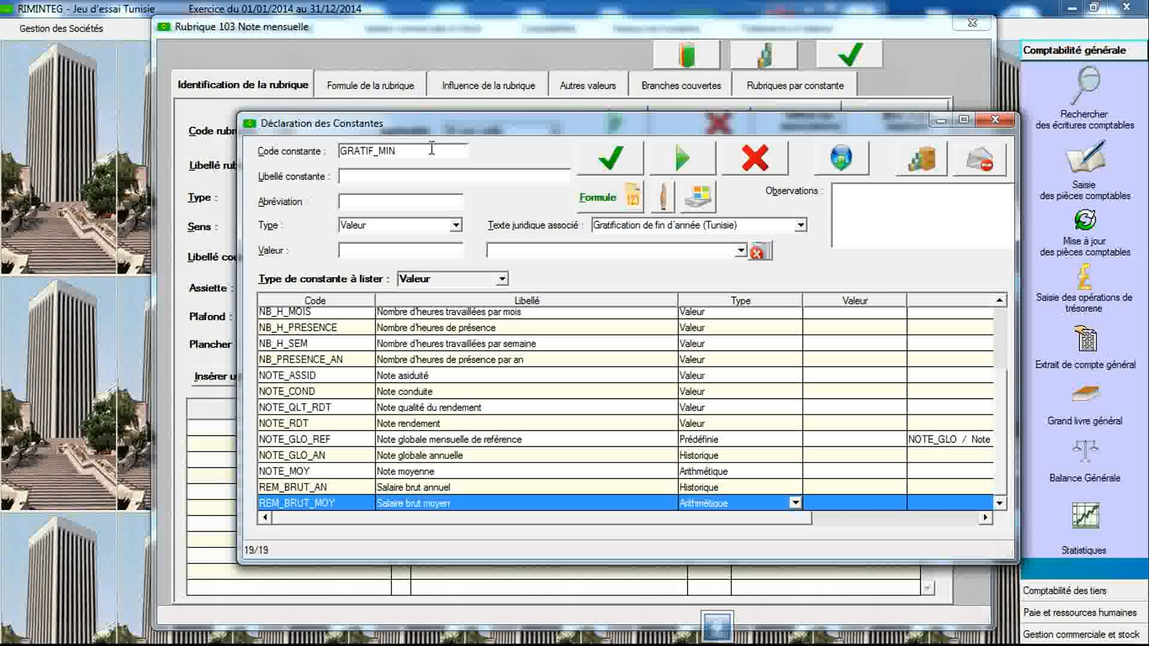
{"action": "type", "text": "Gratification minimale"}
{"action": "left_click", "coordinate": [459, 227]}
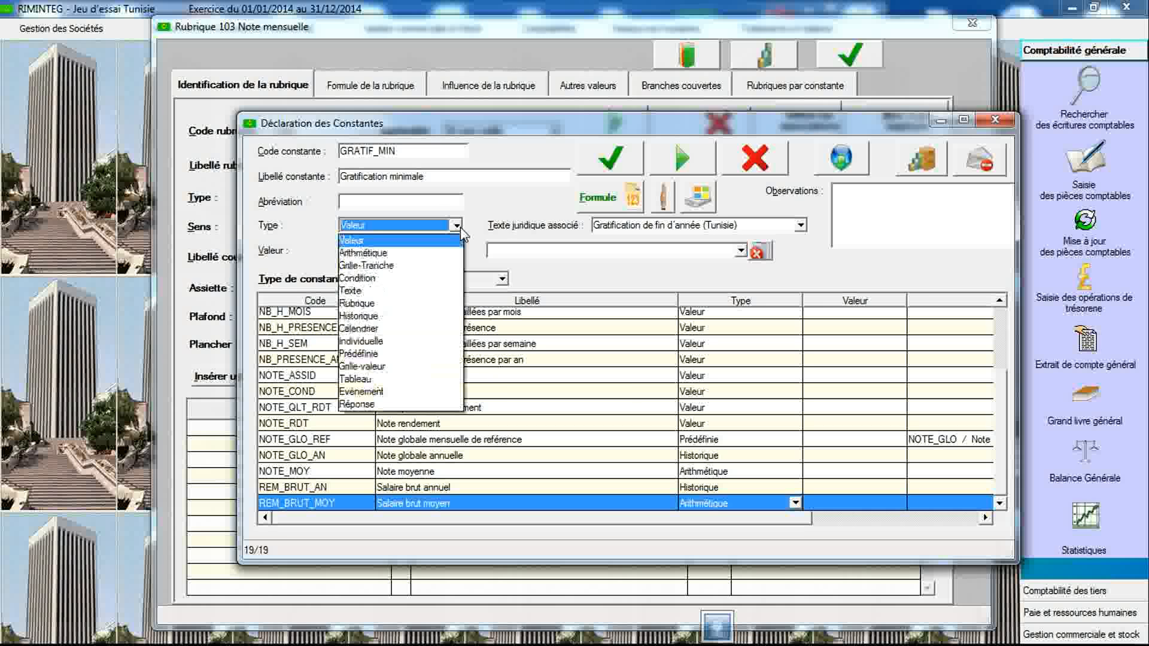
{"action": "left_click", "coordinate": [445, 259]}
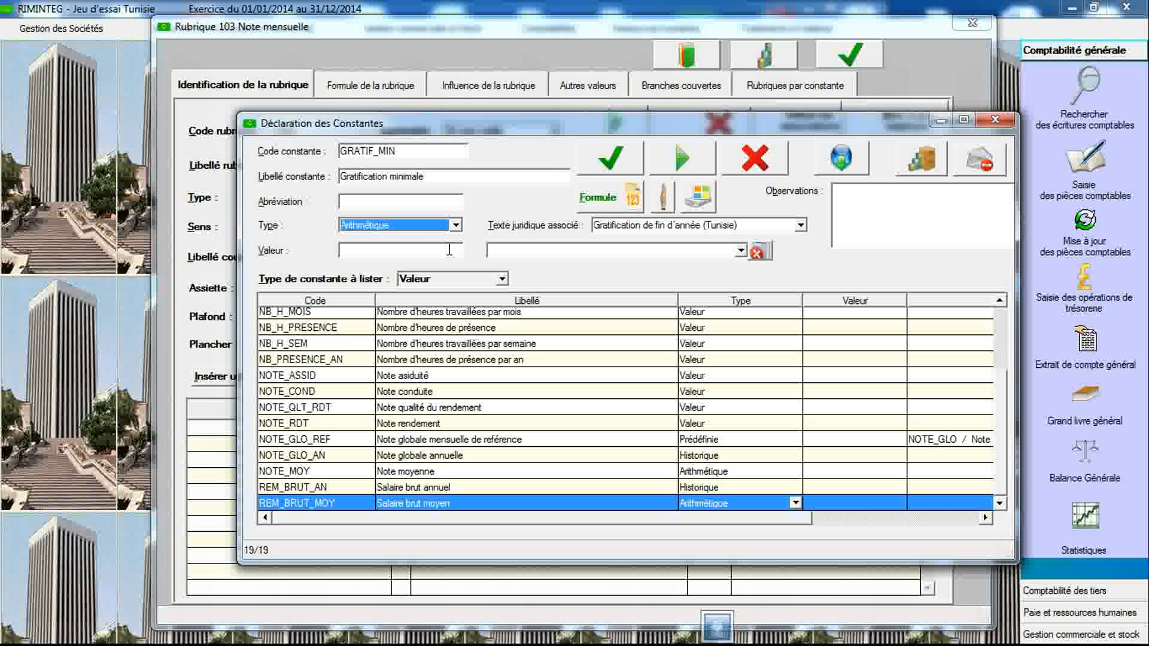
{"action": "left_click", "coordinate": [608, 159]}
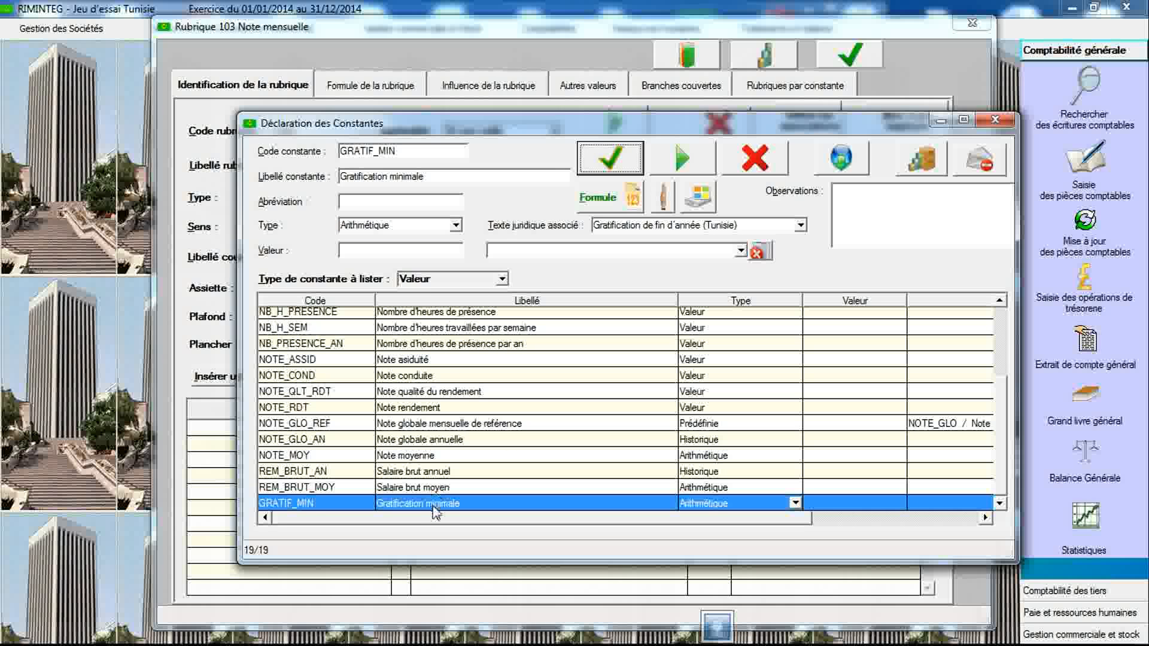
- Reselect the Gratification de fin d'année (Tunisie) legal text for GRATIF_MIN and scroll through its observations
{"action": "left_click", "coordinate": [710, 227]}
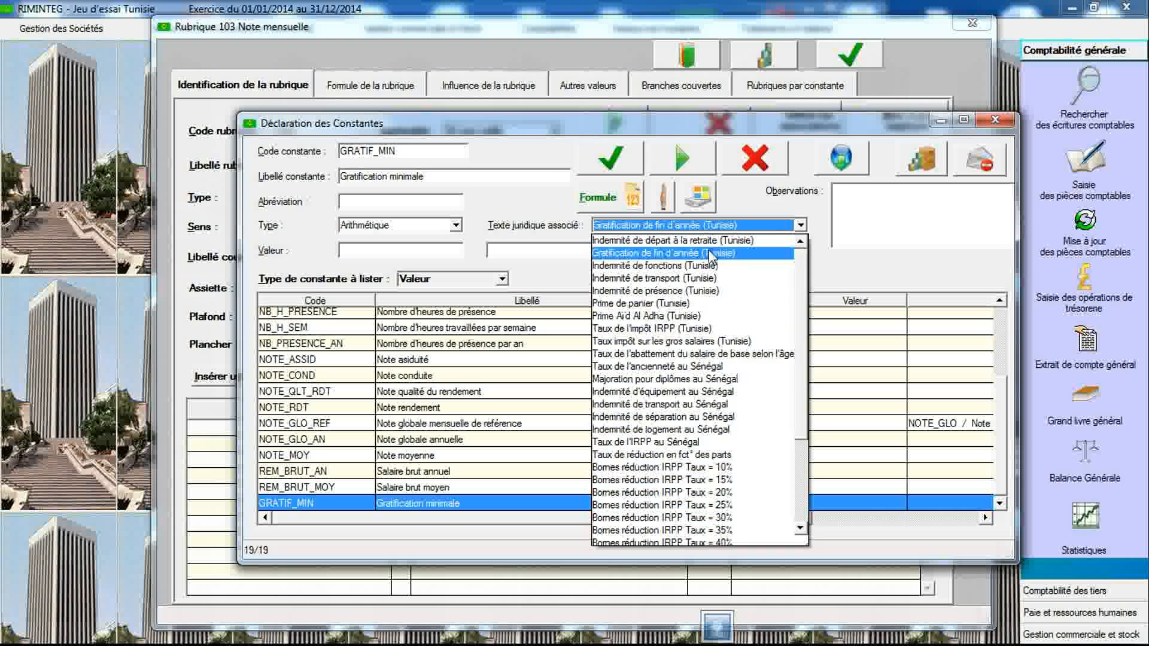
{"action": "left_click", "coordinate": [711, 236]}
{"action": "left_click", "coordinate": [1007, 239]}
{"action": "left_click", "coordinate": [1007, 239]}
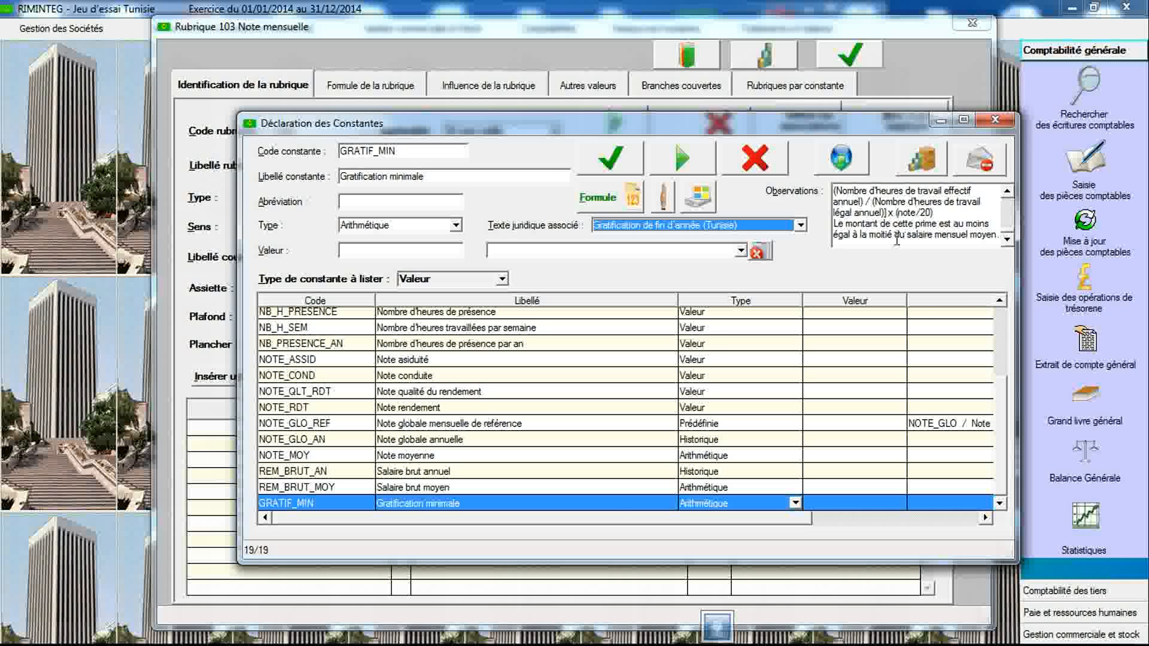
- Define GRATIF_MIN as REM_BRUT_MOY divided by 2, validate the formula and close the arithmetic description
{"action": "double_click", "coordinate": [616, 504]}
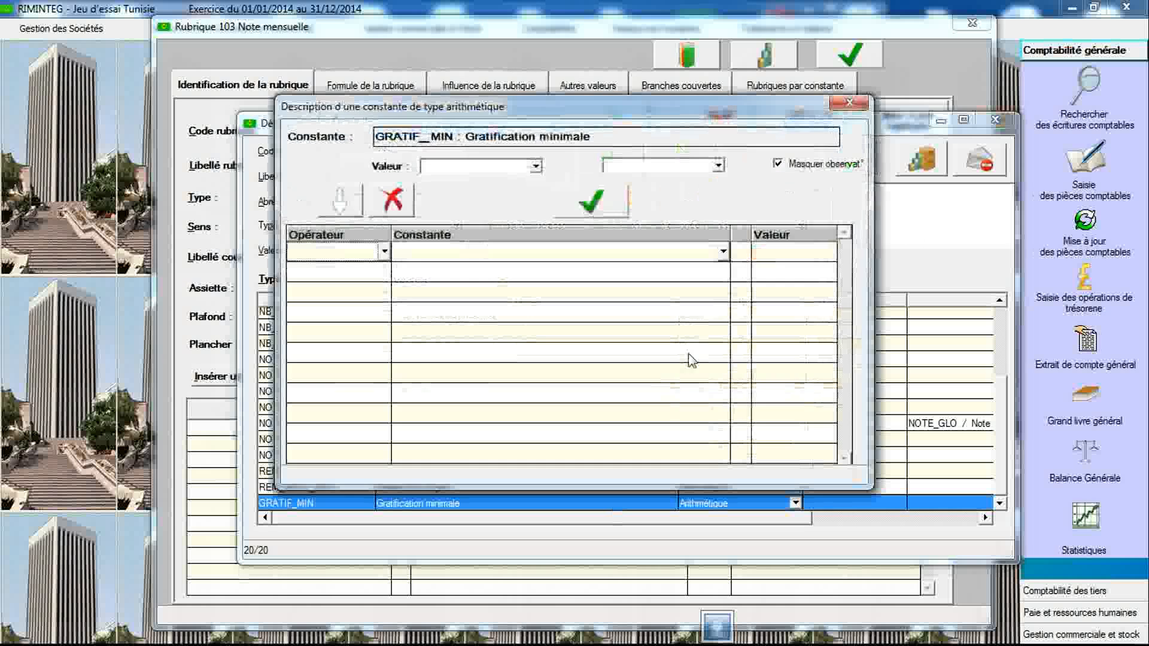
{"action": "left_click", "coordinate": [721, 253]}
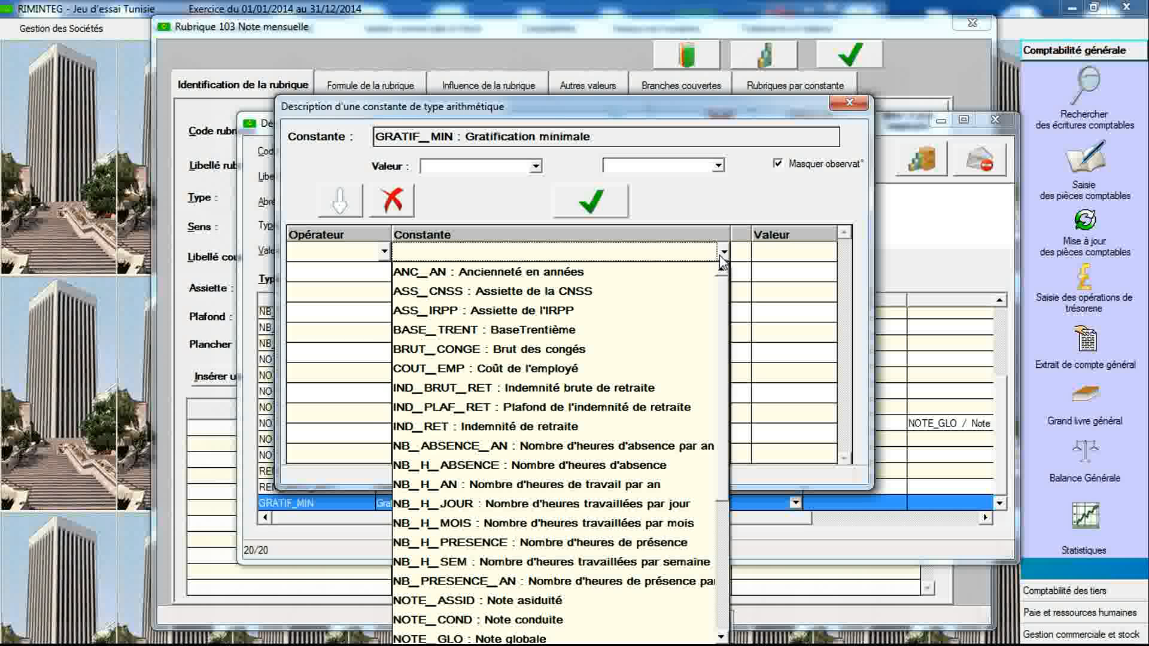
{"action": "left_click_drag", "start_coordinate": [724, 308], "coordinate": [728, 474]}
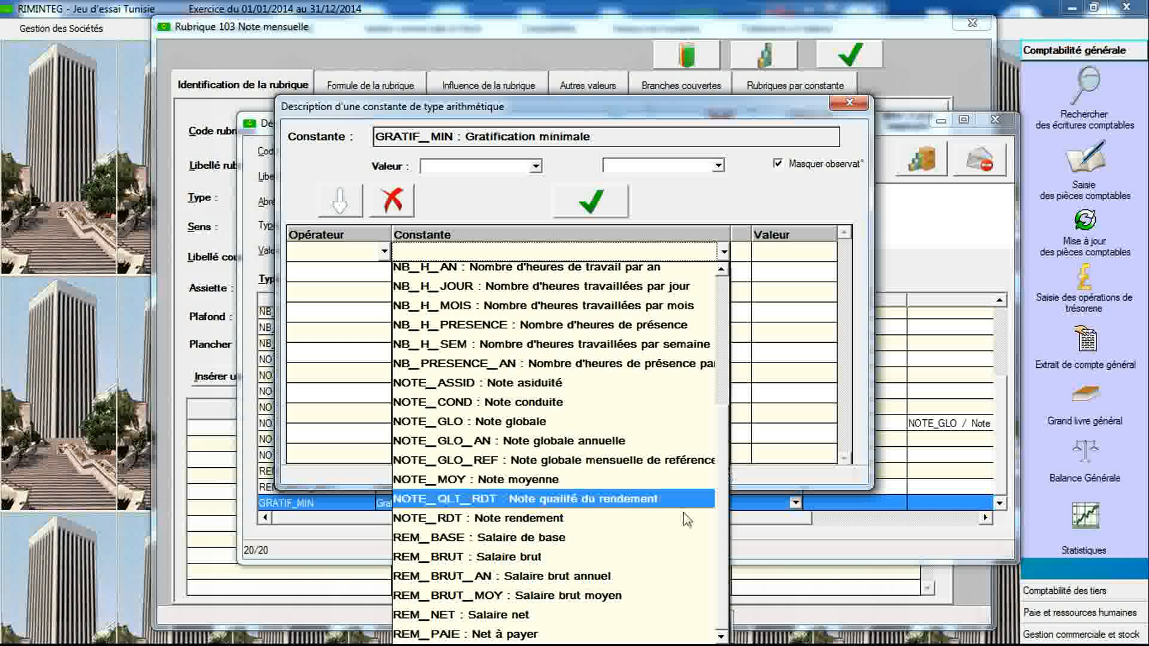
{"action": "left_click", "coordinate": [645, 595]}
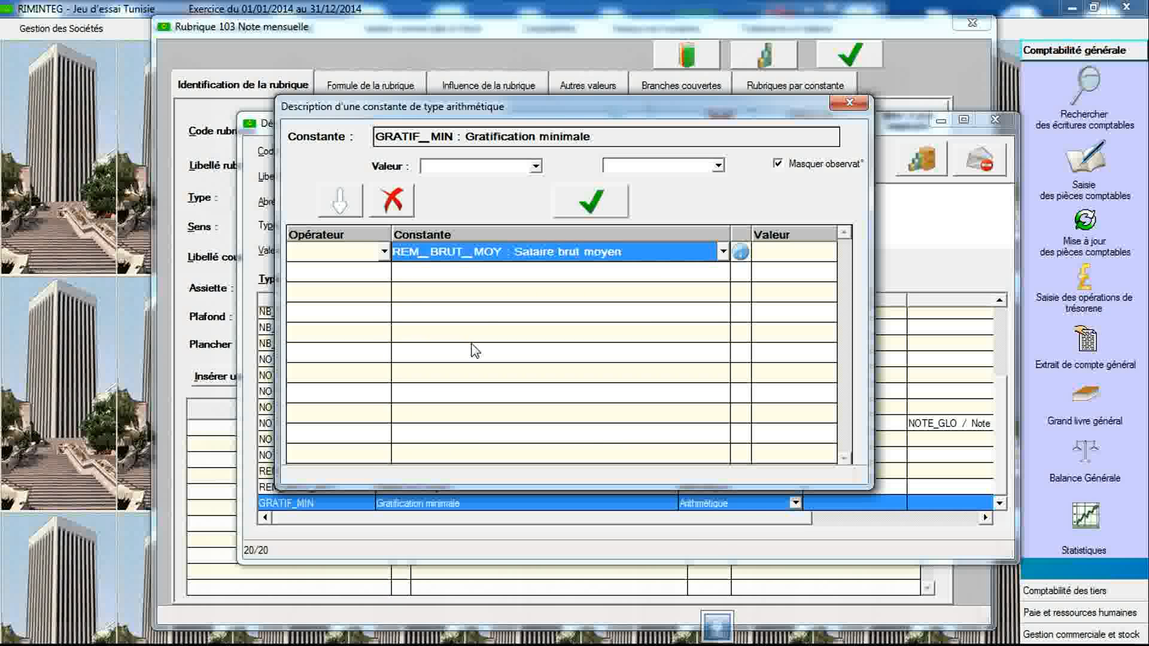
{"action": "left_click", "coordinate": [383, 277]}
{"action": "left_click", "coordinate": [384, 273]}
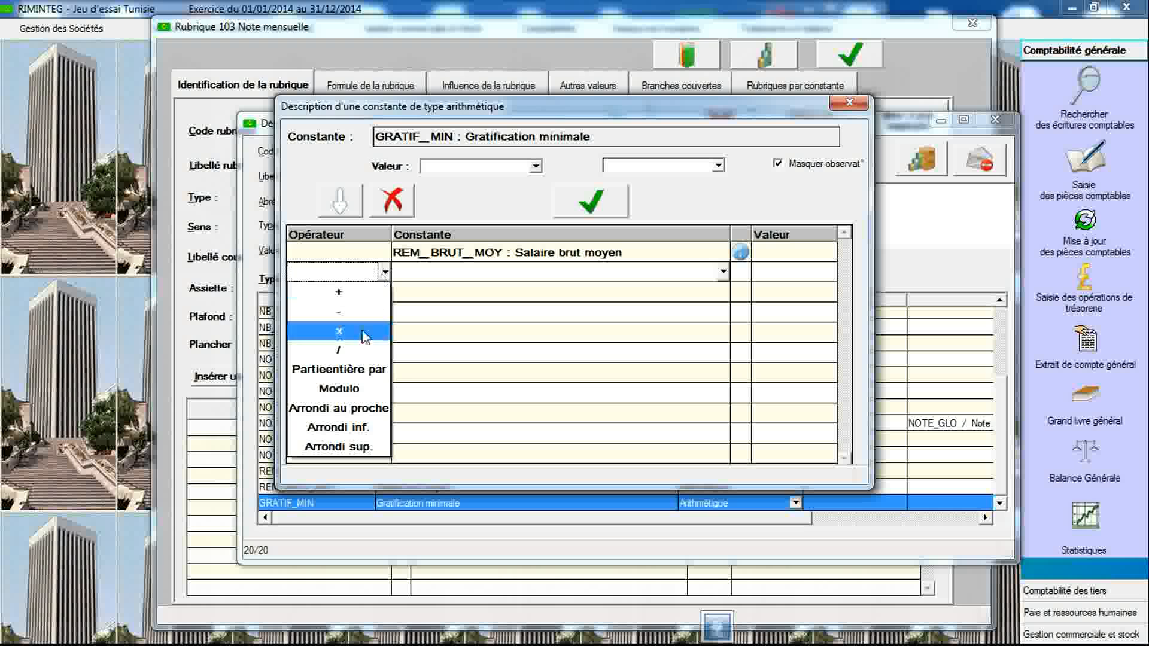
{"action": "left_click", "coordinate": [358, 350]}
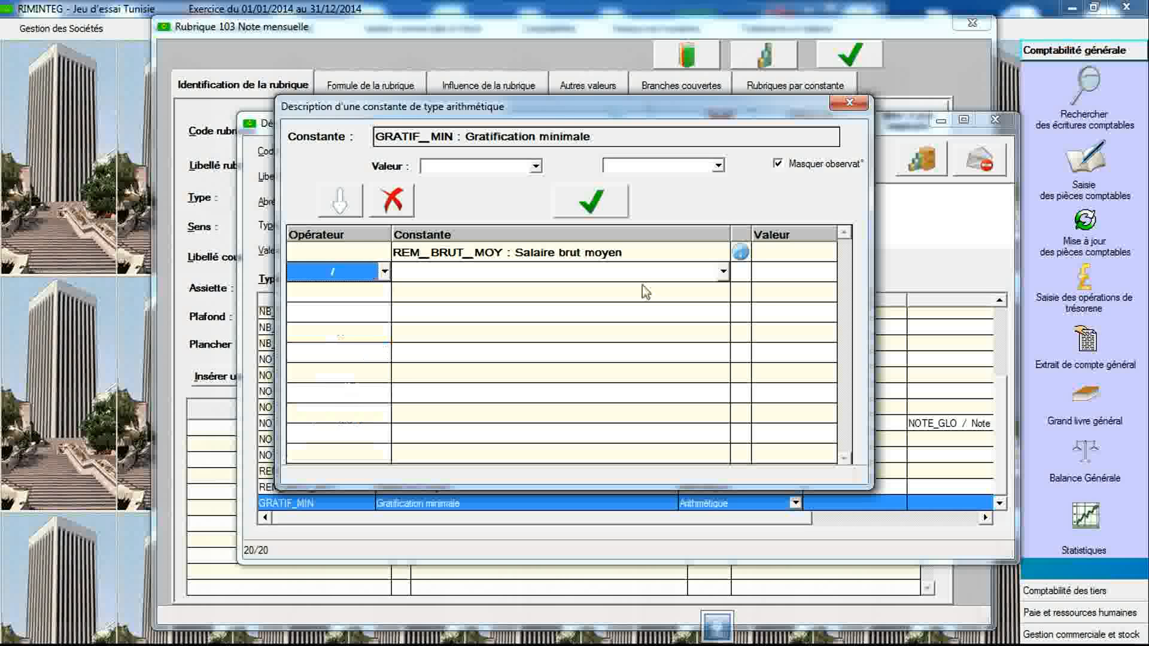
{"action": "left_click", "coordinate": [783, 277]}
{"action": "type", "text": "2"}
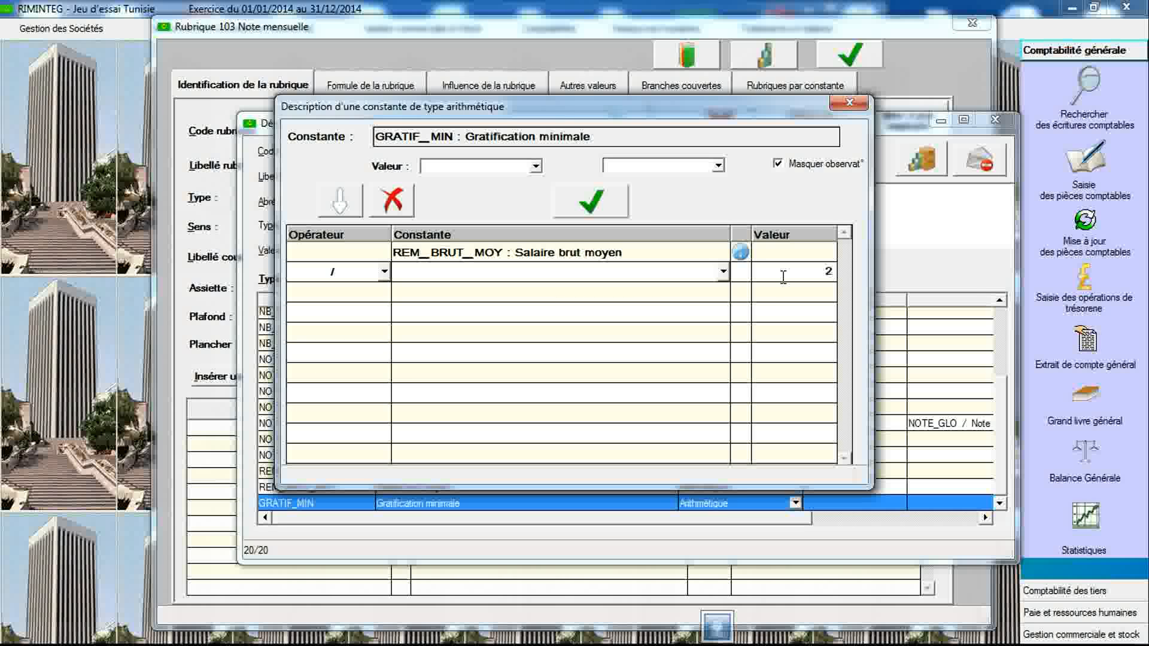
{"action": "left_click", "coordinate": [607, 209]}
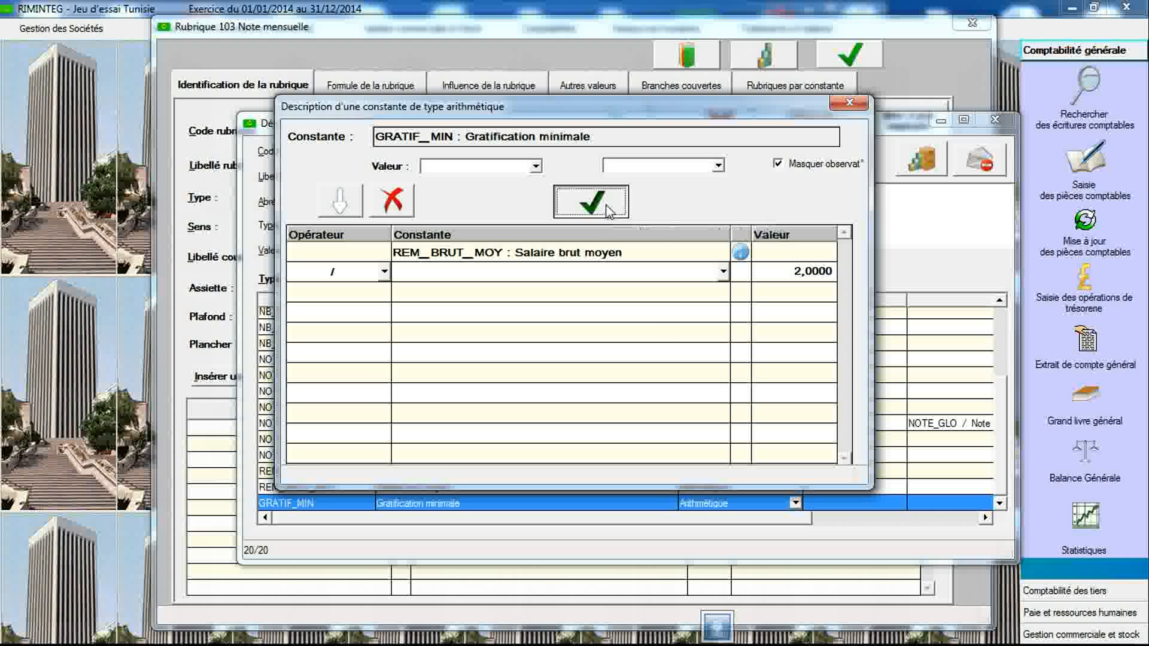
{"action": "left_click", "coordinate": [572, 325]}
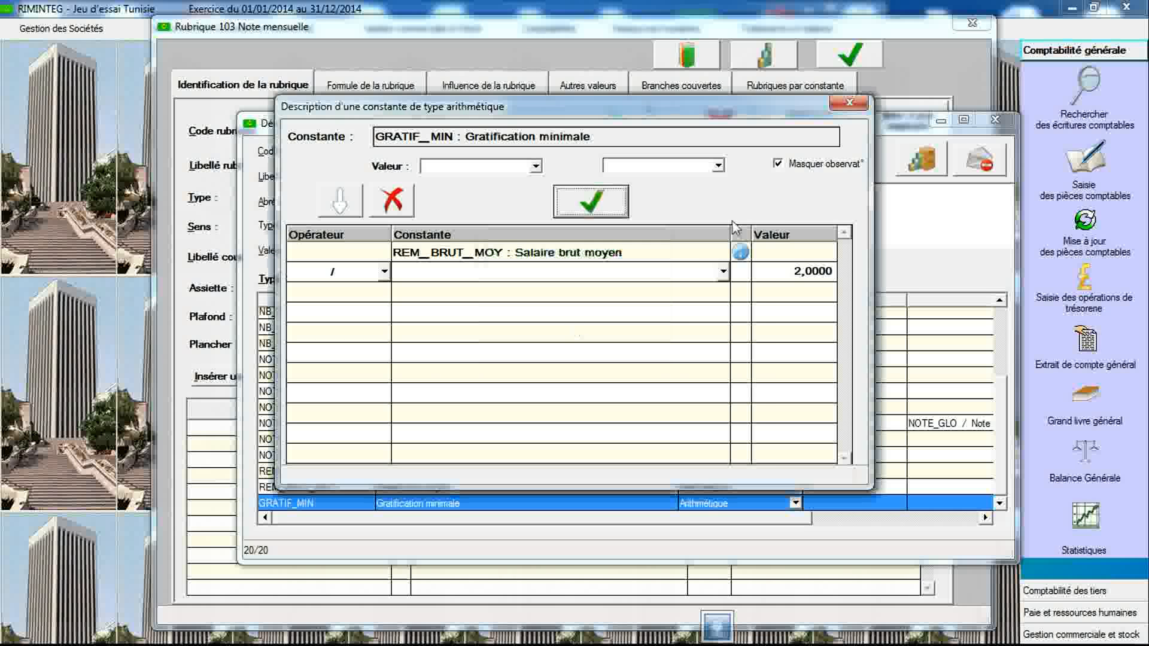
{"action": "left_click", "coordinate": [849, 102]}
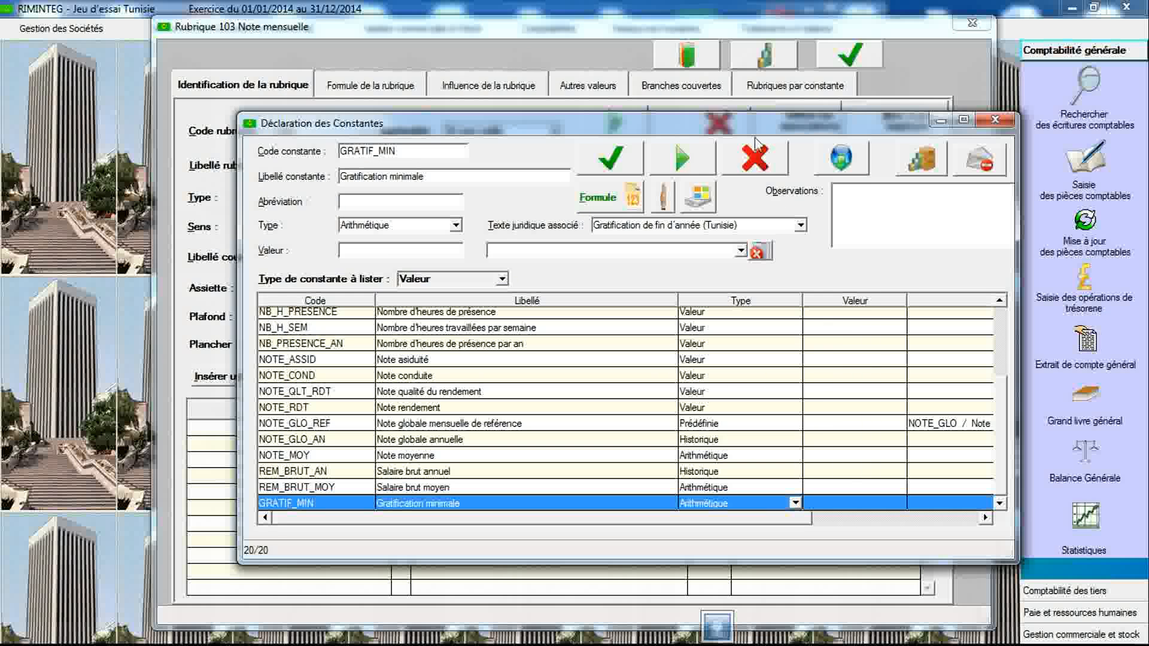
- Create a constant coded GRATIF_BRUTE labelled Gratification brute, type Arithmétique, linked to Gratification de fin d'année (Tunisie), and save it
{"action": "left_click", "coordinate": [435, 151]}
{"action": "left_click", "coordinate": [434, 151]}
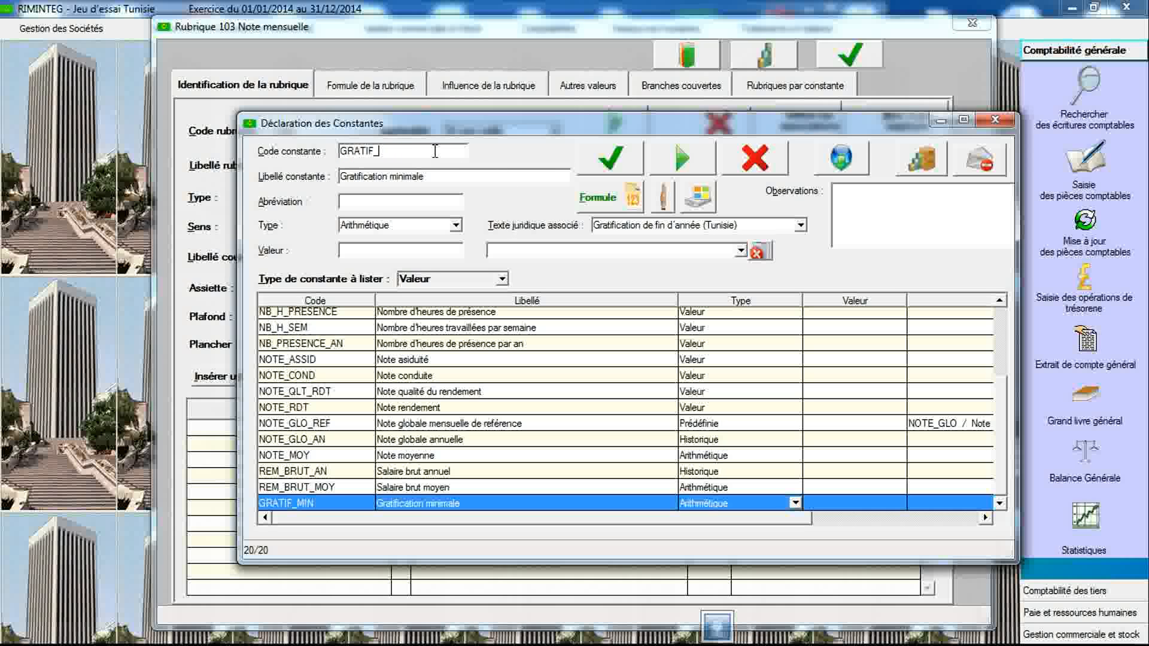
{"action": "type", "text": "BRUTE"}
{"action": "key", "text": "Tab"}
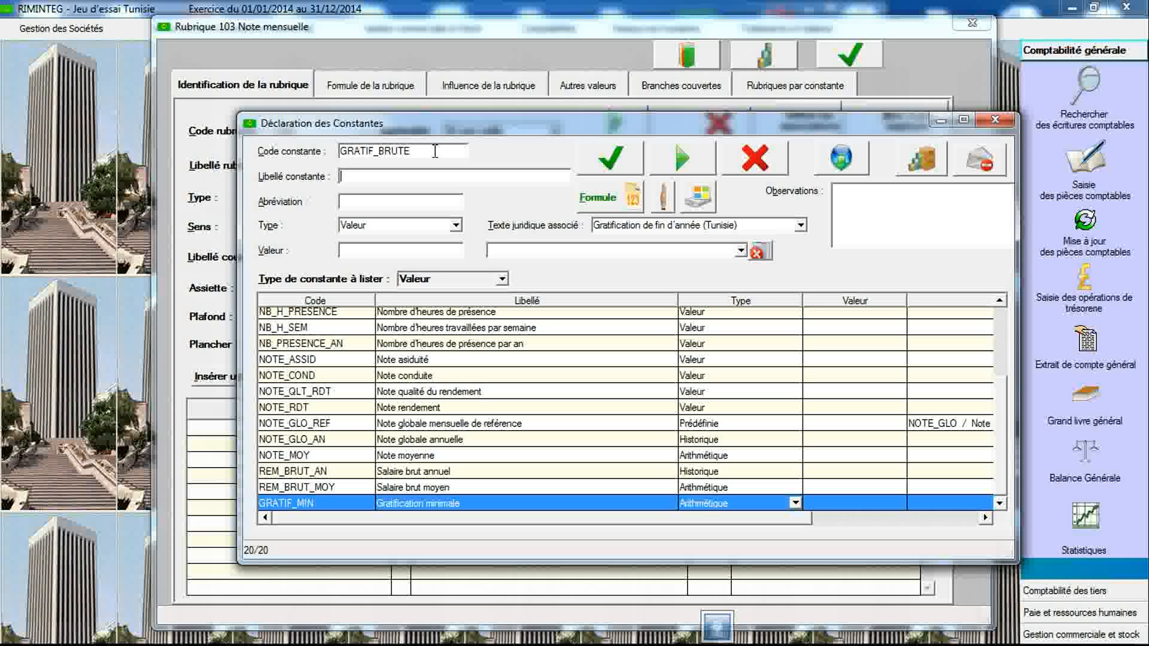
{"action": "type", "text": "Gratification brute"}
{"action": "left_click", "coordinate": [456, 225]}
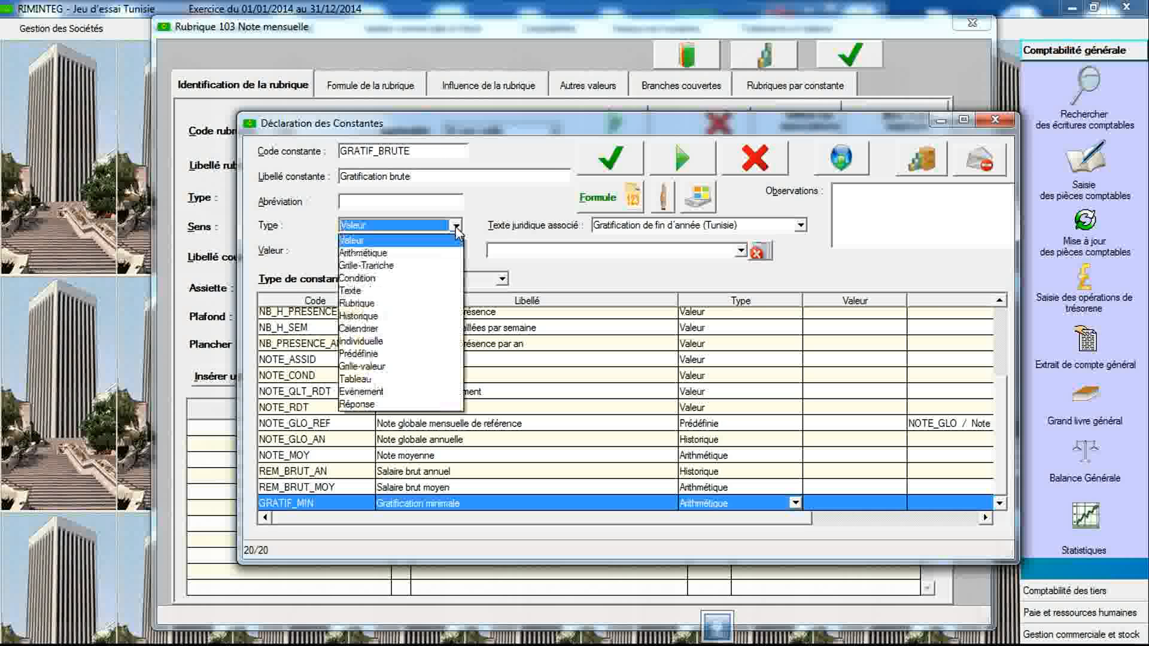
{"action": "left_click", "coordinate": [424, 255]}
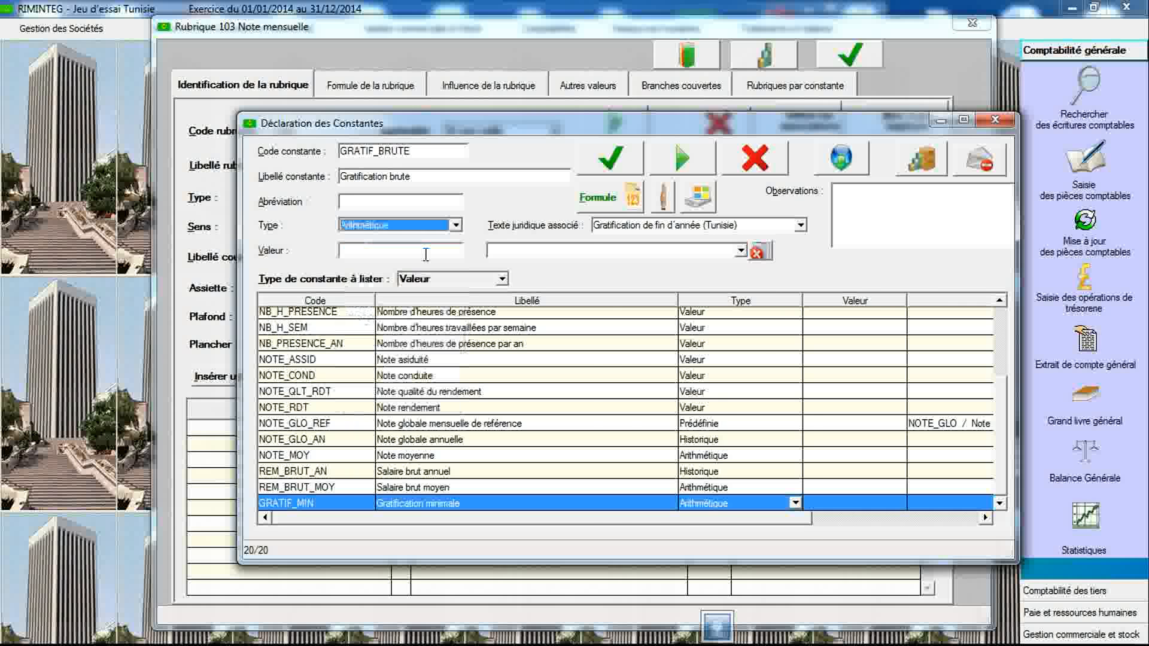
{"action": "left_click", "coordinate": [625, 228]}
{"action": "left_click", "coordinate": [623, 253]}
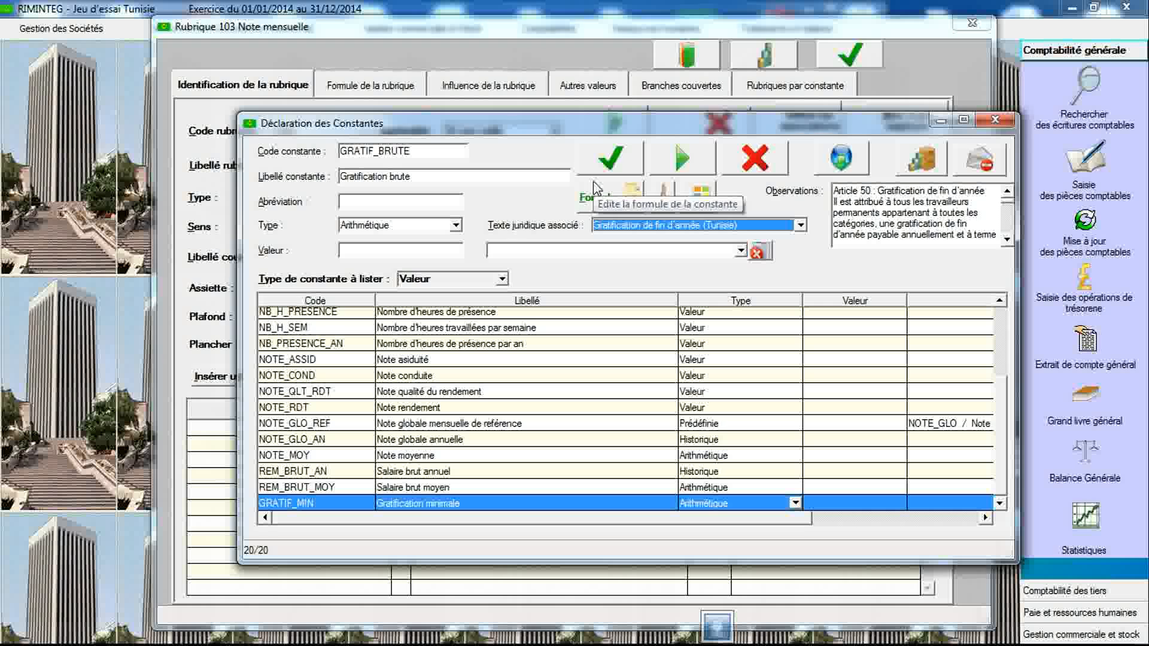
{"action": "left_click", "coordinate": [618, 169]}
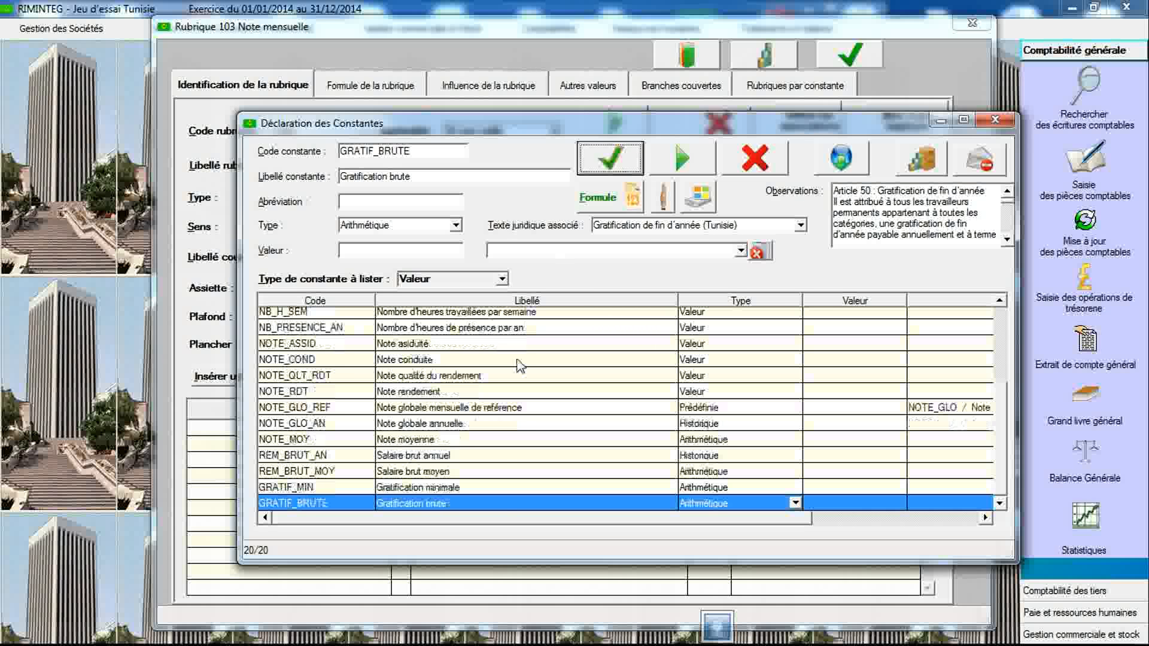
- Open GRATIF_BRUTE's arithmetic description, show the legal text observations and read through the bonus formula
{"action": "double_click", "coordinate": [497, 507]}
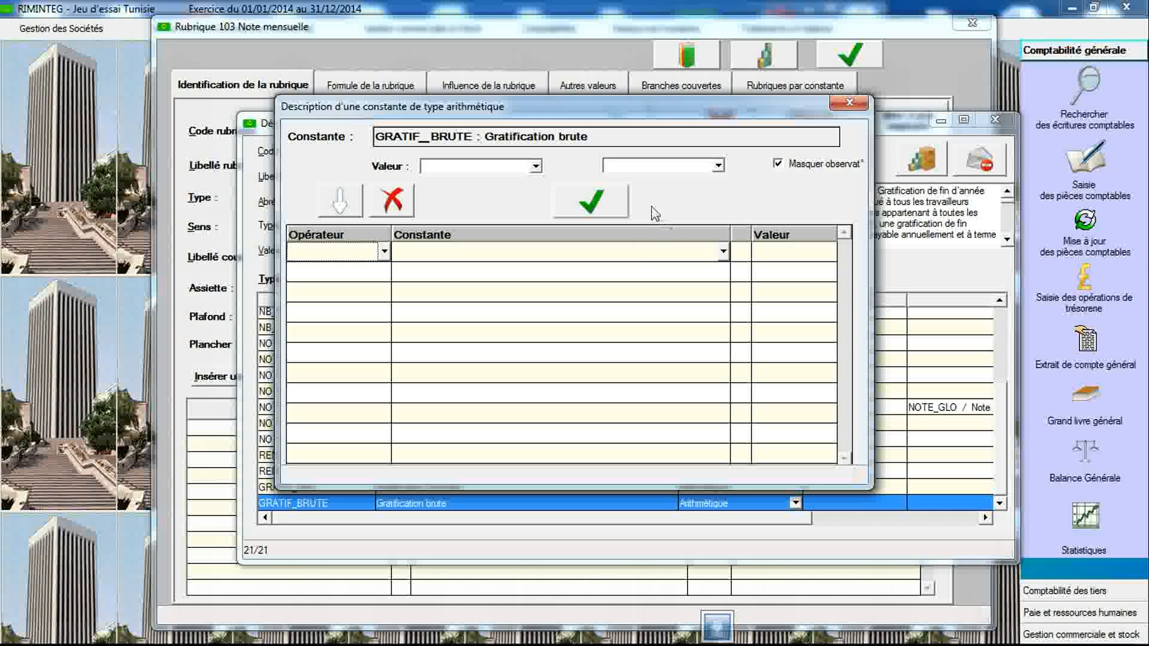
{"action": "left_click", "coordinate": [778, 167]}
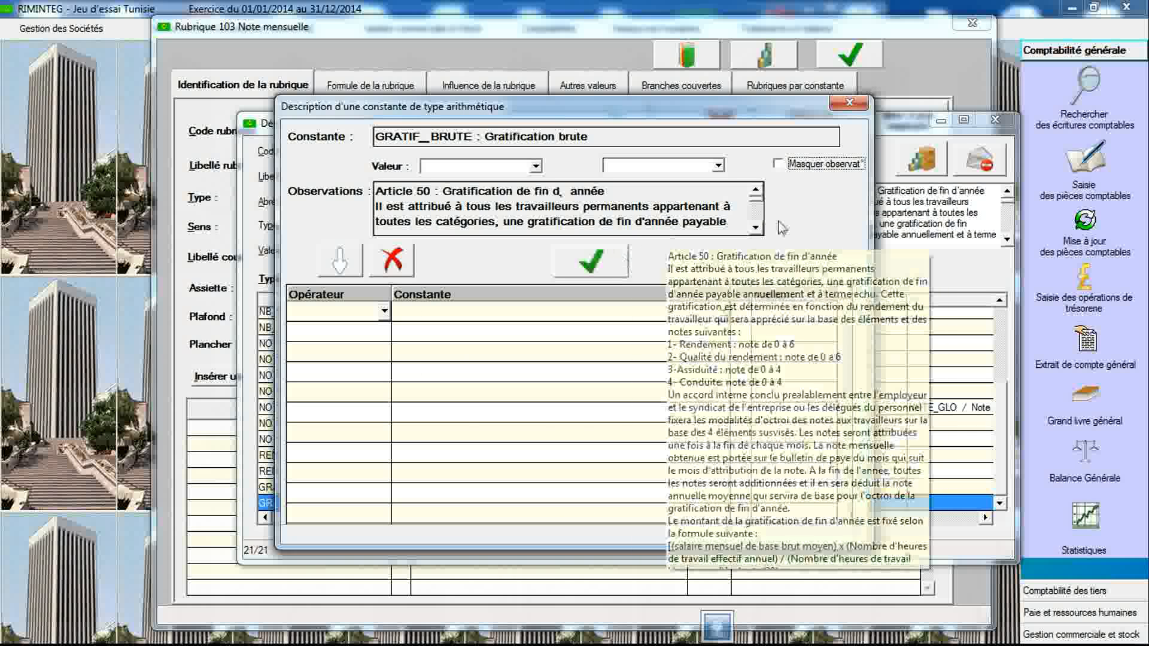
{"action": "left_click", "coordinate": [778, 165]}
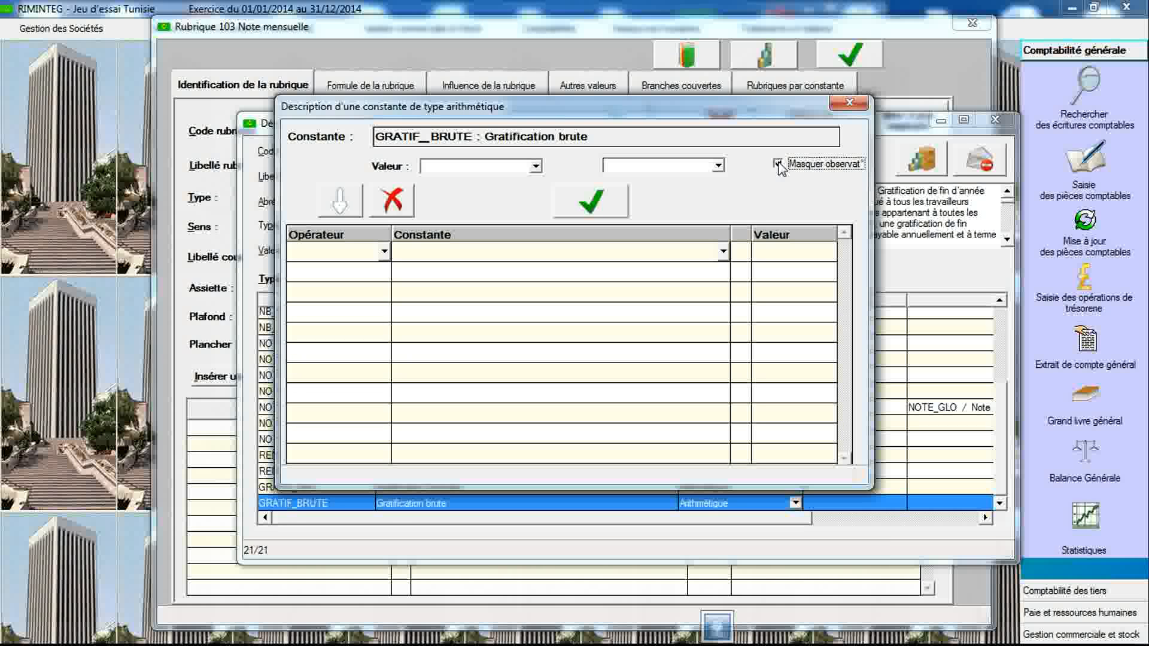
{"action": "left_click", "coordinate": [778, 164]}
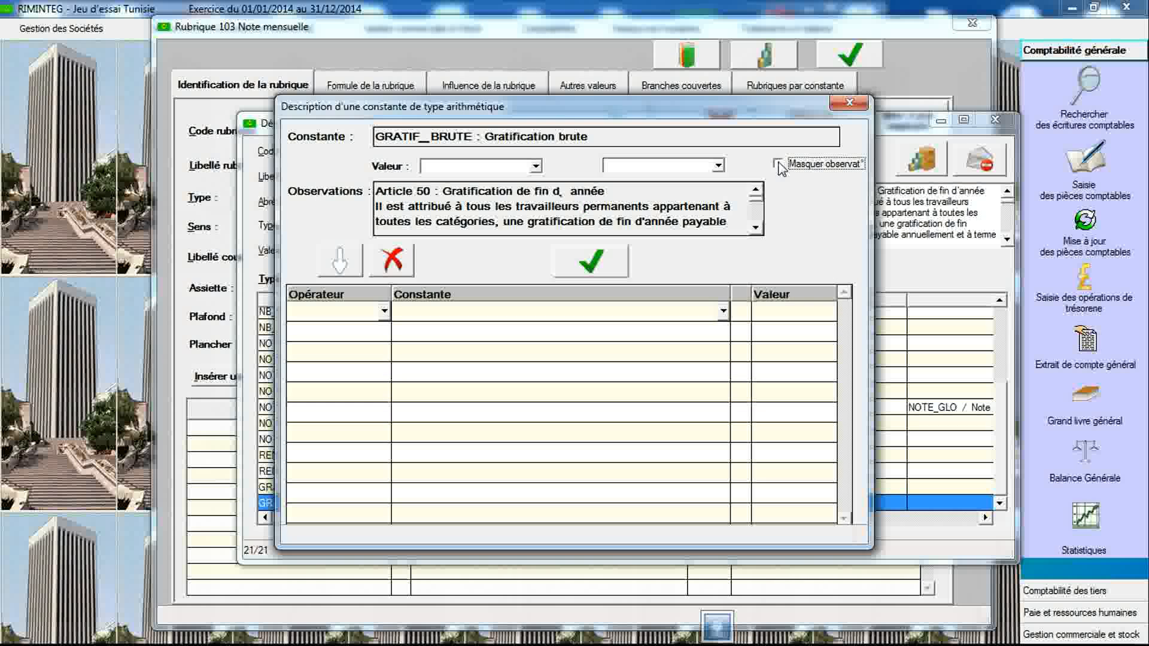
{"action": "mouse_move", "coordinate": [696, 213]}
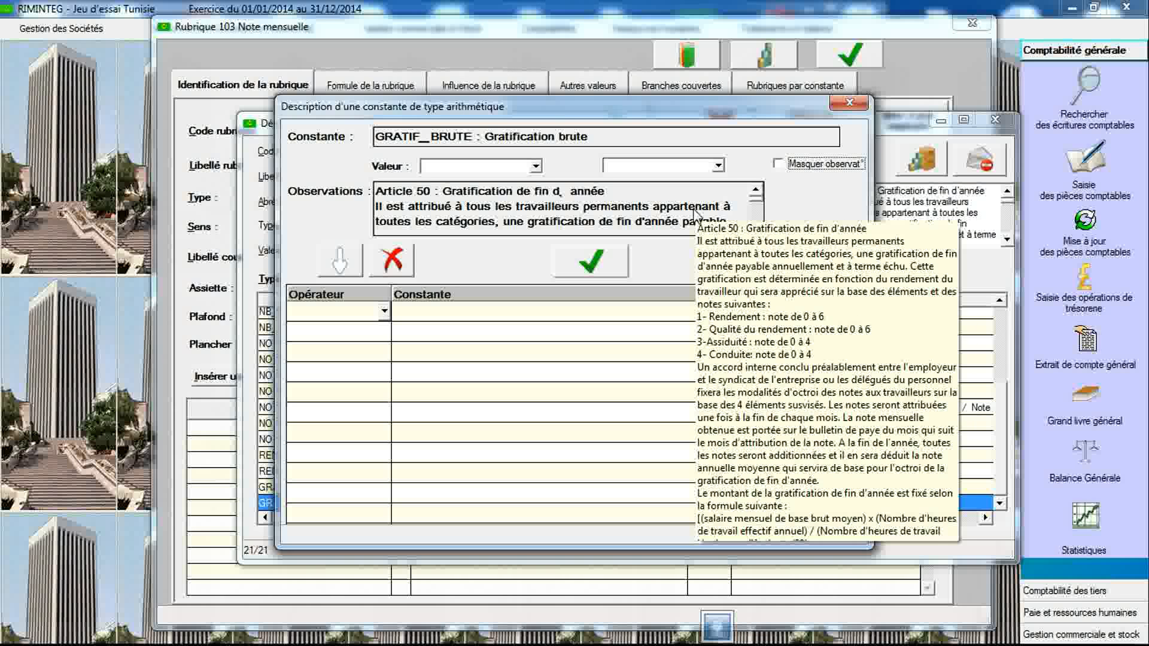
{"action": "scroll", "coordinate": [757, 215], "scroll_direction": "down", "scroll_amount": 6}
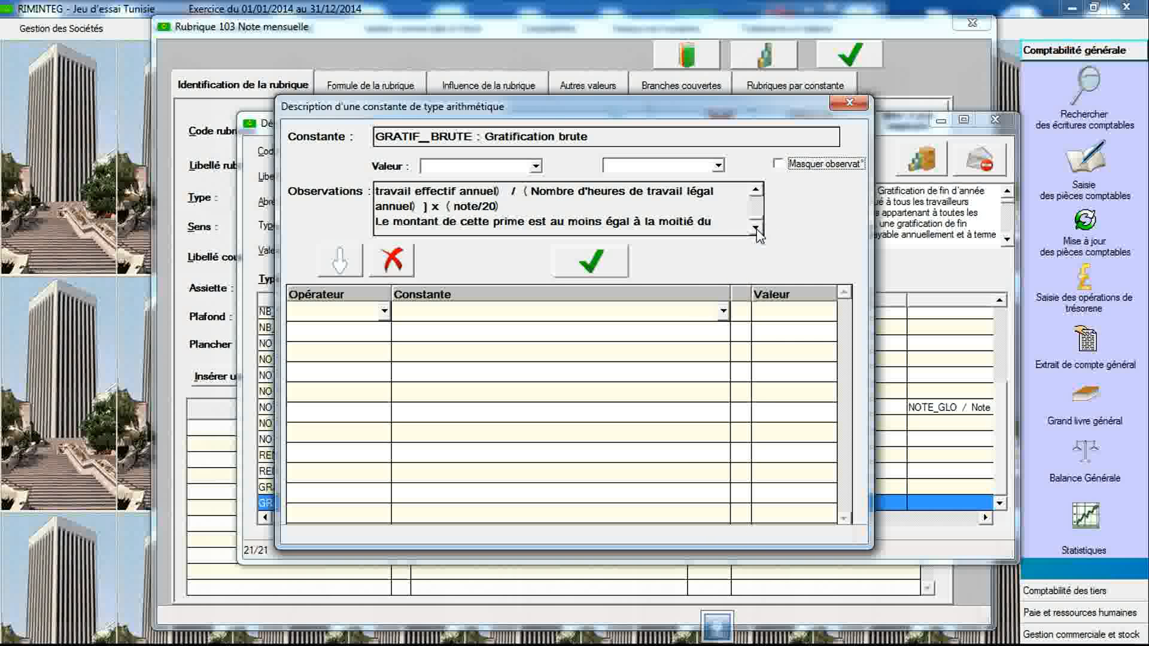
{"action": "left_click", "coordinate": [756, 192]}
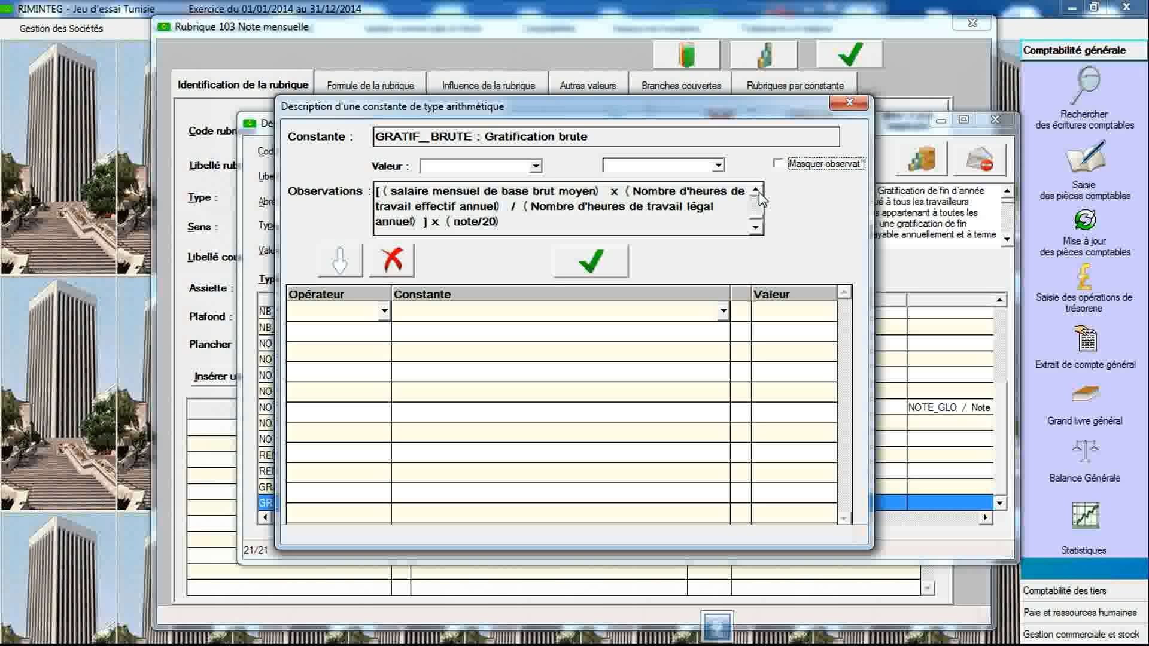
- Start GRATIF_BRUTE's formula with REM_BRUT_MOY multiplied by NB_H_PRESENCE
{"action": "mouse_move", "coordinate": [494, 196]}
{"action": "left_click", "coordinate": [722, 313]}
{"action": "key", "text": "r"}
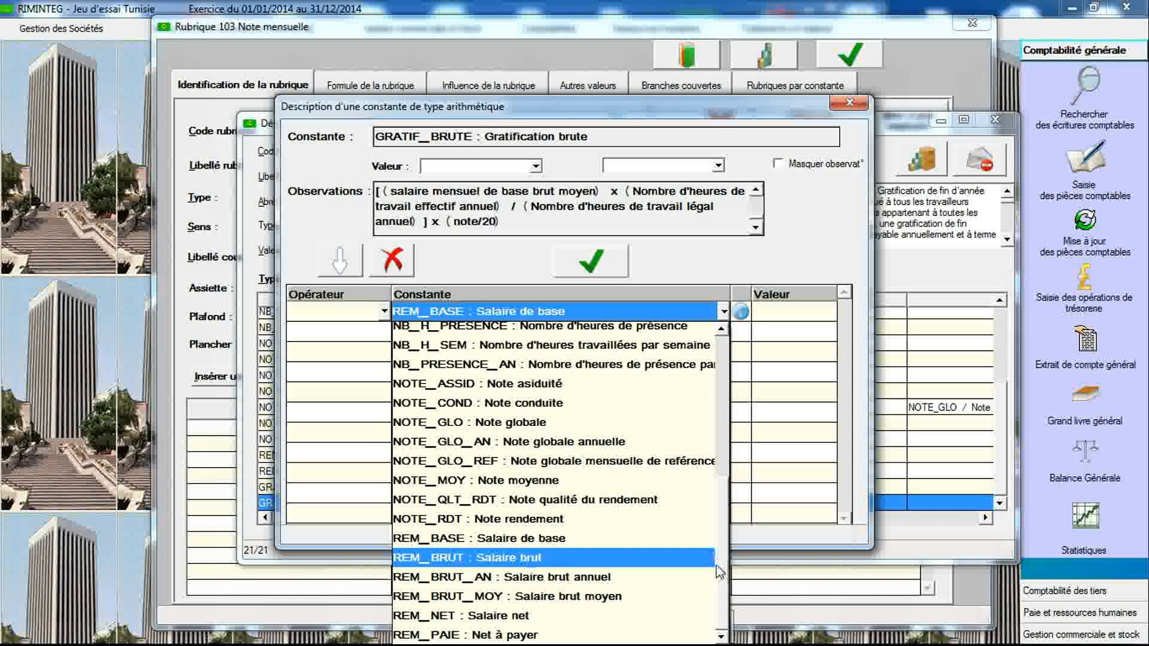
{"action": "left_click", "coordinate": [683, 599]}
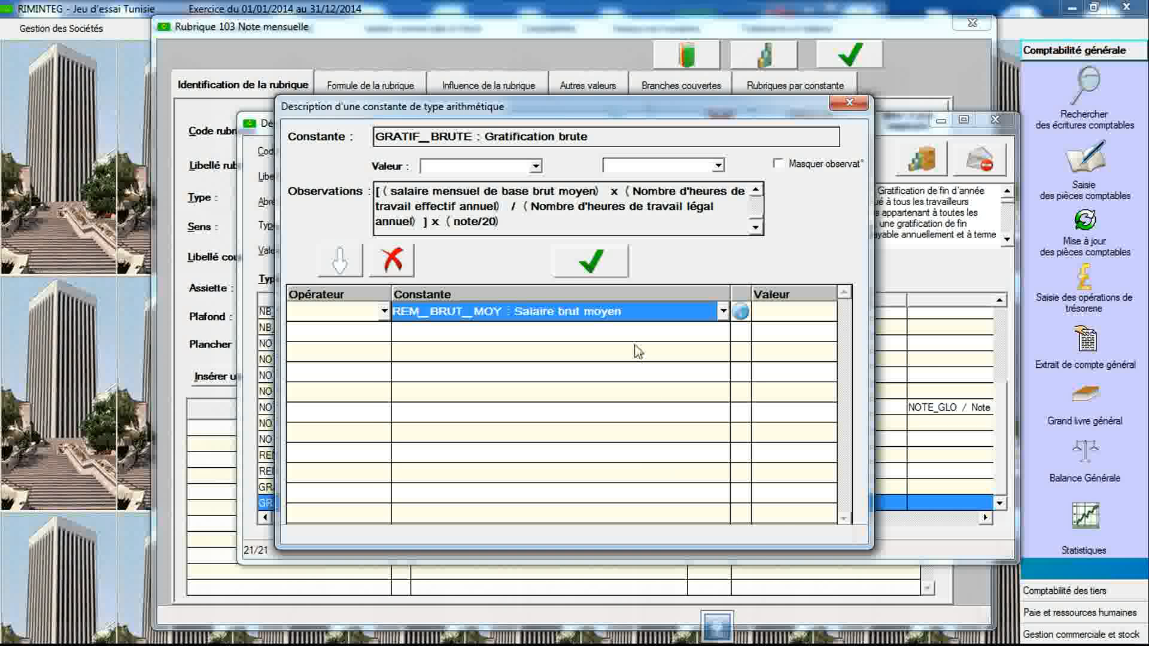
{"action": "mouse_move", "coordinate": [608, 198]}
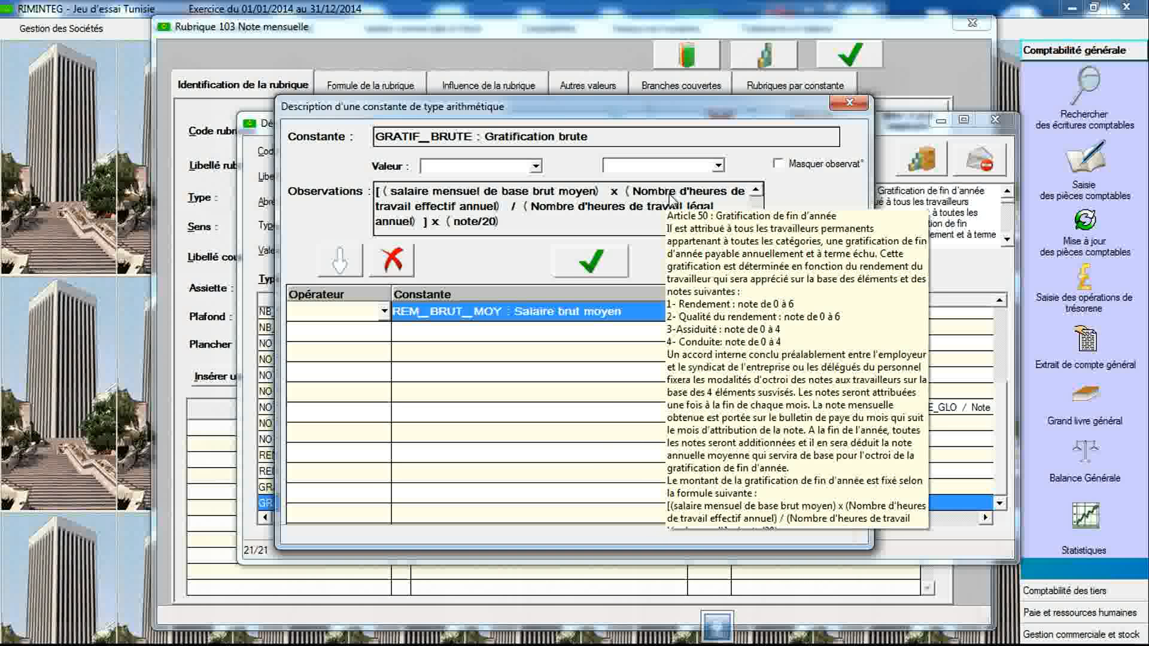
{"action": "left_click", "coordinate": [382, 333]}
{"action": "left_click", "coordinate": [381, 333]}
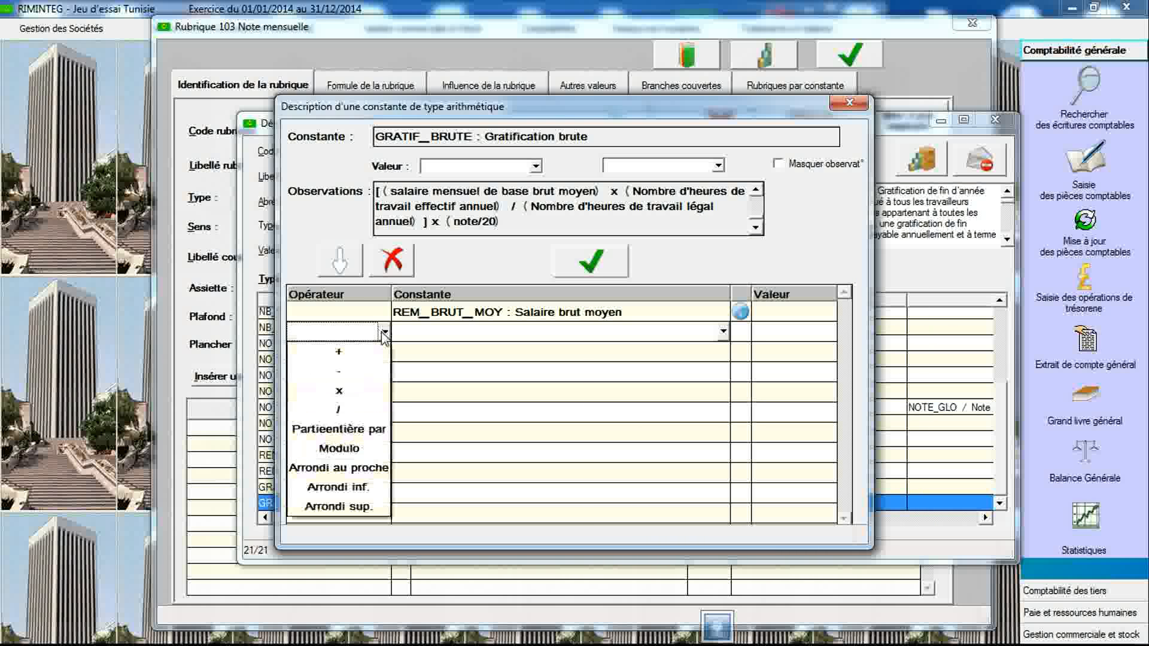
{"action": "left_click", "coordinate": [374, 383]}
{"action": "left_click", "coordinate": [453, 337]}
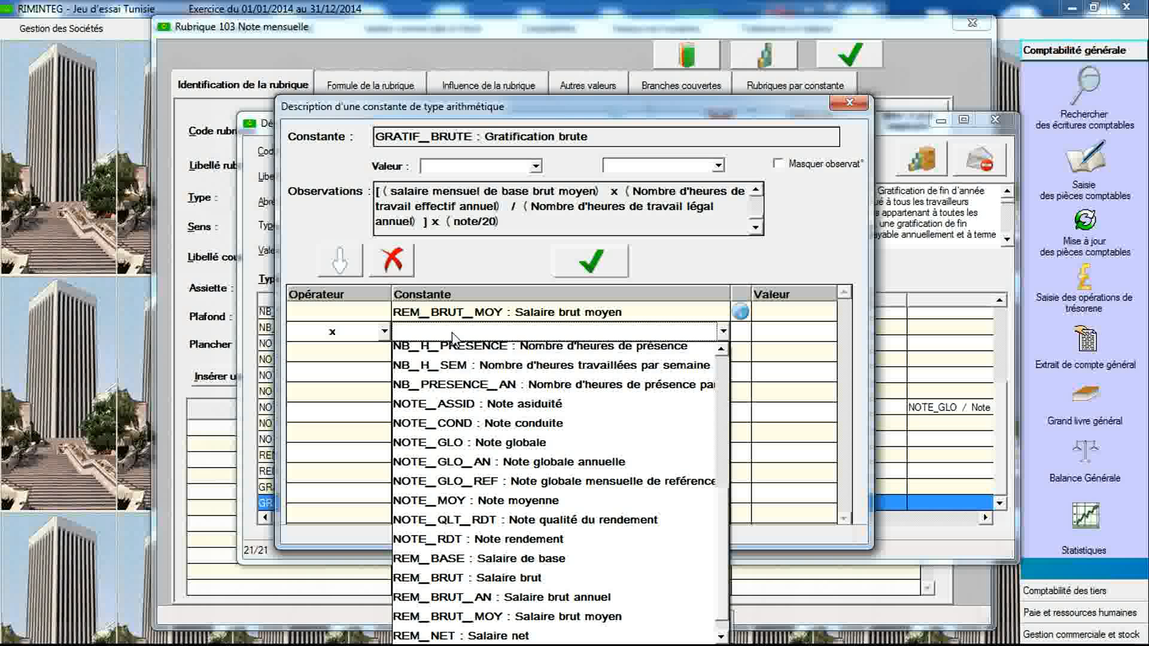
{"action": "left_click", "coordinate": [523, 352]}
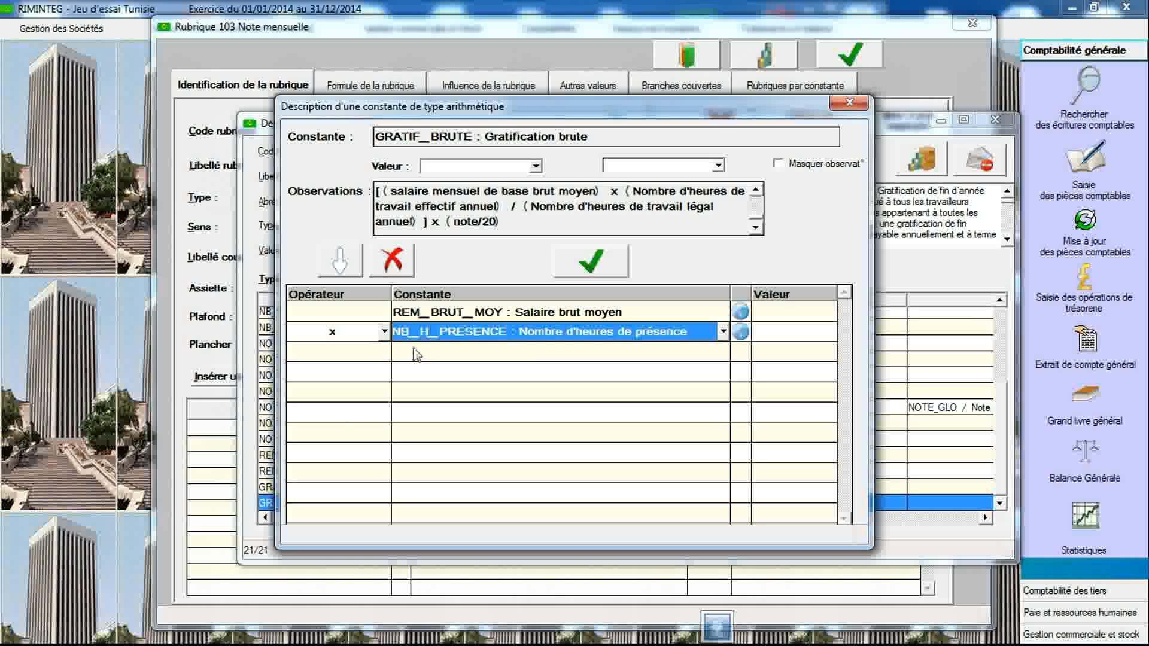
- Add a formula line dividing by NB_H_AN (Nombre d'heures de travail par an)
{"action": "left_click", "coordinate": [385, 353]}
{"action": "left_click", "coordinate": [384, 353]}
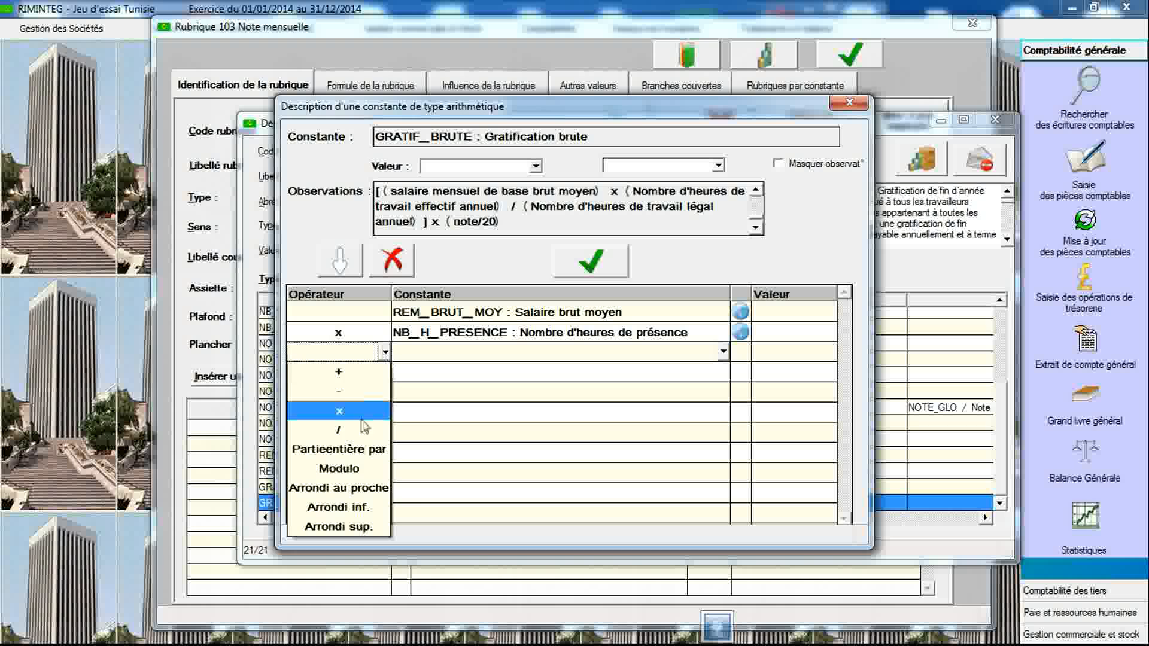
{"action": "left_click", "coordinate": [355, 439]}
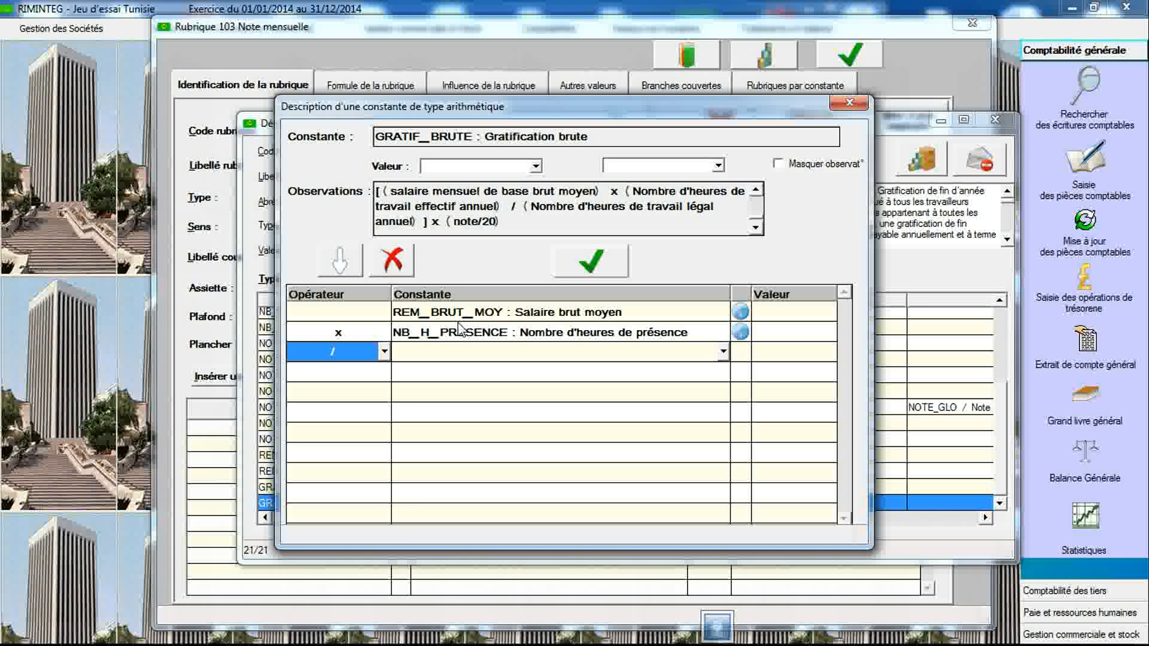
{"action": "left_click", "coordinate": [458, 358]}
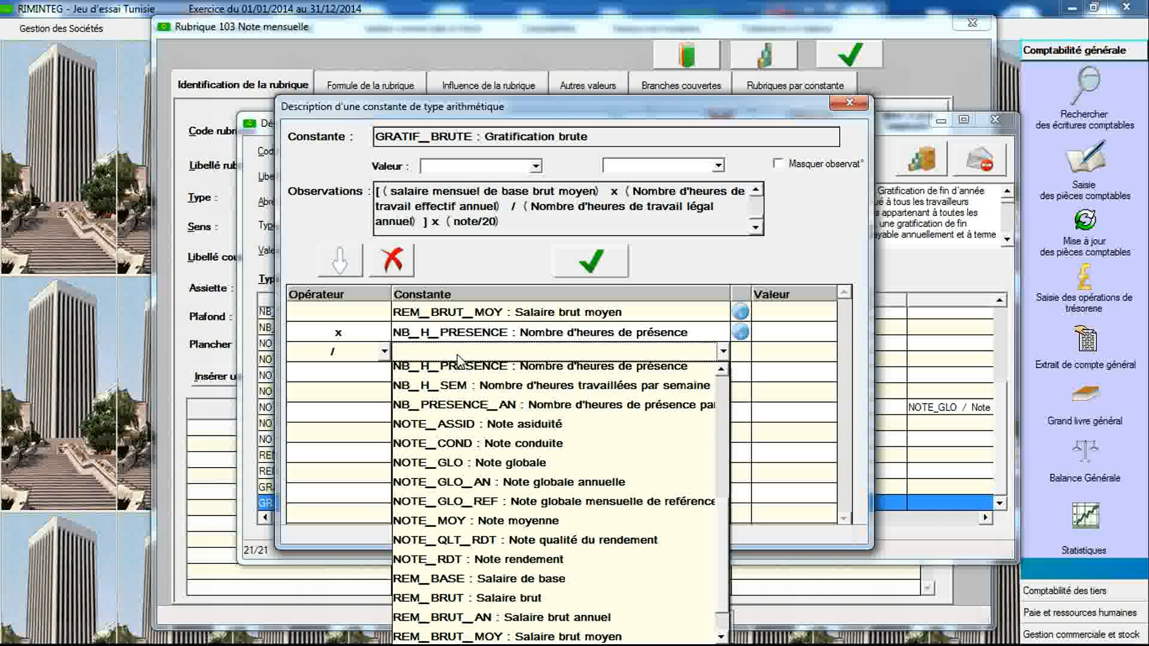
{"action": "left_click", "coordinate": [721, 371]}
{"action": "left_click", "coordinate": [721, 371]}
{"action": "left_click", "coordinate": [721, 371]}
{"action": "left_click", "coordinate": [721, 371]}
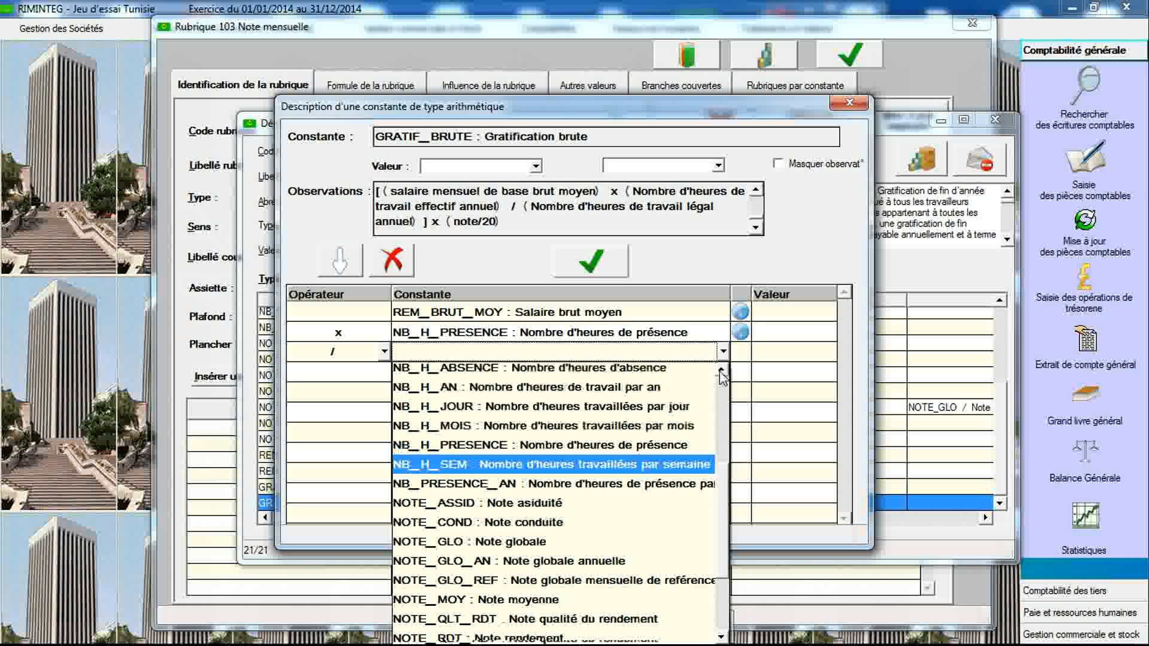
{"action": "left_click", "coordinate": [686, 395]}
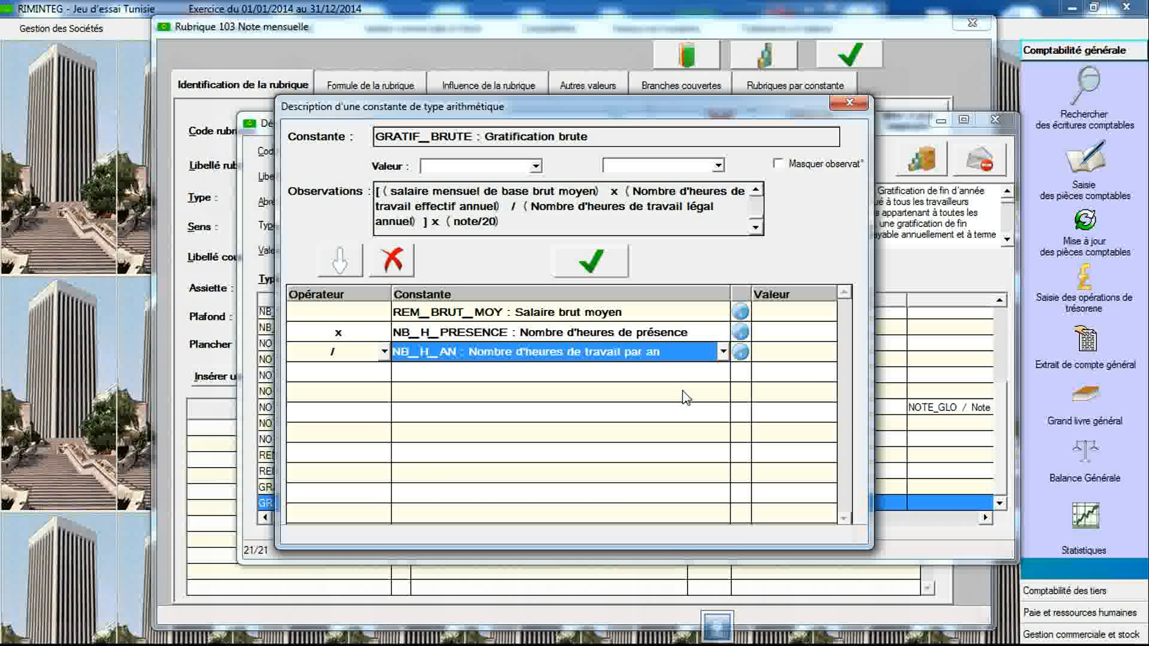
- Add a formula line multiplying by NOTE_MOY (Note moyenne)
{"action": "mouse_move", "coordinate": [437, 246]}
{"action": "left_click", "coordinate": [384, 372]}
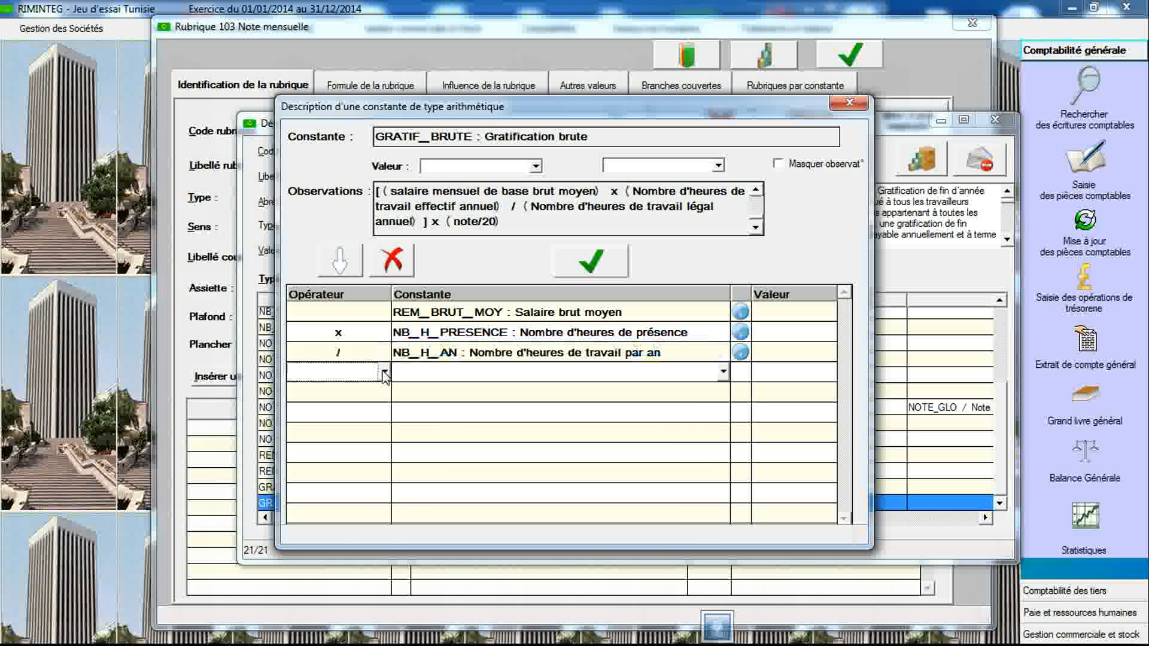
{"action": "left_click", "coordinate": [385, 372]}
{"action": "left_click", "coordinate": [369, 432]}
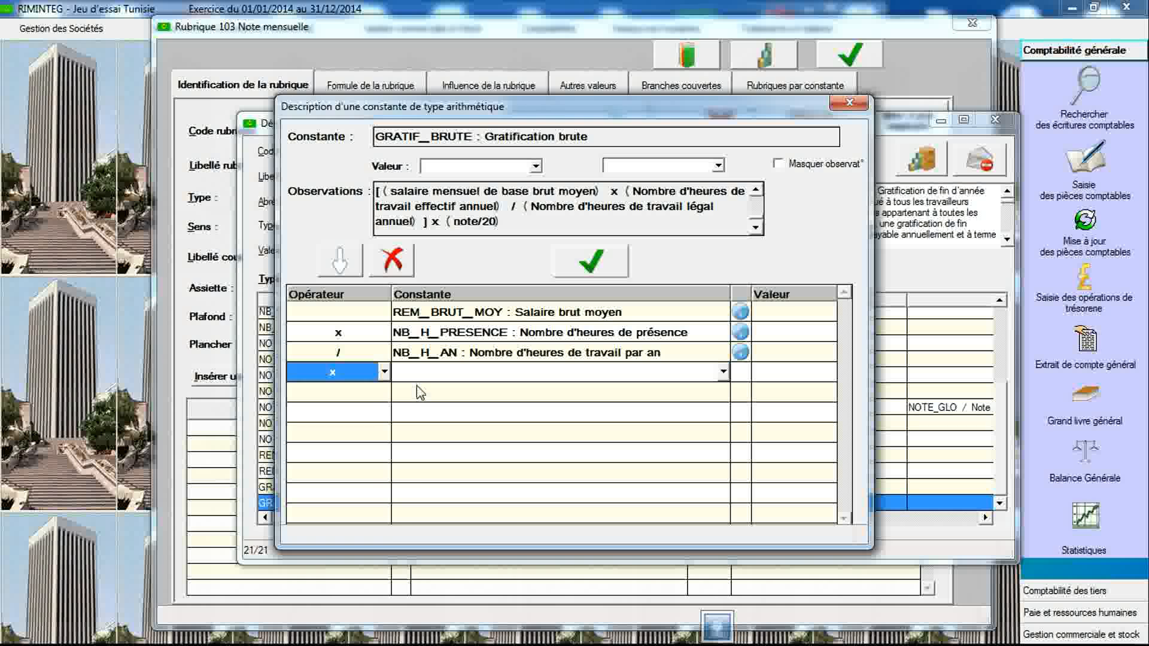
{"action": "left_click", "coordinate": [424, 378]}
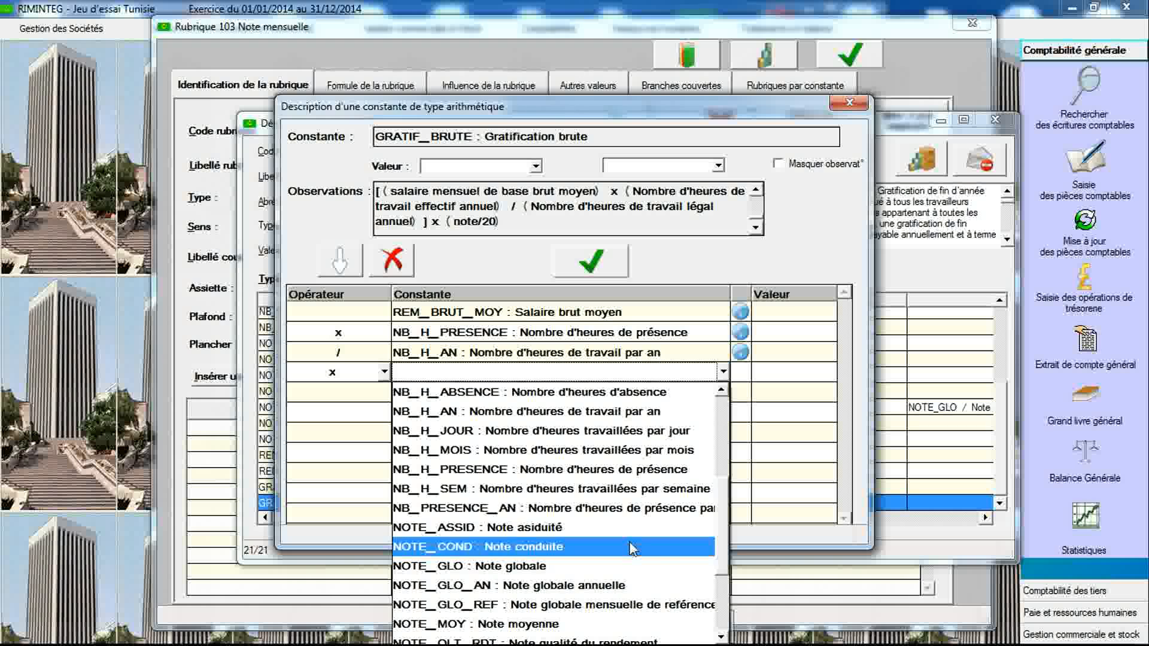
{"action": "left_click_drag", "start_coordinate": [724, 556], "coordinate": [725, 581]}
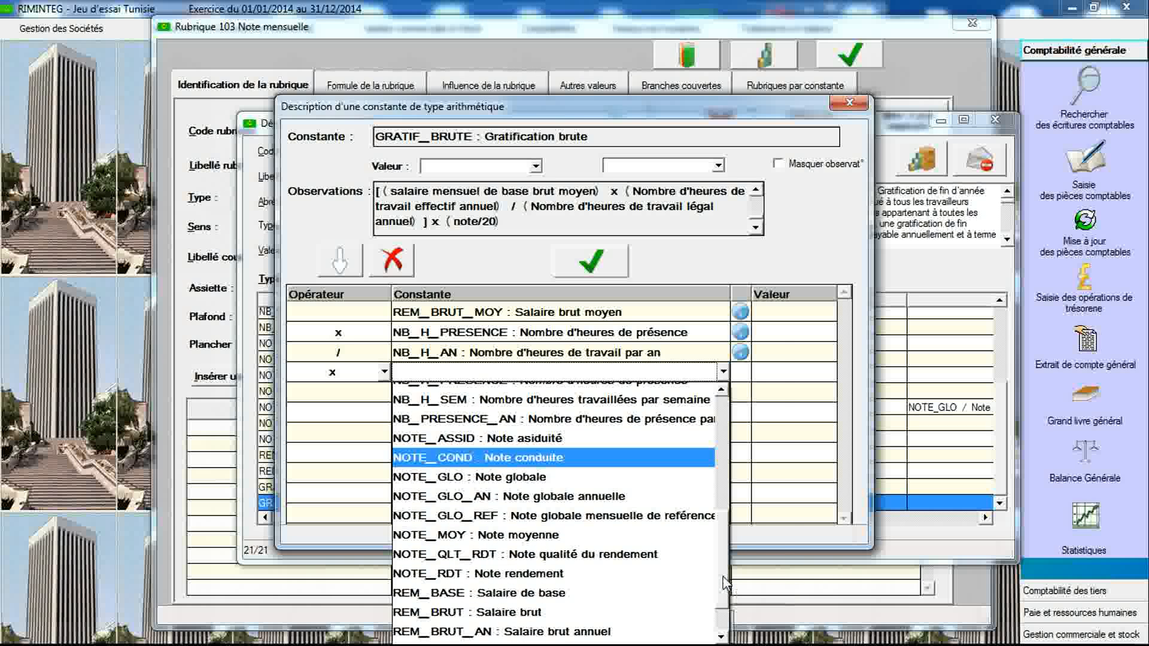
{"action": "left_click", "coordinate": [664, 537]}
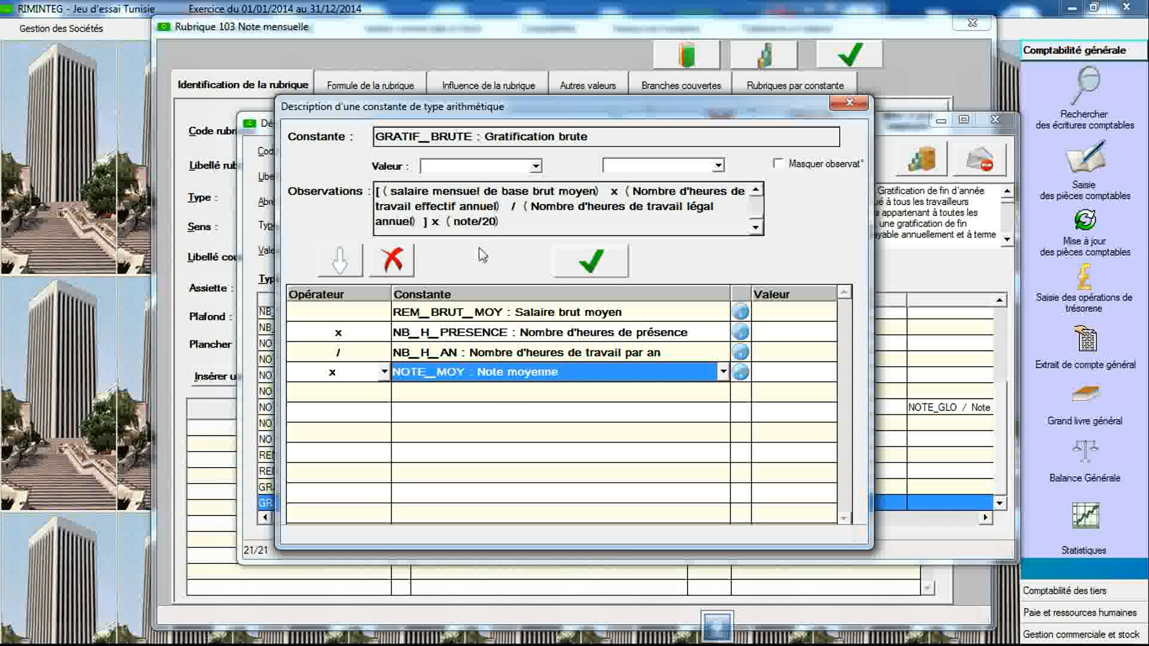
- Add a division line and open its value cell to enter a fixed divisor
{"action": "left_click", "coordinate": [383, 395]}
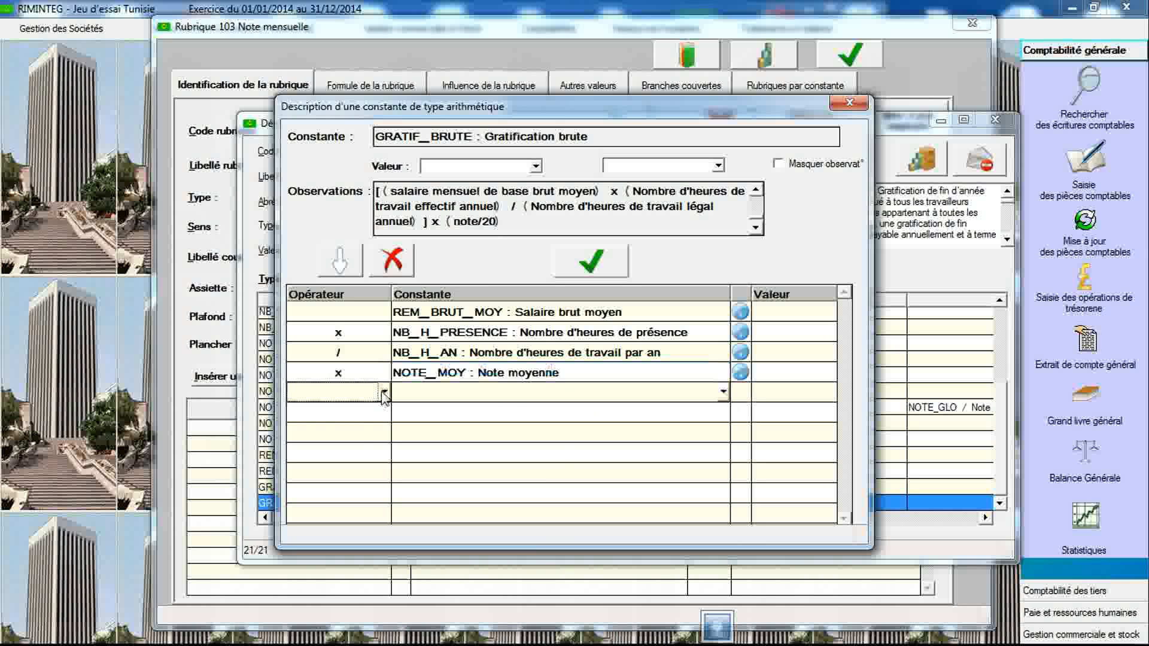
{"action": "left_click", "coordinate": [384, 392]}
{"action": "left_click", "coordinate": [357, 472]}
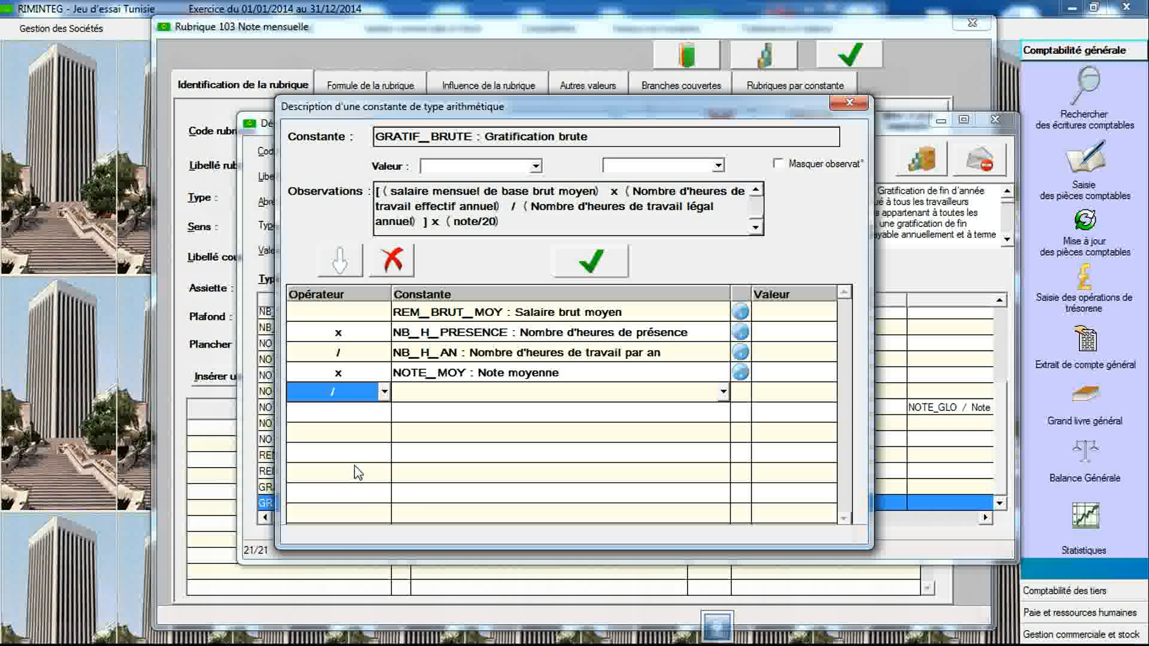
{"action": "left_click", "coordinate": [769, 395]}
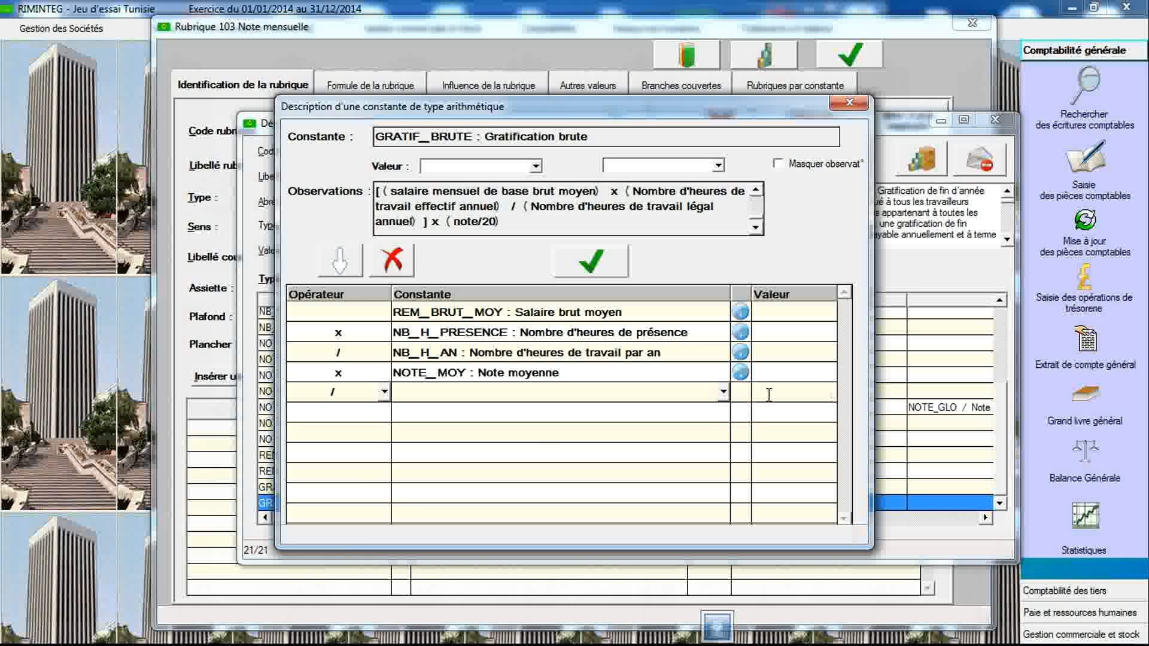
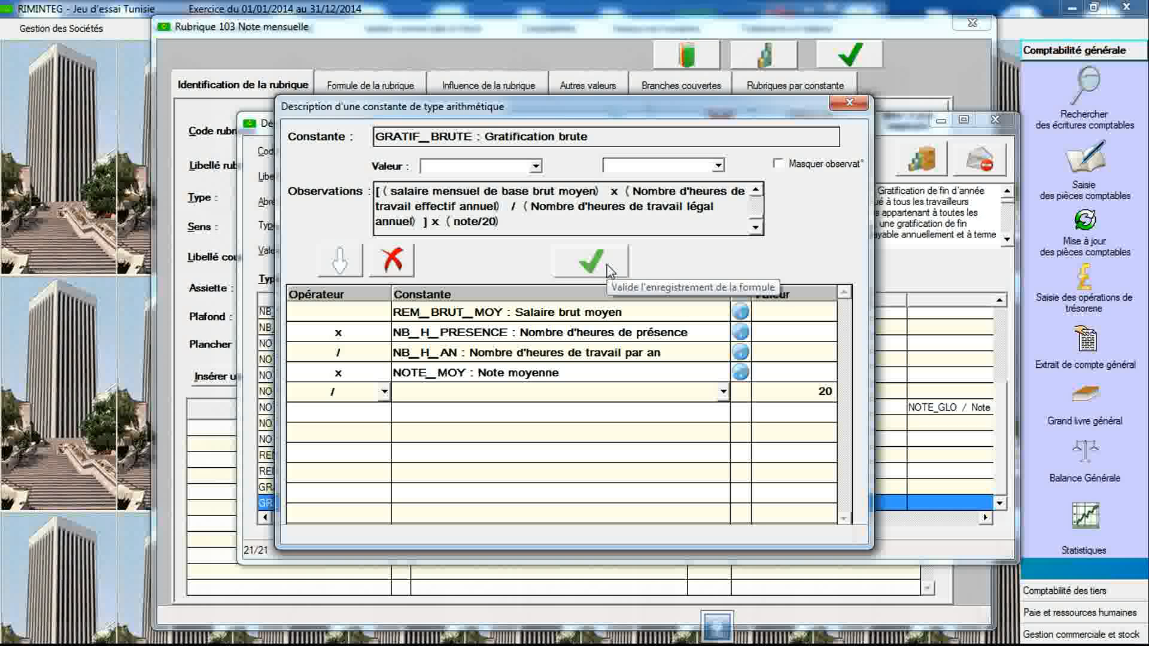
- Validate the GRATIF_BRUTE formula, acknowledge the confirmation, and close the formula dialog
{"action": "left_click", "coordinate": [609, 271]}
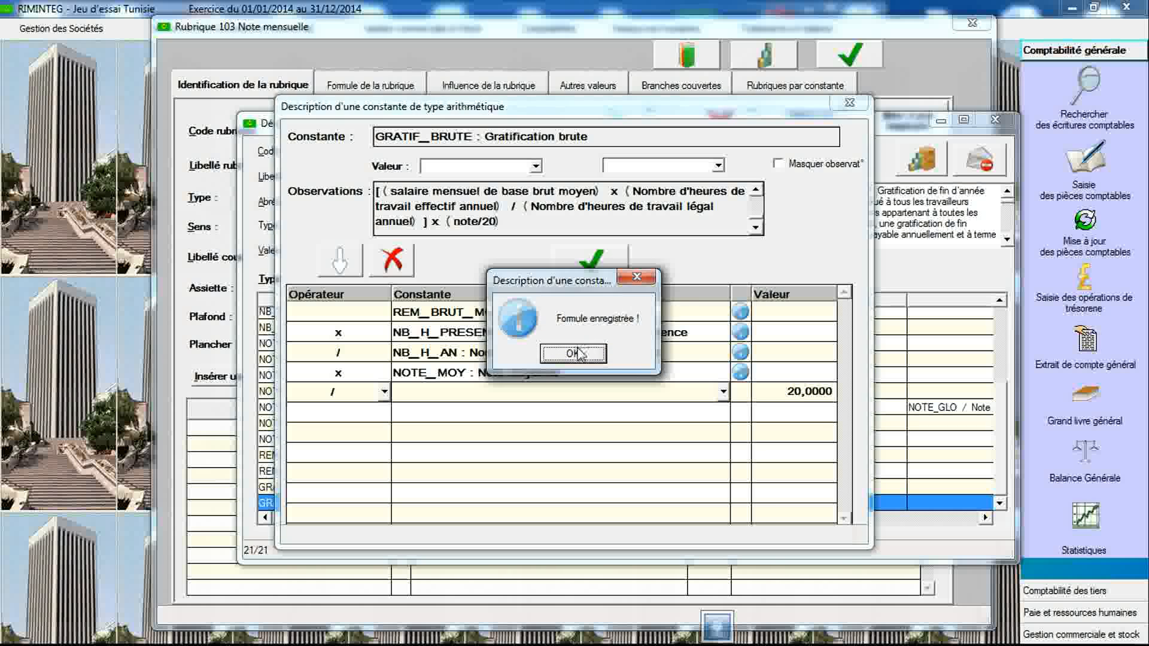
{"action": "left_click", "coordinate": [576, 352]}
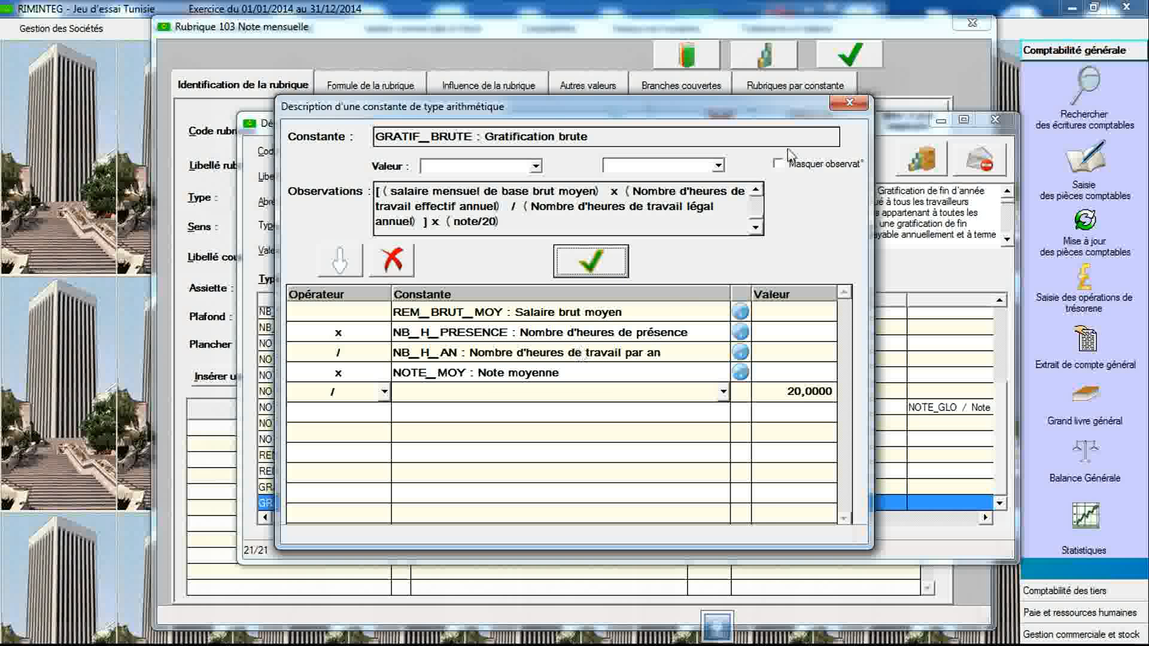
{"action": "left_click", "coordinate": [848, 103]}
- Declare a new Condition constant with code GRATIF labelled Prime de gratification de fin d'année and save it
{"action": "double_click", "coordinate": [423, 152]}
{"action": "left_click", "coordinate": [423, 151]}
{"action": "key", "text": "BackSpace"}
{"action": "key", "text": "BackSpace"}
{"action": "key", "text": "BackSpace"}
{"action": "key", "text": "BackSpace"}
{"action": "key", "text": "BackSpace"}
{"action": "key", "text": "BackSpace"}
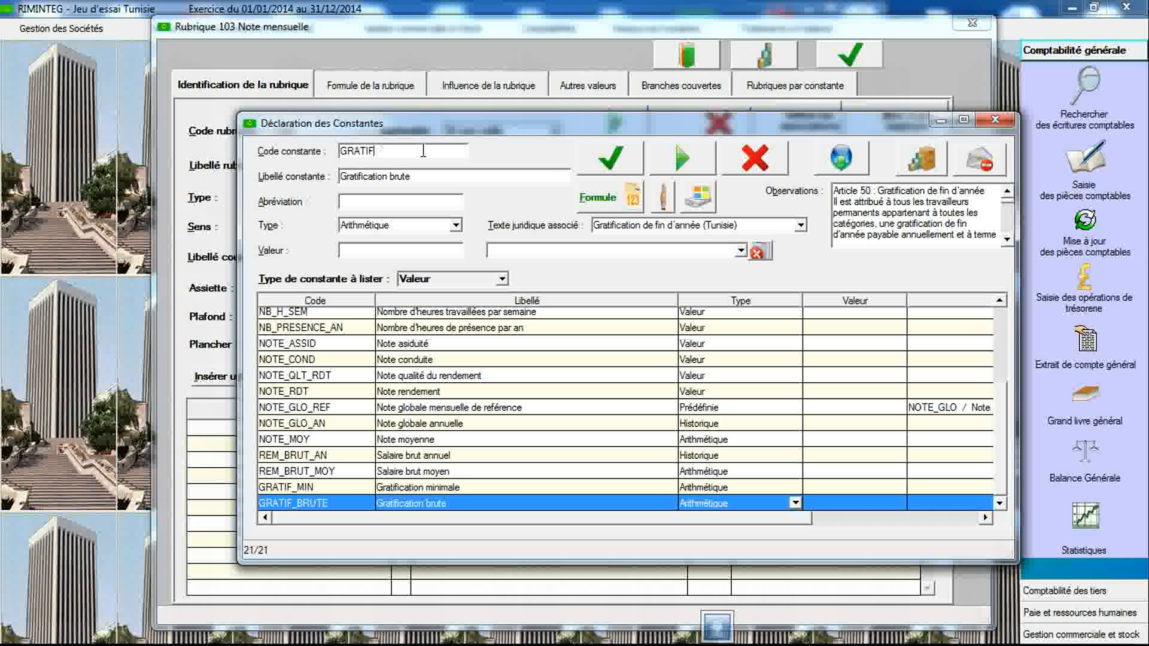
{"action": "key", "text": "Tab"}
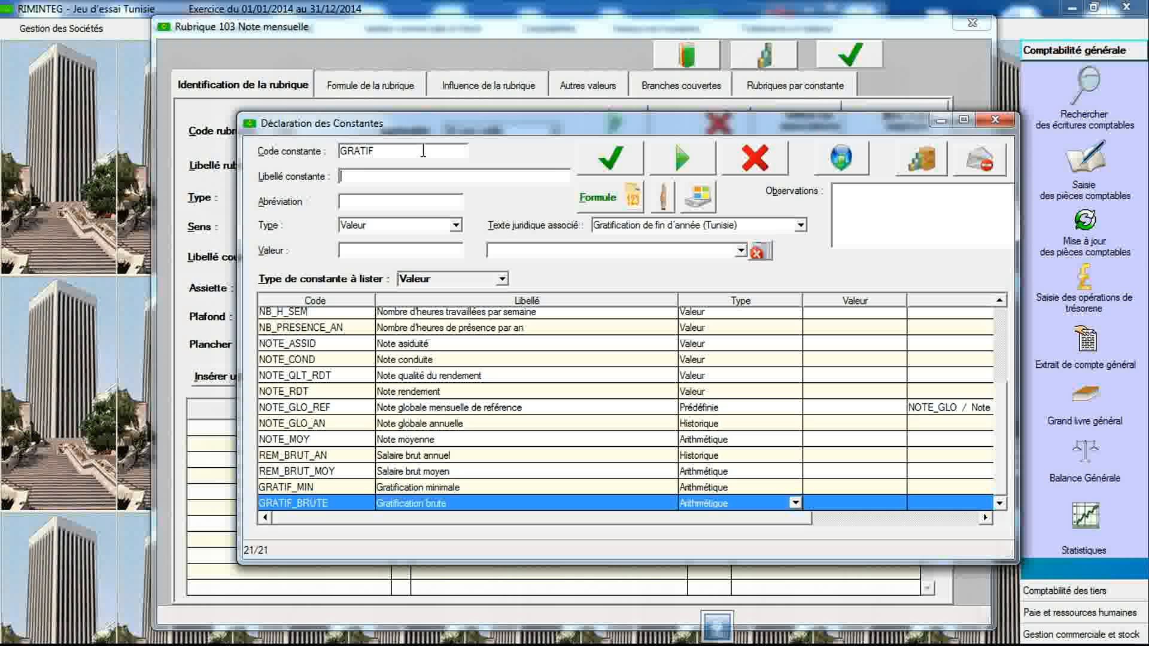
{"action": "type", "text": "Prime de gratification de fin d'année"}
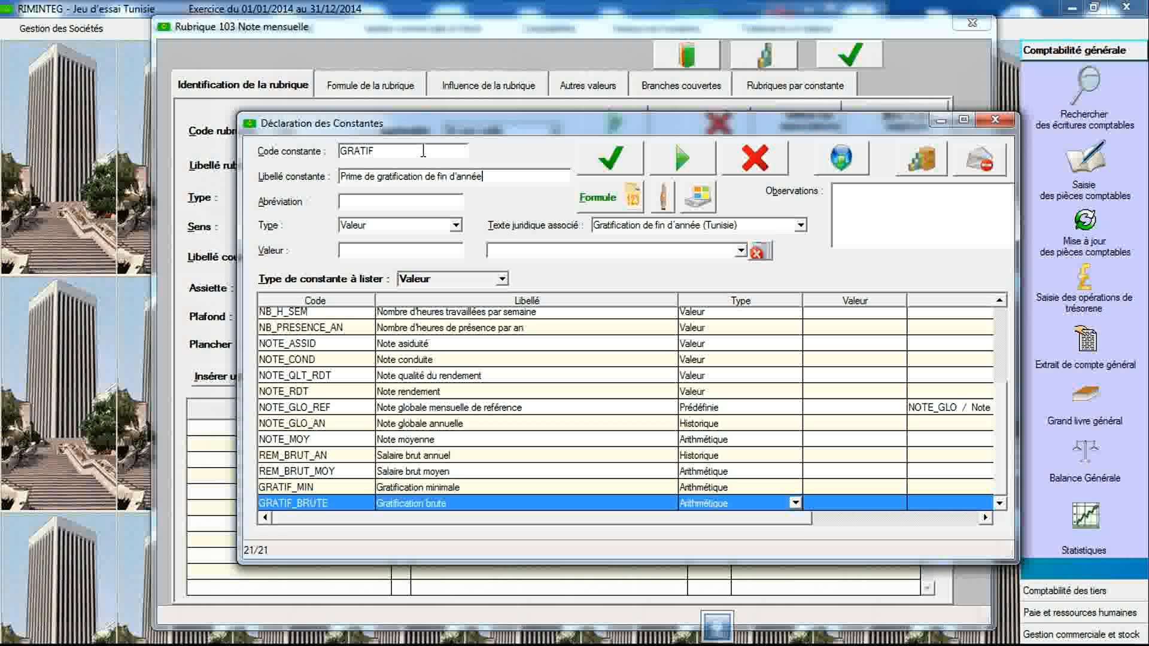
{"action": "left_click", "coordinate": [456, 225]}
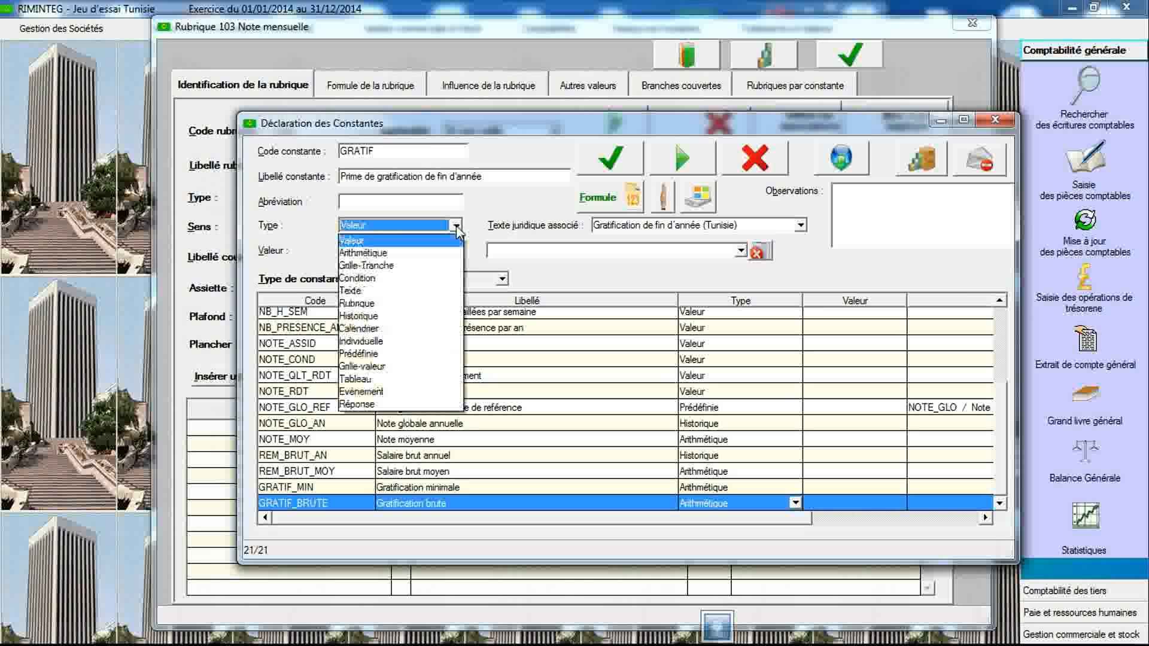
{"action": "left_click", "coordinate": [429, 279]}
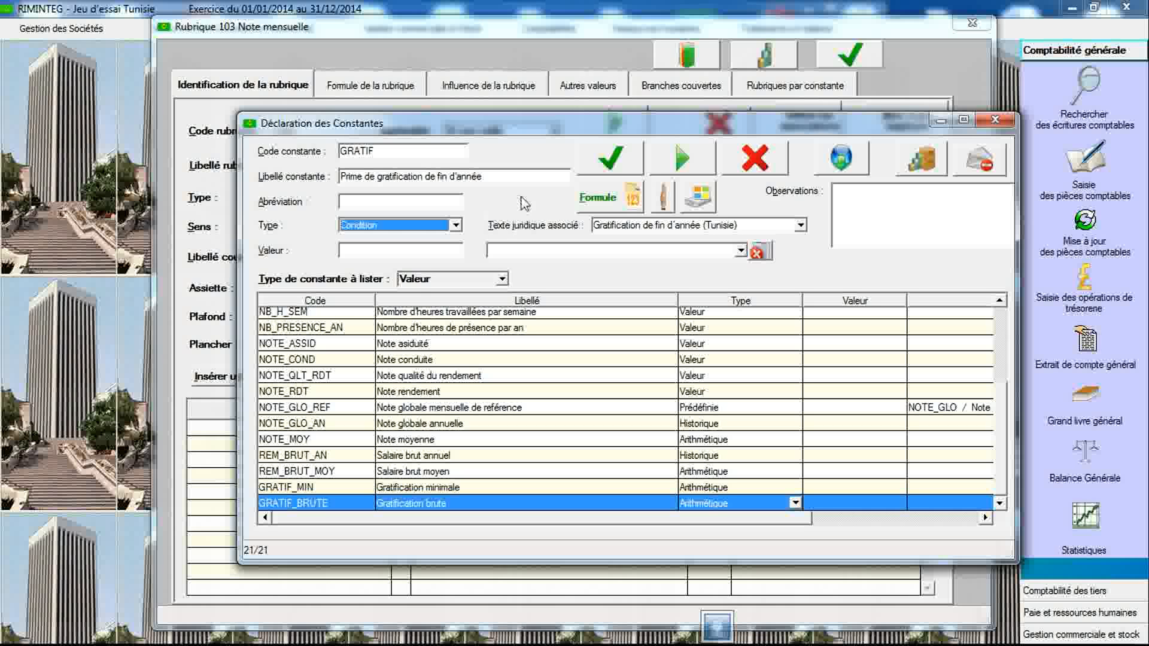
{"action": "left_click", "coordinate": [601, 168]}
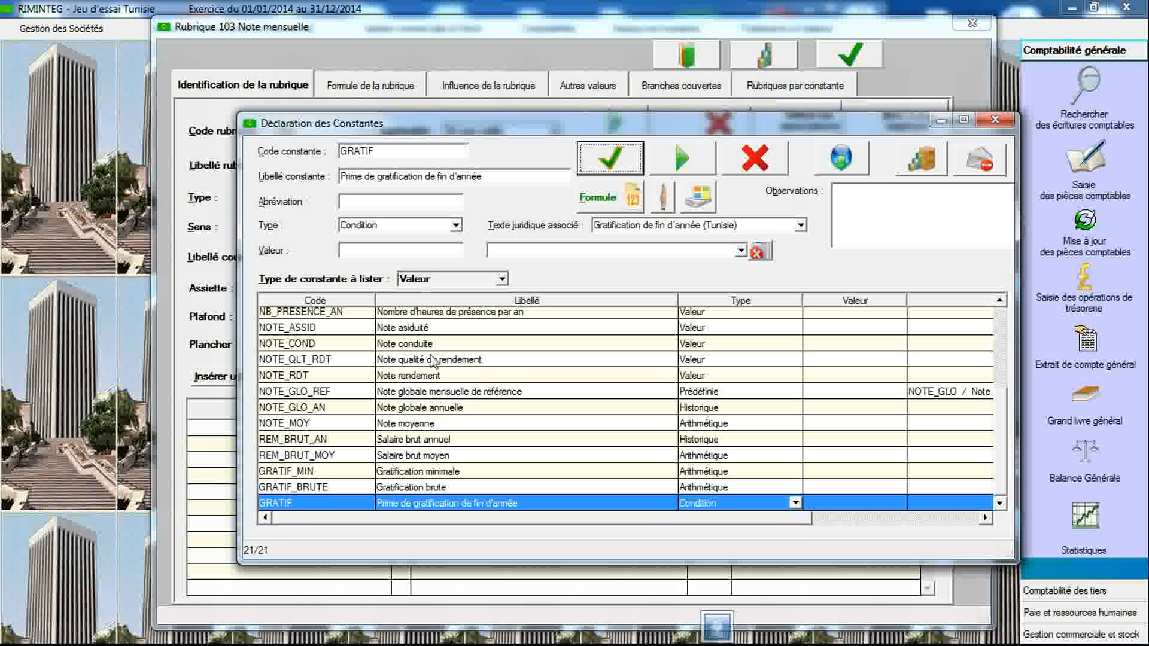
- Associate GRATIF with the legal text Gratification de fin d'année (Tunisie) and save the constant
{"action": "double_click", "coordinate": [441, 503]}
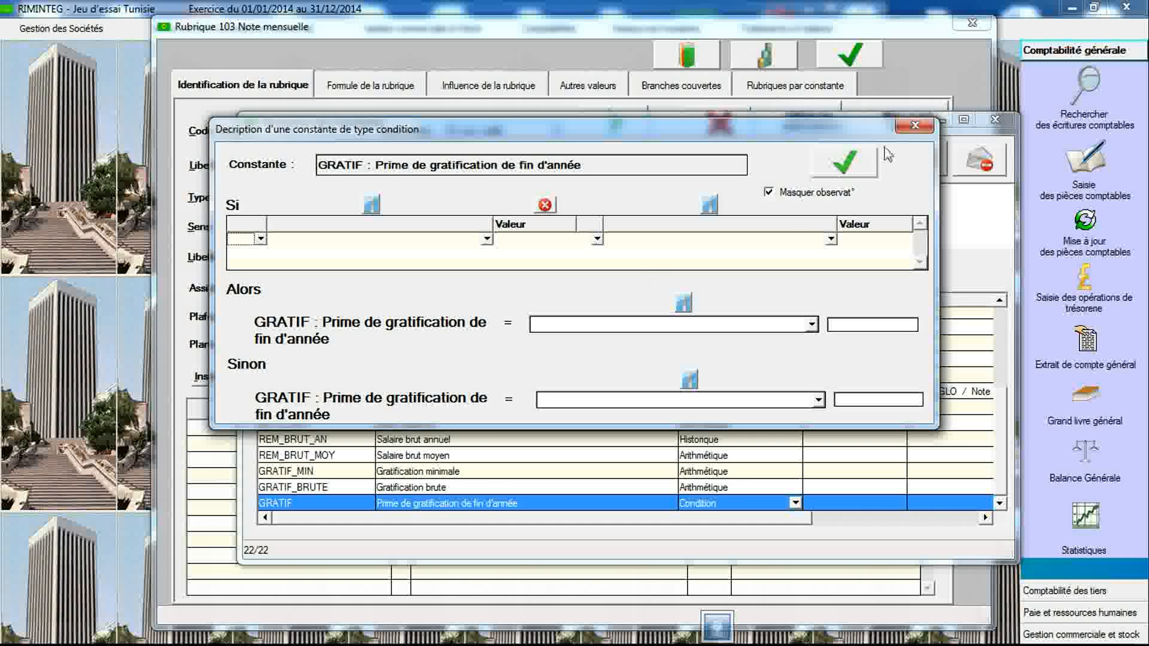
{"action": "left_click", "coordinate": [910, 132]}
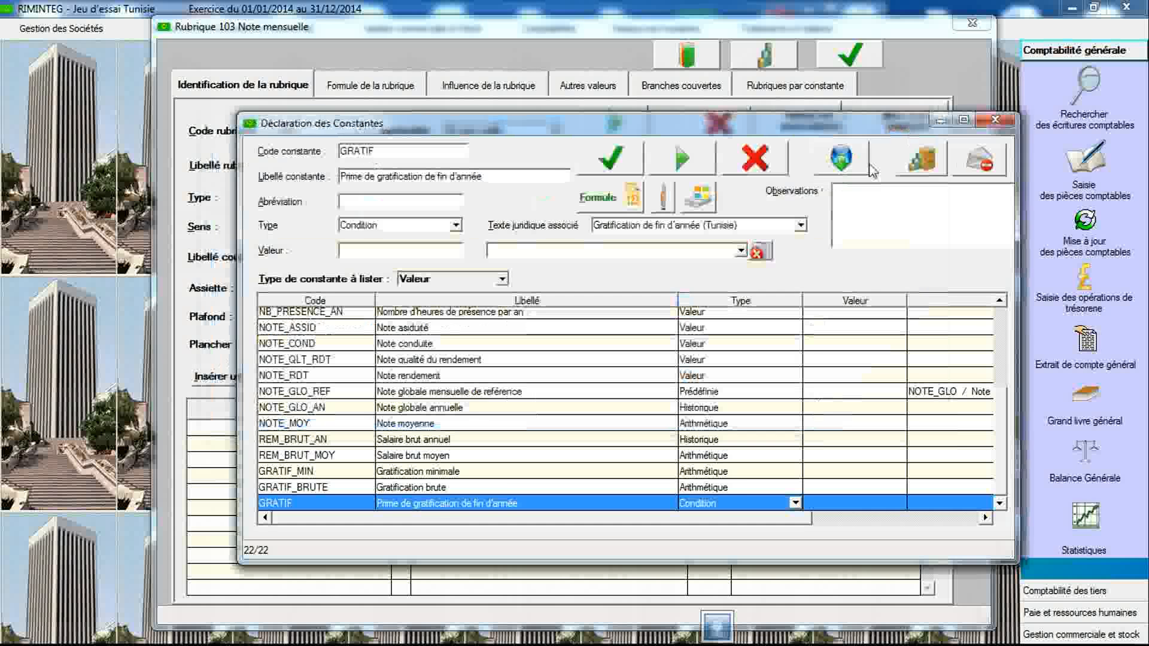
{"action": "left_click", "coordinate": [781, 227]}
{"action": "left_click", "coordinate": [772, 253]}
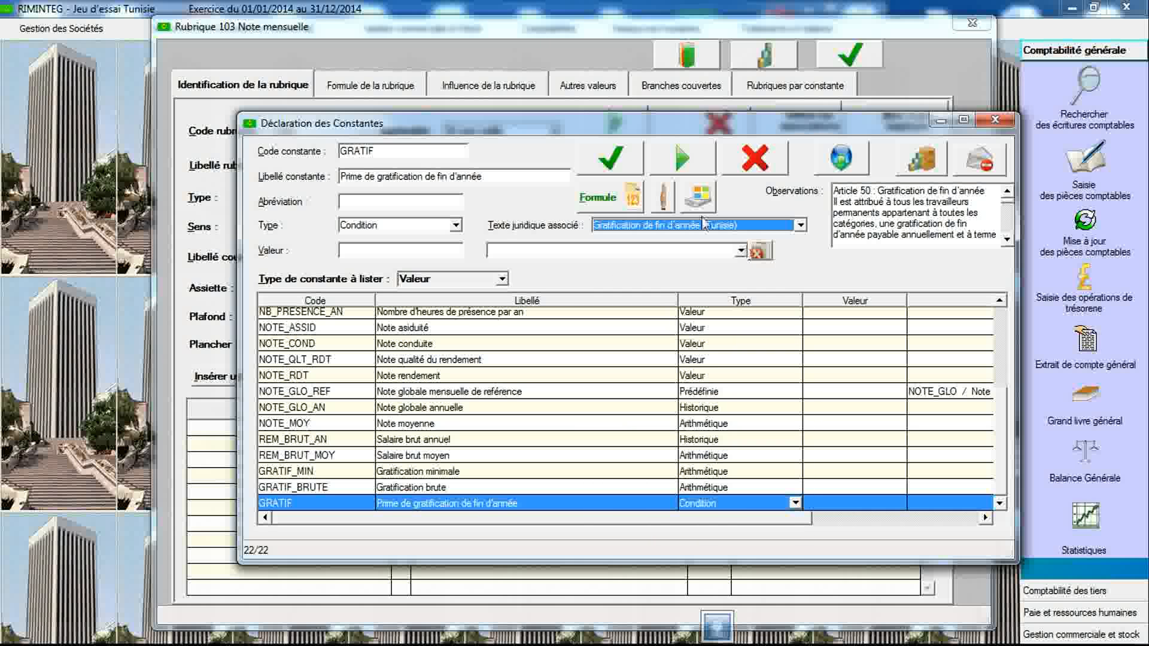
{"action": "left_click", "coordinate": [609, 158]}
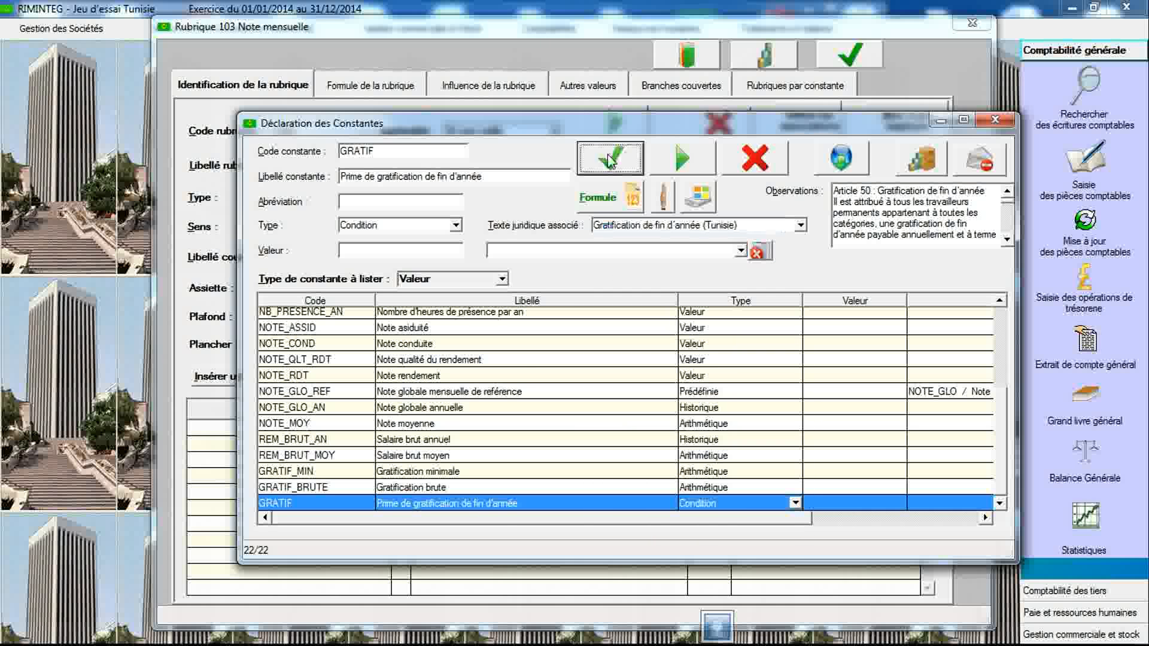
- Open GRATIF's condition definition and read through the Article 50 observations text
{"action": "double_click", "coordinate": [502, 505]}
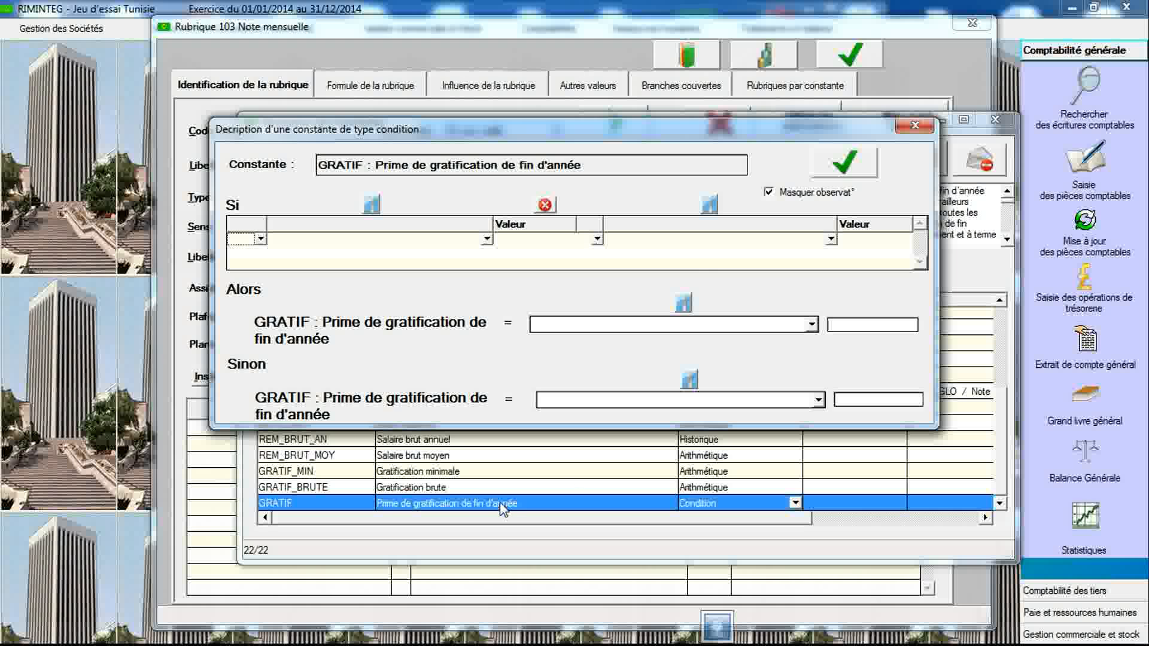
{"action": "left_click", "coordinate": [769, 192]}
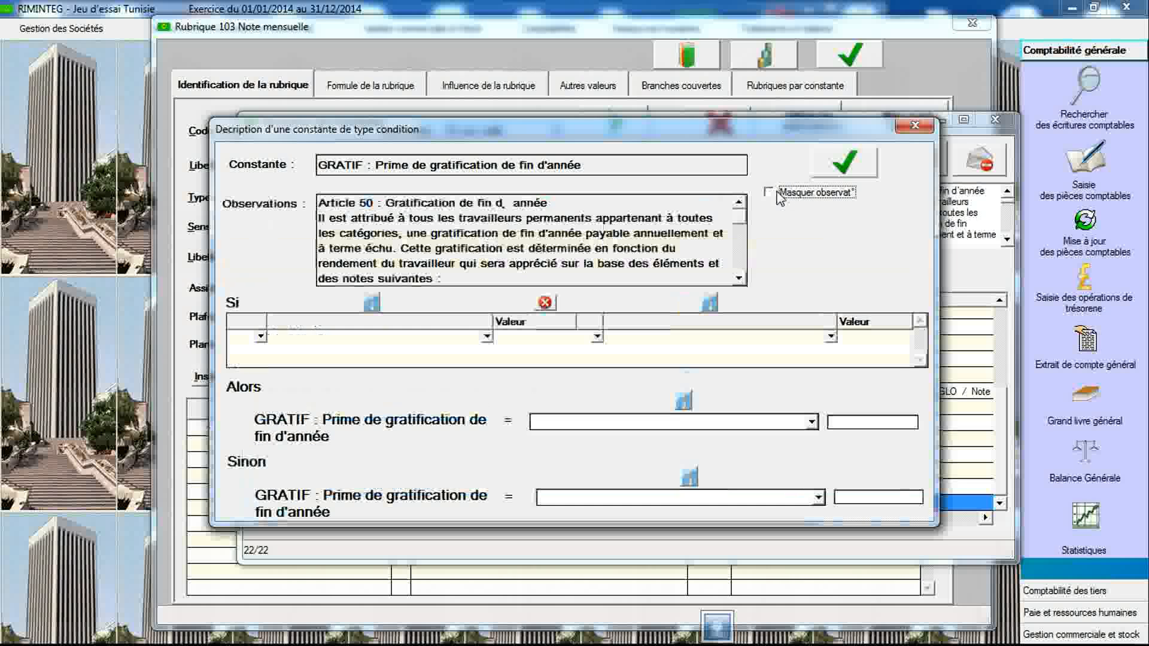
{"action": "left_click", "coordinate": [778, 193]}
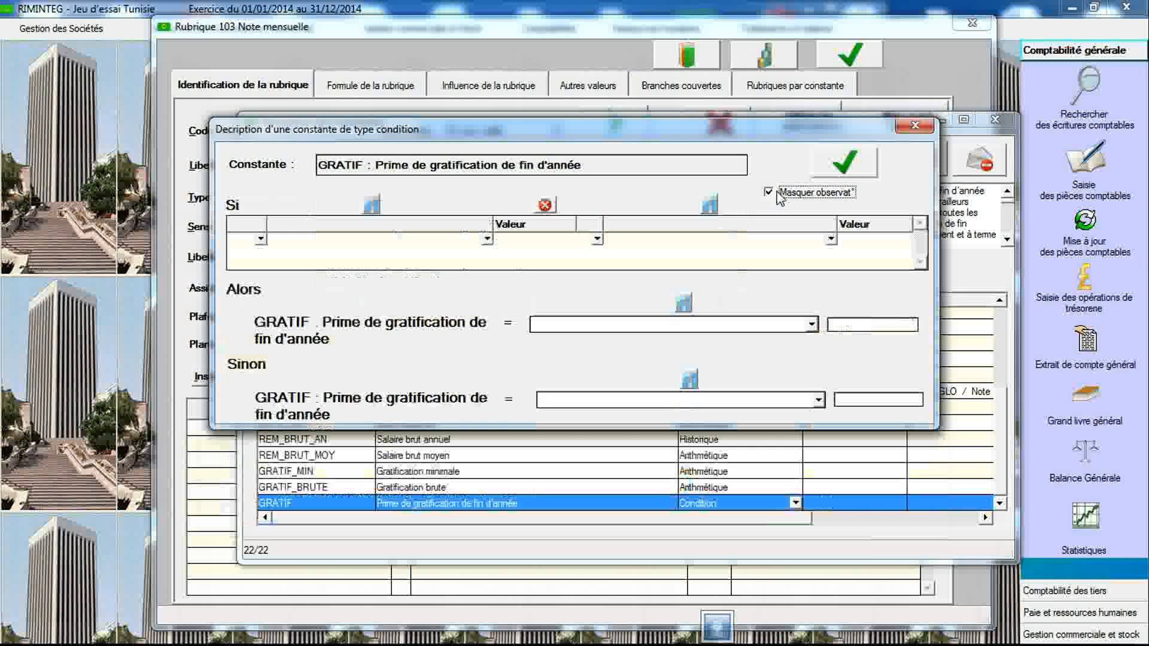
{"action": "left_click", "coordinate": [778, 194]}
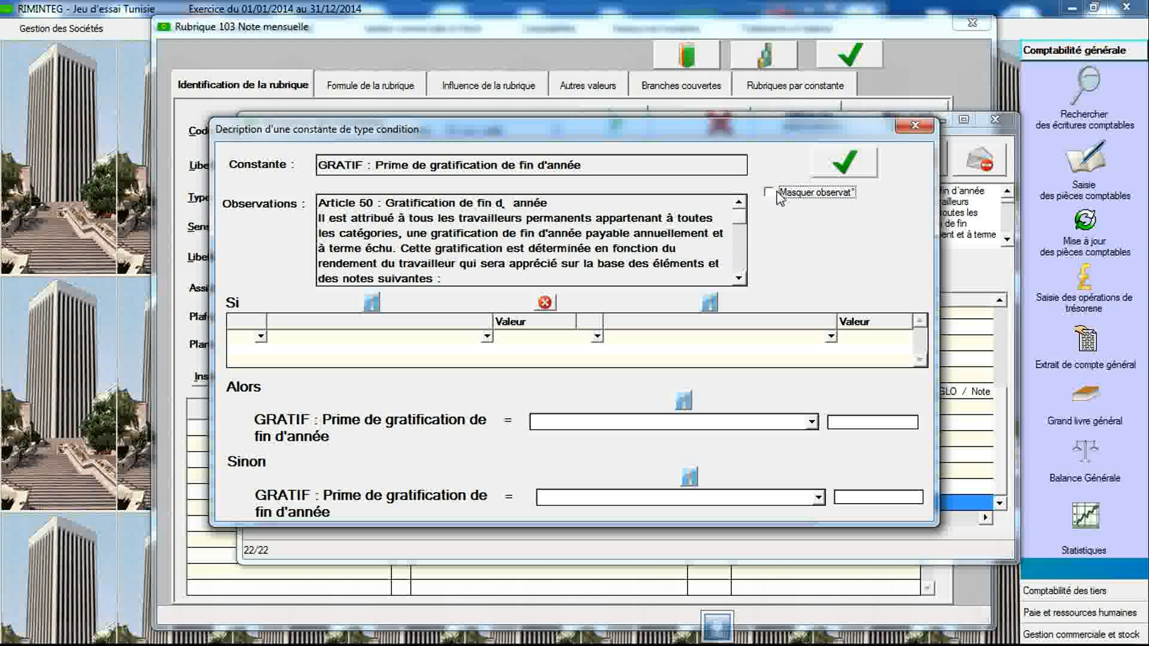
{"action": "left_click_drag", "start_coordinate": [742, 235], "coordinate": [741, 269]}
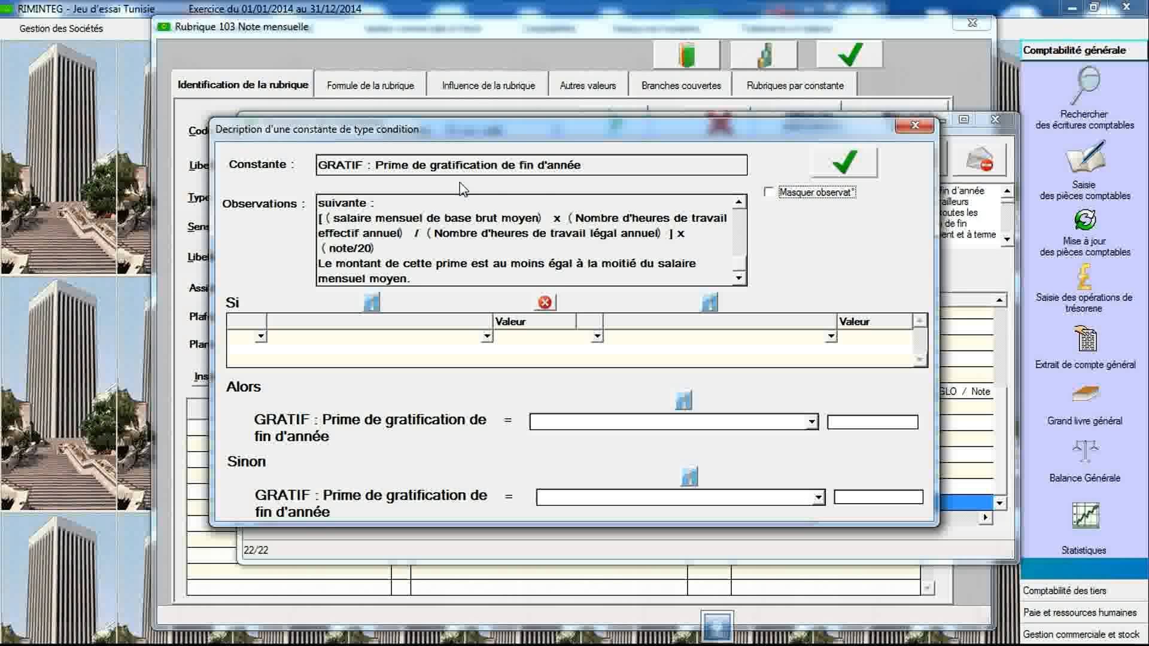
- Set the condition to GRATIF_BRUTE greater than GRATIF_MIN
{"action": "left_click", "coordinate": [487, 337]}
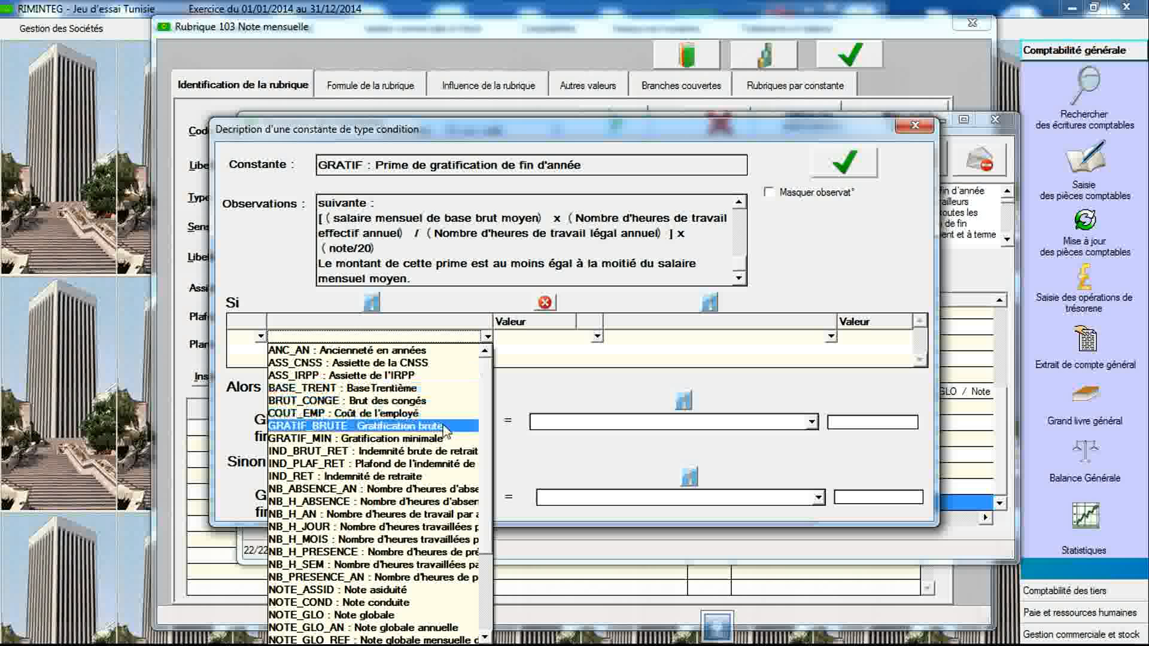
{"action": "left_click", "coordinate": [444, 426]}
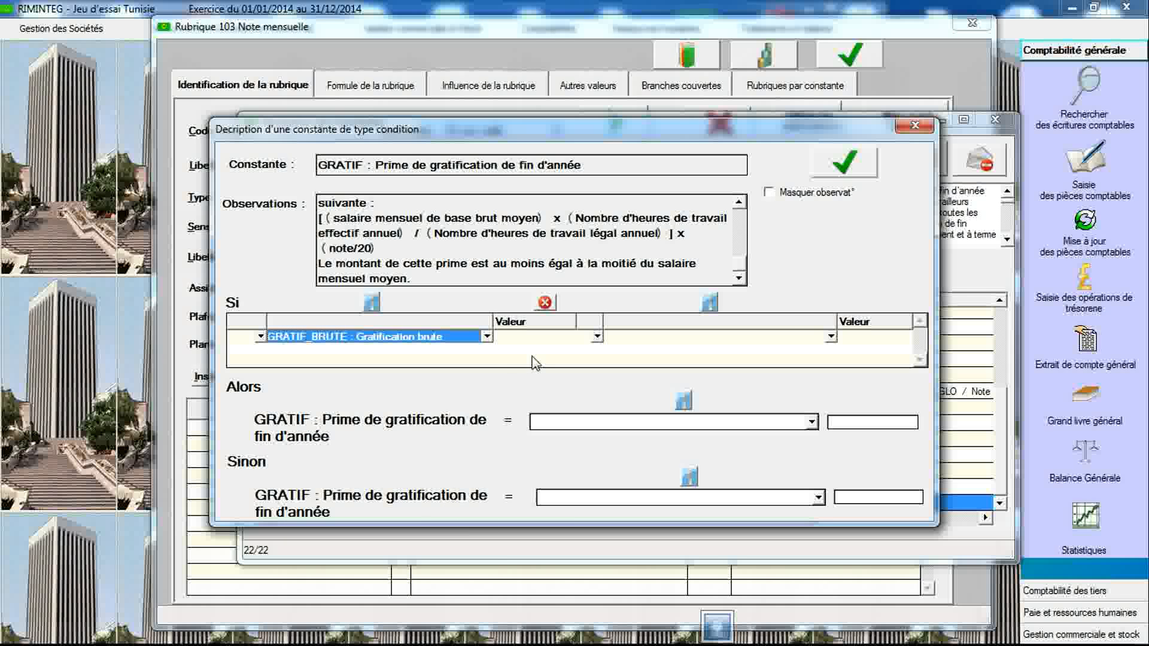
{"action": "mouse_move", "coordinate": [534, 362]}
{"action": "left_click", "coordinate": [597, 336]}
{"action": "left_click", "coordinate": [594, 377]}
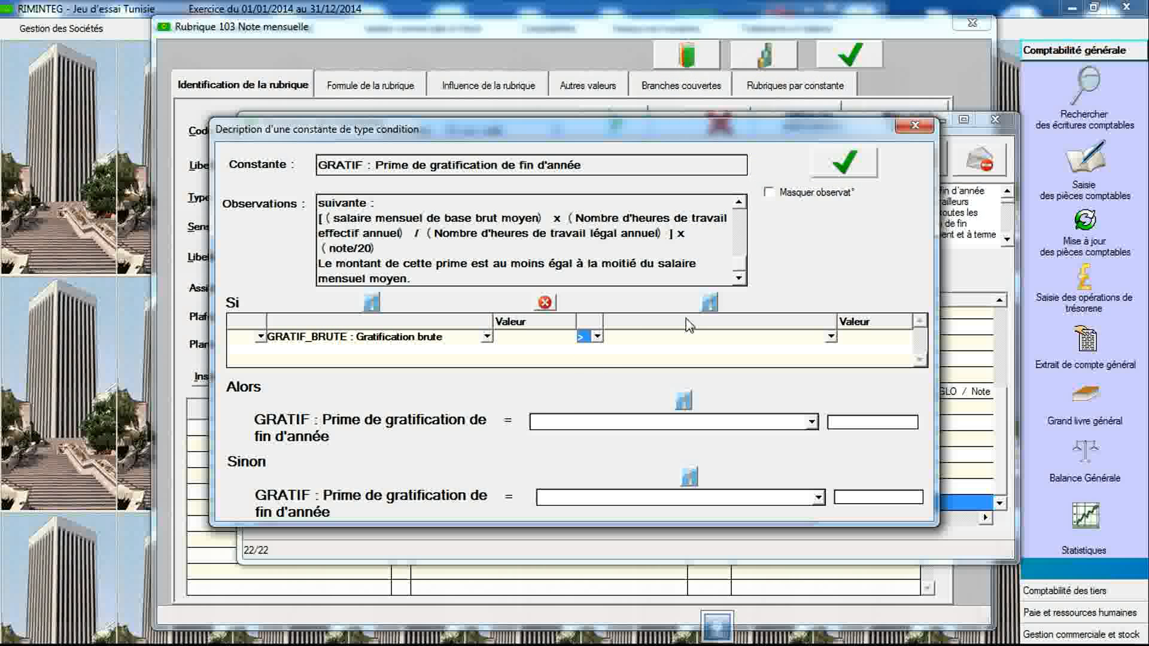
{"action": "left_click", "coordinate": [831, 337]}
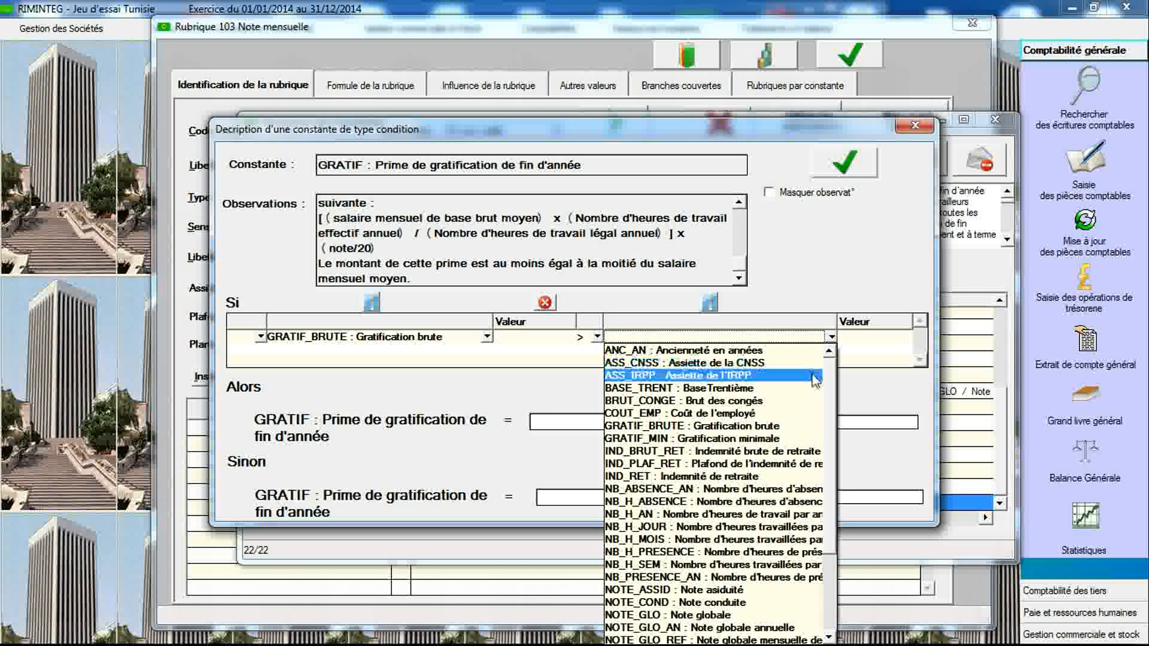
{"action": "left_click", "coordinate": [765, 438]}
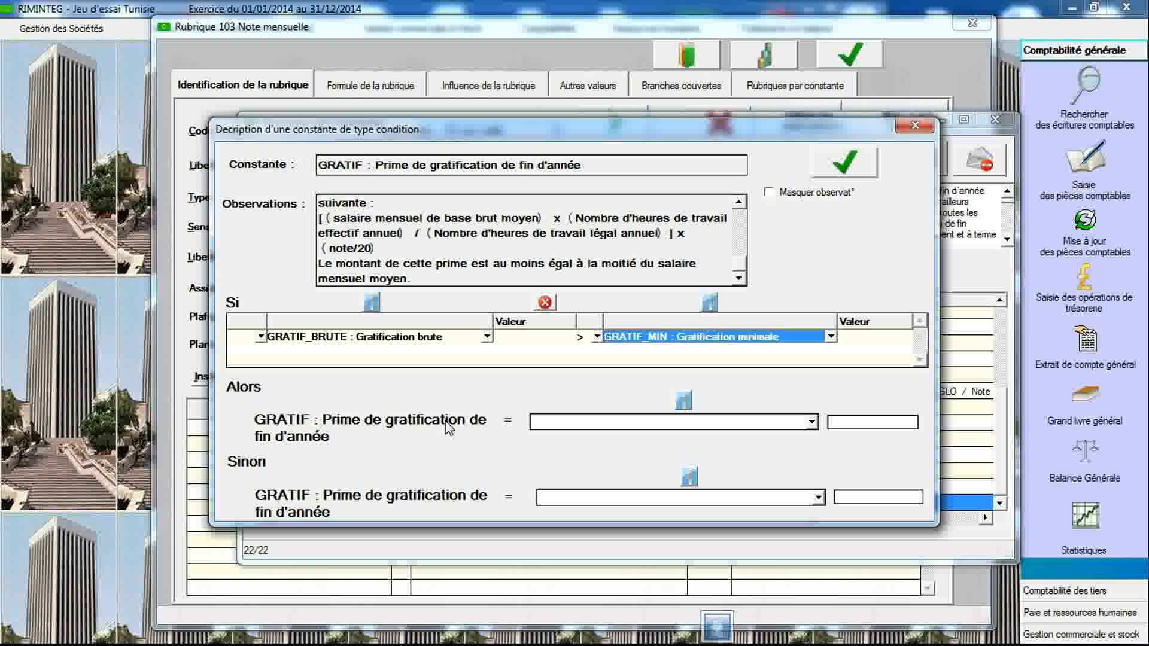
- Set the Then result to GRATIF_BRUTE and the Else result to GRATIF_MIN, then save the condition
{"action": "left_click", "coordinate": [811, 423]}
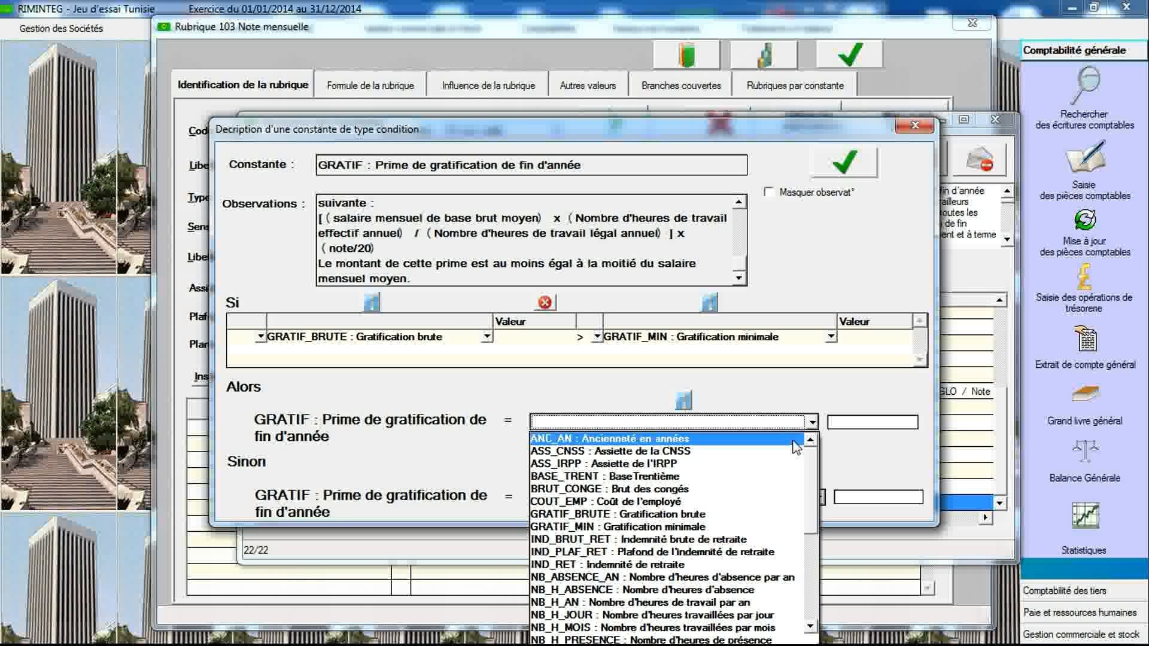
{"action": "left_click", "coordinate": [741, 515]}
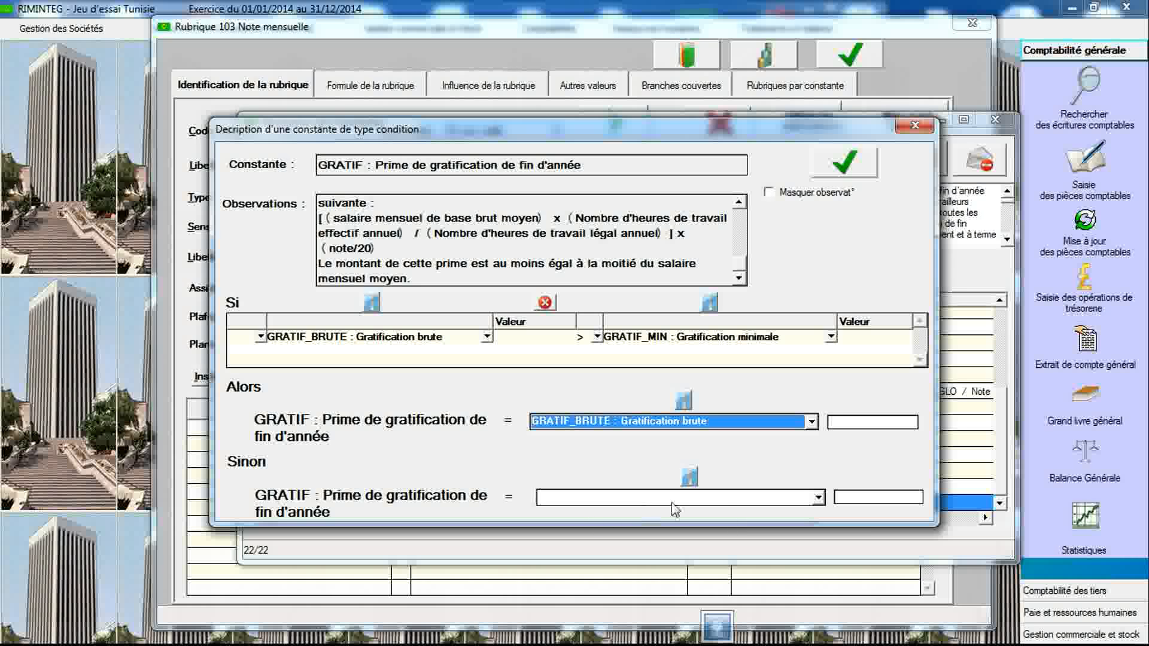
{"action": "left_click", "coordinate": [818, 498]}
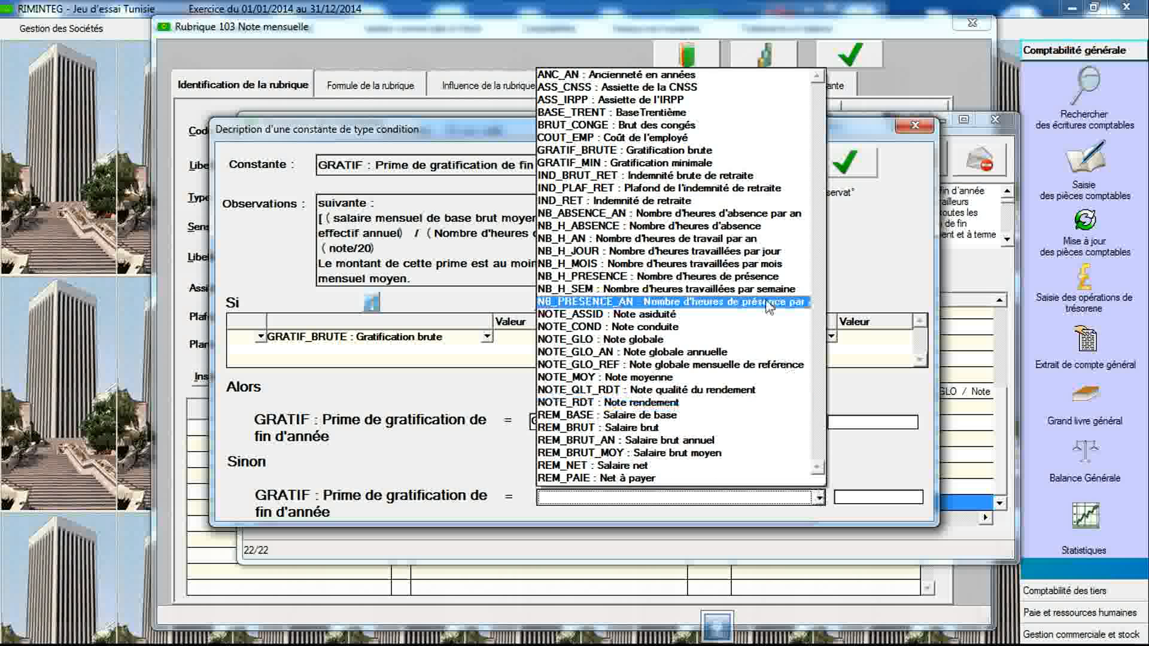
{"action": "left_click", "coordinate": [722, 164]}
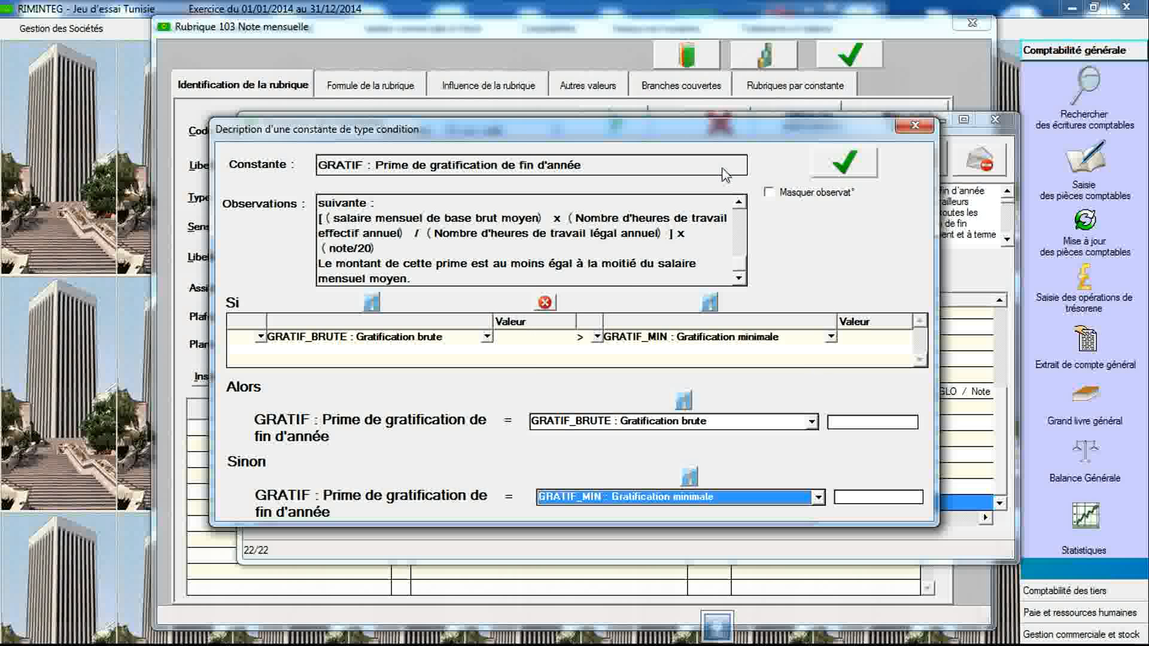
{"action": "left_click", "coordinate": [835, 170]}
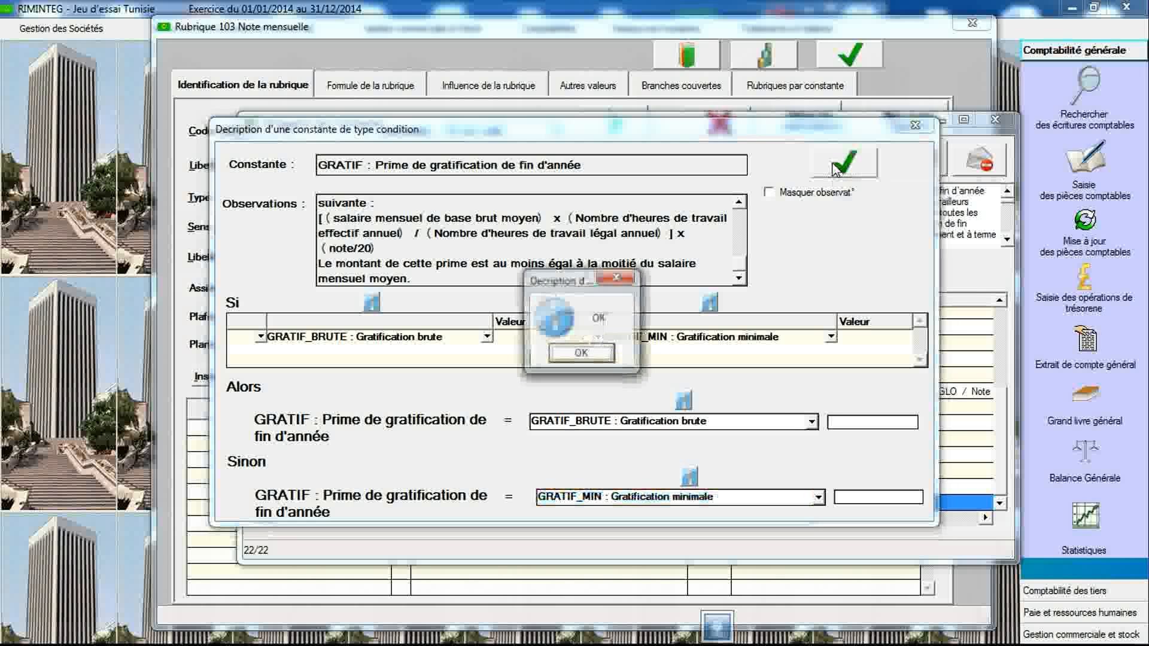
{"action": "left_click", "coordinate": [596, 358]}
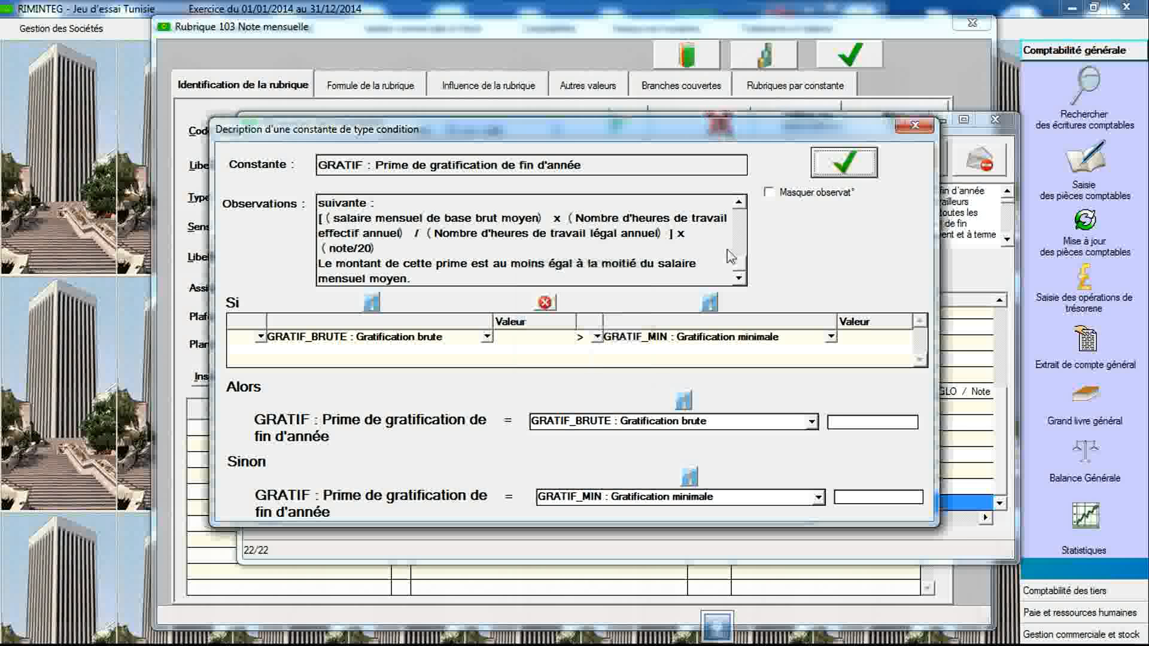
- Close the condition dialog and the constants declaration window
{"action": "left_click", "coordinate": [769, 192]}
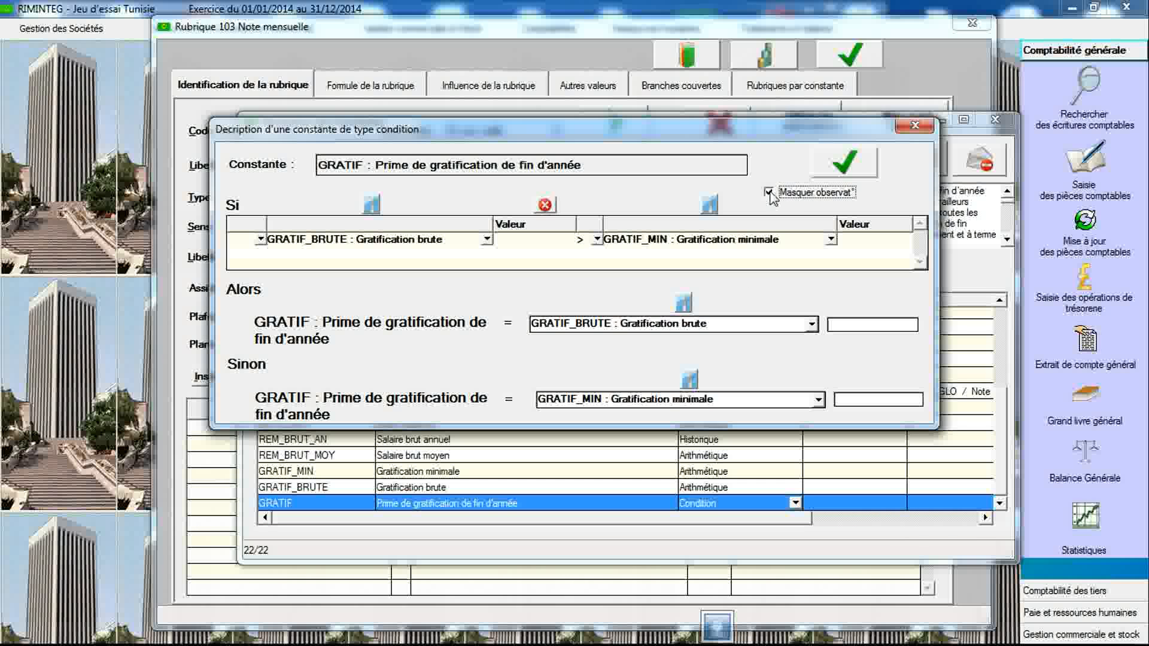
{"action": "left_click", "coordinate": [914, 126]}
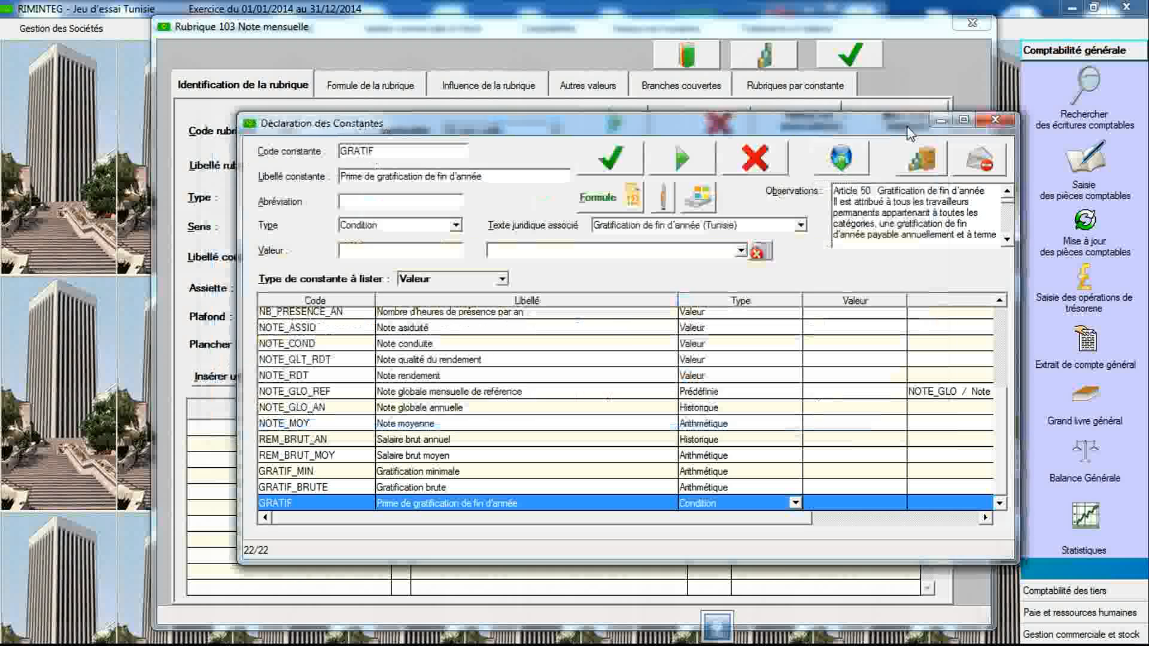
{"action": "left_click", "coordinate": [993, 120]}
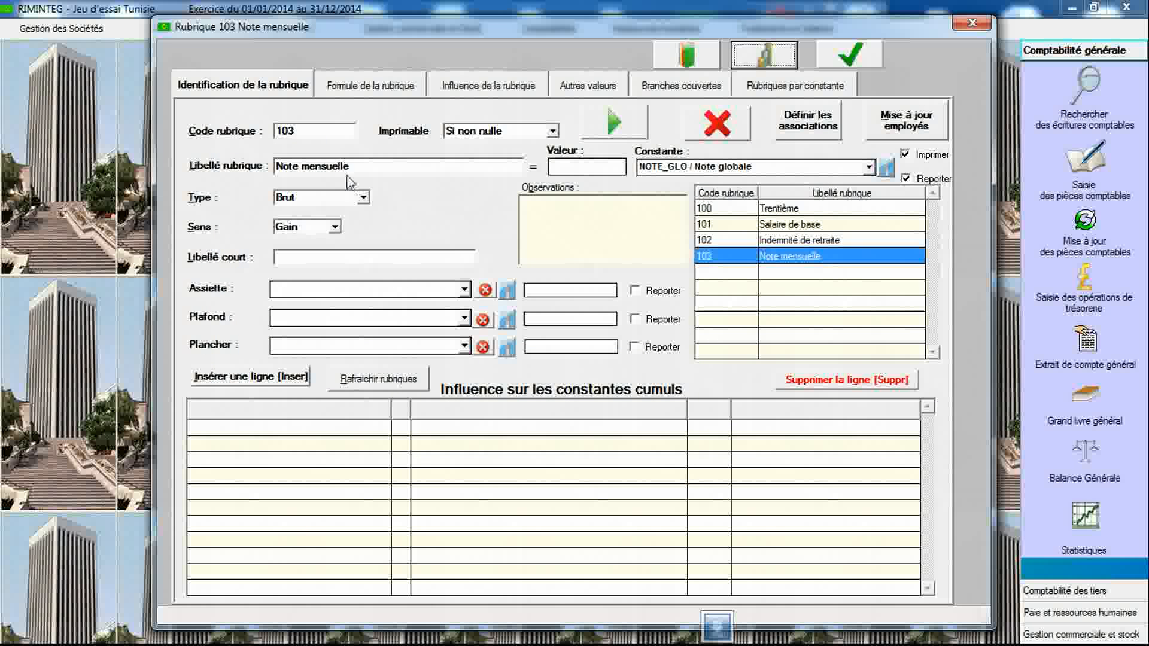
- Create a new payroll item with code 104 labelled "Prime de gratification annuelle"
{"action": "left_click", "coordinate": [334, 133]}
{"action": "type", "text": "104"}
{"action": "key", "text": "Return"}
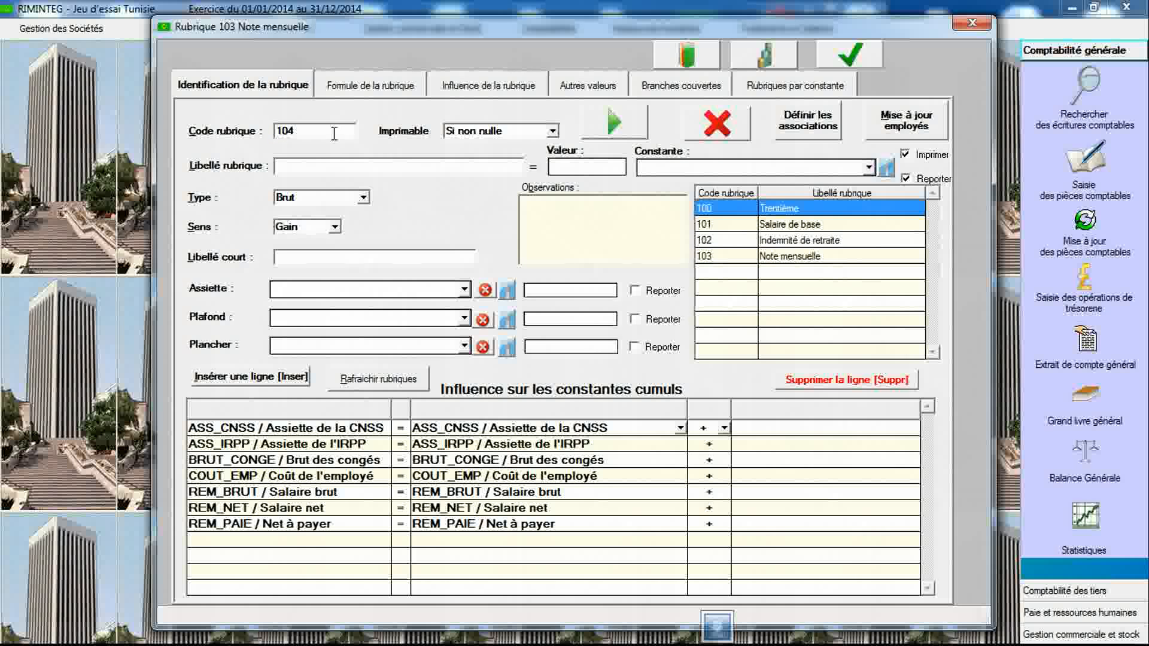
{"action": "type", "text": "Prim"}
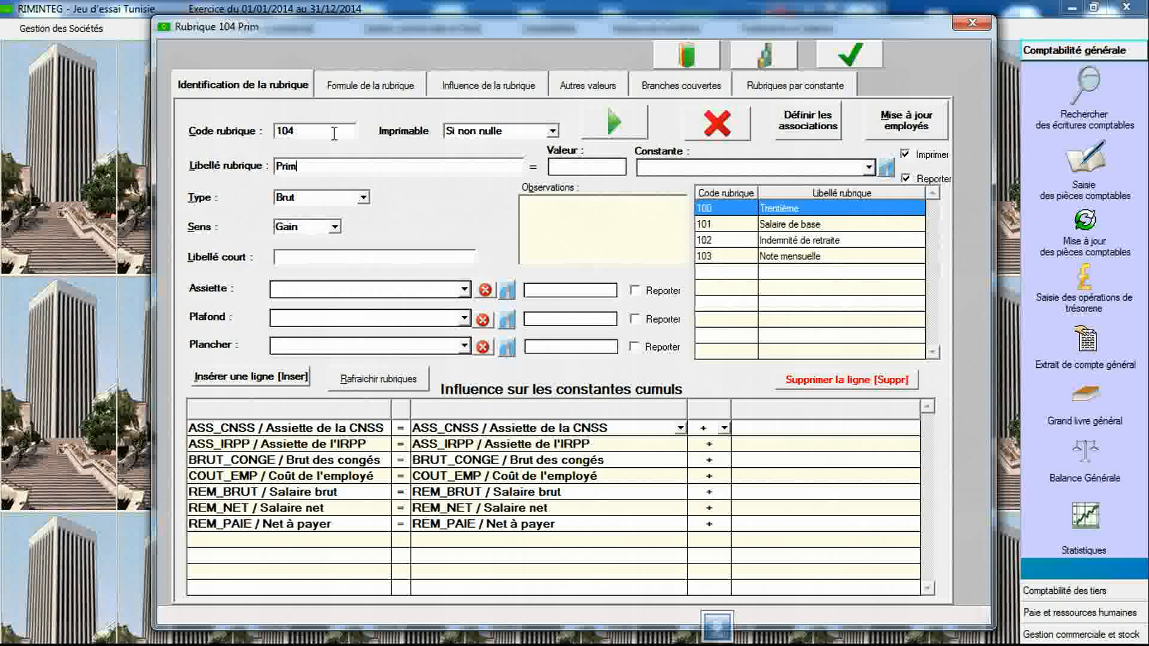
{"action": "type", "text": "e de grati"}
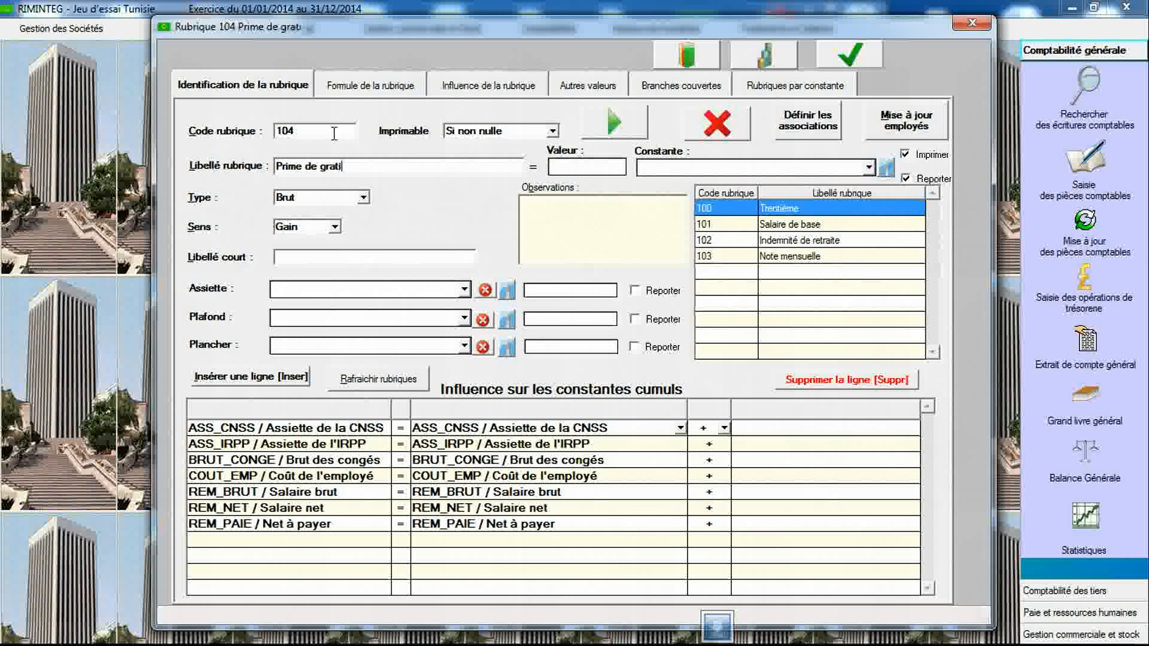
{"action": "type", "text": "fication annuelle"}
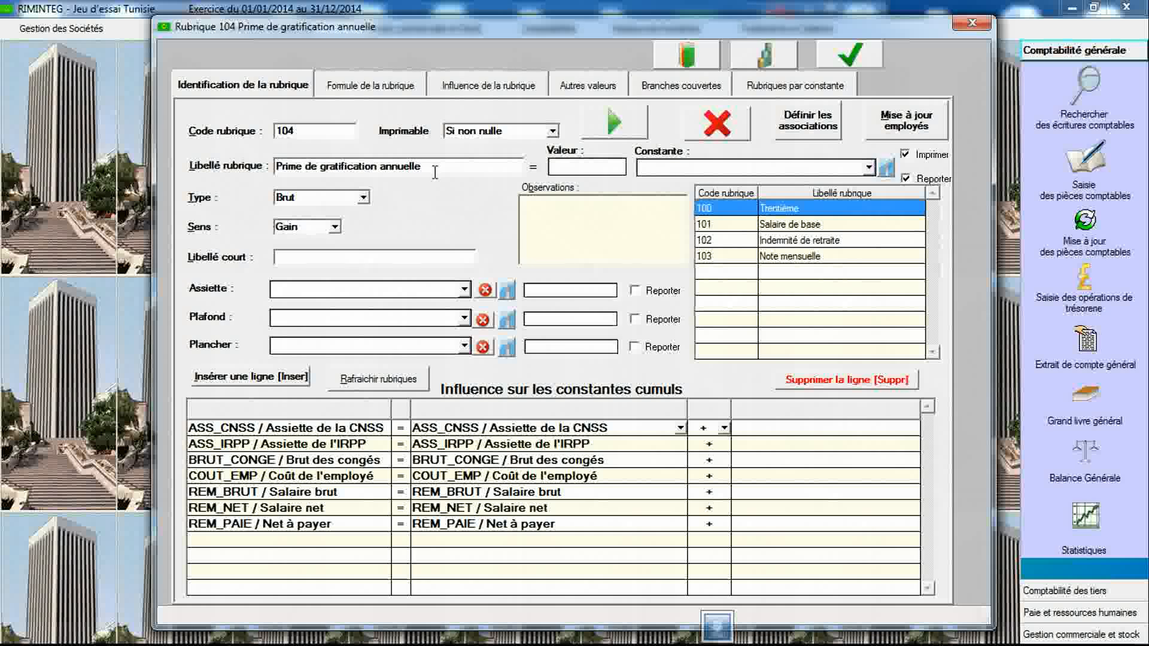
- Link item 104 to the GRATIF constant and save the item
{"action": "left_click", "coordinate": [683, 172]}
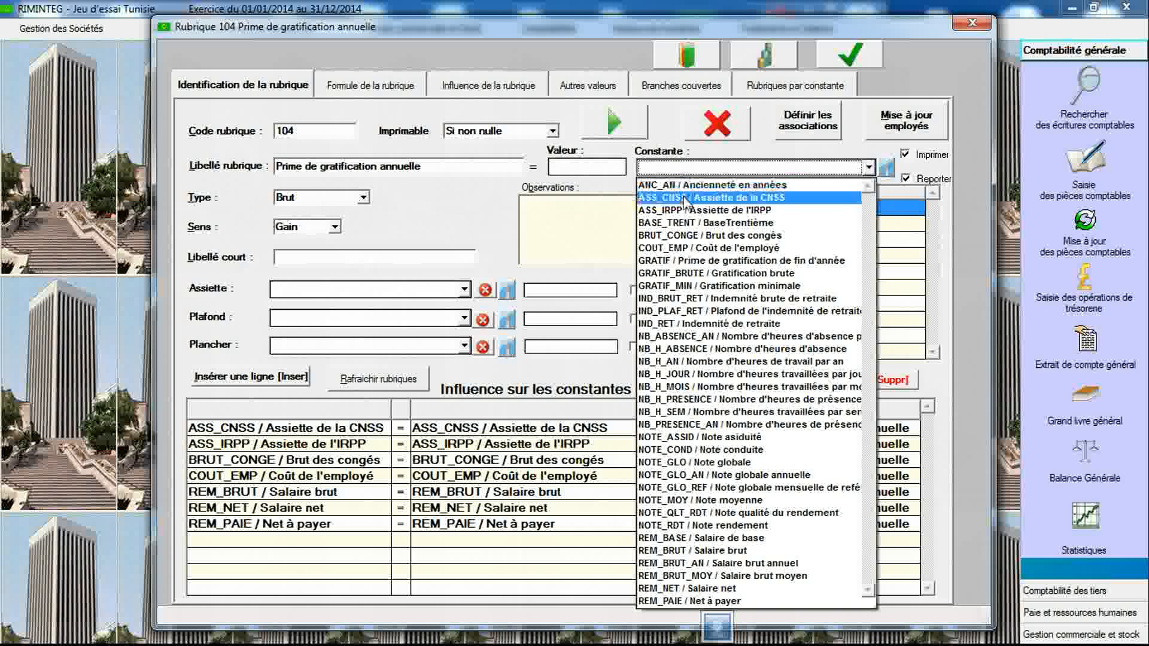
{"action": "left_click", "coordinate": [689, 265]}
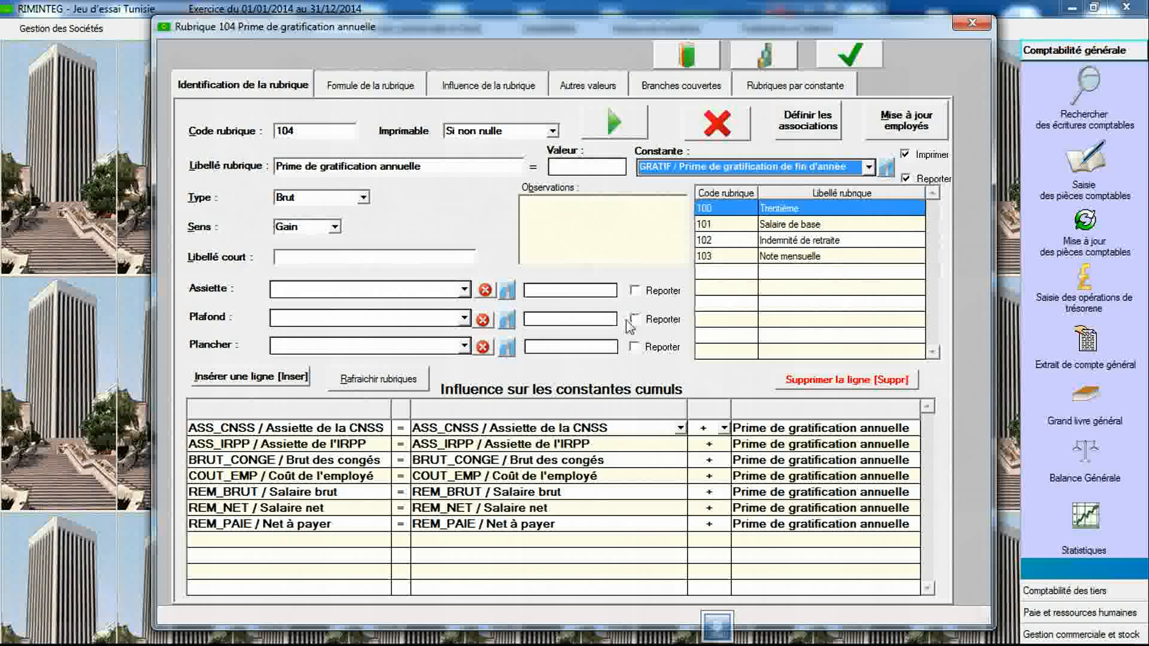
{"action": "left_click", "coordinate": [850, 55]}
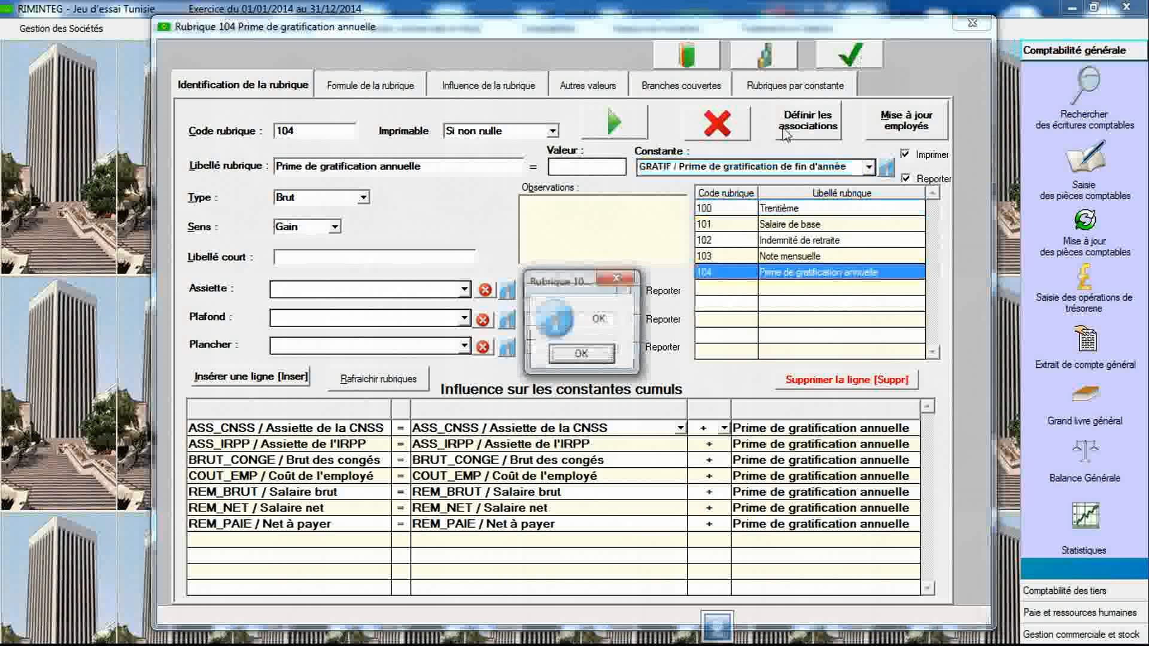
{"action": "left_click", "coordinate": [586, 355]}
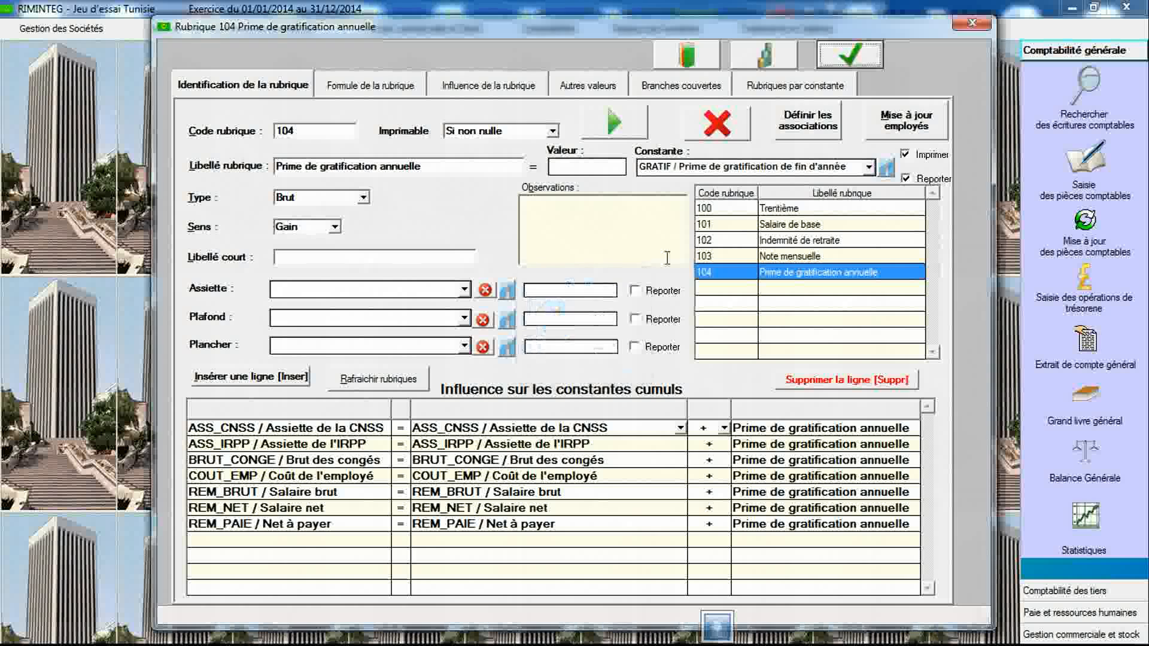
- Open the constants declaration and read the observations of the Indemnité de fonctions (Tunisie) legal text
{"action": "left_click", "coordinate": [781, 64]}
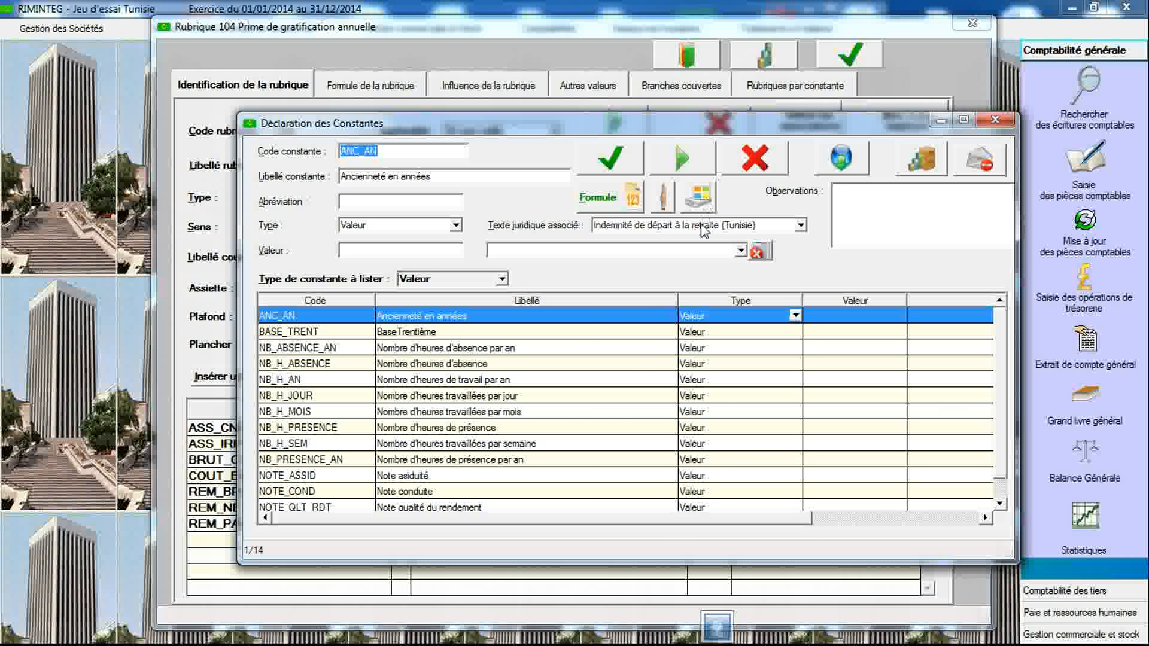
{"action": "left_click", "coordinate": [704, 227]}
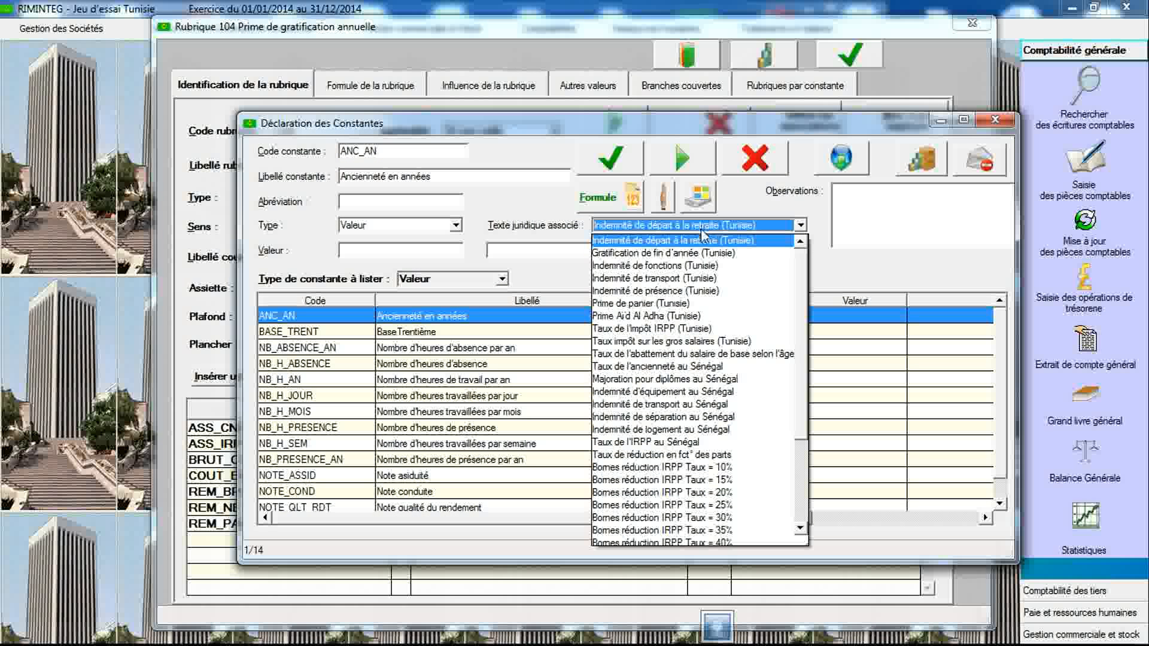
{"action": "left_click", "coordinate": [699, 263]}
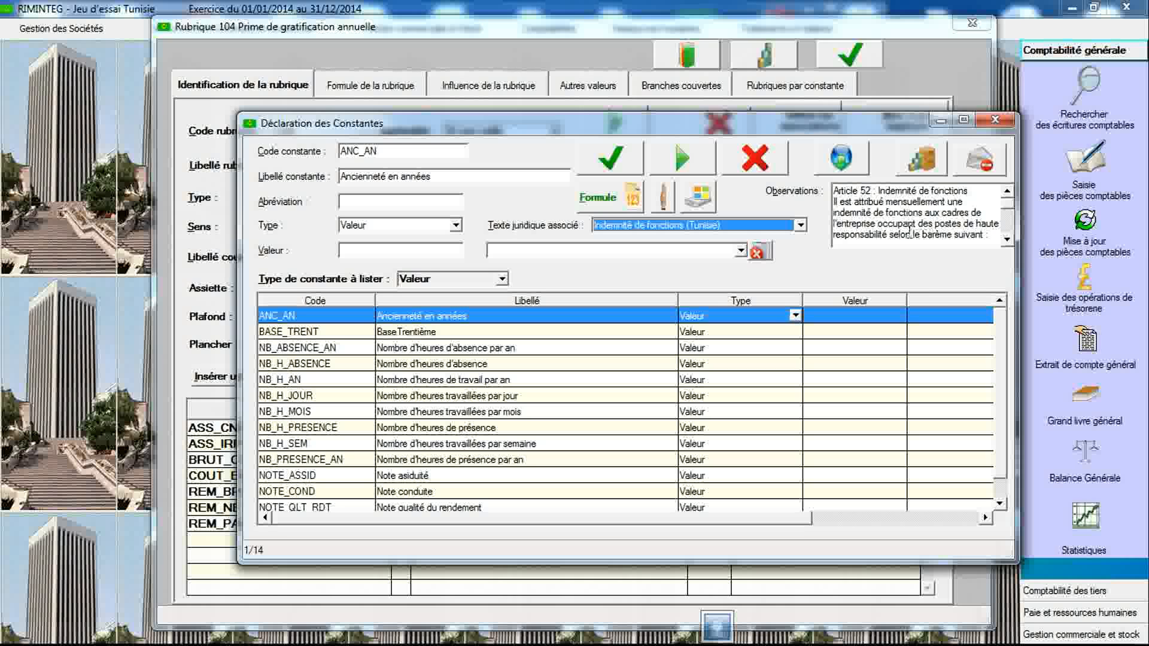
{"action": "left_click", "coordinate": [1008, 240]}
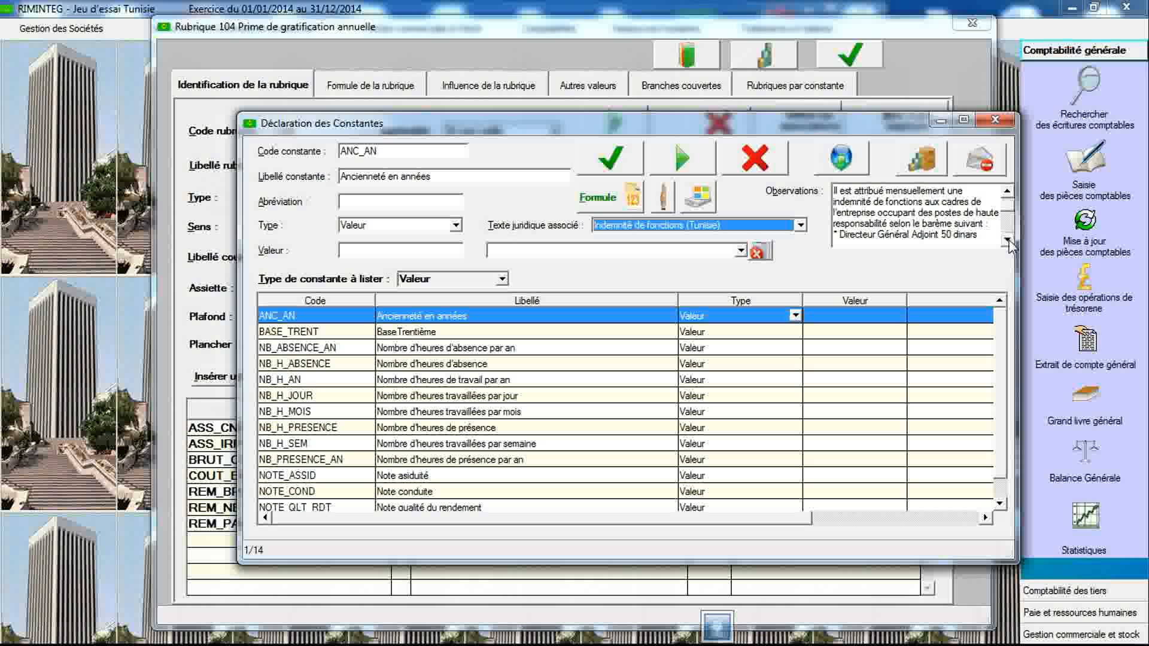
{"action": "left_click", "coordinate": [1007, 240]}
{"action": "left_click", "coordinate": [1007, 240]}
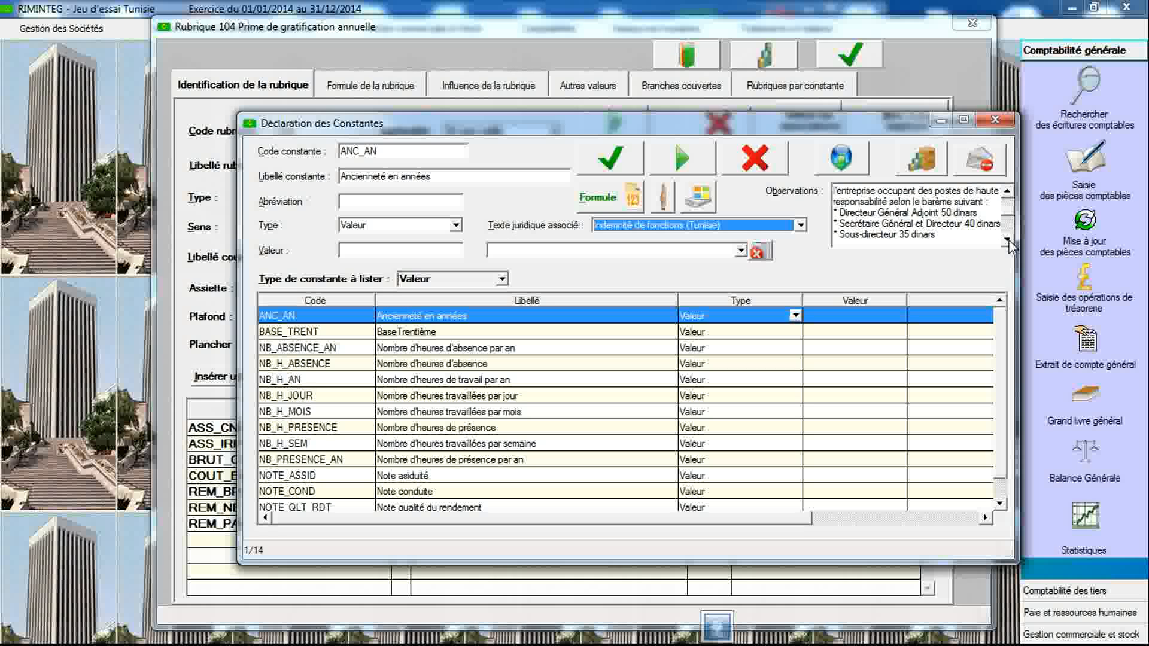
{"action": "left_click", "coordinate": [1007, 240]}
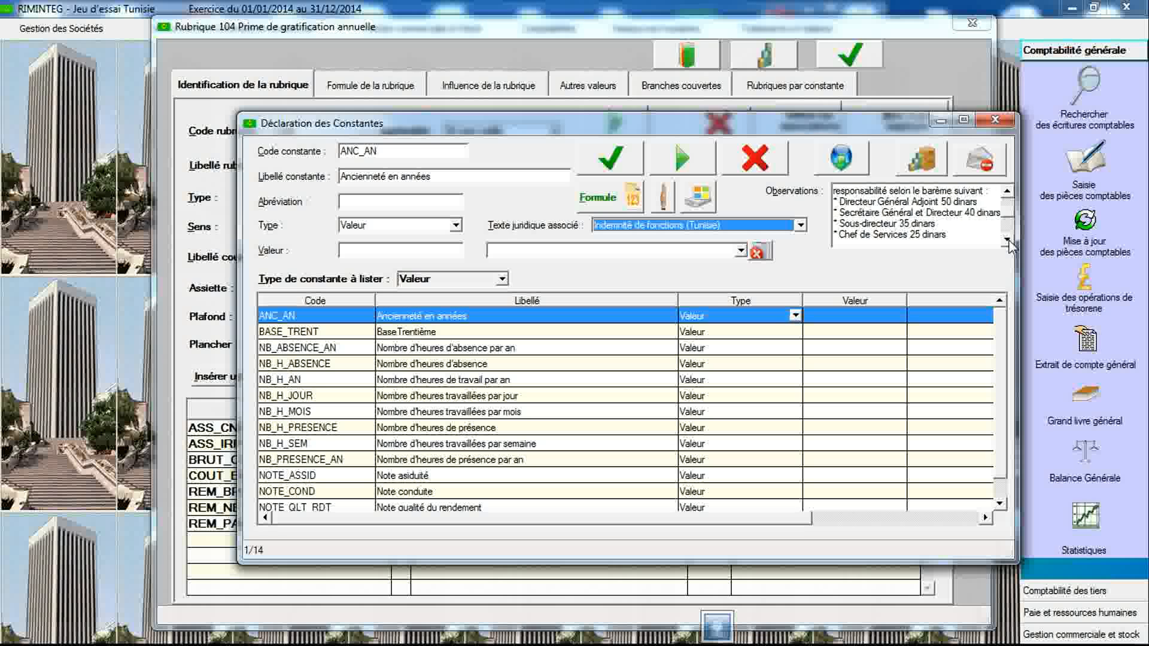
{"action": "left_click", "coordinate": [1008, 240]}
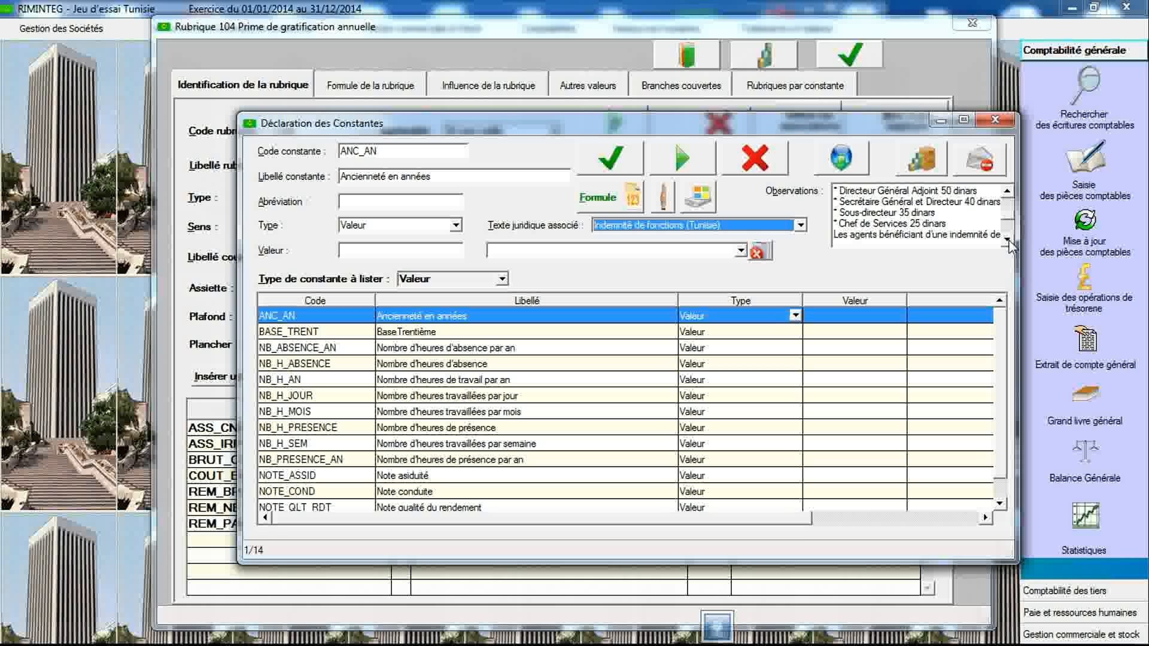
{"action": "left_click", "coordinate": [1007, 240]}
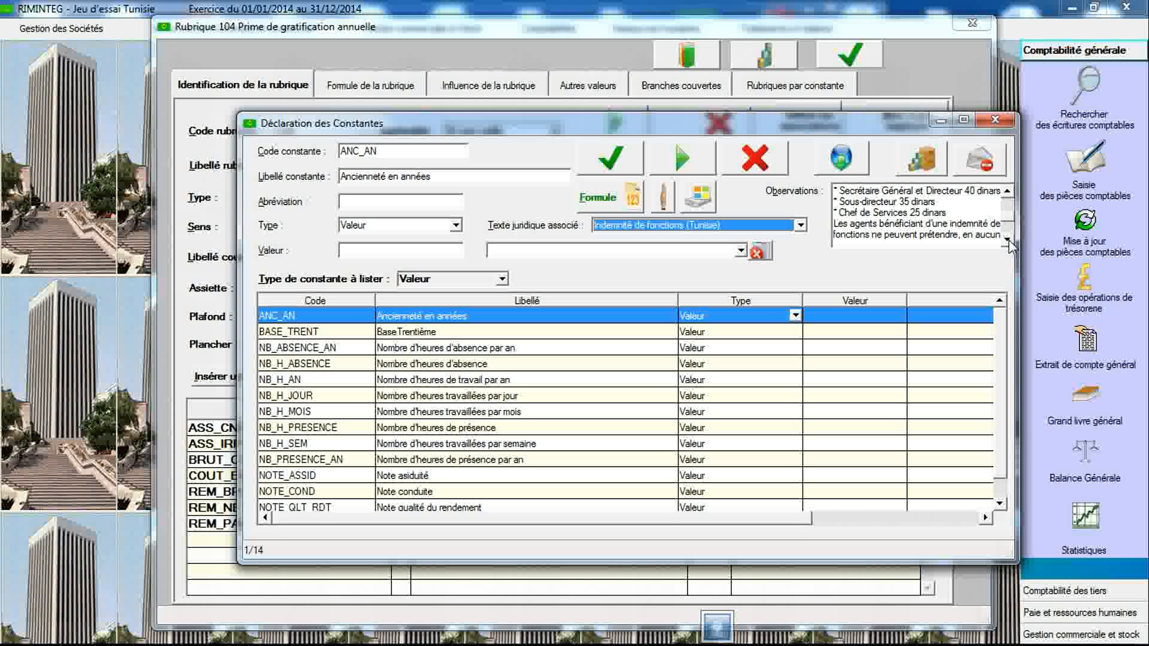
{"action": "left_click", "coordinate": [1007, 240]}
{"action": "left_click", "coordinate": [1007, 240]}
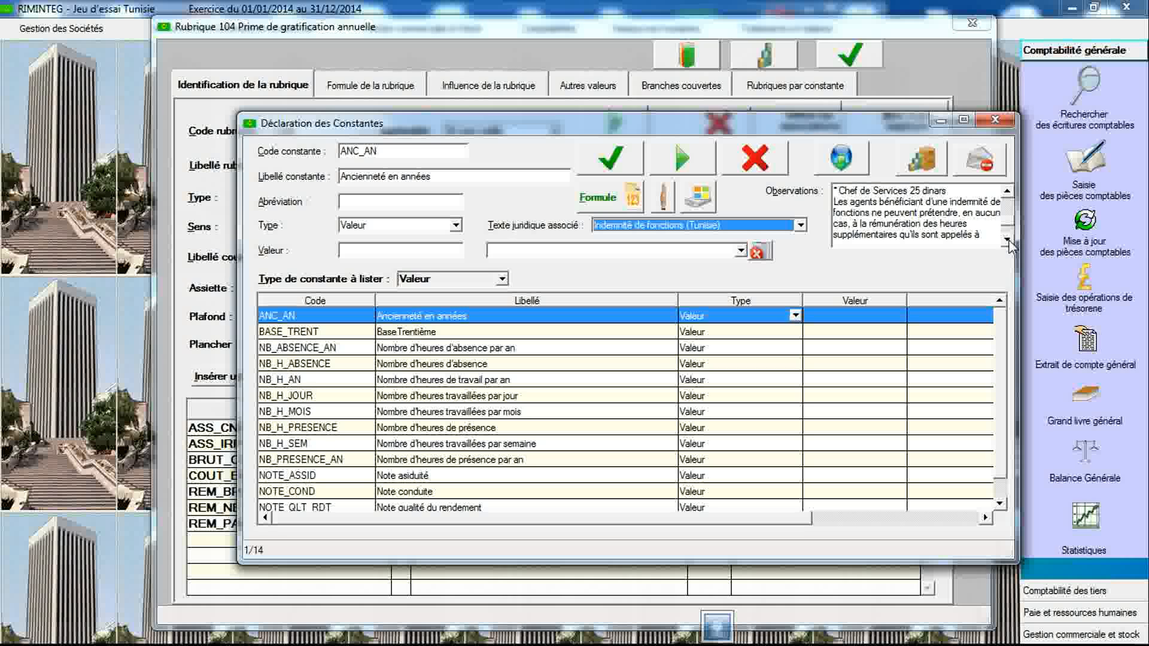
{"action": "left_click", "coordinate": [1007, 240]}
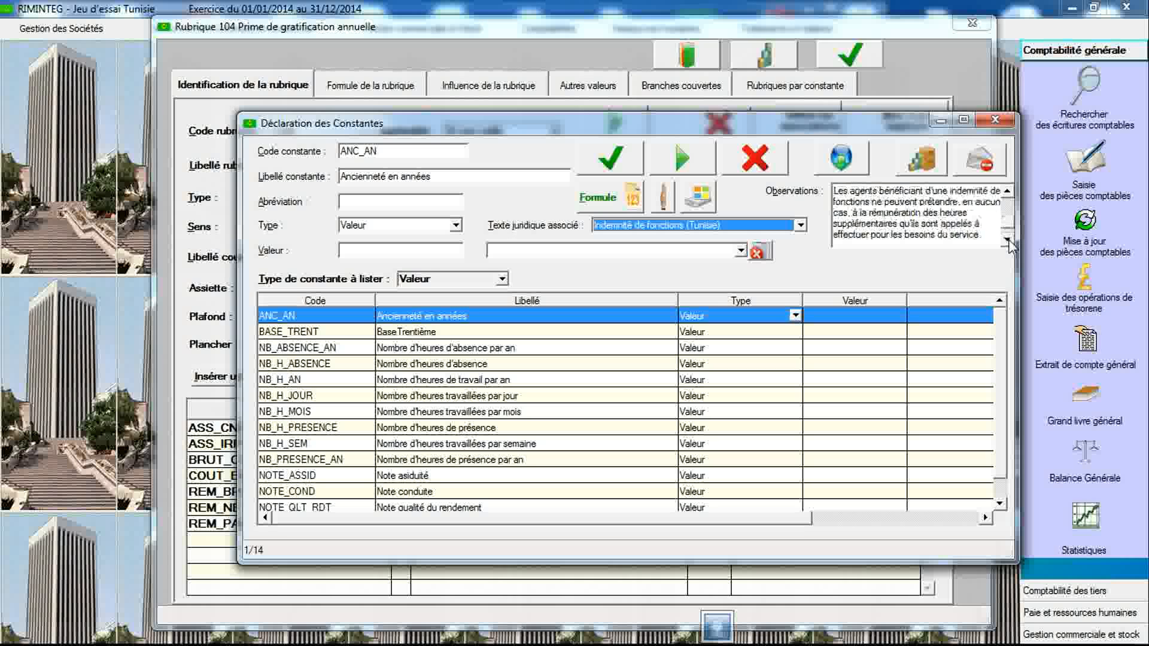
{"action": "left_click", "coordinate": [1008, 240]}
{"action": "left_click", "coordinate": [1008, 240]}
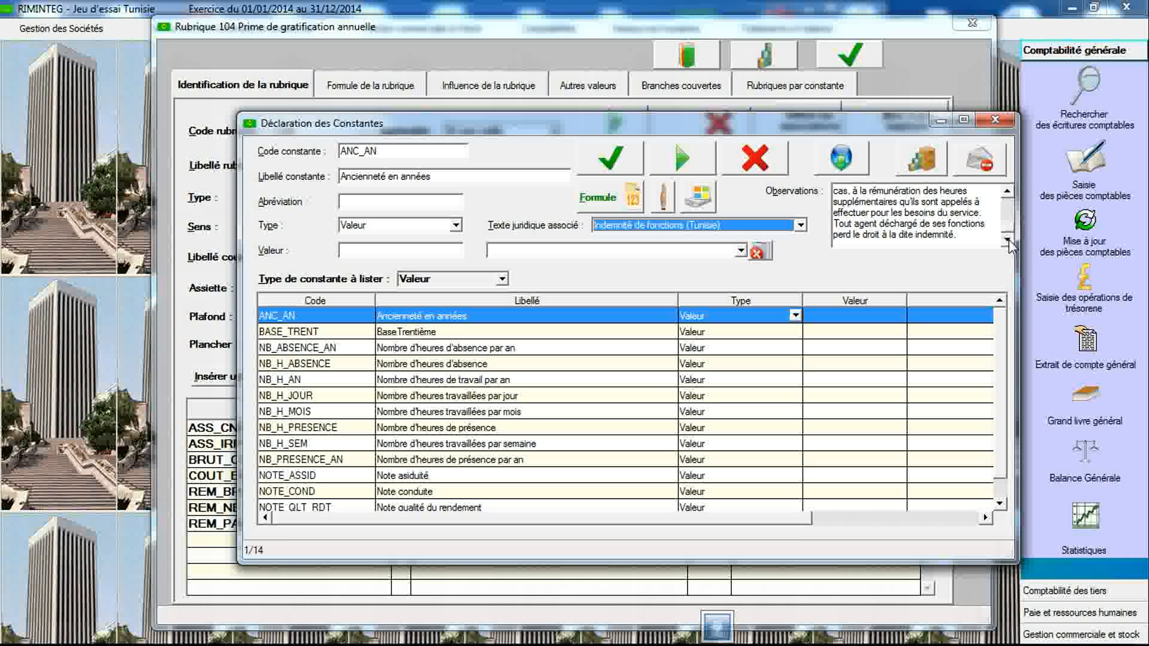
{"action": "left_click", "coordinate": [1007, 193]}
{"action": "left_click", "coordinate": [1007, 193]}
{"action": "left_click", "coordinate": [1007, 193]}
{"action": "left_click", "coordinate": [1007, 193]}
{"action": "left_click", "coordinate": [1007, 192]}
{"action": "left_click", "coordinate": [1008, 191]}
{"action": "left_click", "coordinate": [1007, 192]}
{"action": "left_click", "coordinate": [1008, 192]}
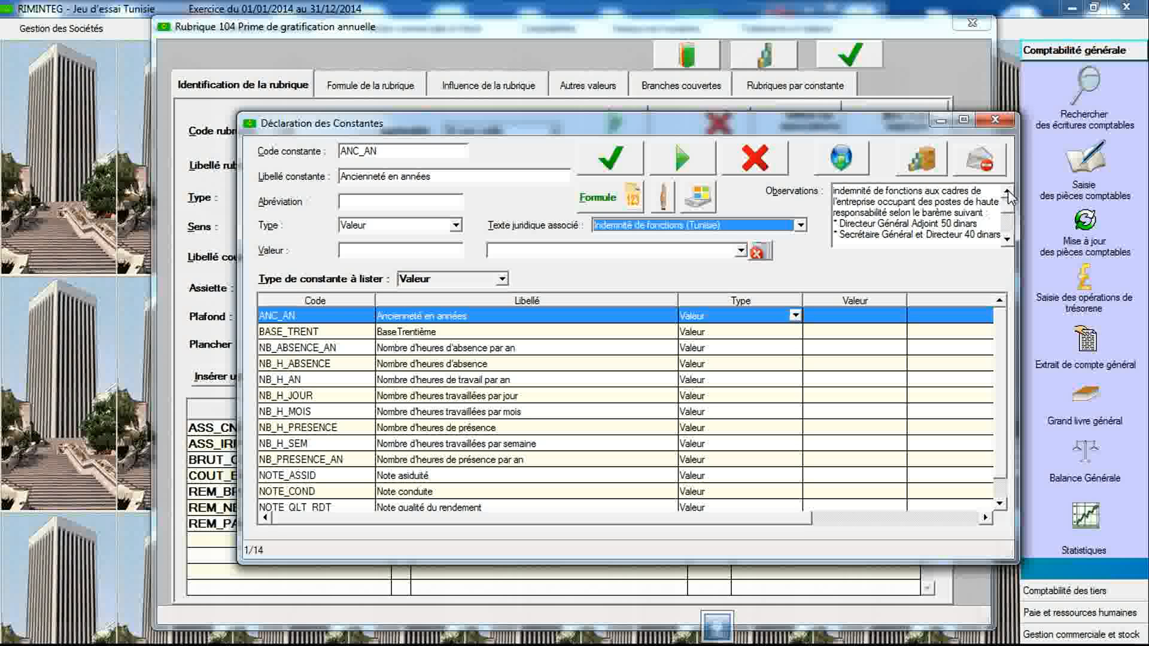
{"action": "left_click", "coordinate": [1007, 239]}
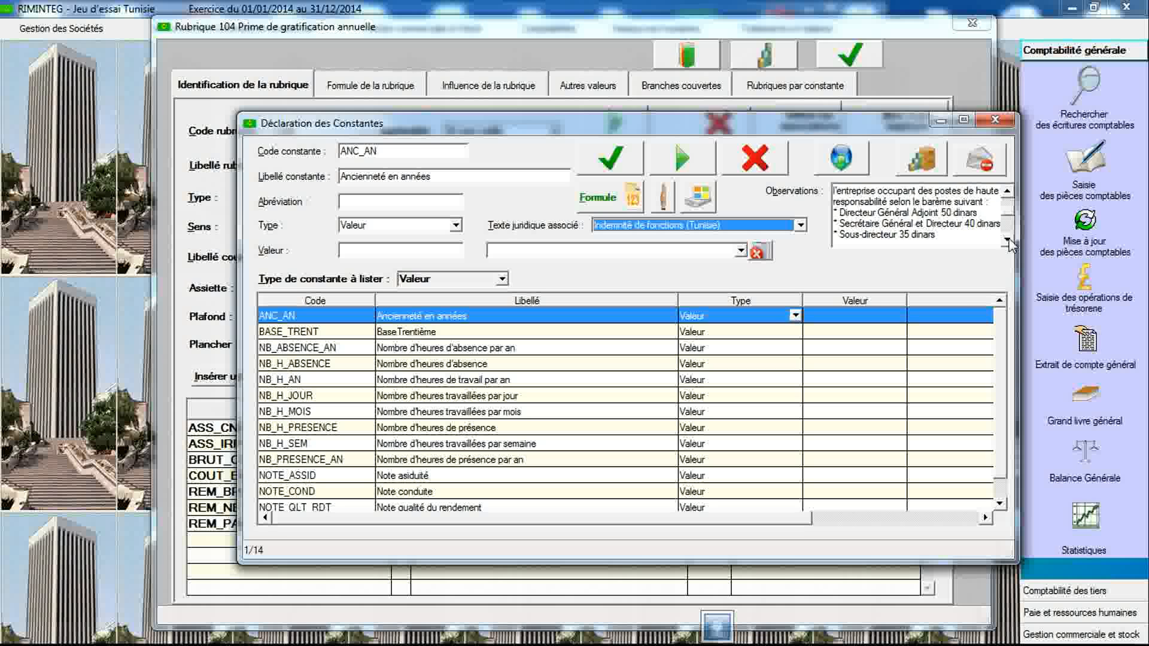
{"action": "left_click", "coordinate": [1008, 239]}
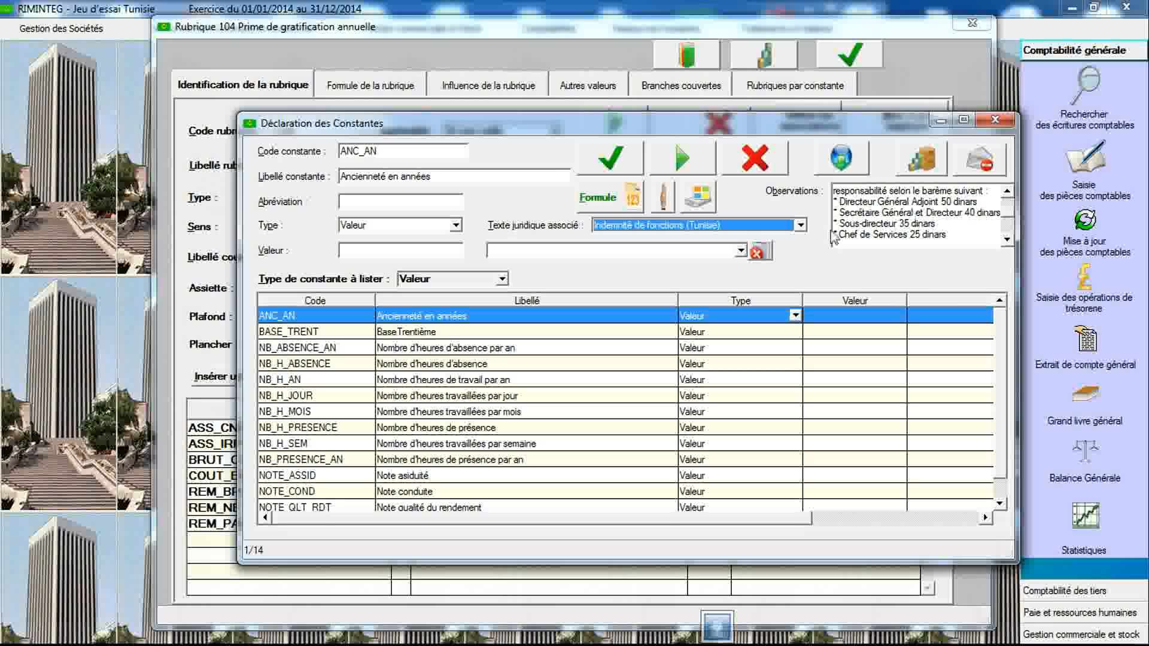
- Enter a new constant with code TYP_FONC labelled "Type fonction"
{"action": "left_click", "coordinate": [408, 153]}
{"action": "type", "text": "TYP_FON"}
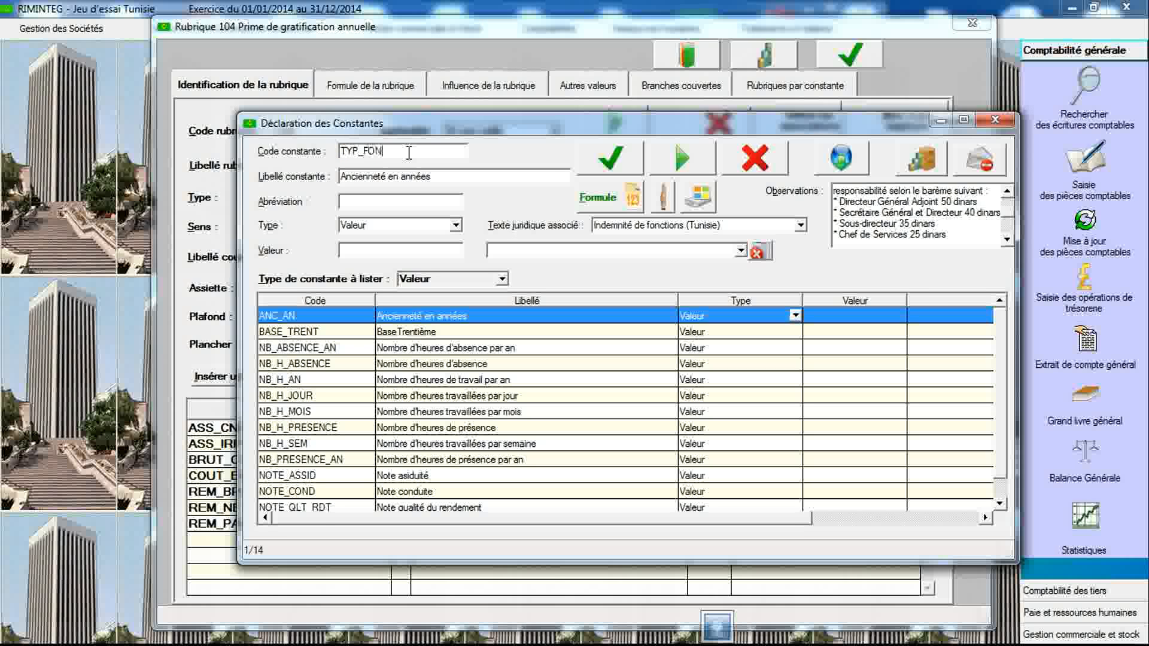
{"action": "type", "text": "C"}
{"action": "key", "text": "Tab"}
{"action": "type", "text": "Type"}
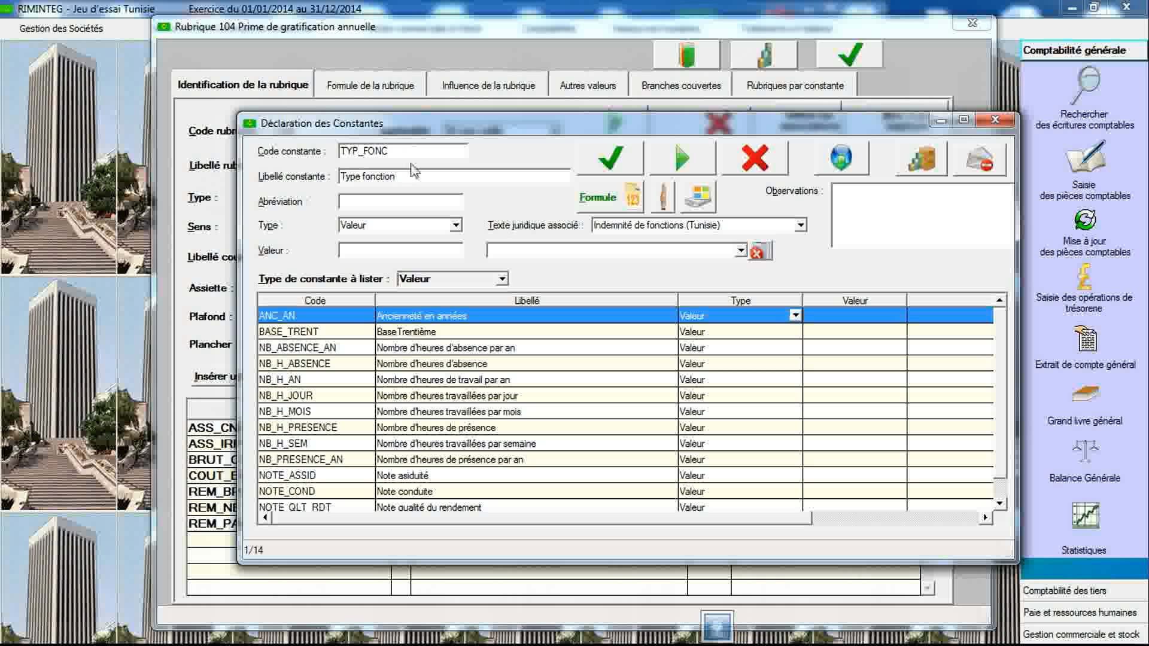
- Set TYP_FONC's type to Tableau, associate the Indemnité de fonctions (Tunisie) legal text, and save the constant
{"action": "left_click", "coordinate": [455, 225]}
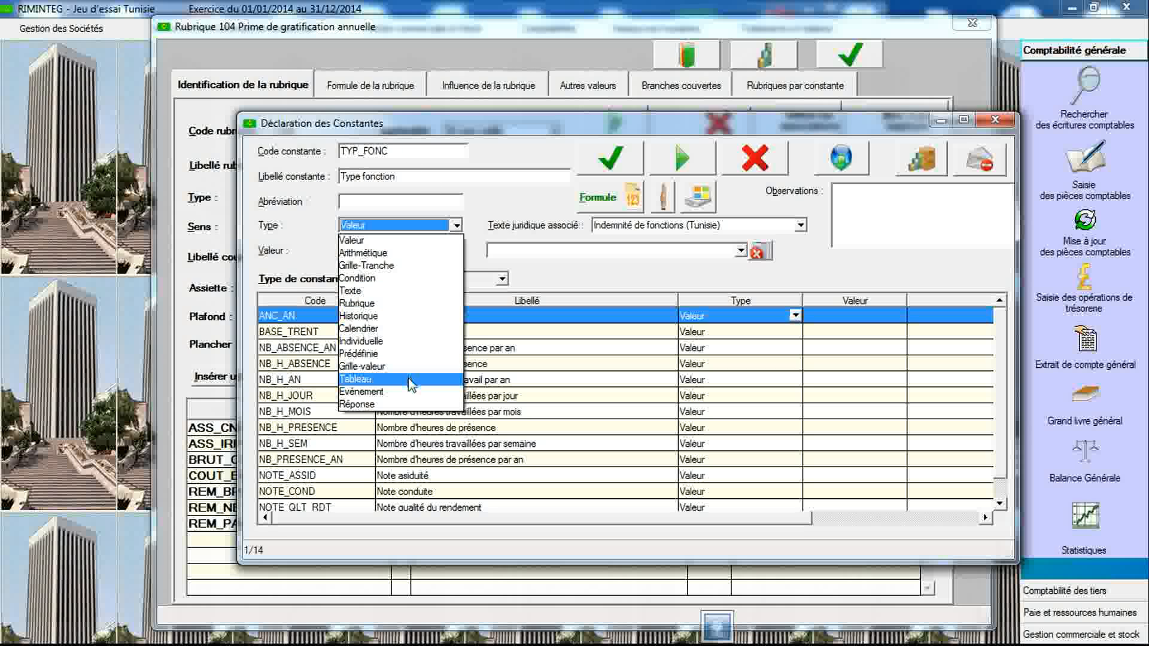
{"action": "left_click", "coordinate": [413, 380]}
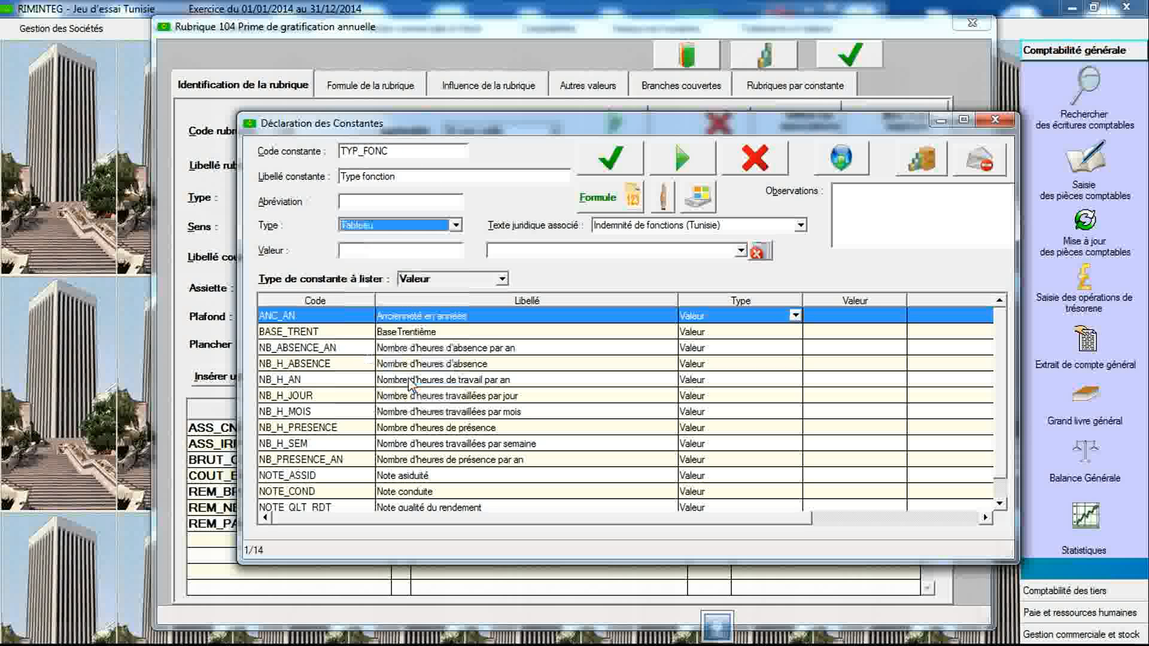
{"action": "left_click", "coordinate": [641, 228]}
{"action": "left_click", "coordinate": [645, 267]}
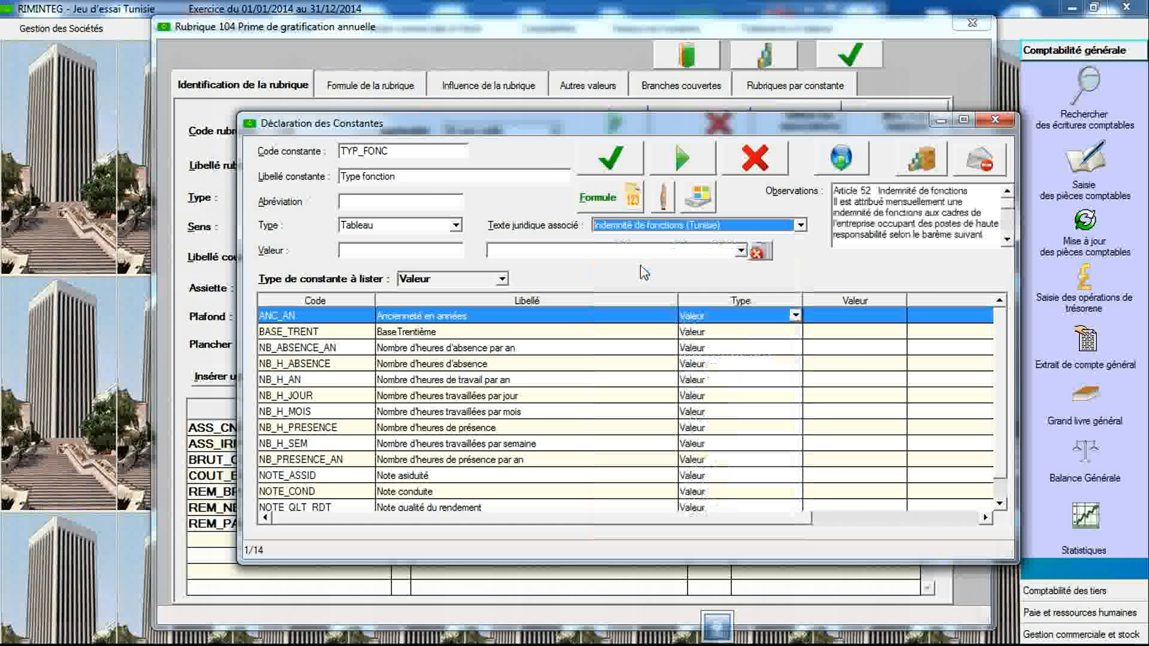
{"action": "left_click", "coordinate": [611, 172]}
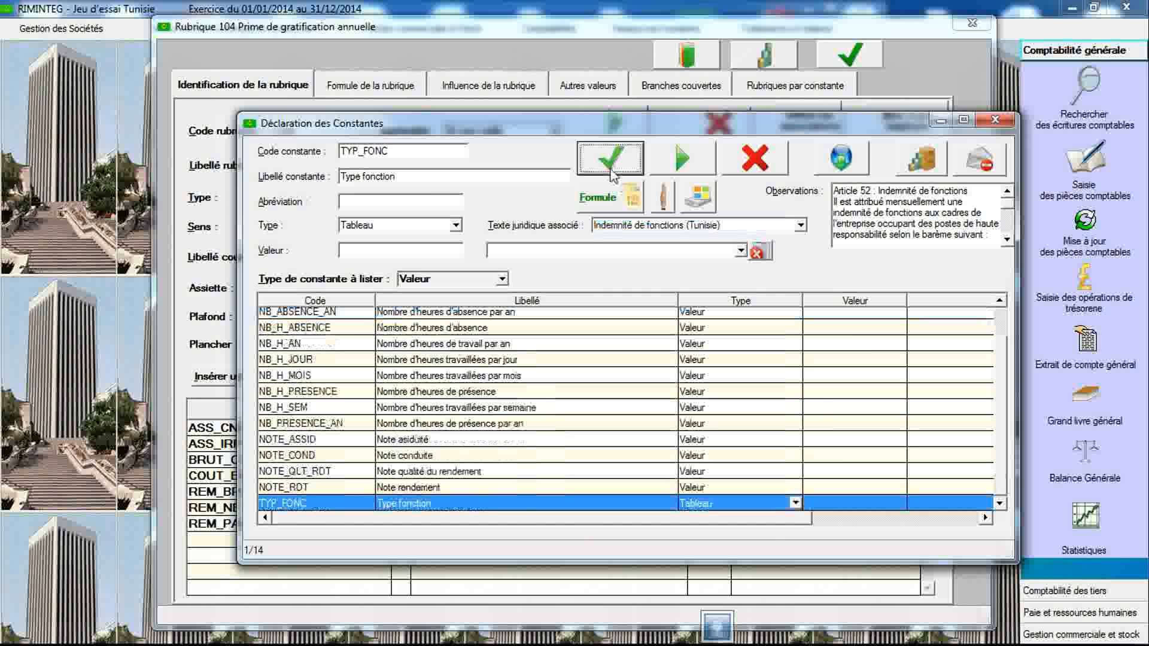
- Open TYP_FONC's table values and add a row with value 1 and observation "Directeur général adjoint"
{"action": "double_click", "coordinate": [516, 506]}
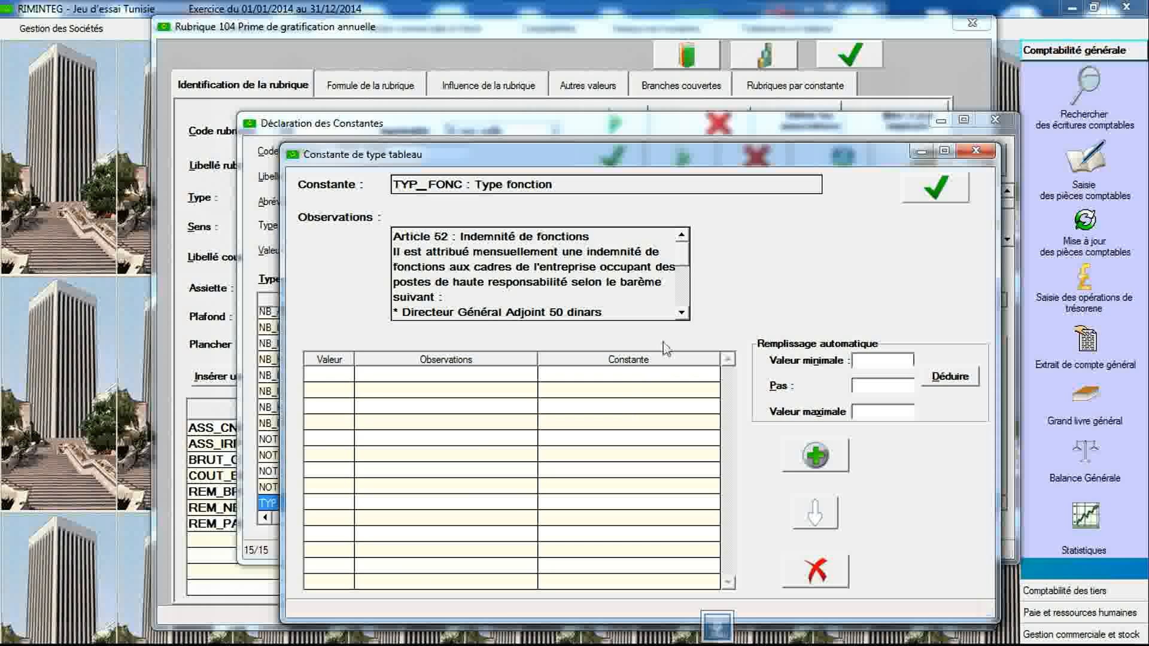
{"action": "double_click", "coordinate": [681, 313]}
{"action": "left_click", "coordinate": [682, 315]}
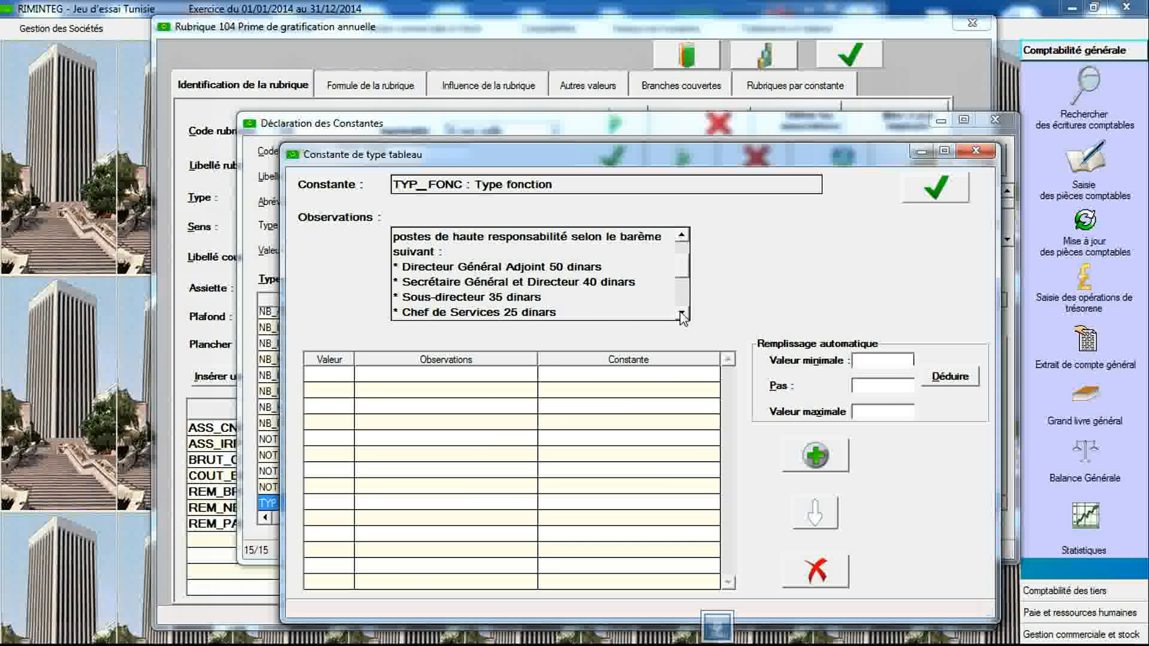
{"action": "left_click", "coordinate": [816, 456]}
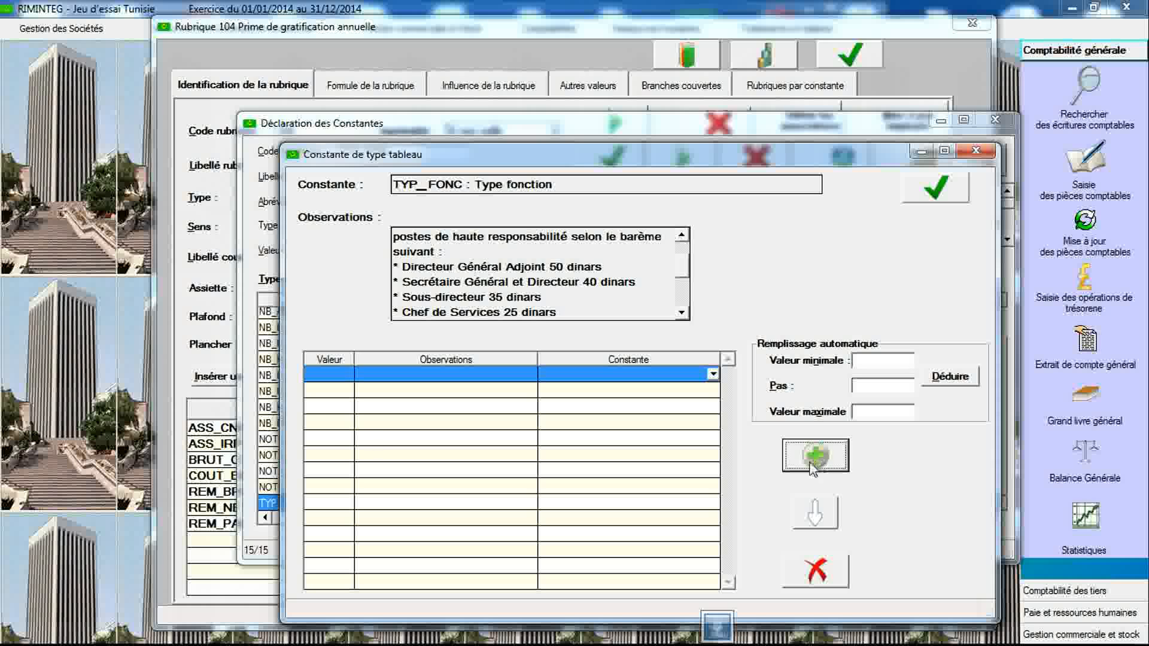
{"action": "left_click", "coordinate": [332, 375]}
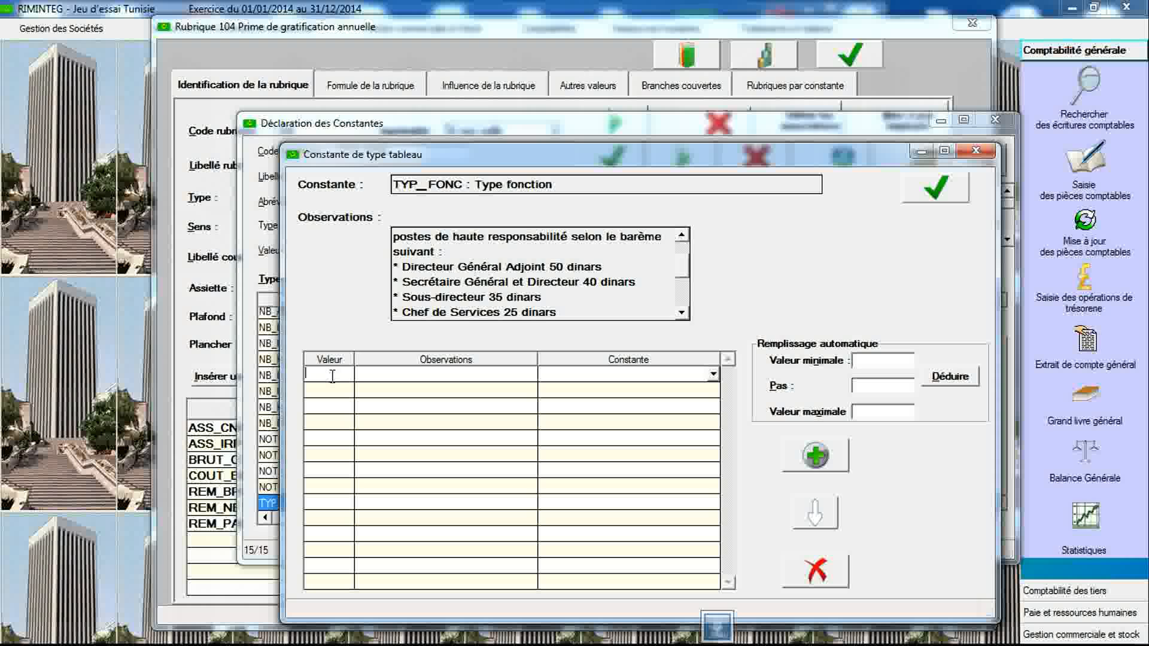
{"action": "type", "text": "1"}
{"action": "type", "text": "Direc"}
{"action": "type", "text": "teur Gén"}
{"action": "type", "text": "é"}
{"action": "type", "text": "ral ad"}
{"action": "type", "text": "joint"}
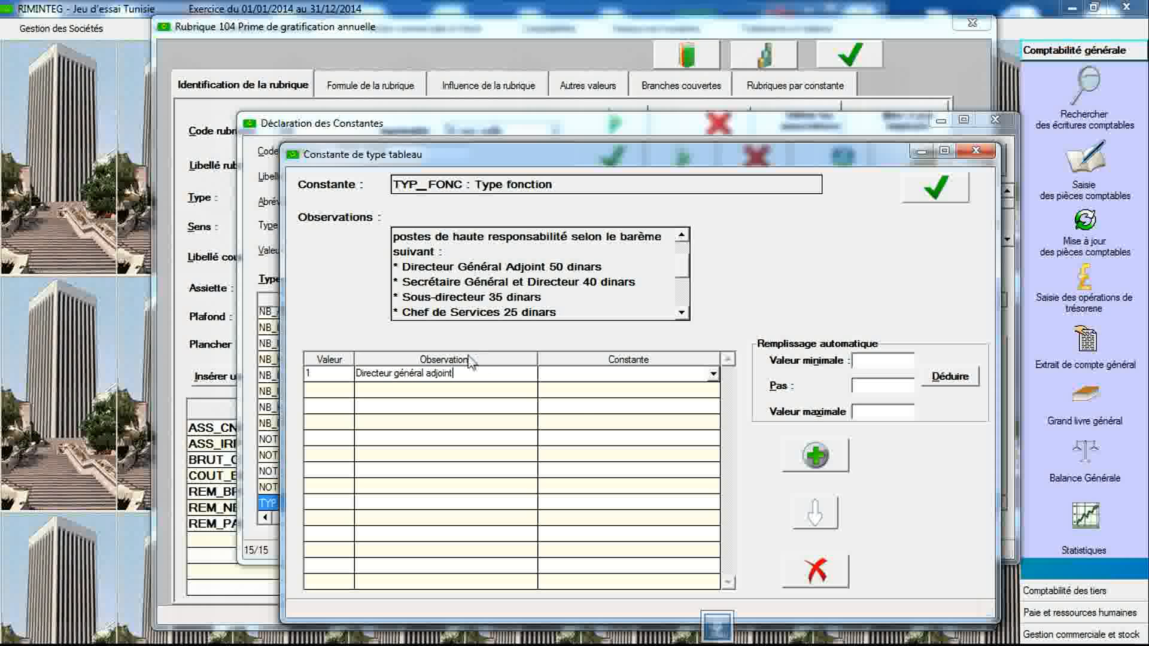
- Add a second row to TYP_FONC's table with value 2 and observation "Secrétaire général"
{"action": "left_click", "coordinate": [809, 461]}
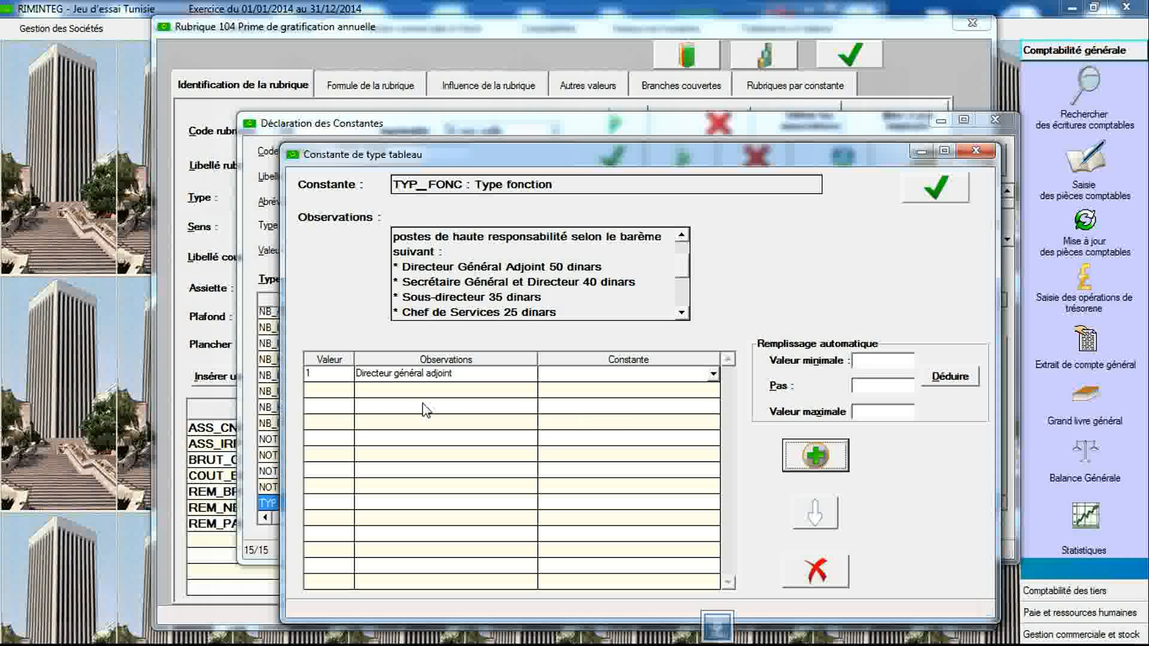
{"action": "type", "text": "2"}
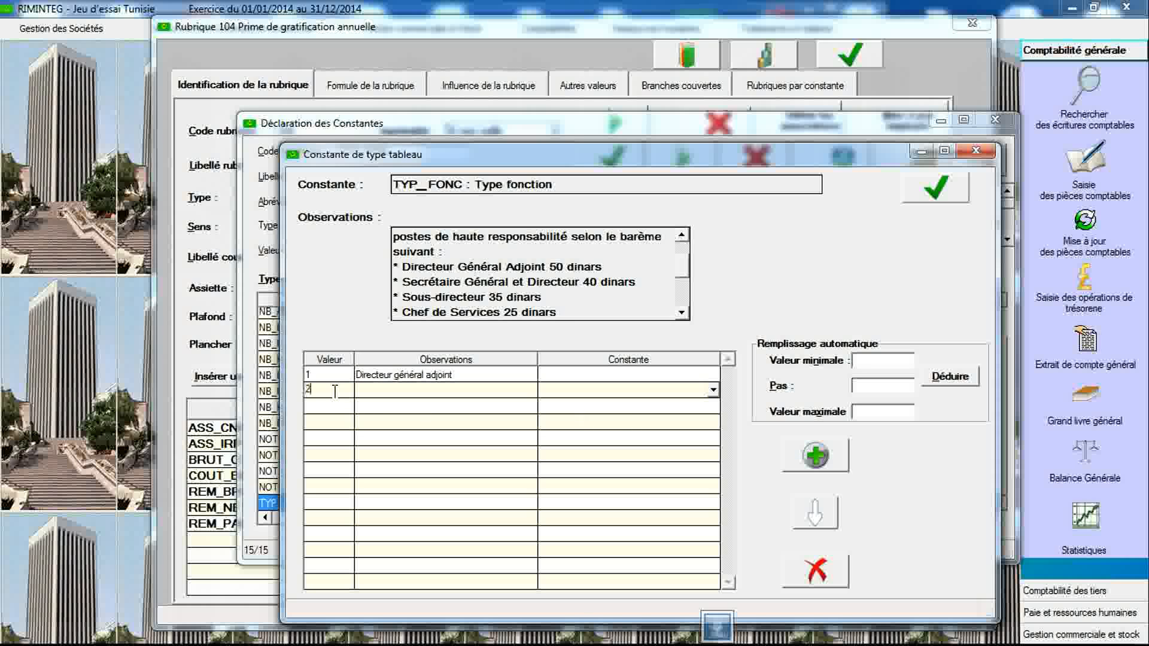
{"action": "type", "text": "Secrétaire général"}
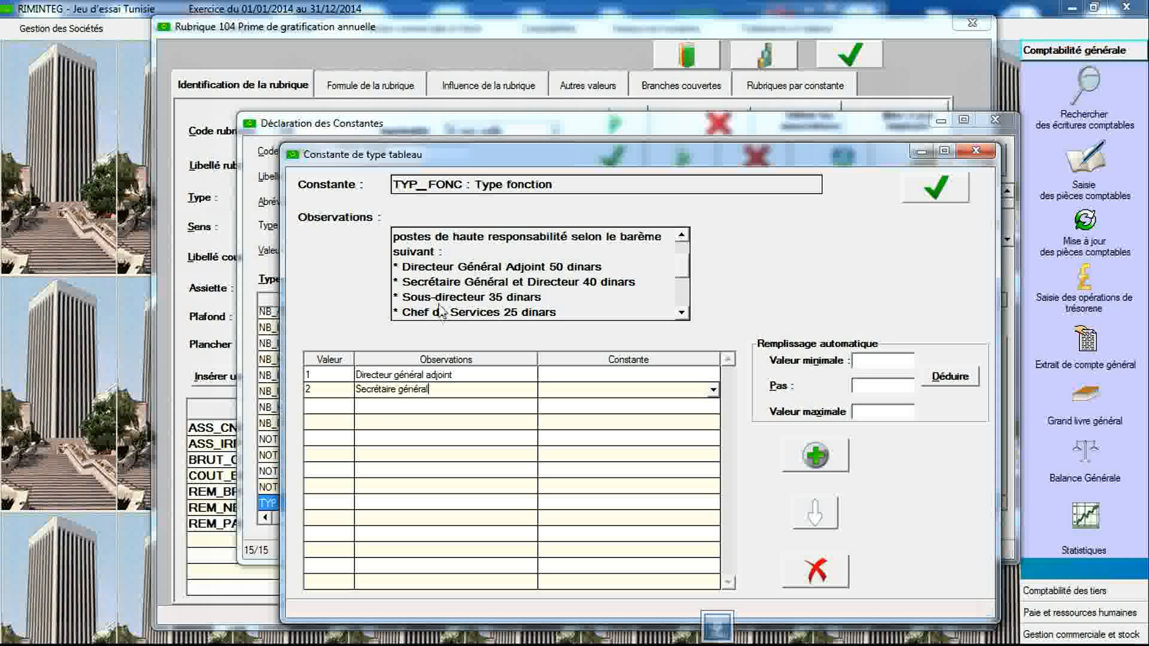
- Add rows with value 3 "Directeur" and value 4 "Sous-directeur" to TYP_FONC's table
{"action": "left_click", "coordinate": [815, 456]}
{"action": "left_click", "coordinate": [331, 405]}
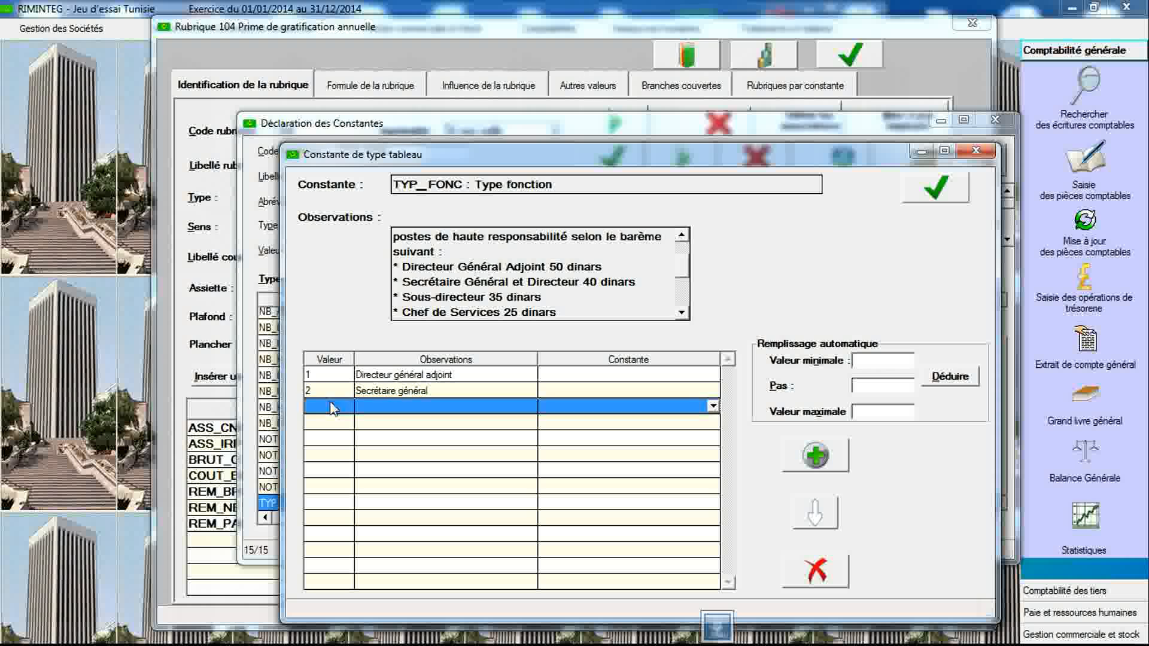
{"action": "type", "text": "3"}
{"action": "key", "text": "Tab"}
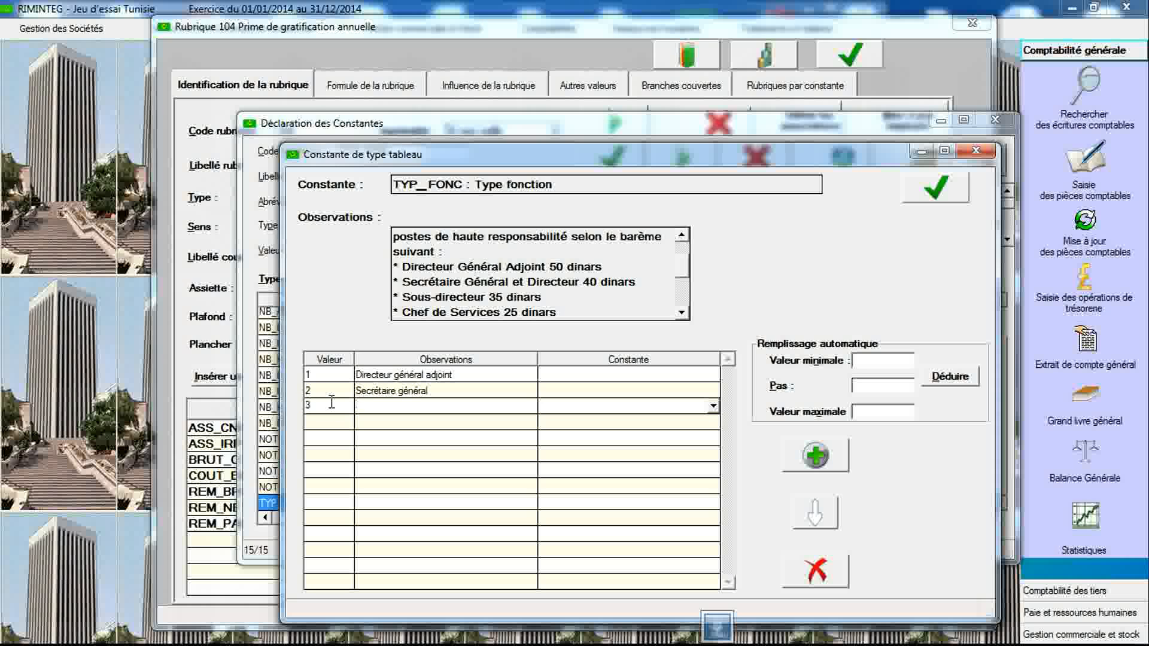
{"action": "type", "text": "Directeur"}
{"action": "left_click", "coordinate": [818, 461]}
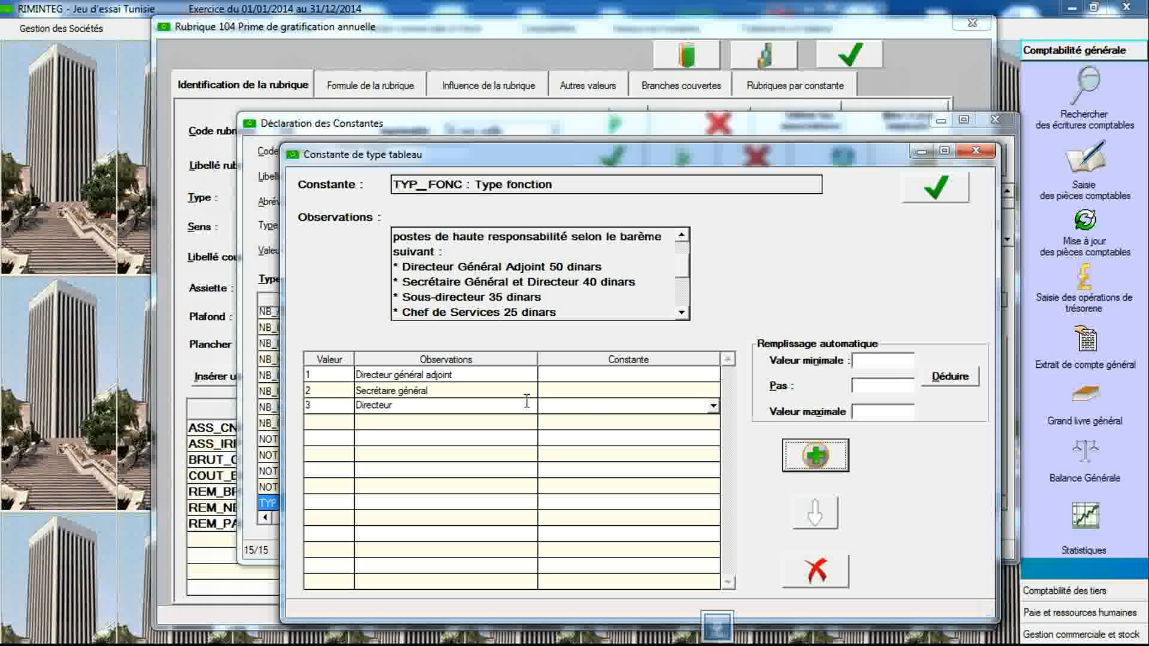
{"action": "left_click", "coordinate": [334, 423]}
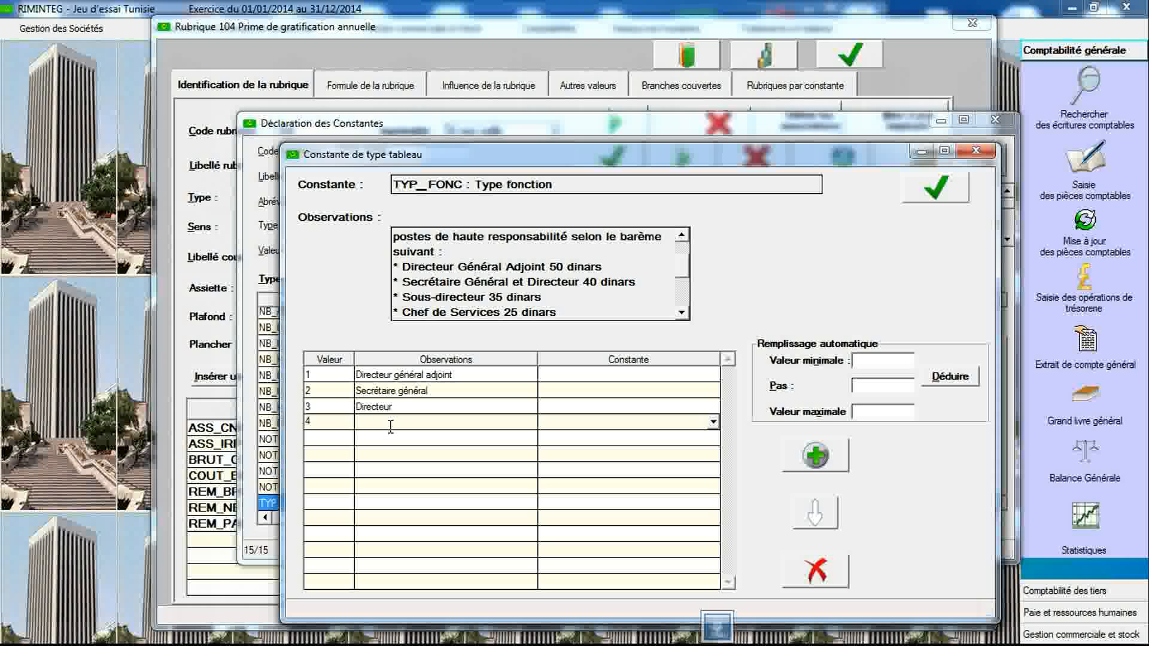
{"action": "type", "text": "Sous-directeur"}
- Add a row with value 5 "Chef de service", then save and close TYP_FONC's table values
{"action": "left_click", "coordinate": [815, 456]}
{"action": "left_click", "coordinate": [332, 436]}
{"action": "type", "text": "Chef "}
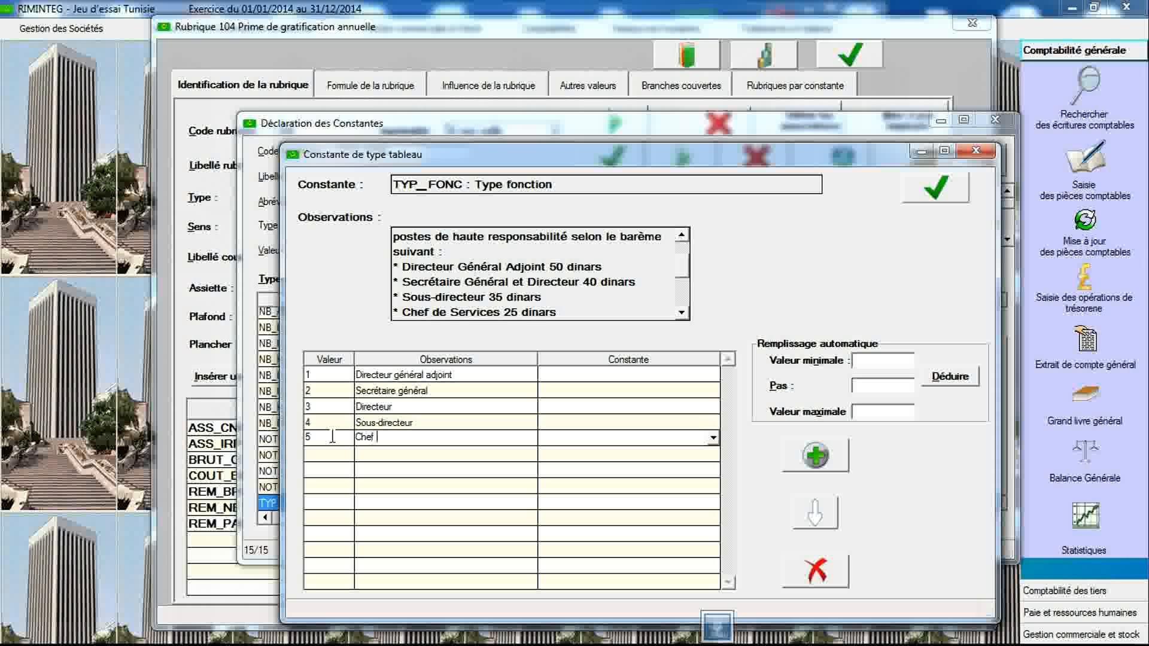
{"action": "type", "text": "de service"}
{"action": "left_click", "coordinate": [940, 188]}
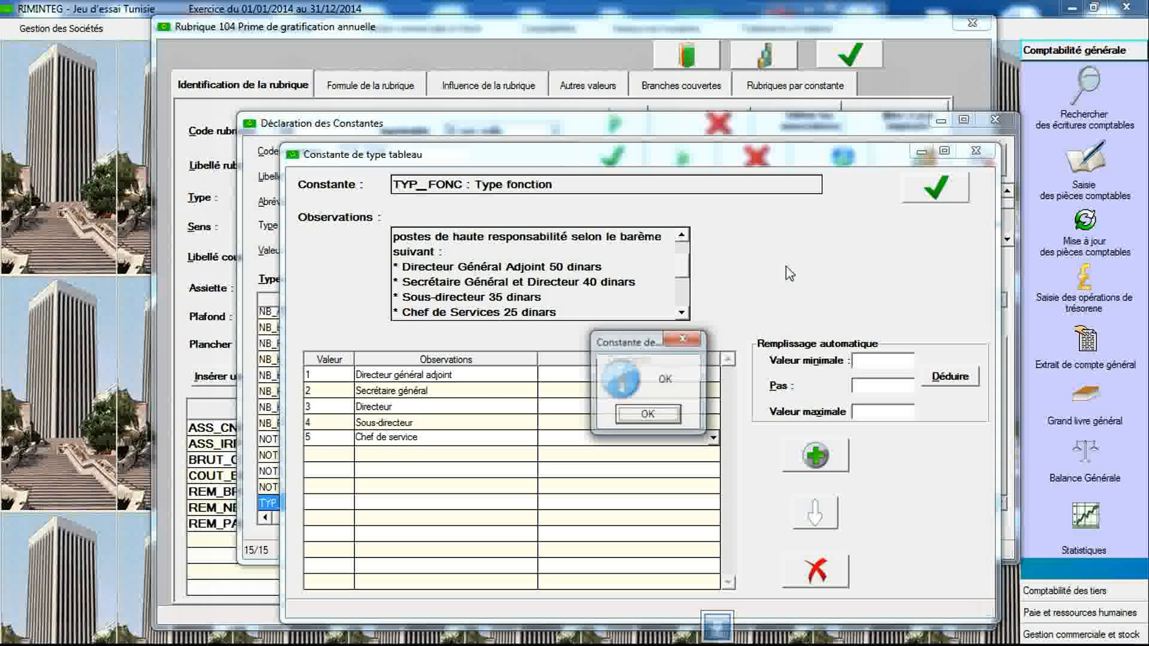
{"action": "left_click", "coordinate": [648, 416]}
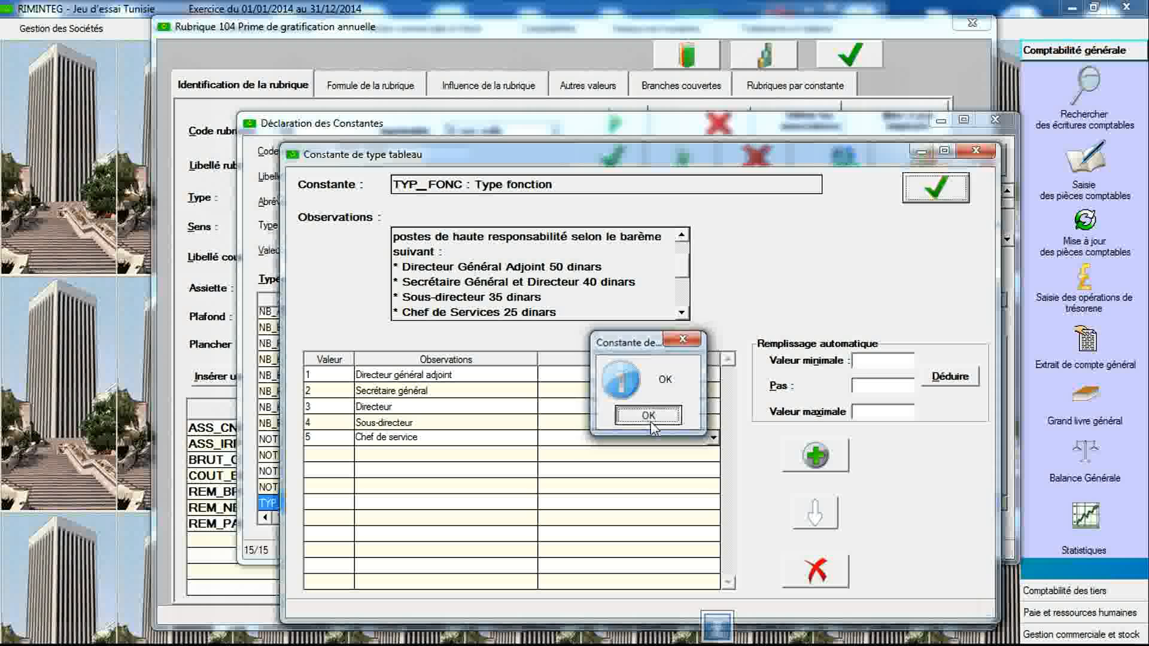
{"action": "left_click", "coordinate": [974, 151]}
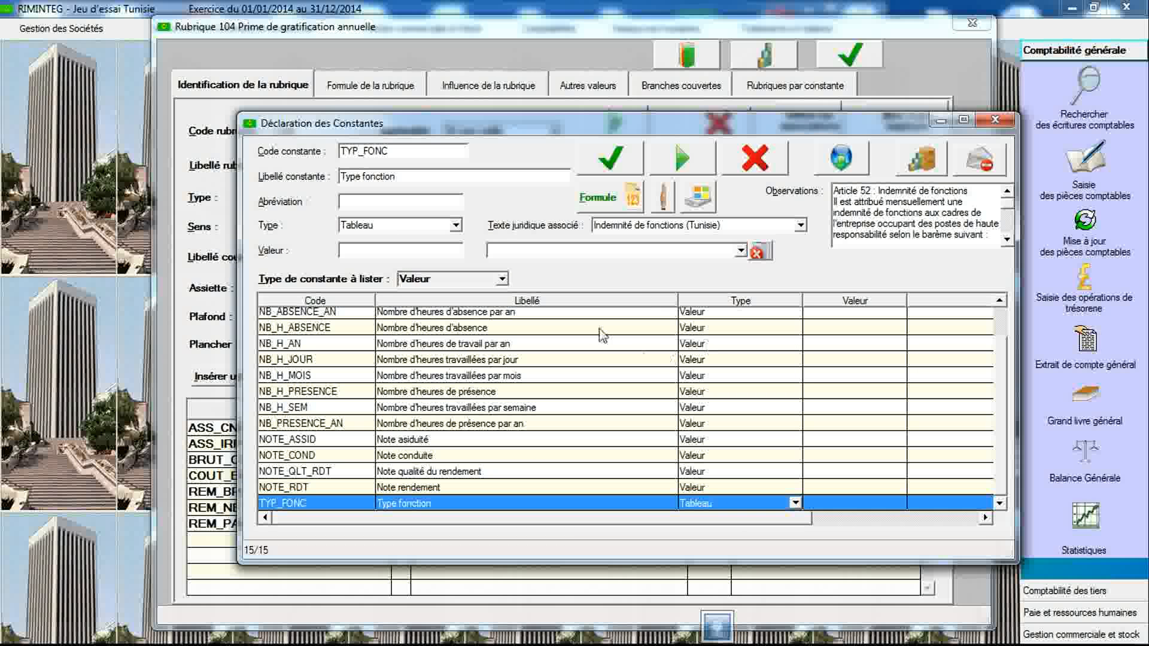
- Enter a new constant with code IND_FONC labelled "Indemnité de fonction"
{"action": "double_click", "coordinate": [421, 153]}
{"action": "key", "text": "BackSpace"}
{"action": "type", "text": "IND_FONC"}
{"action": "key", "text": "Tab"}
{"action": "type", "text": "Indemnité"}
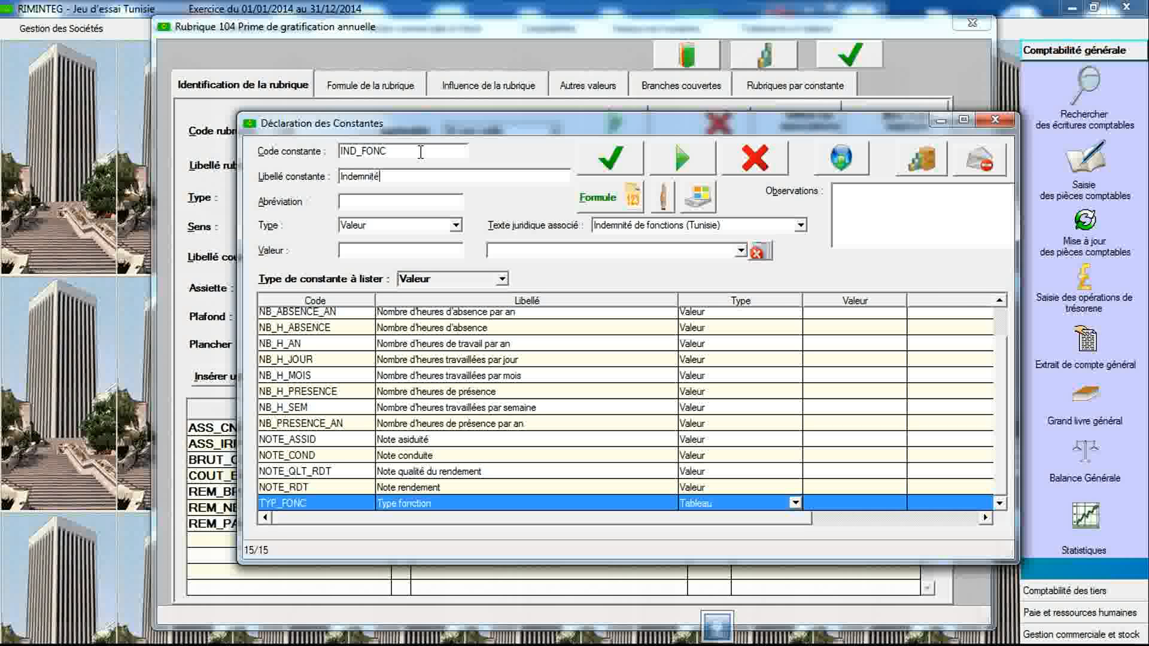
{"action": "type", "text": " de fonction"}
- Set IND_FONC's type to Grille-valeur, associate the Indemnité de fonctions (Tunisie) legal text, and save the constant
{"action": "left_click", "coordinate": [455, 225]}
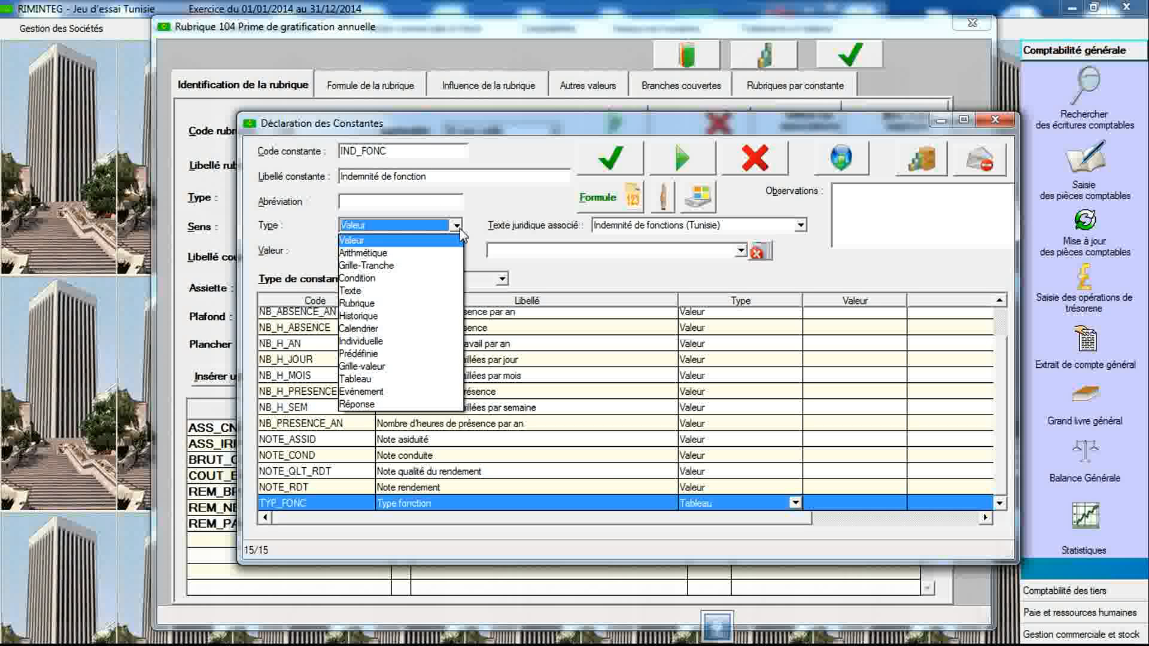
{"action": "left_click", "coordinate": [403, 366]}
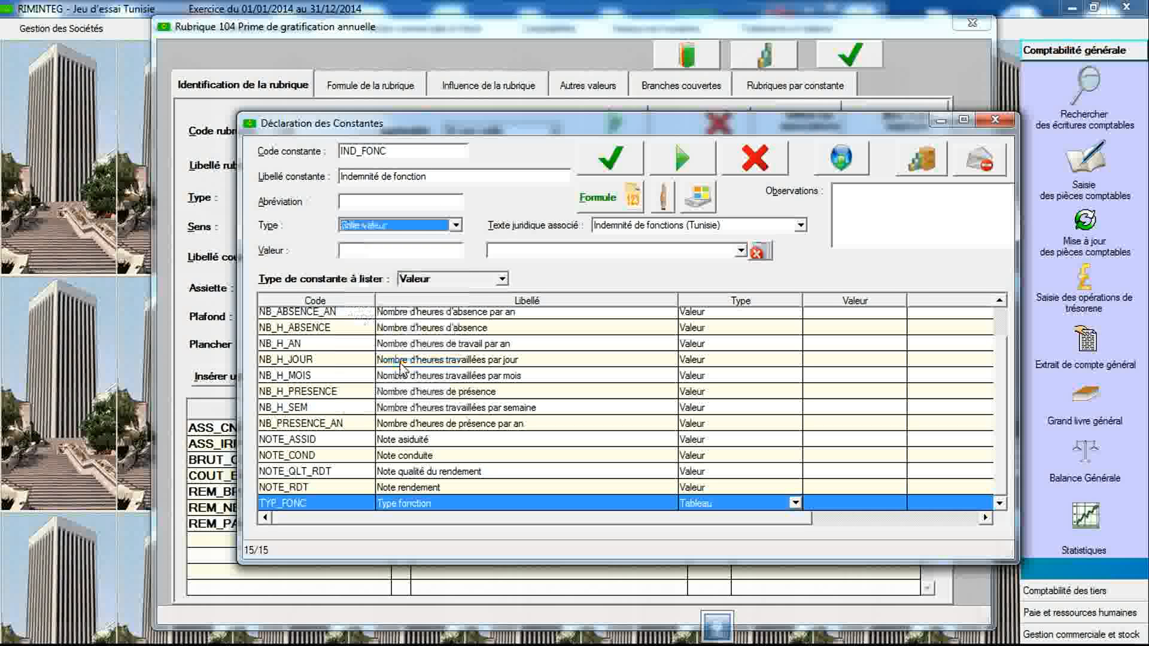
{"action": "left_click", "coordinate": [622, 226]}
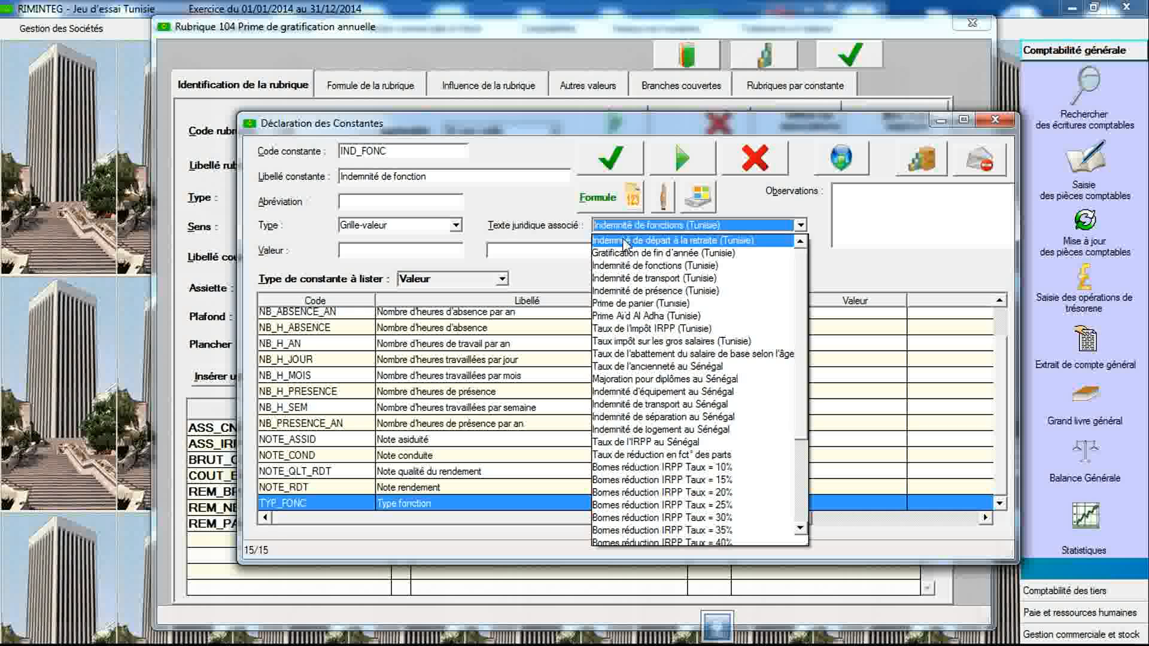
{"action": "left_click", "coordinate": [624, 269]}
{"action": "left_click", "coordinate": [610, 158]}
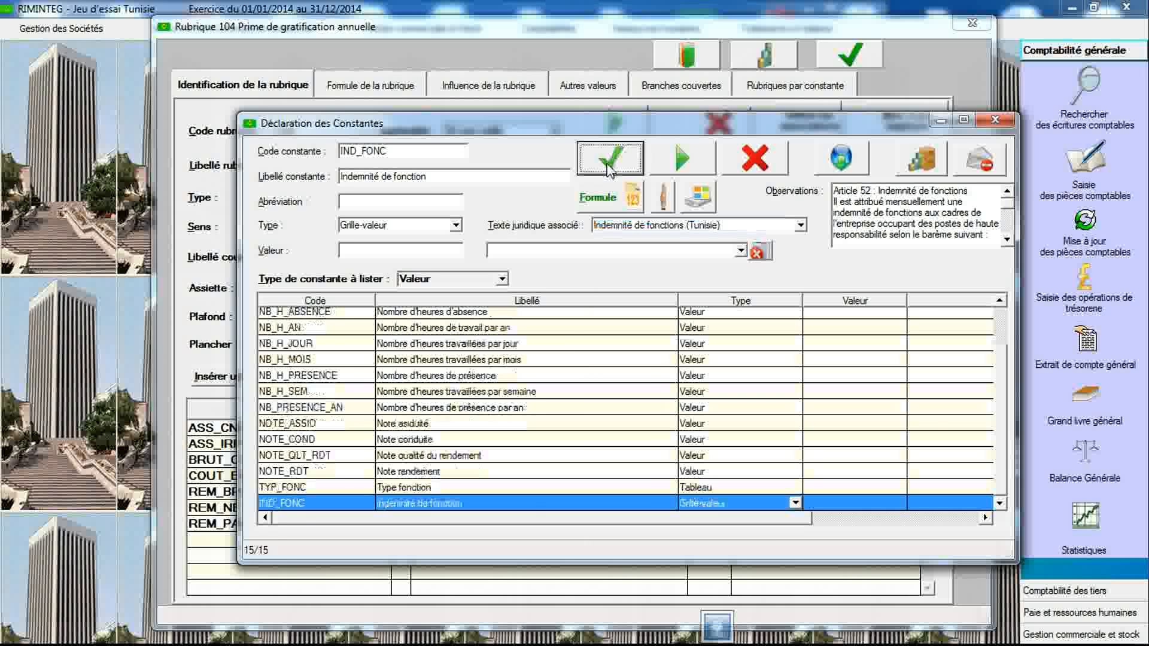
- Open IND_FONC's value grid and choose TYP_FONC as its reference constant
{"action": "double_click", "coordinate": [536, 502]}
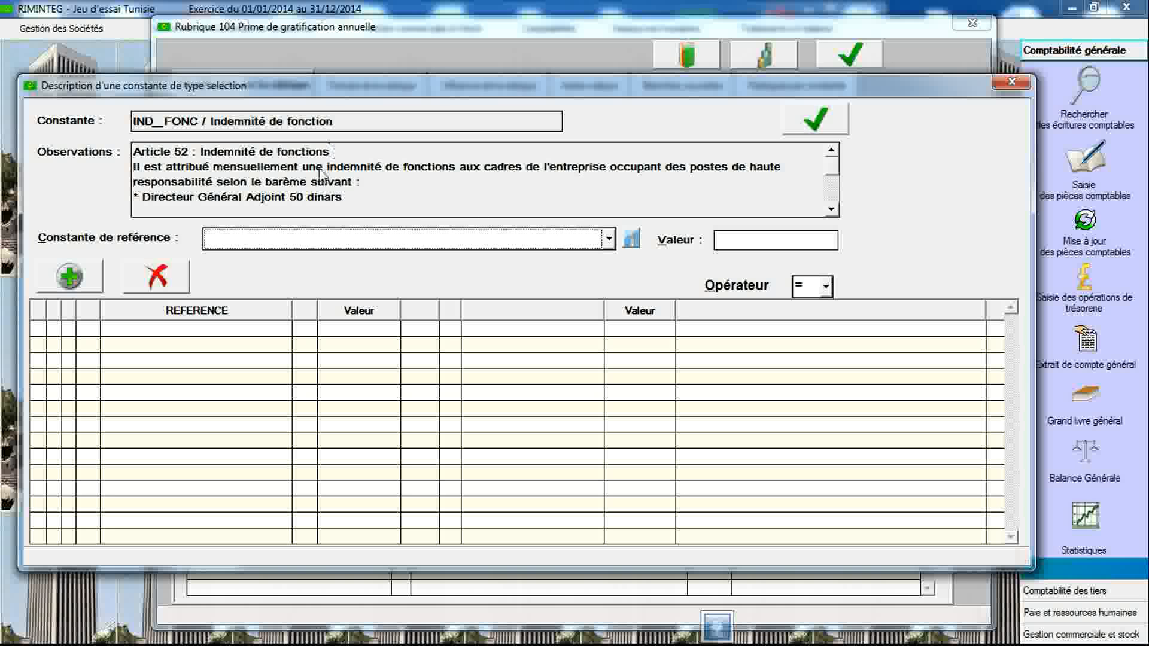
{"action": "left_click", "coordinate": [608, 240]}
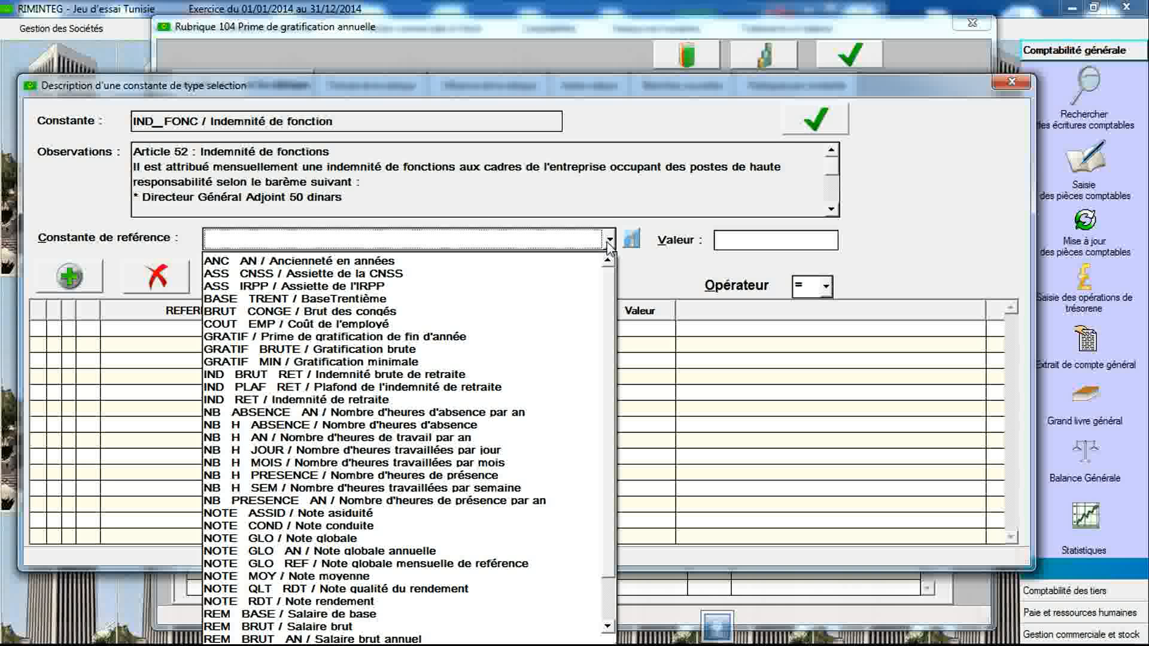
{"action": "scroll", "coordinate": [607, 302], "scroll_direction": "down", "scroll_amount": 2}
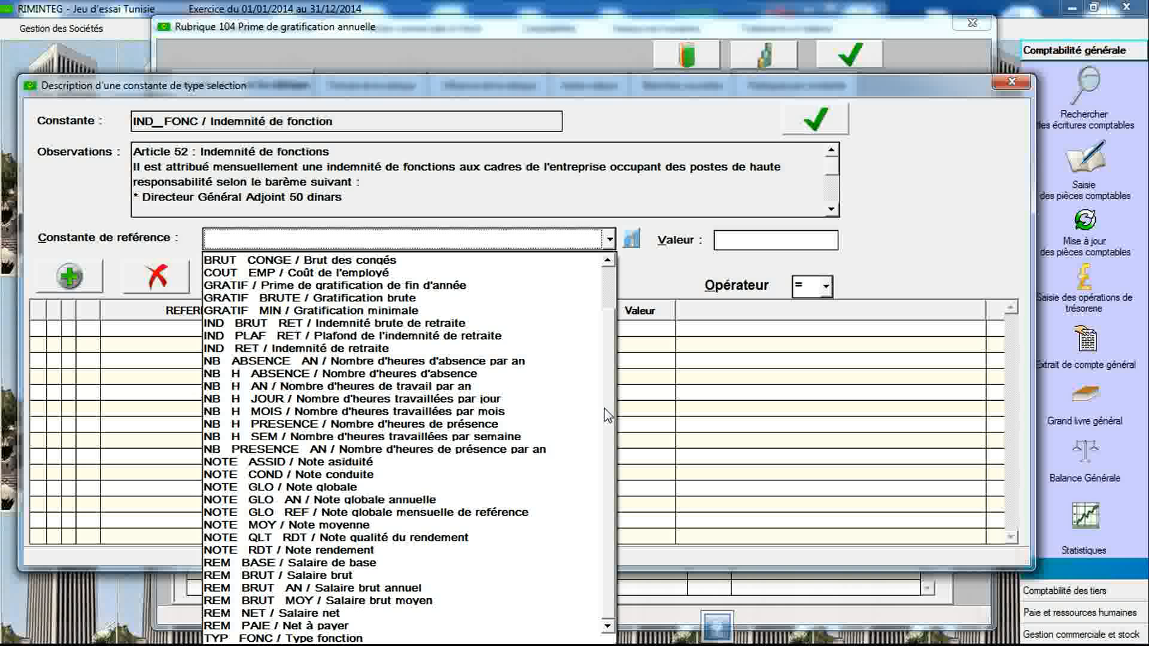
{"action": "left_click", "coordinate": [476, 637]}
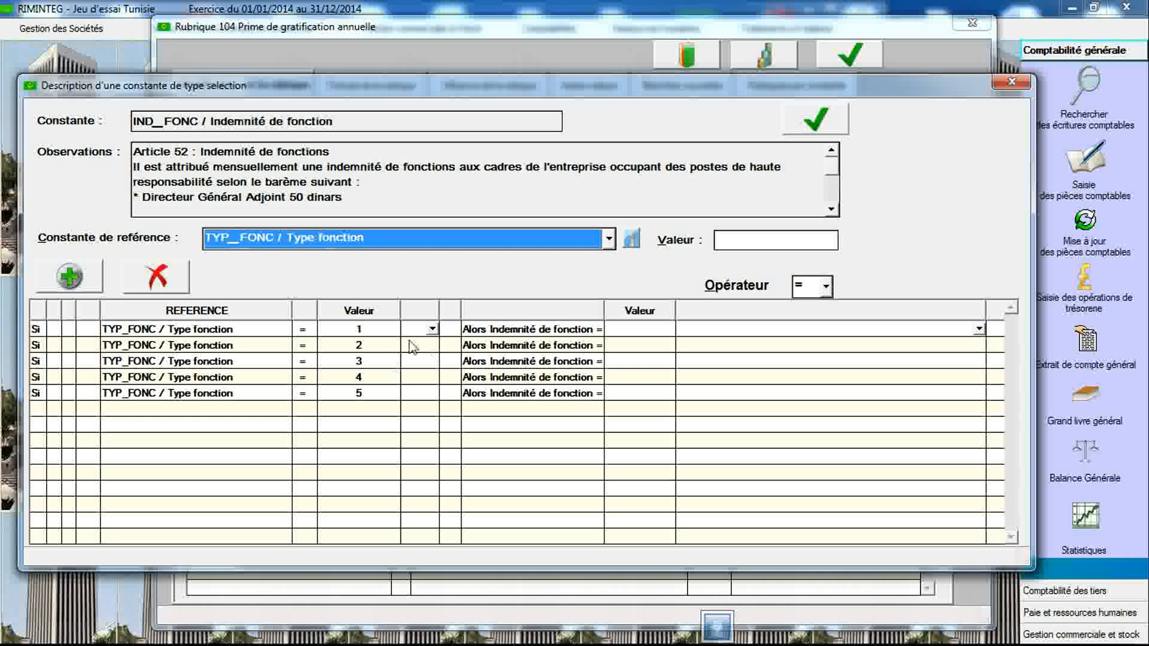
- Set the function allowance to 50, 40, 40, 35 and 25 for function types 1 to 5
{"action": "mouse_move", "coordinate": [502, 247]}
{"action": "left_click", "coordinate": [641, 329]}
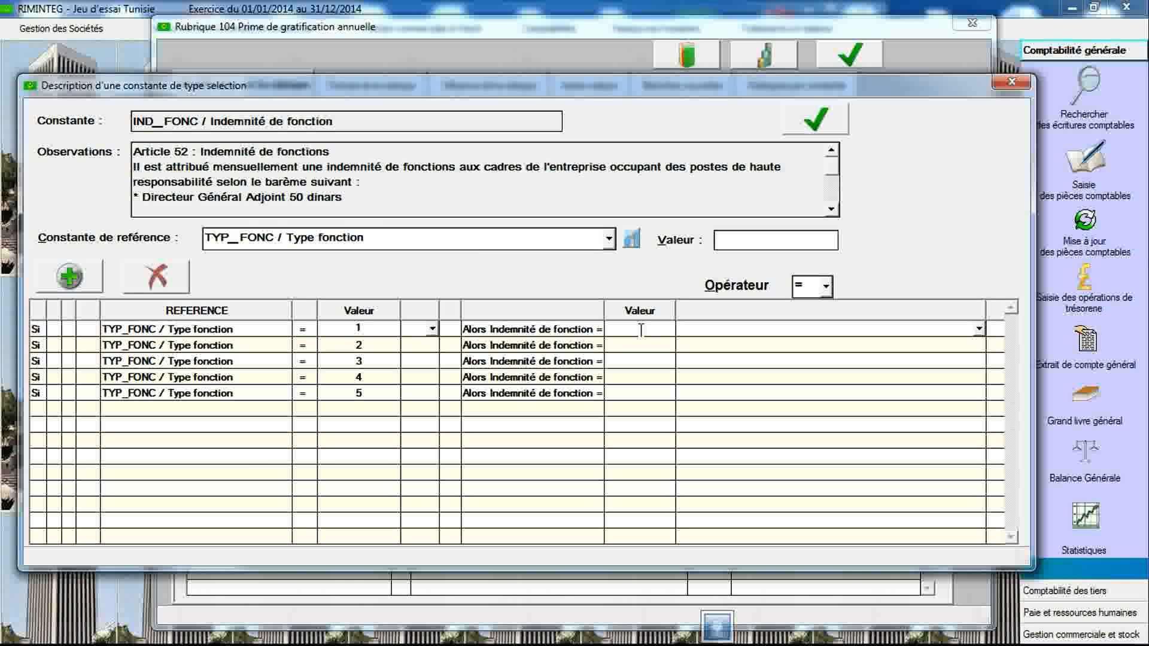
{"action": "left_click", "coordinate": [832, 210]}
{"action": "left_click", "coordinate": [832, 210]}
{"action": "left_click", "coordinate": [831, 209]}
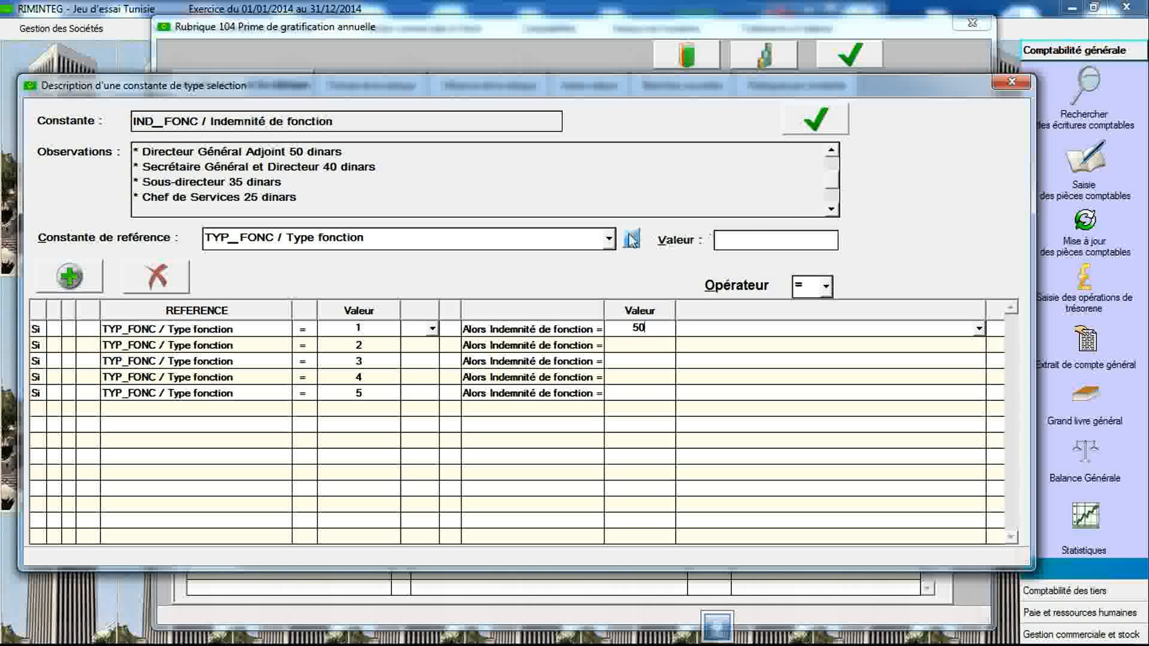
{"action": "left_click", "coordinate": [634, 346]}
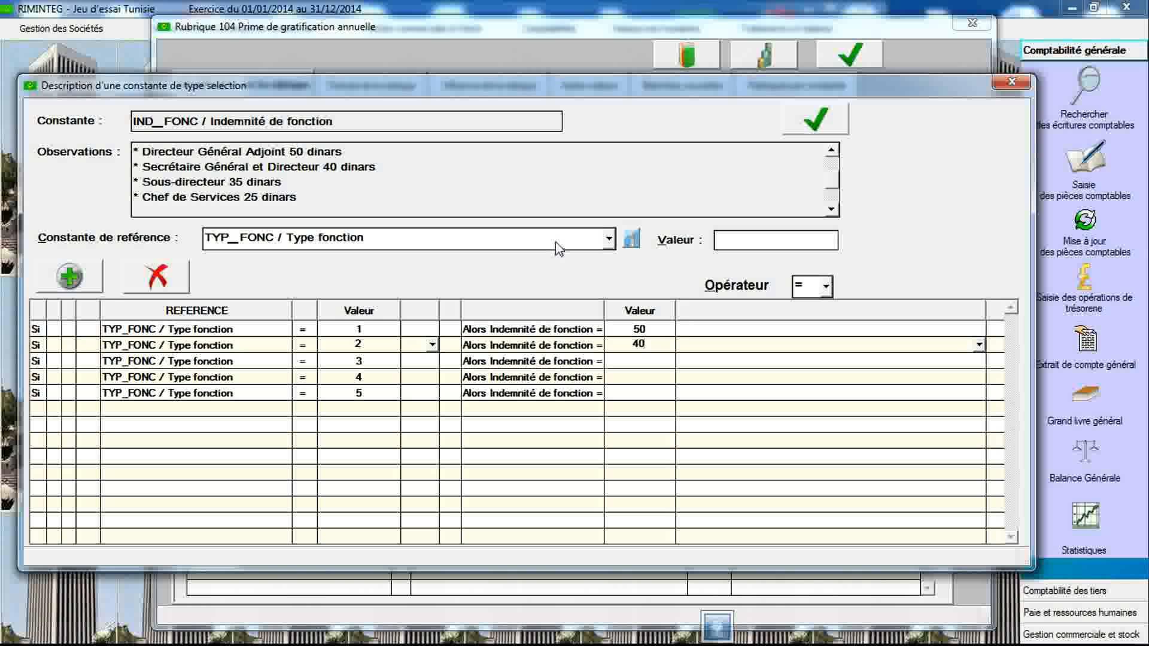
{"action": "mouse_move", "coordinate": [555, 241]}
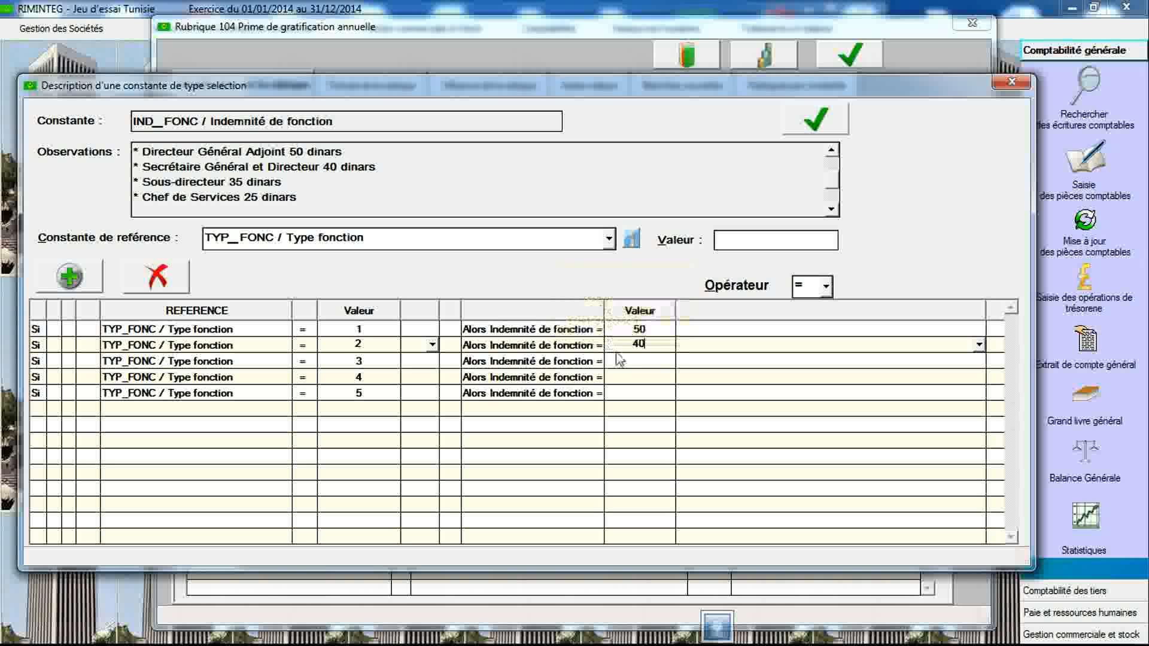
{"action": "left_click", "coordinate": [627, 361]}
{"action": "type", "text": "40"}
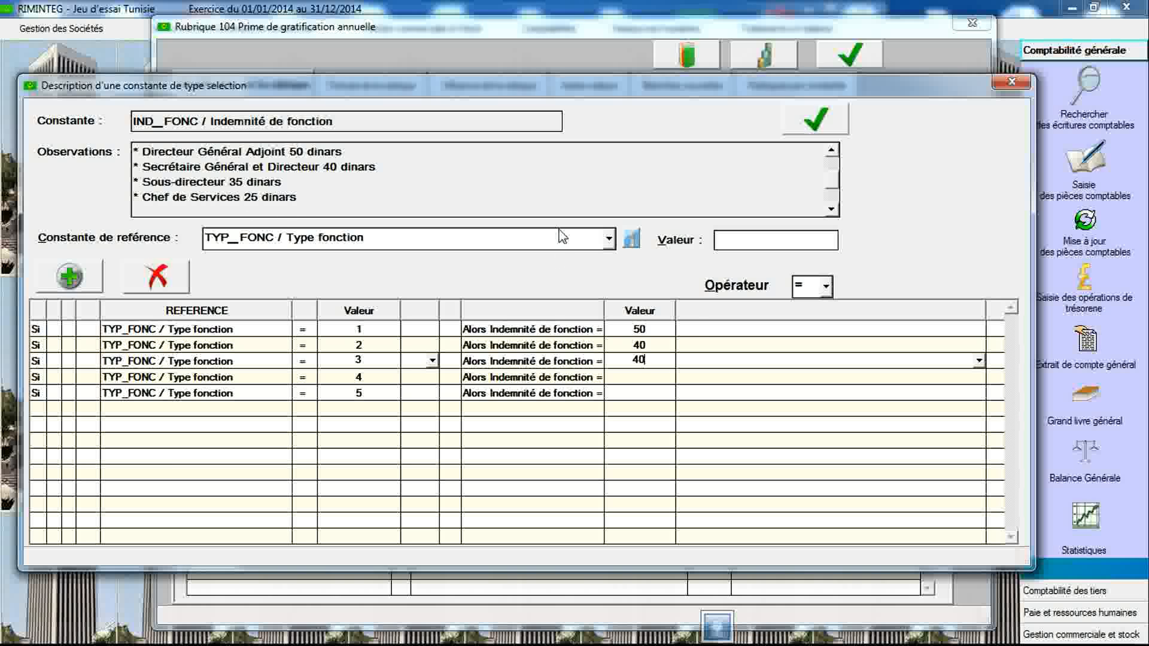
{"action": "mouse_move", "coordinate": [560, 248]}
{"action": "left_click", "coordinate": [629, 376]}
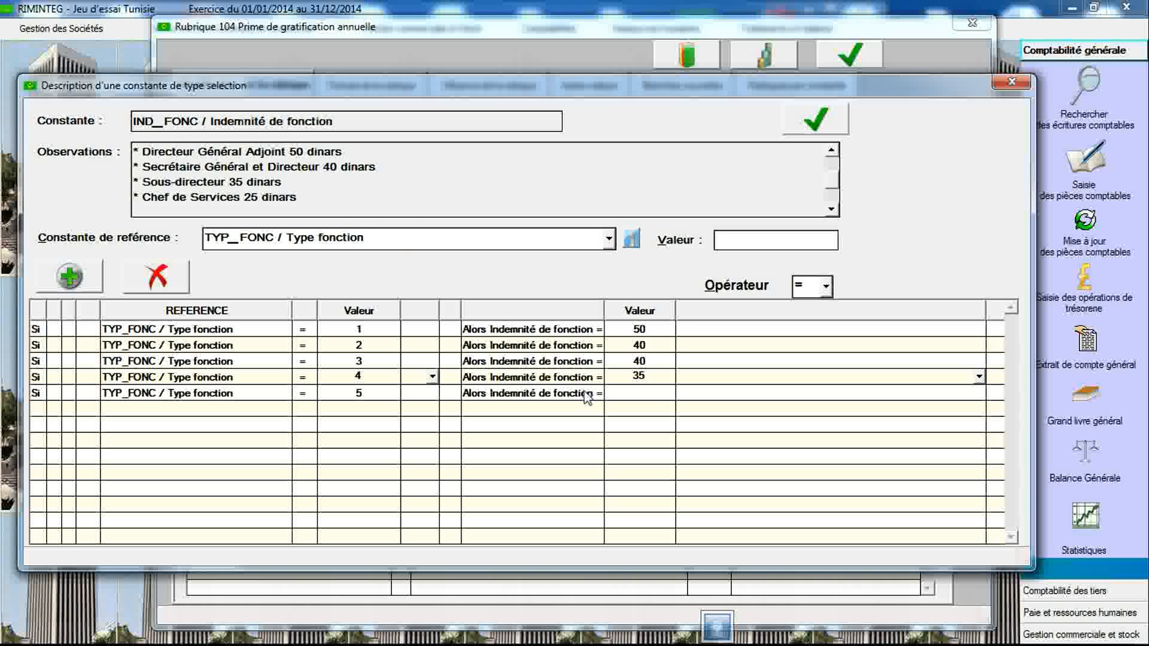
{"action": "left_click", "coordinate": [632, 394]}
{"action": "type", "text": "25"}
- Save IND_FONC's grid values and close the grid and constants dialogs
{"action": "left_click", "coordinate": [815, 119]}
{"action": "left_click", "coordinate": [521, 358]}
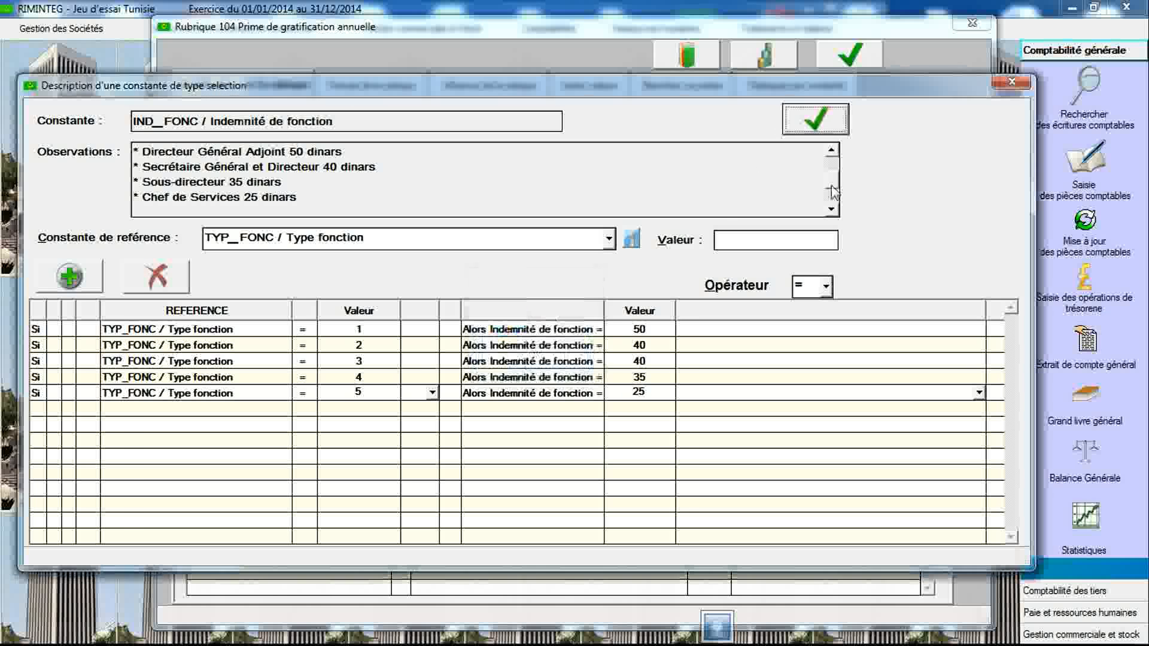
{"action": "left_click", "coordinate": [1001, 86]}
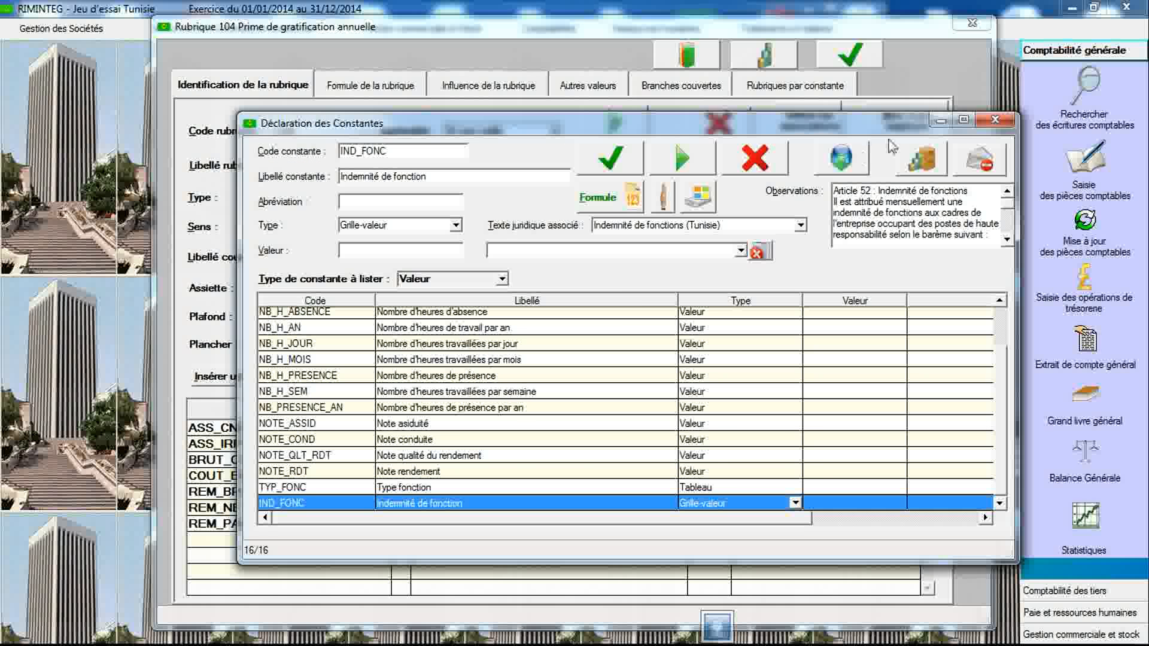
{"action": "left_click", "coordinate": [995, 119]}
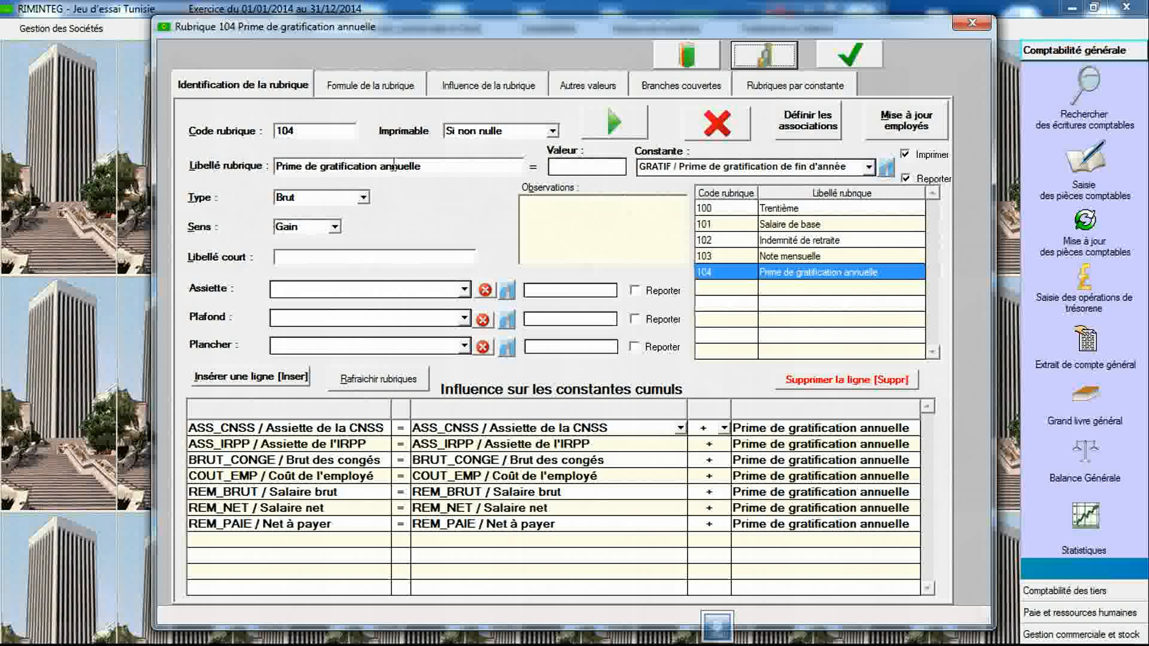
- Create payroll item 105 labelled "Indemnité de fonction"
{"action": "left_click", "coordinate": [333, 133]}
{"action": "type", "text": "10"}
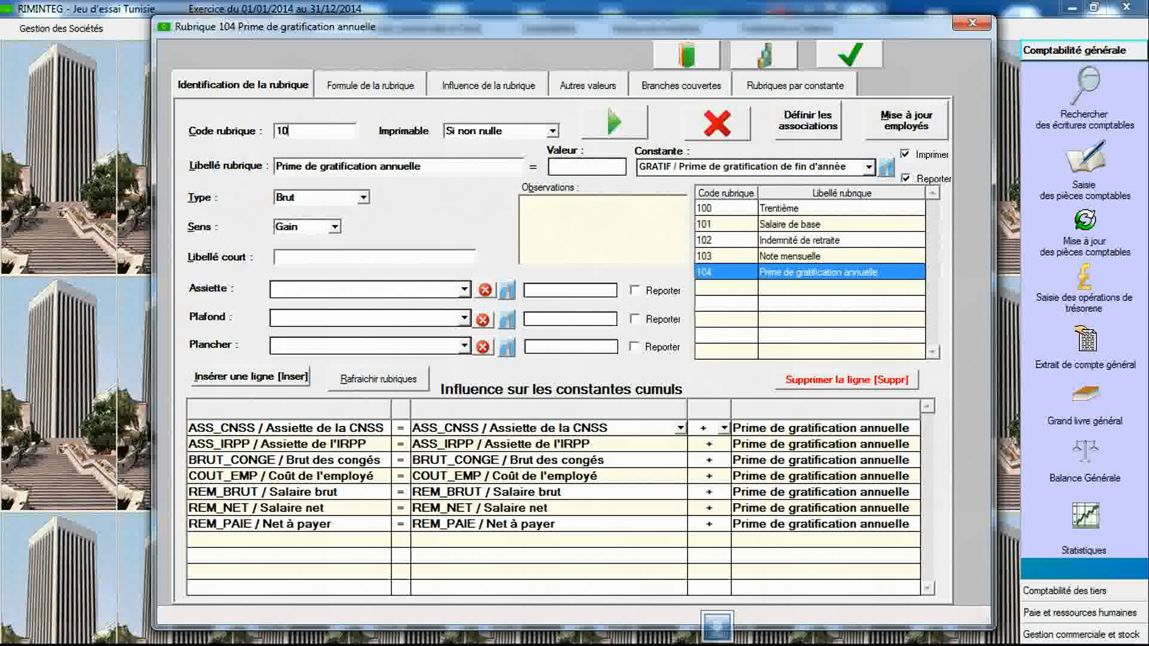
{"action": "type", "text": "5"}
{"action": "key", "text": "Tab"}
{"action": "type", "text": "I"}
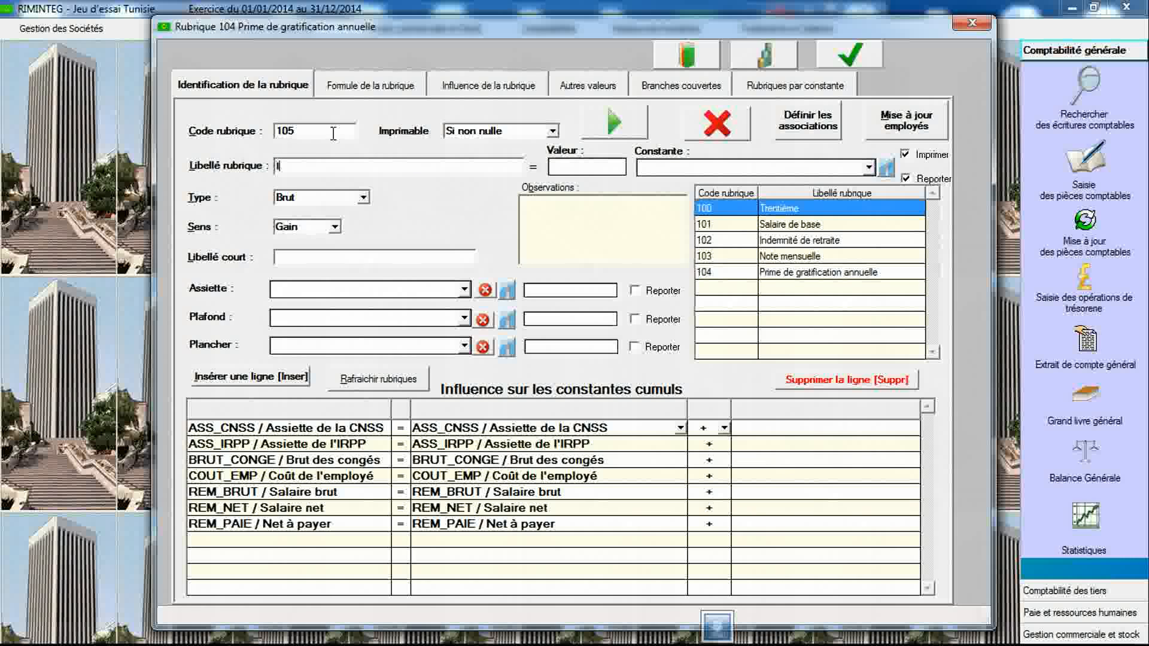
{"action": "type", "text": "ndemnité de fonction"}
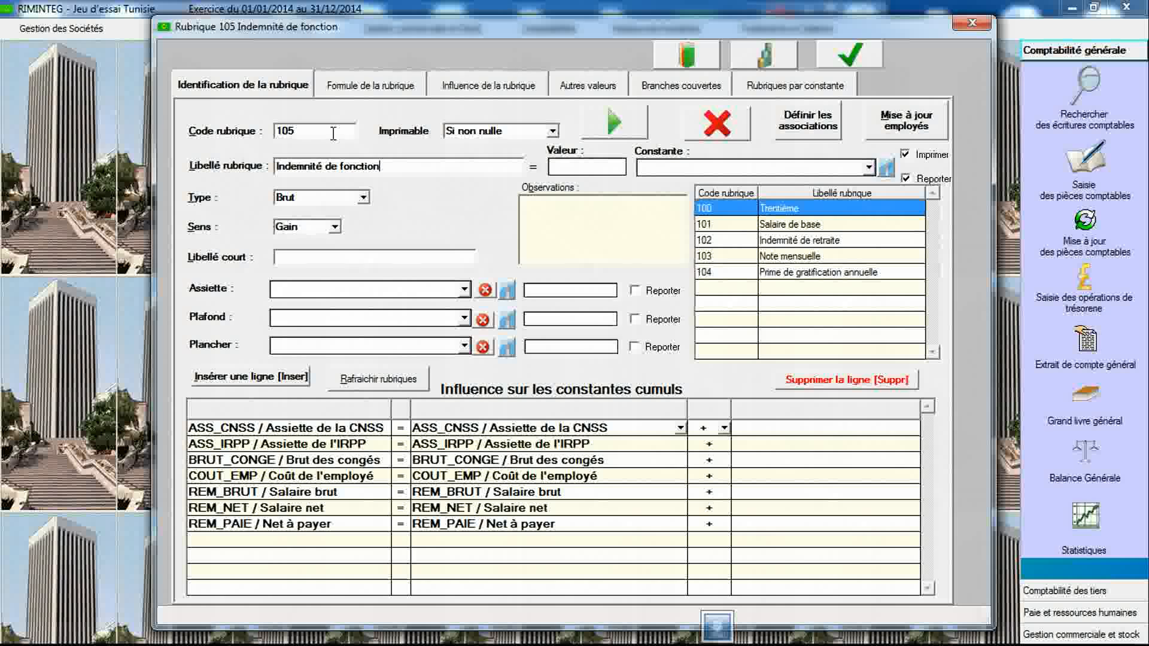
- Link item 105 to the IND_FONC constant and save the item
{"action": "left_click", "coordinate": [869, 168]}
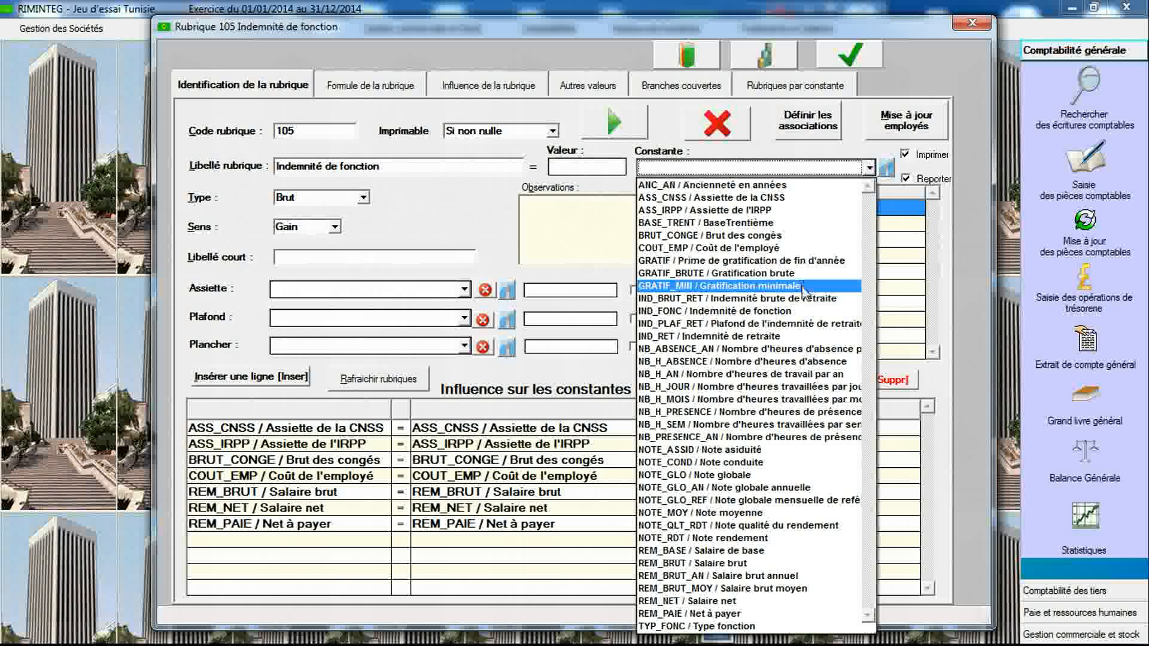
{"action": "left_click", "coordinate": [796, 313]}
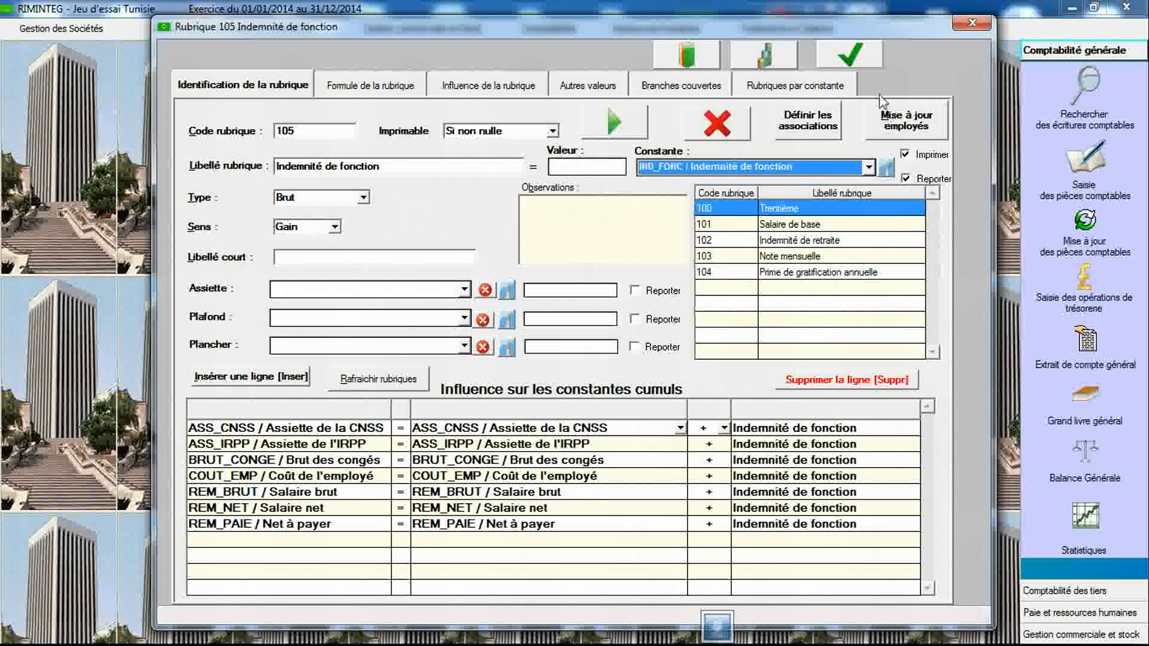
{"action": "left_click", "coordinate": [859, 64]}
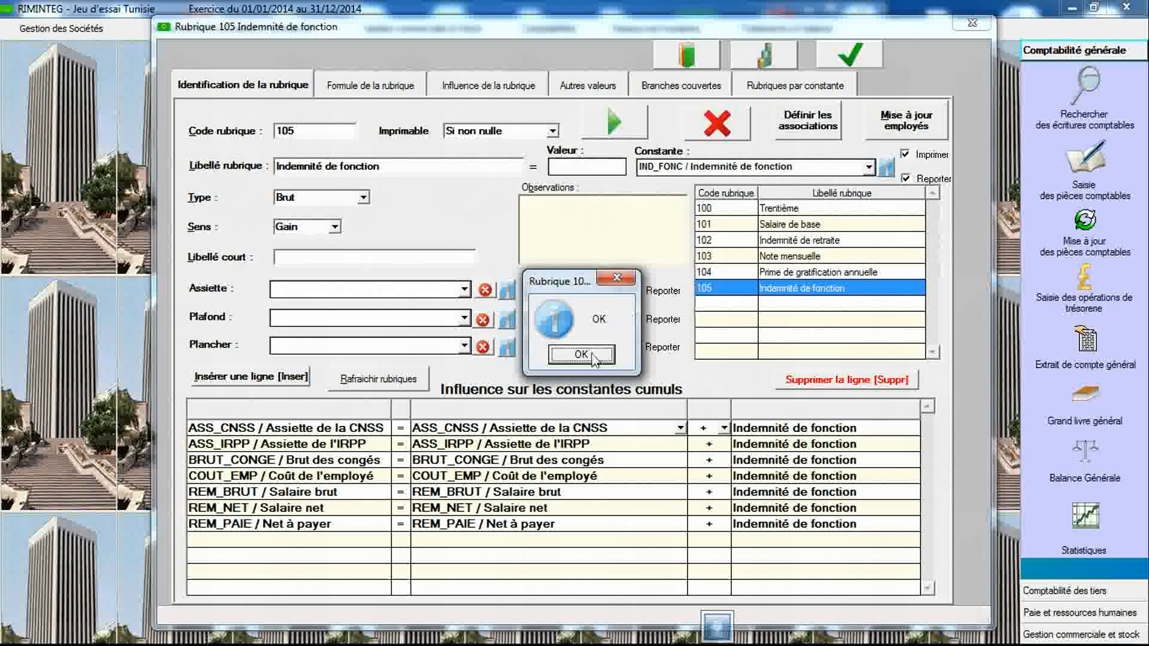
- Open the constants declaration and display the Indemnité de transport (Tunisie) legal text
{"action": "left_click", "coordinate": [590, 351]}
{"action": "left_click", "coordinate": [763, 55]}
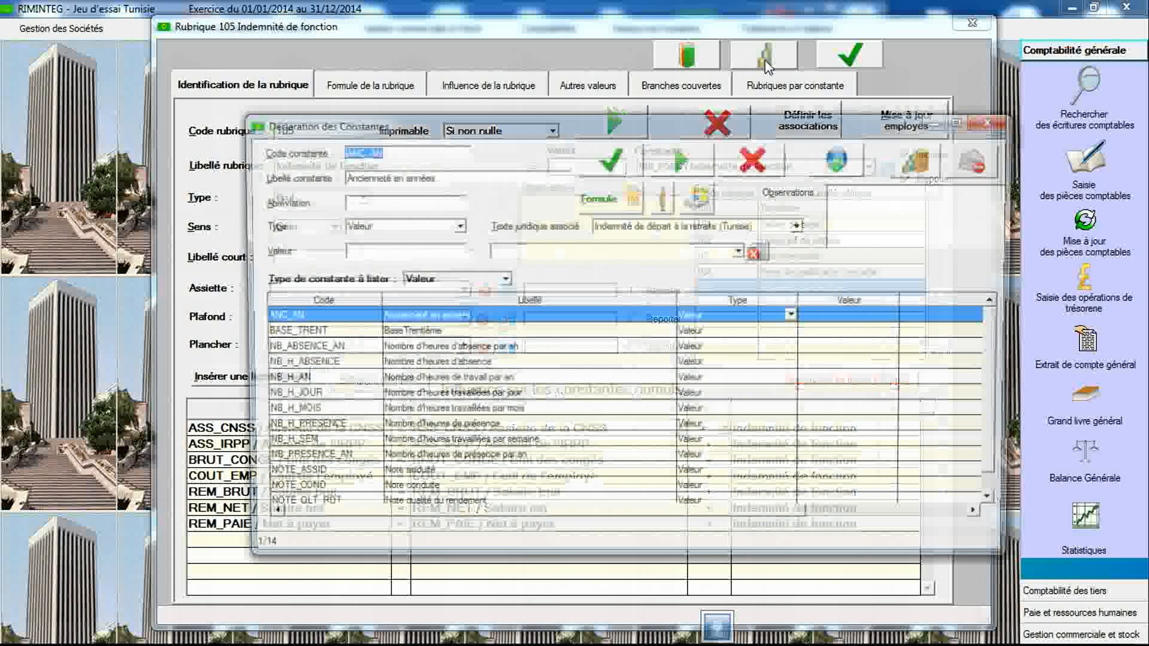
{"action": "left_click", "coordinate": [733, 227]}
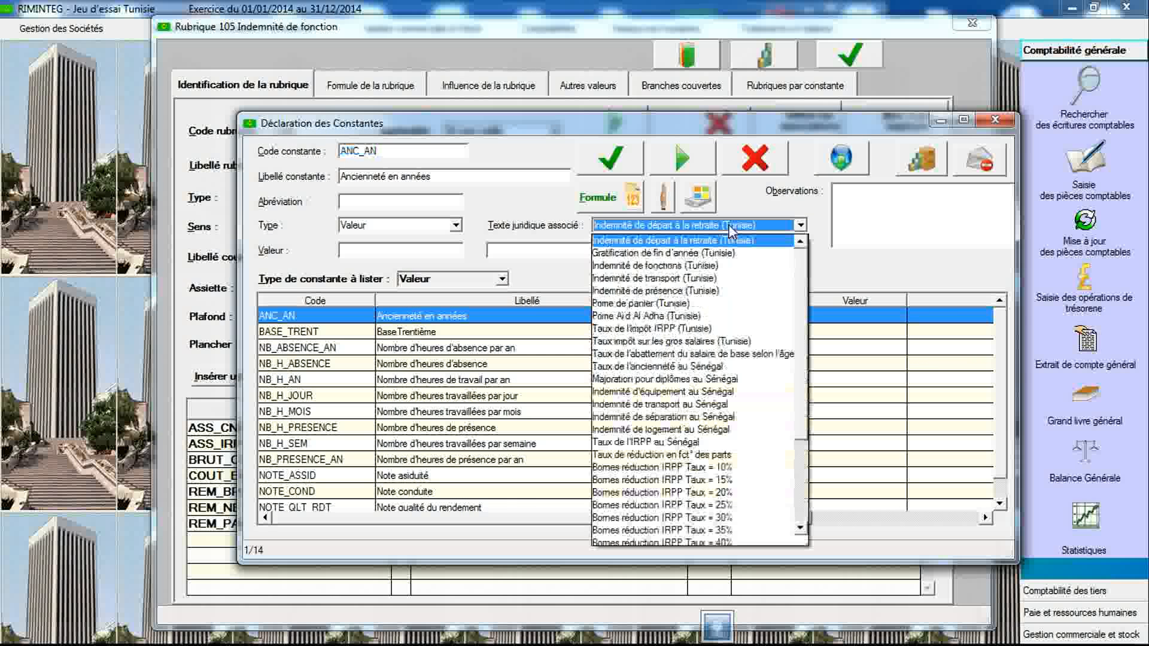
{"action": "left_click", "coordinate": [706, 279]}
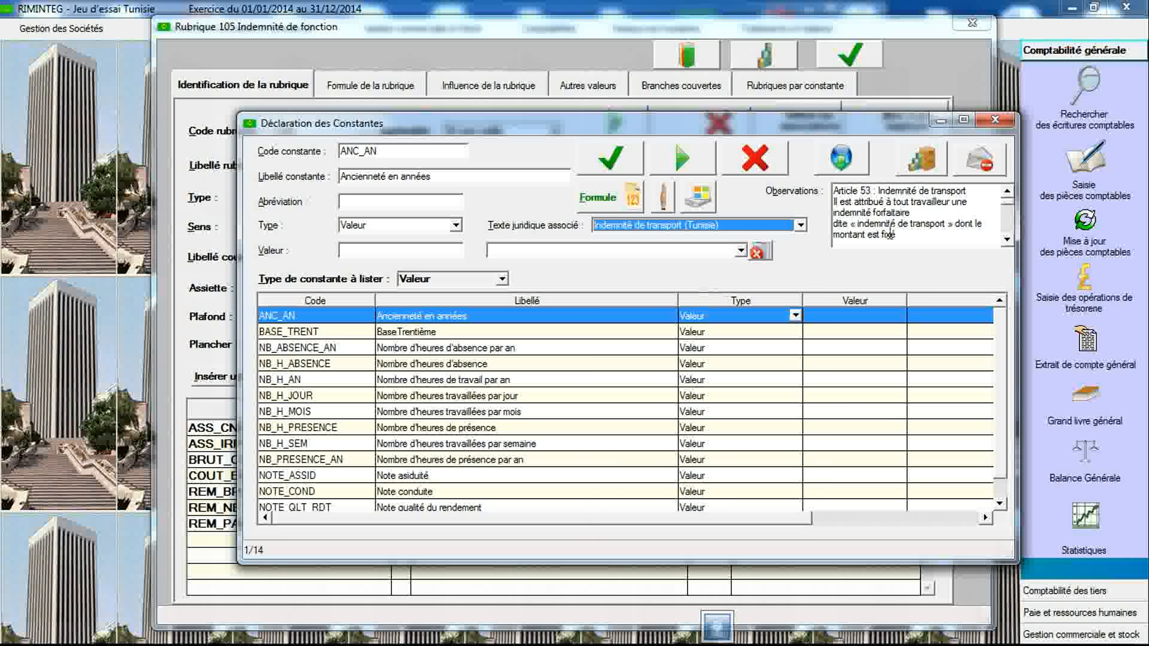
- Scroll through the legal text's observations on transport allowance categories and amounts
{"action": "left_click", "coordinate": [1008, 246]}
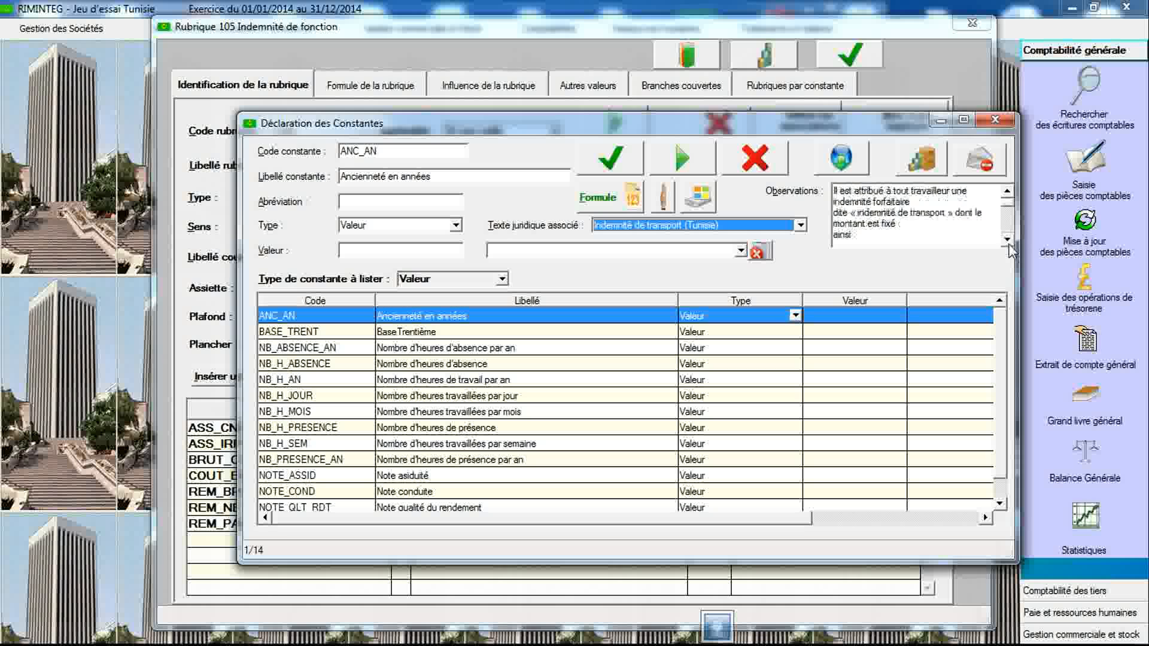
{"action": "left_click", "coordinate": [1008, 246]}
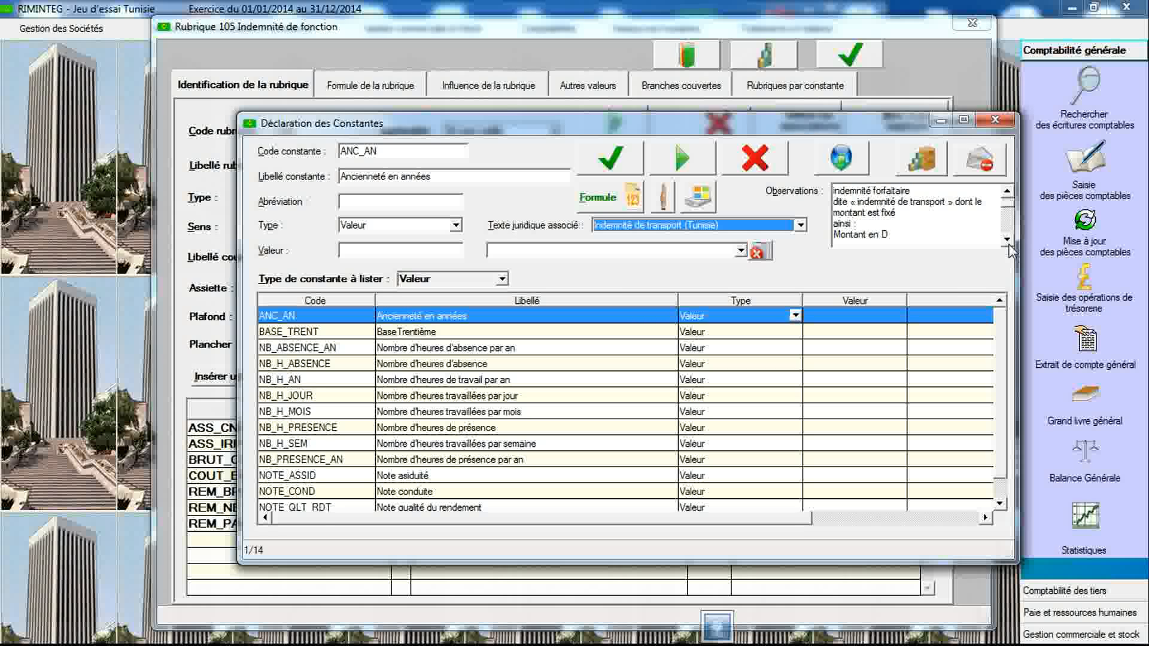
{"action": "left_click", "coordinate": [1009, 245]}
{"action": "left_click", "coordinate": [1009, 245]}
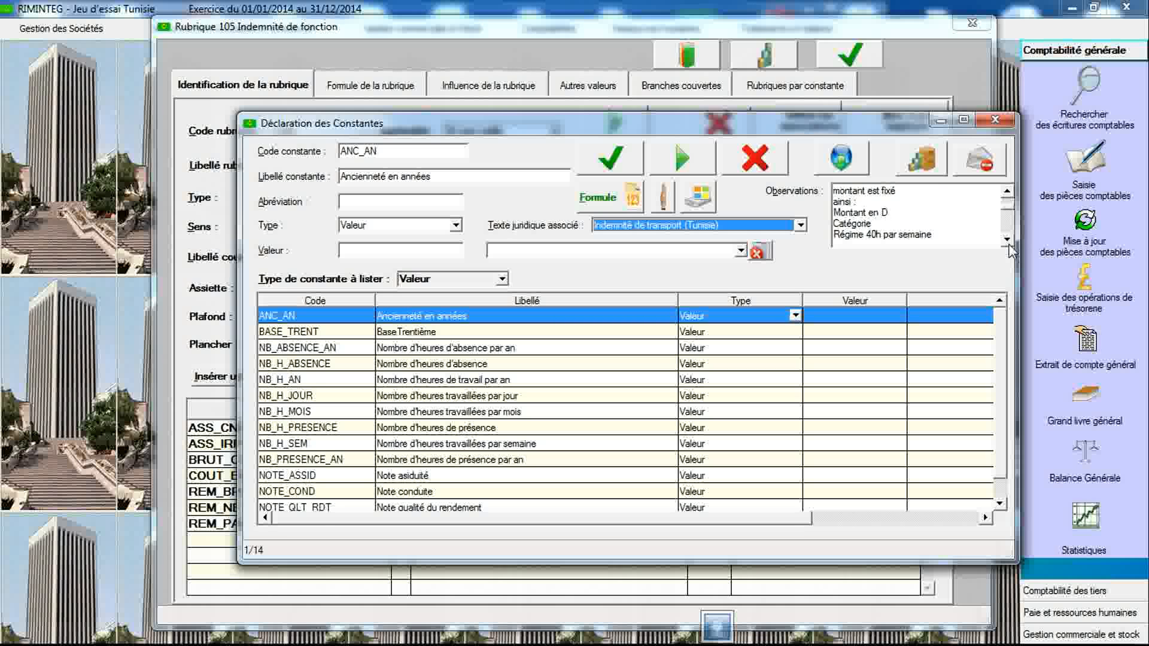
{"action": "left_click", "coordinate": [1009, 245]}
{"action": "left_click", "coordinate": [1009, 245]}
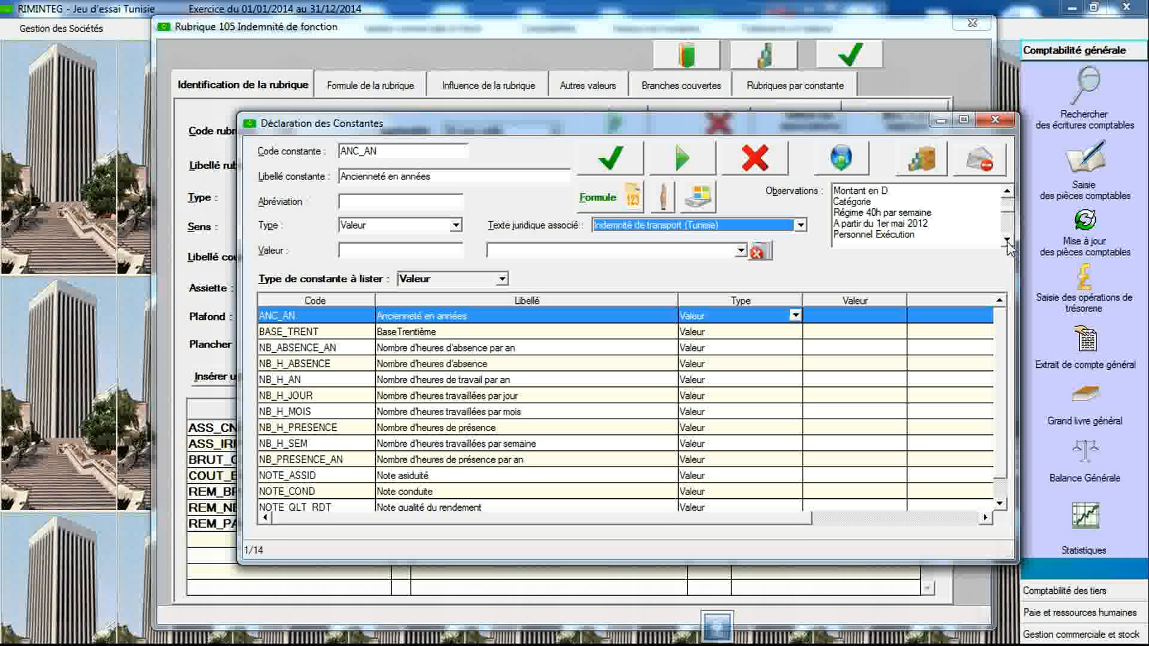
{"action": "left_click", "coordinate": [1008, 242]}
{"action": "left_click", "coordinate": [1008, 242]}
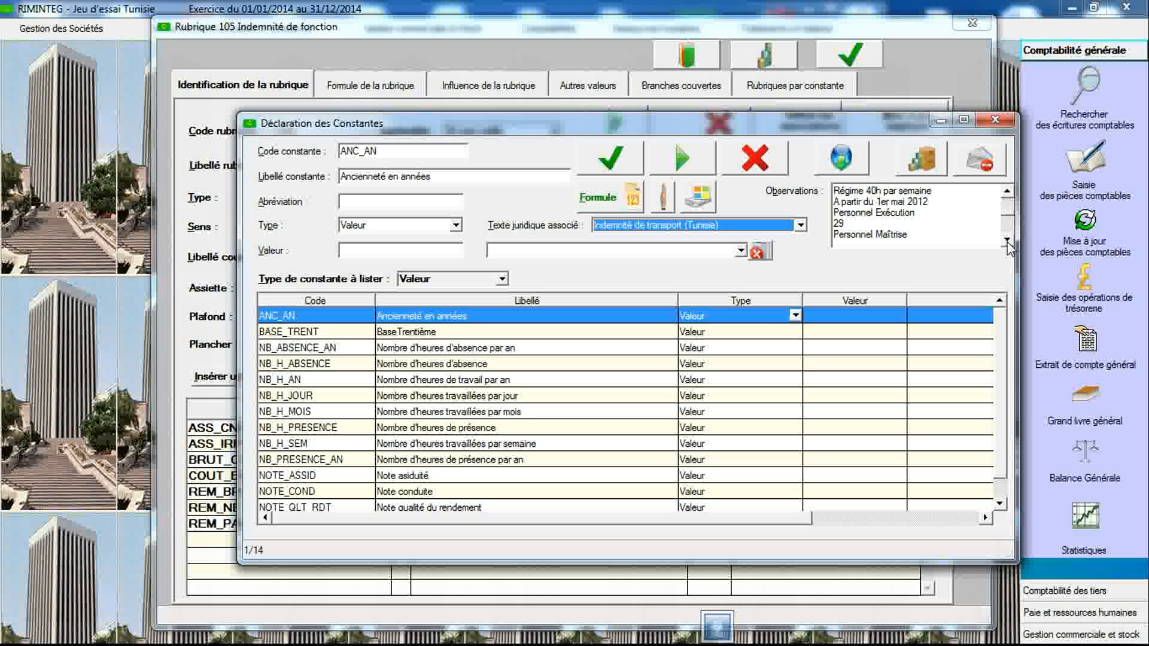
{"action": "left_click", "coordinate": [1007, 241]}
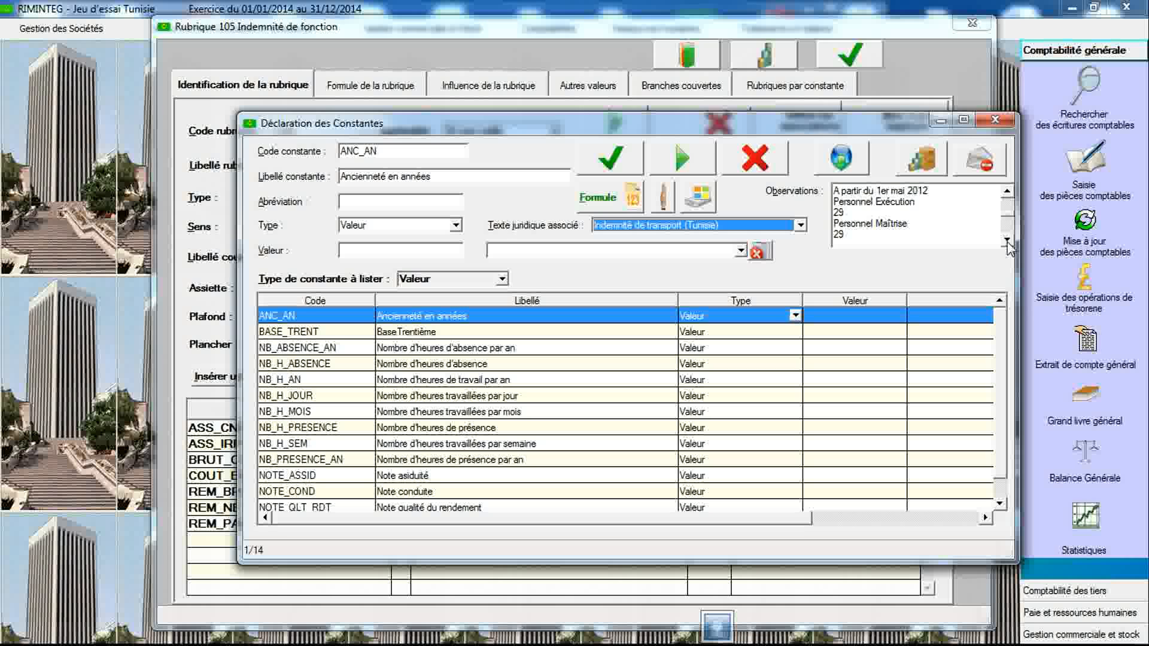
{"action": "left_click", "coordinate": [1008, 242]}
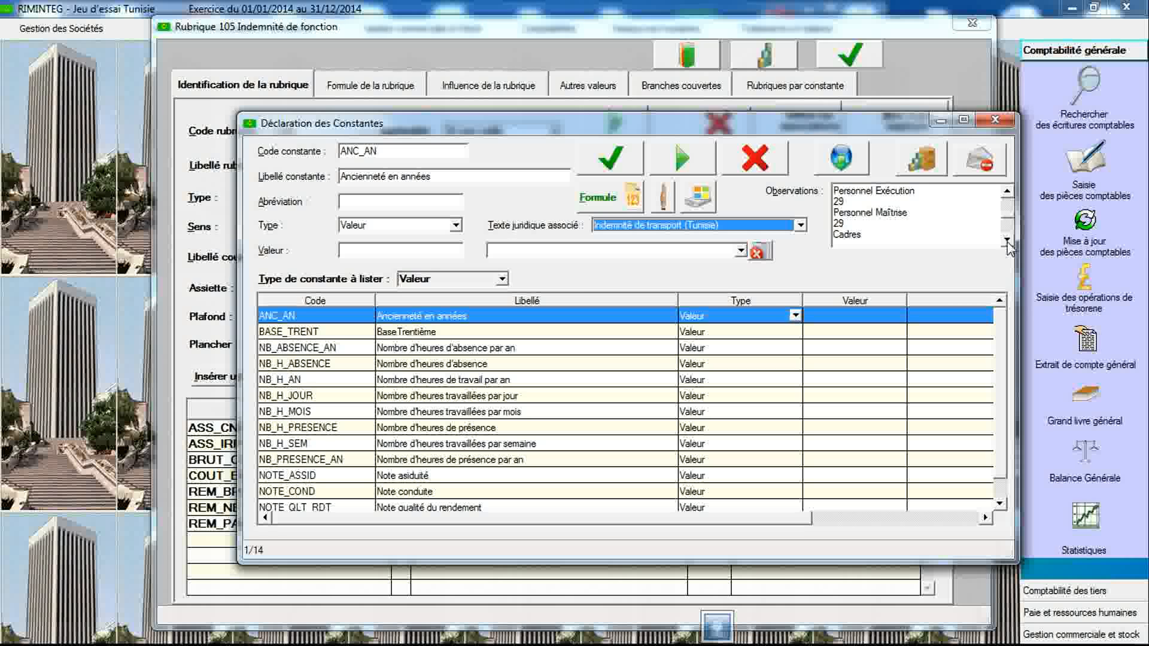
{"action": "left_click", "coordinate": [1007, 242]}
{"action": "left_click", "coordinate": [1008, 242]}
{"action": "left_click", "coordinate": [1008, 242]}
{"action": "left_click", "coordinate": [1007, 242]}
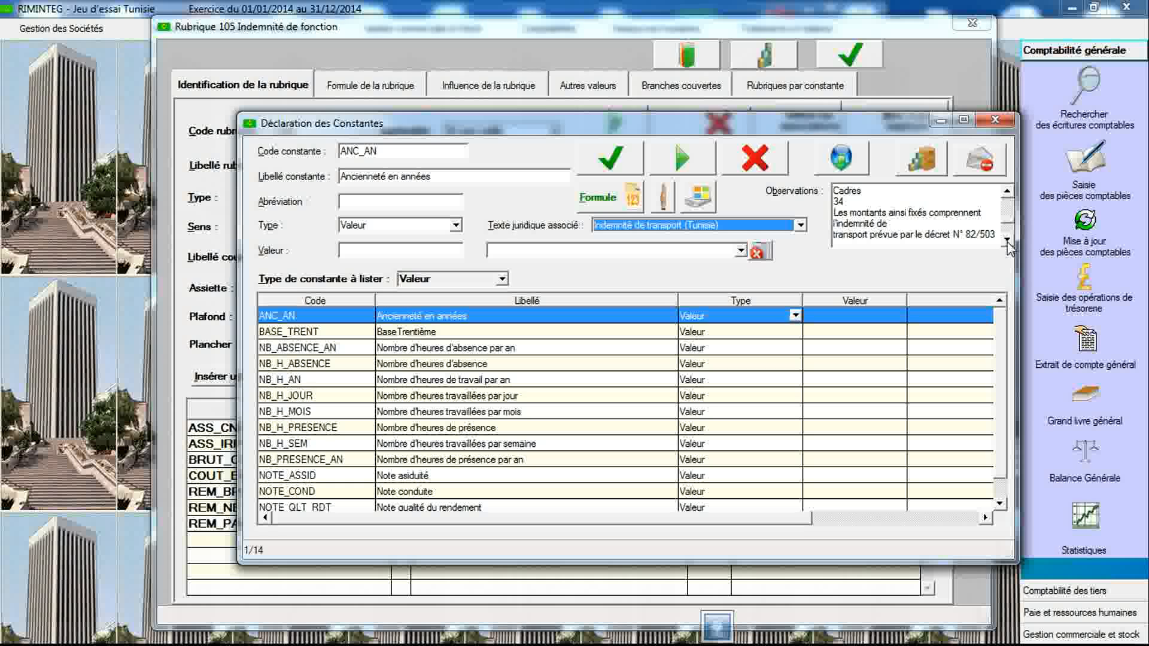
{"action": "left_click", "coordinate": [1008, 242]}
{"action": "left_click", "coordinate": [1007, 242]}
{"action": "left_click", "coordinate": [1007, 241]}
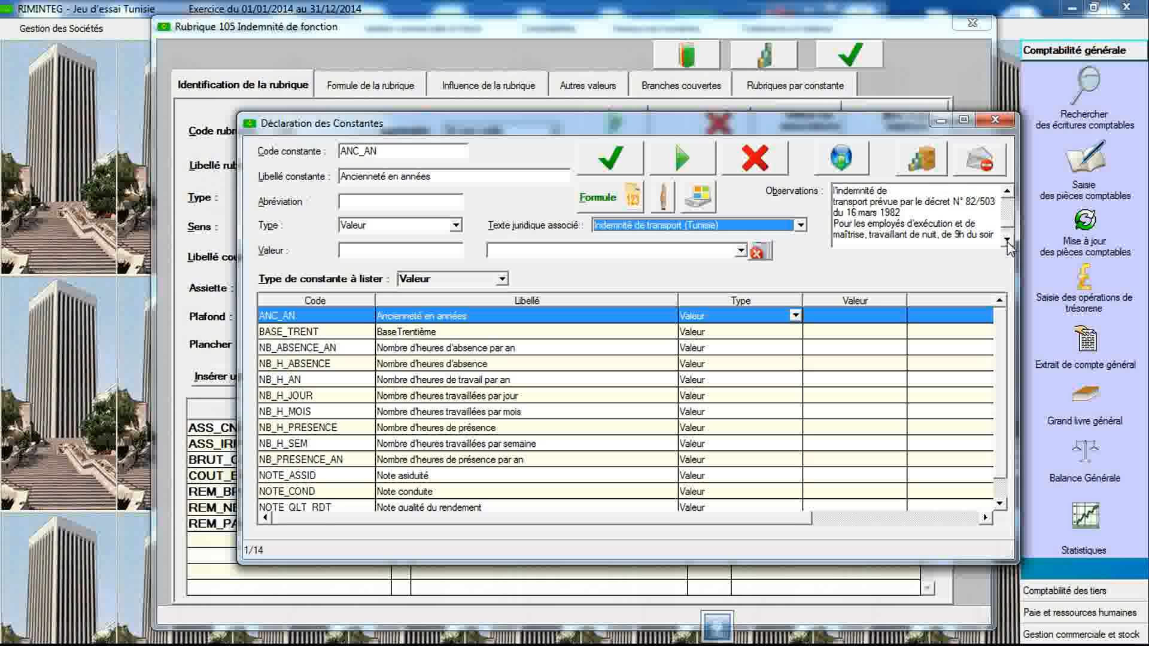
{"action": "left_click", "coordinate": [1007, 195]}
{"action": "left_click", "coordinate": [1007, 196]}
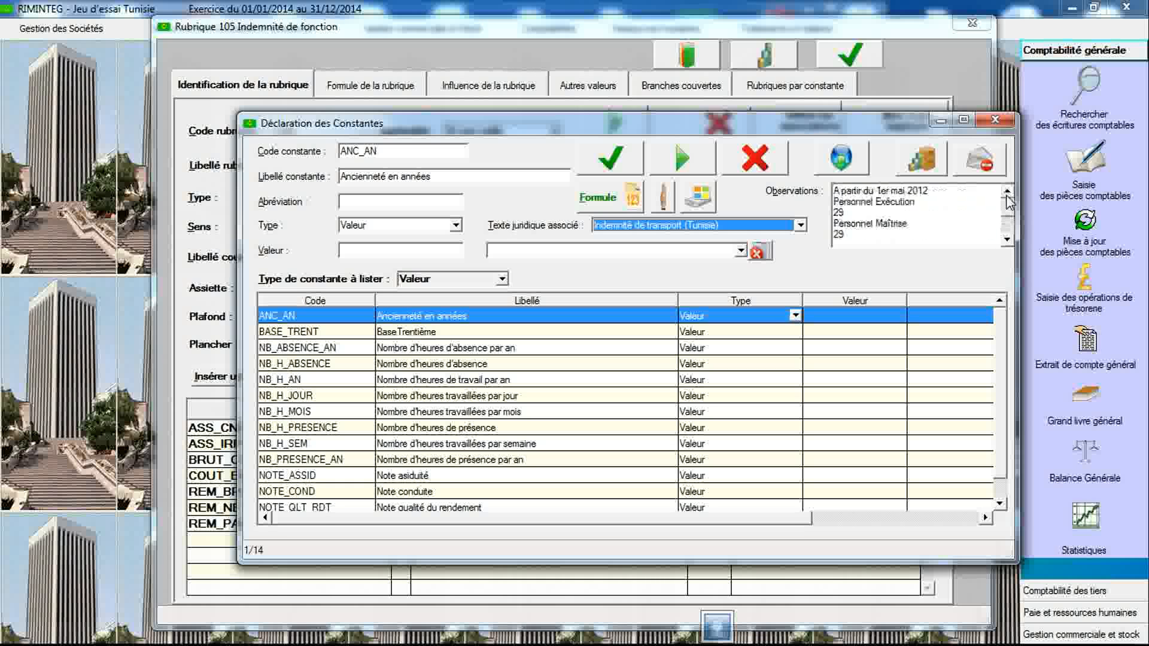
- Create constant CAT_EMP labelled "Catégorie employé" with type Tableau
{"action": "left_click", "coordinate": [435, 155]}
{"action": "type", "text": "CAT"}
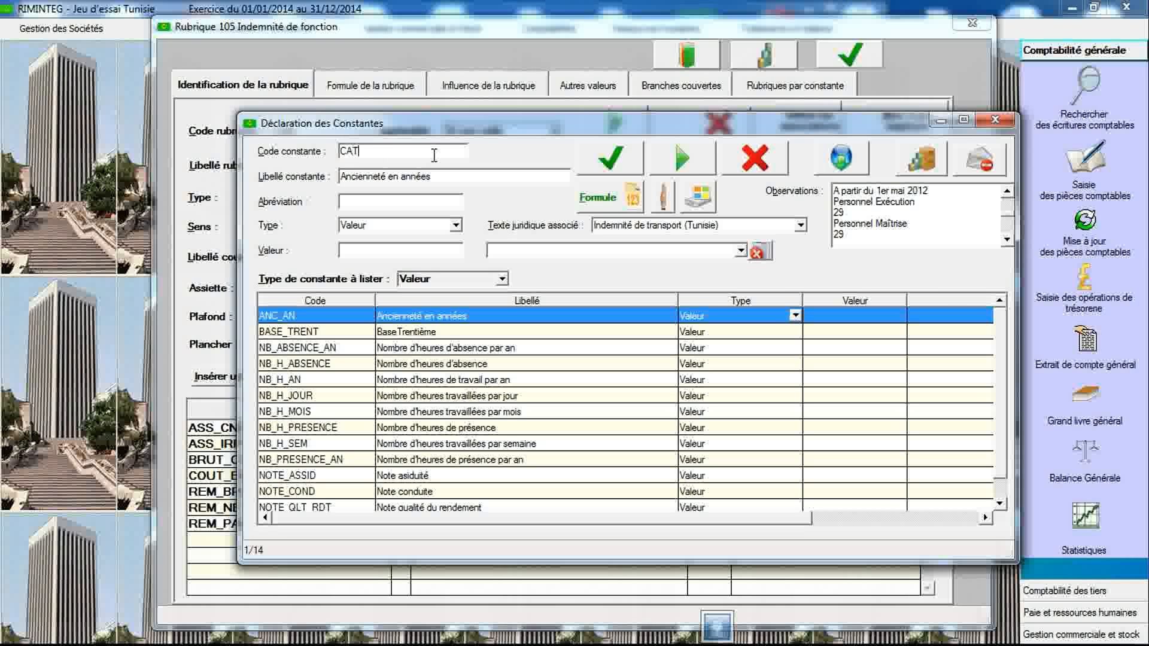
{"action": "type", "text": "_EMP"}
{"action": "key", "text": "Tab"}
{"action": "type", "text": "Catég"}
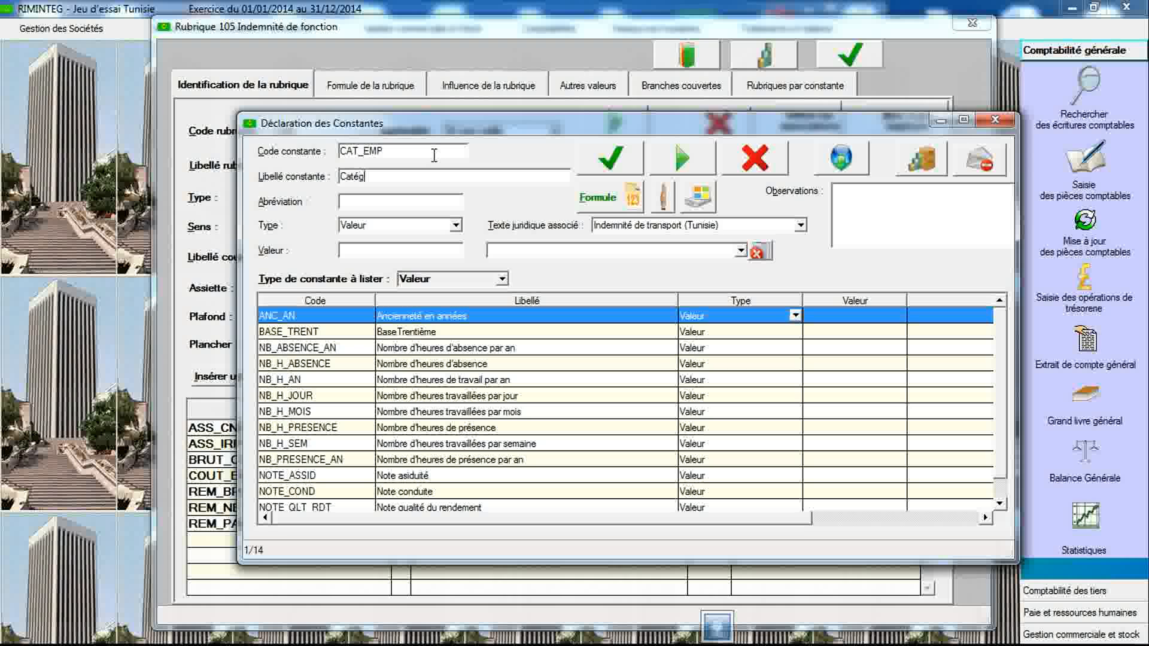
{"action": "type", "text": "orie employé"}
{"action": "left_click", "coordinate": [456, 225]}
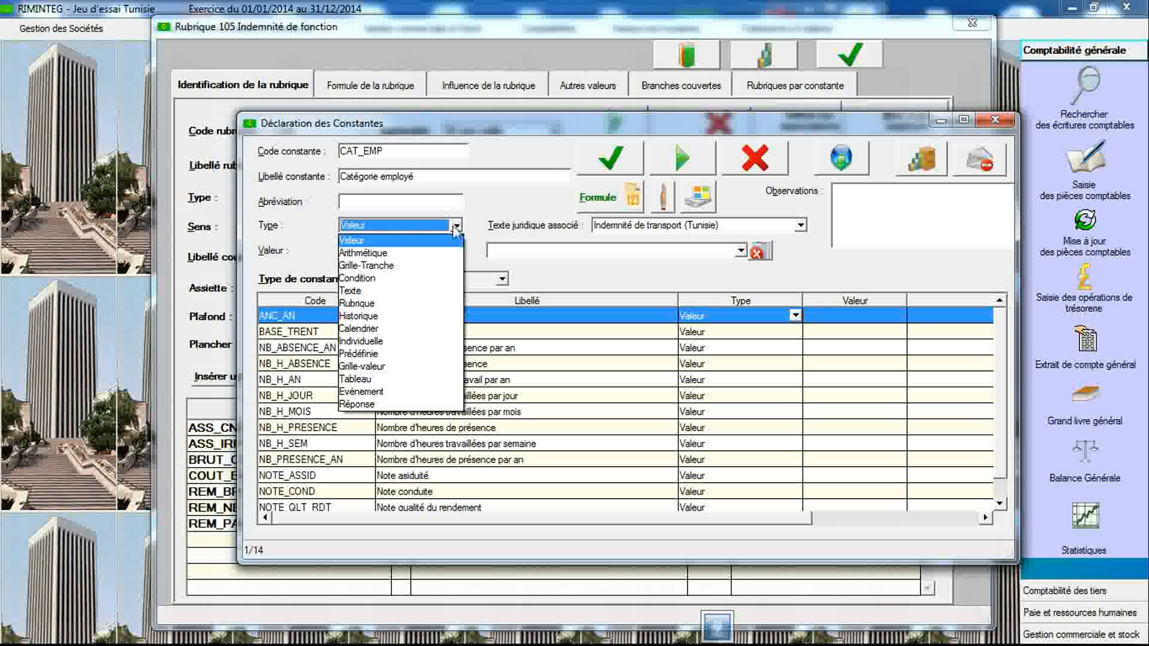
{"action": "left_click", "coordinate": [407, 379]}
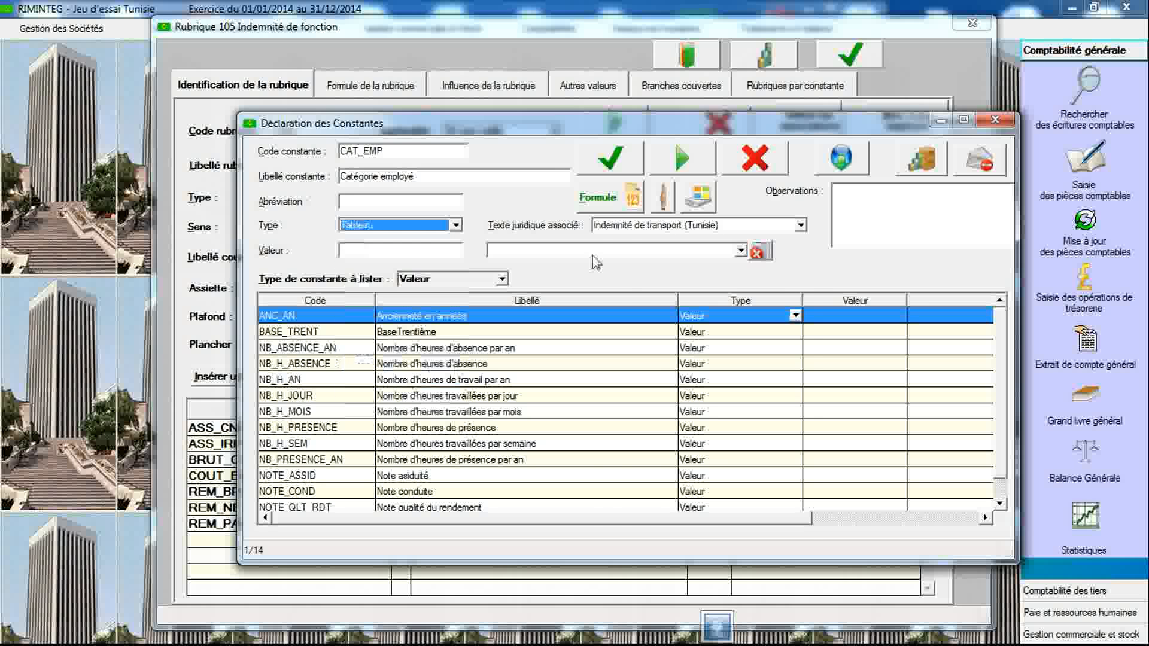
- Associate the Indemnité de transport (Tunisie) legal text with CAT_EMP and save the constant
{"action": "left_click", "coordinate": [625, 226]}
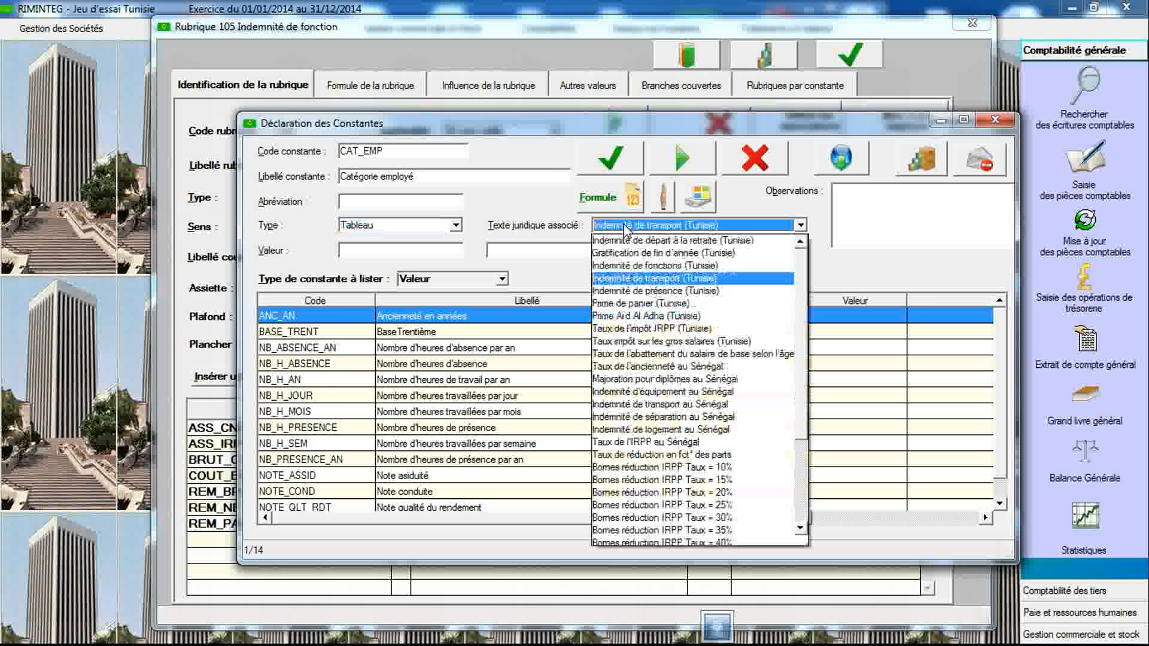
{"action": "left_click", "coordinate": [625, 279]}
{"action": "left_click", "coordinate": [621, 174]}
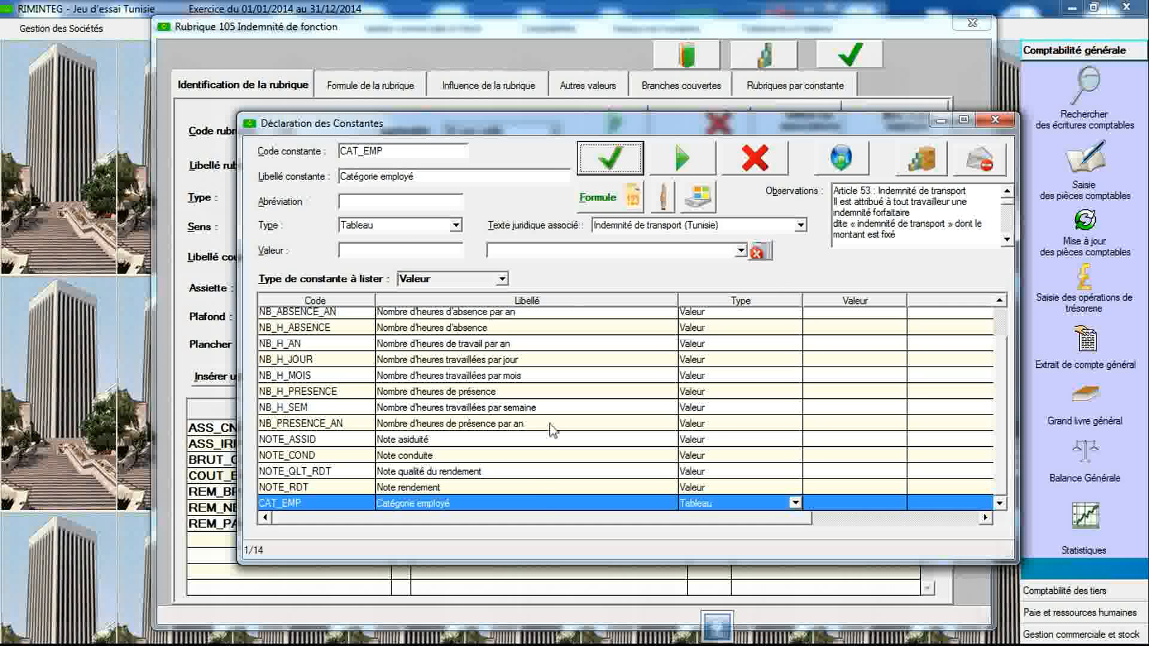
- Open CAT_EMP's table values and scroll through the observations text
{"action": "double_click", "coordinate": [537, 510]}
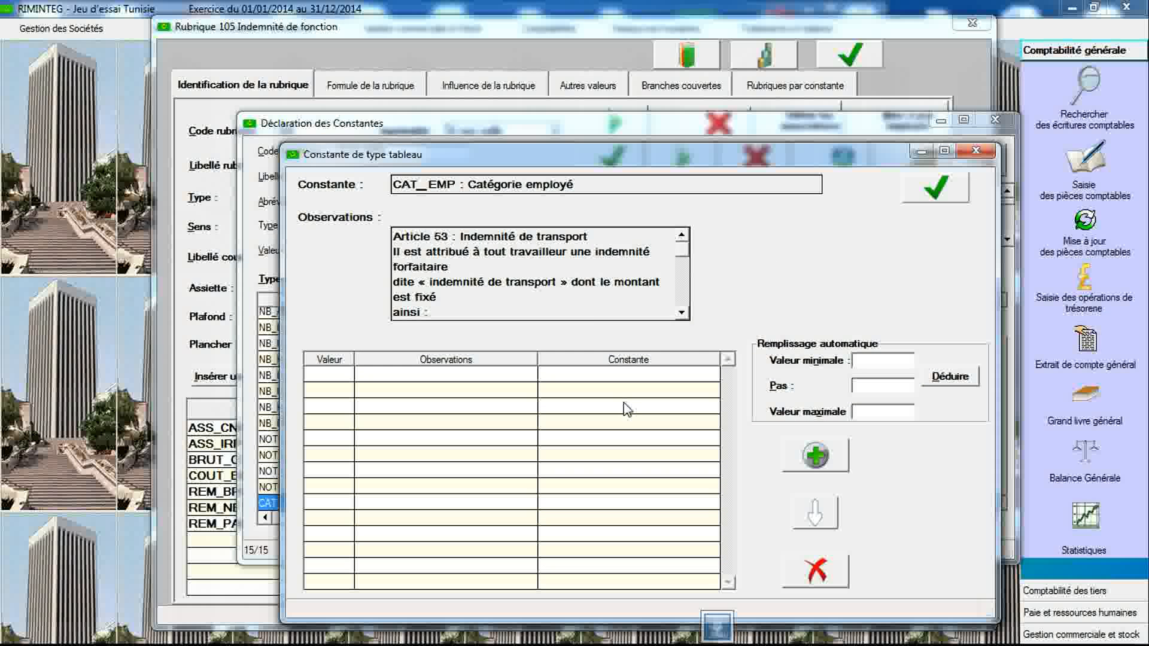
{"action": "left_click", "coordinate": [682, 313]}
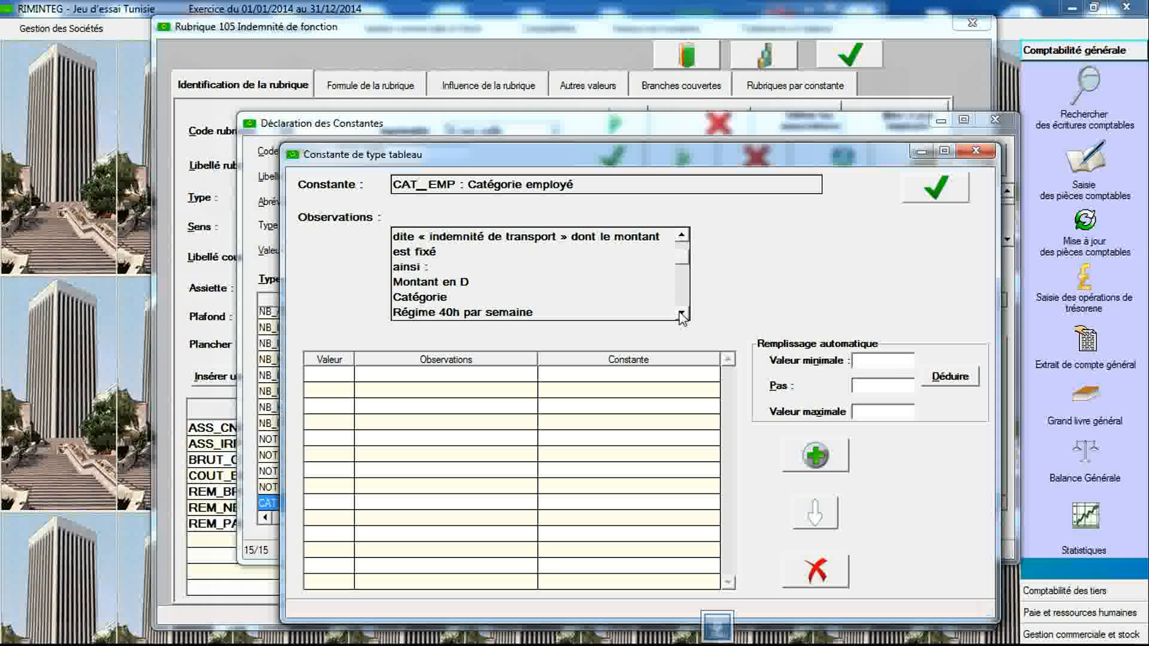
{"action": "left_click", "coordinate": [682, 314]}
{"action": "left_click", "coordinate": [681, 314]}
{"action": "left_click", "coordinate": [681, 313]}
{"action": "left_click", "coordinate": [681, 313]}
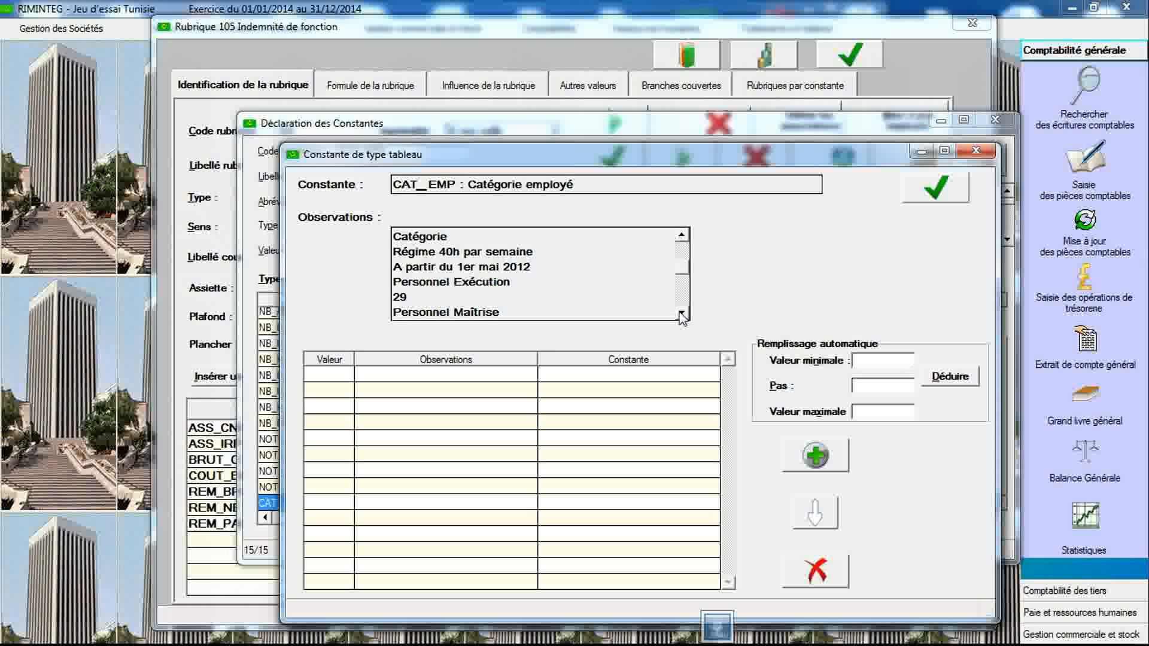
- Add table value 1 with observation "Personnel Exécution"
{"action": "left_click", "coordinate": [816, 470]}
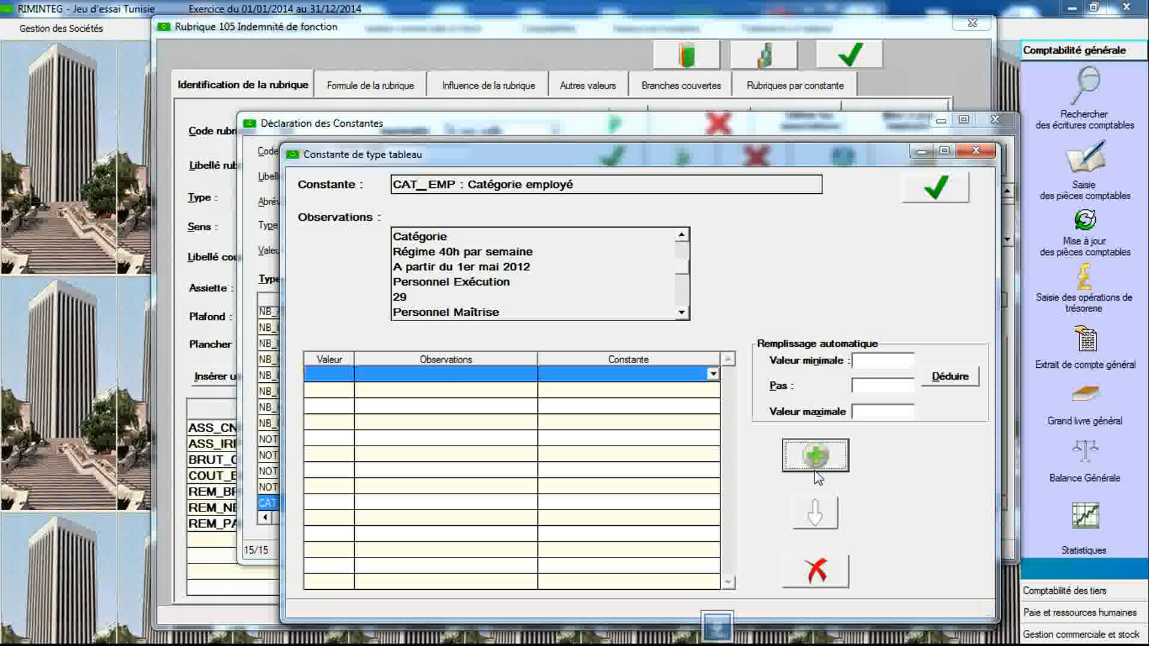
{"action": "left_click", "coordinate": [342, 374]}
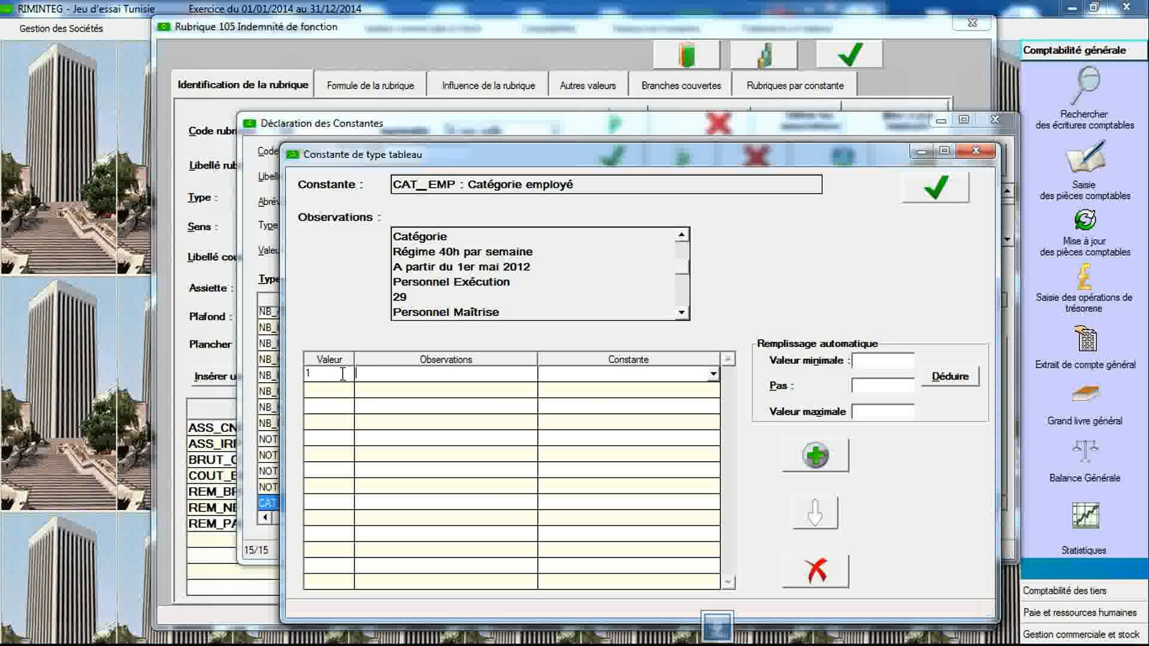
{"action": "key", "text": "Tab"}
{"action": "type", "text": "Personnel Exécution"}
{"action": "left_click", "coordinate": [346, 398]}
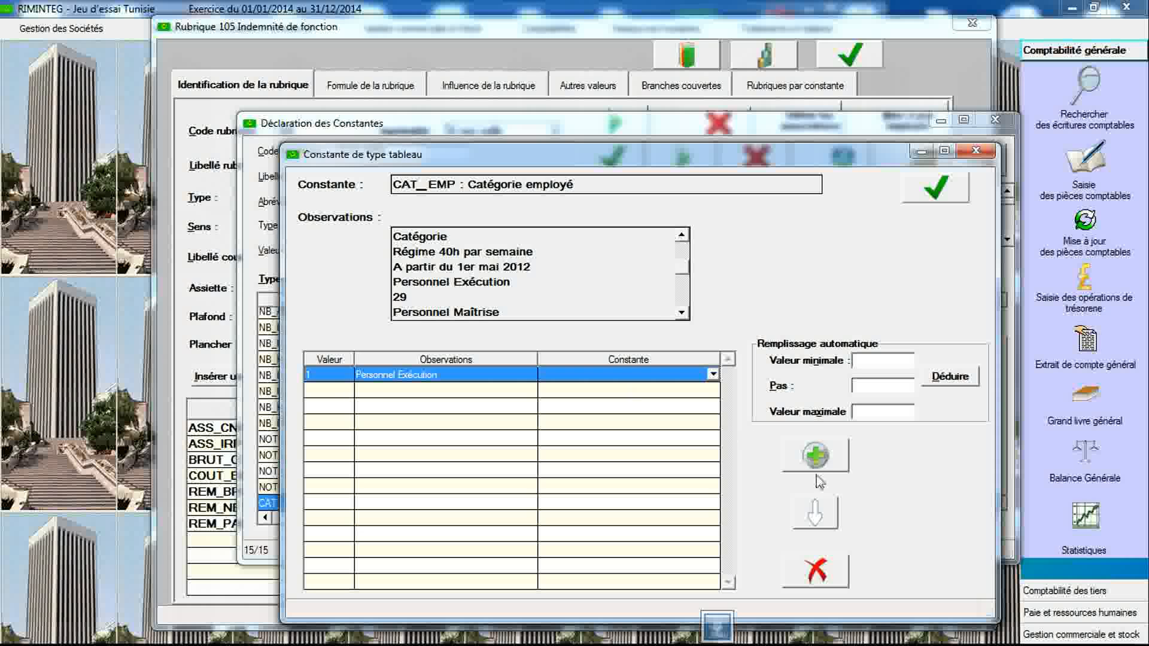
- Add table value 2 with observation "Personnel Maîtrise"
{"action": "left_click", "coordinate": [815, 456]}
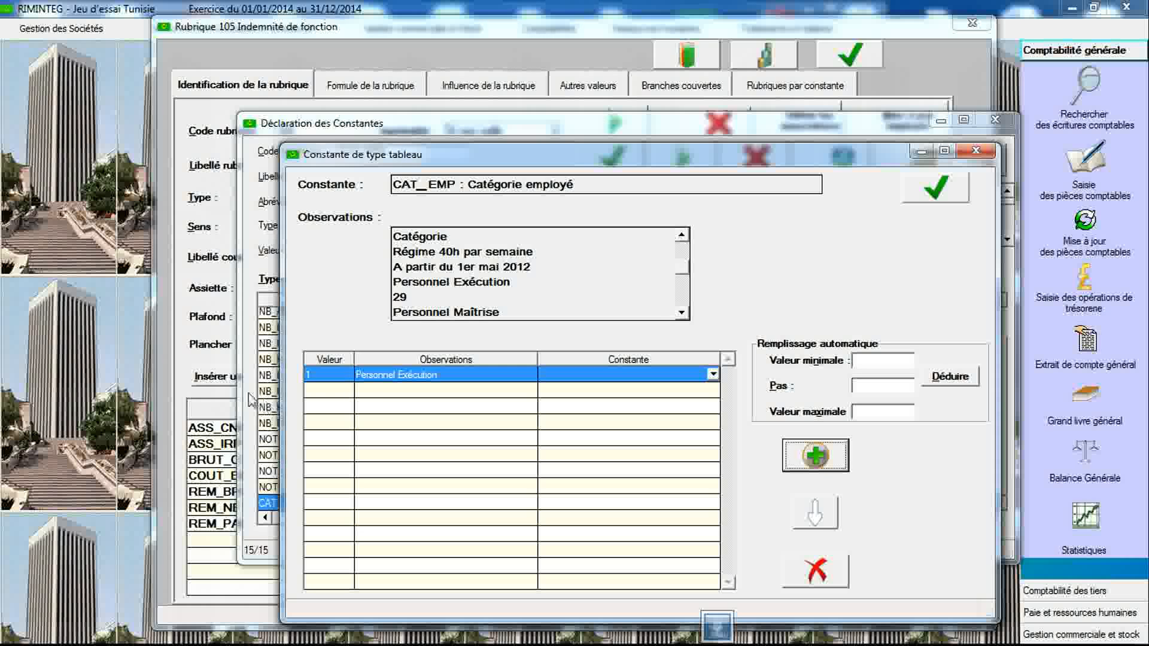
{"action": "left_click", "coordinate": [330, 392]}
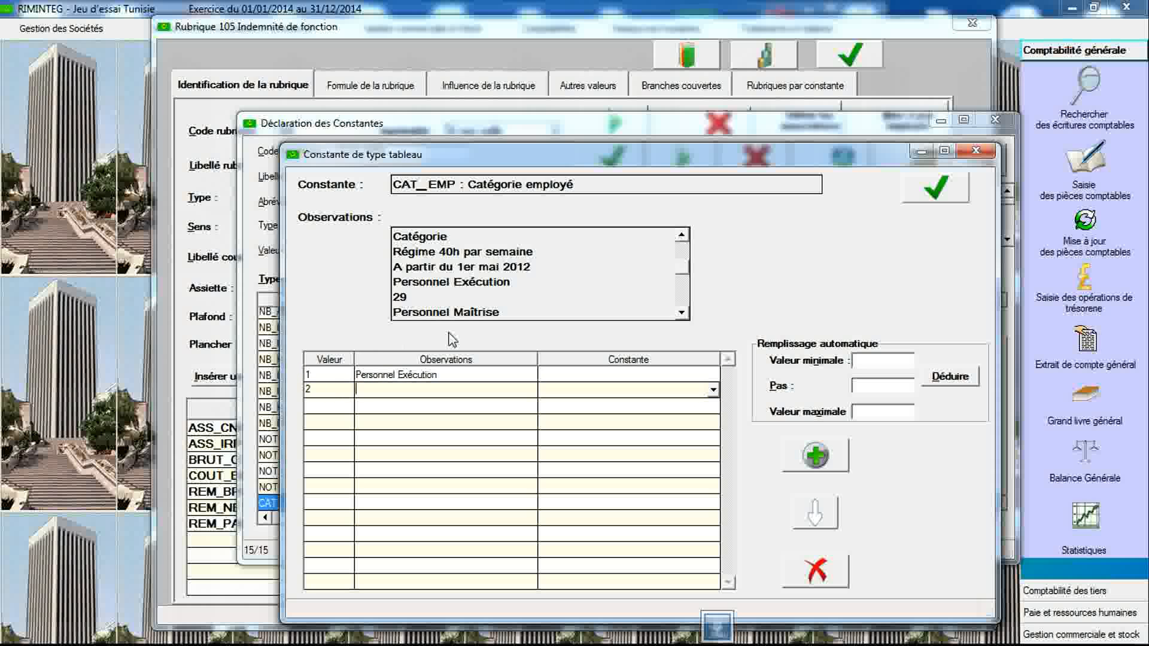
{"action": "type", "text": "Personnel Maîtrise"}
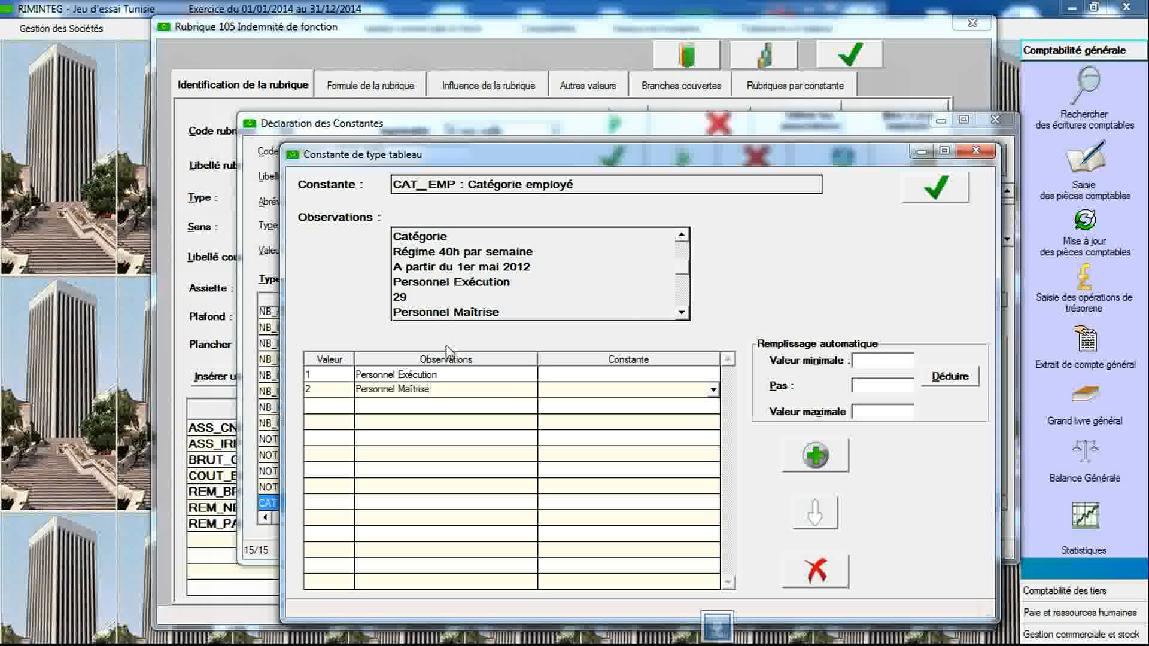
- Add table value 3 with observation "Cadres"
{"action": "left_click", "coordinate": [682, 313]}
{"action": "left_click", "coordinate": [682, 313]}
{"action": "left_click", "coordinate": [681, 313]}
{"action": "left_click", "coordinate": [682, 313]}
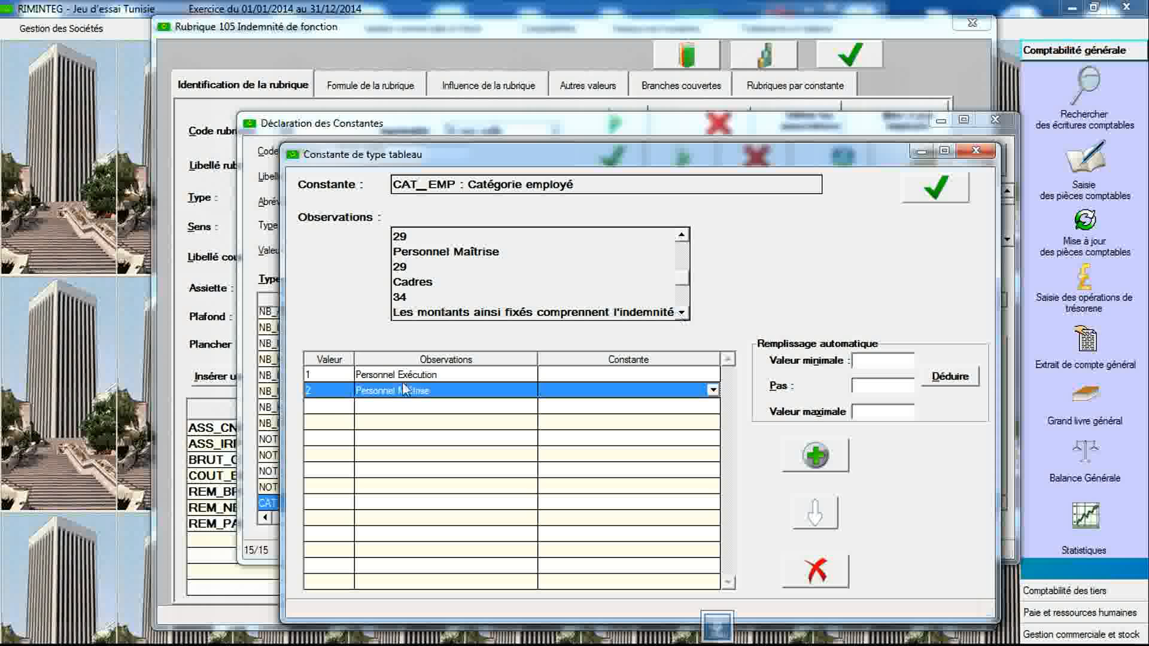
{"action": "left_click", "coordinate": [333, 408]}
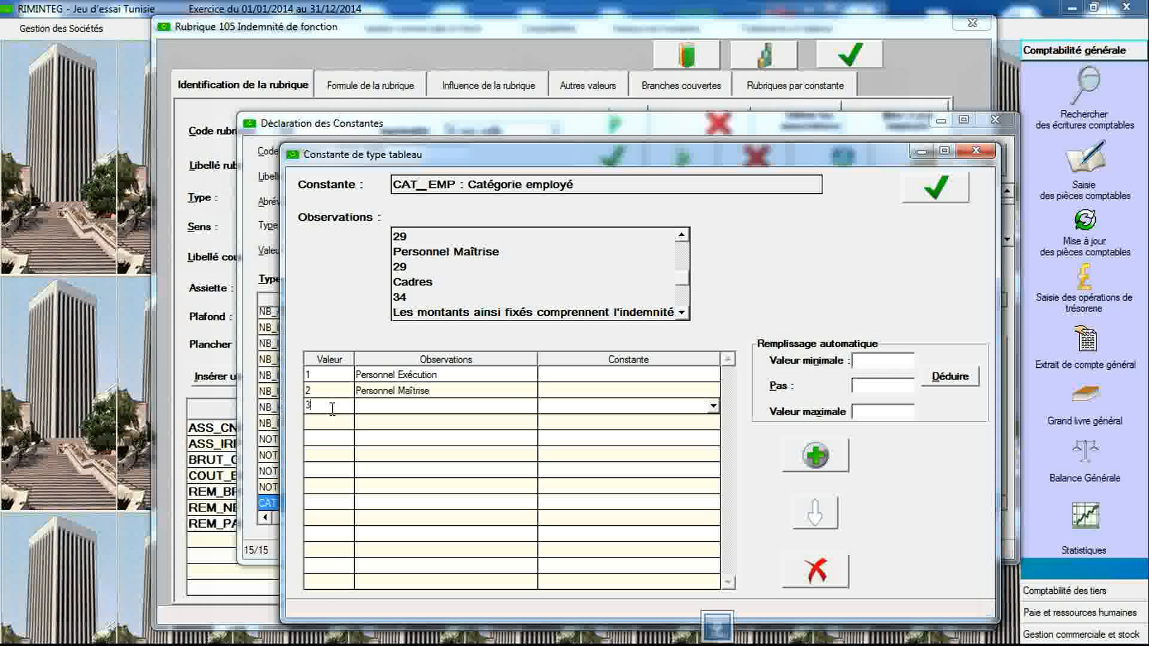
{"action": "type", "text": "Cadres"}
- Save CAT_EMP's table values and close the table dialog
{"action": "left_click", "coordinate": [916, 198]}
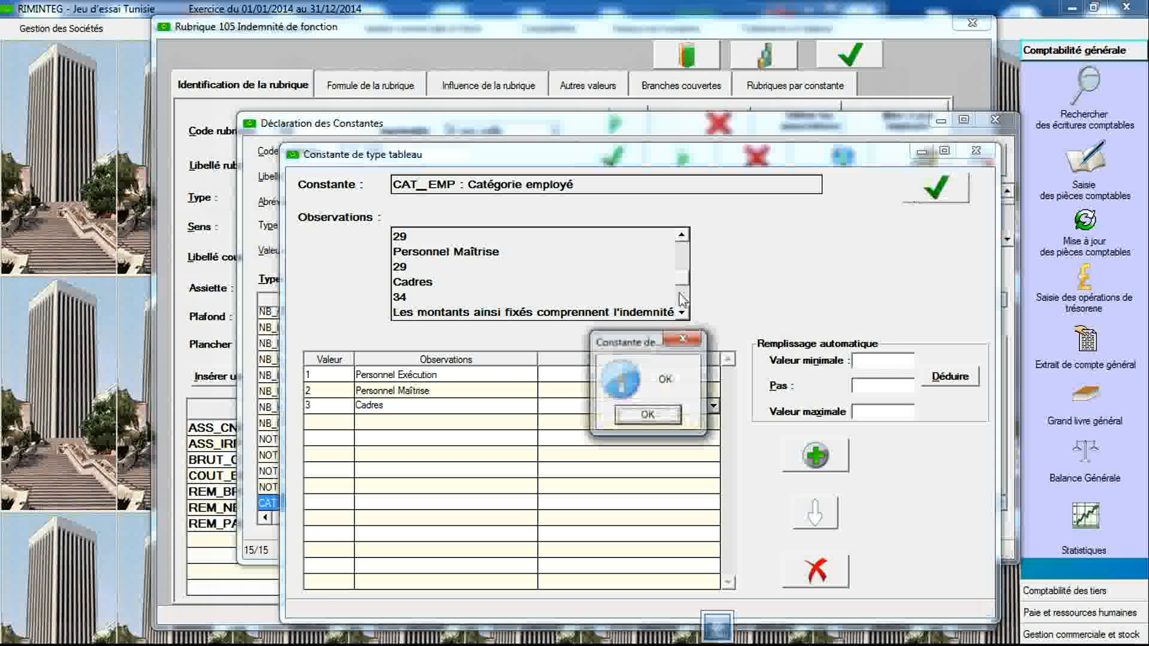
{"action": "key", "text": "Return"}
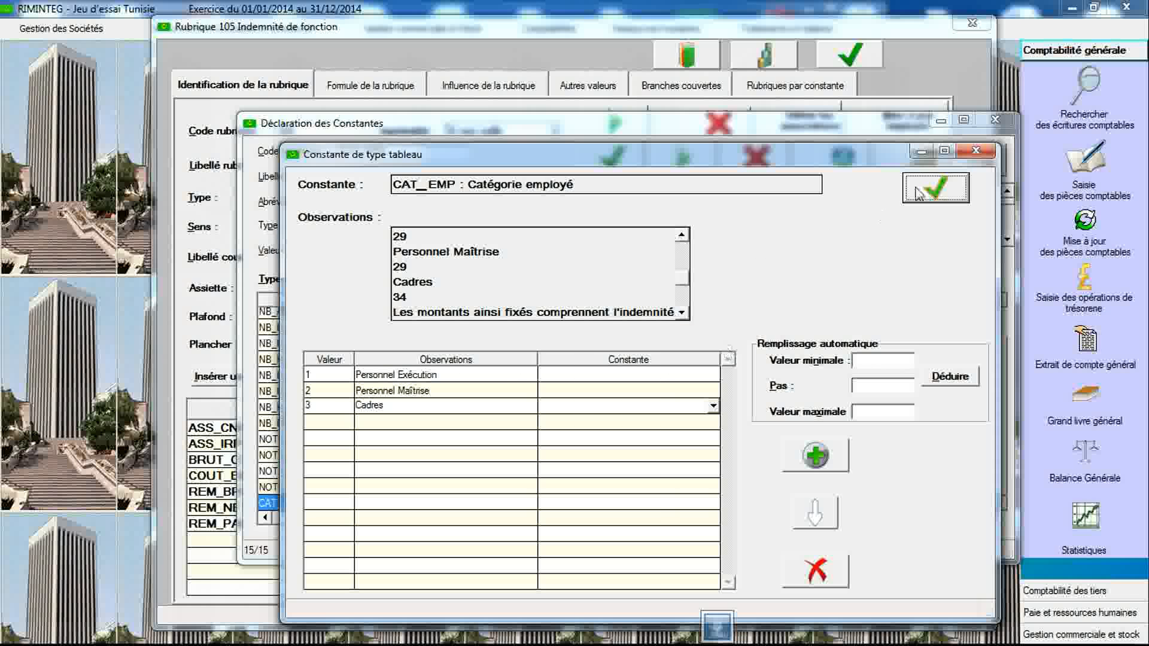
{"action": "left_click", "coordinate": [974, 152]}
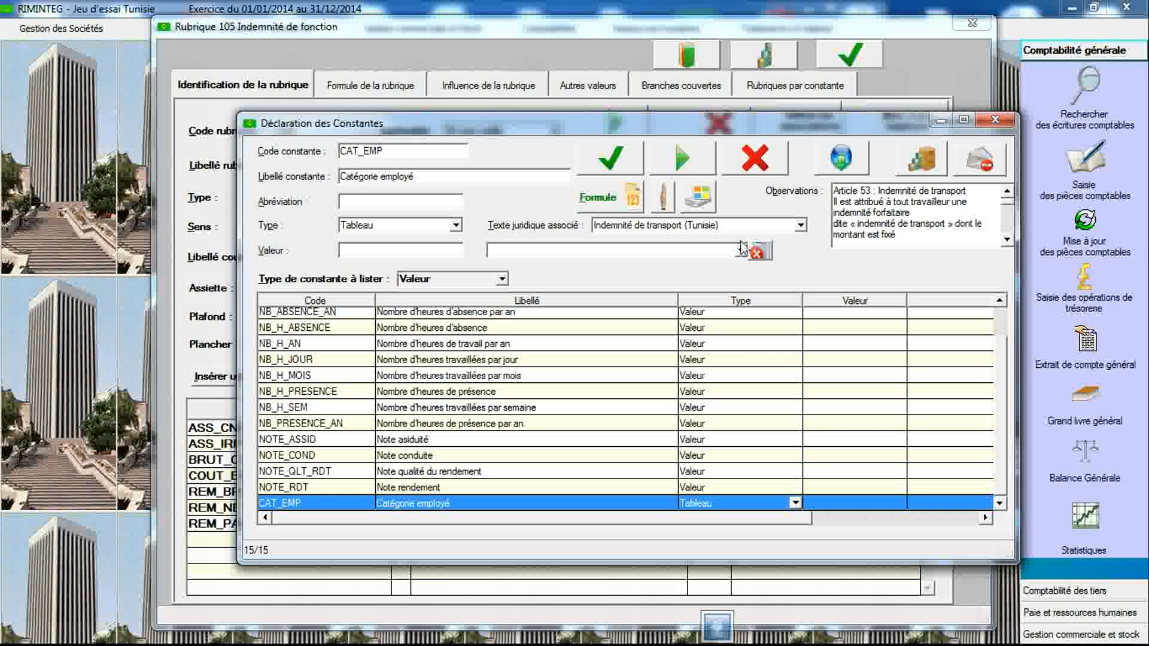
- Create a new constant with code IND_TRP and label "Indemnité de transport"
{"action": "double_click", "coordinate": [446, 154]}
{"action": "key", "text": "BackSpace"}
{"action": "type", "text": "IND_TRP"}
{"action": "key", "text": "Tab"}
{"action": "type", "text": "Indemnit"}
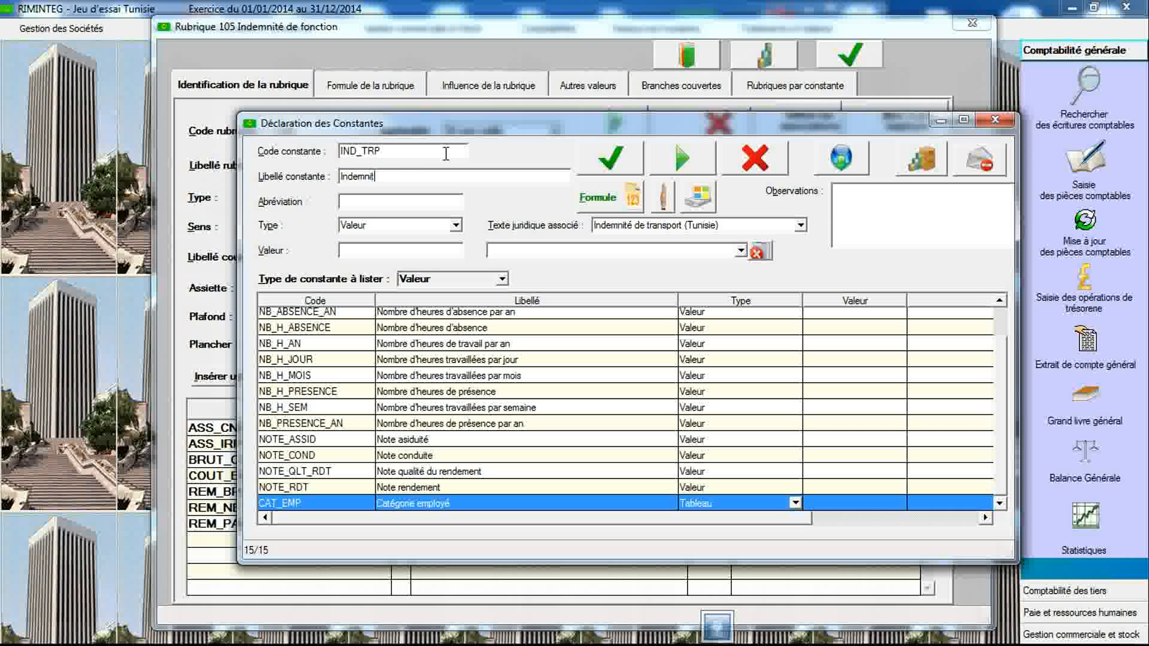
{"action": "type", "text": "é de transport"}
- Set IND_TRP's type to Grille-valeur, associate the legal text Indemnité de transport (Tunisie), and validate the constant
{"action": "left_click", "coordinate": [456, 225]}
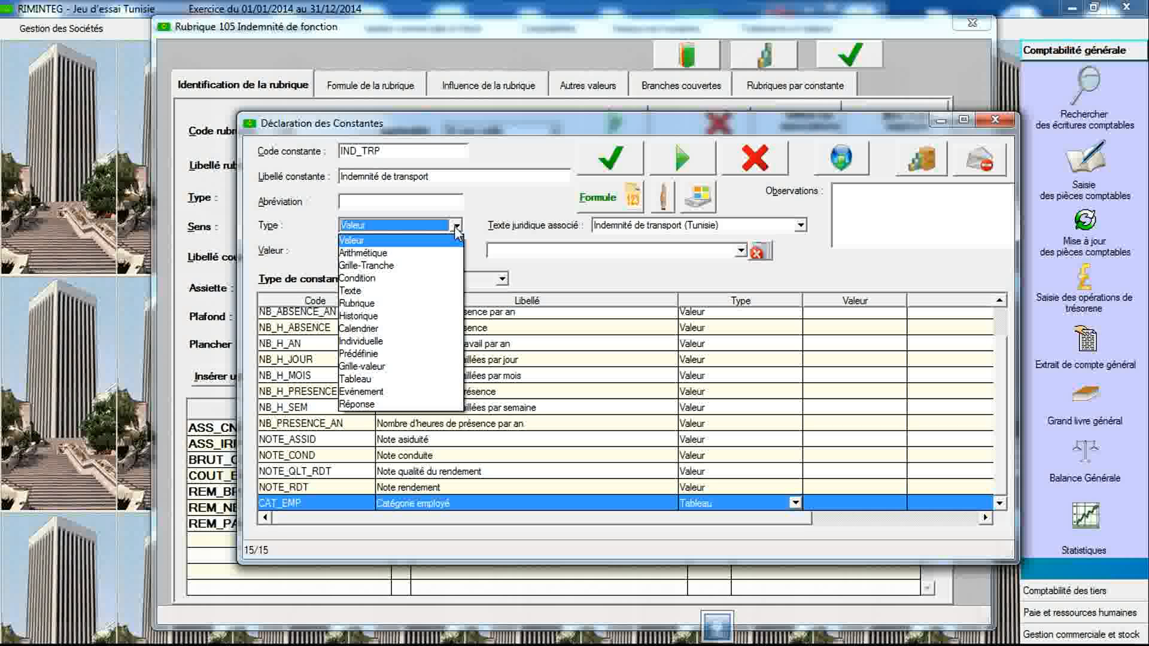
{"action": "left_click", "coordinate": [418, 366]}
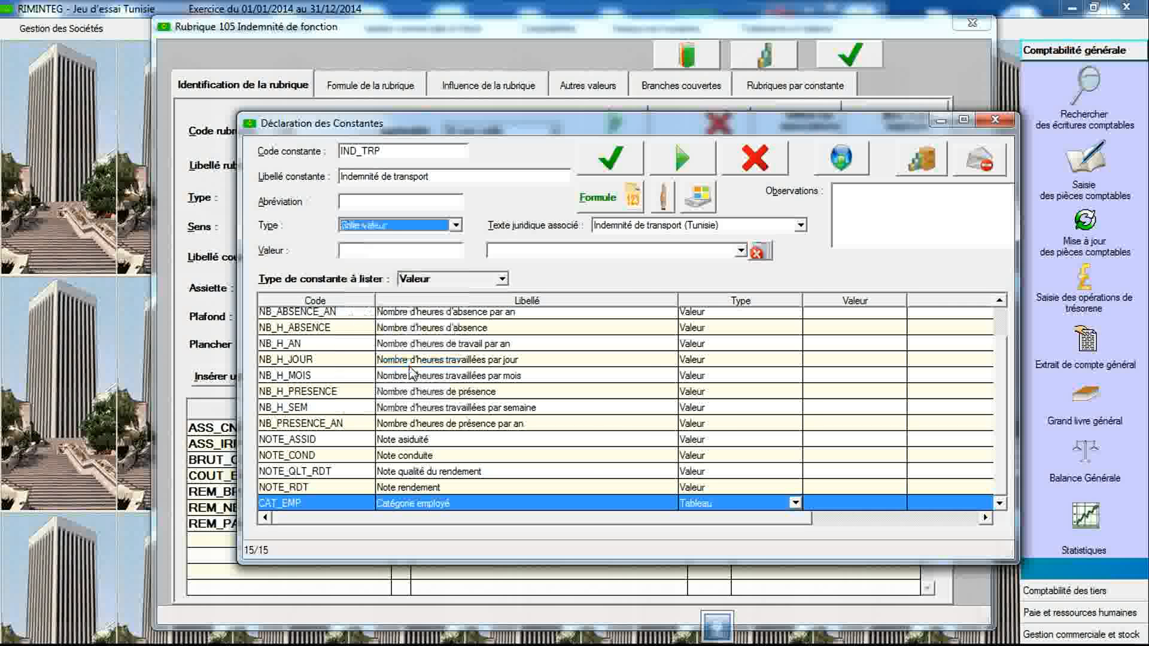
{"action": "left_click", "coordinate": [657, 227]}
{"action": "left_click", "coordinate": [658, 240]}
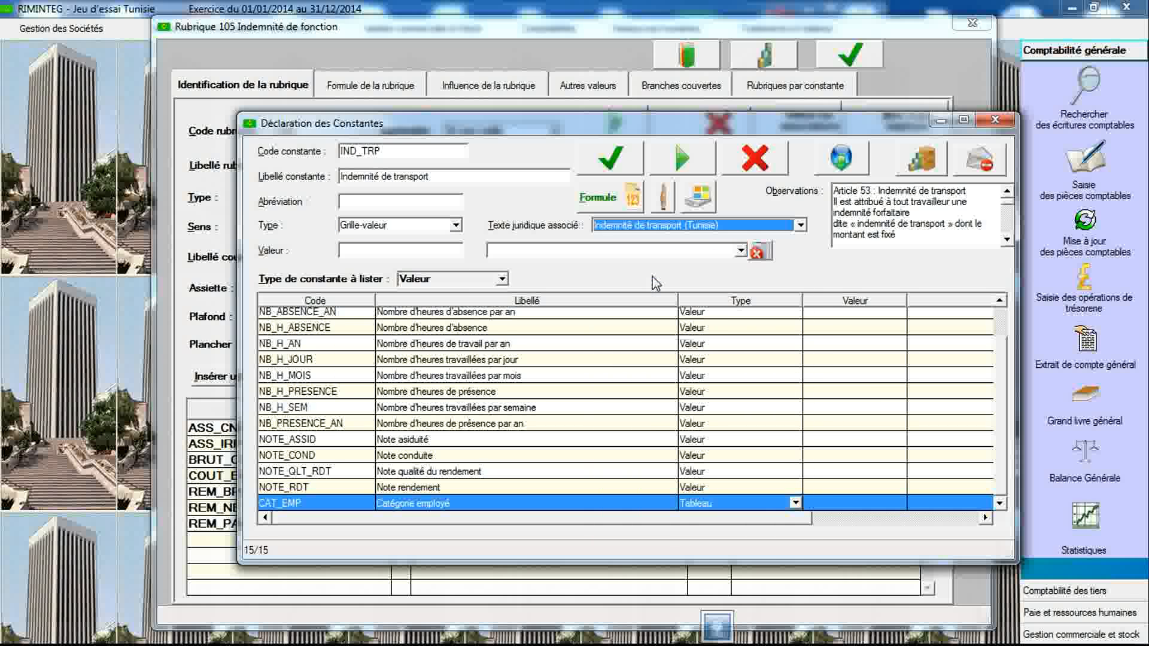
{"action": "left_click", "coordinate": [611, 160]}
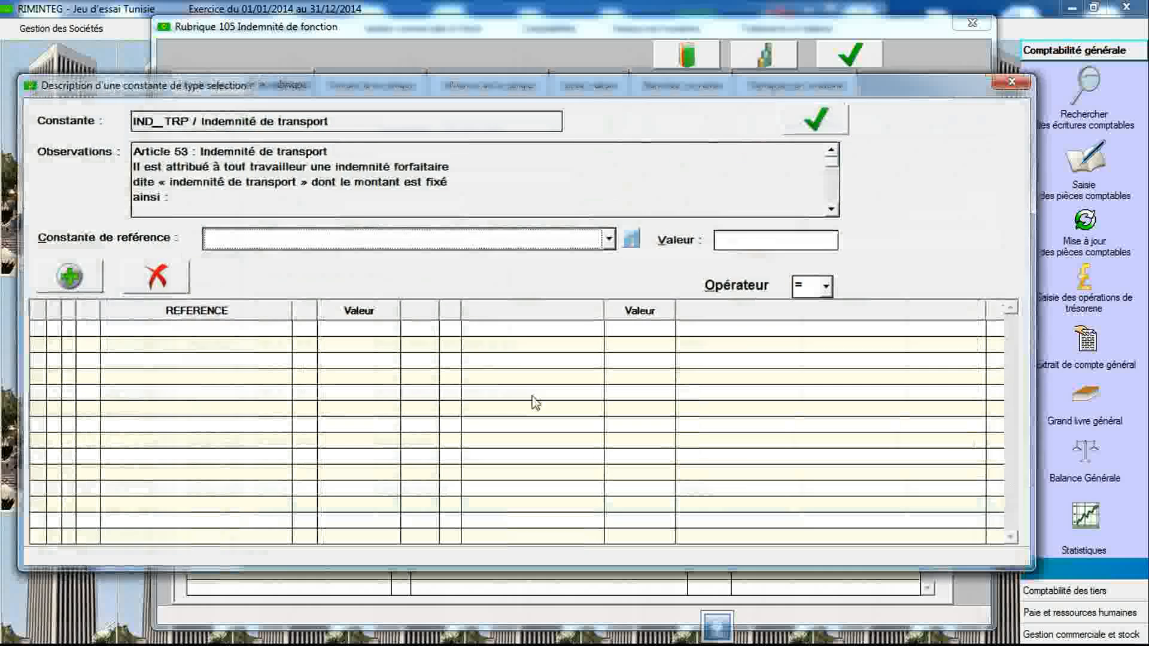
- Choose CAT_EMP as the reference constant and set the transport allowance for category 1 to 29
{"action": "left_click", "coordinate": [567, 243]}
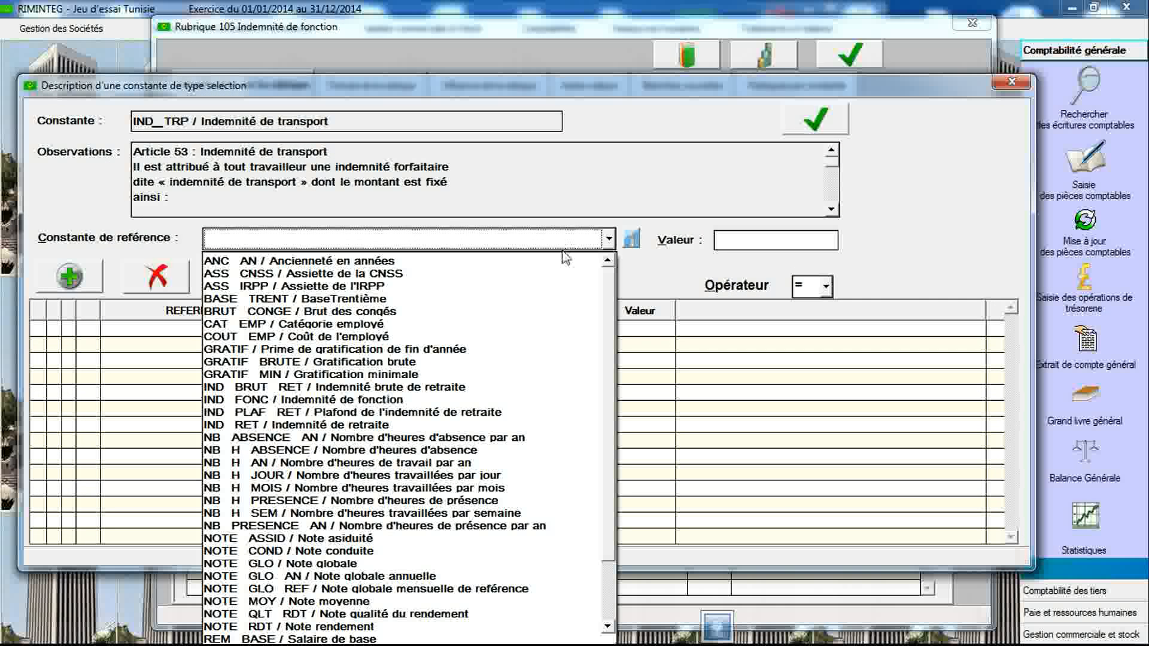
{"action": "left_click", "coordinate": [542, 324]}
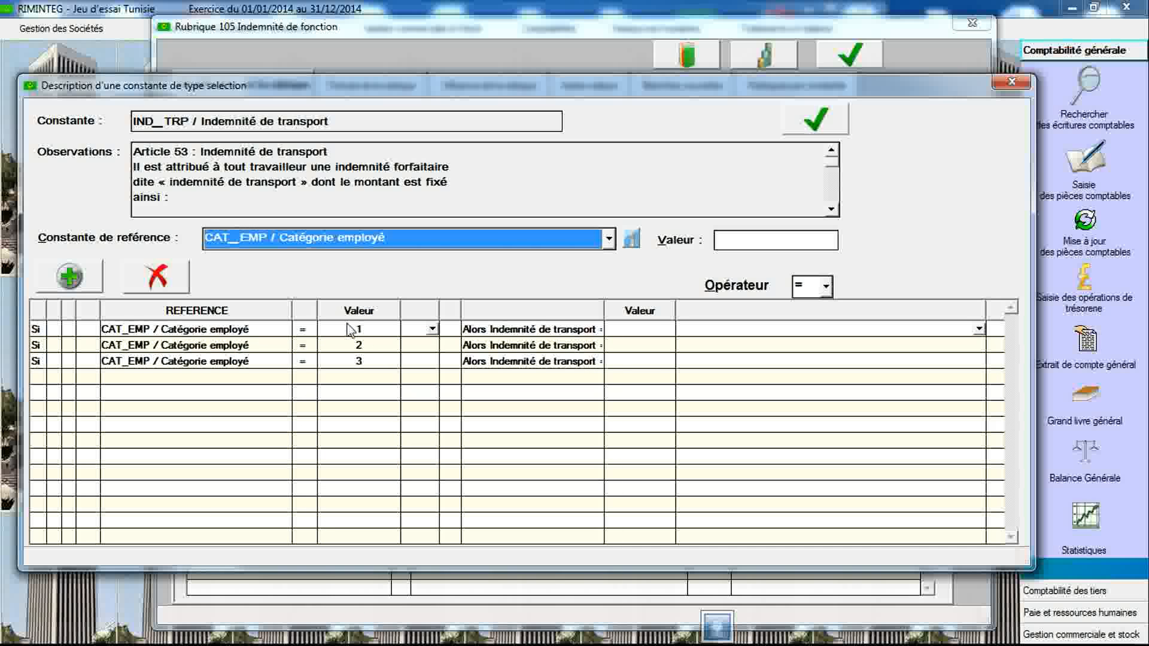
{"action": "mouse_move", "coordinate": [457, 251]}
{"action": "left_click", "coordinate": [834, 210]}
{"action": "left_click", "coordinate": [834, 210]}
{"action": "left_click", "coordinate": [833, 210]}
{"action": "left_click", "coordinate": [833, 210]}
{"action": "left_click", "coordinate": [833, 210]}
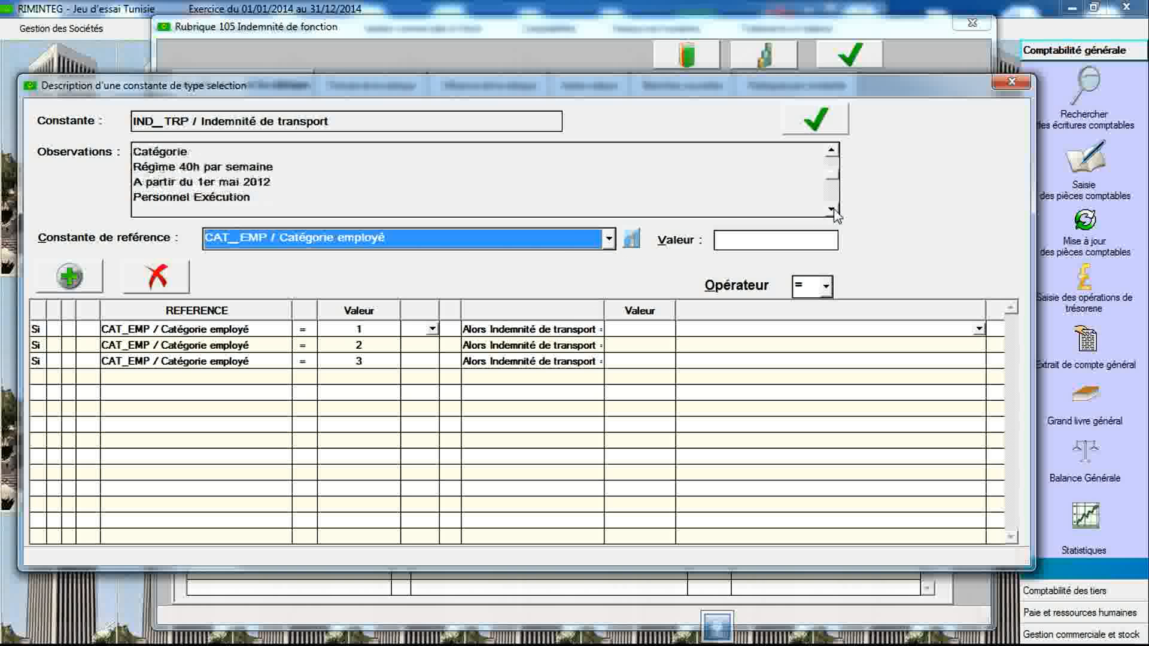
{"action": "left_click", "coordinate": [833, 210]}
{"action": "left_click", "coordinate": [834, 212]}
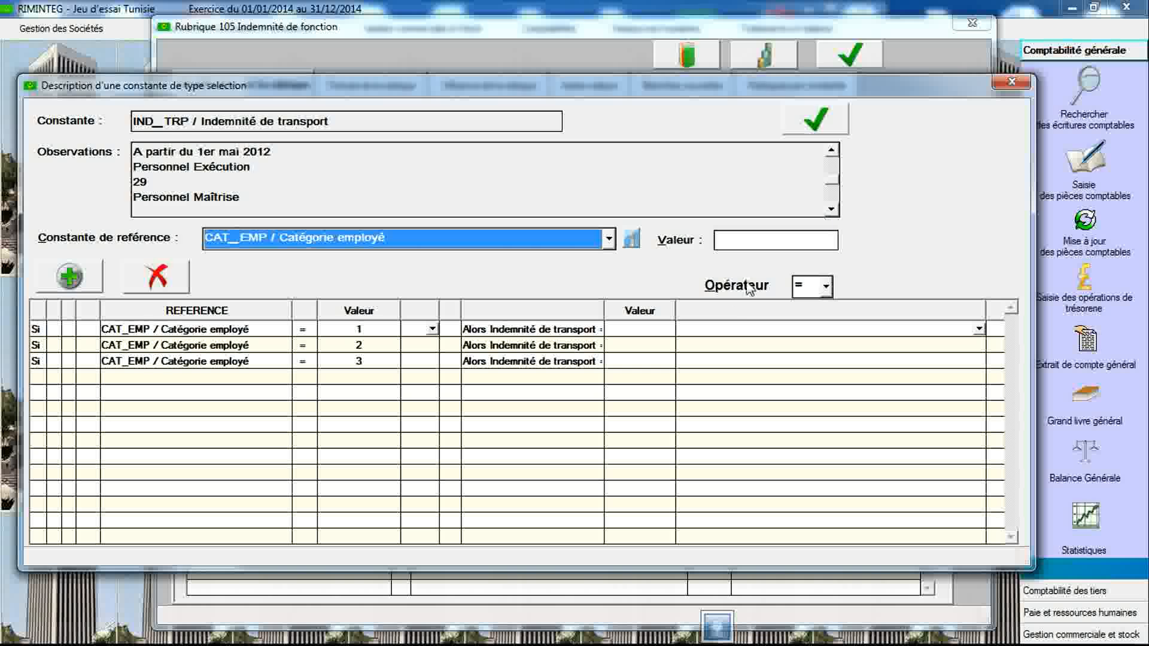
{"action": "left_click", "coordinate": [653, 330]}
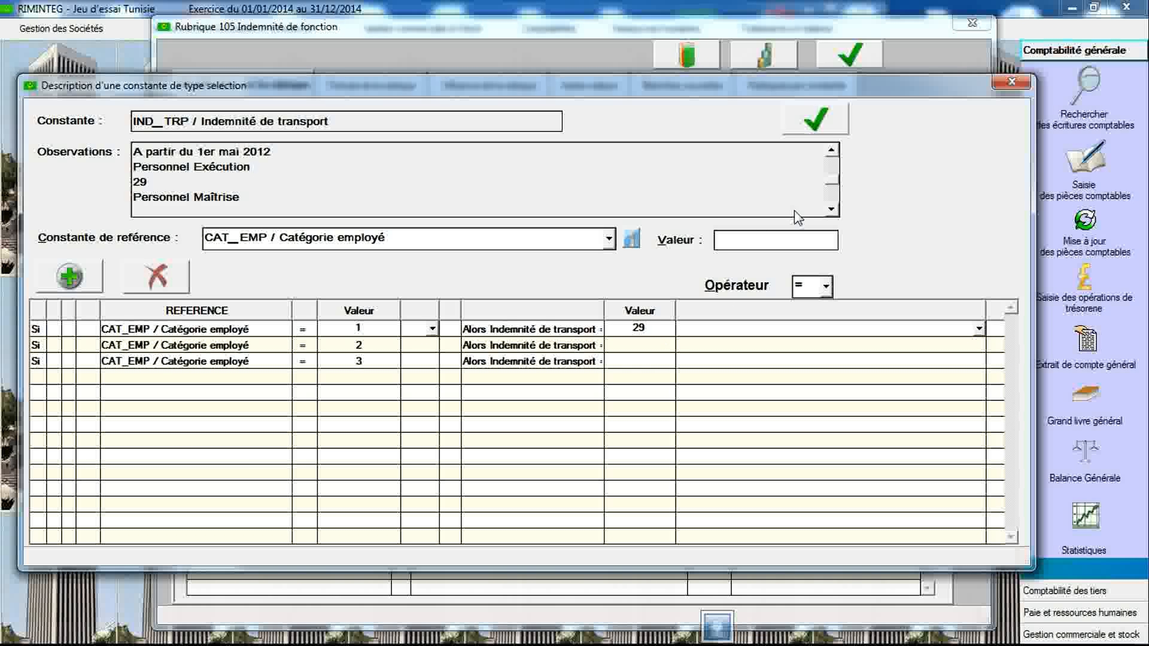
- Set the transport allowance to 29 for category 2 and 34 for category 3
{"action": "left_click", "coordinate": [831, 209]}
{"action": "left_click", "coordinate": [831, 210]}
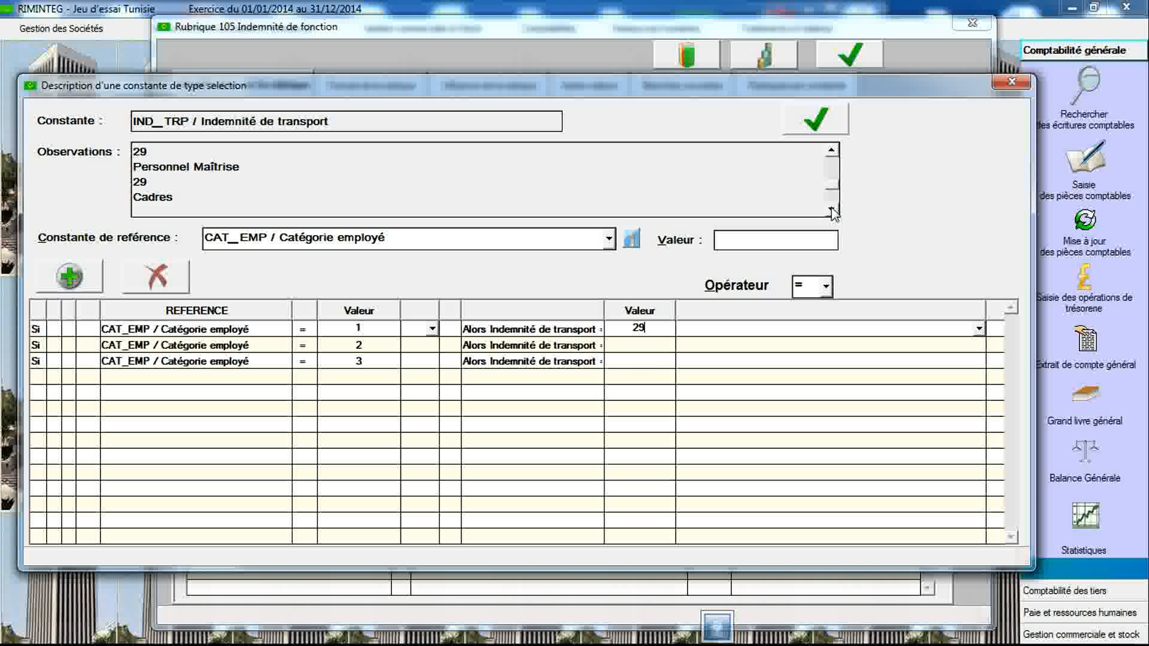
{"action": "left_click", "coordinate": [637, 350]}
{"action": "type", "text": "29"}
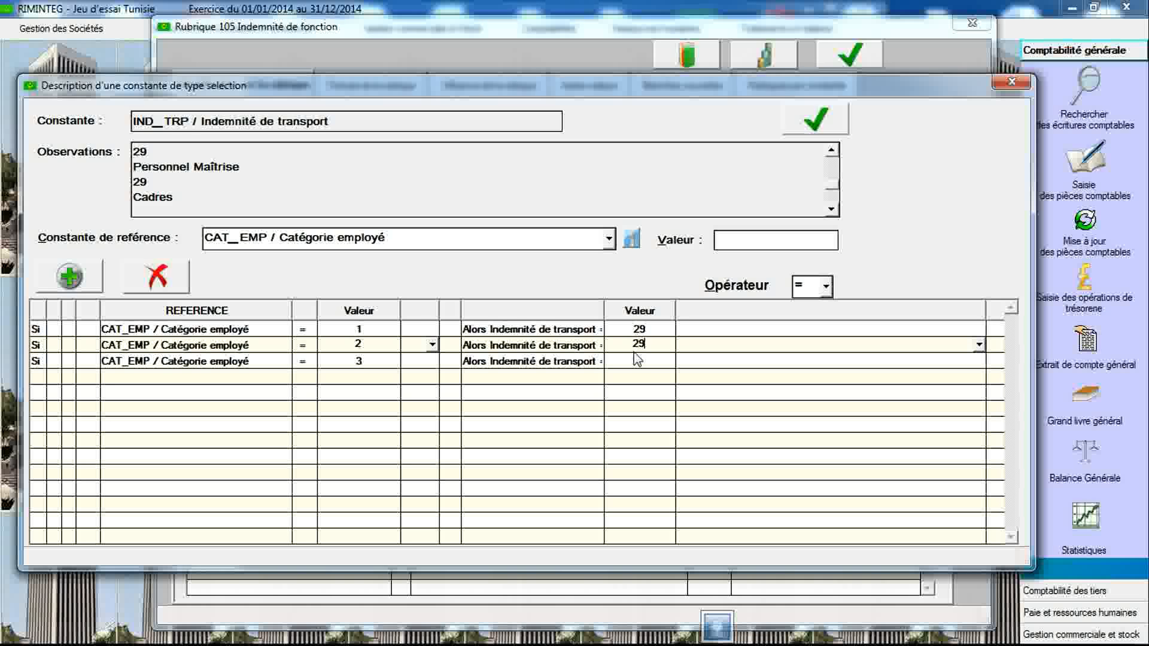
{"action": "left_click", "coordinate": [837, 209]}
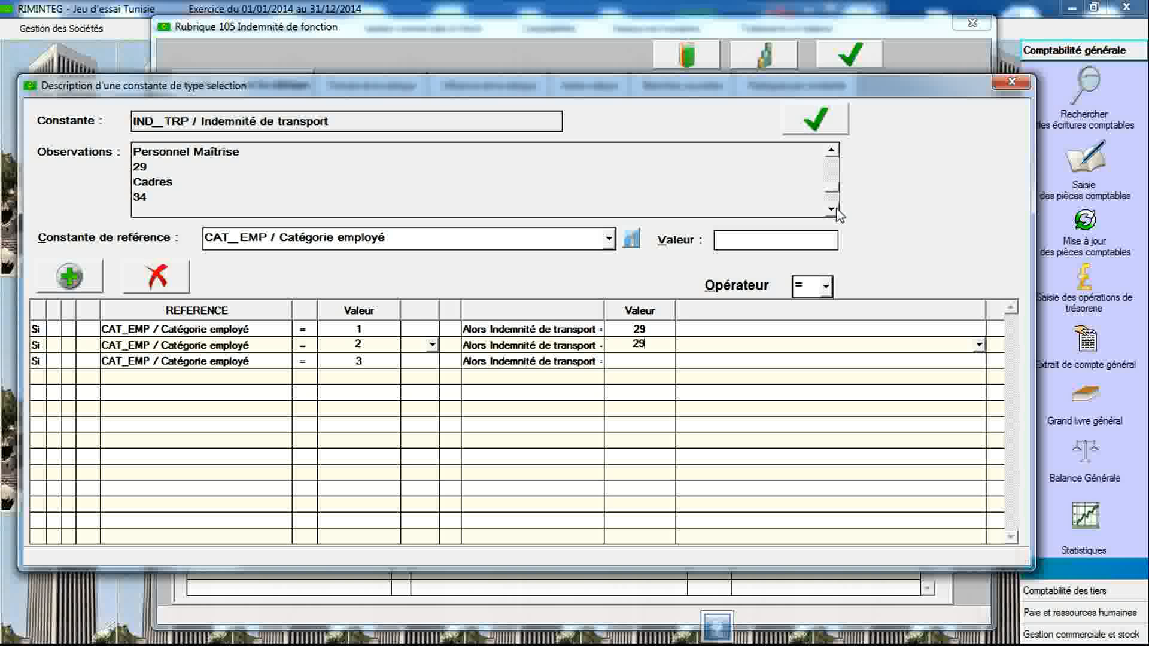
{"action": "left_click", "coordinate": [832, 209]}
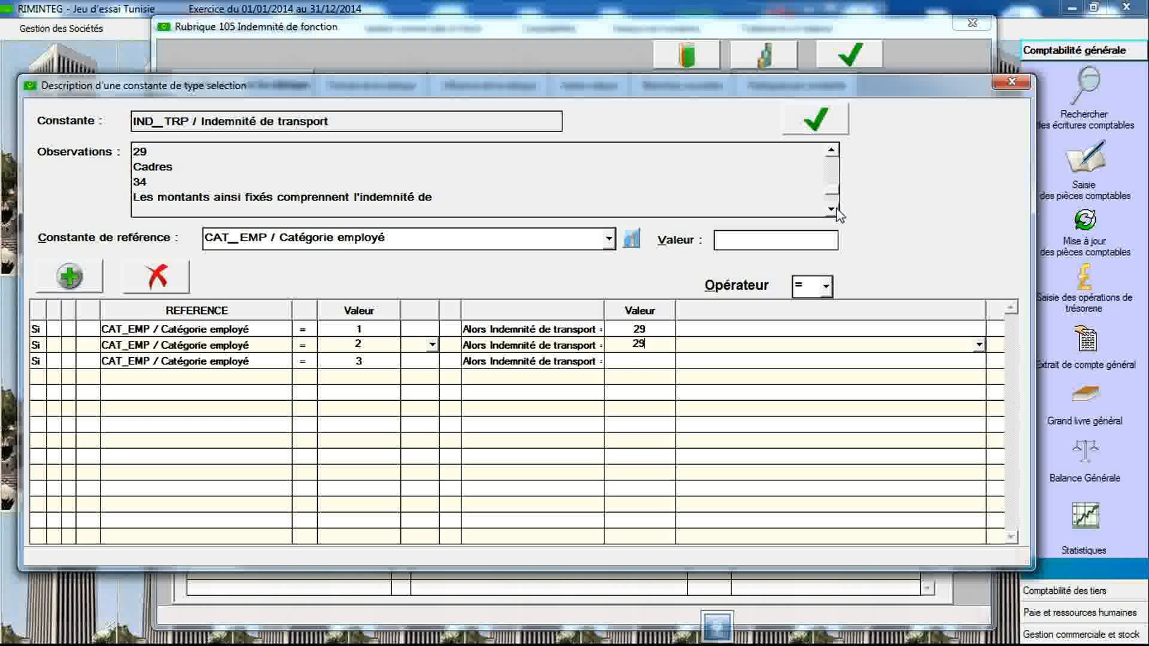
{"action": "left_click", "coordinate": [646, 362]}
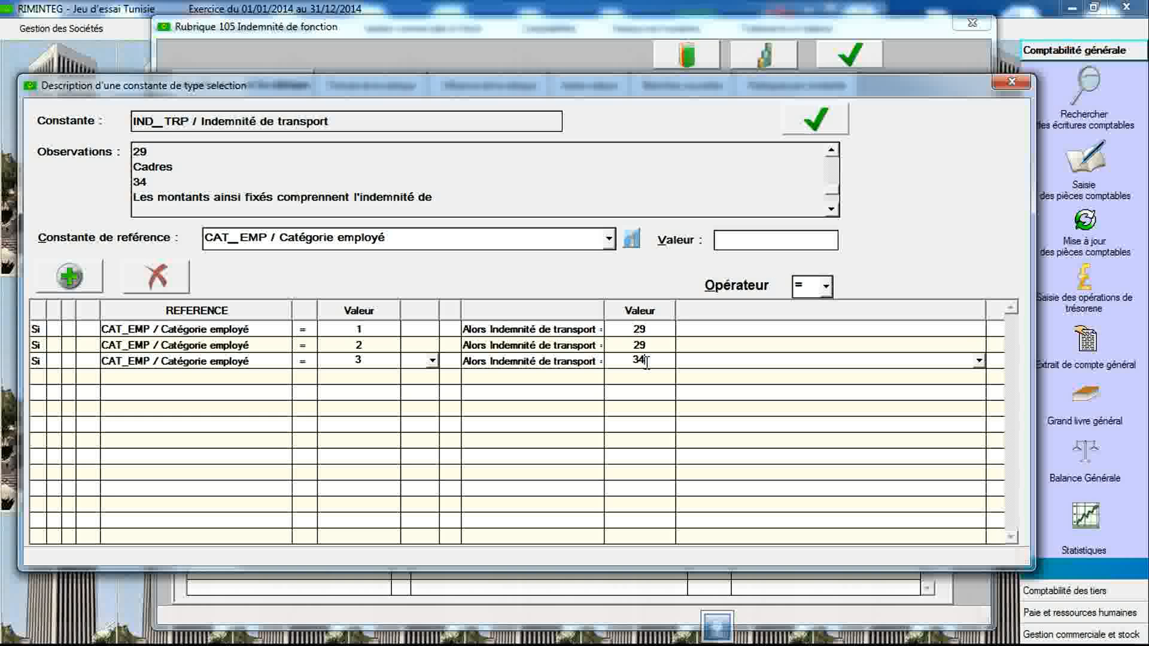
- Validate the IND_TRP value grid and close the grid and constants declaration dialogs
{"action": "left_click", "coordinate": [828, 128]}
{"action": "left_click", "coordinate": [534, 359]}
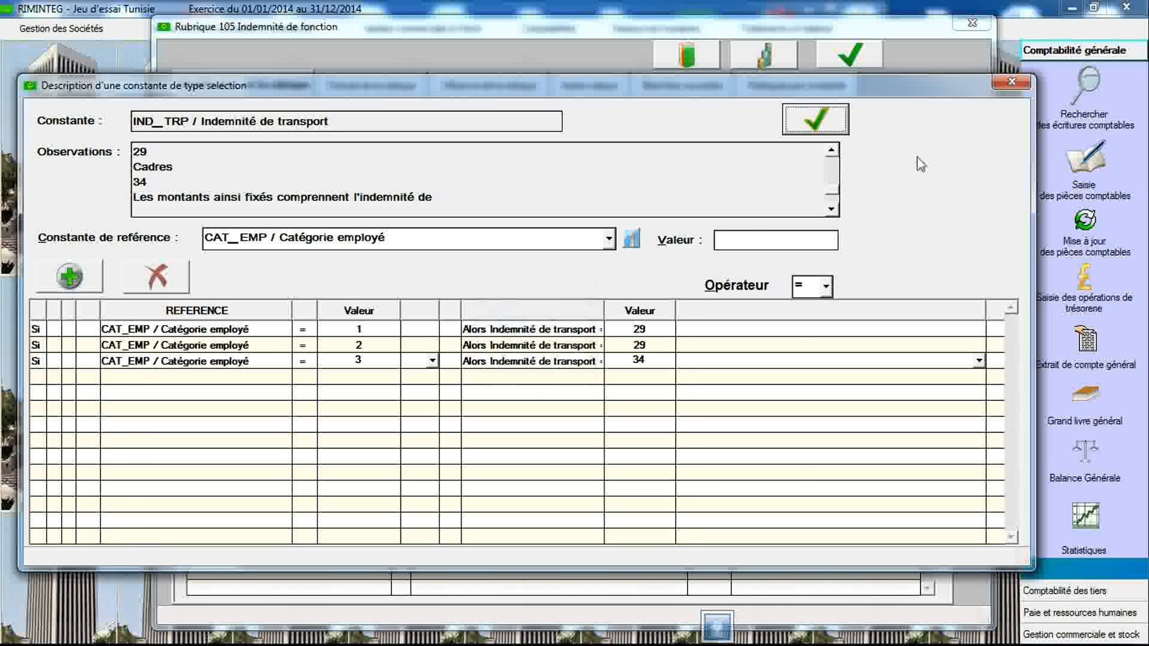
{"action": "left_click", "coordinate": [1011, 82]}
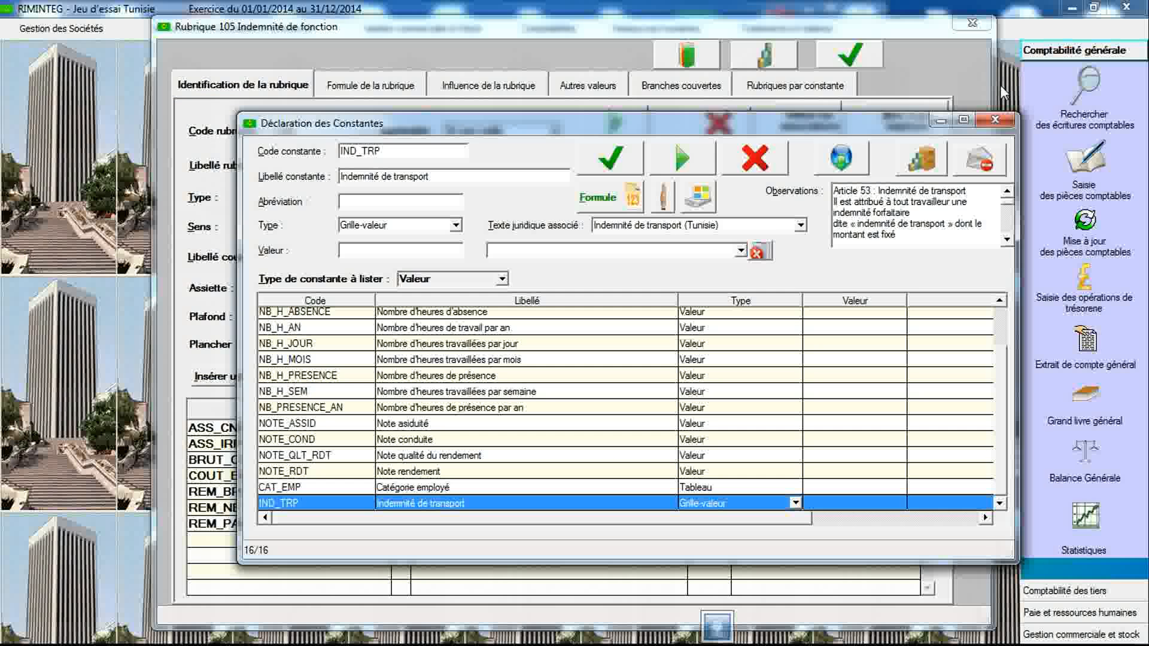
{"action": "left_click", "coordinate": [996, 120]}
- Create payroll item 106 labelled "Indemnité de transport"
{"action": "double_click", "coordinate": [338, 136]}
{"action": "type", "text": "106"}
{"action": "key", "text": "Tab"}
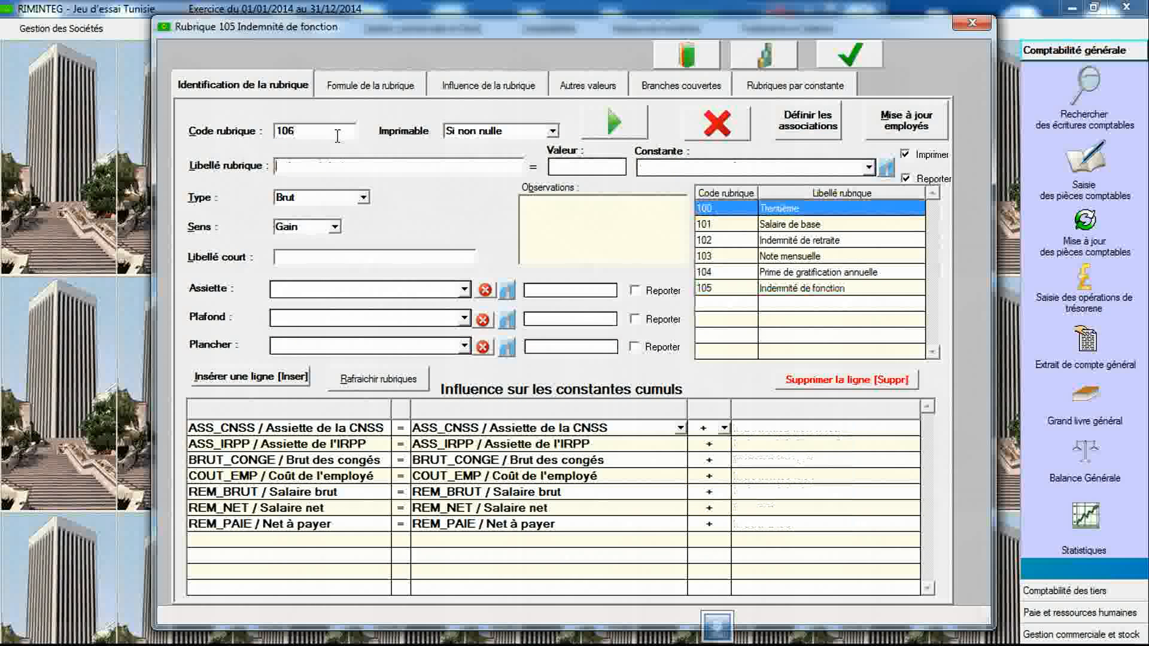
{"action": "type", "text": "Indemnité "}
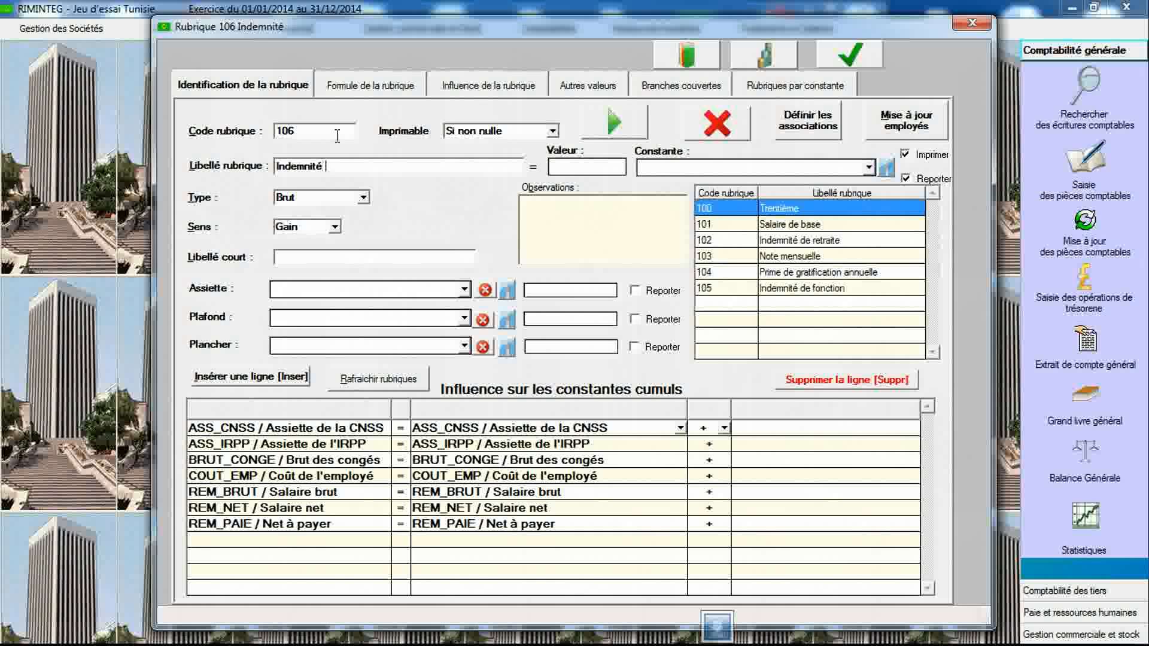
{"action": "type", "text": "de transport"}
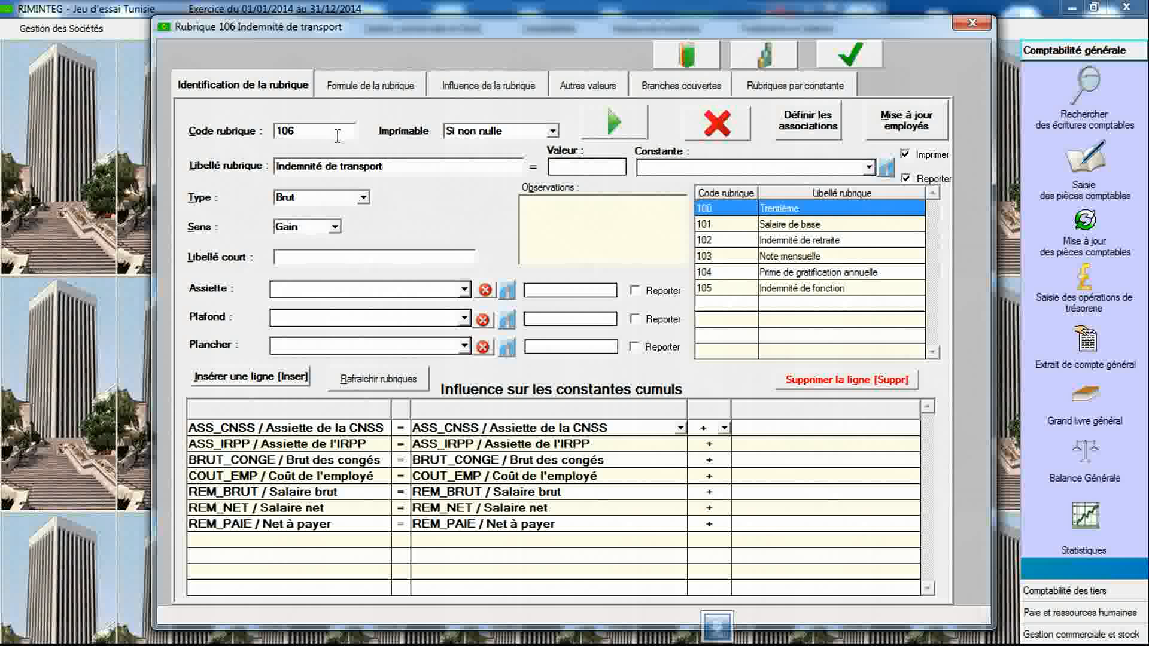
- Link item 106 to the constant IND_TRP and save the item
{"action": "left_click", "coordinate": [763, 168]}
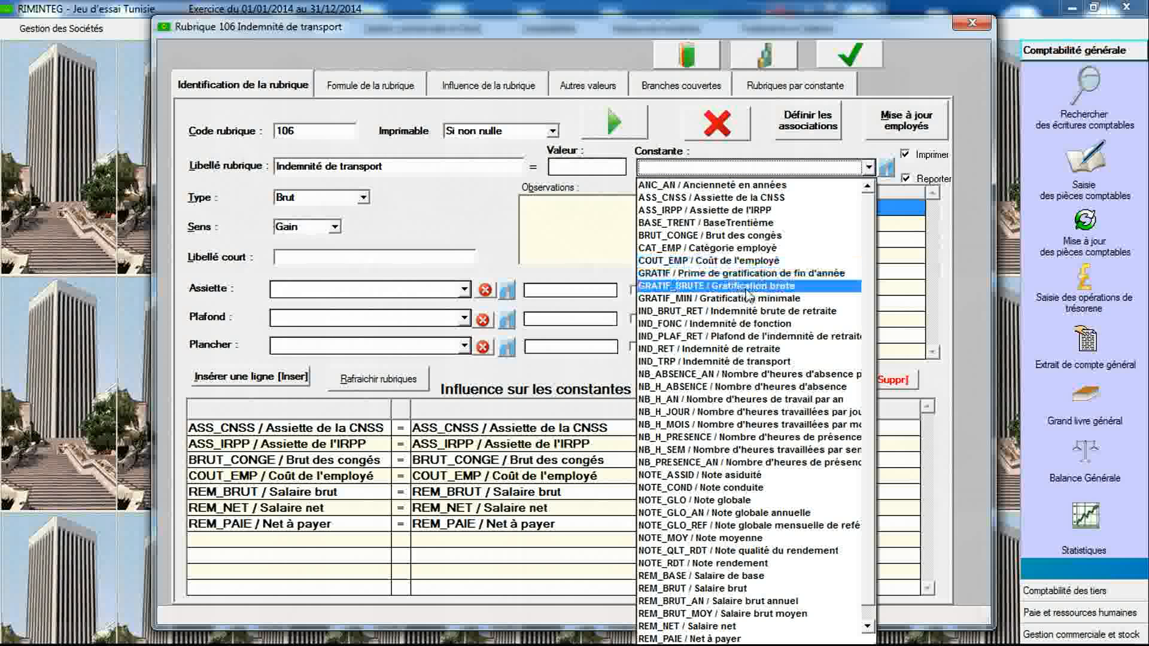
{"action": "left_click", "coordinate": [737, 362]}
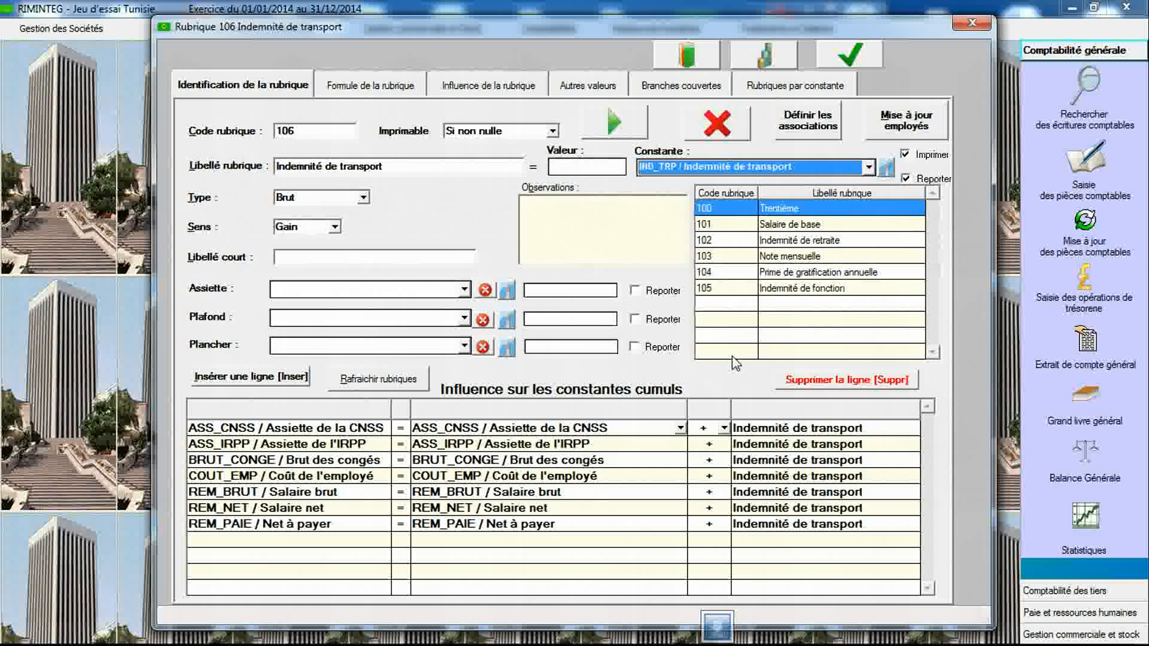
{"action": "left_click", "coordinate": [845, 62]}
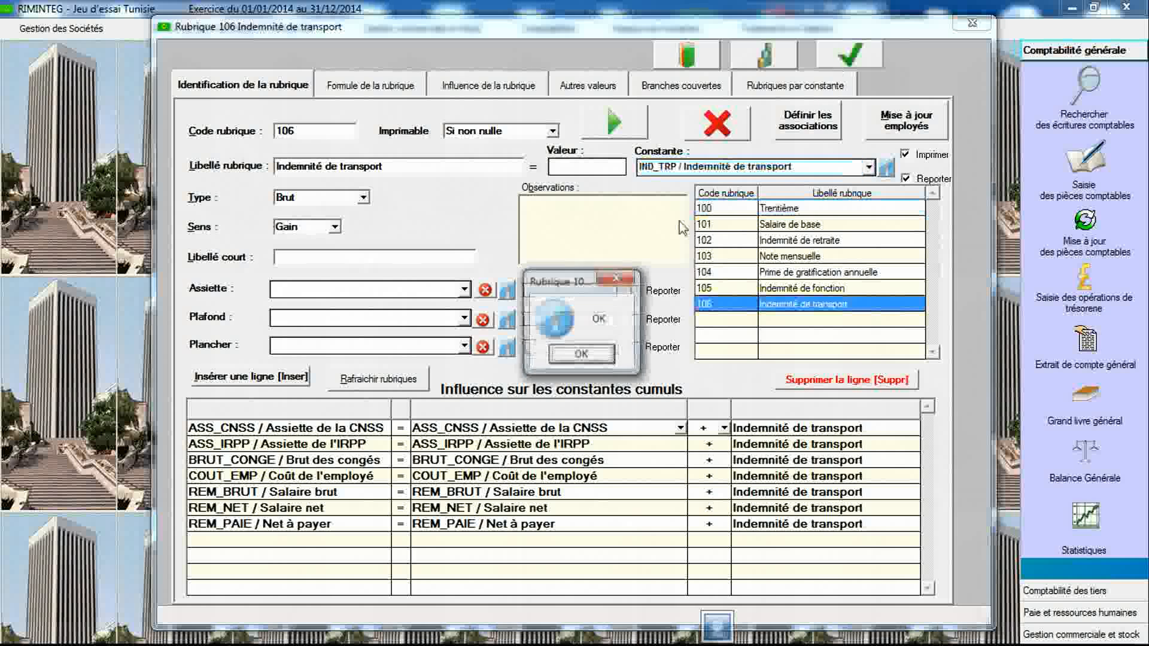
{"action": "left_click", "coordinate": [581, 354]}
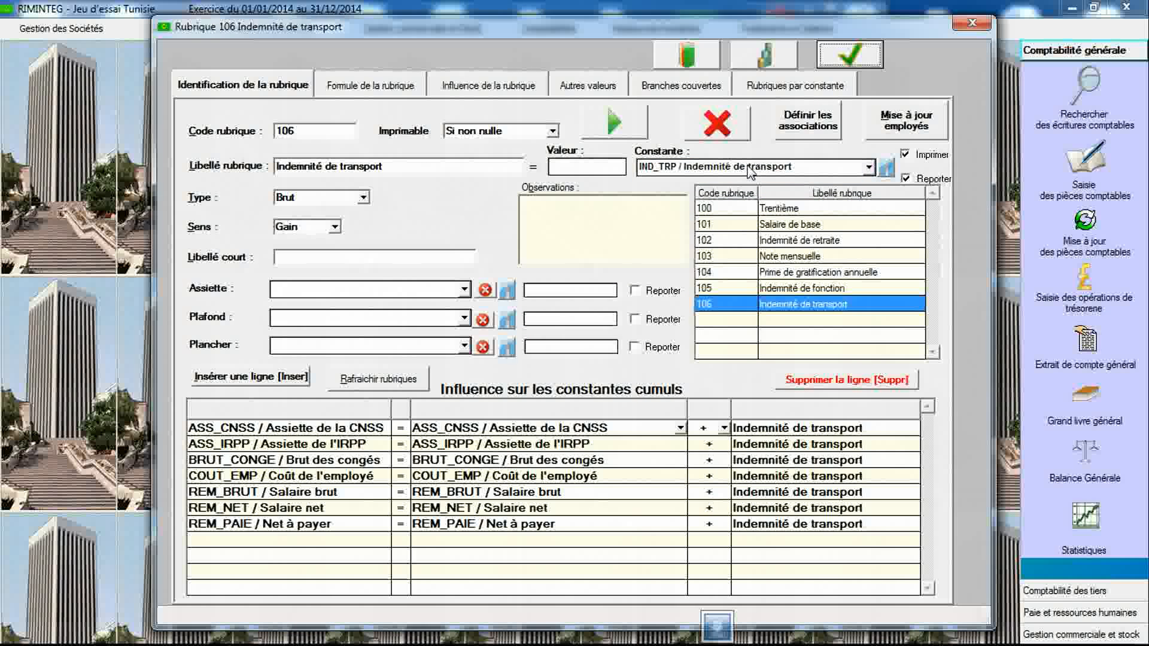
- Open the constants declaration and select the legal text Indemnité de présence (Tunisie)
{"action": "left_click", "coordinate": [762, 60]}
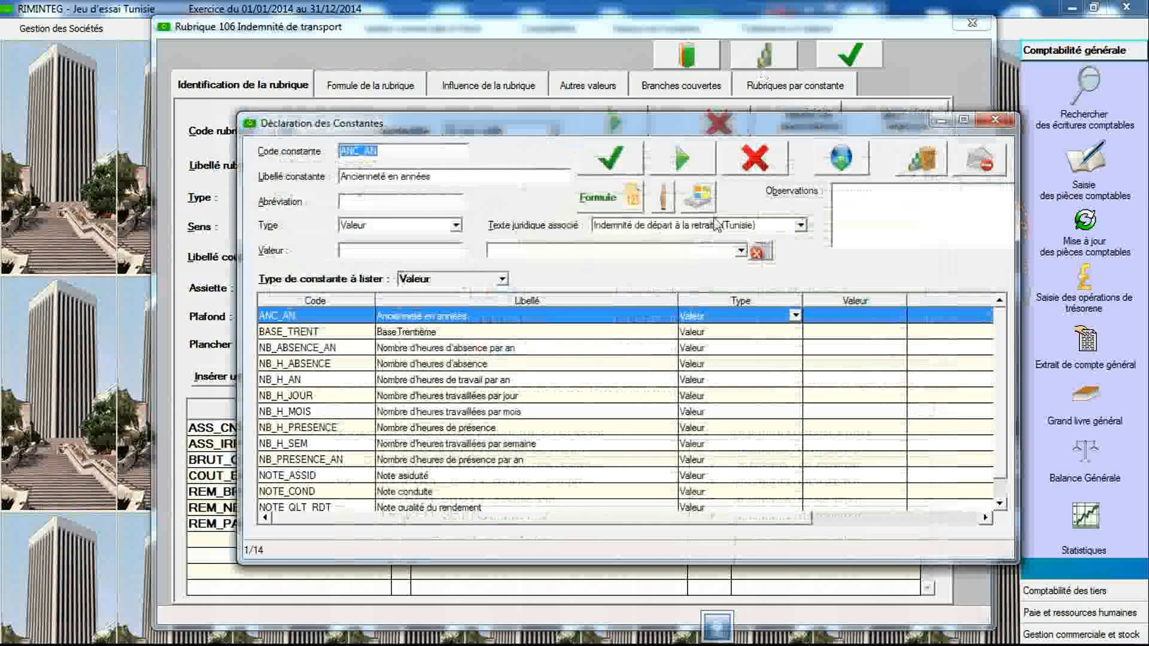
{"action": "left_click", "coordinate": [712, 227]}
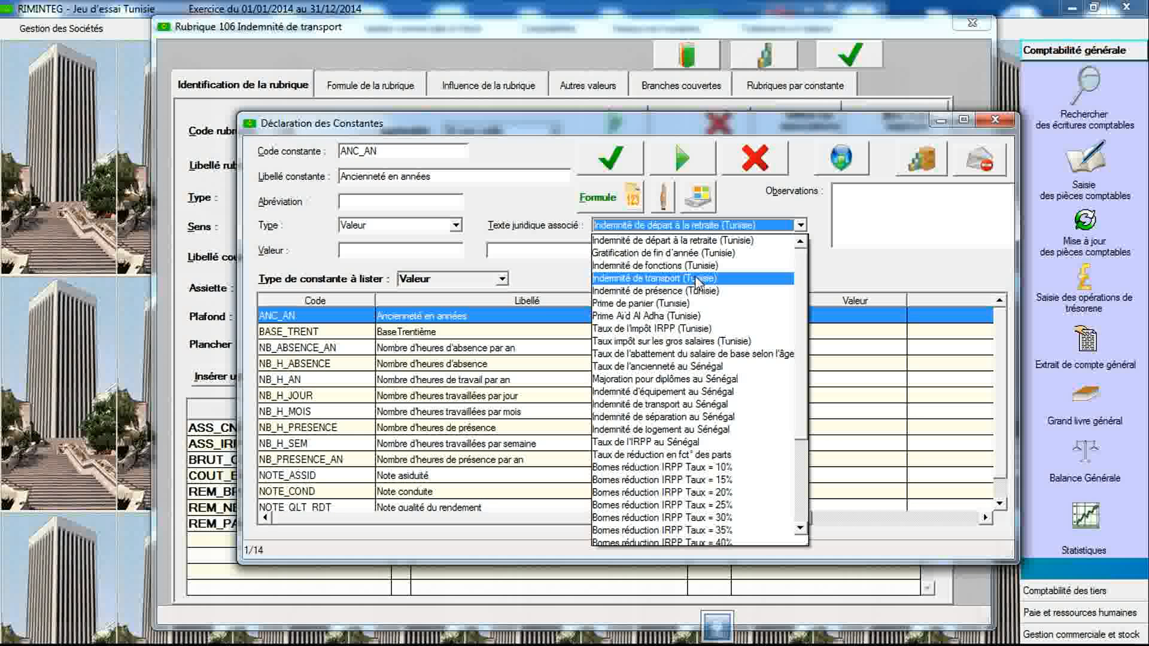
{"action": "left_click", "coordinate": [695, 292]}
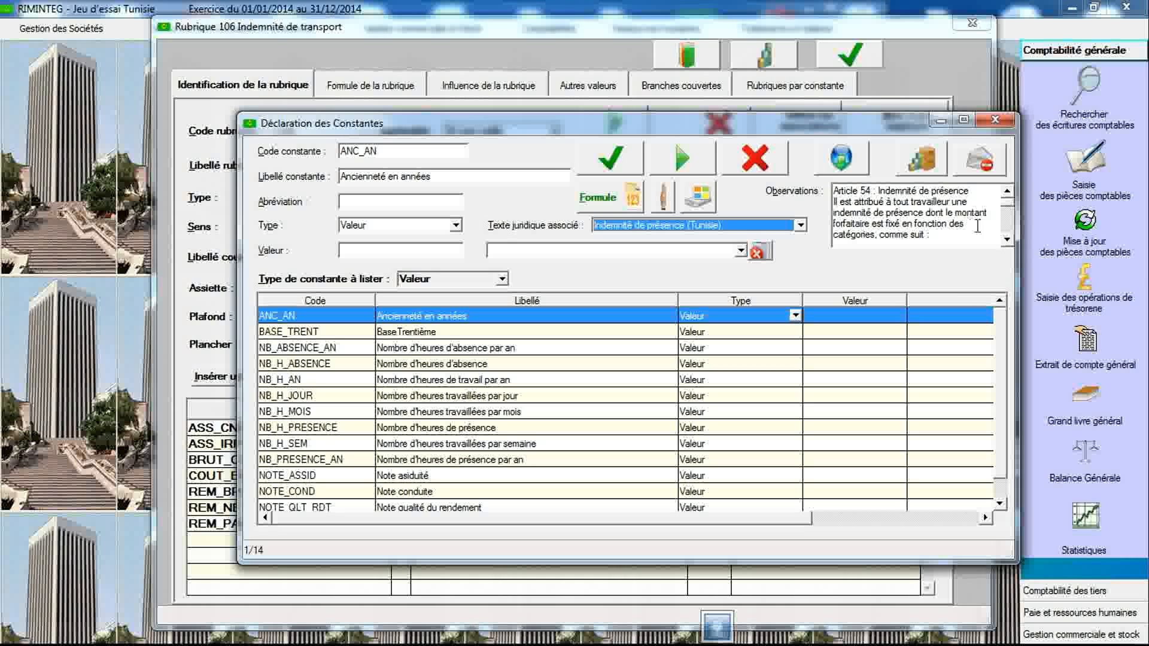
- Read through the Indemnité de présence legal text in the observations
{"action": "left_click", "coordinate": [1006, 239]}
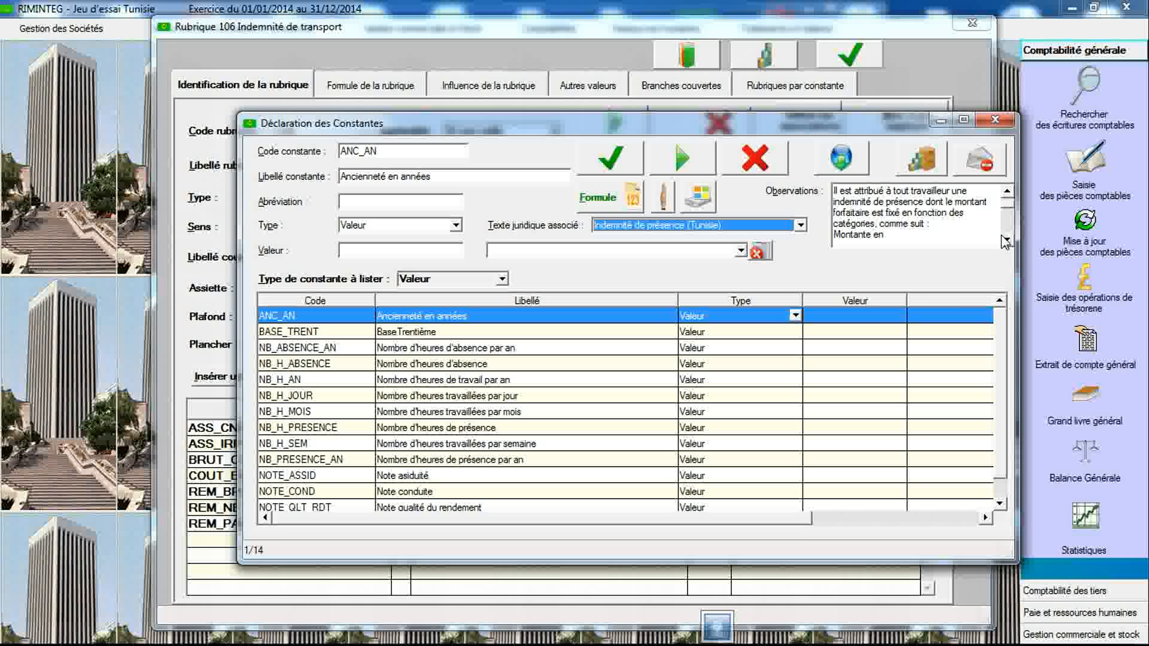
{"action": "left_click", "coordinate": [1005, 238]}
{"action": "left_click", "coordinate": [1005, 239]}
{"action": "left_click", "coordinate": [1005, 239]}
{"action": "left_click", "coordinate": [1006, 239]}
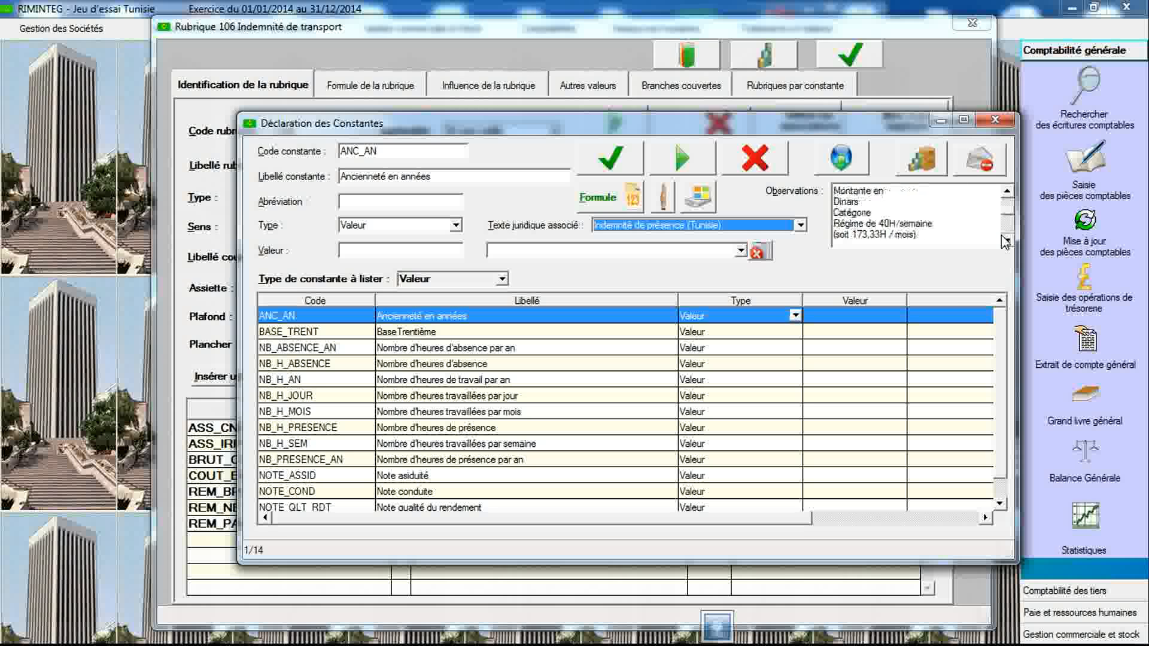
{"action": "left_click", "coordinate": [1006, 240]}
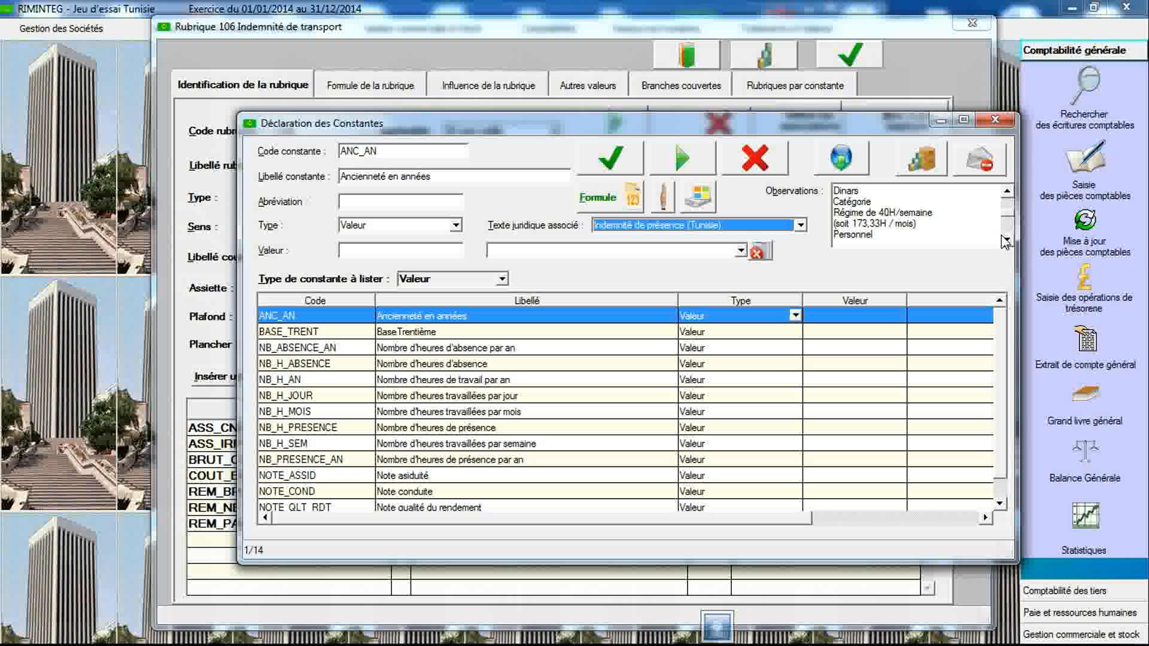
{"action": "left_click", "coordinate": [1006, 240]}
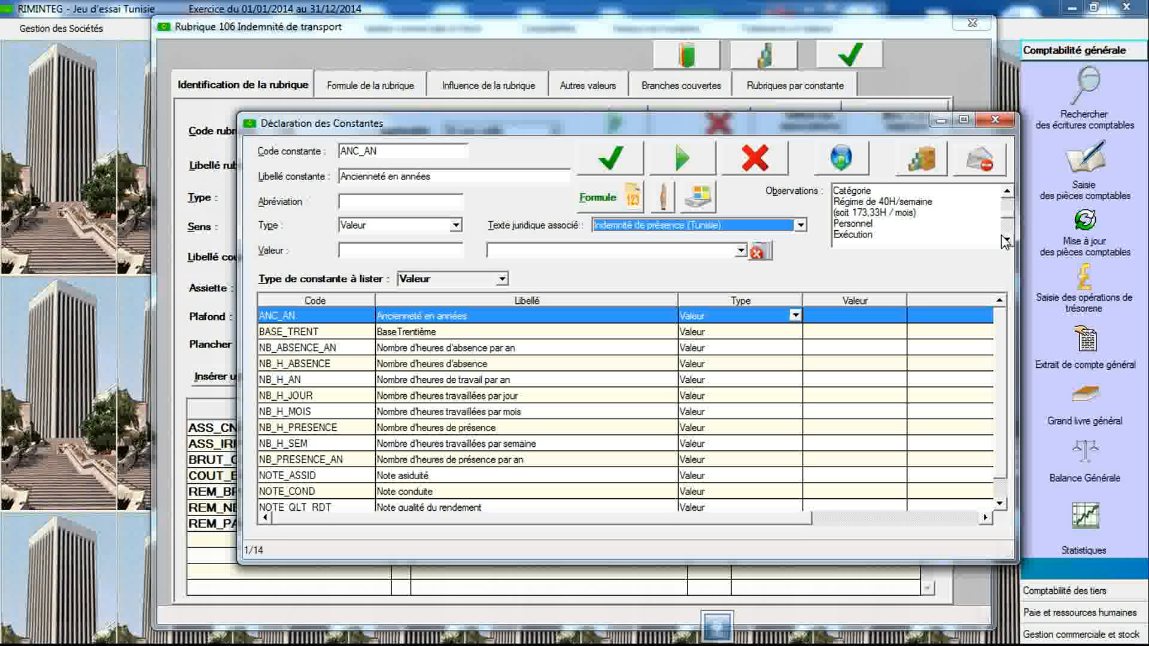
{"action": "left_click", "coordinate": [1006, 240]}
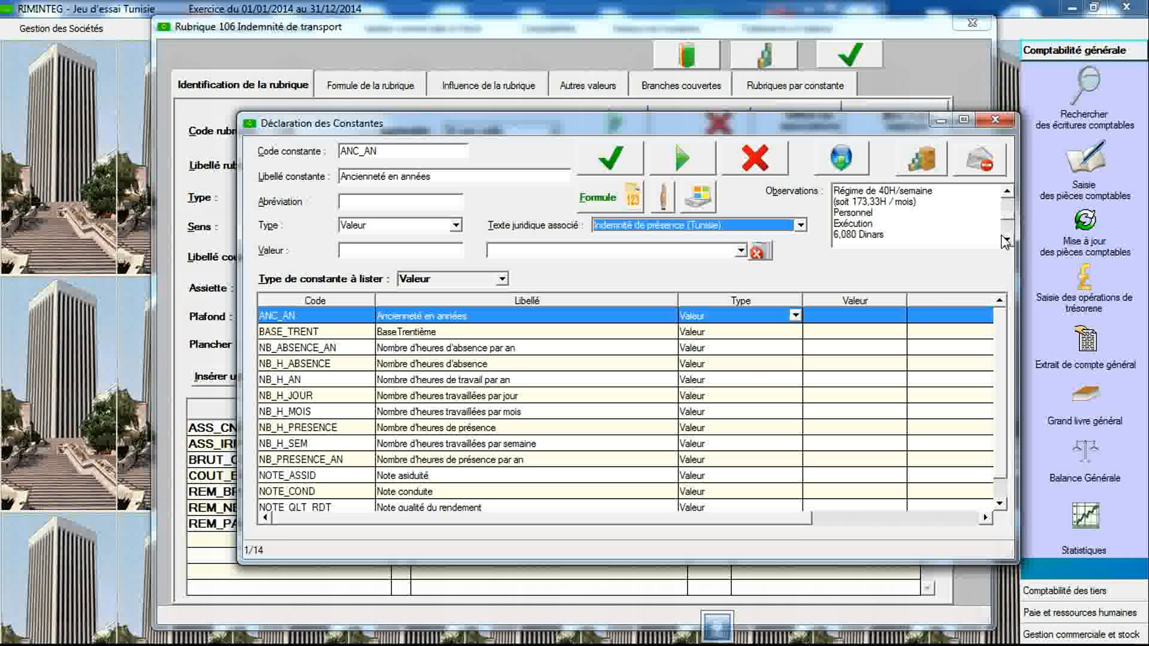
{"action": "left_click", "coordinate": [1005, 240]}
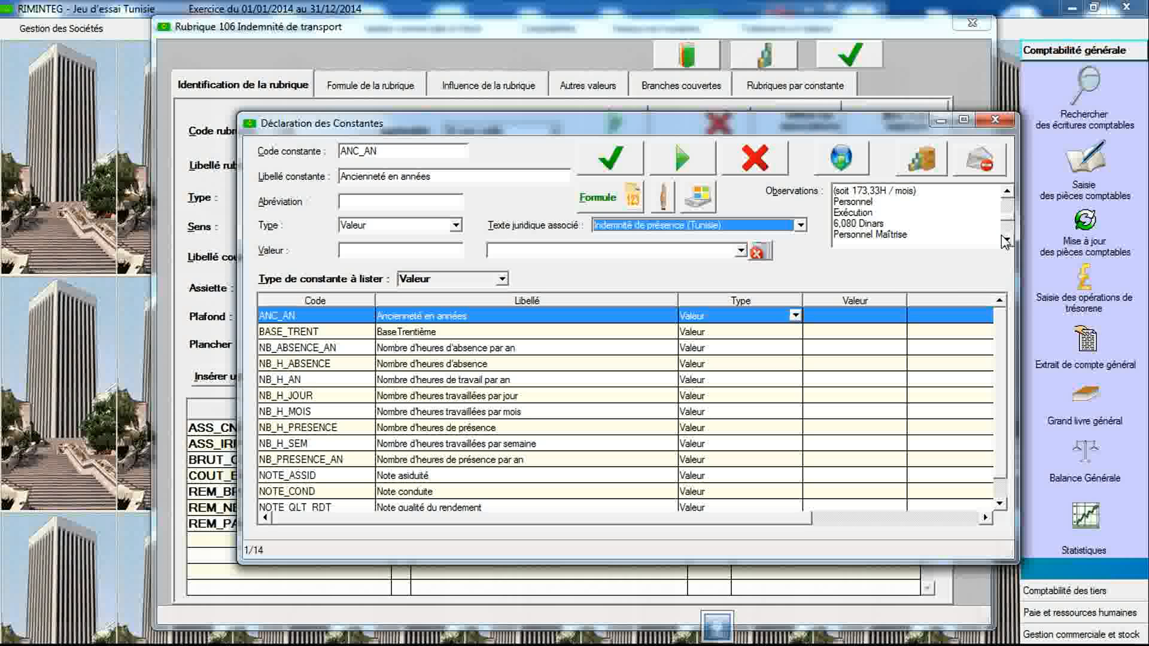
{"action": "left_click", "coordinate": [1006, 240]}
{"action": "left_click", "coordinate": [1005, 240]}
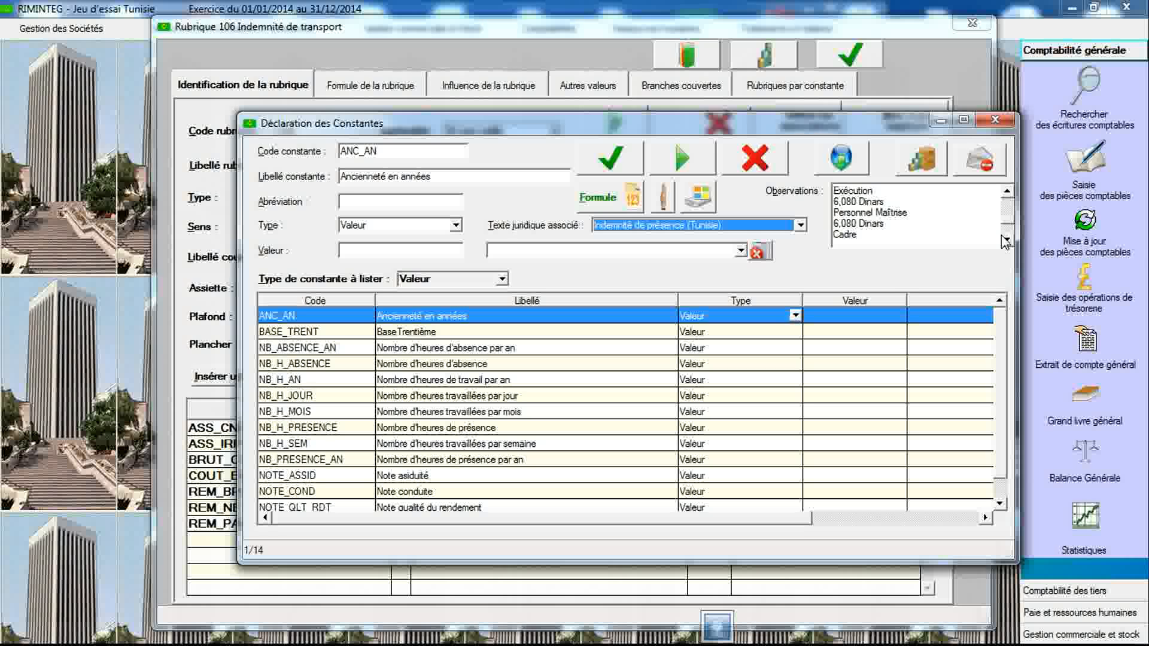
{"action": "left_click", "coordinate": [1006, 240]}
{"action": "left_click", "coordinate": [1006, 240]}
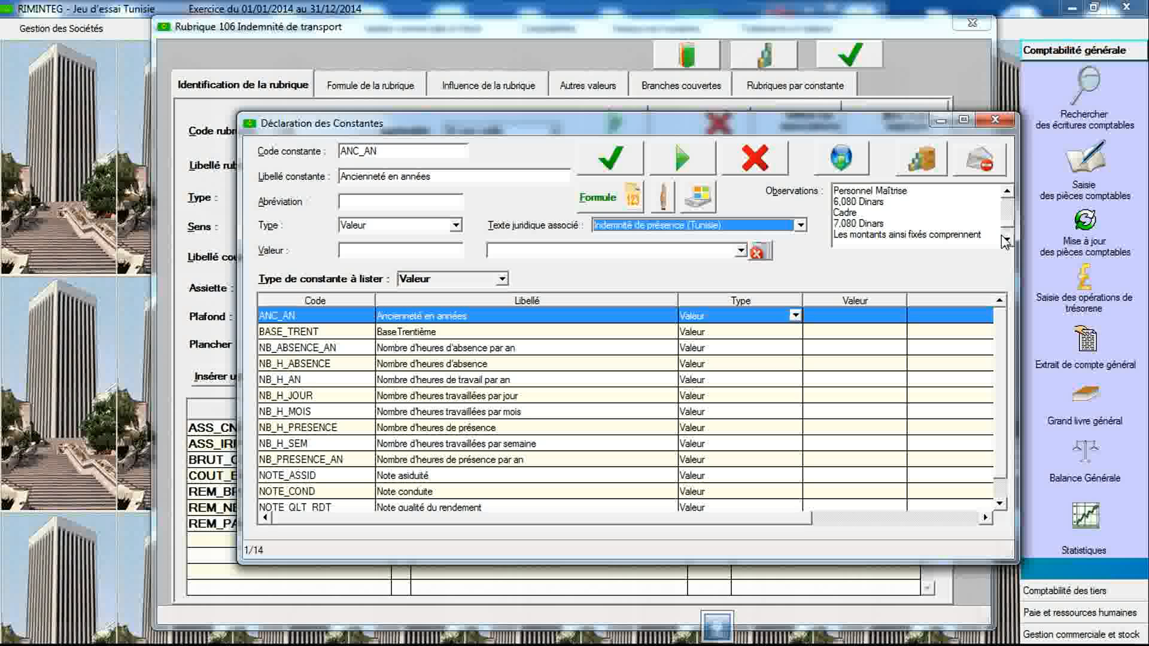
- Create a new constant with code IND_PRESENCE labelled "Indemnité de présence"
{"action": "left_click", "coordinate": [1006, 240]}
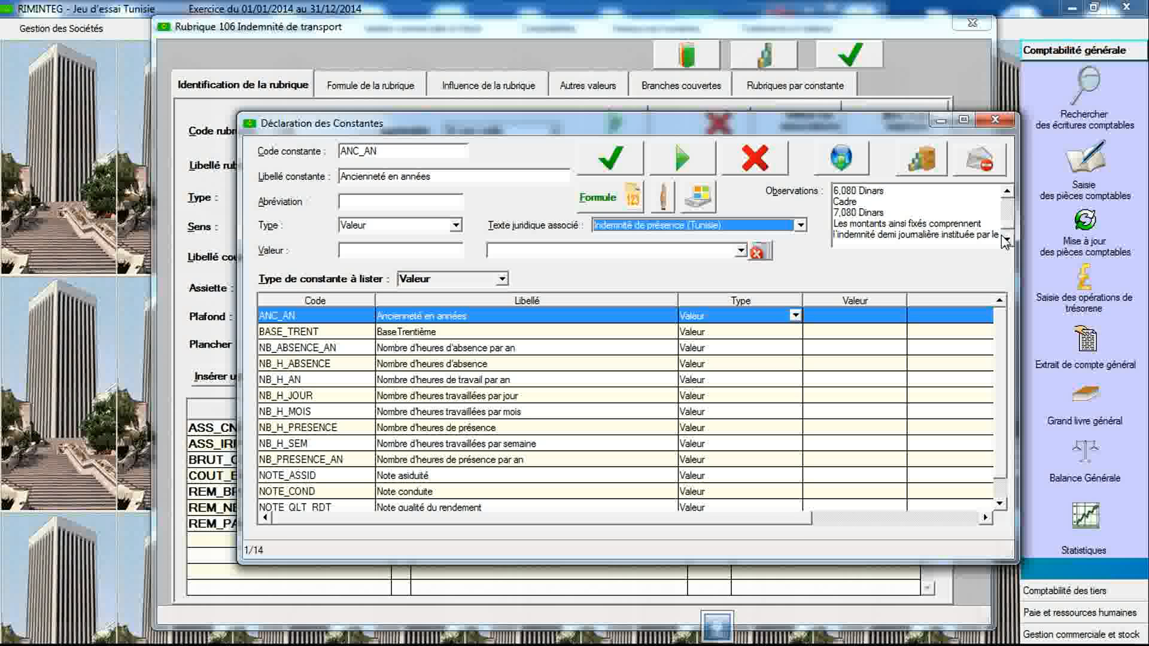
{"action": "left_click", "coordinate": [1008, 194]}
{"action": "left_click", "coordinate": [1009, 194]}
{"action": "left_click", "coordinate": [1009, 193]}
{"action": "left_click", "coordinate": [1008, 193]}
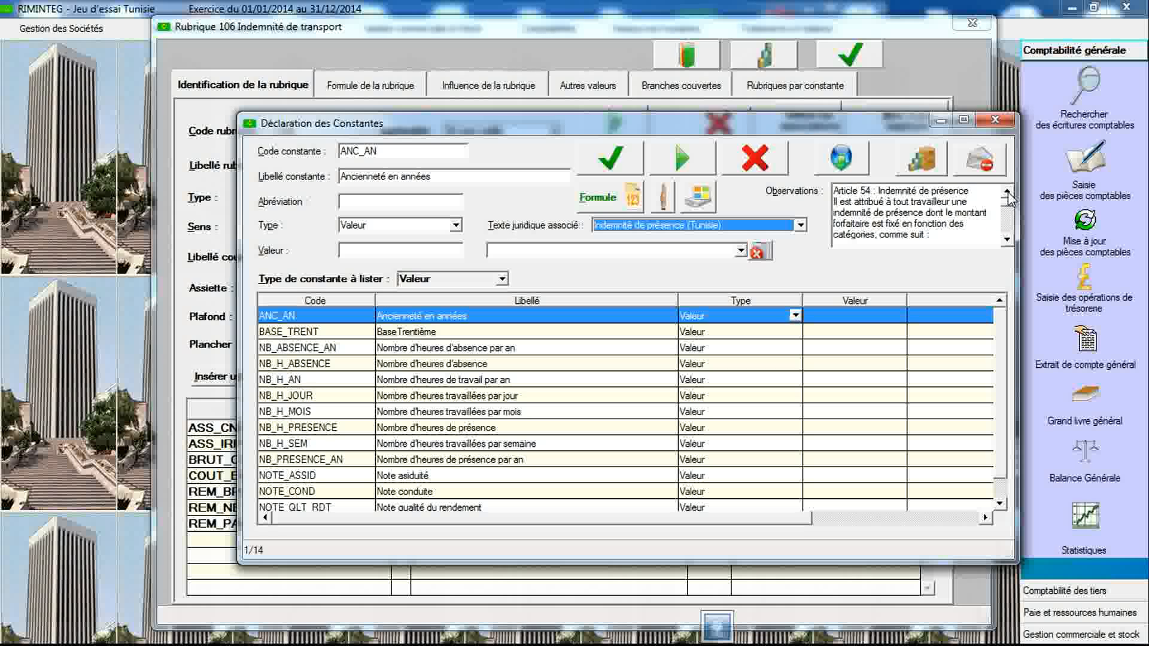
{"action": "left_click", "coordinate": [416, 151]}
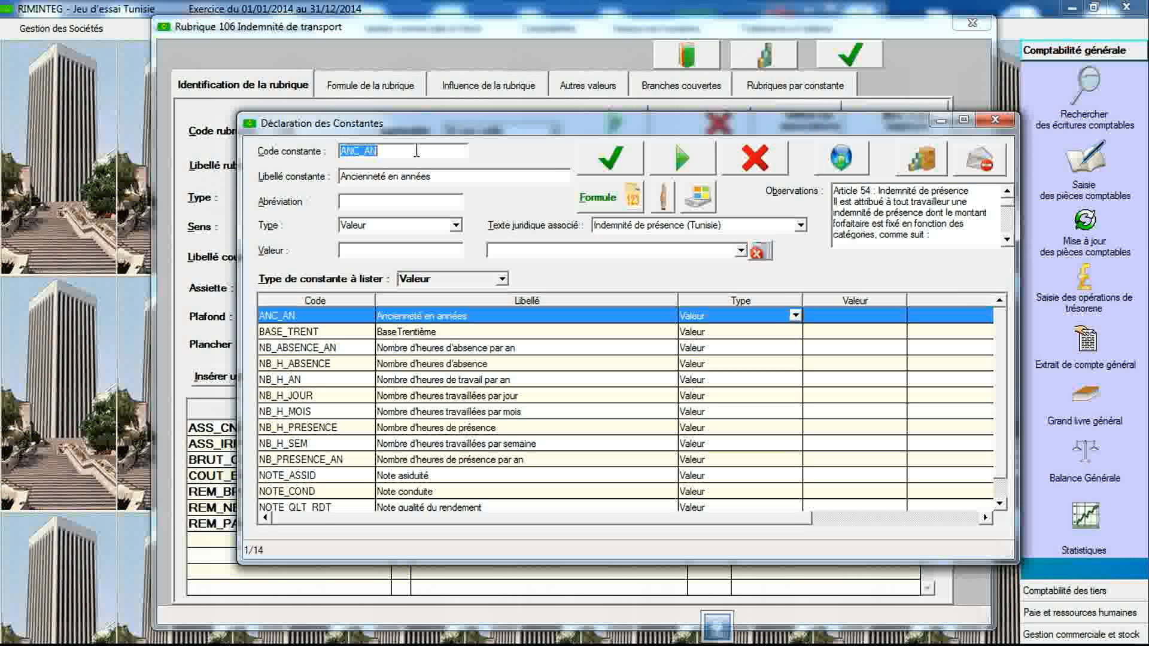
{"action": "type", "text": "IND_PRESENCE"}
{"action": "key", "text": "Tab"}
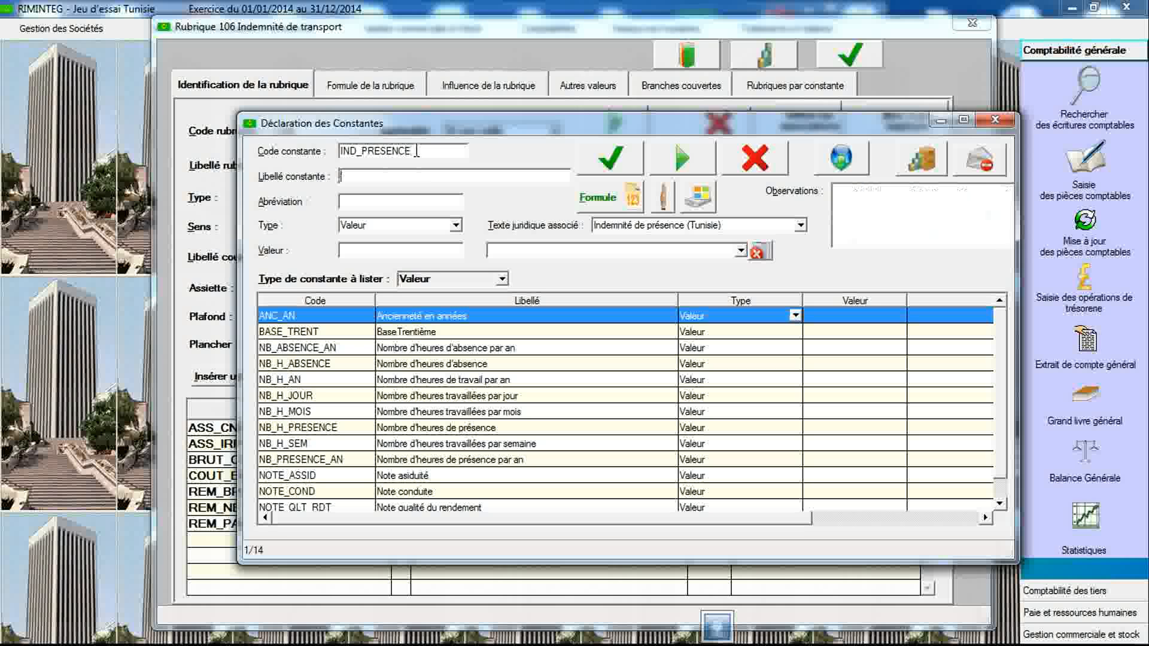
{"action": "type", "text": "Indemnité de présence"}
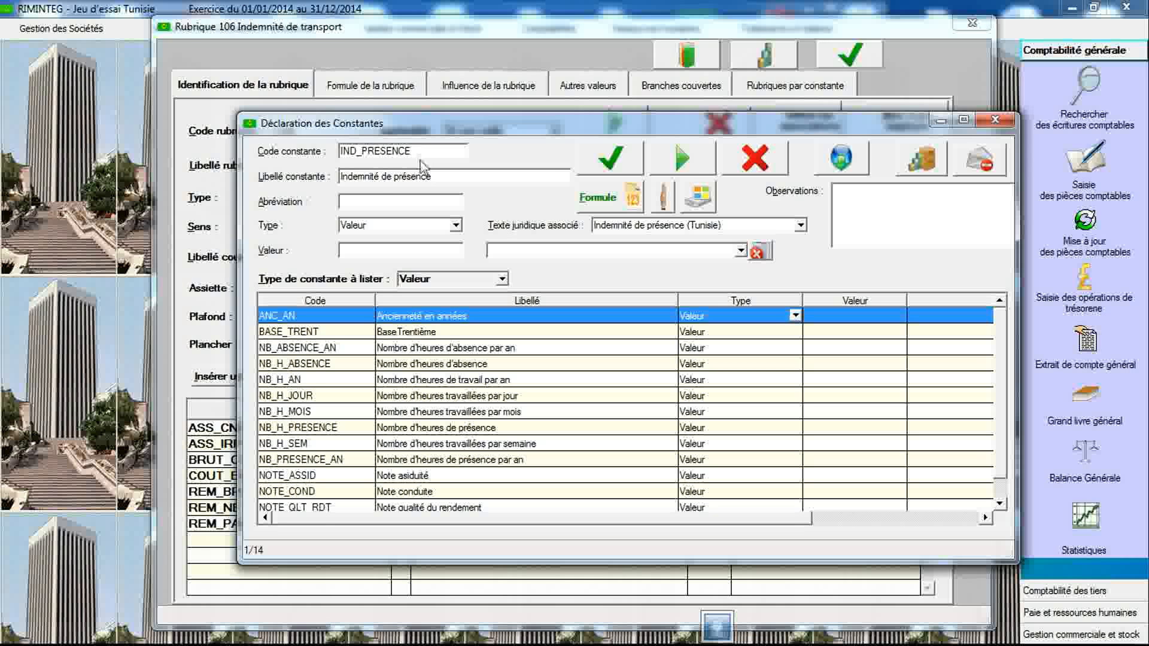
- Set the constant's type to Grille-valeur, attach the Indemnité de présence (Tunisie) legal text, and save it
{"action": "left_click", "coordinate": [456, 227]}
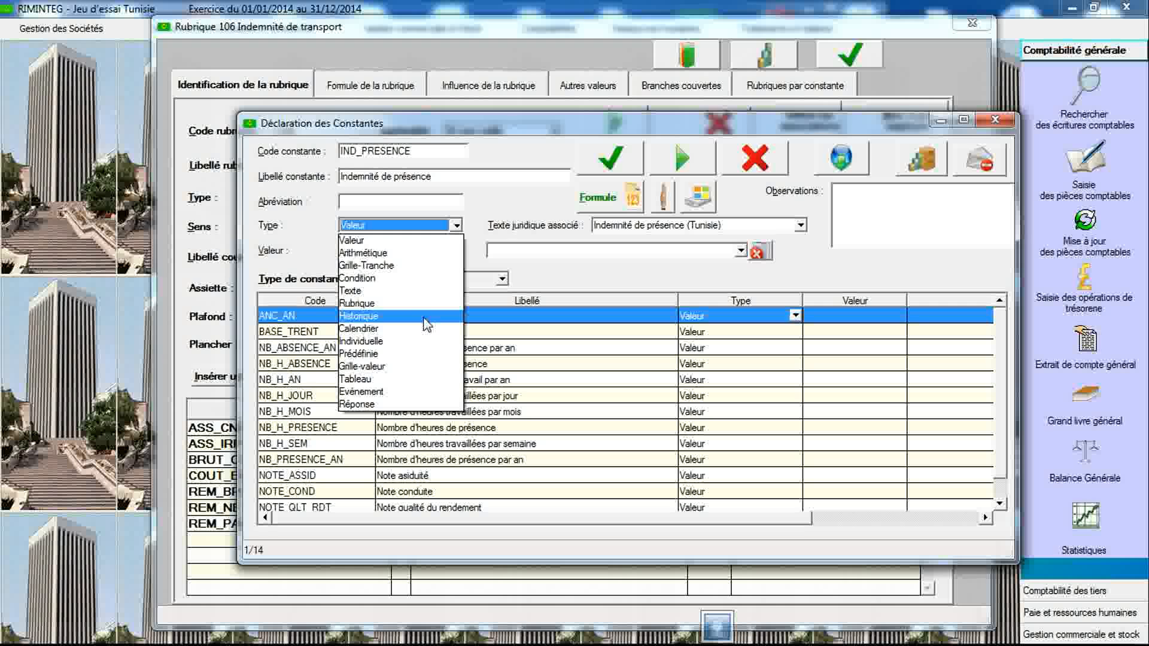
{"action": "left_click", "coordinate": [419, 366]}
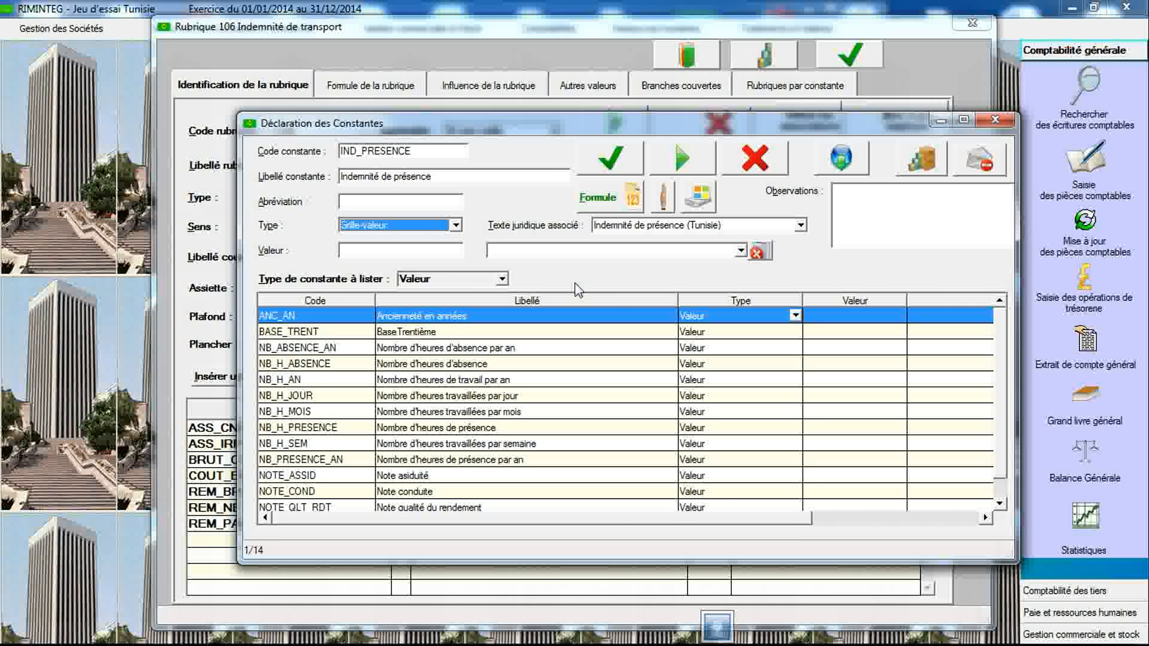
{"action": "left_click", "coordinate": [661, 226]}
{"action": "left_click", "coordinate": [658, 238]}
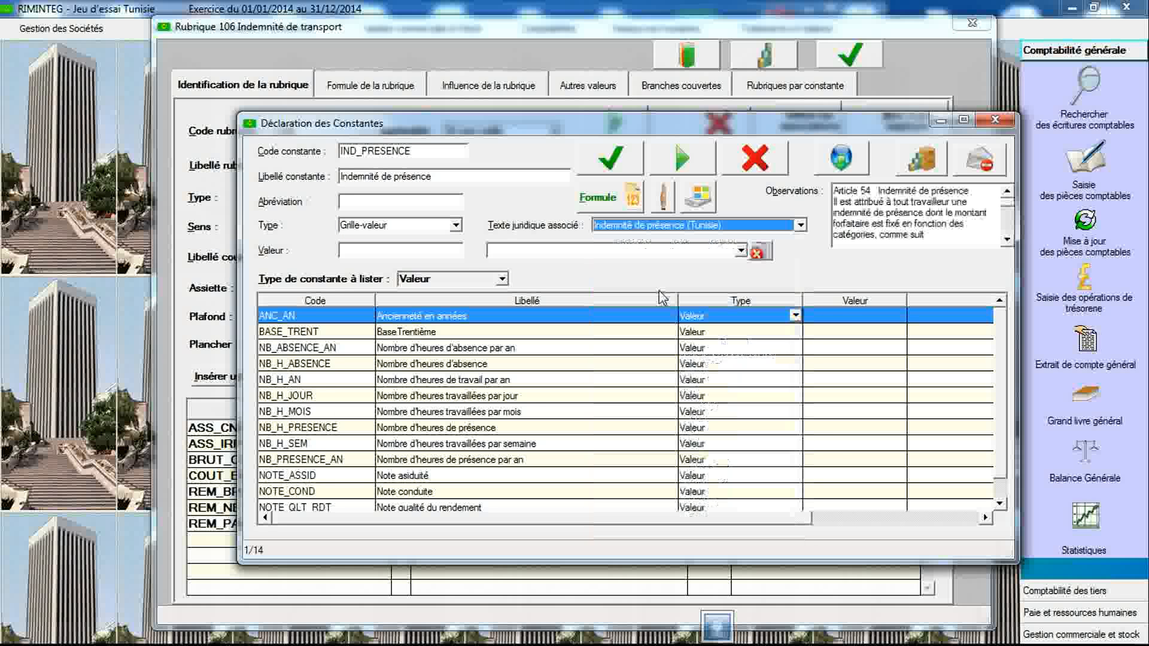
{"action": "left_click", "coordinate": [610, 172]}
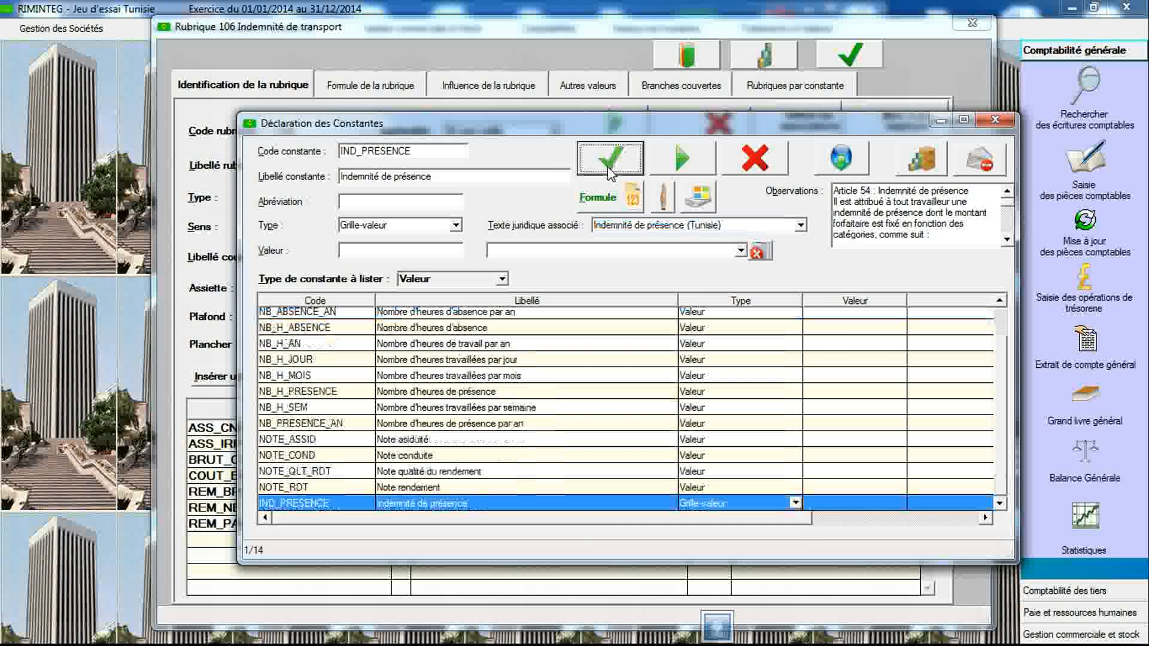
- Open the IND_PRESENCE value grid and choose CAT_EMP / Catégorie employé as the reference constant
{"action": "double_click", "coordinate": [519, 503]}
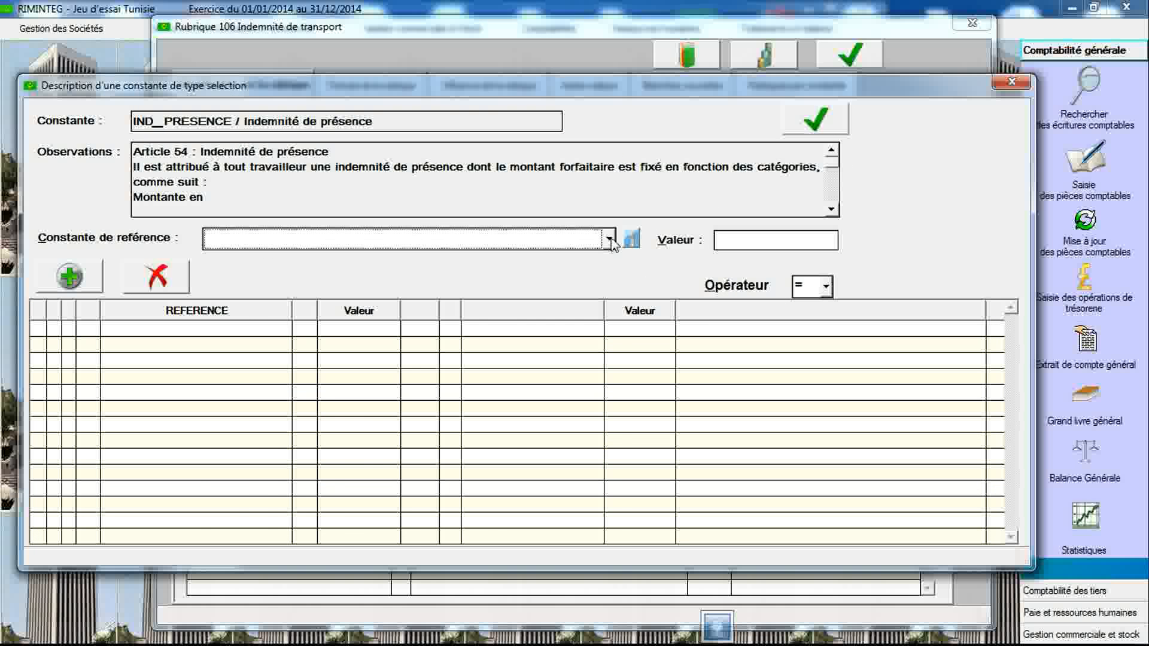
{"action": "left_click", "coordinate": [609, 240]}
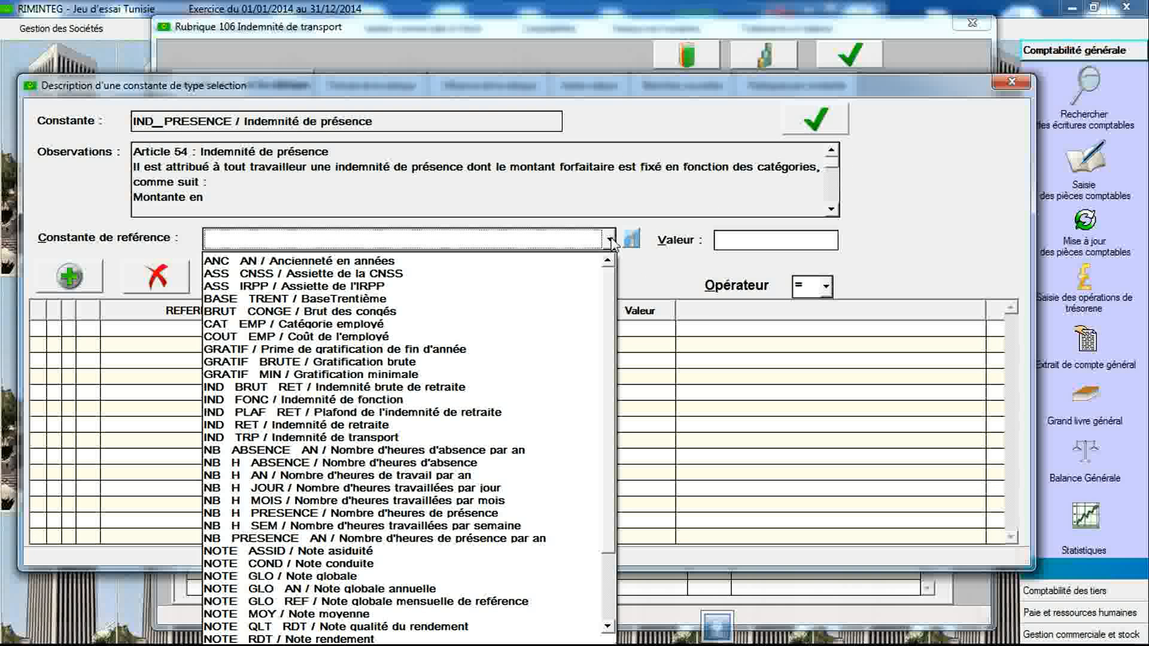
{"action": "left_click", "coordinate": [522, 325]}
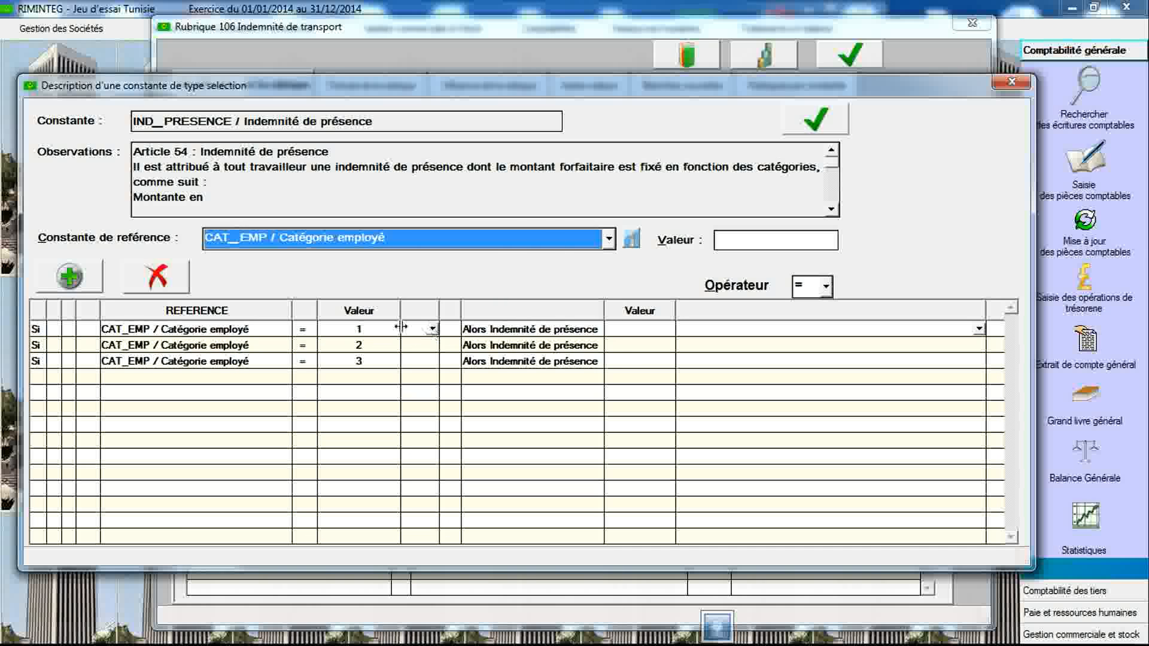
{"action": "mouse_move", "coordinate": [513, 249]}
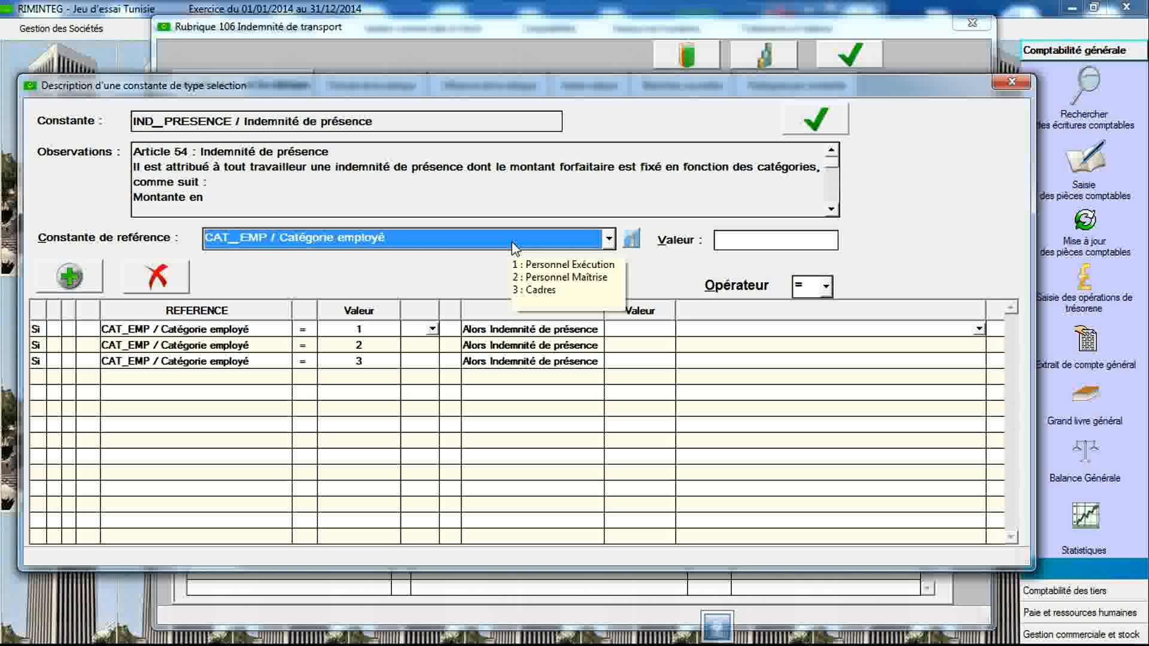
- Set the presence allowance for employee category 1 to 6.08, checking the amounts in the observations
{"action": "left_click", "coordinate": [832, 209]}
{"action": "left_click", "coordinate": [831, 209]}
{"action": "left_click", "coordinate": [832, 209]}
{"action": "left_click", "coordinate": [831, 210]}
{"action": "left_click", "coordinate": [831, 209]}
{"action": "left_click", "coordinate": [832, 209]}
{"action": "left_click", "coordinate": [832, 209]}
{"action": "left_click", "coordinate": [831, 210]}
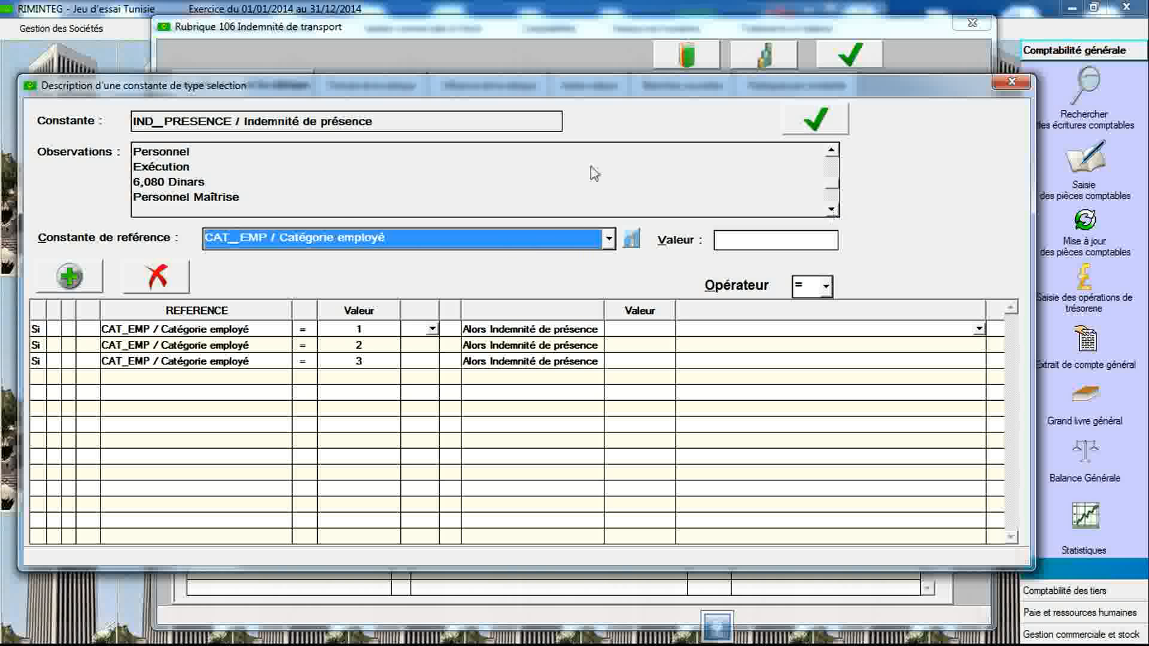
{"action": "left_click", "coordinate": [629, 345]}
{"action": "left_click", "coordinate": [638, 328]}
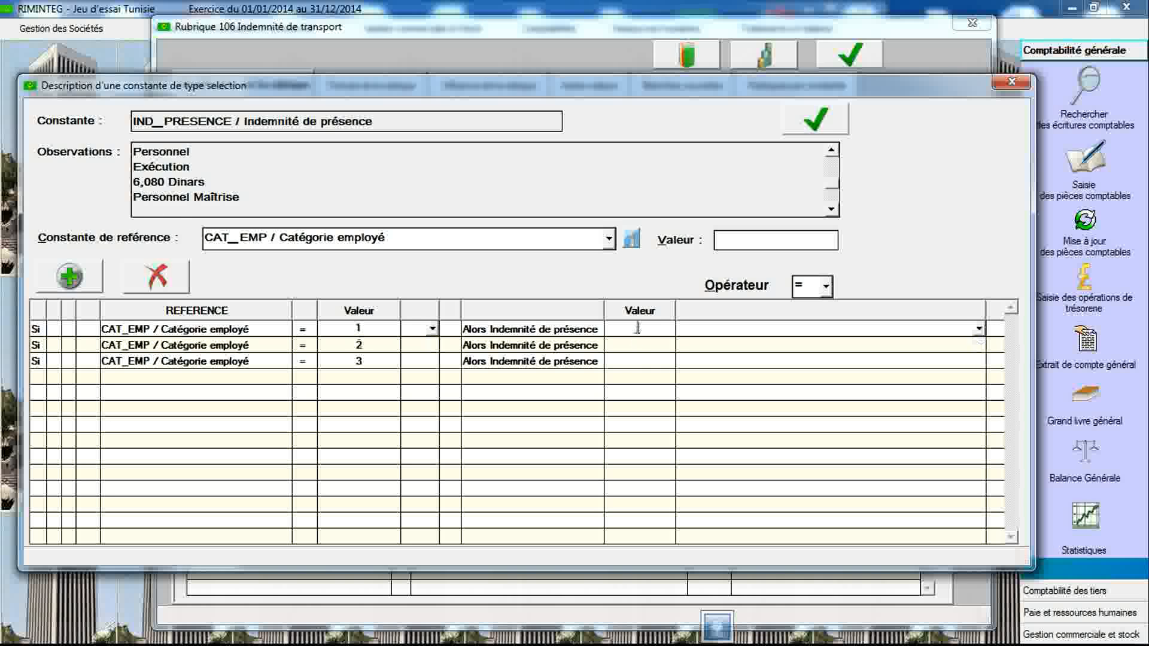
{"action": "type", "text": "6,08"}
- Set the presence allowance to 6.08 for category 2 and 7.08 for category 3
{"action": "left_click", "coordinate": [639, 345]}
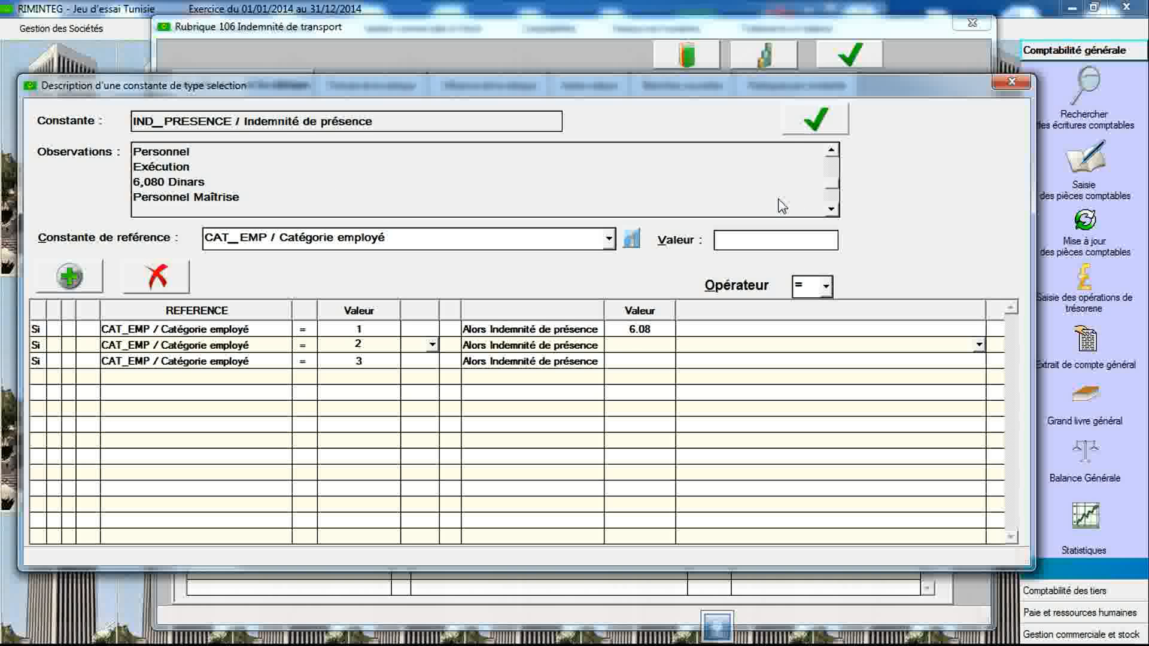
{"action": "left_click", "coordinate": [831, 210]}
{"action": "left_click", "coordinate": [831, 210]}
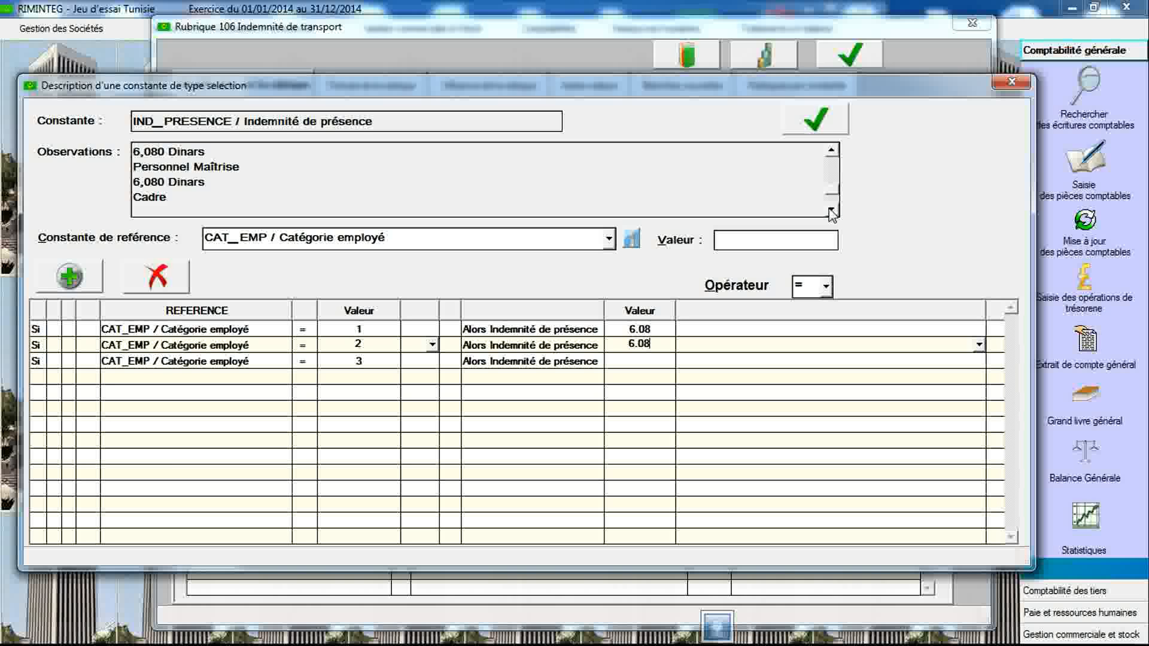
{"action": "left_click", "coordinate": [831, 211]}
{"action": "left_click", "coordinate": [831, 210]}
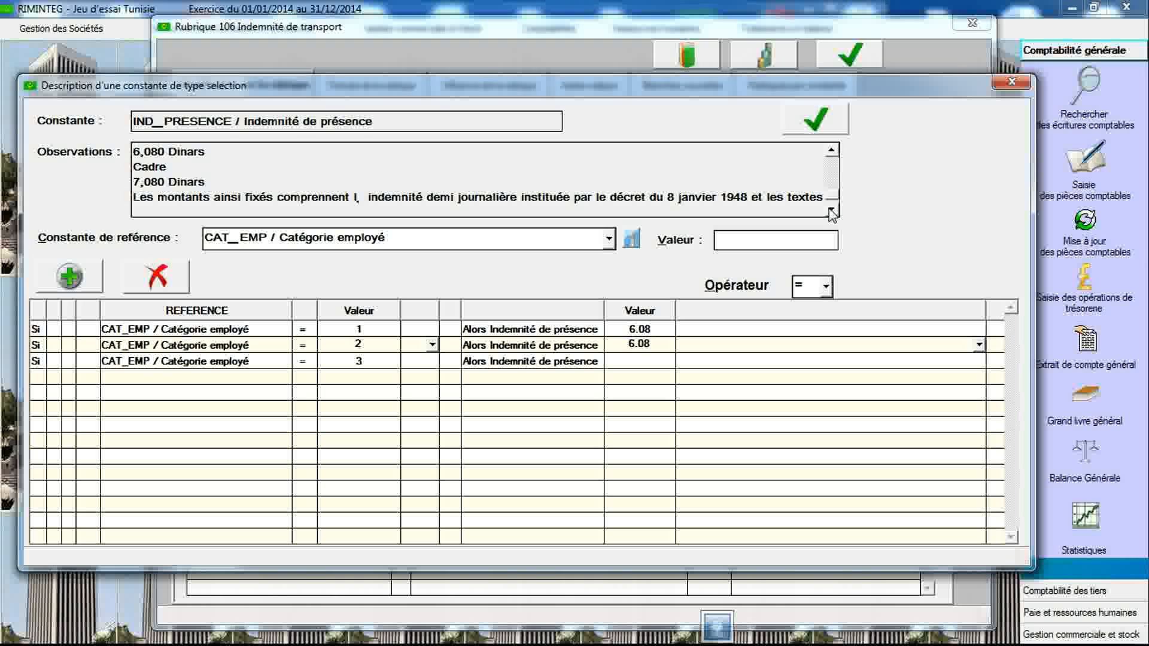
{"action": "left_click", "coordinate": [647, 361]}
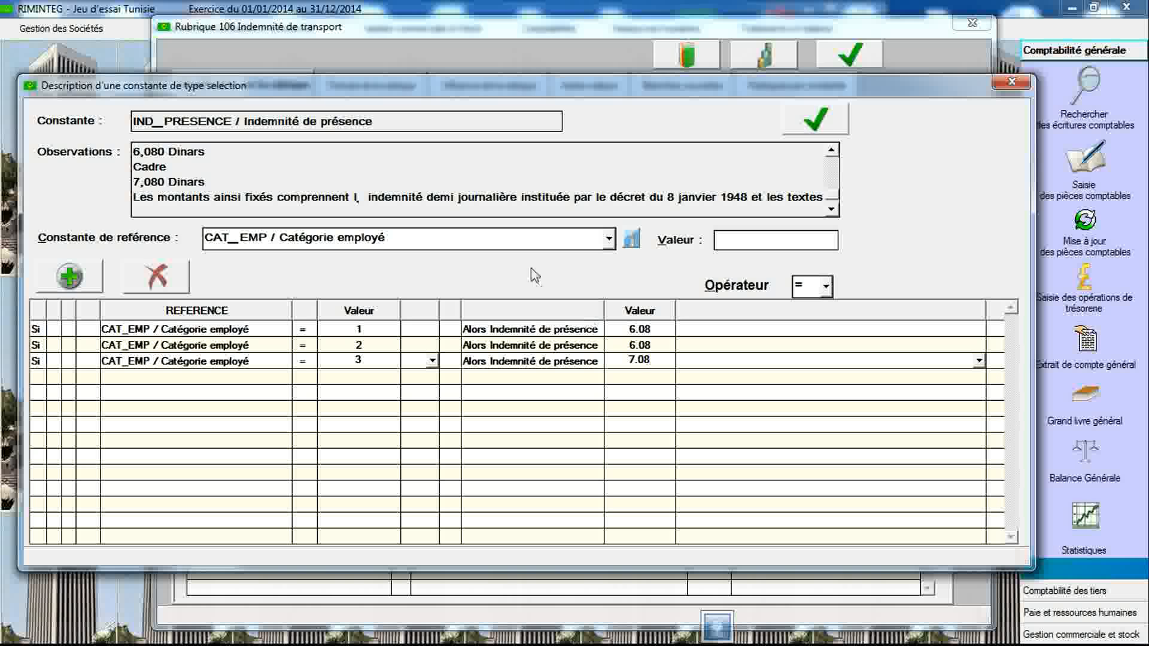
- Validate the value grid, then close the grid description and the constants declaration
{"action": "left_click", "coordinate": [796, 134]}
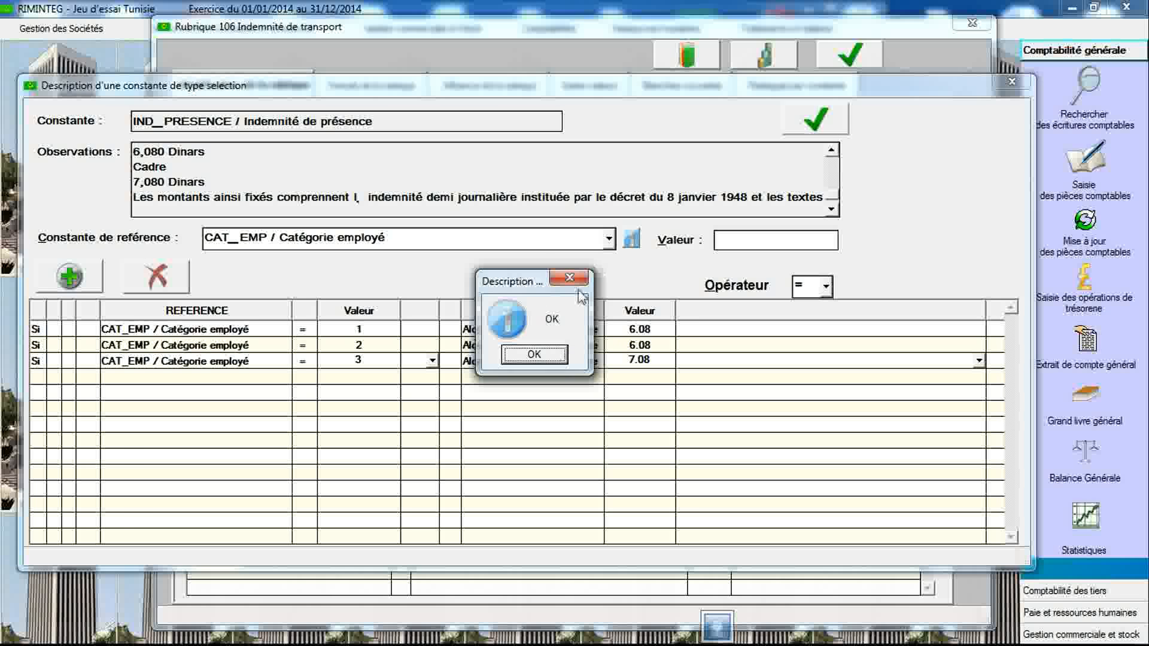
{"action": "left_click", "coordinate": [544, 356]}
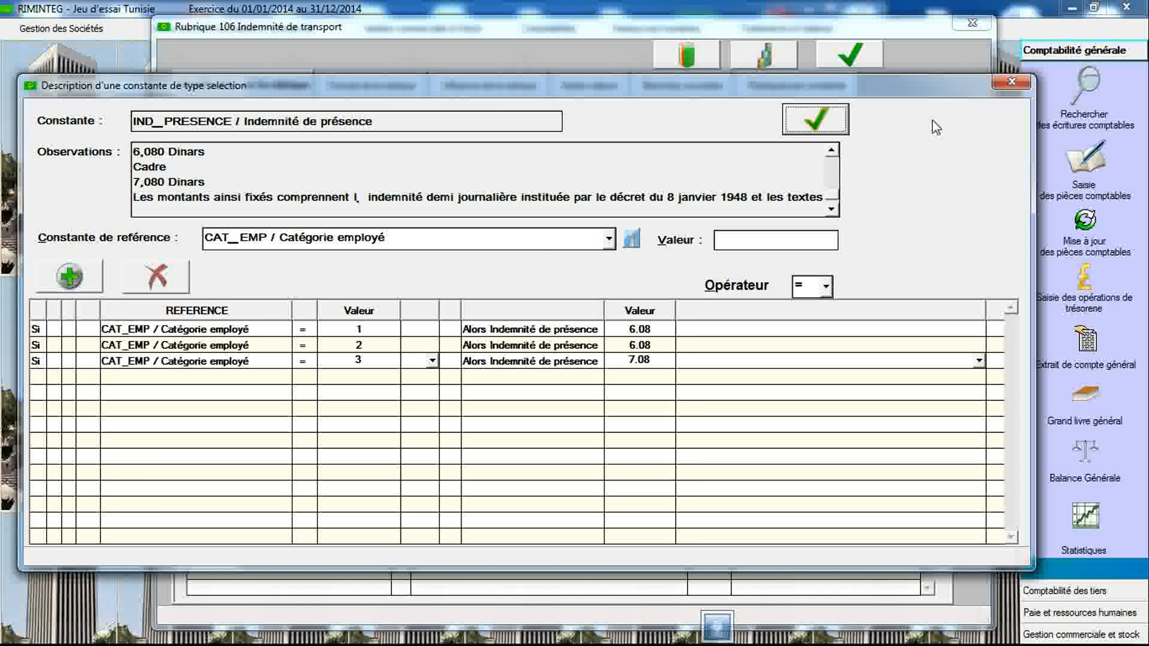
{"action": "left_click", "coordinate": [1011, 81]}
{"action": "left_click", "coordinate": [995, 119]}
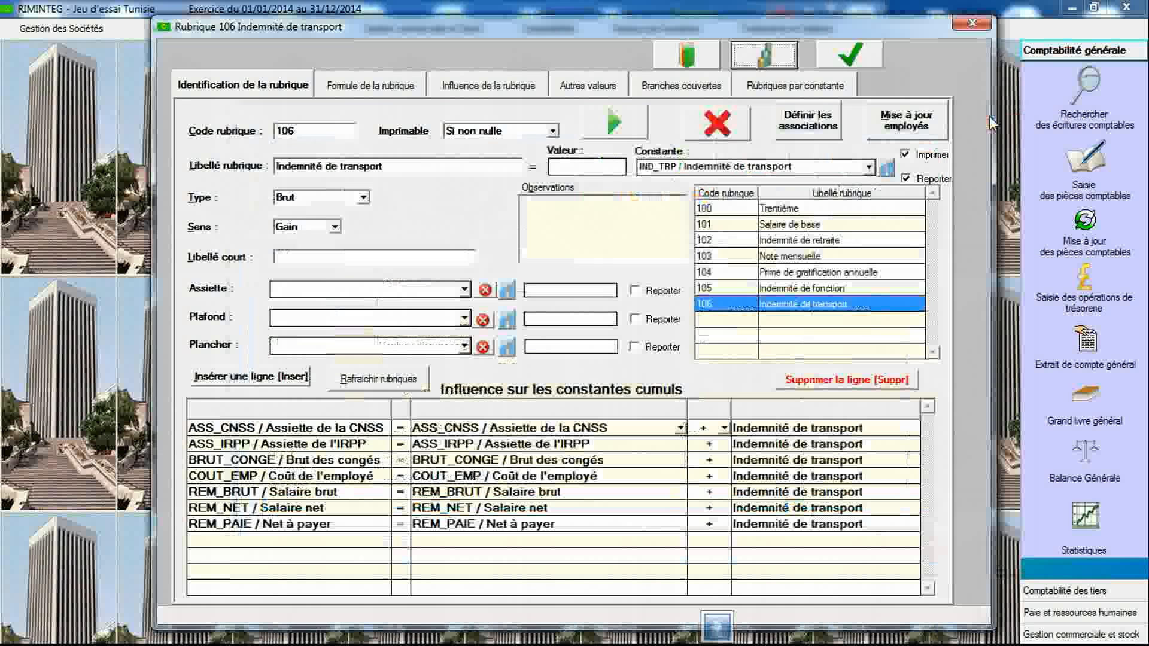
- Create payroll item 107 labelled "Indemnité de présence"
{"action": "left_click", "coordinate": [349, 132]}
{"action": "type", "text": "107"}
{"action": "key", "text": "Tab"}
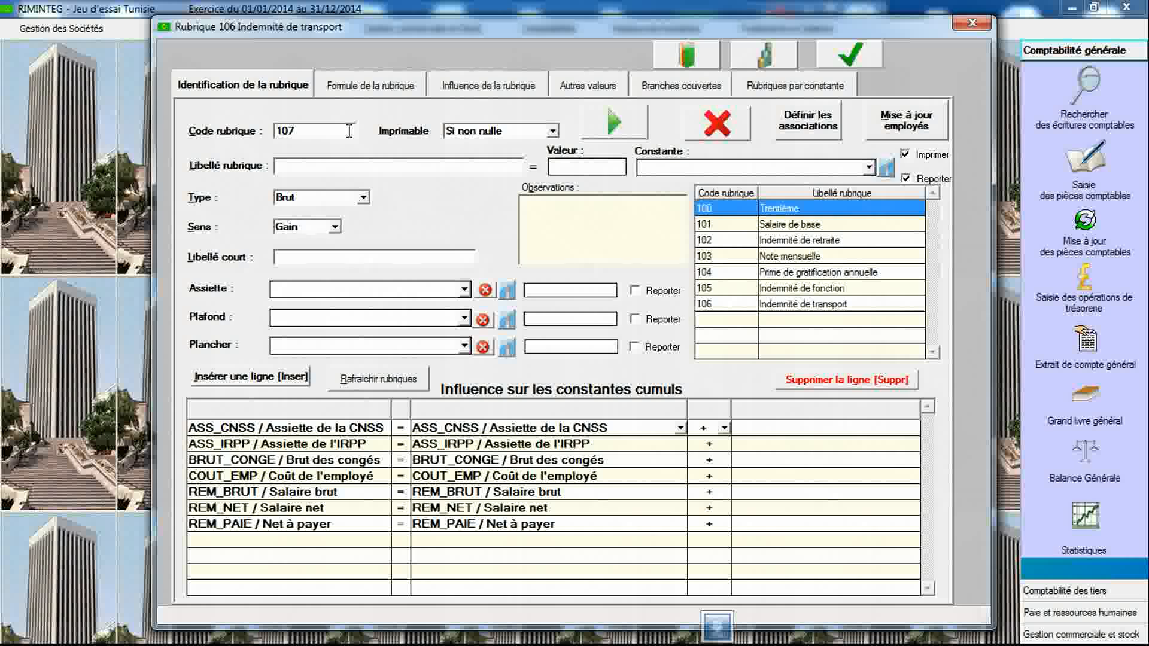
{"action": "type", "text": "In"}
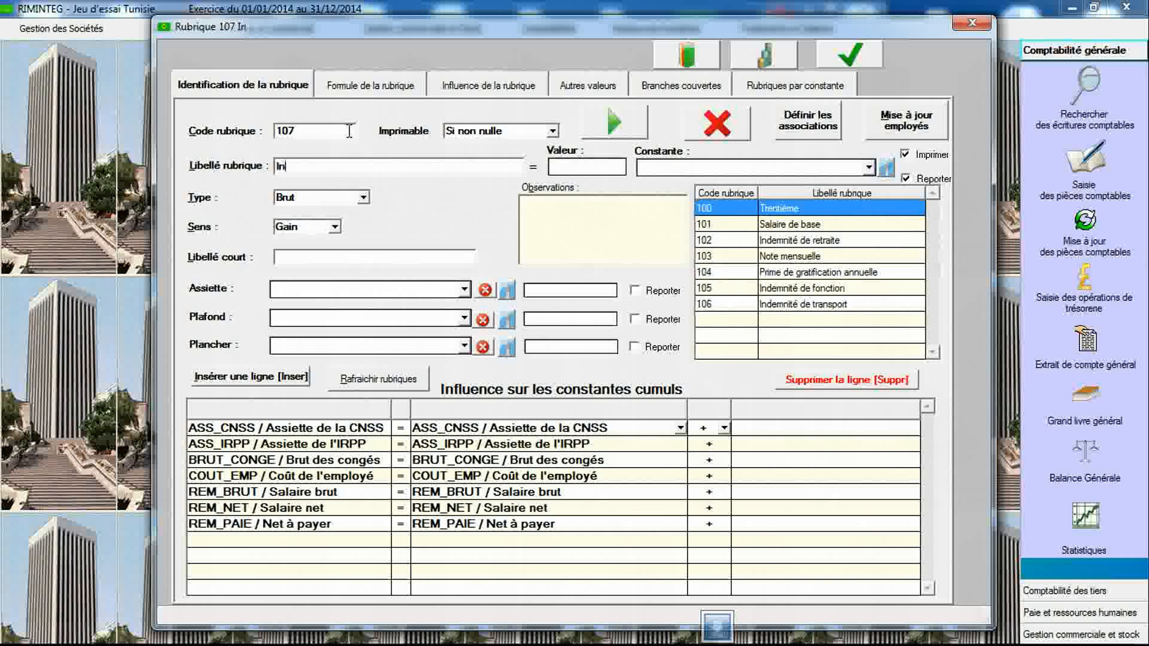
{"action": "type", "text": "demnité"}
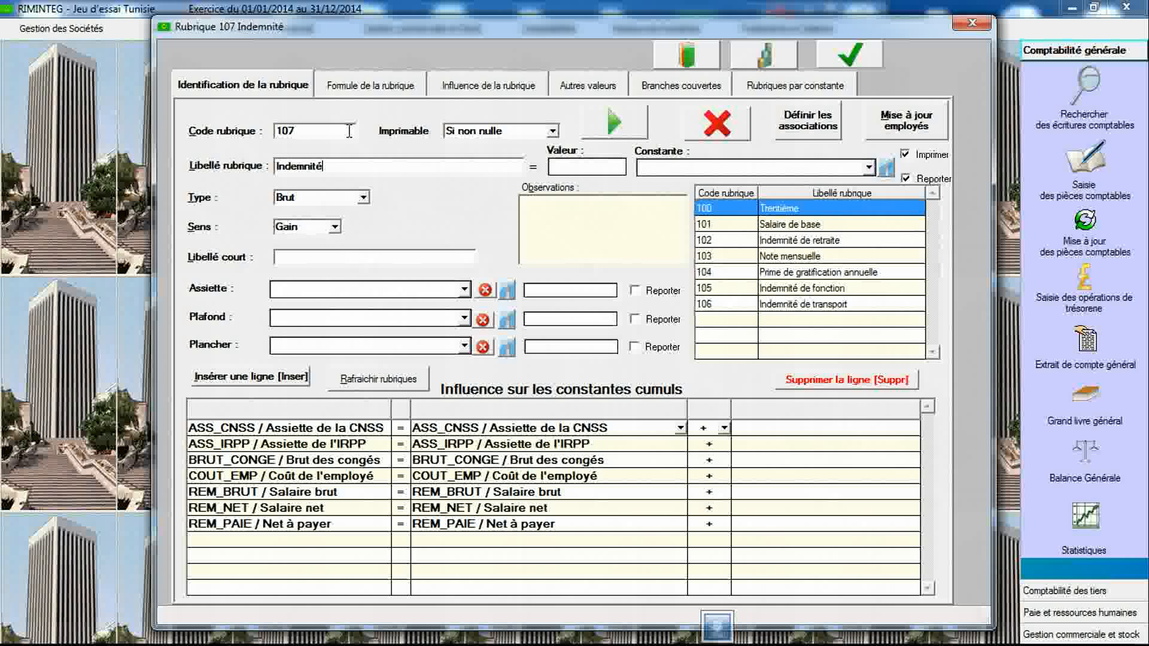
{"action": "type", "text": " de présence"}
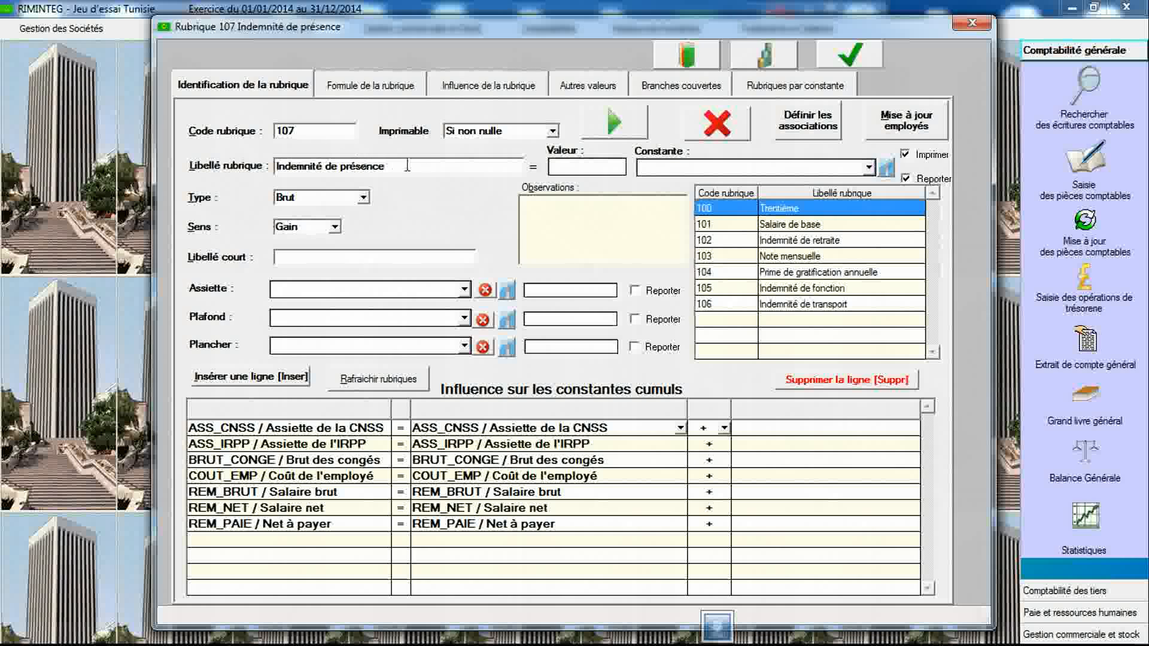
- Link item 107 to the constant IND_PRESENCE and save the item
{"action": "left_click", "coordinate": [728, 170]}
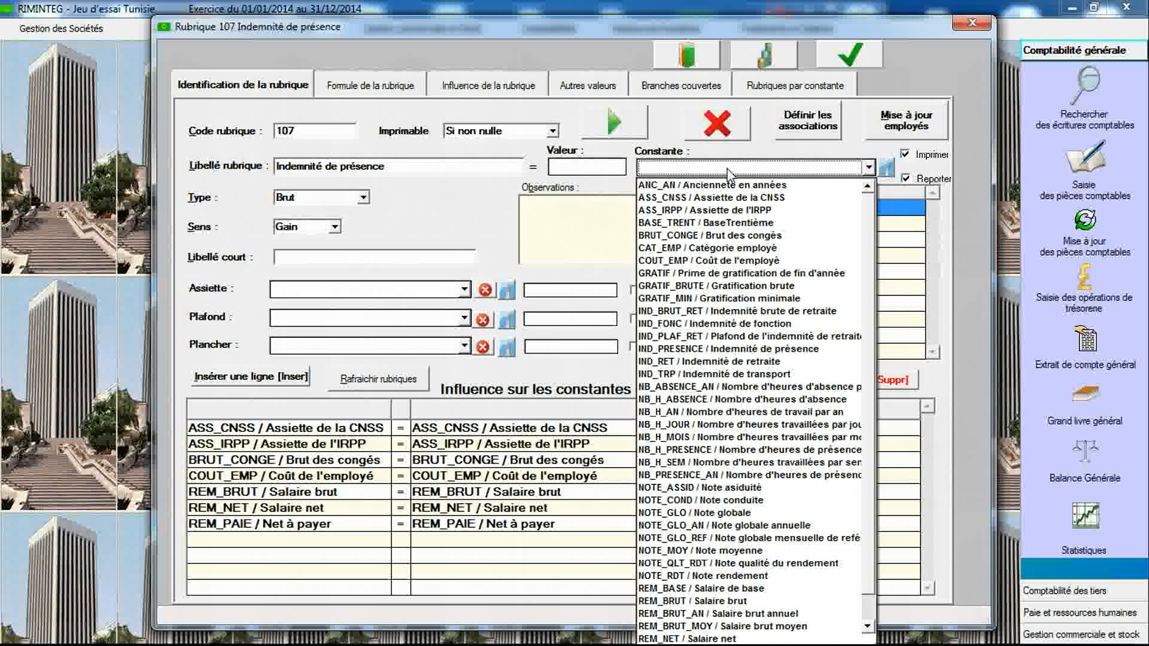
{"action": "left_click", "coordinate": [720, 350]}
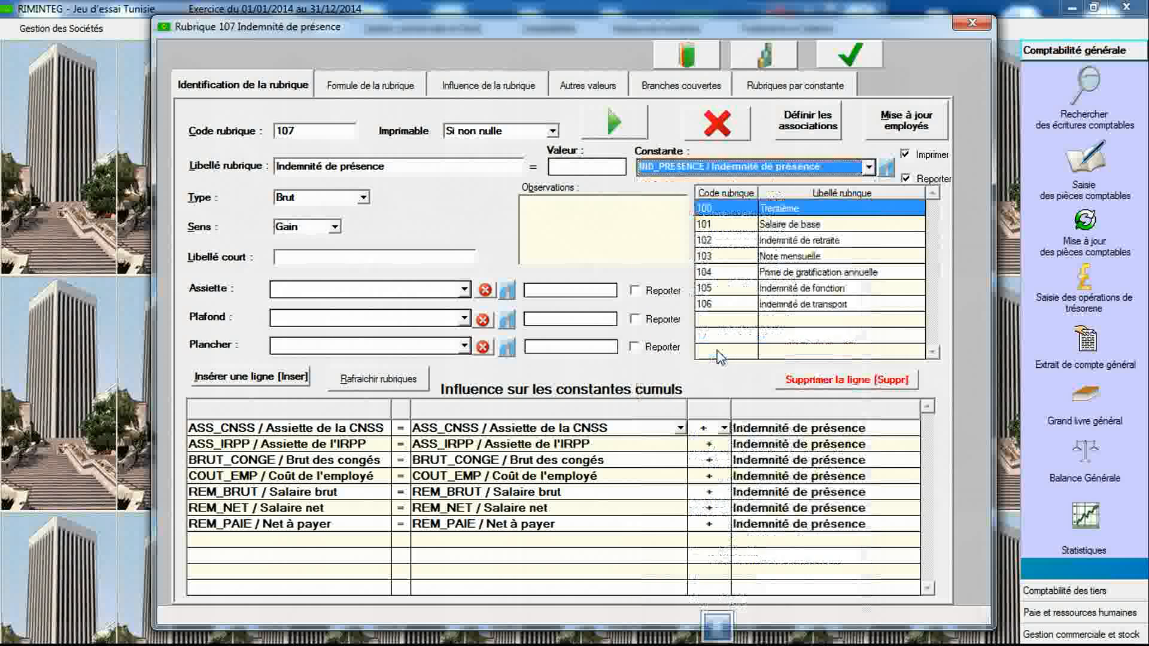
{"action": "left_click", "coordinate": [849, 58]}
{"action": "left_click", "coordinate": [581, 354]}
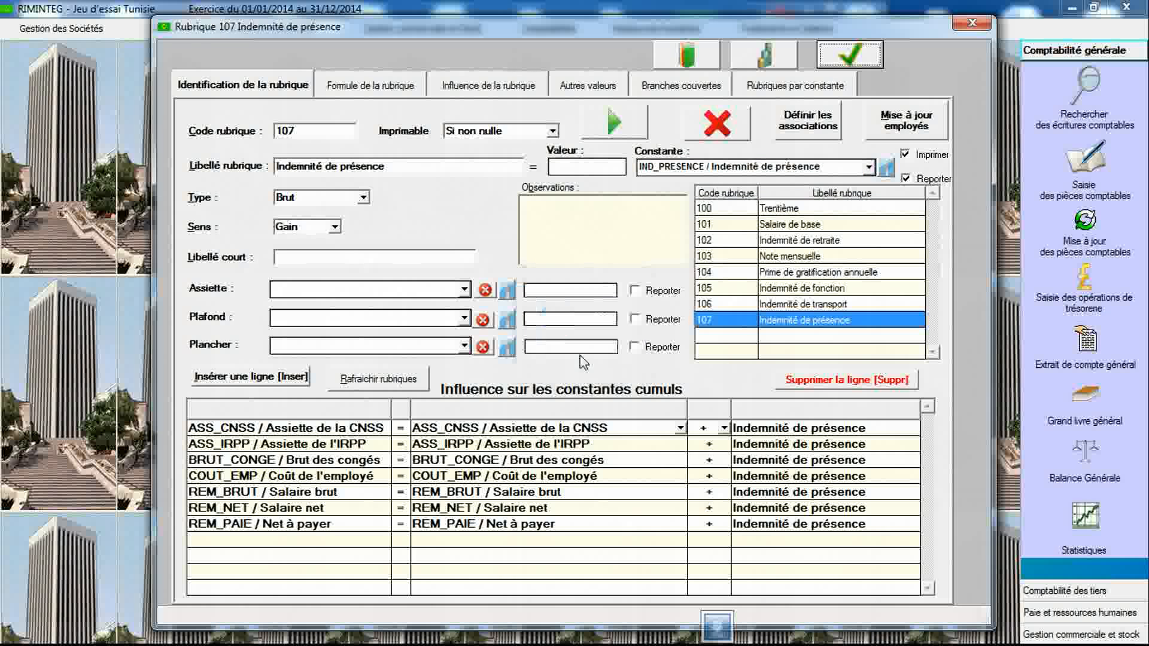
- Open the constants declaration and select the legal text Prime de panier (Tunisie)
{"action": "left_click", "coordinate": [764, 57]}
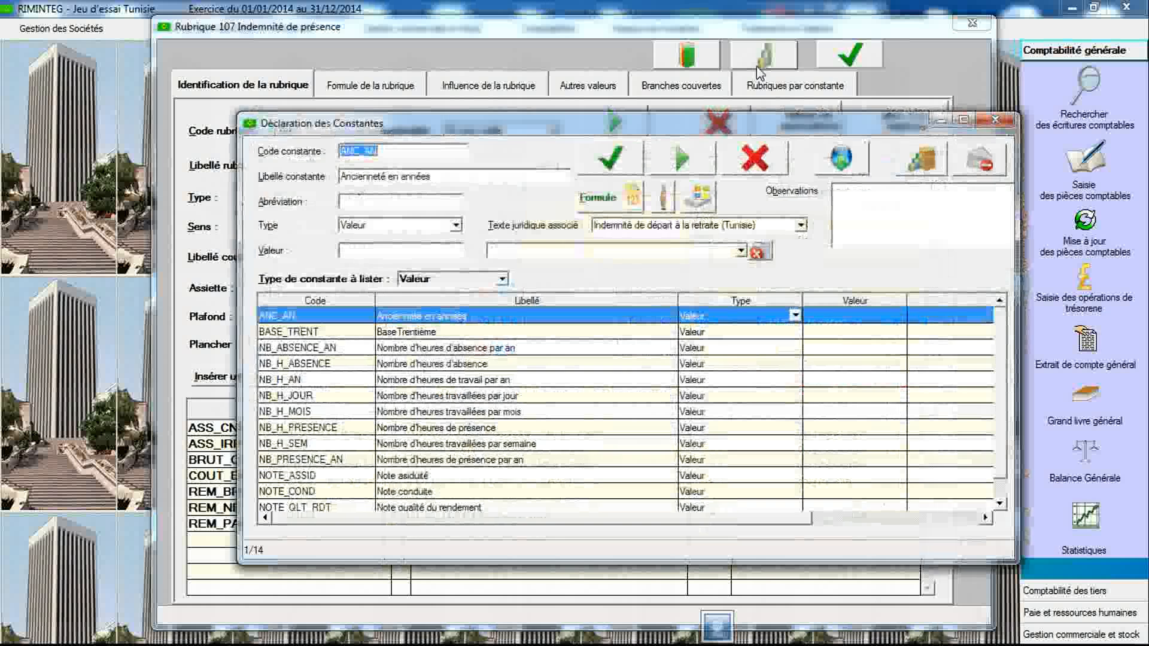
{"action": "left_click", "coordinate": [731, 227]}
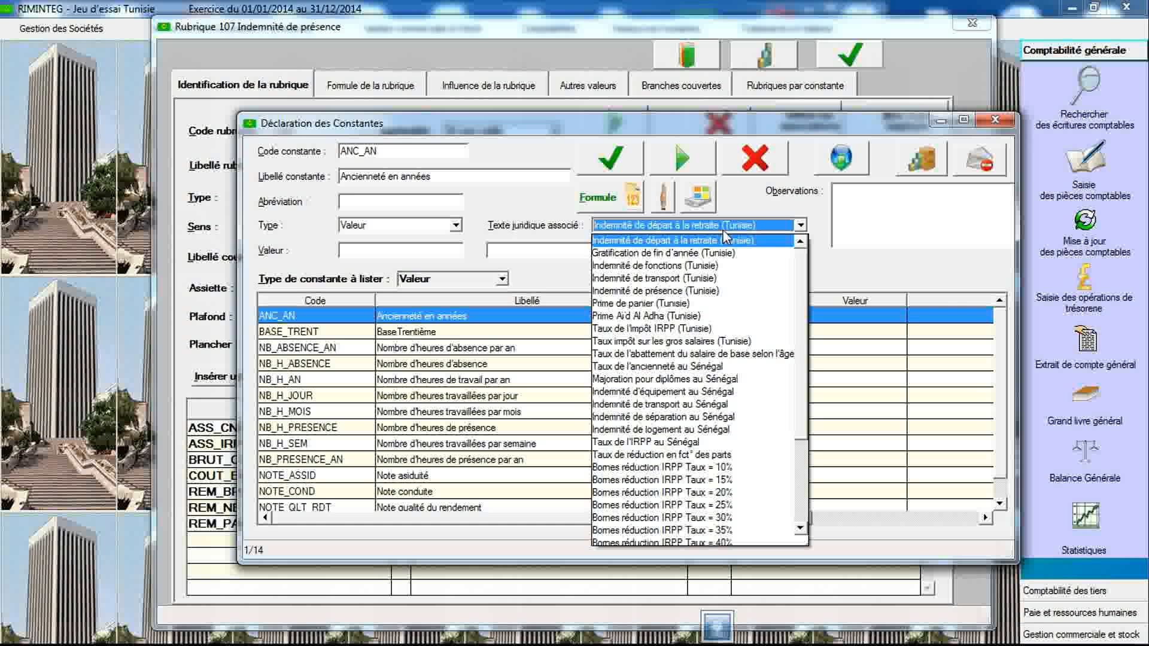
{"action": "left_click", "coordinate": [688, 304]}
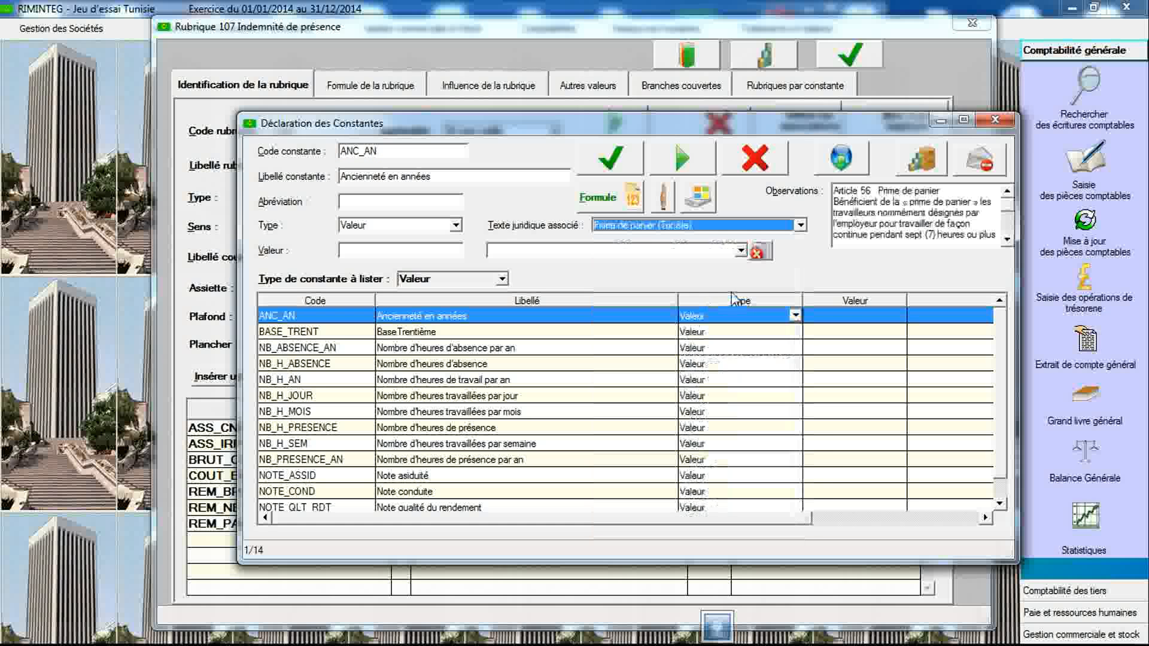
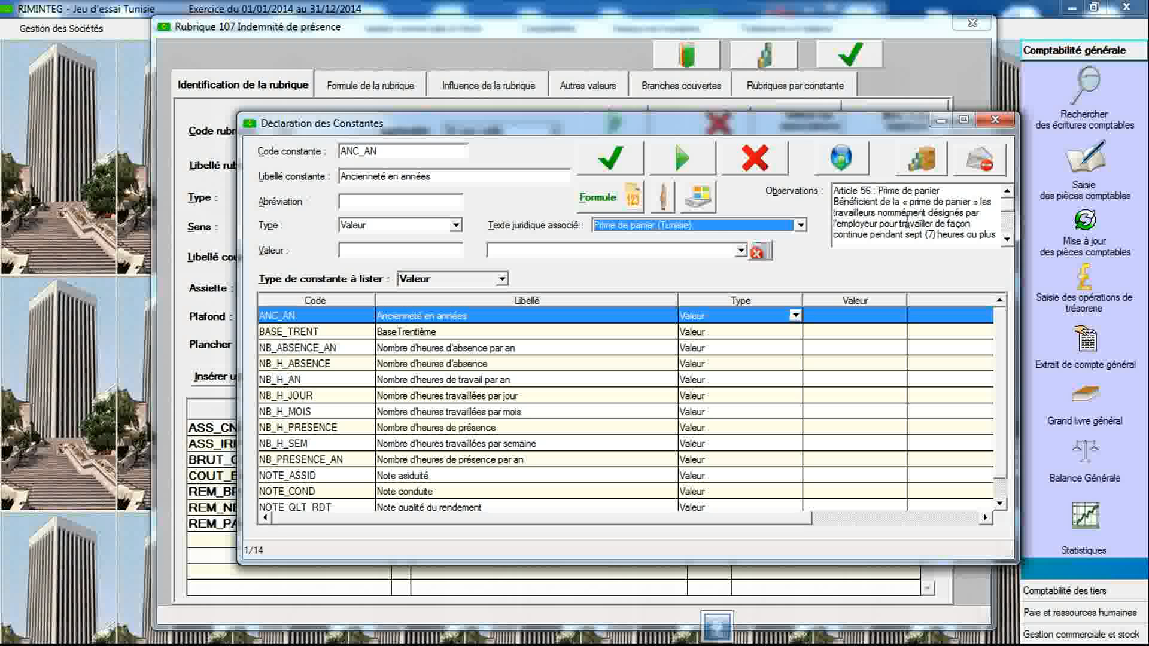
- Read through the observations of the Prime de panier (Tunisie) legal text
{"action": "left_click", "coordinate": [1007, 240]}
{"action": "left_click", "coordinate": [1007, 241]}
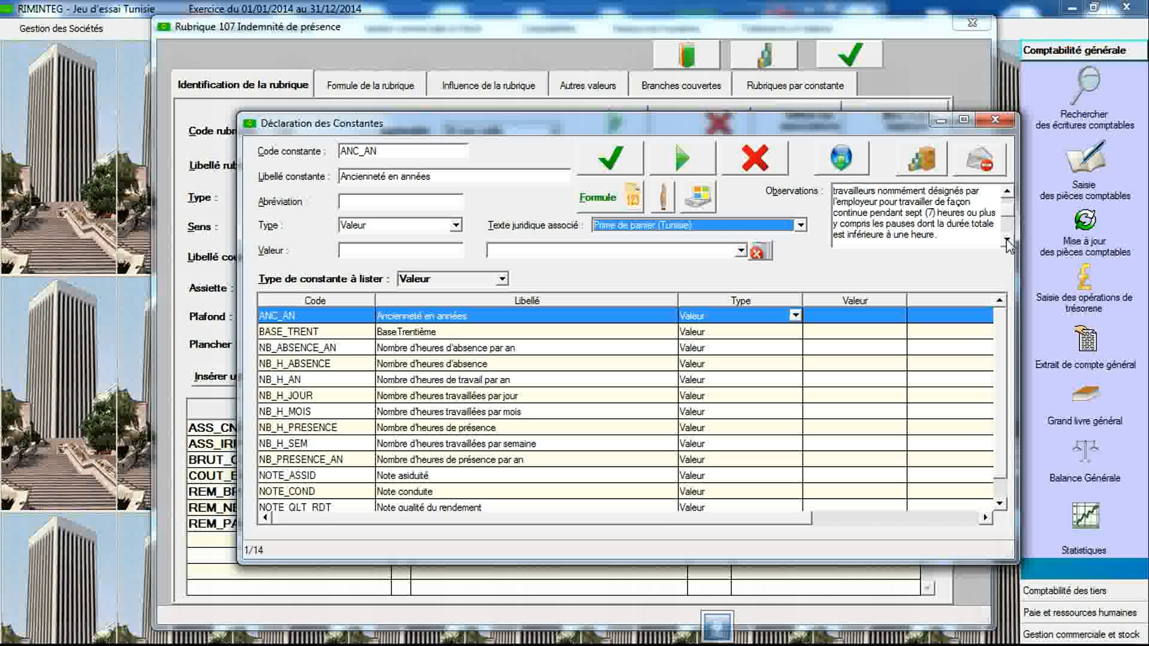
{"action": "left_click", "coordinate": [1007, 241]}
{"action": "left_click", "coordinate": [1007, 240]}
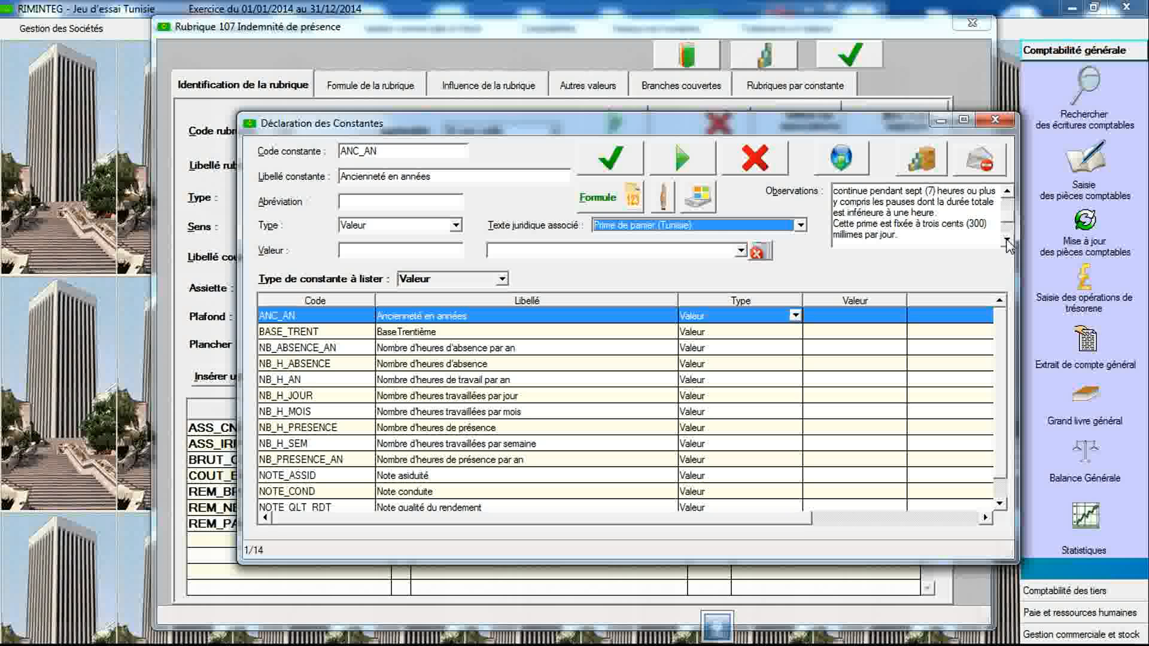
{"action": "left_click", "coordinate": [1007, 241]}
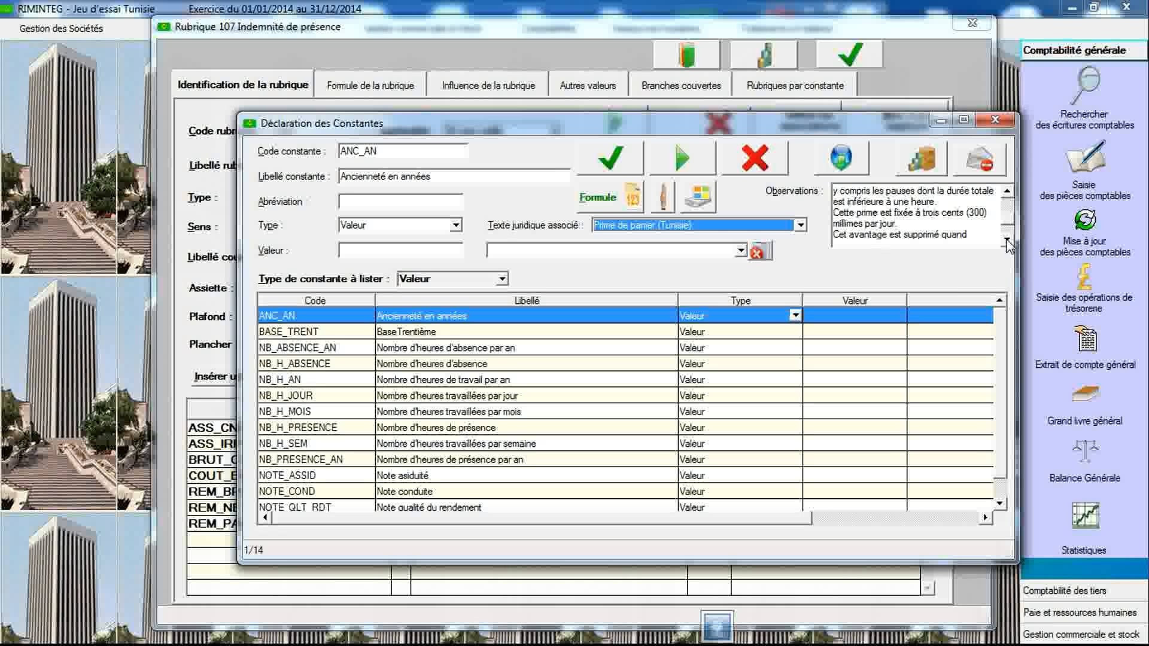
{"action": "left_click", "coordinate": [1007, 240]}
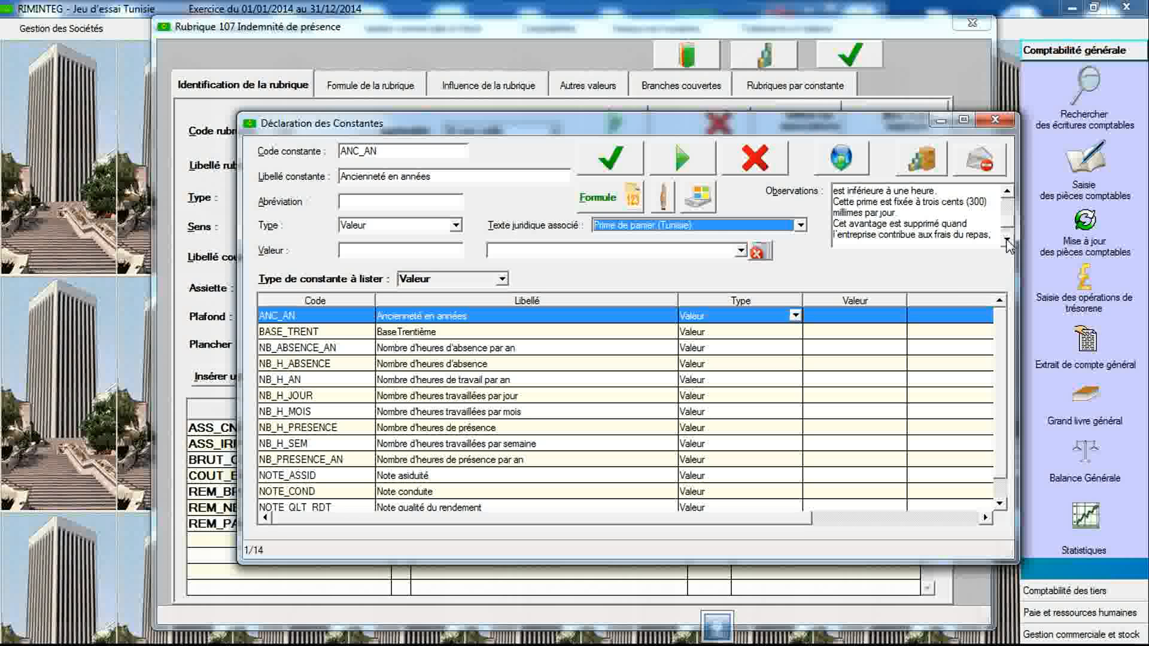
{"action": "left_click", "coordinate": [1007, 241]}
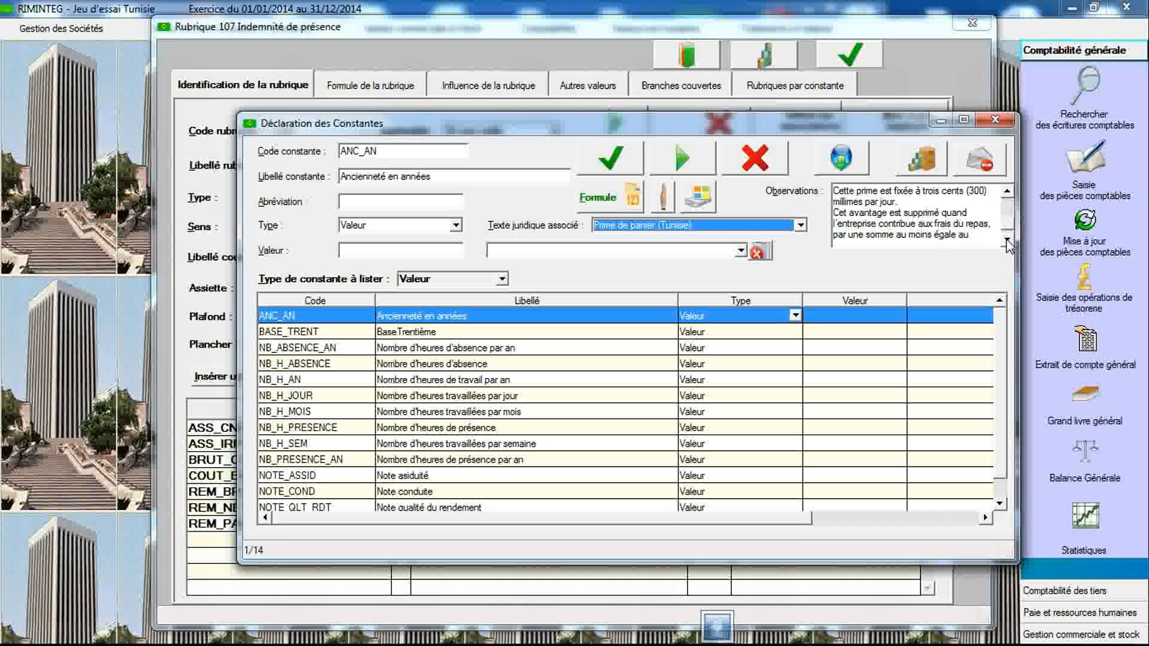
{"action": "left_click", "coordinate": [1007, 240]}
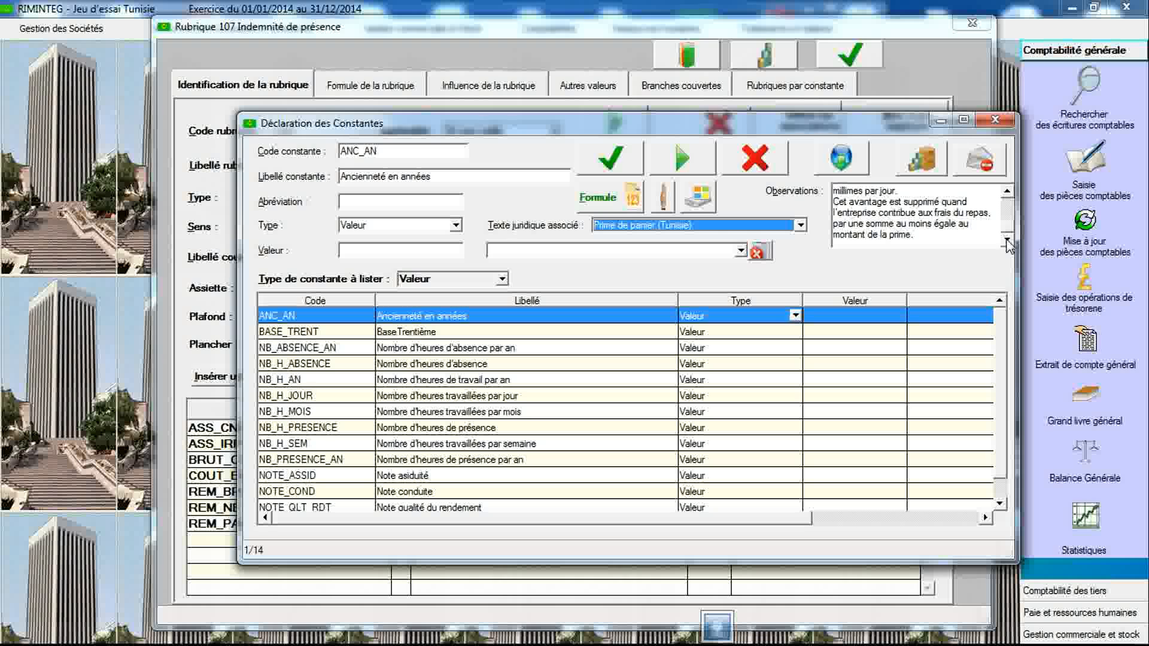
{"action": "left_click", "coordinate": [1008, 192]}
{"action": "left_click", "coordinate": [1007, 192]}
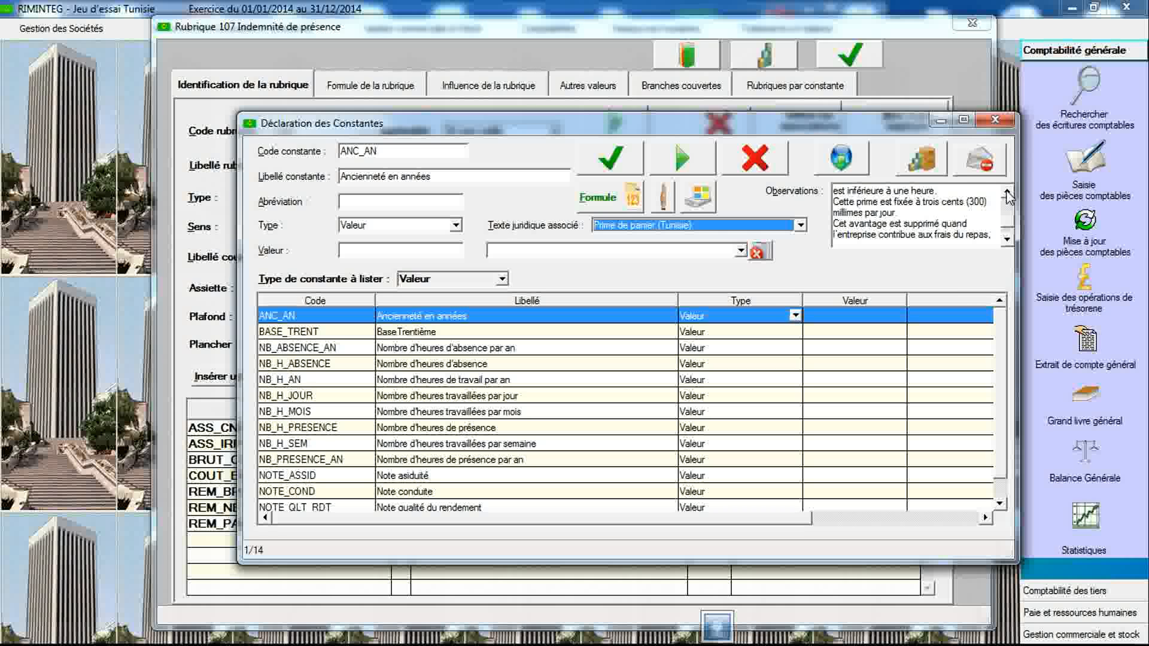
{"action": "left_click", "coordinate": [1007, 192]}
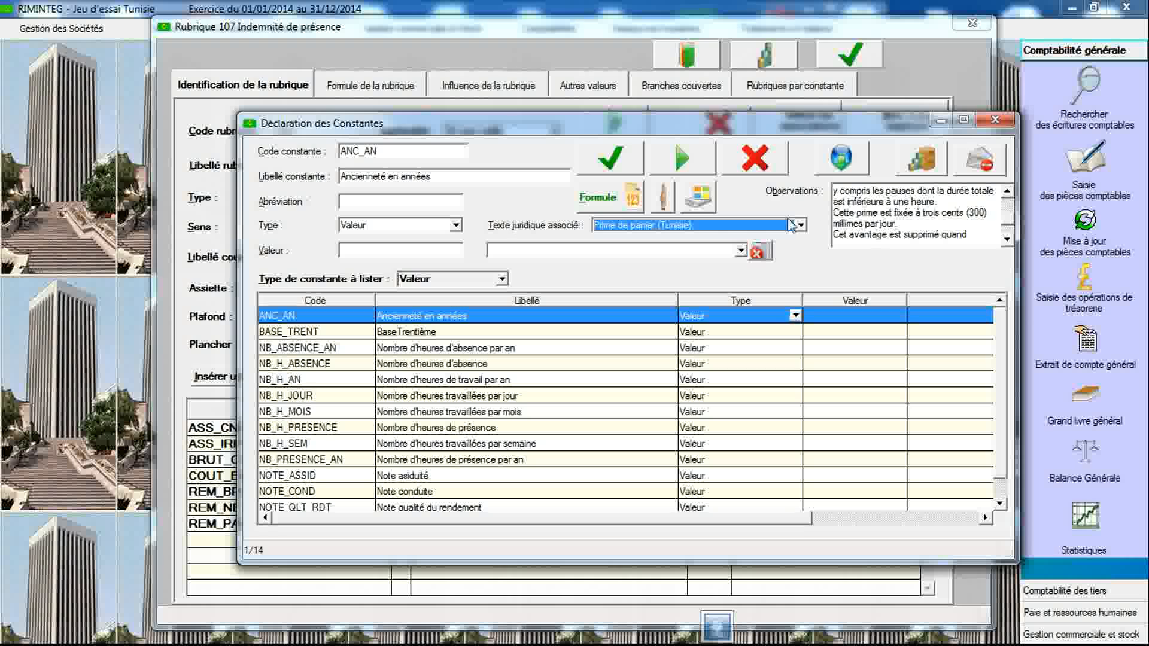
- Declare a new constant BASE_PAN labelled "Base prime de panier" linked to the legal text Prime de panier (Tunisie)
{"action": "left_click", "coordinate": [398, 155]}
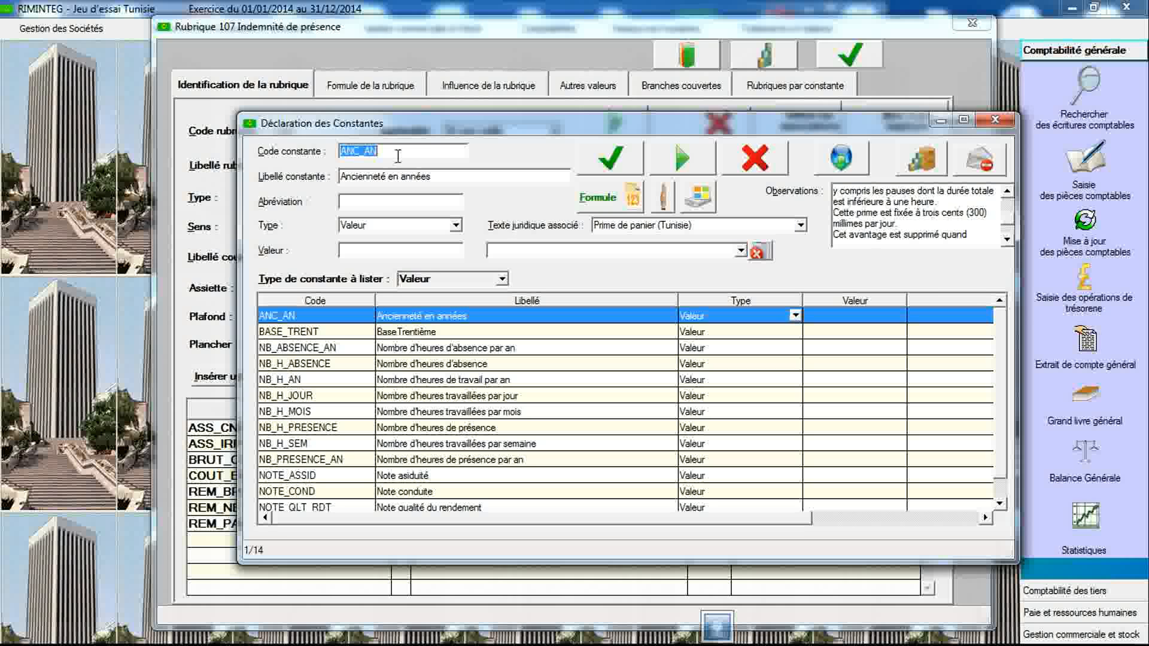
{"action": "type", "text": "BASE_PAN"}
{"action": "key", "text": "Tab"}
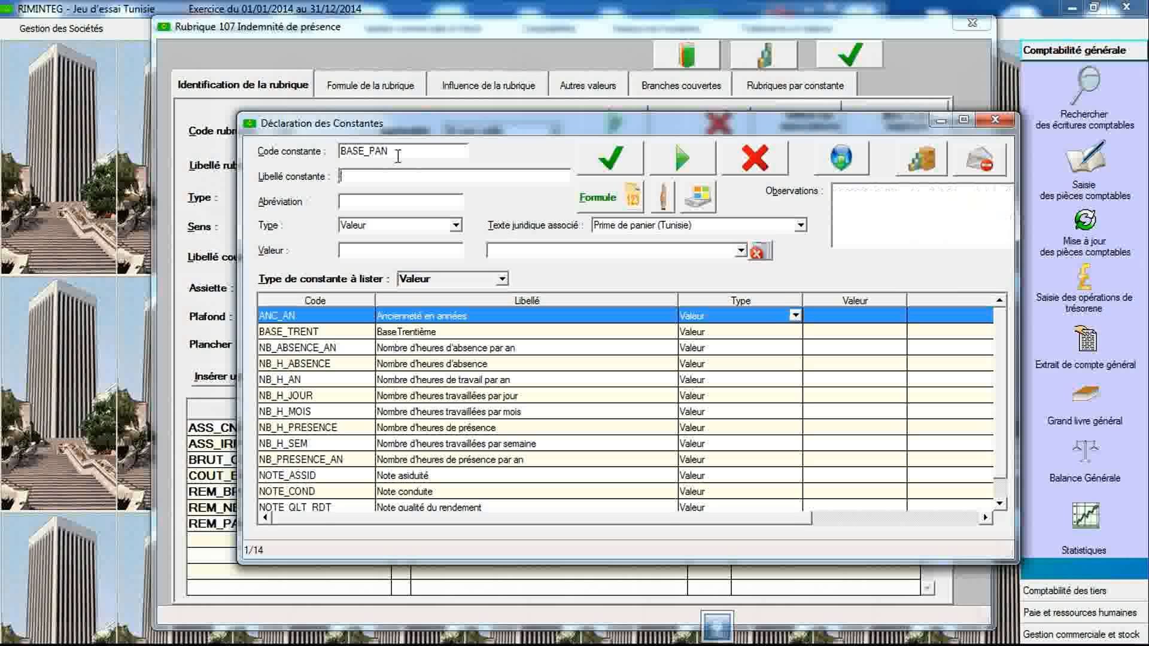
{"action": "type", "text": "Base prime de pan"}
{"action": "left_click", "coordinate": [613, 227]}
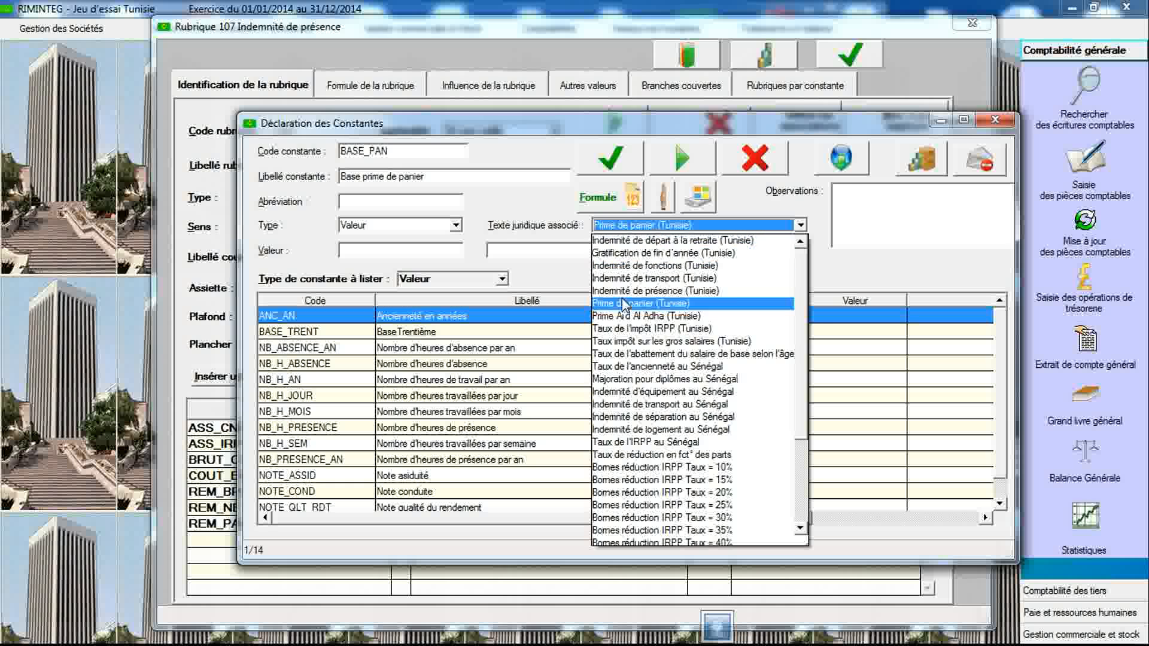
{"action": "left_click", "coordinate": [623, 302]}
- Set BASE_PAN's value to 0.3, validate the constant and close the constants declaration
{"action": "left_click", "coordinate": [1008, 242]}
{"action": "left_click", "coordinate": [1007, 242]}
{"action": "left_click", "coordinate": [1008, 242]}
{"action": "left_click", "coordinate": [1008, 241]}
{"action": "left_click", "coordinate": [1008, 242]}
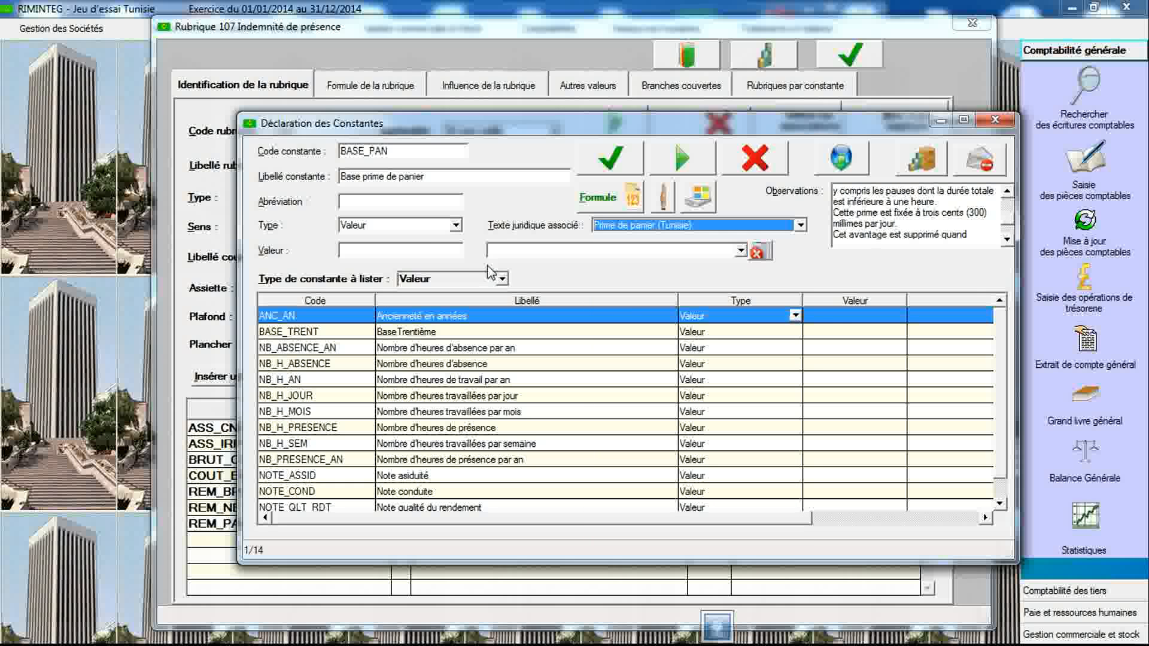
{"action": "left_click", "coordinate": [428, 252]}
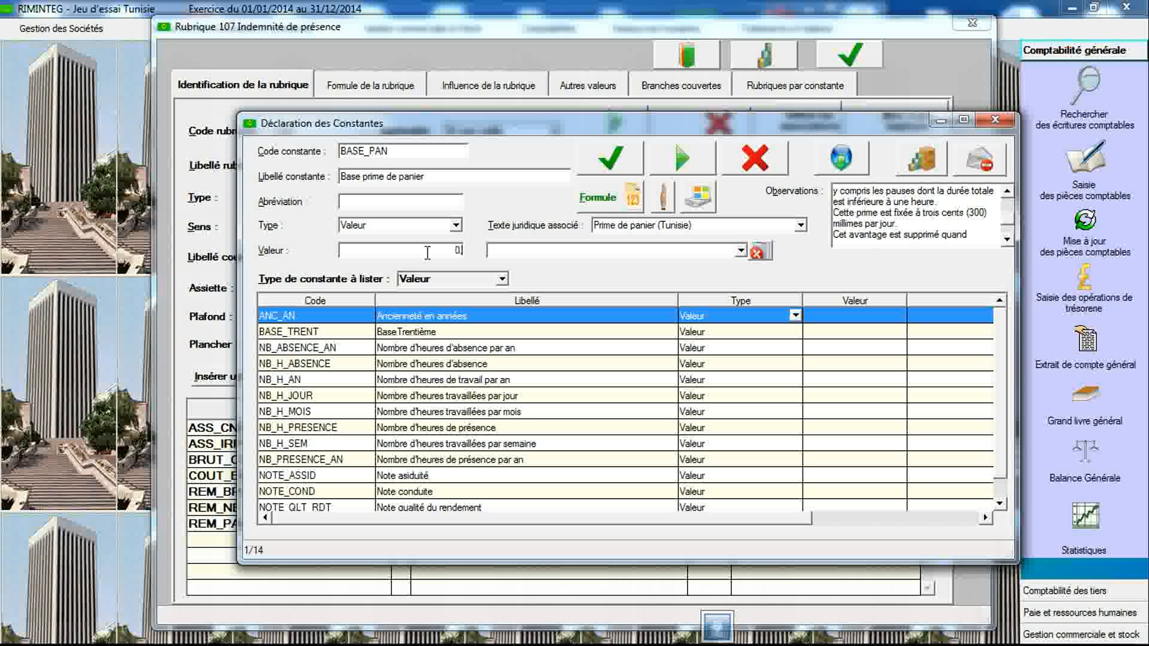
{"action": "type", "text": "0.3"}
{"action": "left_click", "coordinate": [610, 157]}
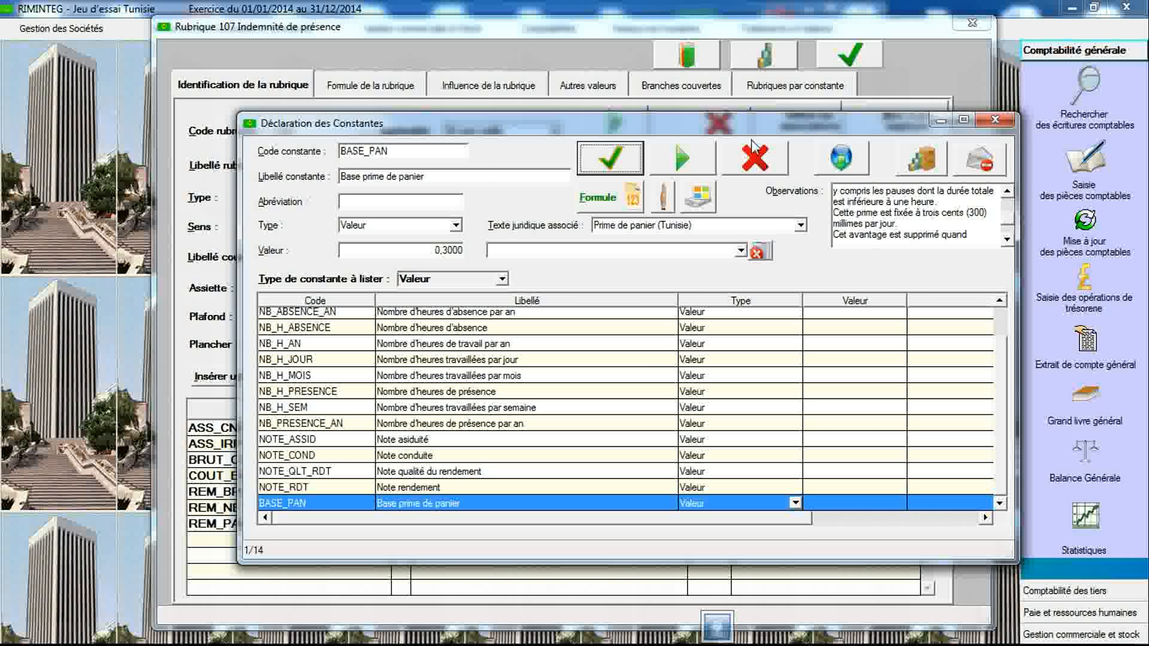
{"action": "left_click", "coordinate": [993, 121]}
- Create payroll item 108 labelled "Prime de panier"
{"action": "double_click", "coordinate": [335, 137]}
{"action": "type", "text": "108"}
{"action": "key", "text": "Tab"}
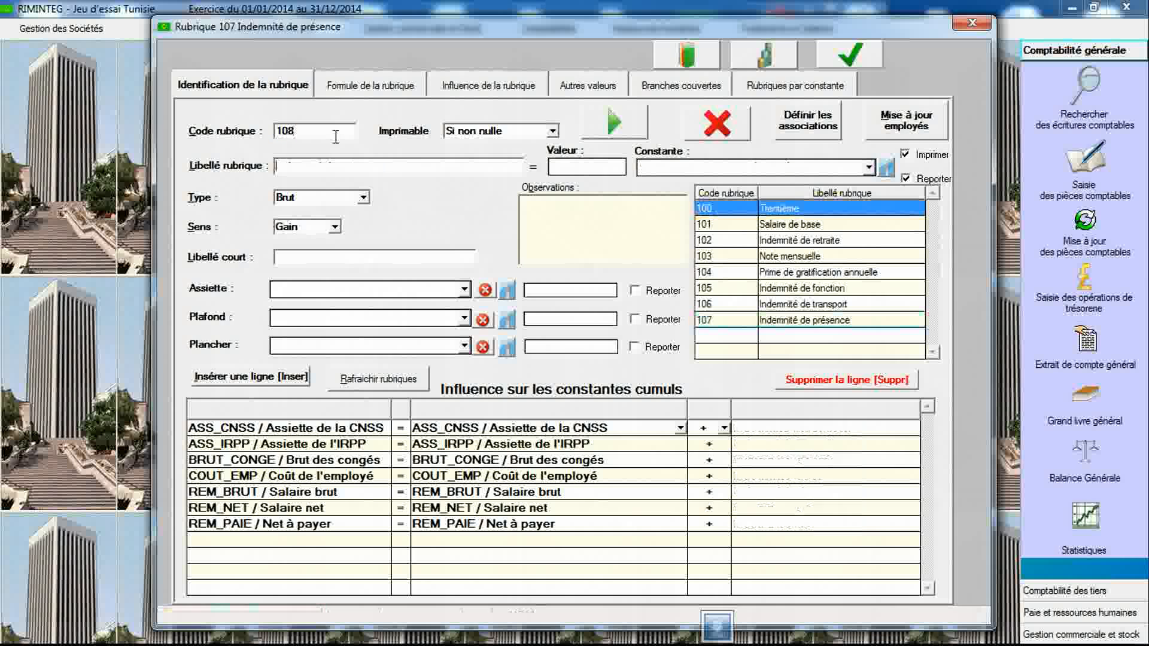
{"action": "type", "text": "Pr"}
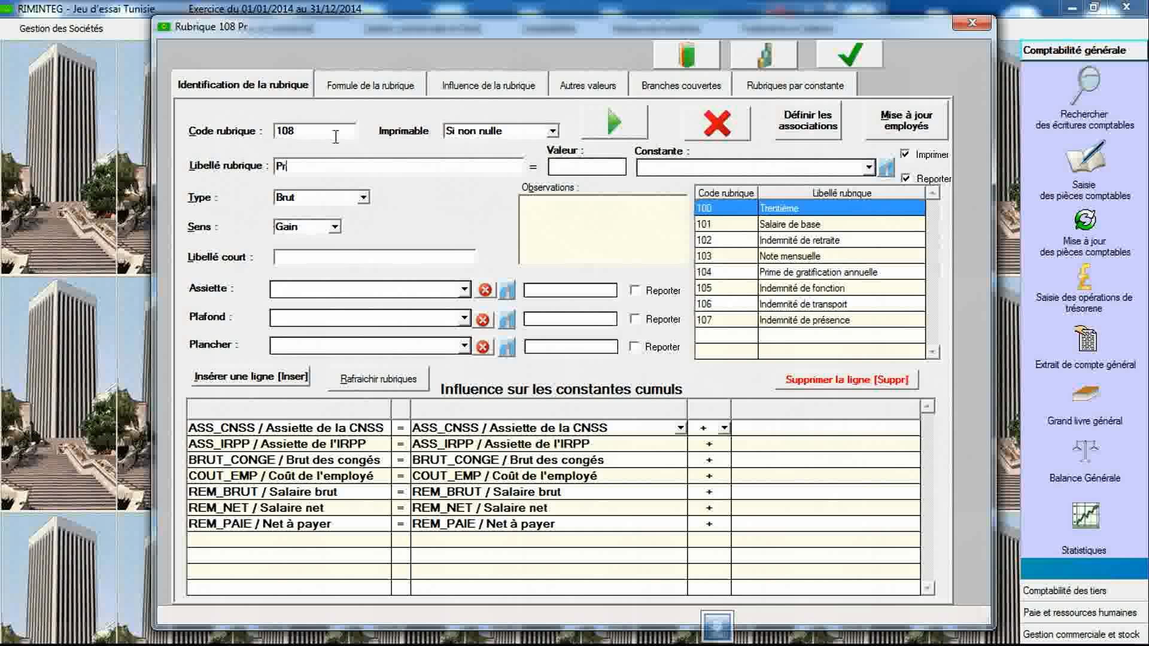
{"action": "type", "text": "ime de"}
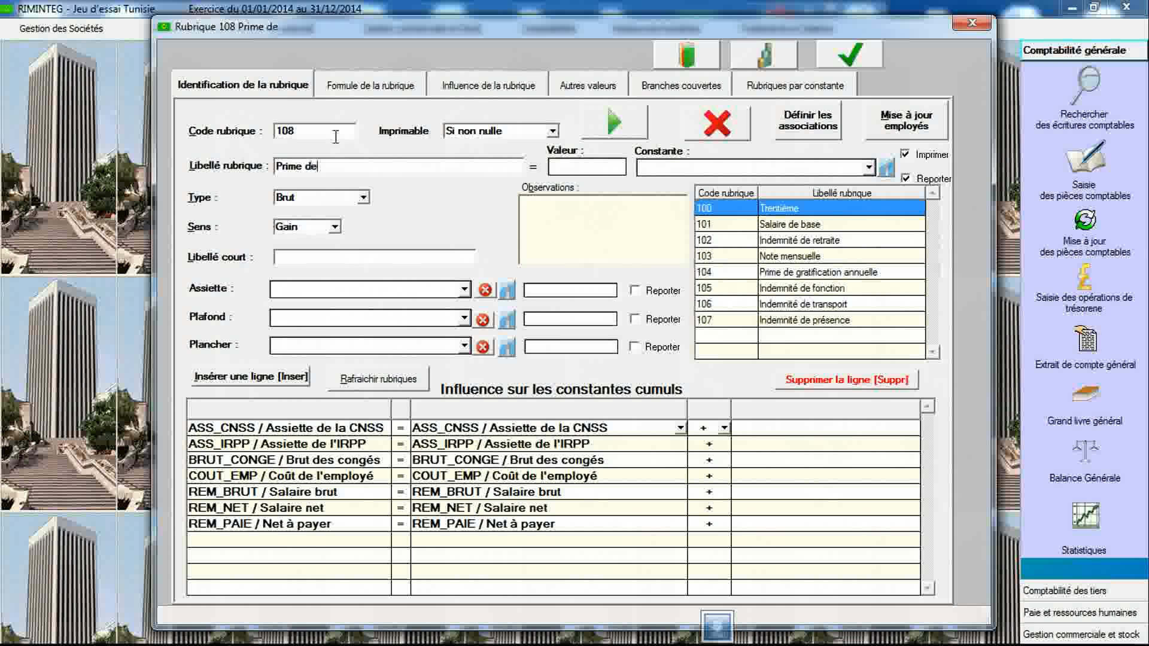
{"action": "type", "text": " panier"}
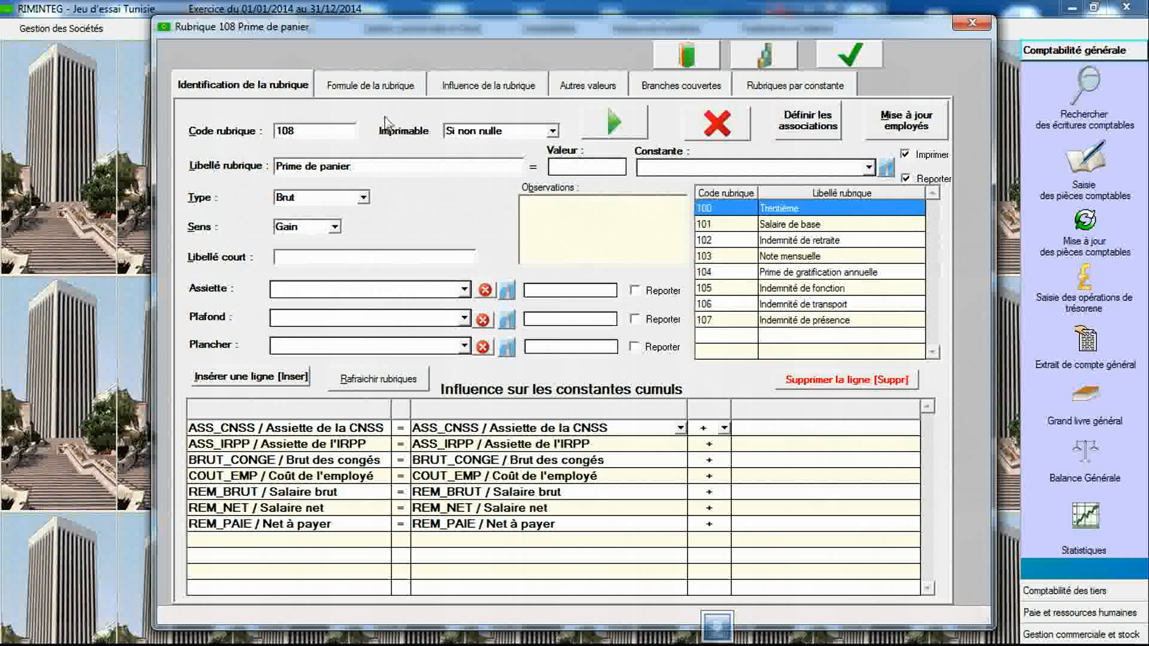
- Set the item's formula structure to Base X Taux
{"action": "left_click", "coordinate": [414, 90]}
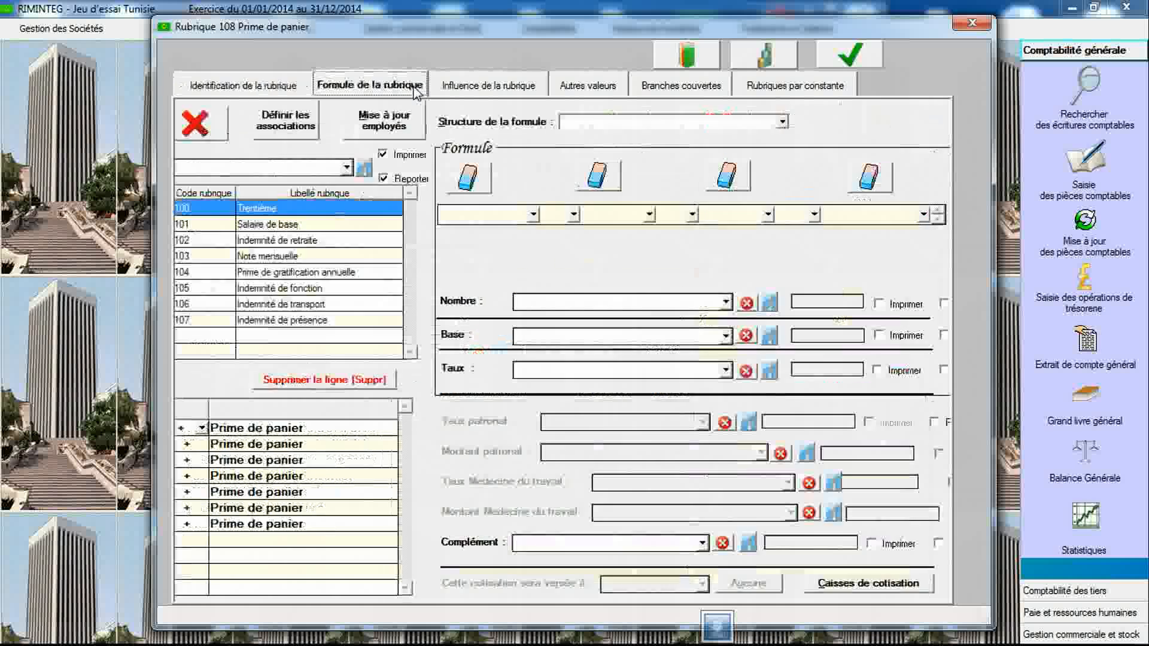
{"action": "left_click", "coordinate": [414, 122]}
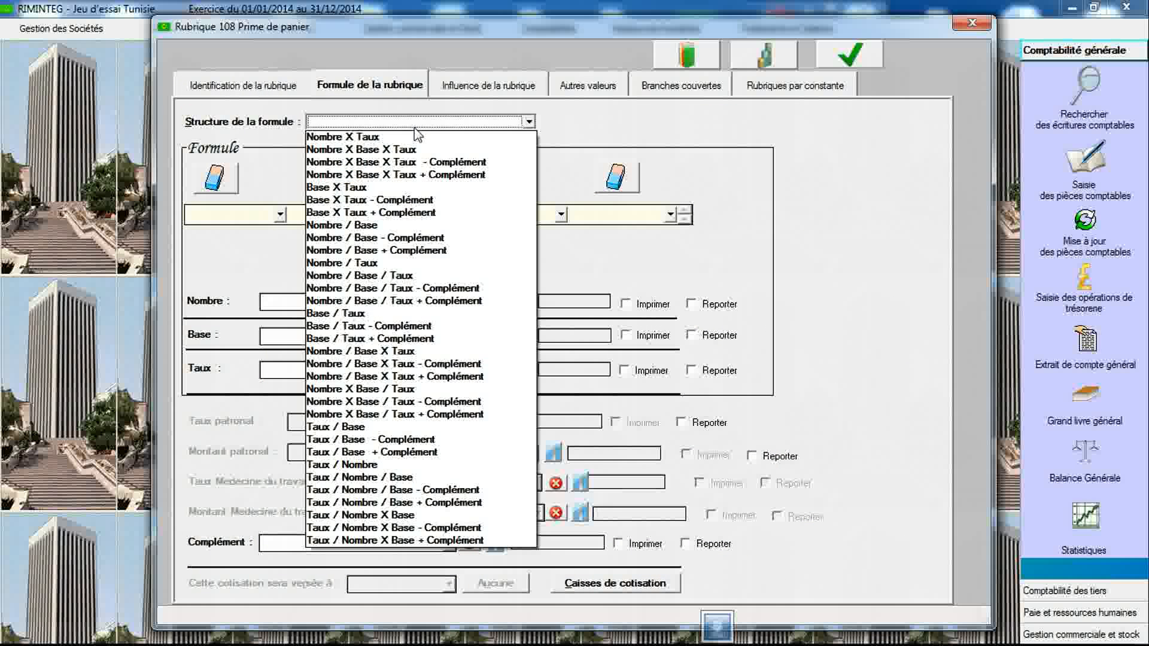
{"action": "left_click", "coordinate": [412, 187]}
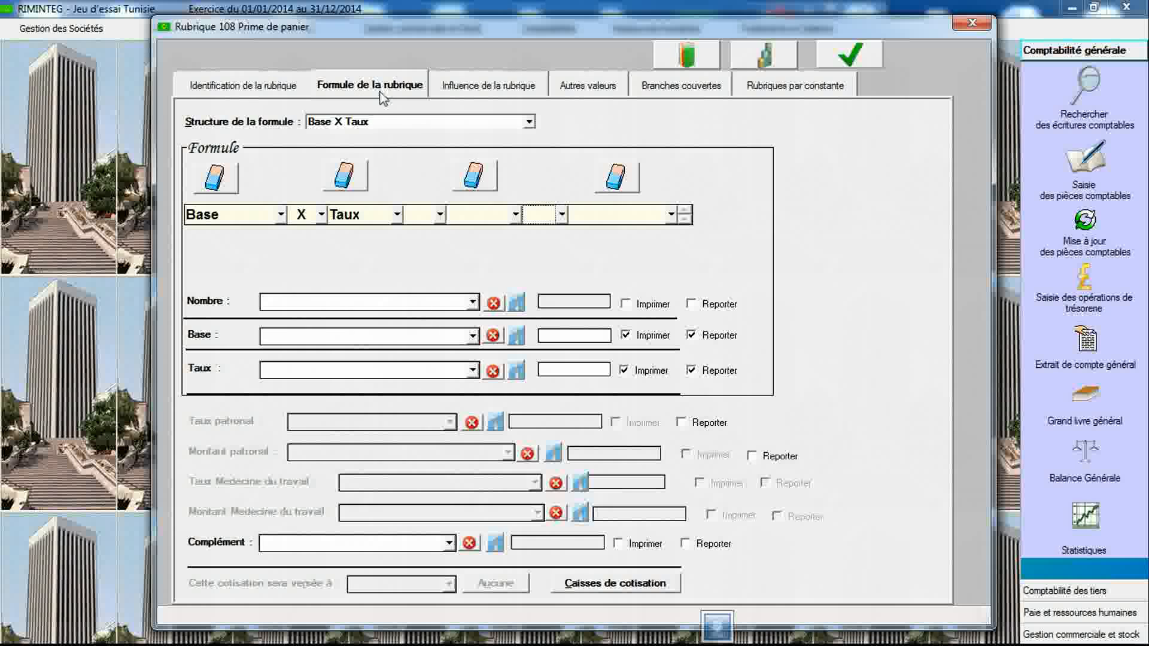
- Clear and re-enter item 108's label as "Prime de panier"
{"action": "left_click", "coordinate": [303, 89]}
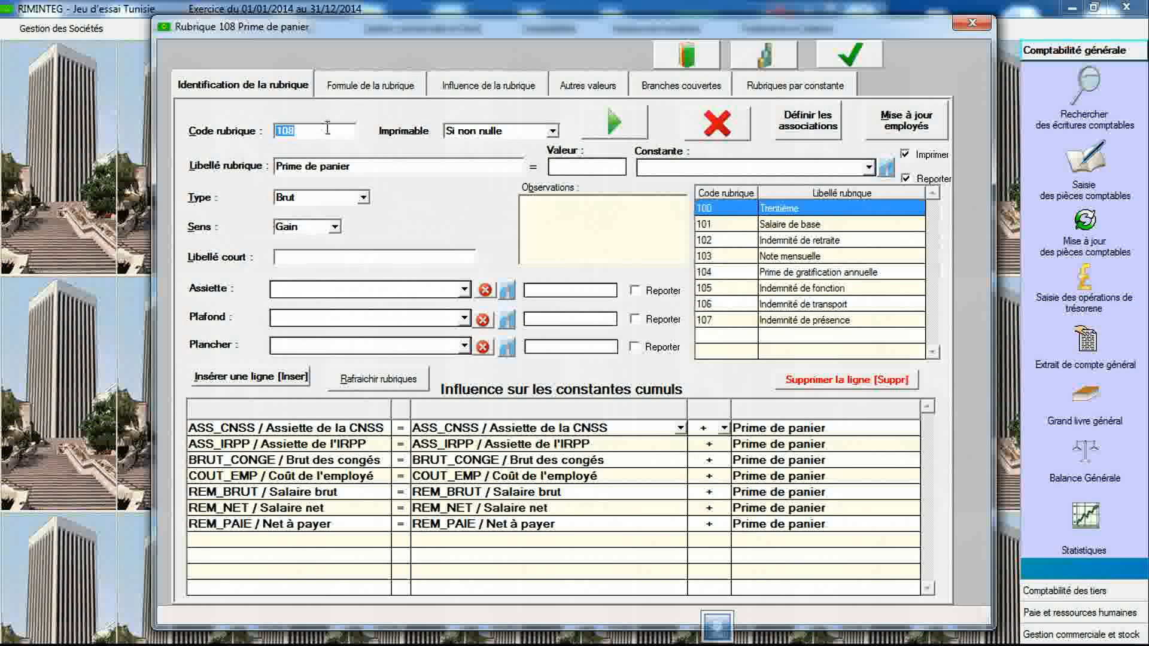
{"action": "key", "text": "Tab"}
{"action": "key", "text": "Delete"}
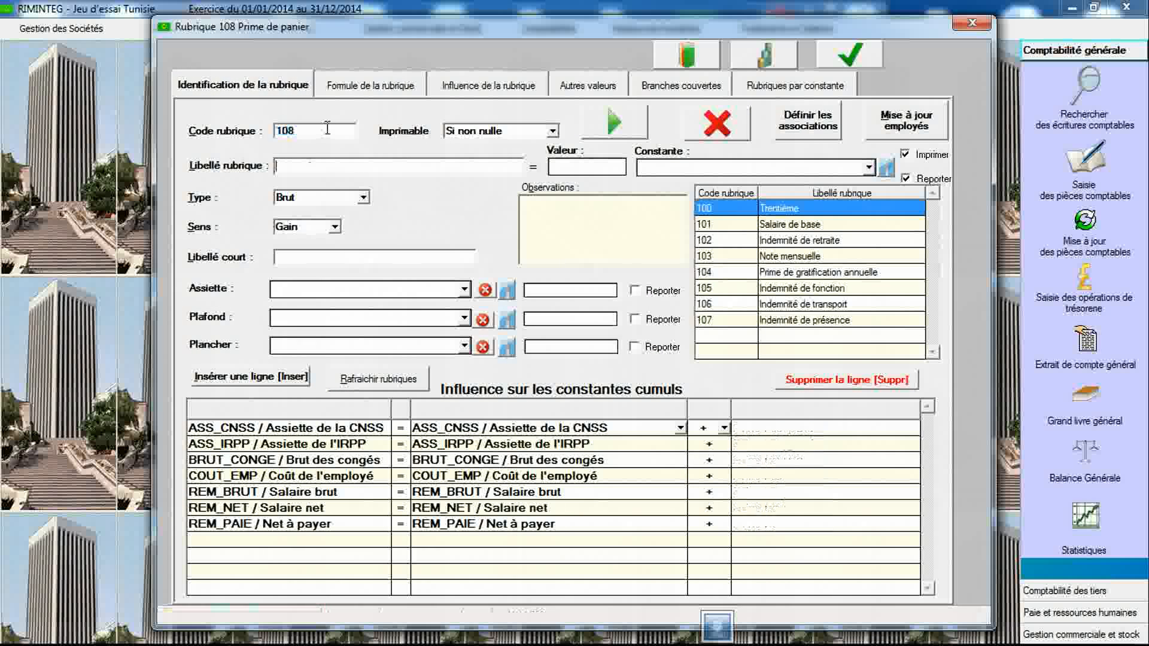
{"action": "type", "text": "Prime de panier"}
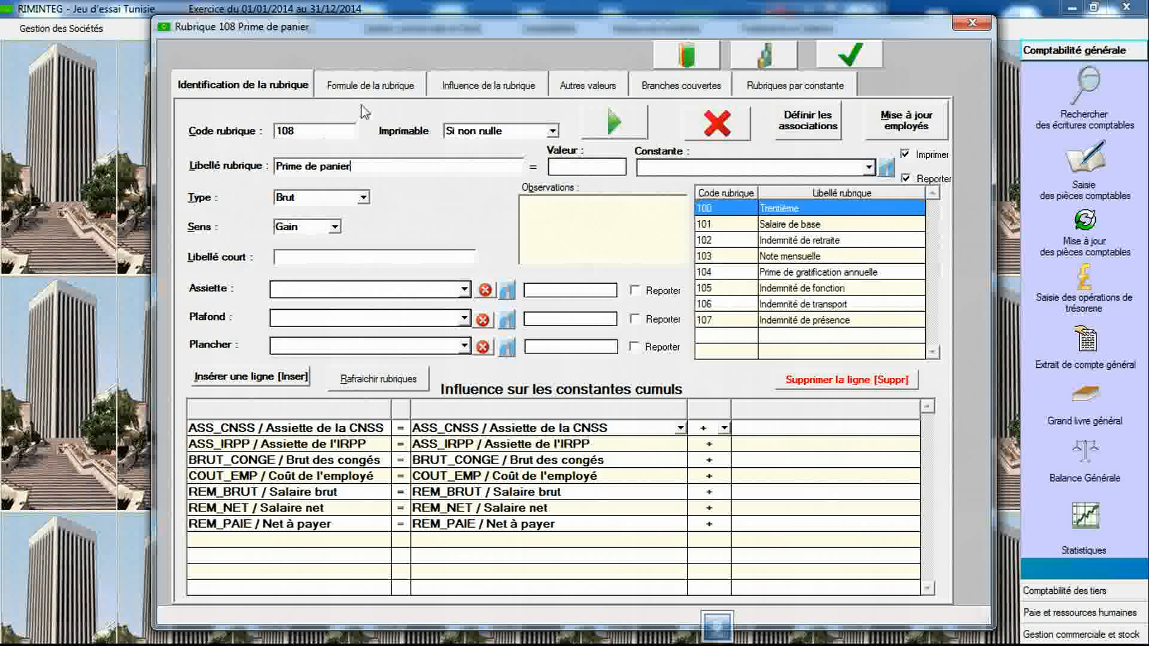
- Build item 108's formula as Nombre X Base
{"action": "left_click", "coordinate": [389, 87]}
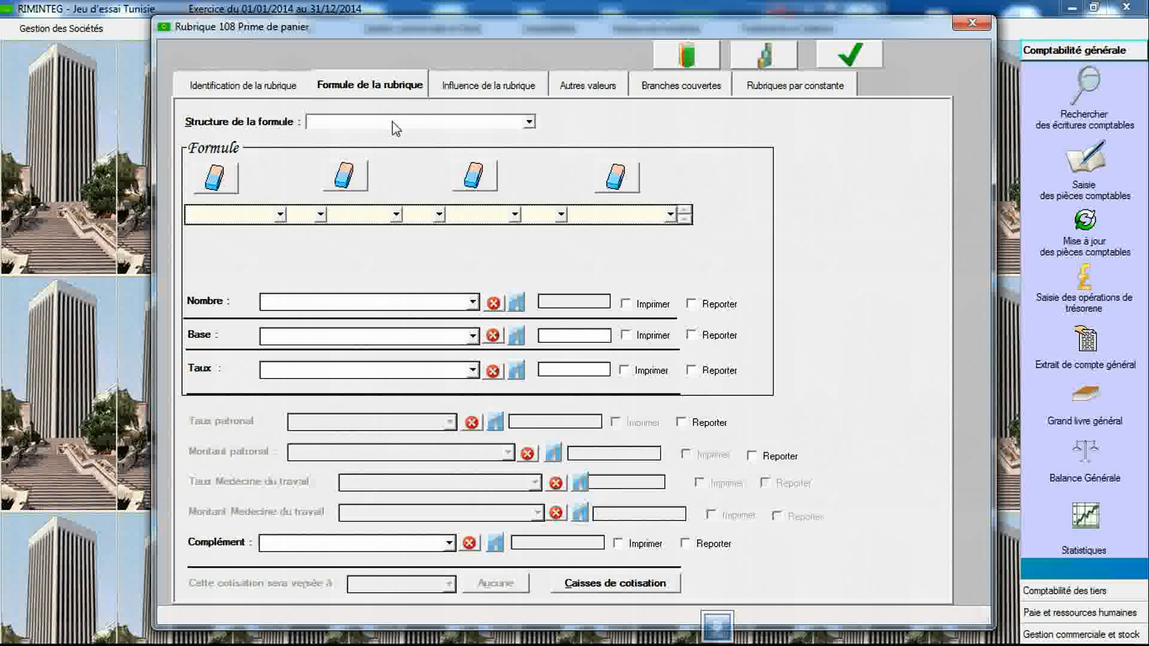
{"action": "left_click", "coordinate": [393, 126]}
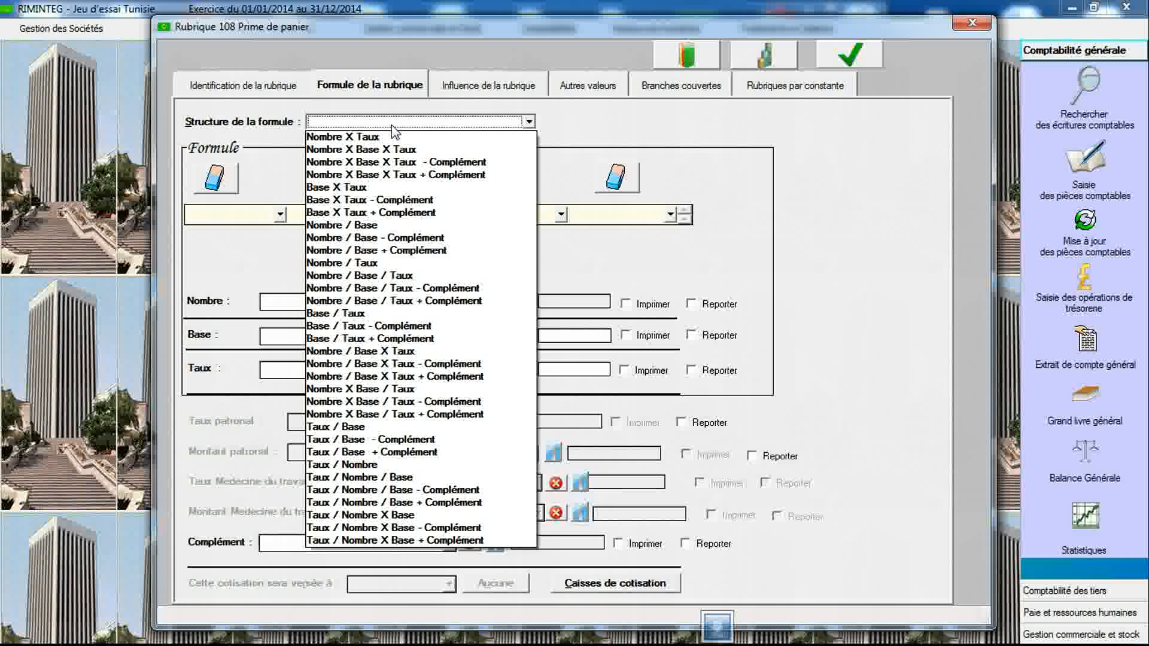
{"action": "left_click", "coordinate": [393, 127]}
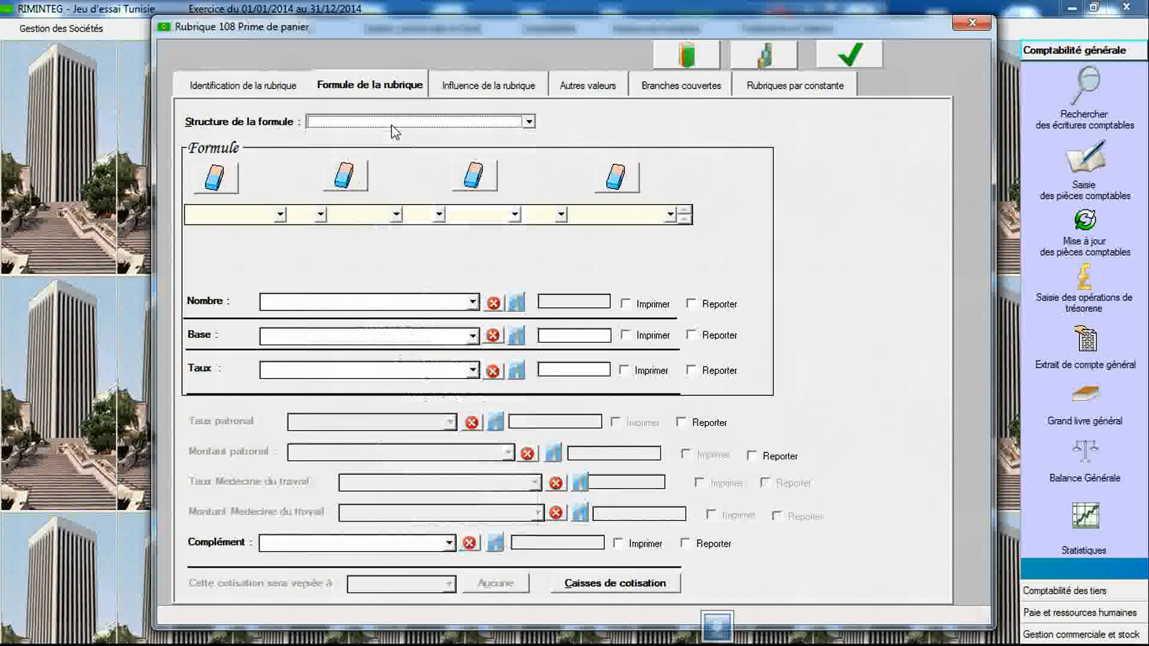
{"action": "left_click", "coordinate": [281, 214]}
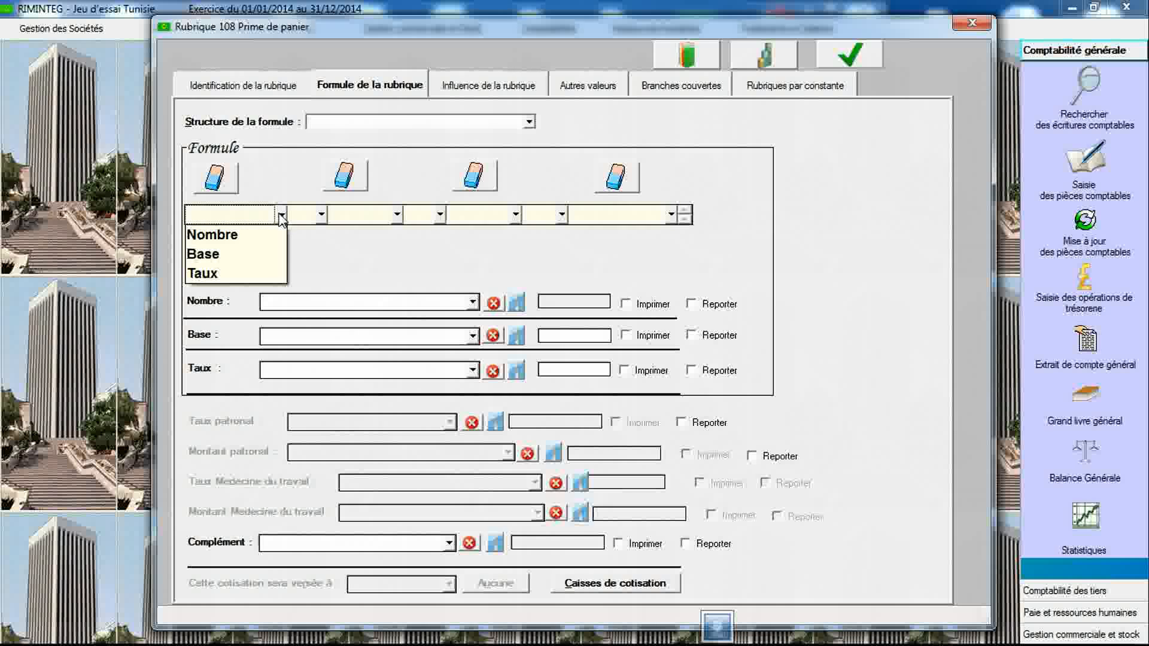
{"action": "left_click", "coordinate": [265, 242]}
{"action": "left_click", "coordinate": [321, 214]}
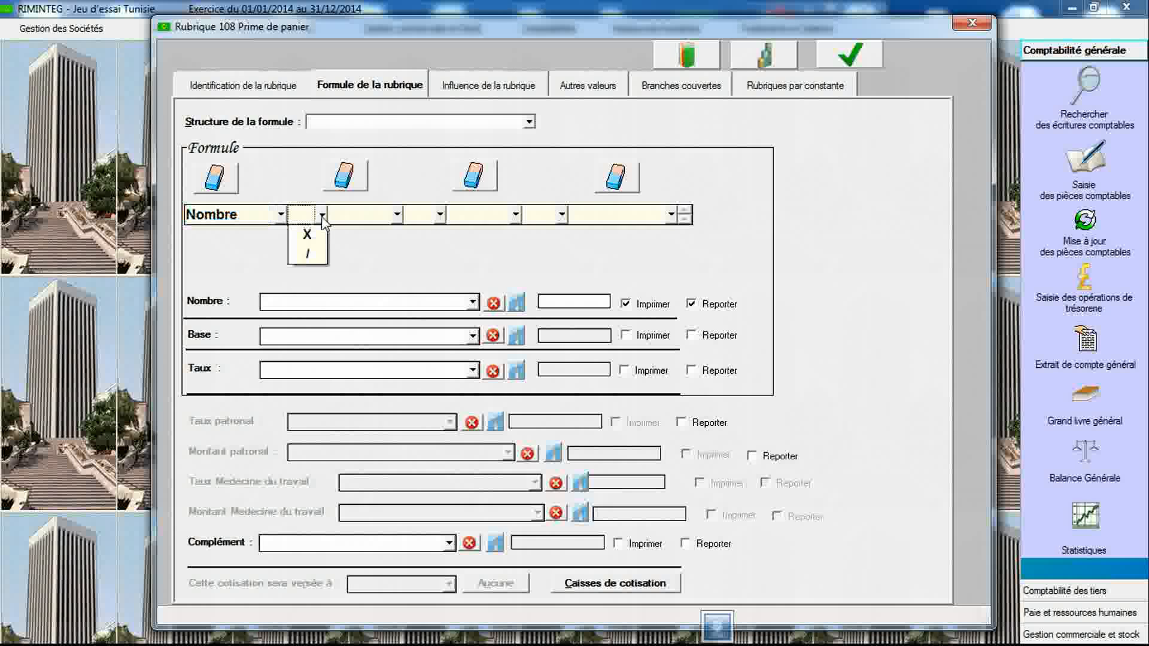
{"action": "left_click", "coordinate": [307, 235]}
{"action": "left_click", "coordinate": [361, 216]}
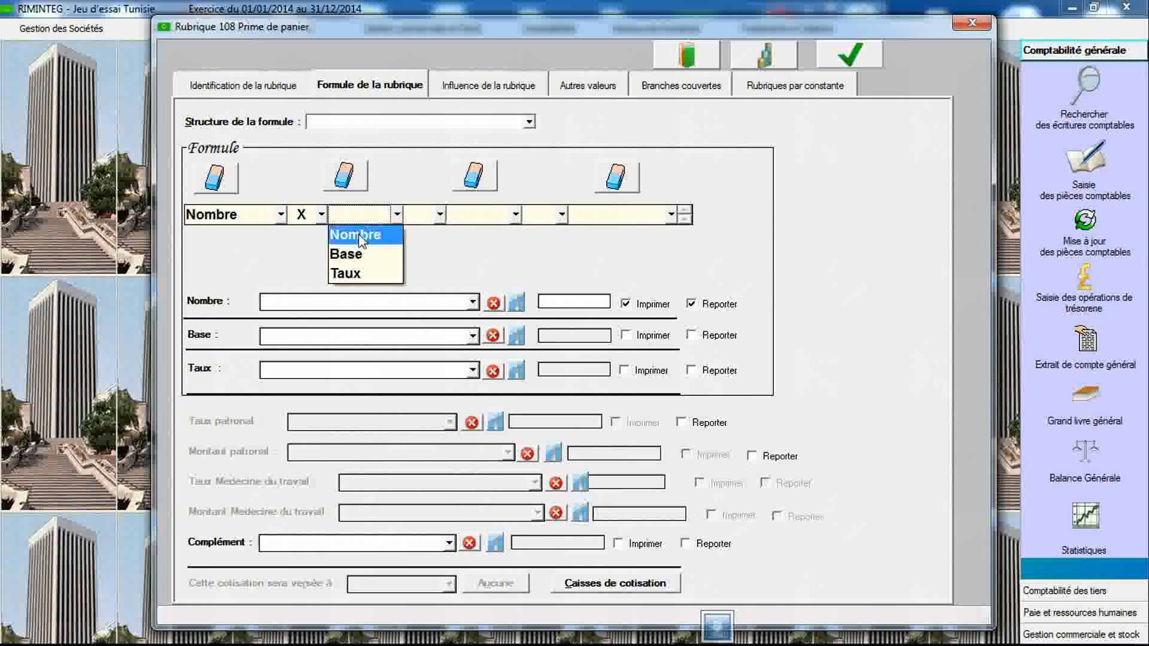
{"action": "left_click", "coordinate": [359, 257]}
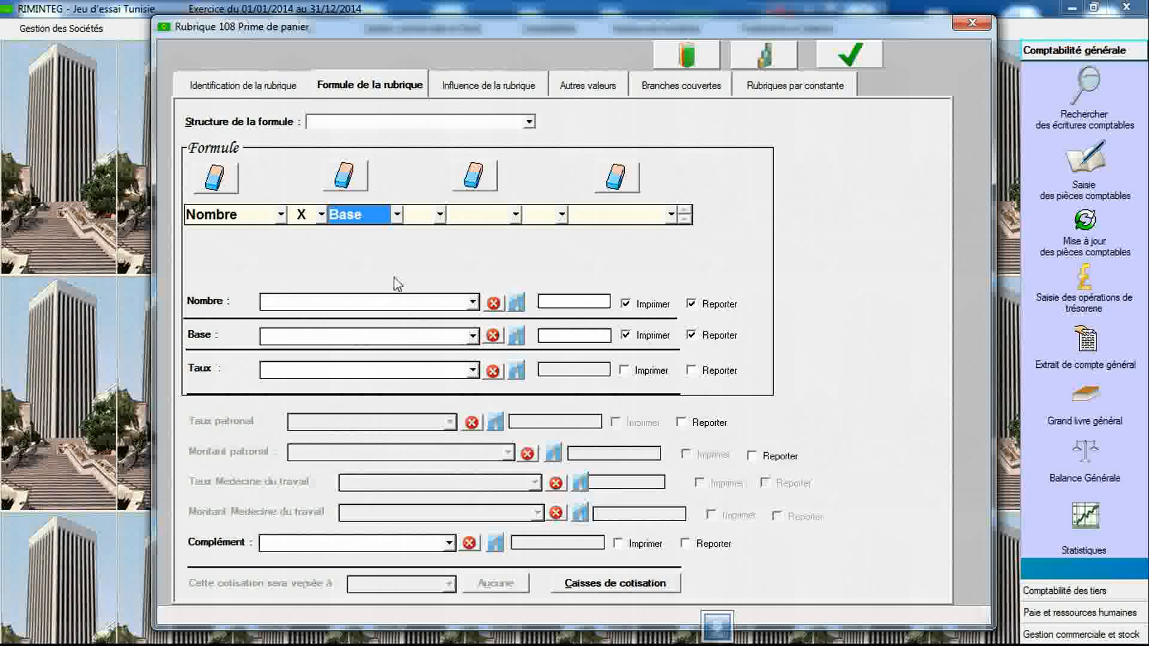
- Assign the constant BASE_TRENT to Nombre and BASE_PAN to Base in the formula
{"action": "left_click", "coordinate": [472, 304]}
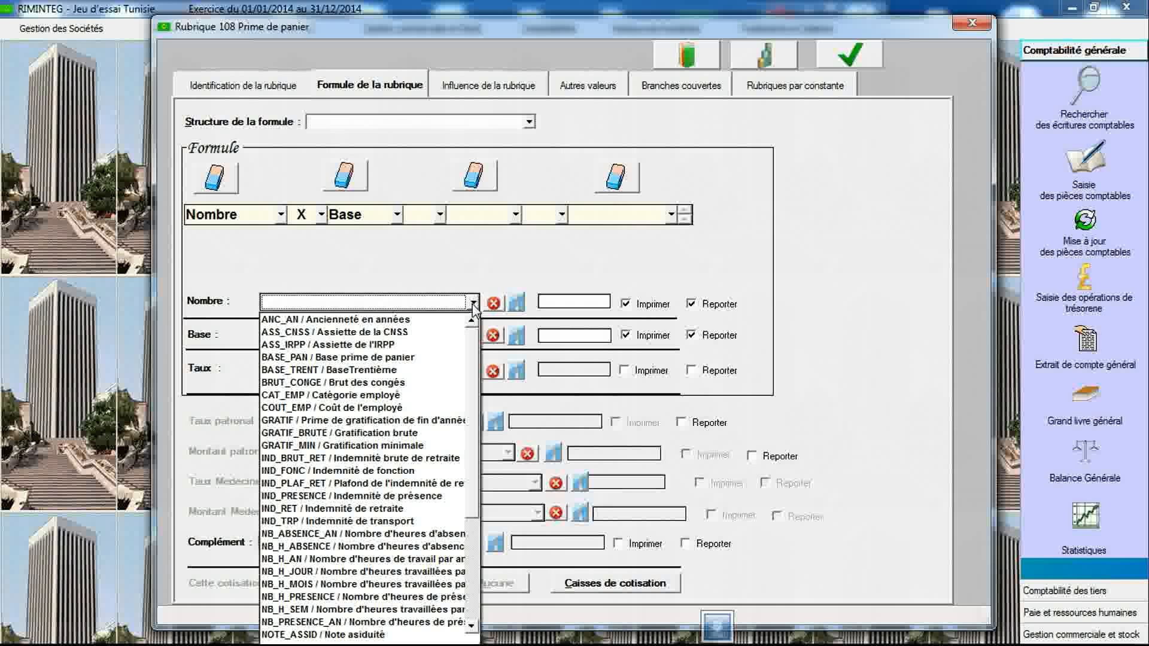
{"action": "left_click", "coordinate": [436, 370]}
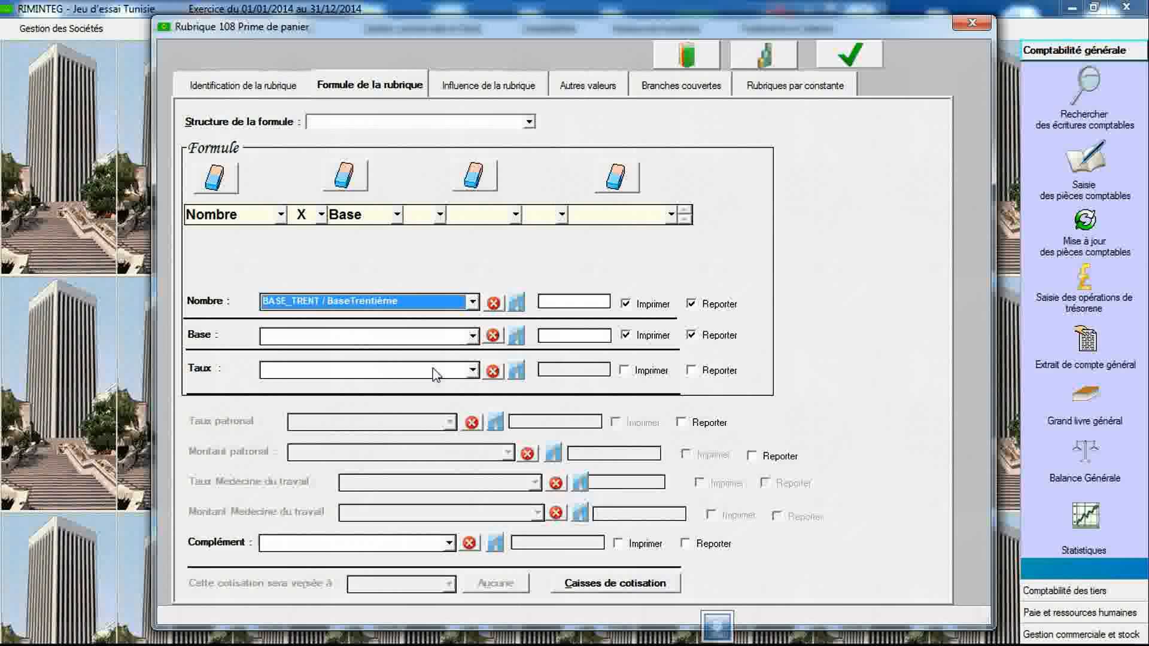
{"action": "left_click", "coordinate": [472, 336]}
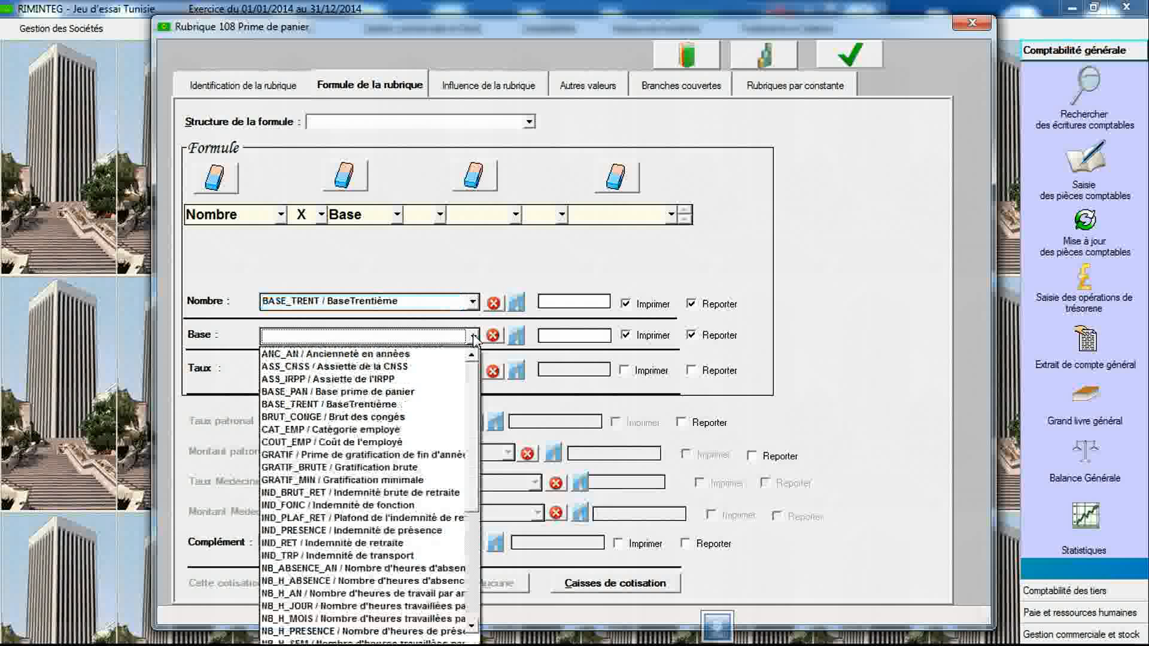
{"action": "left_click", "coordinate": [440, 392]}
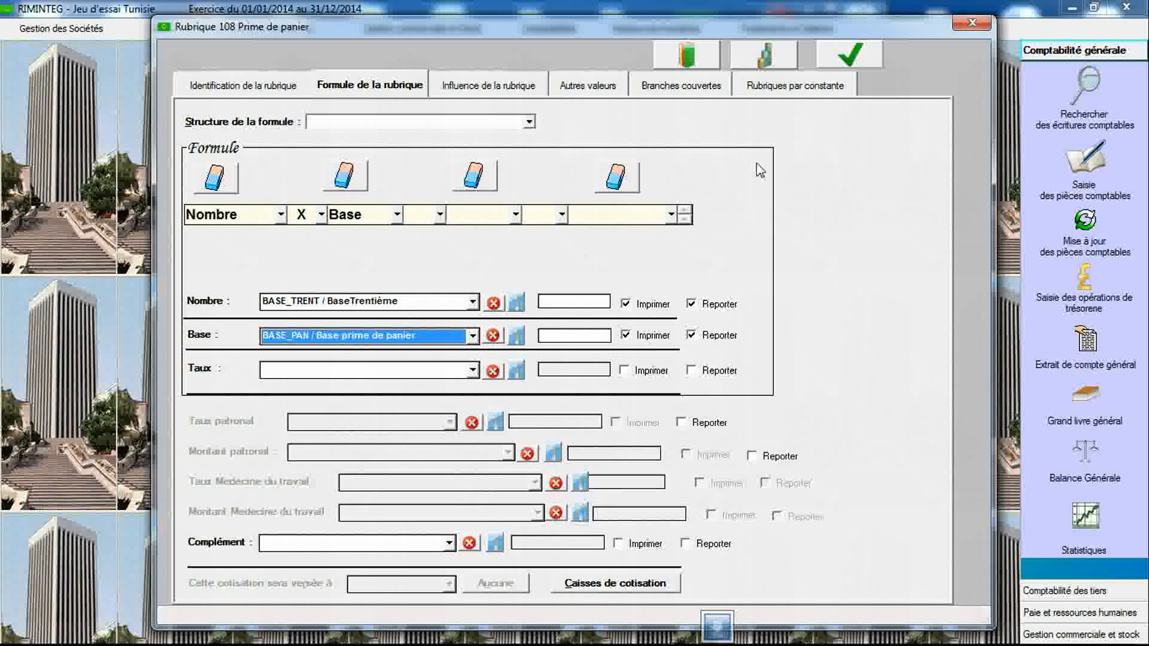
- Save item 108 and return to its identification details
{"action": "left_click", "coordinate": [849, 55]}
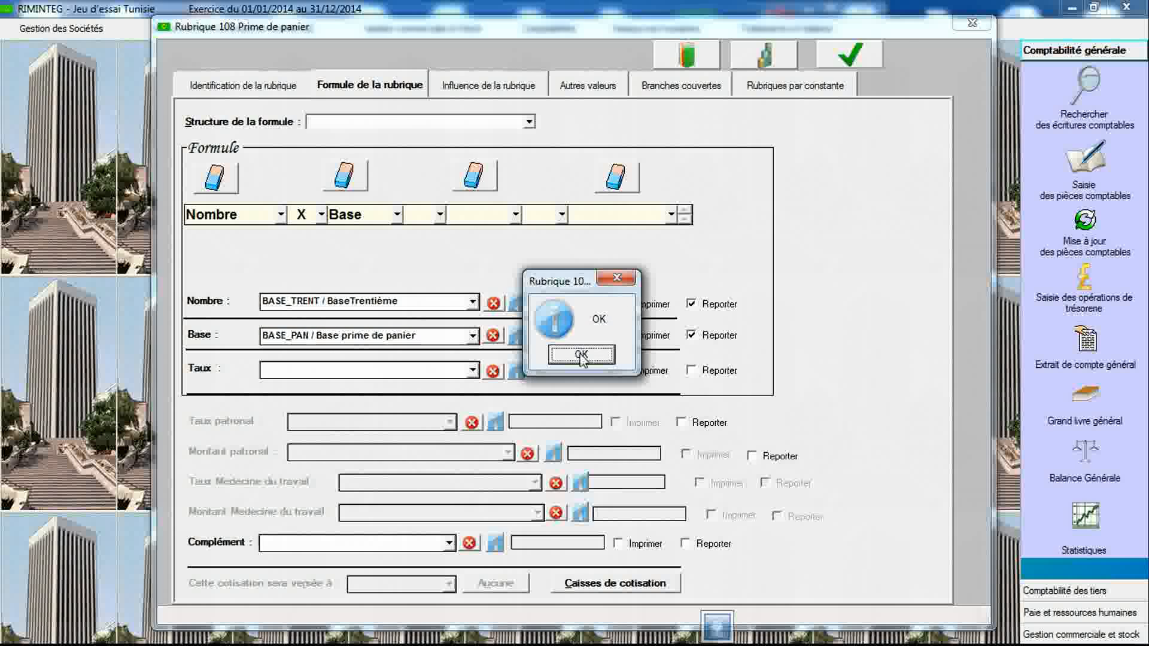
{"action": "left_click", "coordinate": [581, 356]}
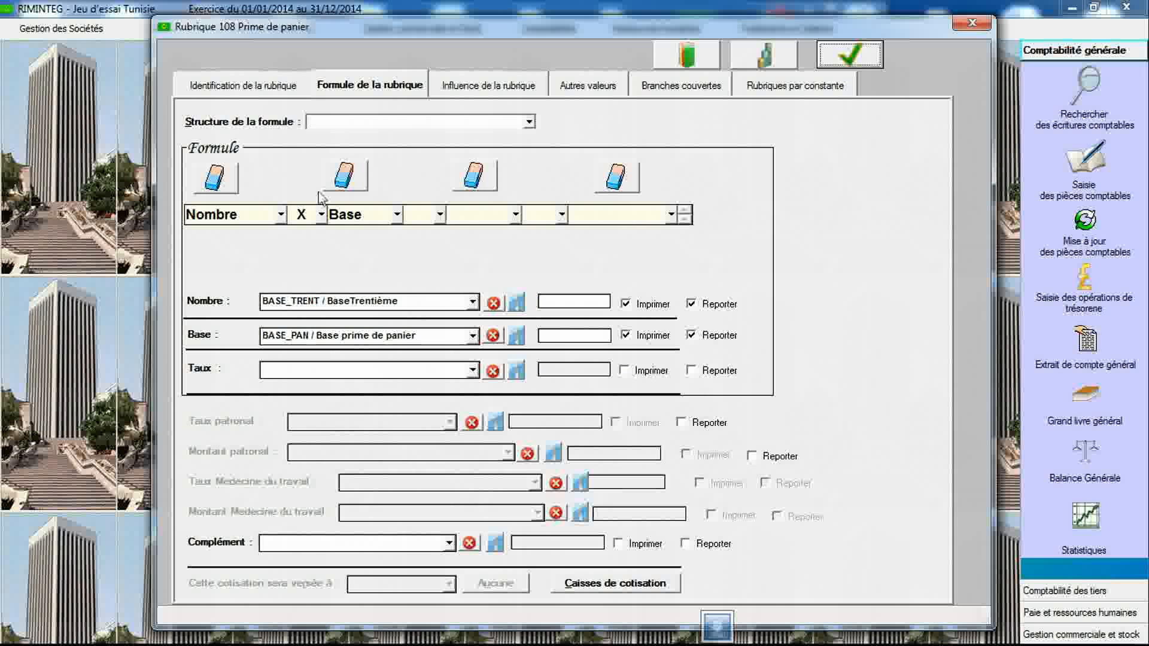
{"action": "left_click", "coordinate": [263, 91]}
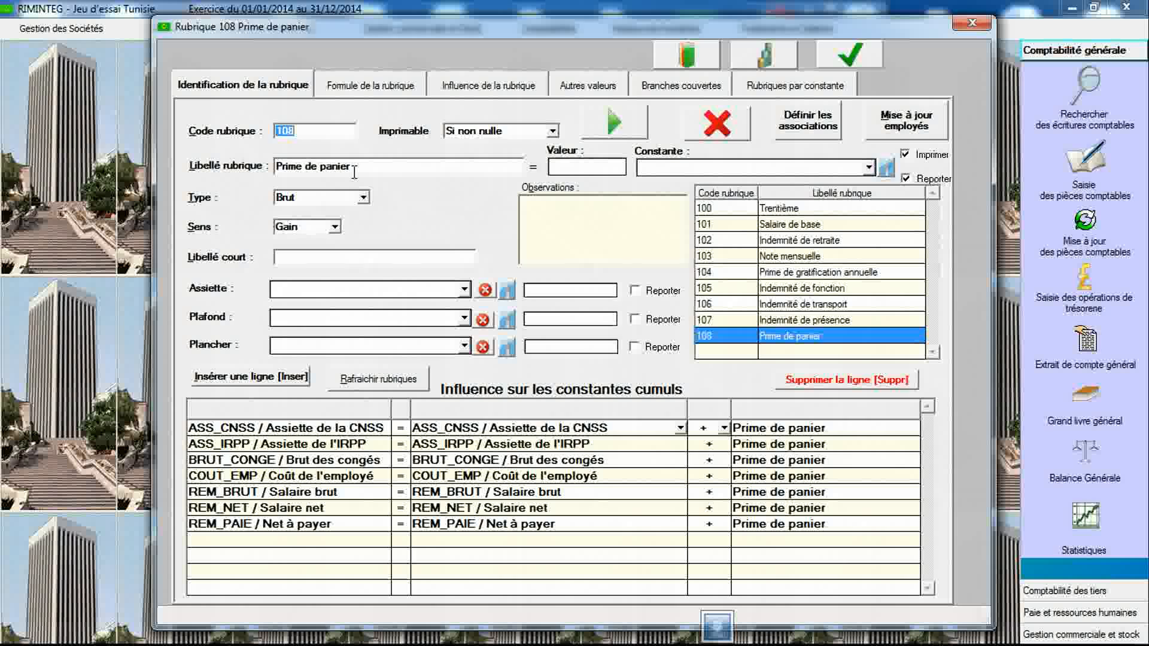
- Review the constants list and the item's influence rows on cumulative constants
{"action": "left_click", "coordinate": [760, 62]}
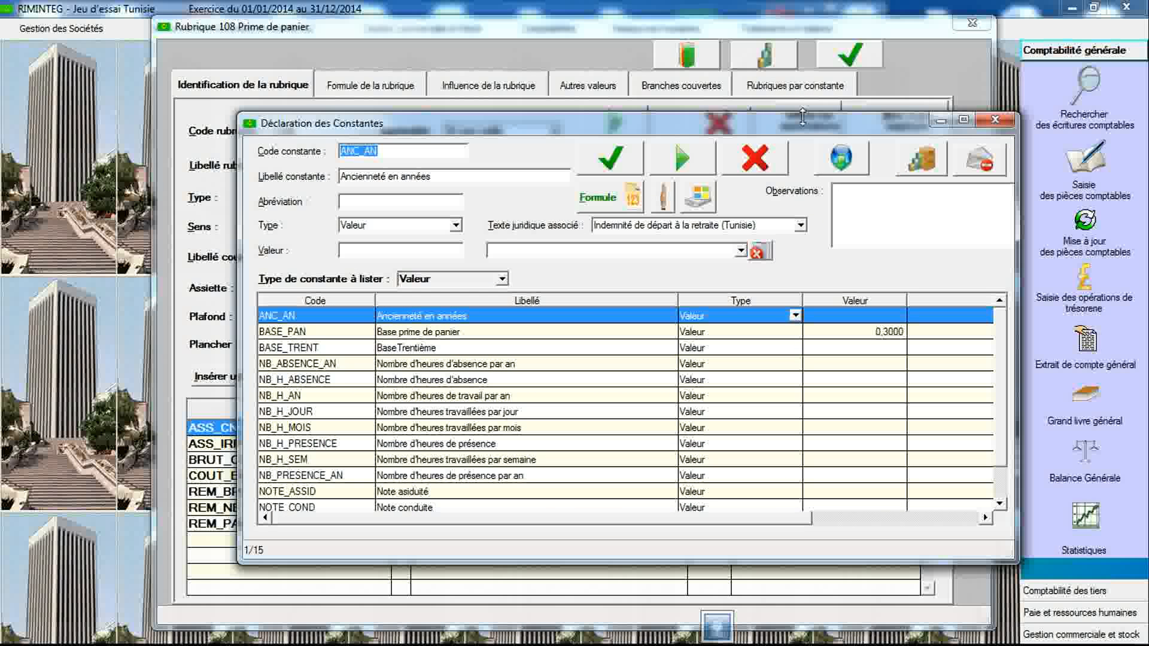
{"action": "left_click", "coordinate": [992, 123]}
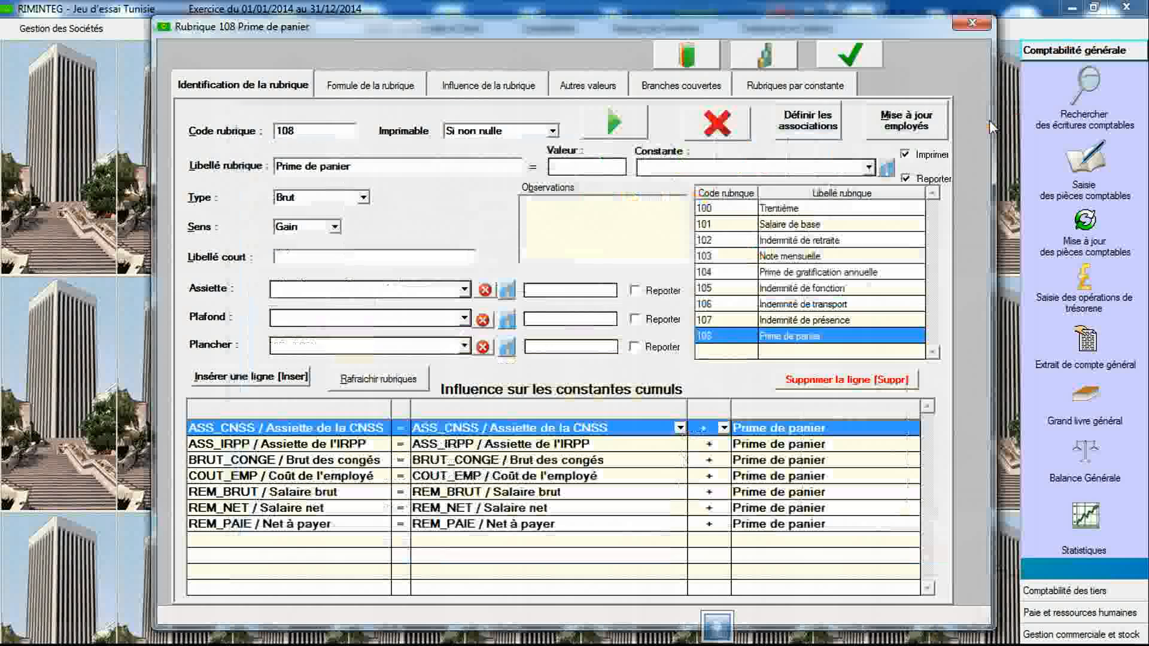
{"action": "left_click", "coordinate": [491, 448]}
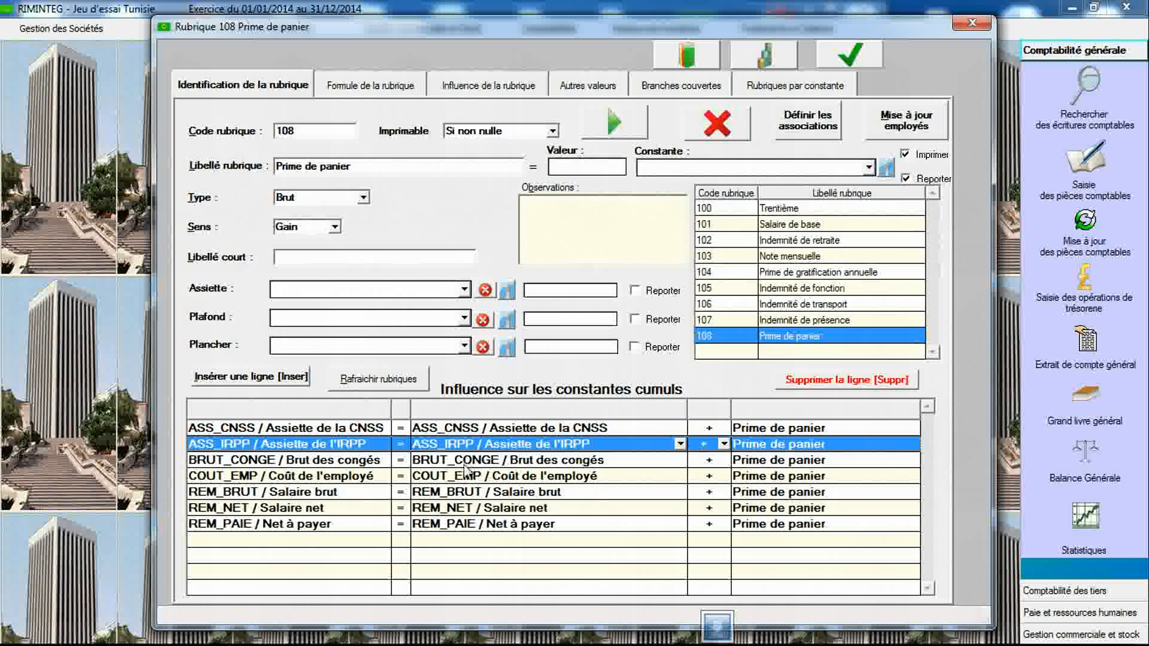
{"action": "left_click", "coordinate": [467, 462]}
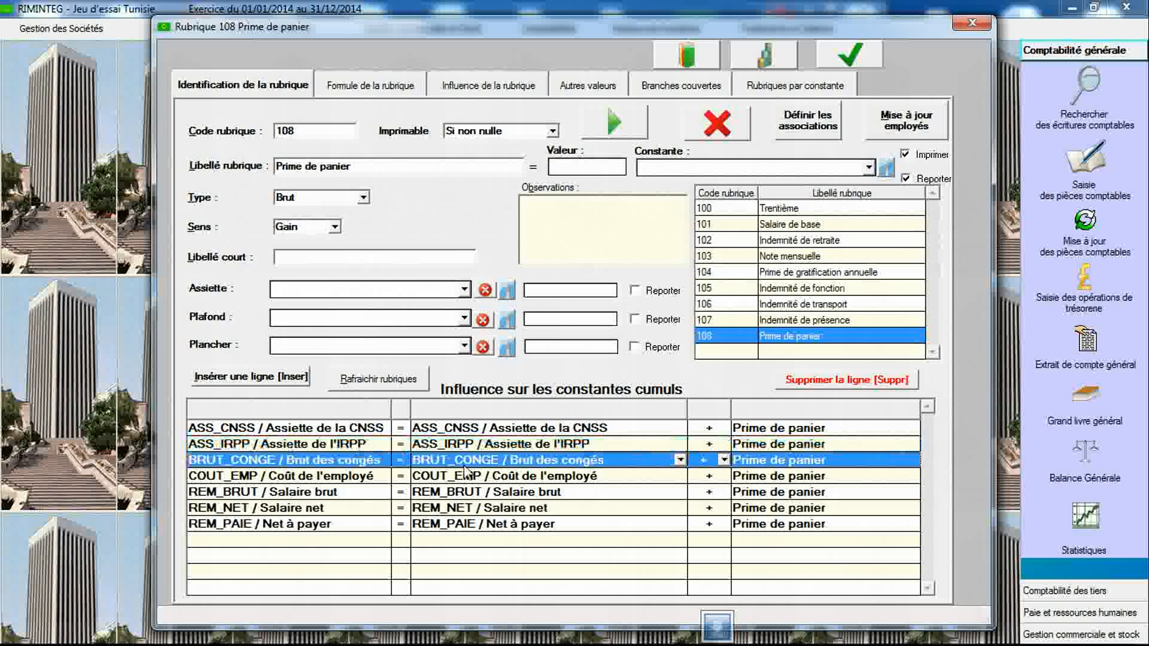
{"action": "left_click", "coordinate": [483, 433]}
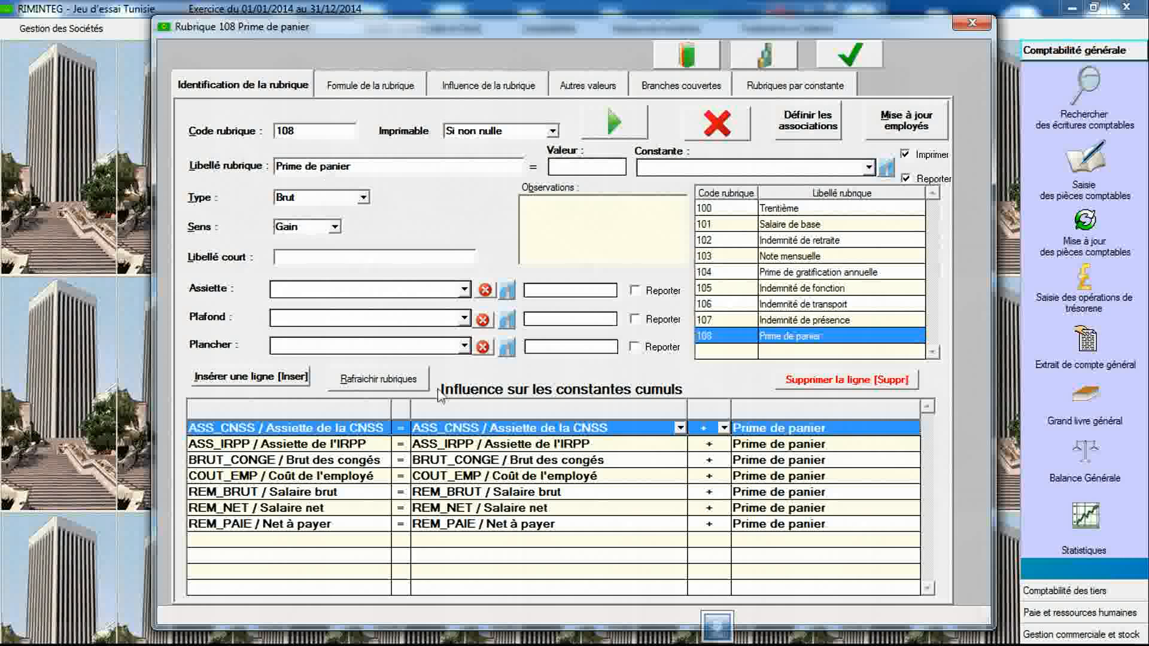
{"action": "left_click", "coordinate": [497, 448]}
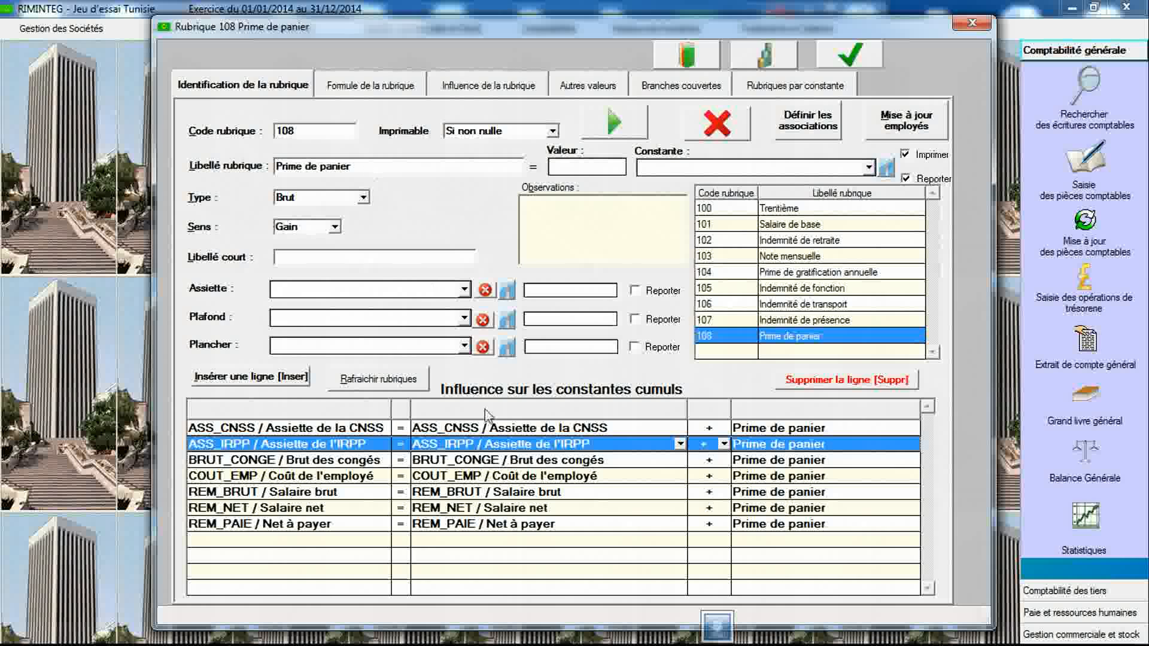
{"action": "left_click", "coordinate": [541, 459]}
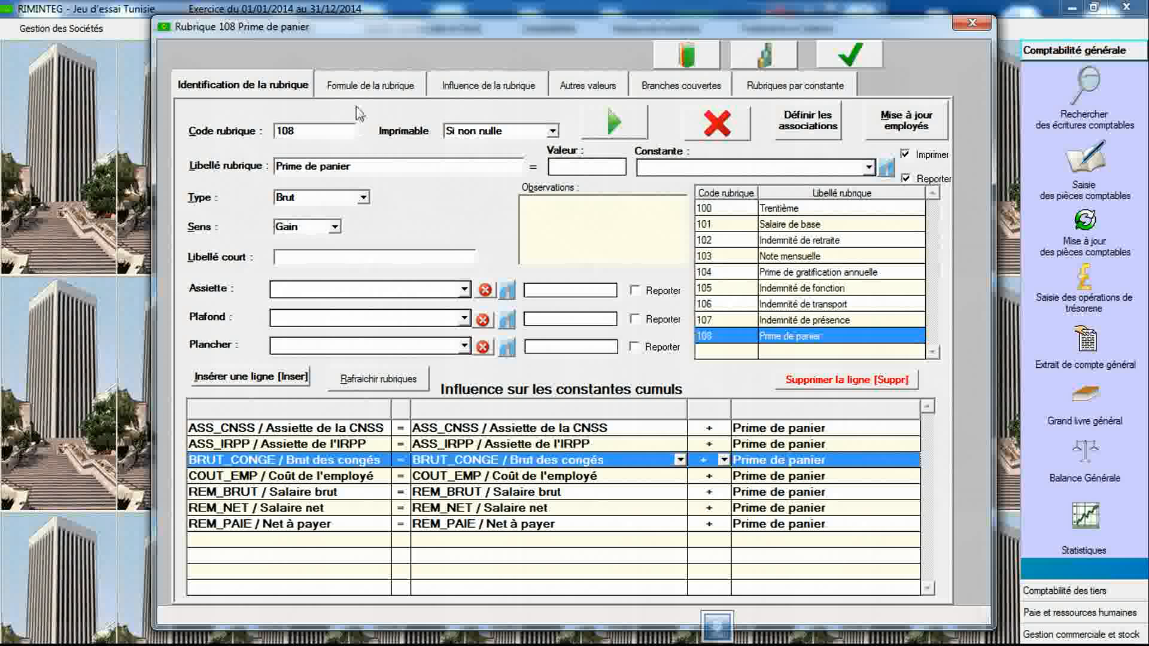
- Look up the Prime Aïd Al Adha legal text in the constants dialog and copy part of its observations
{"action": "left_click", "coordinate": [760, 67]}
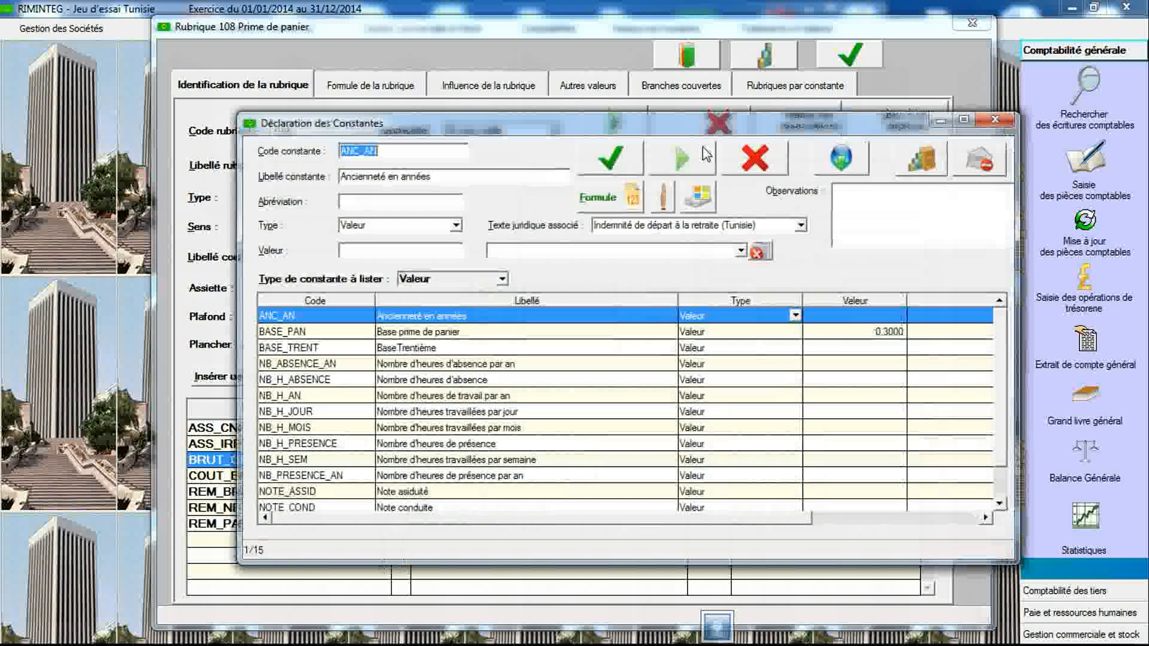
{"action": "left_click", "coordinate": [684, 225]}
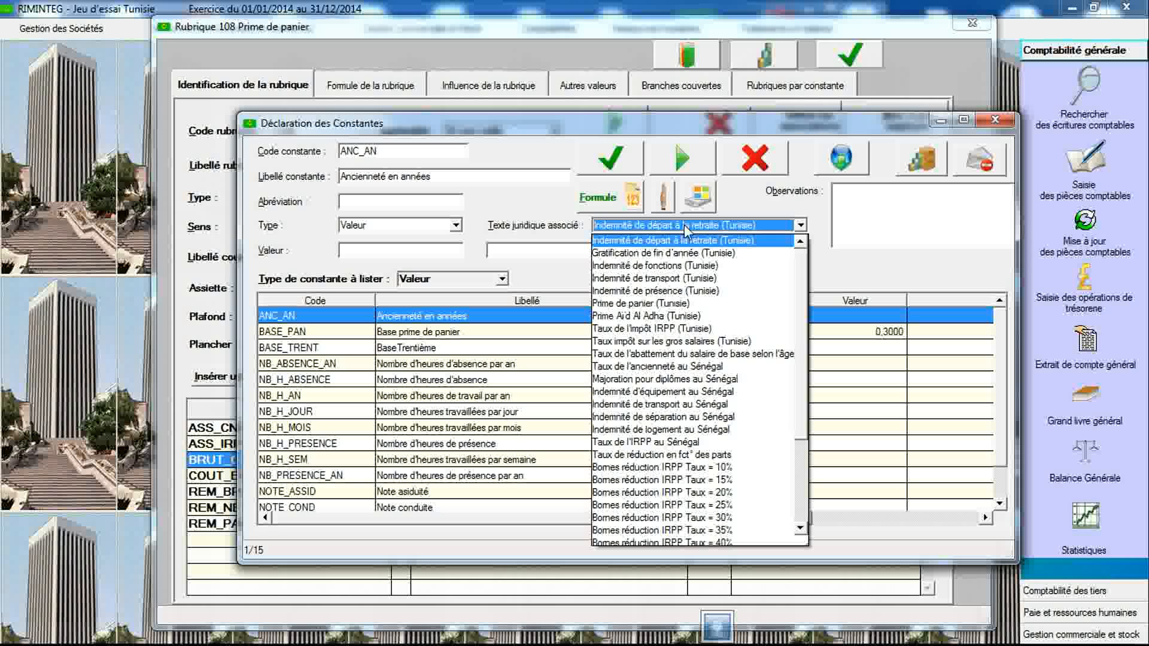
{"action": "left_click", "coordinate": [674, 317]}
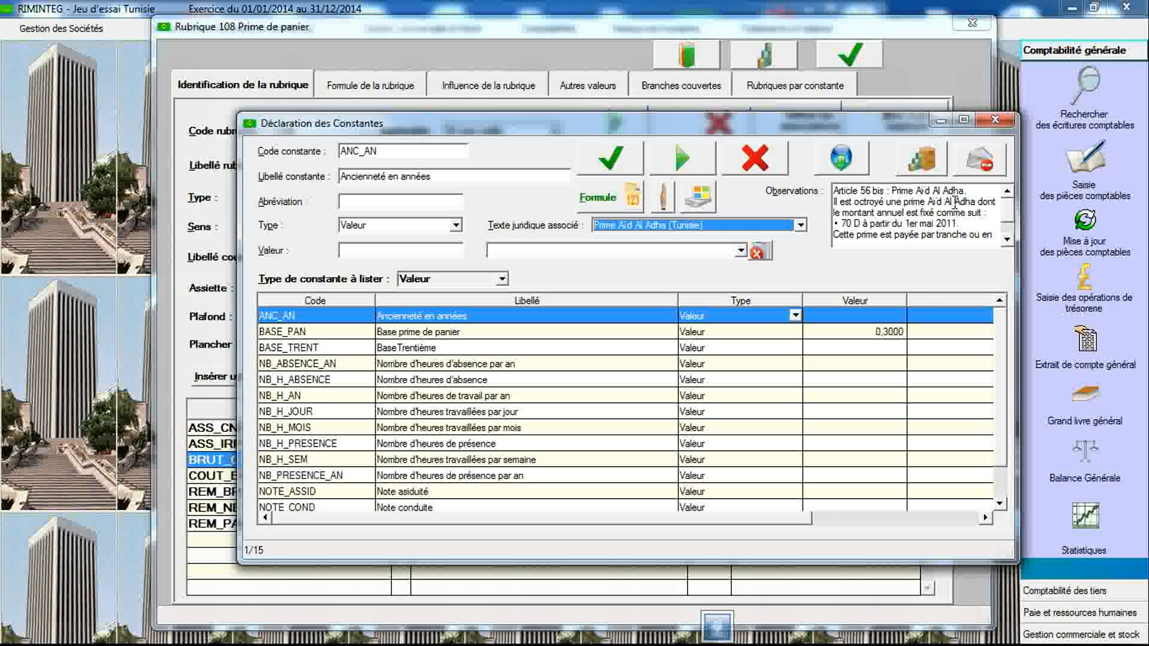
{"action": "left_click_drag", "start_coordinate": [927, 201], "coordinate": [972, 201]}
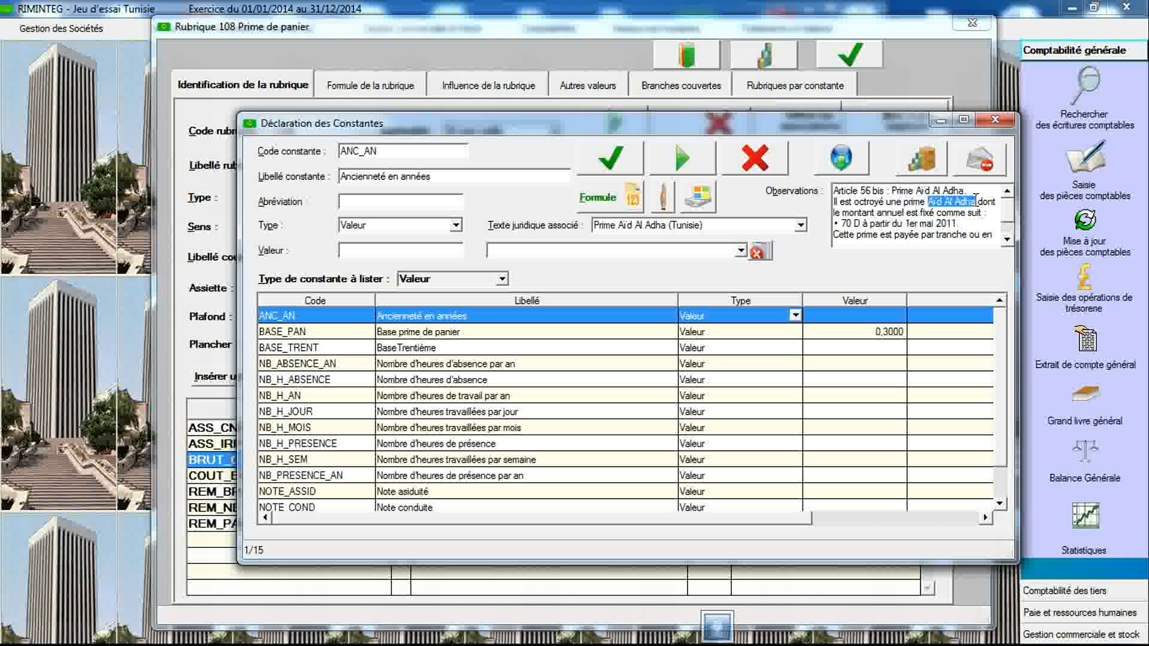
{"action": "right_click", "coordinate": [955, 202]}
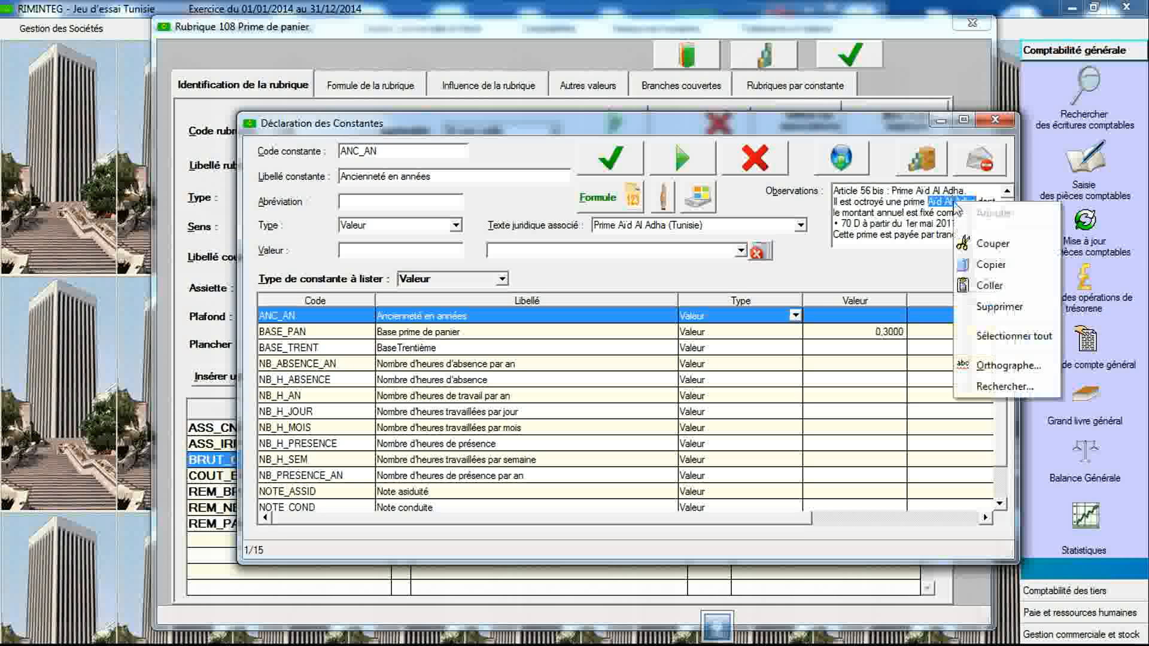
{"action": "left_click", "coordinate": [972, 263]}
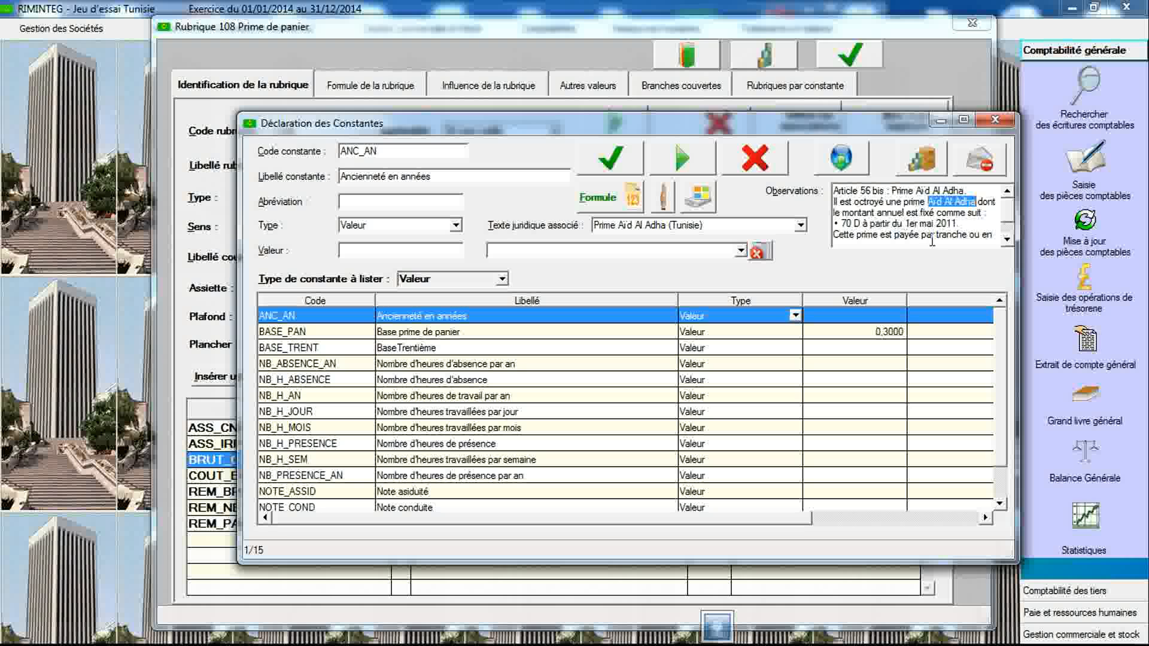
{"action": "left_click", "coordinate": [1007, 242]}
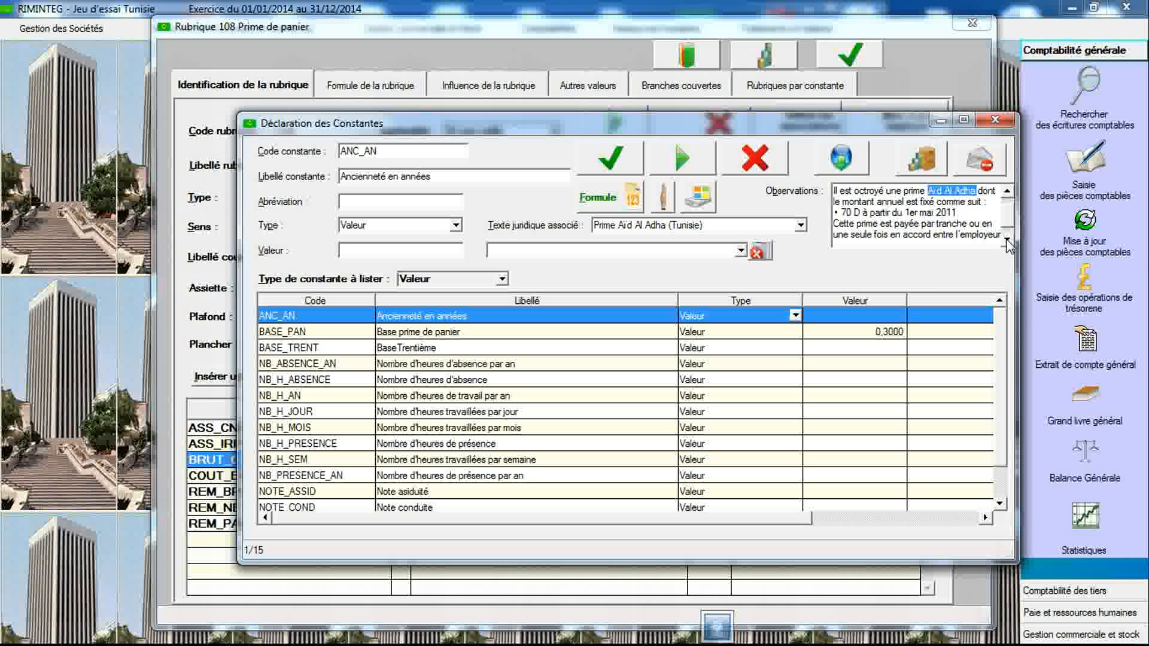
{"action": "left_click", "coordinate": [1007, 242]}
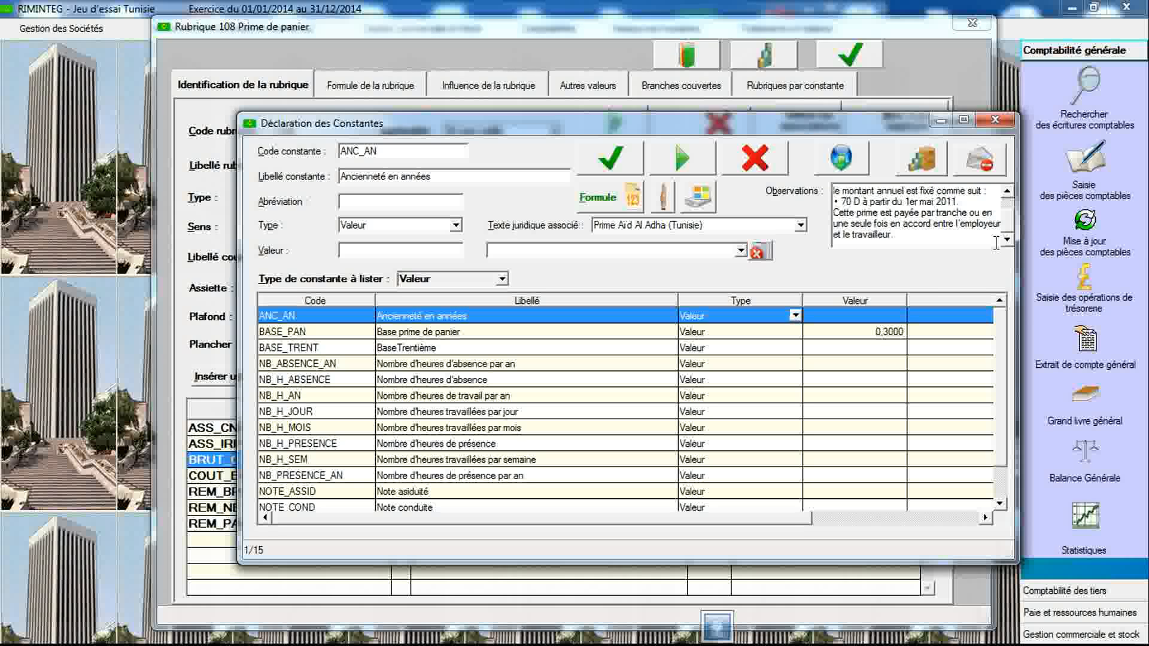
{"action": "left_click", "coordinate": [995, 120]}
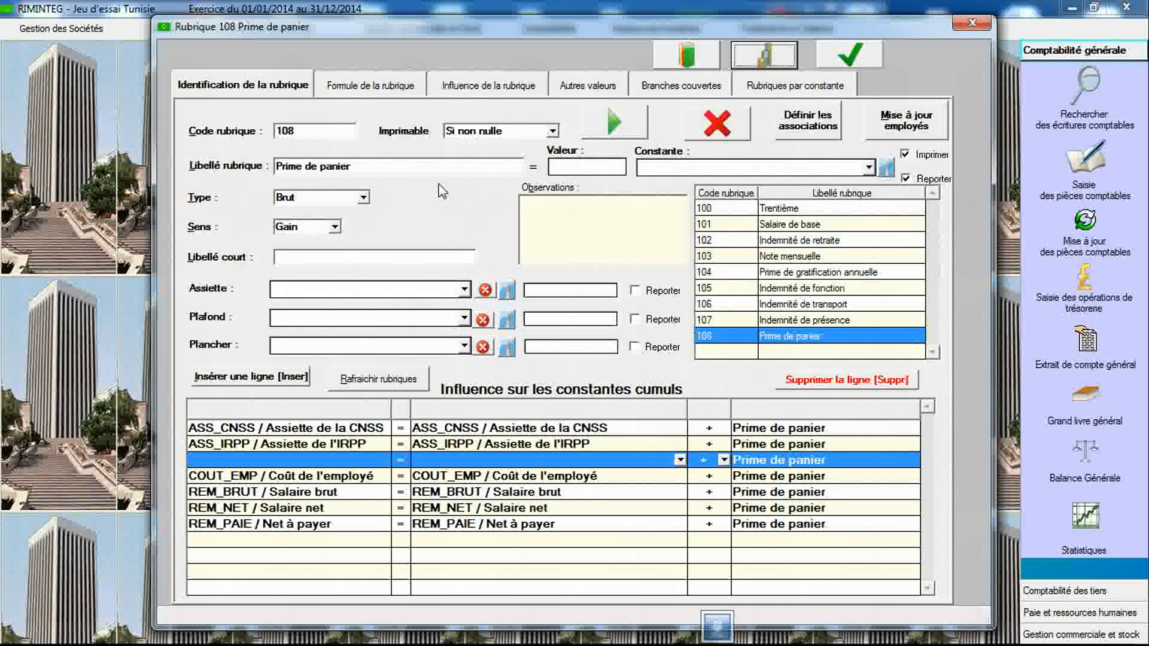
- Select the Prime Aïd Al Adha legal text again and copy its full observations text
{"action": "left_click", "coordinate": [766, 55]}
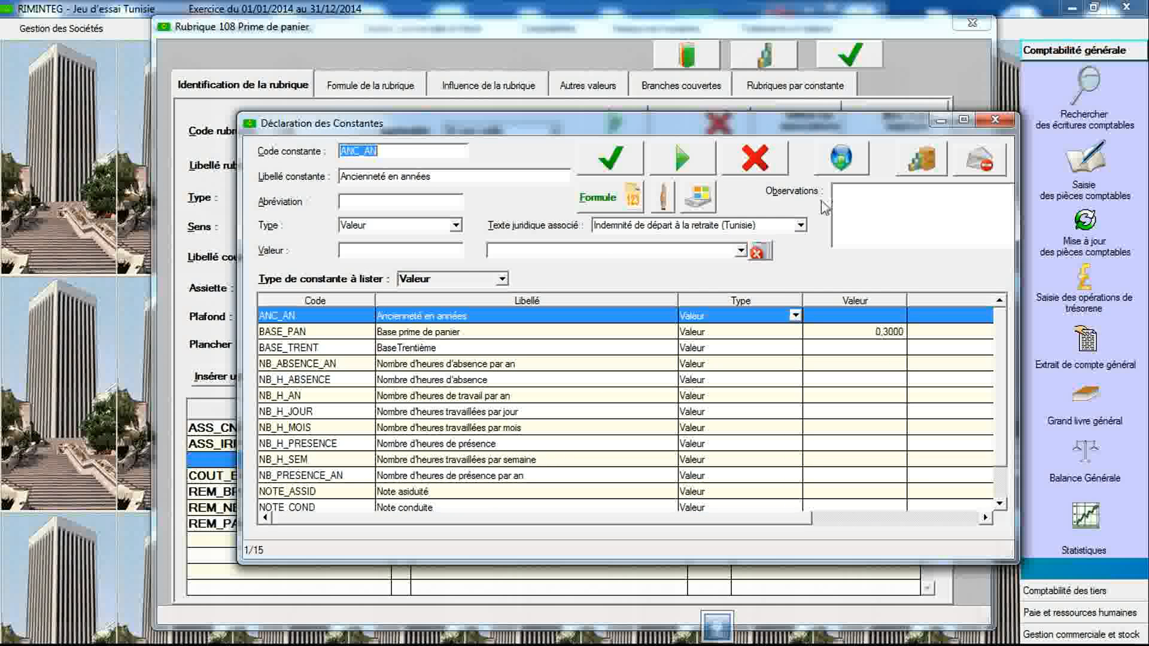
{"action": "left_click", "coordinate": [748, 226]}
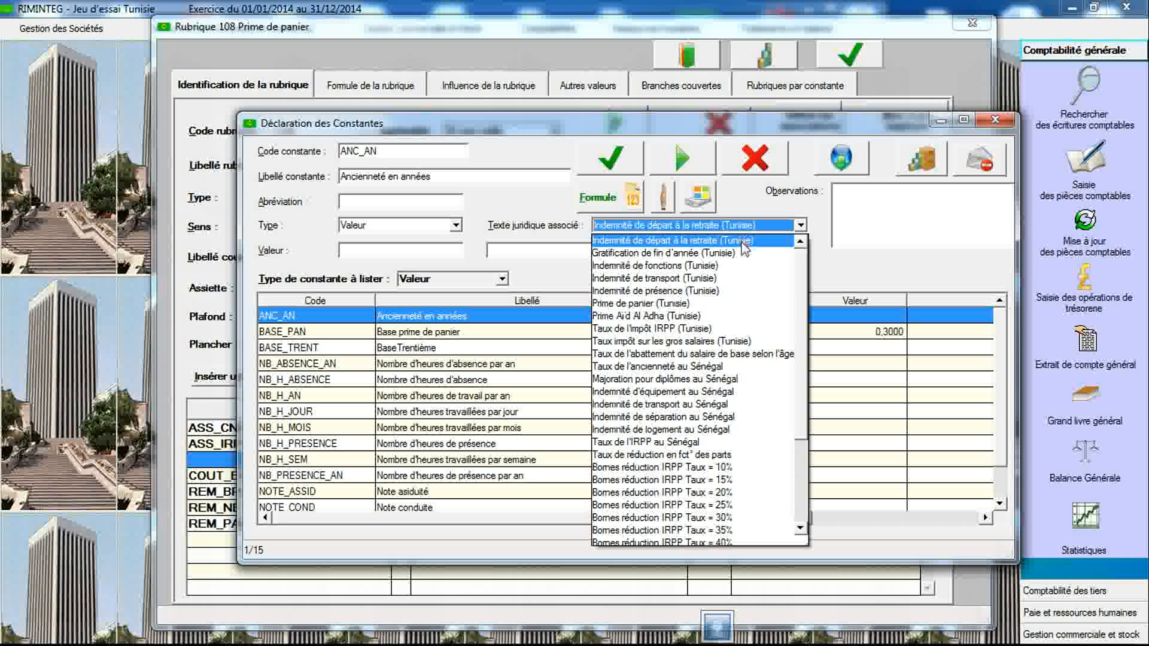
{"action": "left_click", "coordinate": [723, 317]}
{"action": "triple_click", "coordinate": [890, 225]}
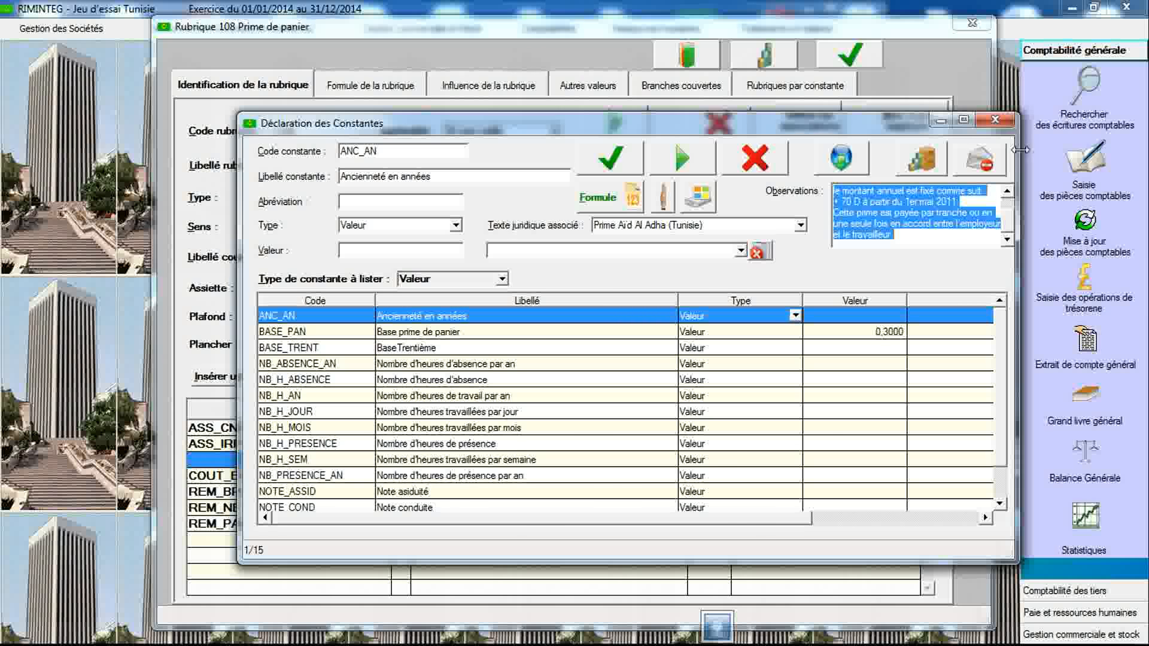
{"action": "left_click", "coordinate": [993, 120]}
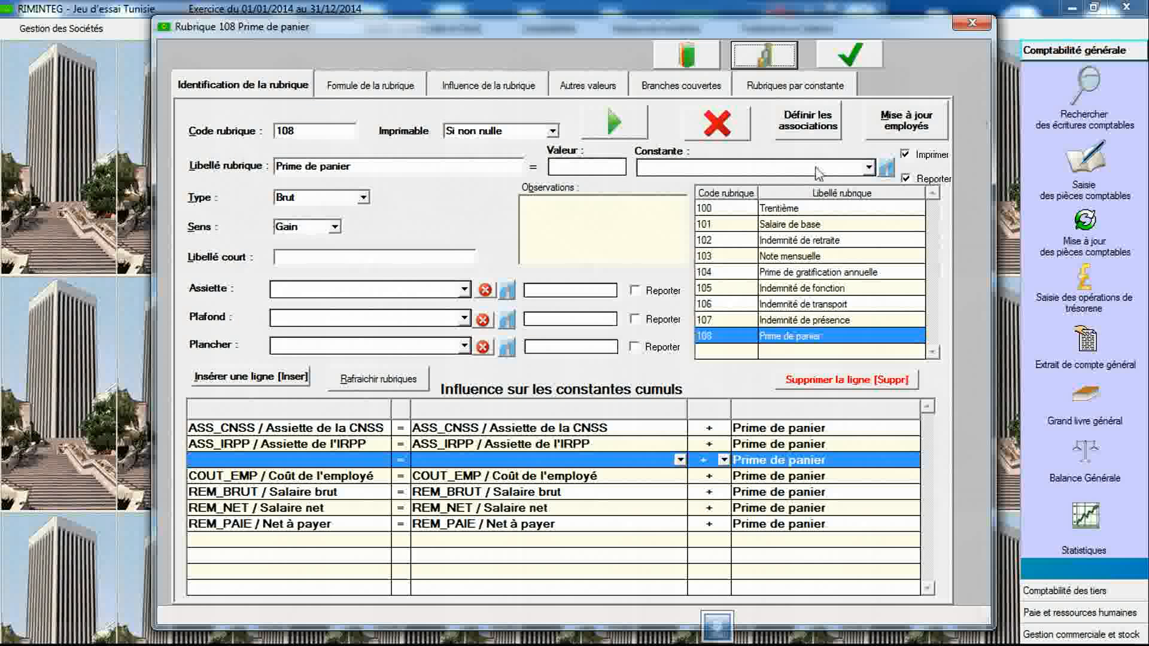
- Create item 109 and paste the Prime Aïd Al Adha legal text into its observations
{"action": "left_click", "coordinate": [343, 133]}
{"action": "type", "text": "109"}
{"action": "key", "text": "Tab"}
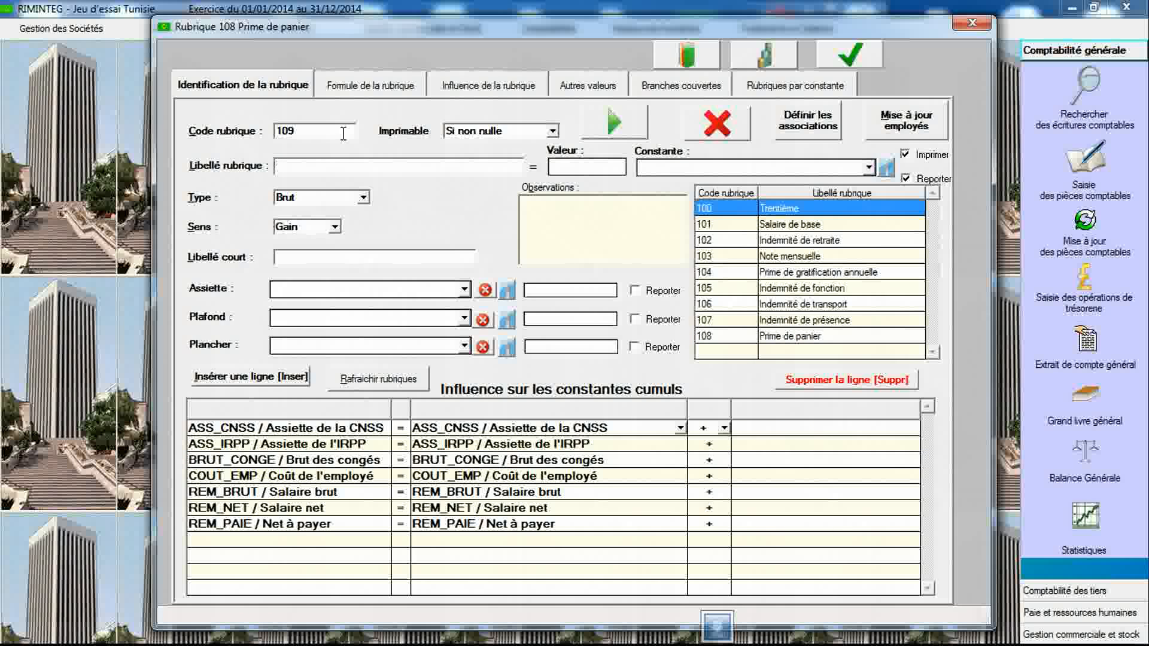
{"action": "left_click", "coordinate": [555, 227]}
{"action": "key", "text": "ctrl+v"}
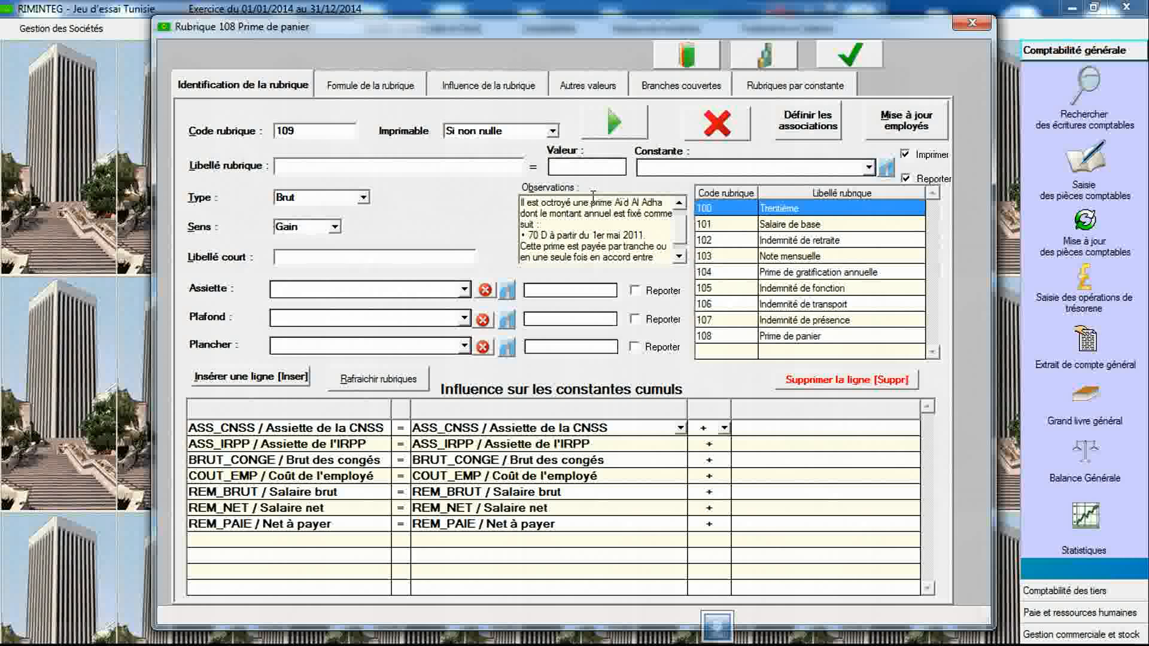
- Set item 109's label to "Prime Aïd Al Adha" using text copied from the observations
{"action": "left_click_drag", "start_coordinate": [592, 203], "coordinate": [665, 203]}
{"action": "key", "text": "ctrl+c"}
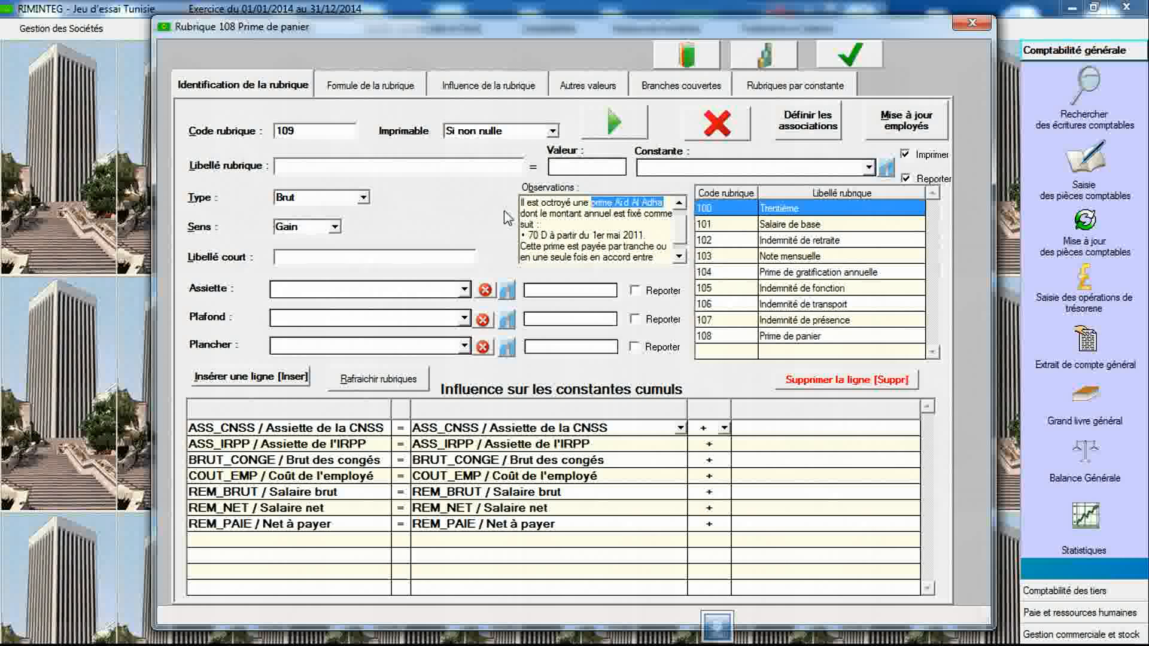
{"action": "left_click", "coordinate": [489, 168]}
{"action": "type", "text": "Pr"}
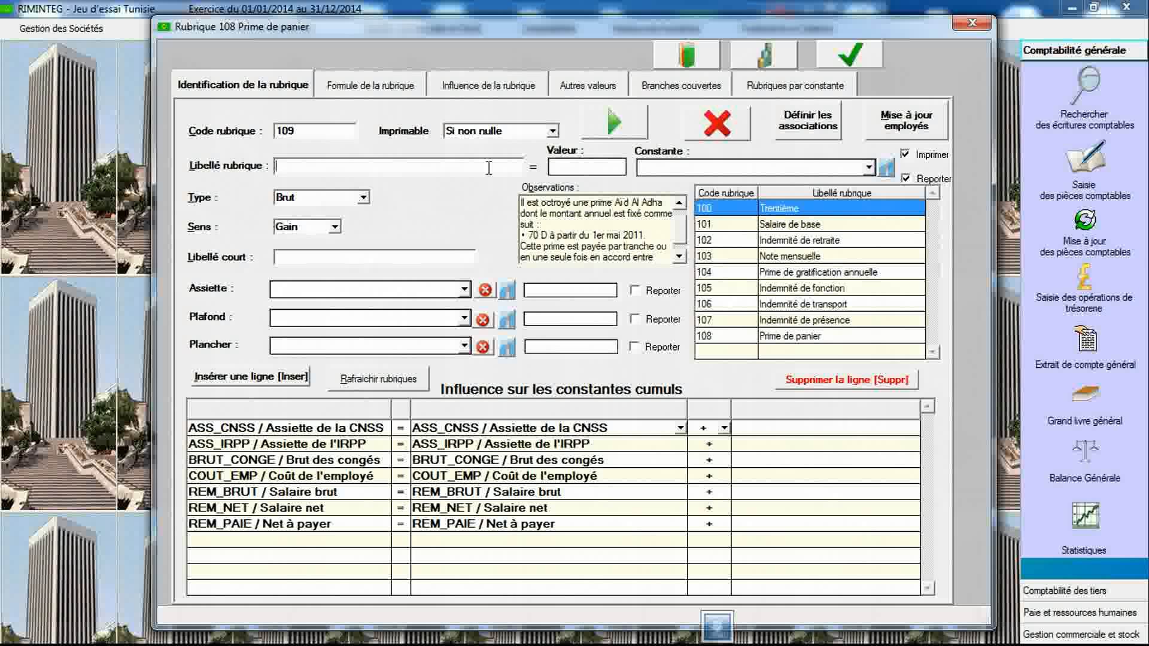
{"action": "type", "text": "ime"}
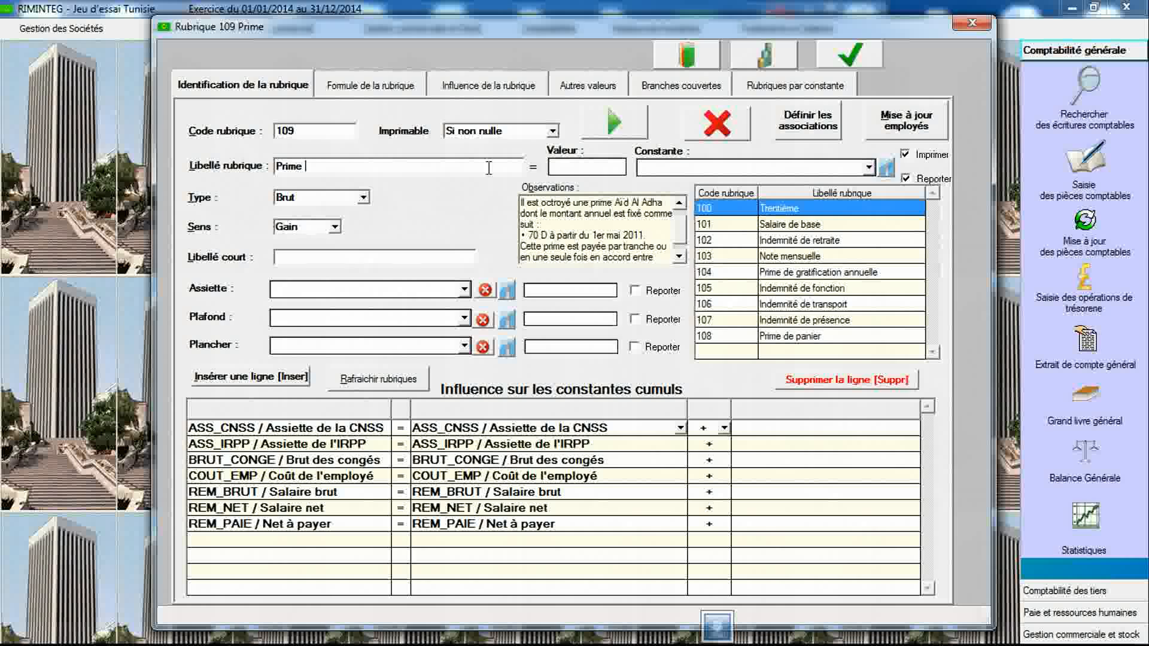
{"action": "key", "text": "ctrl+v"}
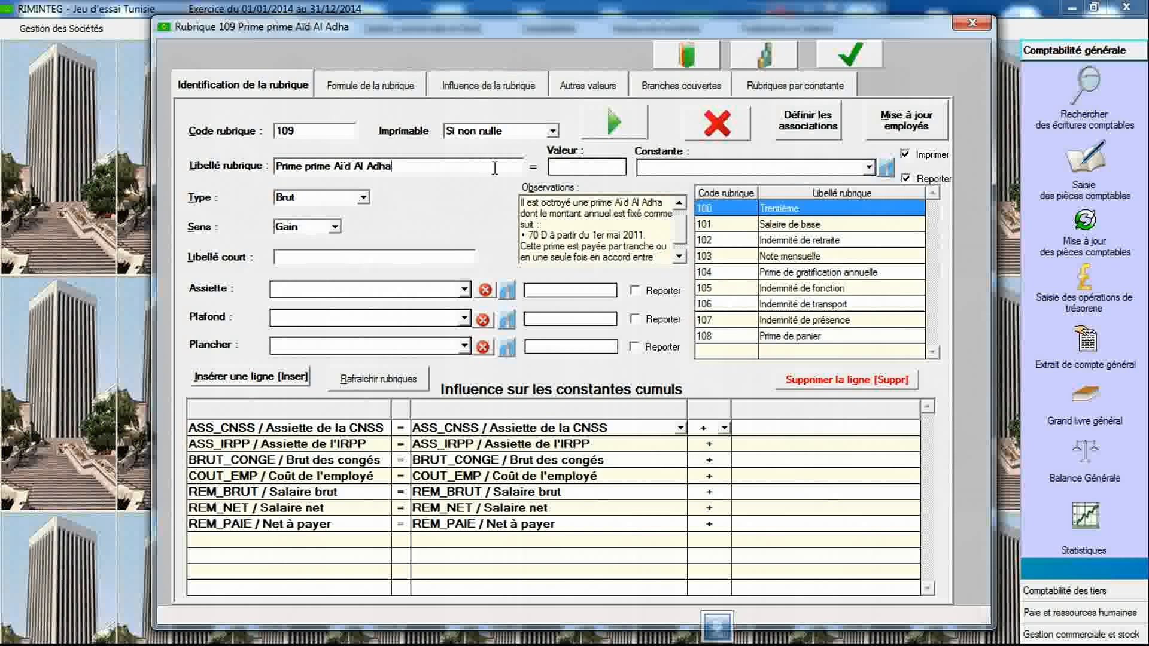
{"action": "double_click", "coordinate": [321, 167]}
{"action": "key", "text": "Delete"}
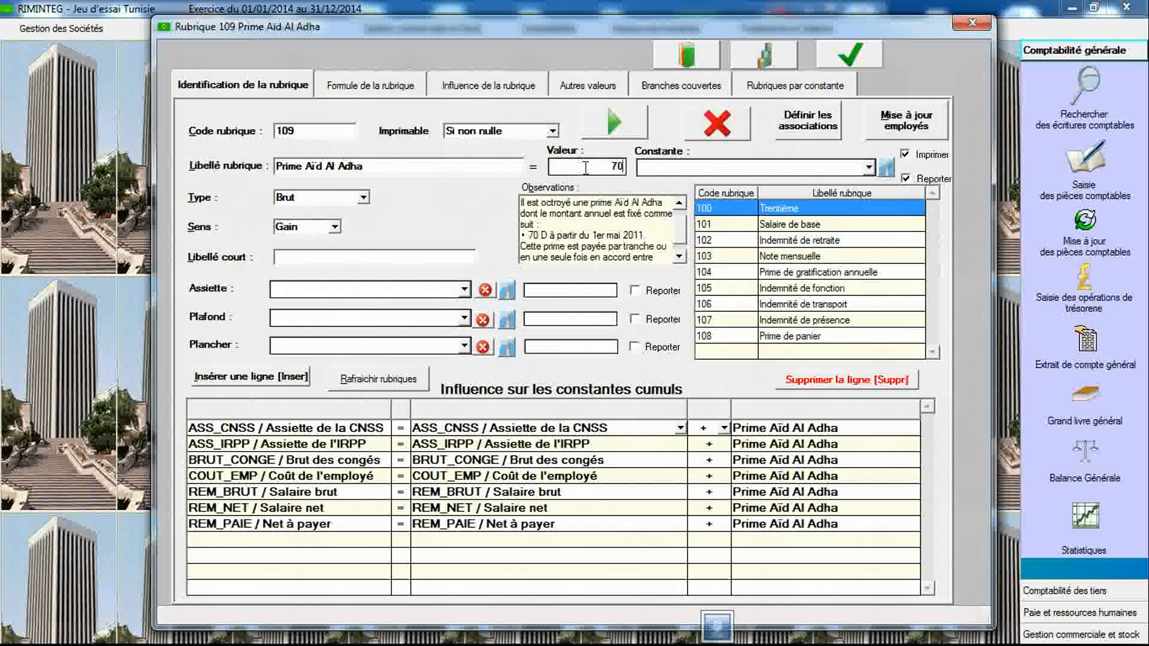
- Set item 109's value to 70 and save the item
{"action": "left_click", "coordinate": [850, 57]}
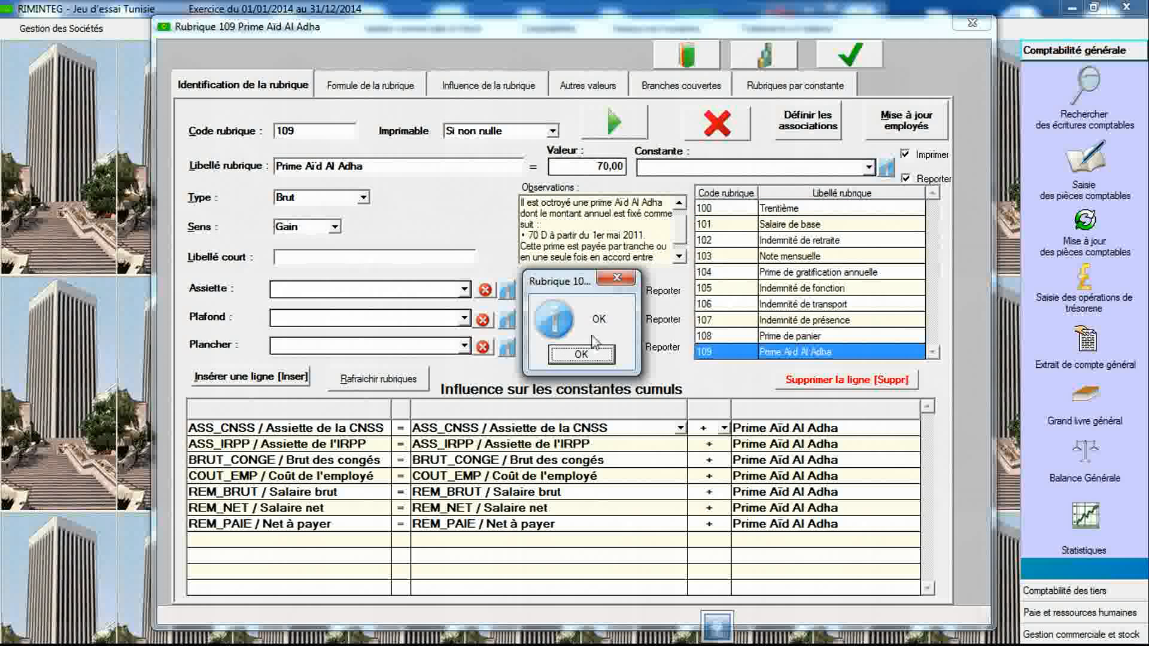
{"action": "left_click", "coordinate": [581, 355]}
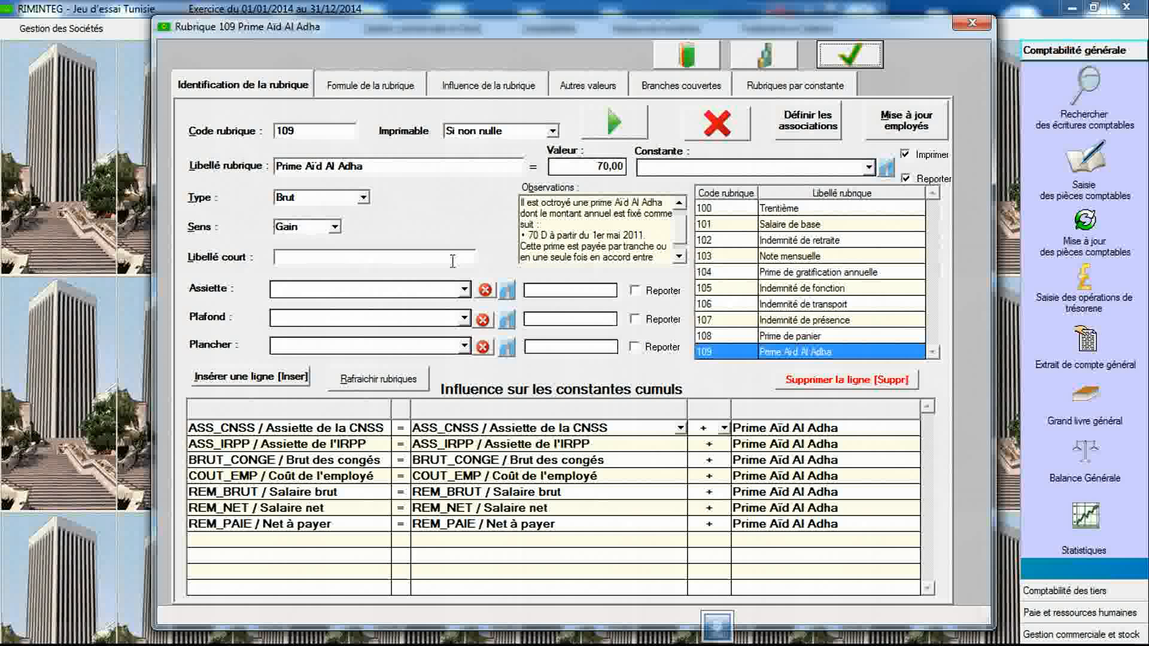
- Create item 110 labelled "Heure"
{"action": "left_click", "coordinate": [346, 132]}
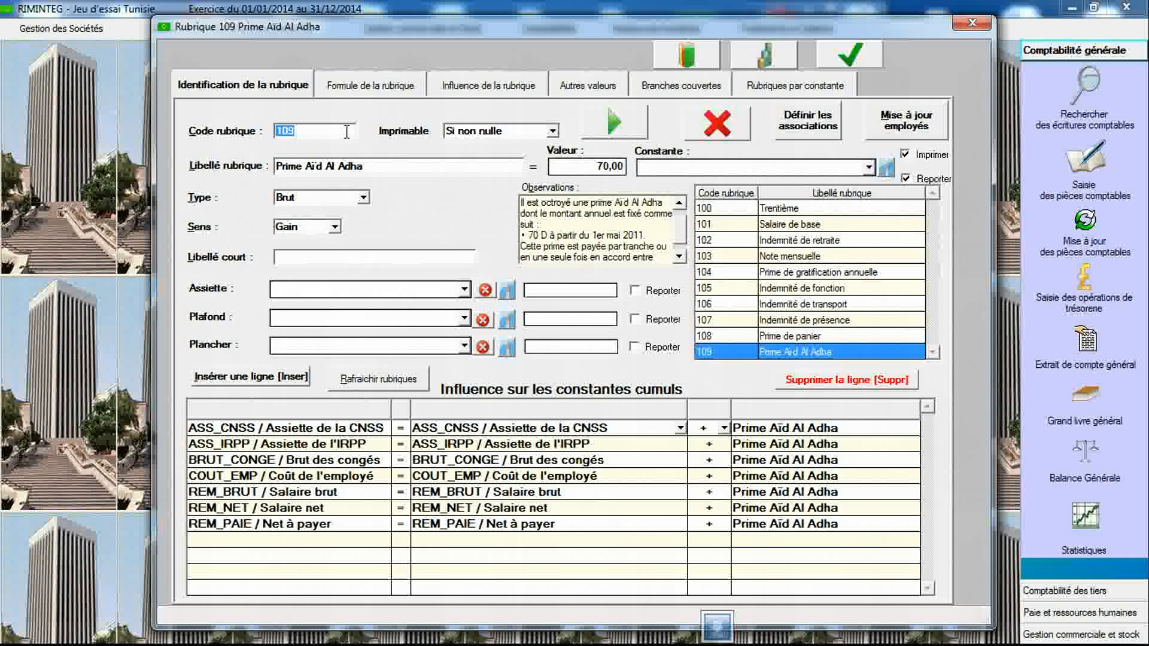
{"action": "type", "text": "110"}
{"action": "key", "text": "Tab"}
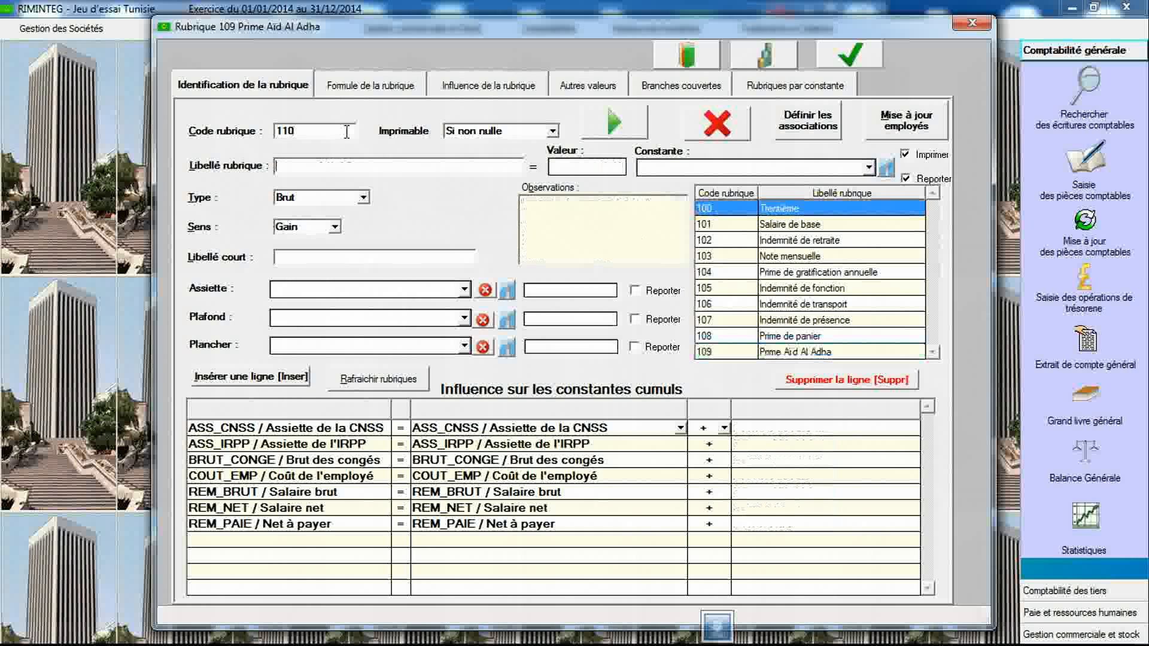
{"action": "type", "text": "Heure"}
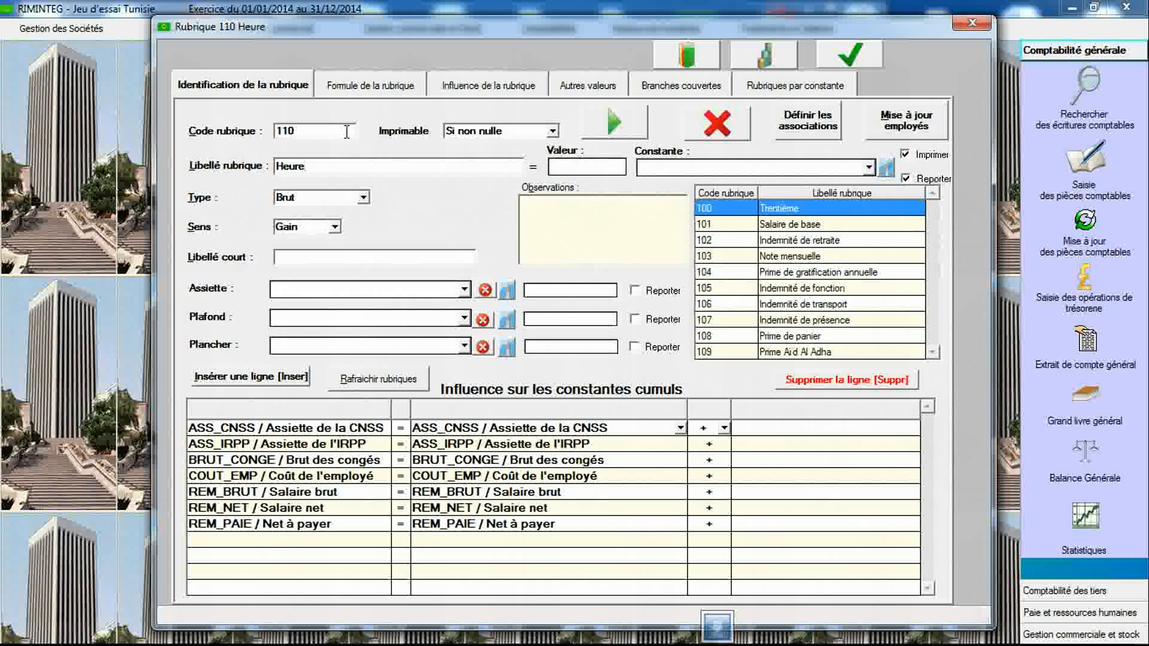
{"action": "type", "text": "s supplément"}
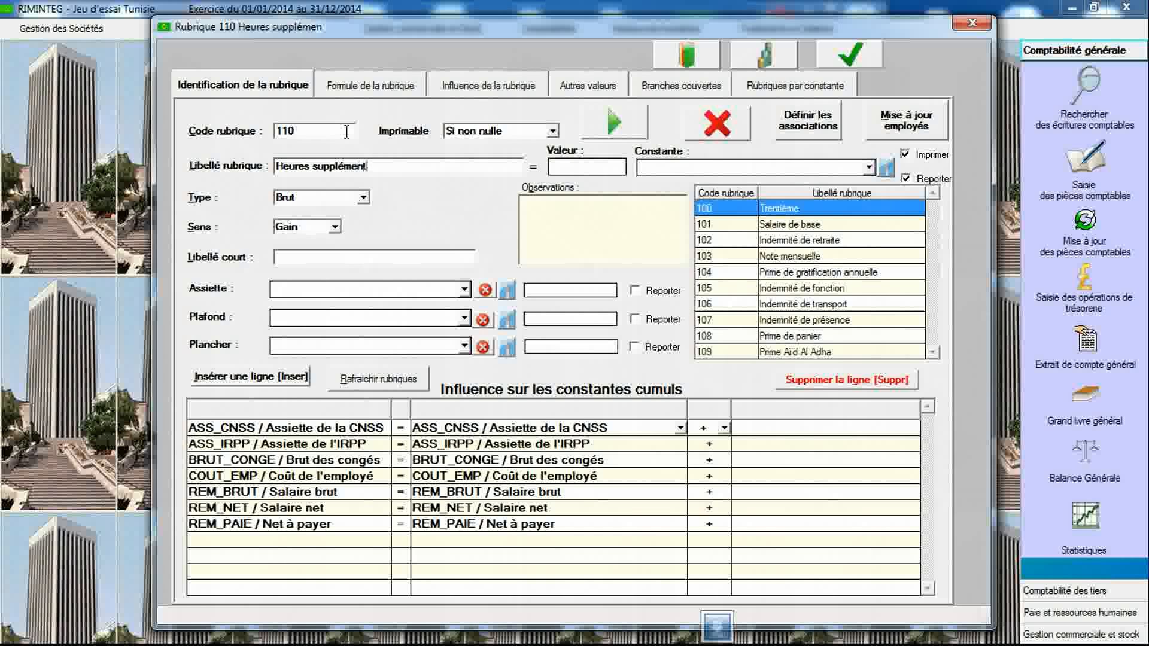
{"action": "type", "text": "aires à"}
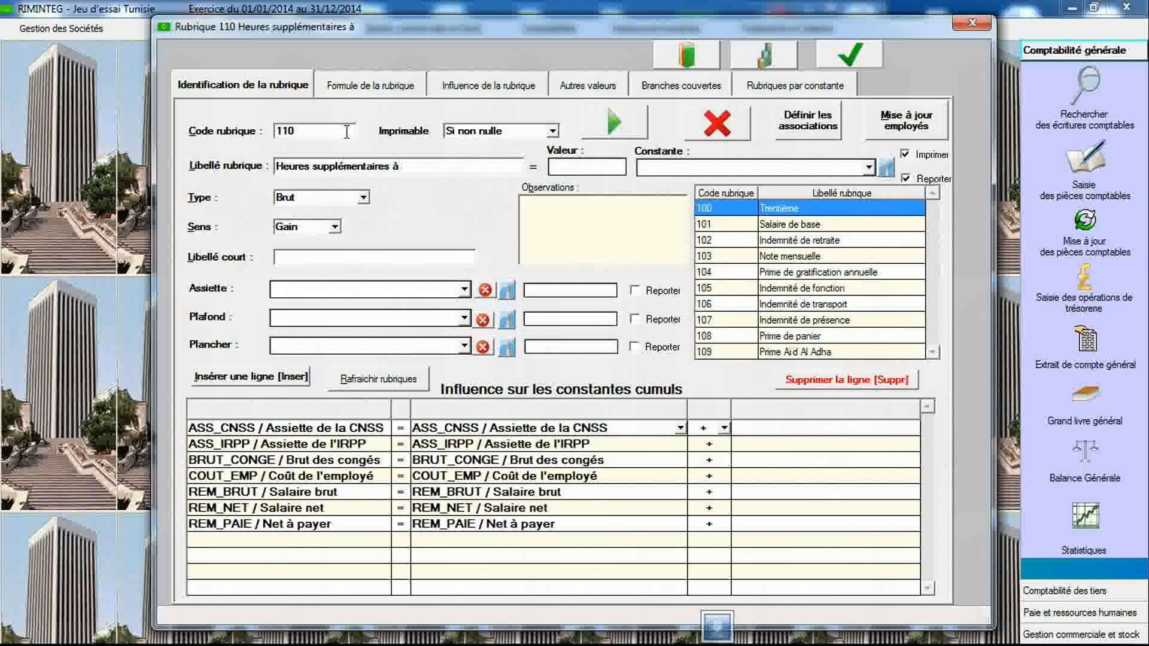
{"action": "type", "text": " 25%"}
- Set item 110's label to "Heures supplémentaires à 25%" and select the label text
{"action": "key", "text": "shift+Home"}
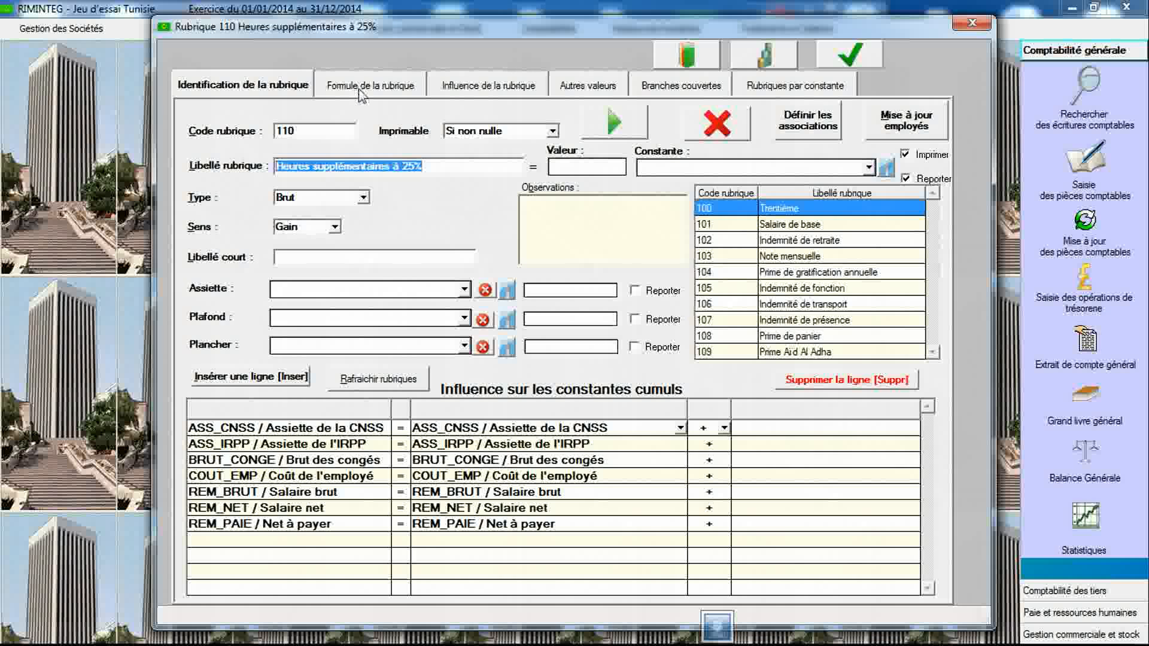
- Set item 110's formula structure to Nombre X Base X Taux
{"action": "left_click", "coordinate": [359, 88]}
{"action": "left_click", "coordinate": [359, 122]}
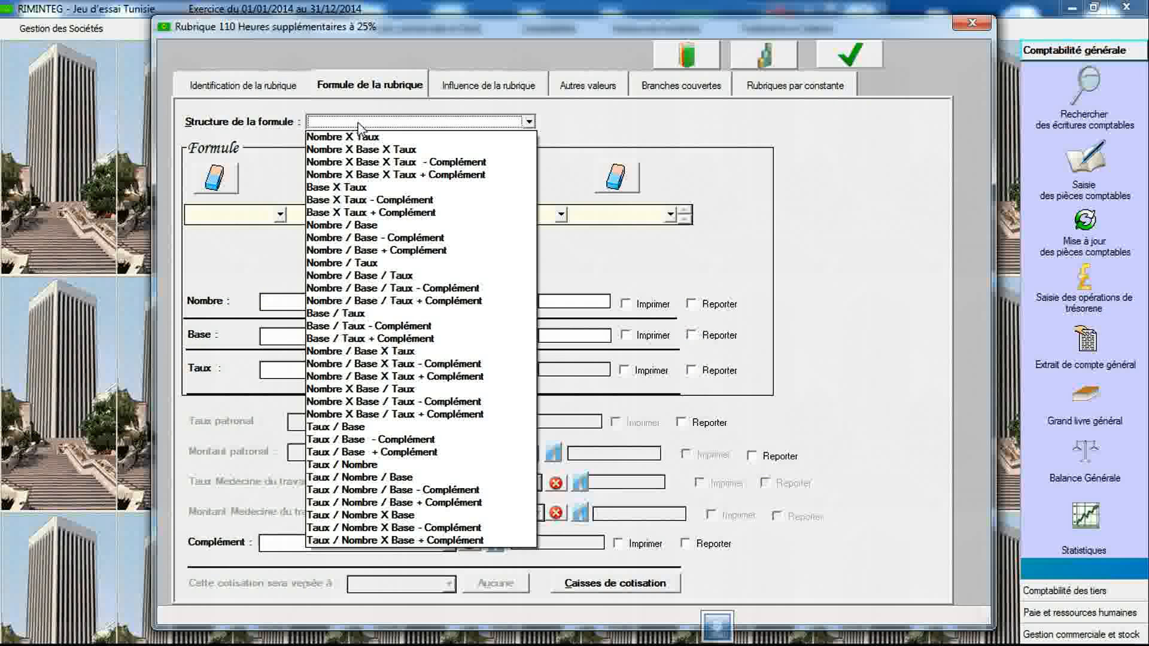
{"action": "left_click", "coordinate": [359, 150]}
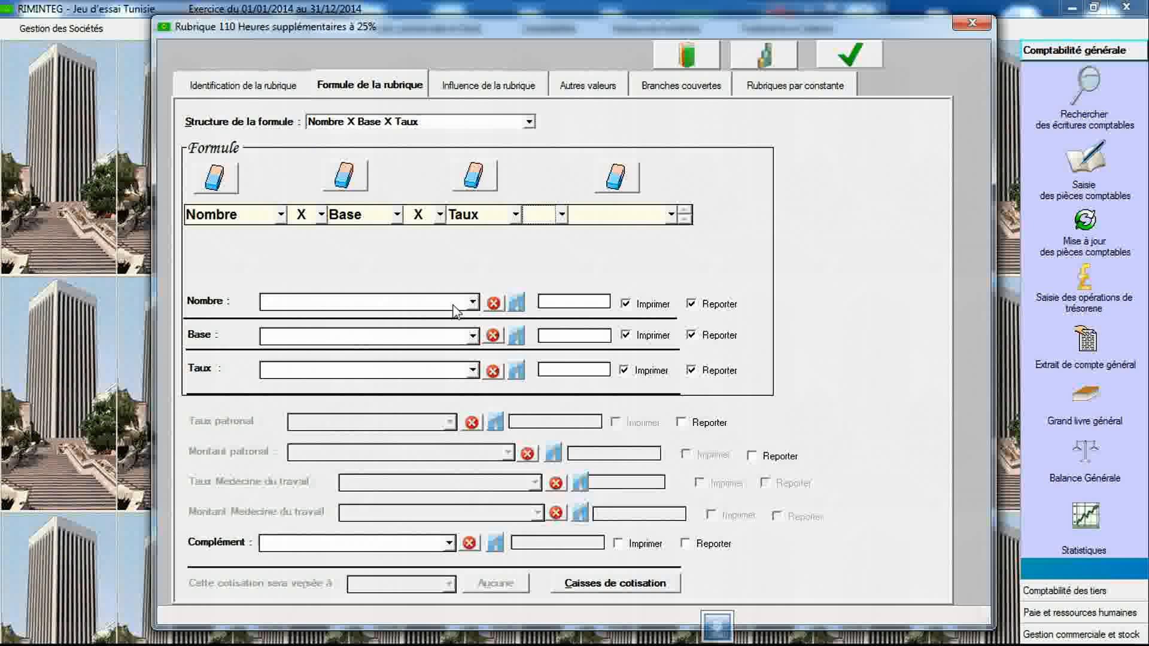
- Declare a new constant with code REM_HOR and label "Salaire de base horaire"
{"action": "left_click", "coordinate": [548, 307]}
{"action": "left_click", "coordinate": [473, 336]}
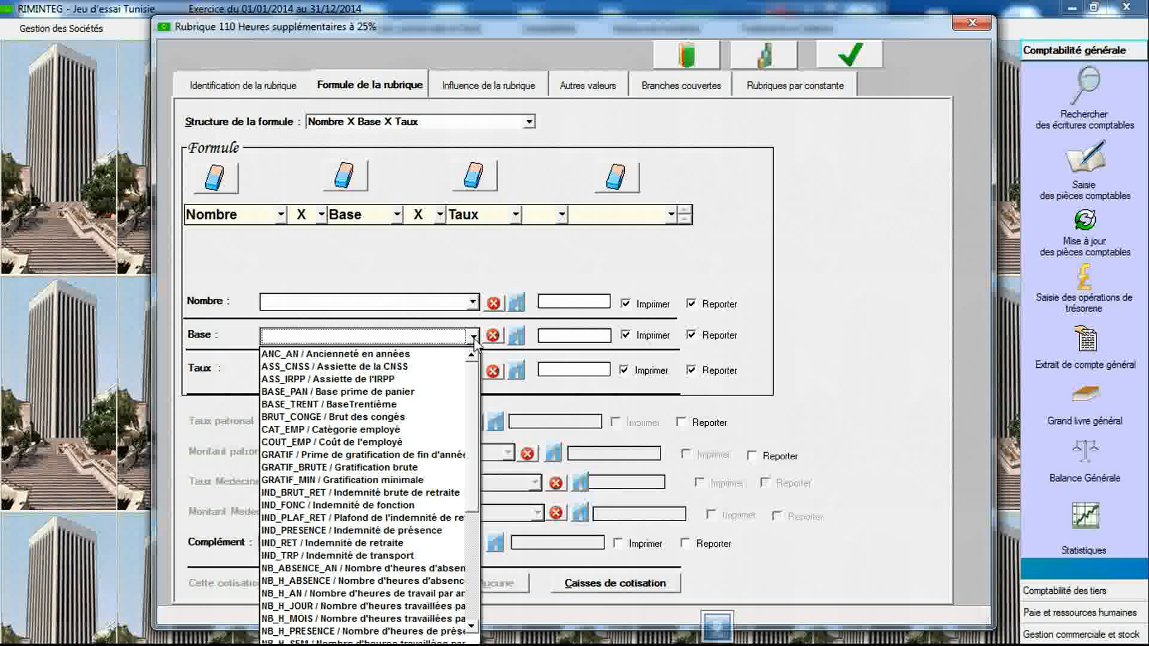
{"action": "scroll", "coordinate": [477, 457], "scroll_direction": "down", "scroll_amount": 5}
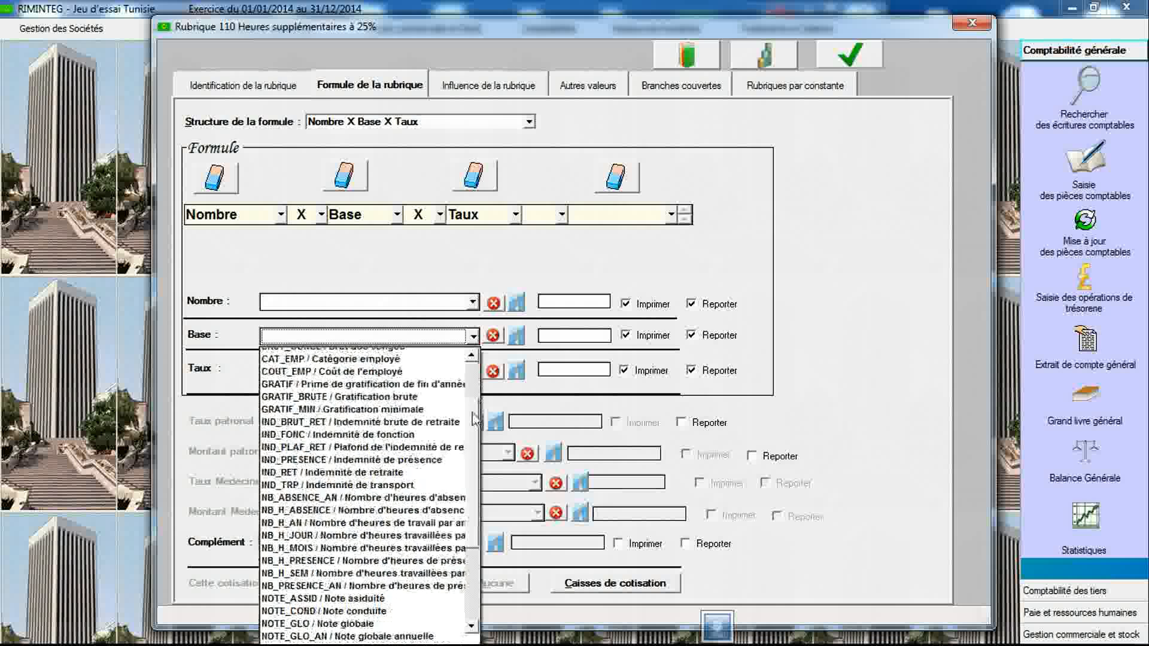
{"action": "scroll", "coordinate": [477, 458], "scroll_direction": "up", "scroll_amount": 5}
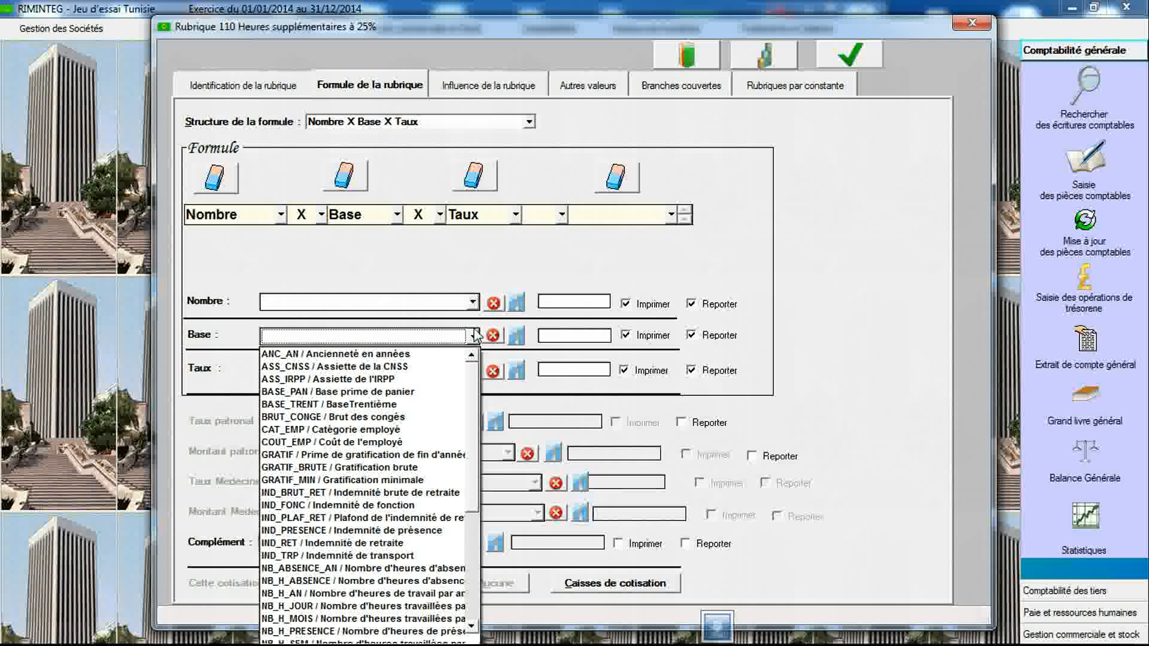
{"action": "left_click", "coordinate": [473, 336]}
{"action": "left_click", "coordinate": [764, 53]}
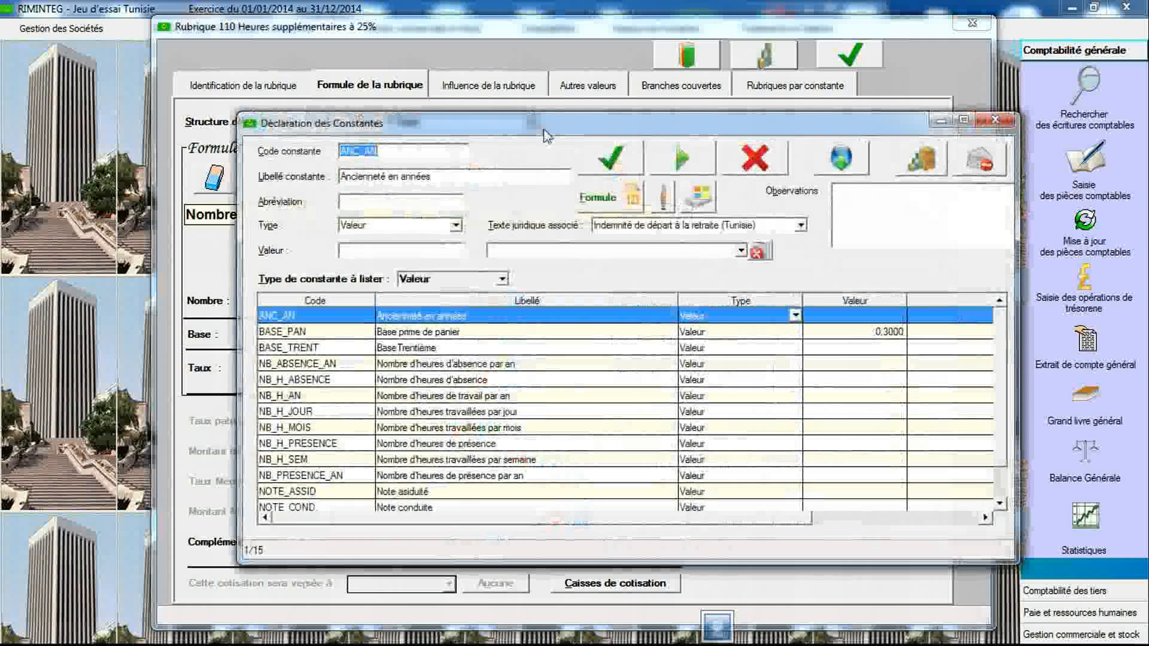
{"action": "type", "text": "REM_HOR"}
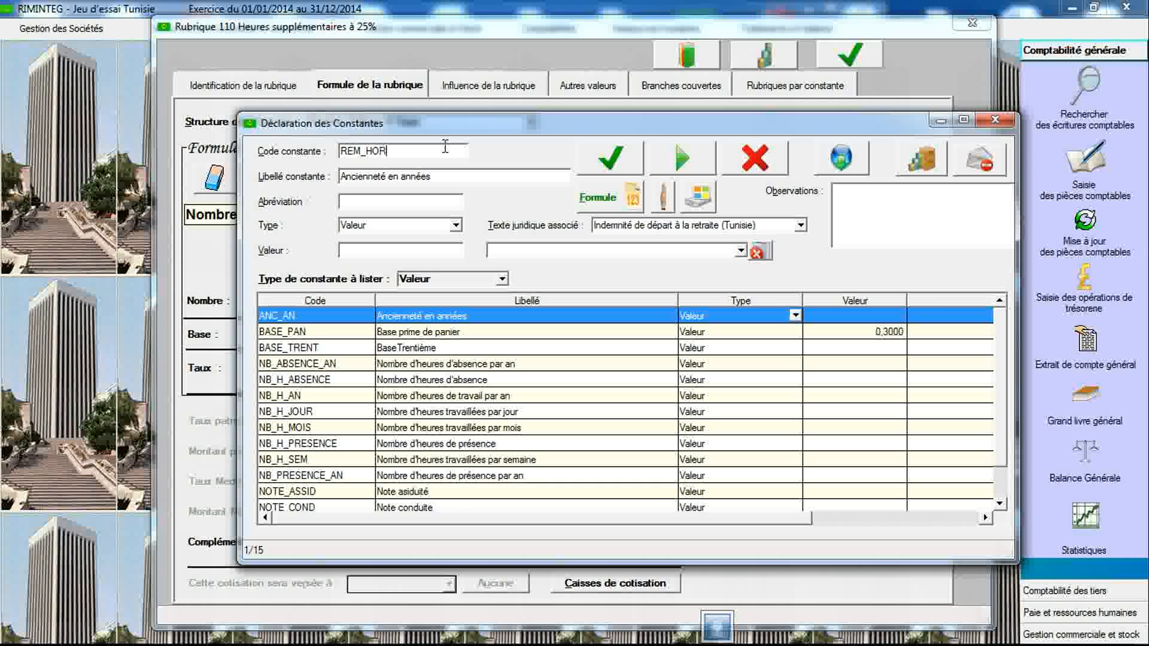
{"action": "key", "text": "Tab"}
{"action": "type", "text": "Salai"}
{"action": "type", "text": "e"}
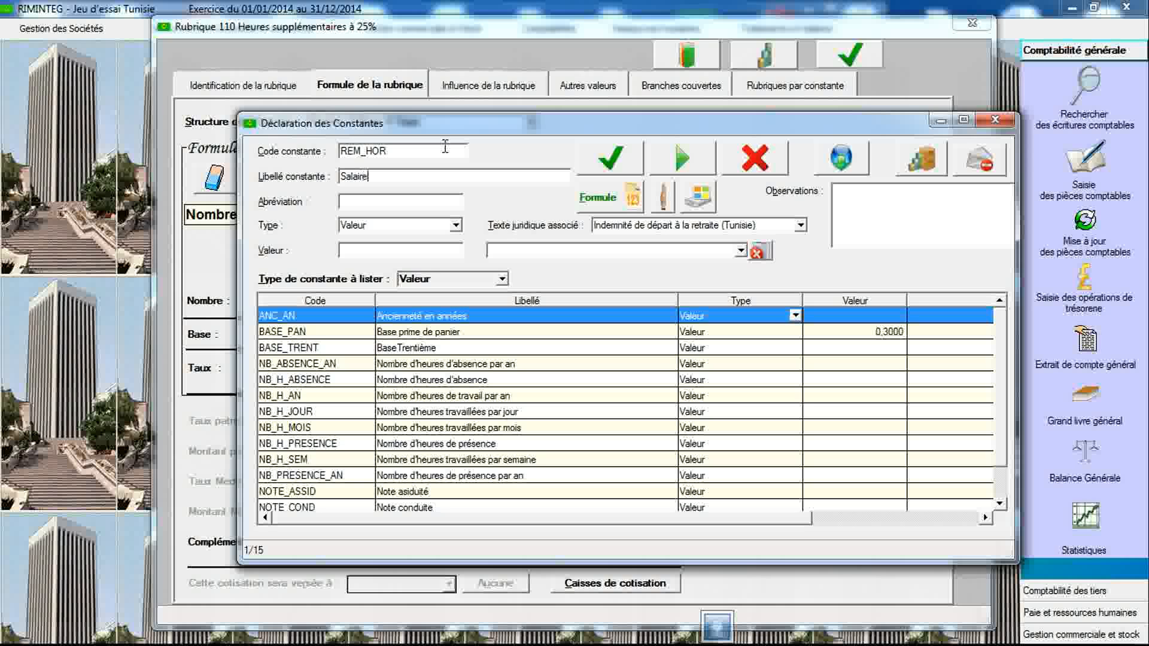
{"action": "type", "text": " de base horaire"}
- Set REM_HOR's type to Arithmétique and define and validate its formula as REM_BASE / NB_H_MOIS
{"action": "left_click", "coordinate": [456, 226]}
{"action": "left_click", "coordinate": [383, 252]}
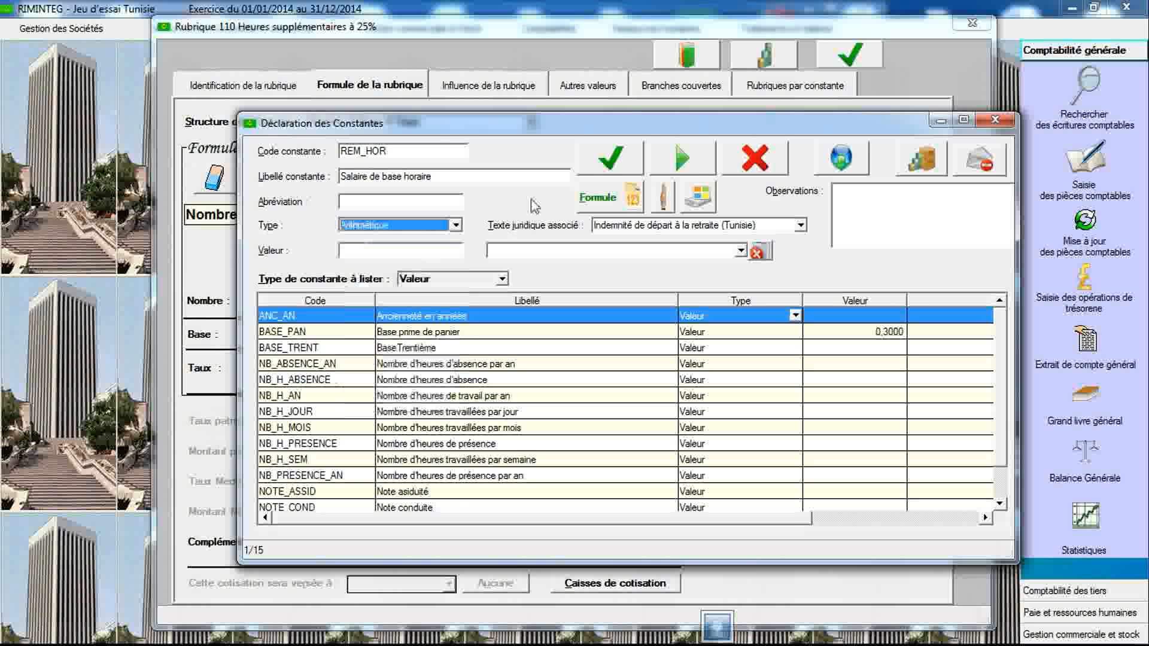
{"action": "left_click", "coordinate": [603, 176]}
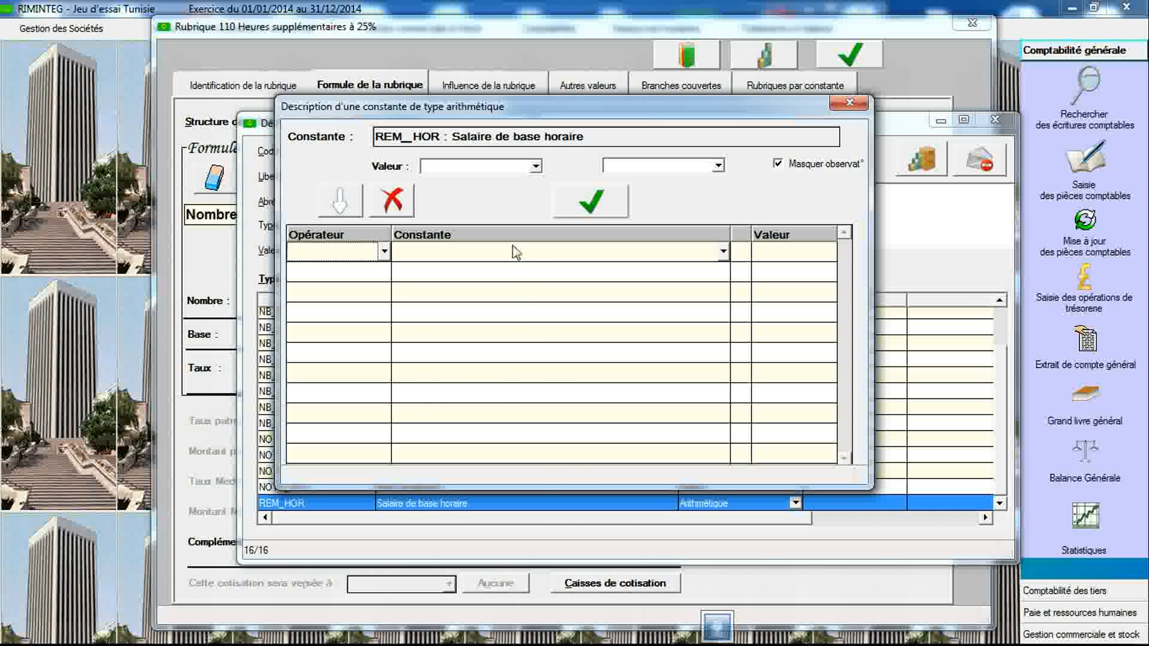
{"action": "left_click", "coordinate": [516, 258]}
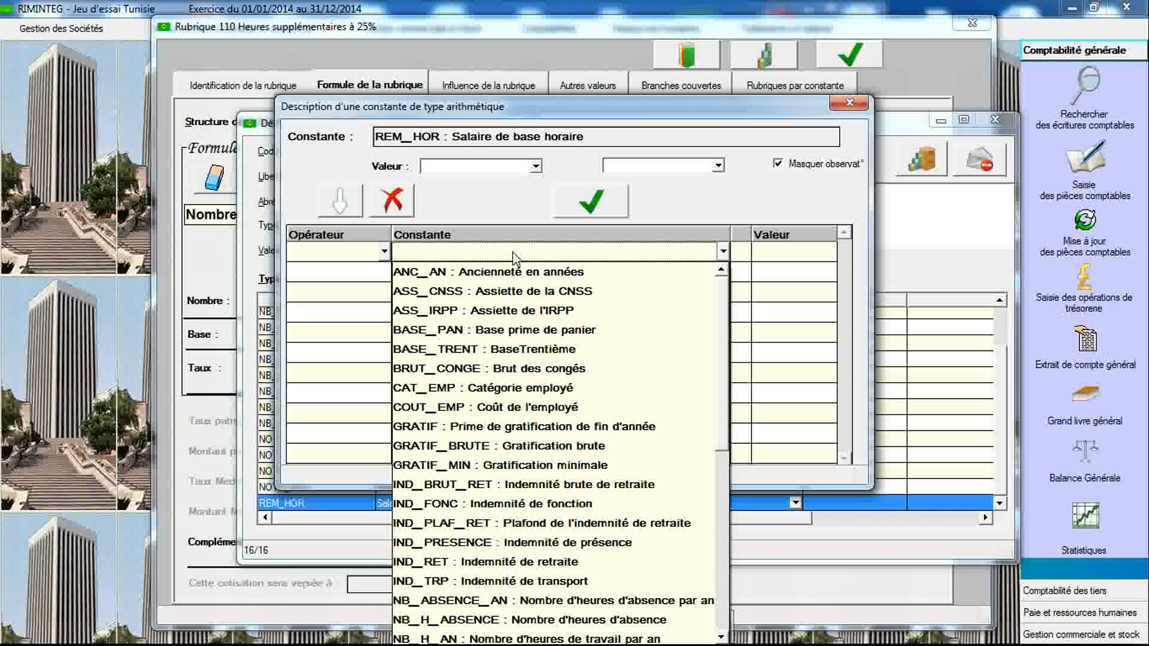
{"action": "key", "text": "r"}
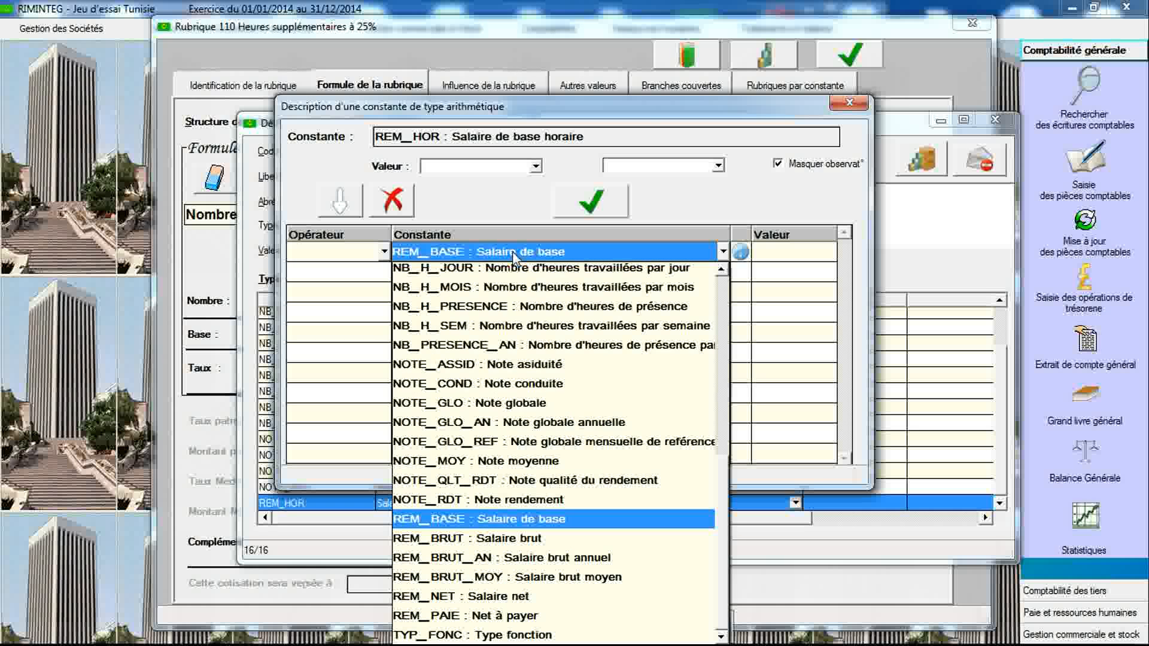
{"action": "left_click", "coordinate": [514, 519]}
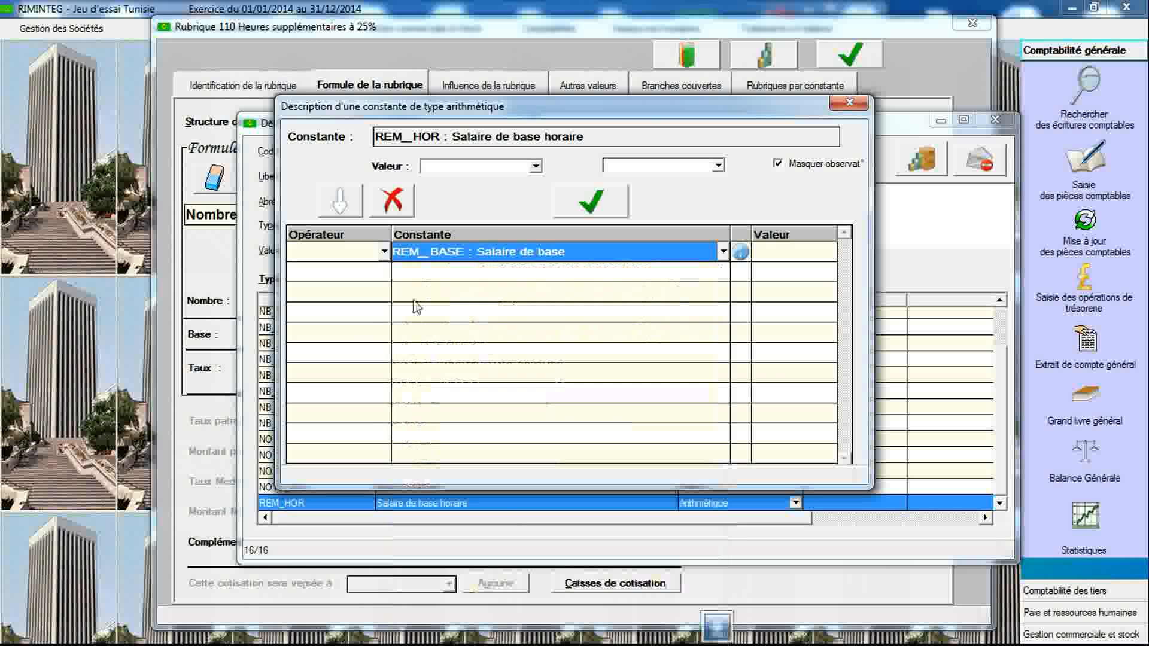
{"action": "left_click", "coordinate": [383, 273]}
{"action": "left_click", "coordinate": [383, 275]}
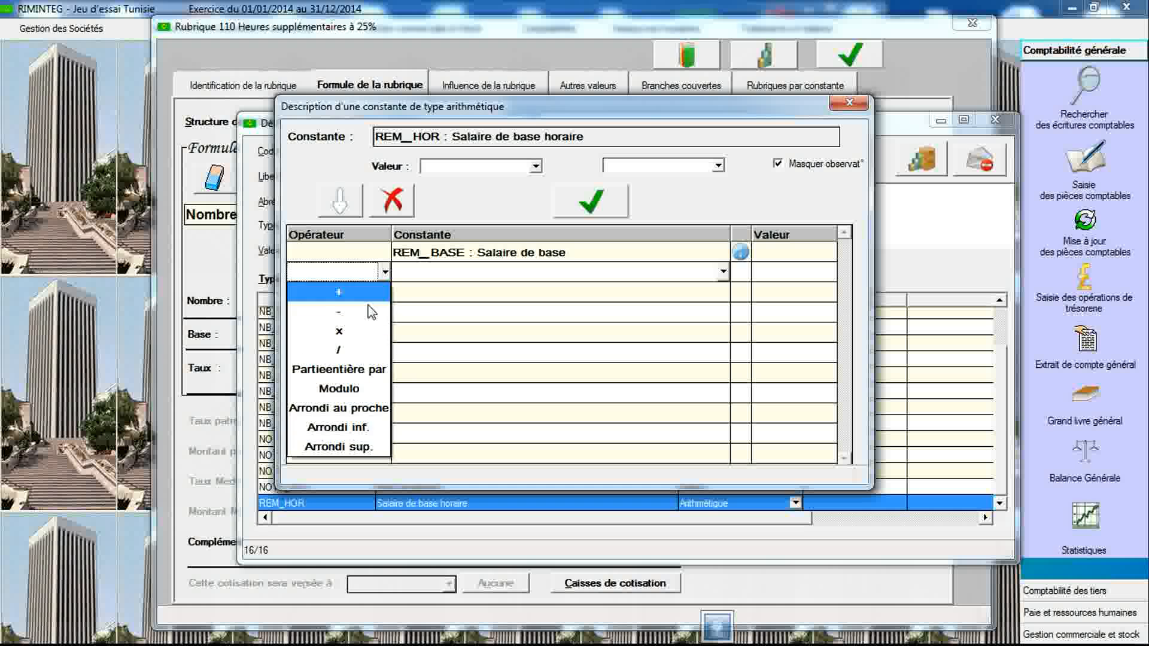
{"action": "left_click", "coordinate": [358, 357]}
{"action": "left_click", "coordinate": [460, 274]}
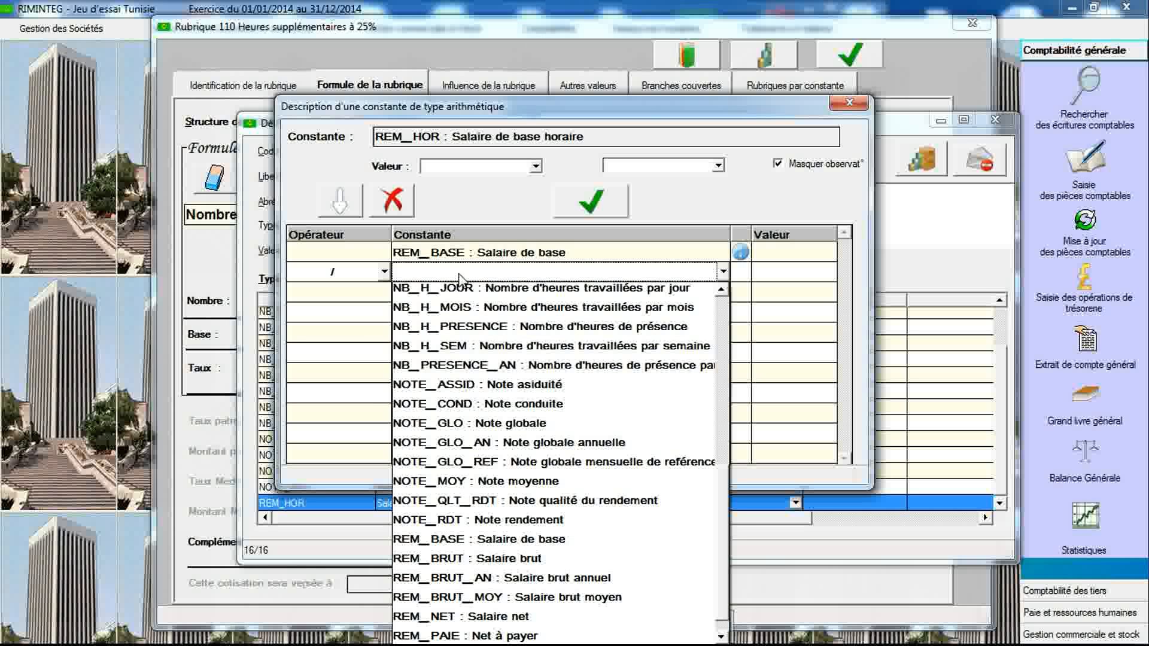
{"action": "left_click", "coordinate": [461, 313]}
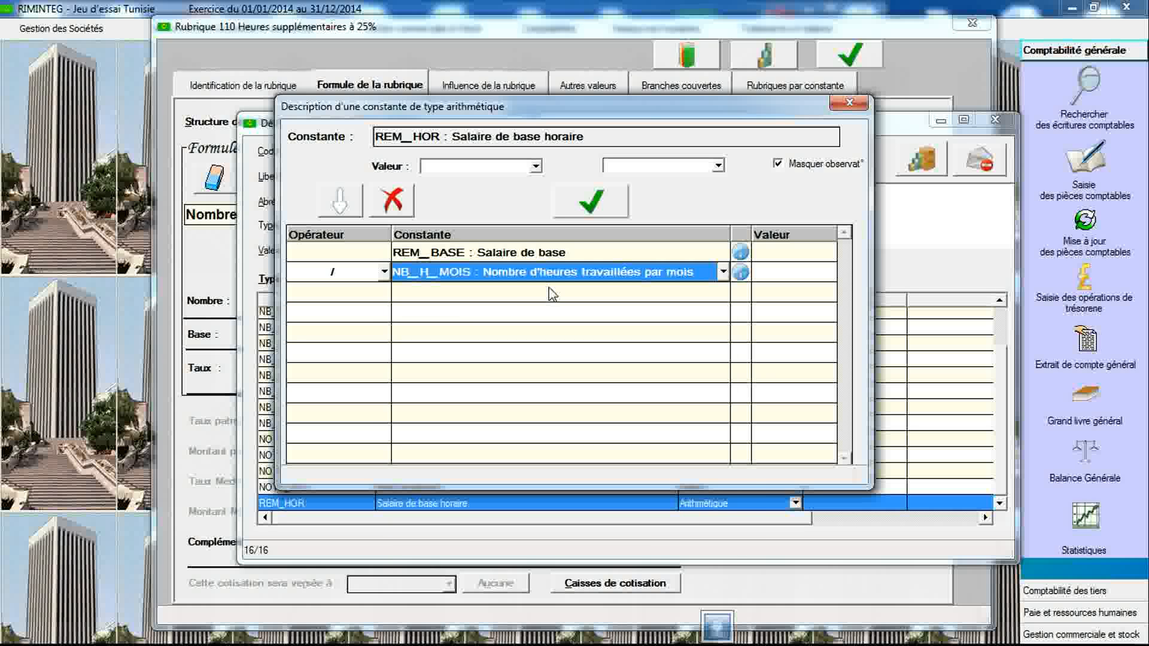
{"action": "left_click", "coordinate": [573, 213]}
{"action": "left_click", "coordinate": [572, 323]}
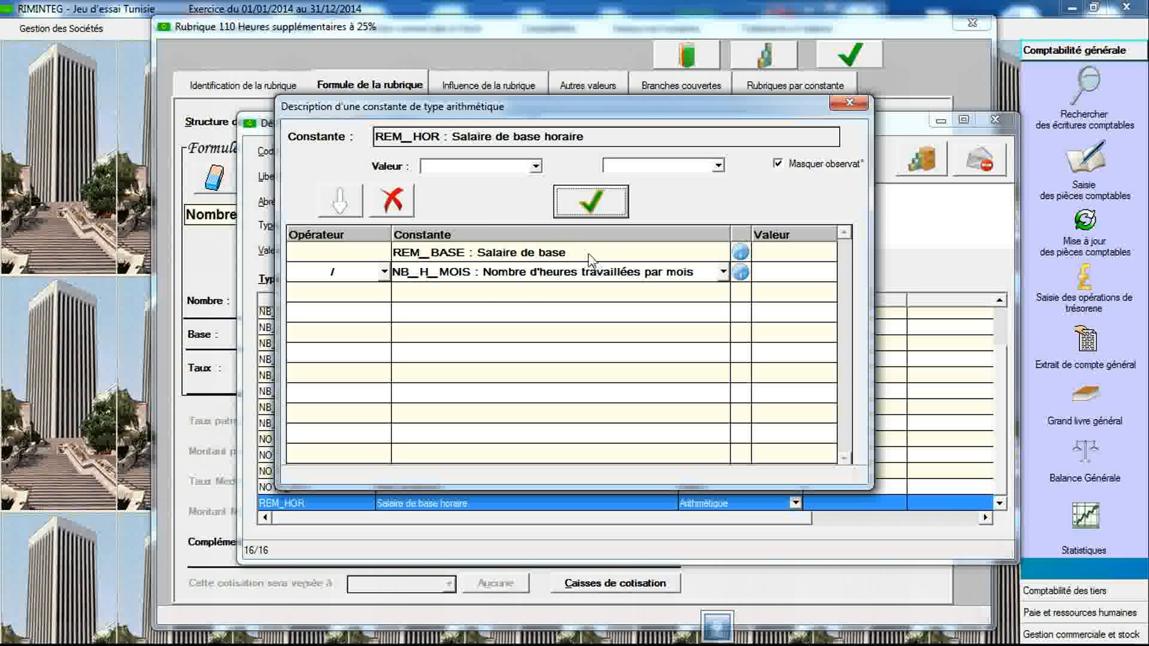
{"action": "left_click", "coordinate": [536, 167]}
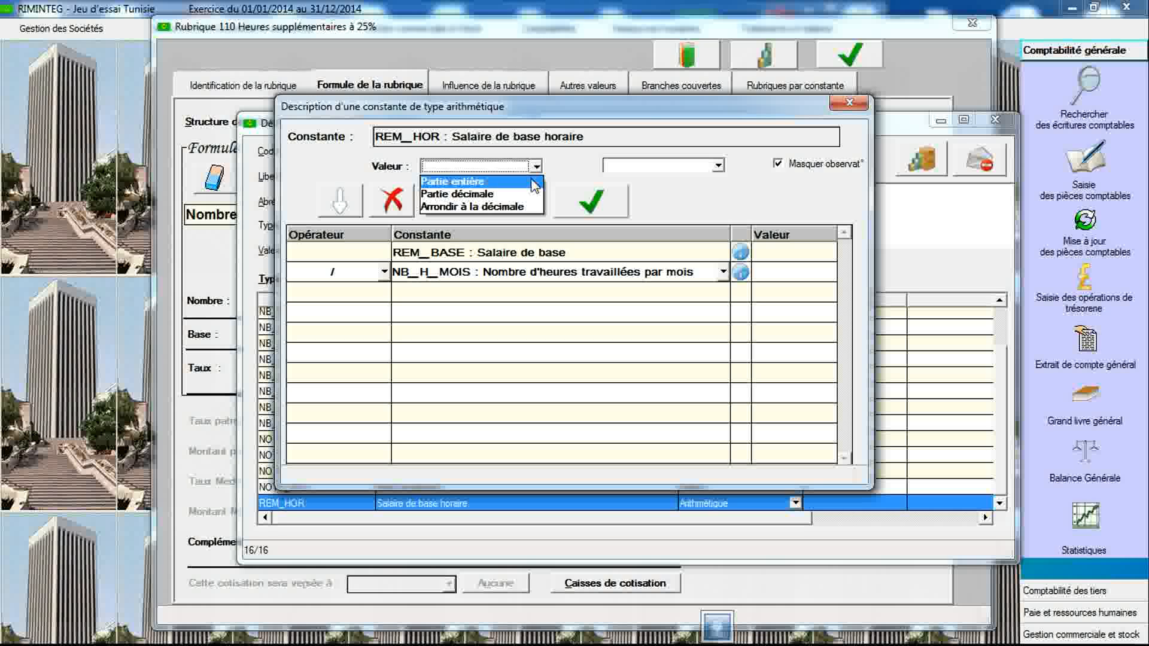
{"action": "left_click", "coordinate": [535, 187]}
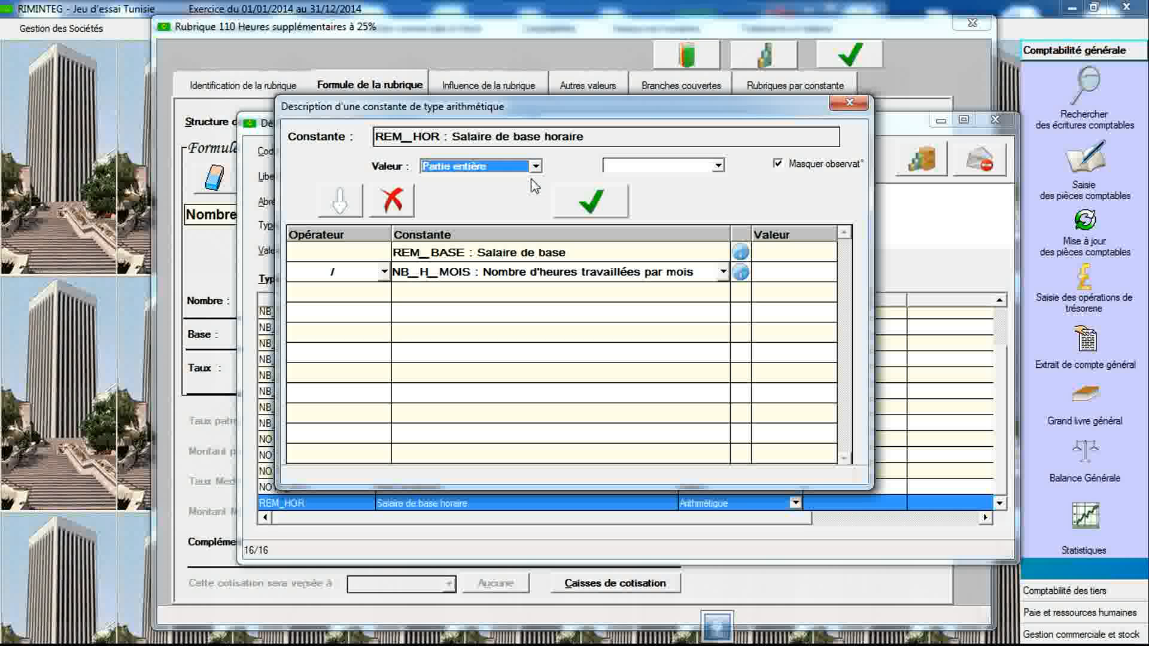
{"action": "left_click", "coordinate": [717, 167]}
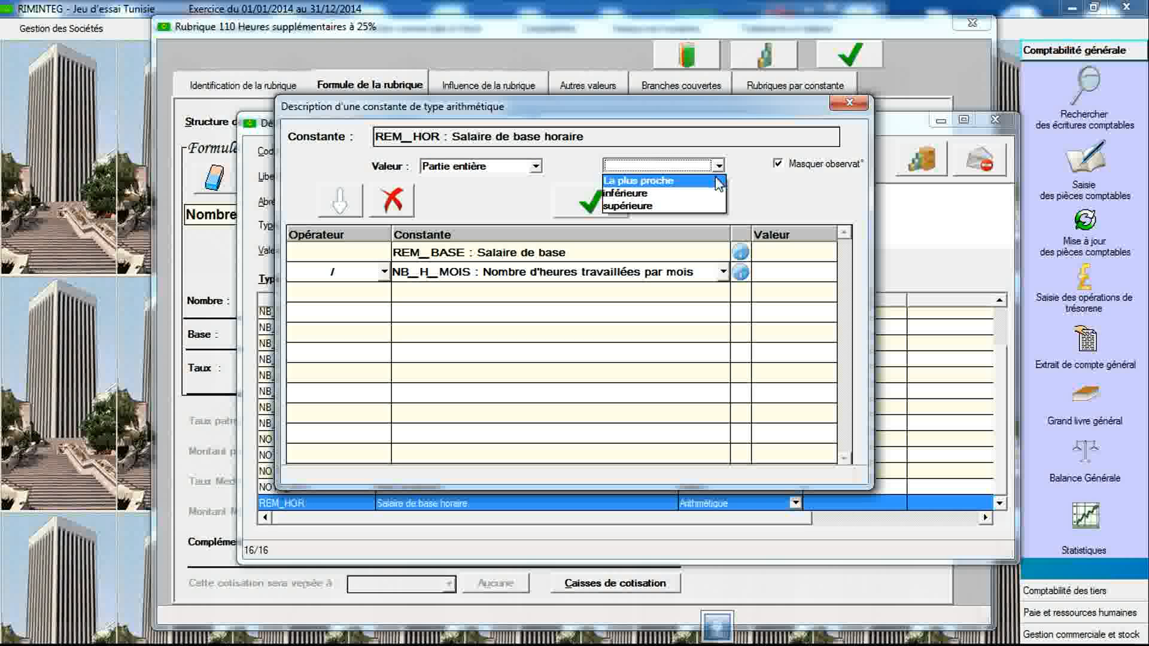
{"action": "left_click", "coordinate": [717, 168]}
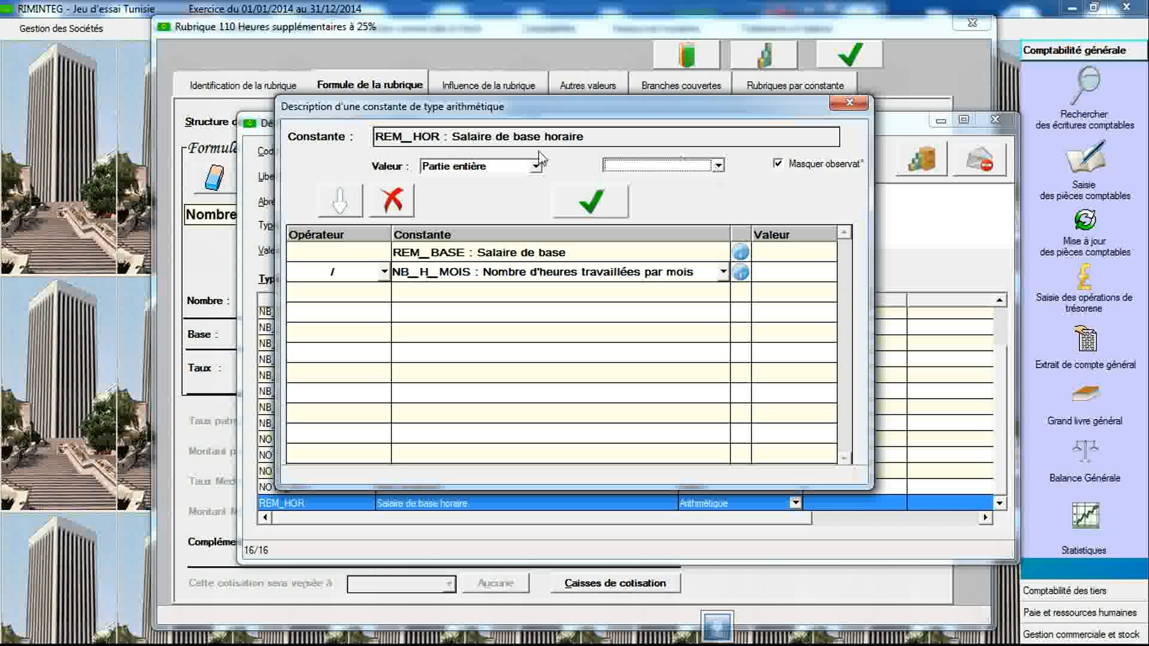
{"action": "left_click", "coordinate": [536, 167]}
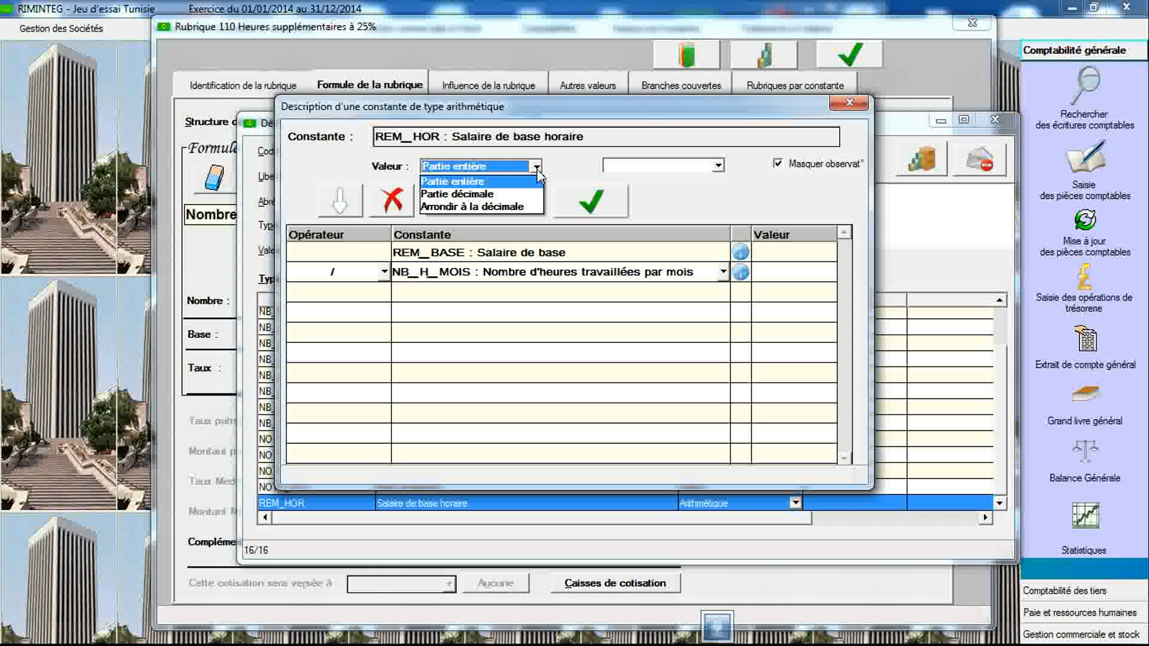
{"action": "left_click", "coordinate": [526, 195]}
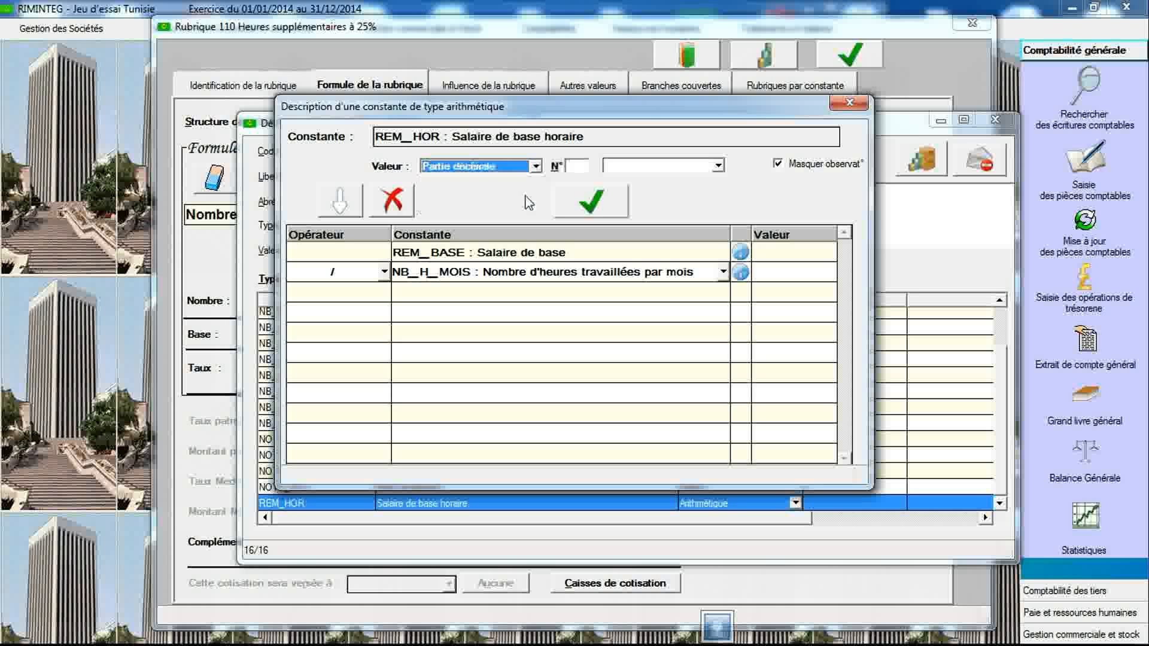
{"action": "left_click", "coordinate": [578, 169]}
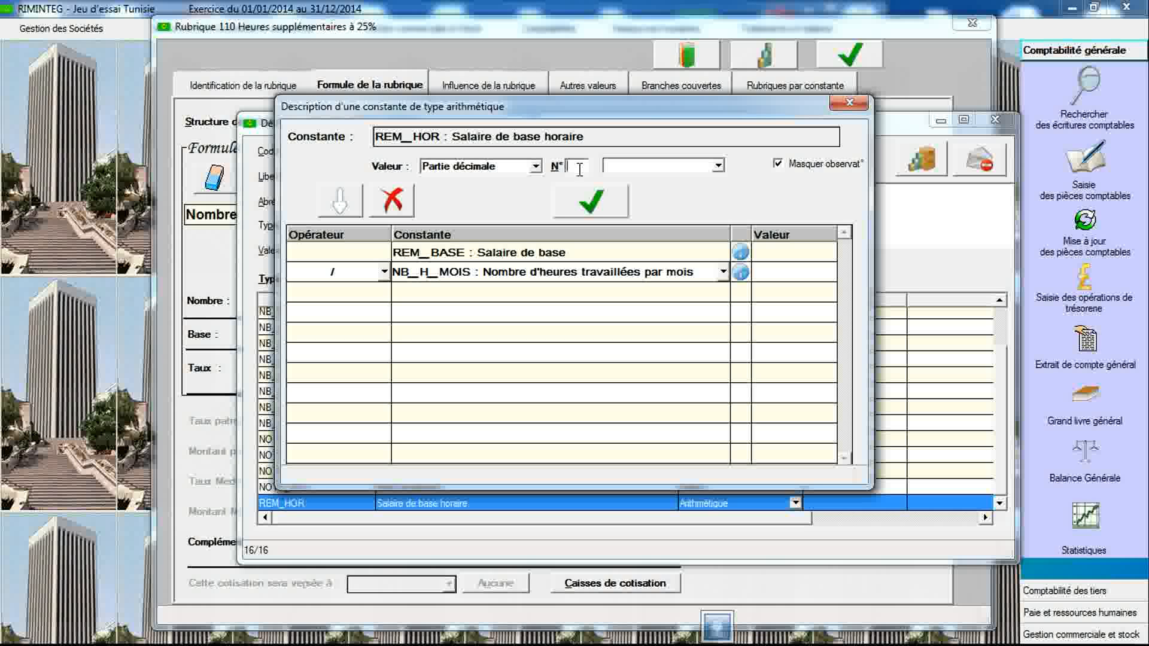
{"action": "left_click", "coordinate": [537, 167]}
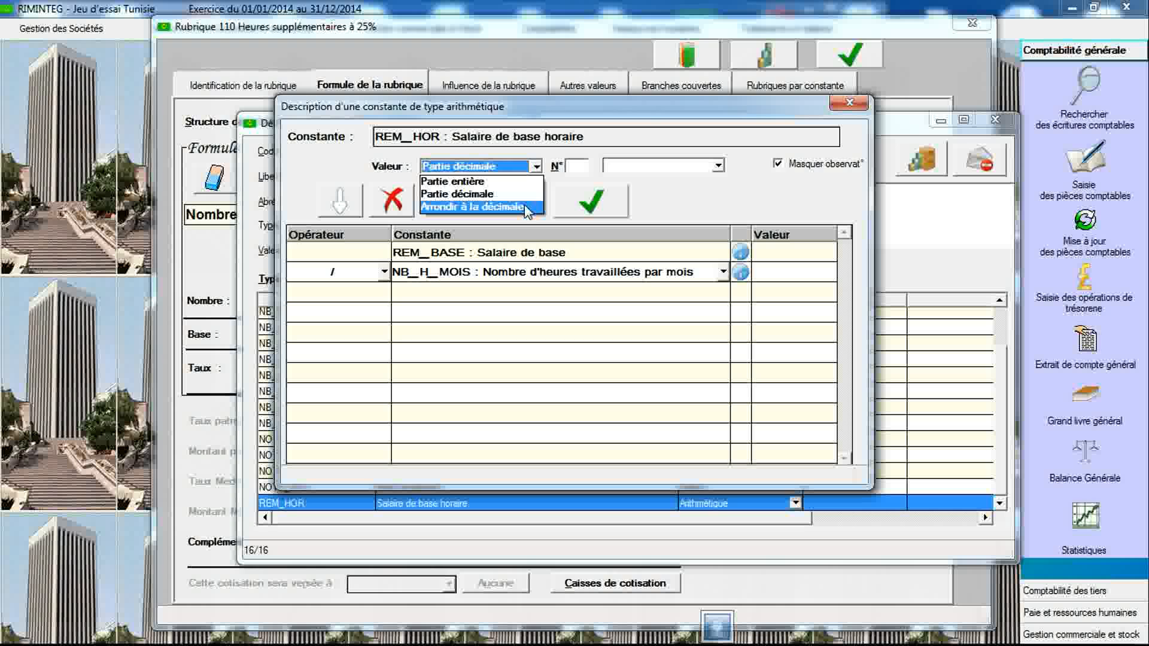
{"action": "left_click", "coordinate": [525, 206]}
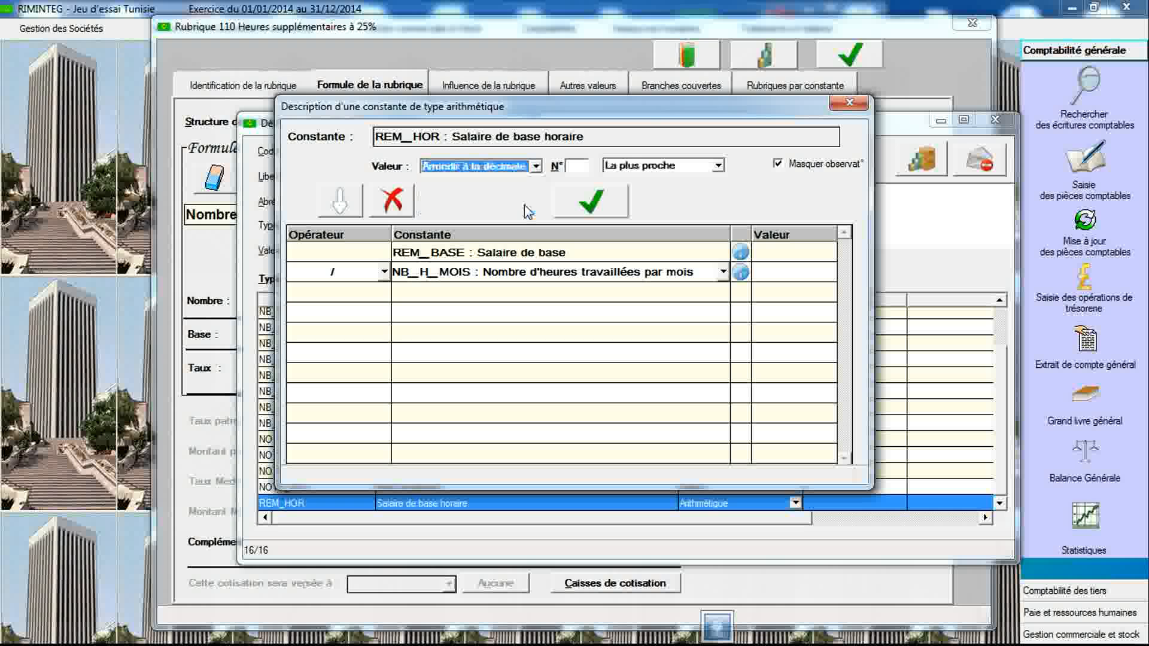
{"action": "left_click", "coordinate": [581, 169]}
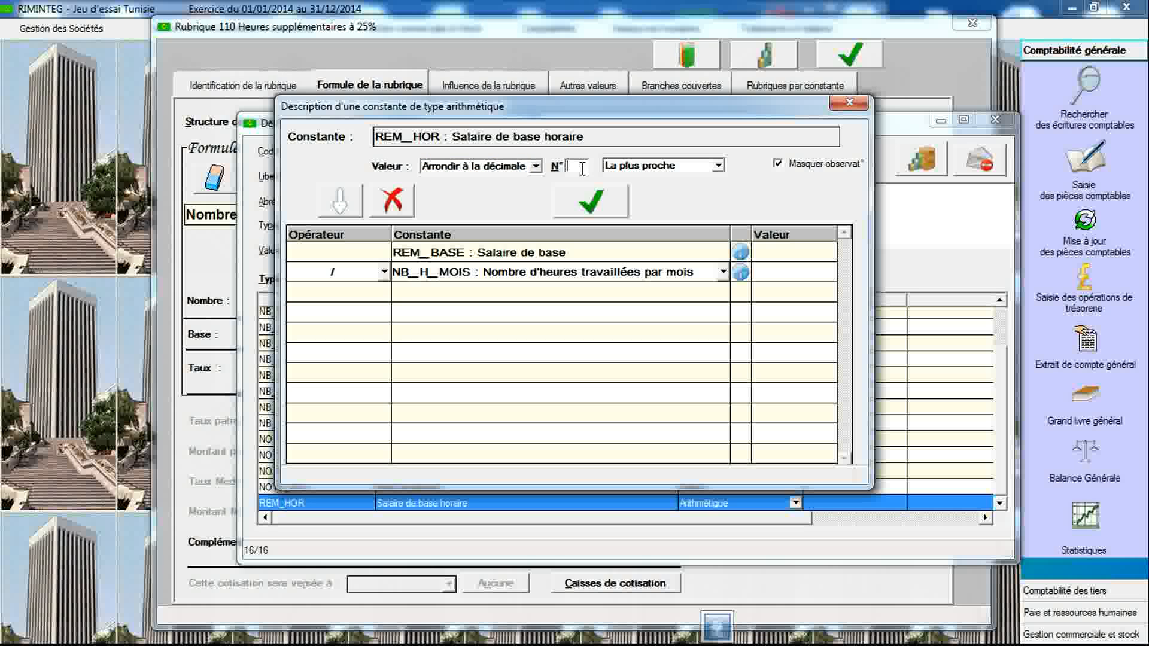
{"action": "left_click", "coordinate": [718, 167]}
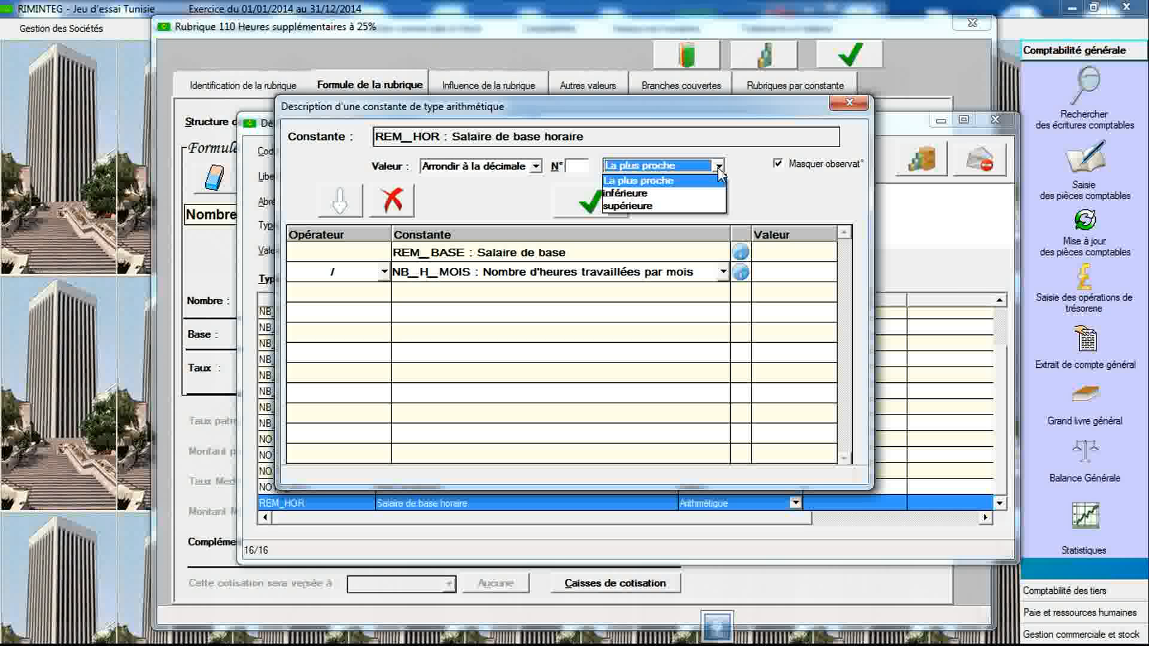
{"action": "left_click", "coordinate": [717, 167]}
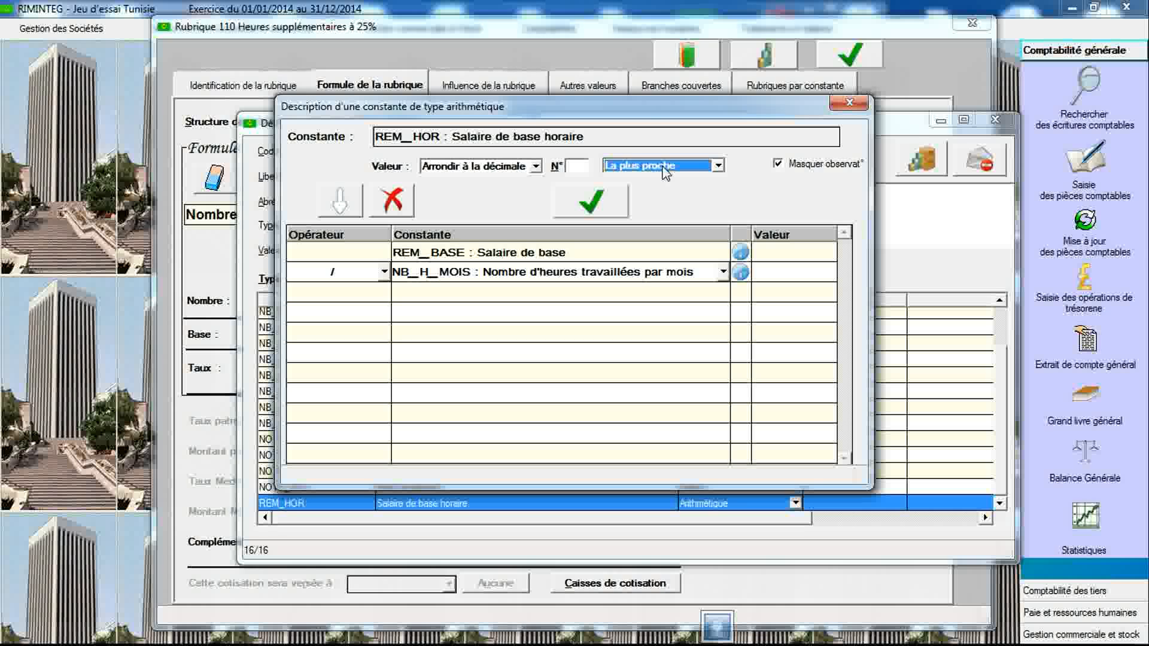
{"action": "key", "text": "Delete"}
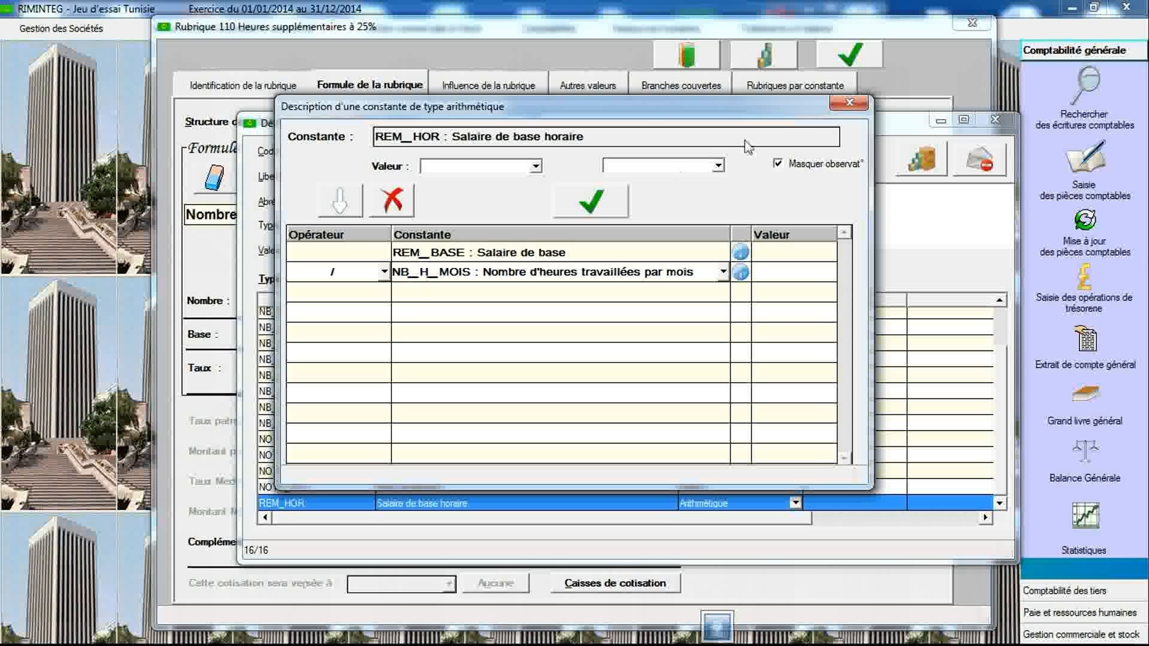
- Close the arithmetic constant dialog and the constants declaration window
{"action": "left_click", "coordinate": [849, 103]}
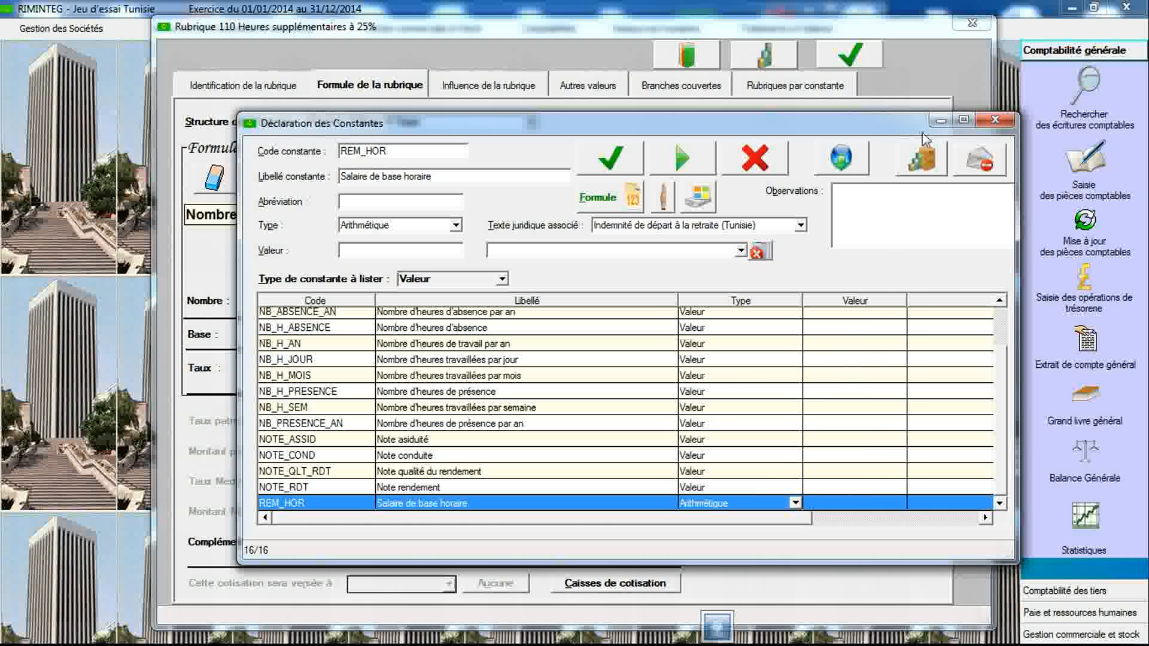
{"action": "left_click", "coordinate": [990, 123]}
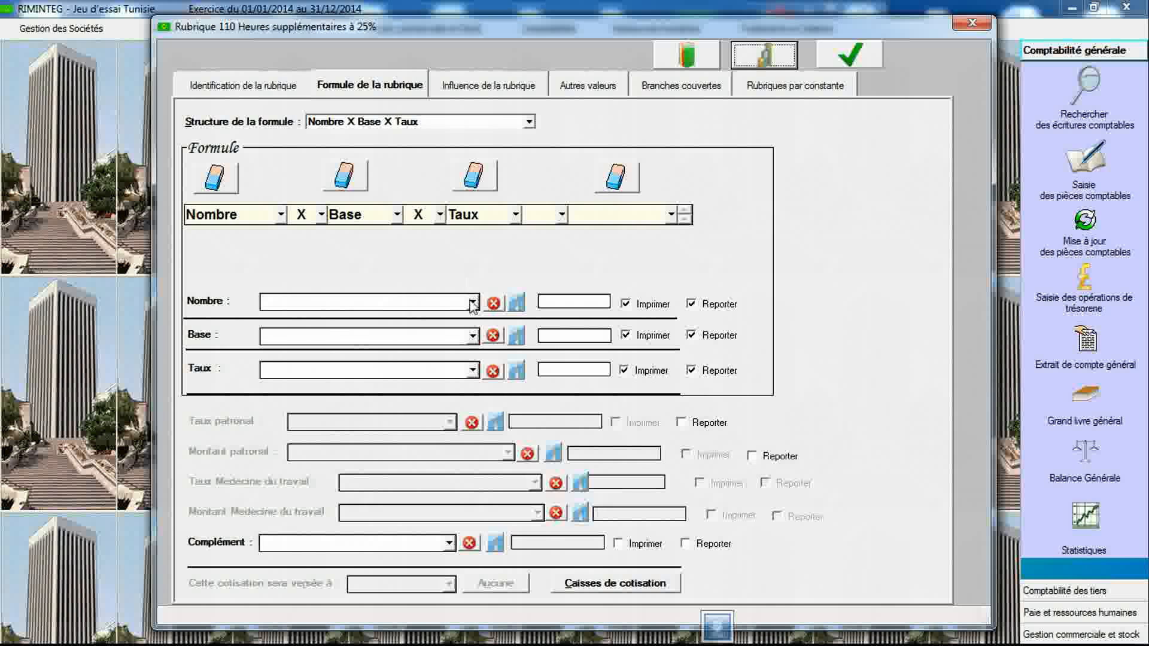
- Set item 110's base to REM_HOR and its rate to 125, then save the item
{"action": "left_click", "coordinate": [473, 338]}
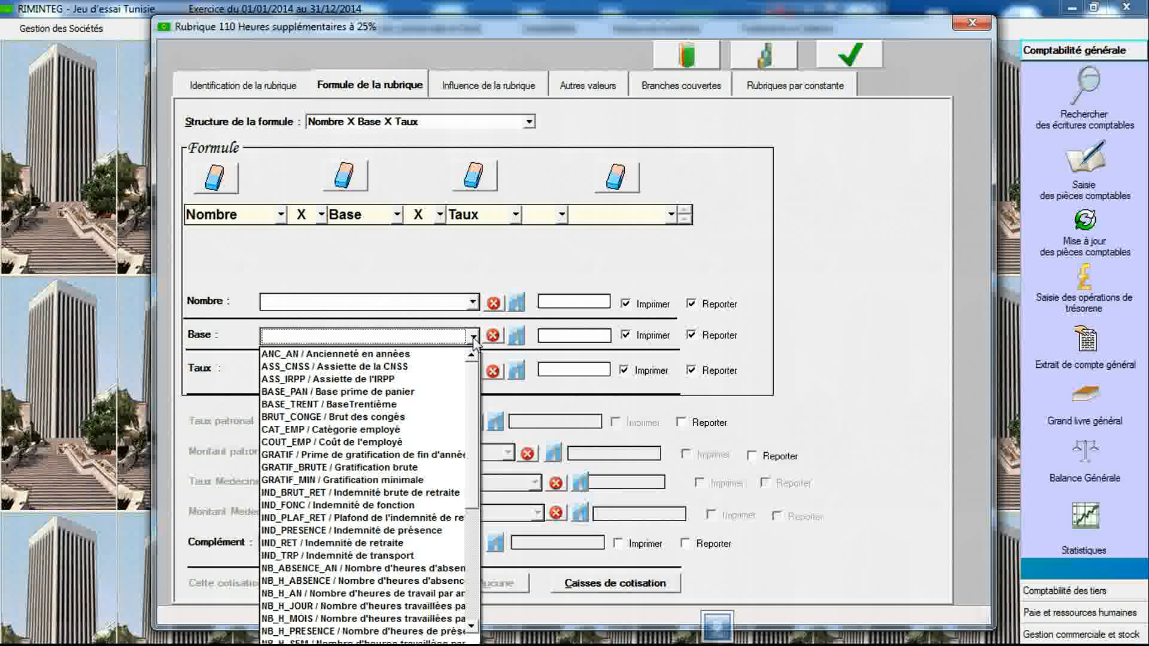
{"action": "key", "text": "r"}
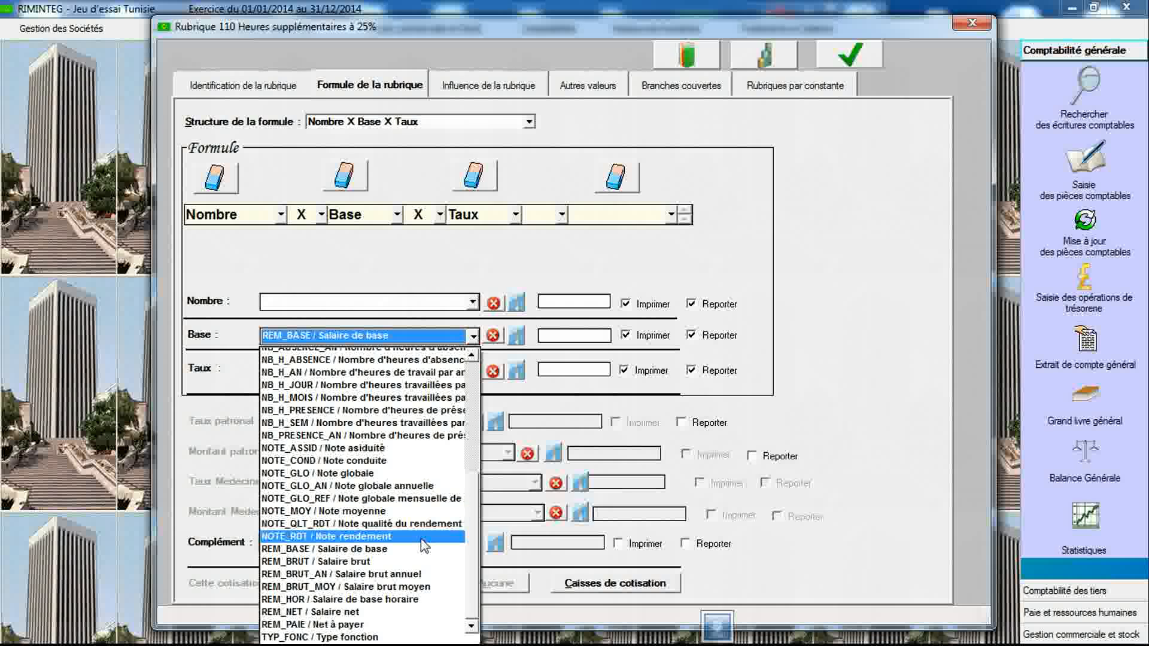
{"action": "left_click", "coordinate": [407, 599]}
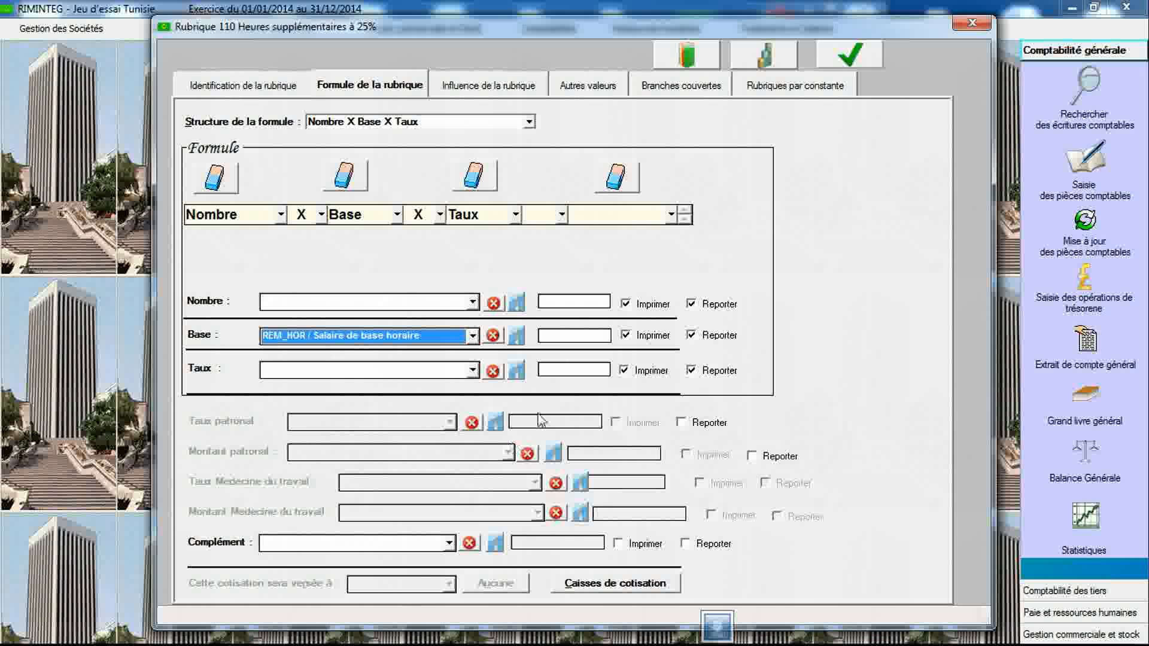
{"action": "left_click", "coordinate": [586, 367]}
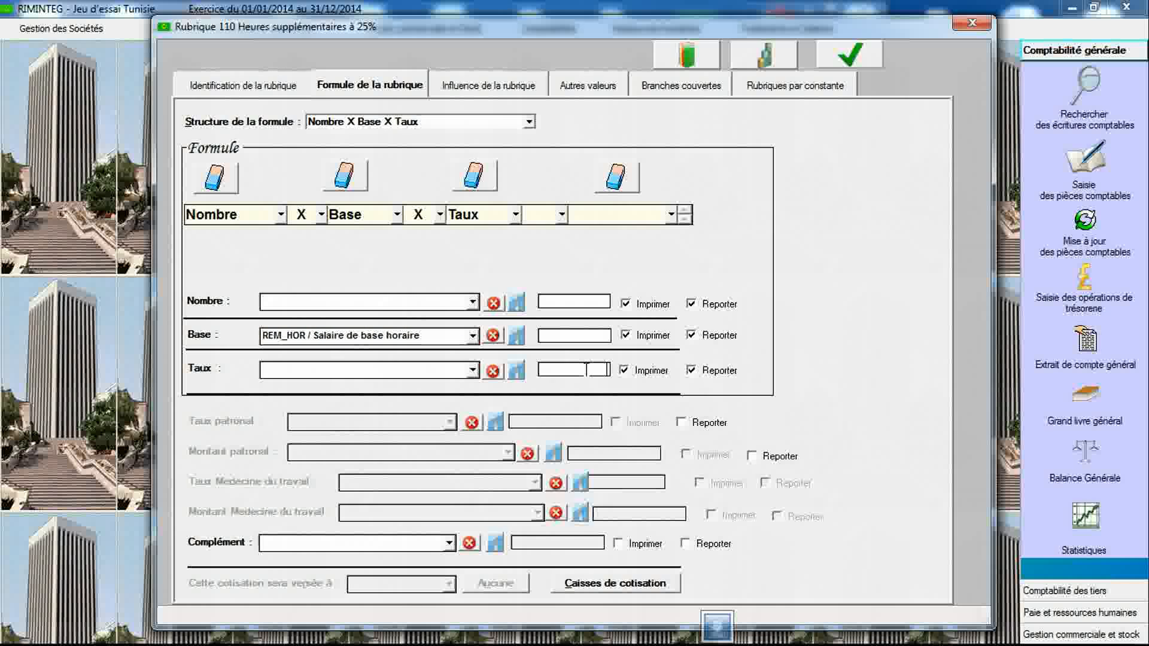
{"action": "type", "text": "125"}
{"action": "left_click", "coordinate": [849, 55]}
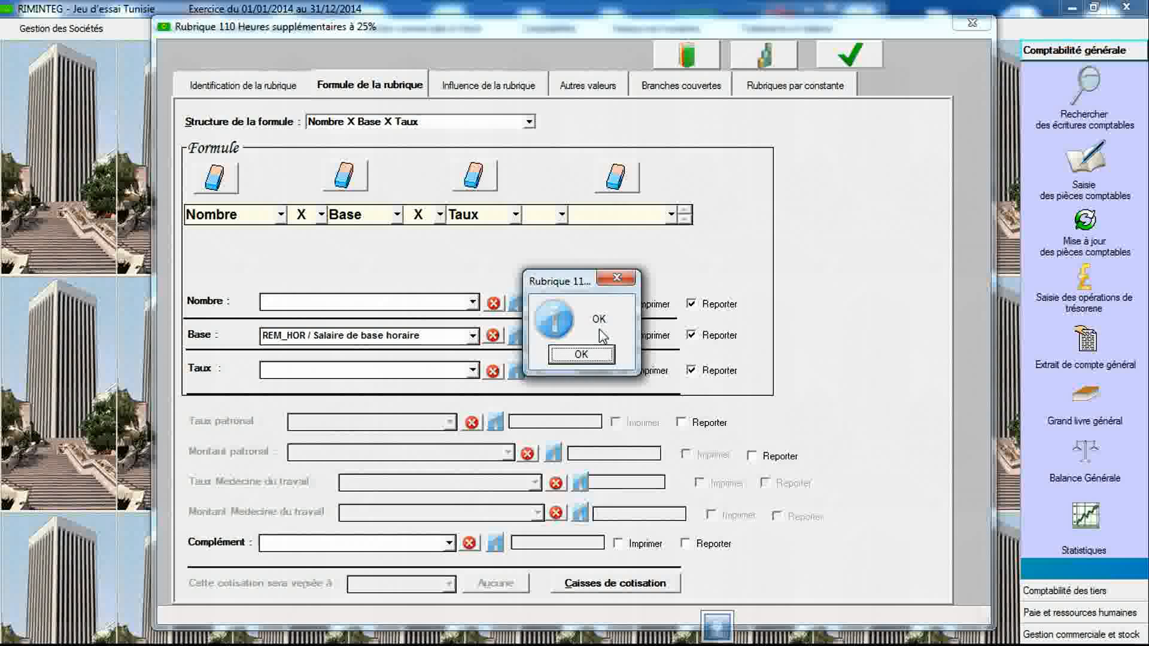
{"action": "left_click", "coordinate": [582, 359]}
- Create item 111 by copying the previous label and changing it to "Heures supplémentaires à 50%"
{"action": "left_click", "coordinate": [292, 93]}
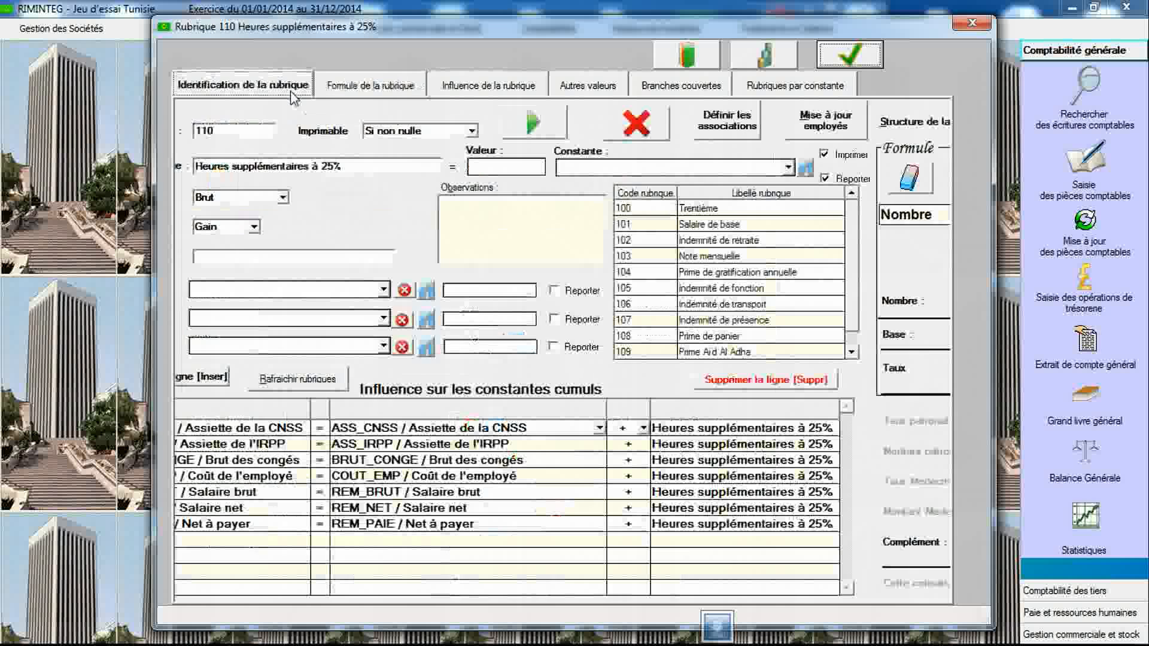
{"action": "left_click", "coordinate": [362, 169]}
{"action": "key", "text": "ctrl+c"}
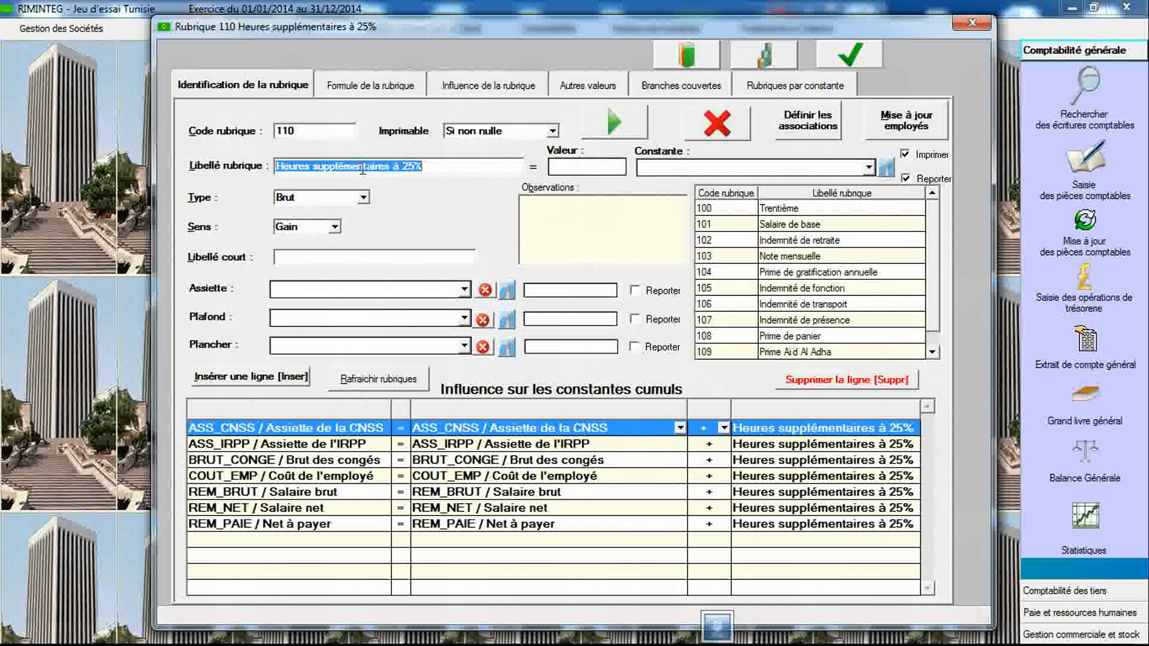
{"action": "left_click", "coordinate": [331, 130]}
{"action": "type", "text": "111"}
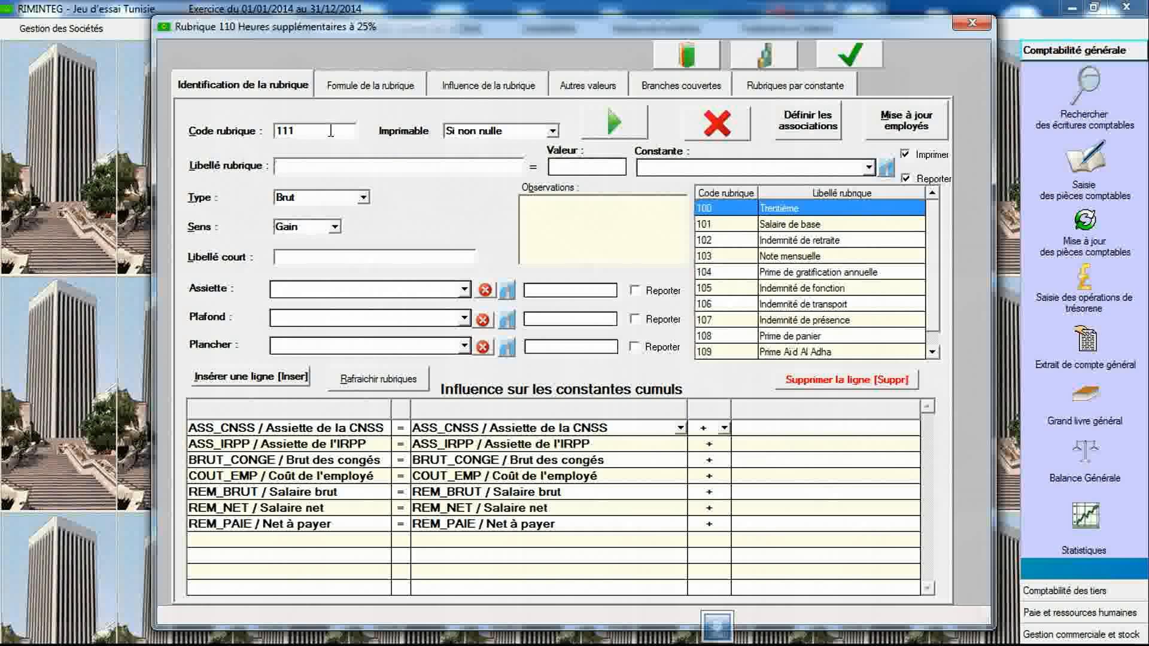
{"action": "key", "text": "ctrl+v"}
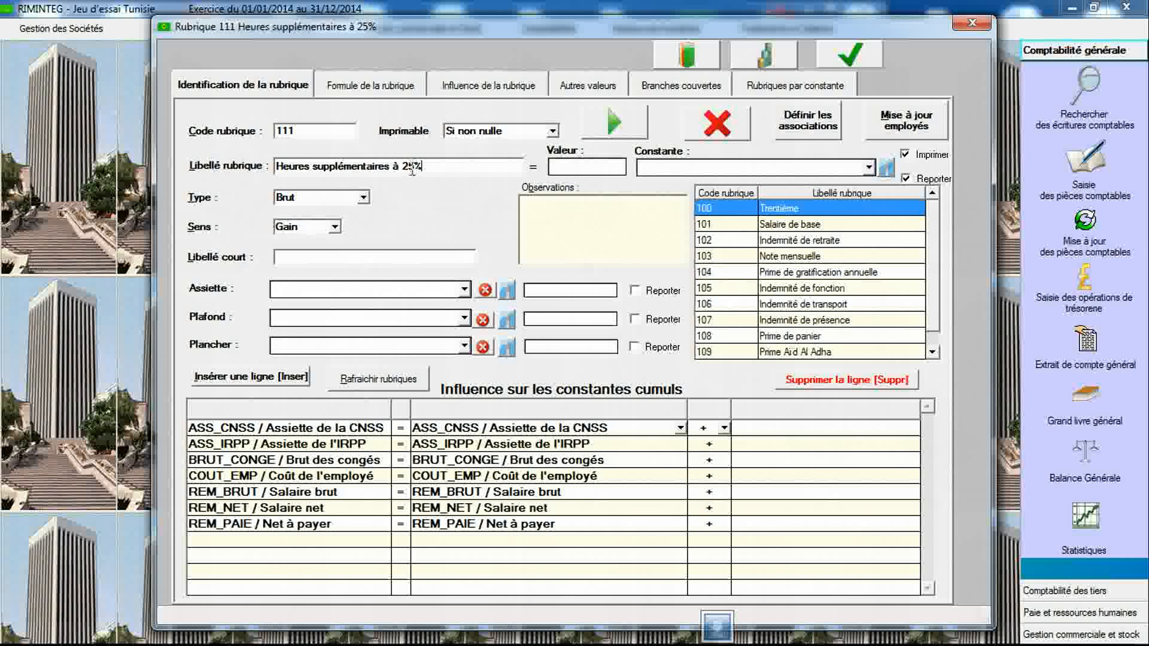
{"action": "left_click_drag", "start_coordinate": [416, 172], "coordinate": [406, 174]}
{"action": "type", "text": "50"}
- Set item 111's formula to Nombre X Base X Taux with base REM_HOR and rate 150, then save it
{"action": "left_click", "coordinate": [386, 94]}
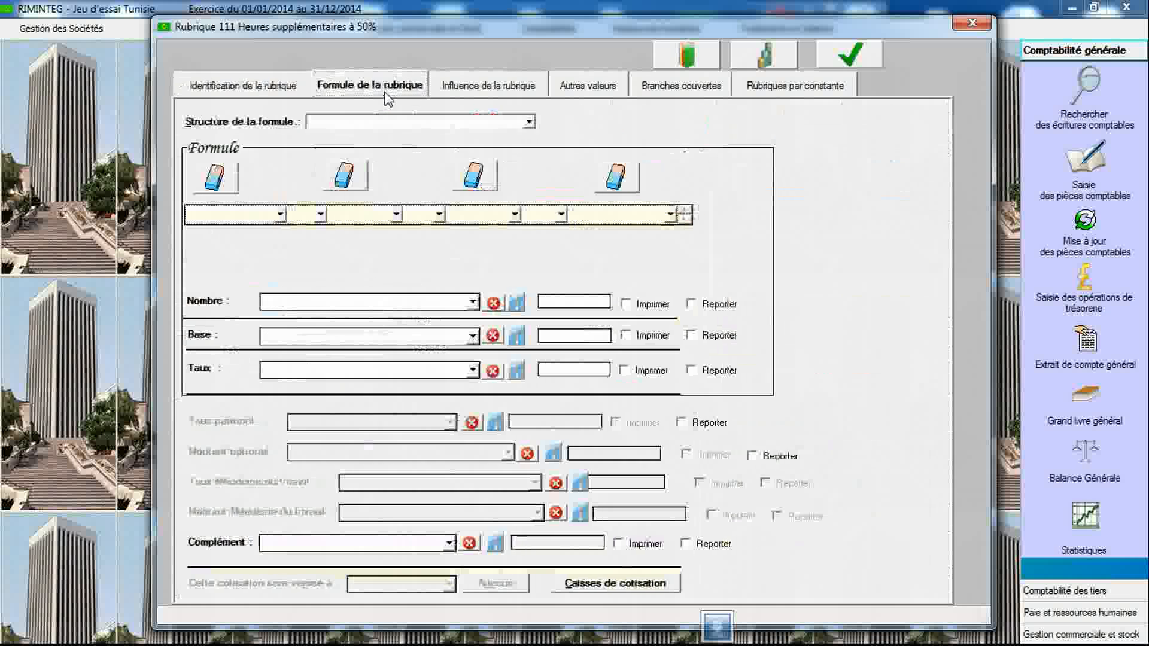
{"action": "left_click", "coordinate": [385, 118]}
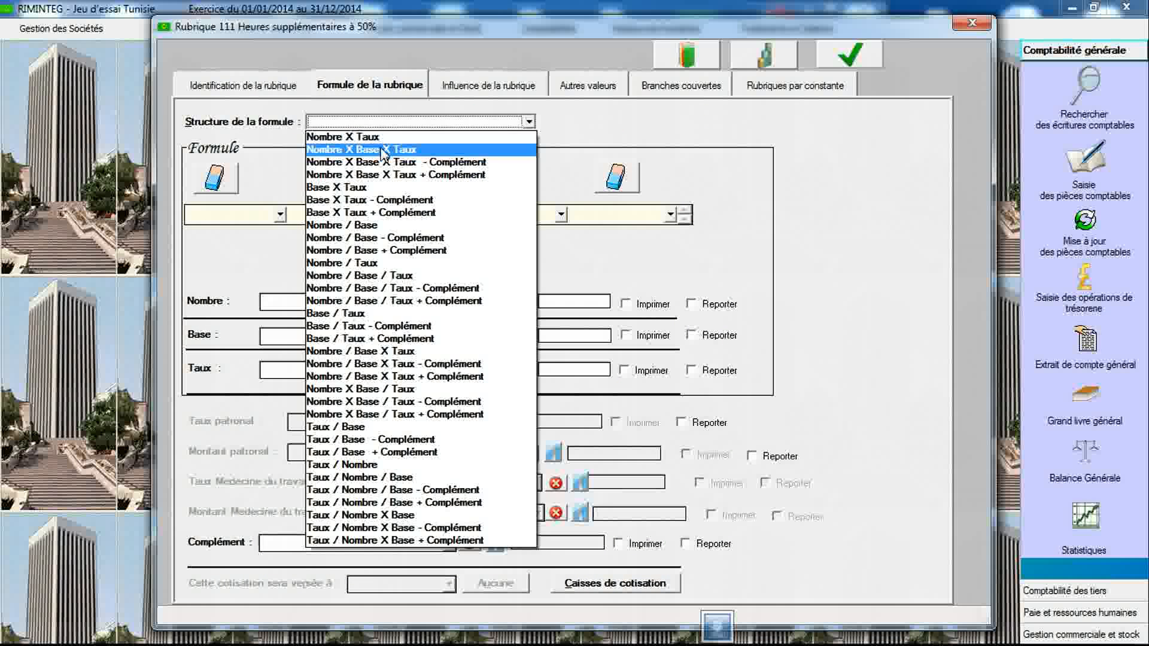
{"action": "left_click", "coordinate": [385, 151]}
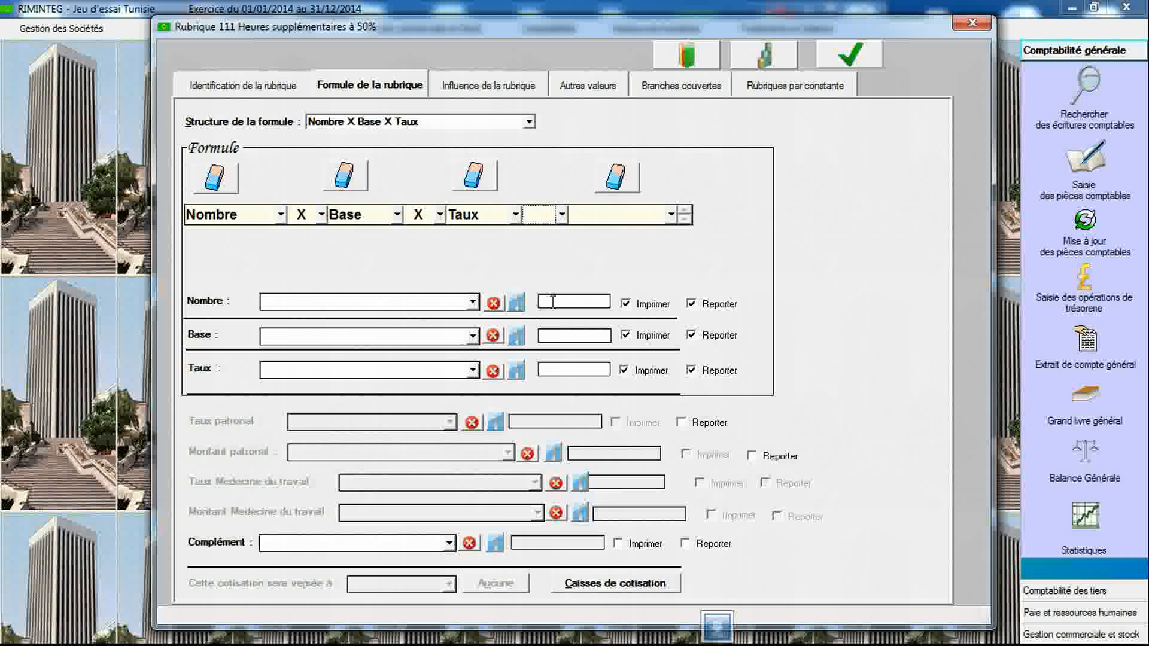
{"action": "left_click", "coordinate": [472, 336]}
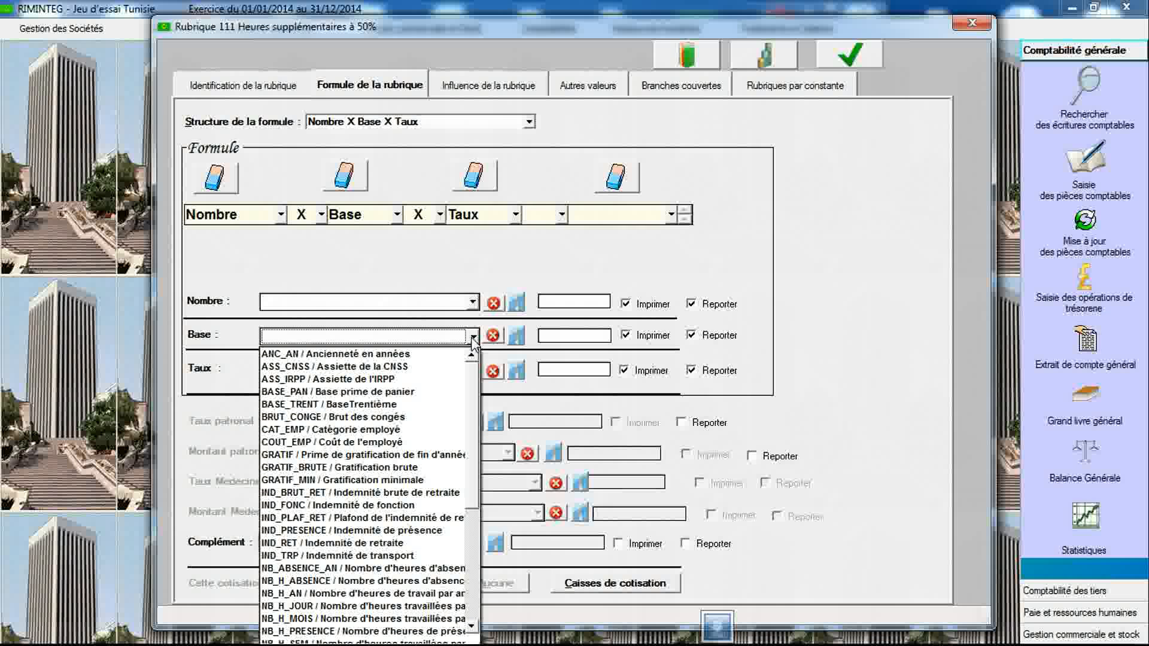
{"action": "key", "text": "r"}
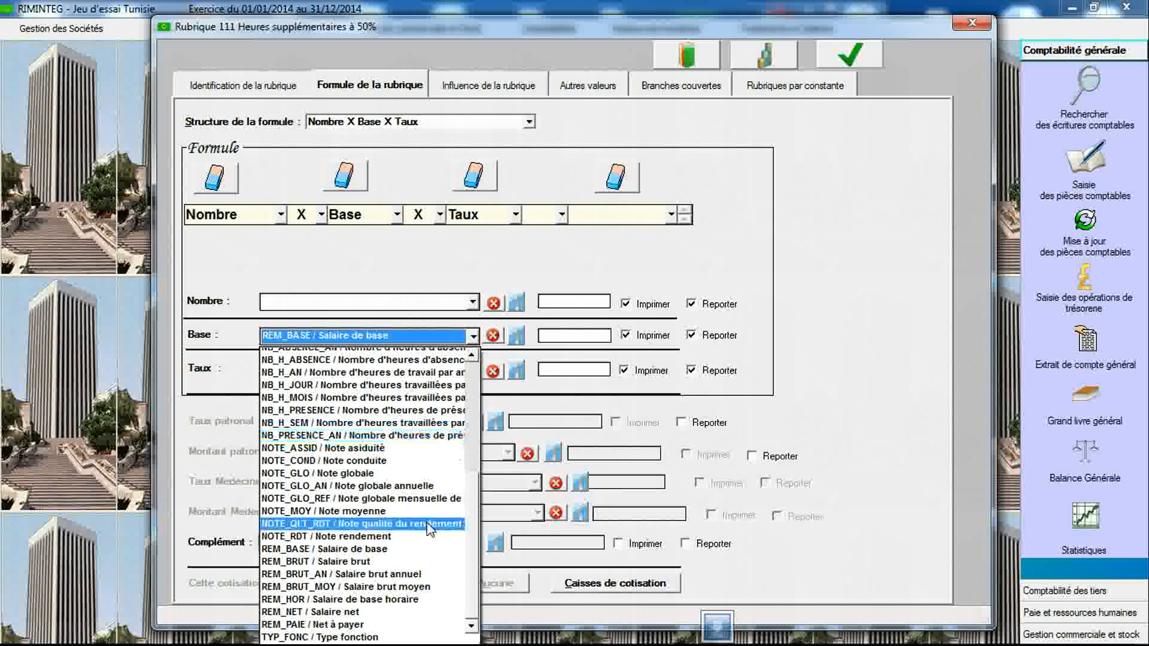
{"action": "left_click", "coordinate": [419, 598]}
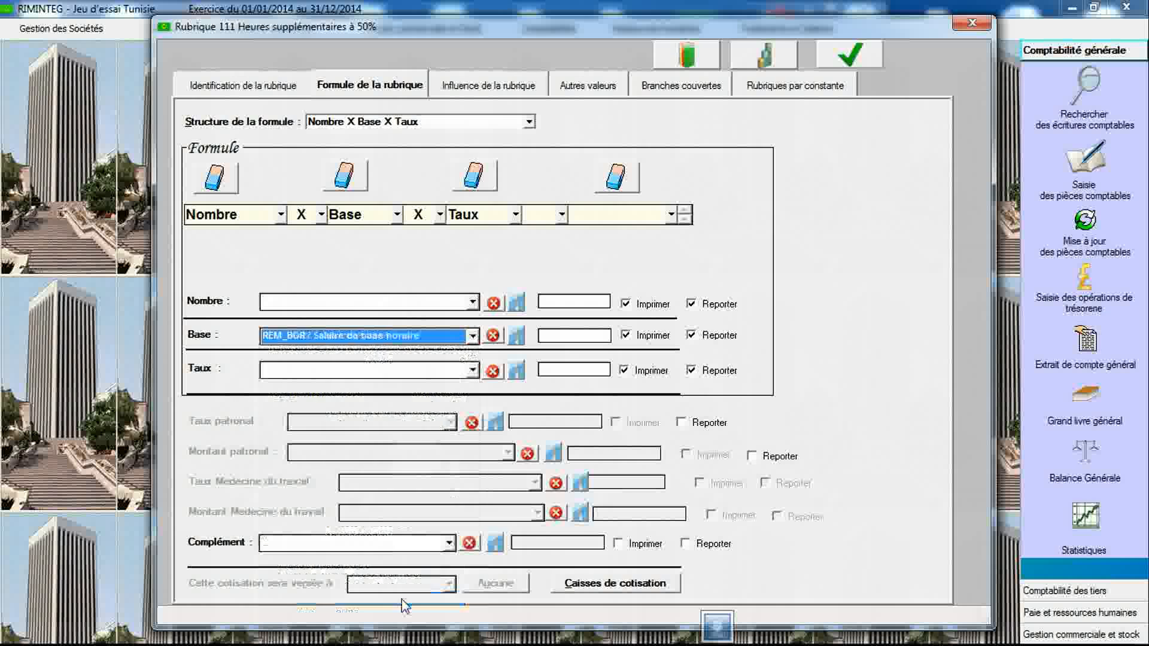
{"action": "left_click", "coordinate": [578, 369]}
{"action": "type", "text": "150"}
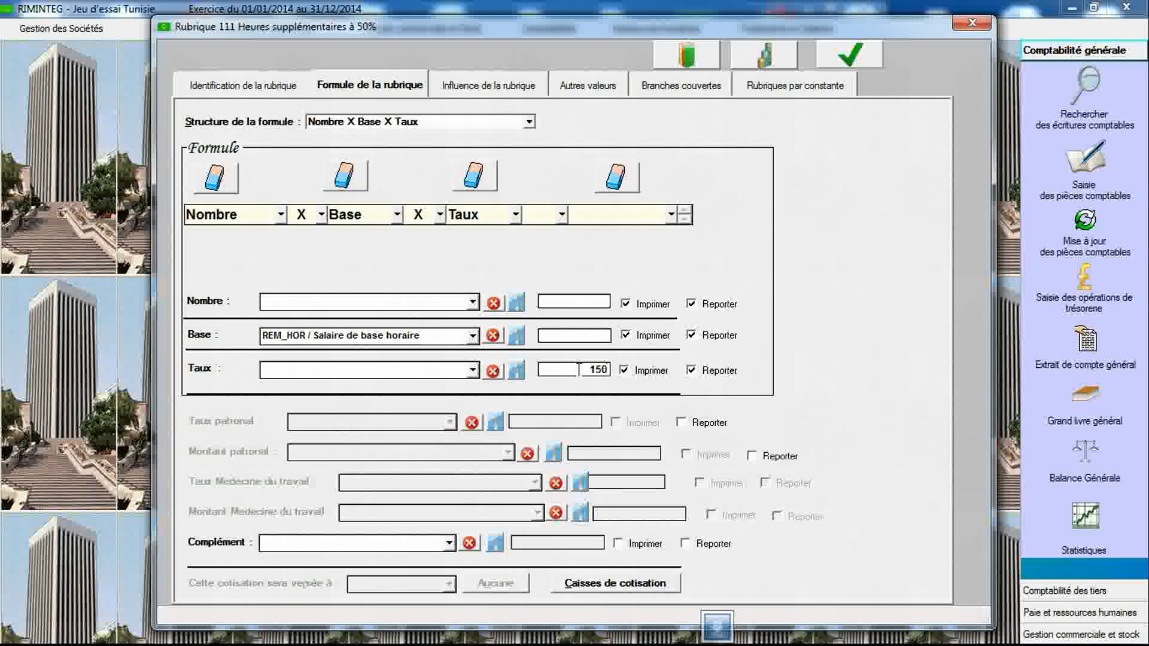
{"action": "left_click", "coordinate": [826, 61]}
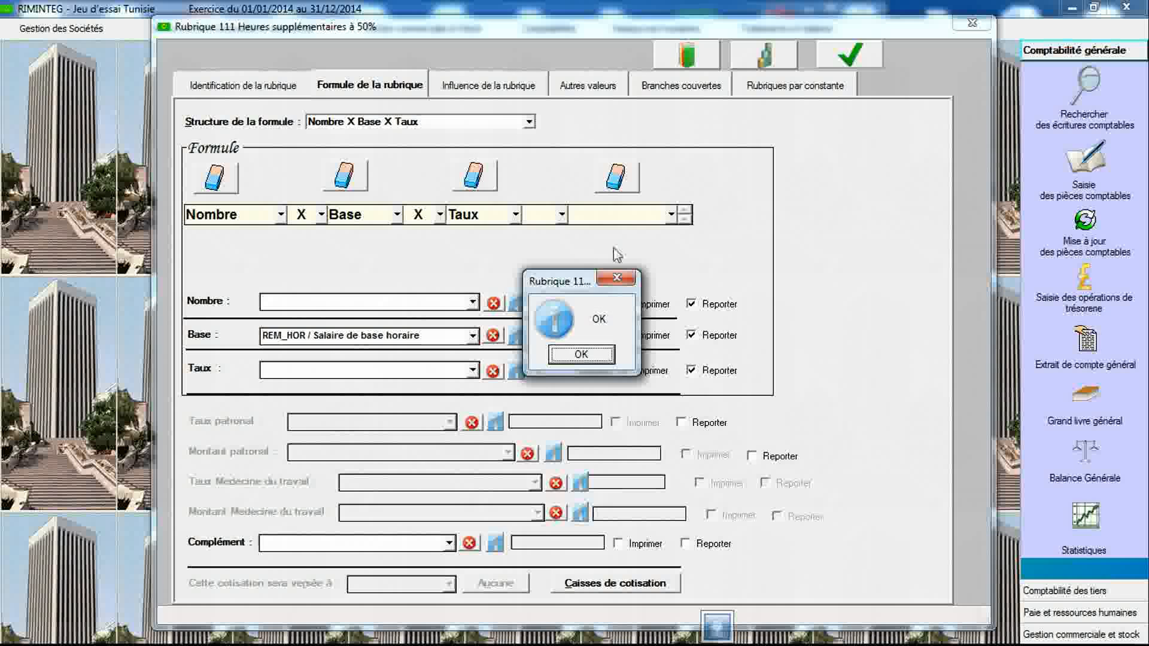
{"action": "left_click", "coordinate": [567, 355]}
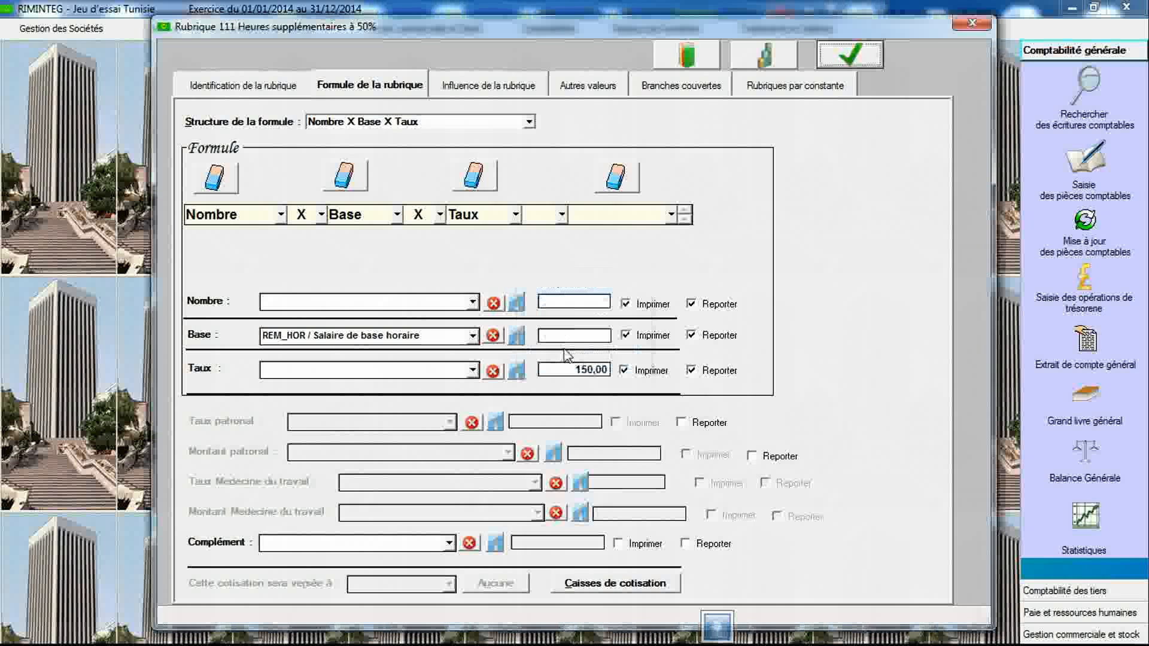
- Create item 112 with the label "Heures supplémentaires à 75%"
{"action": "left_click", "coordinate": [271, 85]}
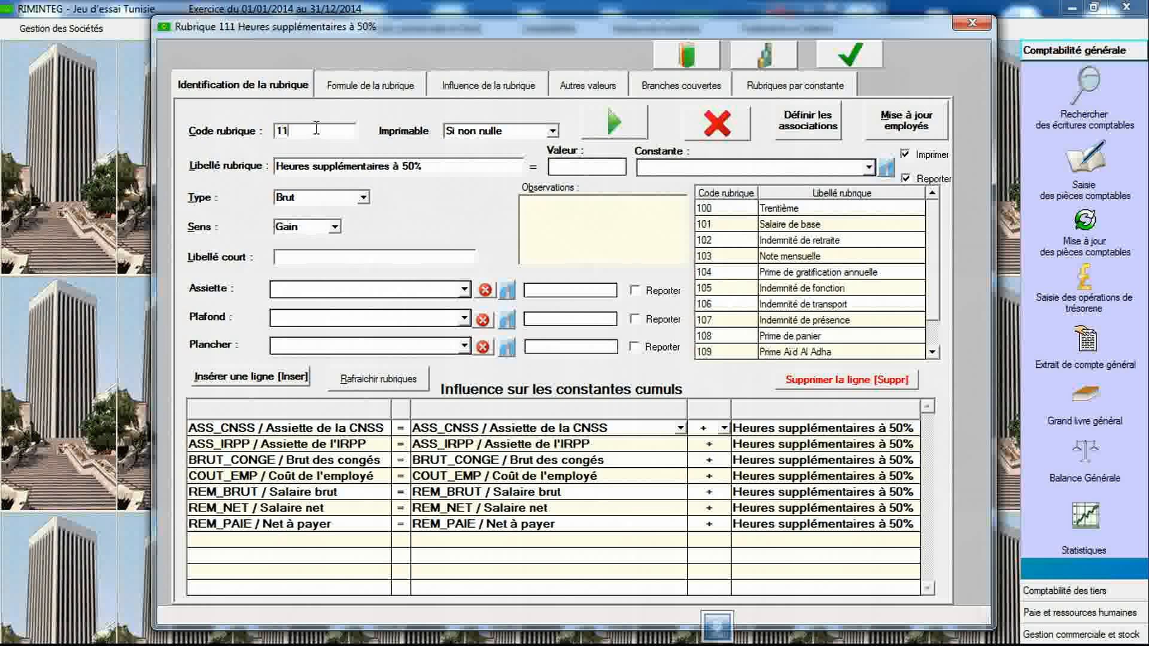
{"action": "key", "text": "Tab"}
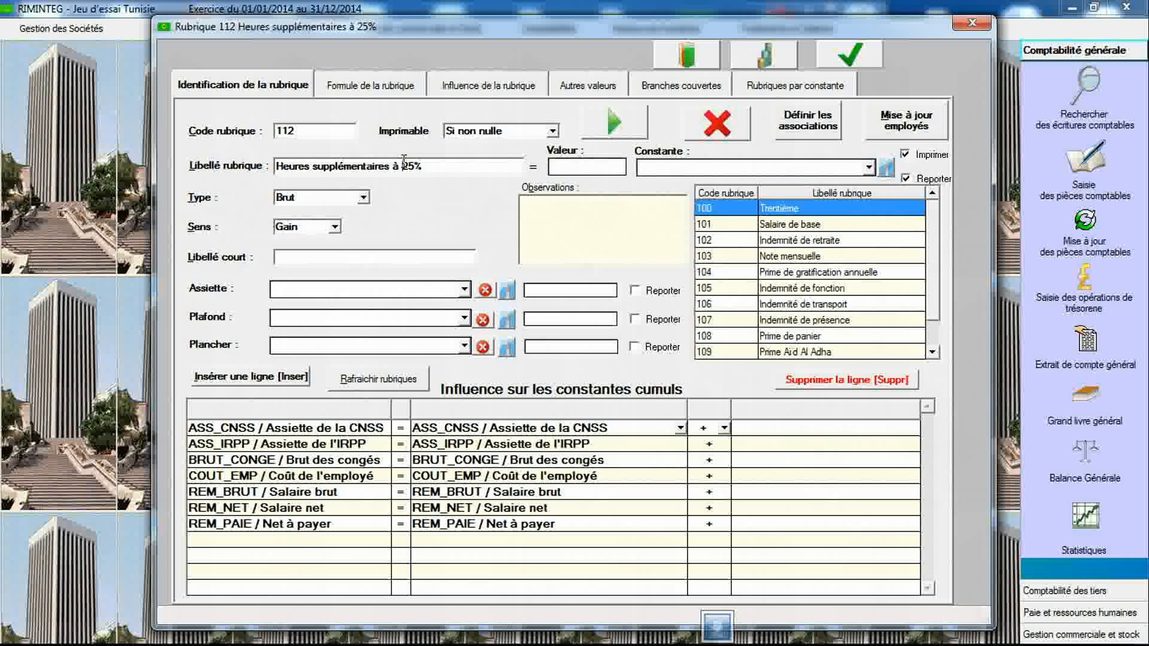
{"action": "left_click_drag", "start_coordinate": [403, 164], "coordinate": [409, 163]}
{"action": "type", "text": "7"}
- Set item 112's formula to Nombre X Base X Taux with base REM_HOR and rate 175, then save it
{"action": "left_click", "coordinate": [381, 86]}
{"action": "left_click", "coordinate": [386, 122]}
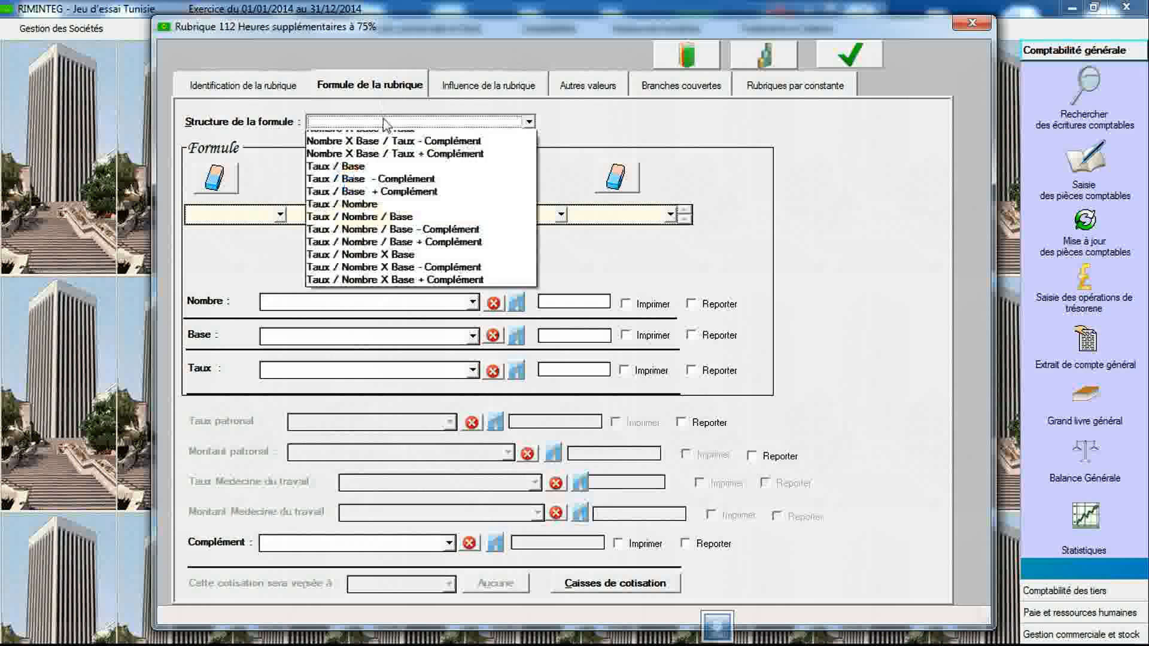
{"action": "left_click", "coordinate": [386, 144]}
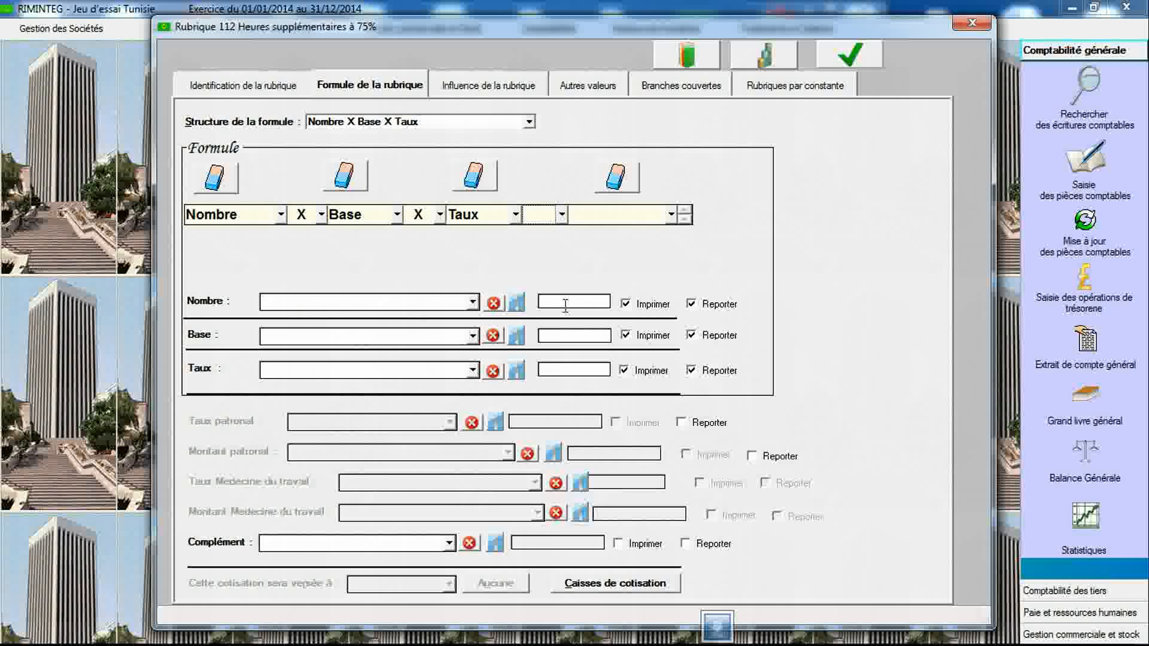
{"action": "left_click", "coordinate": [473, 336]}
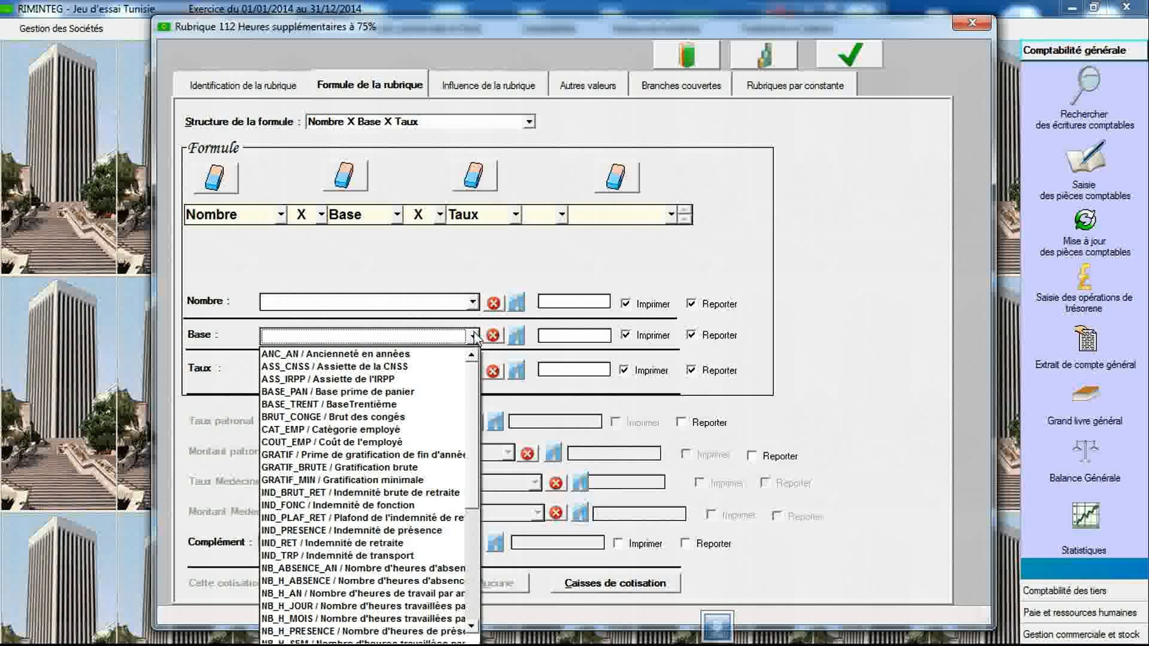
{"action": "key", "text": "r"}
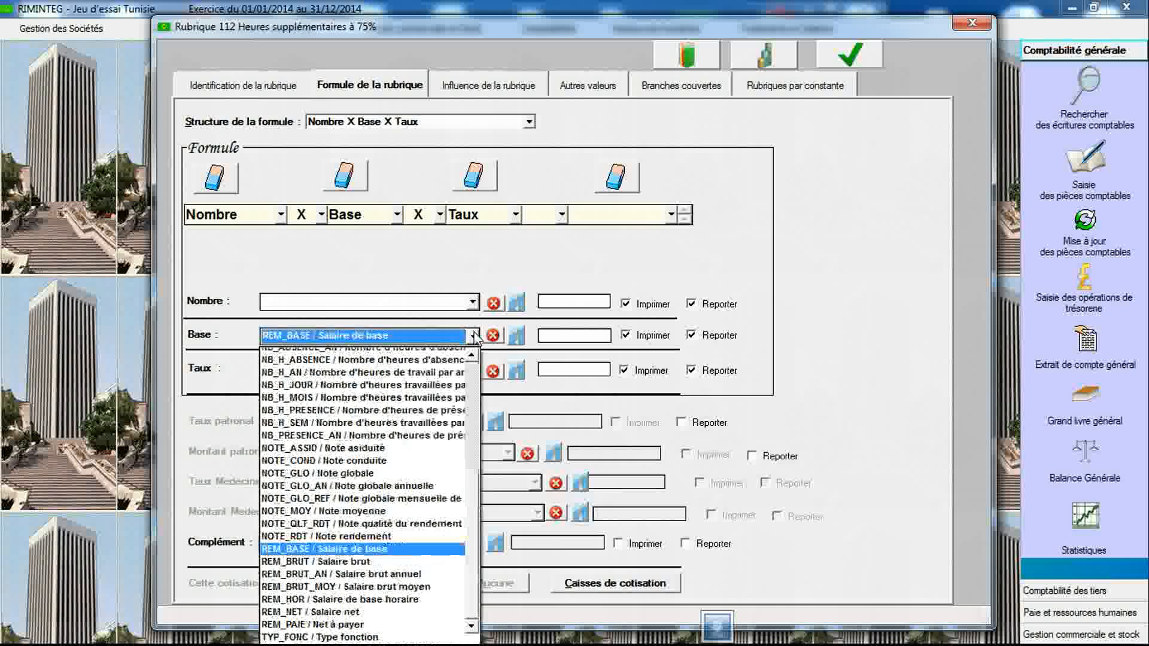
{"action": "left_click", "coordinate": [419, 599]}
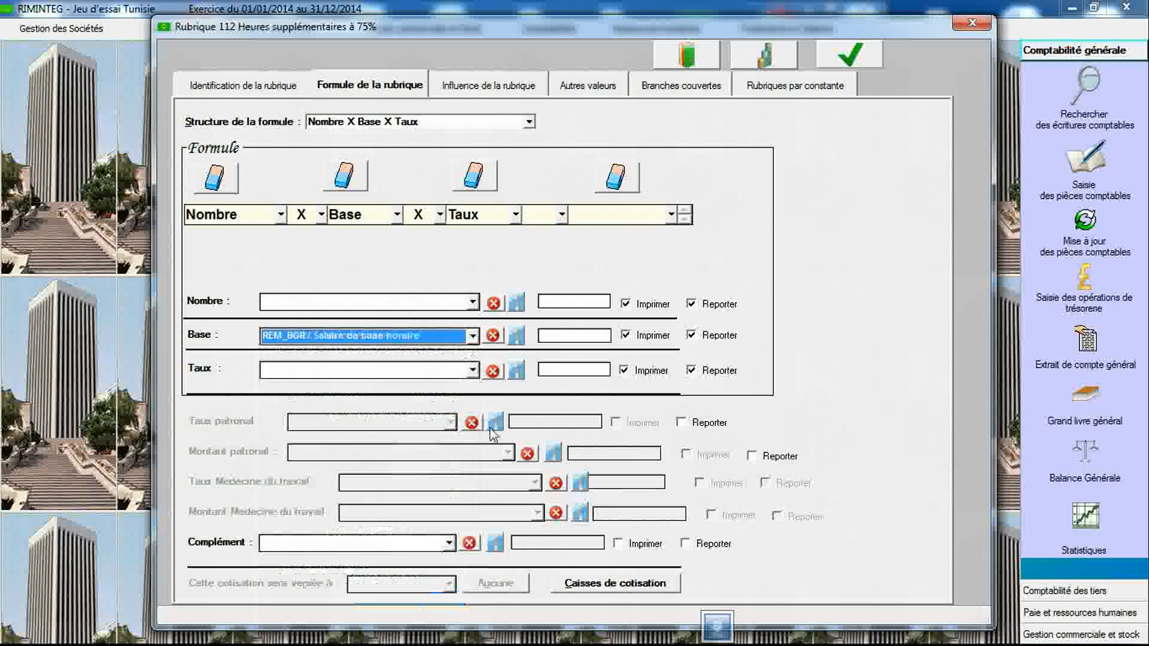
{"action": "left_click", "coordinate": [574, 371]}
{"action": "type", "text": "175"}
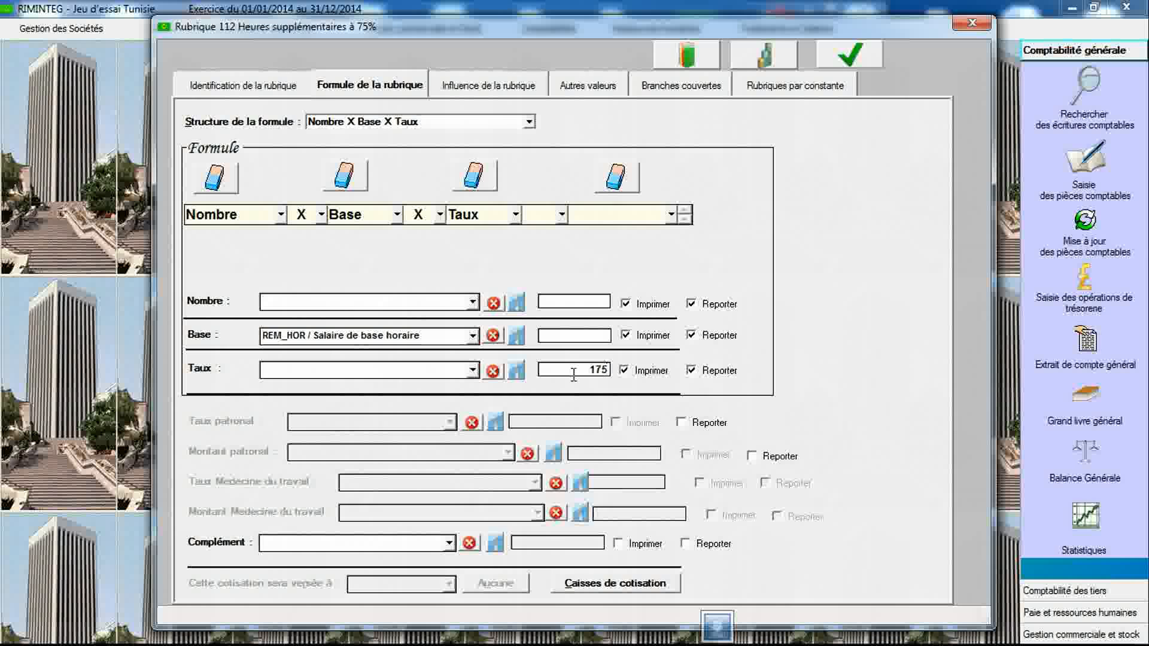
{"action": "left_click", "coordinate": [850, 55]}
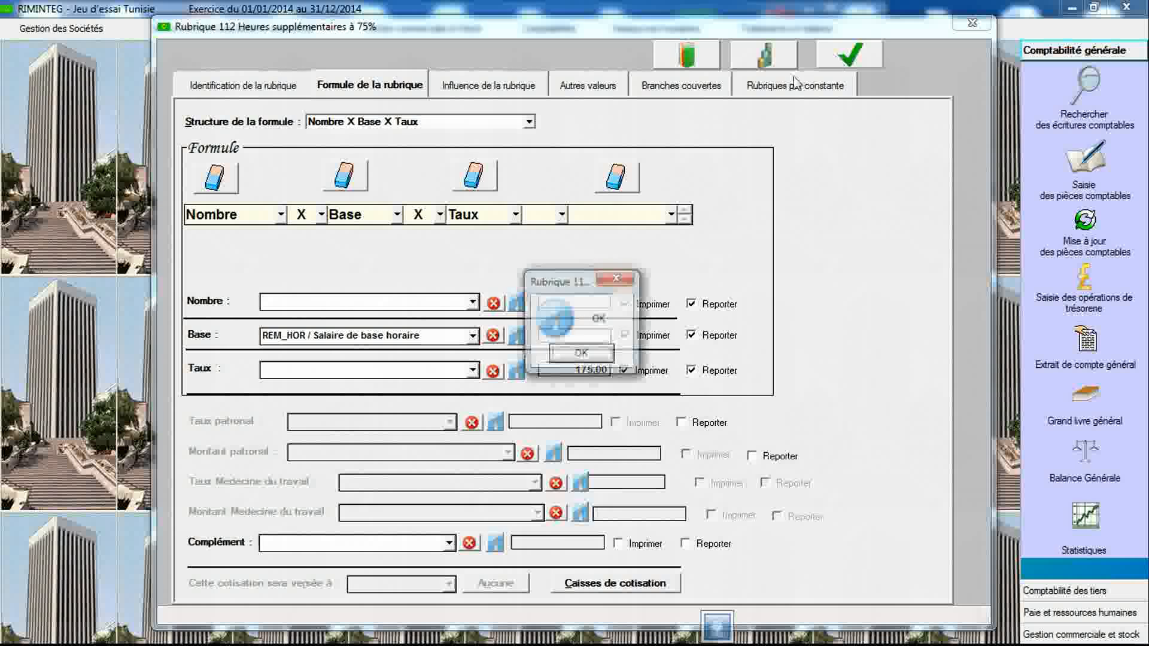
{"action": "left_click", "coordinate": [583, 355]}
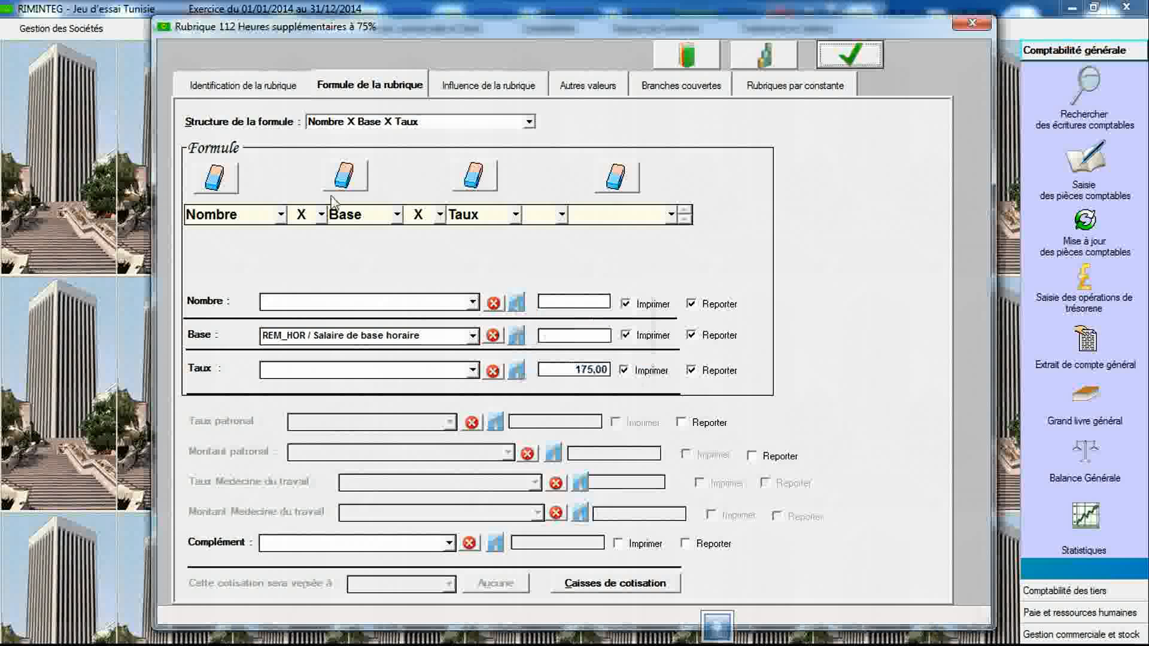
- Review item 112's identification and formula settings
{"action": "left_click", "coordinate": [243, 86]}
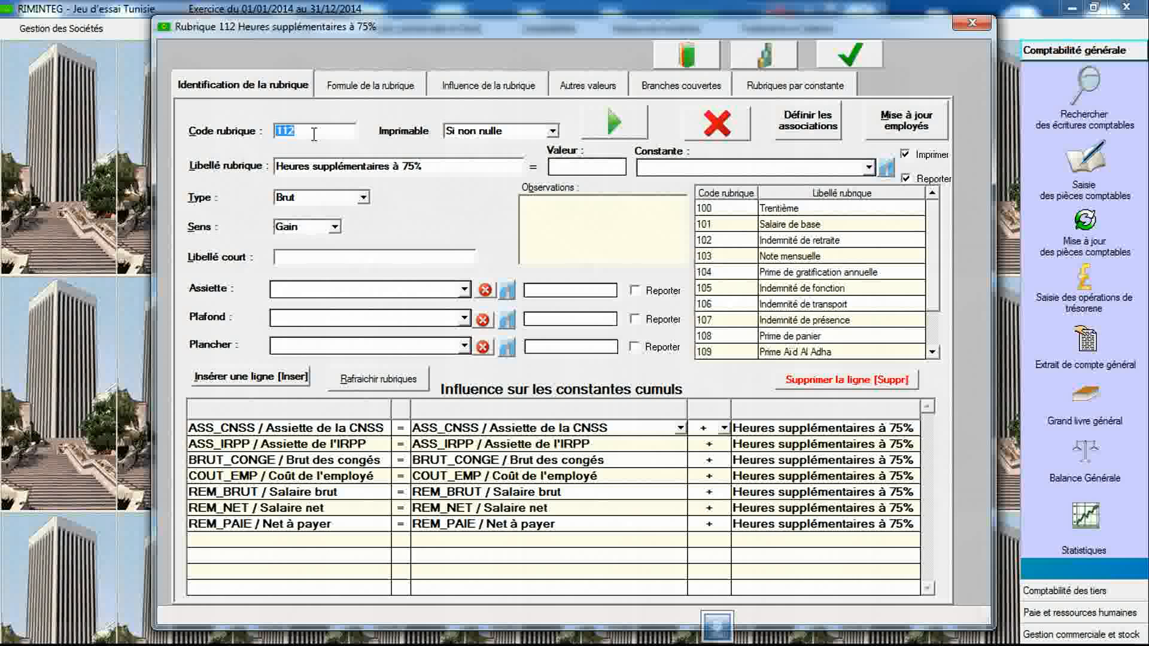
{"action": "left_click", "coordinate": [330, 169]}
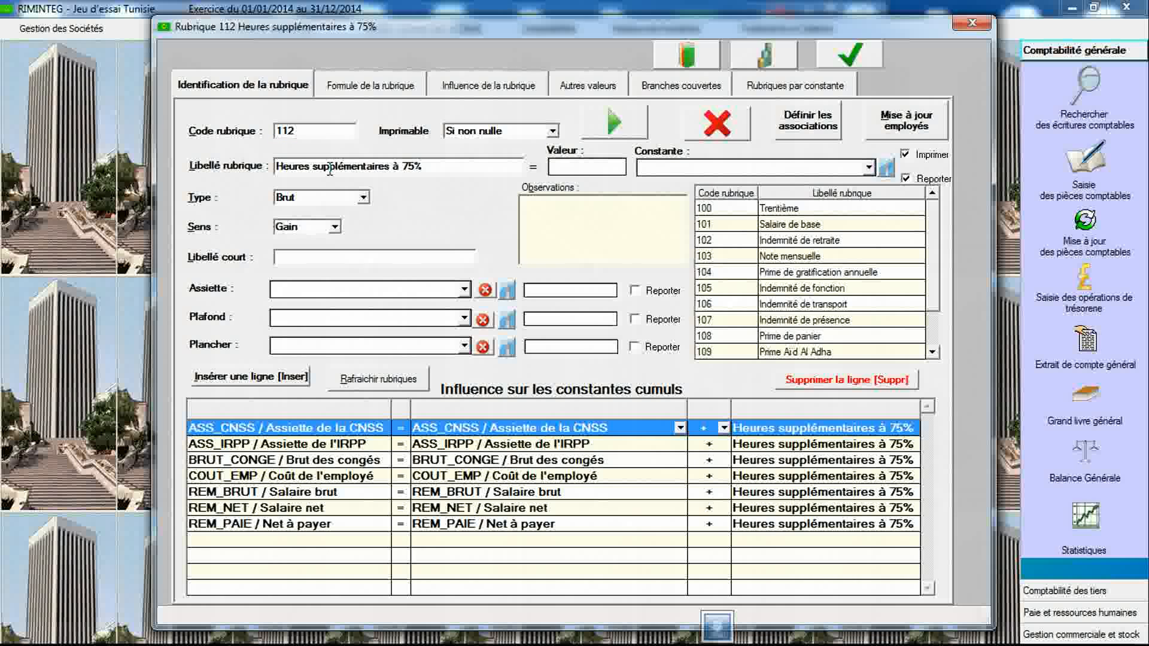
{"action": "left_click", "coordinate": [392, 88]}
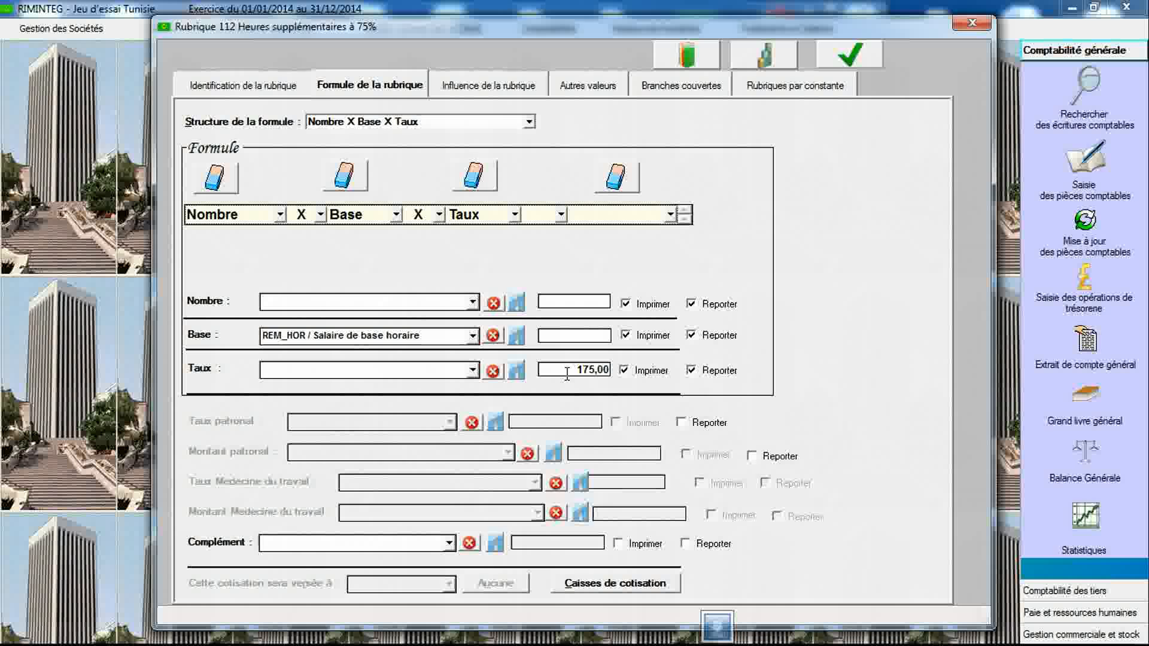
{"action": "left_click", "coordinate": [289, 90]}
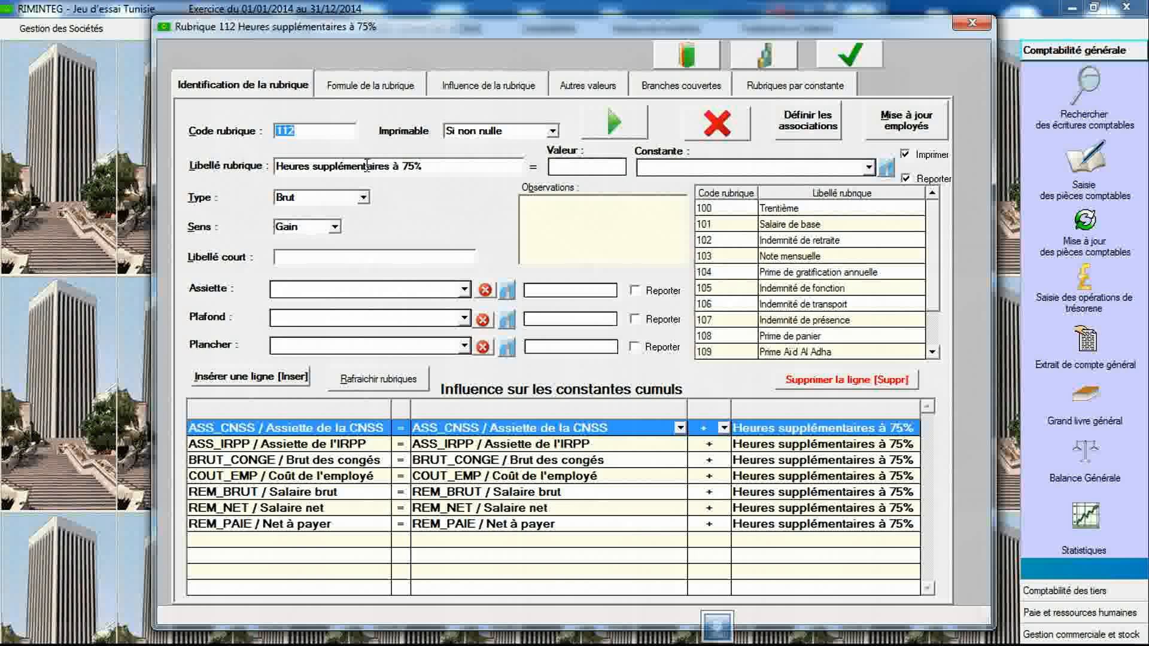
{"action": "key", "text": "Tab"}
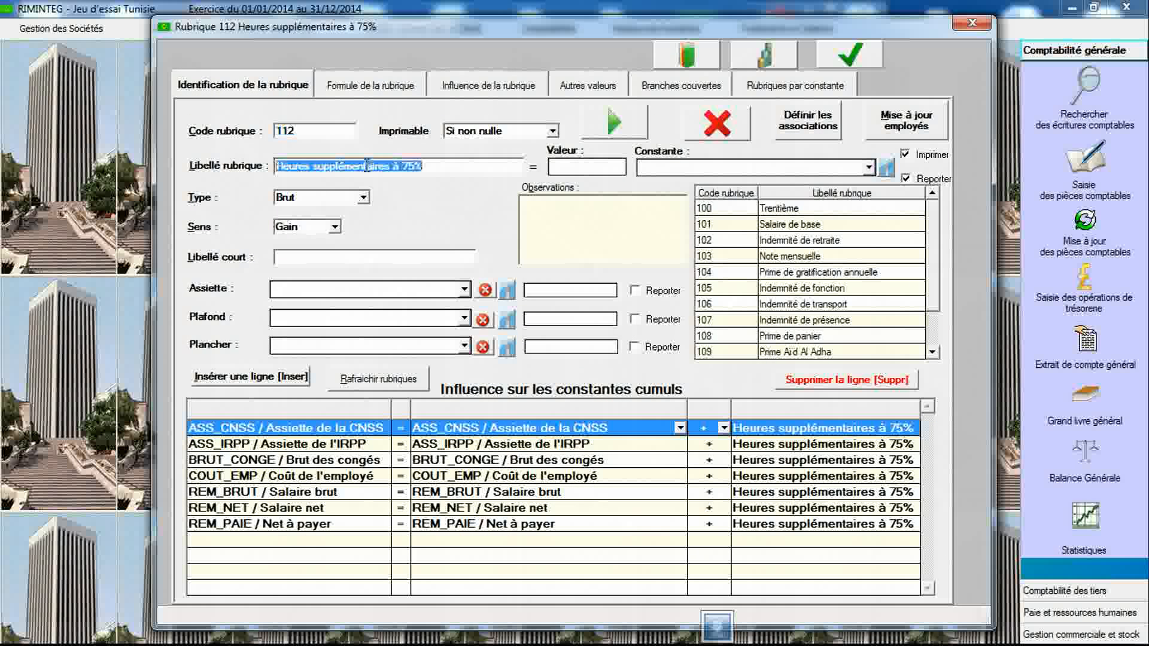
{"action": "left_click", "coordinate": [330, 131]}
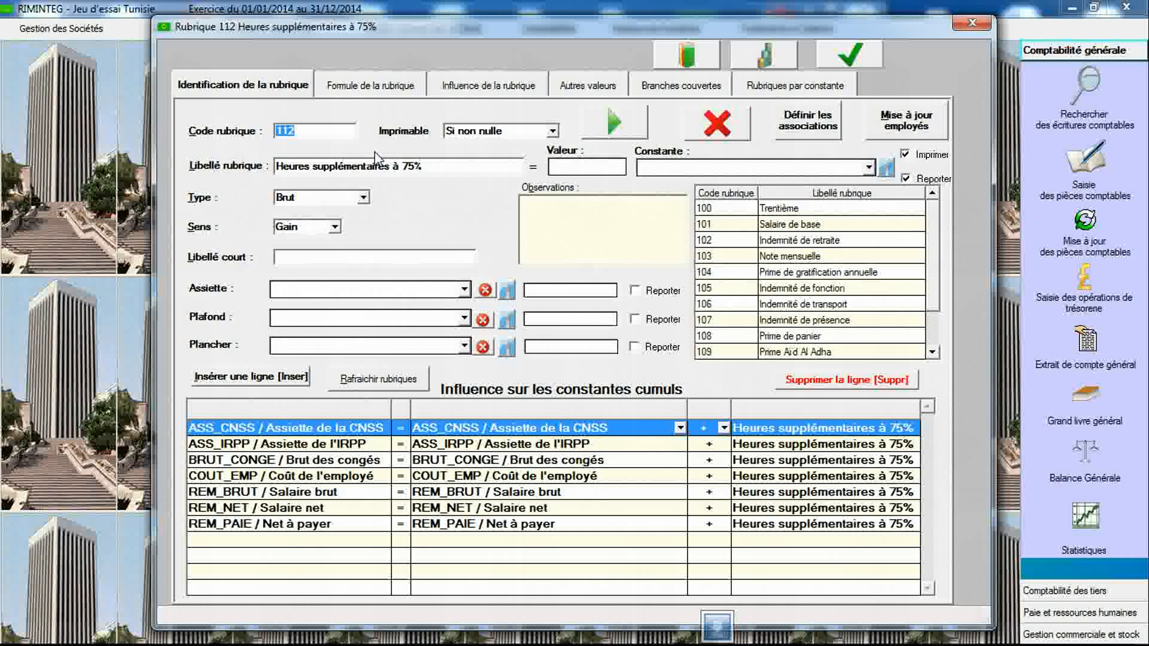
{"action": "left_click", "coordinate": [336, 138]}
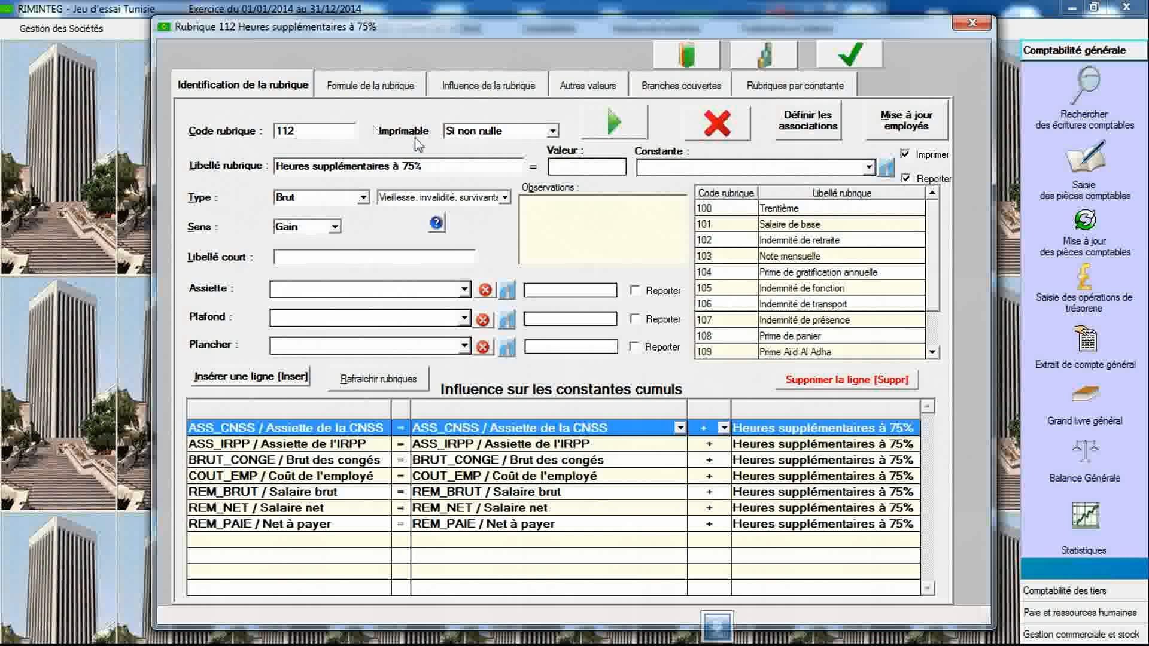
- Create item 300 of type Cotisation for the "Vieillesse, invalidité, survivants" contribution category
{"action": "left_click", "coordinate": [505, 198]}
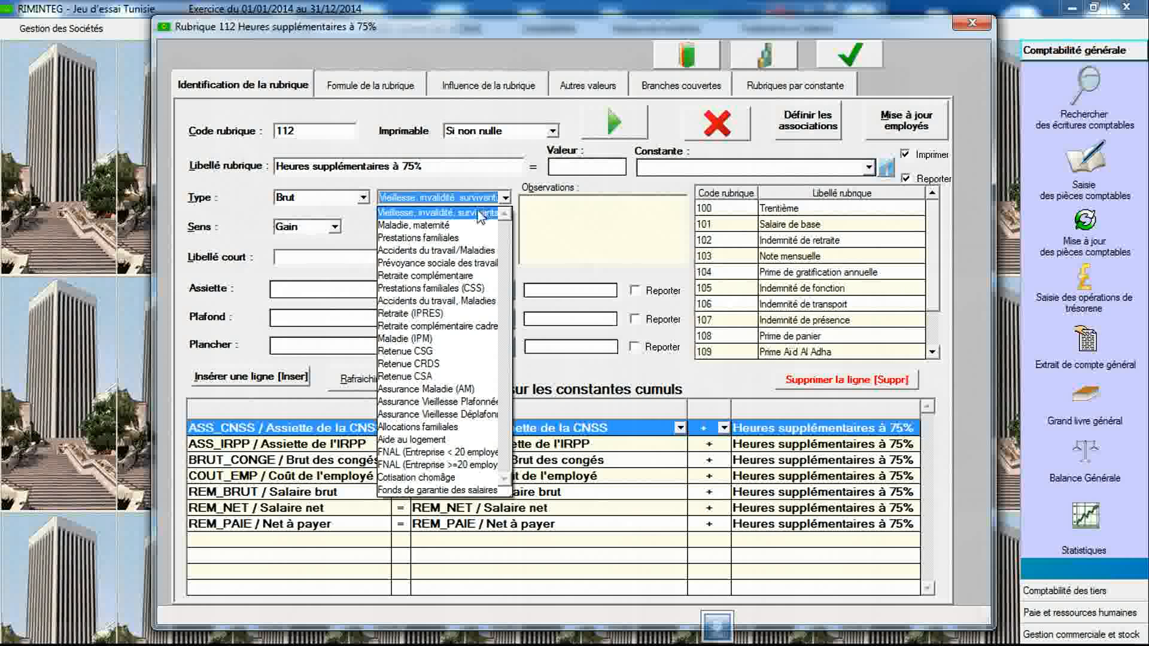
{"action": "left_click", "coordinate": [482, 215]}
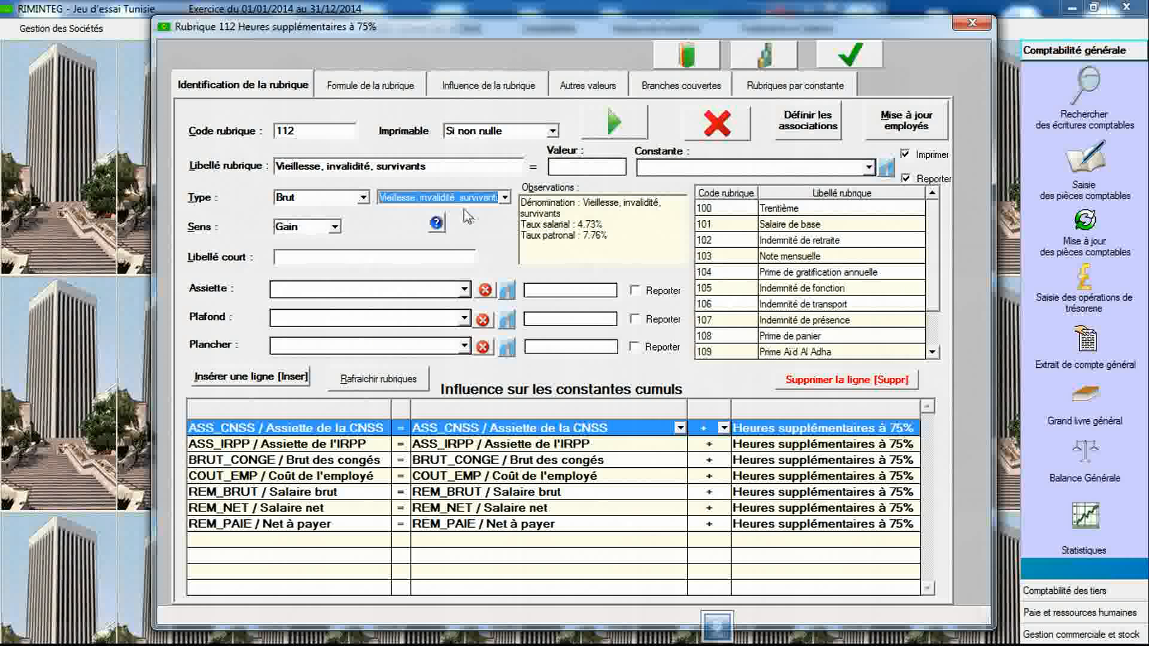
{"action": "left_click", "coordinate": [338, 135]}
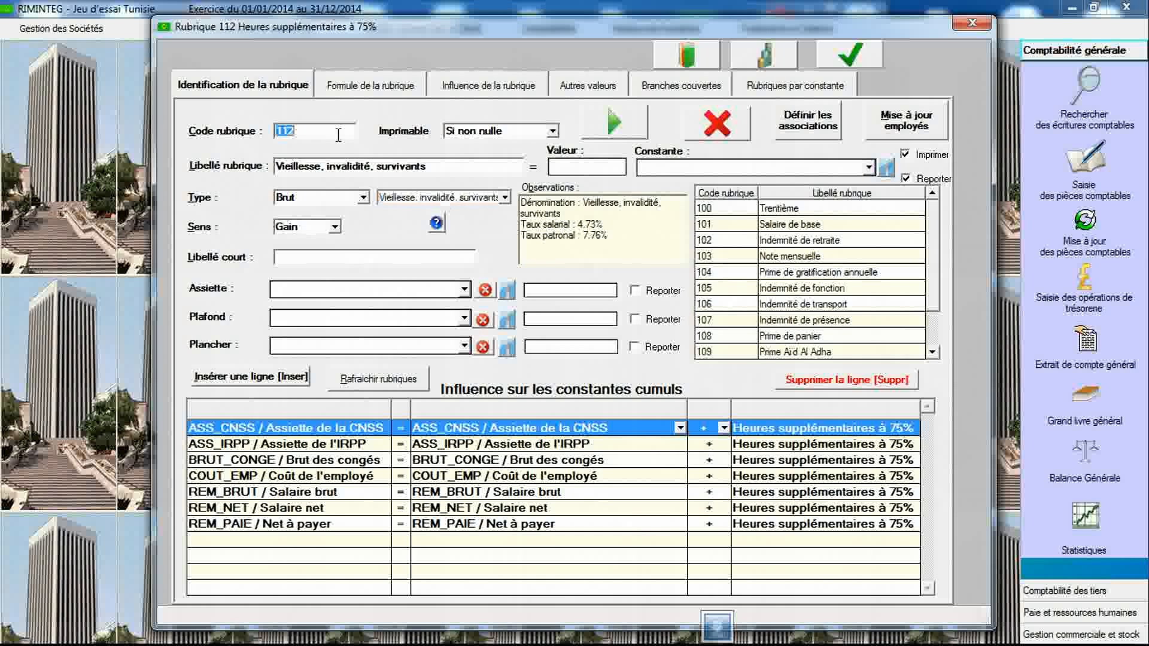
{"action": "key", "text": "Tab"}
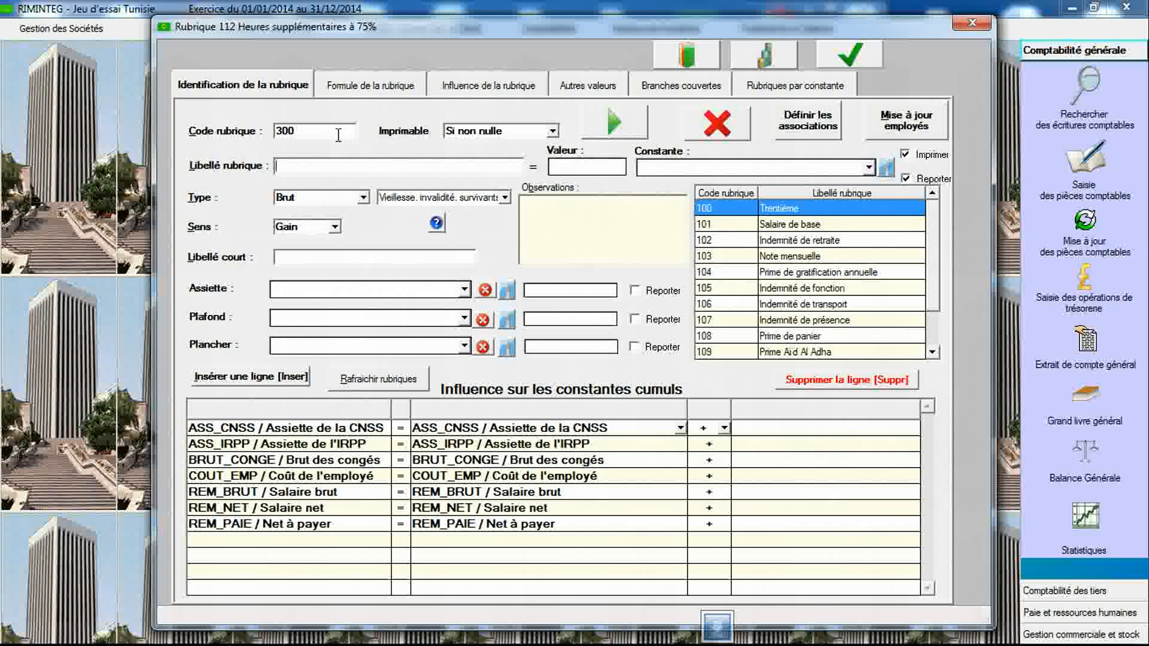
{"action": "left_click", "coordinate": [411, 198]}
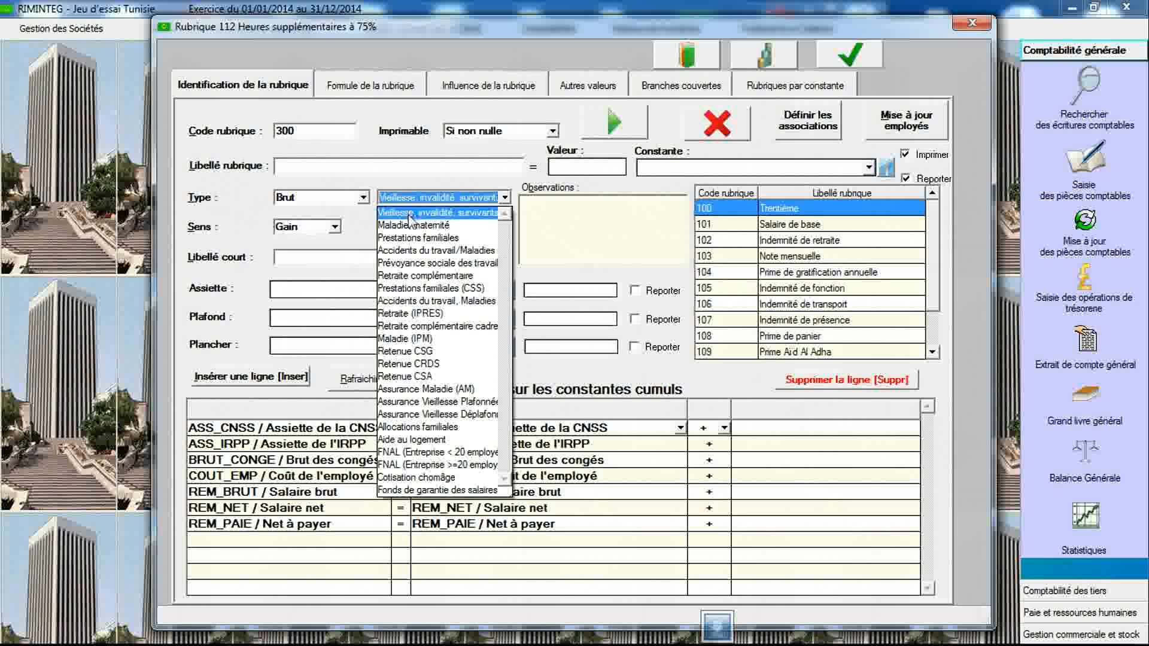
{"action": "left_click", "coordinate": [410, 216]}
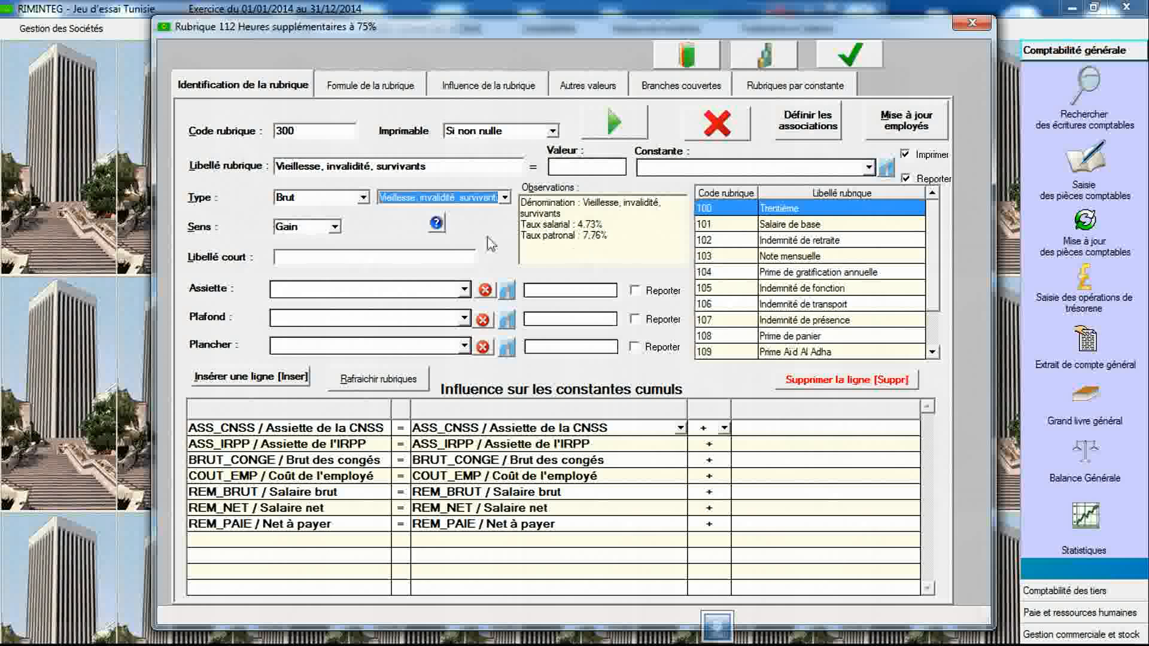
{"action": "left_click", "coordinate": [363, 197]}
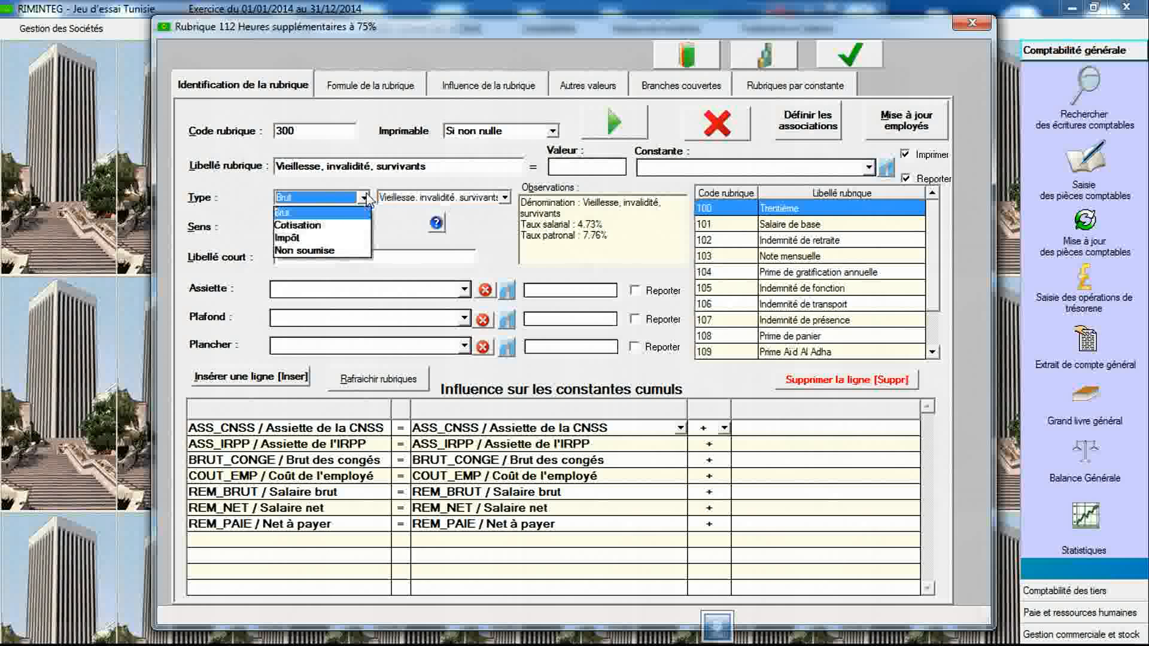
{"action": "left_click", "coordinate": [355, 226]}
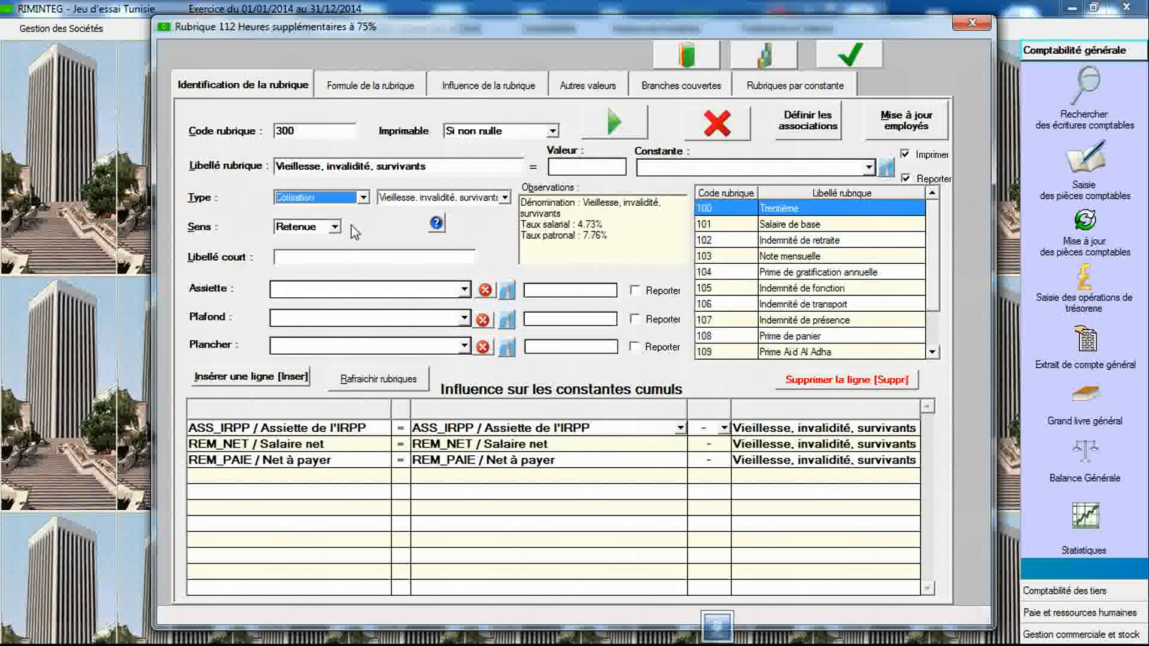
- Set item 300's formula structure to Base X Taux with base ASS_CNSS
{"action": "left_click", "coordinate": [407, 92]}
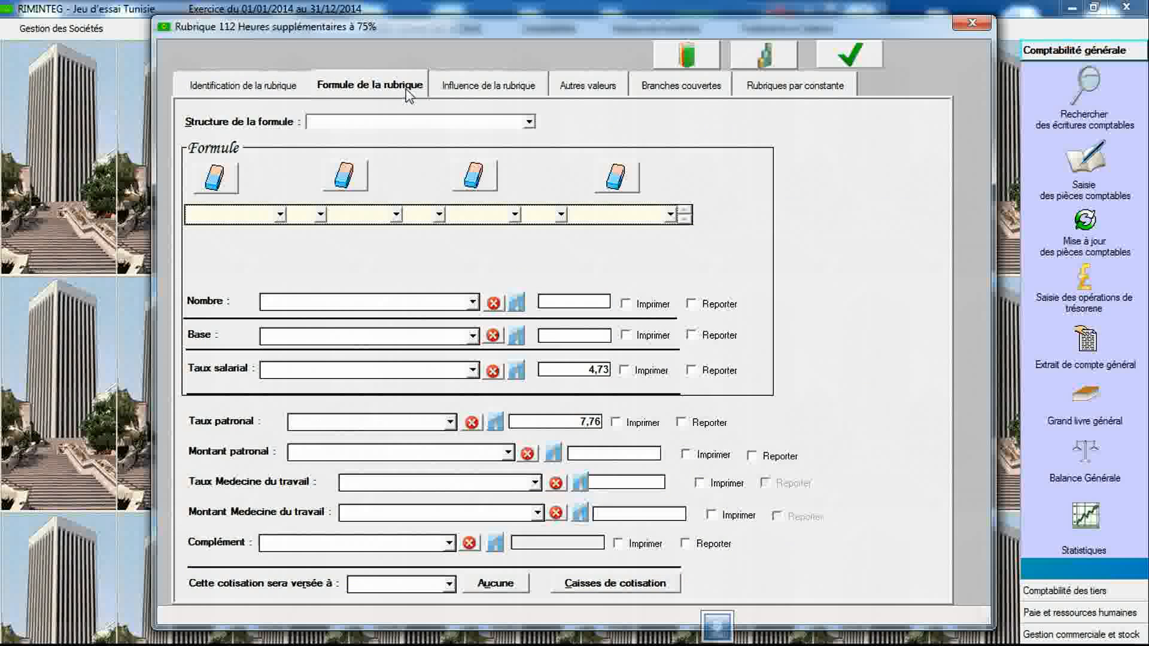
{"action": "left_click", "coordinate": [425, 122]}
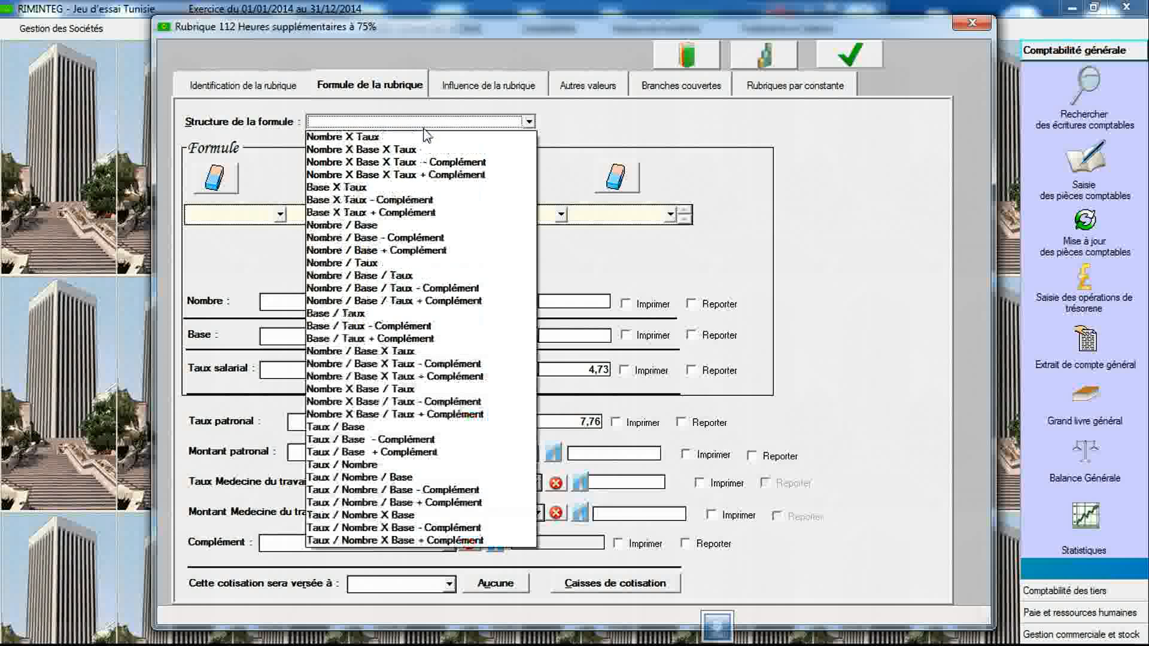
{"action": "left_click", "coordinate": [424, 187]}
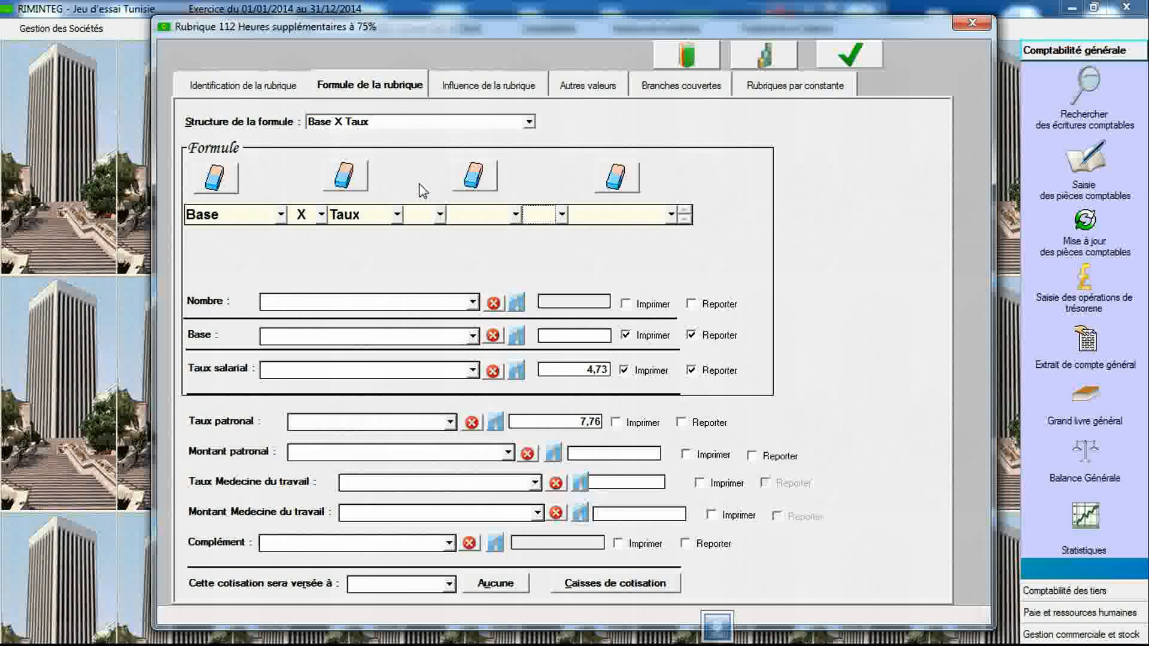
{"action": "left_click", "coordinate": [472, 336]}
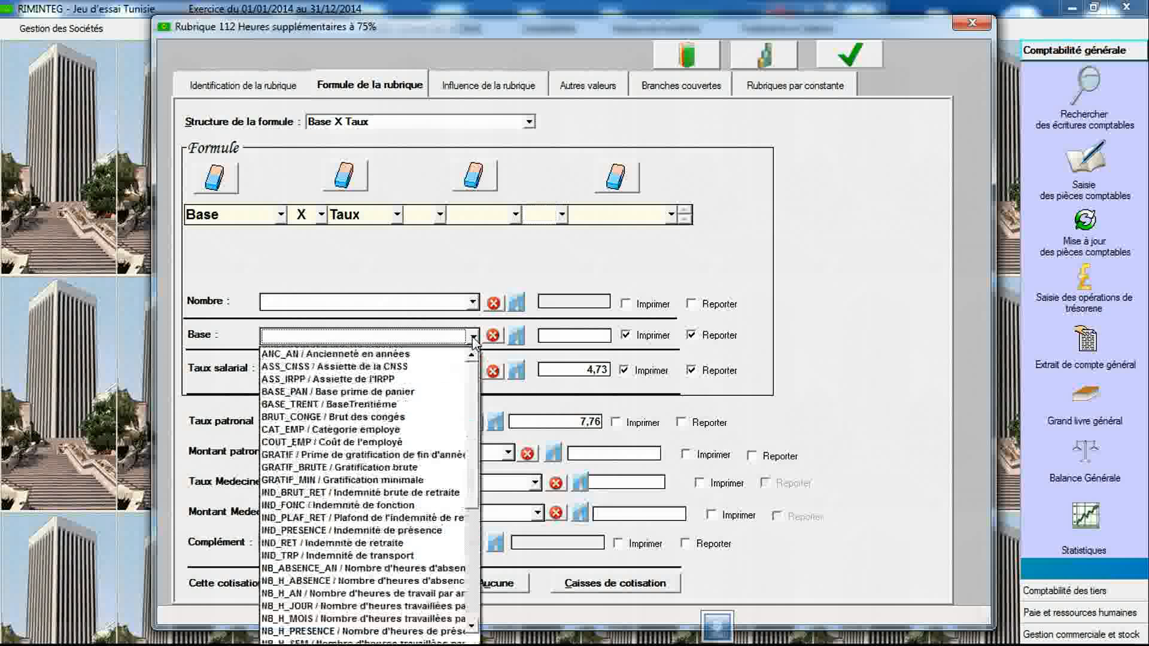
{"action": "left_click", "coordinate": [454, 367]}
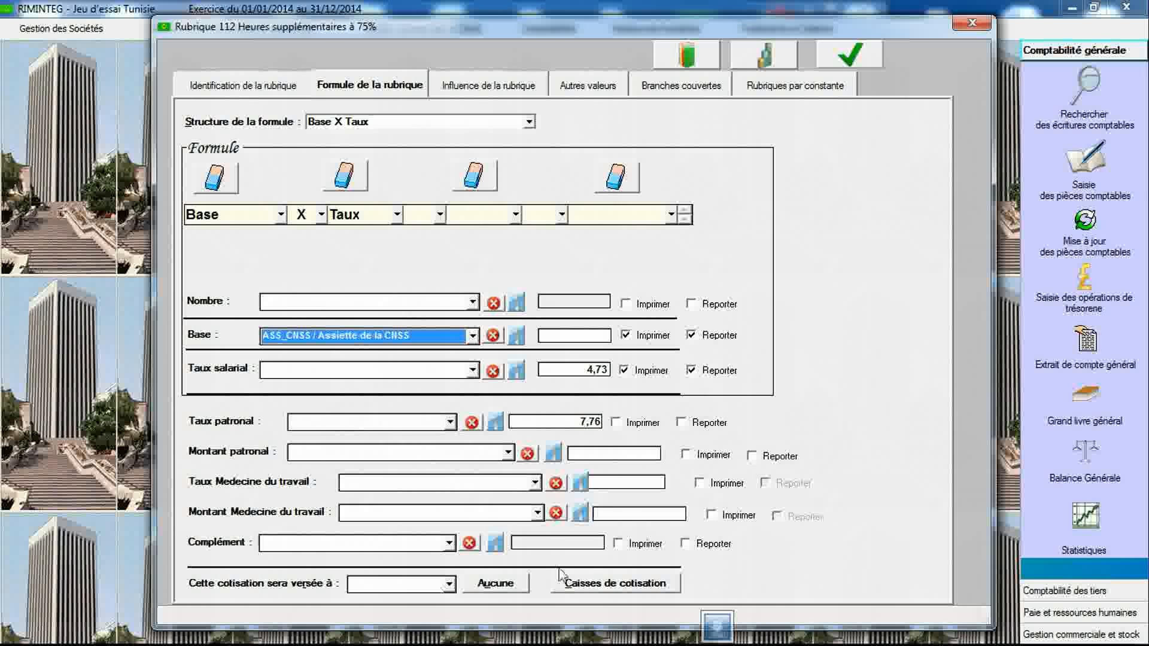
- Create contribution fund 1 with short name CNSS and full name "Caisse Nationale de Sécurité Sociale", save it and close
{"action": "left_click", "coordinate": [589, 577]}
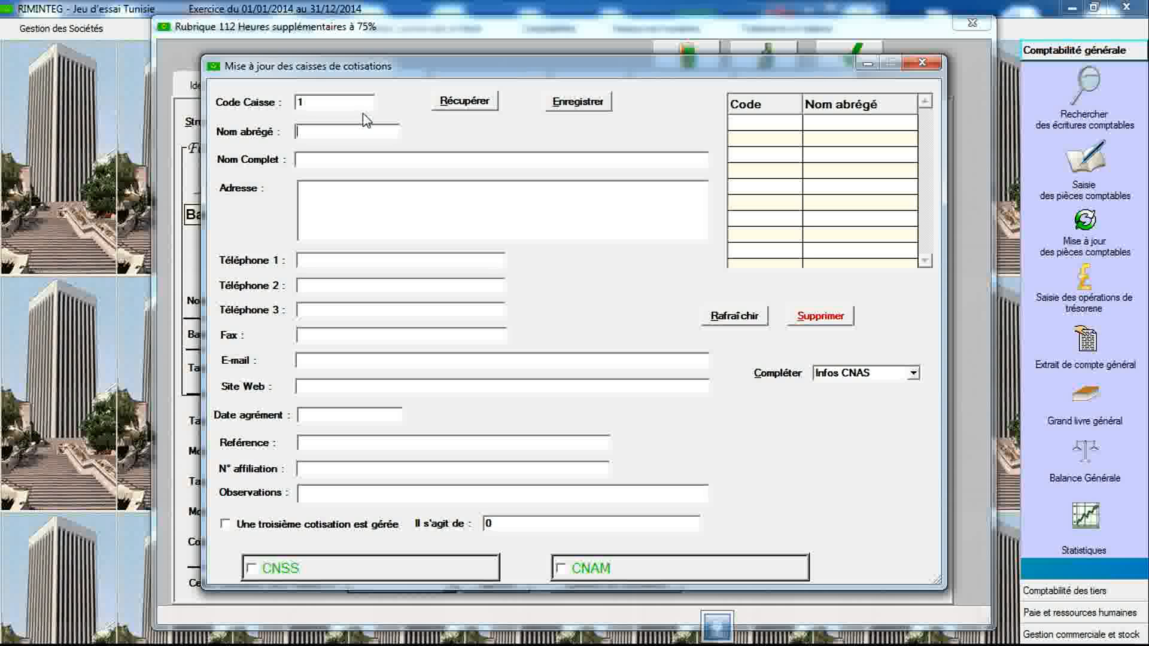
{"action": "type", "text": "CNS"}
{"action": "type", "text": "Caisse"}
{"action": "type", "text": " Nationa"}
{"action": "type", "text": "le de"}
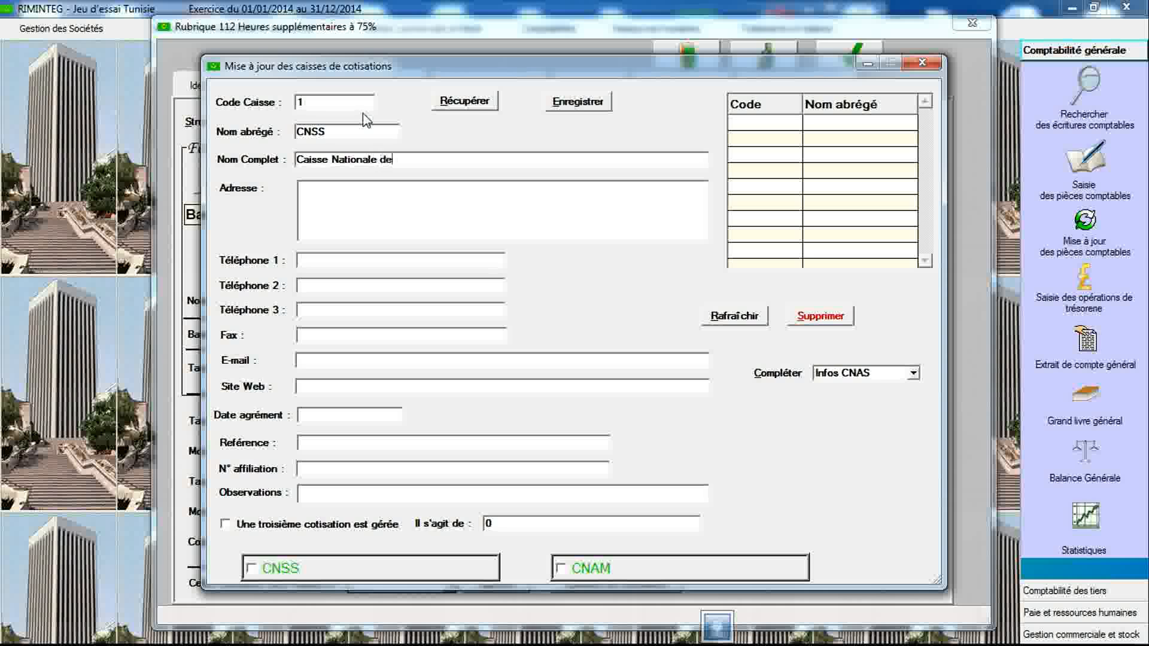
{"action": "type", "text": " Sécurité Sociale"}
{"action": "left_click", "coordinate": [575, 102]}
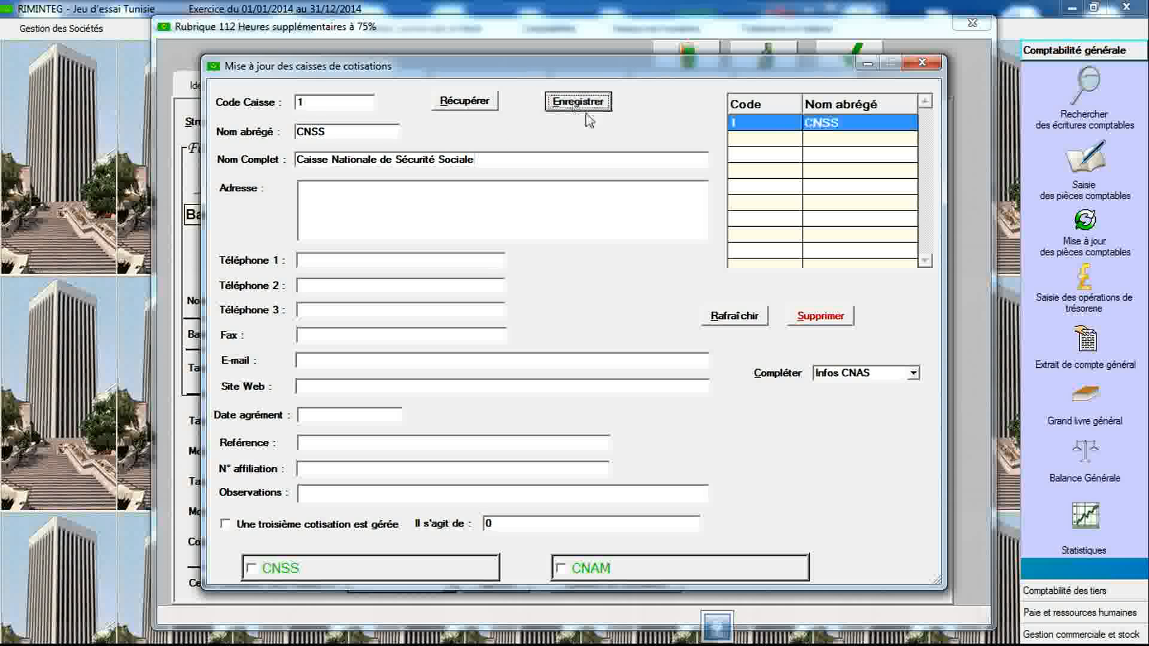
{"action": "left_click", "coordinate": [922, 62]}
- Set item 300's contribution to be paid to CNSS and save the item
{"action": "left_click", "coordinate": [449, 583]}
{"action": "left_click", "coordinate": [434, 602]}
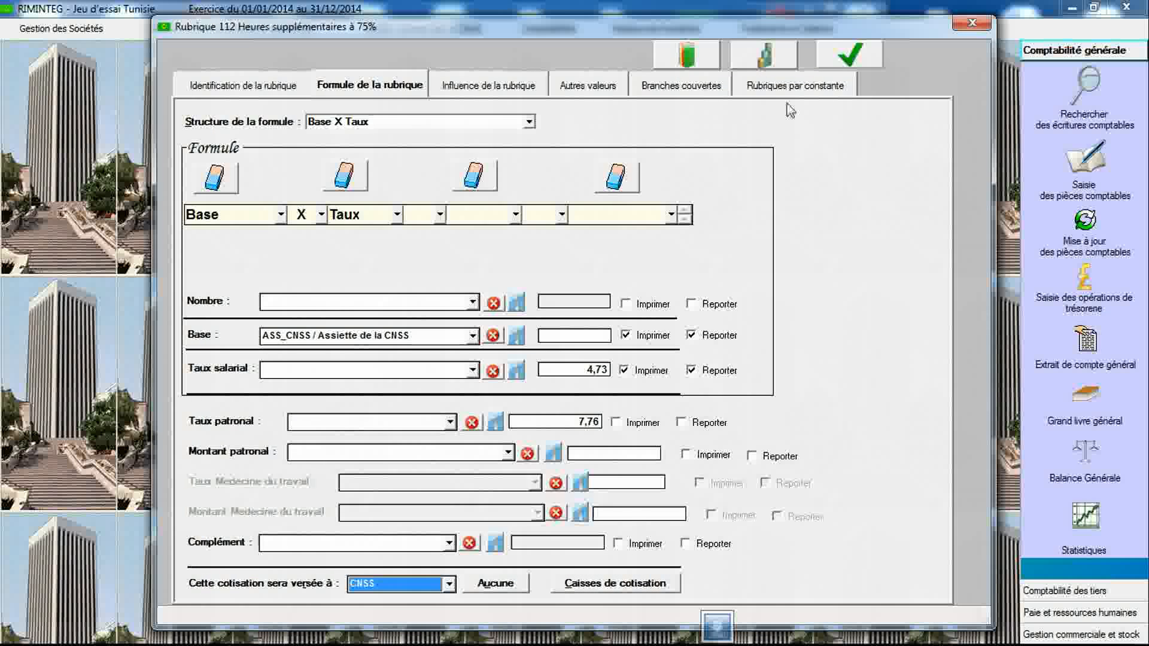
{"action": "left_click", "coordinate": [845, 57]}
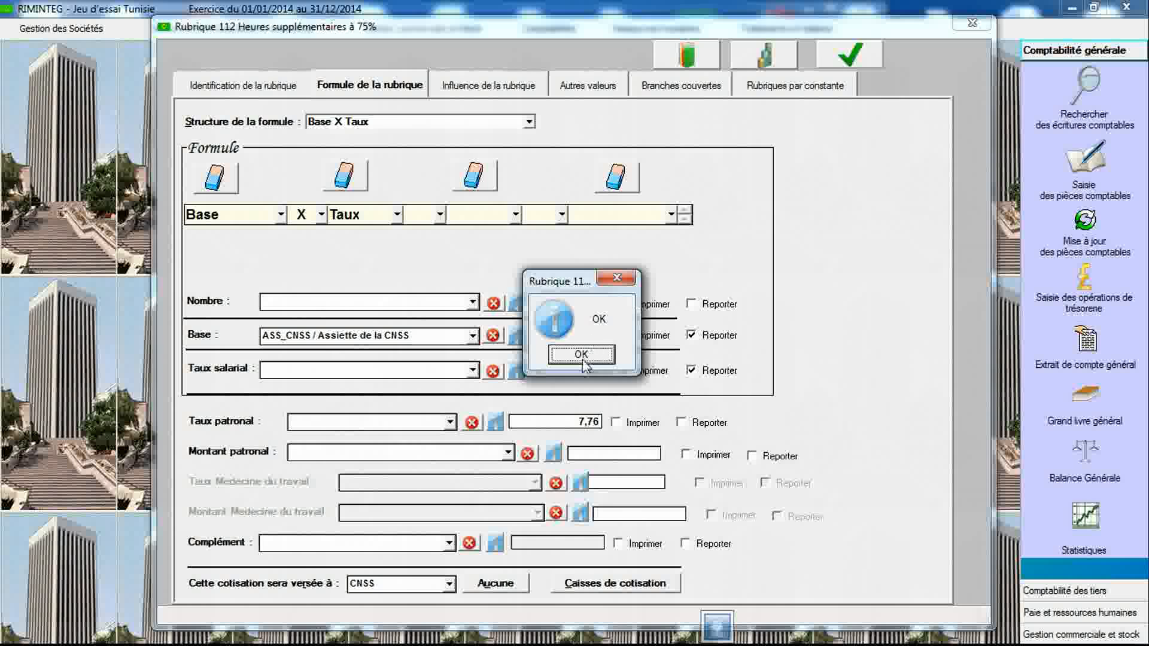
{"action": "left_click", "coordinate": [583, 357]}
- Set item 300's assiette to ASS_CNSS and save the item again
{"action": "left_click", "coordinate": [267, 85]}
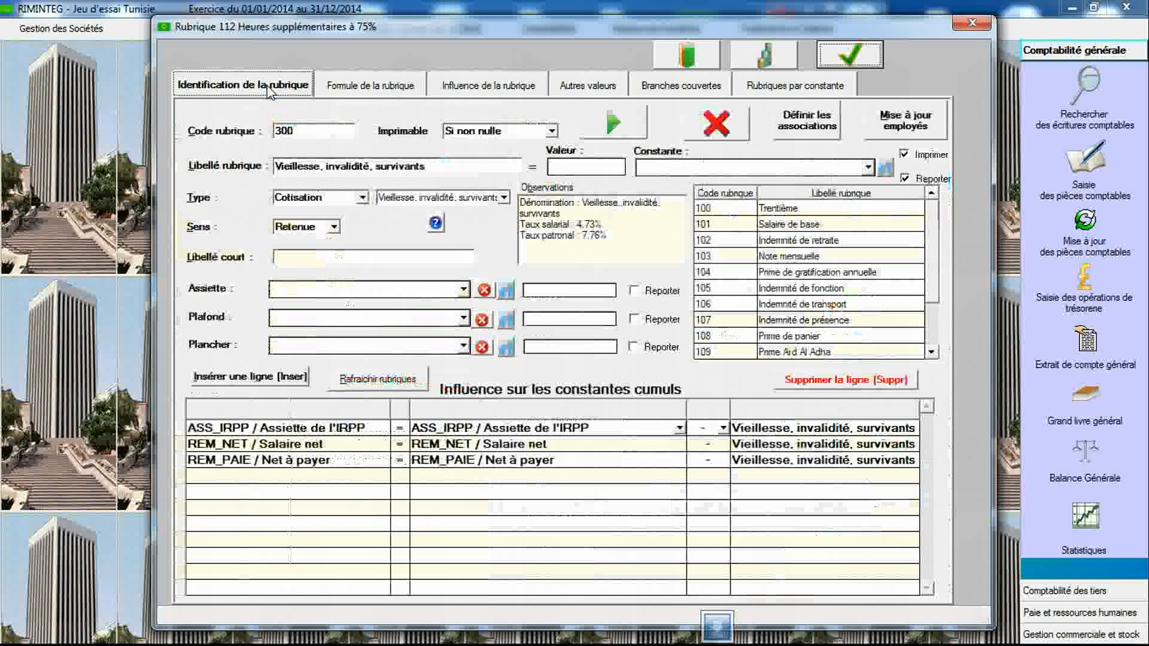
{"action": "left_click", "coordinate": [451, 293]}
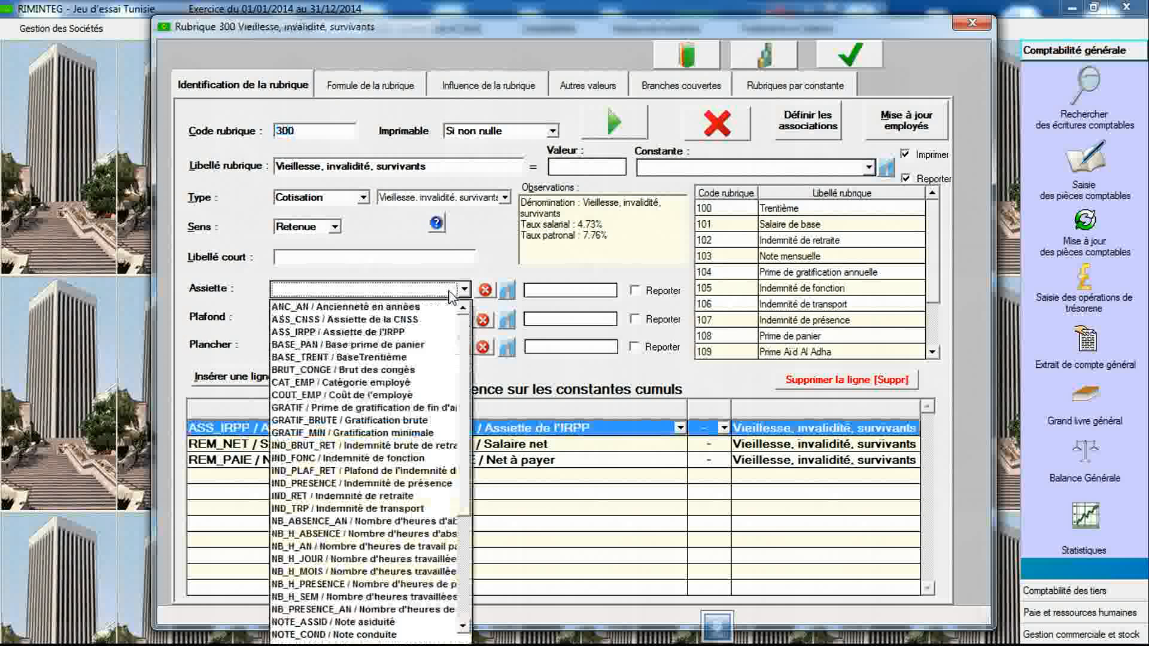
{"action": "left_click", "coordinate": [430, 321]}
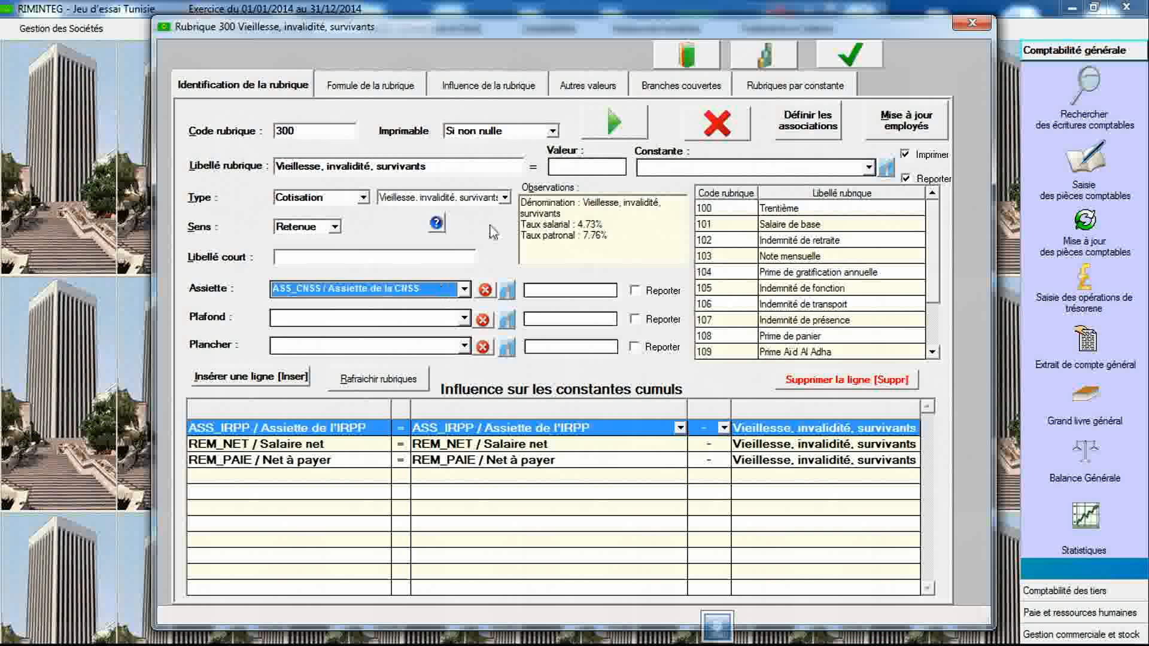
{"action": "left_click", "coordinate": [846, 57]}
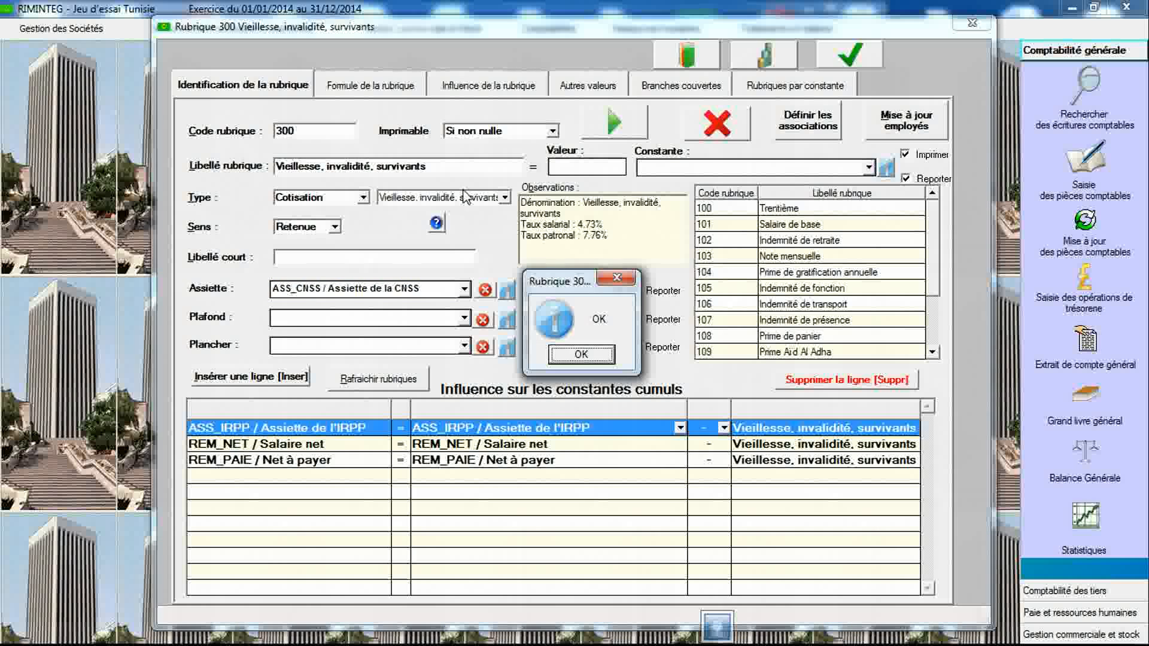
{"action": "left_click", "coordinate": [573, 358]}
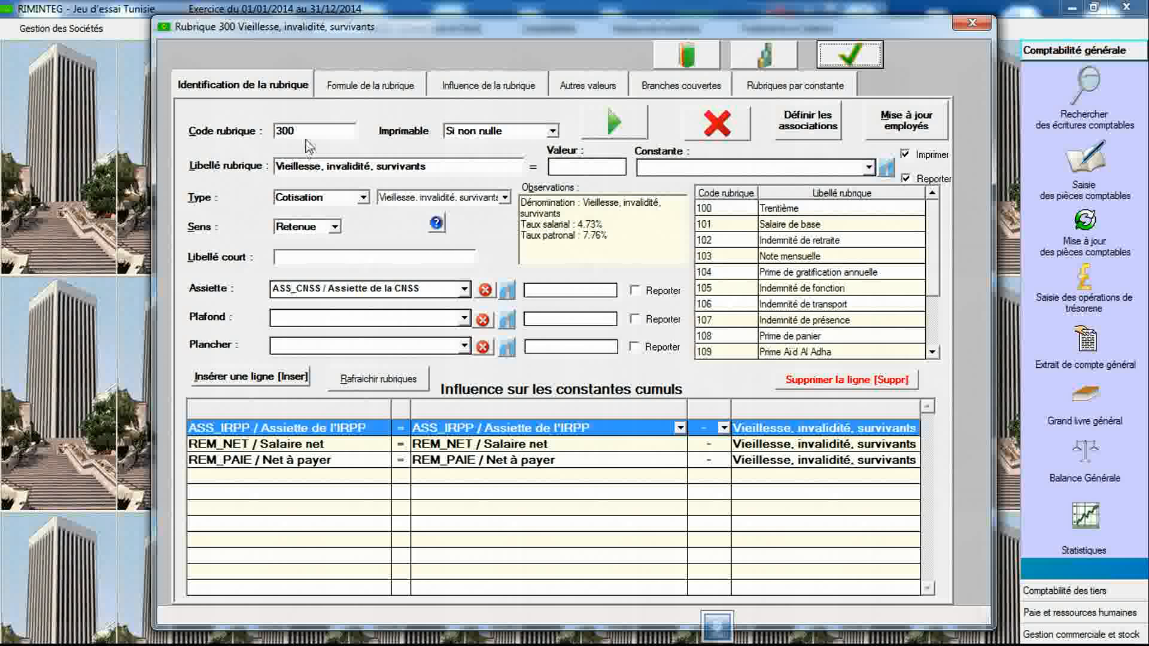
- Create item 301 of type Cotisation for "Maladie, maternité" with assiette ASS_CNSS
{"action": "type", "text": "3"}
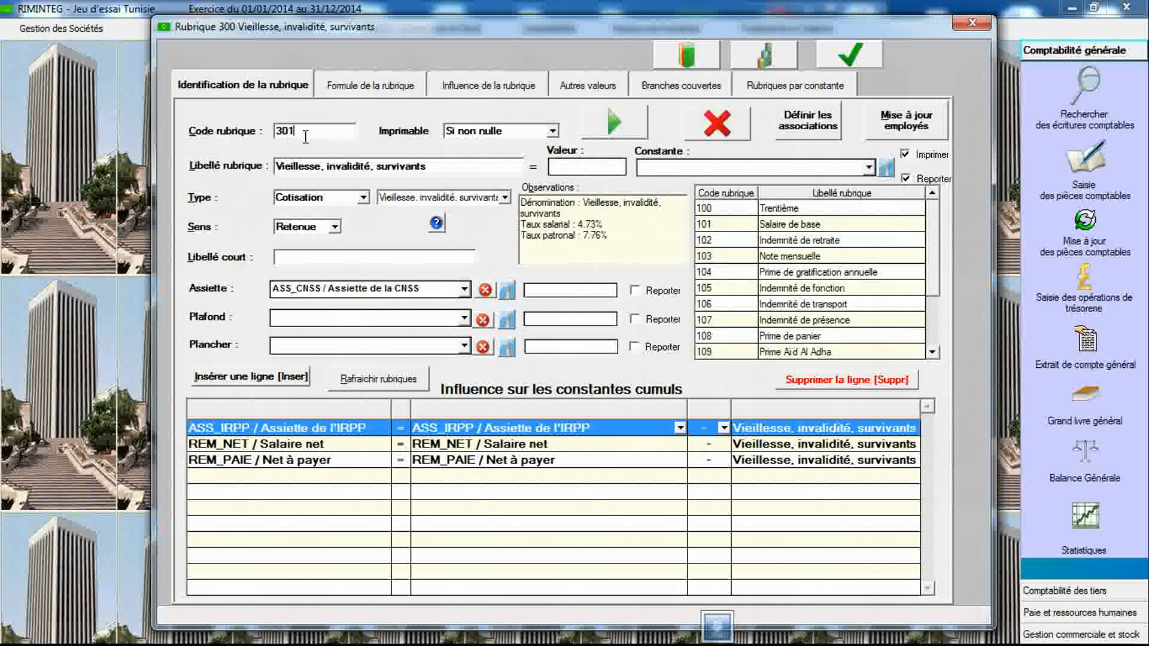
{"action": "type", "text": "01"}
{"action": "key", "text": "Tab"}
{"action": "left_click", "coordinate": [352, 199]}
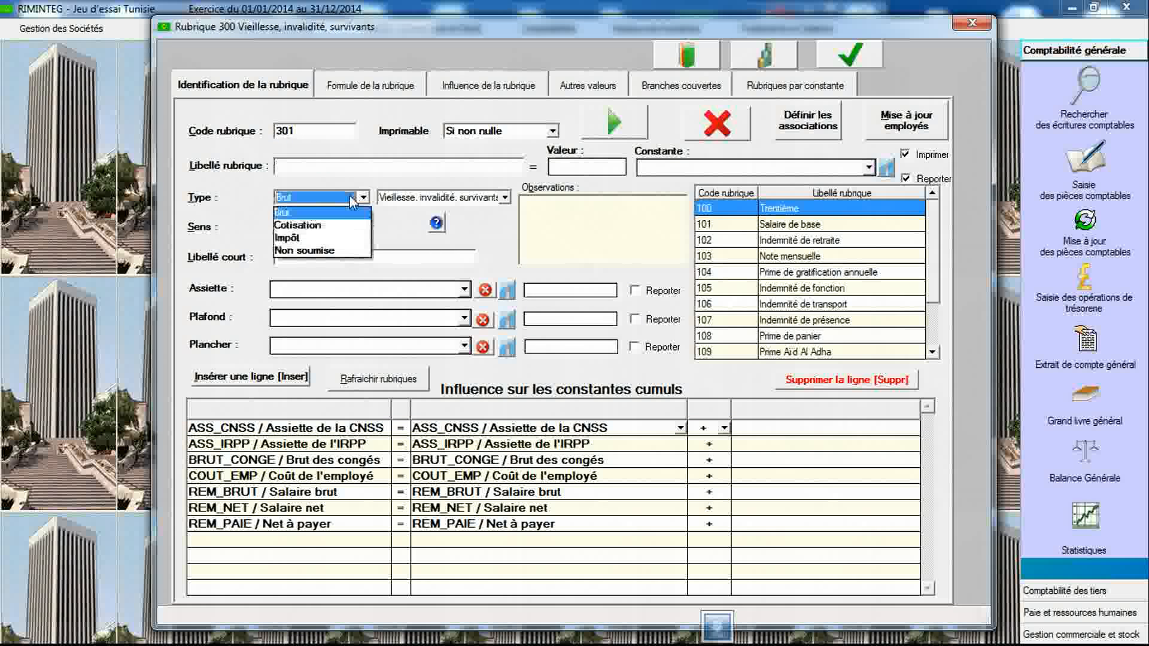
{"action": "left_click", "coordinate": [302, 225]}
{"action": "left_click", "coordinate": [409, 200]}
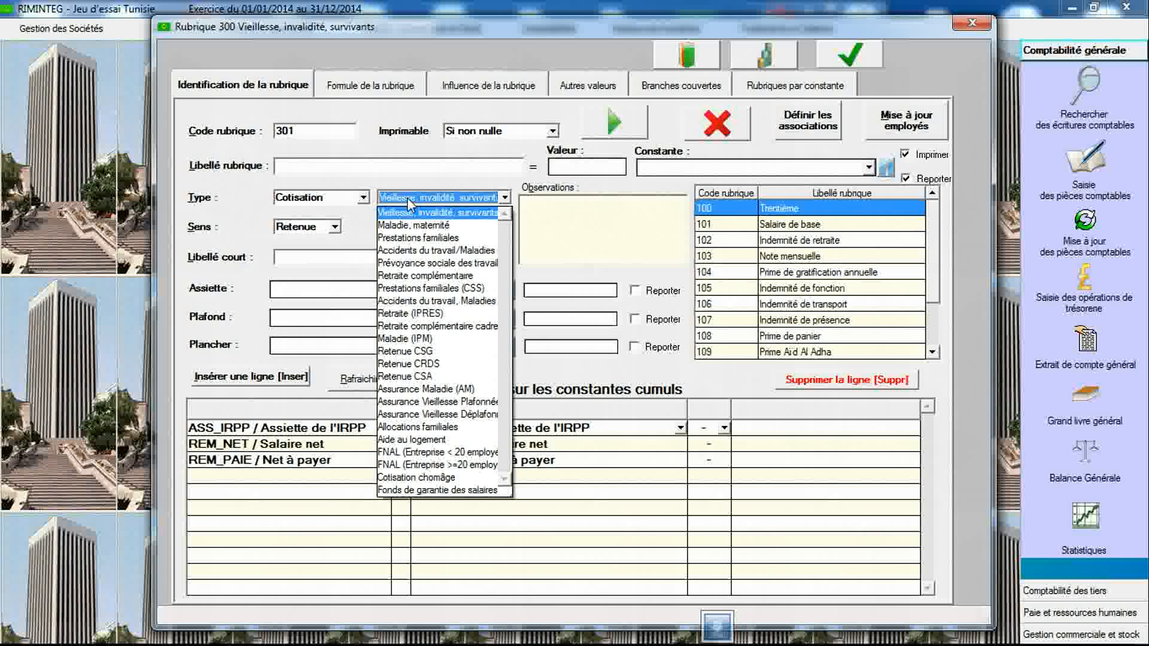
{"action": "left_click", "coordinate": [413, 225]}
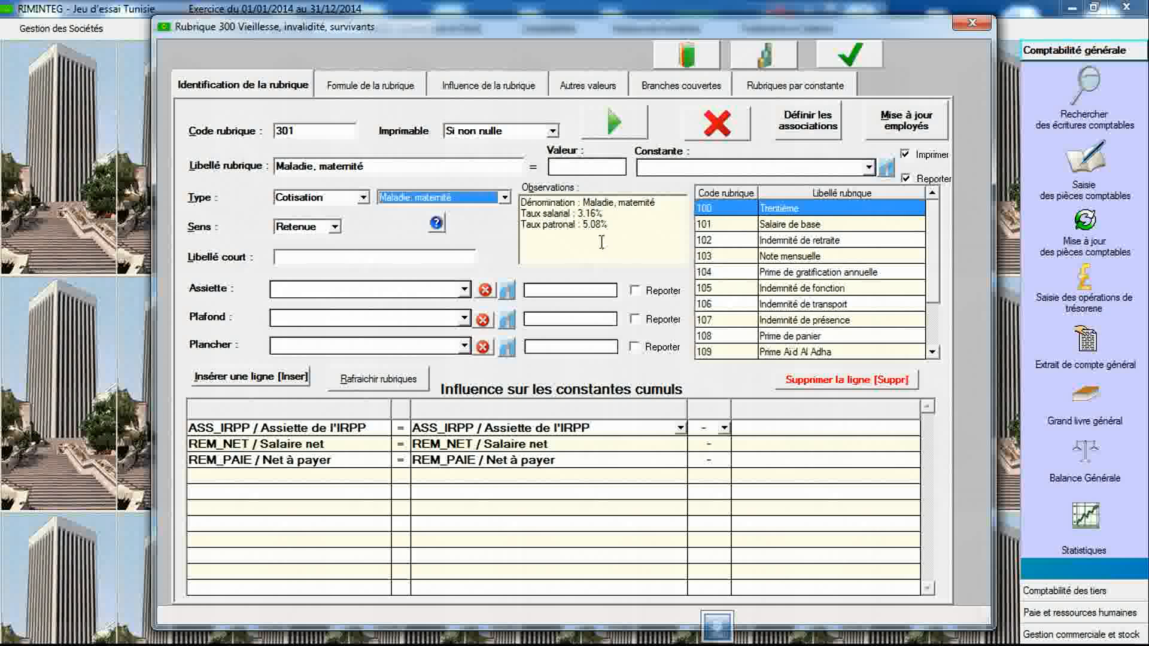
{"action": "left_click", "coordinate": [465, 291]}
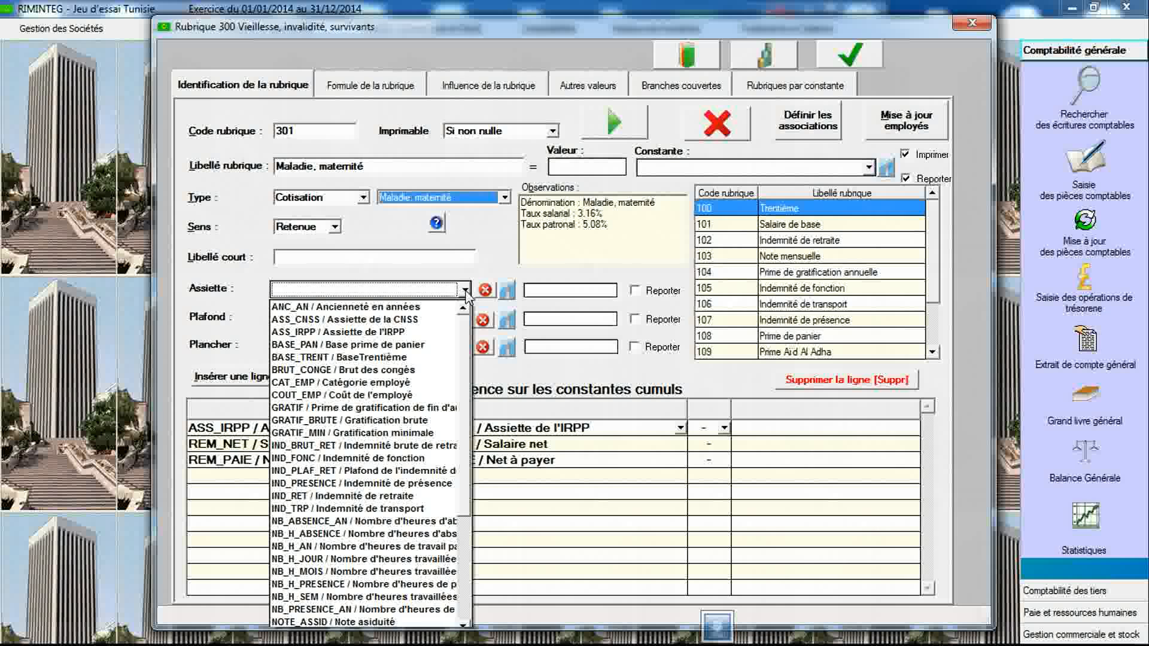
{"action": "left_click", "coordinate": [441, 319]}
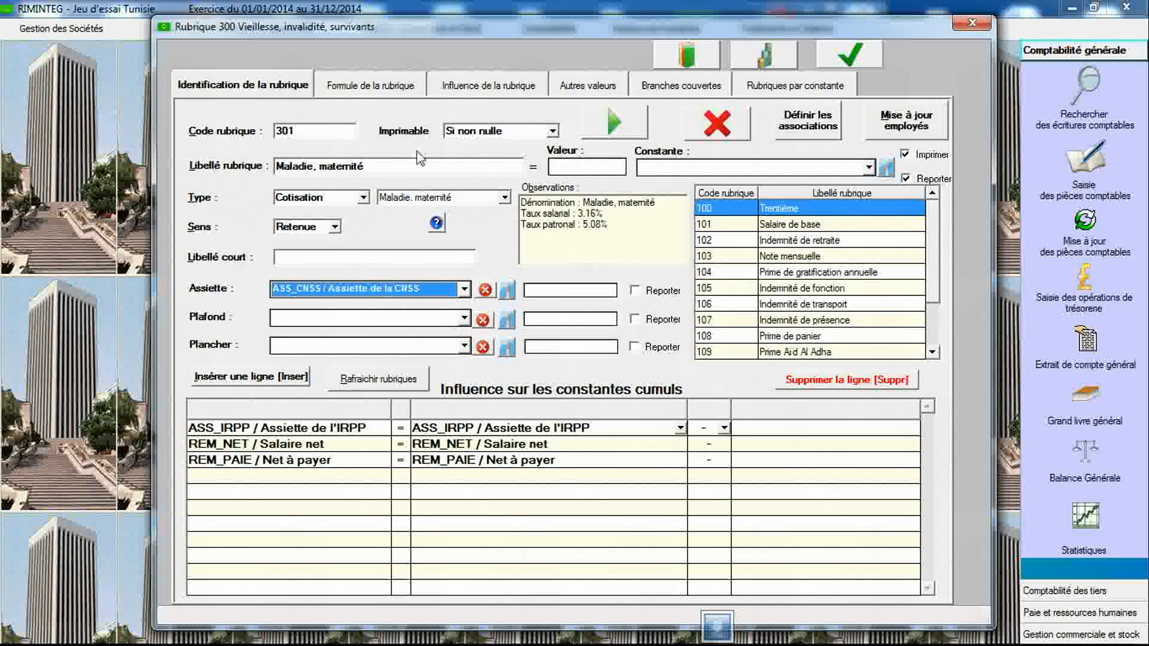
- Set item 301's formula to Base X Taux with base ASS_CNSS, paid to CNSS
{"action": "left_click", "coordinate": [394, 89]}
{"action": "left_click", "coordinate": [398, 122]}
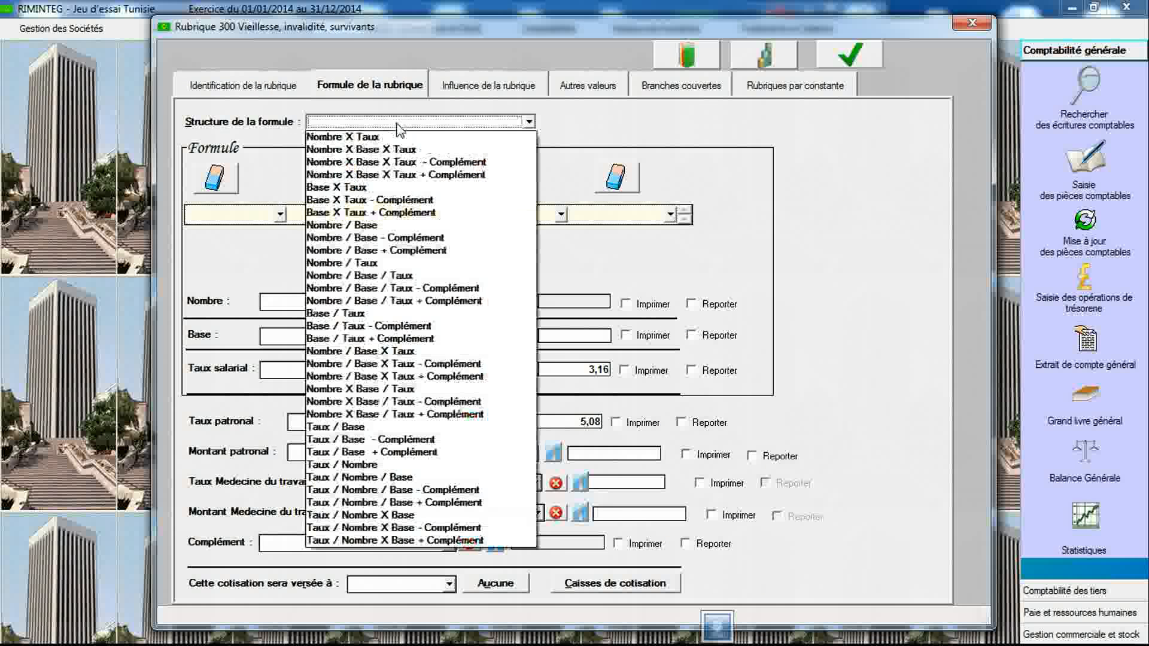
{"action": "left_click", "coordinate": [393, 187]}
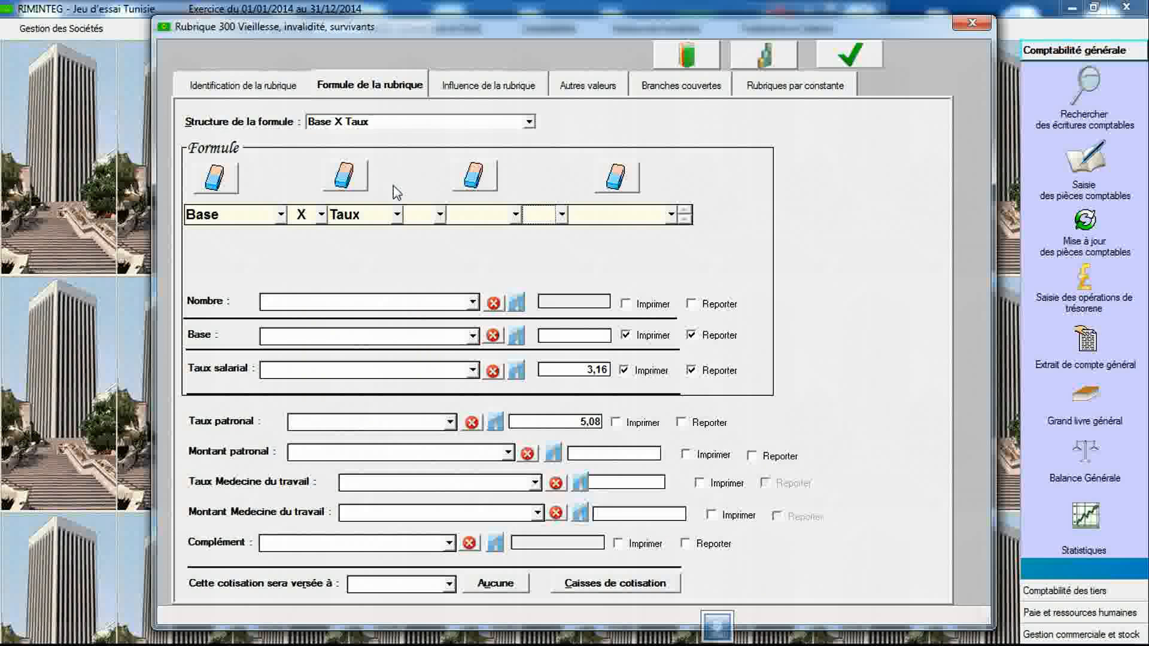
{"action": "left_click", "coordinate": [472, 336]}
{"action": "left_click", "coordinate": [446, 368]}
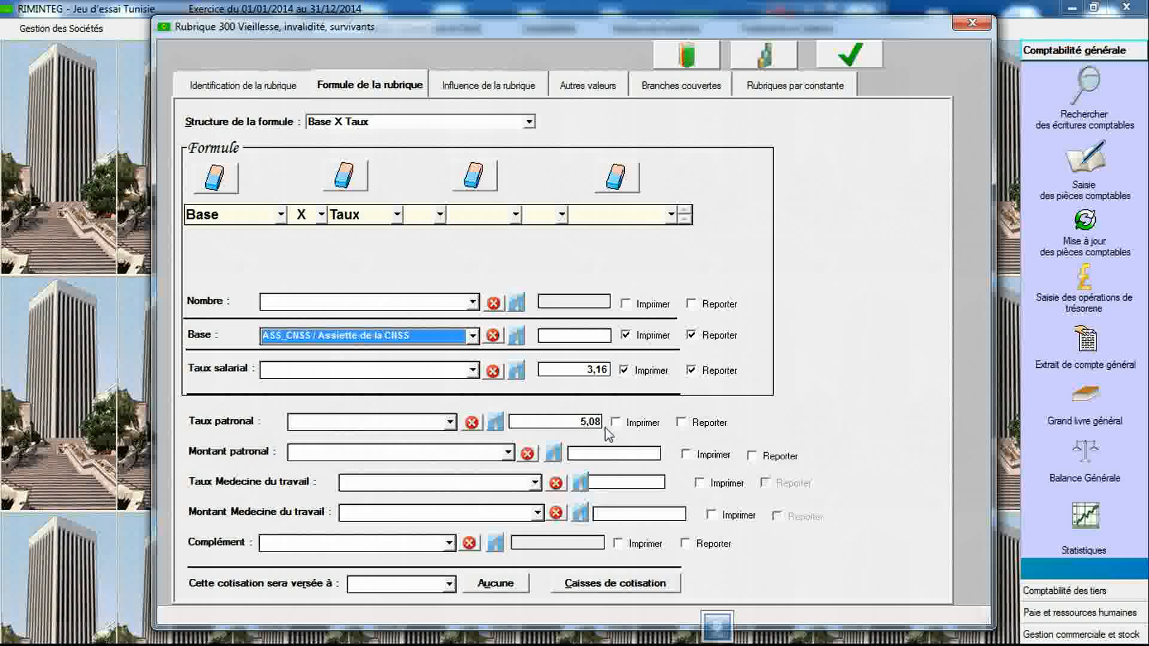
{"action": "left_click", "coordinate": [449, 584]}
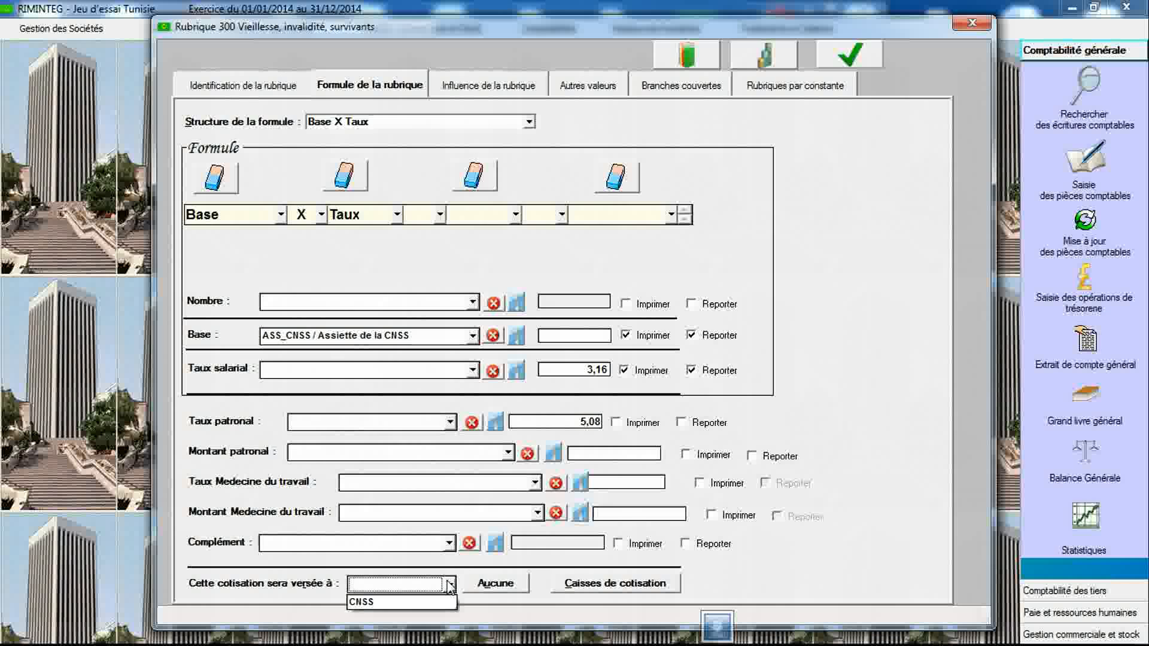
{"action": "left_click", "coordinate": [435, 602]}
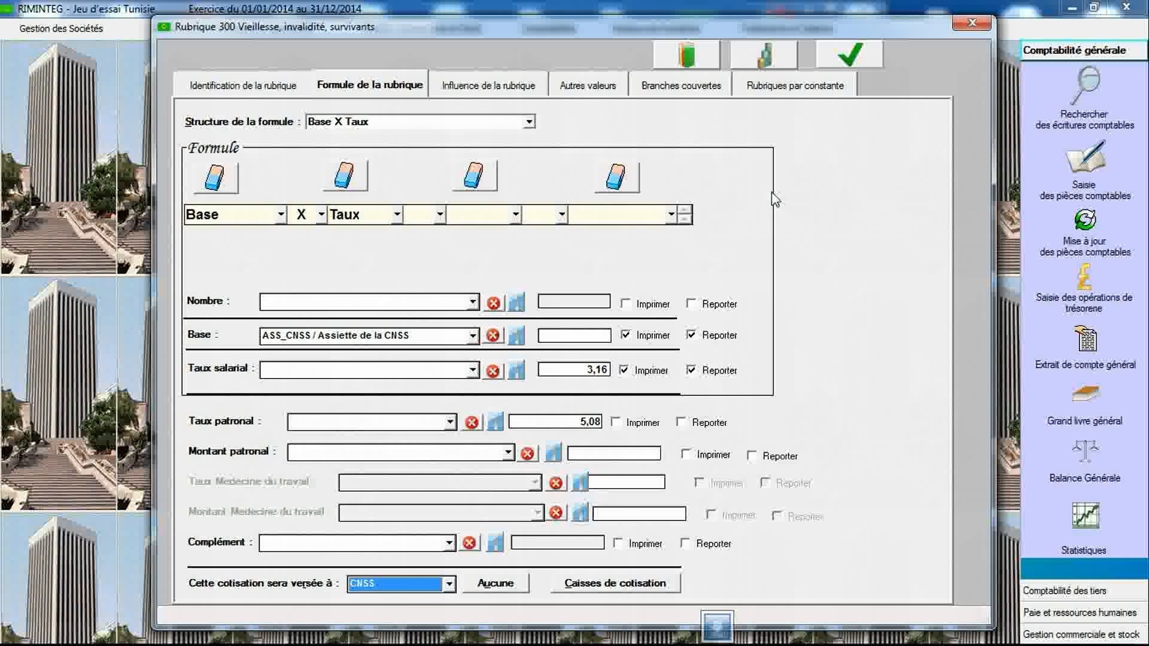
- Save item 301 and acknowledge the confirmation
{"action": "left_click", "coordinate": [837, 58]}
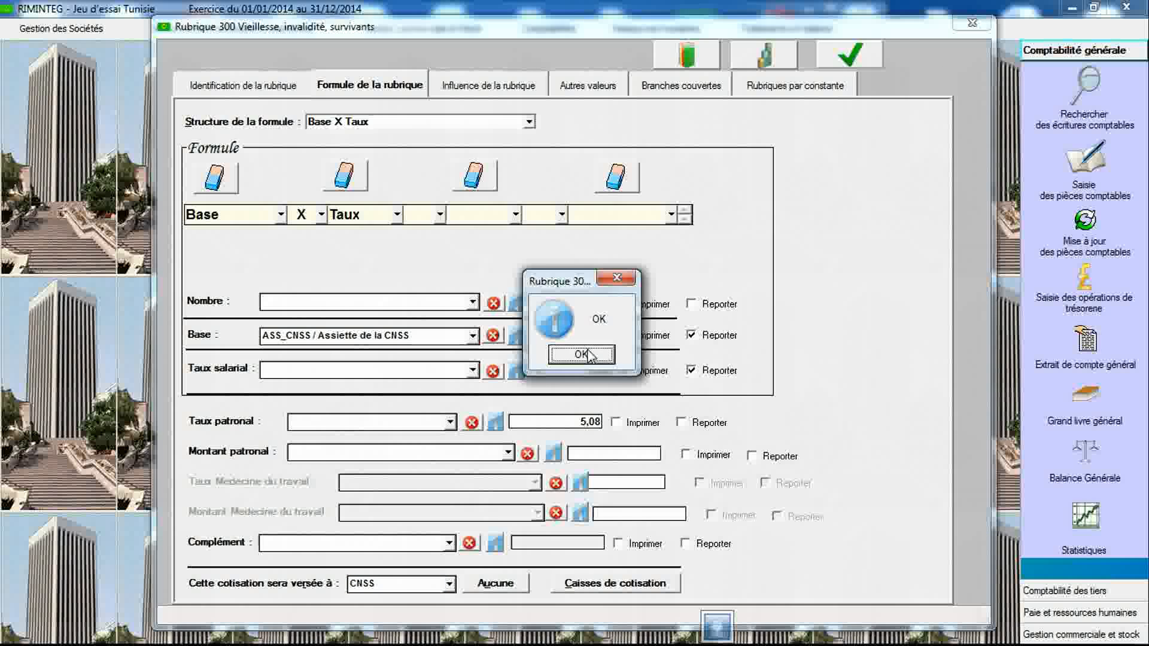
{"action": "left_click", "coordinate": [590, 353]}
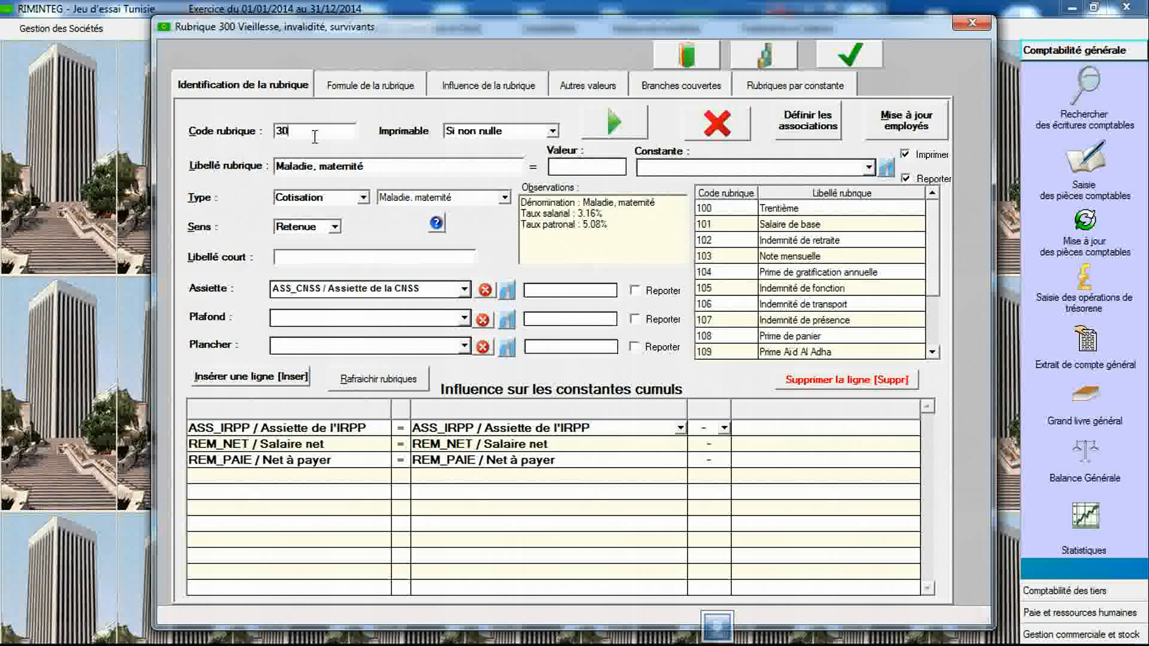
- Create item 302 of type Cotisation for "Prestations familiales" with assiette ASS_CNSS
{"action": "key", "text": "Tab"}
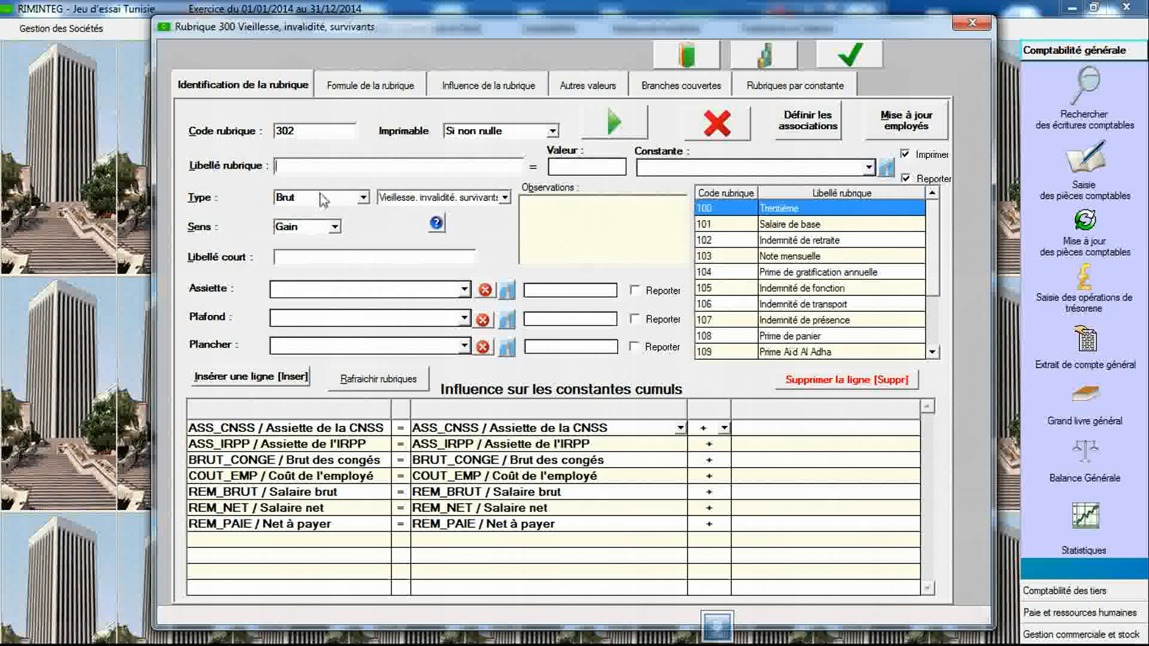
{"action": "left_click", "coordinate": [321, 199]}
{"action": "left_click", "coordinate": [297, 225]}
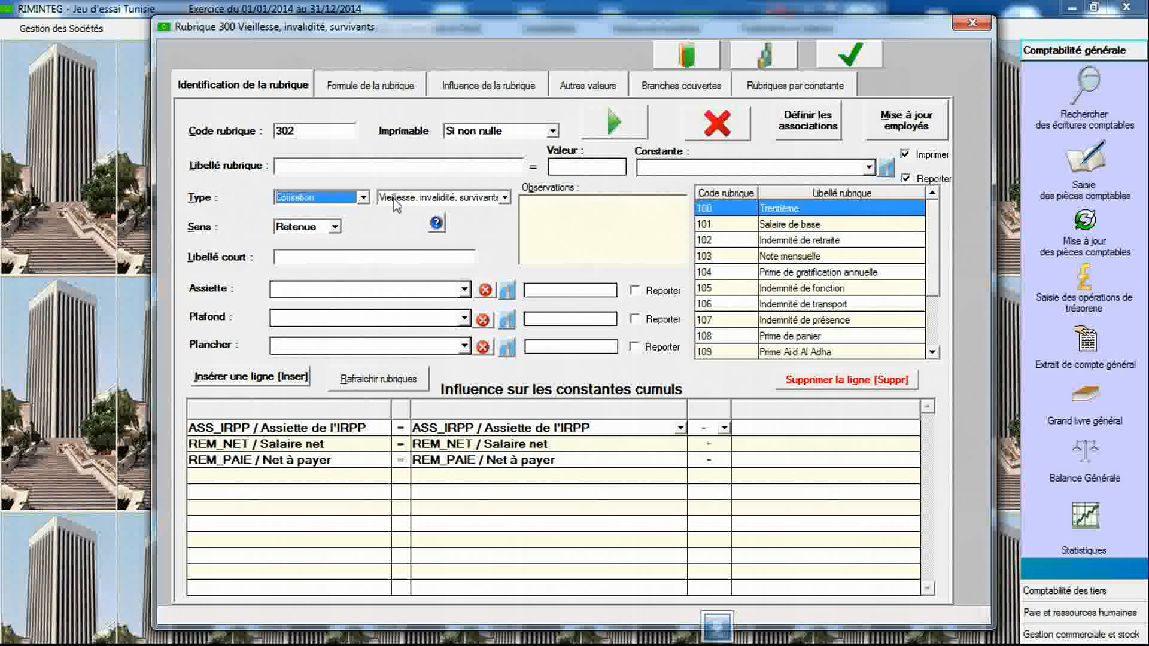
{"action": "left_click", "coordinate": [395, 202]}
{"action": "left_click", "coordinate": [400, 238]}
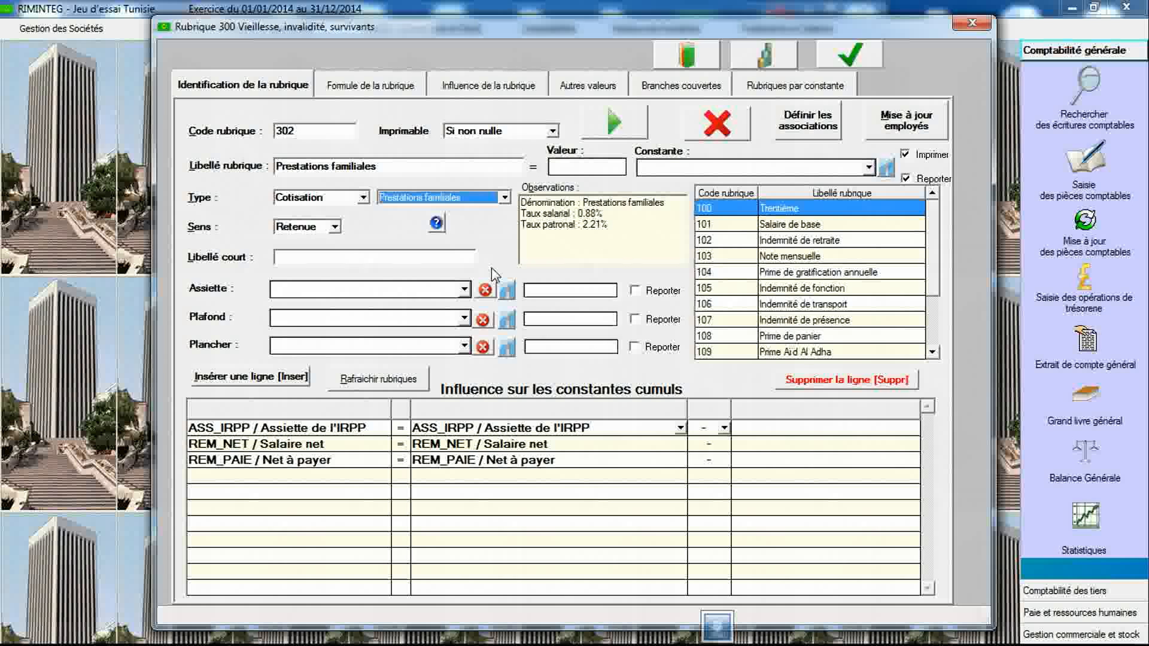
{"action": "left_click", "coordinate": [465, 290]}
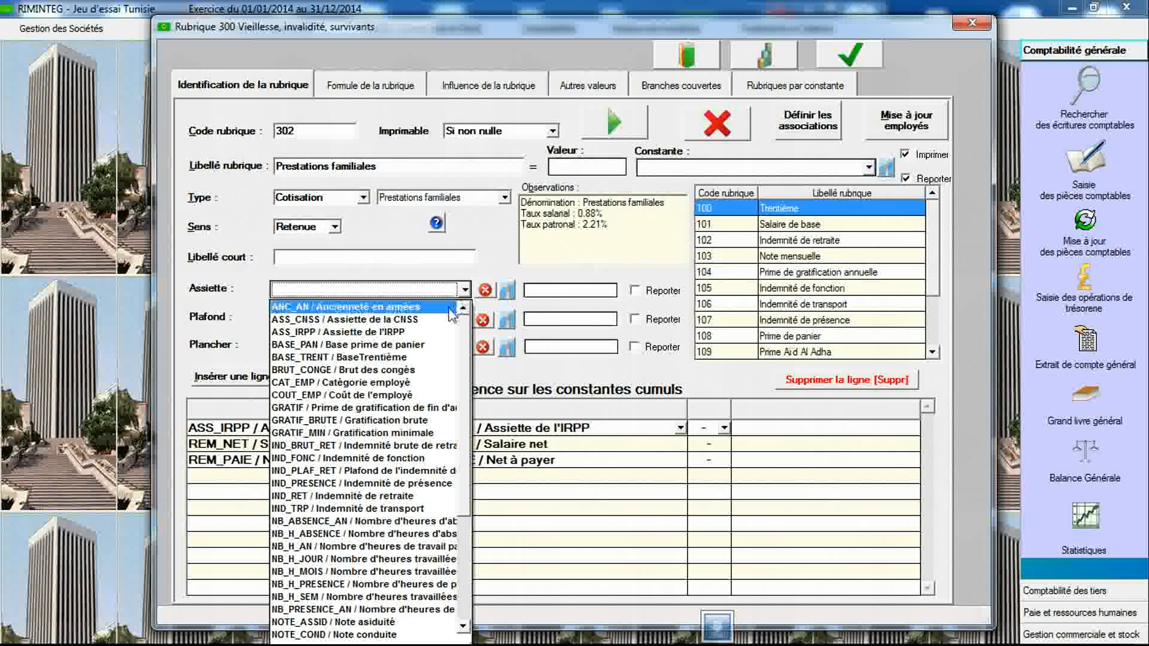
{"action": "left_click", "coordinate": [449, 320]}
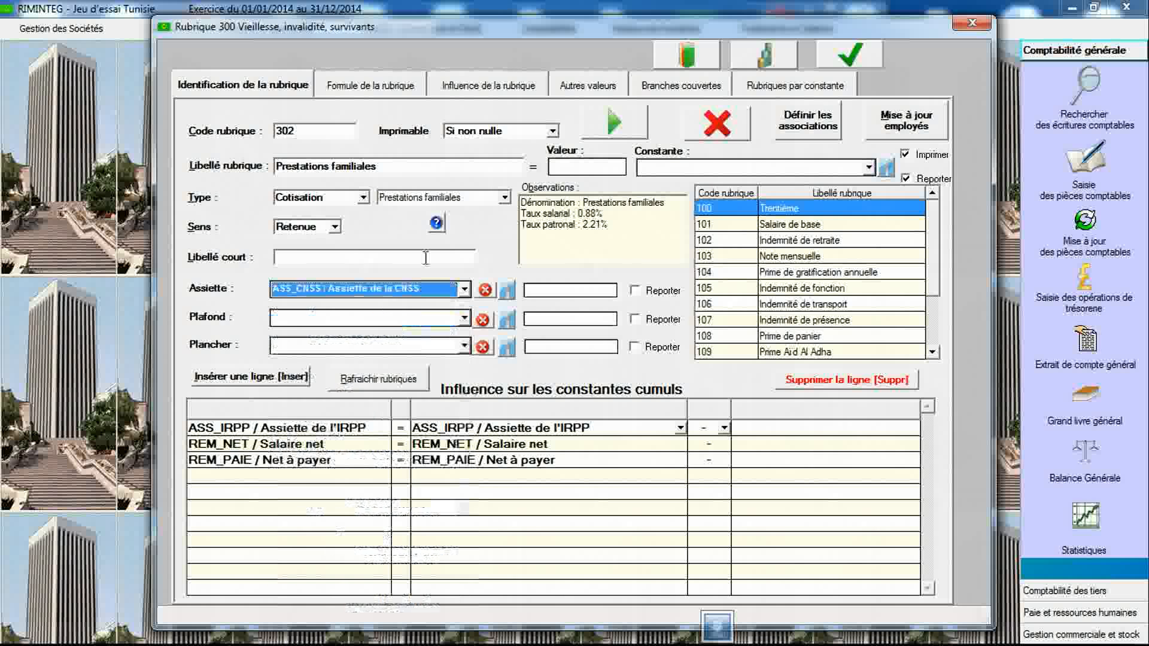
- Set item 302's formula to Base X Taux with base ASS_CNSS, paid to CNSS, and save the item
{"action": "left_click", "coordinate": [389, 86]}
{"action": "left_click", "coordinate": [388, 122]}
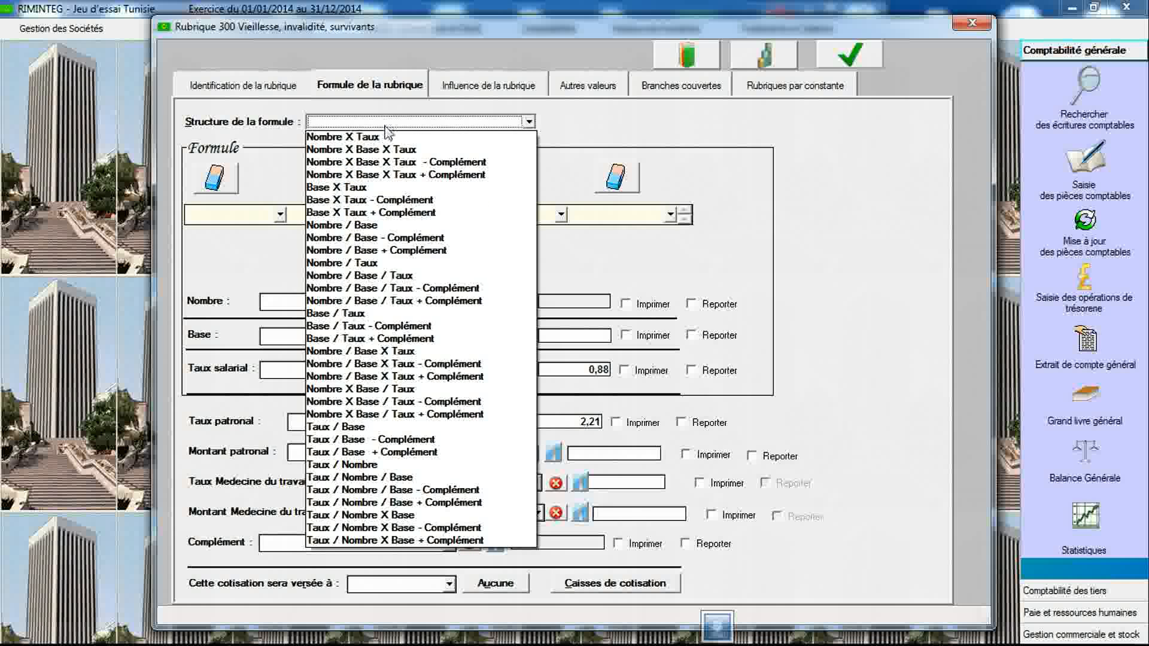
{"action": "left_click", "coordinate": [381, 188]}
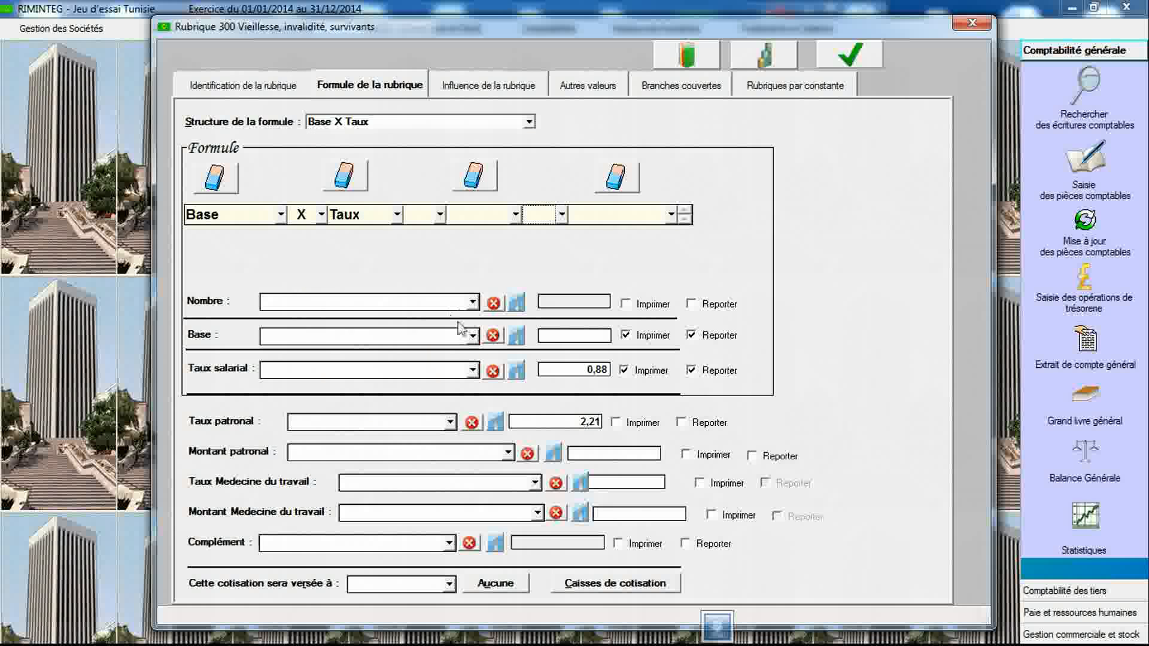
{"action": "left_click", "coordinate": [473, 336]}
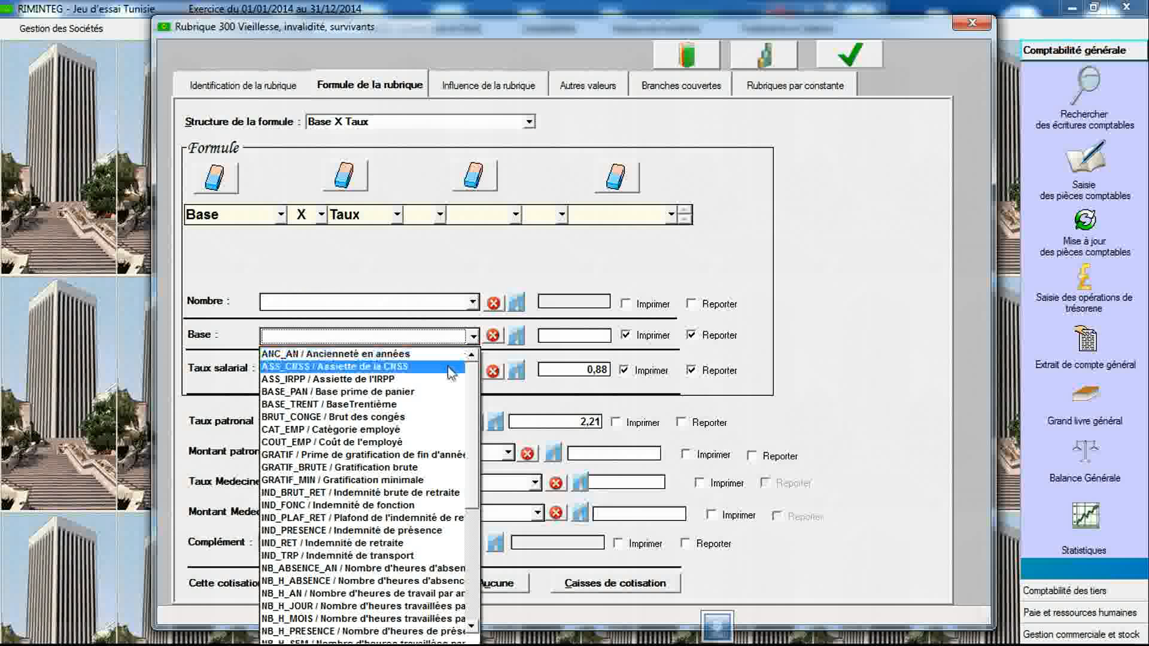
{"action": "left_click", "coordinate": [450, 361]}
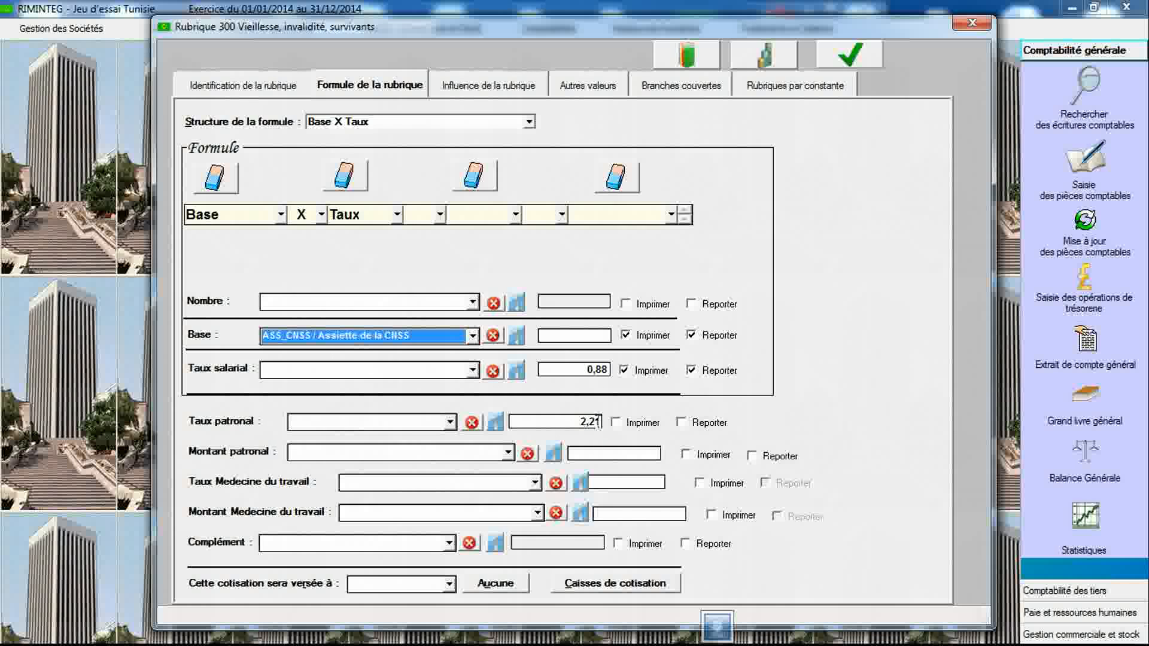
{"action": "left_click", "coordinate": [449, 584]}
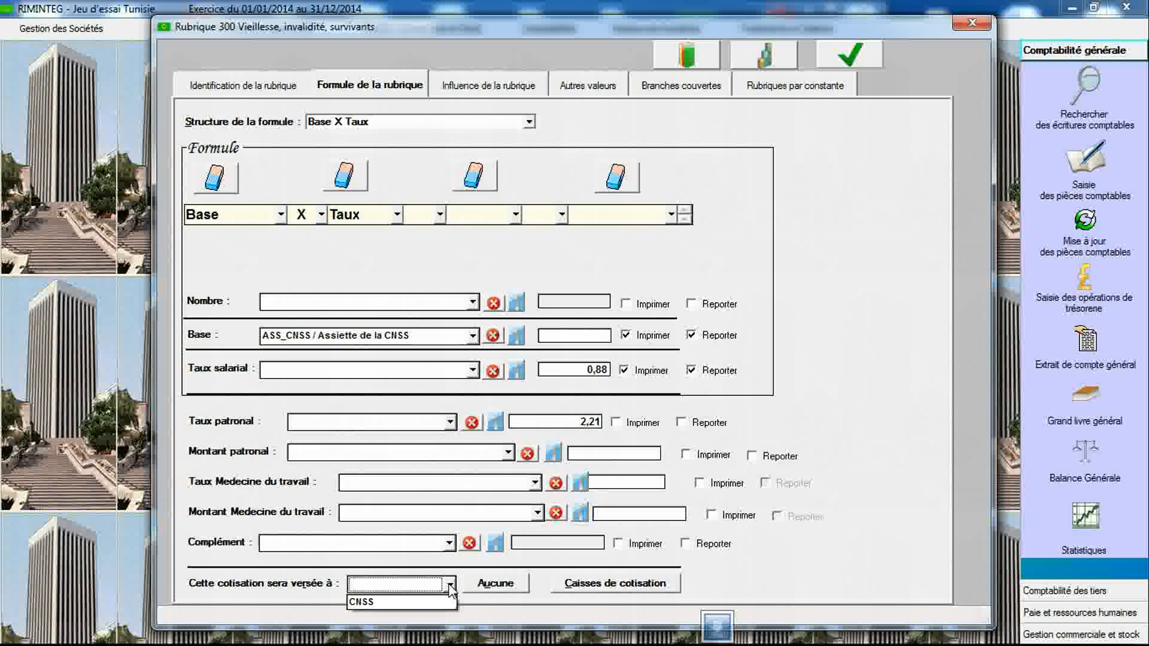
{"action": "left_click", "coordinate": [371, 610]}
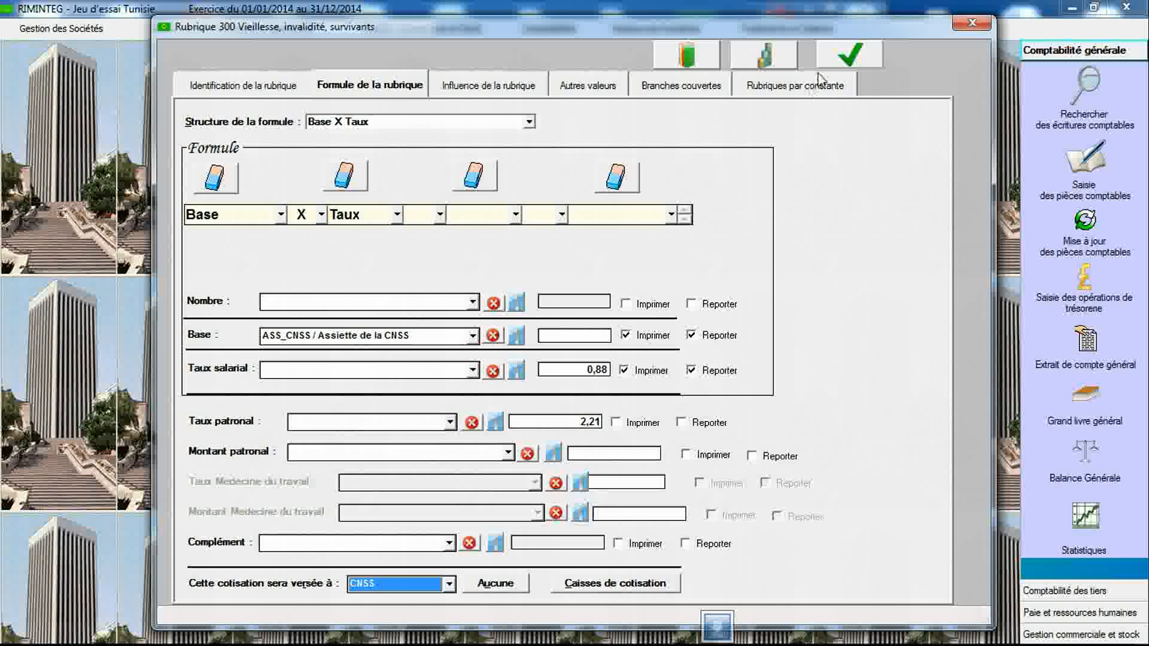
{"action": "left_click", "coordinate": [841, 55]}
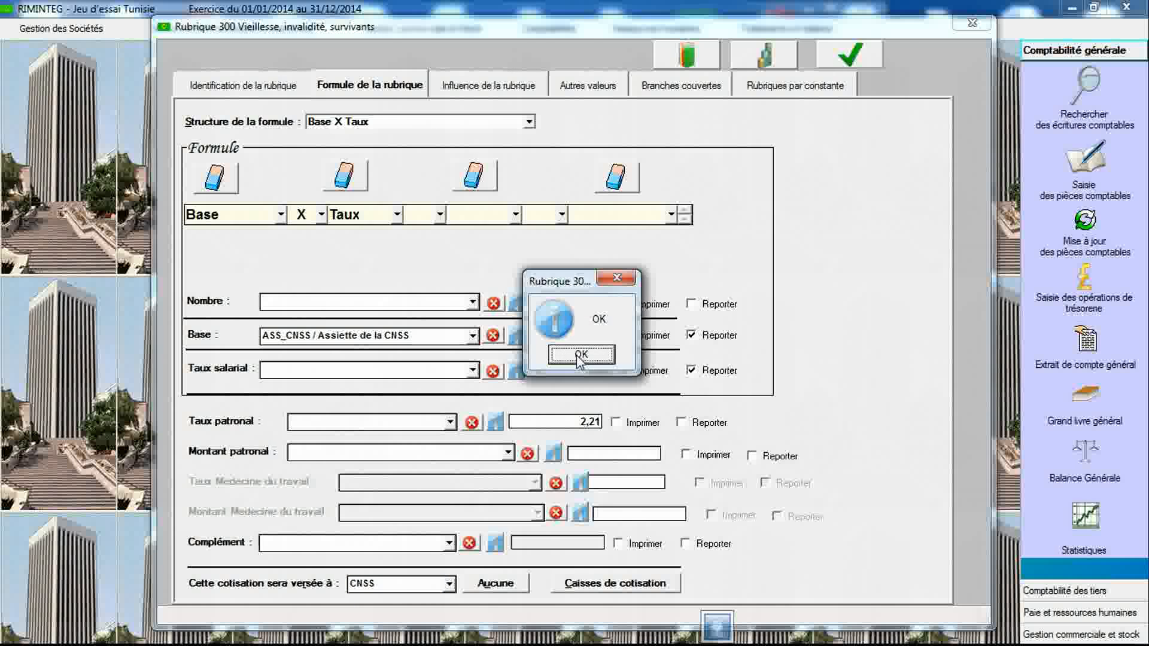
{"action": "left_click", "coordinate": [519, 353]}
- Create item 303 of type Cotisation for "Accidents du travail/Maladies professionnelles" with assiette ASS_CNSS
{"action": "left_click", "coordinate": [287, 89]}
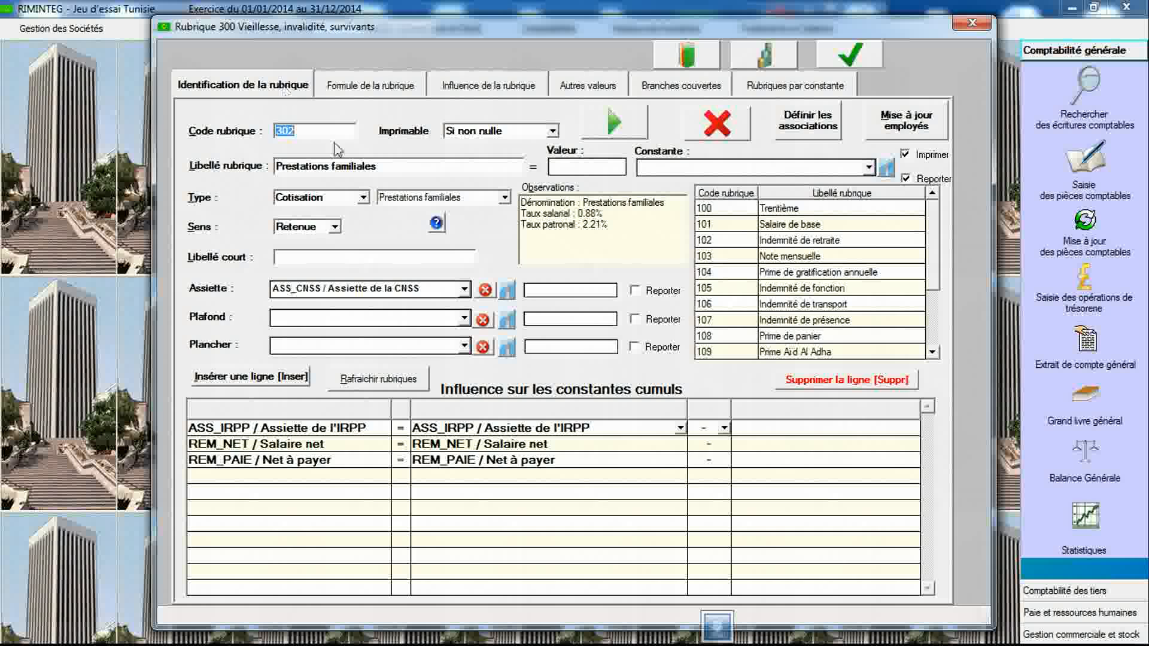
{"action": "key", "text": "Tab"}
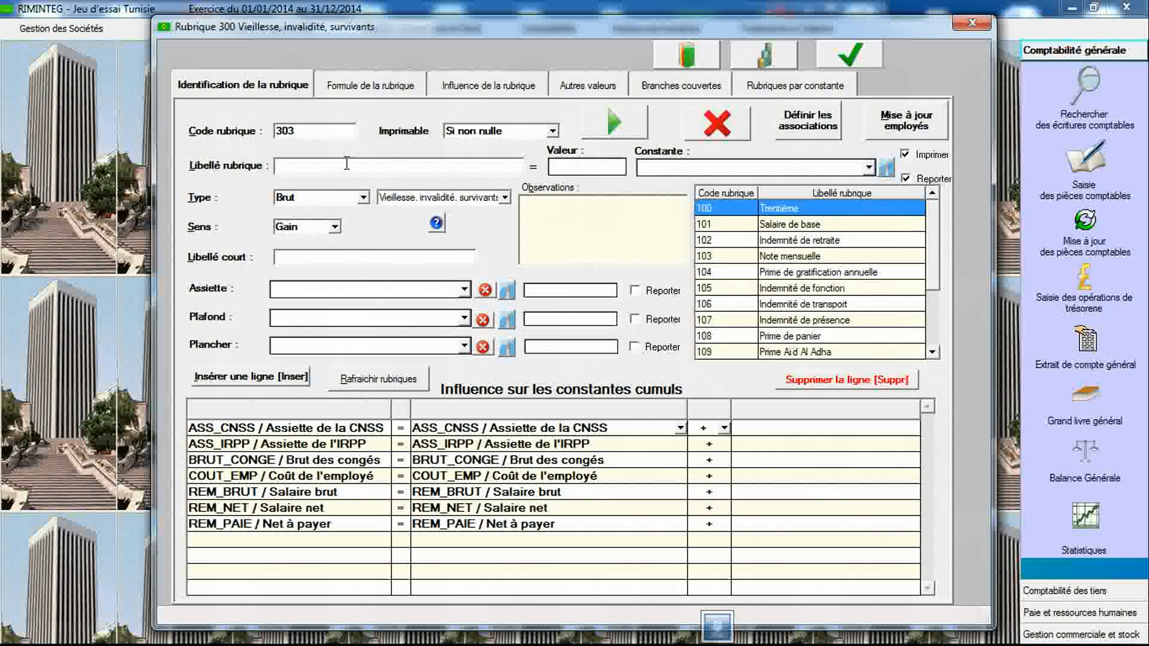
{"action": "left_click", "coordinate": [337, 194]}
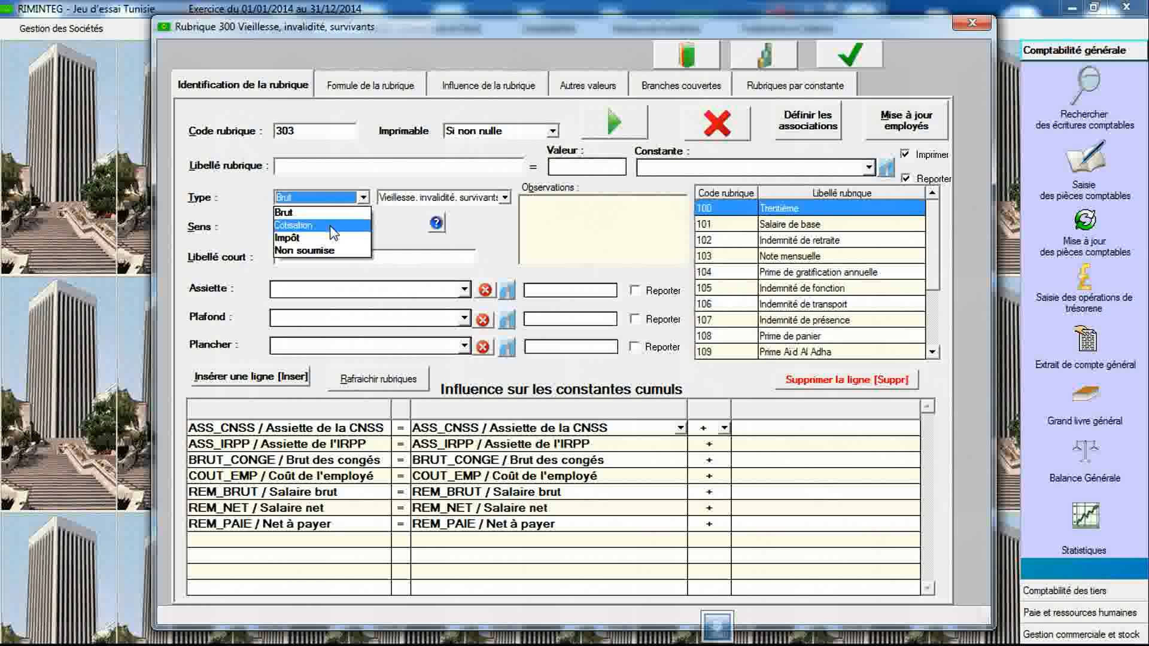
{"action": "left_click", "coordinate": [334, 220]}
{"action": "left_click", "coordinate": [410, 197]}
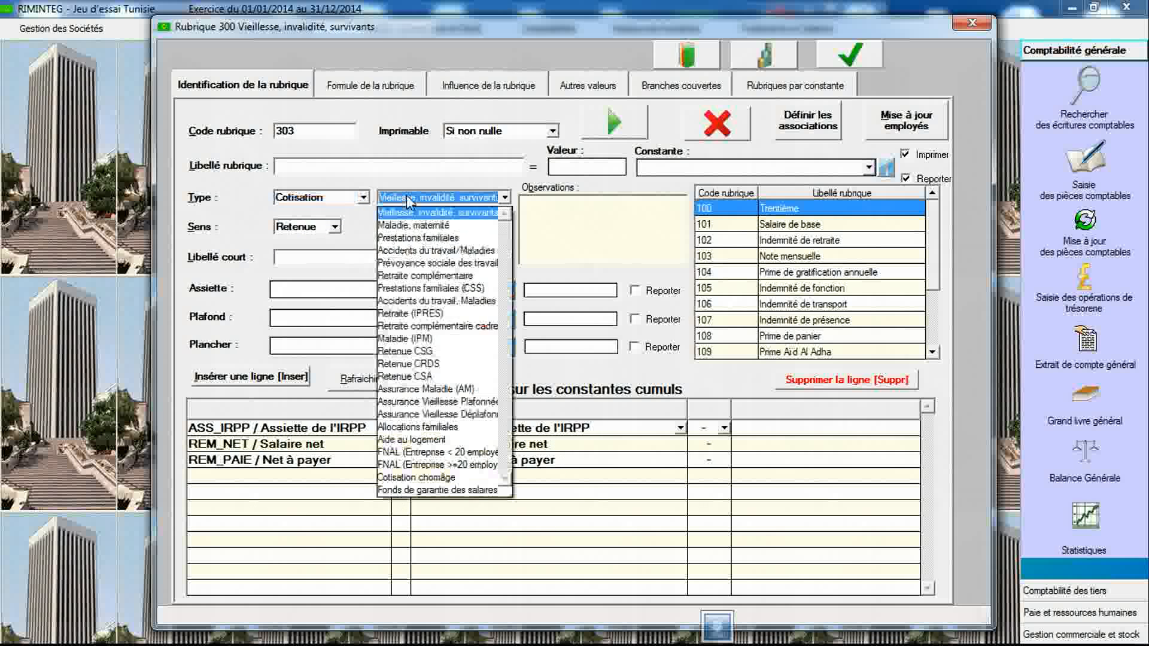
{"action": "left_click", "coordinate": [413, 250]}
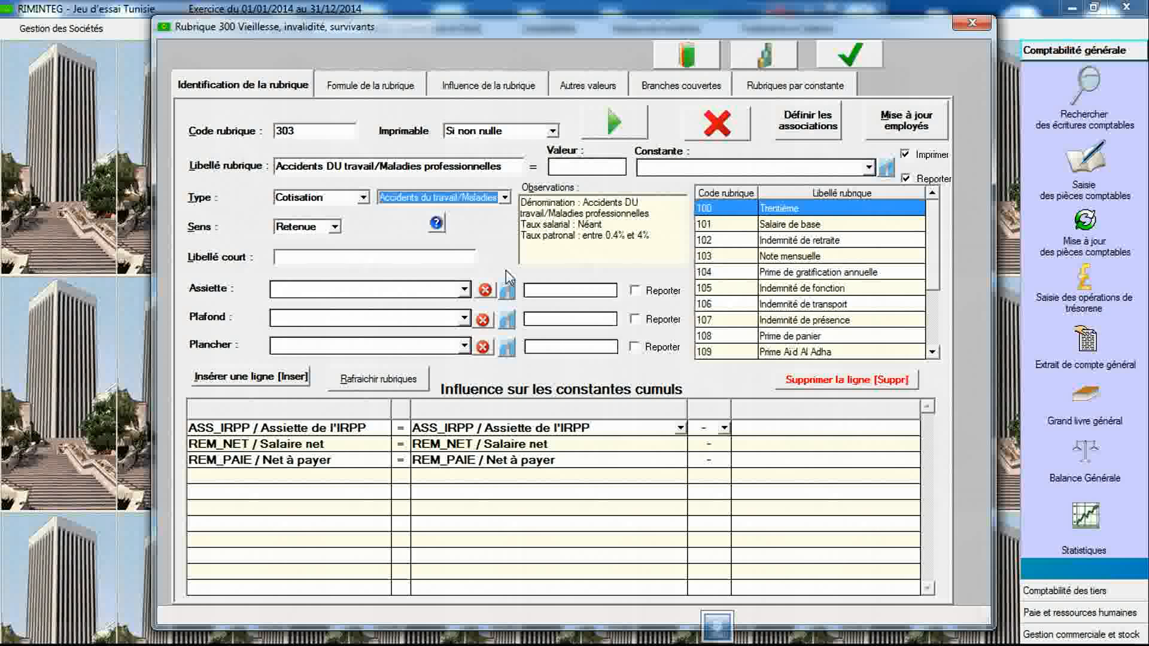
{"action": "left_click", "coordinate": [464, 289]}
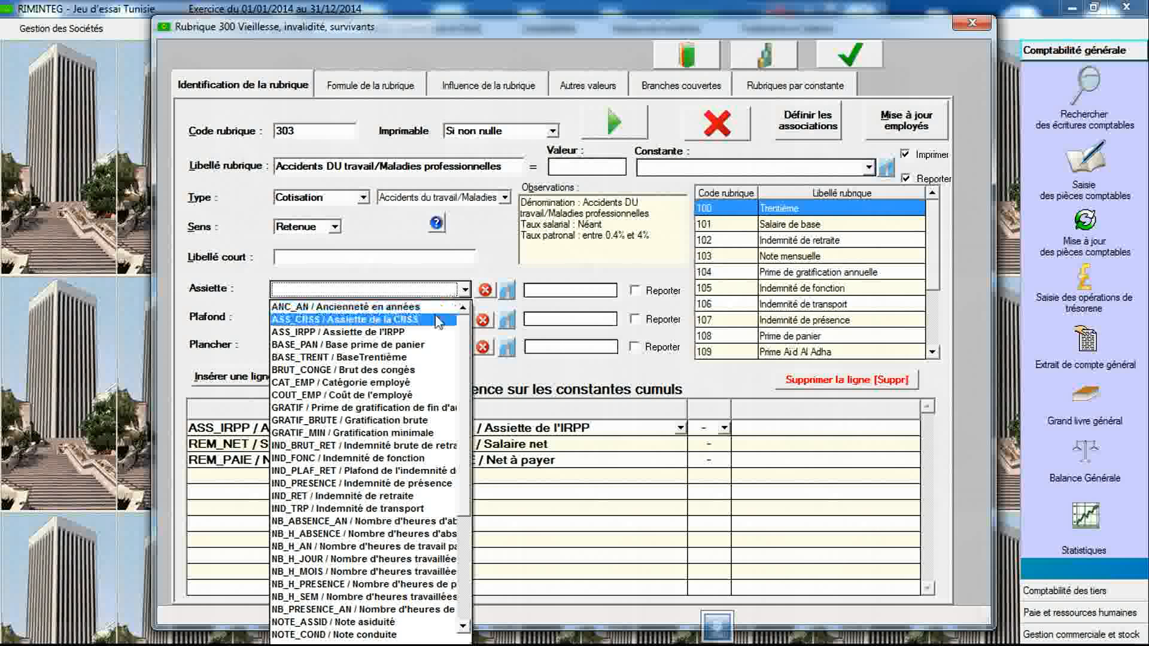
{"action": "left_click", "coordinate": [437, 320]}
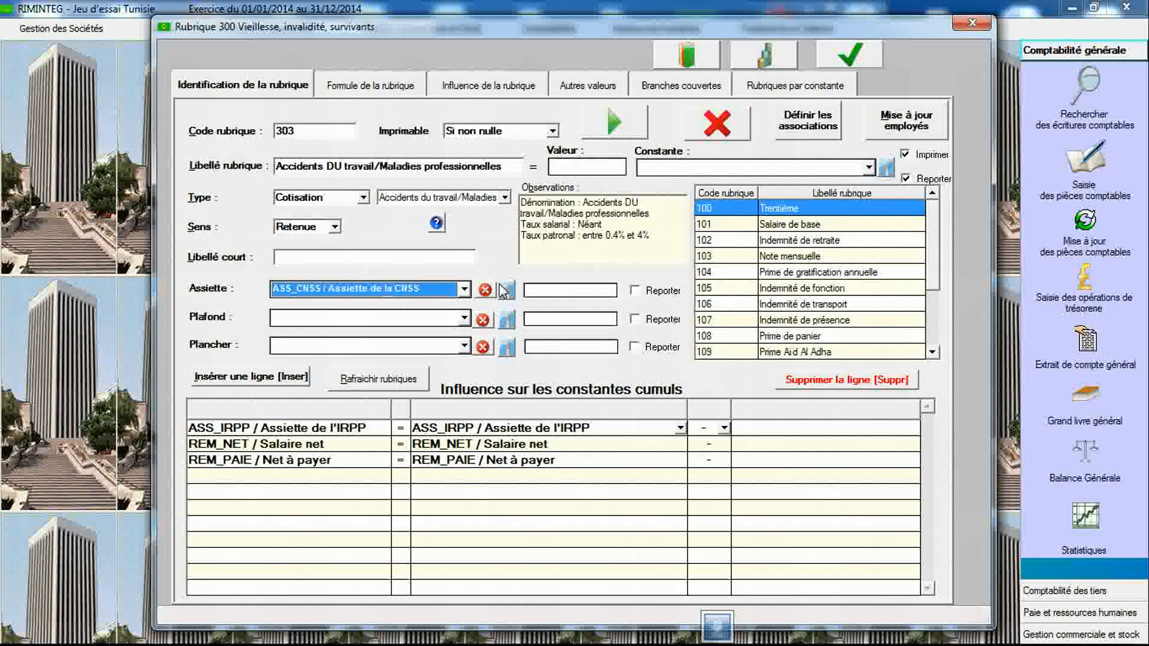
- Set item 303's formula to Base X Taux with base ASS_CNSS, paid to CNSS, and save the item
{"action": "left_click", "coordinate": [400, 88]}
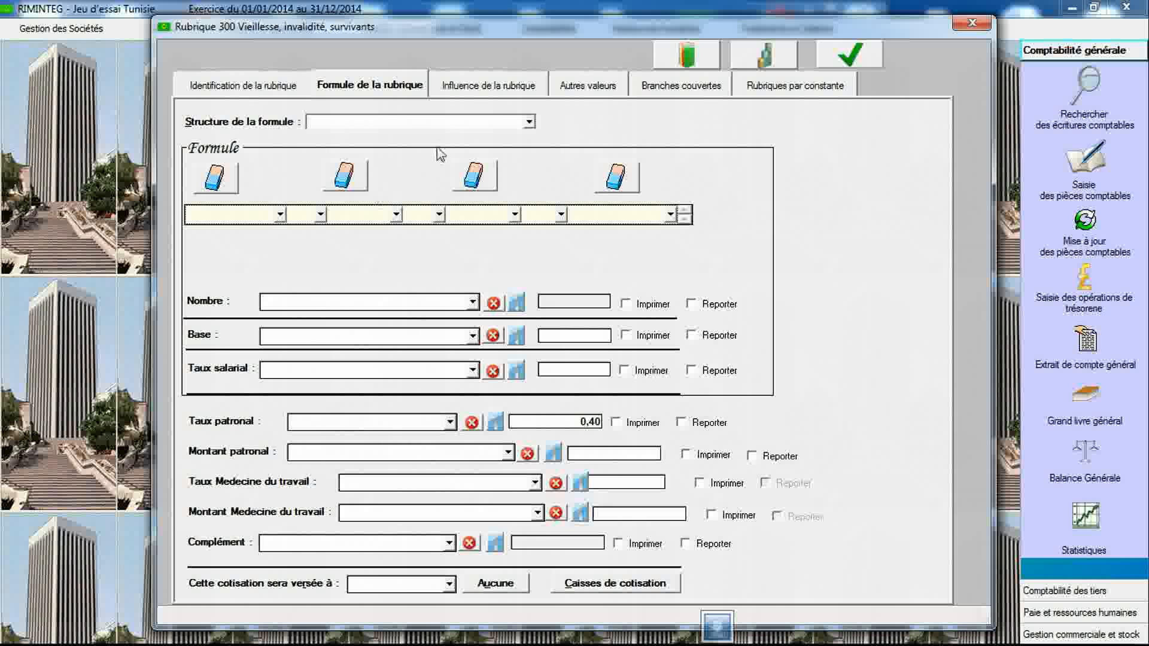
{"action": "left_click", "coordinate": [441, 125]}
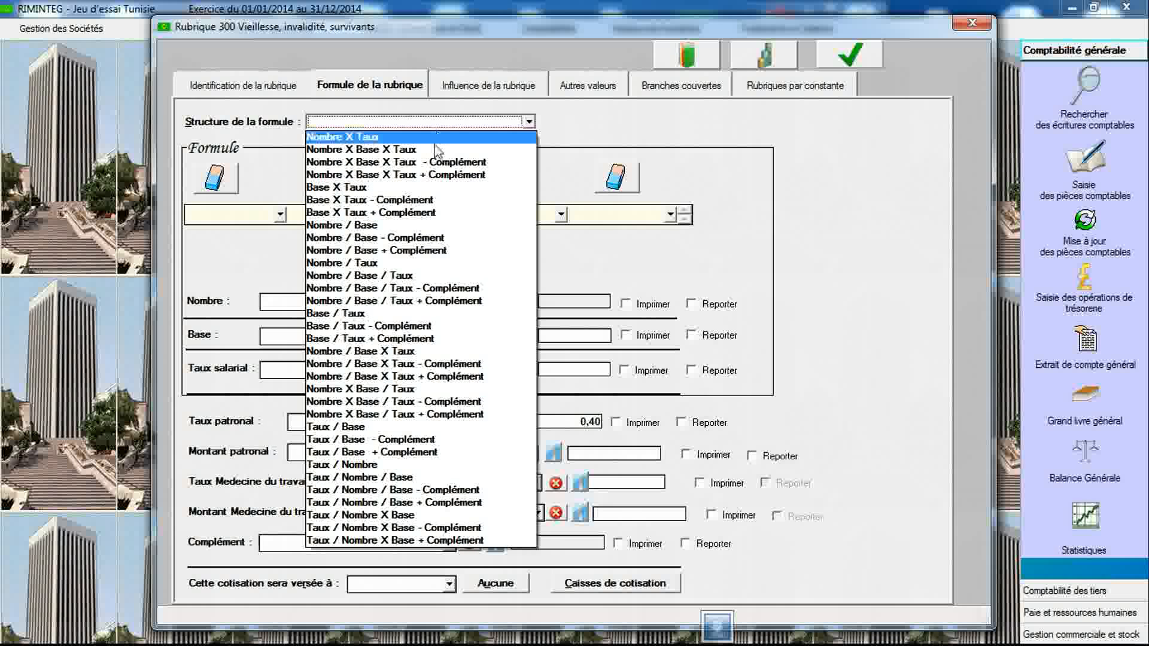
{"action": "left_click", "coordinate": [432, 186]}
{"action": "left_click", "coordinate": [472, 336]}
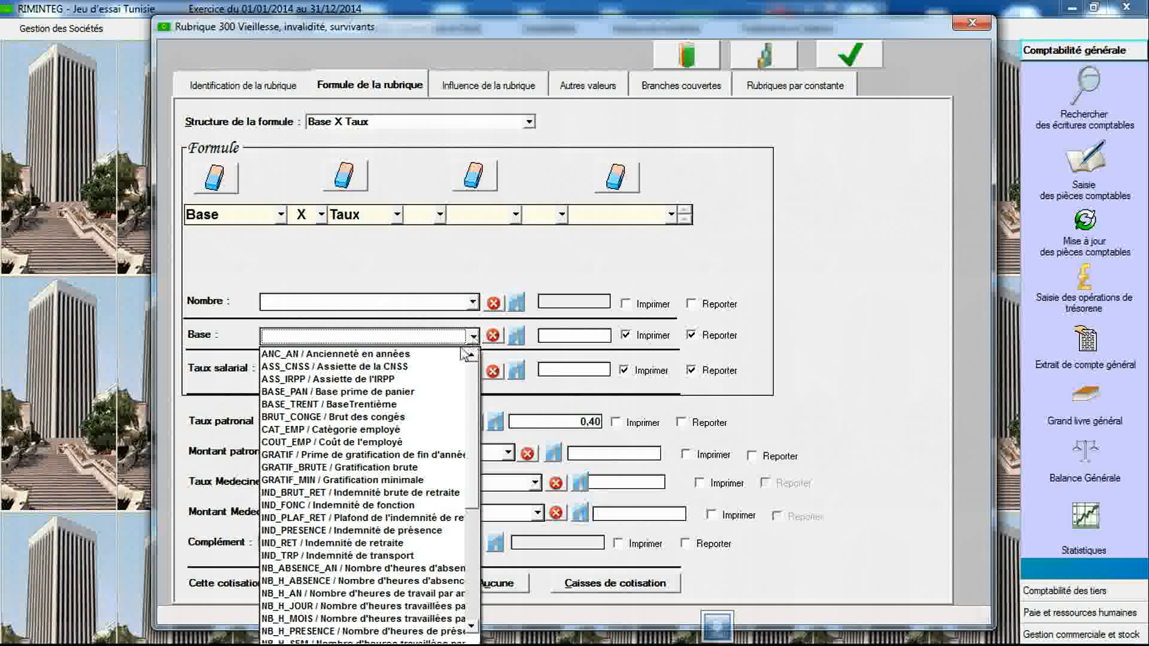
{"action": "left_click", "coordinate": [419, 356]}
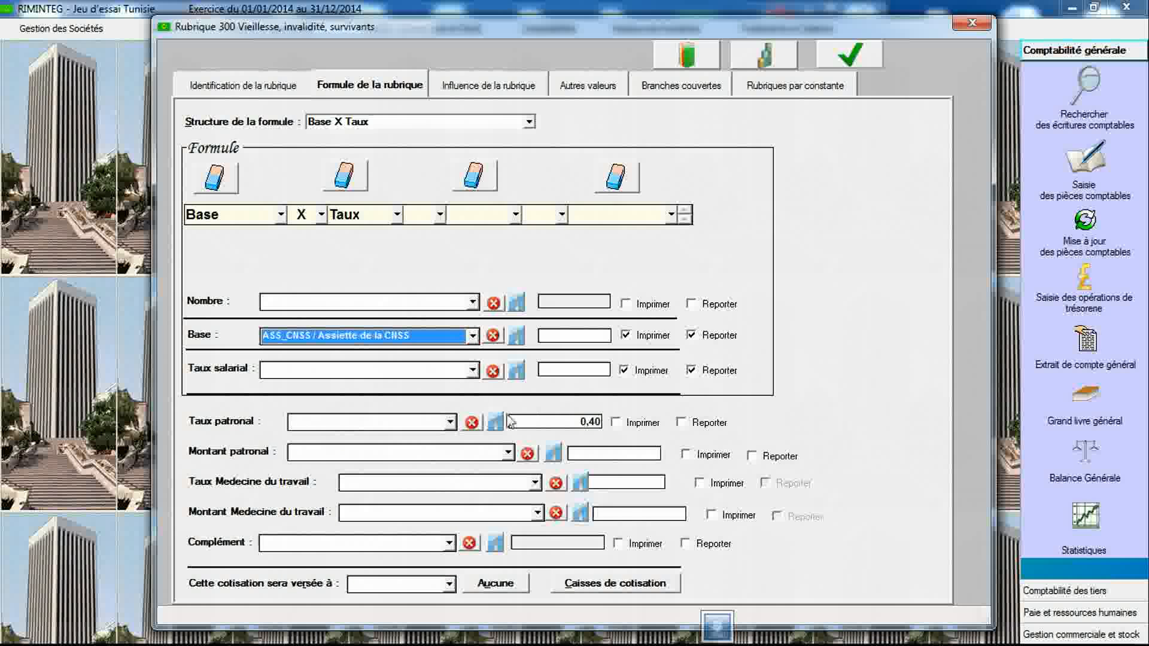
{"action": "left_click", "coordinate": [580, 423]}
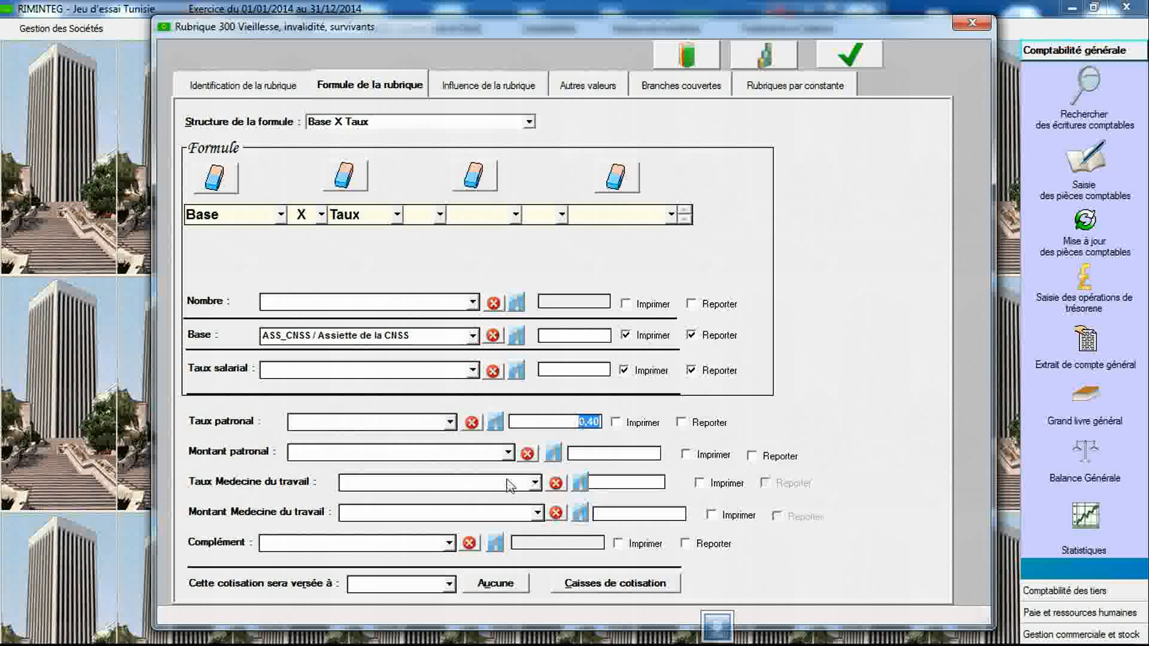
{"action": "left_click", "coordinate": [451, 586]}
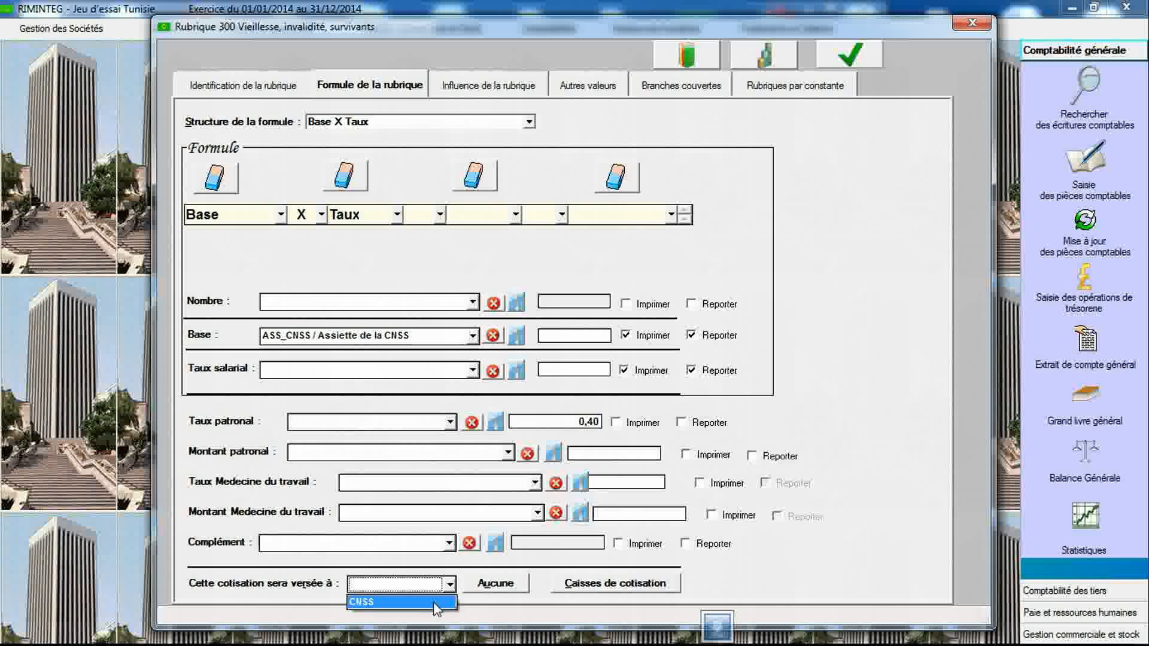
{"action": "left_click", "coordinate": [419, 609]}
{"action": "left_click", "coordinate": [850, 54]}
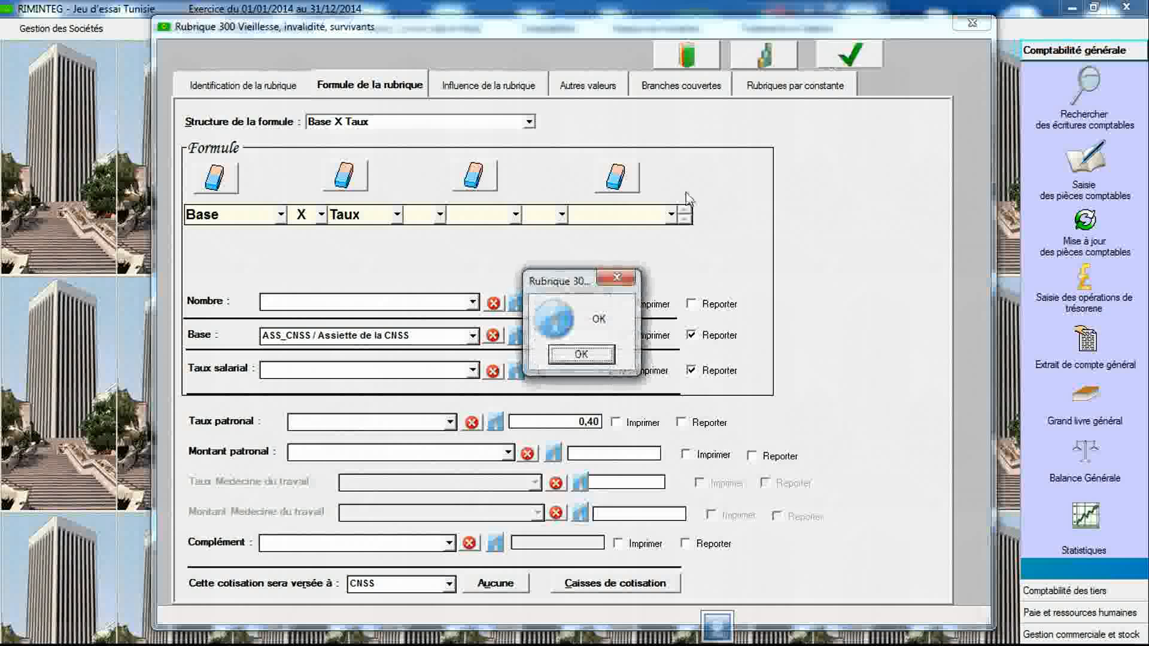
{"action": "left_click", "coordinate": [584, 355]}
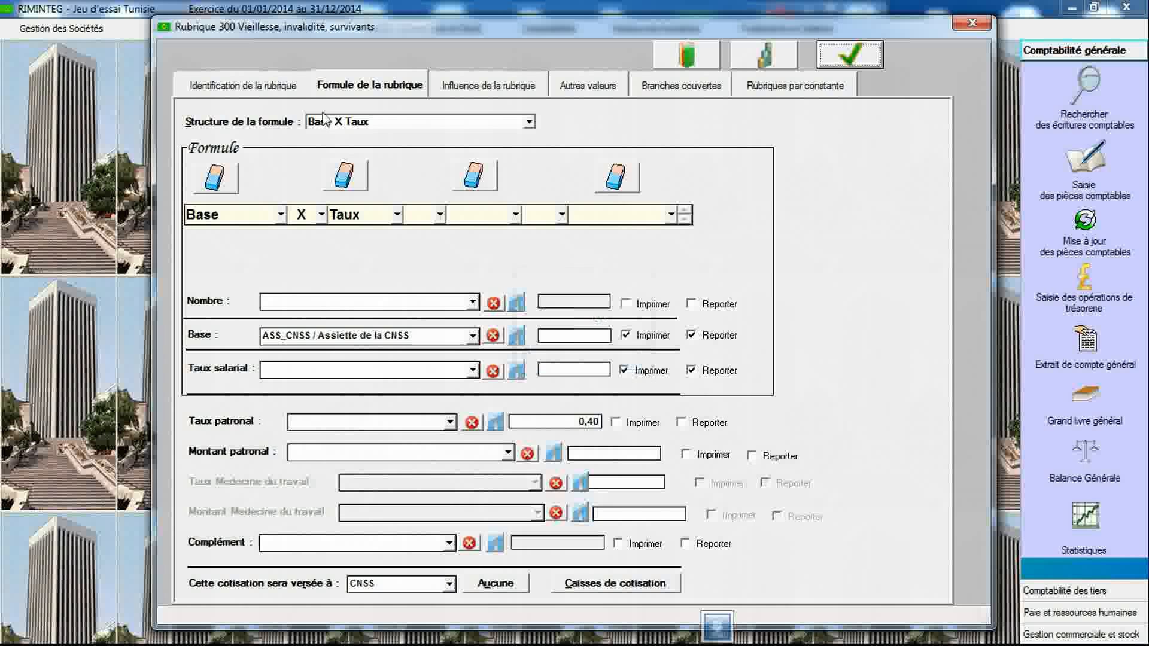
- Create item 304 of type Cotisation for "Prévoyance sociale des travailleurs - Fonds spécial" with assiette ASS_CNSS
{"action": "left_click", "coordinate": [283, 90]}
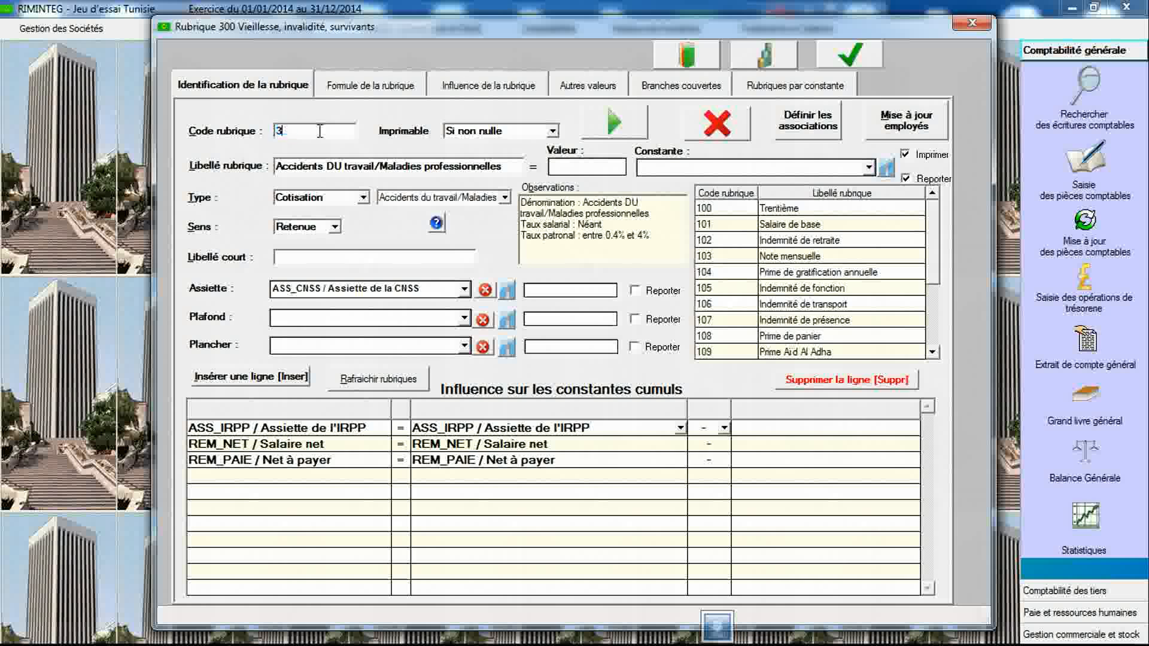
{"action": "left_click", "coordinate": [325, 199]}
{"action": "left_click", "coordinate": [326, 218]}
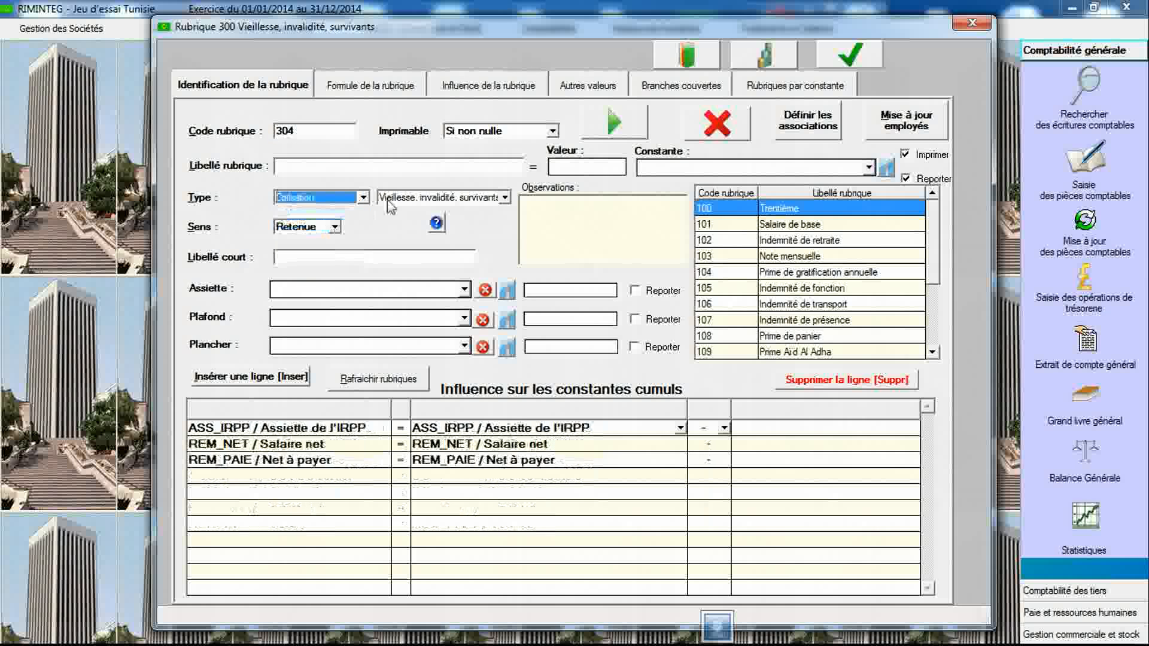
{"action": "left_click", "coordinate": [412, 196]}
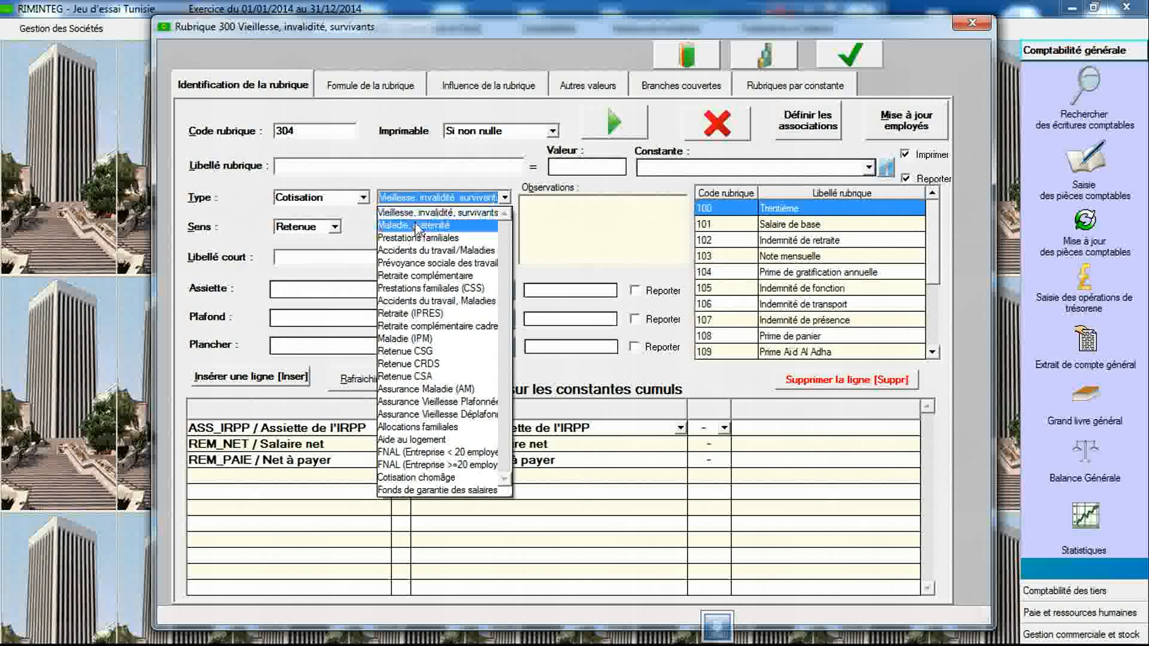
{"action": "left_click", "coordinate": [421, 262]}
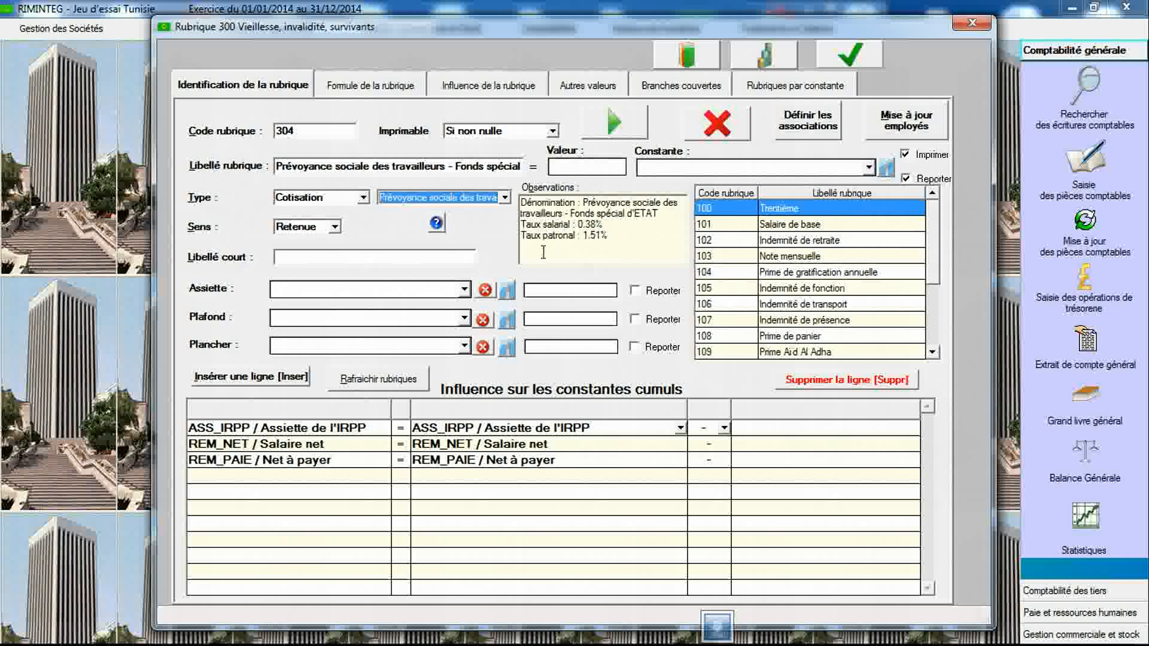
{"action": "left_click", "coordinate": [464, 290]}
{"action": "left_click", "coordinate": [443, 320]}
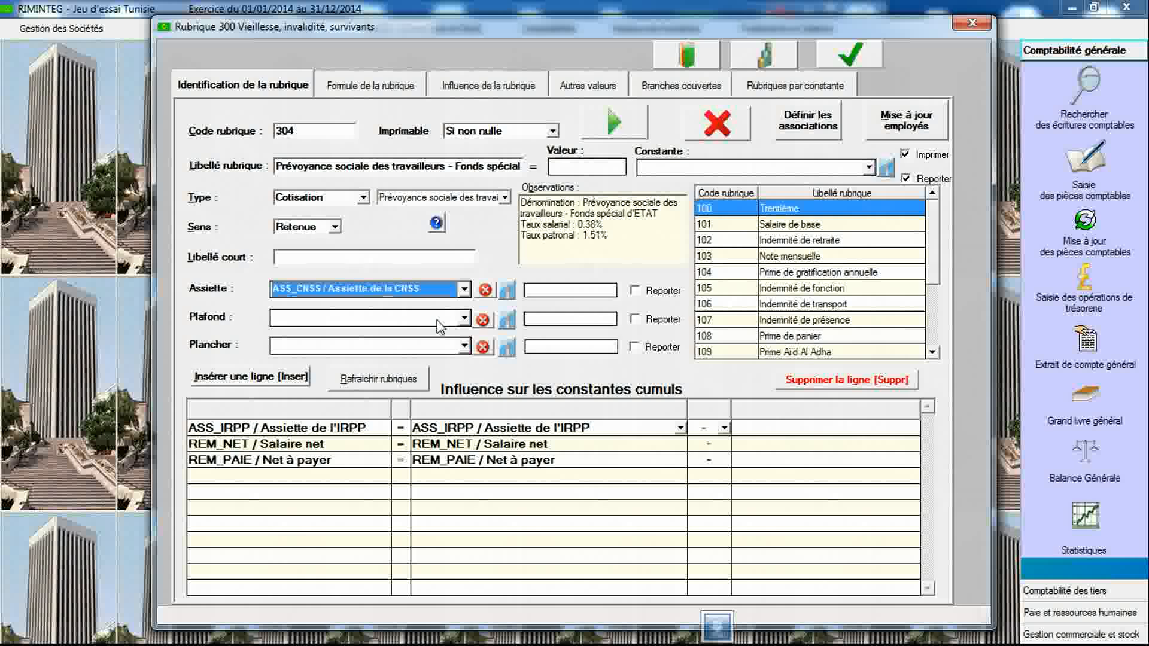
- Set item 304's formula to Base X Taux with base ASS_CNSS, paid to CNSS, and save the item
{"action": "left_click", "coordinate": [391, 89]}
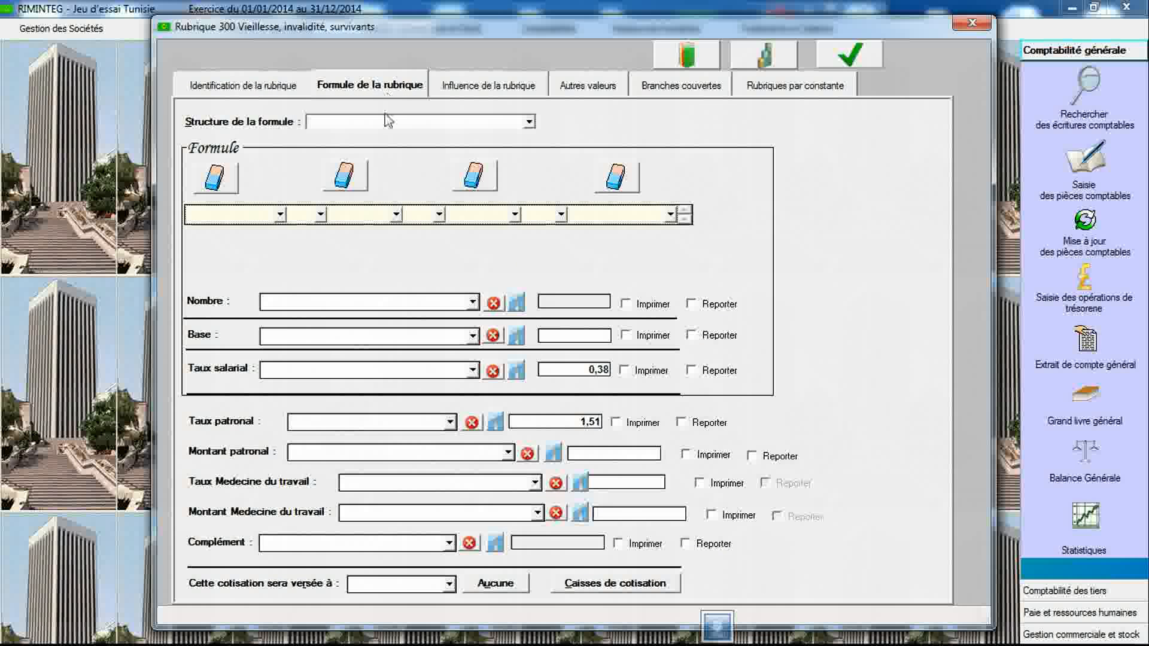
{"action": "left_click", "coordinate": [387, 122]}
{"action": "left_click", "coordinate": [389, 187]}
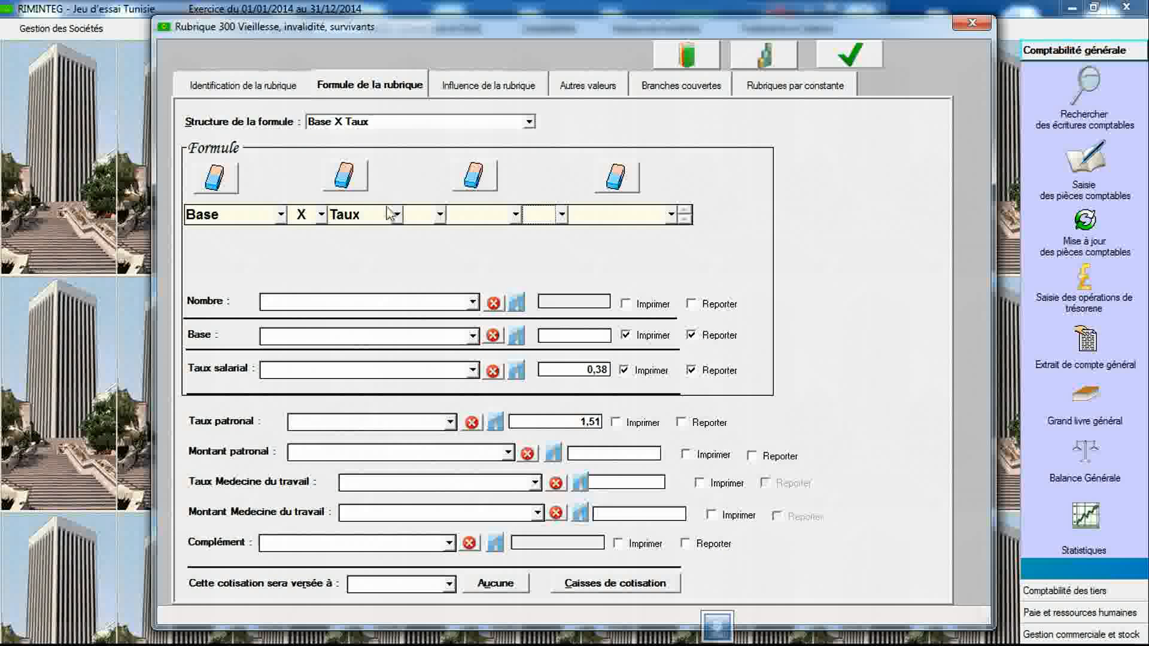
{"action": "left_click", "coordinate": [415, 335]}
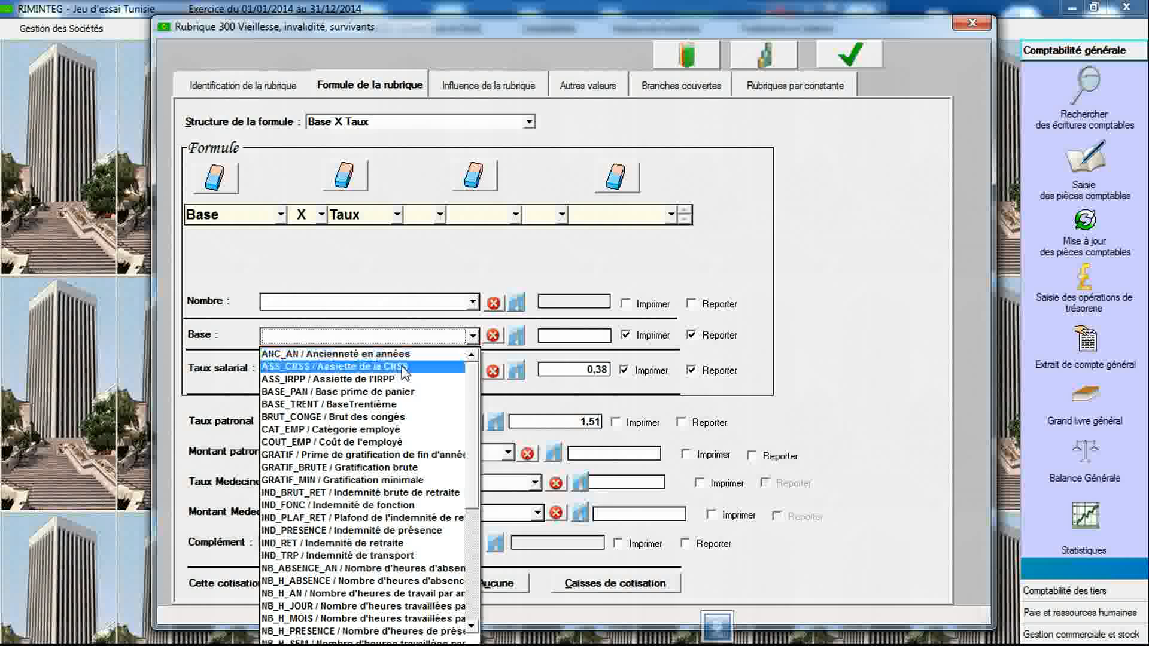
{"action": "left_click", "coordinate": [406, 361]}
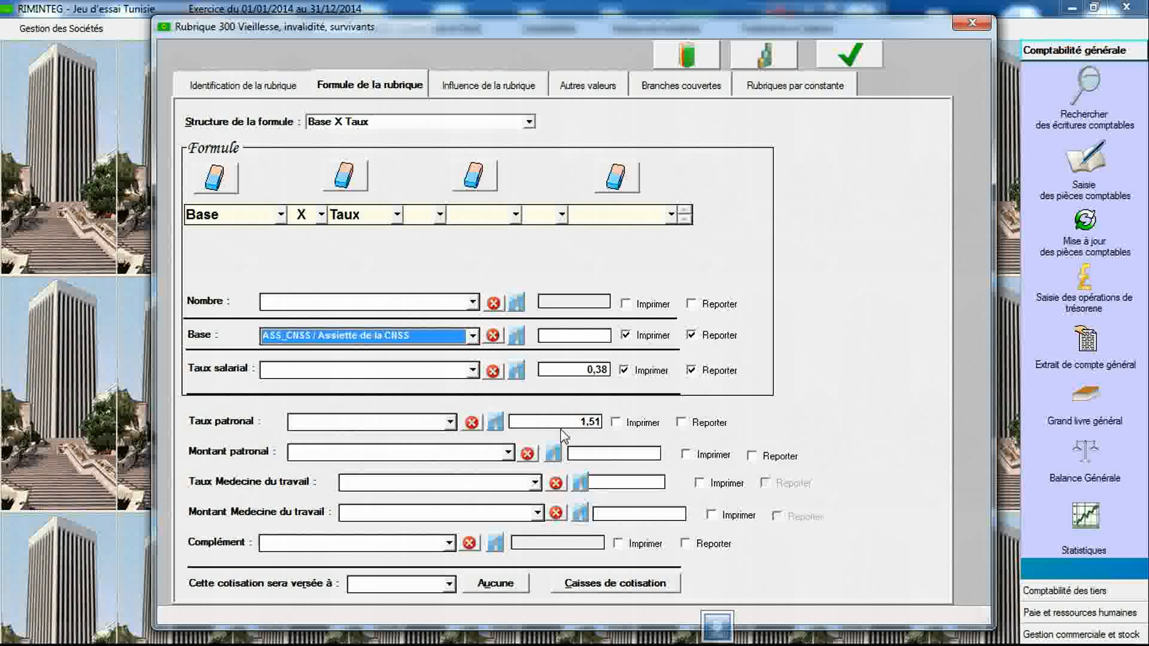
{"action": "left_click", "coordinate": [449, 584]}
{"action": "left_click", "coordinate": [371, 602]}
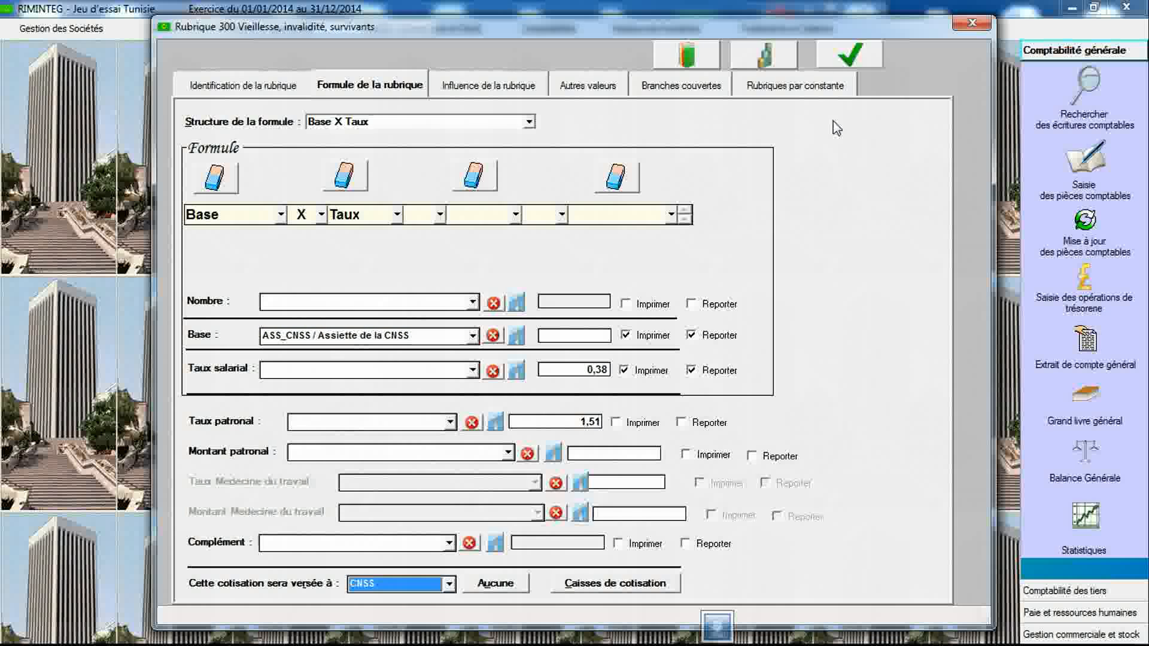
{"action": "left_click", "coordinate": [838, 61]}
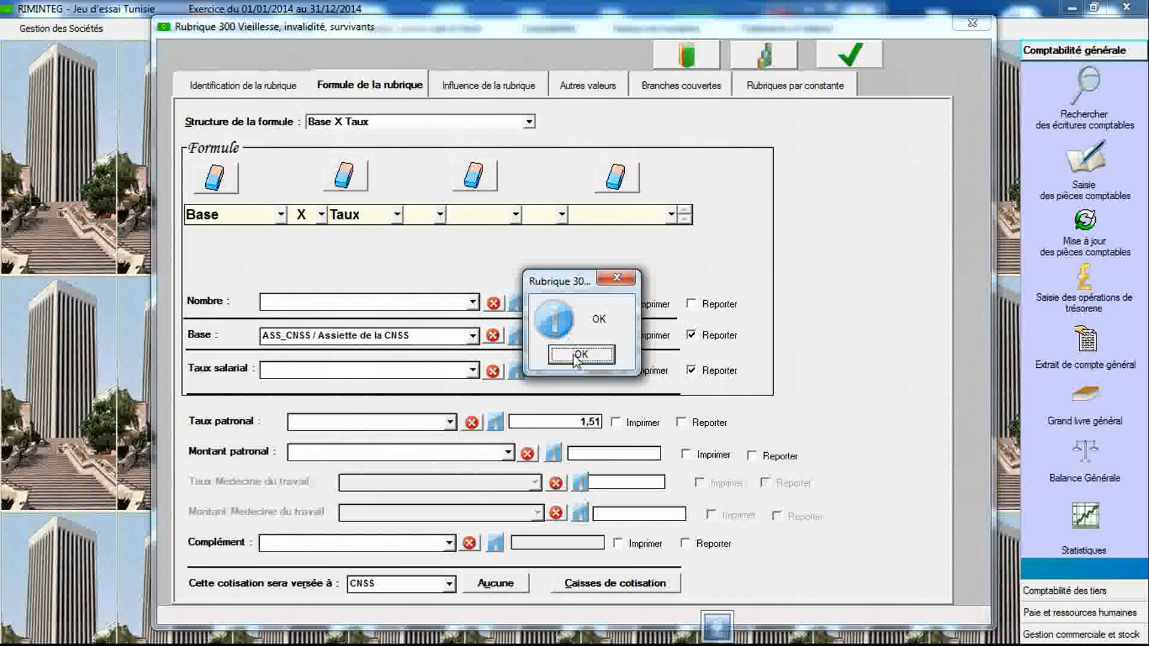
{"action": "left_click", "coordinate": [583, 355]}
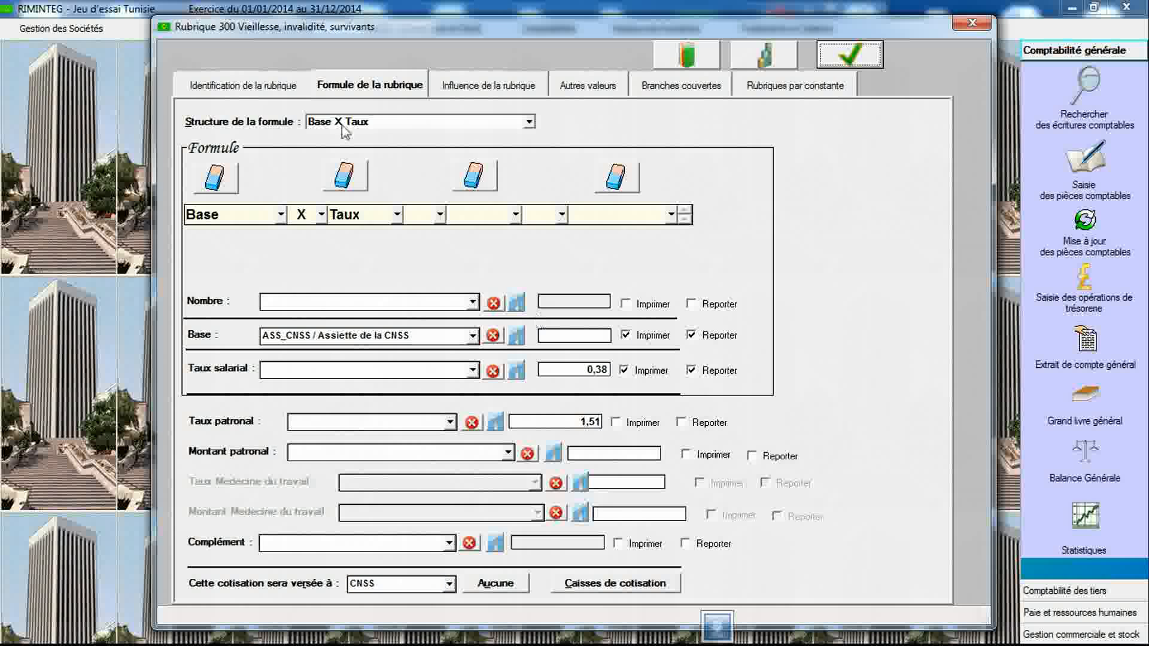
- Create item 305 of type Cotisation for "Retraite complémentaire" with assiette ASS_CNSS
{"action": "left_click", "coordinate": [293, 89]}
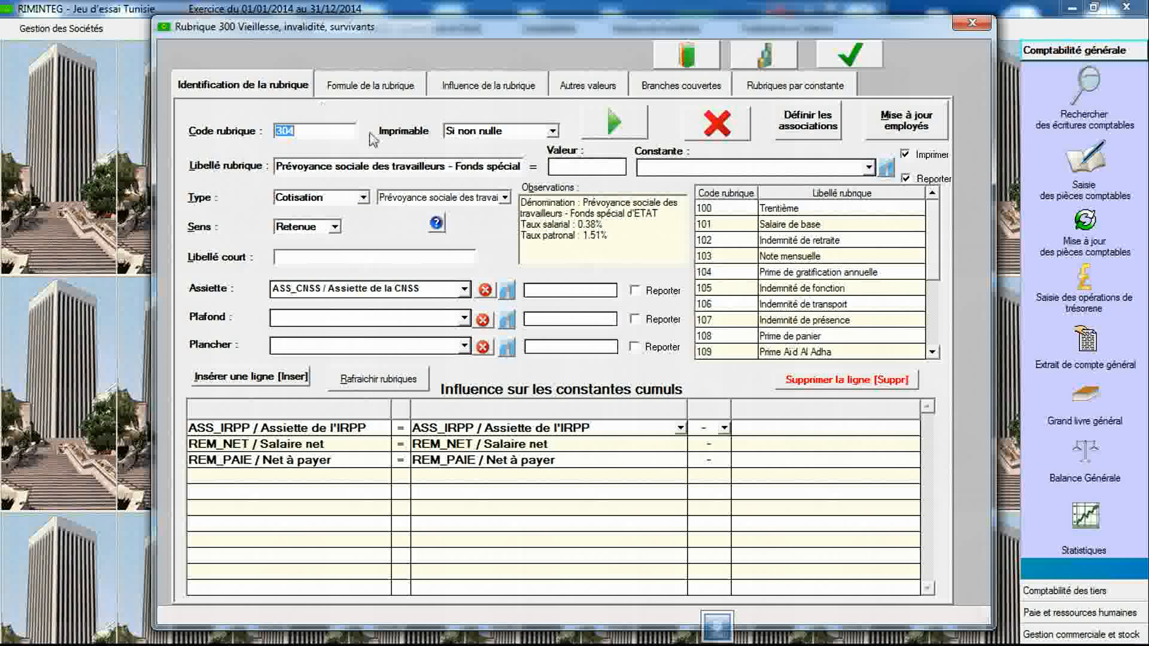
{"action": "left_click", "coordinate": [505, 197]}
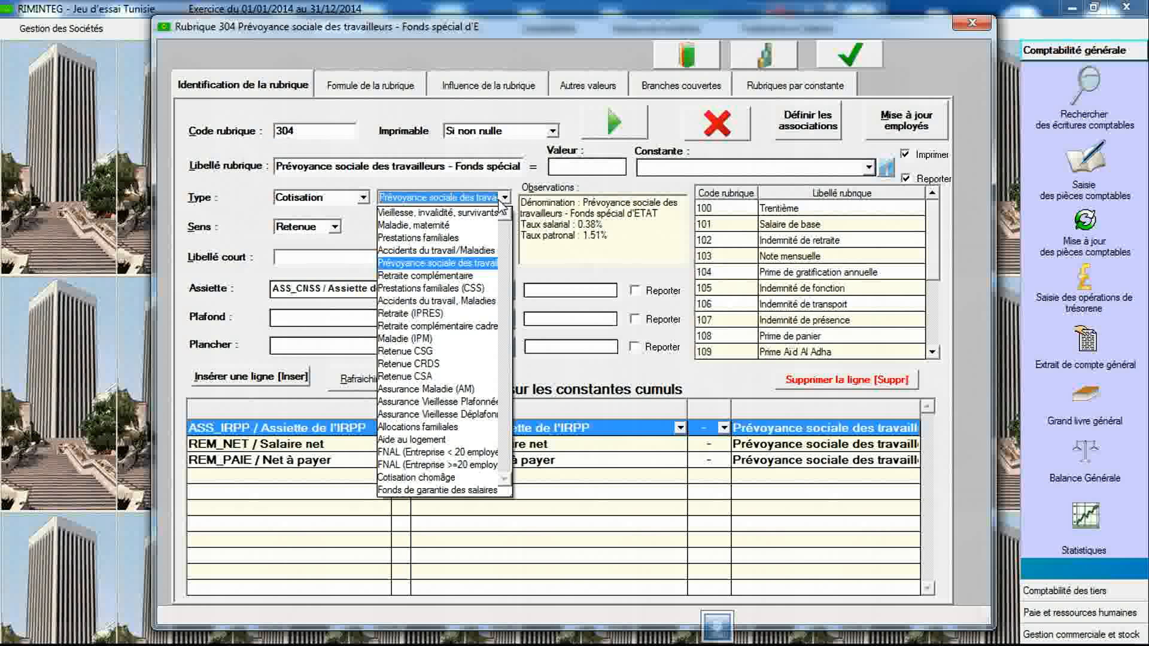
{"action": "left_click", "coordinate": [504, 200]}
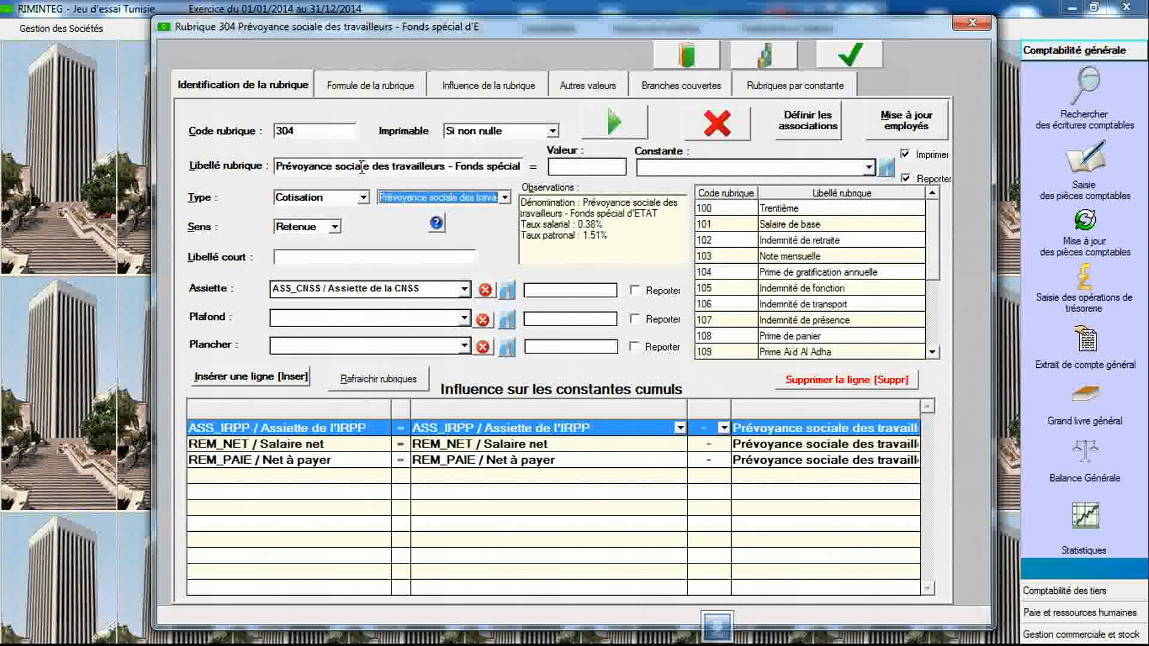
{"action": "double_click", "coordinate": [332, 133]}
{"action": "type", "text": "305"}
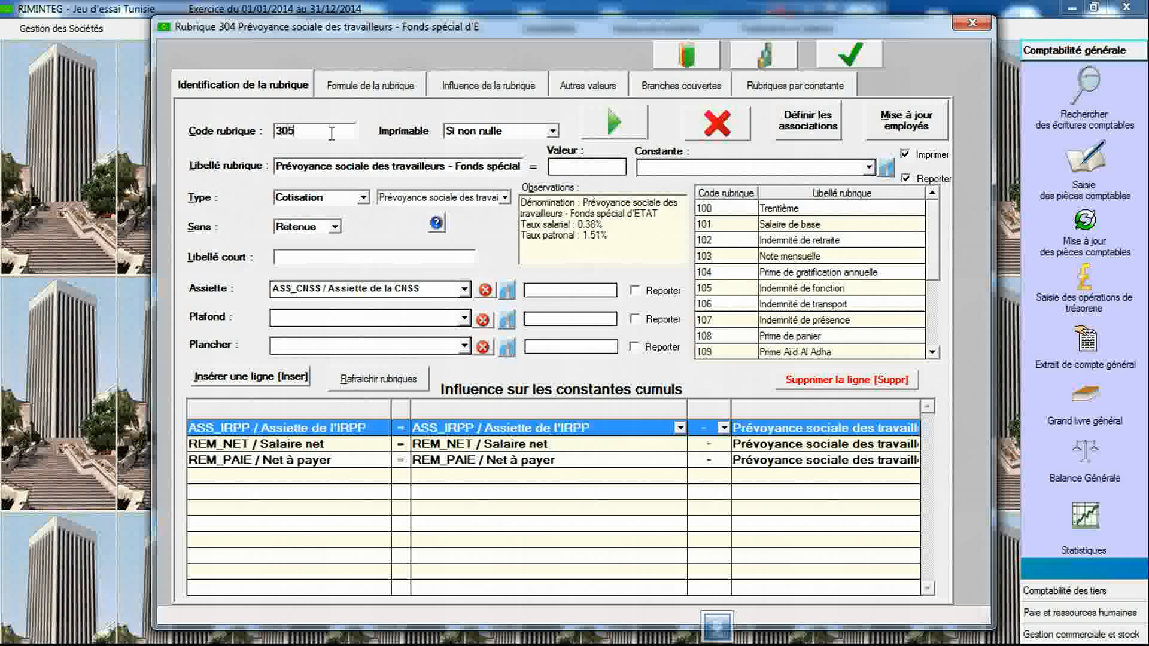
{"action": "key", "text": "Tab"}
{"action": "left_click", "coordinate": [363, 197]}
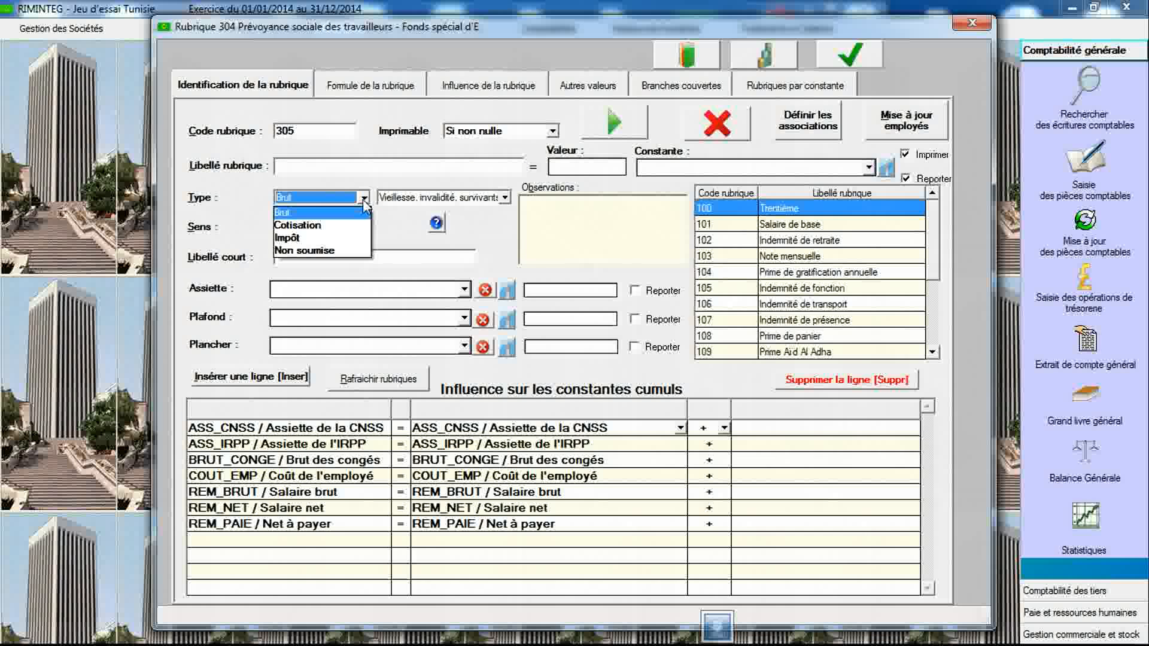
{"action": "left_click", "coordinate": [351, 228]}
{"action": "left_click", "coordinate": [426, 196]}
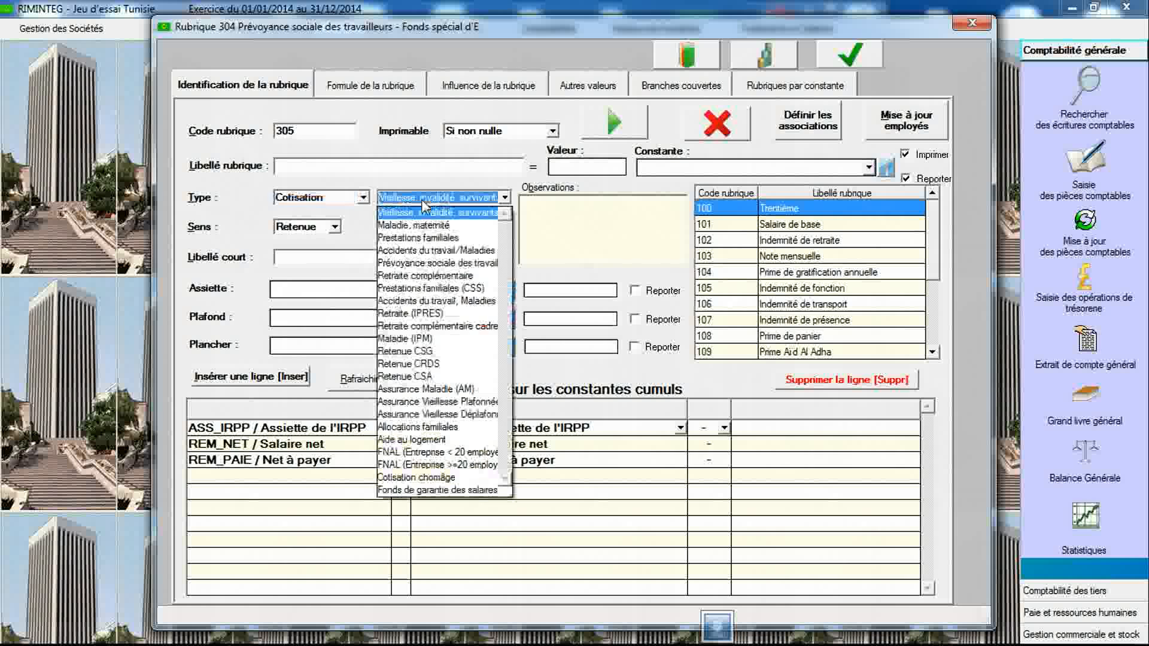
{"action": "left_click", "coordinate": [427, 276]}
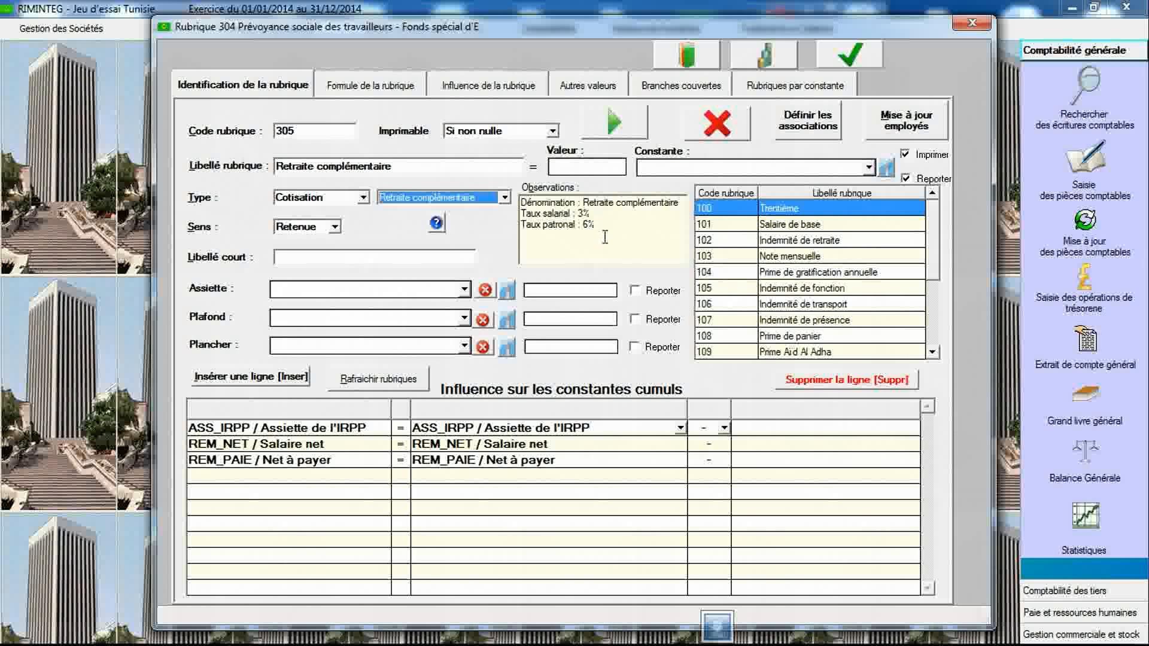
{"action": "left_click", "coordinate": [465, 289]}
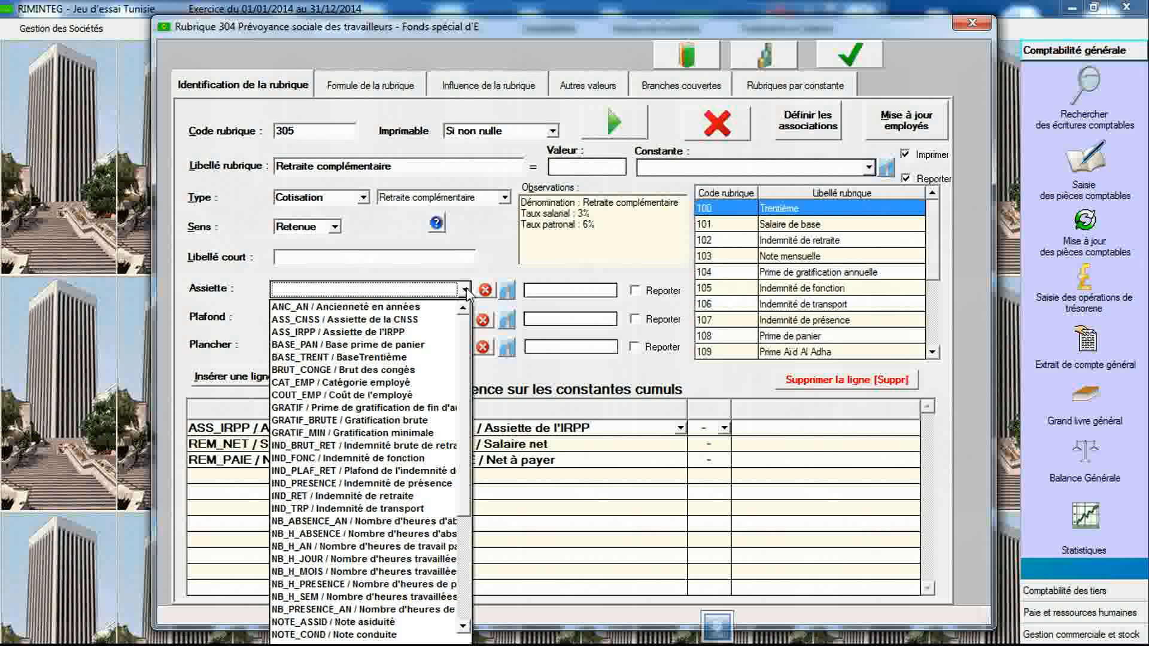
{"action": "left_click", "coordinate": [445, 319]}
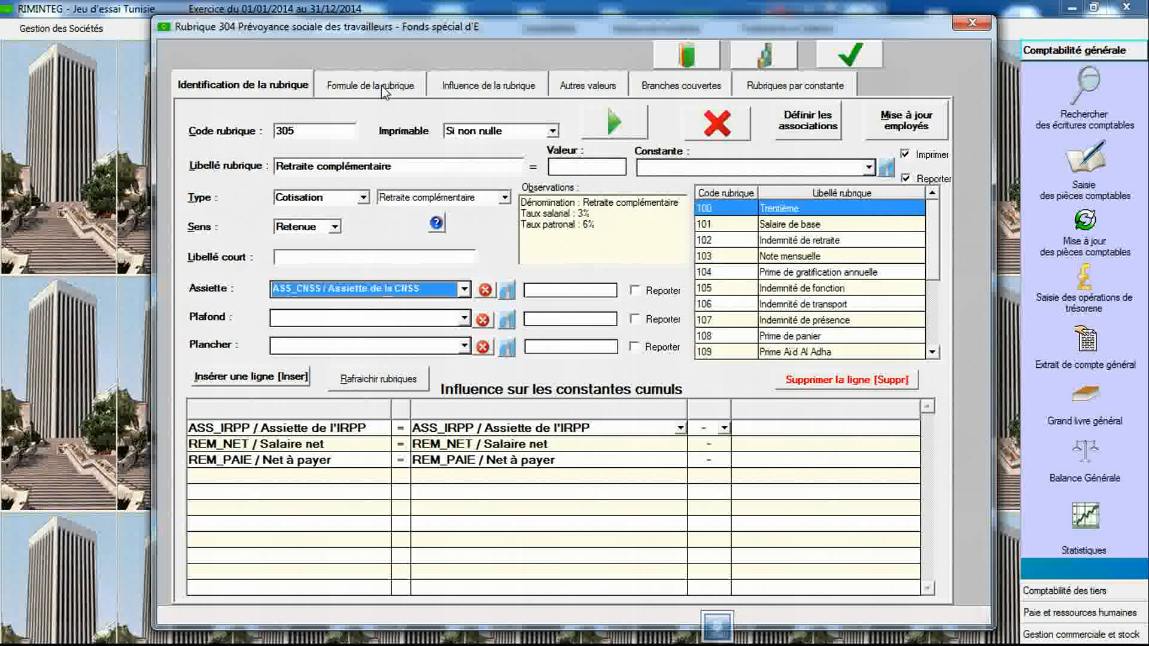
{"action": "left_click", "coordinate": [538, 319]}
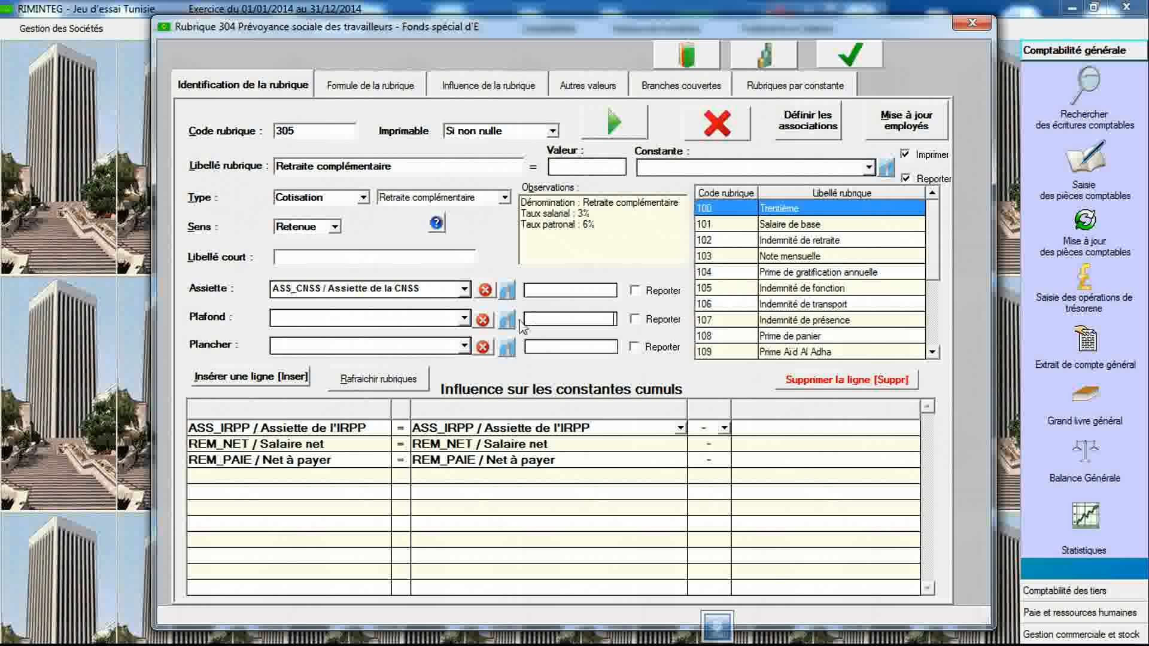
{"action": "left_click", "coordinate": [464, 318]}
{"action": "left_click", "coordinate": [465, 319]}
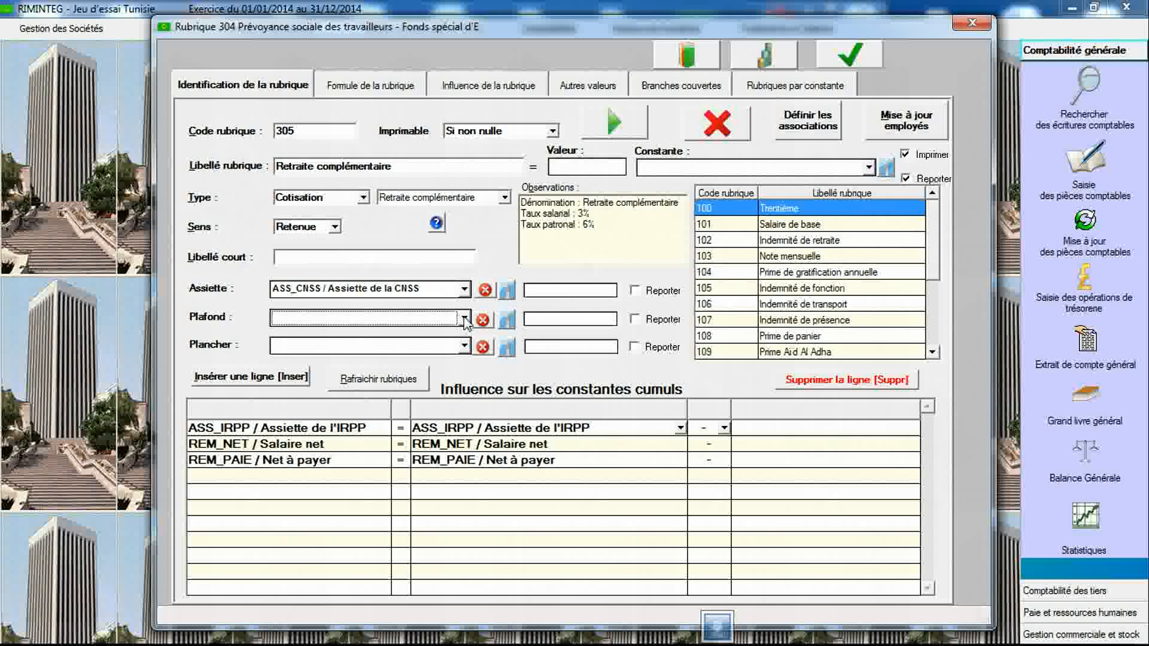
- Set item 305's formula to Base X Taux with base ASS_CNSS, paid to CNSS, and save the item
{"action": "left_click", "coordinate": [380, 87]}
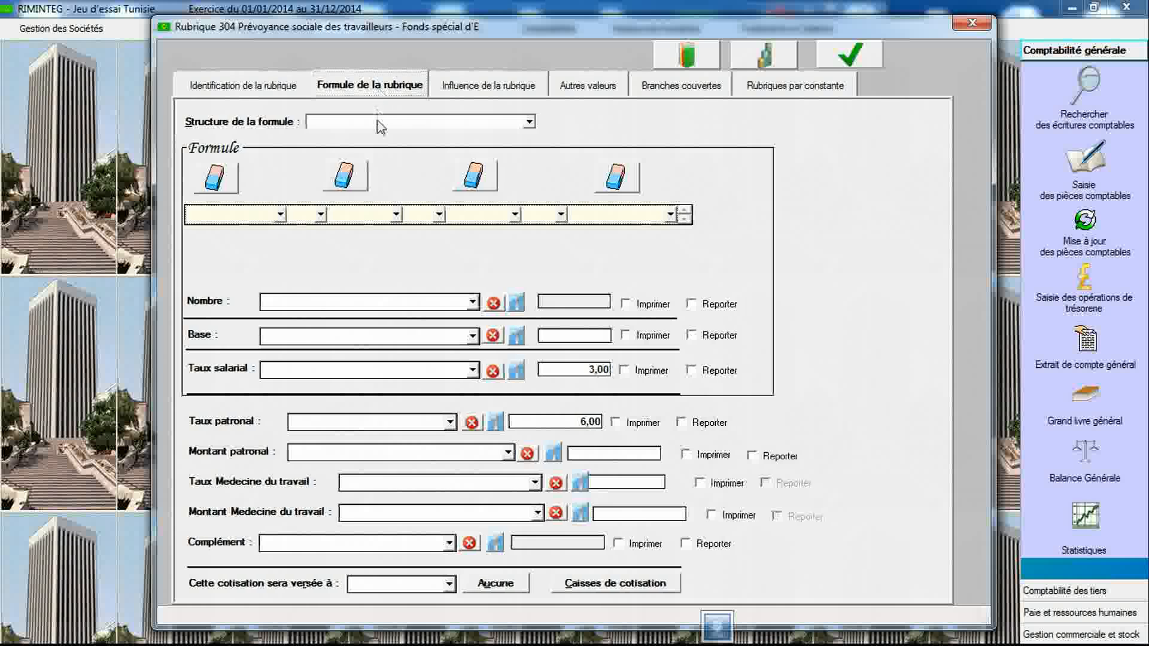
{"action": "left_click", "coordinate": [379, 123]}
{"action": "left_click", "coordinate": [359, 186]}
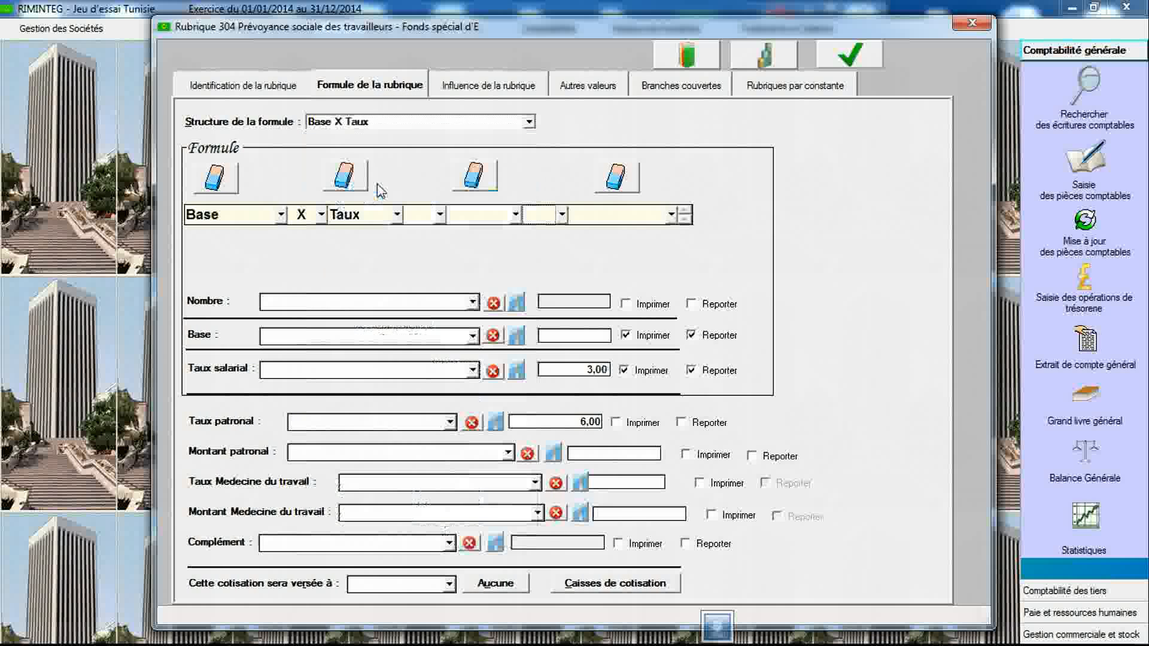
{"action": "left_click", "coordinate": [473, 336]}
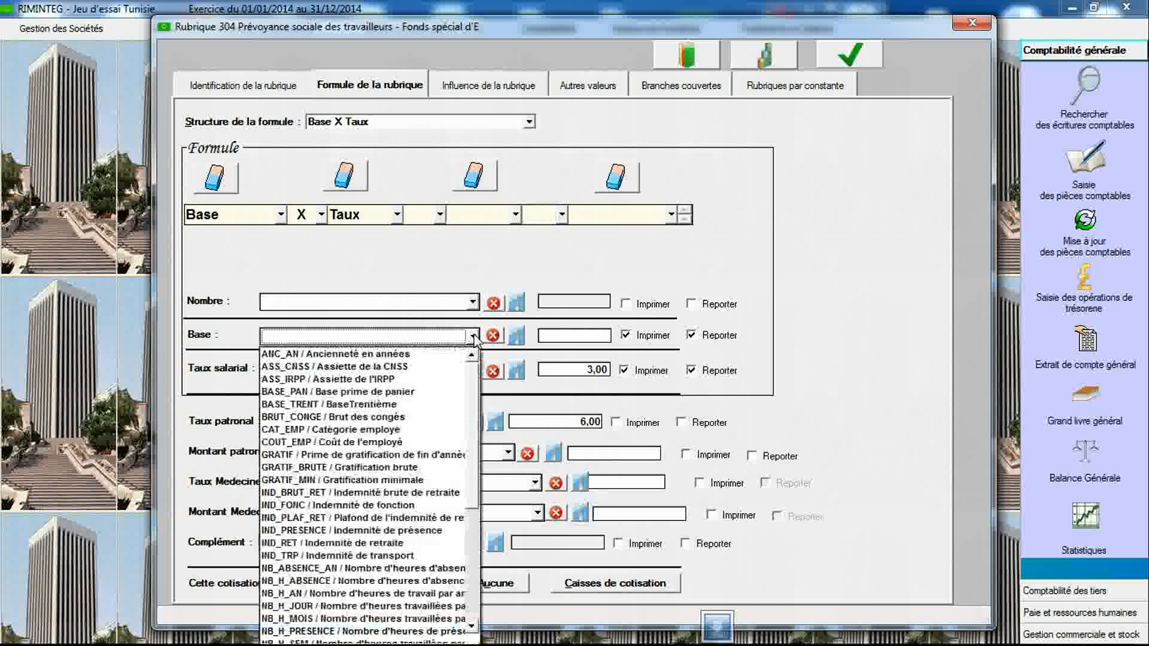
{"action": "left_click", "coordinate": [454, 366]}
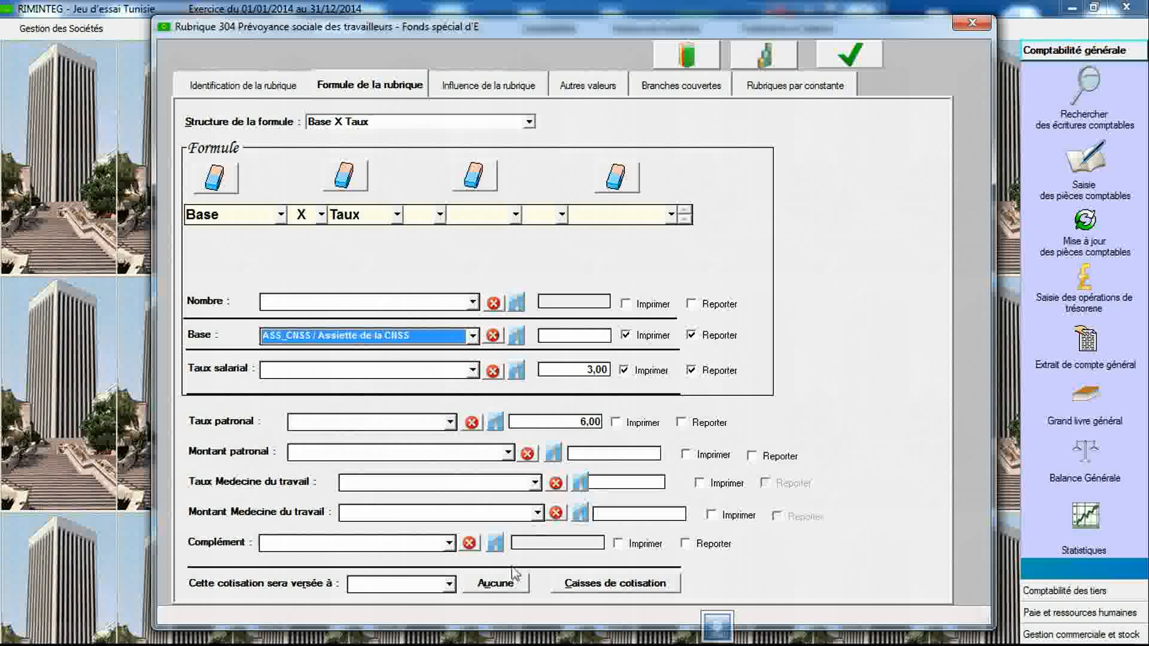
{"action": "left_click", "coordinate": [450, 584]}
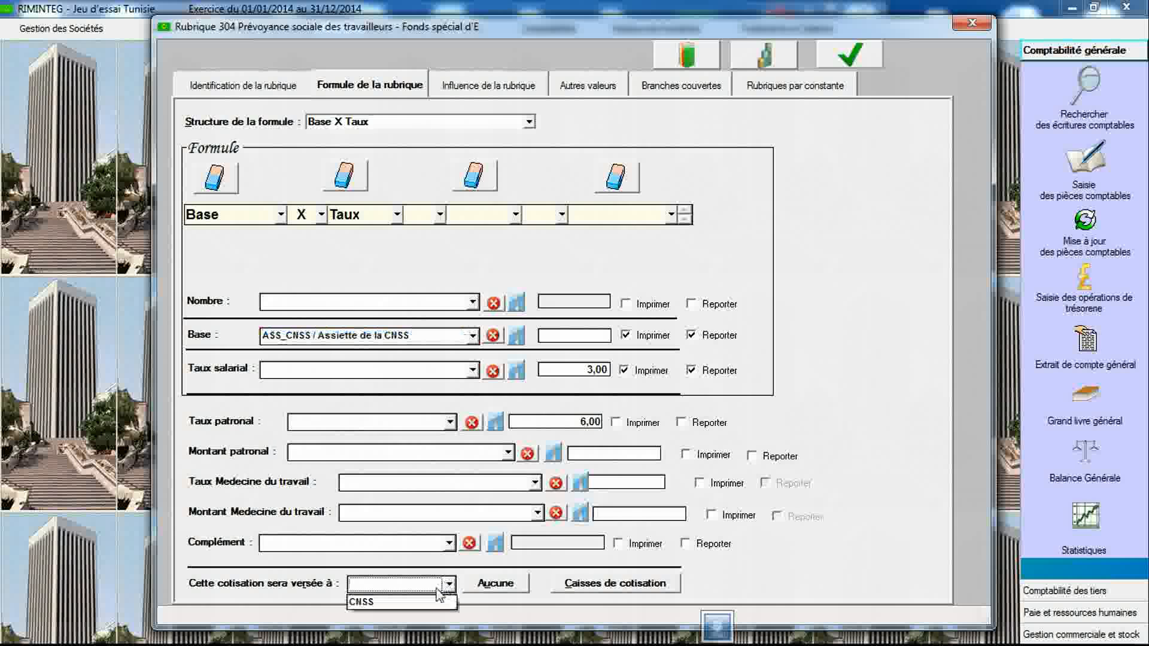
{"action": "left_click", "coordinate": [431, 600]}
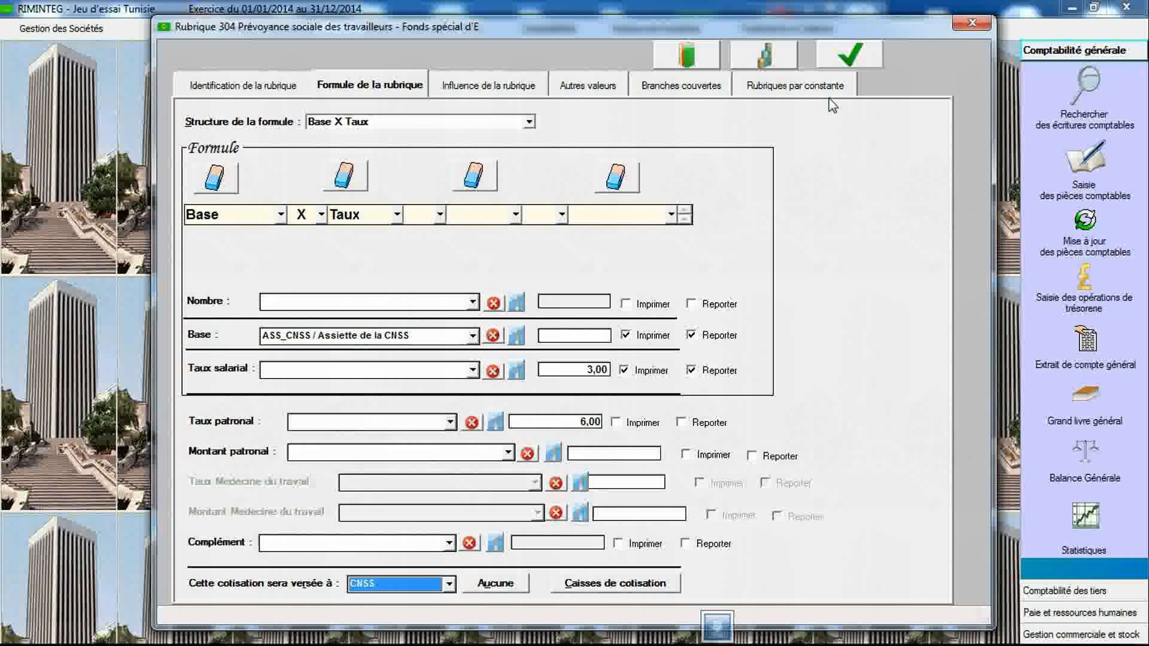
{"action": "left_click", "coordinate": [850, 55]}
{"action": "left_click", "coordinate": [584, 355]}
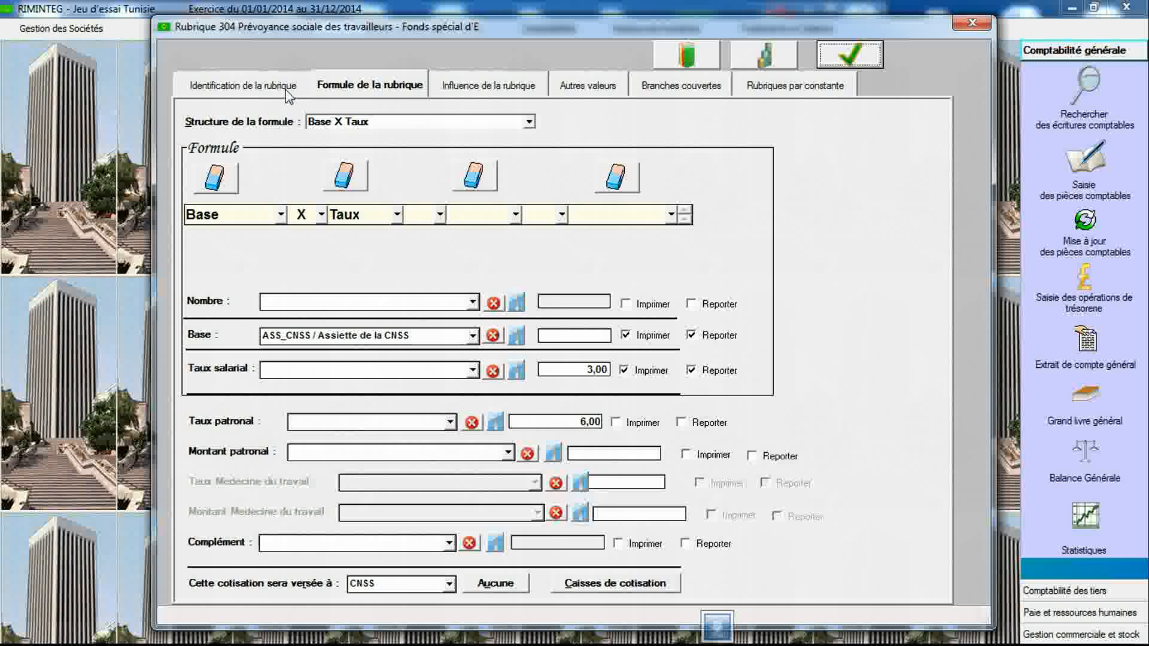
- Create item 400 labelled "Retenue IRPP" with type Impôt
{"action": "left_click", "coordinate": [286, 89]}
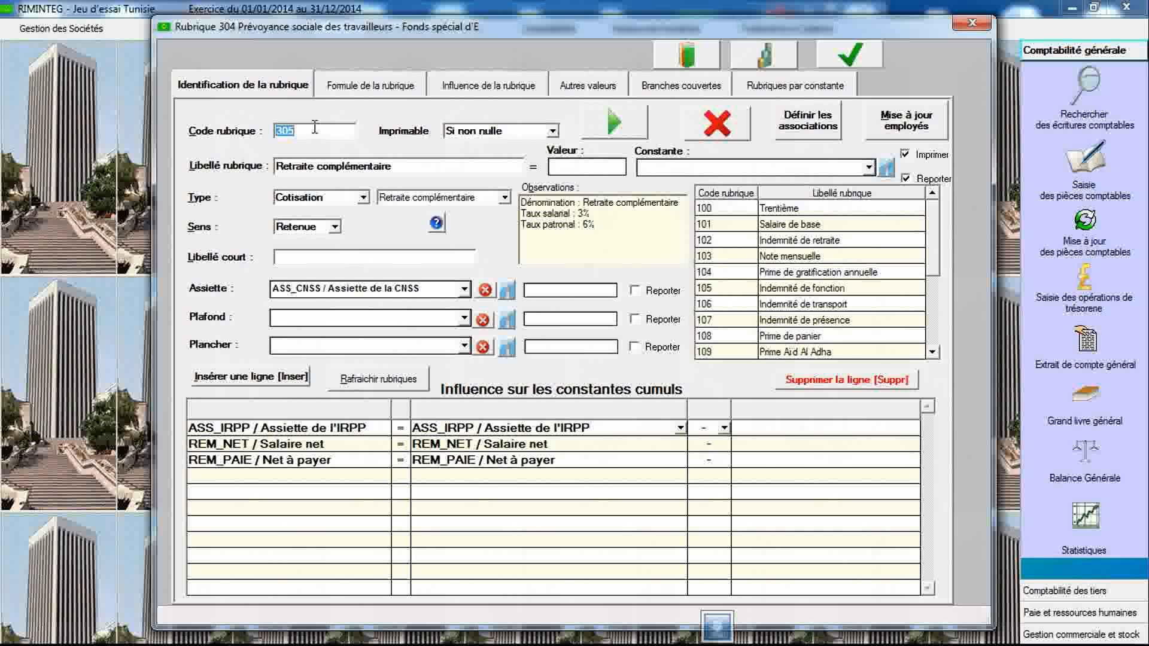
{"action": "type", "text": "400"}
{"action": "key", "text": "Return"}
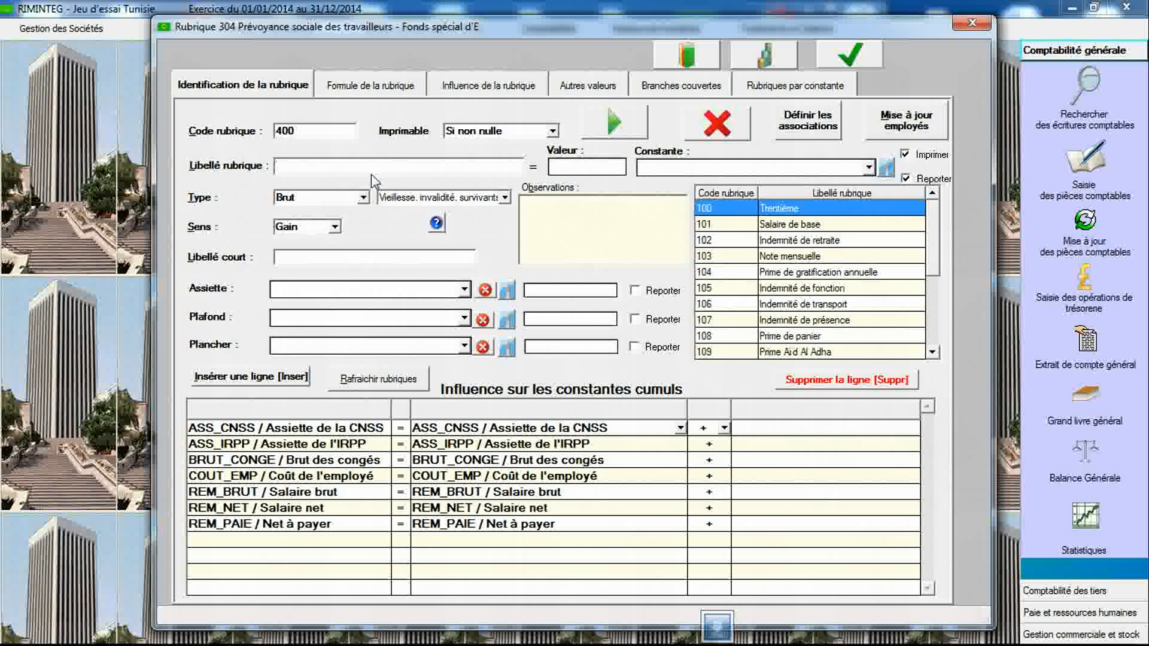
{"action": "type", "text": "Rete"}
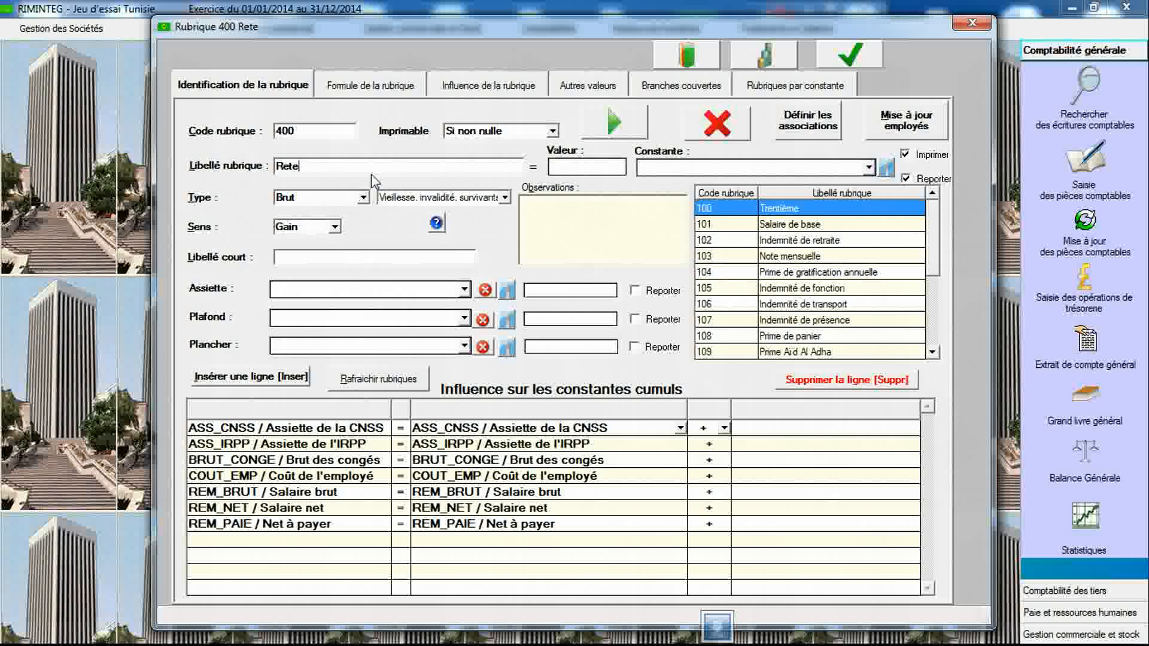
{"action": "type", "text": "nue IRPP"}
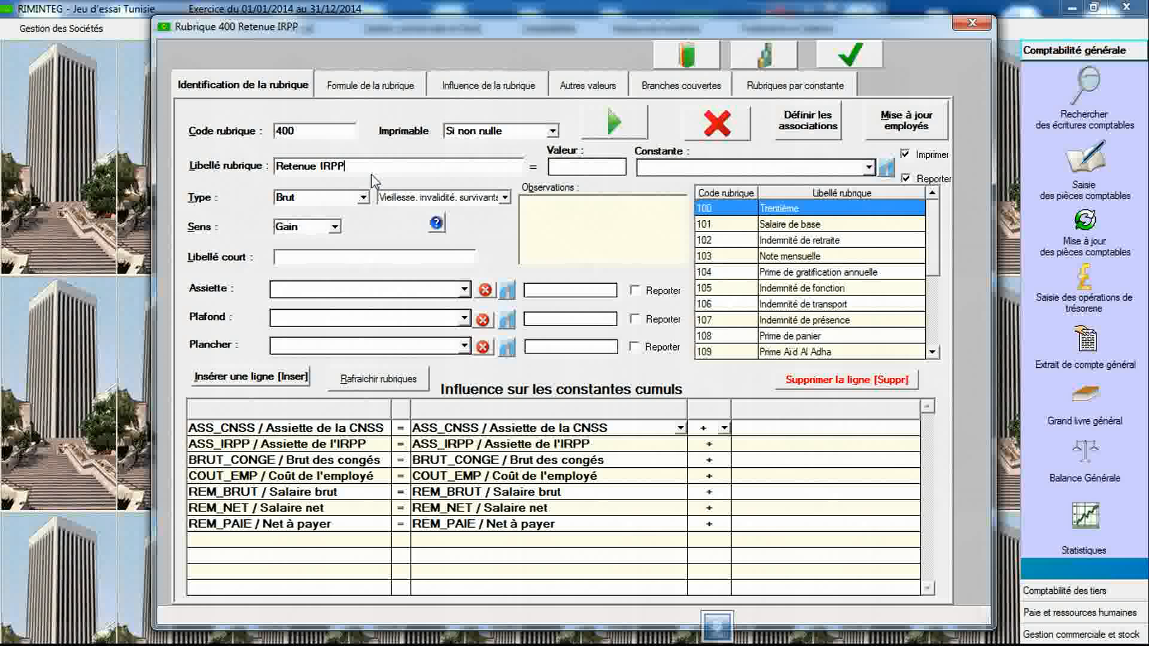
{"action": "left_click", "coordinate": [363, 198]}
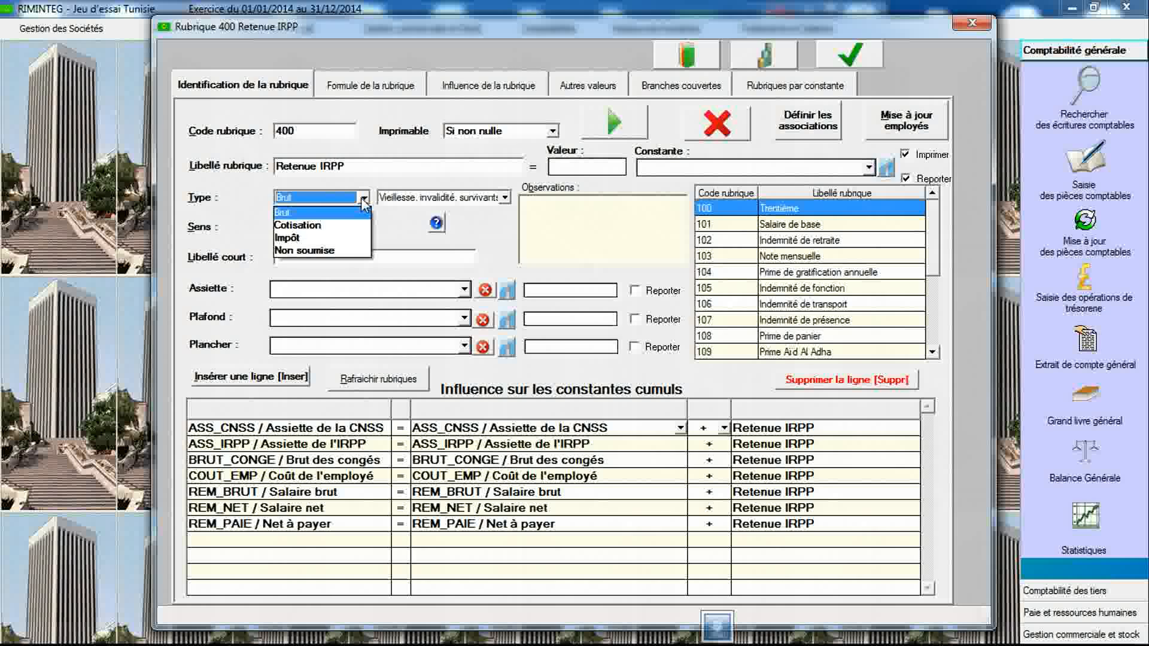
{"action": "left_click", "coordinate": [350, 239]}
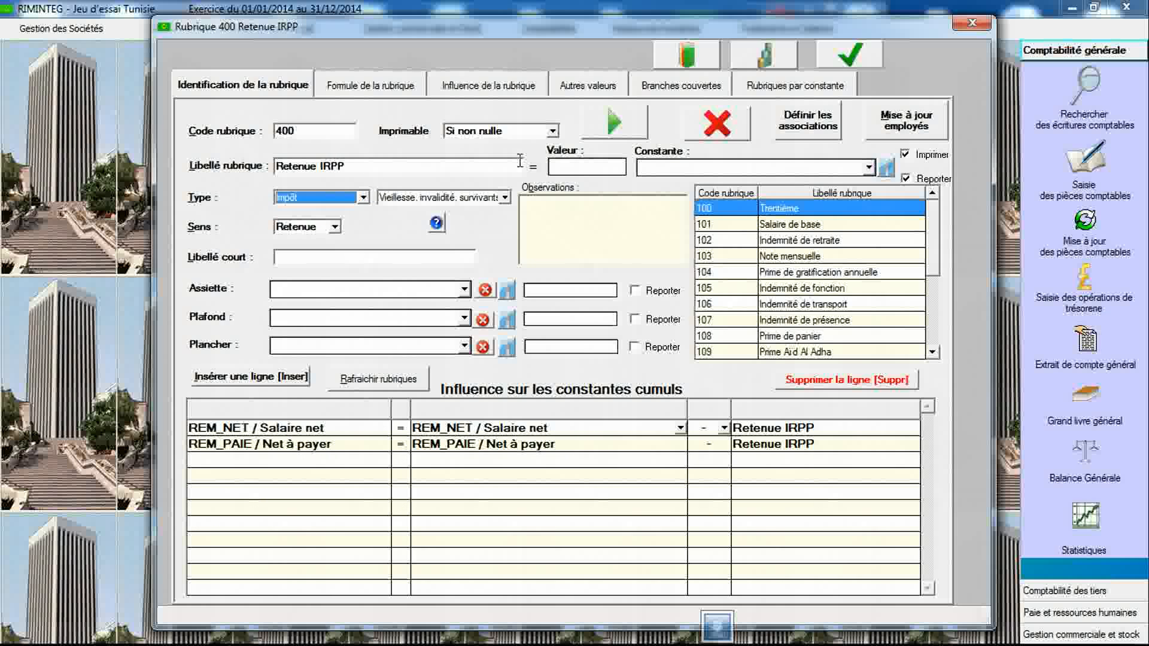
- Open the constants declaration and select the legal text "Taux de l'impôt IRPP (Tunisie)" to consult the IRPP rates
{"action": "left_click", "coordinate": [764, 58]}
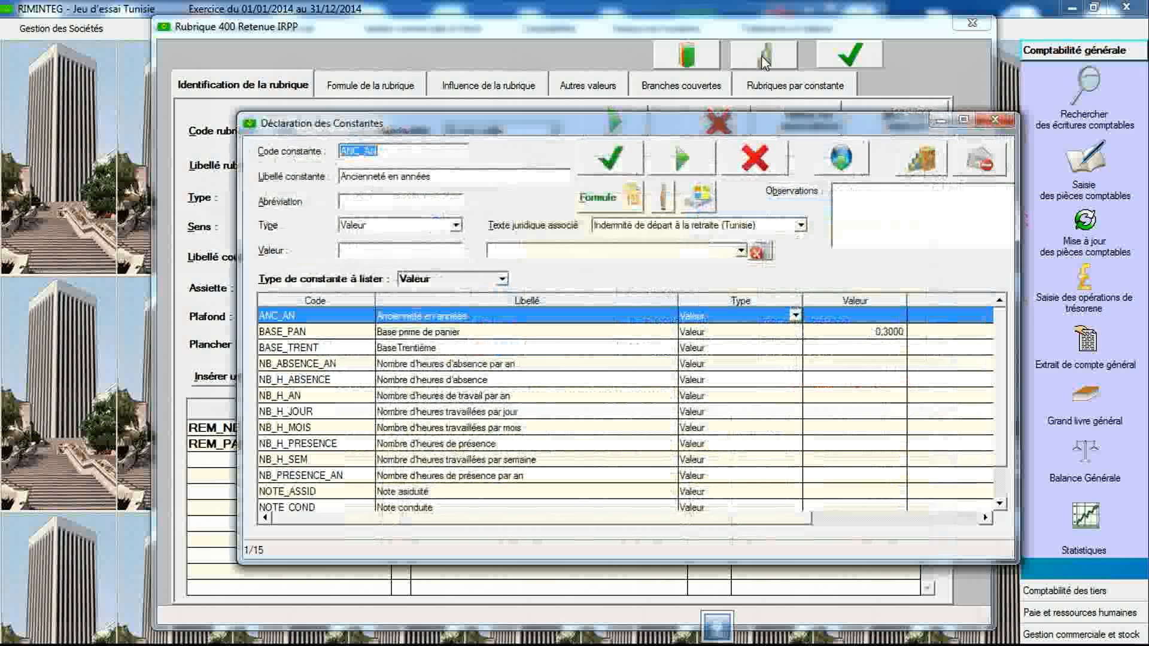
{"action": "left_click", "coordinate": [709, 225]}
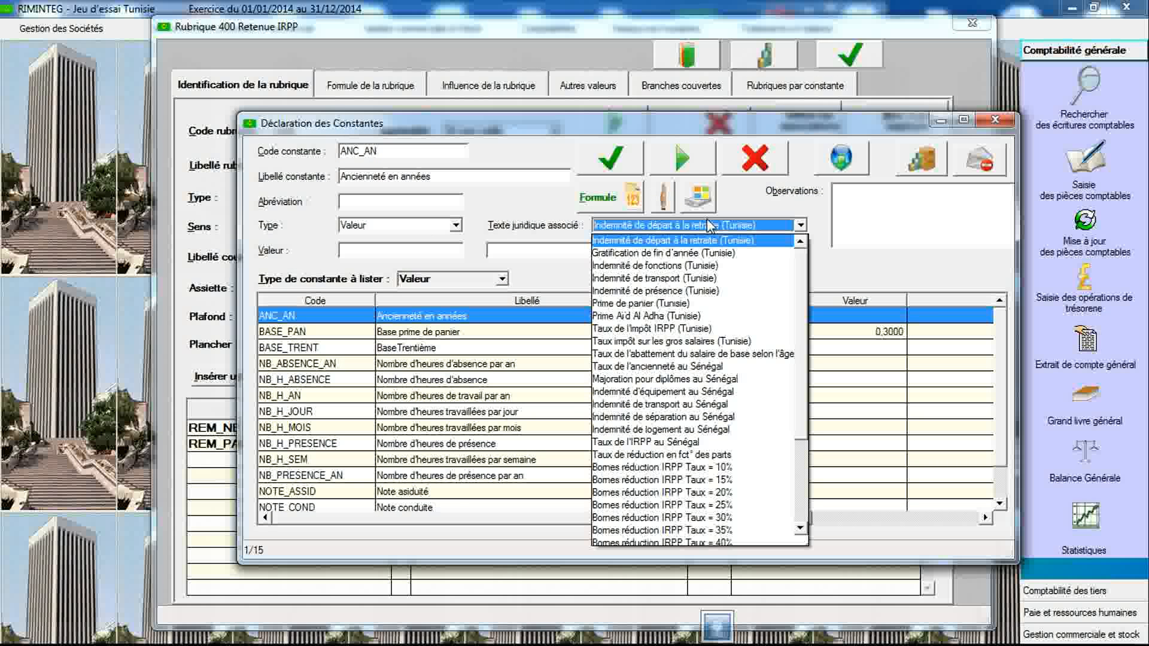
{"action": "left_click", "coordinate": [697, 334]}
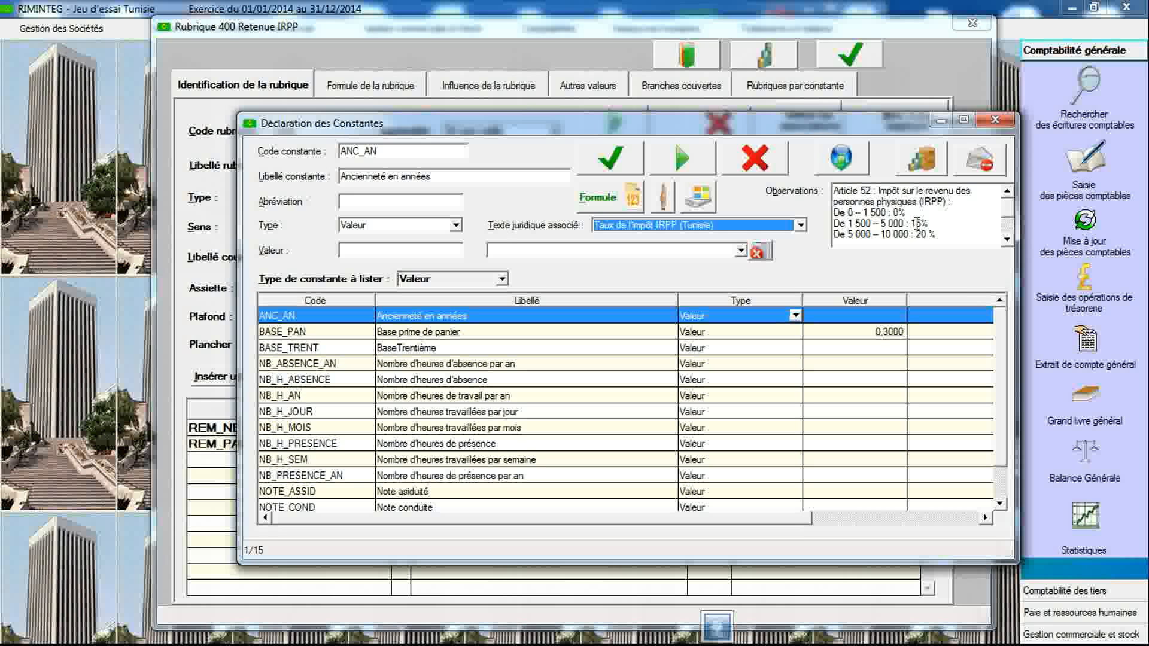
- Scroll through the IRPP tax bracket notes in the observations of the selected constant
{"action": "left_click", "coordinate": [1007, 238]}
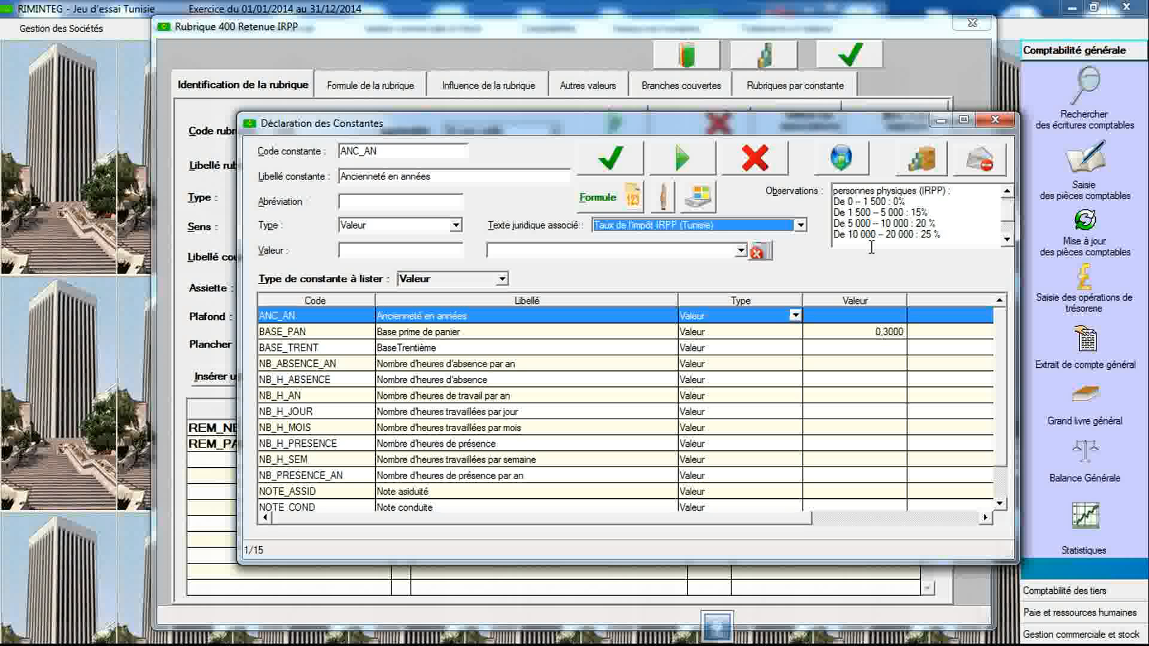
{"action": "left_click", "coordinate": [1007, 239]}
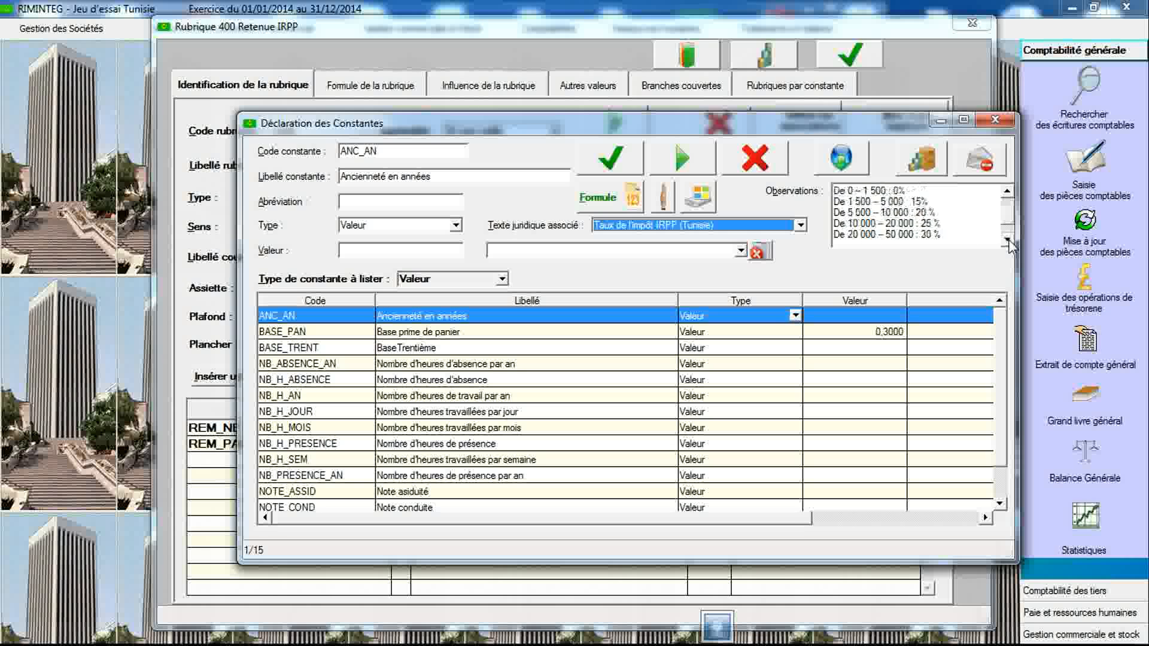
{"action": "left_click", "coordinate": [1007, 239]}
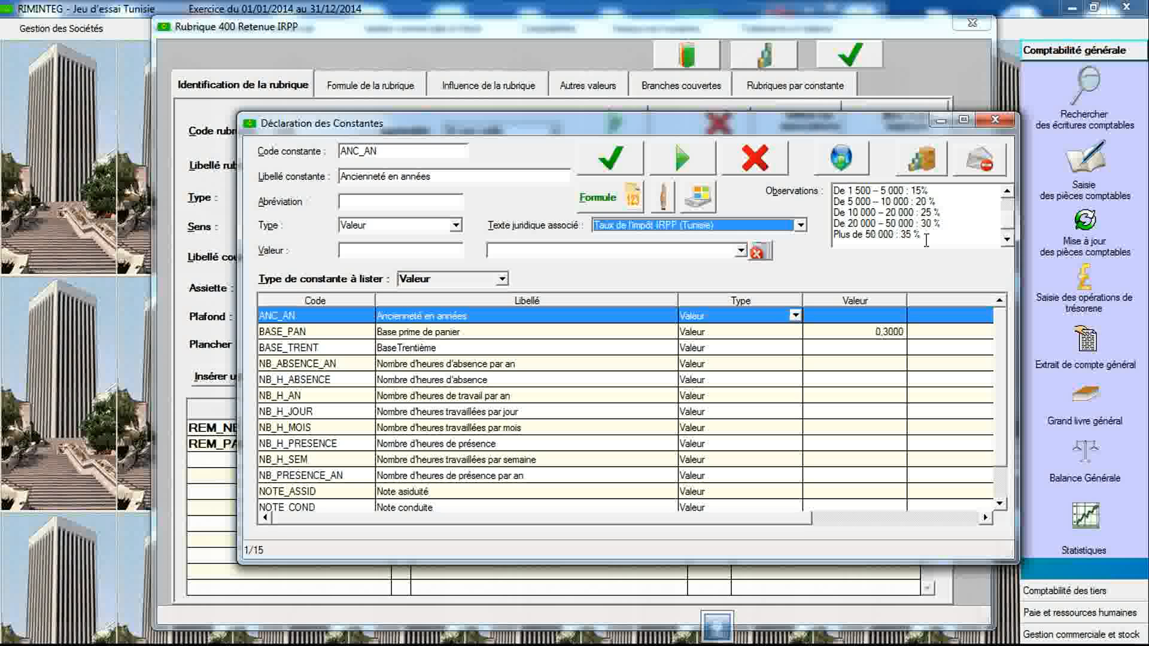
{"action": "left_click", "coordinate": [1007, 240]}
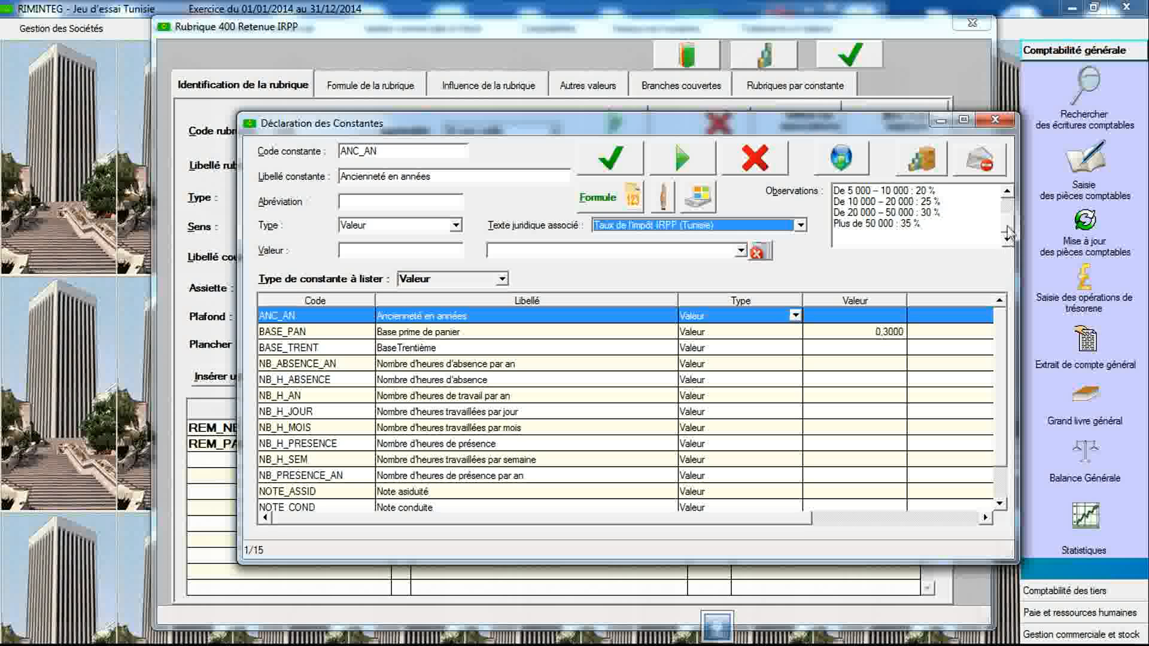
{"action": "left_click", "coordinate": [1008, 196]}
{"action": "left_click", "coordinate": [1008, 196]}
{"action": "left_click", "coordinate": [1008, 196]}
{"action": "left_click", "coordinate": [1009, 196]}
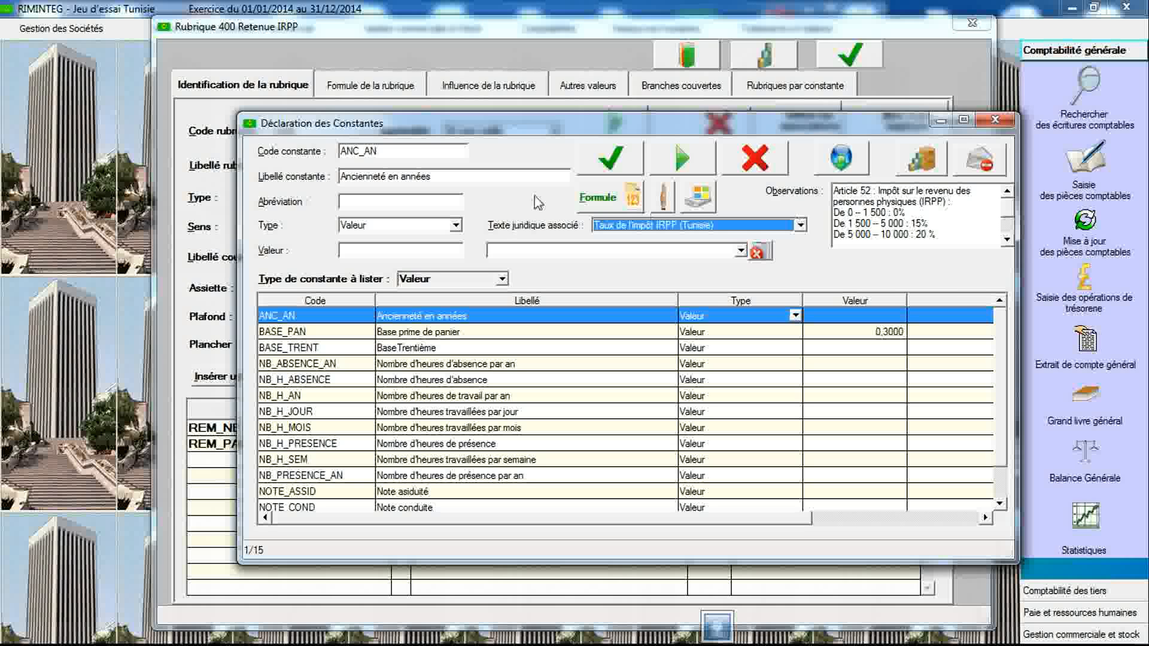
- Start a new constant with code ASS_IRPP_AN and label "Assiette annuelle de l'IRPP"
{"action": "left_click", "coordinate": [432, 152]}
{"action": "type", "text": "ASS"}
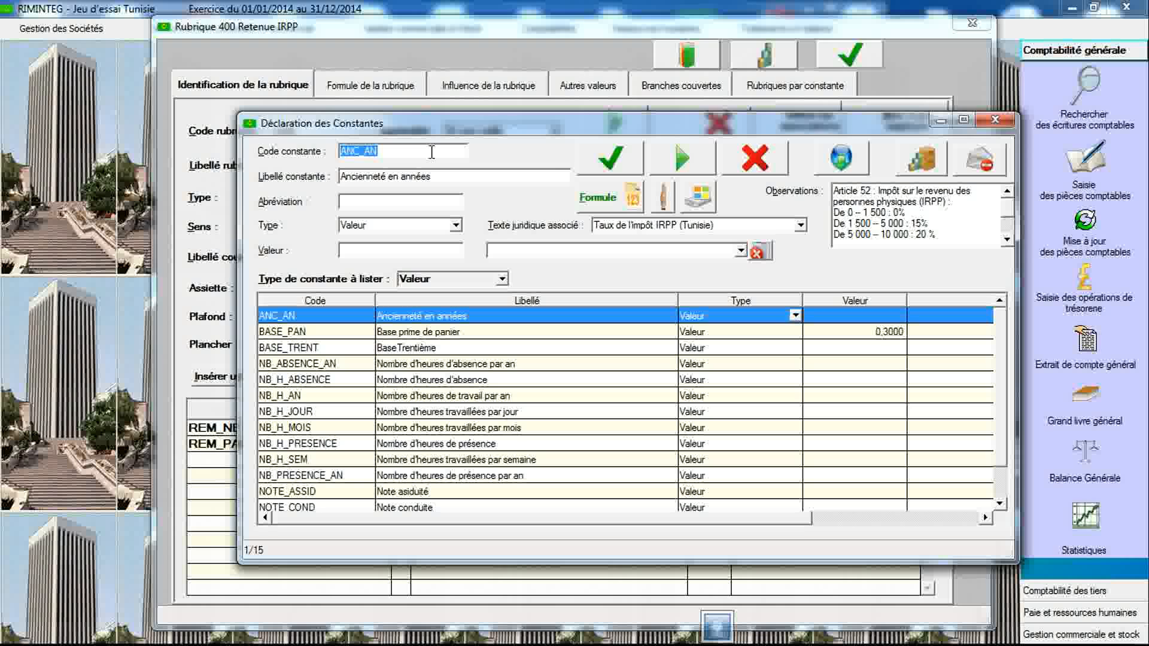
{"action": "type", "text": "8"}
{"action": "type", "text": "IRPP"}
{"action": "key", "text": "Tab"}
{"action": "type", "text": "Assiett"}
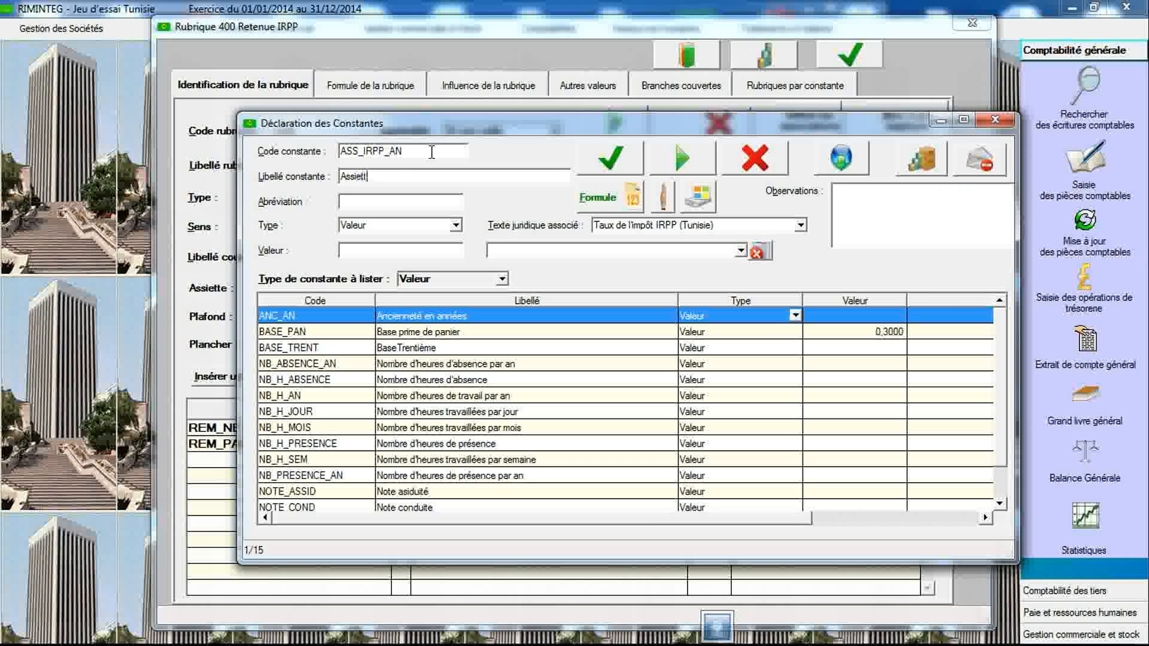
{"action": "type", "text": "e annuelle de l'IRPP"}
- Set the constant's type to Arithmétique and save it
{"action": "left_click", "coordinate": [456, 225]}
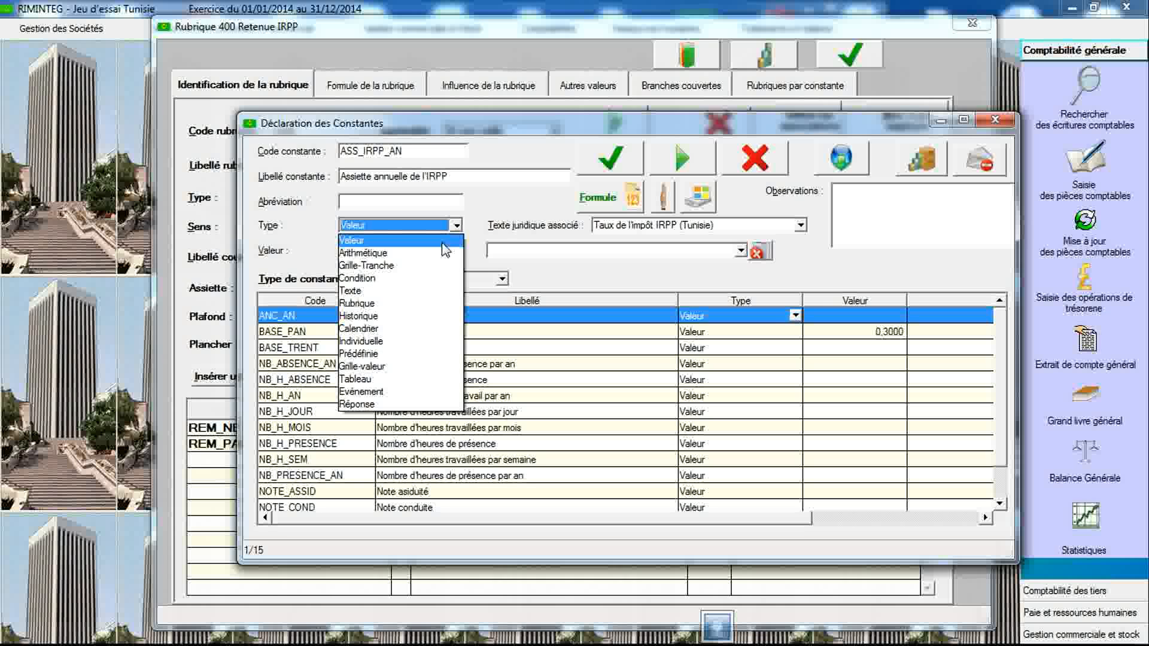
{"action": "left_click", "coordinate": [443, 252]}
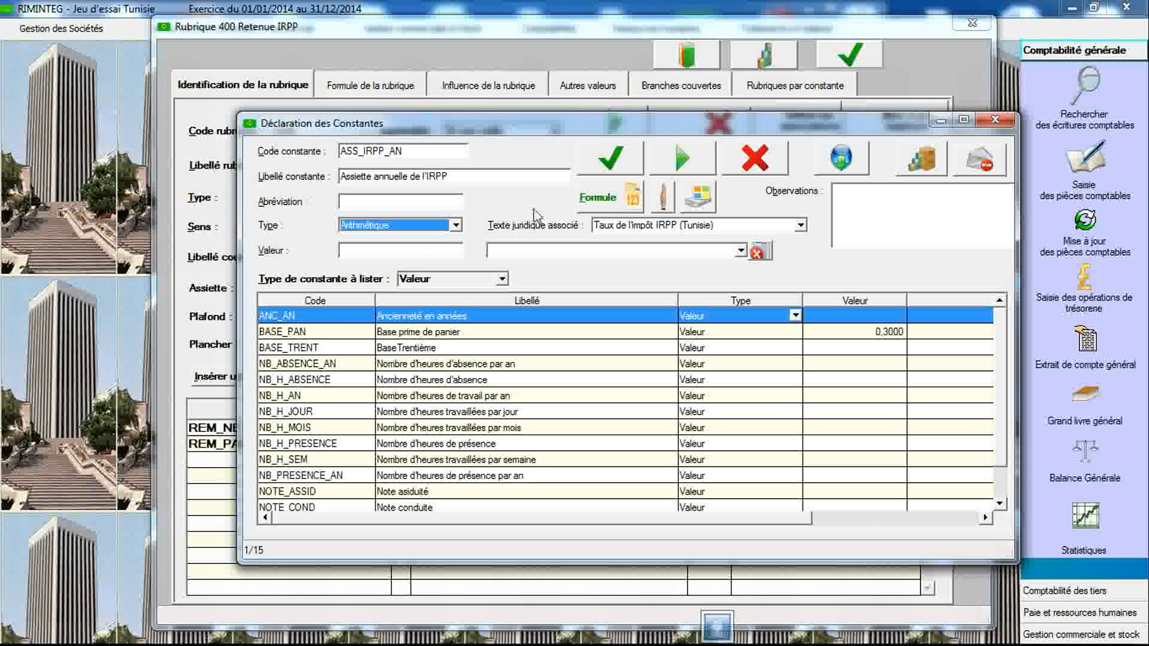
{"action": "left_click", "coordinate": [609, 171]}
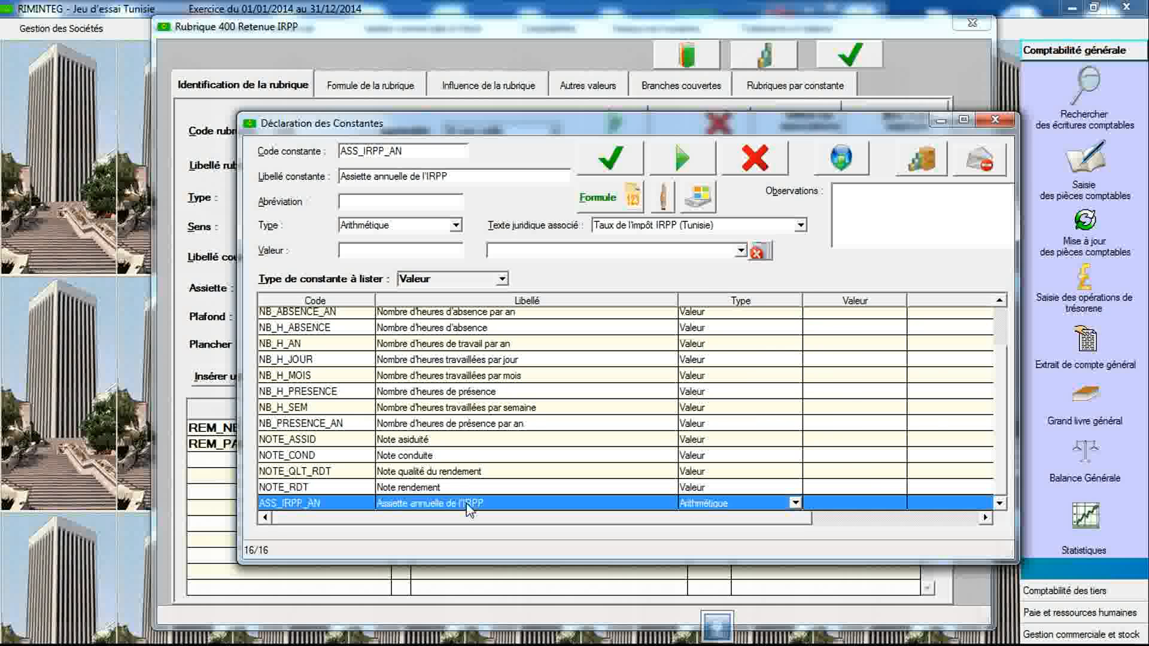
- Define ASS_IRPP_AN as ASS_IRPP multiplied by 12, validate the formula and close the description
{"action": "double_click", "coordinate": [469, 509]}
{"action": "left_click", "coordinate": [586, 254]}
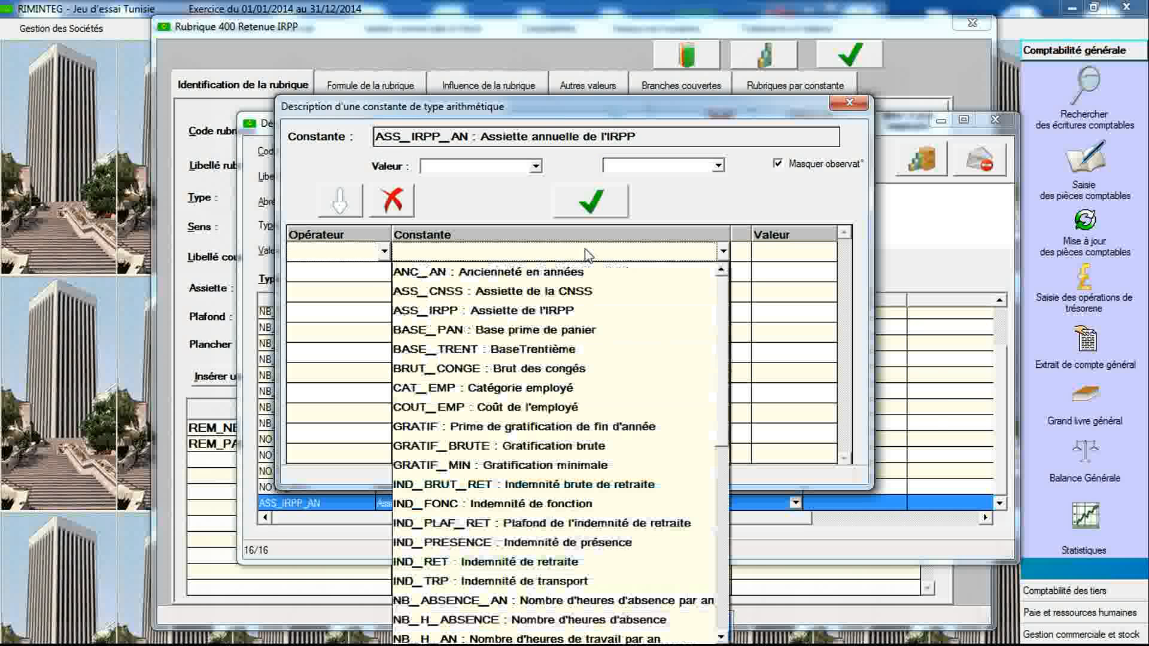
{"action": "left_click", "coordinate": [556, 309]}
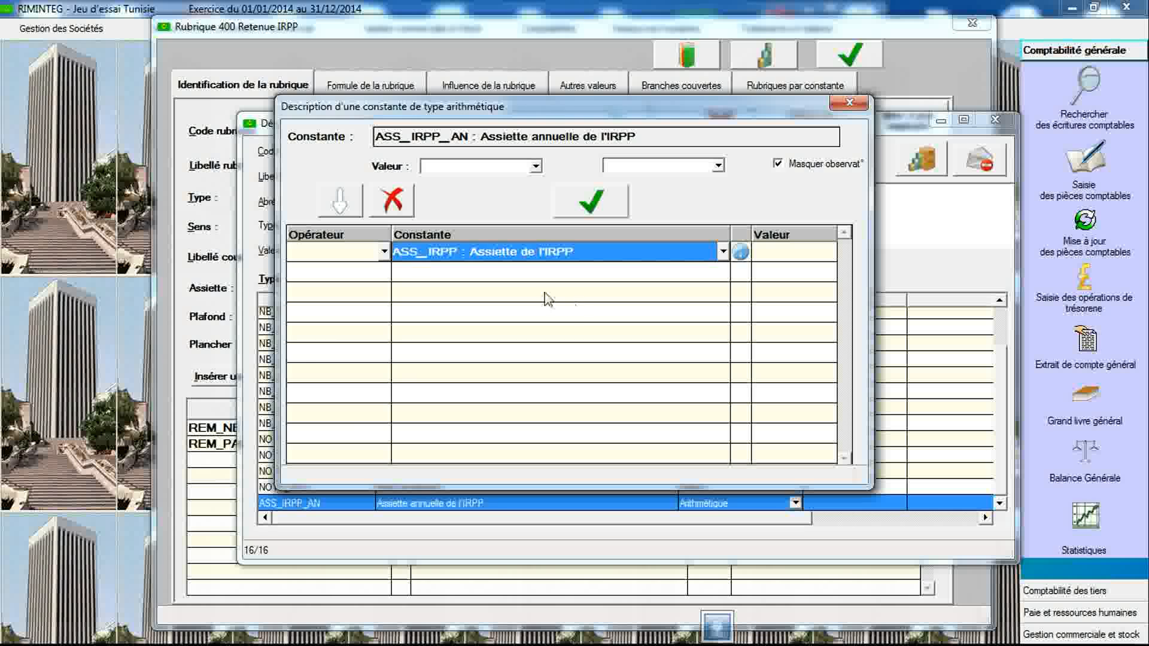
{"action": "left_click", "coordinate": [382, 271]}
{"action": "left_click", "coordinate": [383, 271]}
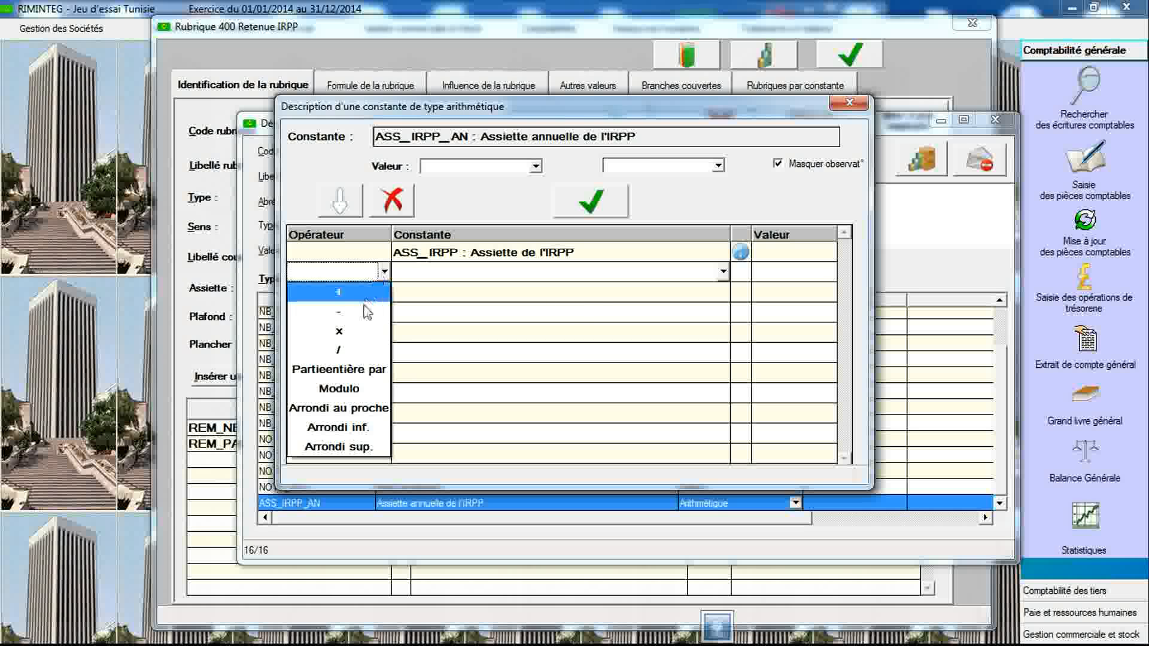
{"action": "left_click", "coordinate": [358, 332]}
{"action": "left_click", "coordinate": [771, 276]}
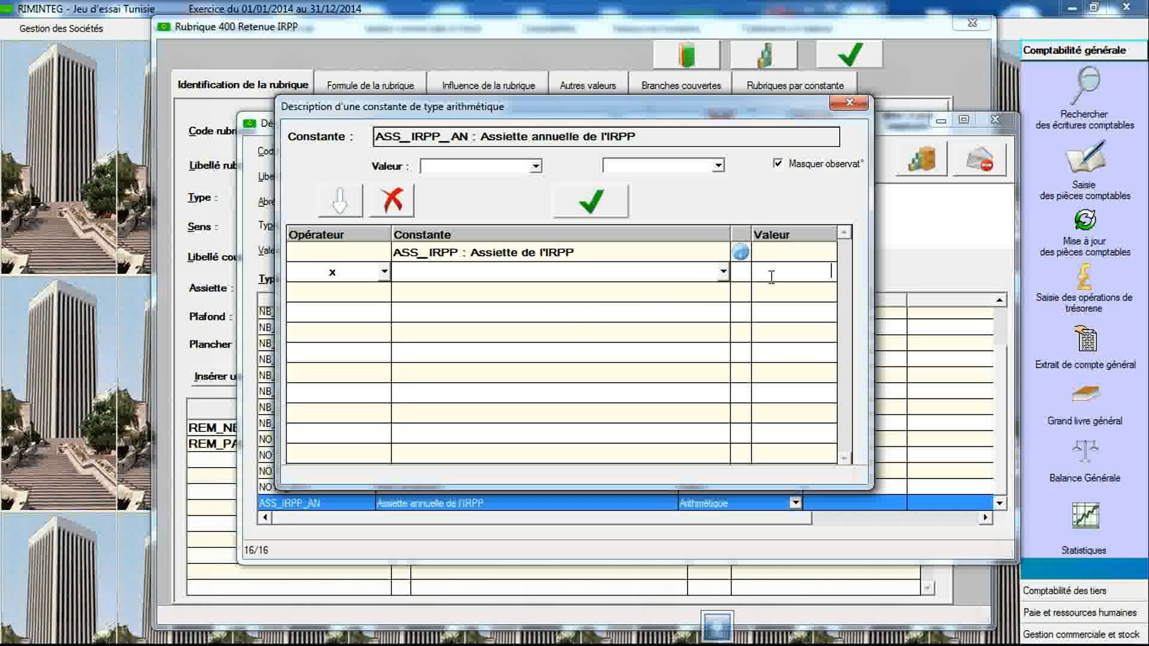
{"action": "type", "text": "12"}
{"action": "left_click", "coordinate": [610, 213]}
{"action": "left_click", "coordinate": [586, 337]}
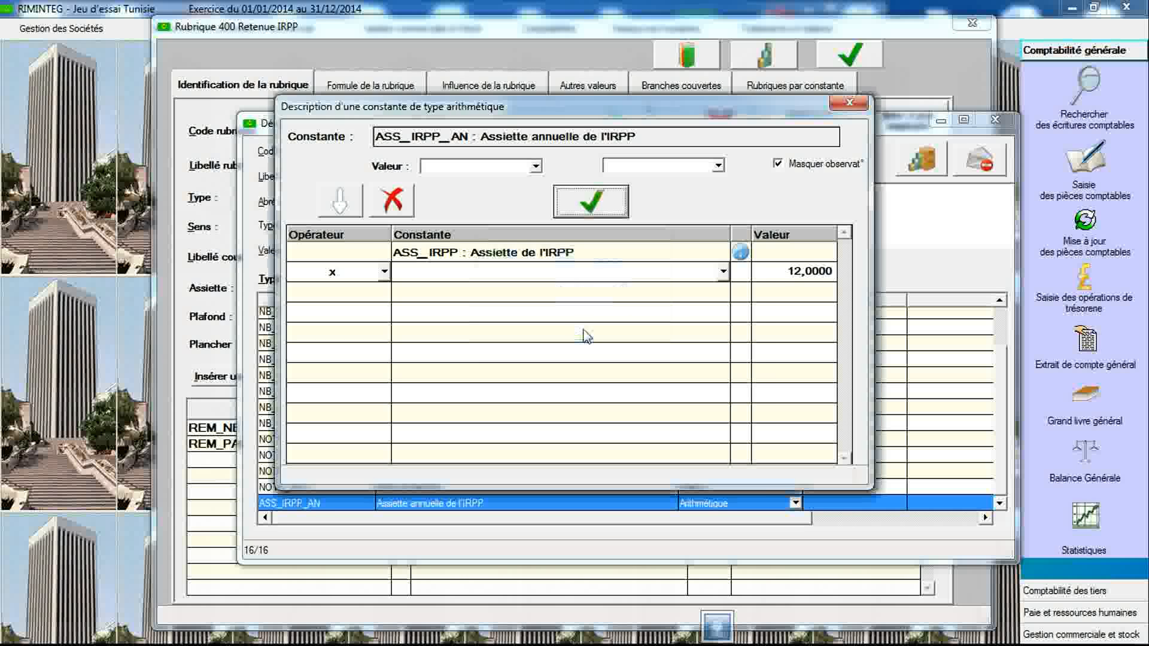
{"action": "left_click", "coordinate": [849, 103]}
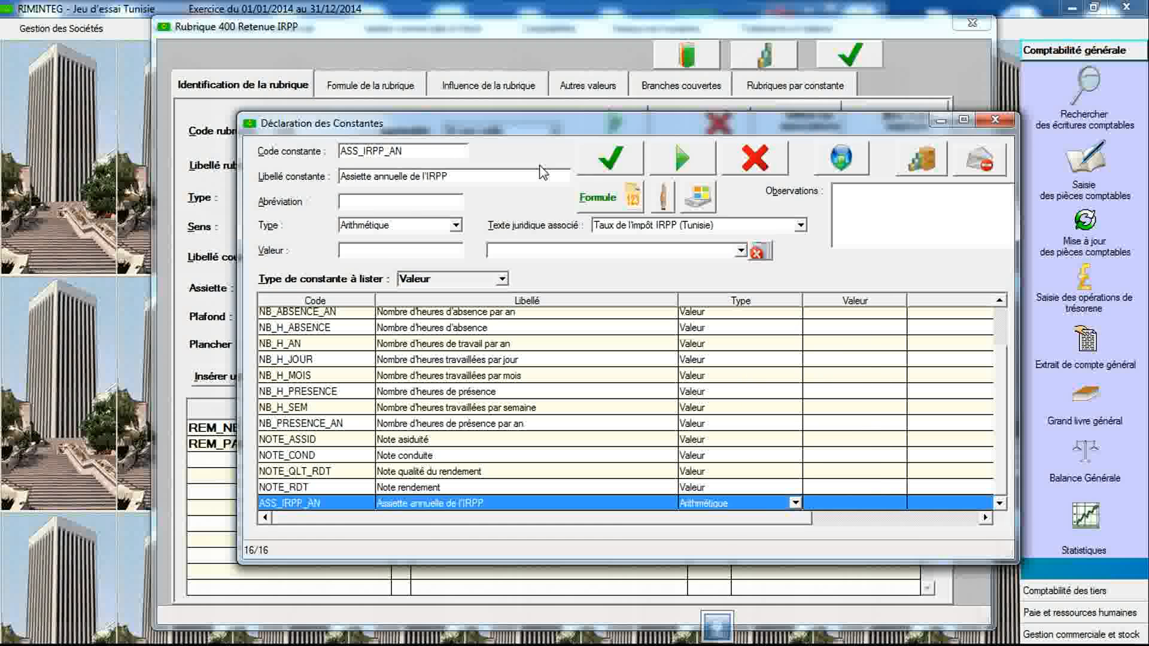
- Start another constant with code TX_IRPP and label "Taux de l'IRPP"
{"action": "double_click", "coordinate": [448, 150]}
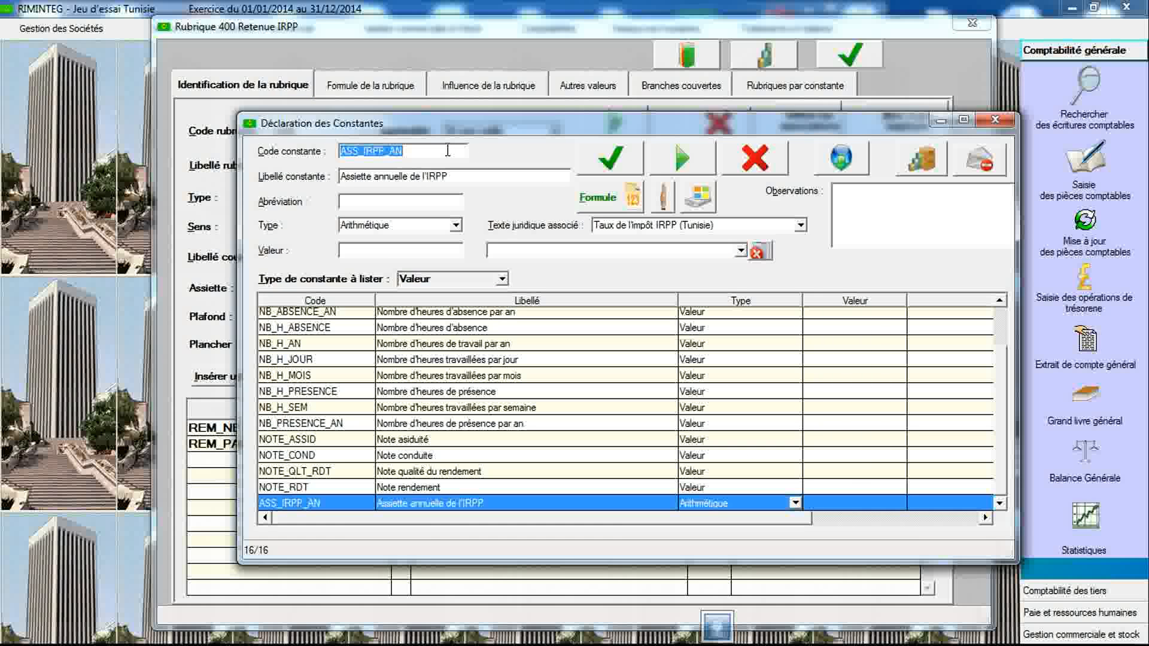
{"action": "type", "text": "TX_IRPP"}
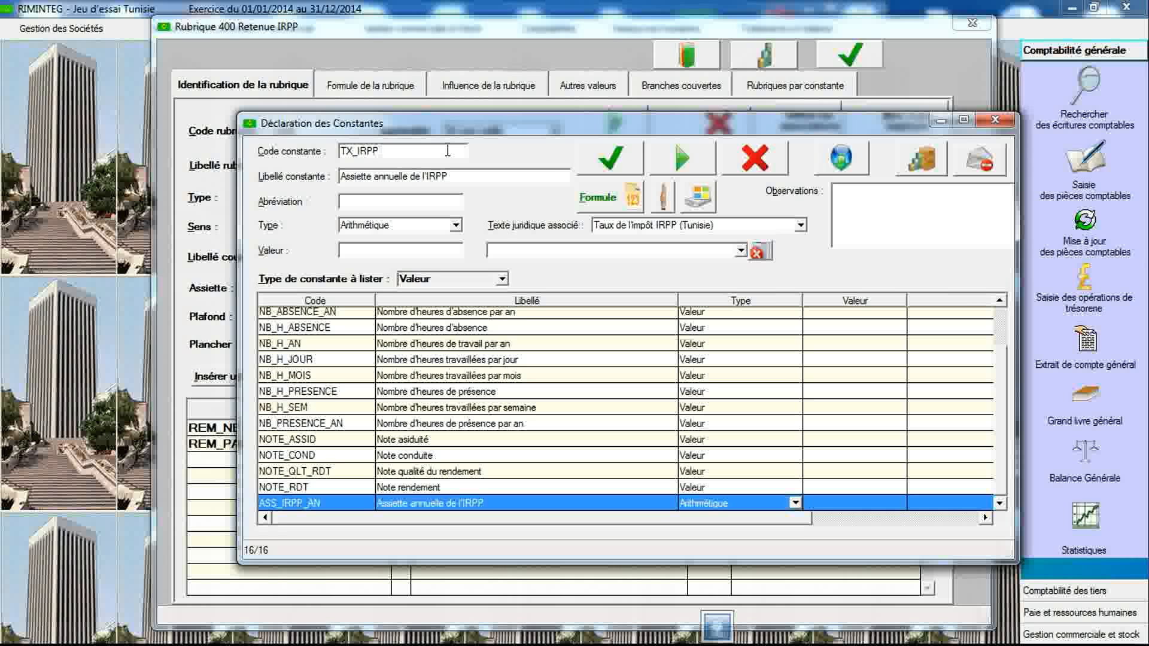
{"action": "key", "text": "Tab"}
{"action": "type", "text": "Taux "}
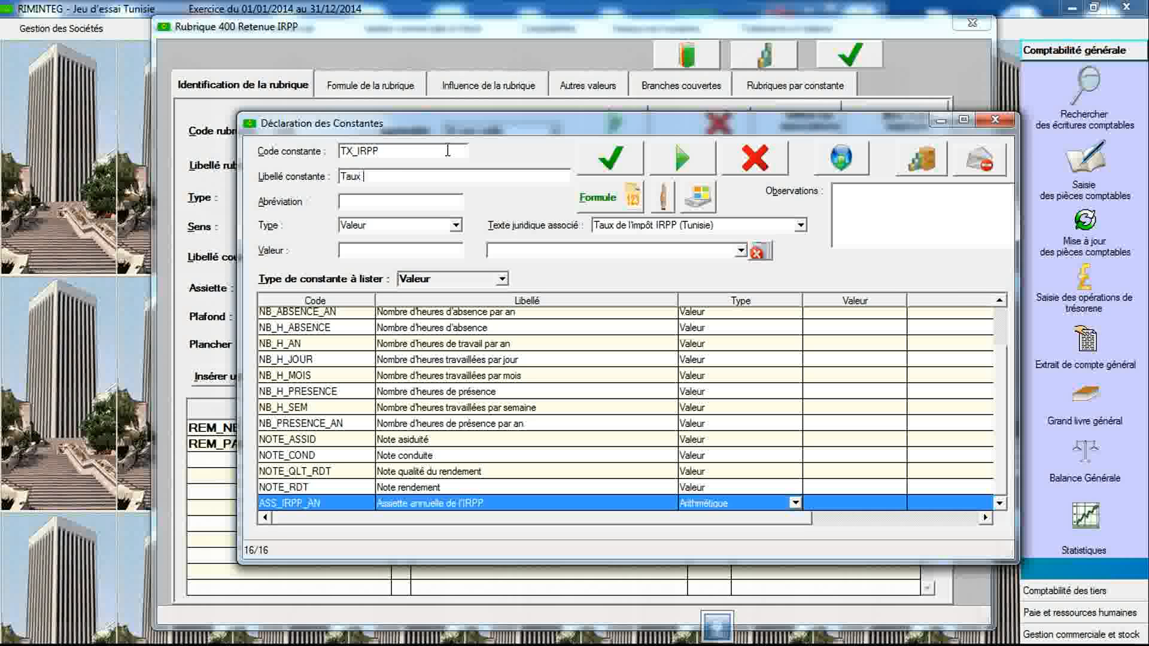
{"action": "type", "text": "de l'IRPP"}
- Set its type to Grille-Tranche, link the legal text "Taux de l'impôt IRPP (Tunisie)", and save it
{"action": "left_click", "coordinate": [454, 226]}
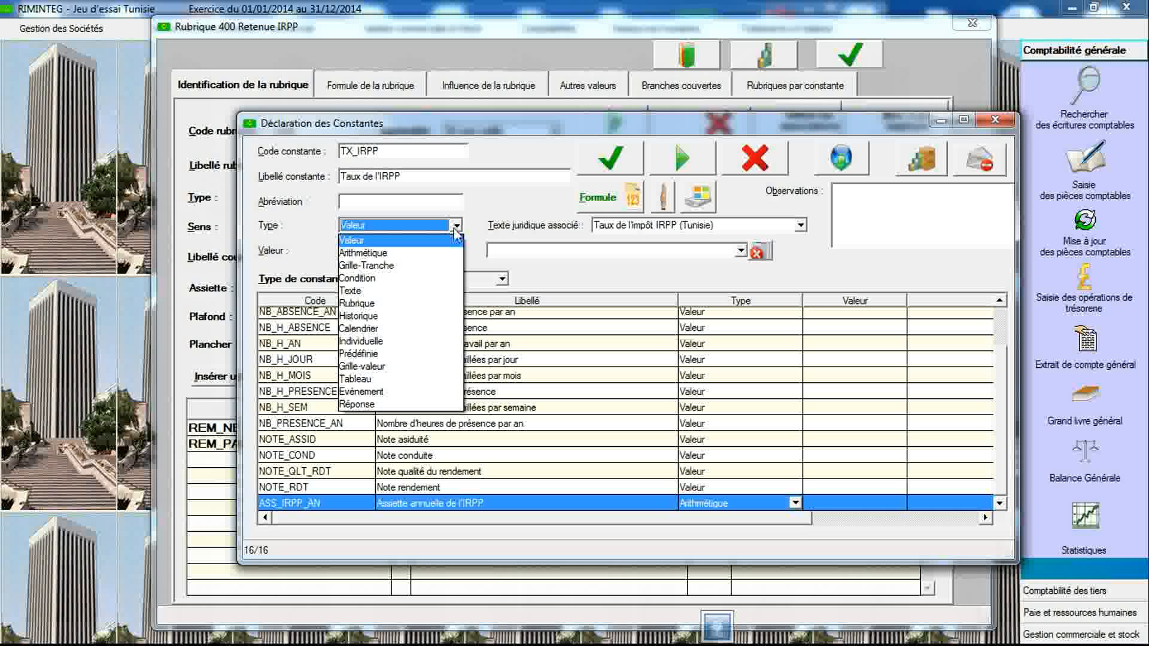
{"action": "left_click", "coordinate": [442, 267]}
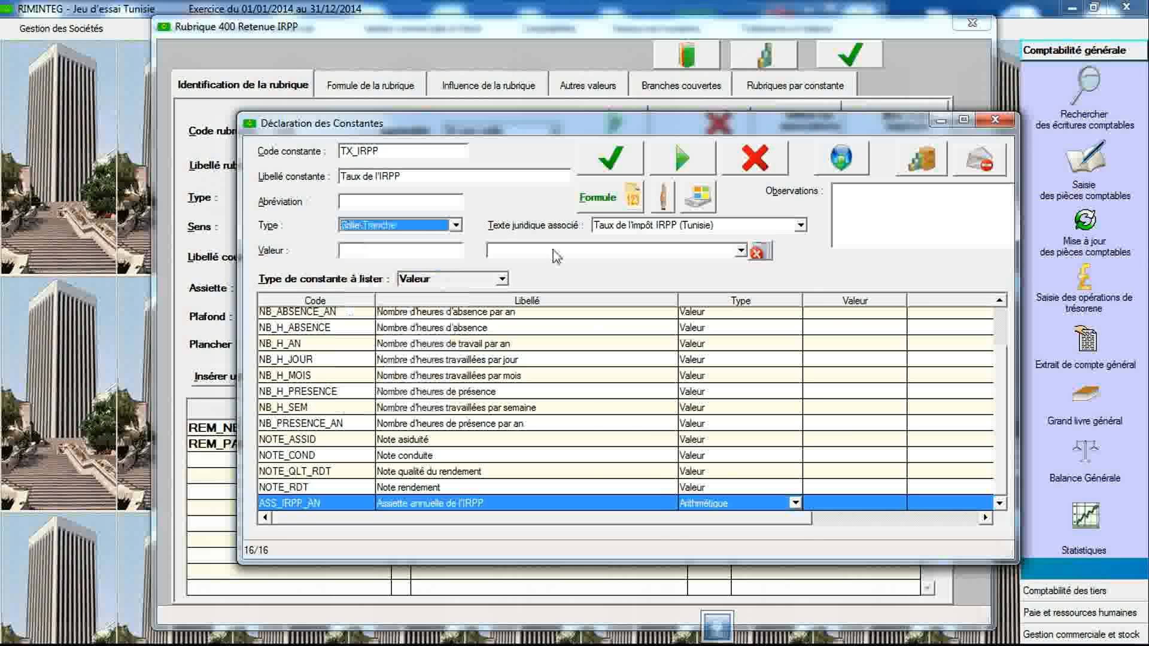
{"action": "left_click", "coordinate": [610, 227]}
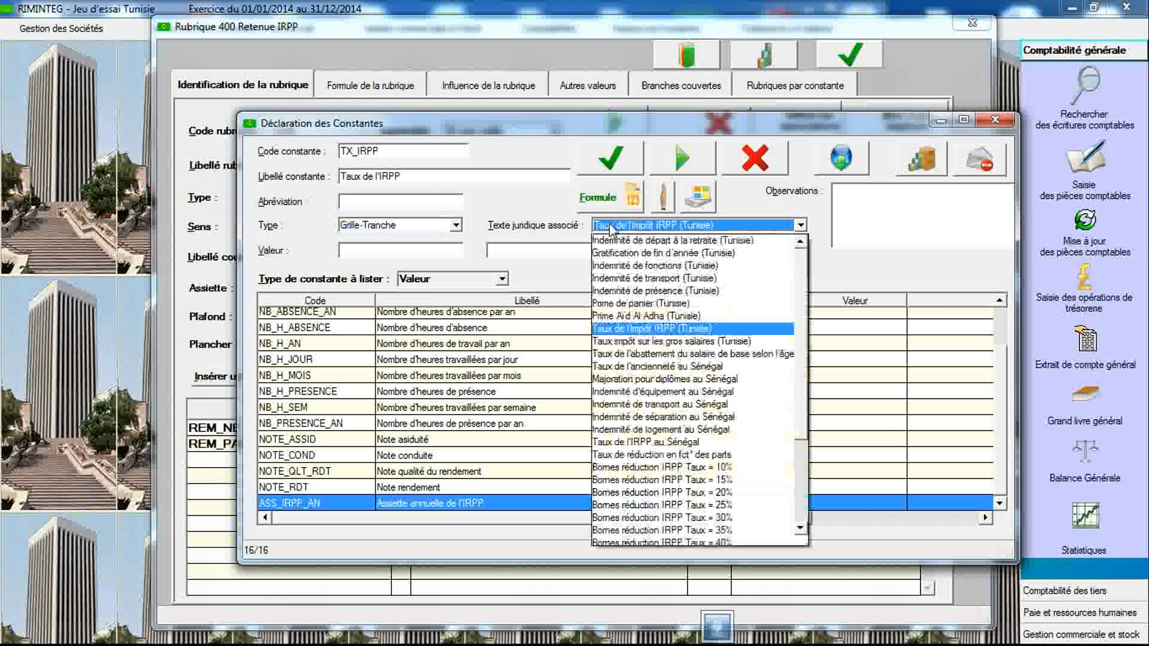
{"action": "left_click", "coordinate": [625, 329]}
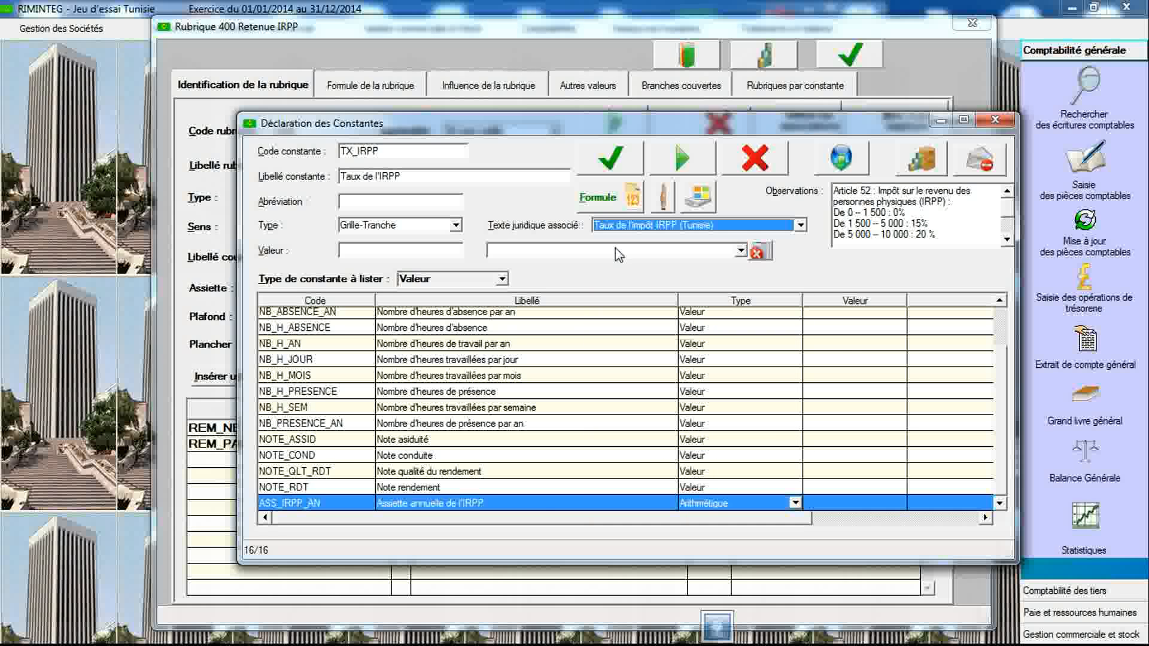
{"action": "left_click", "coordinate": [615, 169]}
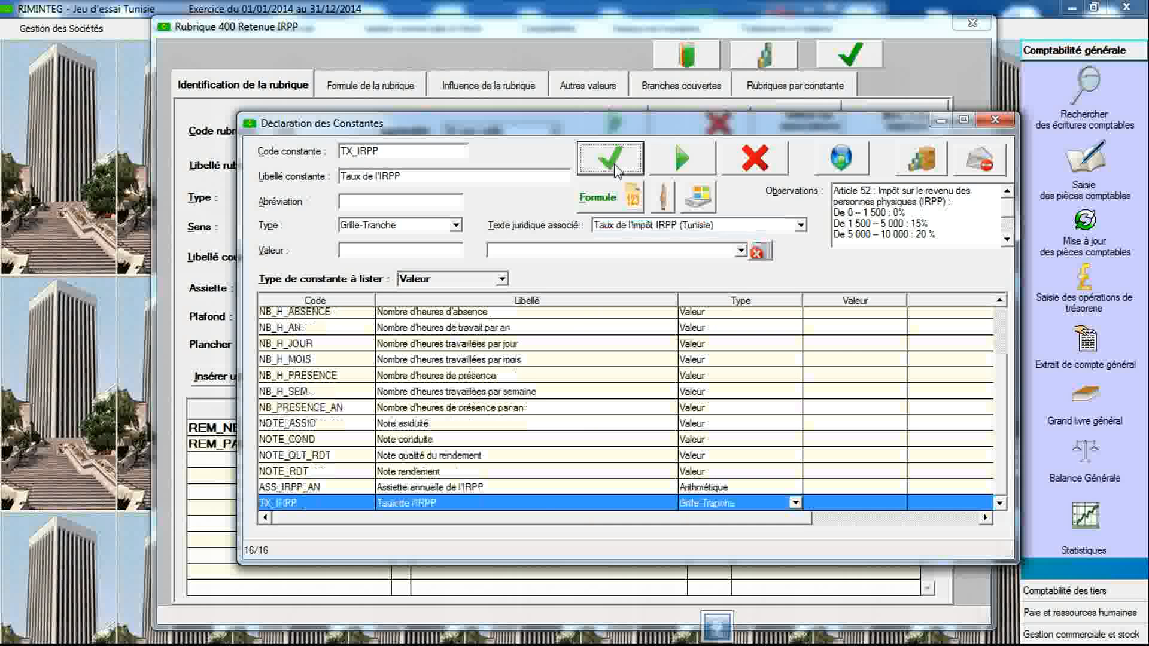
- Open the TX_IRPP grid and set ASS_IRPP_AN as reference constant with the <= operator
{"action": "double_click", "coordinate": [537, 505]}
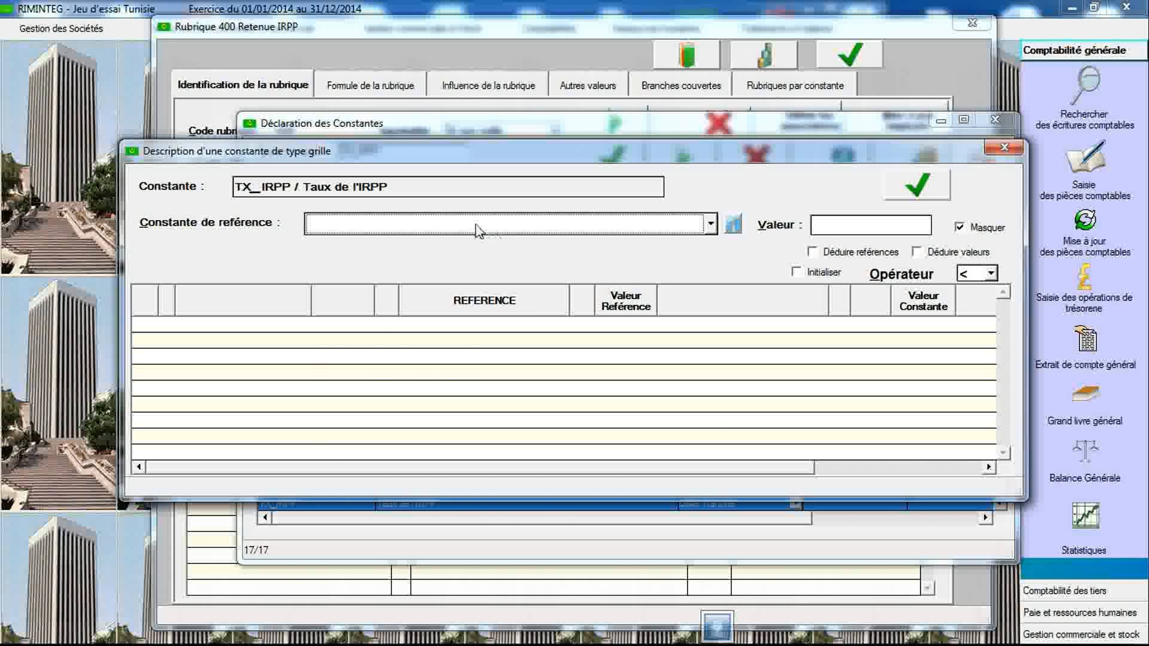
{"action": "left_click", "coordinate": [478, 231]}
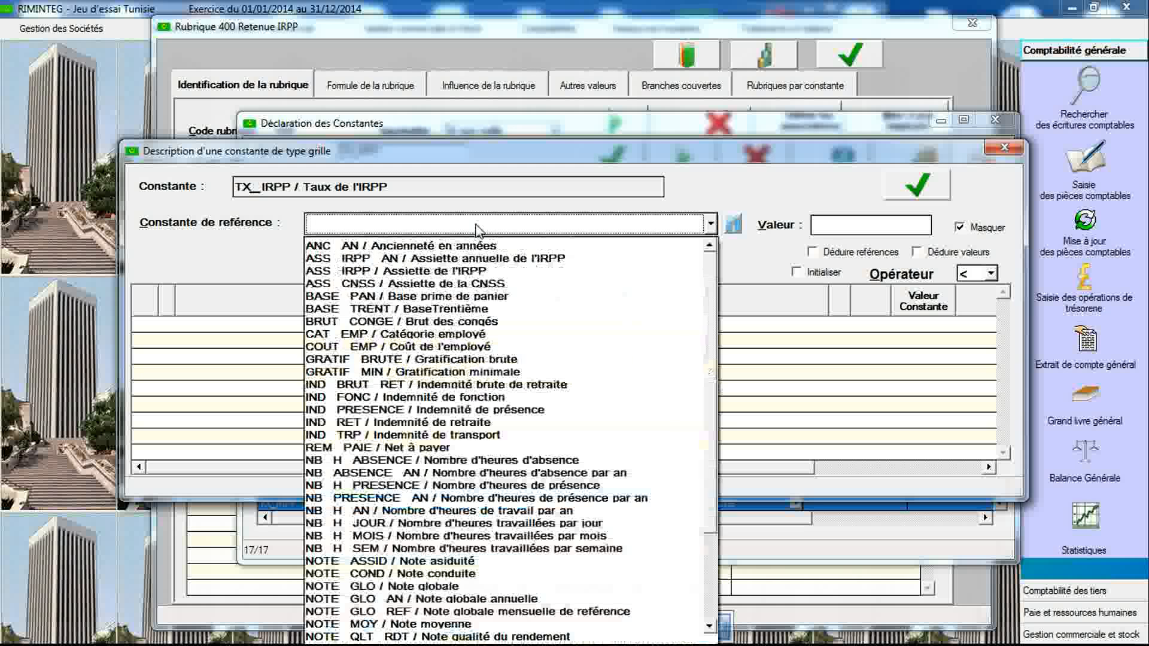
{"action": "left_click", "coordinate": [474, 258]}
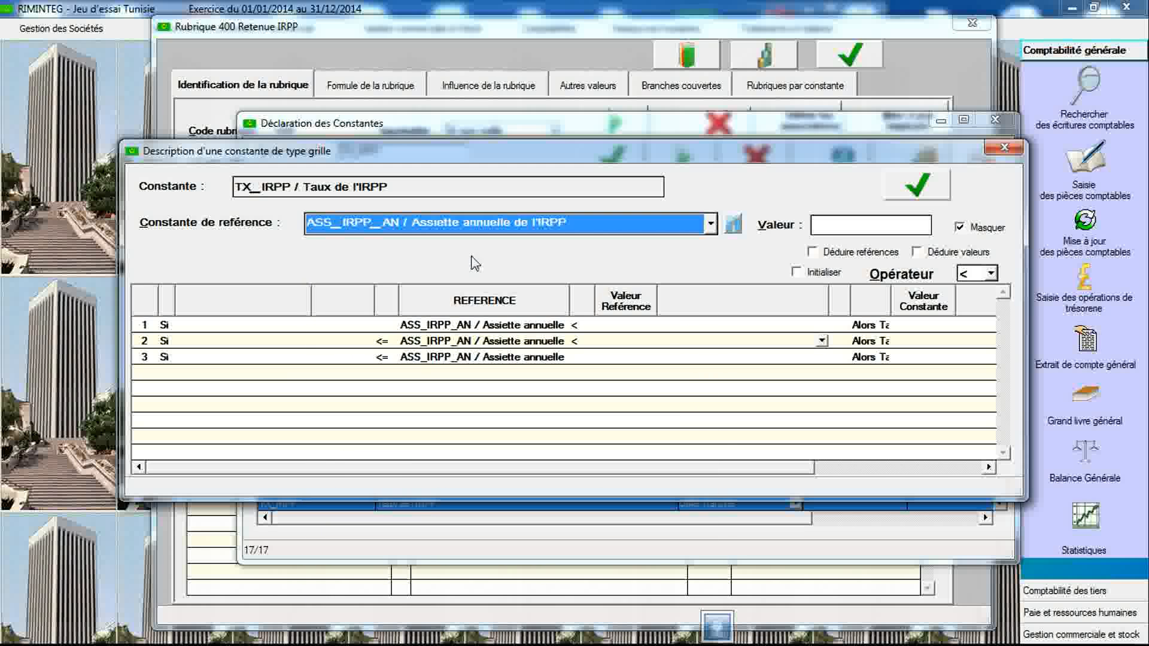
{"action": "left_click", "coordinate": [991, 273]}
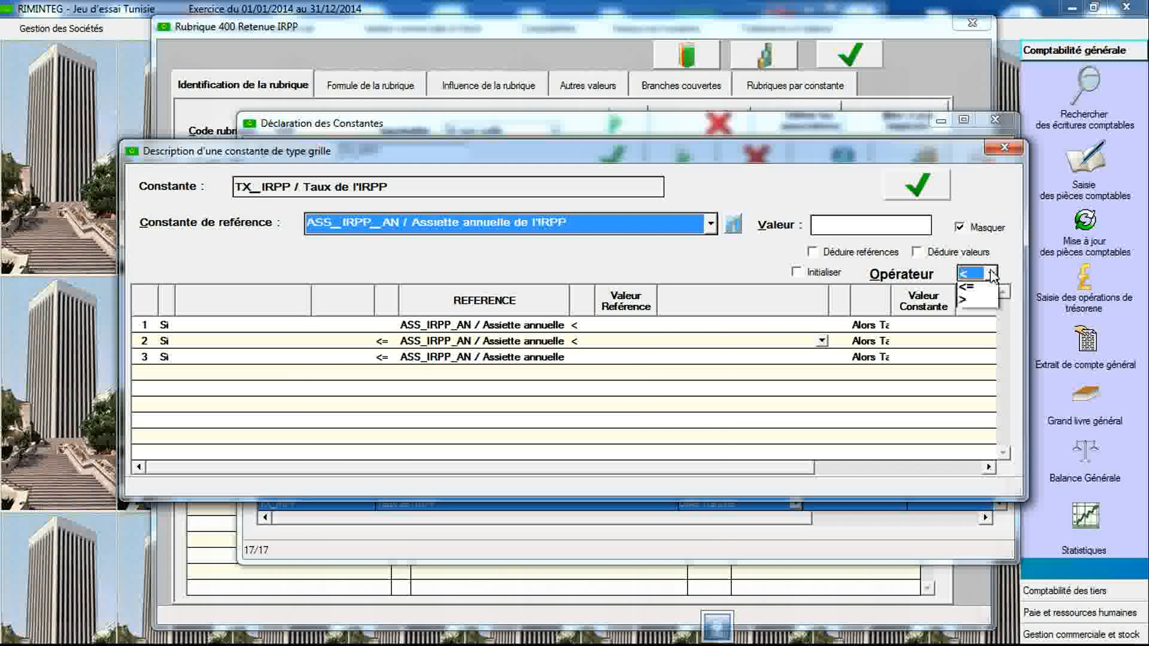
{"action": "left_click", "coordinate": [981, 306]}
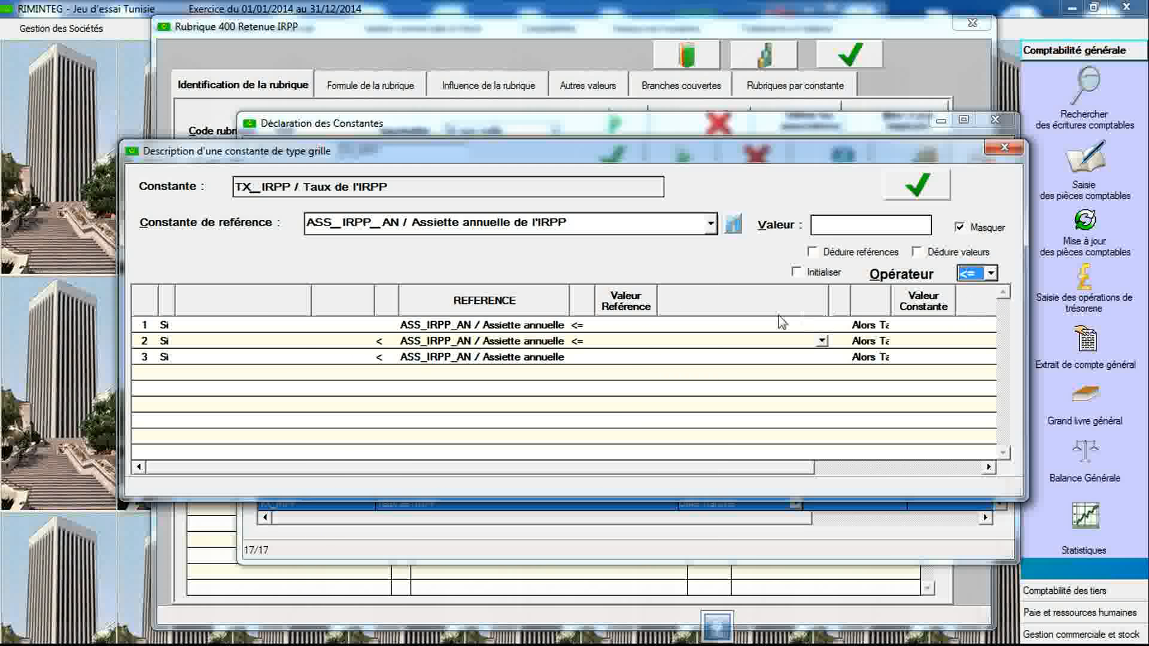
- Show the observations and enter 1500 and 5000 as reference values for the first two brackets
{"action": "left_click", "coordinate": [960, 228]}
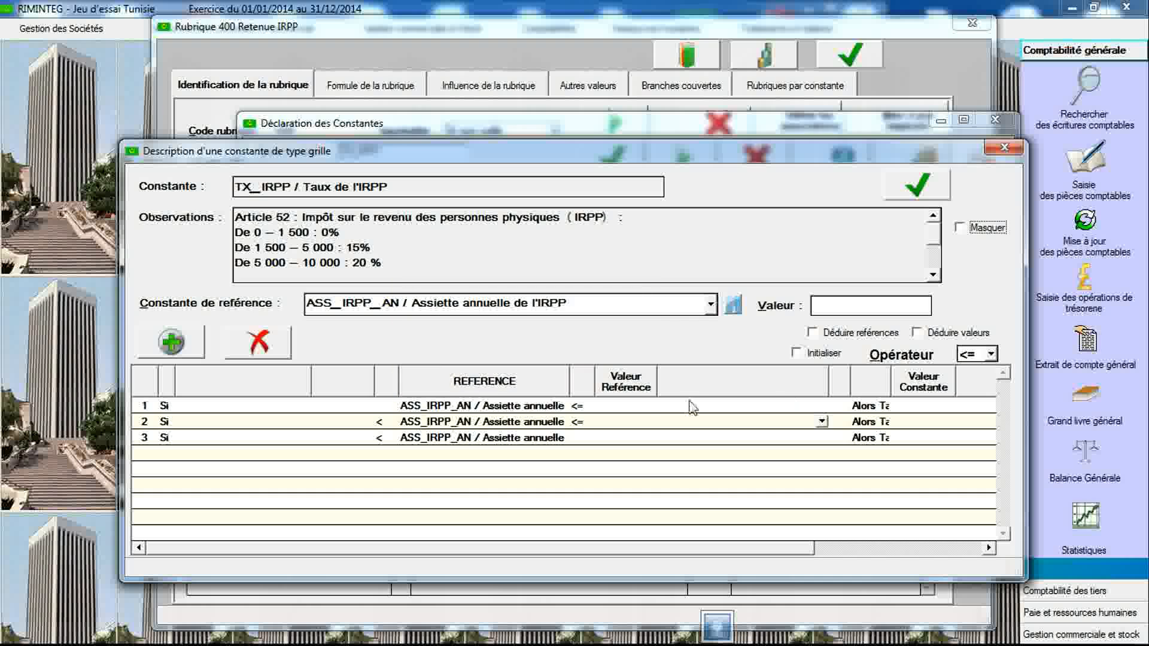
{"action": "left_click", "coordinate": [639, 407]}
{"action": "type", "text": "1500"}
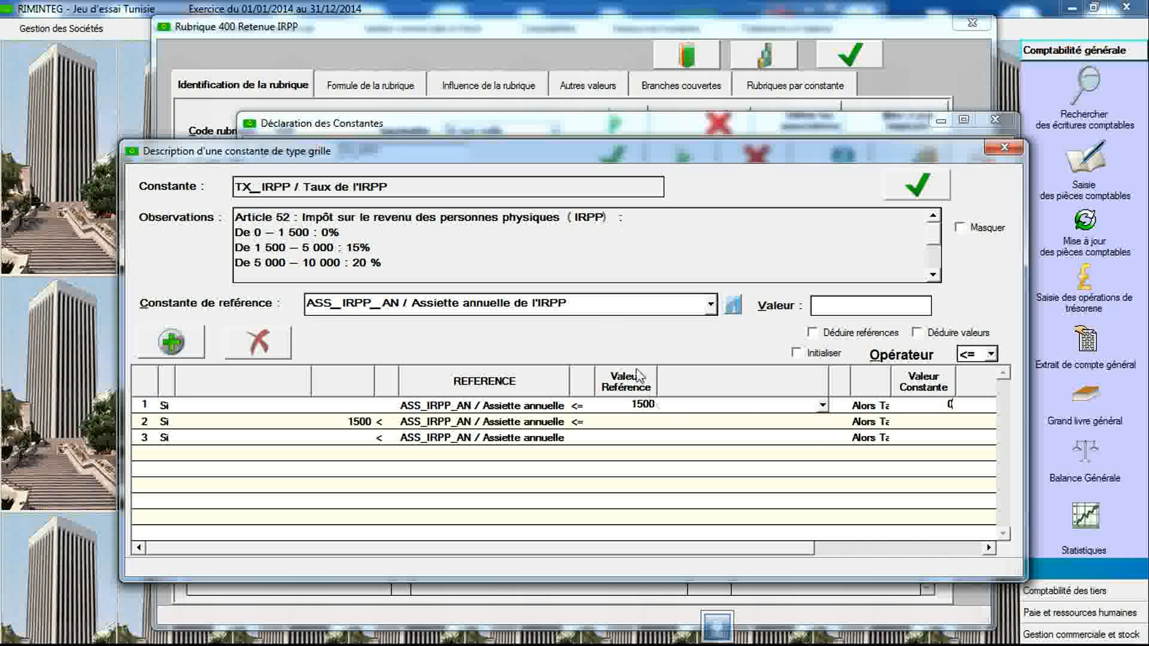
{"action": "left_click", "coordinate": [628, 422]}
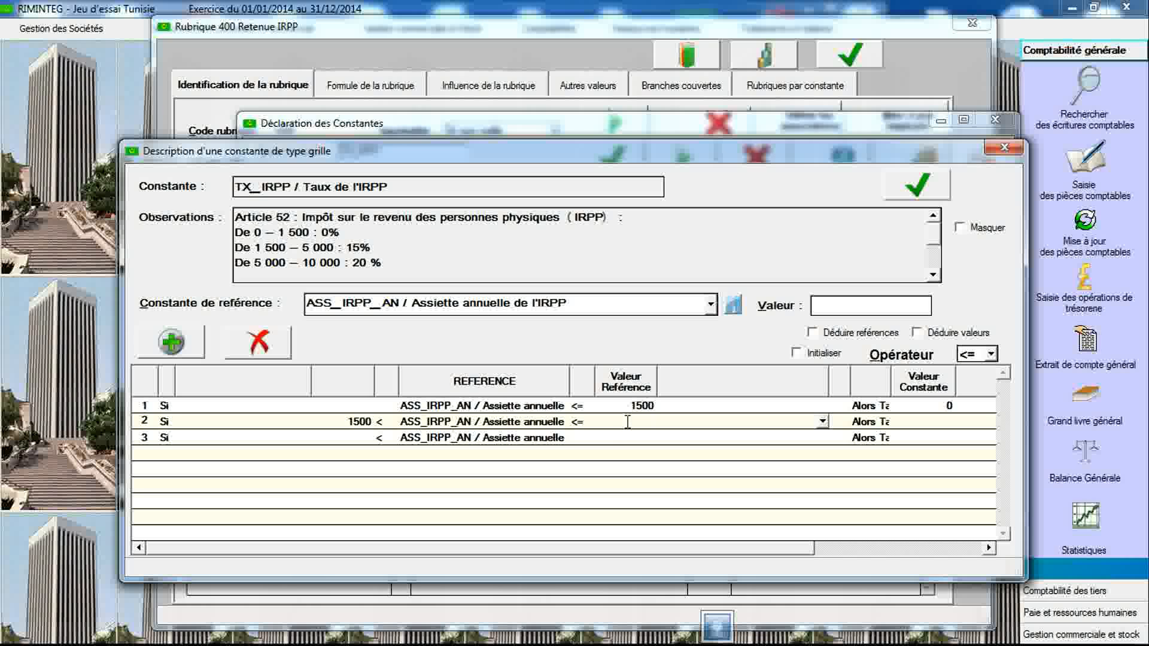
{"action": "type", "text": "5000"}
- Add more bracket rows to the grid and set the third bracket's reference value to 10000 with a 20 rate
{"action": "left_click", "coordinate": [180, 347]}
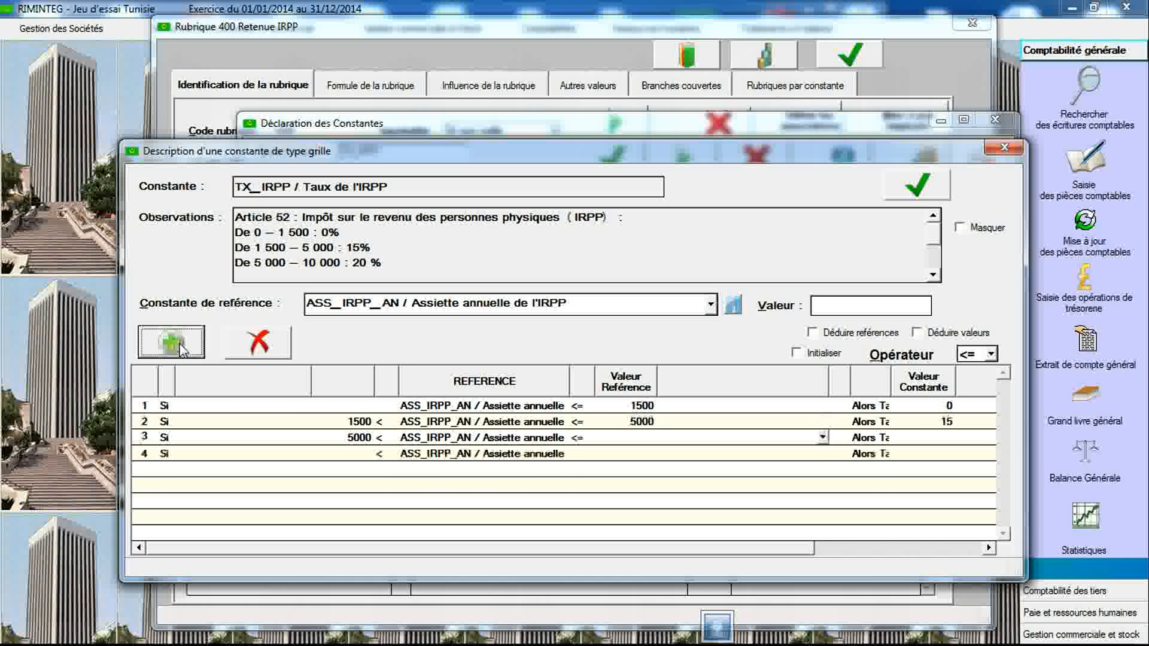
{"action": "double_click", "coordinate": [180, 347]}
{"action": "left_click", "coordinate": [179, 347]}
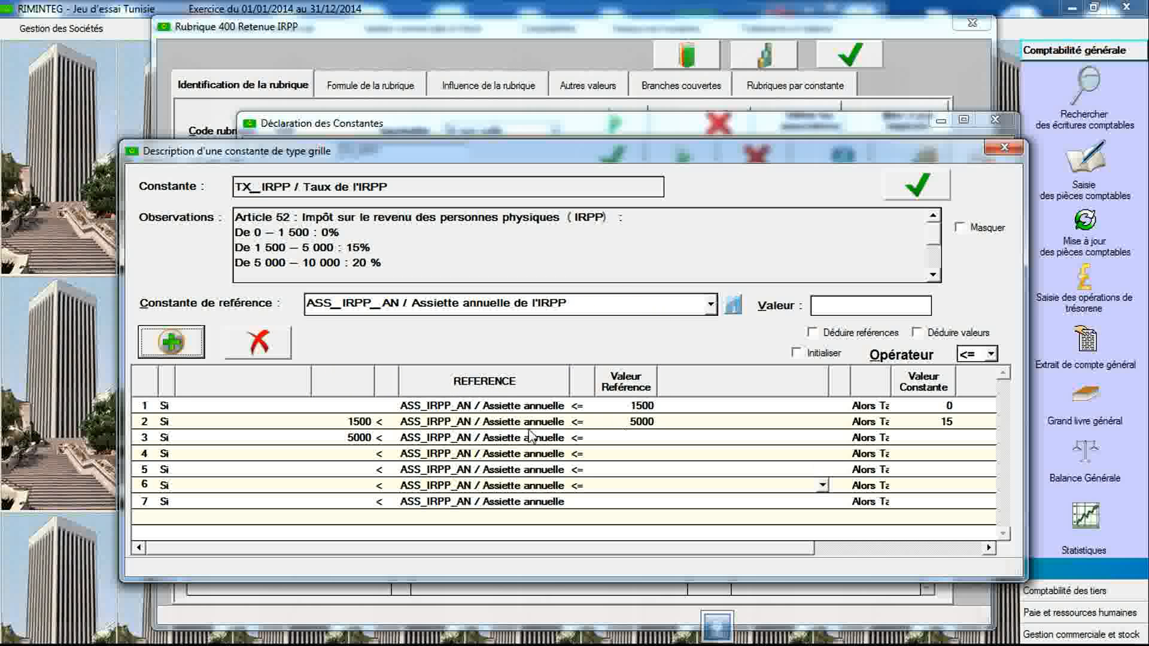
{"action": "left_click", "coordinate": [634, 436]}
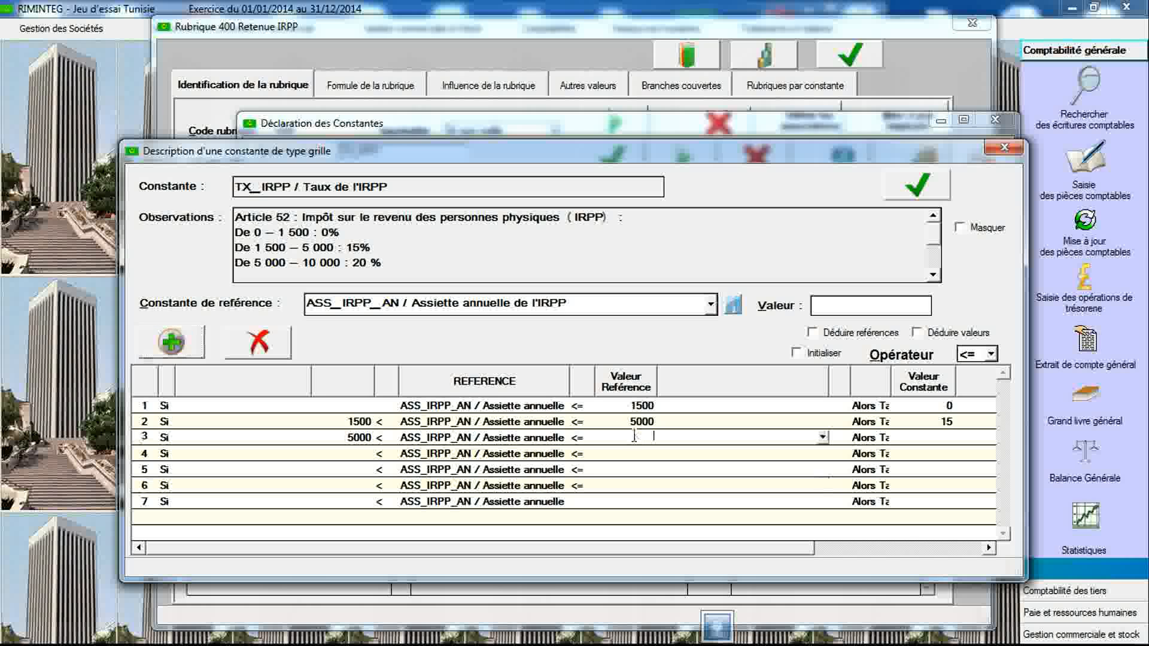
{"action": "type", "text": "10000"}
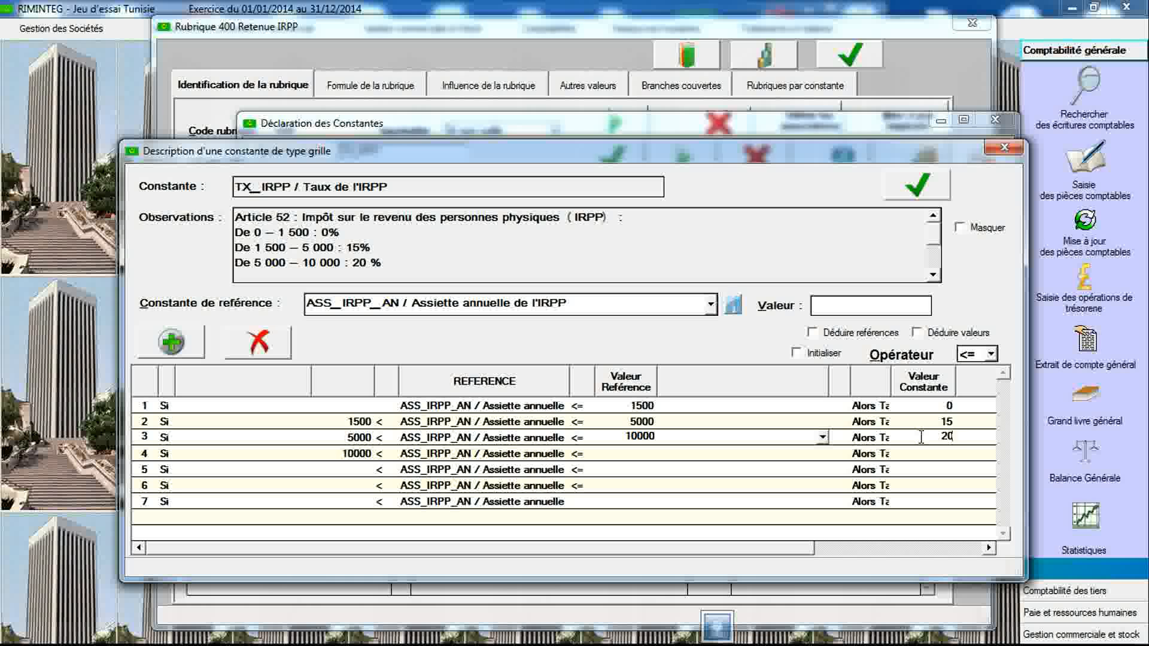
- Enter 20000 and 50000 as reference values for the fourth and fifth brackets, with rates 25 and 30
{"action": "left_click", "coordinate": [933, 275]}
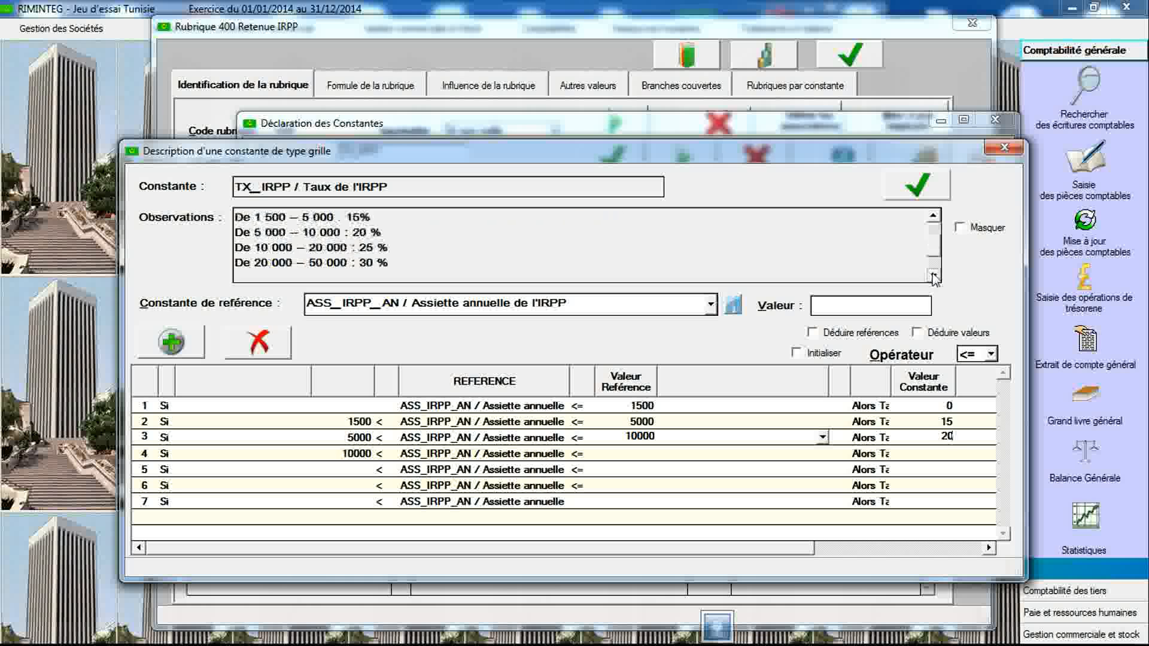
{"action": "left_click", "coordinate": [933, 275]}
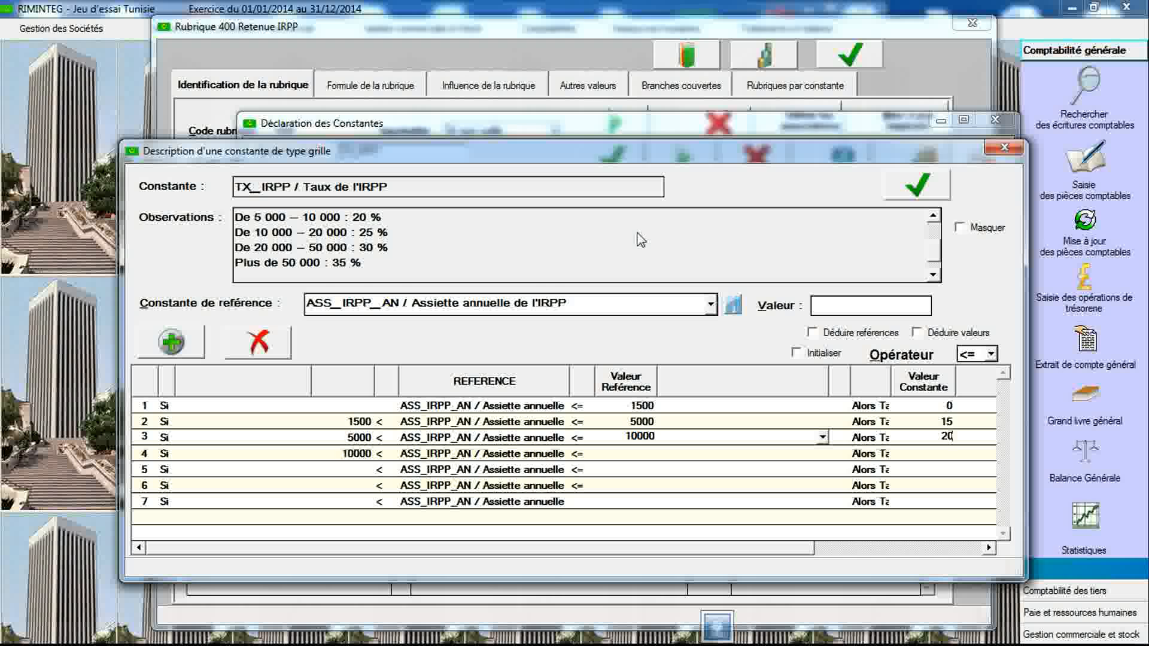
{"action": "mouse_move", "coordinate": [331, 257]}
{"action": "left_click", "coordinate": [635, 455]}
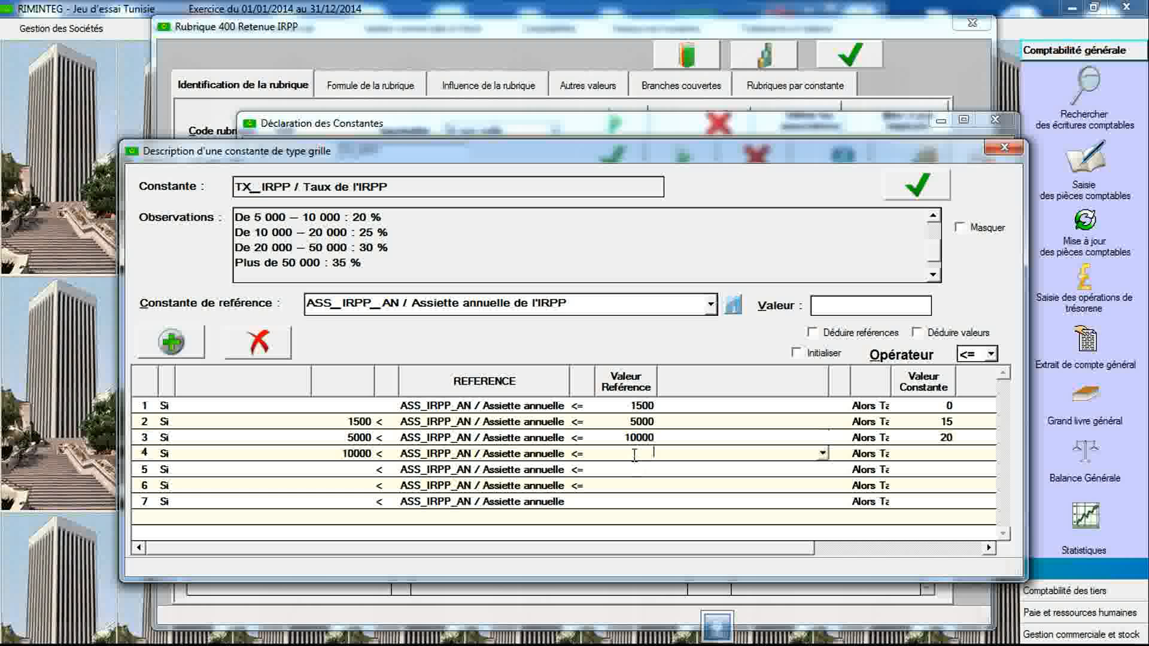
{"action": "type", "text": "20000"}
{"action": "left_click", "coordinate": [915, 456]}
{"action": "left_click", "coordinate": [621, 468]}
{"action": "type", "text": "50000"}
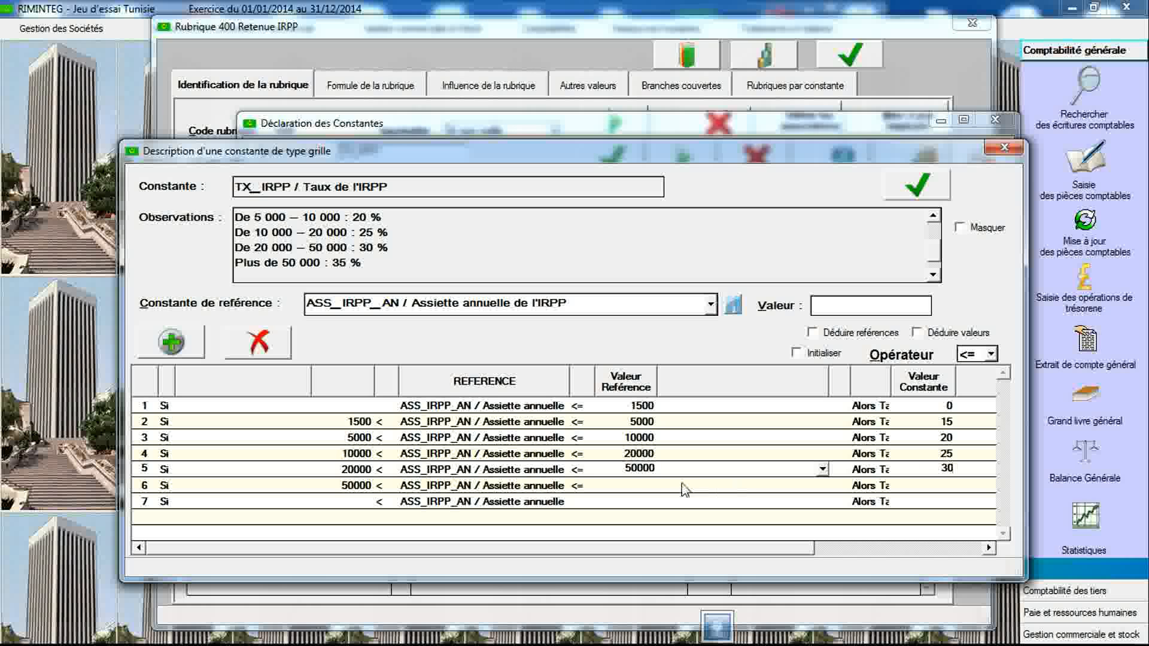
- Delete the surplus empty sixth row and set the last bracket's rate to 35
{"action": "left_click", "coordinate": [642, 485]}
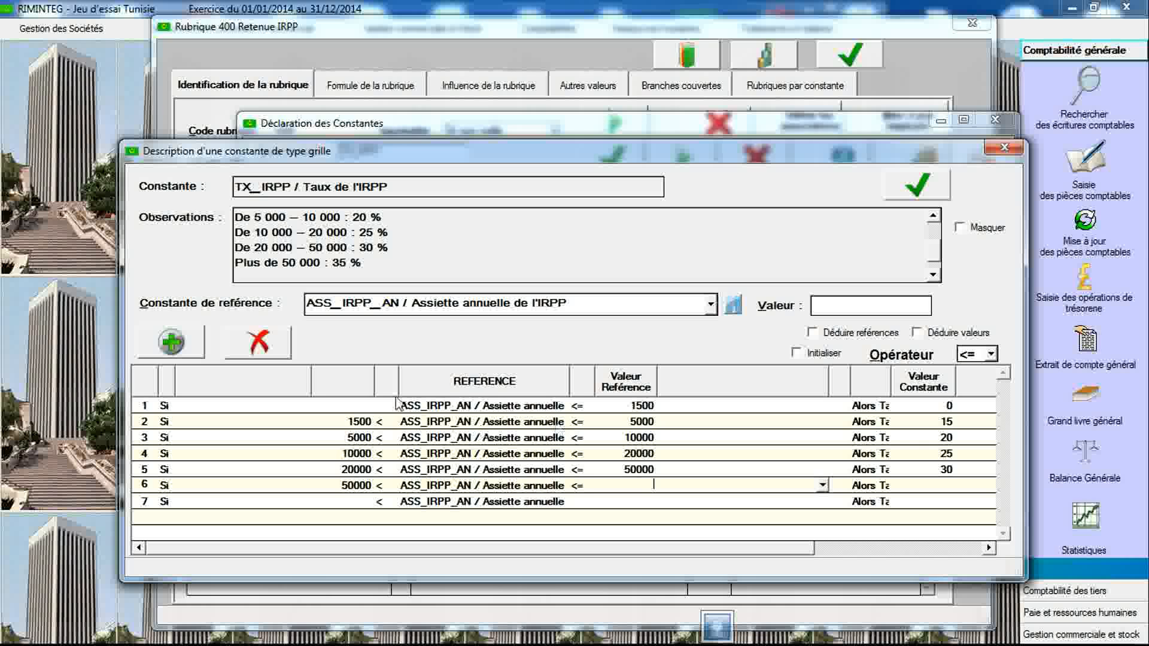
{"action": "left_click", "coordinate": [266, 355]}
{"action": "left_click", "coordinate": [641, 469]}
{"action": "key", "text": "Down"}
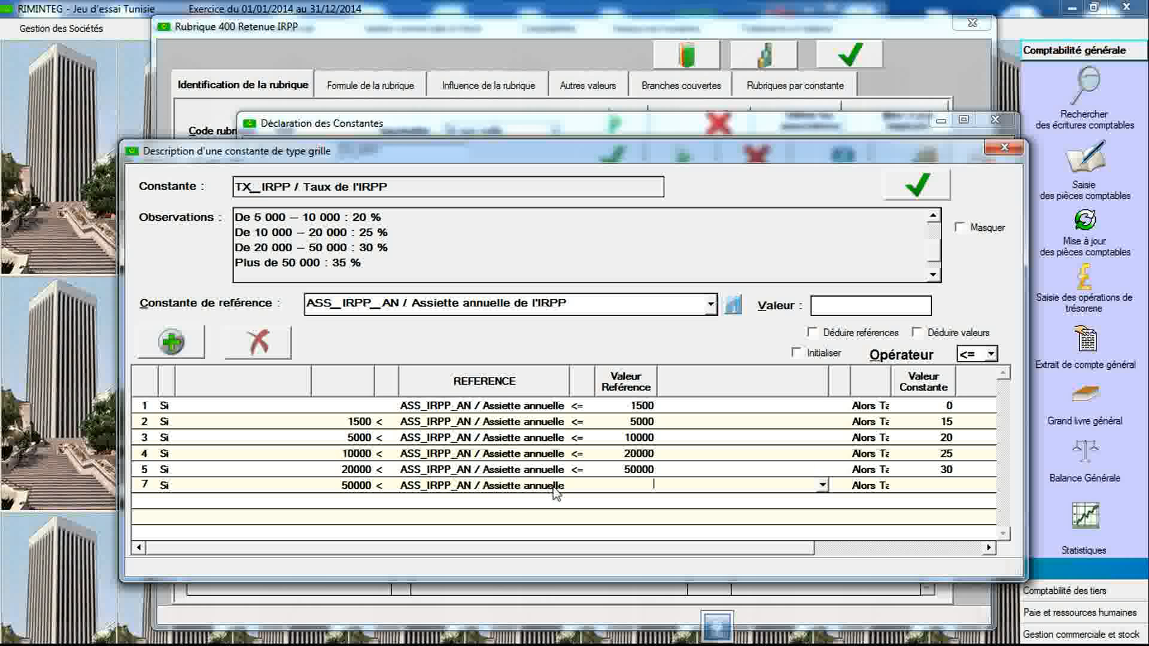
{"action": "left_click", "coordinate": [939, 484]}
- Validate the TX_IRPP grid and close the grid and constants declaration dialogs
{"action": "left_click", "coordinate": [914, 192]}
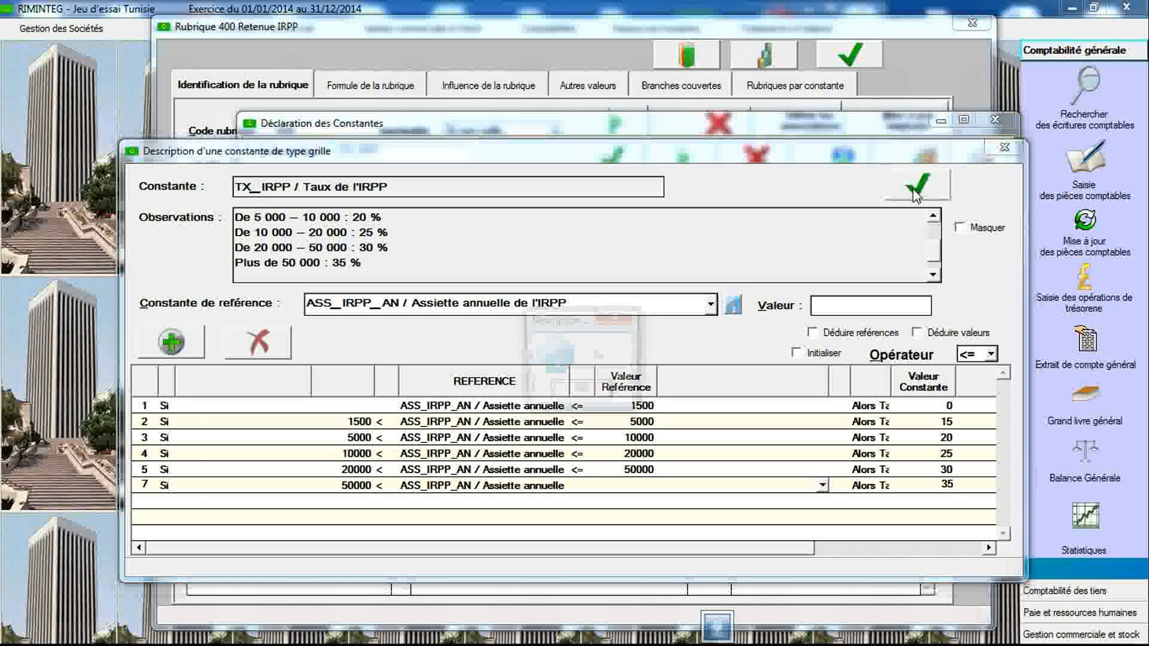
{"action": "left_click", "coordinate": [586, 390]}
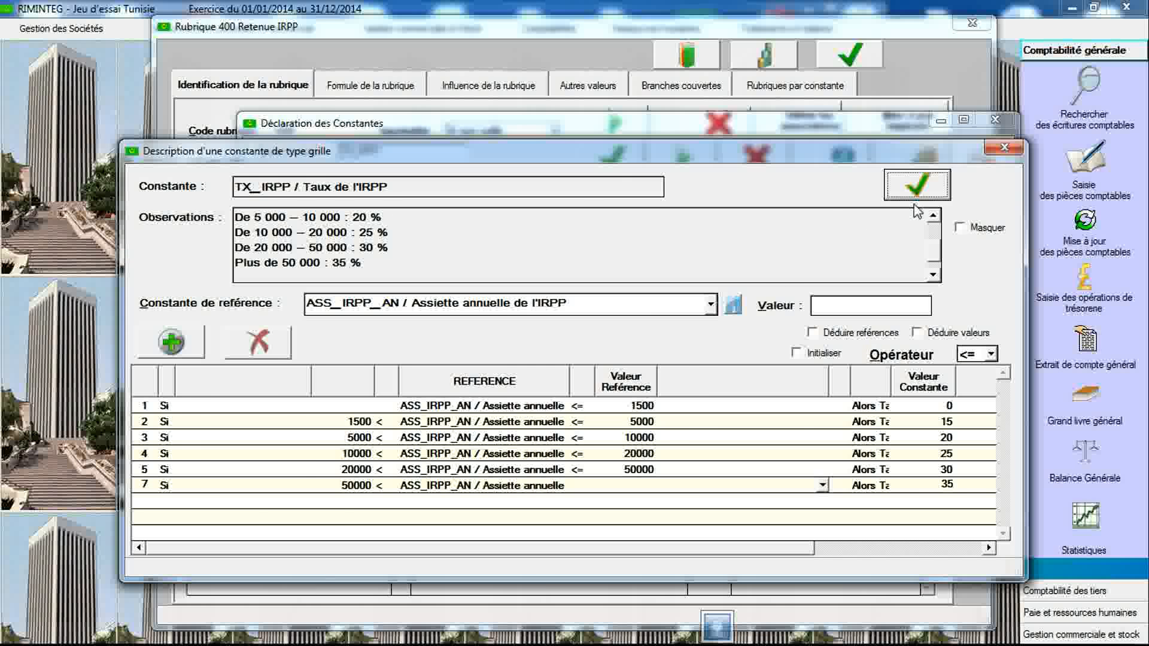
{"action": "left_click", "coordinate": [1004, 147]}
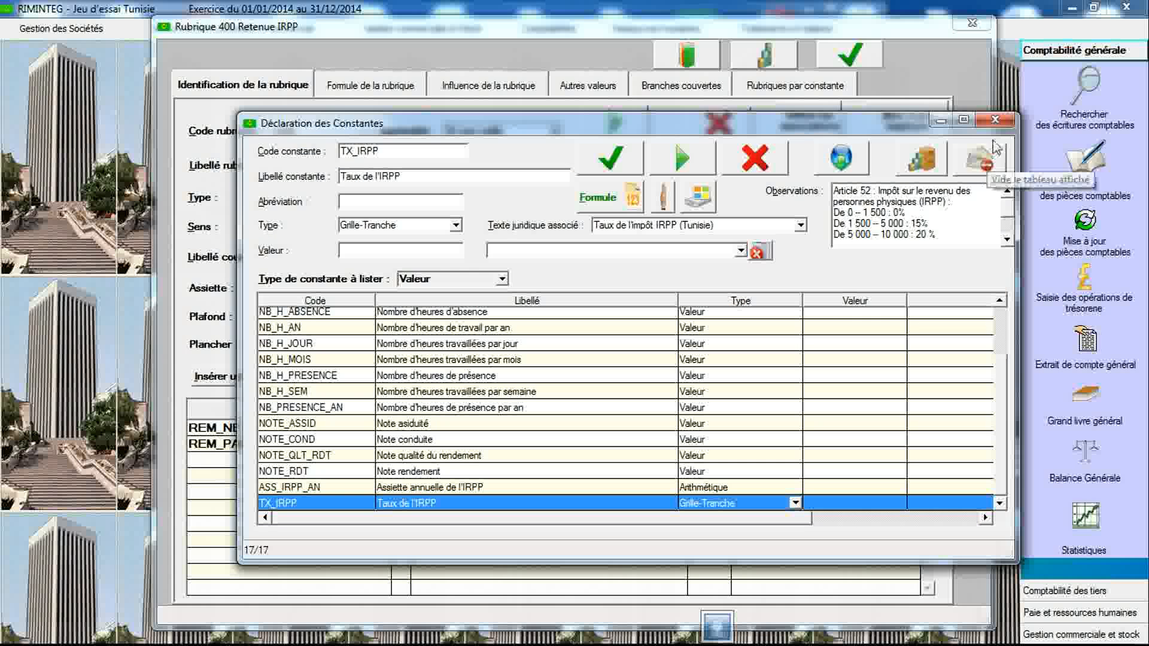
{"action": "left_click", "coordinate": [995, 119]}
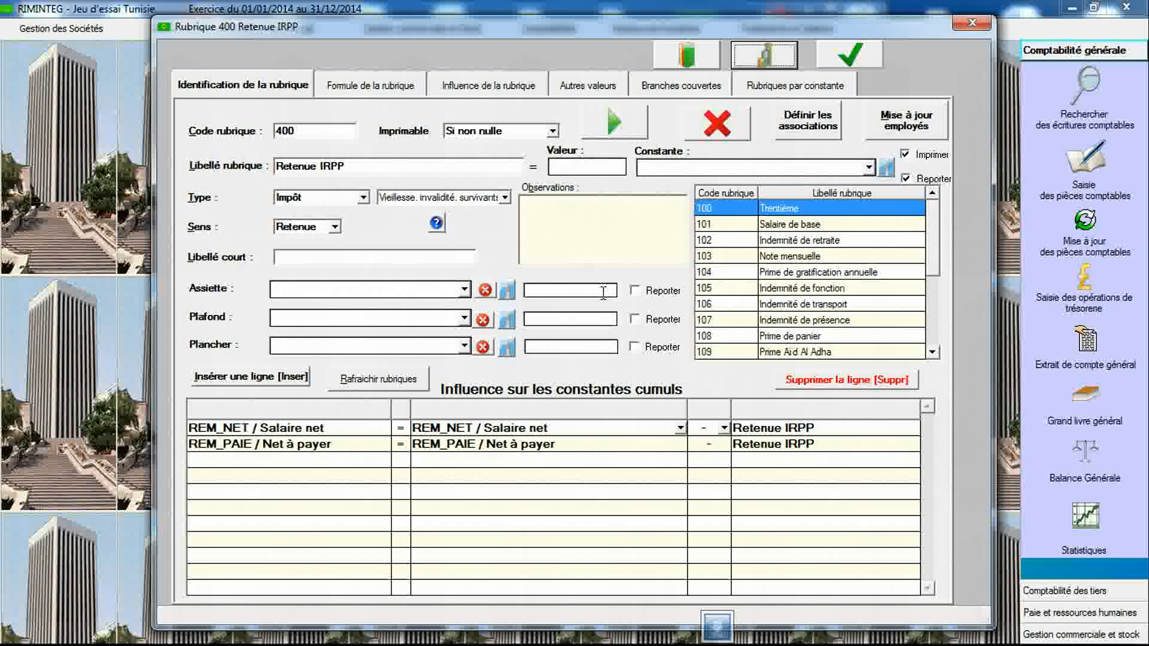
- Set rubric 400's formula structure to Base X Taux with ASS_IRPP / Assiette de l'IRPP as base
{"action": "left_click", "coordinate": [395, 89]}
{"action": "left_click", "coordinate": [398, 122]}
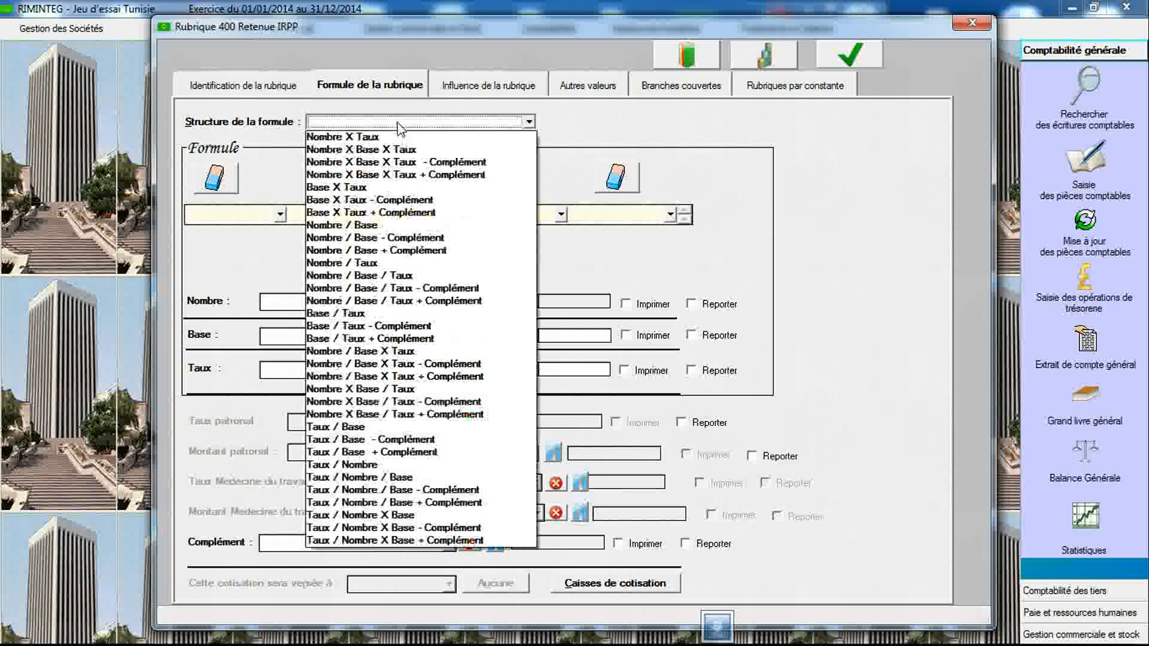
{"action": "left_click", "coordinate": [395, 188]}
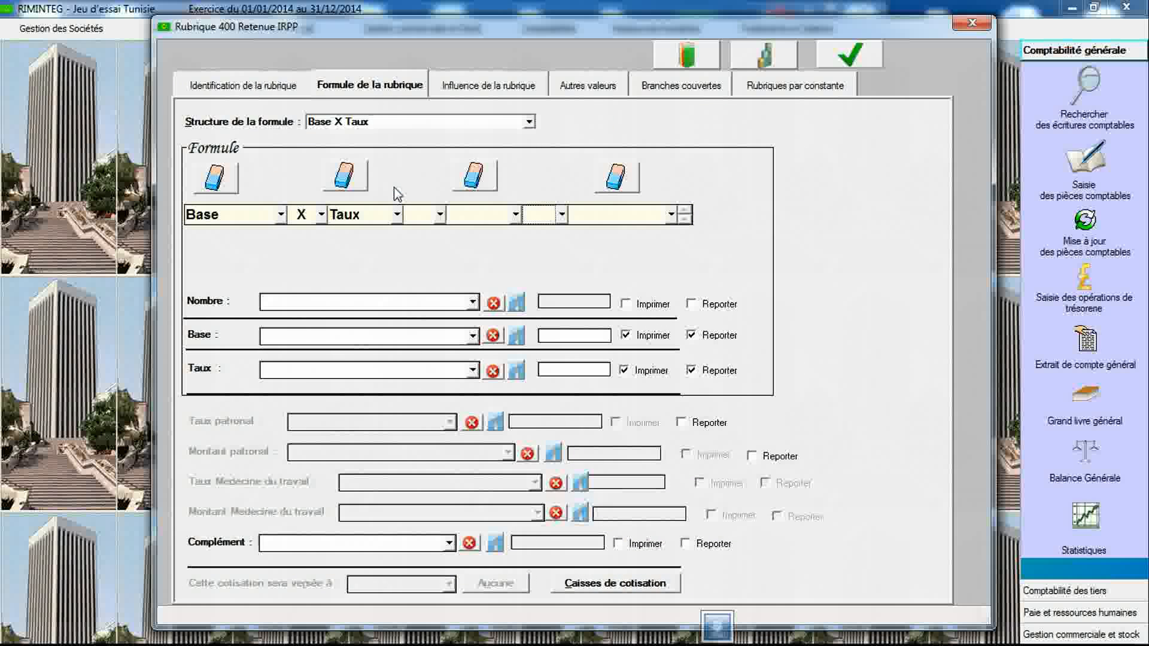
{"action": "left_click", "coordinate": [473, 337]}
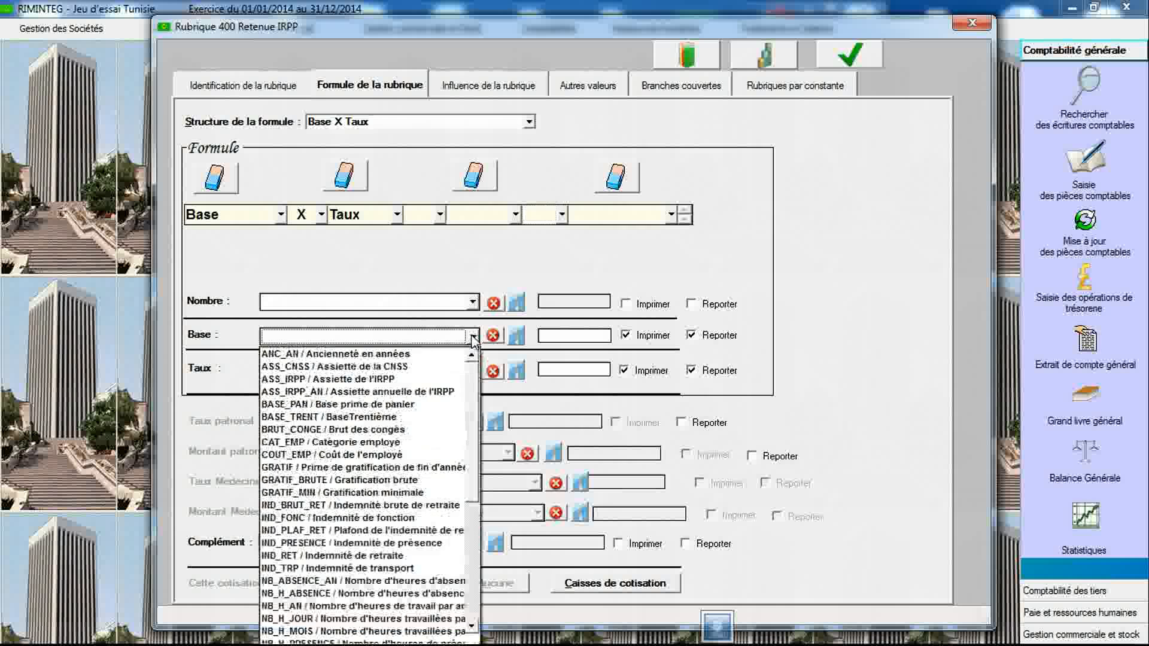
{"action": "left_click", "coordinate": [439, 381]}
- Choose TX_IRPP / Taux de l'IRPP as the rate and save the rubric
{"action": "left_click", "coordinate": [473, 370]}
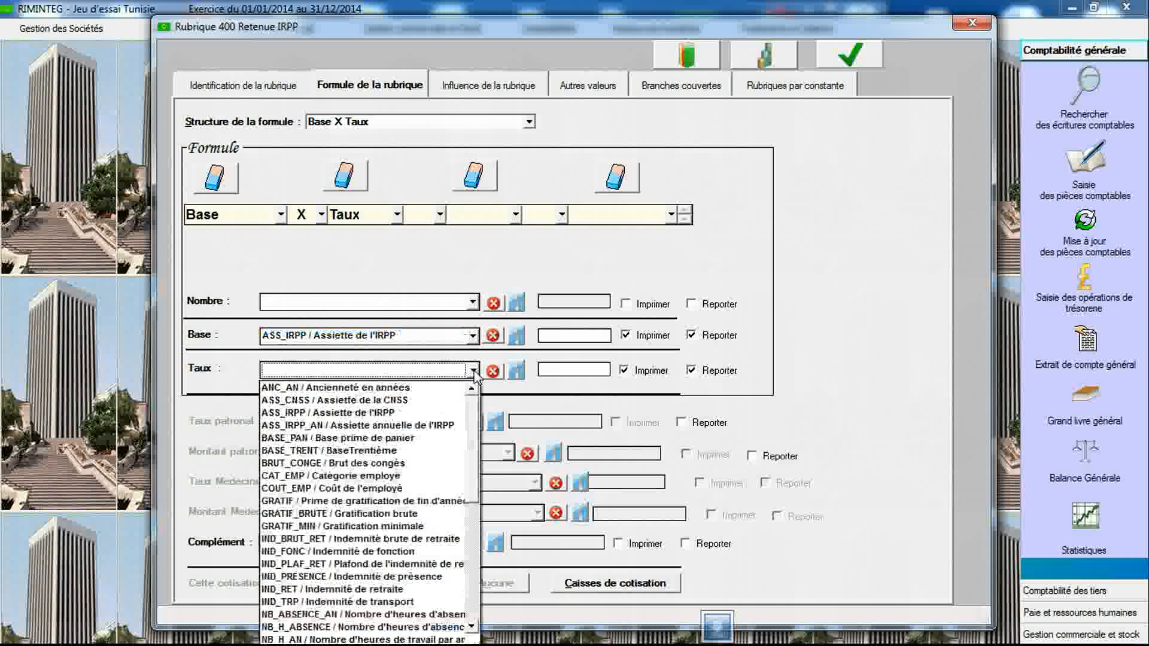
{"action": "key", "text": "t"}
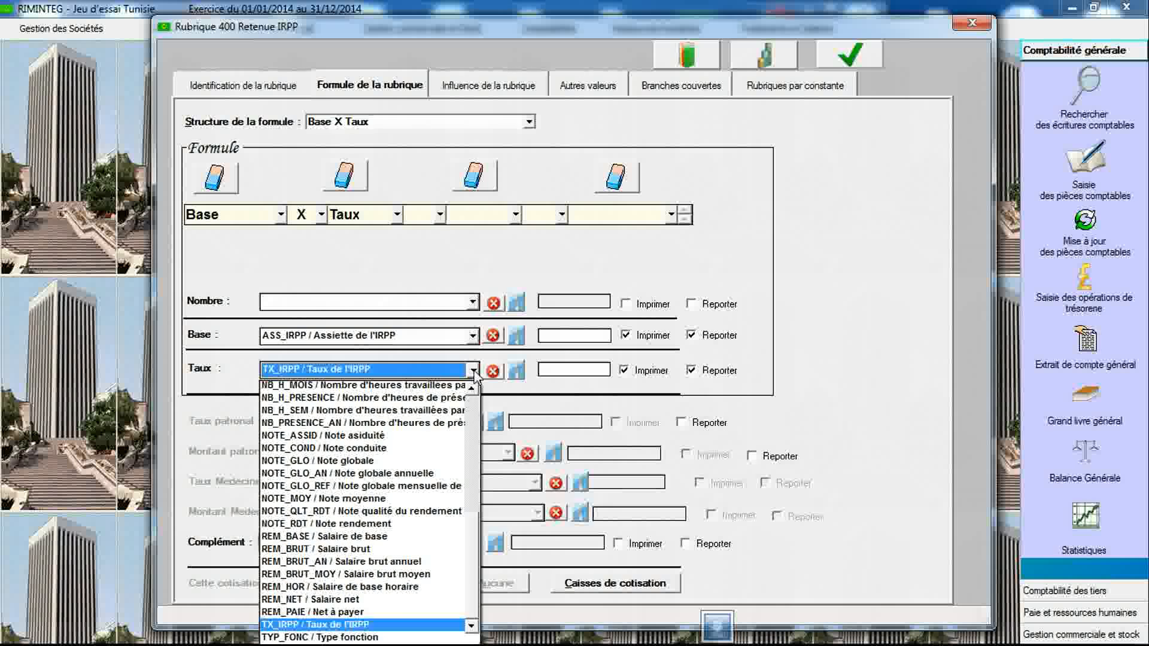
{"action": "left_click", "coordinate": [422, 624]}
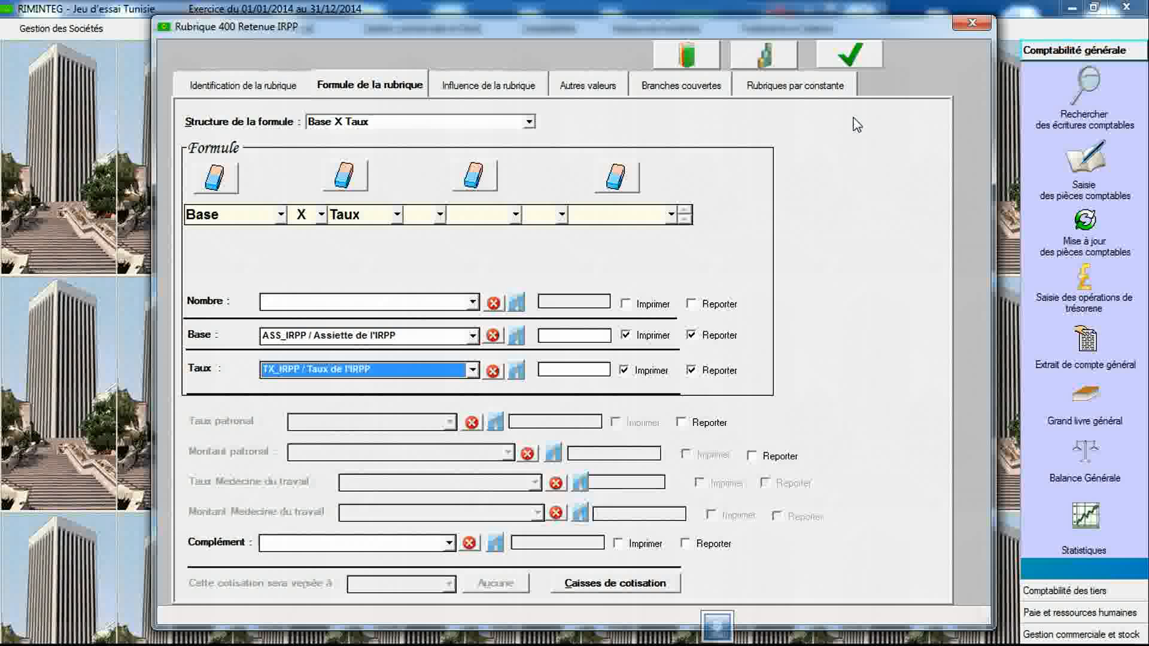
{"action": "left_click", "coordinate": [851, 58]}
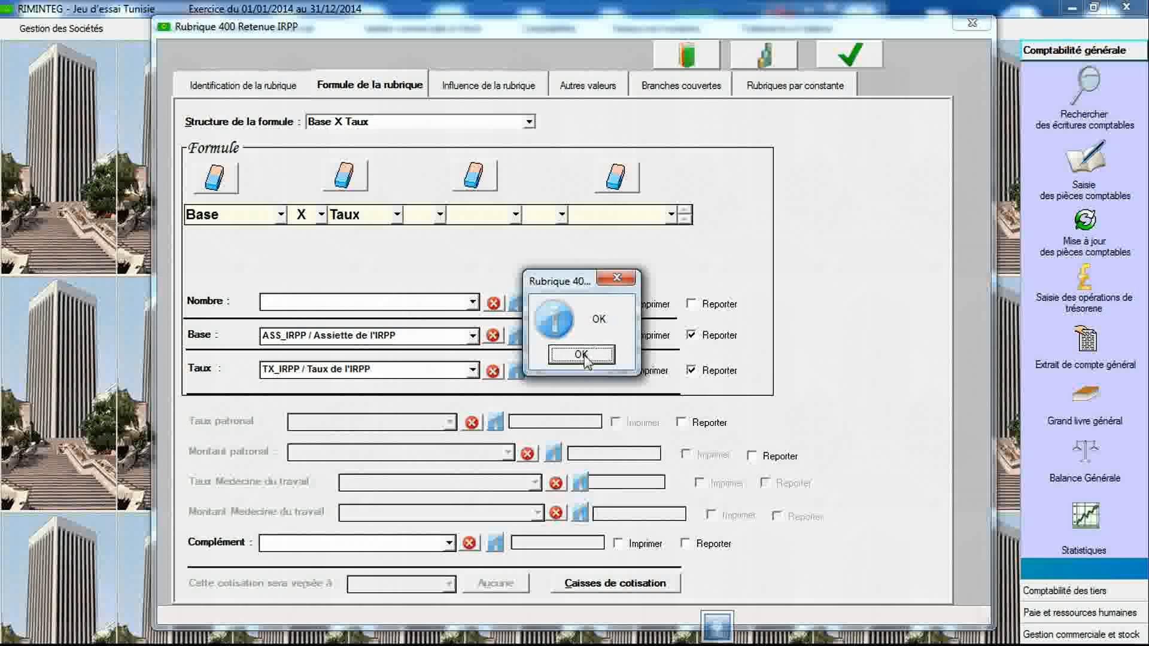
{"action": "left_click", "coordinate": [582, 353]}
- Create rubric 401 labelled "Retenue sur les gros salaires" and set its type to Impôt
{"action": "left_click", "coordinate": [274, 89]}
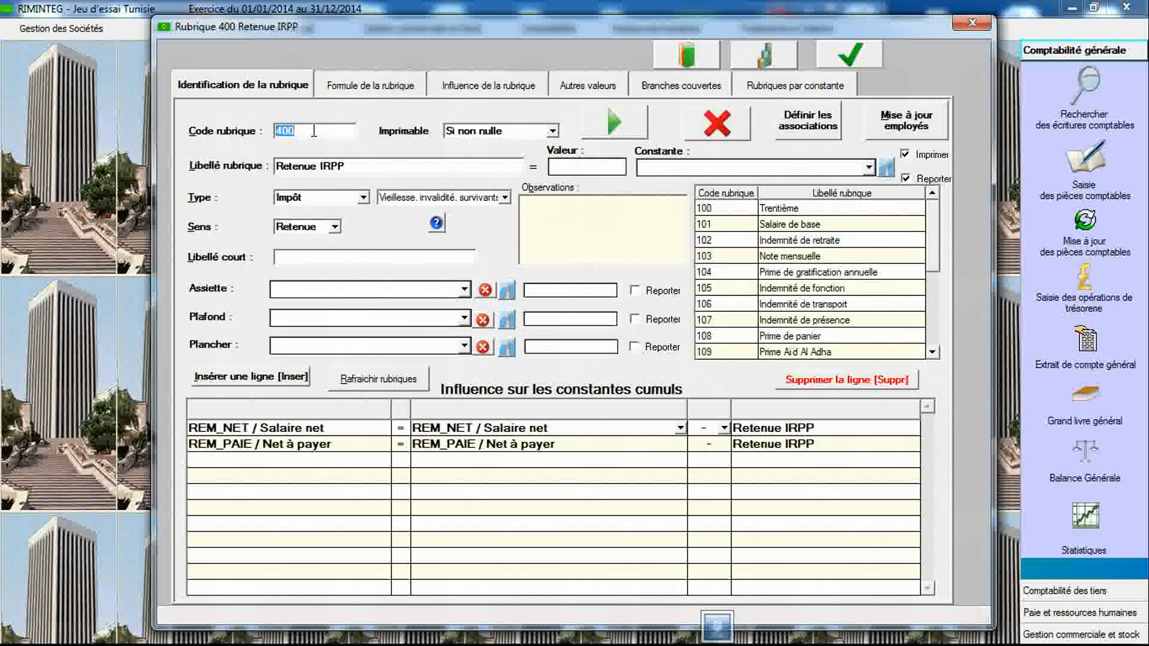
{"action": "type", "text": "401"}
{"action": "key", "text": "Tab"}
{"action": "type", "text": "RET"}
{"action": "key", "text": "BackSpace"}
{"action": "key", "text": "BackSpace"}
{"action": "type", "text": "et"}
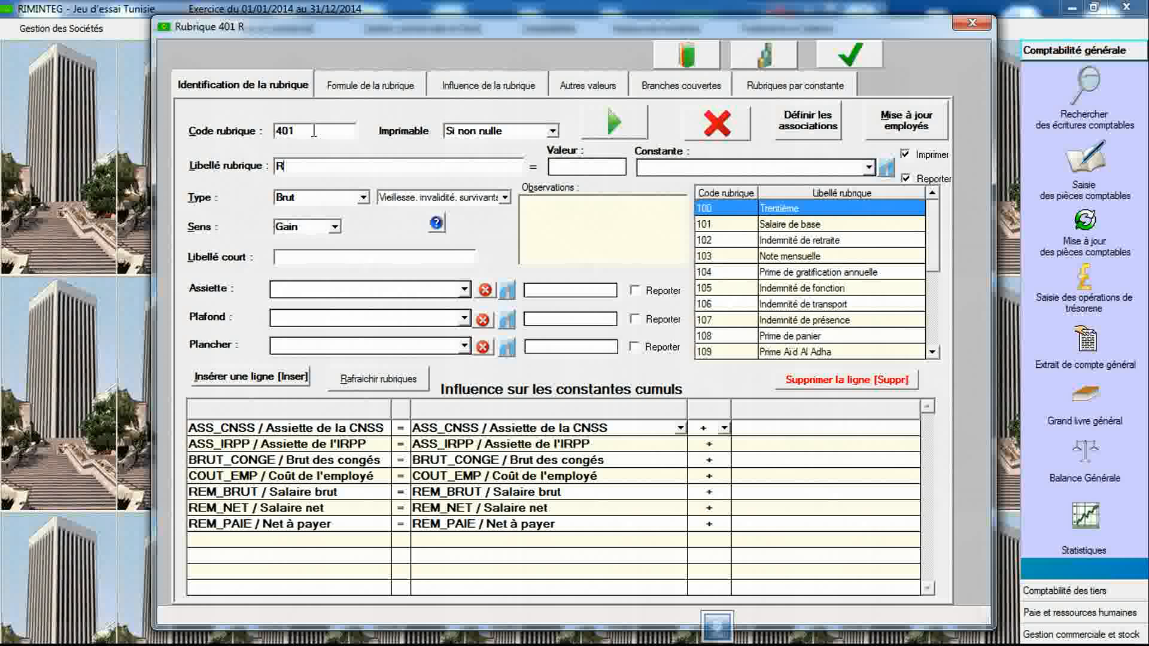
{"action": "type", "text": "enue sur les gros sa"}
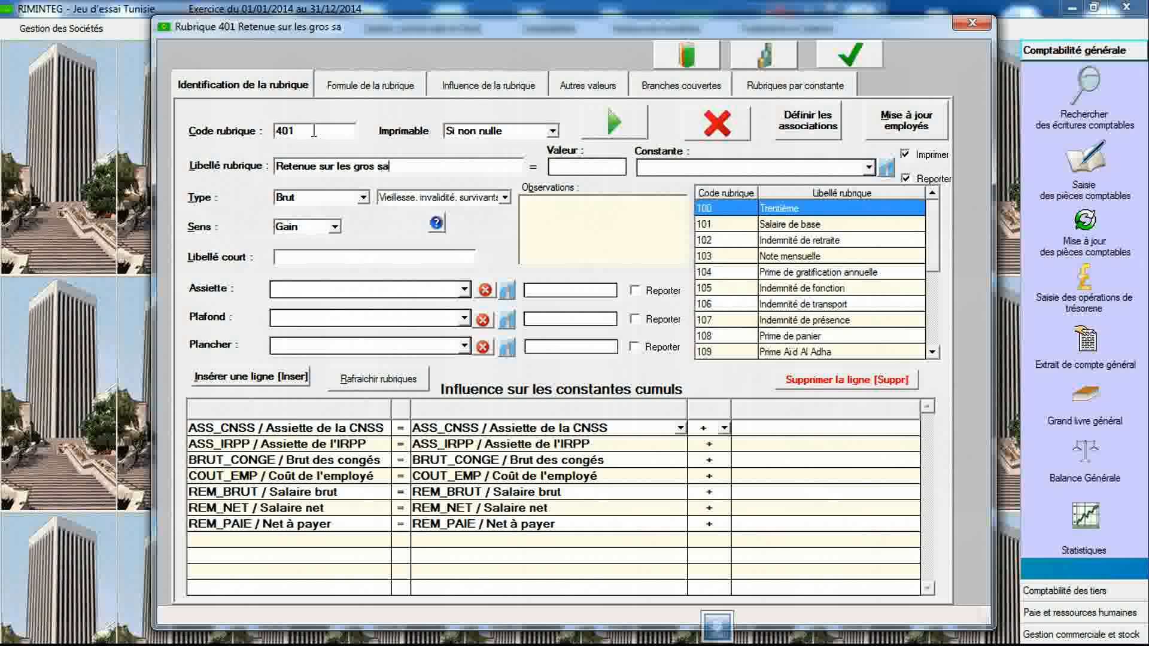
{"action": "type", "text": "laires"}
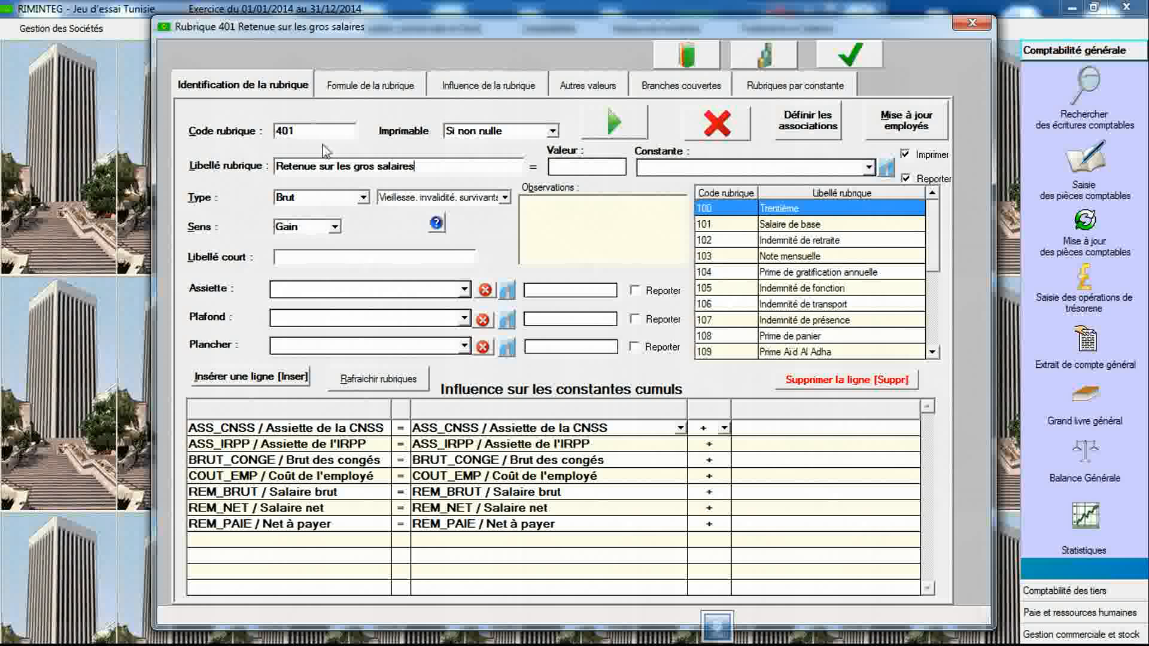
{"action": "left_click", "coordinate": [321, 200]}
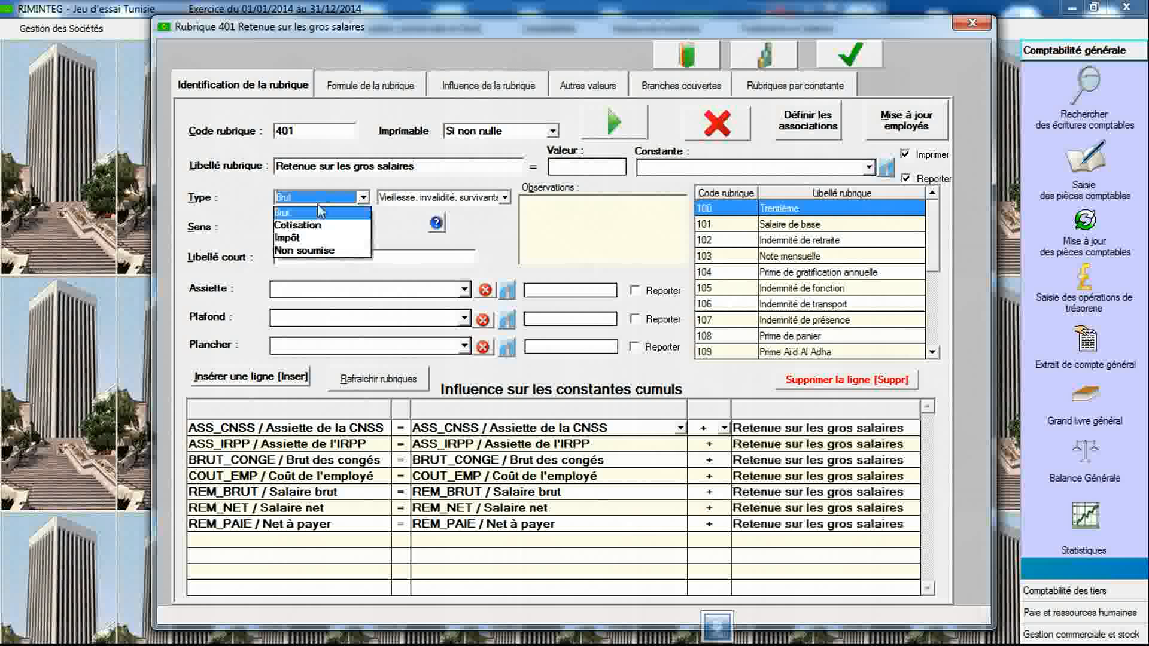
{"action": "left_click", "coordinate": [318, 239]}
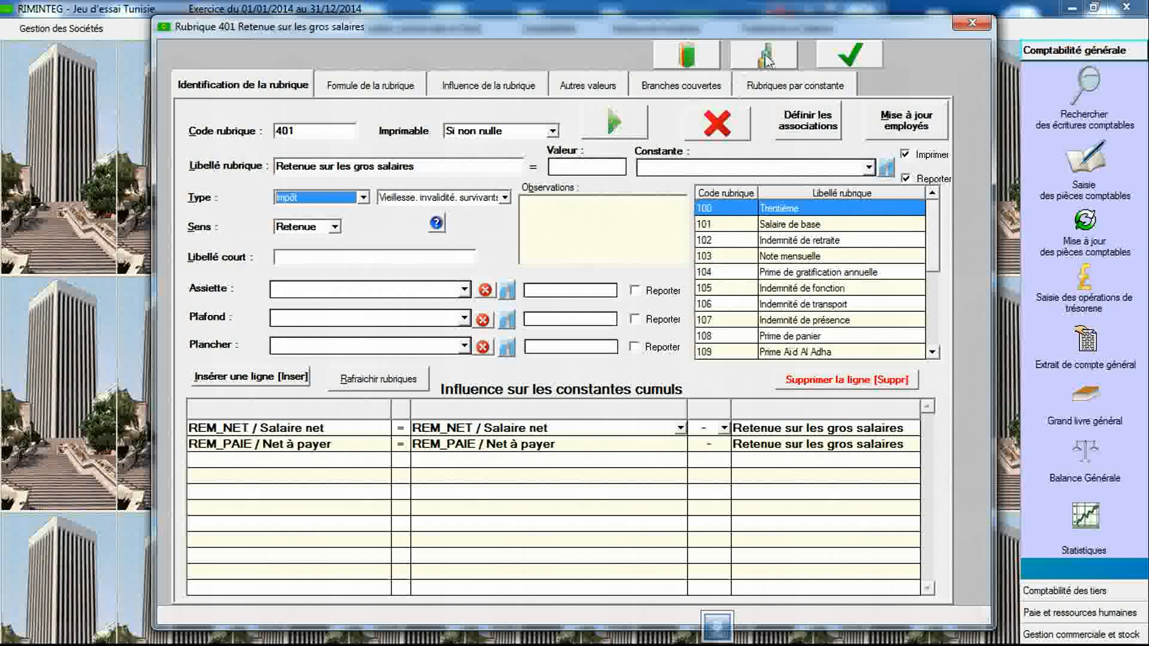
- Open the constants declaration and link the legal text "Taux impôt sur les gros salaires (Tunisie)"
{"action": "left_click", "coordinate": [767, 58]}
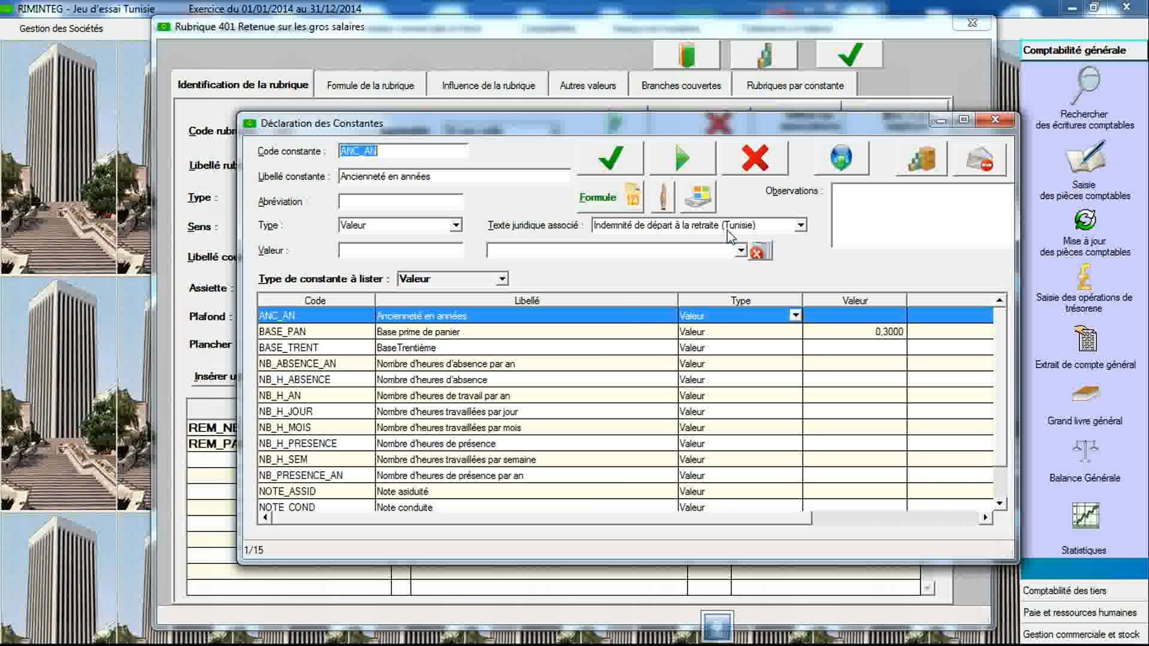
{"action": "left_click", "coordinate": [731, 227]}
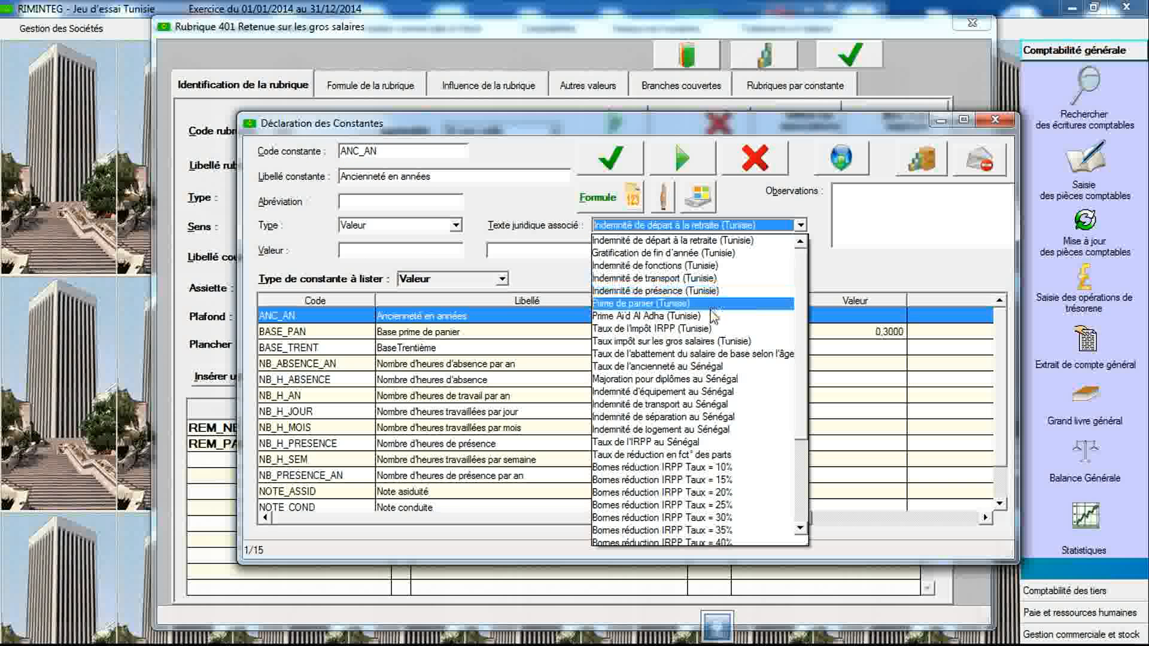
{"action": "left_click", "coordinate": [709, 341]}
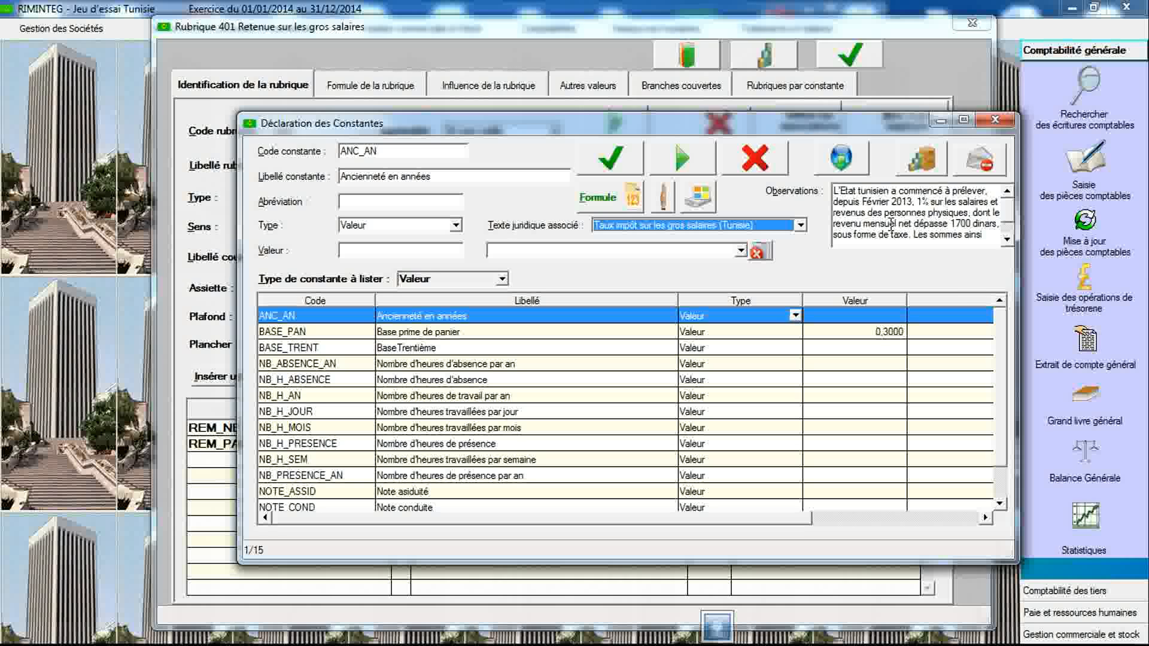
{"action": "left_click", "coordinate": [1007, 241]}
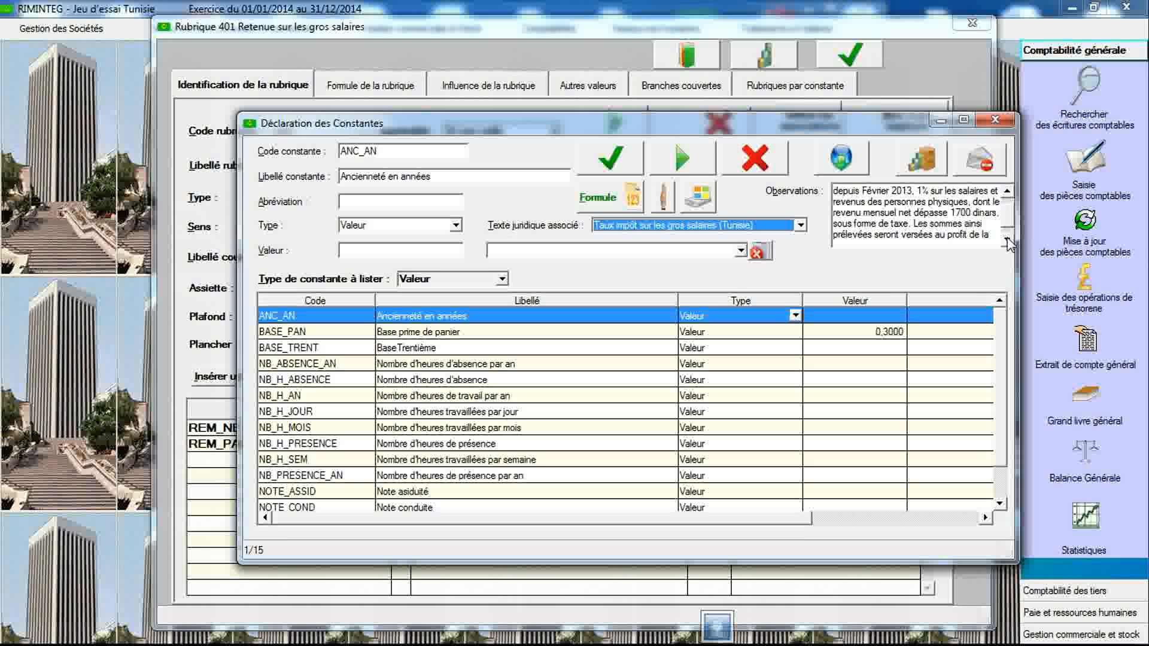
{"action": "left_click", "coordinate": [1008, 193]}
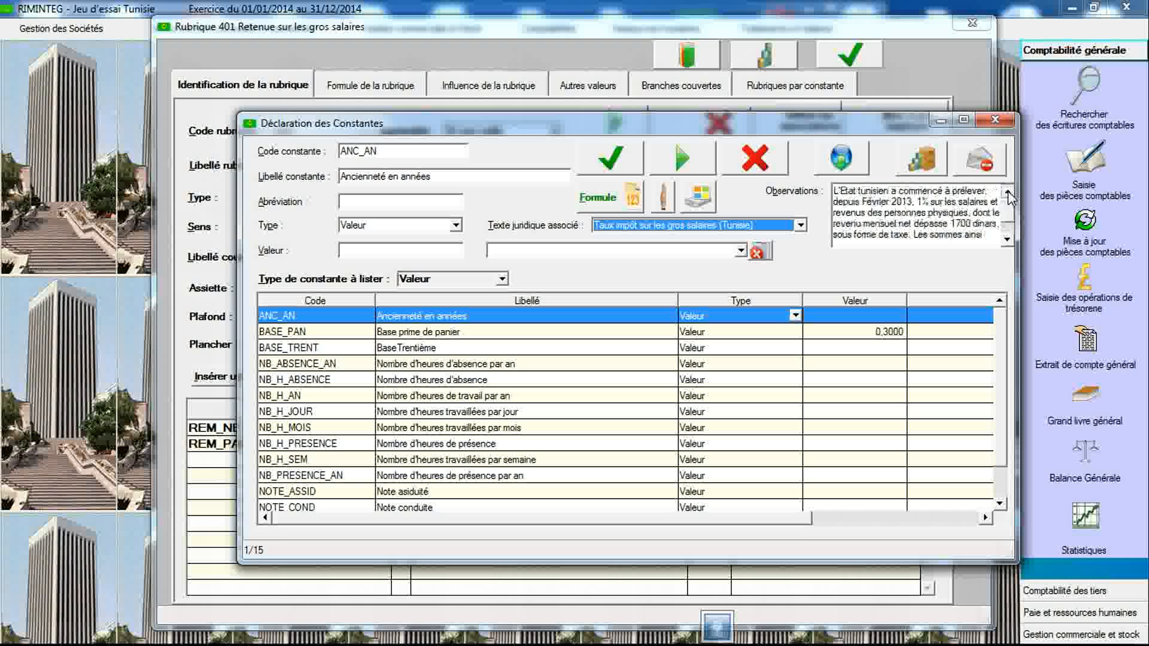
- Enter a new constant with code TX_NET>1700 and label "Taux pour Net supérieur à 1700D"
{"action": "left_click", "coordinate": [418, 153]}
{"action": "type", "text": "TX_NET>"}
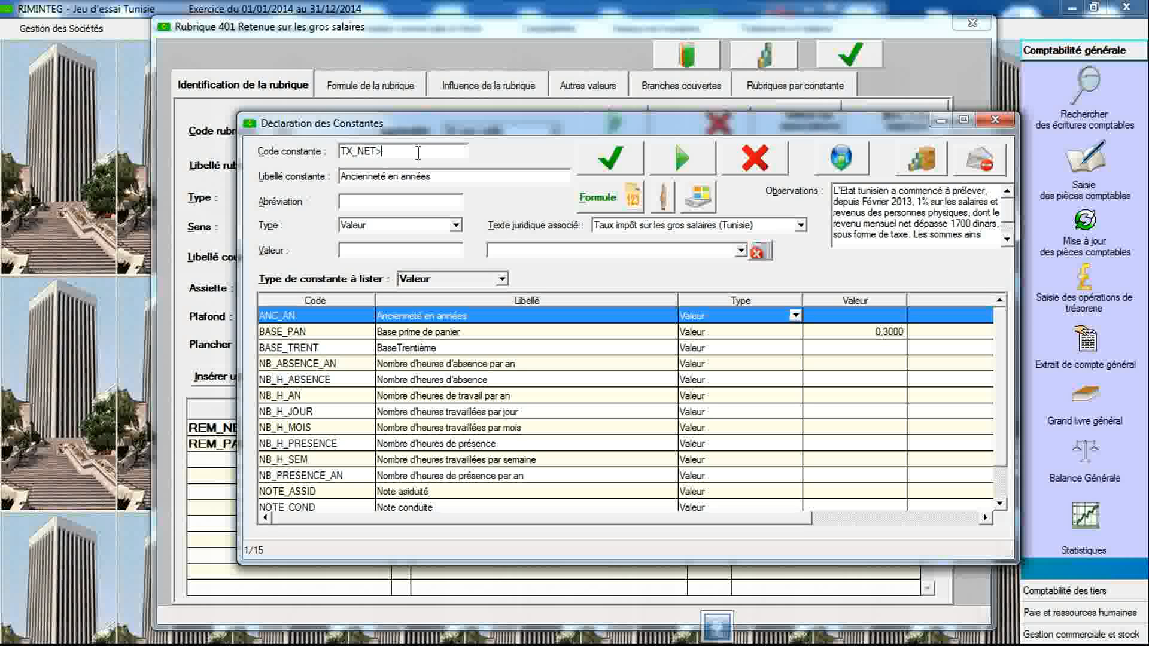
{"action": "type", "text": "1700"}
{"action": "key", "text": "Tab"}
{"action": "type", "text": "Taux"}
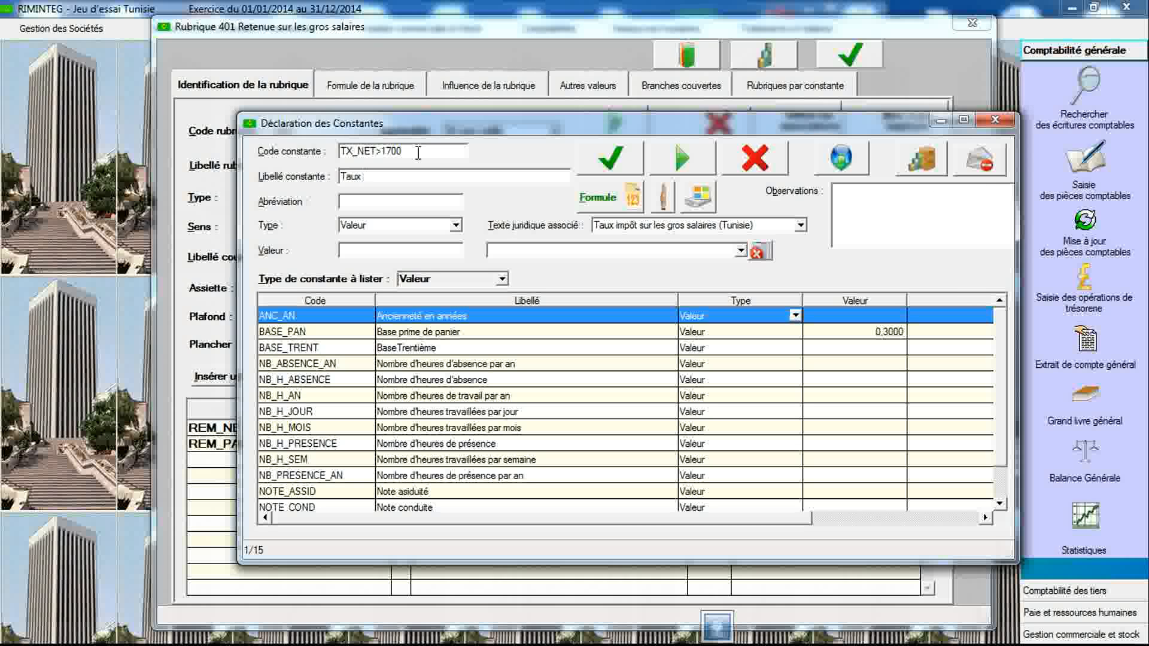
{"action": "type", "text": " pour Net supérieur à 1700D"}
- Set the constant's type to Condition, keep the legal text "Taux impôt sur les gros salaires (Tunisie)", and save it
{"action": "left_click", "coordinate": [456, 227]}
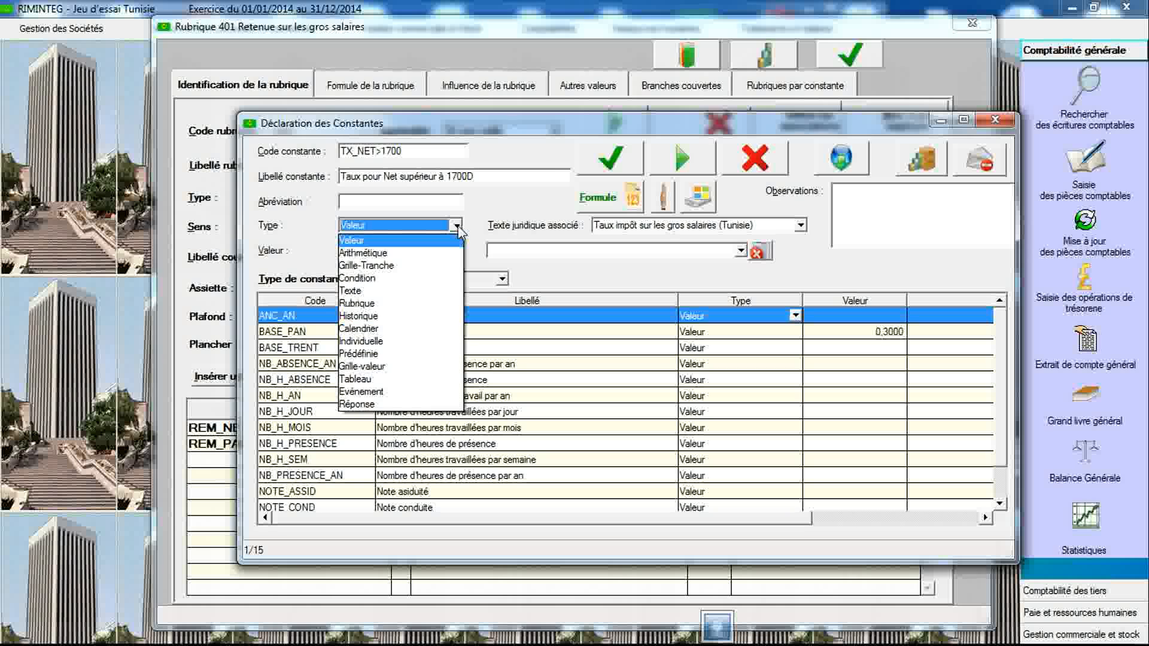
{"action": "left_click", "coordinate": [455, 227]}
{"action": "left_click", "coordinate": [456, 226]}
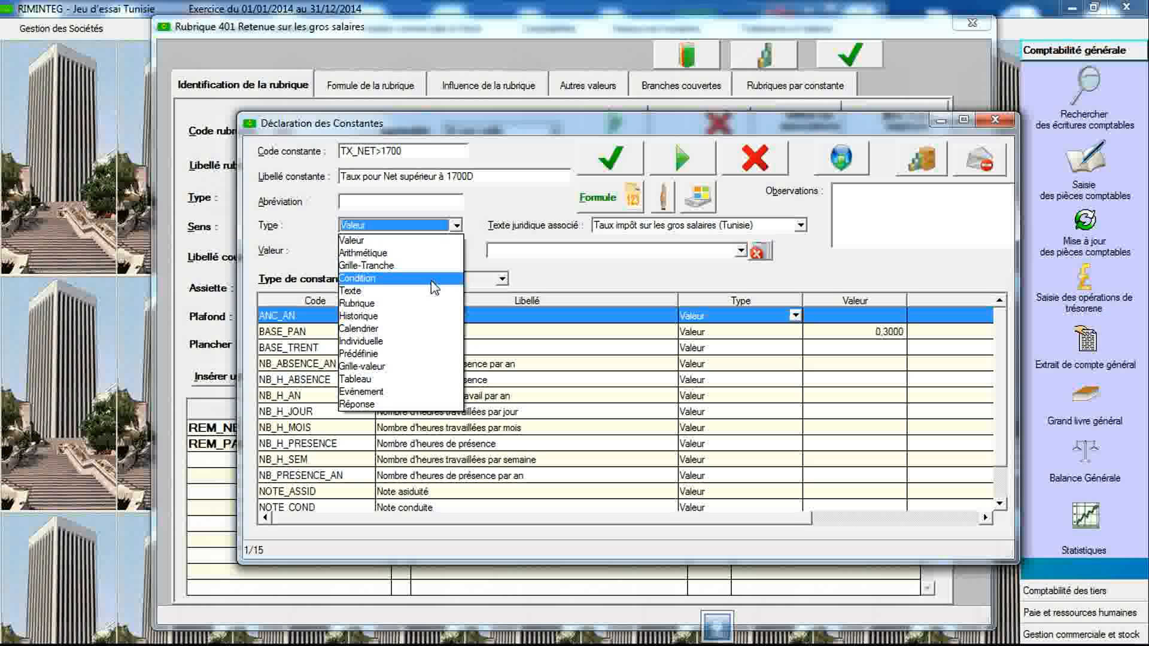
{"action": "left_click", "coordinate": [389, 279]}
{"action": "left_click", "coordinate": [629, 227]}
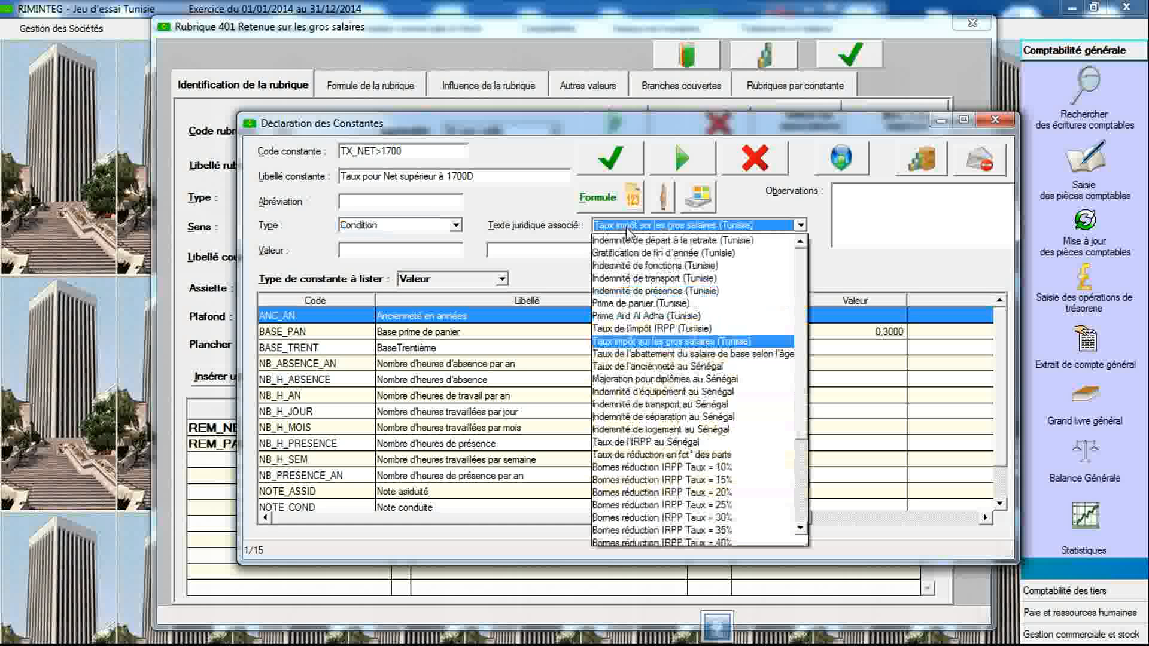
{"action": "left_click", "coordinate": [629, 340]}
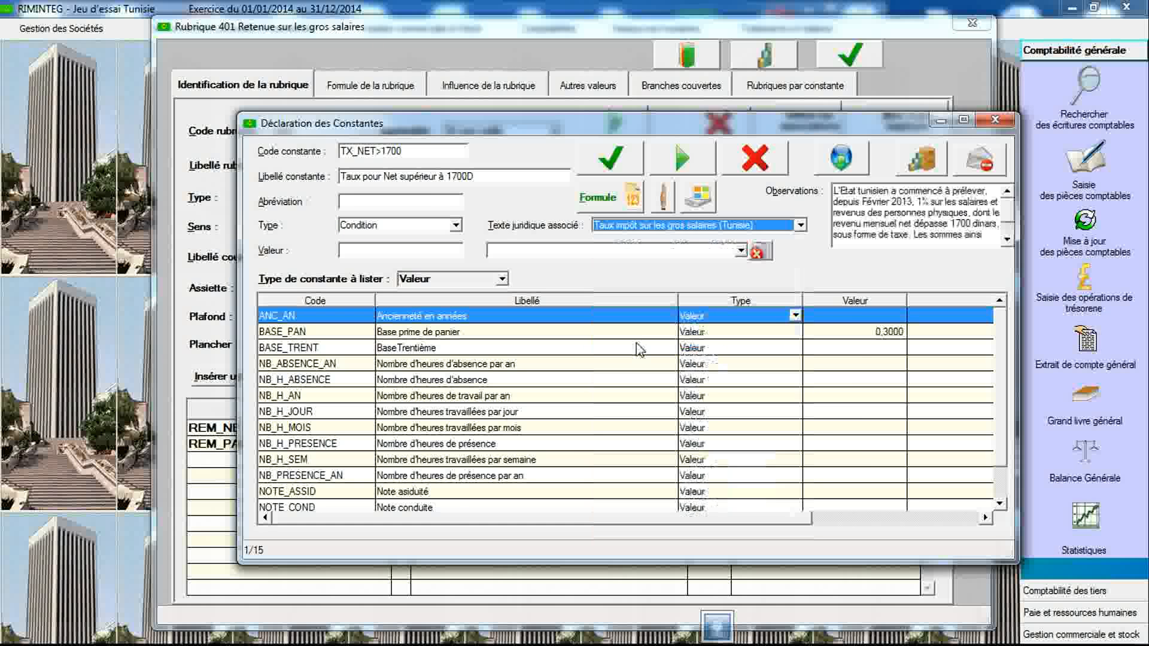
{"action": "left_click", "coordinate": [605, 172]}
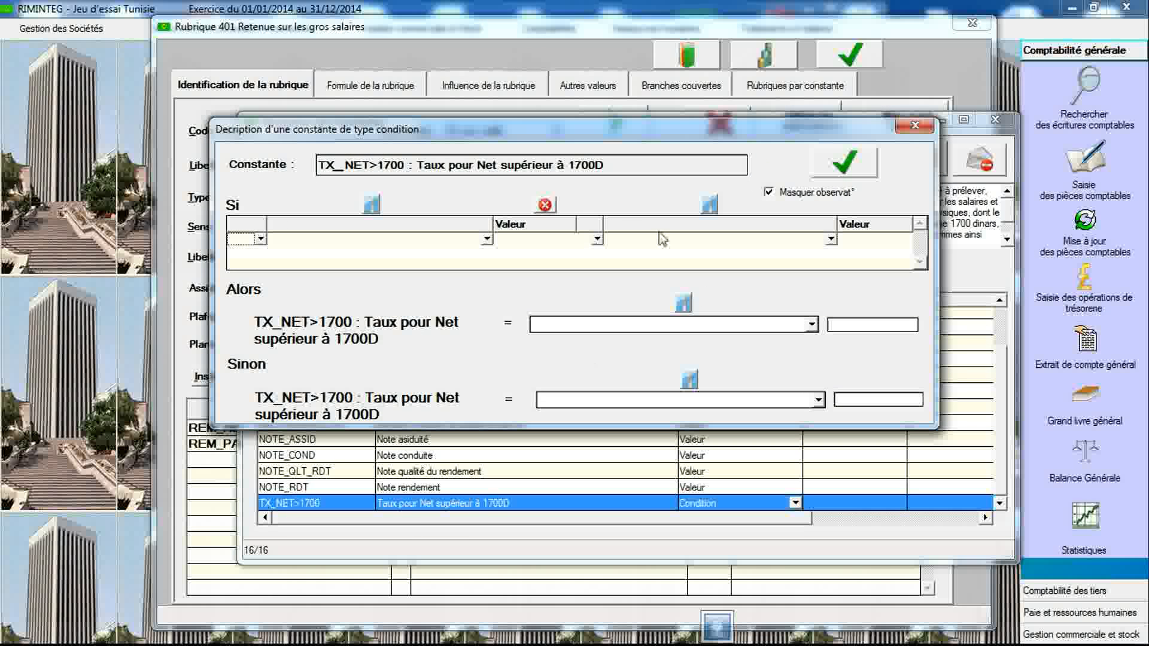
- Define the condition: if REM_NET / Salaire net > 1700 then 1, otherwise 0; save it and close both constant dialogs
{"action": "left_click", "coordinate": [768, 192]}
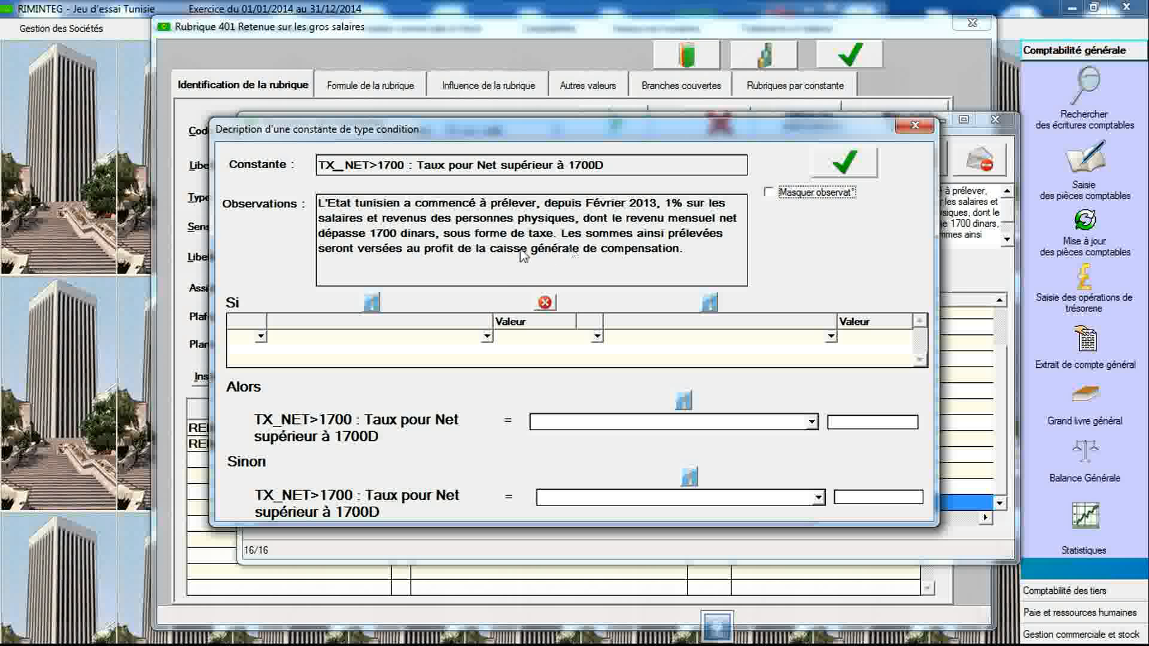
{"action": "left_click", "coordinate": [487, 336]}
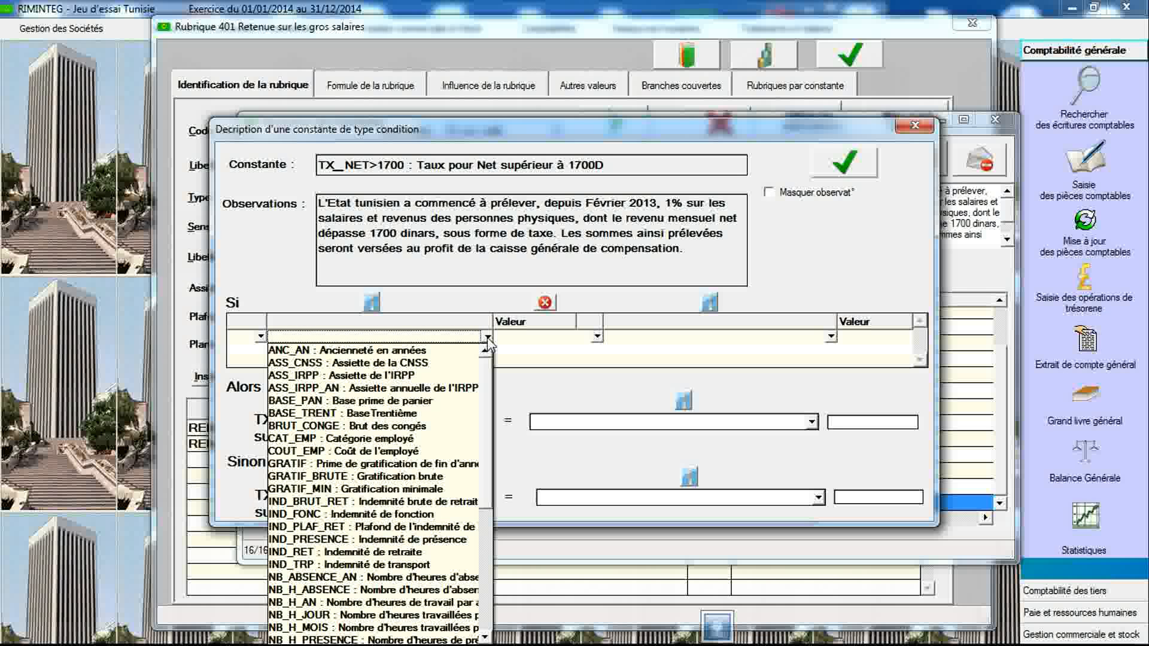
{"action": "key", "text": "r"}
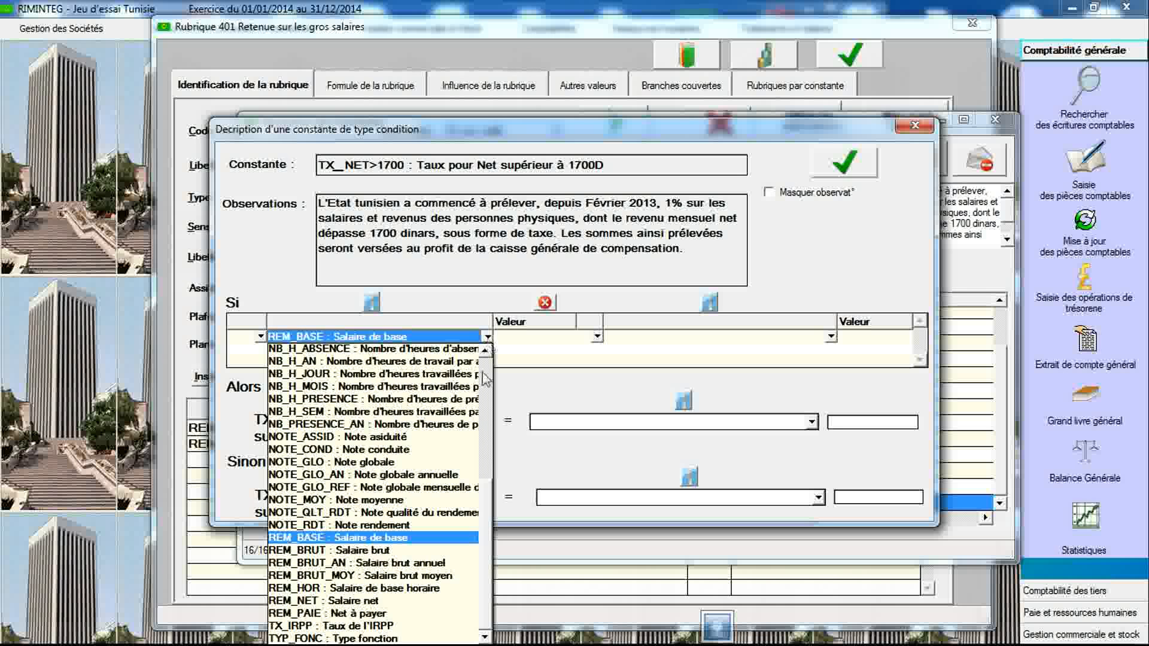
{"action": "left_click", "coordinate": [419, 600]}
{"action": "left_click", "coordinate": [597, 337]}
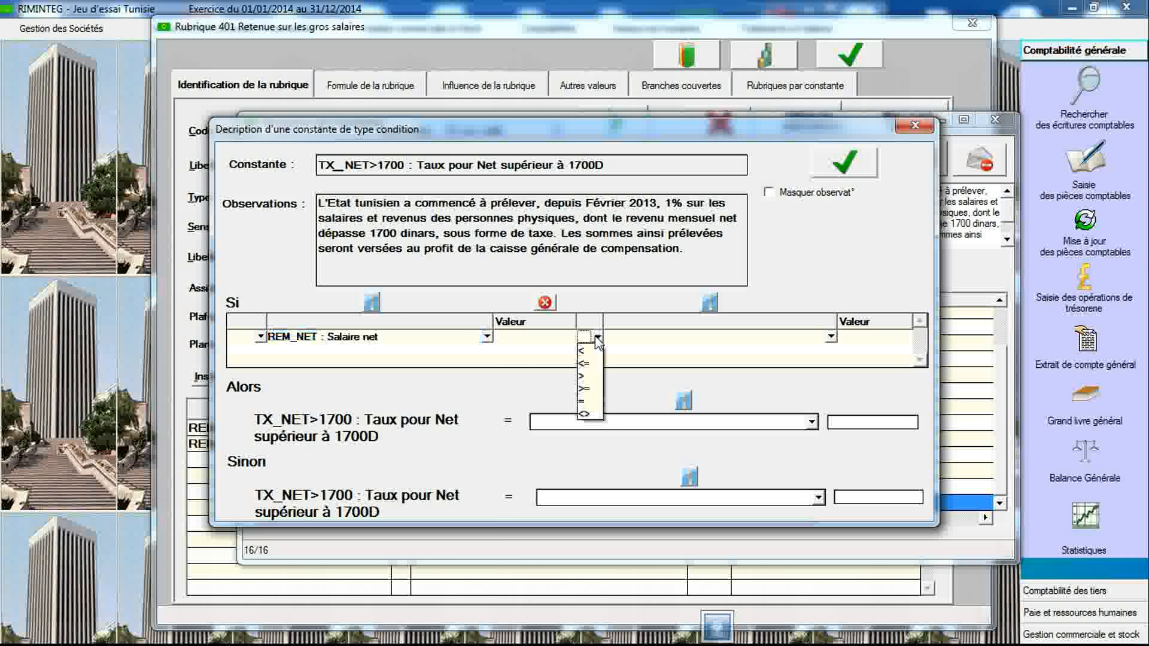
{"action": "left_click", "coordinate": [590, 376]}
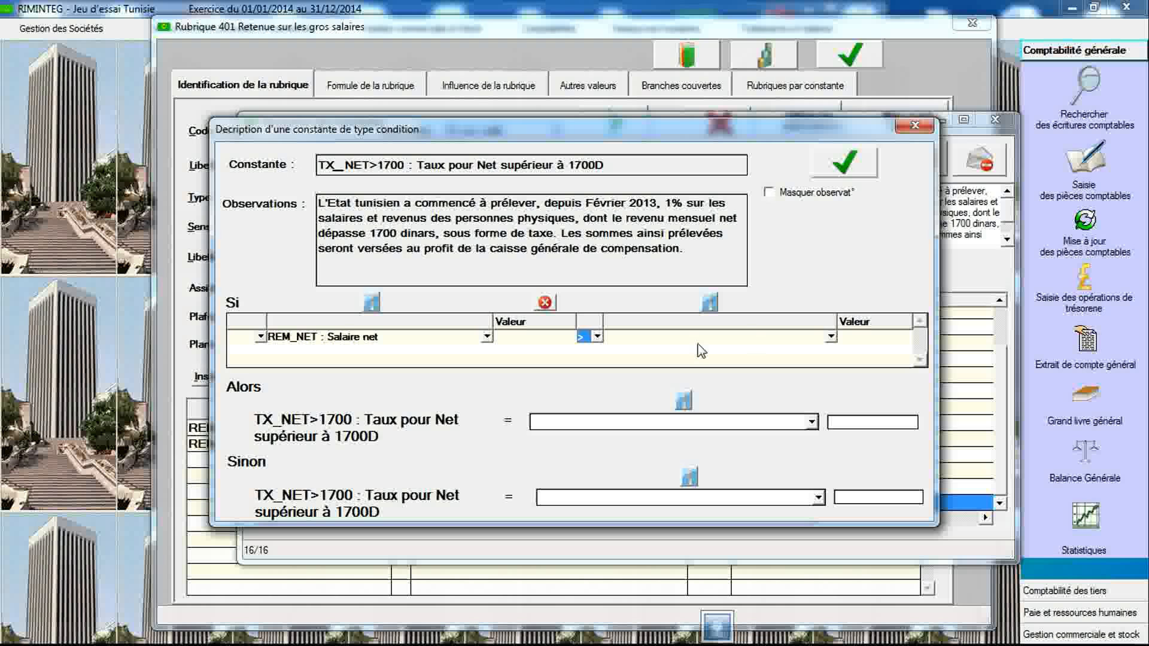
{"action": "left_click", "coordinate": [863, 335]}
{"action": "left_click", "coordinate": [875, 501]}
{"action": "left_click", "coordinate": [843, 170]}
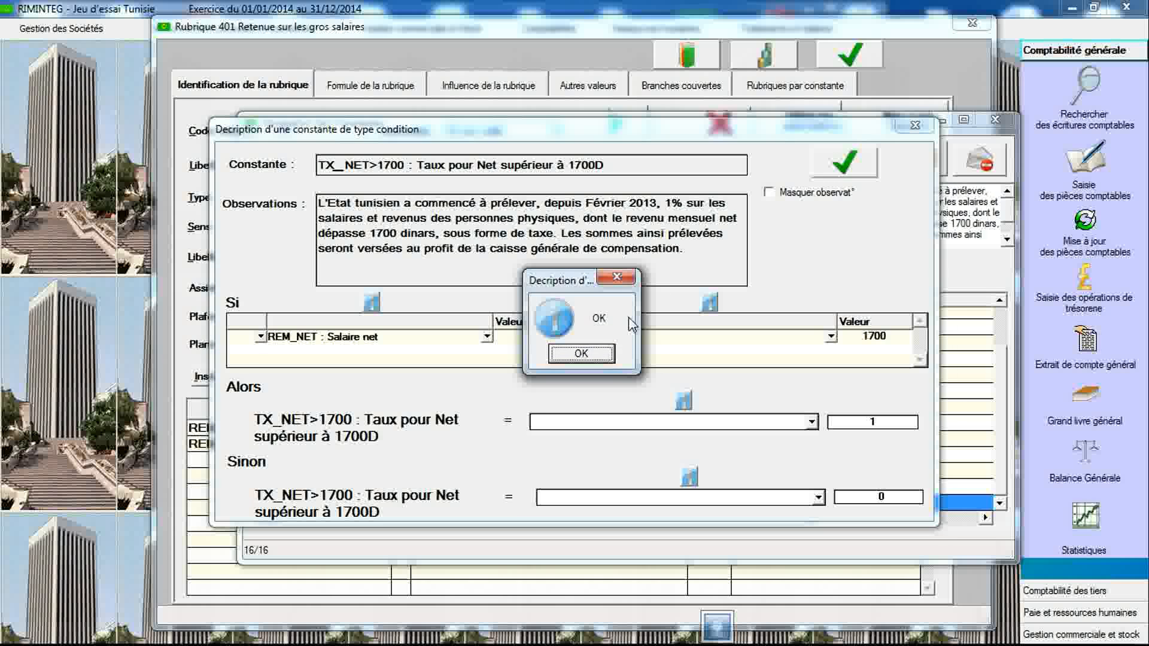
{"action": "left_click", "coordinate": [581, 354]}
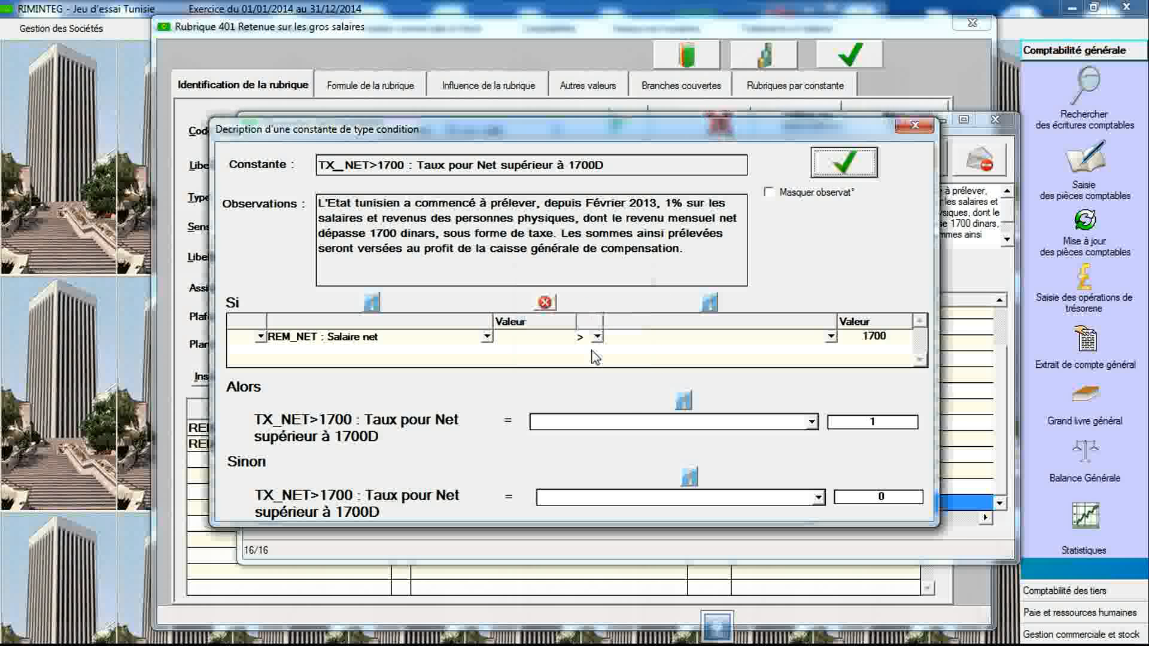
{"action": "left_click", "coordinate": [914, 126]}
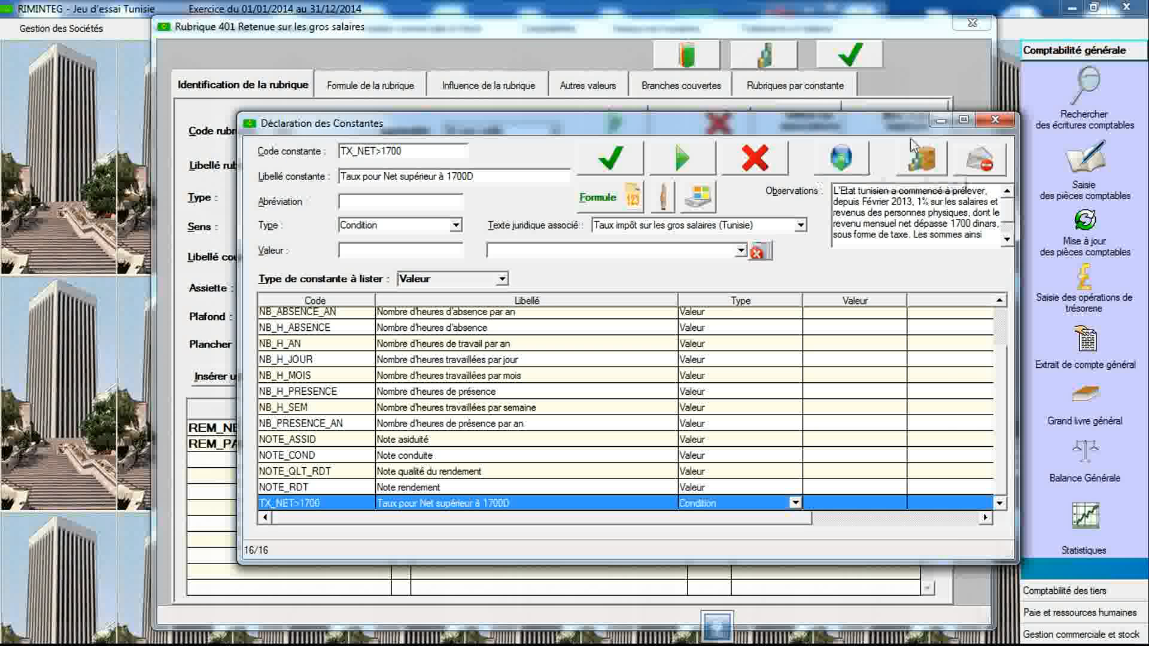
{"action": "left_click", "coordinate": [994, 120]}
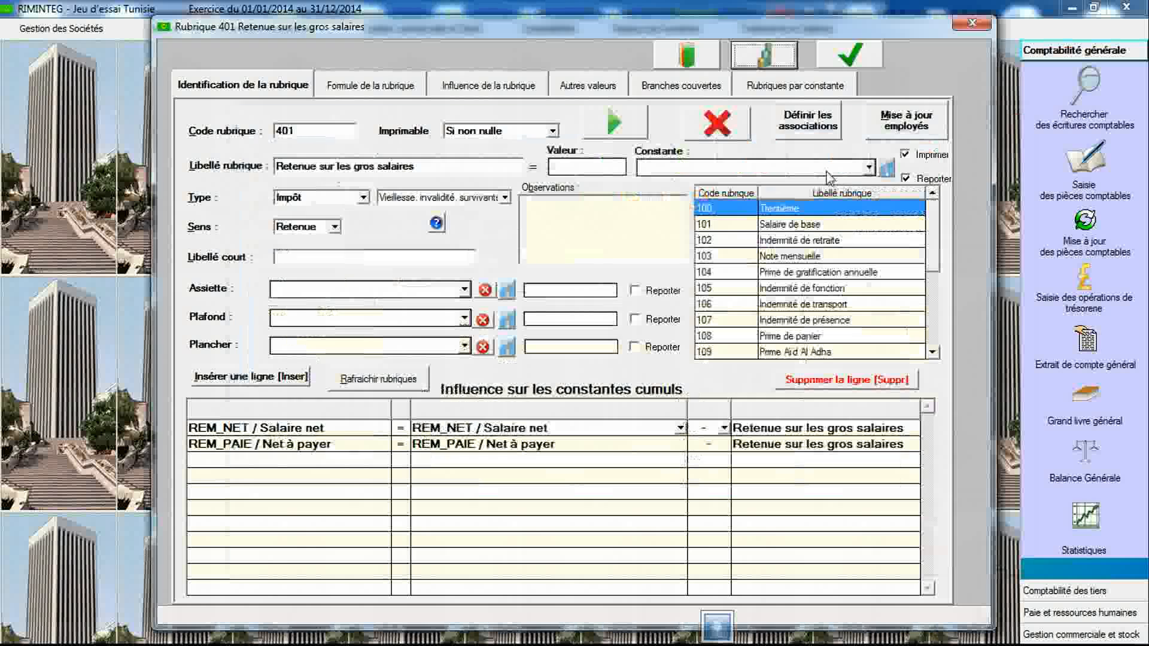
- Set rubric 401's formula structure to Base X Taux with REM_NET / Salaire net as base
{"action": "left_click", "coordinate": [402, 89]}
{"action": "left_click", "coordinate": [395, 122]}
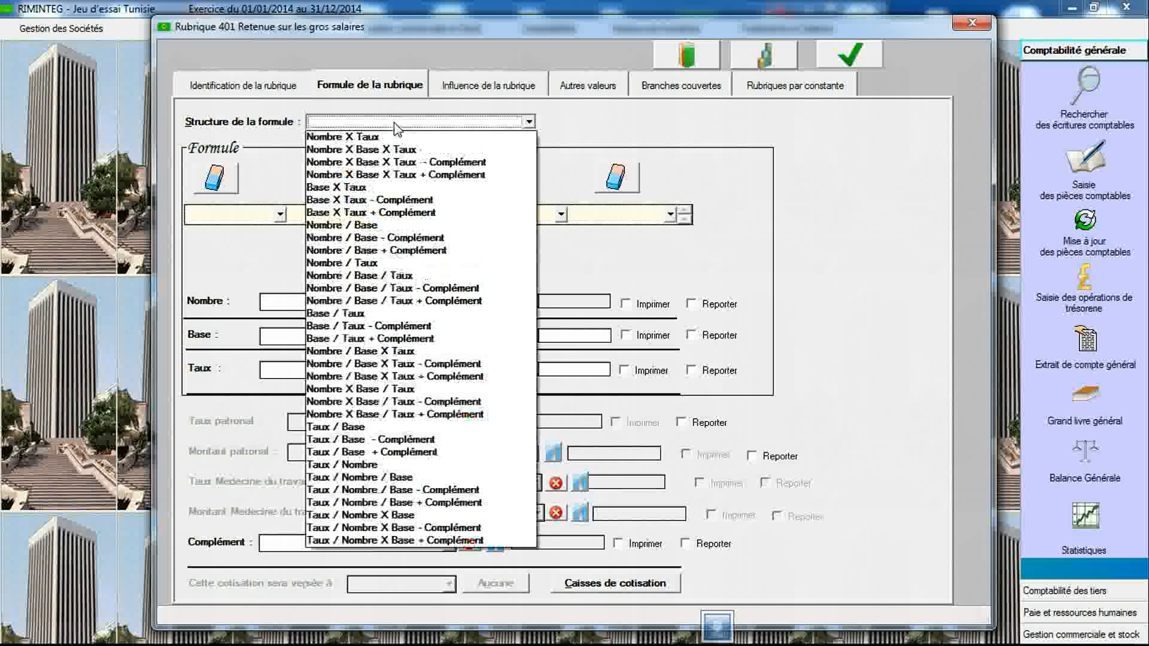
{"action": "left_click", "coordinate": [398, 187]}
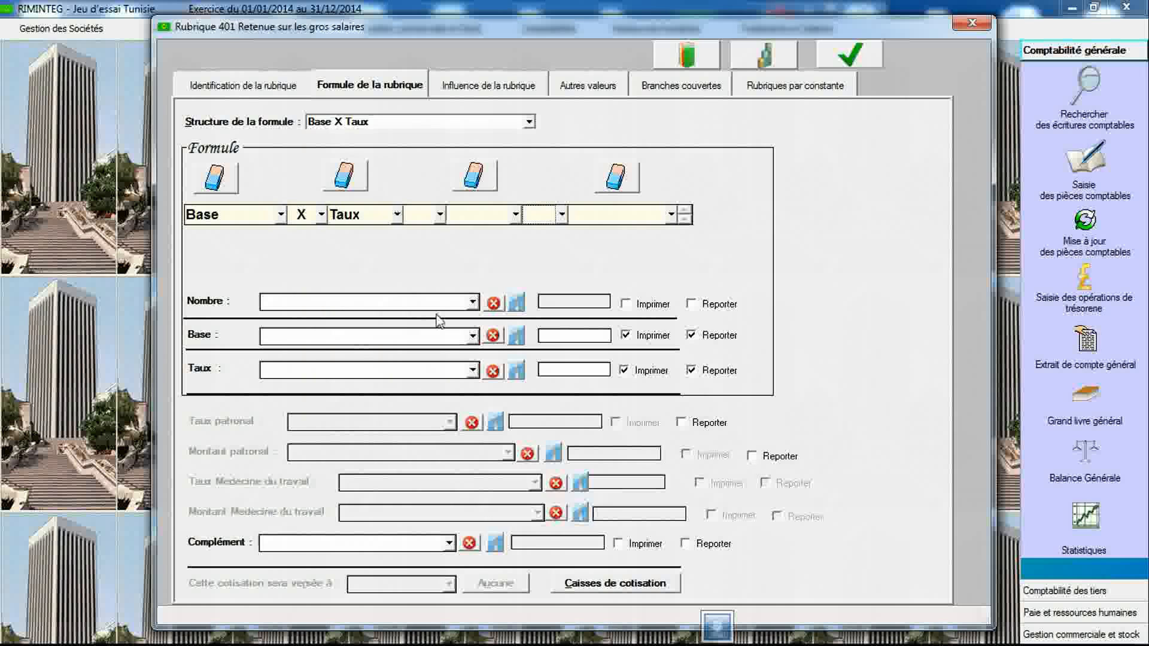
{"action": "left_click", "coordinate": [472, 337]}
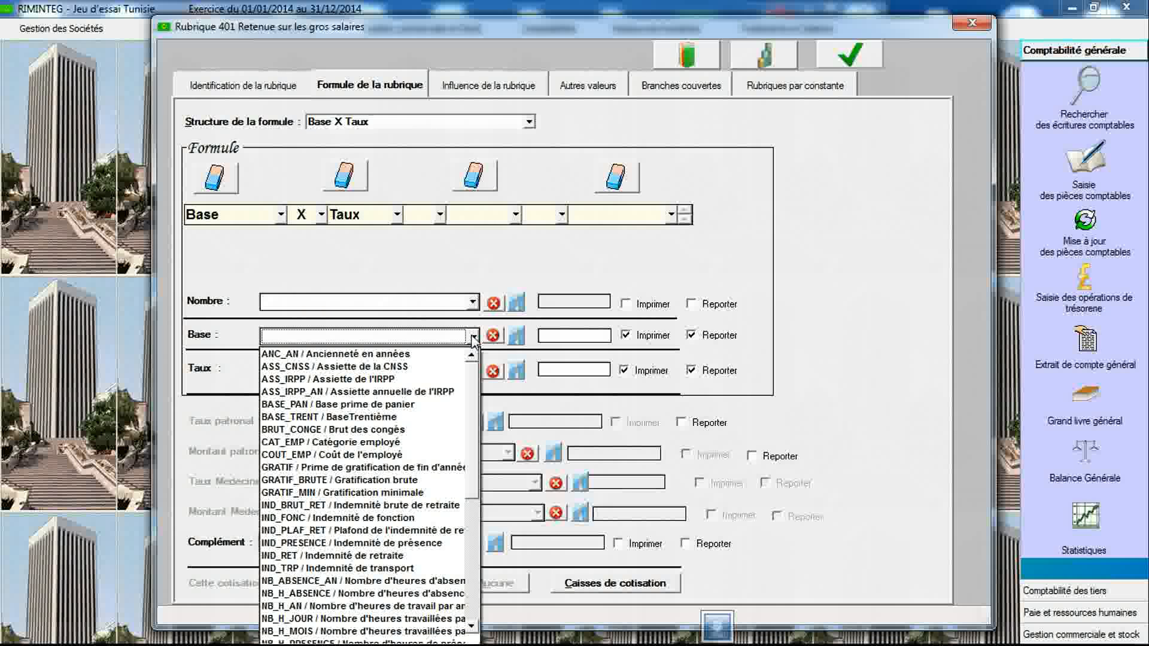
{"action": "key", "text": "r"}
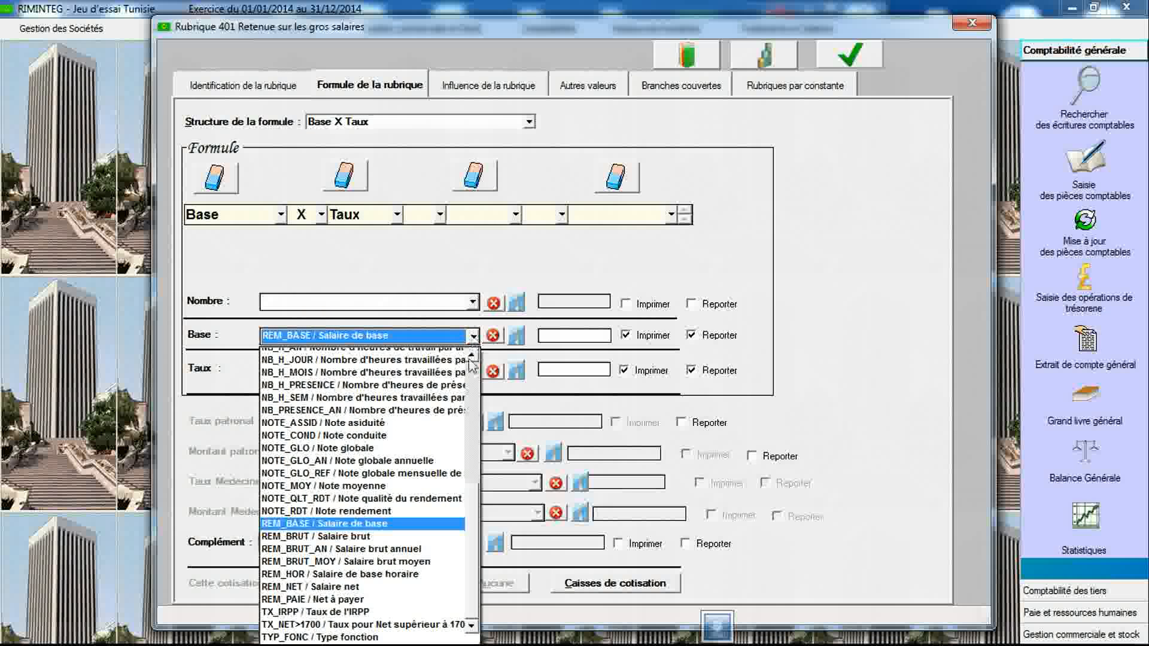
{"action": "left_click", "coordinate": [406, 587]}
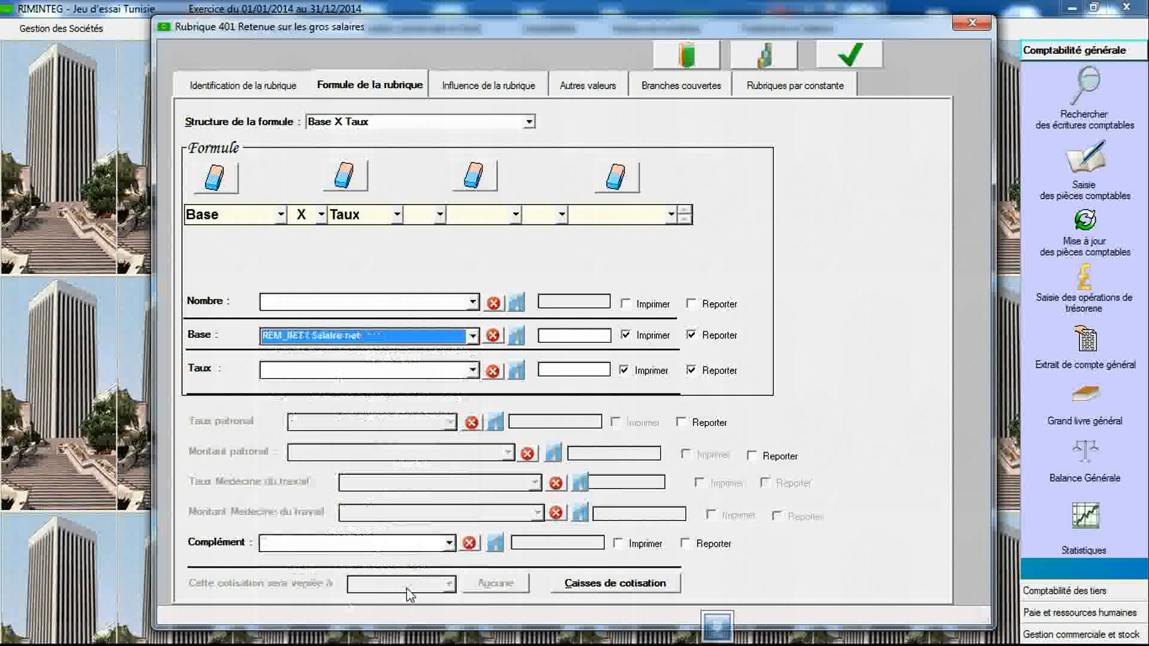
- Choose TX_NET>1700 / Taux pour Net supérieur à 1700D as the rate and save the rubric
{"action": "left_click", "coordinate": [472, 371]}
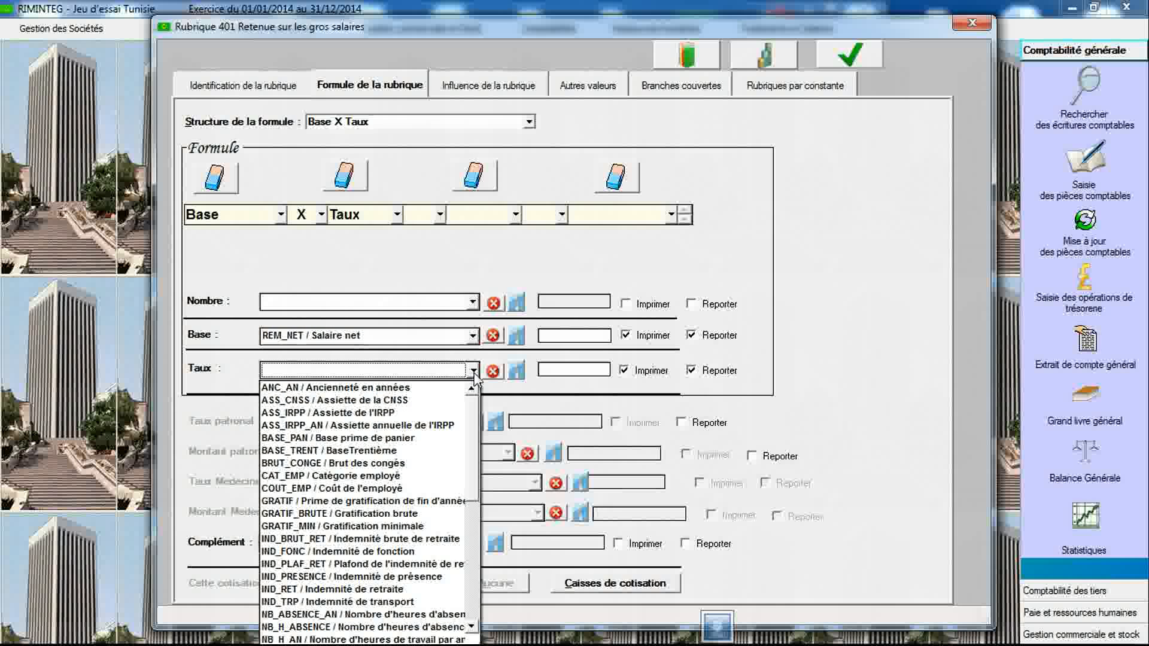
{"action": "key", "text": "t"}
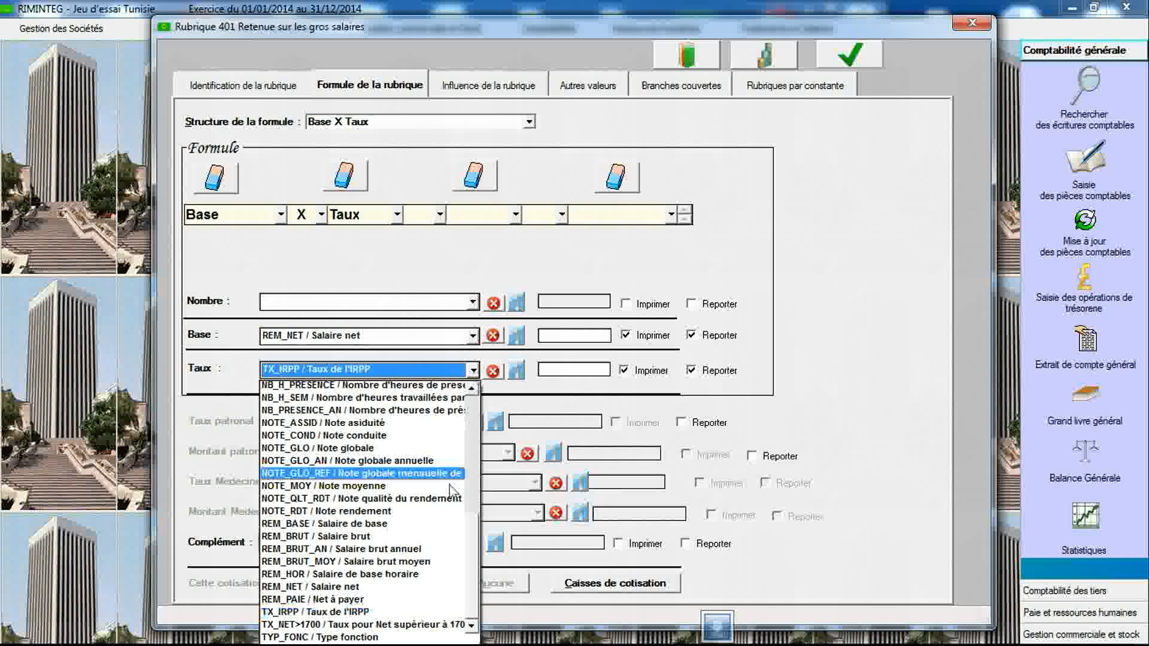
{"action": "left_click", "coordinate": [412, 626]}
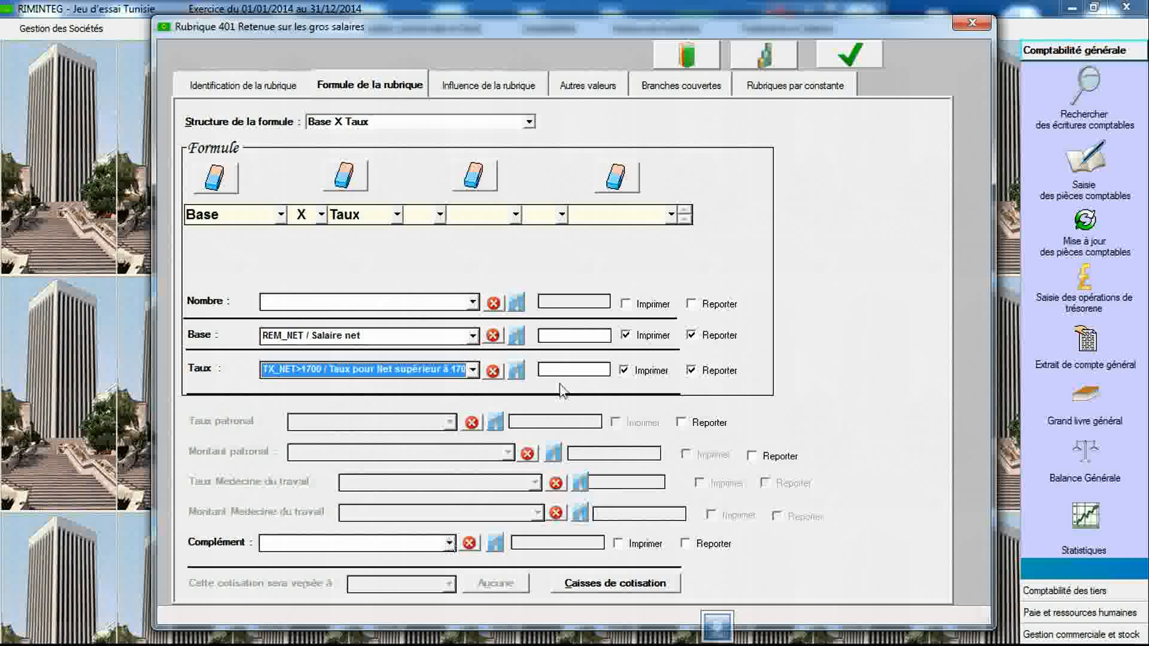
{"action": "left_click", "coordinate": [850, 55]}
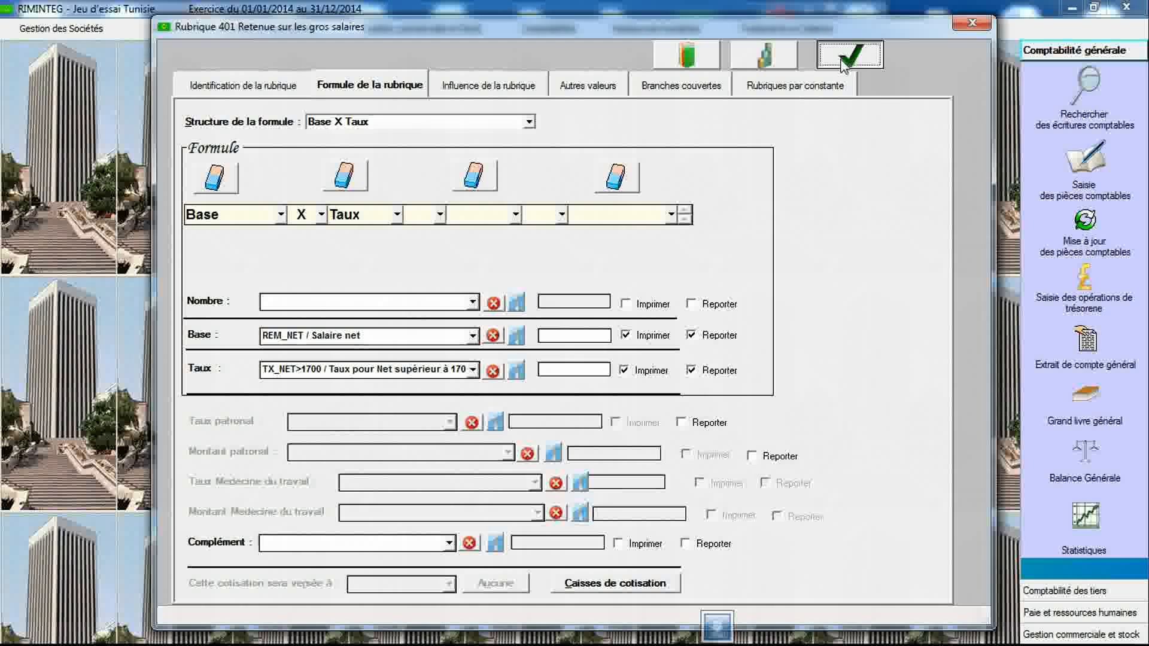
{"action": "left_click", "coordinate": [581, 354]}
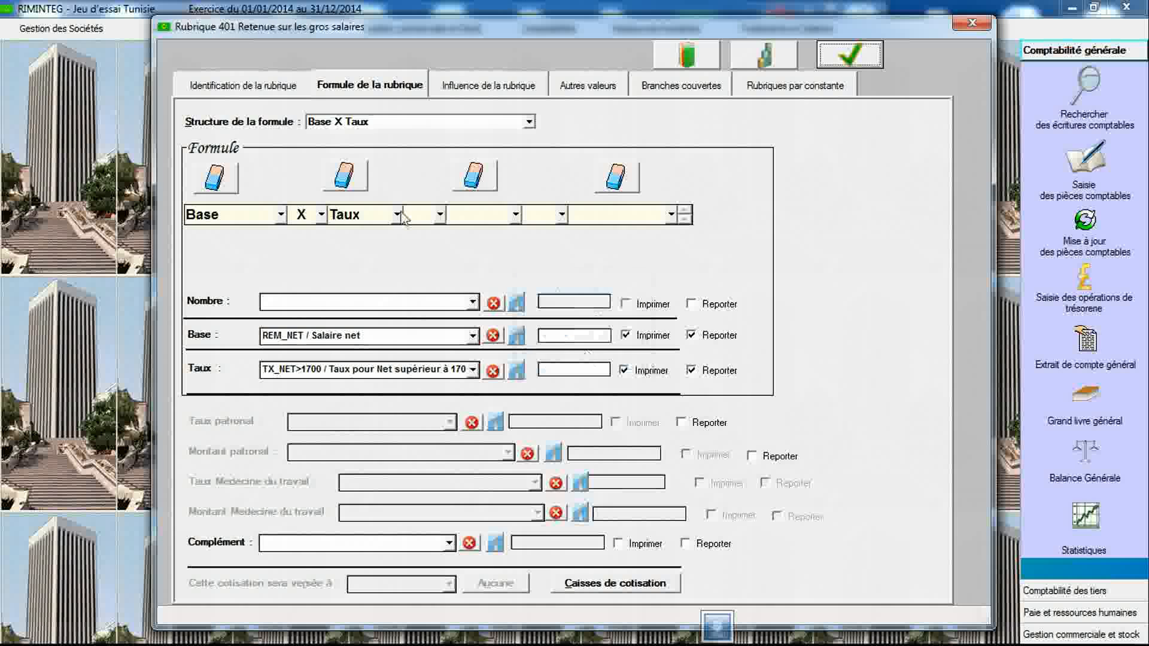
- Create rubric 500 labelled "Avance sur salaire"
{"action": "left_click", "coordinate": [268, 89]}
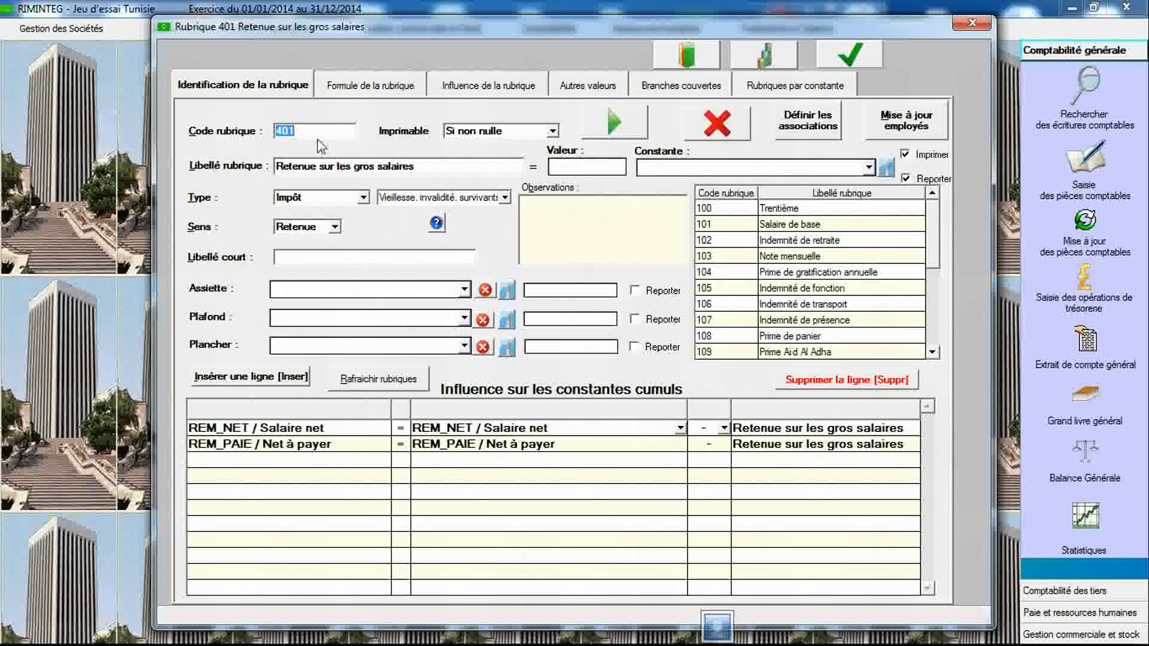
{"action": "type", "text": "500"}
{"action": "key", "text": "Tab"}
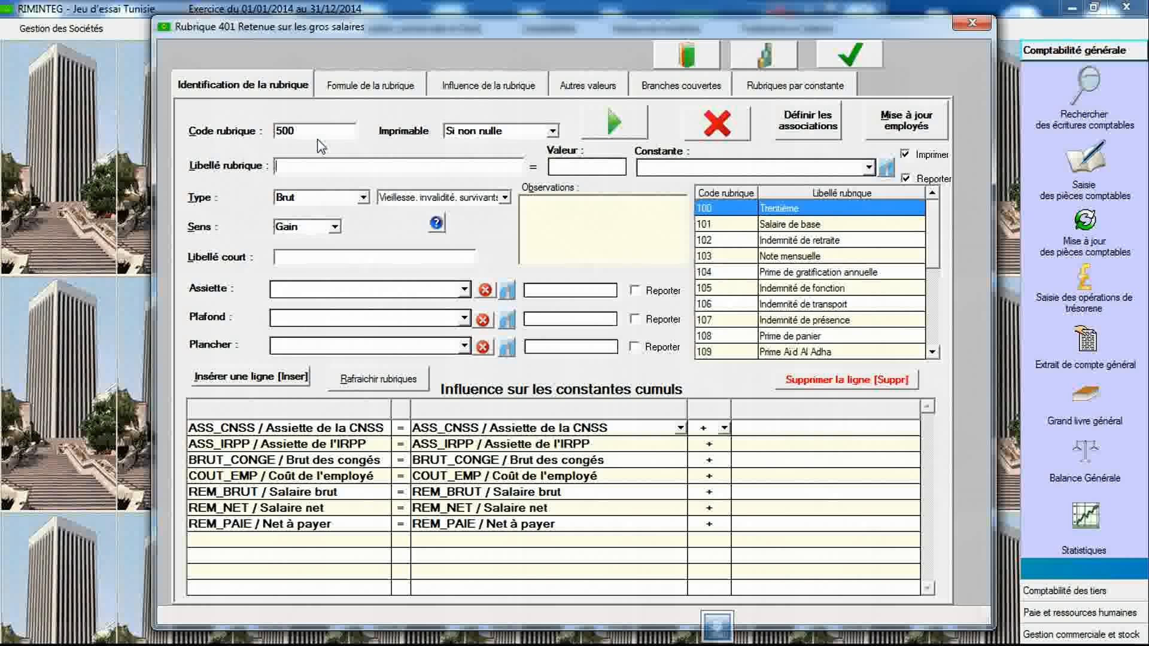
{"action": "type", "text": "Ava"}
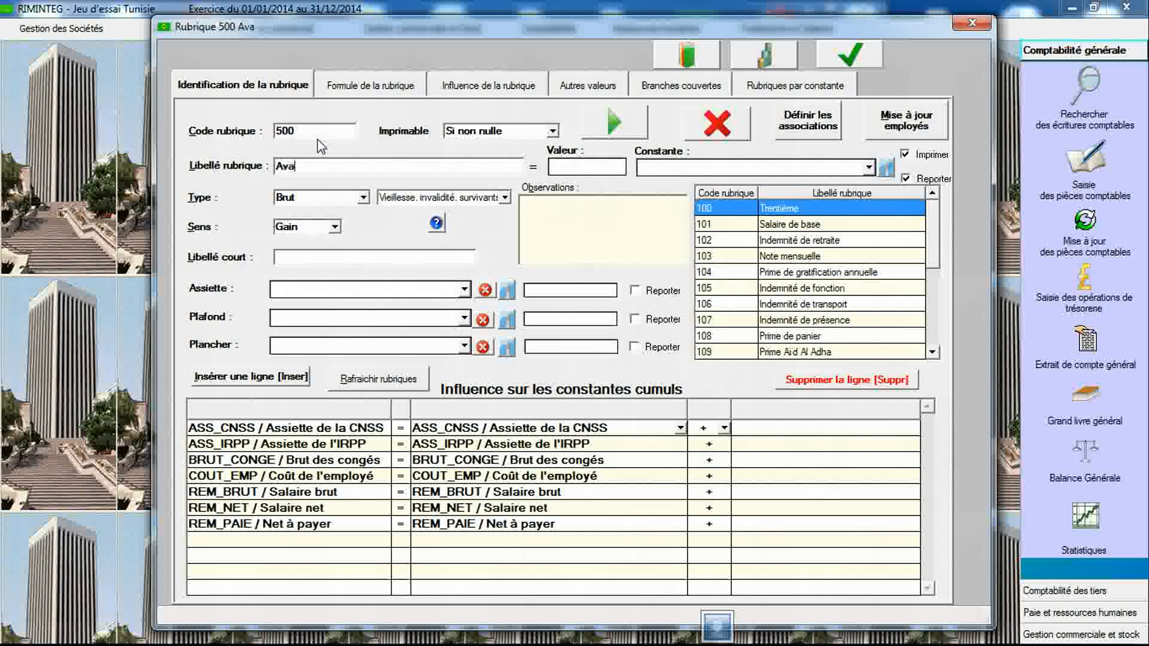
{"action": "type", "text": "nce sur salaire"}
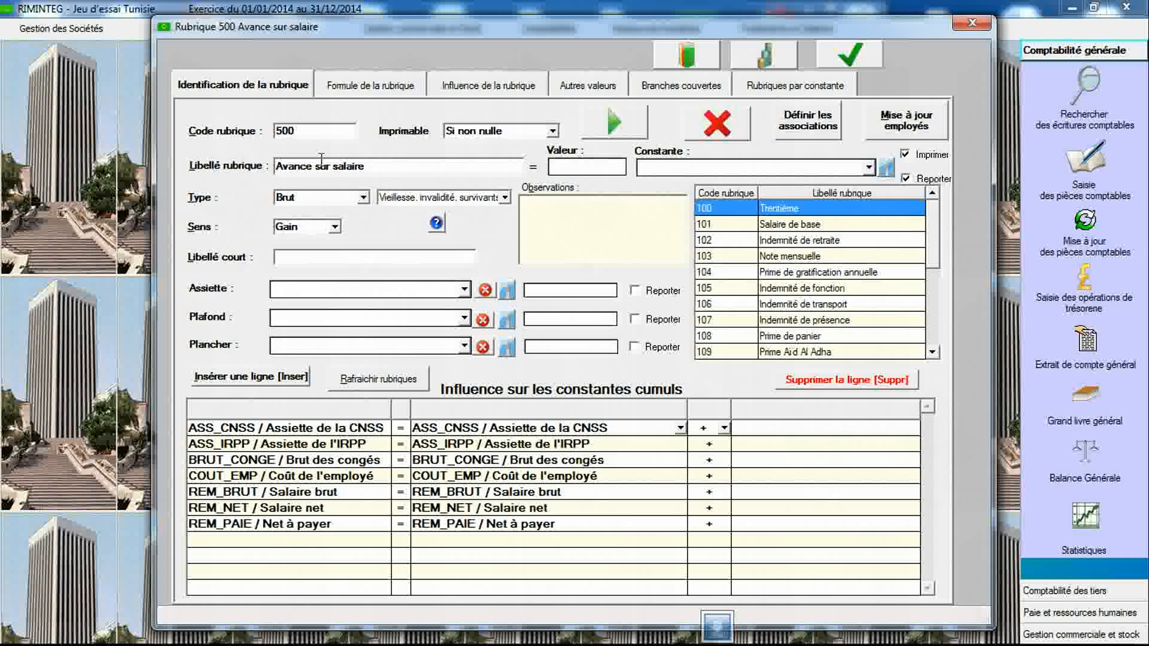
- Set rubric 500's type to Non soumise and its direction to Retenue, then save it
{"action": "left_click", "coordinate": [364, 198]}
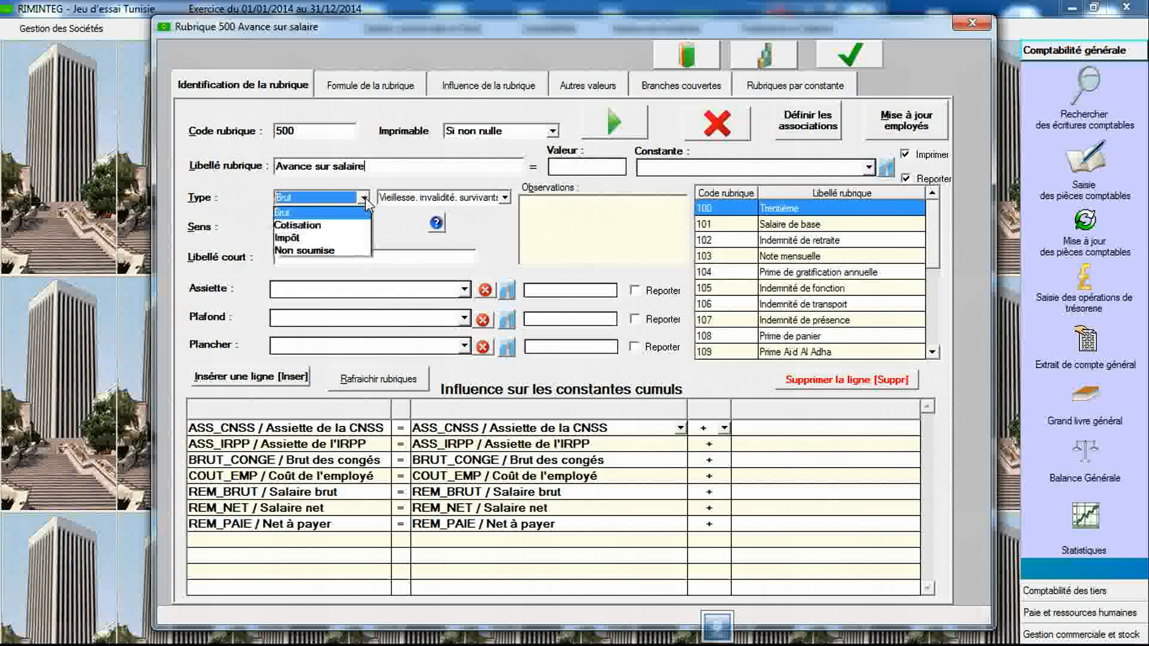
{"action": "left_click", "coordinate": [326, 250]}
{"action": "left_click", "coordinate": [335, 227]}
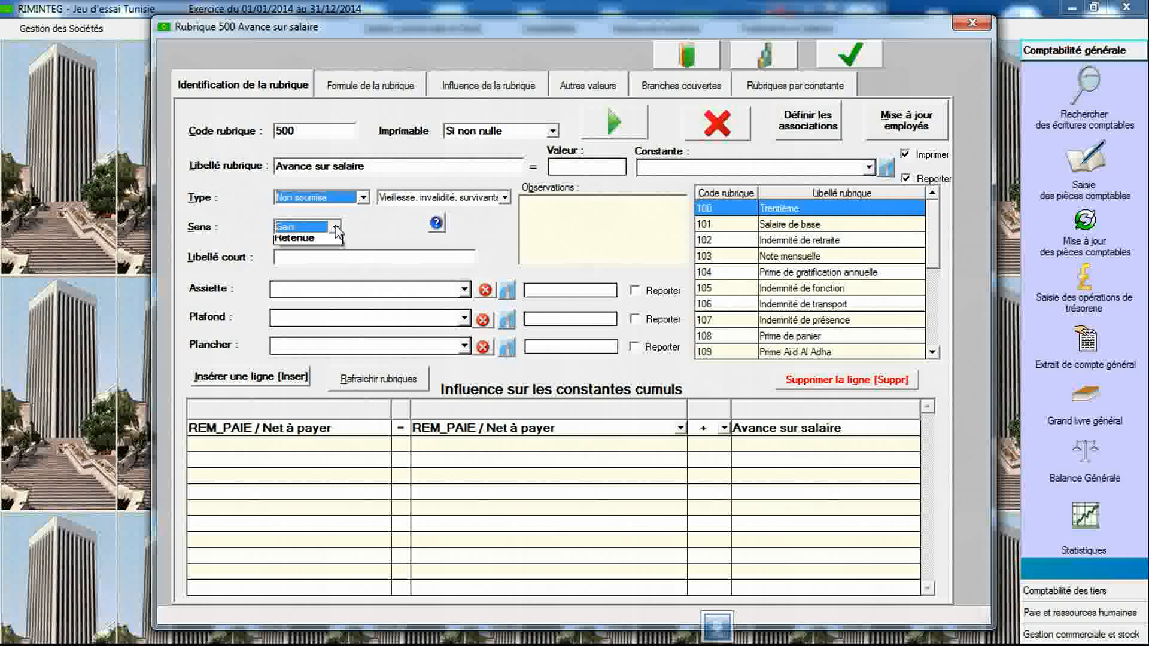
{"action": "left_click", "coordinate": [323, 256]}
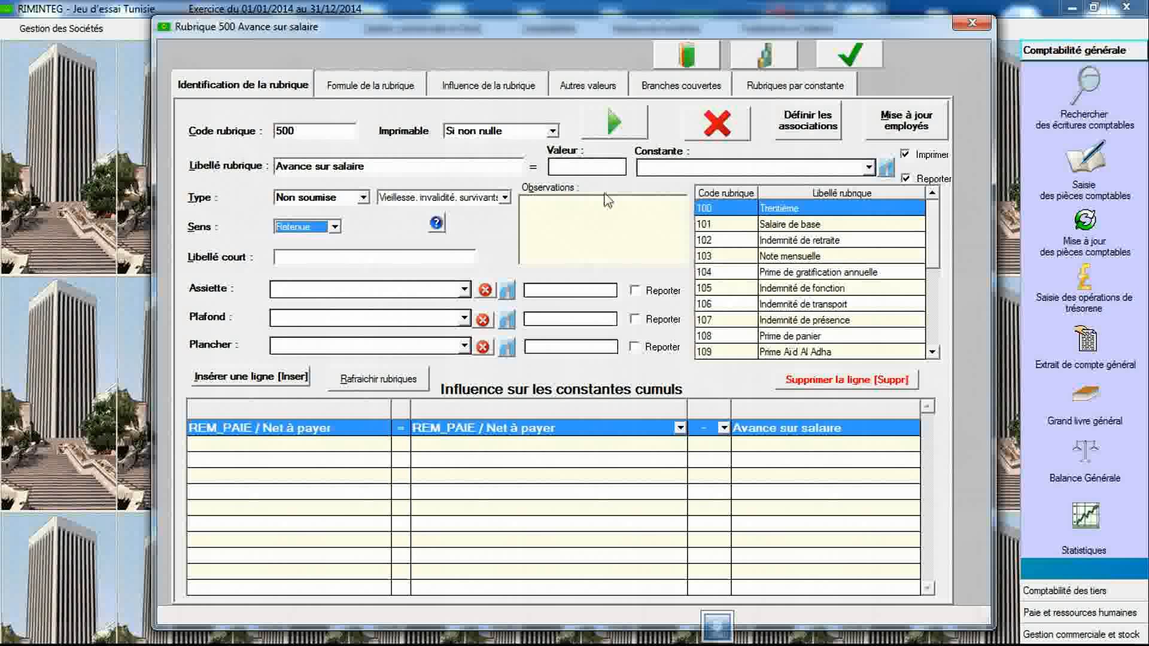
{"action": "left_click", "coordinate": [854, 60]}
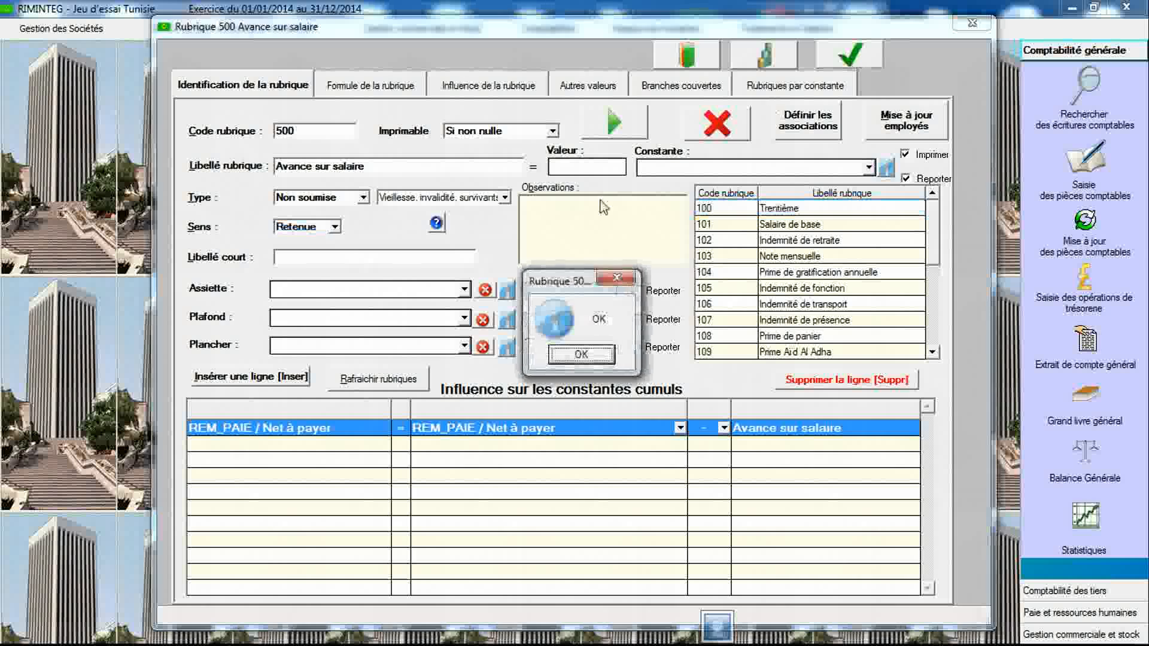
{"action": "left_click", "coordinate": [583, 359]}
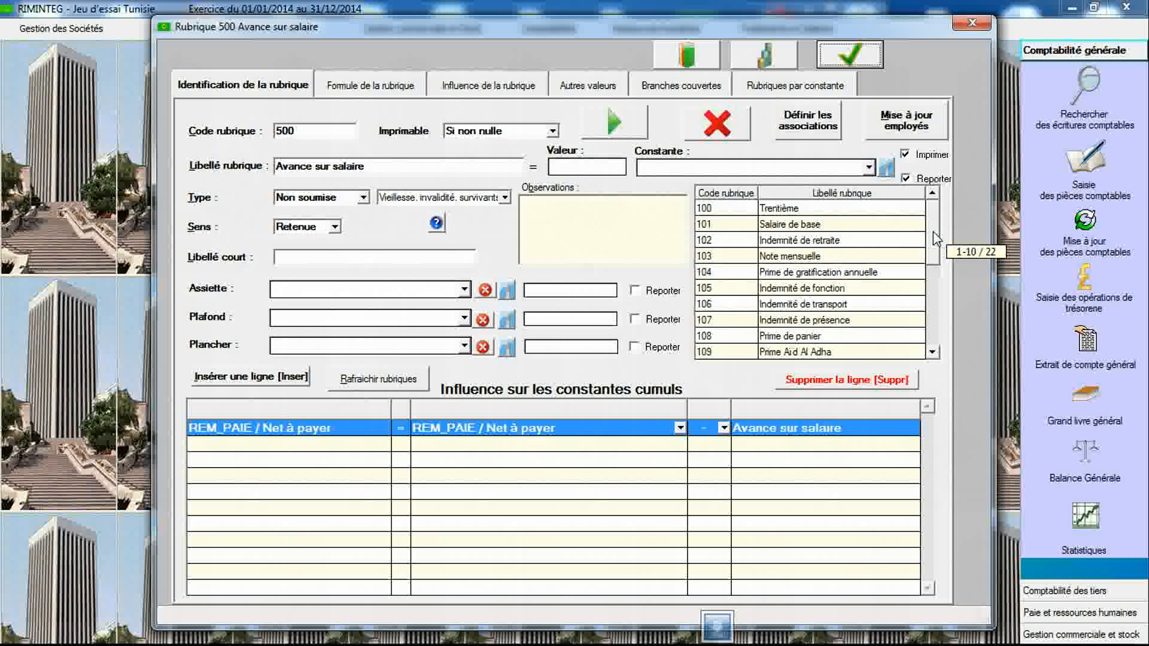
- Review the list of defined rubrics, scrolling from the top entries down to rubric 500 and back
{"action": "mouse_move", "coordinate": [936, 238]}
{"action": "left_mouse_down"}
{"action": "mouse_move", "coordinate": [938, 350]}
{"action": "mouse_move", "coordinate": [937, 248]}
{"action": "left_mouse_up"}
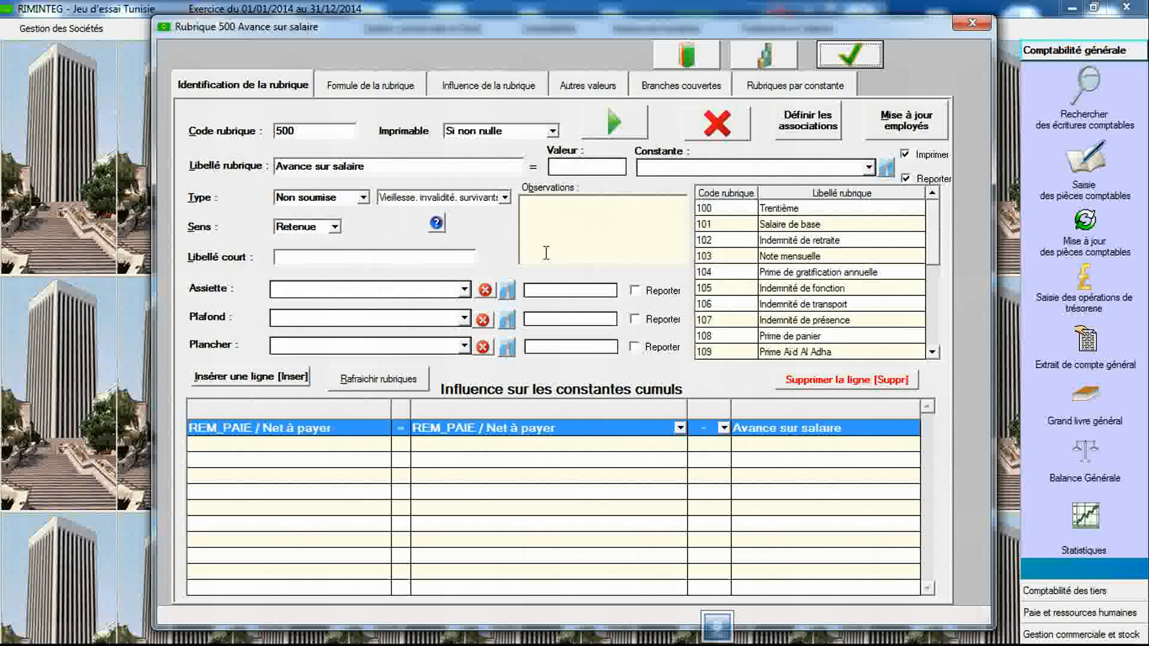
{"action": "left_click", "coordinate": [329, 131]}
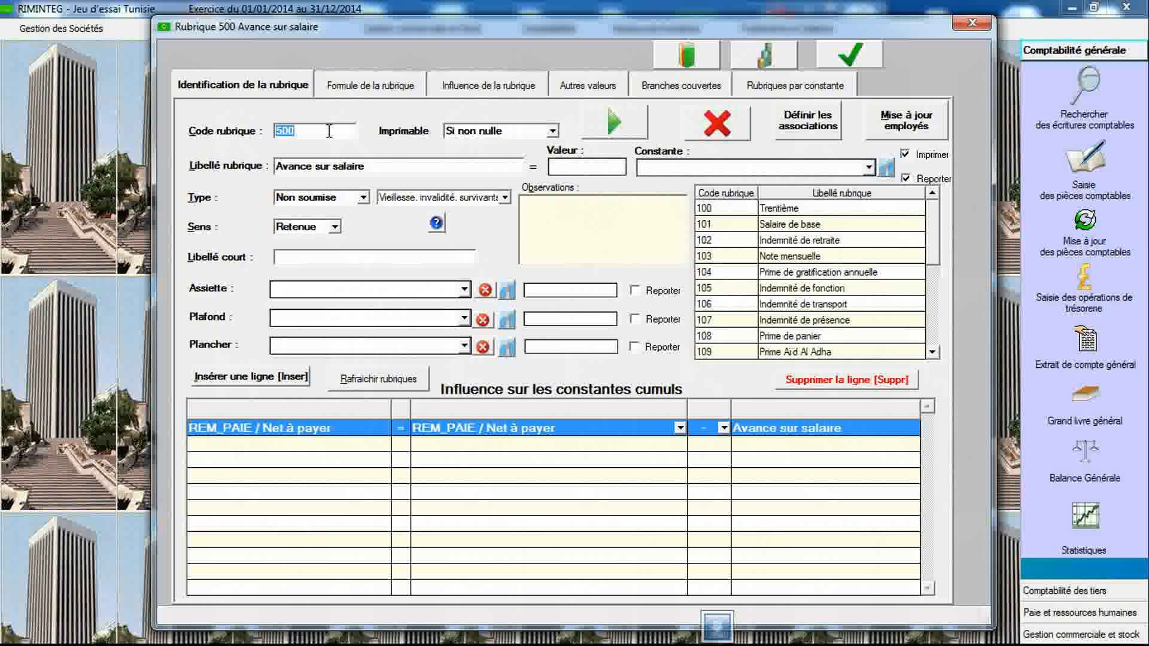
{"action": "left_click", "coordinate": [373, 169]}
{"action": "left_click", "coordinate": [373, 168]}
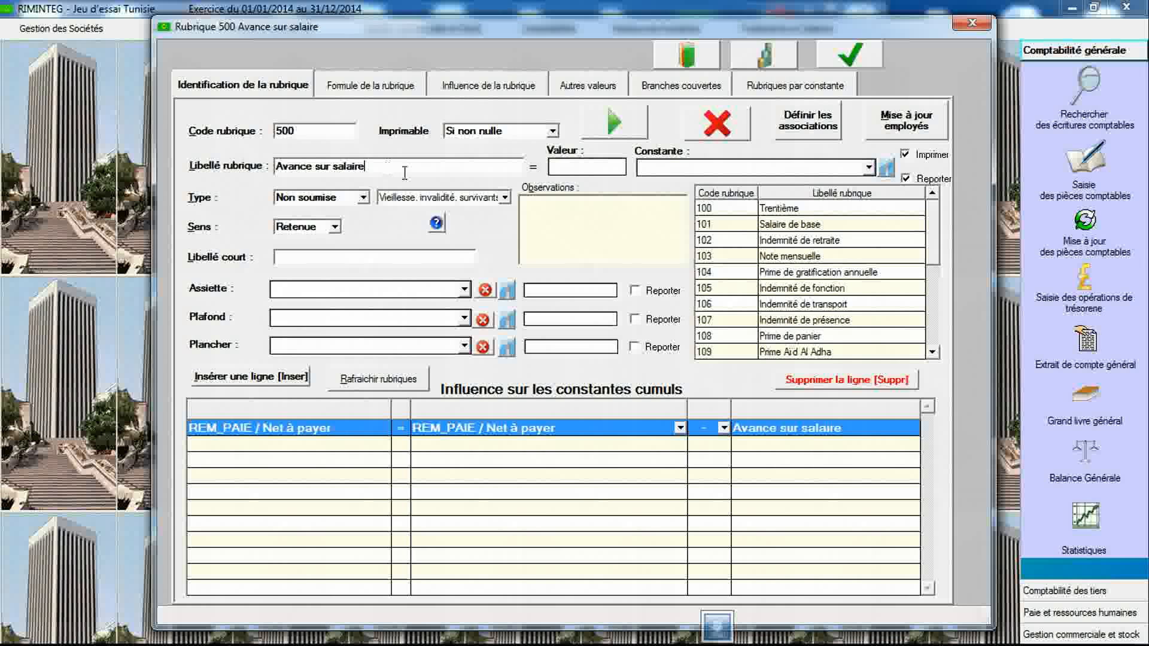
{"action": "left_click_drag", "start_coordinate": [934, 249], "coordinate": [943, 225]}
{"action": "mouse_move", "coordinate": [937, 240]}
{"action": "left_mouse_down"}
{"action": "mouse_move", "coordinate": [937, 332]}
{"action": "mouse_move", "coordinate": [937, 223]}
{"action": "left_mouse_up"}
{"action": "mouse_move", "coordinate": [937, 233]}
{"action": "left_mouse_down"}
{"action": "mouse_move", "coordinate": [942, 304]}
{"action": "mouse_move", "coordinate": [937, 222]}
{"action": "left_mouse_up"}
{"action": "mouse_move", "coordinate": [938, 226]}
{"action": "left_mouse_down"}
{"action": "mouse_move", "coordinate": [938, 335]}
{"action": "mouse_move", "coordinate": [934, 207]}
{"action": "left_mouse_up"}
{"action": "left_click_drag", "start_coordinate": [936, 242], "coordinate": [944, 339]}
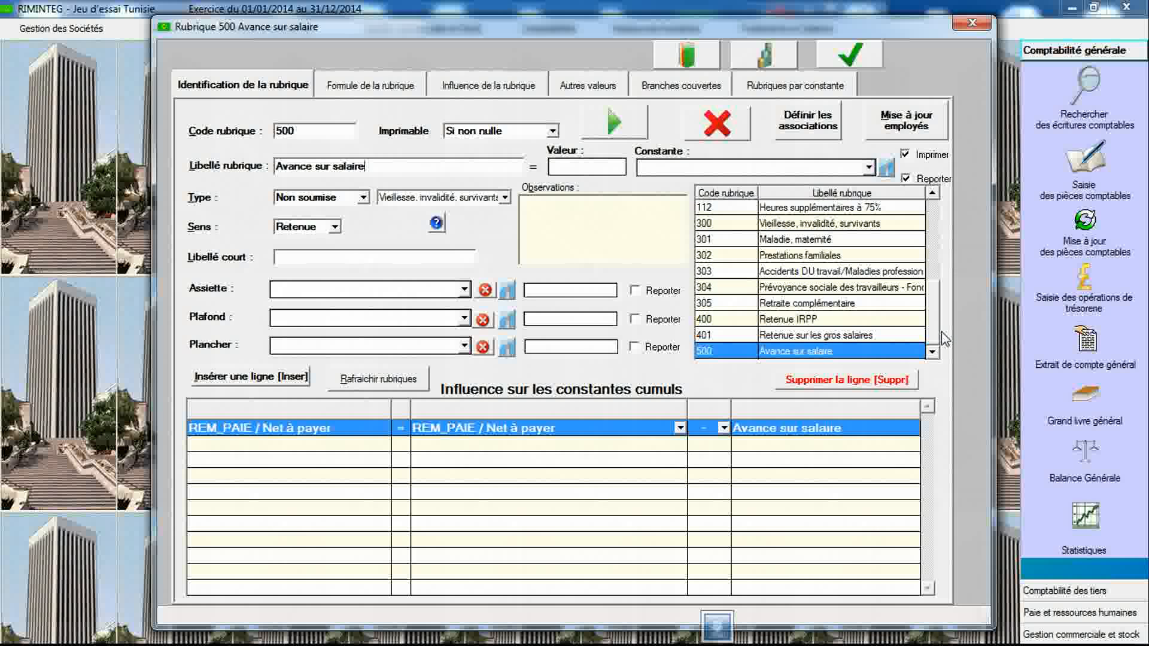
{"action": "left_click_drag", "start_coordinate": [938, 320], "coordinate": [937, 286]}
{"action": "left_click_drag", "start_coordinate": [937, 325], "coordinate": [941, 217]}
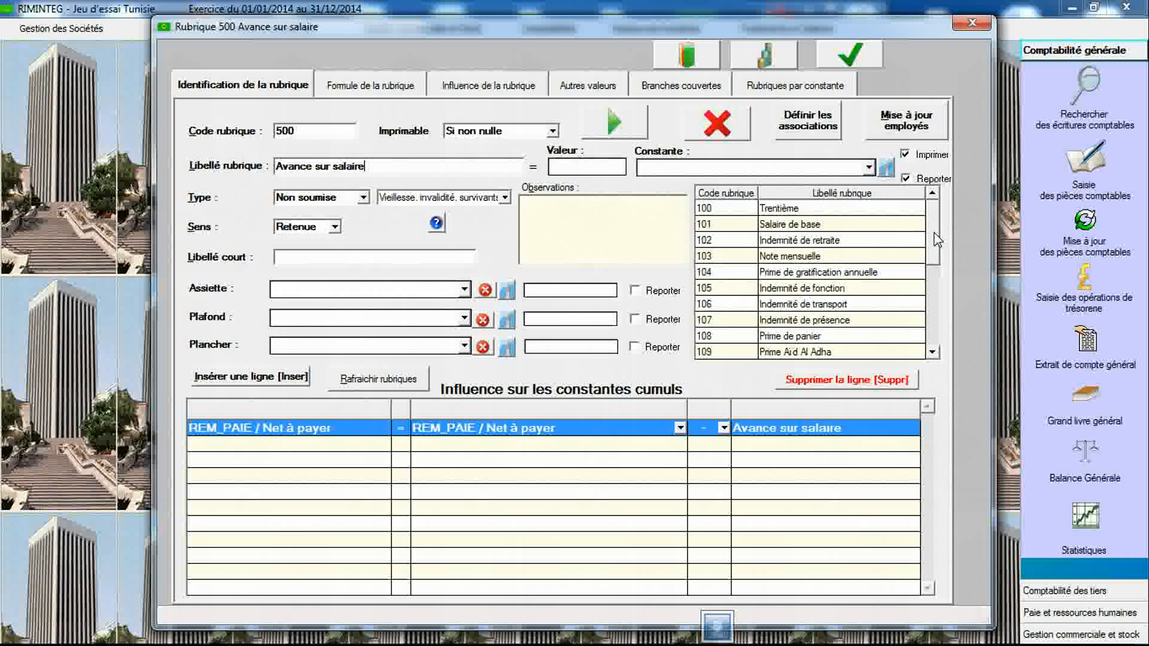
{"action": "mouse_move", "coordinate": [936, 239]}
{"action": "left_mouse_down"}
{"action": "mouse_move", "coordinate": [938, 367]}
{"action": "mouse_move", "coordinate": [942, 229]}
{"action": "left_mouse_up"}
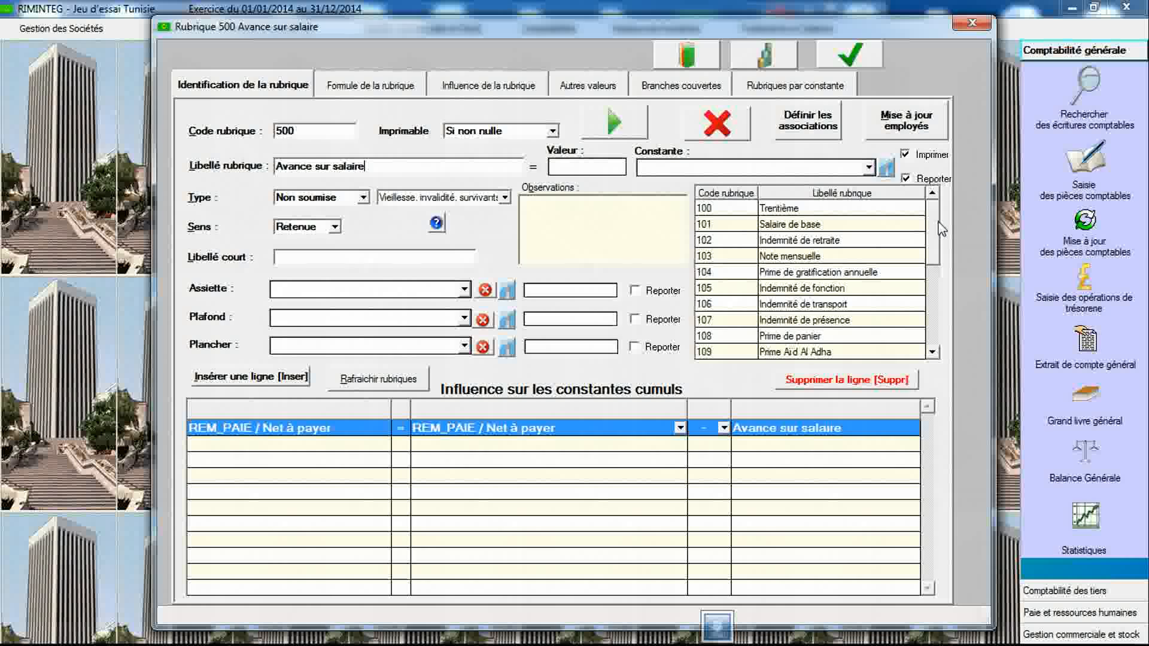